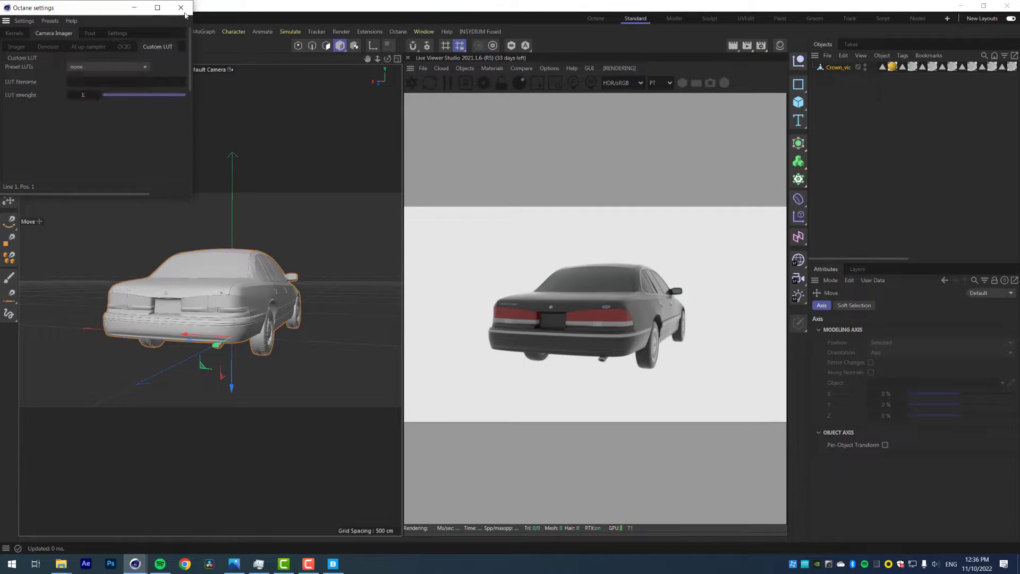
Close the Octane settings and try to change the Live Viewer's display color space to OCIO
{"action": "left_click", "coordinate": [181, 8]}
{"action": "left_click", "coordinate": [639, 82]}
{"action": "left_click", "coordinate": [626, 168]}
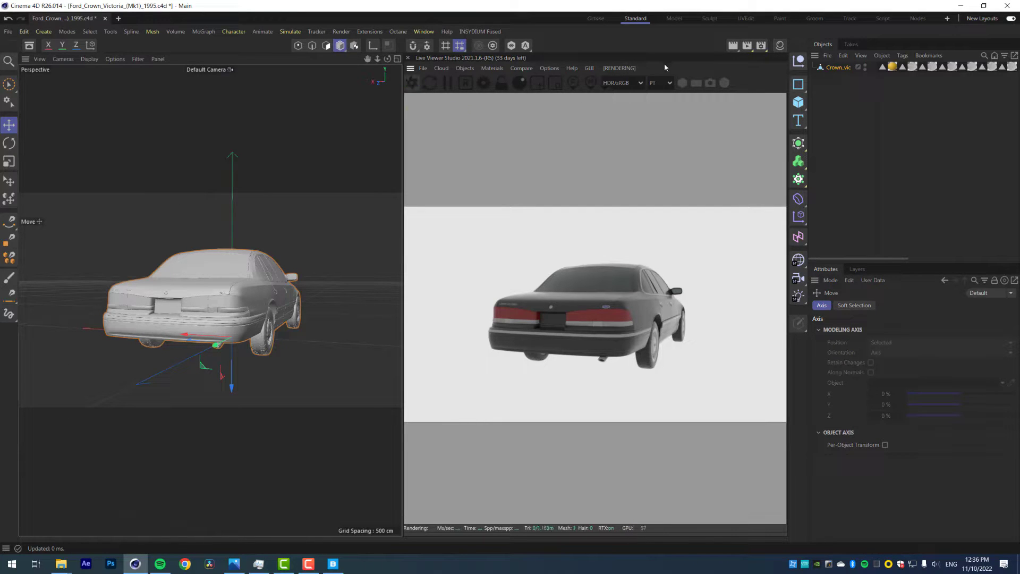
Set the render output size to 2000 pixels wide by 1500 pixels high
{"action": "left_click", "coordinate": [762, 48]}
{"action": "double_click", "coordinate": [322, 182]}
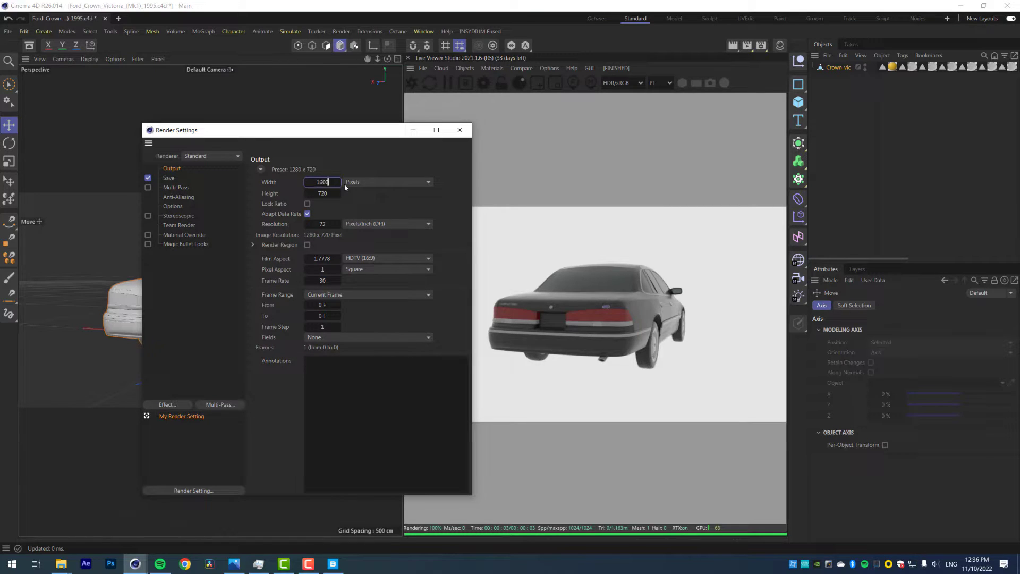
{"action": "key", "text": "Tab"}
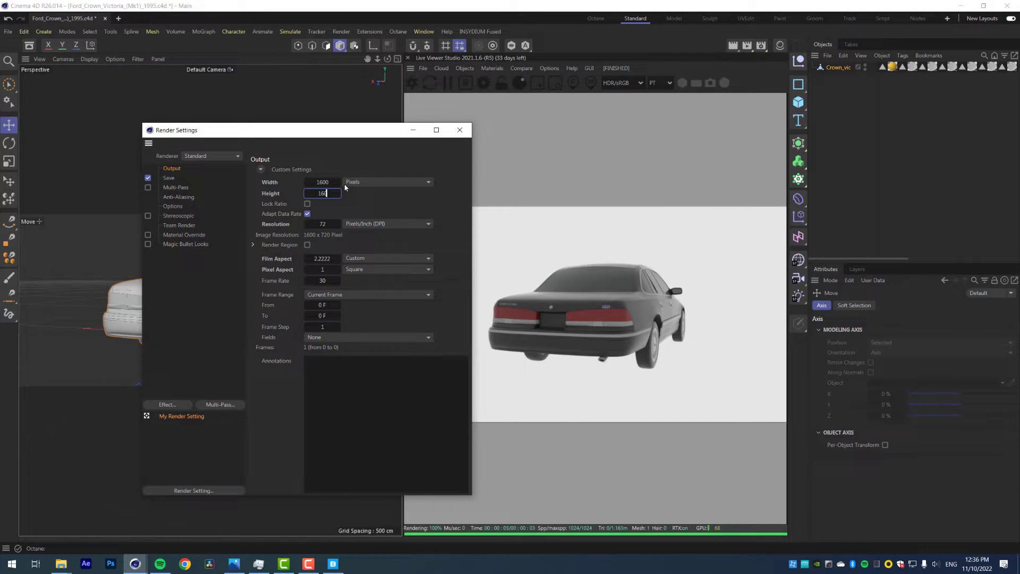
{"action": "double_click", "coordinate": [313, 182]}
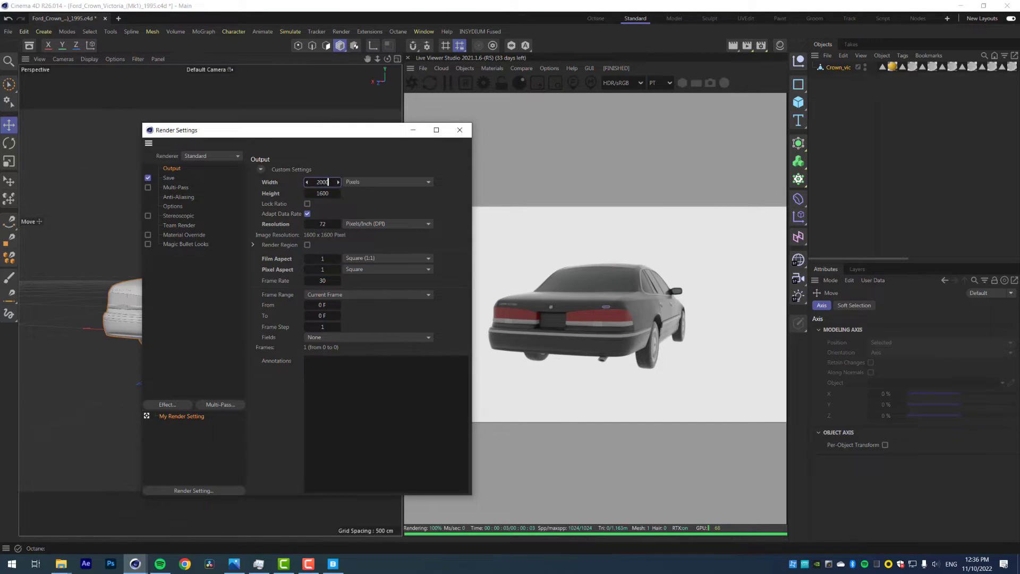
{"action": "key", "text": "Tab"}
{"action": "type", "text": "1500"}
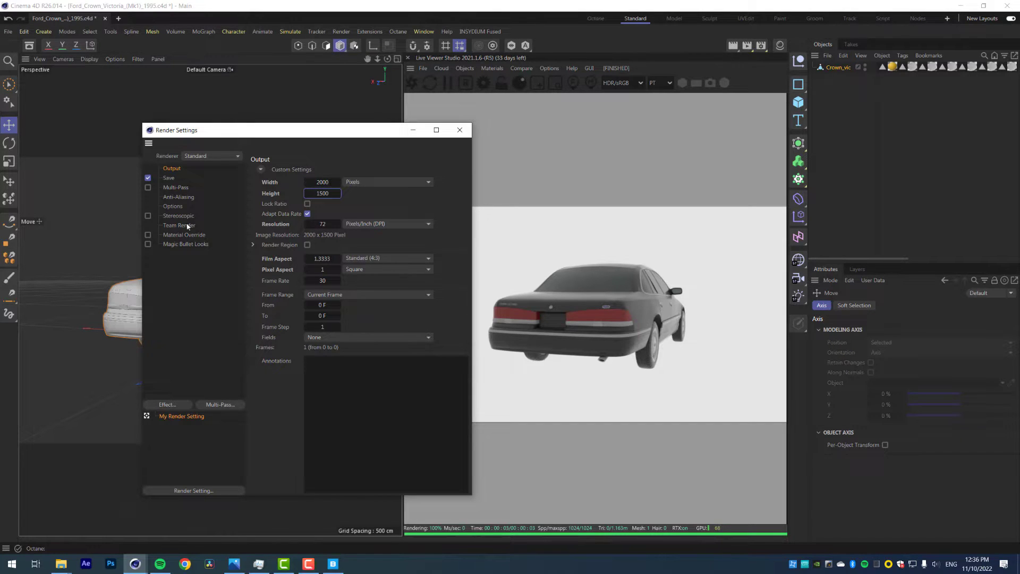
Switch the renderer to Octane Renderer, set its color space to ACEScg and close the render settings
{"action": "left_click", "coordinate": [211, 156]}
{"action": "left_click", "coordinate": [210, 213]}
{"action": "left_click", "coordinate": [335, 285]}
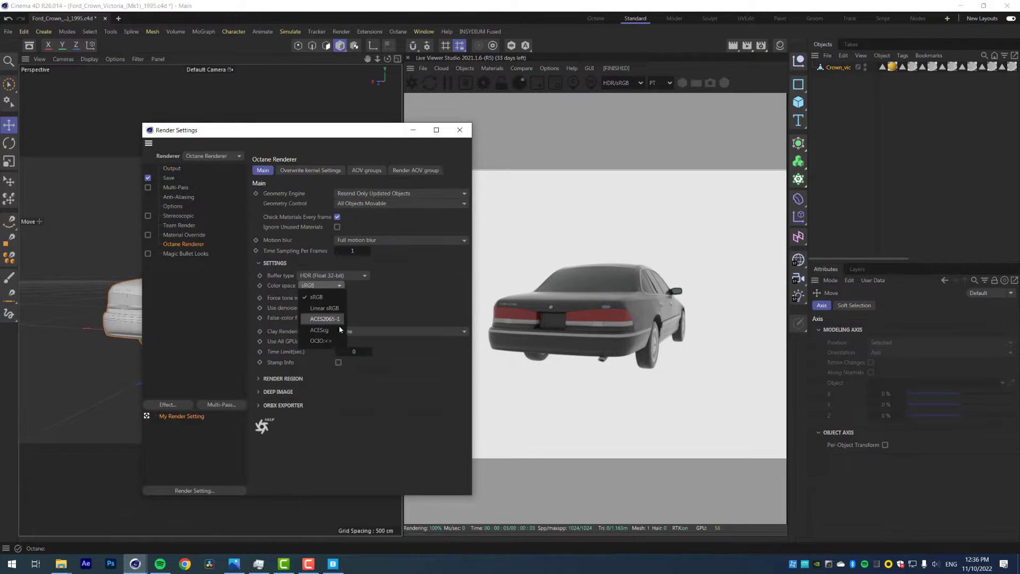
{"action": "left_click", "coordinate": [339, 331]}
{"action": "left_click", "coordinate": [460, 131]}
Add a plane beneath the car and scale it up into a large ground surface
{"action": "middle_click", "coordinate": [252, 266]}
{"action": "middle_click", "coordinate": [204, 257]}
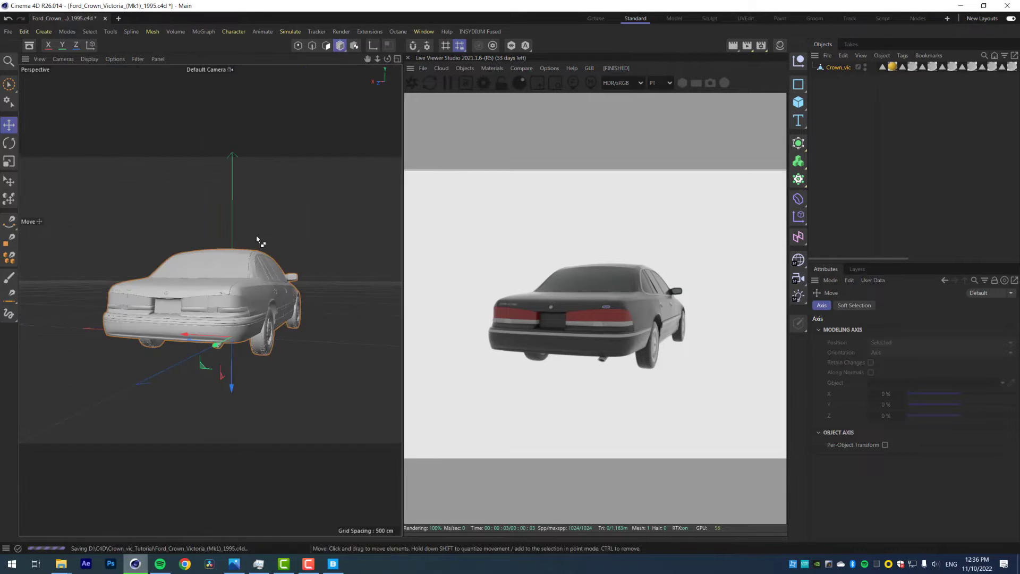
{"action": "left_click_drag", "start_coordinate": [257, 240], "coordinate": [253, 241], "text": "alt"}
{"action": "left_click", "coordinate": [888, 177]}
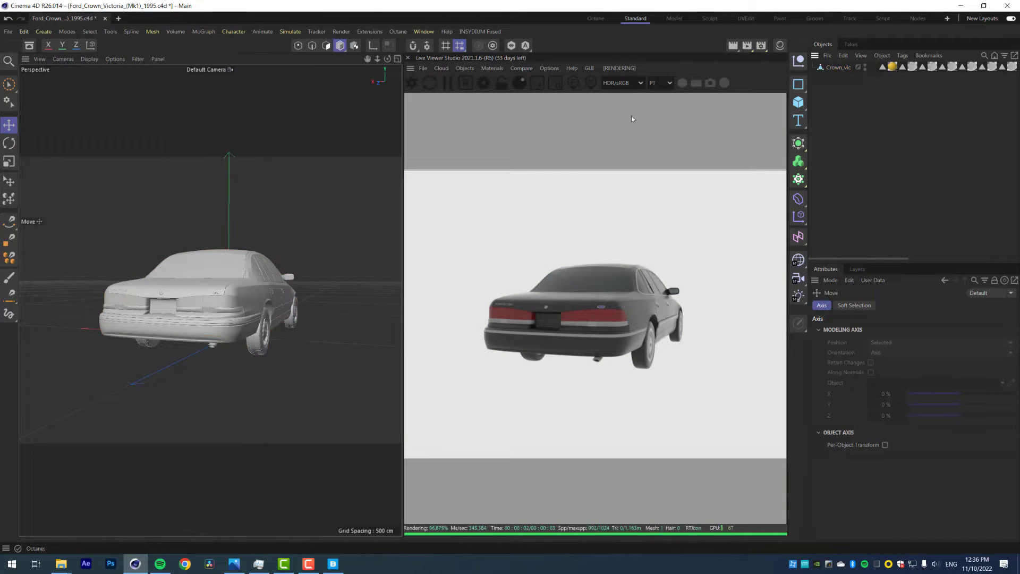
{"action": "left_click_drag", "start_coordinate": [801, 102], "coordinate": [850, 138]}
{"action": "key", "text": "r"}
{"action": "key", "text": "t"}
{"action": "left_click_drag", "start_coordinate": [177, 367], "coordinate": [555, 366]}
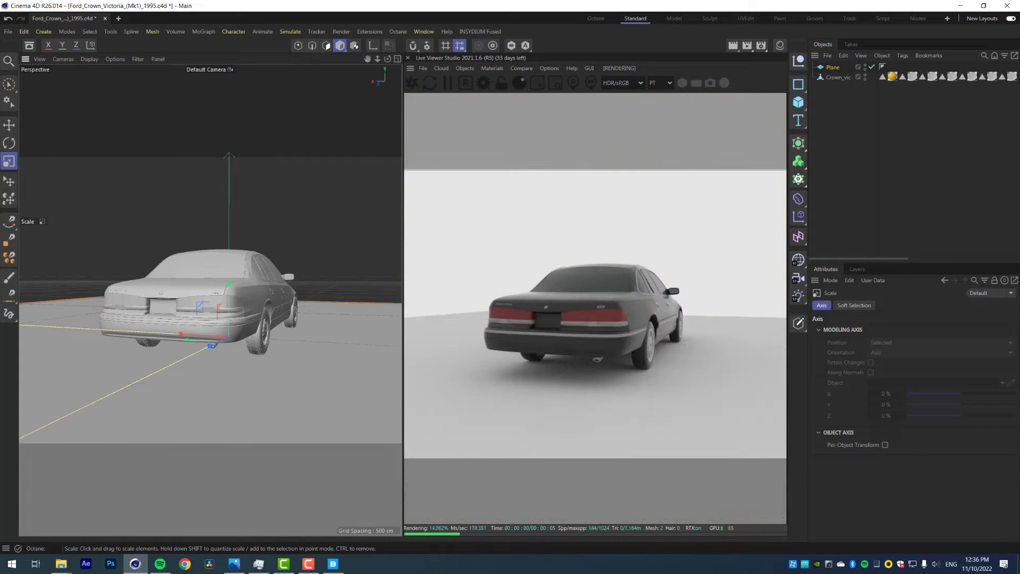
Add a cube, place it beyond the front of the car and stretch it into a wall about 1591 cm long
{"action": "left_click_drag", "start_coordinate": [197, 353], "coordinate": [263, 385], "text": "alt"}
{"action": "right_click_drag", "start_coordinate": [263, 385], "coordinate": [209, 301], "text": "alt"}
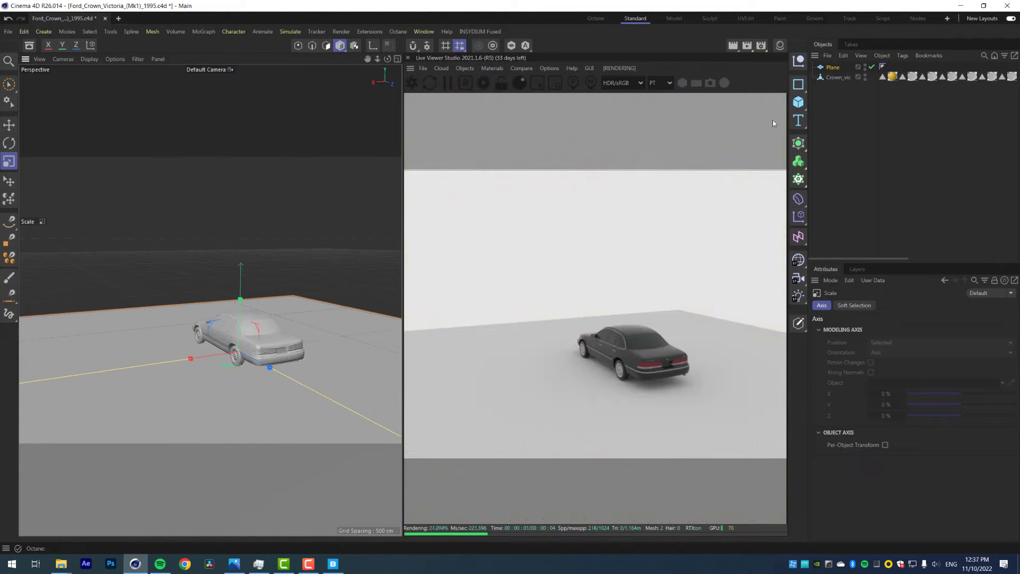
{"action": "left_click", "coordinate": [798, 103]}
{"action": "key", "text": "e"}
{"action": "left_click_drag", "start_coordinate": [263, 365], "coordinate": [212, 339]}
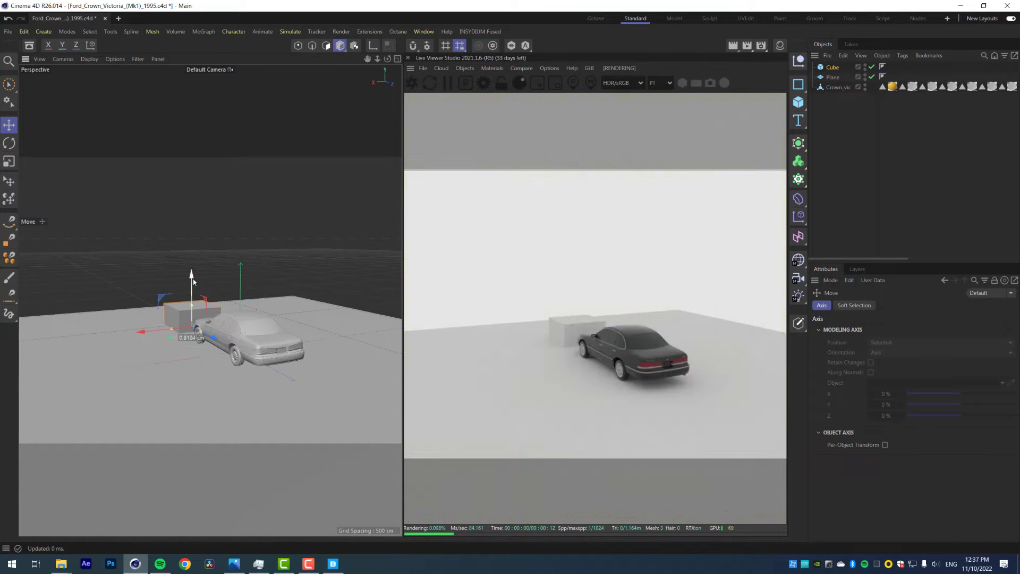
{"action": "left_click_drag", "start_coordinate": [193, 283], "coordinate": [193, 260]}
{"action": "left_click_drag", "start_coordinate": [211, 312], "coordinate": [2, 317]}
Raise the wall cube to a height of about 240 cm and adjust its position in front of the car
{"action": "left_click_drag", "start_coordinate": [190, 253], "coordinate": [189, 244]}
{"action": "right_click_drag", "start_coordinate": [178, 304], "coordinate": [212, 302], "text": "alt"}
{"action": "left_click_drag", "start_coordinate": [213, 302], "coordinate": [277, 305], "text": "alt"}
{"action": "left_click_drag", "start_coordinate": [170, 232], "coordinate": [171, 223]}
{"action": "left_click_drag", "start_coordinate": [156, 276], "coordinate": [177, 272]}
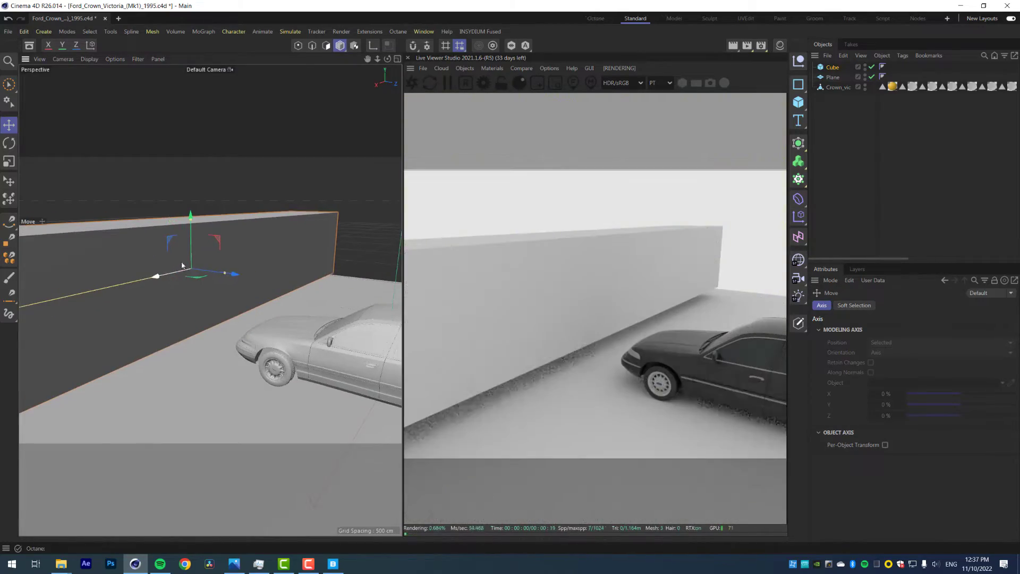
{"action": "left_click_drag", "start_coordinate": [255, 317], "coordinate": [201, 326], "text": "alt"}
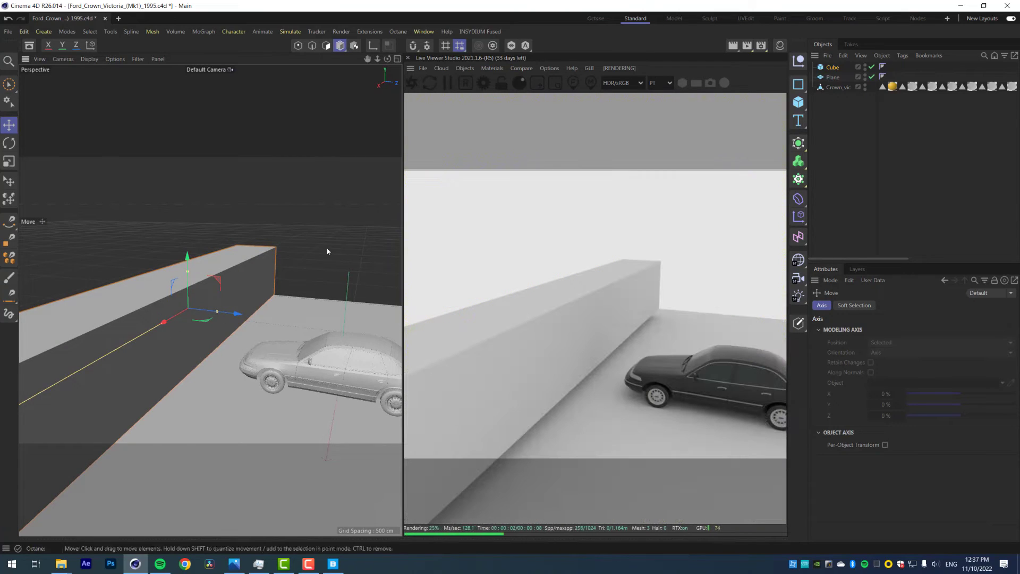
Add a camera, look through it and frame the car from a rear three-quarter angle with the wall behind
{"action": "left_click", "coordinate": [798, 278]}
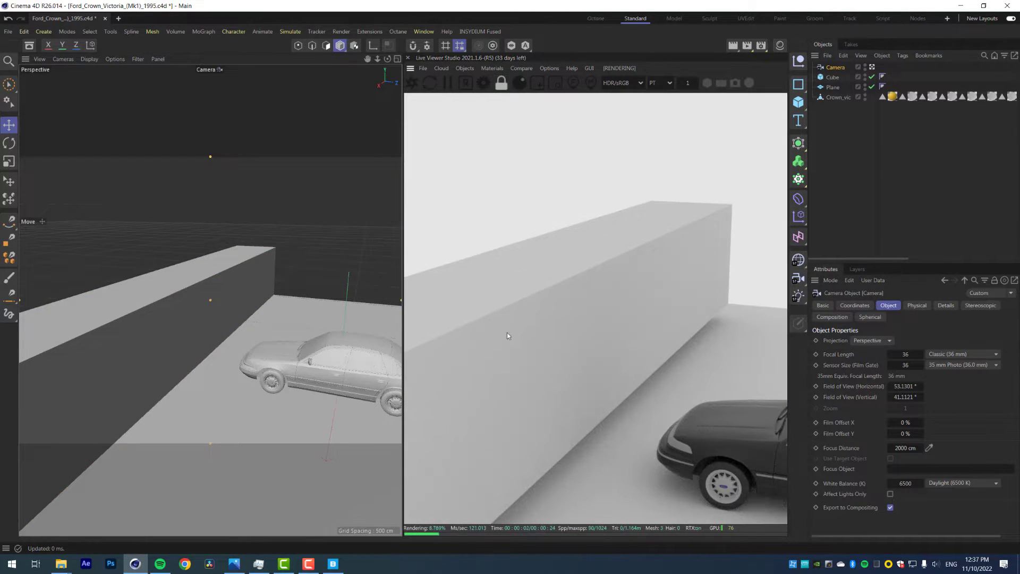
{"action": "left_click_drag", "start_coordinate": [507, 333], "coordinate": [524, 304], "text": "alt"}
{"action": "middle_click_drag", "start_coordinate": [524, 304], "coordinate": [493, 282], "text": "alt"}
{"action": "scroll", "coordinate": [492, 282], "scroll_direction": "down", "scroll_amount": 3}
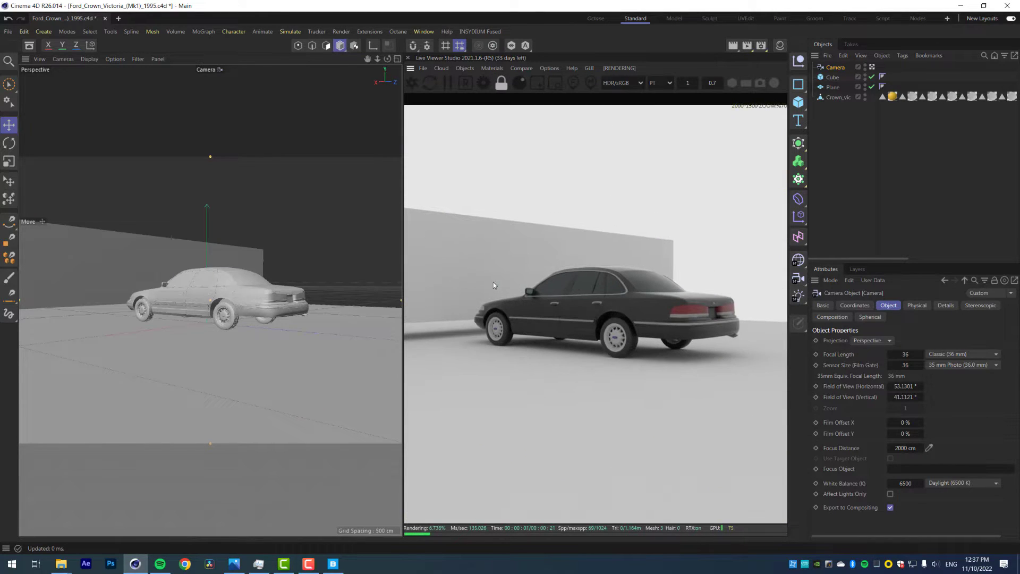
Set the Live Viewer's color space to OCIO Rec.709, recenter the car and enlarge the Live Viewer
{"action": "left_click", "coordinate": [622, 83]}
{"action": "left_click", "coordinate": [629, 165]}
{"action": "middle_click_drag", "start_coordinate": [584, 309], "coordinate": [536, 302], "text": "alt"}
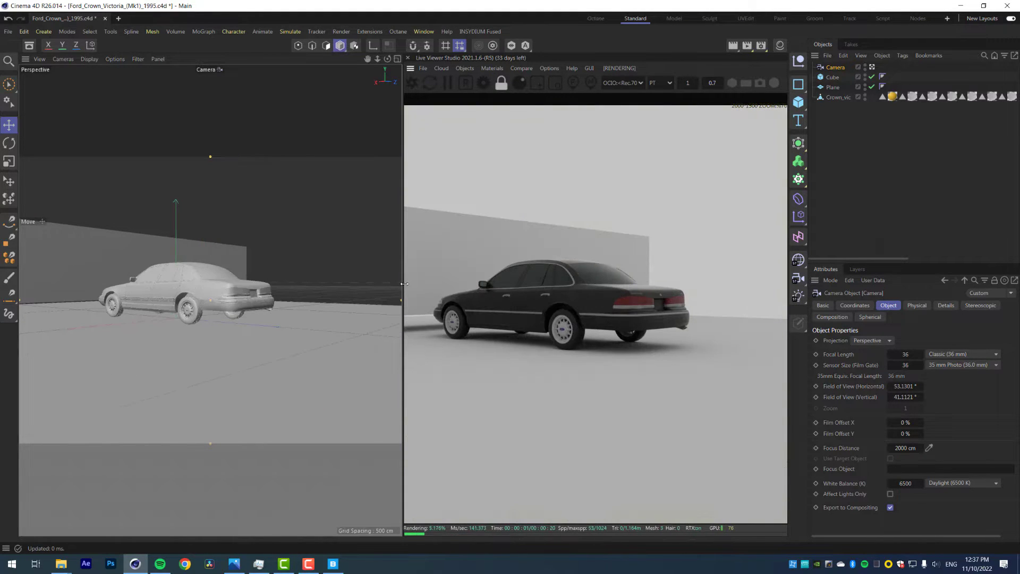
{"action": "left_click_drag", "start_coordinate": [364, 288], "coordinate": [253, 289]}
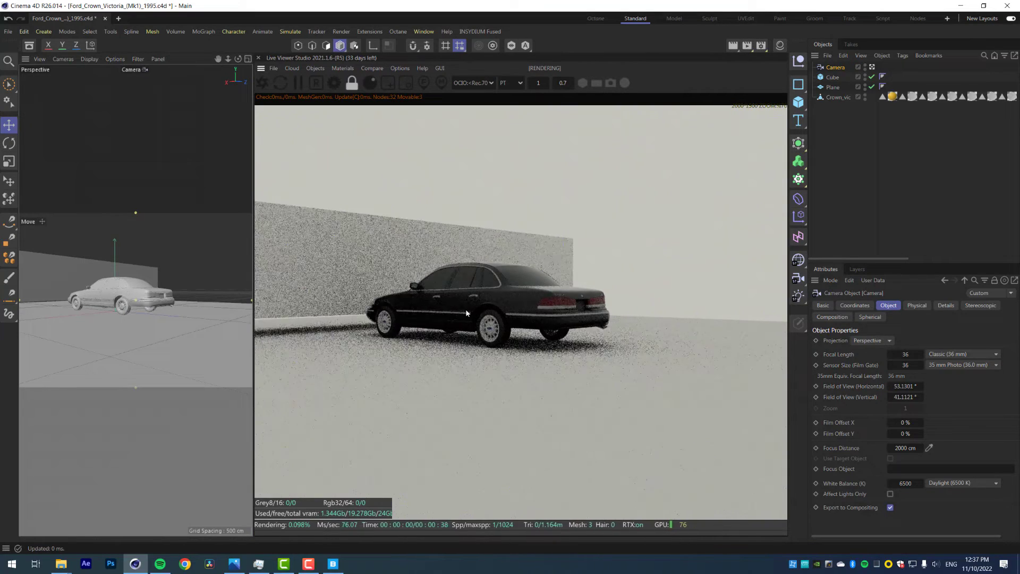
Set the Live Viewer's render resolution scale to 0.6 and its zoom to 1.1
{"action": "scroll", "coordinate": [464, 313], "scroll_direction": "up", "scroll_amount": 1}
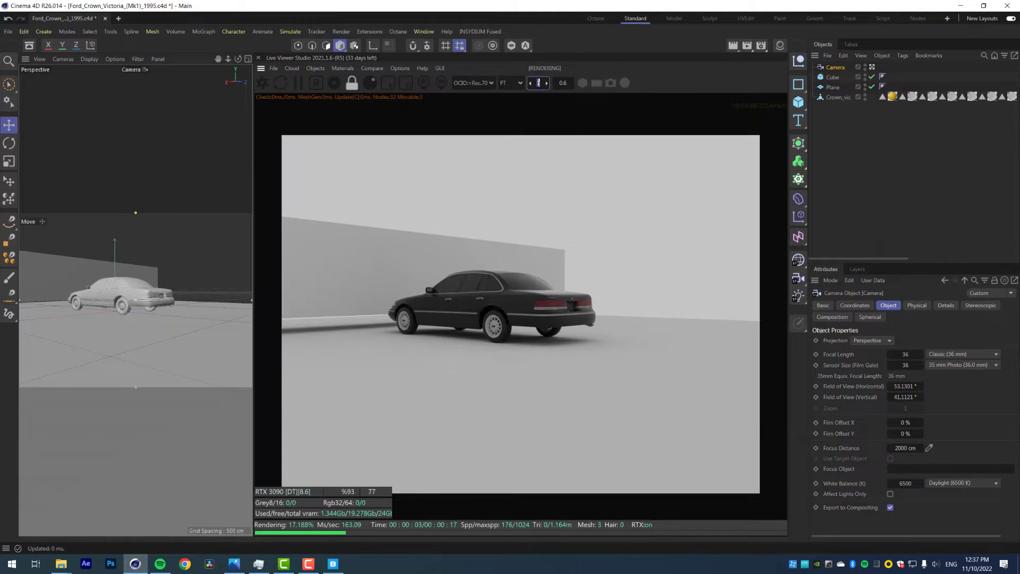
{"action": "double_click", "coordinate": [535, 87]}
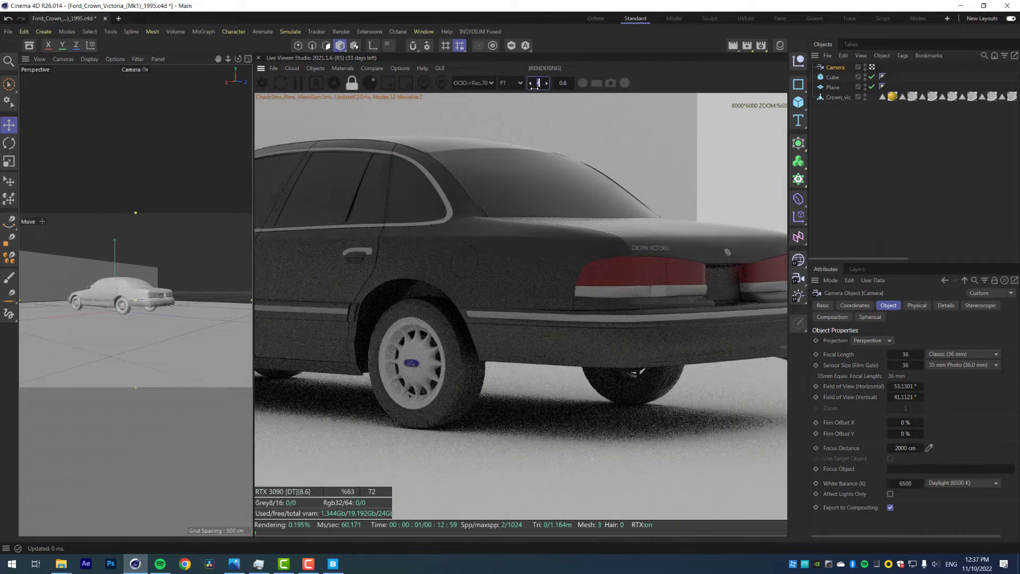
{"action": "key", "text": "BackSpace"}
{"action": "left_click_drag", "start_coordinate": [535, 87], "coordinate": [538, 87]}
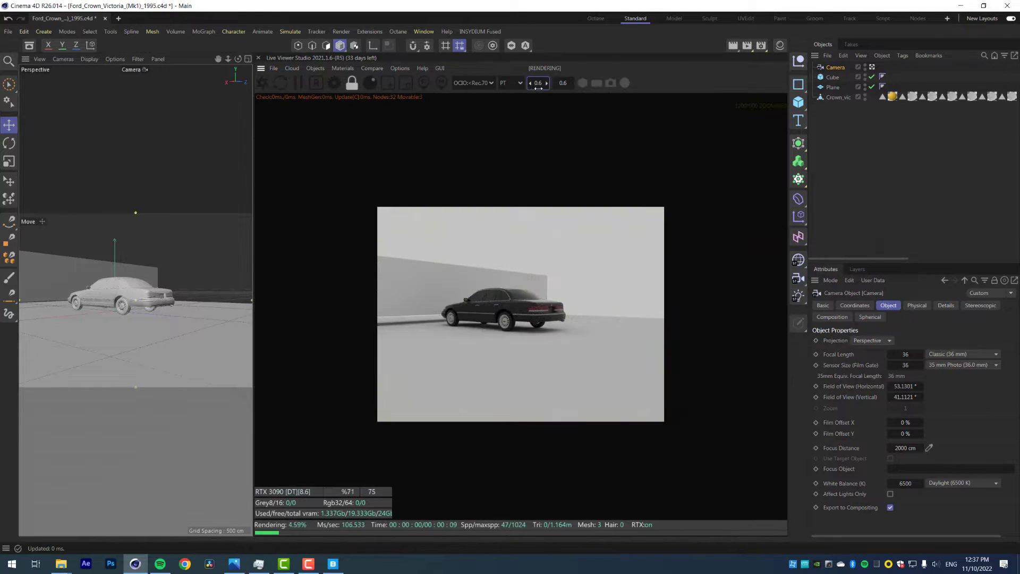
{"action": "type", "text": "1.1"}
{"action": "key", "text": "Return"}
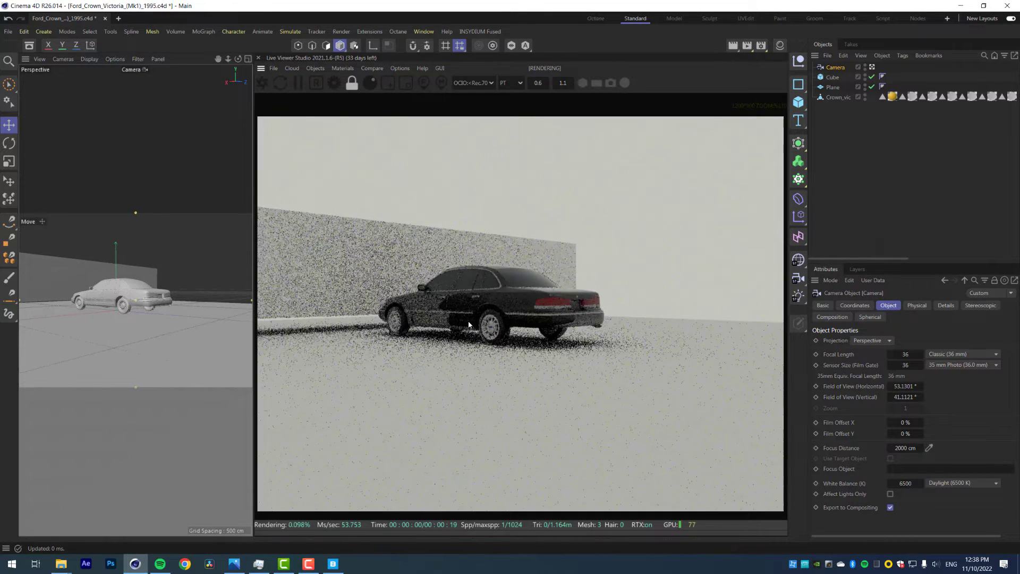
Orbit the camera around to the car's rear and bring up the blue car reference photo in the Photos app
{"action": "left_click_drag", "start_coordinate": [483, 303], "coordinate": [417, 307]}
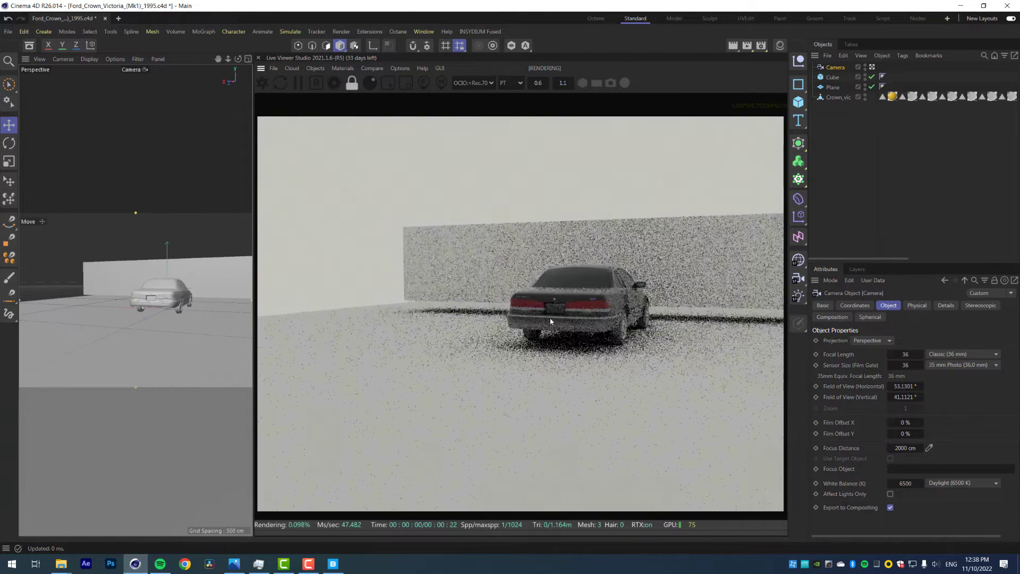
{"action": "left_click", "coordinate": [233, 563]}
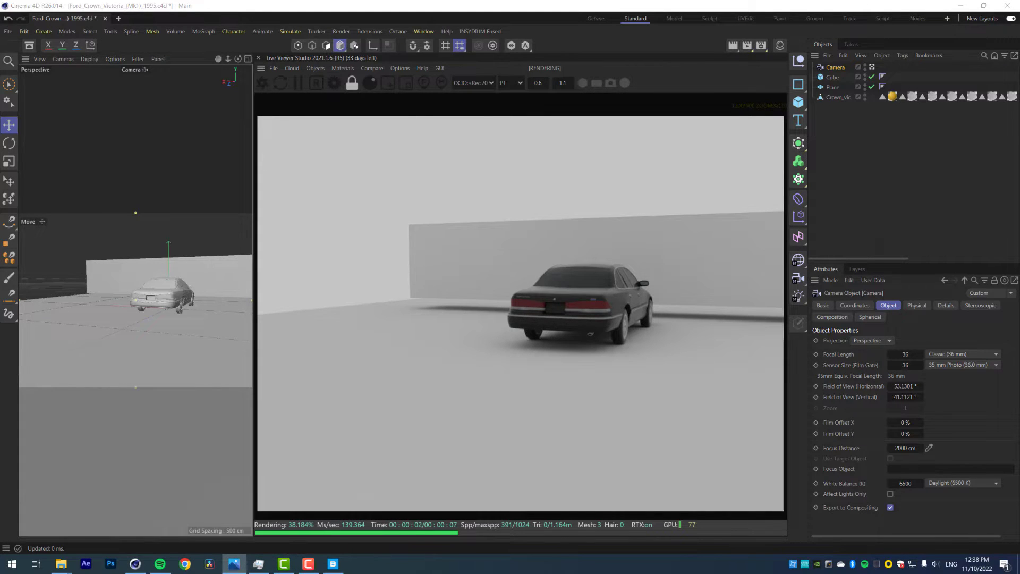
{"action": "left_click_drag", "start_coordinate": [366, 83], "coordinate": [294, 94]}
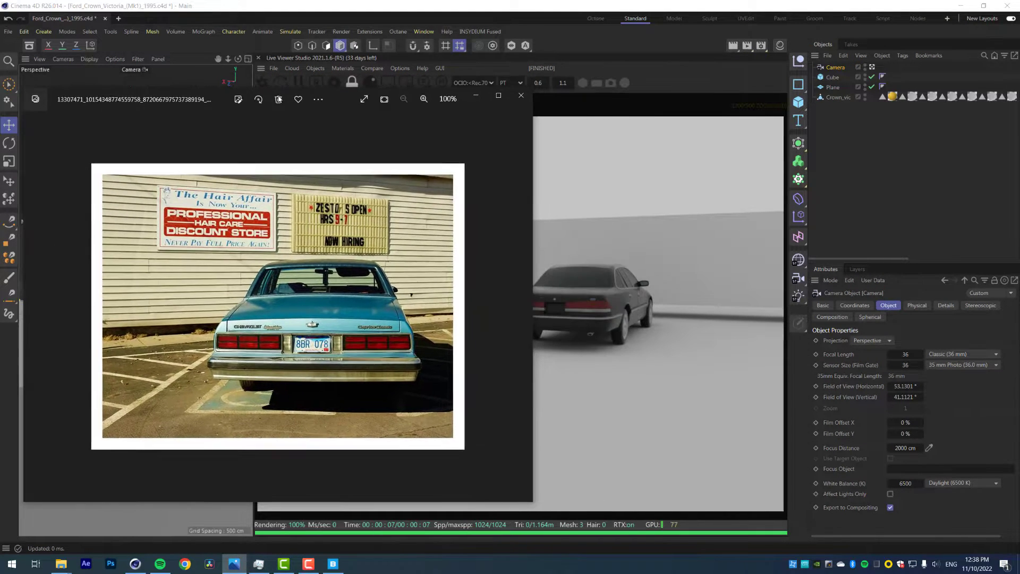
Return to Cinema 4D and move the camera closer behind the car to resemble the reference framing
{"action": "left_click", "coordinate": [579, 258]}
{"action": "left_click_drag", "start_coordinate": [590, 303], "coordinate": [529, 310]}
{"action": "scroll", "coordinate": [600, 262], "scroll_direction": "up", "scroll_amount": 4}
{"action": "scroll", "coordinate": [523, 300], "scroll_direction": "down", "scroll_amount": 1}
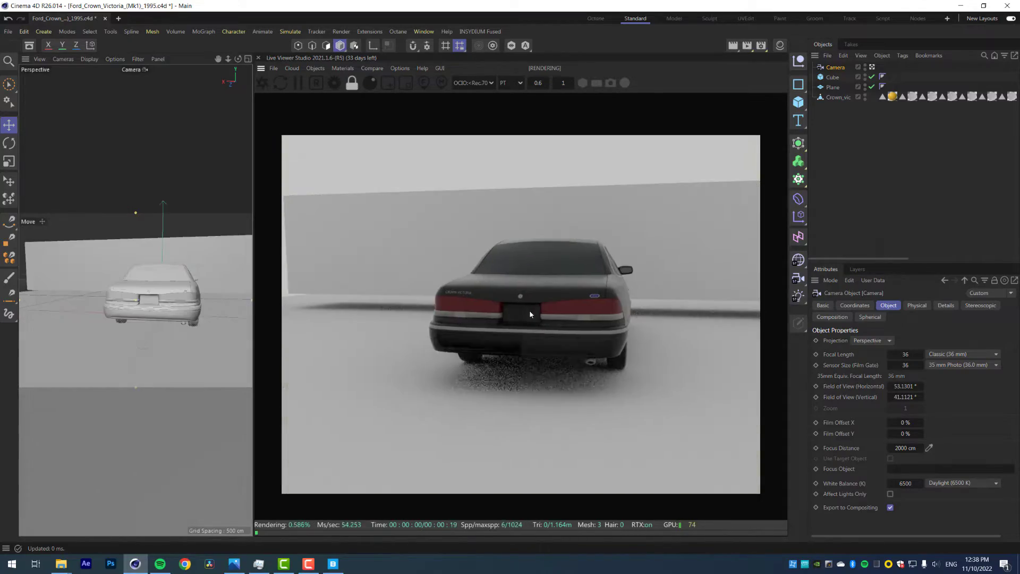
Shift the wall cube sideways to span the camera view and fine-tune the camera angle
{"action": "left_click", "coordinate": [152, 269]}
{"action": "left_click_drag", "start_coordinate": [152, 269], "coordinate": [89, 270]}
{"action": "mouse_move", "coordinate": [471, 331]}
{"action": "left_mouse_down"}
{"action": "mouse_move", "coordinate": [485, 321]}
{"action": "mouse_move", "coordinate": [470, 325]}
{"action": "left_mouse_up"}
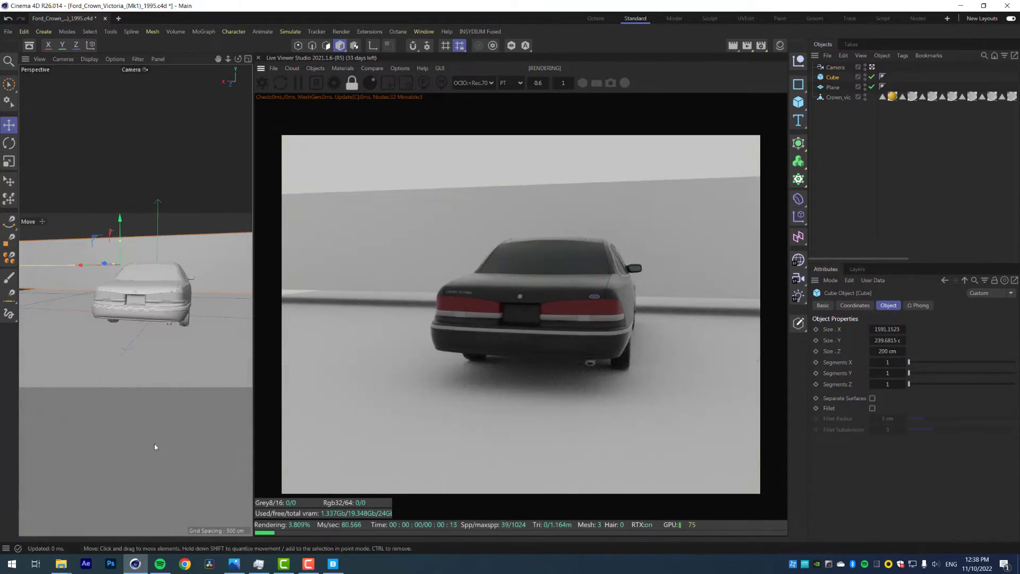
Switch to Quixel Bridge, export the favorite Cracked Asphalt surface at 4K resolution and return to Cinema 4D
{"action": "left_click", "coordinate": [333, 563]}
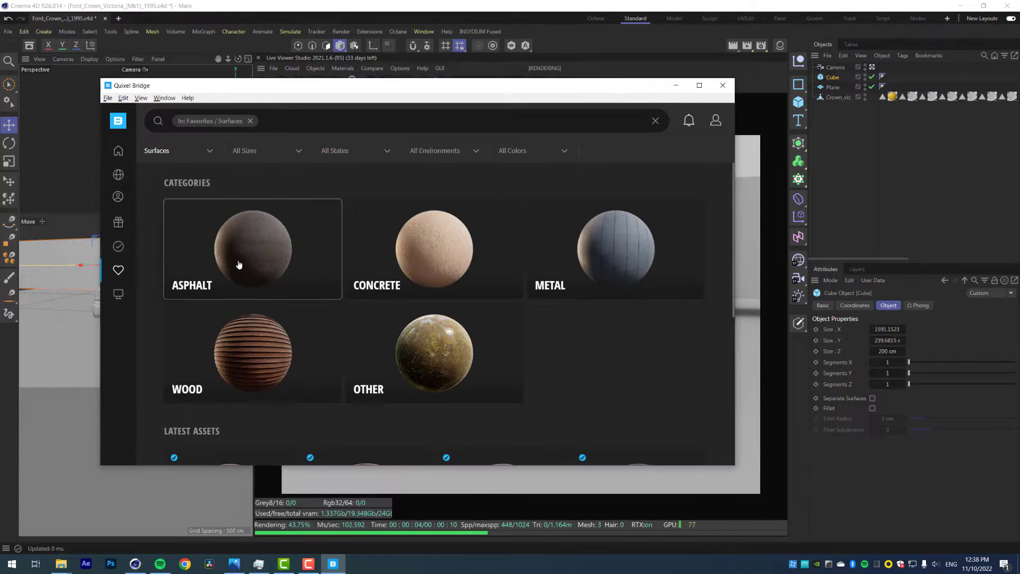
{"action": "left_click", "coordinate": [239, 266]}
{"action": "left_click", "coordinate": [265, 345]}
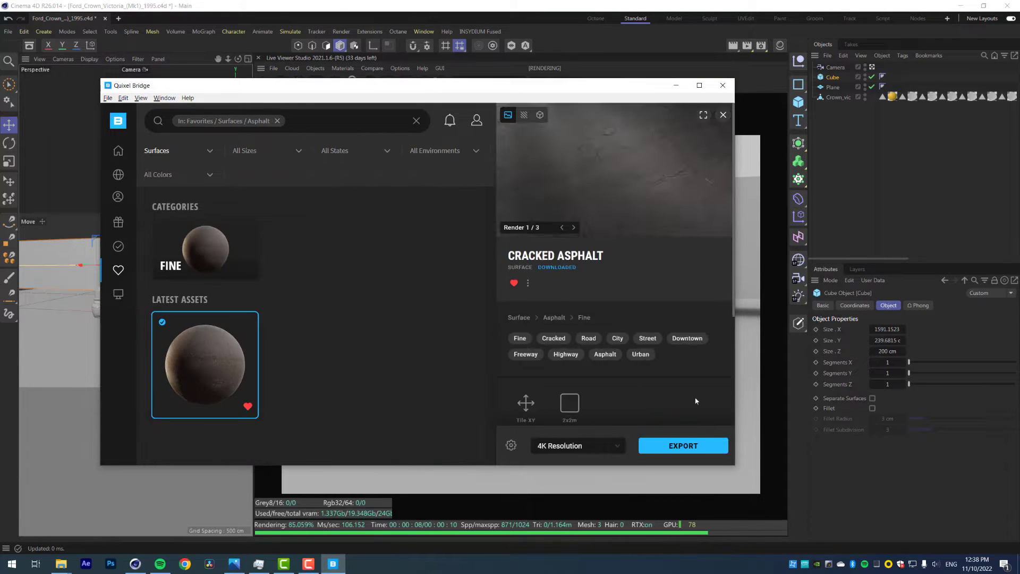
{"action": "left_click", "coordinate": [683, 446]}
{"action": "left_click", "coordinate": [676, 85]}
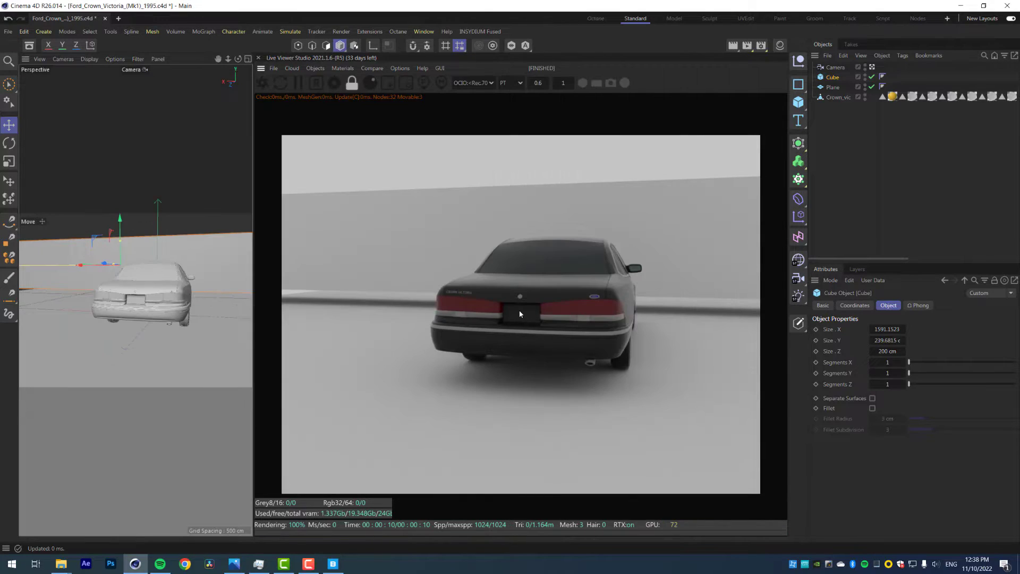
Select all car materials from LicPlate_yellow through chrome and widen the material manager
{"action": "left_click", "coordinate": [746, 110]}
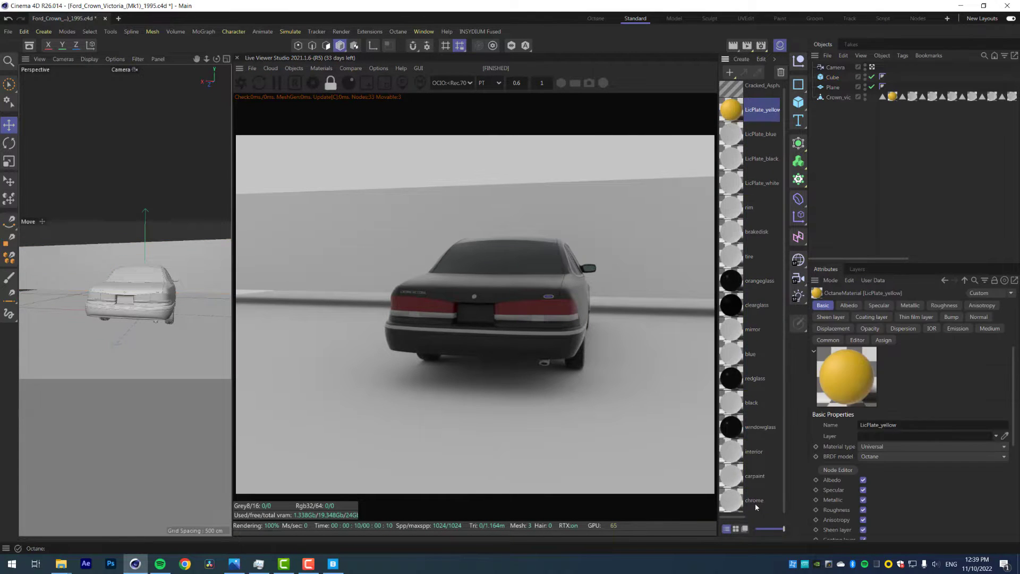
{"action": "right_click", "coordinate": [746, 110]}
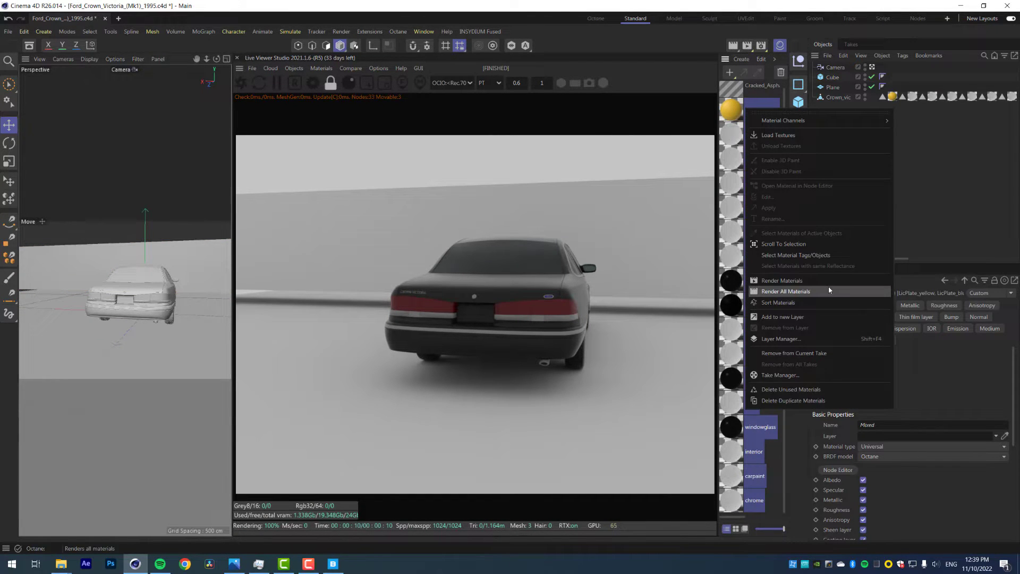
{"action": "key", "text": "Up"}
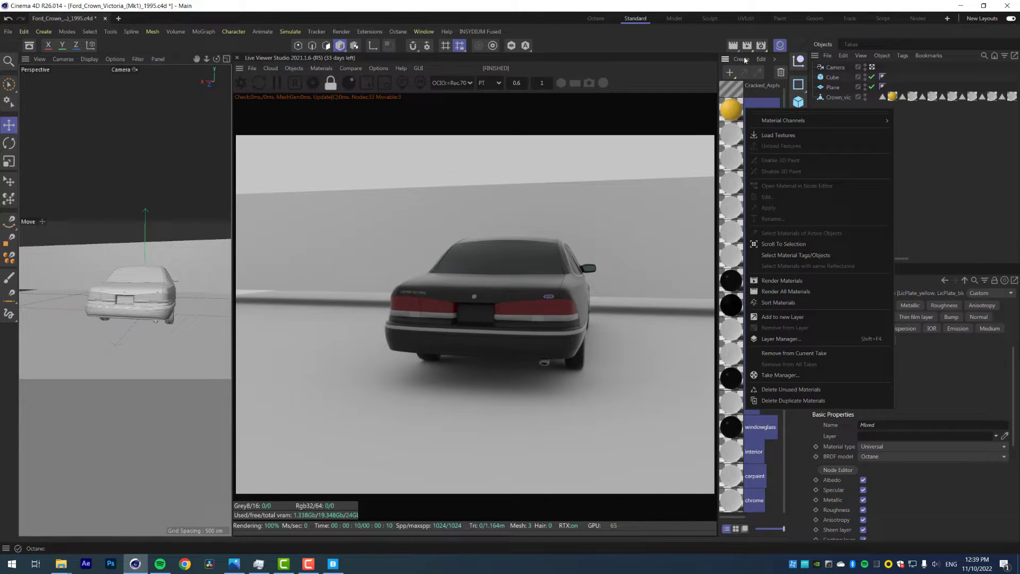
{"action": "left_click", "coordinate": [719, 95]}
{"action": "left_click_drag", "start_coordinate": [720, 95], "coordinate": [626, 95]}
Add the selected car materials to a new layer and name the layer Car
{"action": "right_click", "coordinate": [668, 189]}
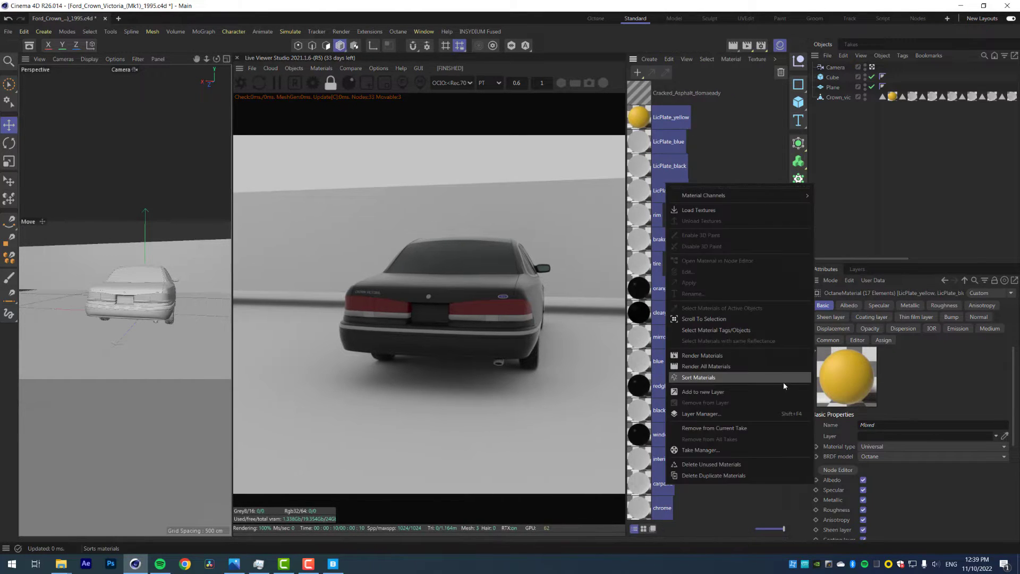
{"action": "left_click", "coordinate": [757, 392]}
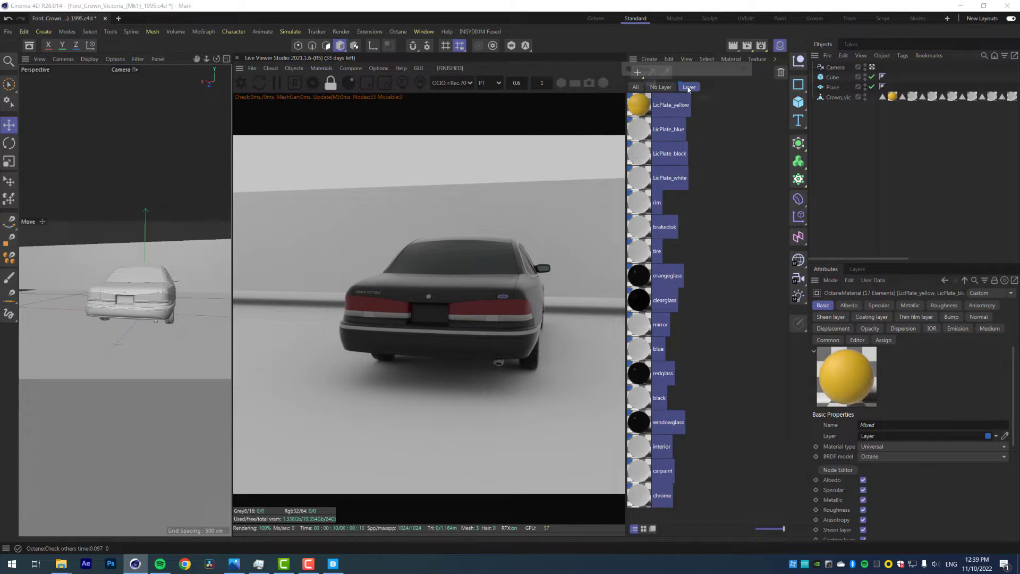
{"action": "type", "text": "Car"}
{"action": "key", "text": "Return"}
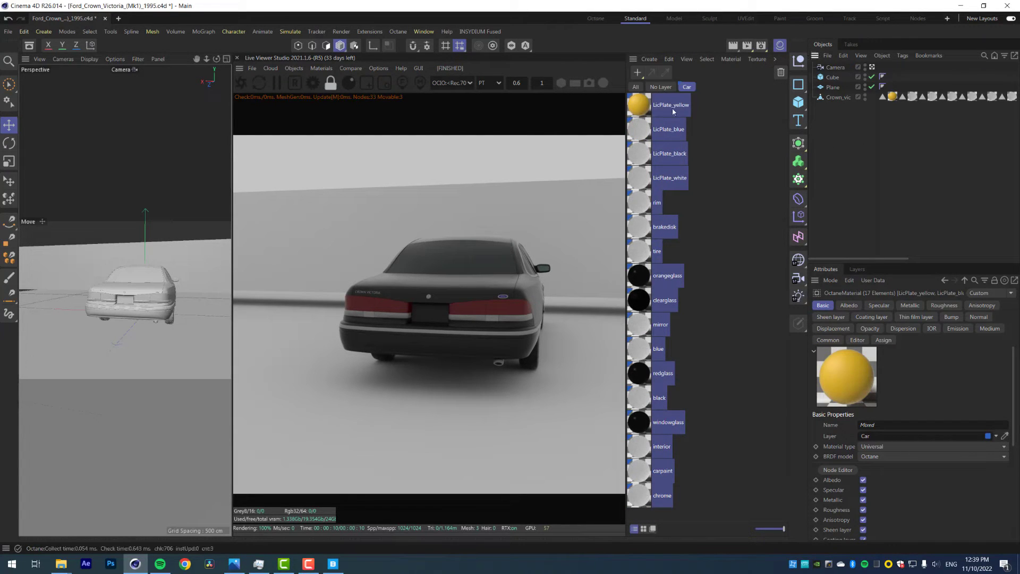
Show all materials, apply Cracked_Asphalt to the ground plane and set its projection to Cubic
{"action": "left_click", "coordinate": [637, 88]}
{"action": "left_click", "coordinate": [710, 114]}
{"action": "left_click_drag", "start_coordinate": [641, 106], "coordinate": [620, 177]}
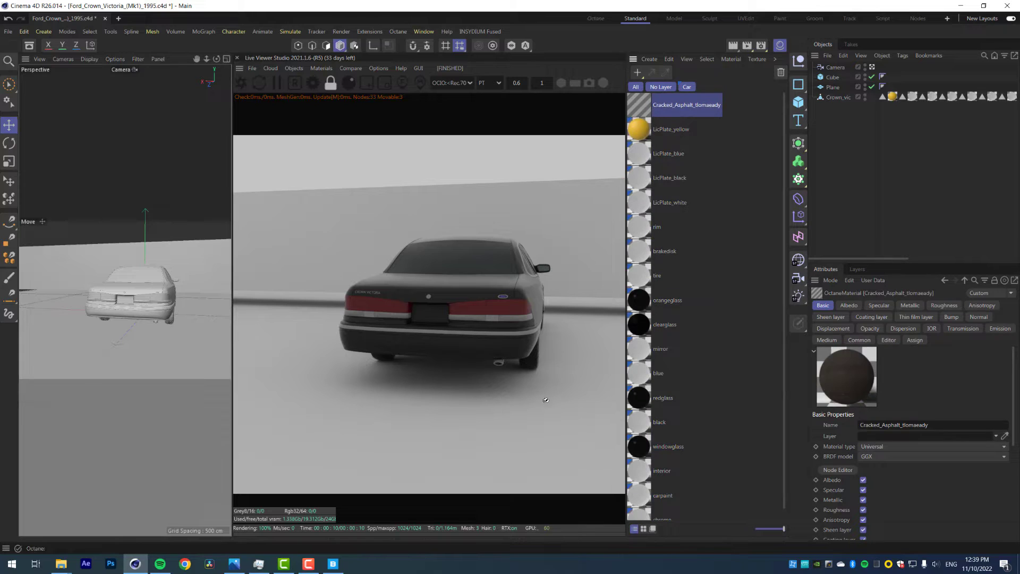
{"action": "left_click_drag", "start_coordinate": [546, 400], "coordinate": [546, 401]}
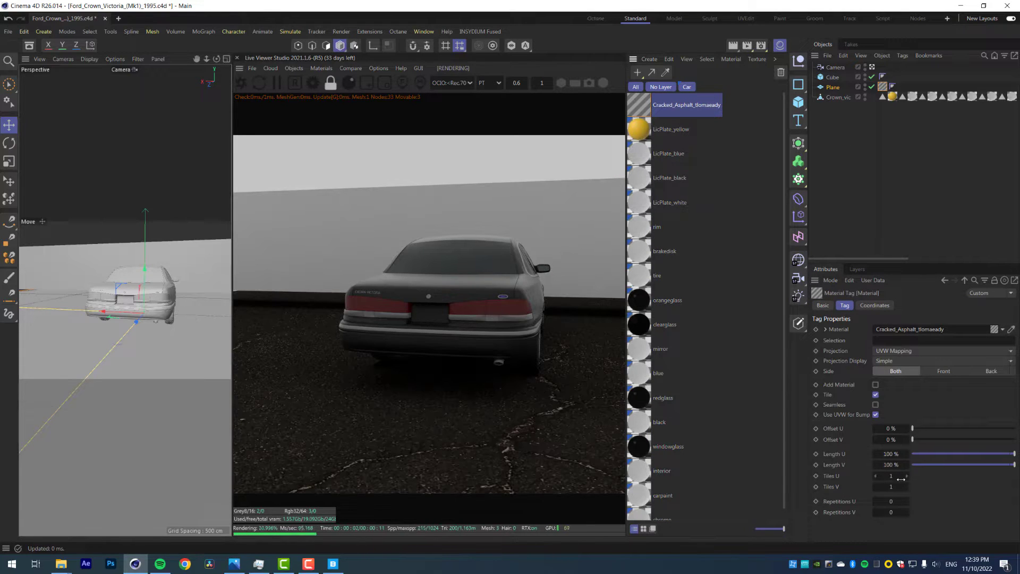
{"action": "left_click", "coordinate": [900, 354]}
{"action": "left_click", "coordinate": [903, 395]}
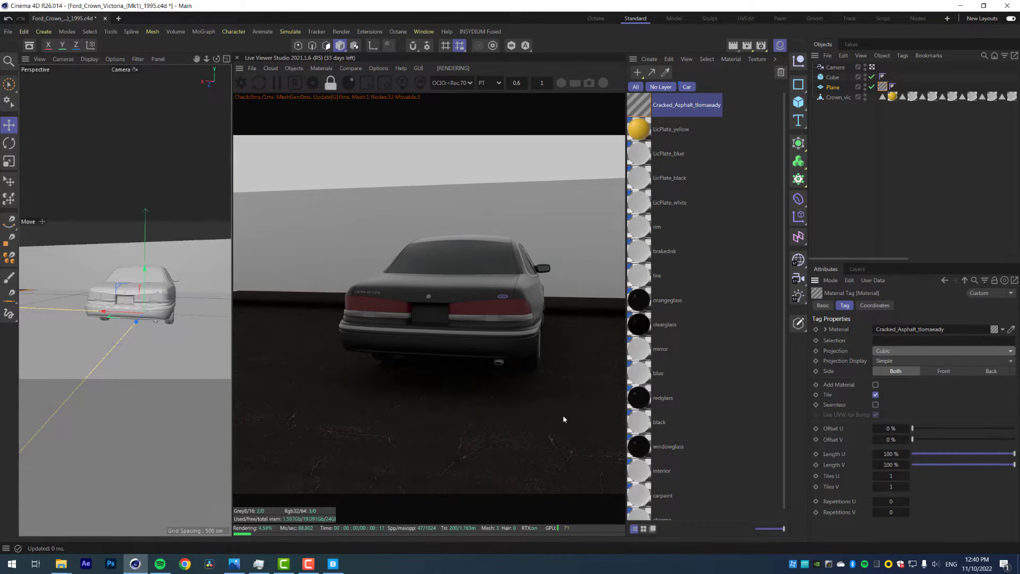
Enlarge the asphalt texture projection on the ground plane and rotate it to reorient the cracks
{"action": "left_click", "coordinate": [354, 45]}
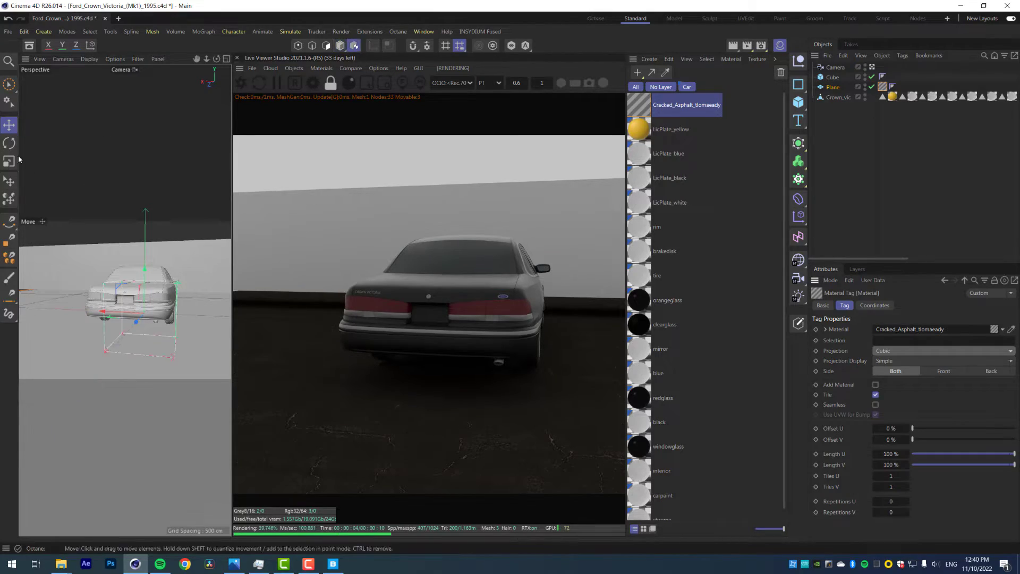
{"action": "key", "text": "t"}
{"action": "left_click_drag", "start_coordinate": [191, 330], "coordinate": [180, 350]}
{"action": "key", "text": "r"}
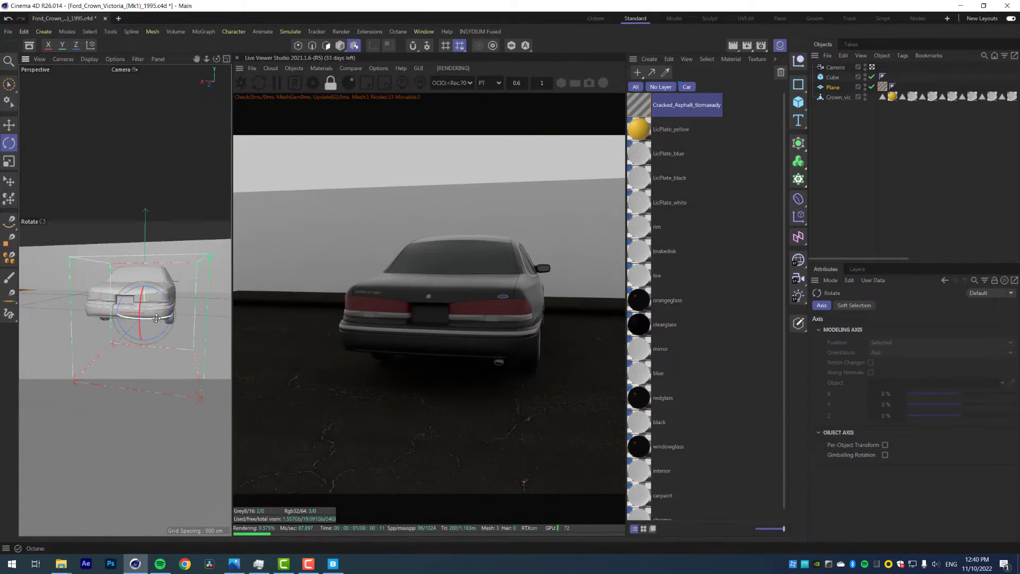
{"action": "left_click_drag", "start_coordinate": [142, 319], "coordinate": [52, 313]}
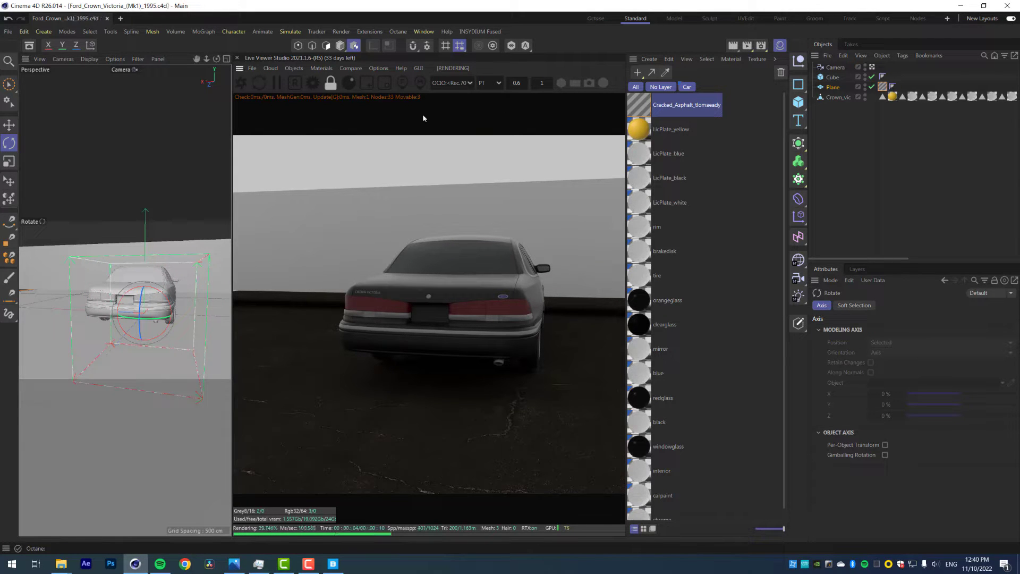
Add an Octane daylight to the scene and rotate it to raise the sun
{"action": "left_click", "coordinate": [293, 68]}
{"action": "left_click", "coordinate": [404, 117]}
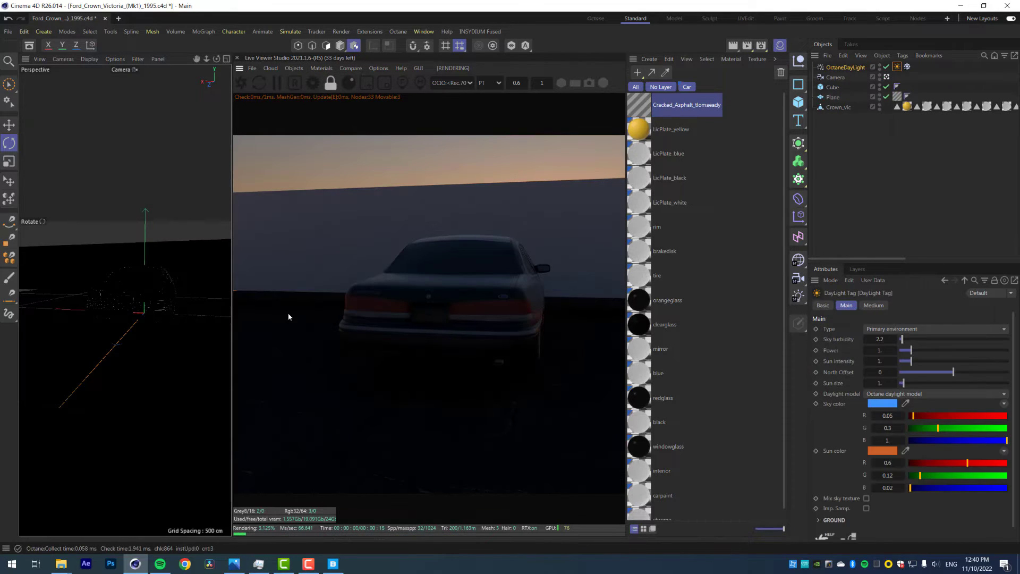
{"action": "left_click", "coordinate": [9, 126]}
{"action": "left_click", "coordinate": [845, 68]}
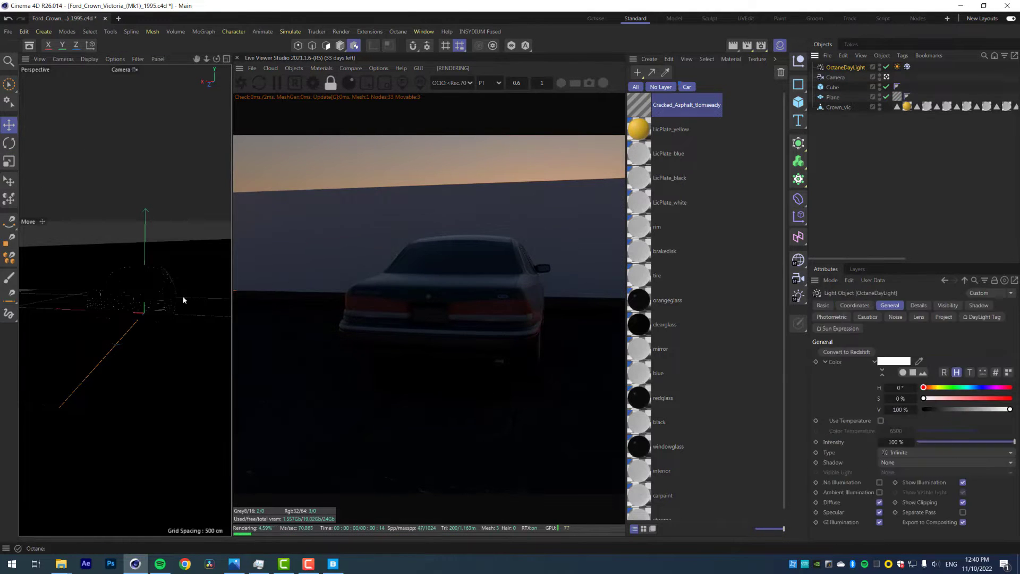
{"action": "left_click", "coordinate": [10, 126]}
{"action": "left_click", "coordinate": [340, 46]}
{"action": "key", "text": "r"}
{"action": "mouse_move", "coordinate": [145, 272]}
{"action": "left_mouse_down"}
{"action": "mouse_move", "coordinate": [144, 228]}
{"action": "mouse_move", "coordinate": [141, 272]}
{"action": "left_mouse_up"}
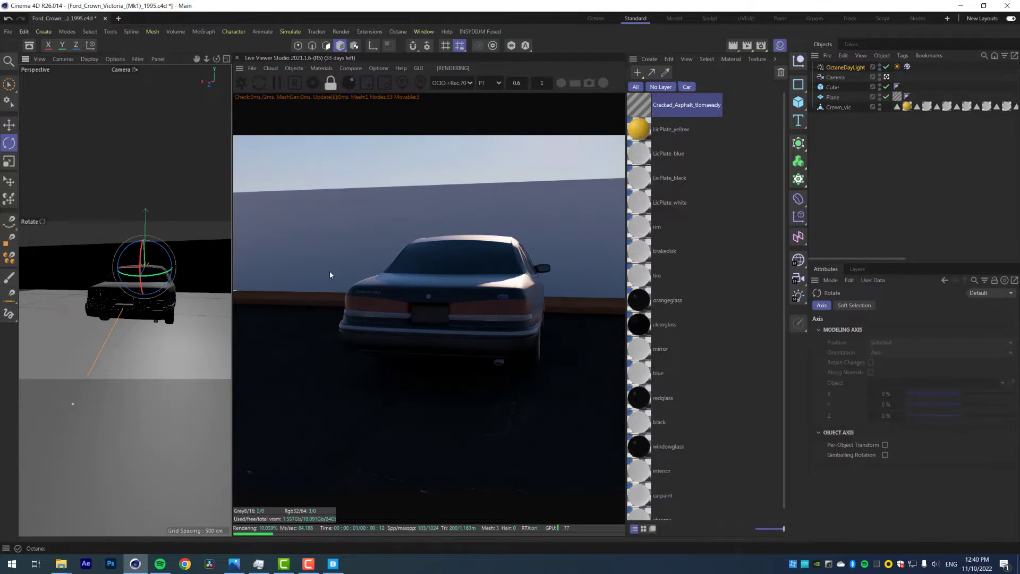
Set the daylight's model to Hosek Wilkie and its north offset to about -0.31
{"action": "left_click", "coordinate": [896, 67]}
{"action": "left_click", "coordinate": [892, 395]}
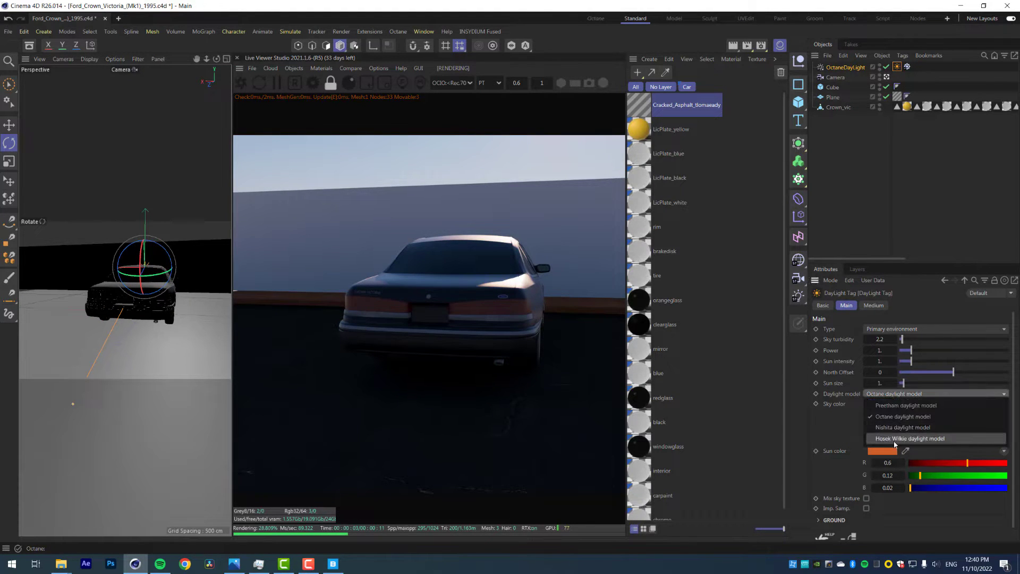
{"action": "left_click", "coordinate": [897, 442]}
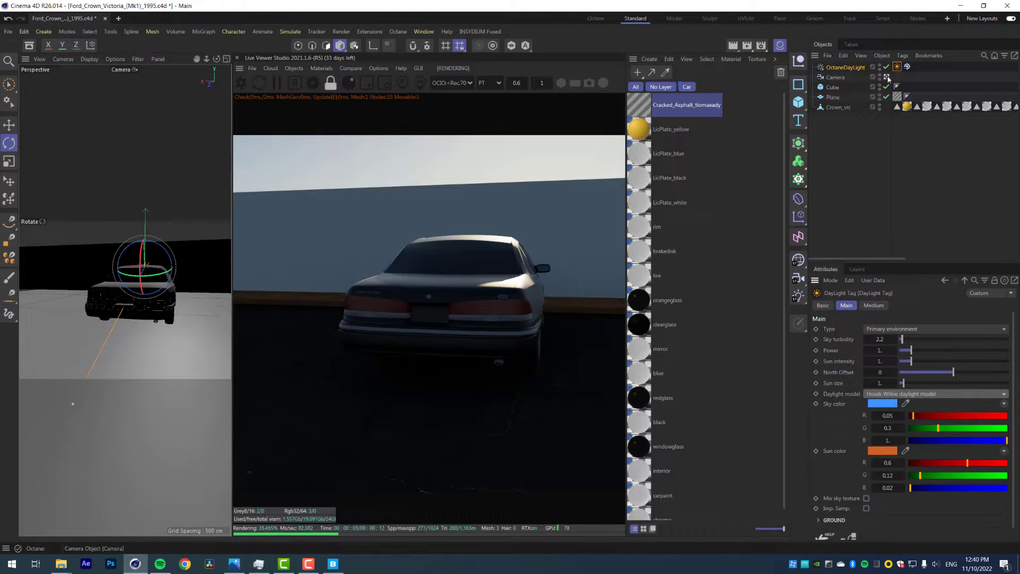
{"action": "left_click_drag", "start_coordinate": [948, 374], "coordinate": [937, 374]}
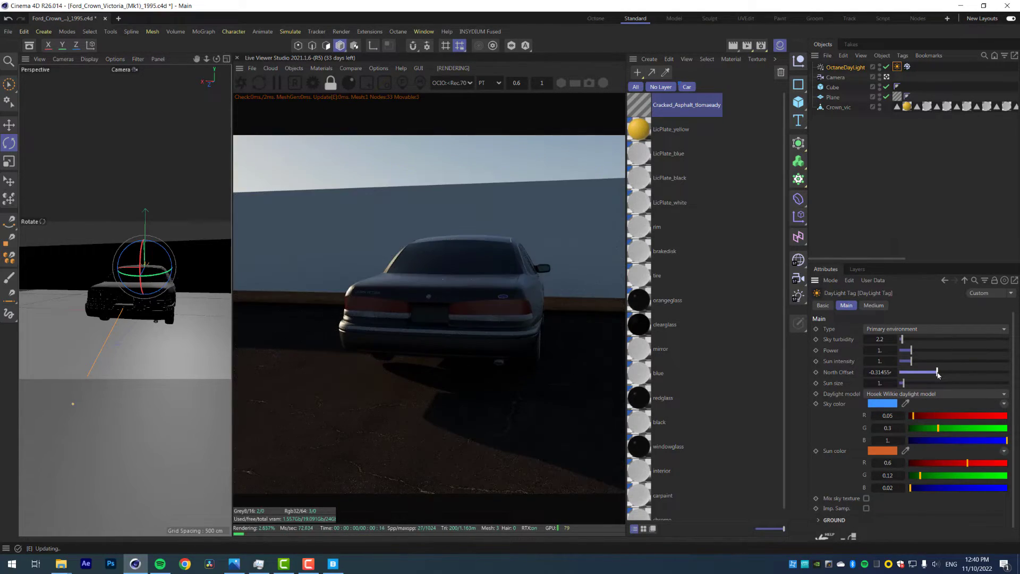
Orbit the camera around the car to frame its rear from the opposite side, and hide the material manager
{"action": "left_click_drag", "start_coordinate": [414, 298], "coordinate": [521, 289]}
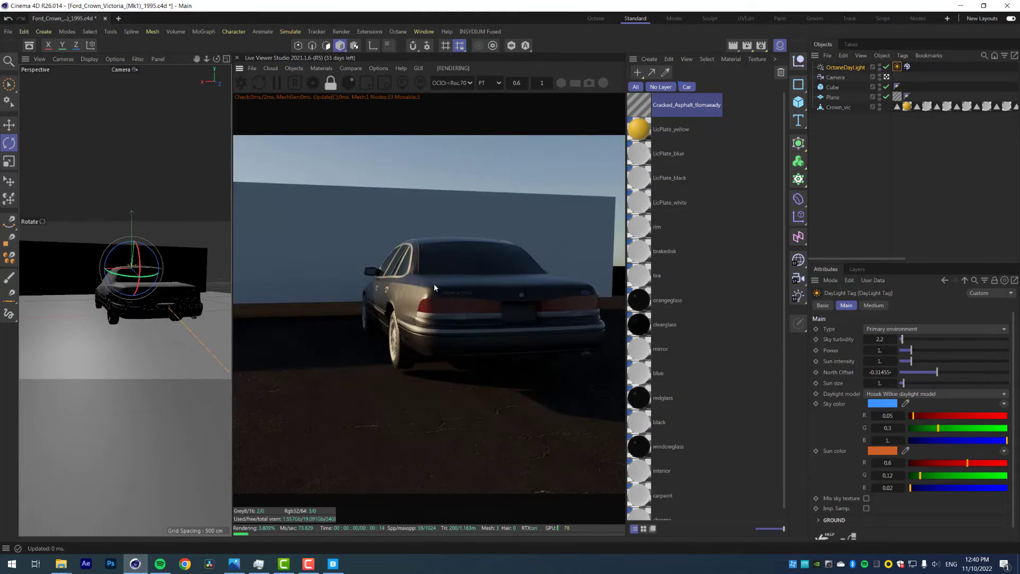
{"action": "left_click_drag", "start_coordinate": [406, 279], "coordinate": [427, 277]}
{"action": "right_click_drag", "start_coordinate": [427, 277], "coordinate": [413, 282]}
{"action": "left_click", "coordinate": [780, 46]}
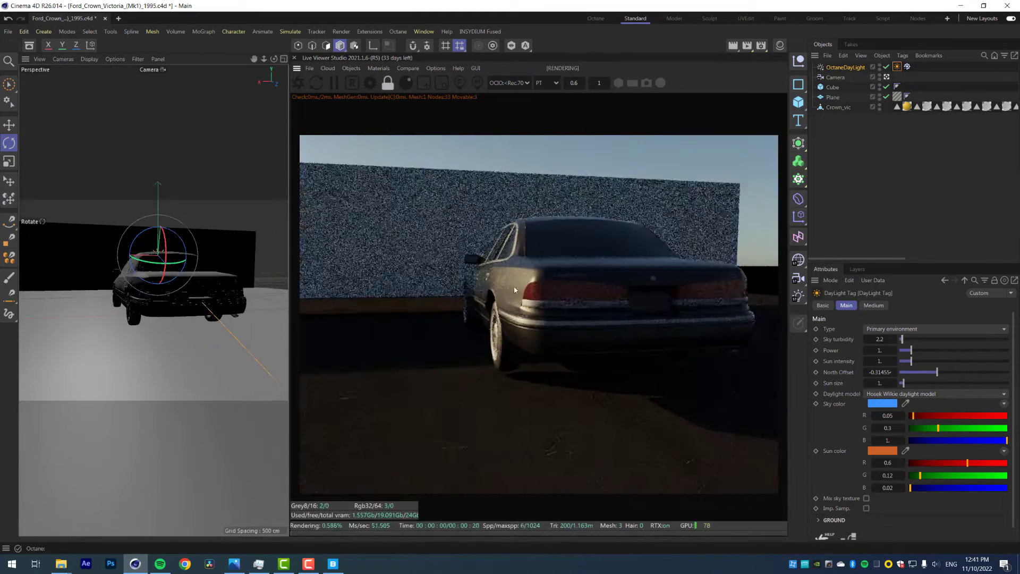
{"action": "scroll", "coordinate": [462, 305], "scroll_direction": "up", "scroll_amount": 3}
{"action": "left_click_drag", "start_coordinate": [463, 304], "coordinate": [541, 311], "text": "alt"}
Rotate the Crown Victoria about its vertical axis to turn its rear toward the camera, and reframe the shot
{"action": "left_click", "coordinate": [837, 107]}
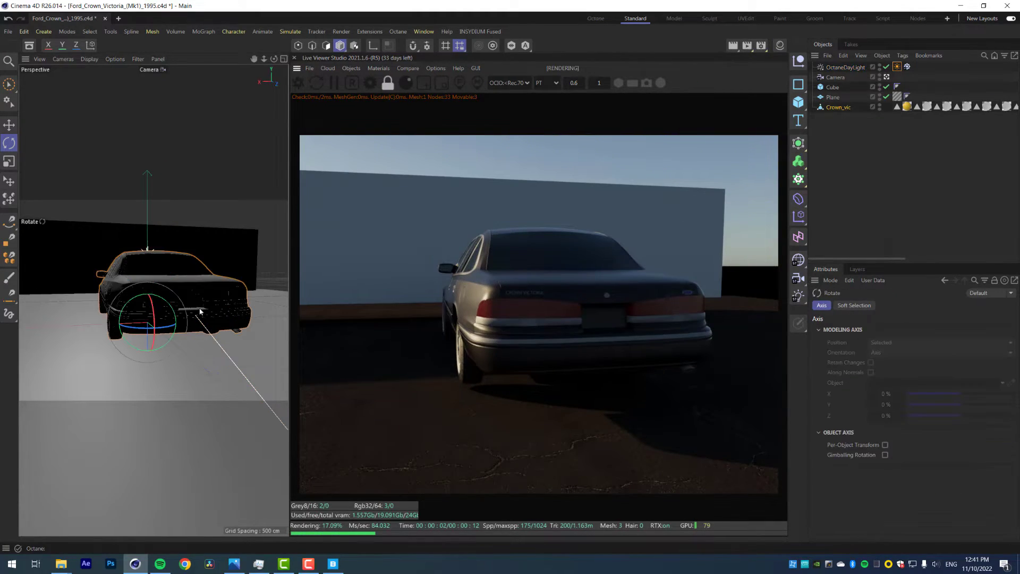
{"action": "left_click_drag", "start_coordinate": [169, 332], "coordinate": [131, 328]}
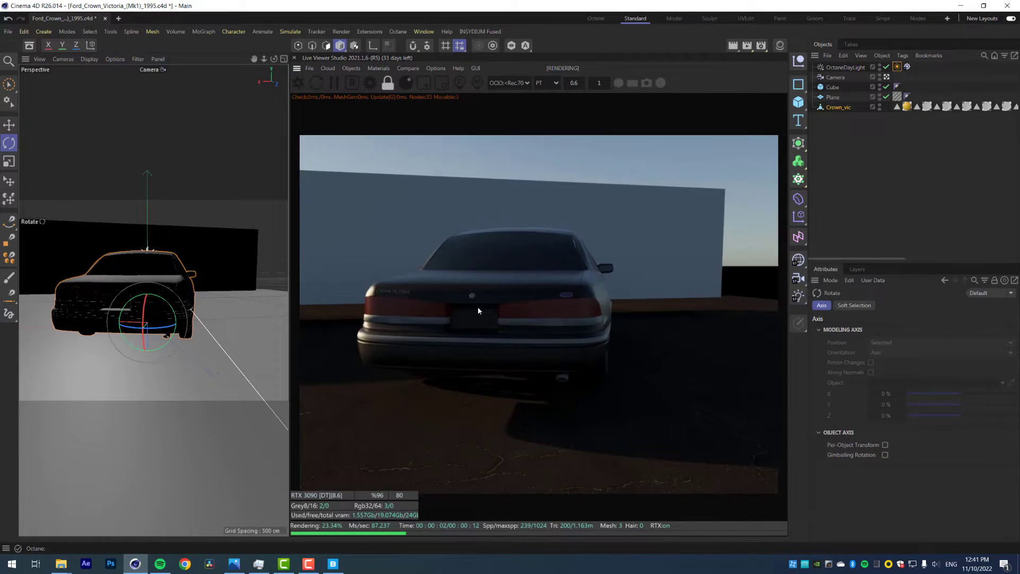
{"action": "left_click_drag", "start_coordinate": [478, 308], "coordinate": [500, 308], "text": "alt"}
{"action": "middle_click_drag", "start_coordinate": [501, 308], "coordinate": [521, 308], "text": "alt"}
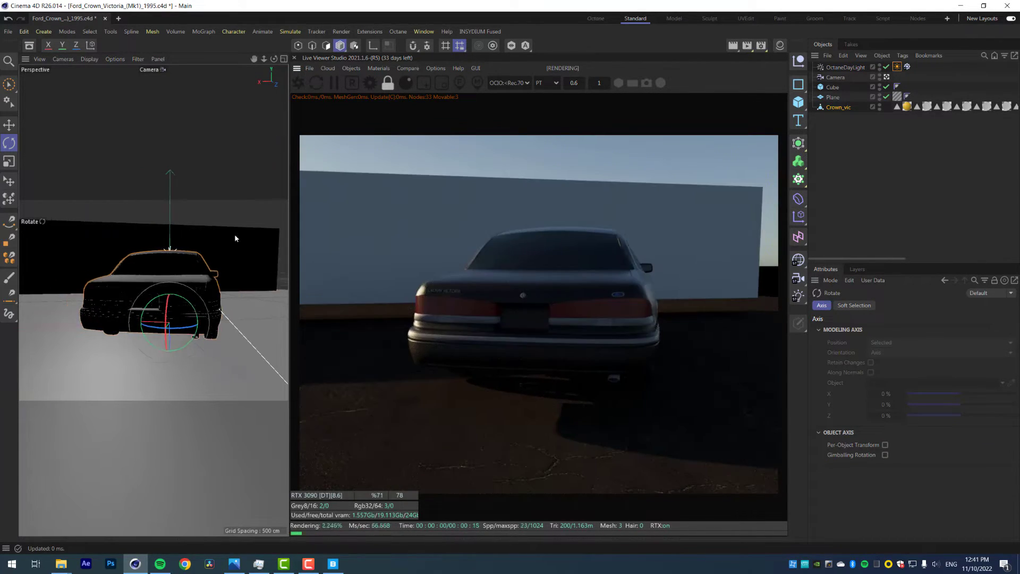
Raise the wall cube and shift it sideways to fill the background behind the car
{"action": "left_click", "coordinate": [234, 233]}
{"action": "left_click_drag", "start_coordinate": [67, 226], "coordinate": [67, 216]}
{"action": "key", "text": "e"}
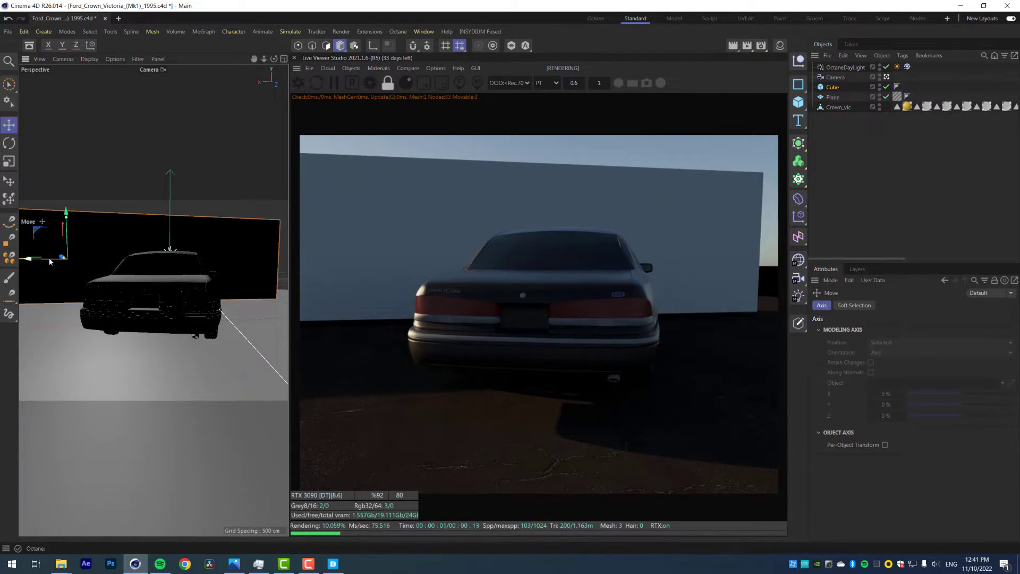
{"action": "left_click_drag", "start_coordinate": [52, 259], "coordinate": [83, 260]}
{"action": "left_click_drag", "start_coordinate": [99, 223], "coordinate": [97, 210]}
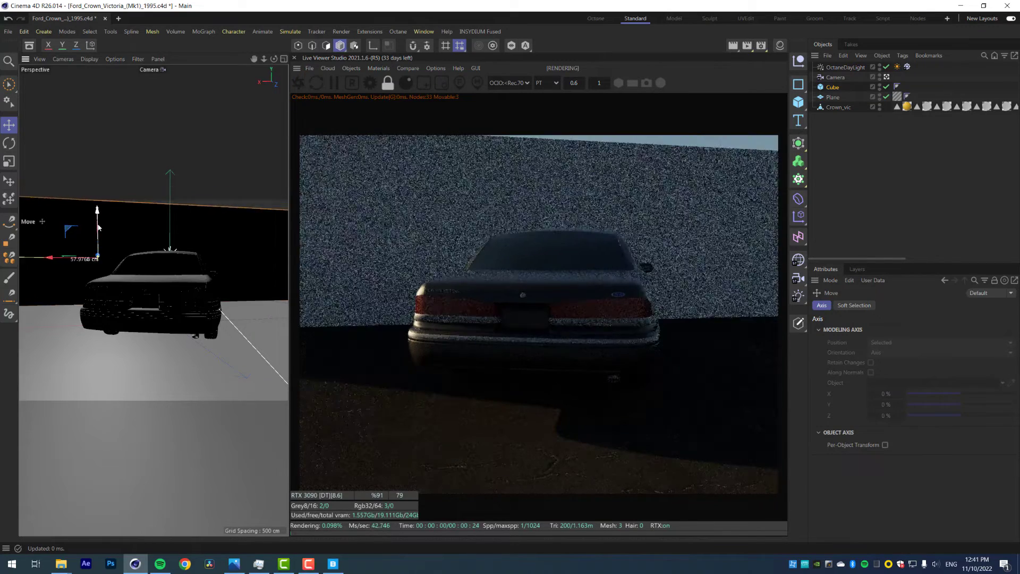
{"action": "left_click", "coordinate": [837, 67]}
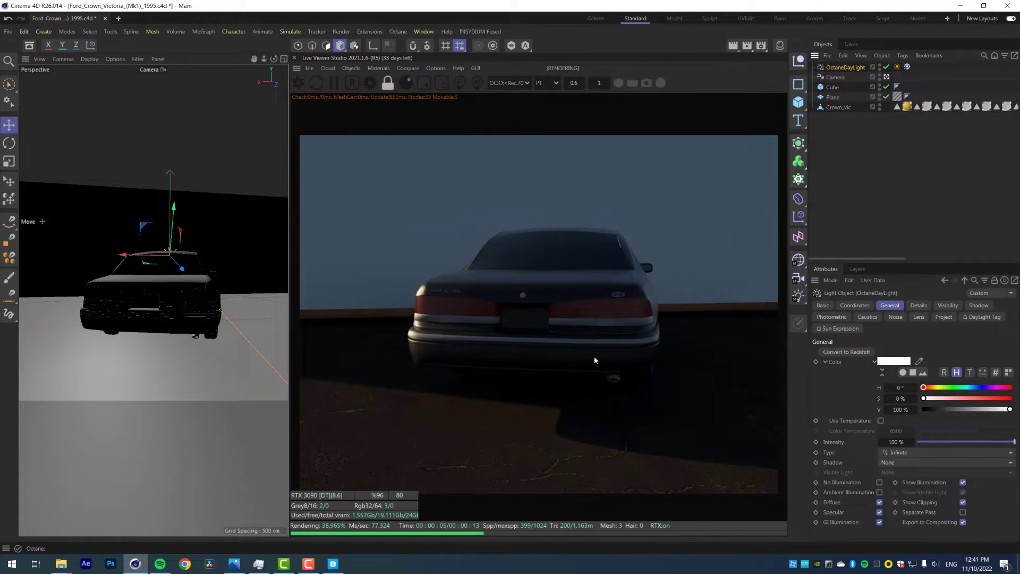
Switch to Quixel Bridge, export the Wooden Facade surface from the favorite wood surfaces and return to Cinema 4D
{"action": "left_click", "coordinate": [333, 564]}
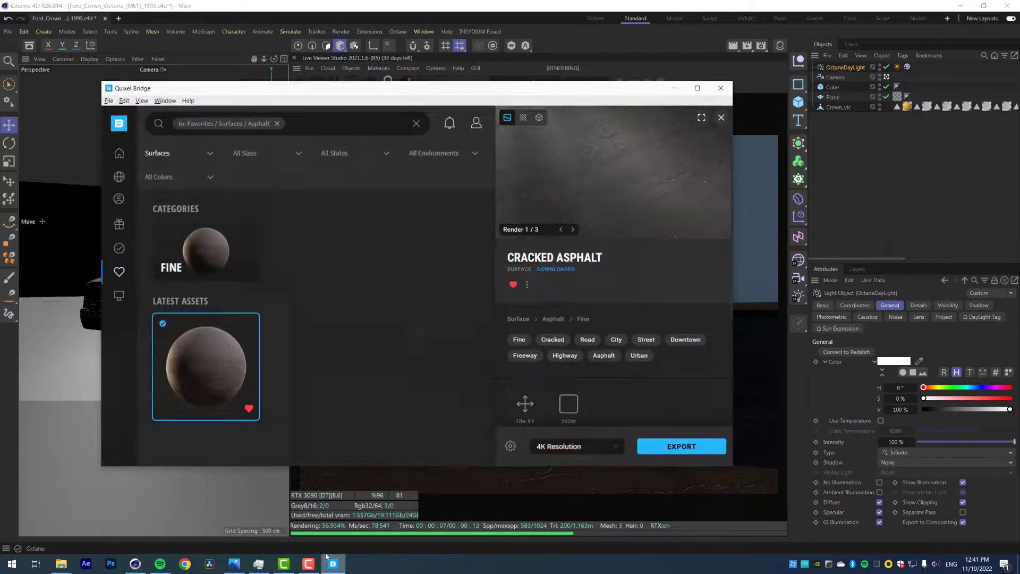
{"action": "left_click", "coordinate": [699, 85]}
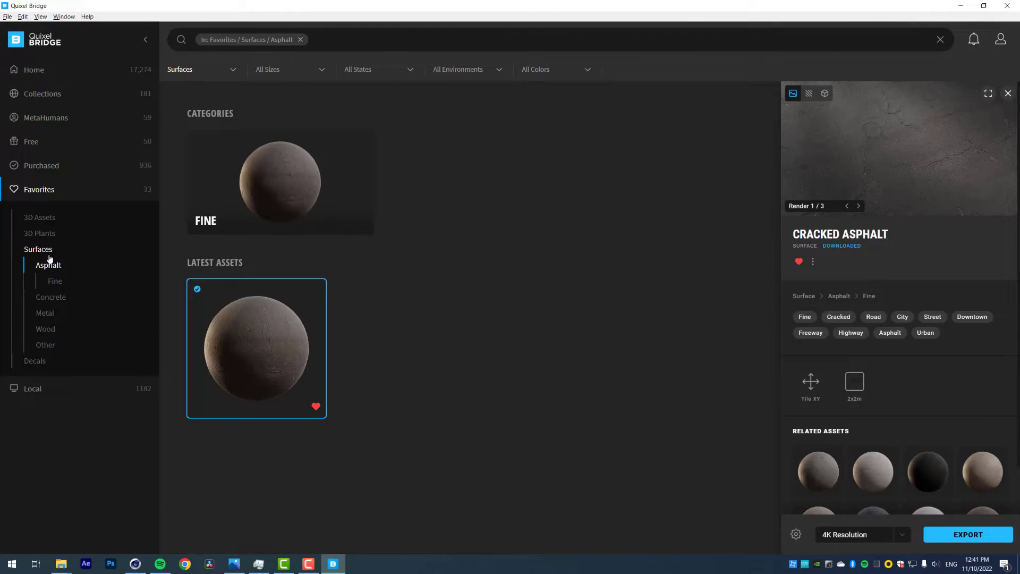
{"action": "left_click", "coordinate": [64, 250]}
{"action": "left_click", "coordinate": [351, 282]}
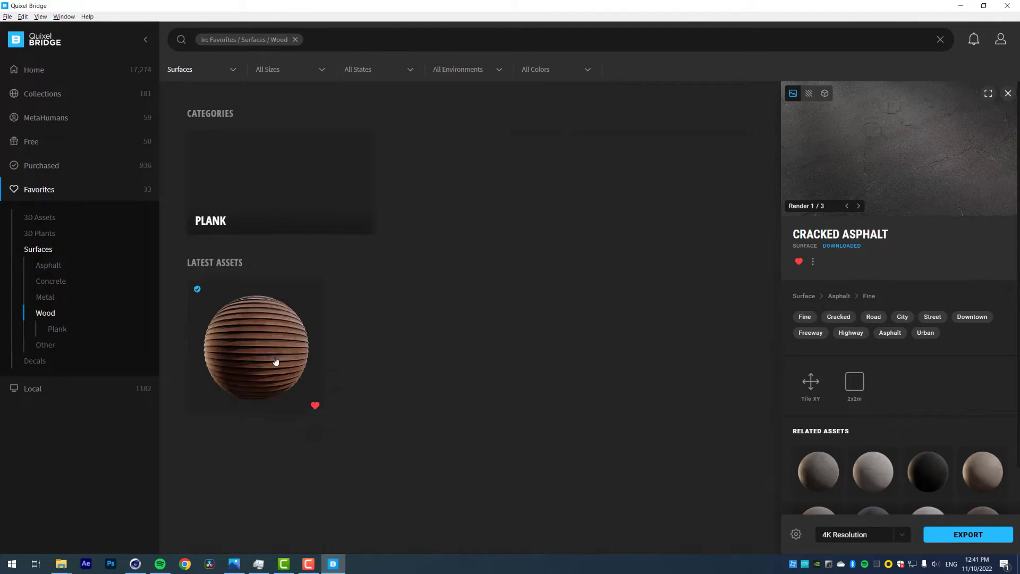
{"action": "left_click", "coordinate": [276, 362]}
{"action": "left_click", "coordinate": [964, 537]}
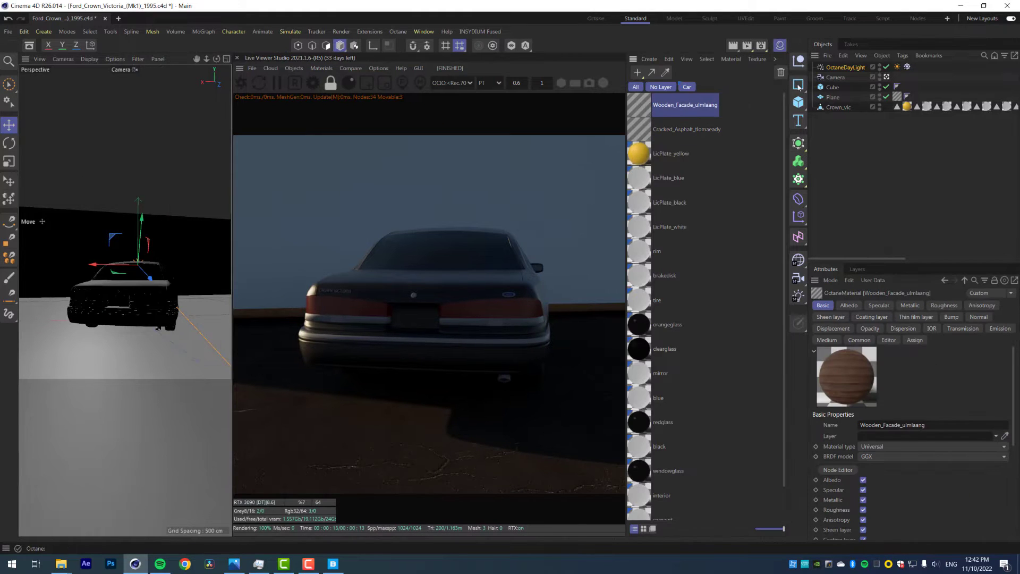
Apply the Wooden_Facade material to the wall cube and turn off the material's Smooth option
{"action": "left_click_drag", "start_coordinate": [648, 112], "coordinate": [193, 239]}
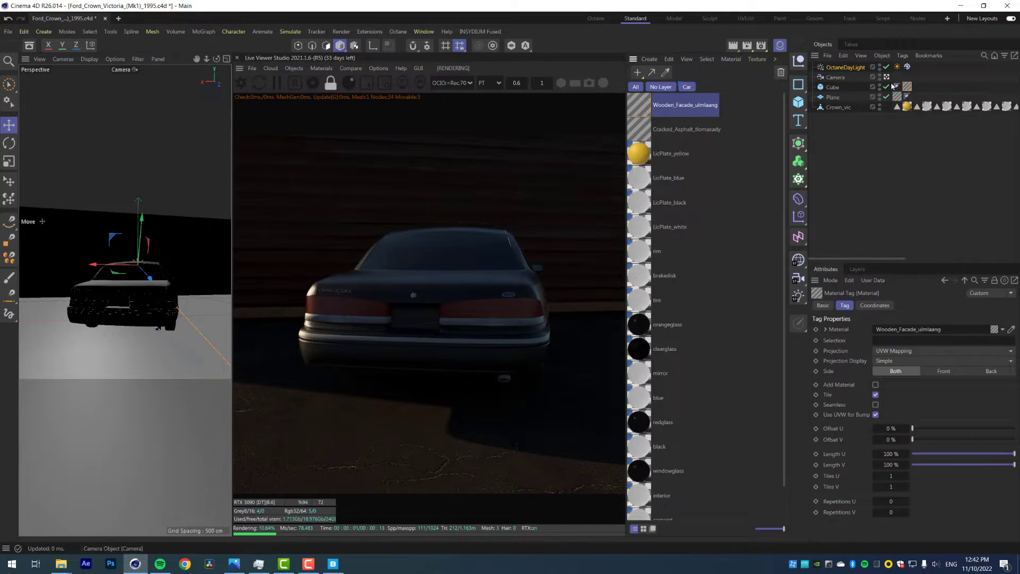
{"action": "left_click", "coordinate": [641, 113]}
{"action": "left_click", "coordinate": [859, 340]}
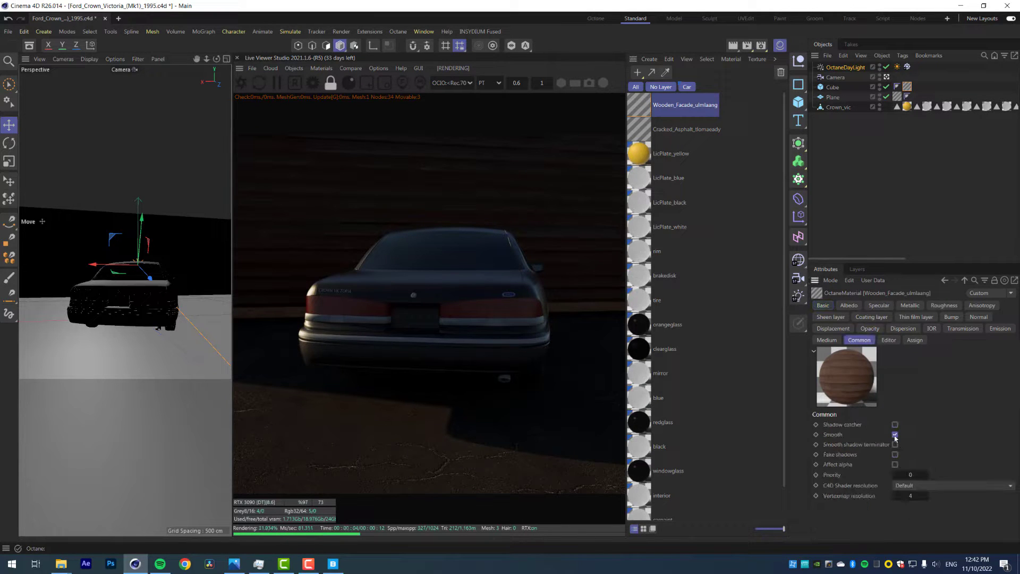
{"action": "left_click", "coordinate": [895, 434]}
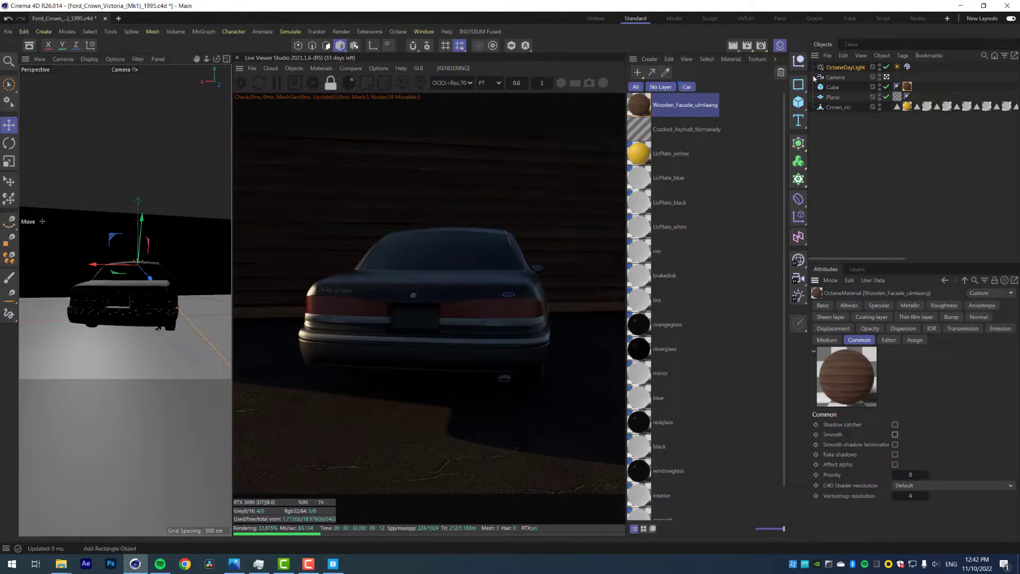
Set the daylight's north offset to about 0.42 to swing the sun to the other side
{"action": "left_click", "coordinate": [844, 67]}
{"action": "key", "text": "r"}
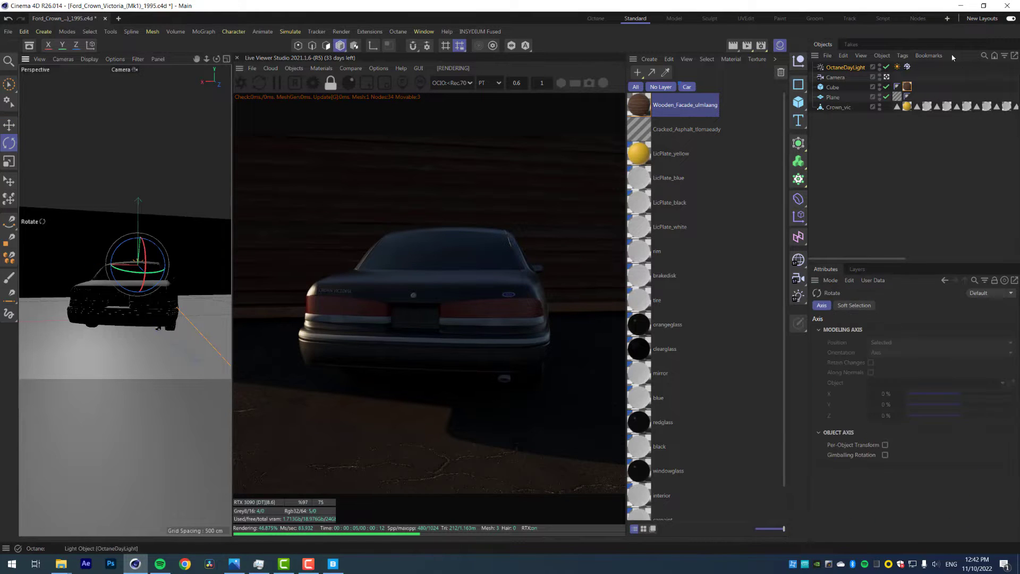
{"action": "left_click", "coordinate": [897, 67]}
{"action": "left_click_drag", "start_coordinate": [935, 372], "coordinate": [976, 371]}
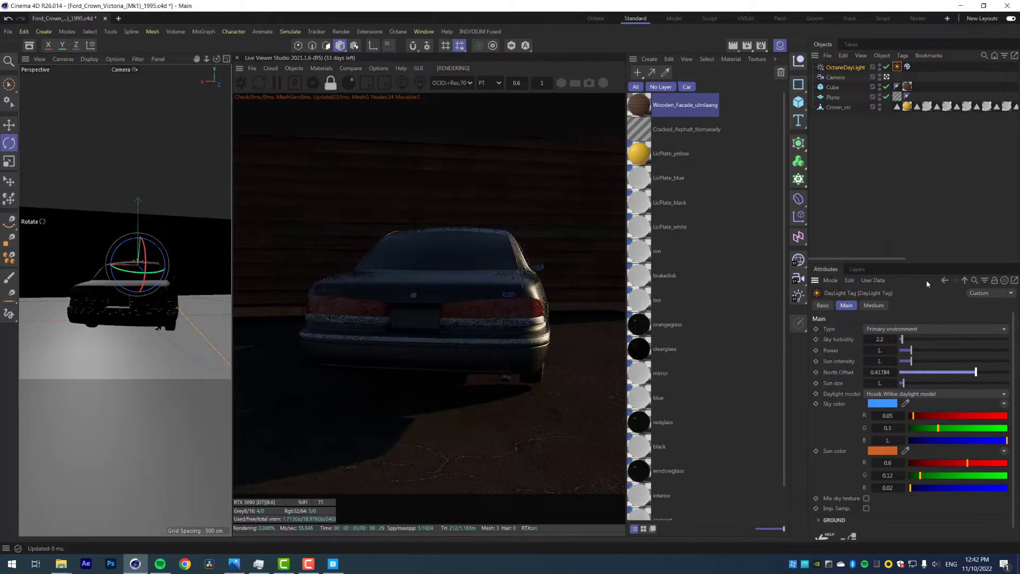
Set the Cracked_Asphalt displacement to 4096x4096 level of detail with a mid level of about 0.19, and save the scene
{"action": "left_click", "coordinate": [685, 129]}
{"action": "left_click", "coordinate": [832, 328]}
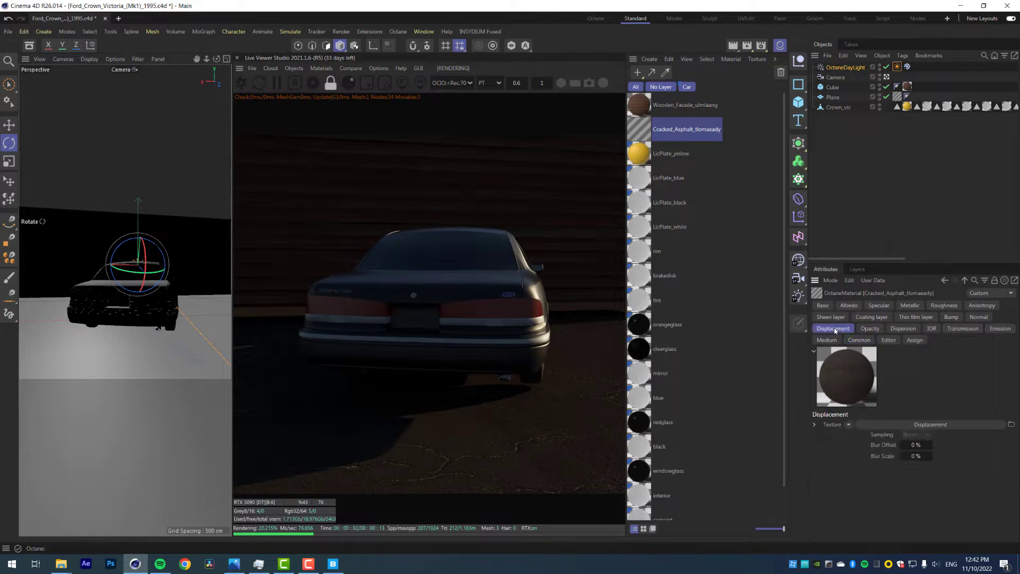
{"action": "left_click", "coordinate": [855, 444]}
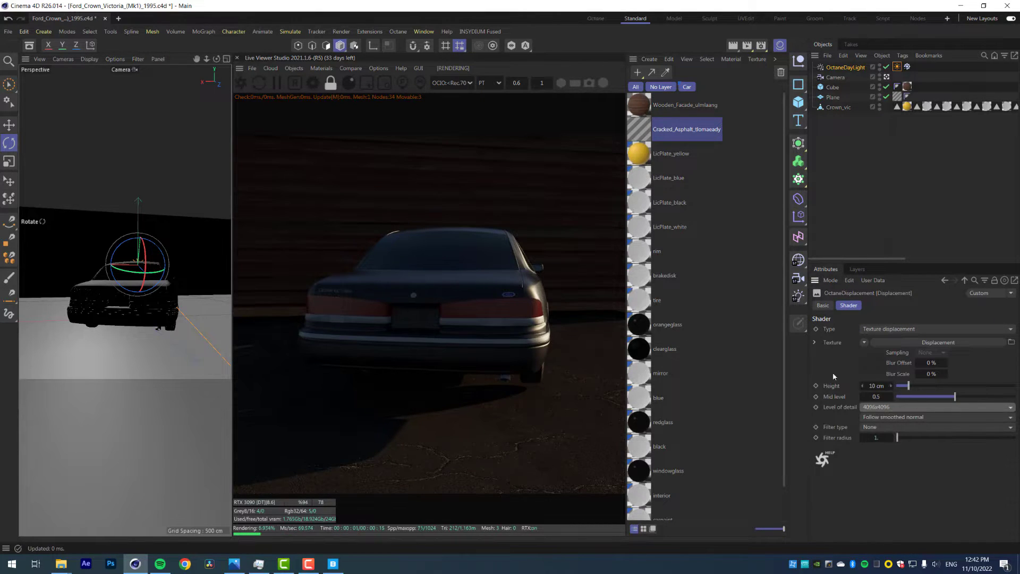
{"action": "key", "text": "ctrl+s"}
{"action": "left_click_drag", "start_coordinate": [955, 399], "coordinate": [920, 403]}
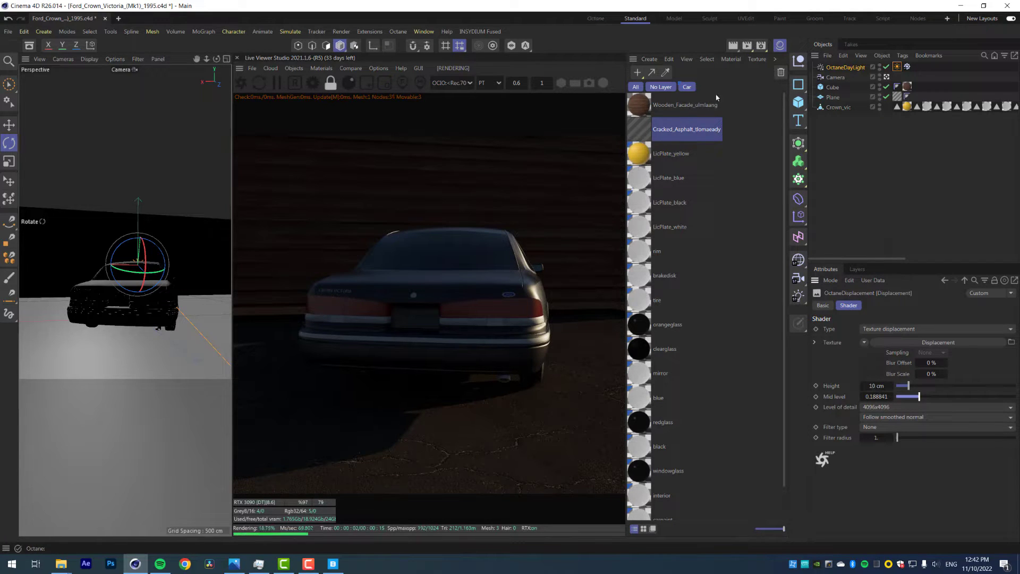
Hide the material list, deselect the daylight and add an Octane camera tag to the Camera object
{"action": "left_click", "coordinate": [780, 45]}
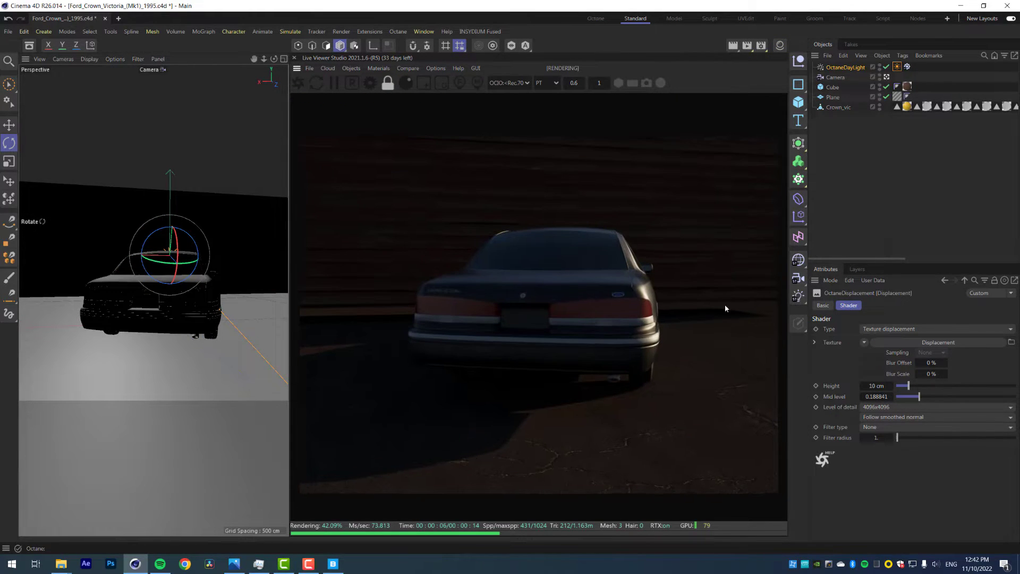
{"action": "left_click", "coordinate": [853, 142]}
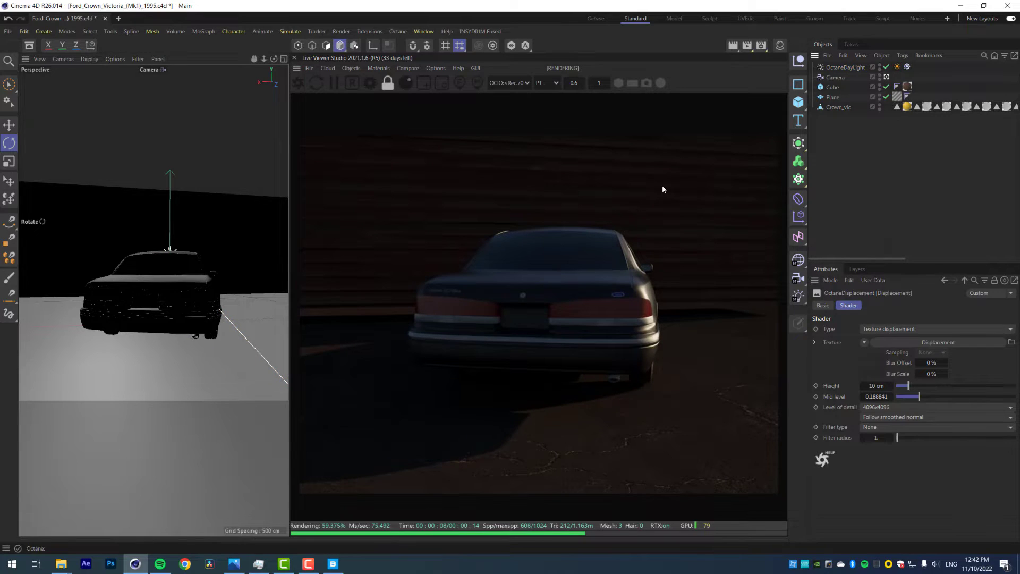
{"action": "left_click", "coordinate": [834, 77]}
{"action": "right_click", "coordinate": [835, 77]}
{"action": "mouse_move", "coordinate": [861, 64]}
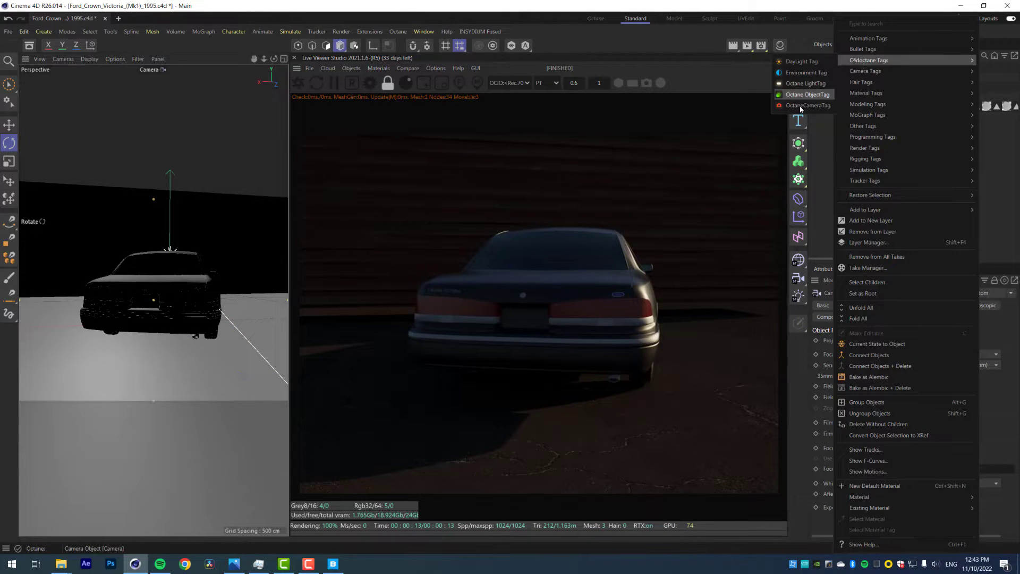
{"action": "left_click", "coordinate": [804, 105]}
Enable the Octane camera tag's Camera Imager with ACES tone mapping and set its exposure to about 3.3
{"action": "left_click", "coordinate": [930, 305]}
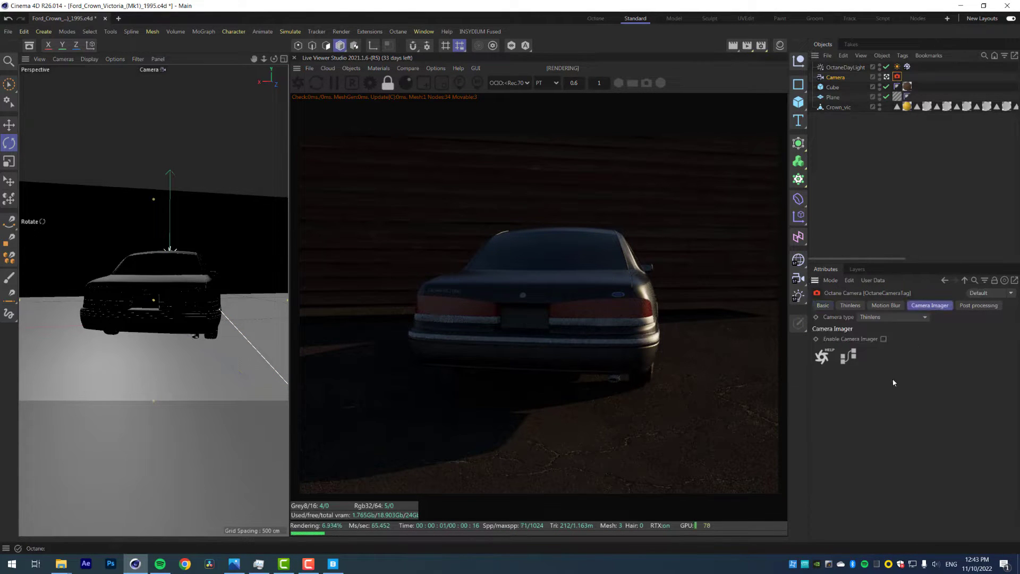
{"action": "left_click", "coordinate": [884, 339]}
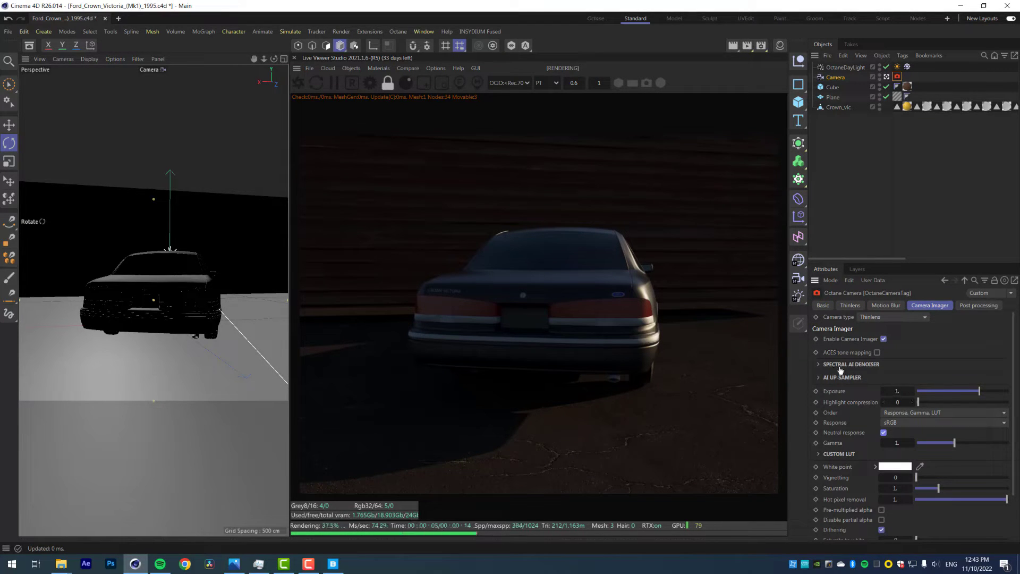
{"action": "scroll", "coordinate": [846, 408], "scroll_direction": "down", "scroll_amount": 3}
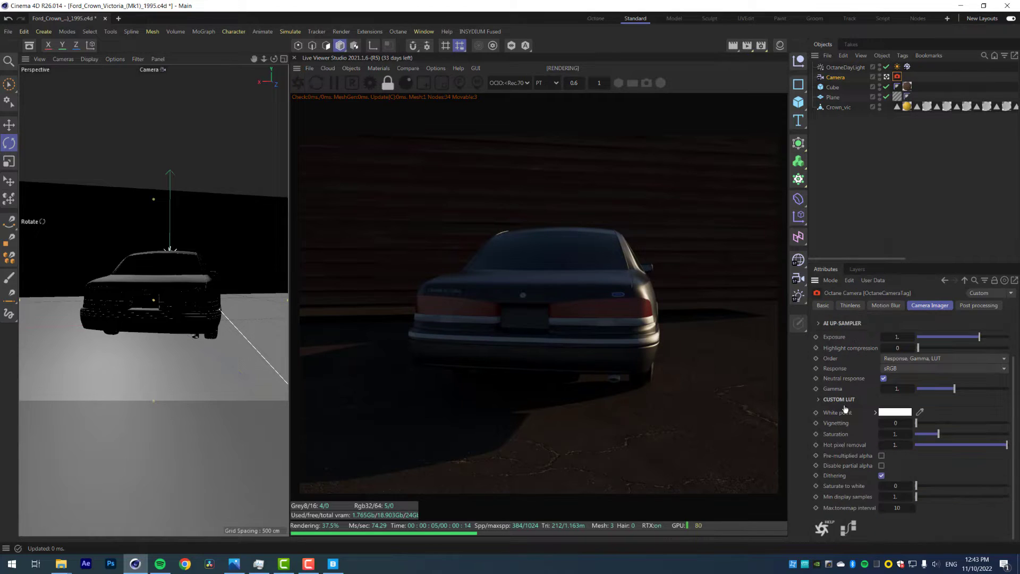
{"action": "scroll", "coordinate": [843, 382], "scroll_direction": "up", "scroll_amount": 3}
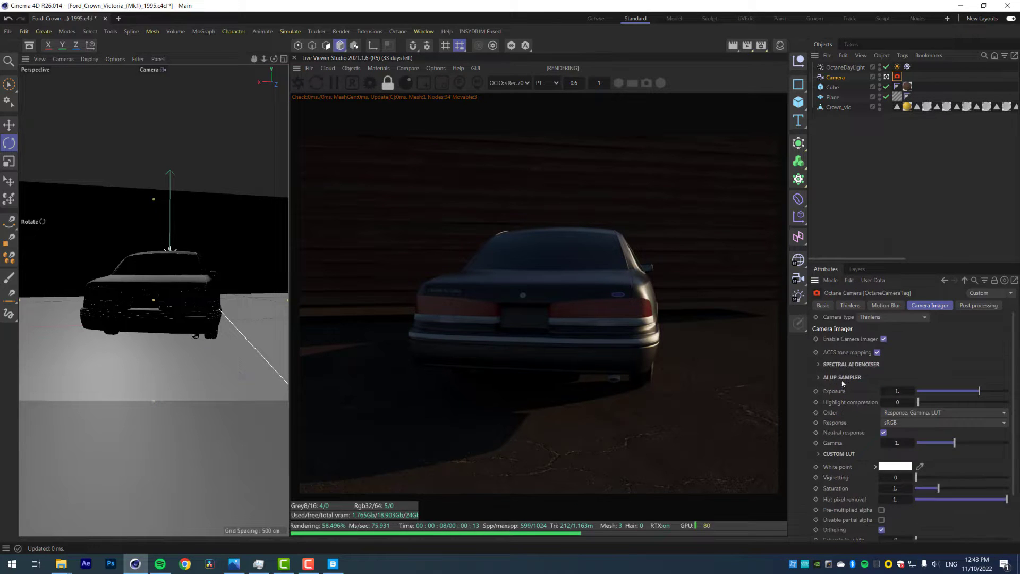
{"action": "left_click", "coordinate": [896, 68]}
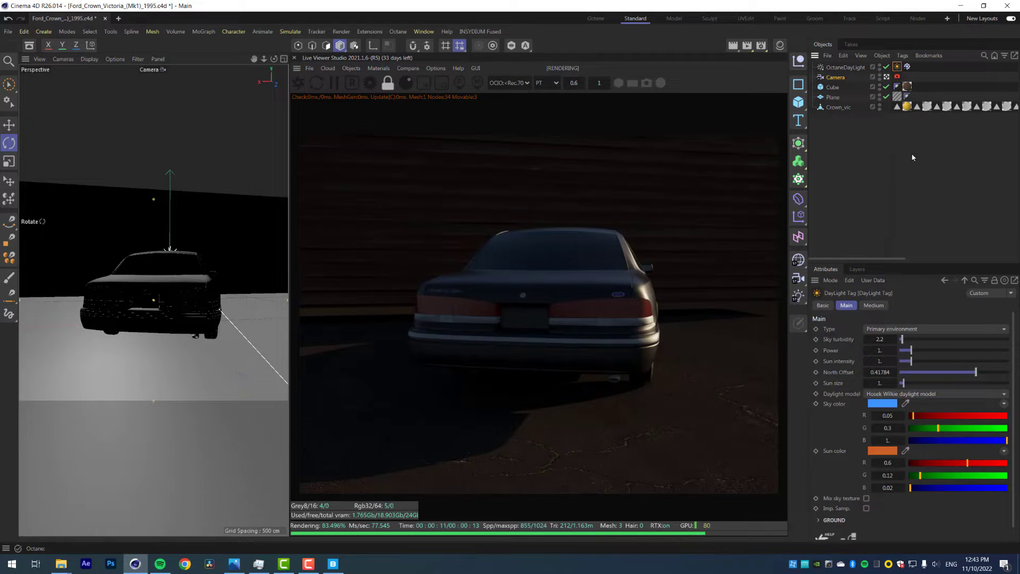
{"action": "left_click", "coordinate": [896, 77]}
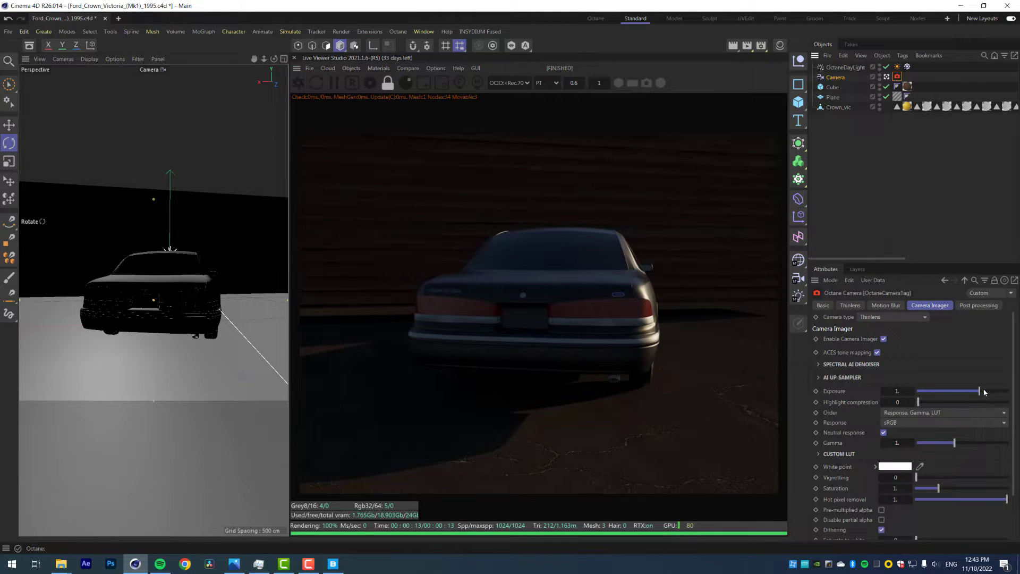
{"action": "left_click_drag", "start_coordinate": [984, 392], "coordinate": [990, 392]}
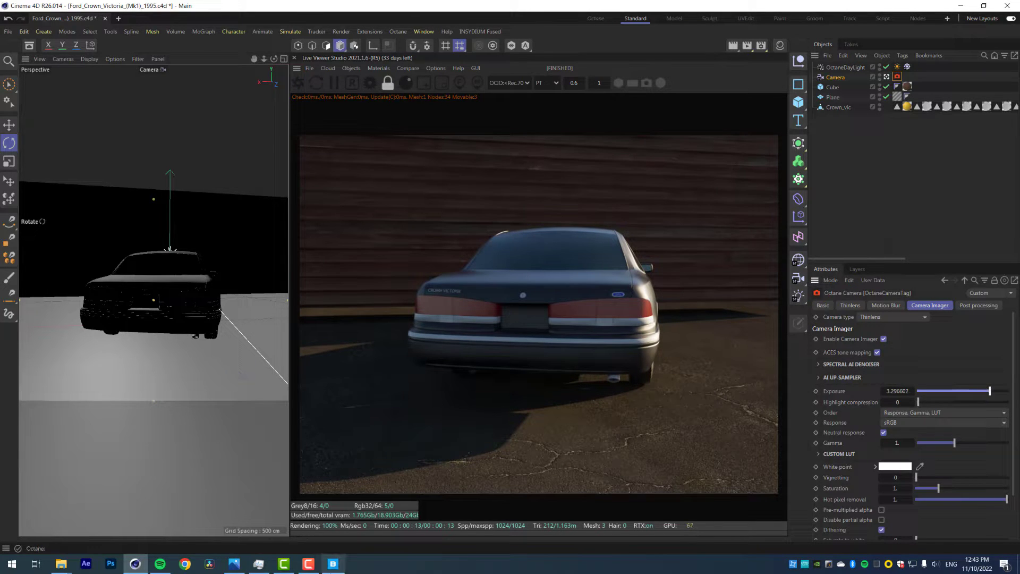
Examine the reference photo's car, shadows, parking ground and the curb along the wall up close
{"action": "left_click", "coordinate": [234, 563]}
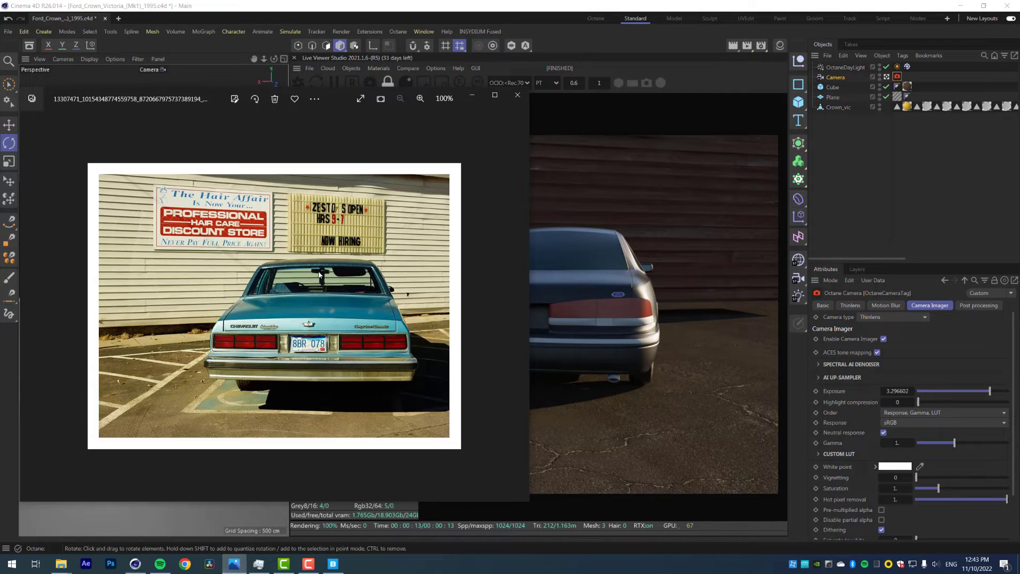
{"action": "scroll", "coordinate": [216, 369], "scroll_direction": "up", "scroll_amount": 5}
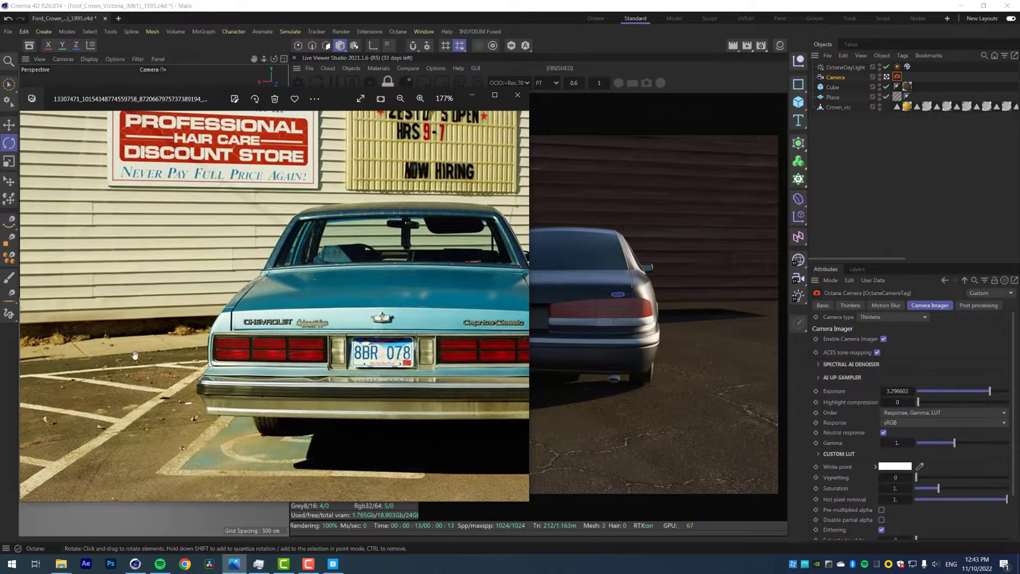
{"action": "left_click_drag", "start_coordinate": [256, 356], "coordinate": [115, 329]}
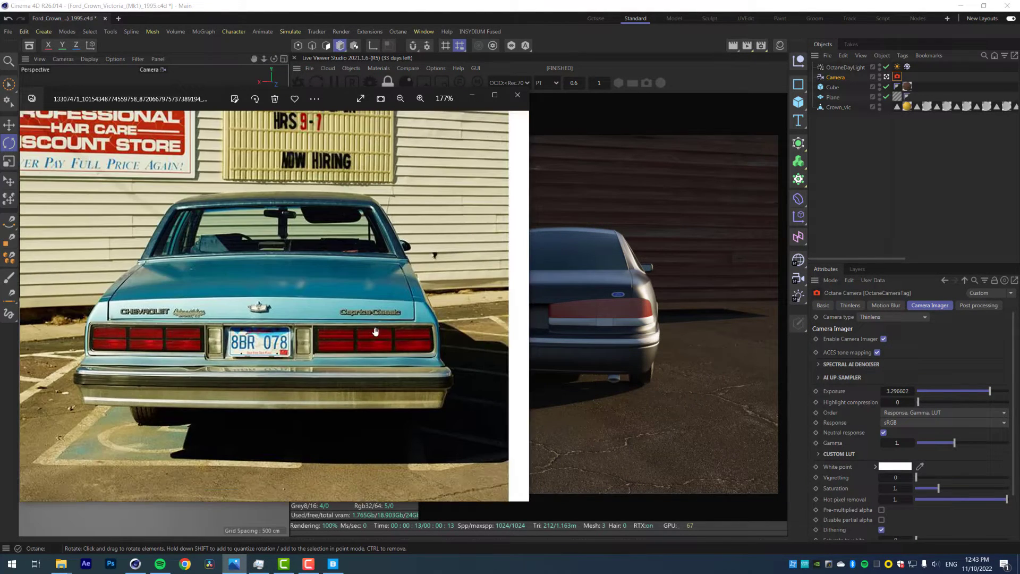
{"action": "left_click_drag", "start_coordinate": [376, 330], "coordinate": [296, 381]}
{"action": "scroll", "coordinate": [297, 378], "scroll_direction": "down", "scroll_amount": 2}
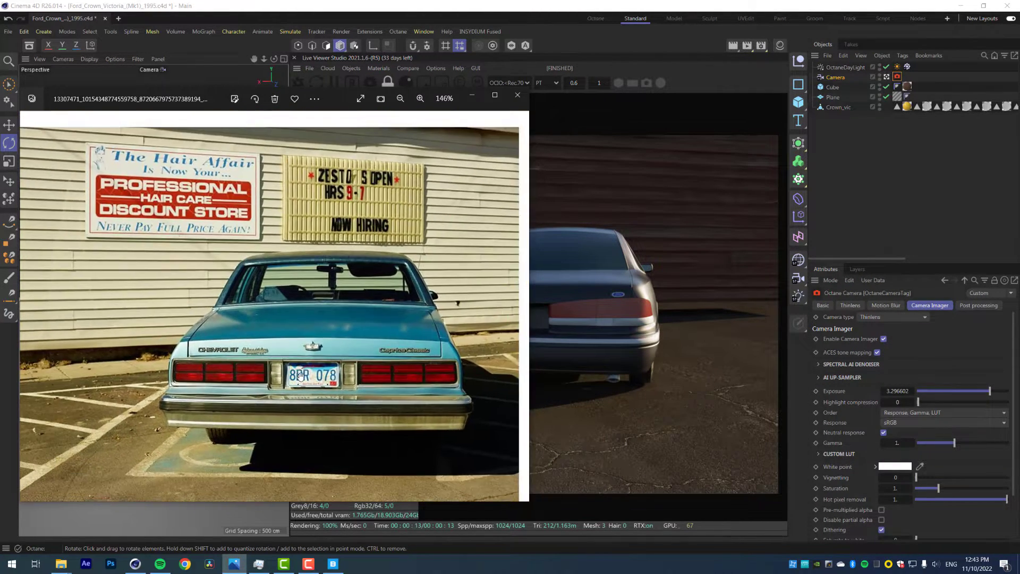
{"action": "scroll", "coordinate": [297, 377], "scroll_direction": "down", "scroll_amount": 2}
{"action": "scroll", "coordinate": [239, 387], "scroll_direction": "up", "scroll_amount": 2}
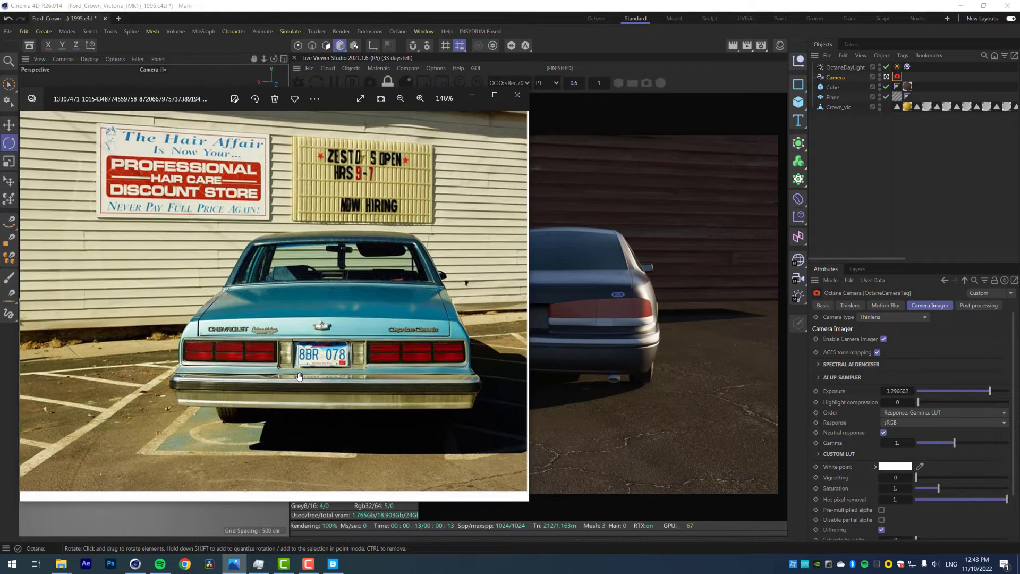
{"action": "left_click", "coordinate": [470, 98]}
Switch to Quixel Bridge, export the Modular Concrete Median Kit from the 3D street sidewalk assets and return to Cinema 4D
{"action": "left_click", "coordinate": [333, 564]}
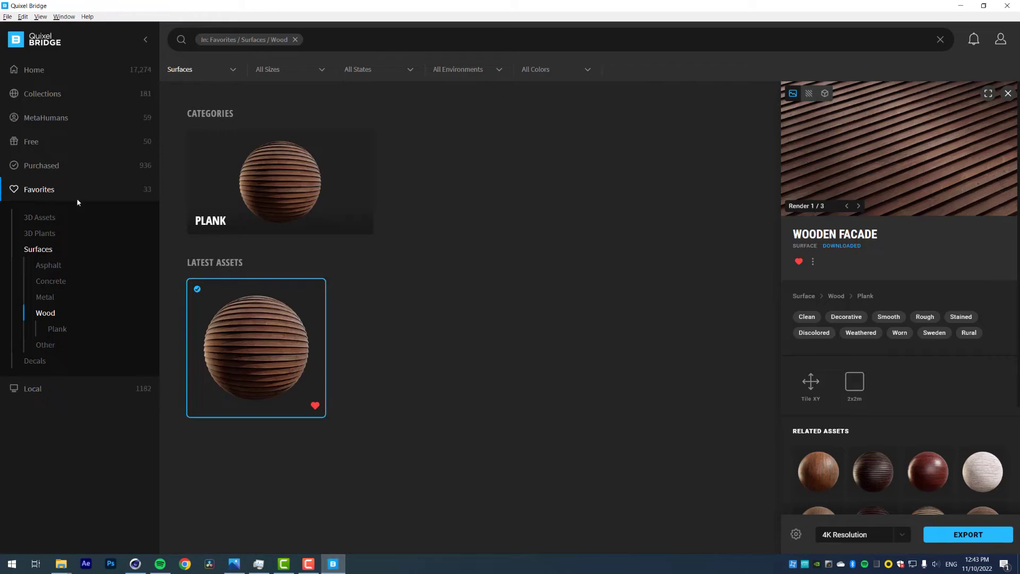
{"action": "left_click", "coordinate": [38, 71]}
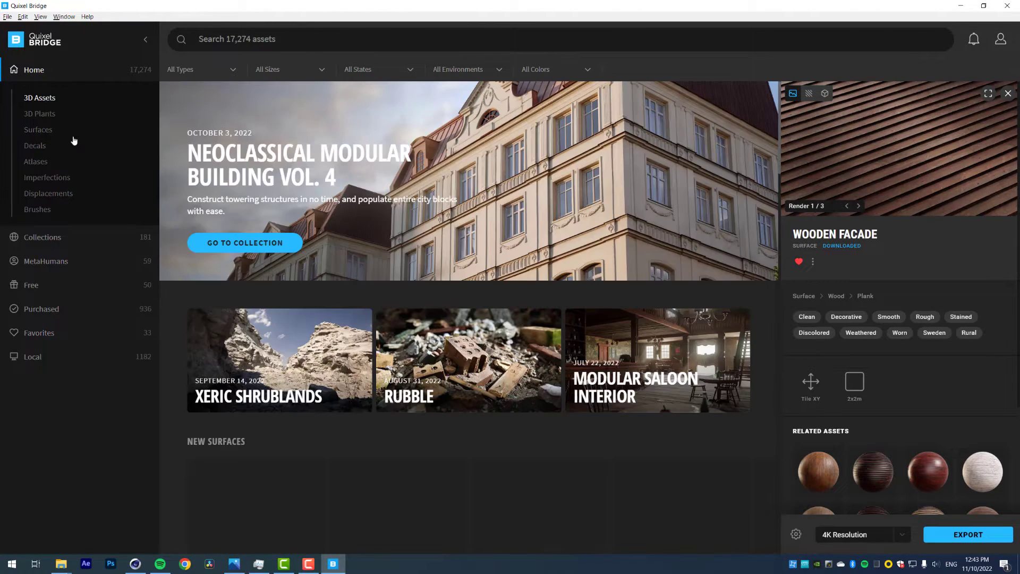
{"action": "left_click", "coordinate": [87, 102]}
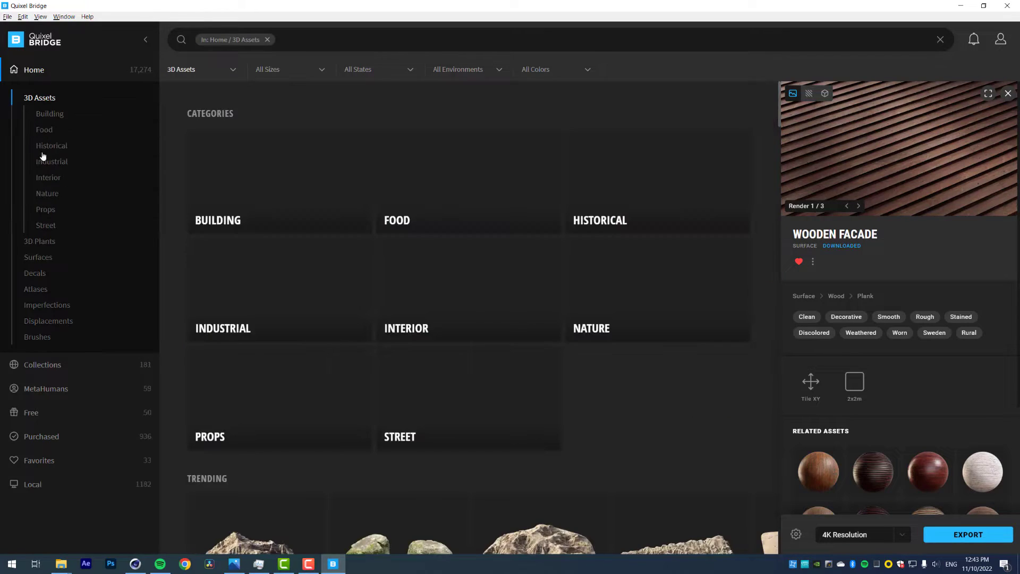
{"action": "left_click", "coordinate": [55, 228]}
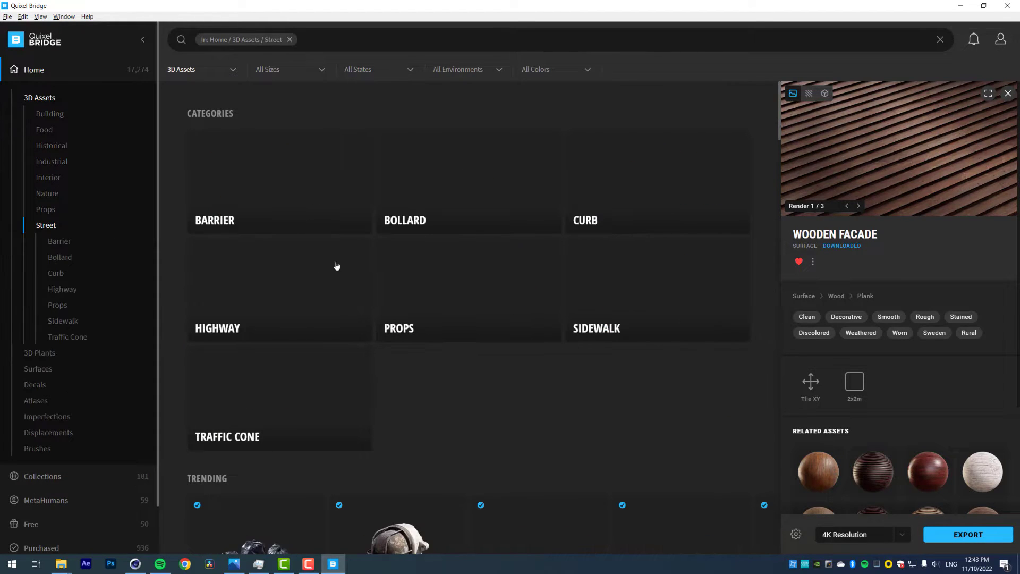
{"action": "left_click", "coordinate": [633, 295]}
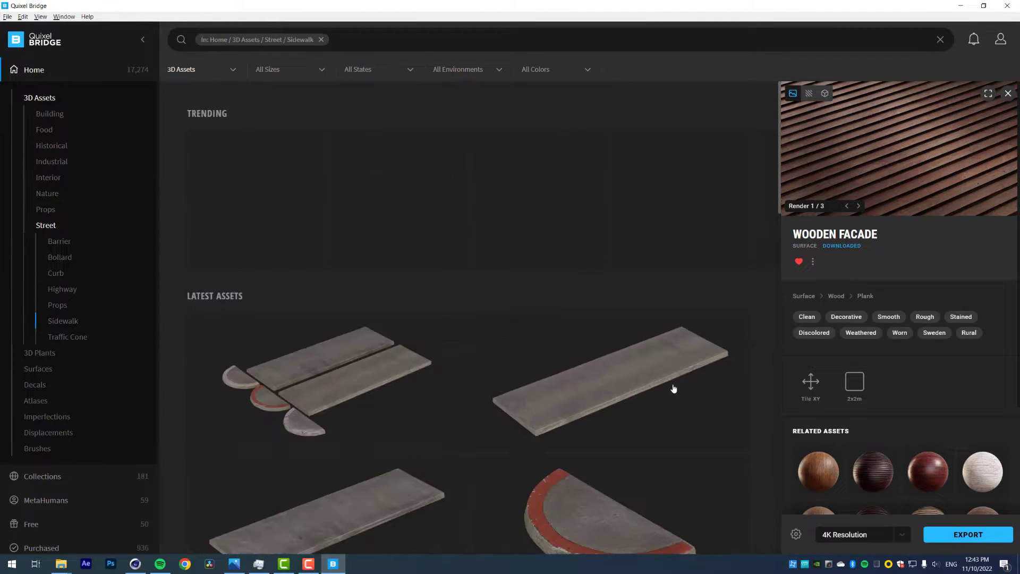
{"action": "scroll", "coordinate": [583, 373], "scroll_direction": "down", "scroll_amount": 5}
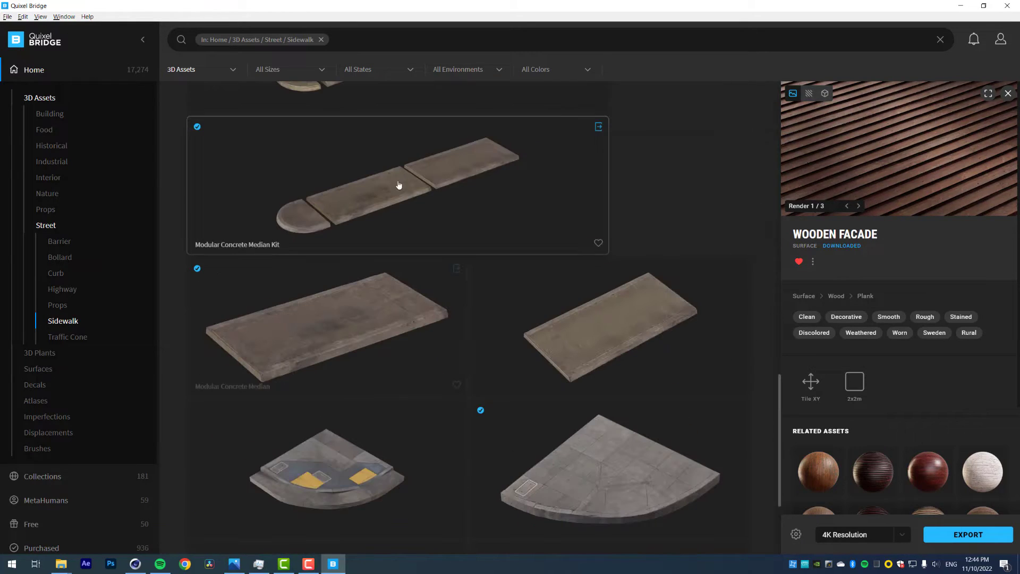
{"action": "left_click", "coordinate": [412, 223]}
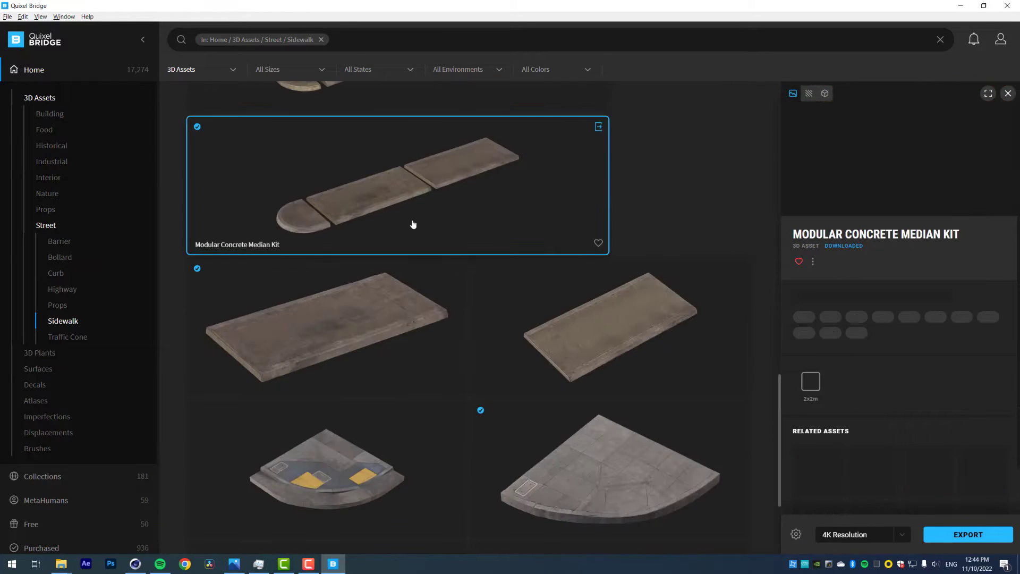
{"action": "left_click", "coordinate": [959, 539]}
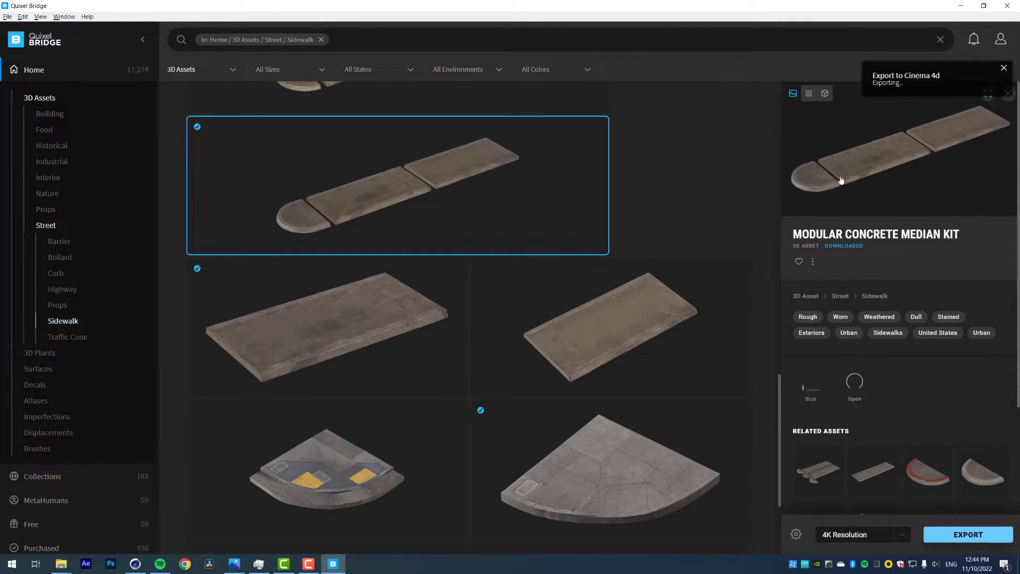
{"action": "left_click", "coordinate": [960, 6]}
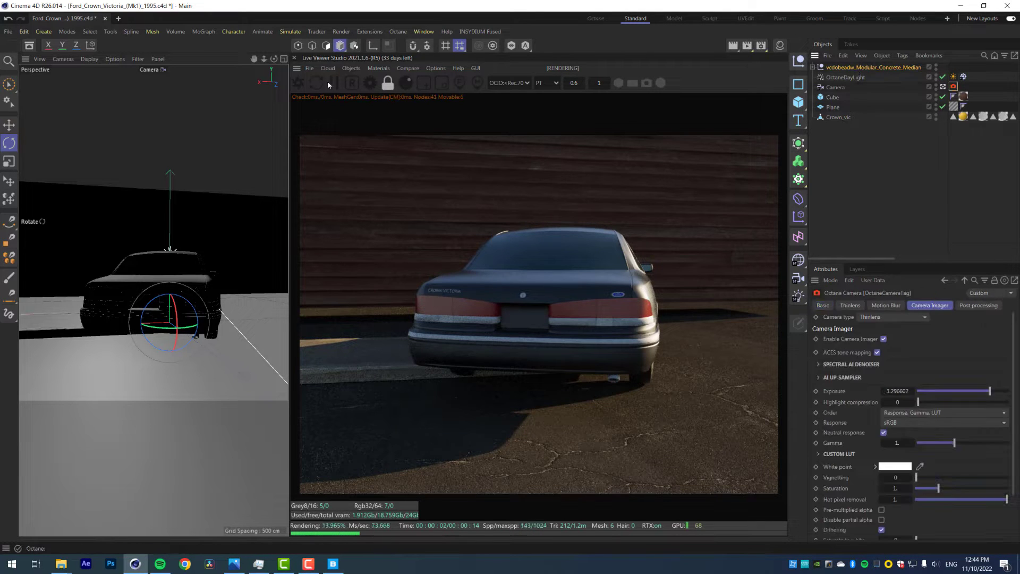
Leave the camera view, move the Modular Concrete Median group to the base of the wall ahead of the car, and widen the viewport
{"action": "left_click", "coordinate": [163, 69]}
{"action": "left_click_drag", "start_coordinate": [223, 277], "coordinate": [144, 308], "text": "alt"}
{"action": "left_click", "coordinate": [873, 68]}
{"action": "key", "text": "e"}
{"action": "left_click_drag", "start_coordinate": [207, 379], "coordinate": [148, 350]}
{"action": "scroll", "coordinate": [153, 314], "scroll_direction": "up", "scroll_amount": 3}
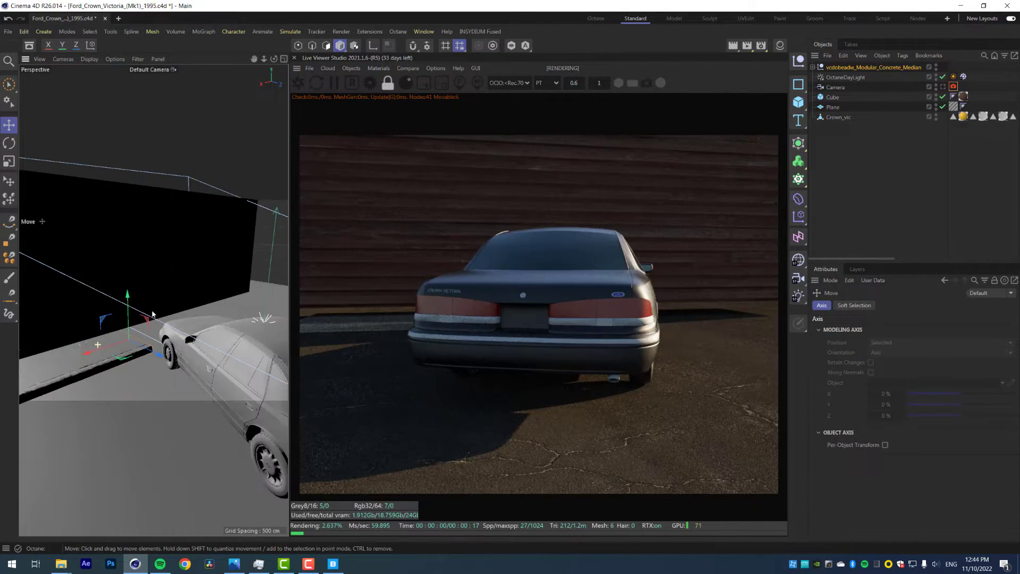
{"action": "left_click_drag", "start_coordinate": [288, 207], "coordinate": [417, 210]}
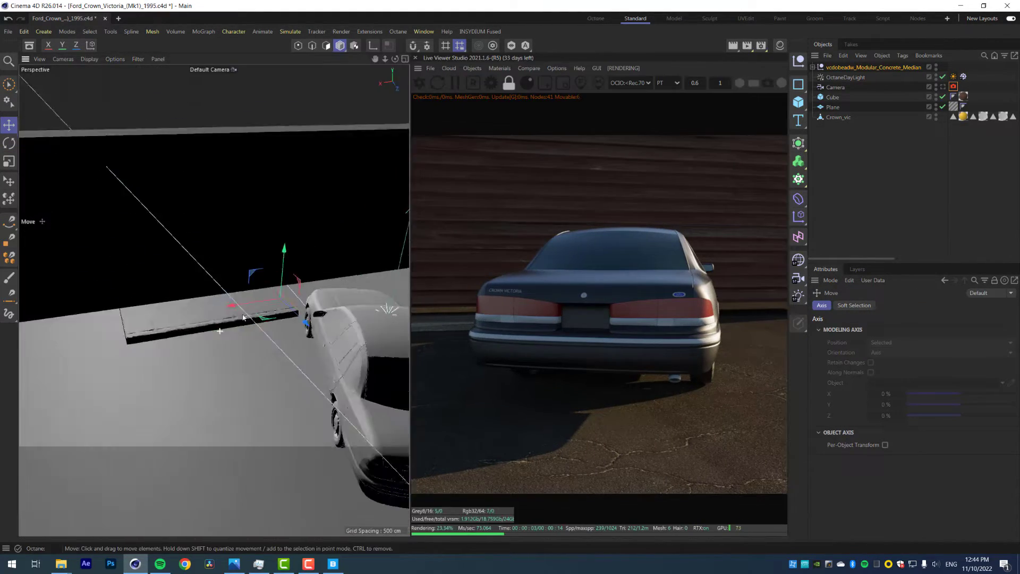
Move the median kit's individual pieces along the wall into one curb, placing the rounded piece at its outer end
{"action": "left_click", "coordinate": [821, 68]}
{"action": "left_click", "coordinate": [882, 77]}
{"action": "left_click_drag", "start_coordinate": [327, 291], "coordinate": [375, 280]}
{"action": "left_click_drag", "start_coordinate": [276, 293], "coordinate": [109, 322]}
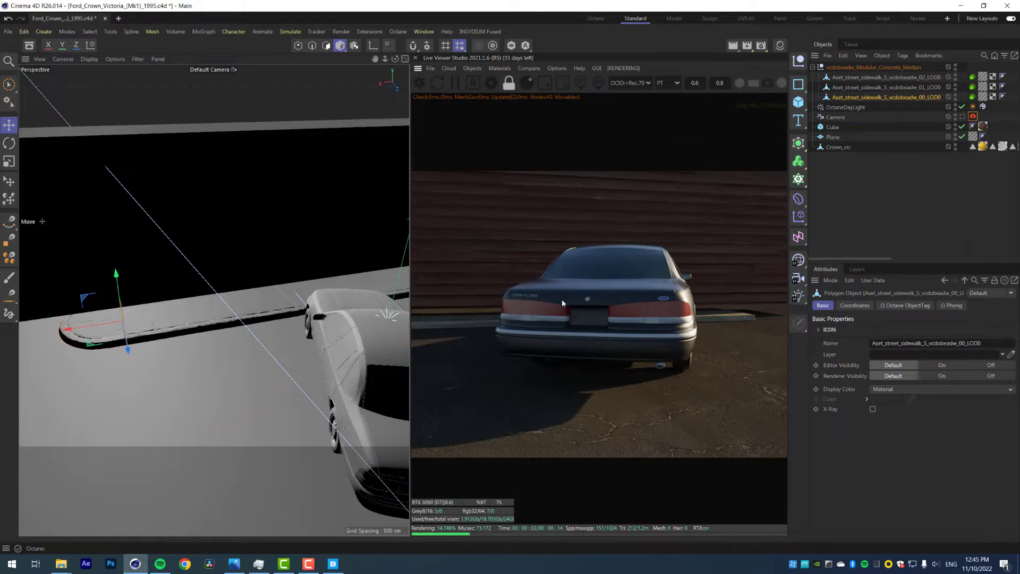
Duplicate the straight 01 sidewalk piece and move the copy along the wall to extend the curb past the car's other side
{"action": "scroll", "coordinate": [629, 301], "scroll_direction": "down", "scroll_amount": 2}
{"action": "left_click", "coordinate": [247, 316]}
{"action": "left_click_drag", "start_coordinate": [862, 86], "coordinate": [862, 92], "text": "ctrl"}
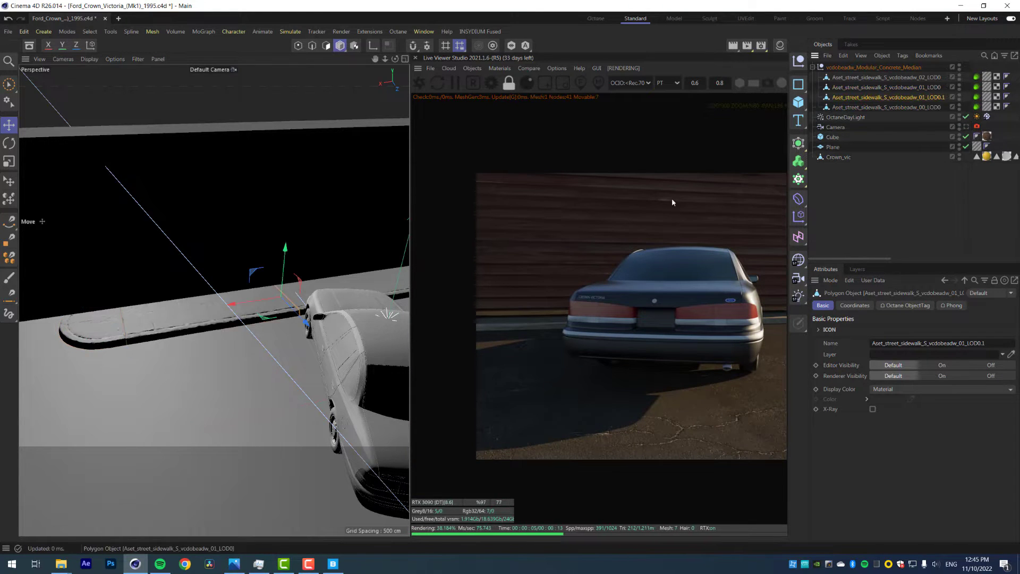
{"action": "left_click_drag", "start_coordinate": [297, 297], "coordinate": [205, 319], "text": "alt"}
{"action": "left_click_drag", "start_coordinate": [154, 329], "coordinate": [366, 317]}
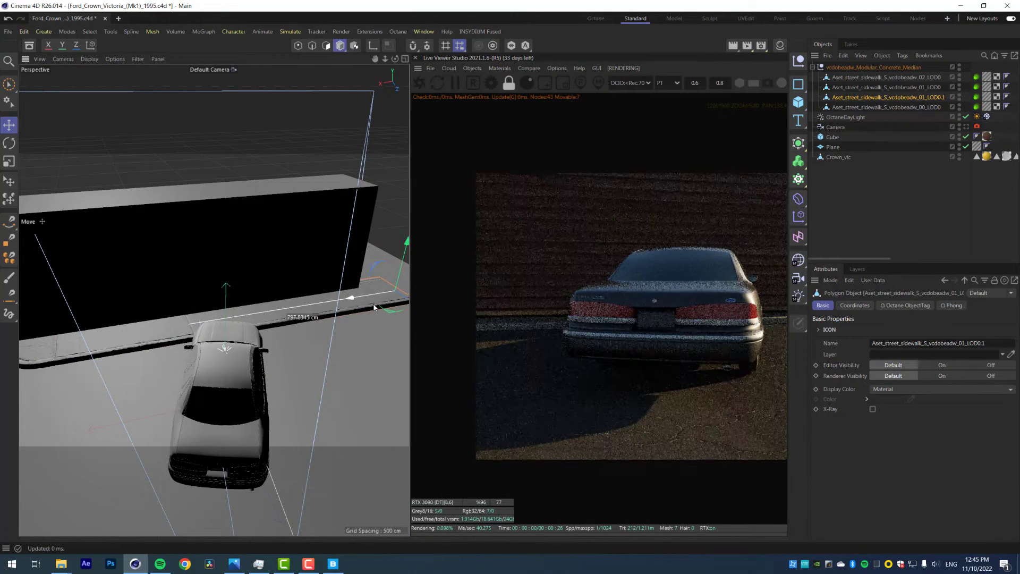
Change the viewport display to Quick Shading so the wall, car and curb are evenly lit
{"action": "left_click", "coordinate": [64, 59]}
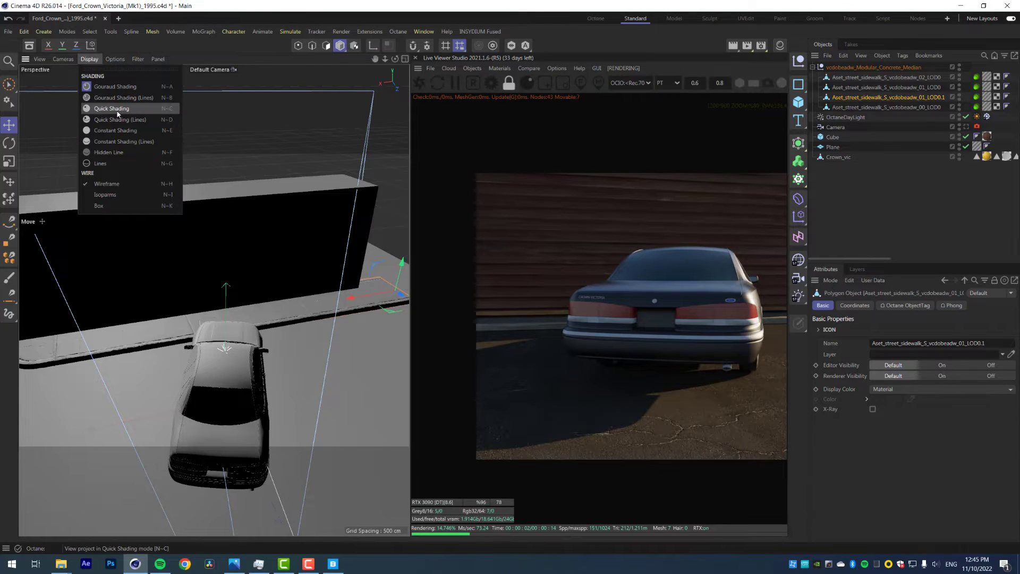
{"action": "left_click", "coordinate": [118, 107]}
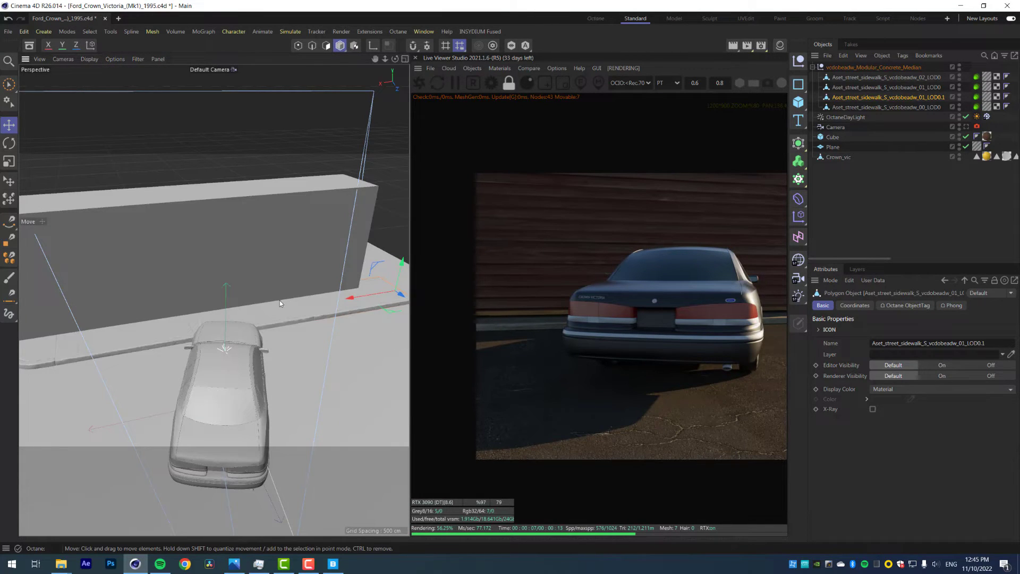
{"action": "left_click_drag", "start_coordinate": [255, 340], "coordinate": [281, 330], "text": "alt"}
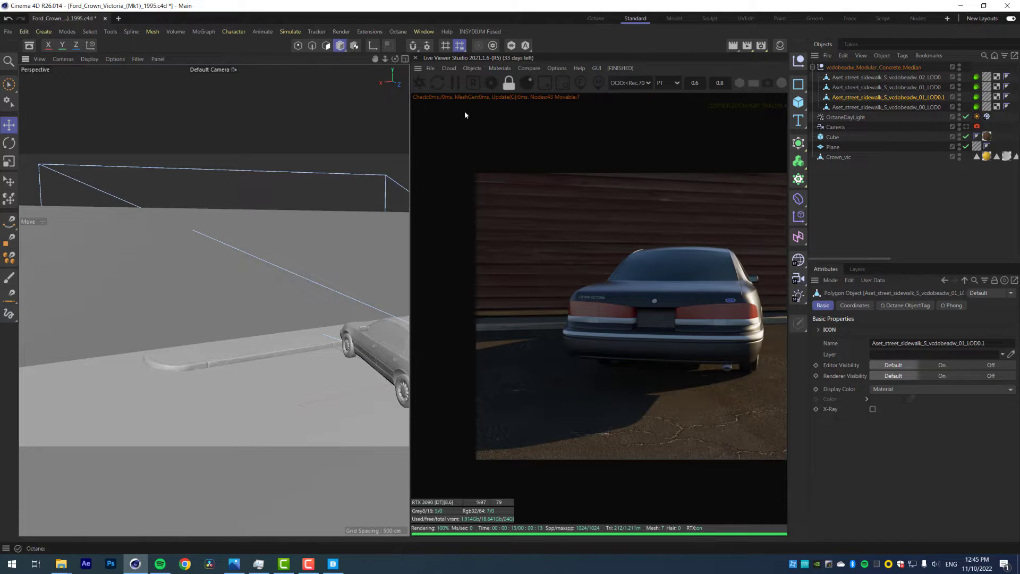
Look through the scene camera again, enlarge the Live Viewer and deselect the sidewalk piece
{"action": "left_click", "coordinate": [965, 127]}
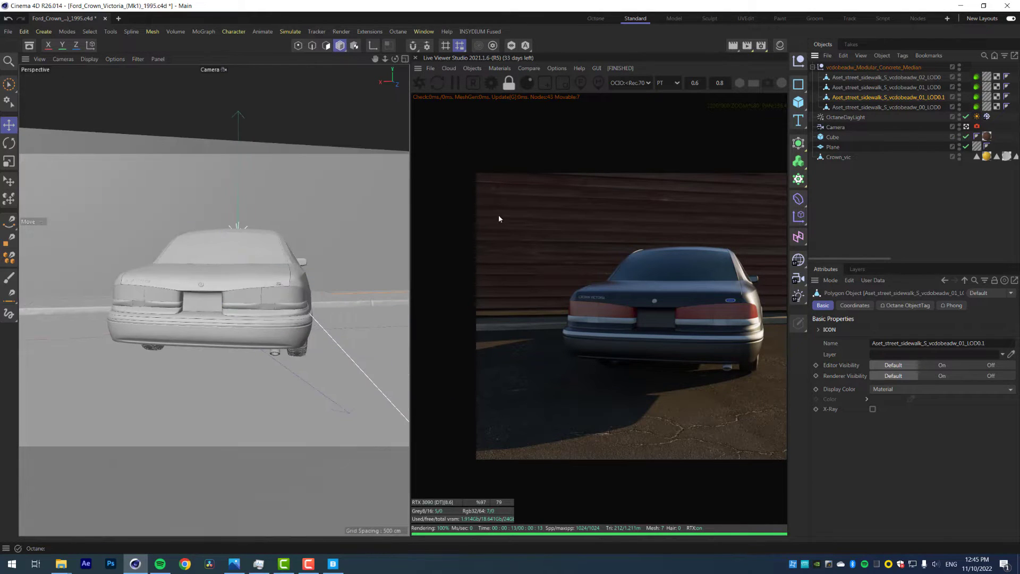
{"action": "left_click_drag", "start_coordinate": [405, 215], "coordinate": [210, 214]}
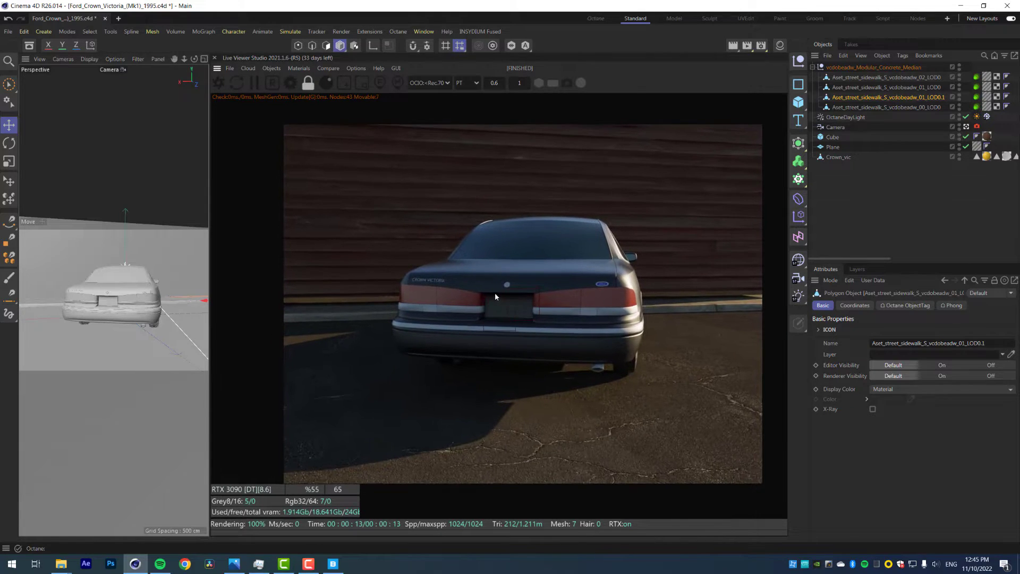
{"action": "left_click", "coordinate": [483, 269]}
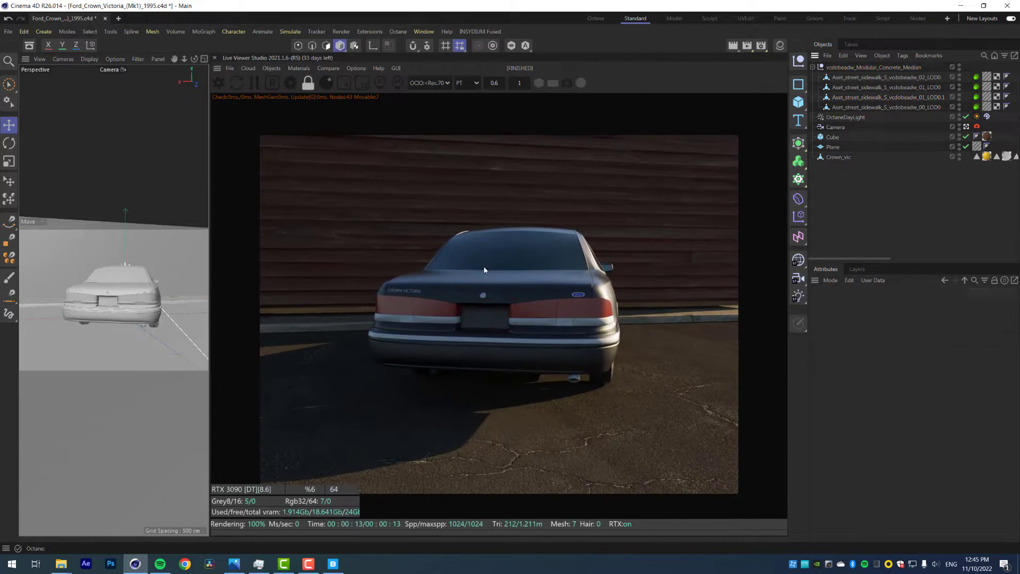
Create a new Octane material and name it Lines
{"action": "left_click", "coordinate": [779, 46]}
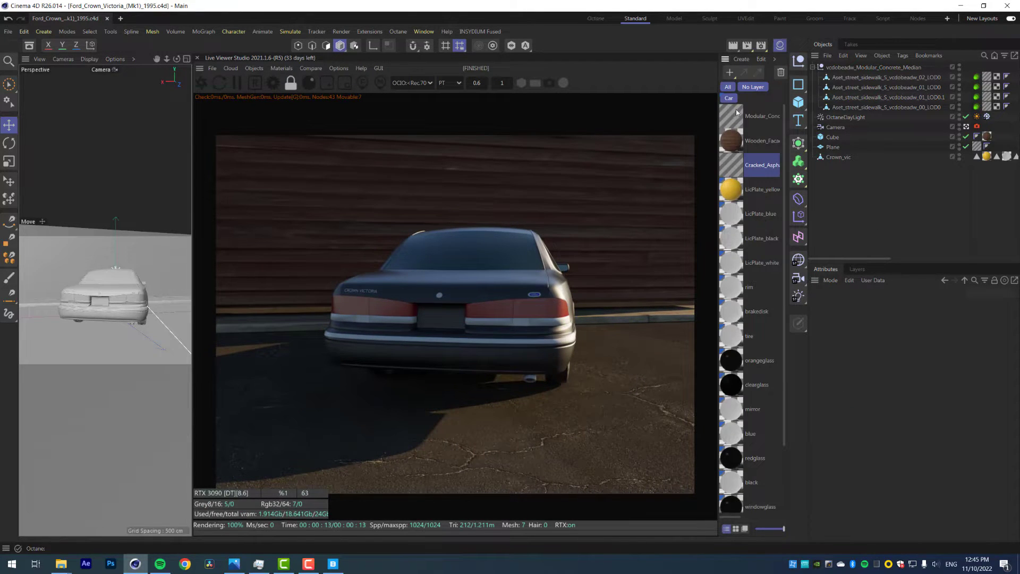
{"action": "left_click", "coordinate": [734, 112]}
{"action": "left_click", "coordinate": [740, 59]}
{"action": "mouse_move", "coordinate": [759, 99]}
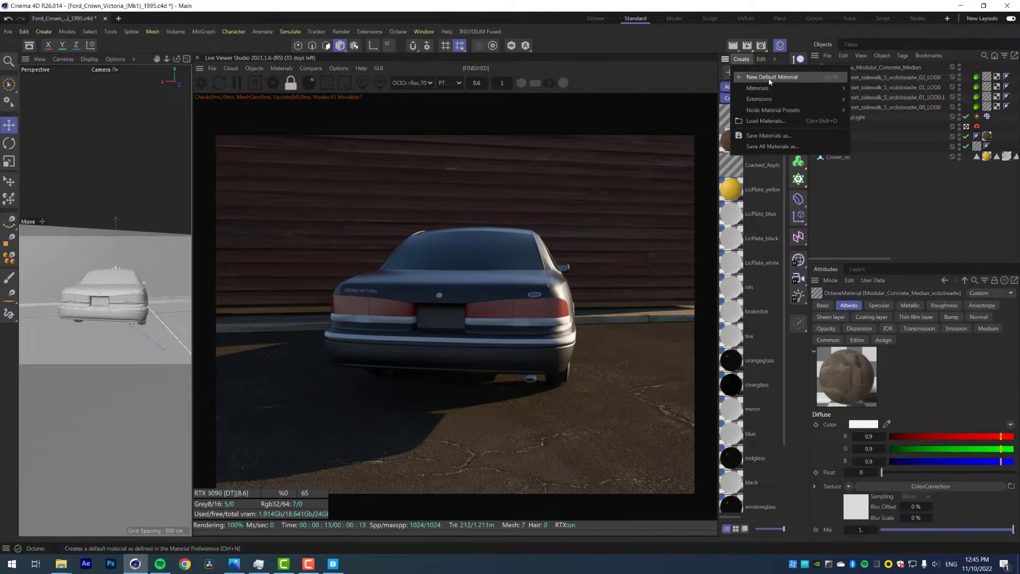
{"action": "mouse_move", "coordinate": [864, 101]}
{"action": "left_click", "coordinate": [916, 147]}
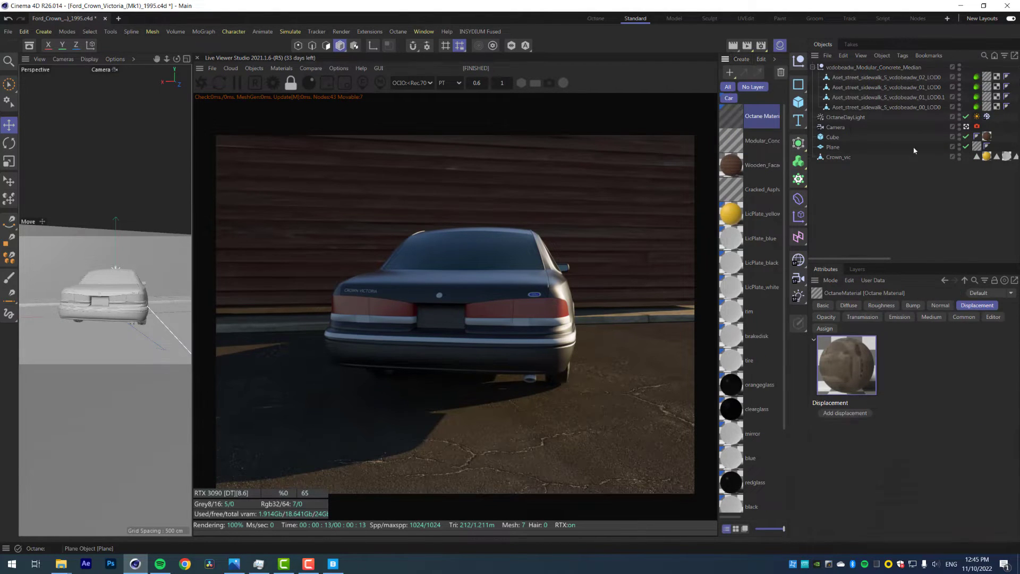
{"action": "double_click", "coordinate": [750, 114]}
{"action": "type", "text": "Lines"}
{"action": "key", "text": "Return"}
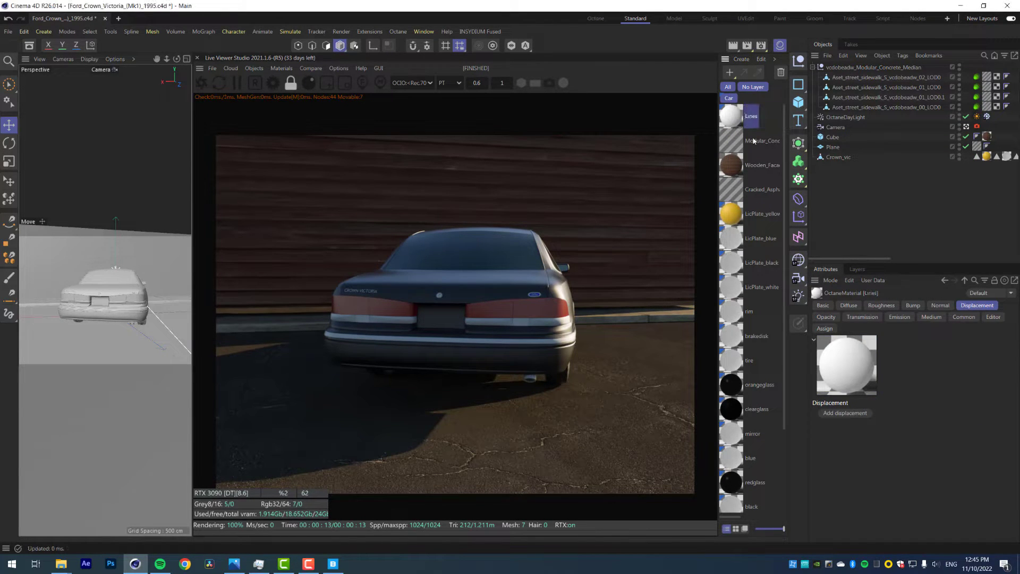
Add a plane named Parking lines and apply the Lines material to it
{"action": "left_click", "coordinate": [798, 104]}
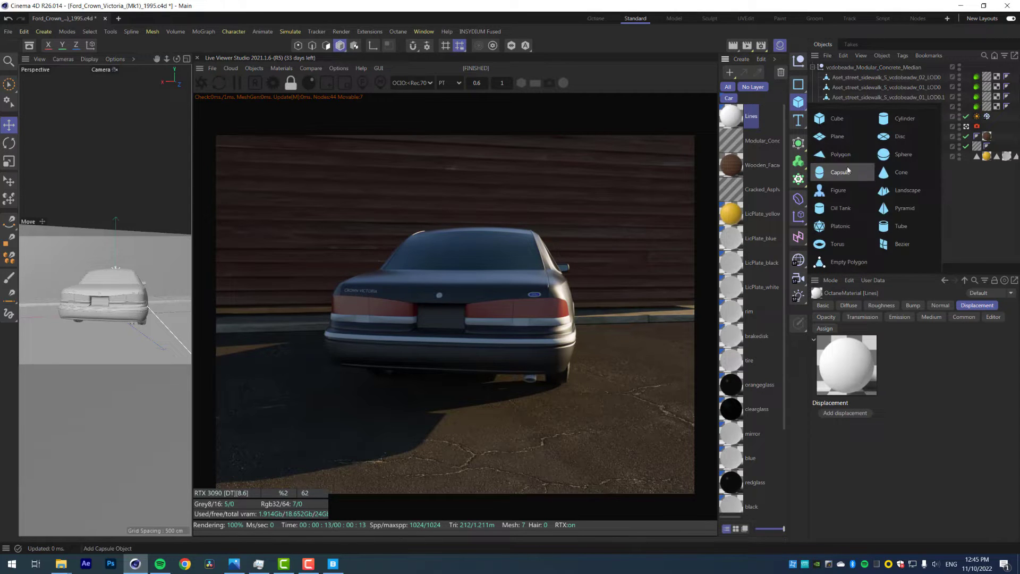
{"action": "left_click", "coordinate": [841, 138]}
{"action": "double_click", "coordinate": [834, 68]}
{"action": "type", "text": "Parking"}
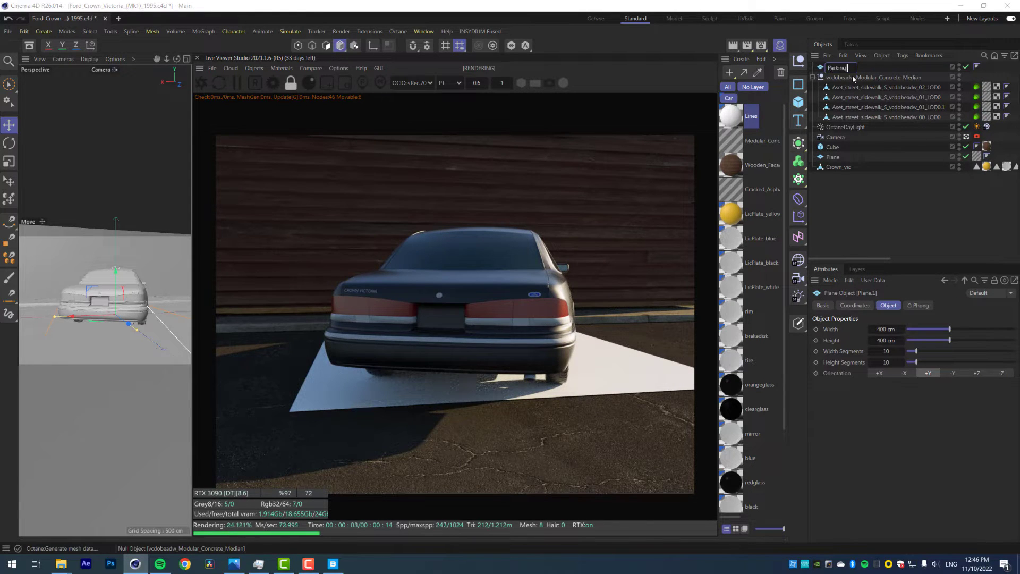
{"action": "type", "text": " lines"}
{"action": "key", "text": "Return"}
{"action": "left_click_drag", "start_coordinate": [731, 116], "coordinate": [944, 73]}
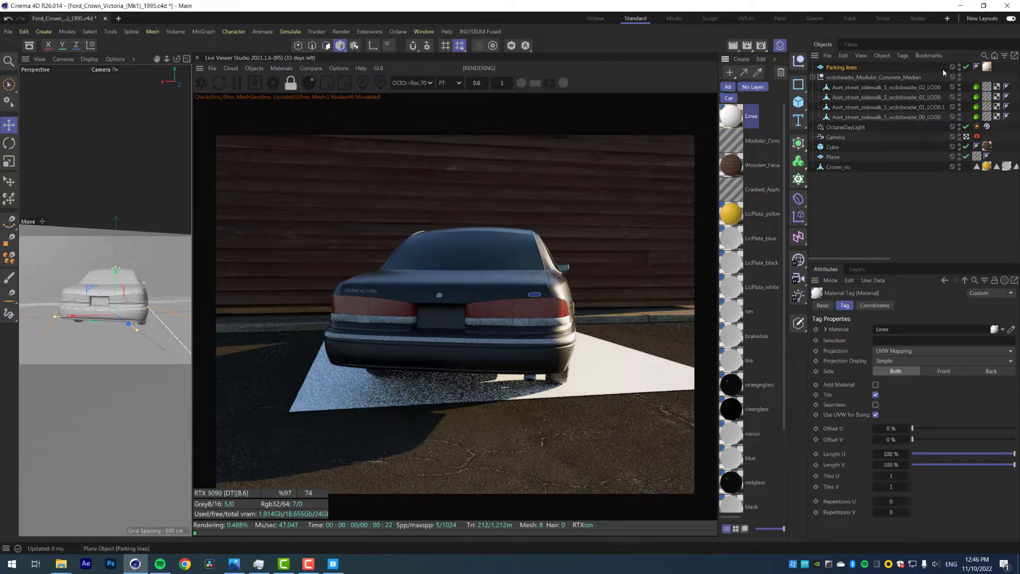
Check the Lines.png stripe texture, then load it as an image texture into the Diffuse channel of the Lines material
{"action": "double_click", "coordinate": [986, 67]}
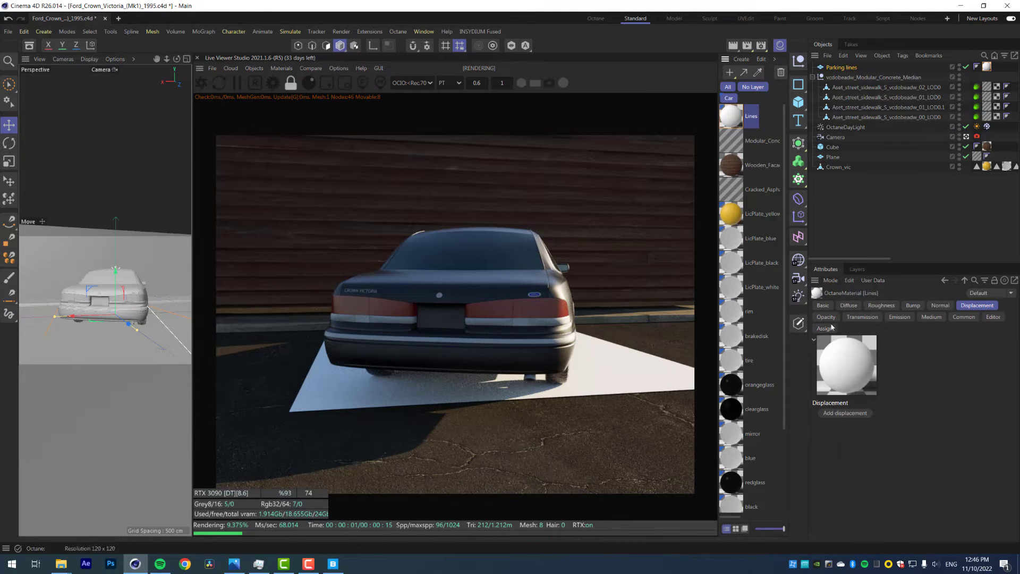
{"action": "left_click", "coordinate": [822, 306]}
{"action": "left_click", "coordinate": [837, 460]}
{"action": "left_click_drag", "start_coordinate": [365, 344], "coordinate": [429, 290]}
{"action": "key", "text": "alt+Tab"}
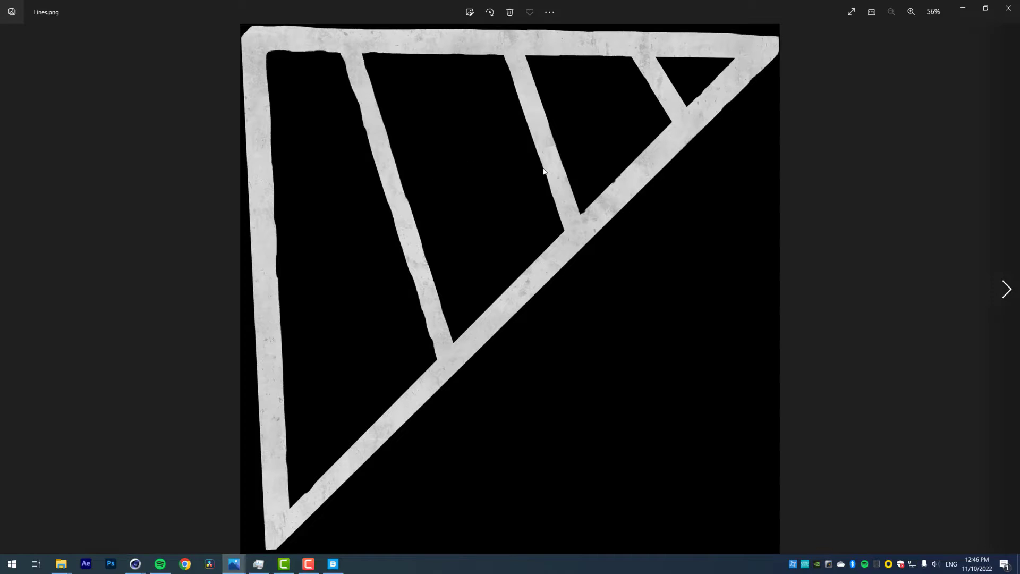
{"action": "scroll", "coordinate": [405, 143], "scroll_direction": "up", "scroll_amount": 3}
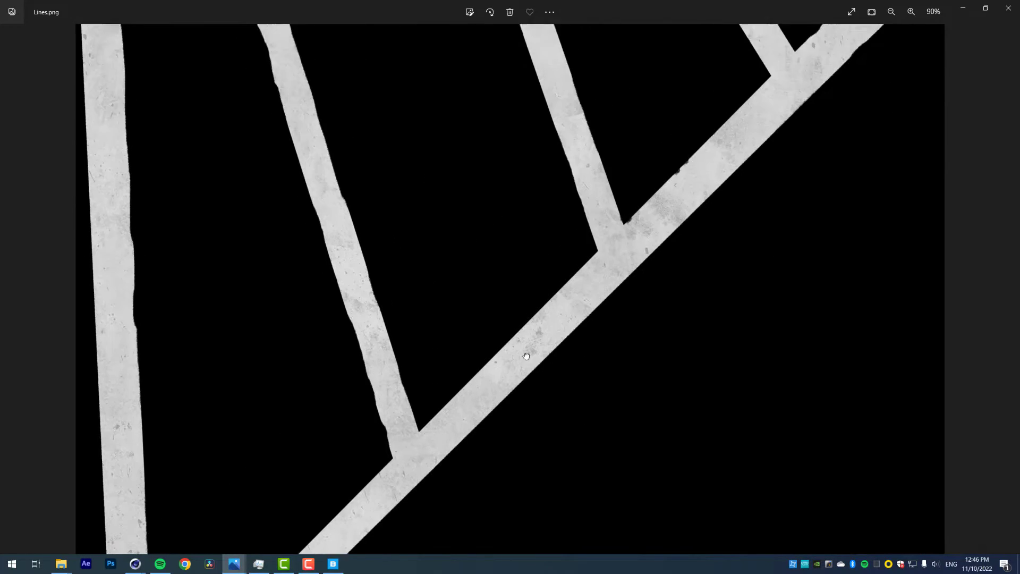
{"action": "left_click", "coordinate": [1008, 11]}
{"action": "left_click_drag", "start_coordinate": [361, 355], "coordinate": [299, 352]}
{"action": "left_click_drag", "start_coordinate": [397, 358], "coordinate": [398, 359]}
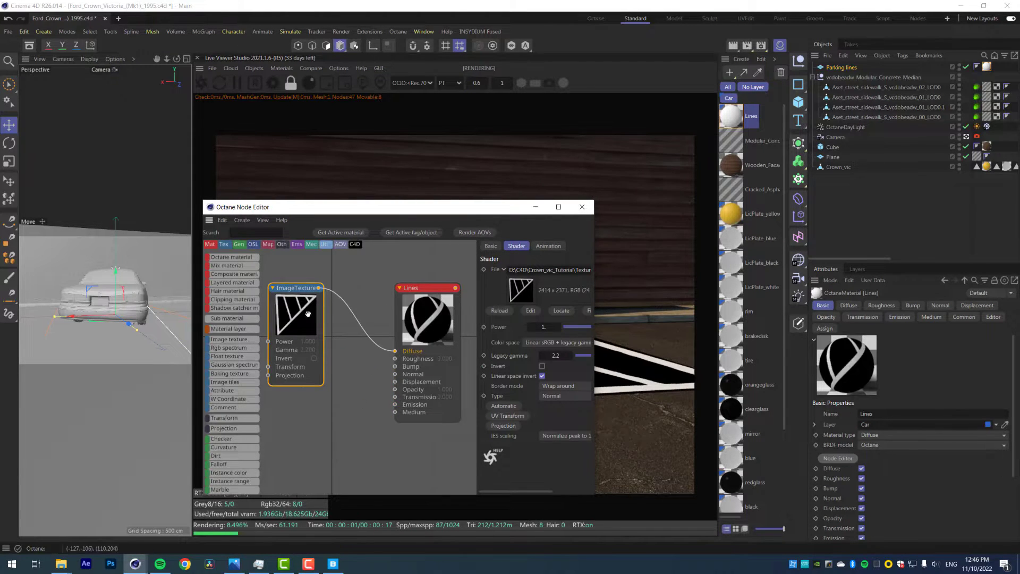
{"action": "left_click_drag", "start_coordinate": [307, 313], "coordinate": [293, 300]}
Feed the same image texture into the material's Opacity channel and close the node editor
{"action": "left_click_drag", "start_coordinate": [353, 419], "coordinate": [350, 416]}
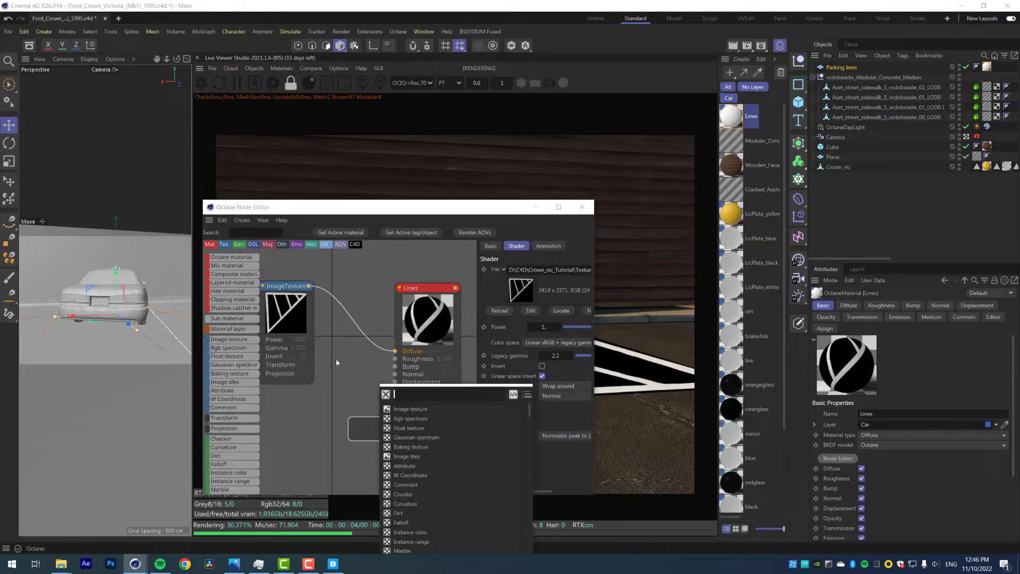
{"action": "left_click", "coordinate": [336, 359]}
{"action": "left_click_drag", "start_coordinate": [309, 286], "coordinate": [396, 391]}
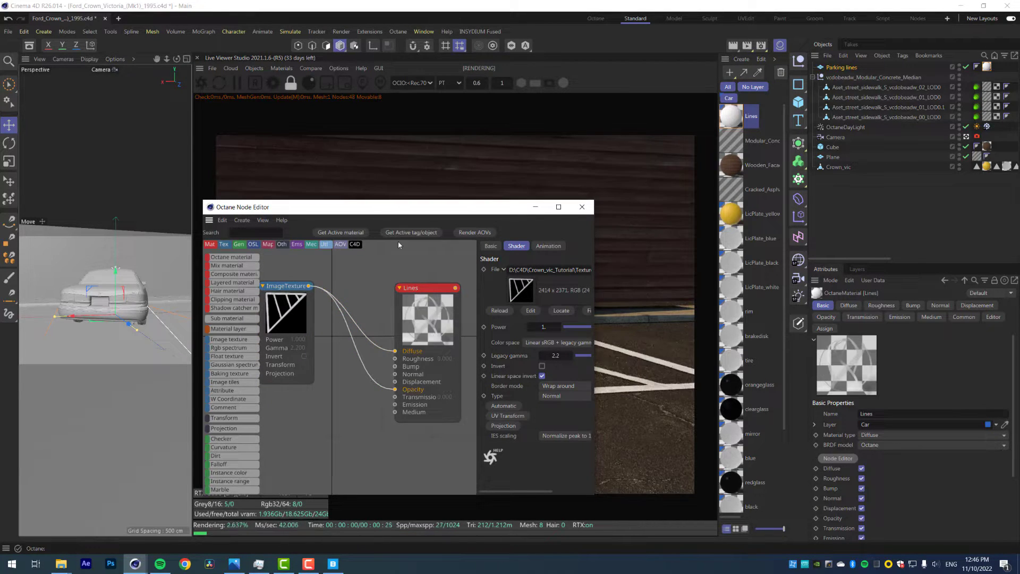
{"action": "left_click_drag", "start_coordinate": [384, 208], "coordinate": [424, 268]}
{"action": "left_click", "coordinate": [622, 266]}
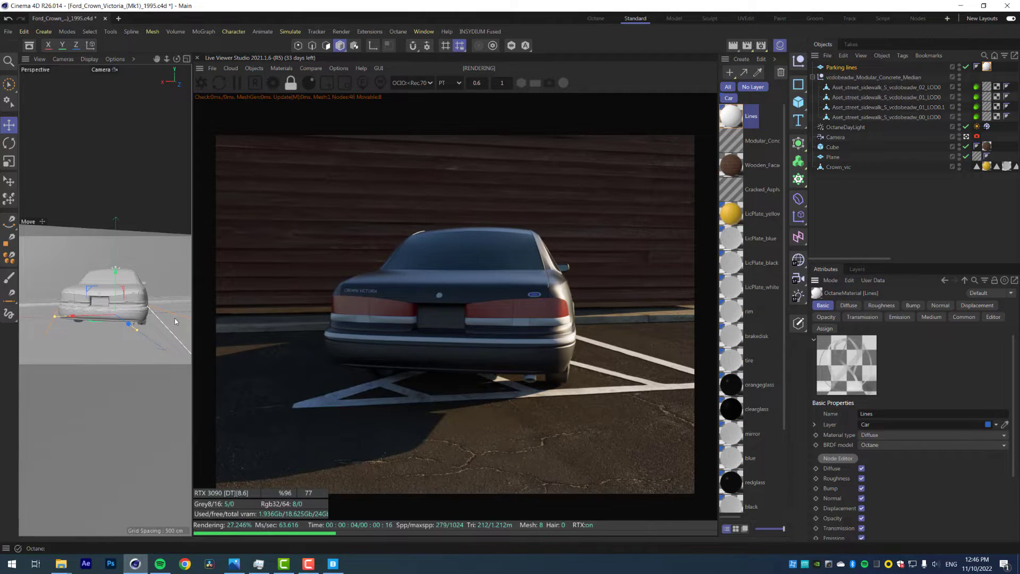
Add a Protection tag to the scene camera to lock its position
{"action": "right_click", "coordinate": [834, 139]}
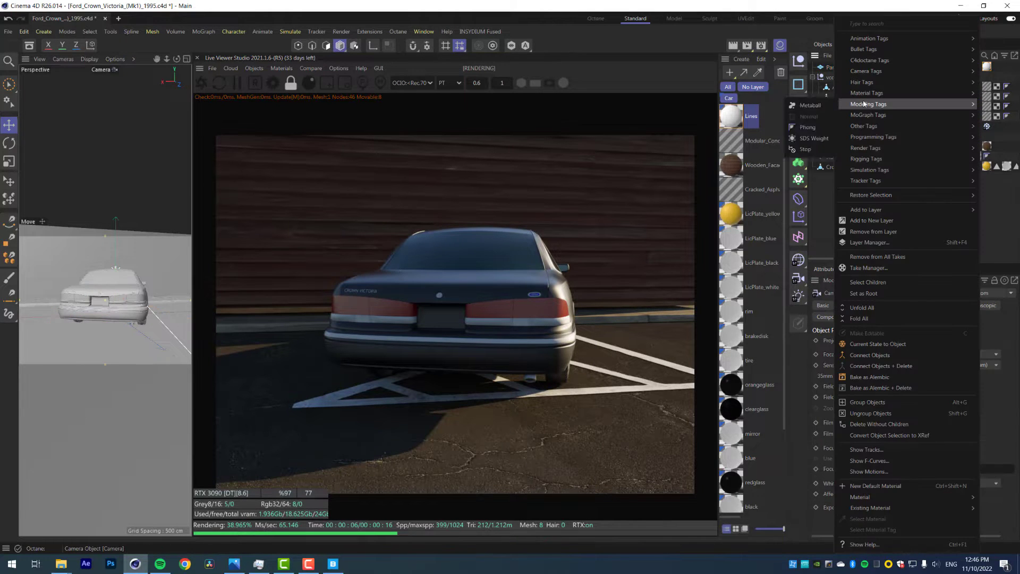
{"action": "mouse_move", "coordinate": [869, 158]}
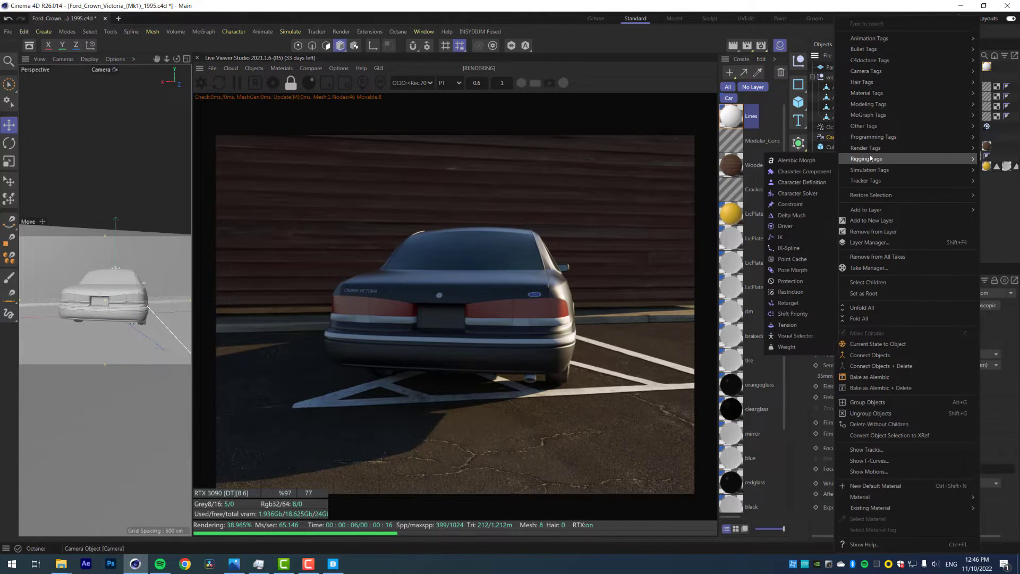
{"action": "left_click", "coordinate": [804, 270]}
{"action": "left_click", "coordinate": [869, 199]}
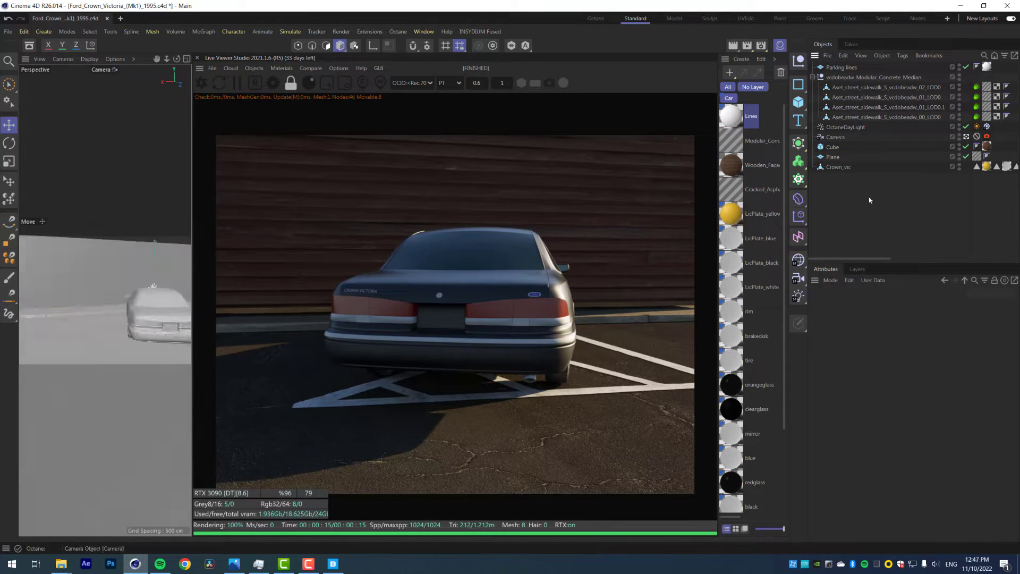
Leave the camera view, widen the viewport and rotate the Parking lines plane to a new orientation on the asphalt
{"action": "left_click", "coordinate": [965, 137]}
{"action": "left_click_drag", "start_coordinate": [193, 301], "coordinate": [301, 308]}
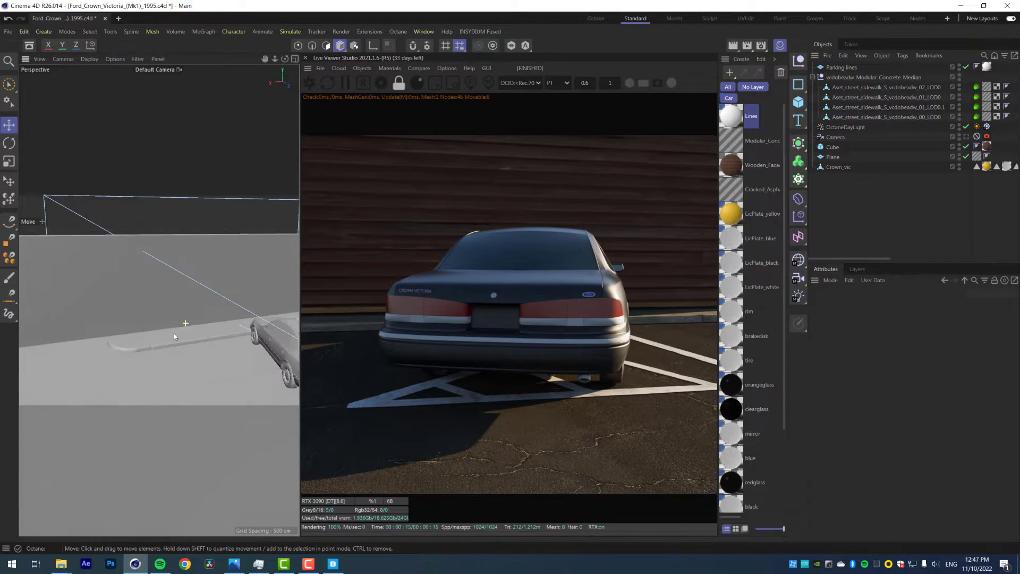
{"action": "left_click", "coordinate": [839, 68]}
{"action": "key", "text": "e"}
{"action": "key", "text": "r"}
{"action": "left_click_drag", "start_coordinate": [265, 373], "coordinate": [246, 256]}
{"action": "key", "text": "e"}
Slide the Parking lines plane along the ground so the stripes sit beside the car, partly under its side
{"action": "scroll", "coordinate": [236, 365], "scroll_direction": "down", "scroll_amount": 2}
{"action": "left_click_drag", "start_coordinate": [236, 365], "coordinate": [244, 378]}
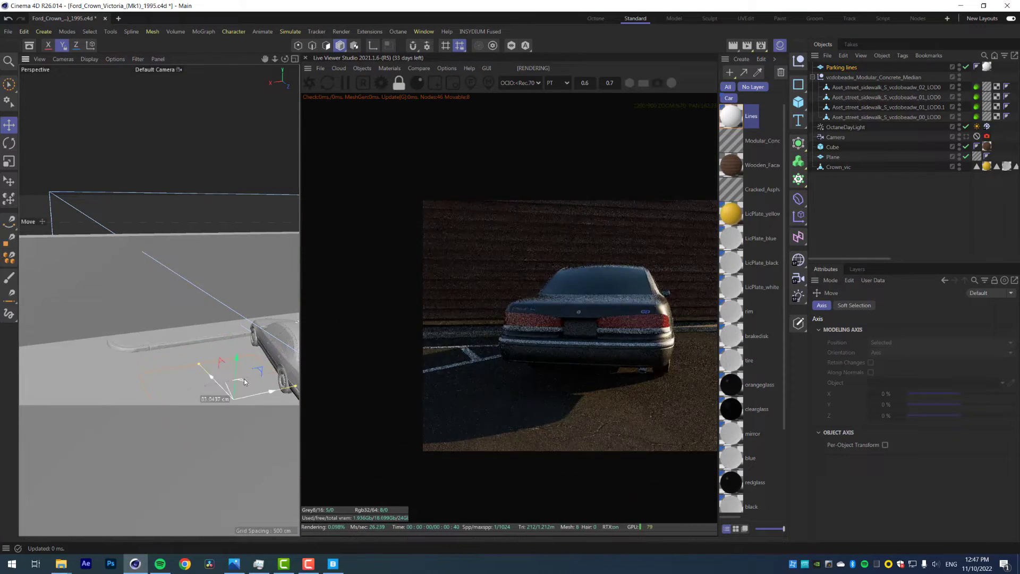
{"action": "middle_click_drag", "start_coordinate": [260, 377], "coordinate": [154, 378], "text": "alt"}
{"action": "left_click_drag", "start_coordinate": [143, 379], "coordinate": [181, 379]}
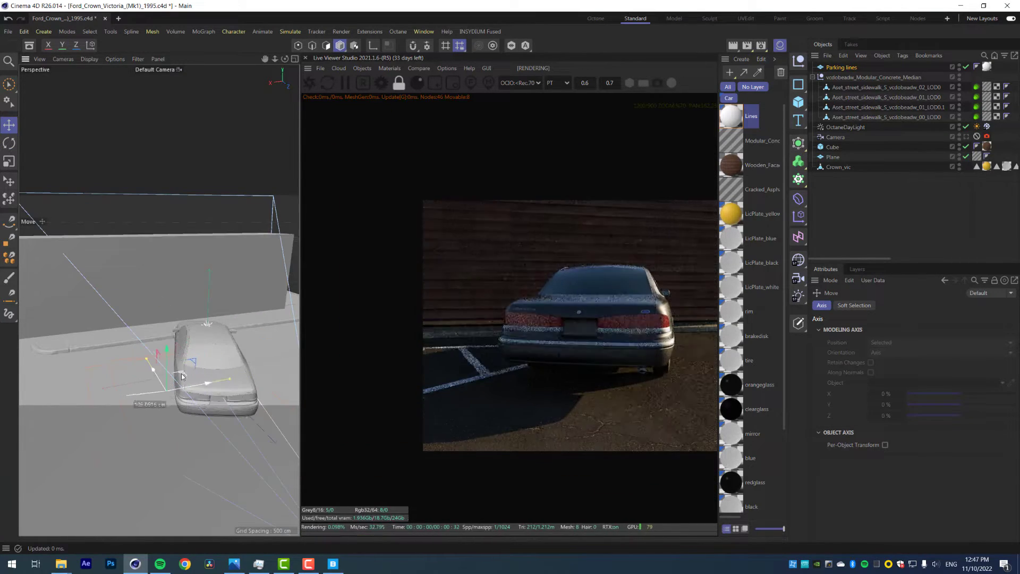
{"action": "left_click_drag", "start_coordinate": [260, 368], "coordinate": [250, 420], "text": "alt"}
{"action": "left_click_drag", "start_coordinate": [213, 367], "coordinate": [253, 299], "text": "alt"}
Look through the scene camera, move its Protection tag onto the Cube and orbit to a three-quarter rear angle on the car
{"action": "left_click", "coordinate": [812, 77]}
{"action": "left_click", "coordinate": [836, 128]}
{"action": "left_click", "coordinate": [942, 97]}
{"action": "double_click", "coordinate": [575, 342]}
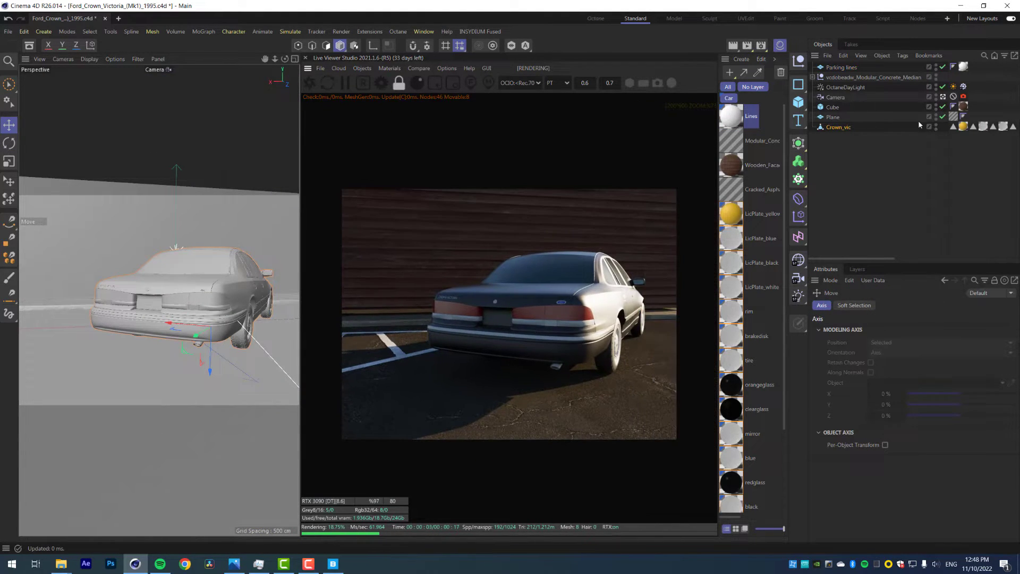
{"action": "left_click_drag", "start_coordinate": [953, 97], "coordinate": [972, 108]}
{"action": "left_click_drag", "start_coordinate": [456, 321], "coordinate": [523, 330], "text": "alt"}
Return the Protection tag to the camera and shift the wall cube sideways and upward until it fills the frame
{"action": "left_click", "coordinate": [208, 243]}
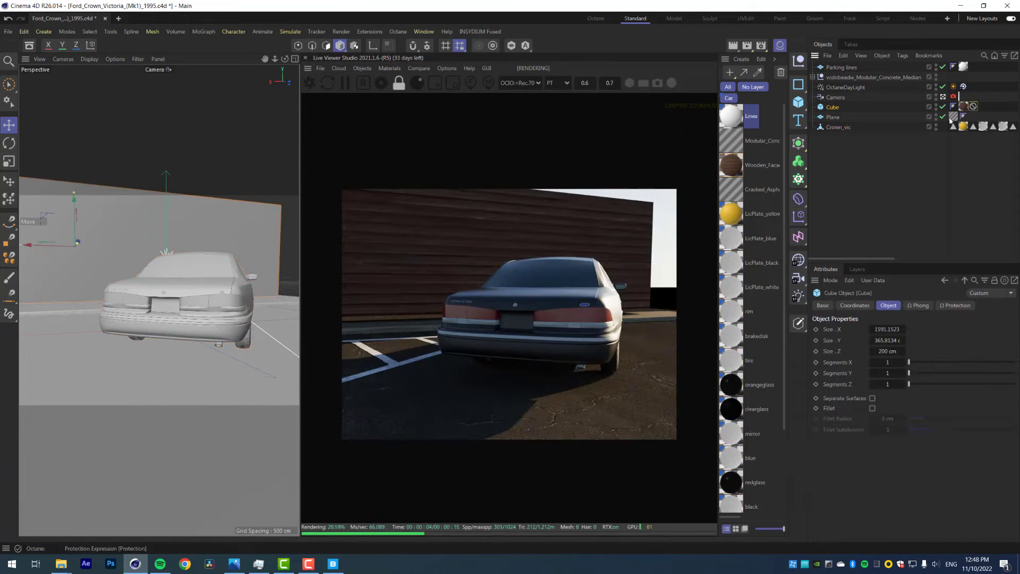
{"action": "left_click_drag", "start_coordinate": [972, 107], "coordinate": [962, 97]}
{"action": "left_click_drag", "start_coordinate": [32, 245], "coordinate": [137, 249]}
{"action": "left_click_drag", "start_coordinate": [183, 203], "coordinate": [183, 189]}
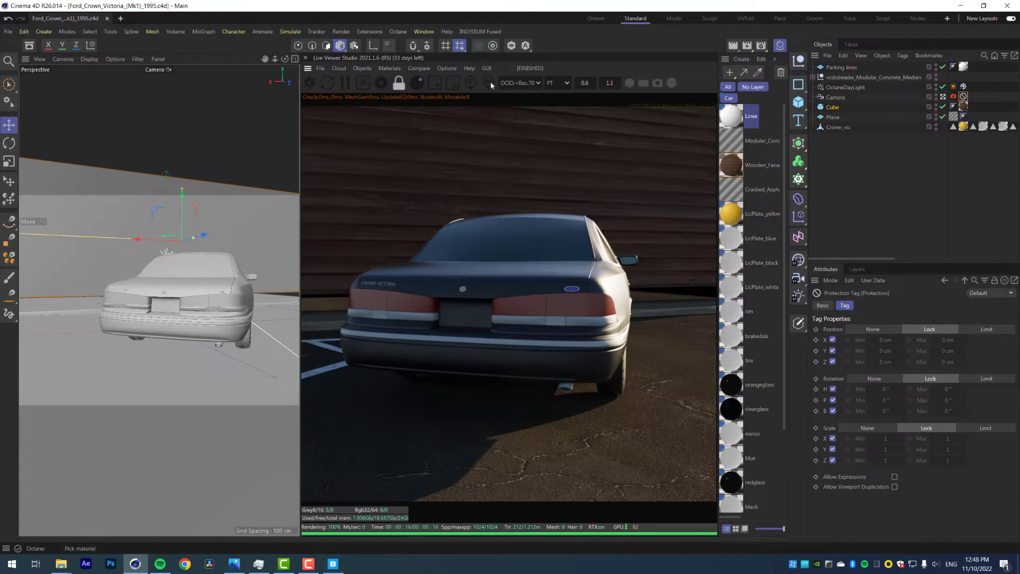
Pick the carpaint material from the car body in the render, open it in the node editor and check its Basic and Metallic settings
{"action": "left_click", "coordinate": [488, 82]}
{"action": "left_click", "coordinate": [660, 298]}
{"action": "scroll", "coordinate": [738, 347], "scroll_direction": "down", "scroll_amount": 4}
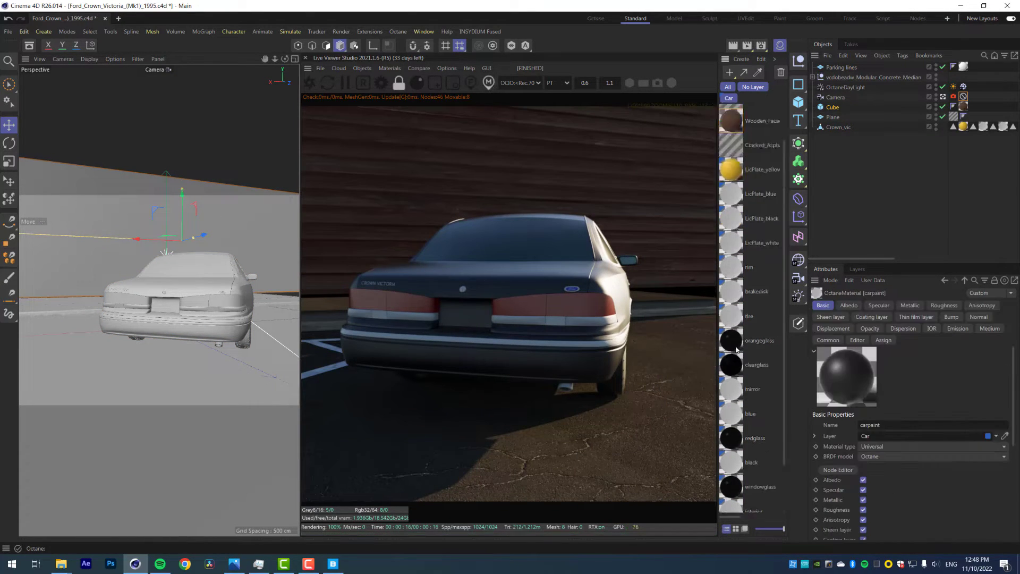
{"action": "left_click", "coordinate": [837, 470]}
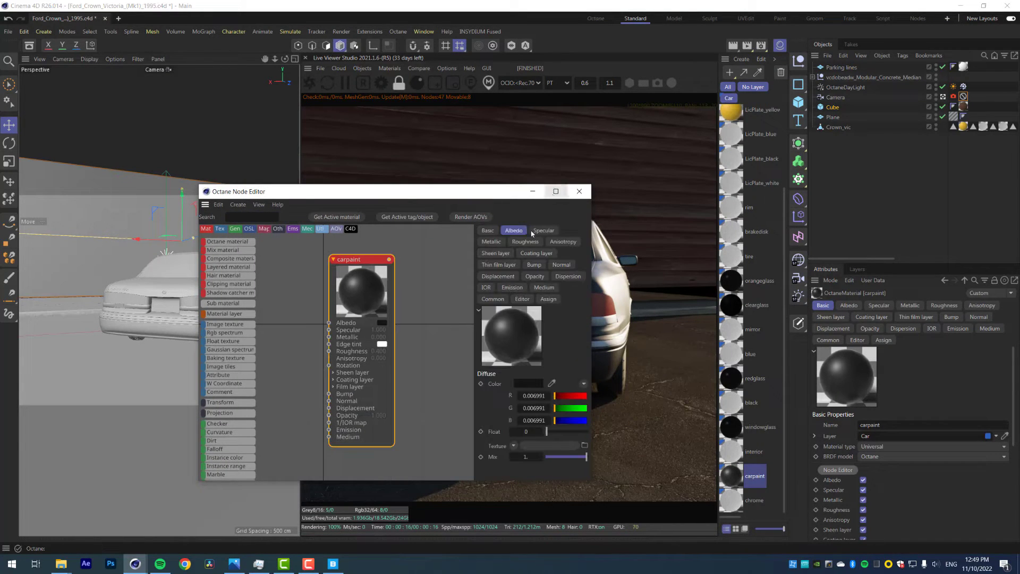
{"action": "left_click", "coordinate": [487, 230]}
{"action": "left_click_drag", "start_coordinate": [589, 382], "coordinate": [704, 384]}
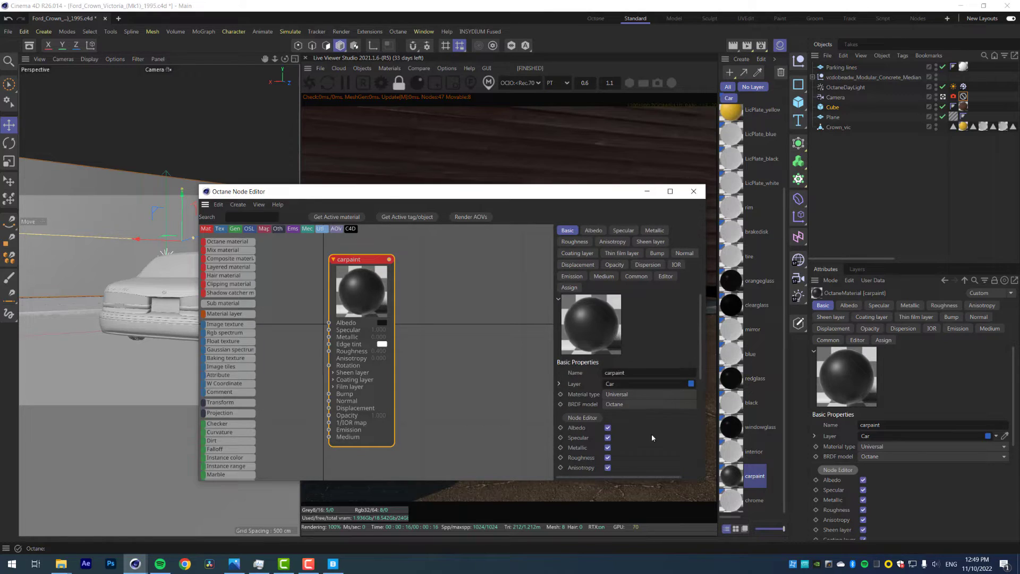
{"action": "left_click", "coordinate": [654, 230]}
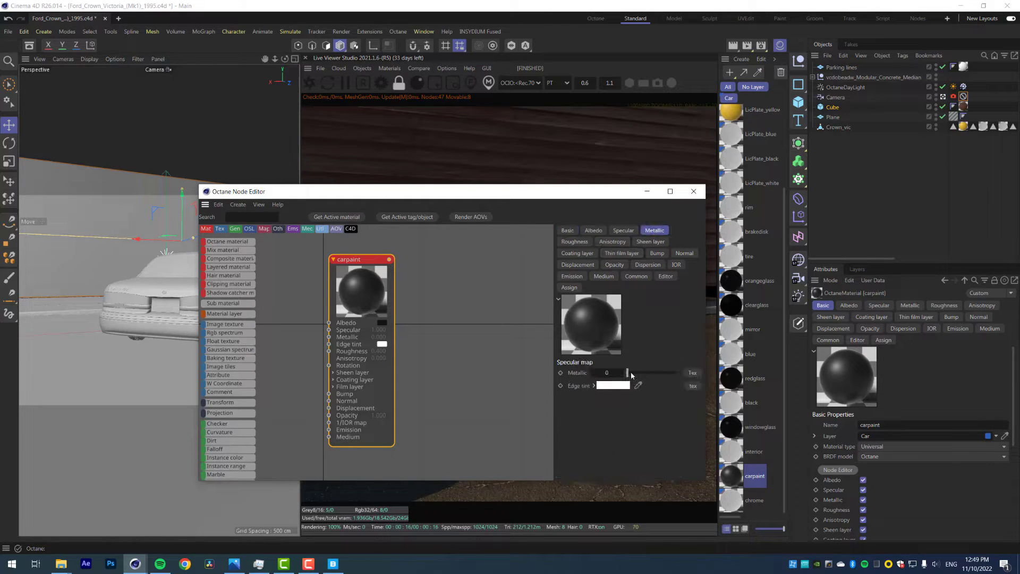
{"action": "left_click", "coordinate": [568, 230]}
Connect a Falloff map to the Albedo of the carpaint material and move the node editor off the car render
{"action": "left_click_drag", "start_coordinate": [361, 259], "coordinate": [432, 273]}
{"action": "scroll", "coordinate": [232, 390], "scroll_direction": "down", "scroll_amount": 3}
{"action": "left_click_drag", "start_coordinate": [219, 378], "coordinate": [308, 329]}
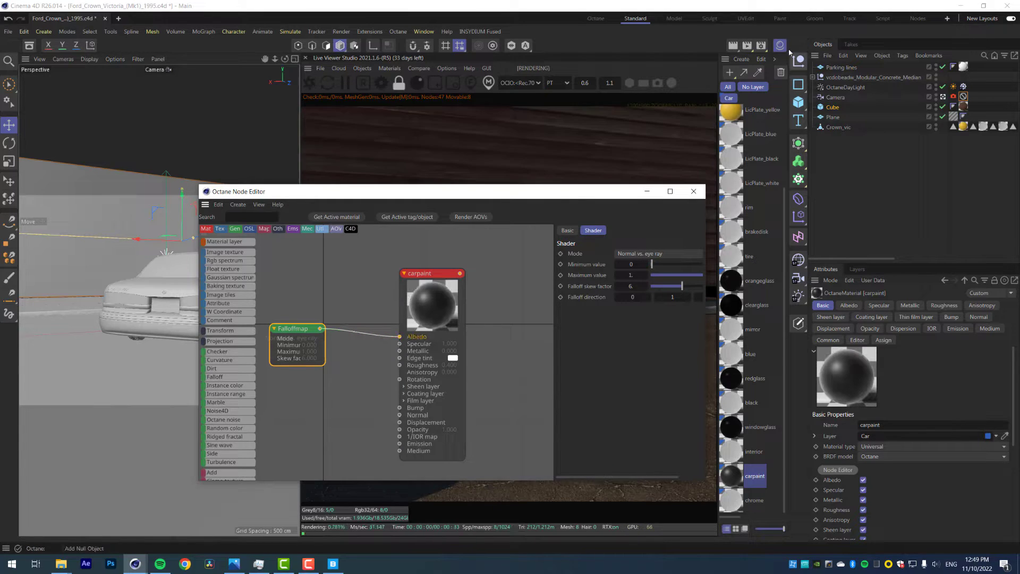
{"action": "left_click_drag", "start_coordinate": [448, 188], "coordinate": [270, 155]}
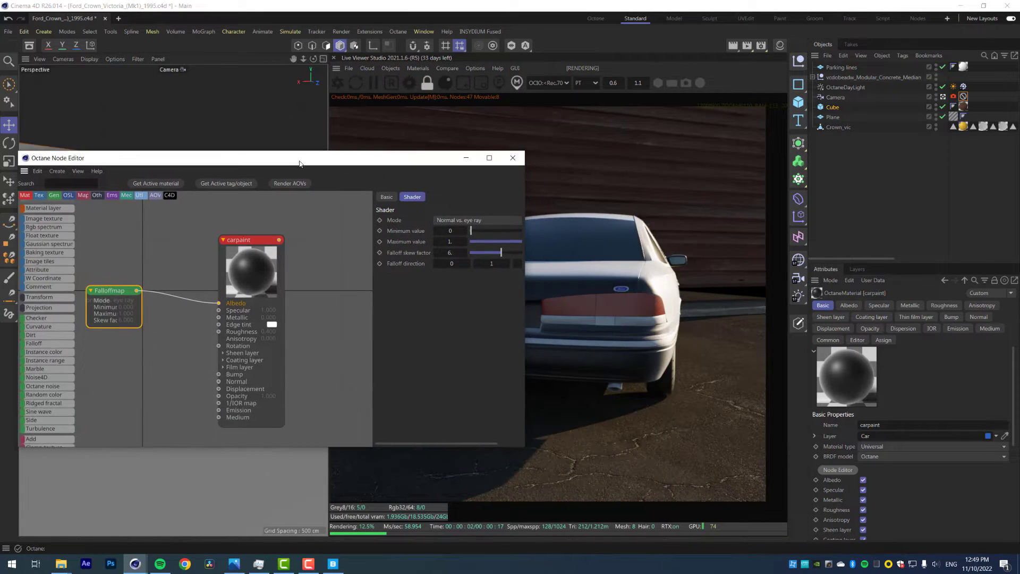
Insert a Gradient node between the Falloff map and the carpaint Albedo
{"action": "left_click", "coordinate": [283, 284]}
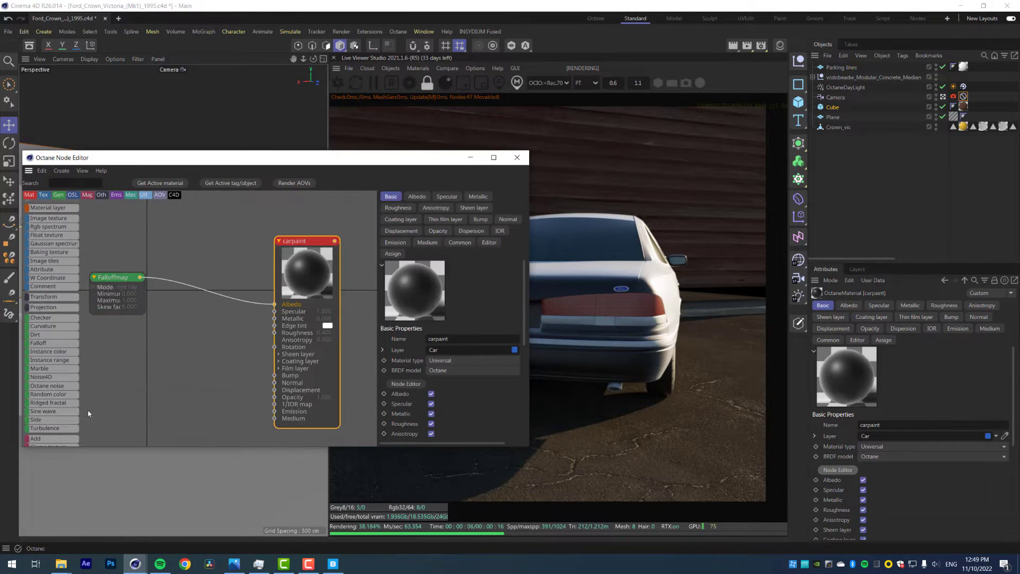
{"action": "scroll", "coordinate": [87, 413], "scroll_direction": "down", "scroll_amount": 5}
{"action": "left_click_drag", "start_coordinate": [53, 314], "coordinate": [206, 297]}
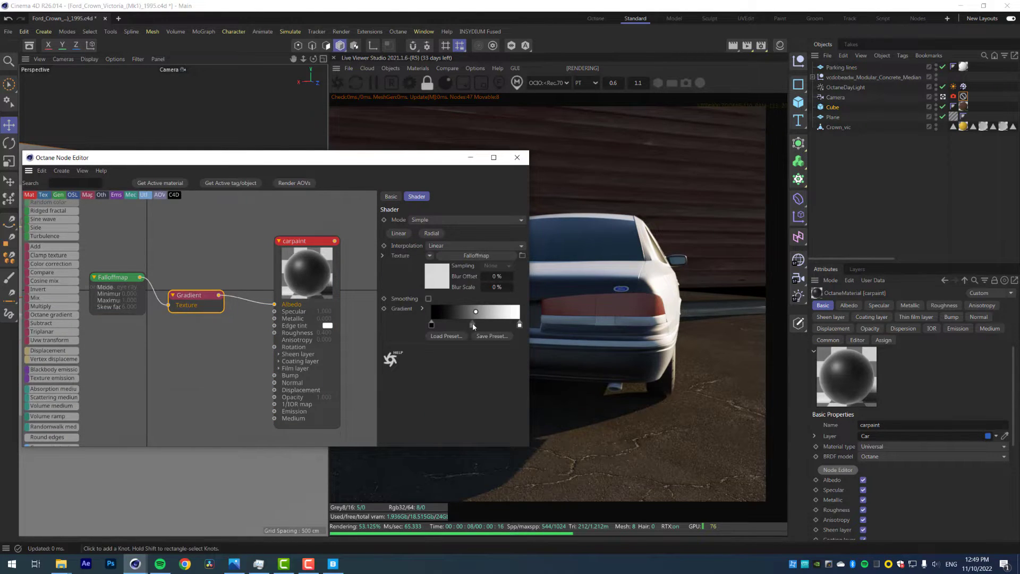
Invert the gradient's knots and pull the black knot close to the white one
{"action": "right_click", "coordinate": [473, 324]}
{"action": "left_click", "coordinate": [498, 329]}
{"action": "left_click_drag", "start_coordinate": [520, 326], "coordinate": [456, 327]}
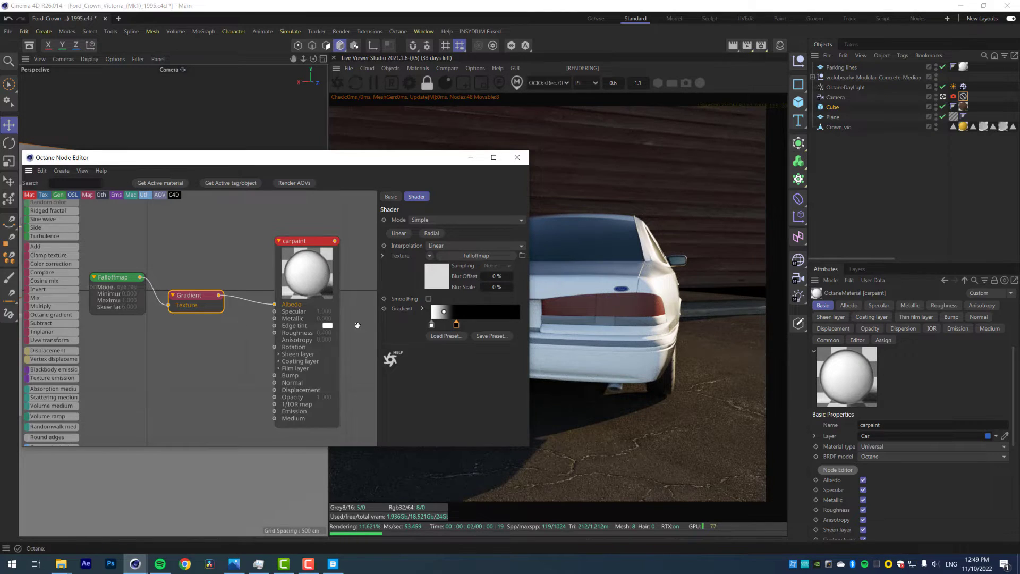
Set the gradient's white knot to a medium blue with 58% saturation and 53% value, checking the reference photo
{"action": "double_click", "coordinate": [431, 324]}
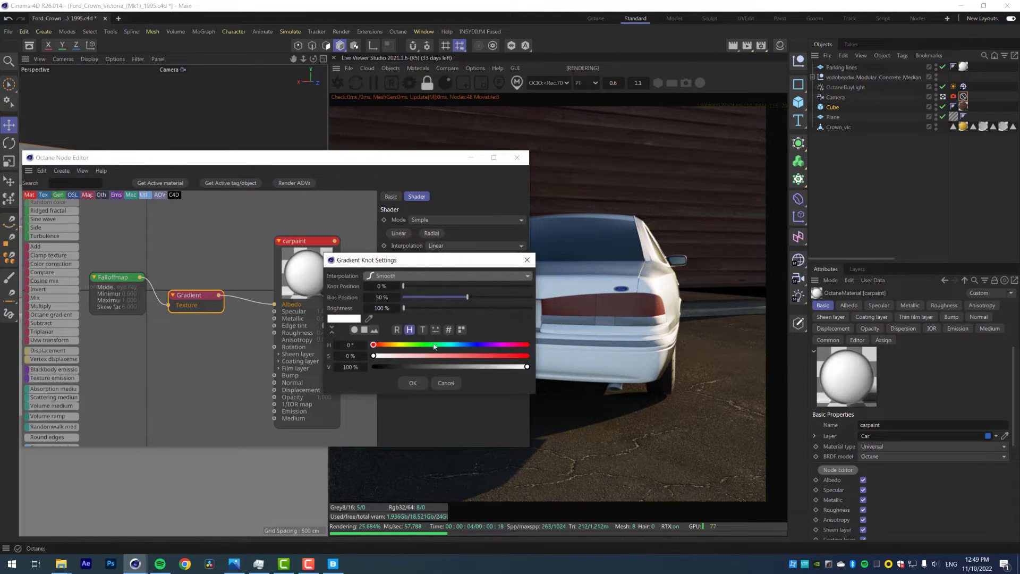
{"action": "left_click", "coordinate": [455, 366]}
{"action": "left_click", "coordinate": [236, 565]}
{"action": "left_click", "coordinate": [236, 566]}
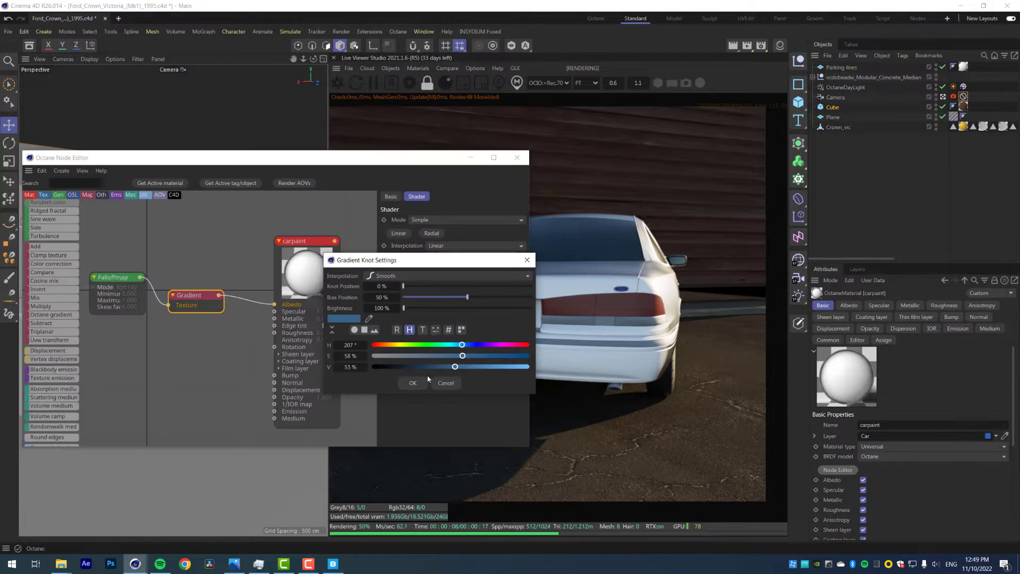
{"action": "left_click", "coordinate": [460, 345]}
{"action": "left_click", "coordinate": [415, 386]}
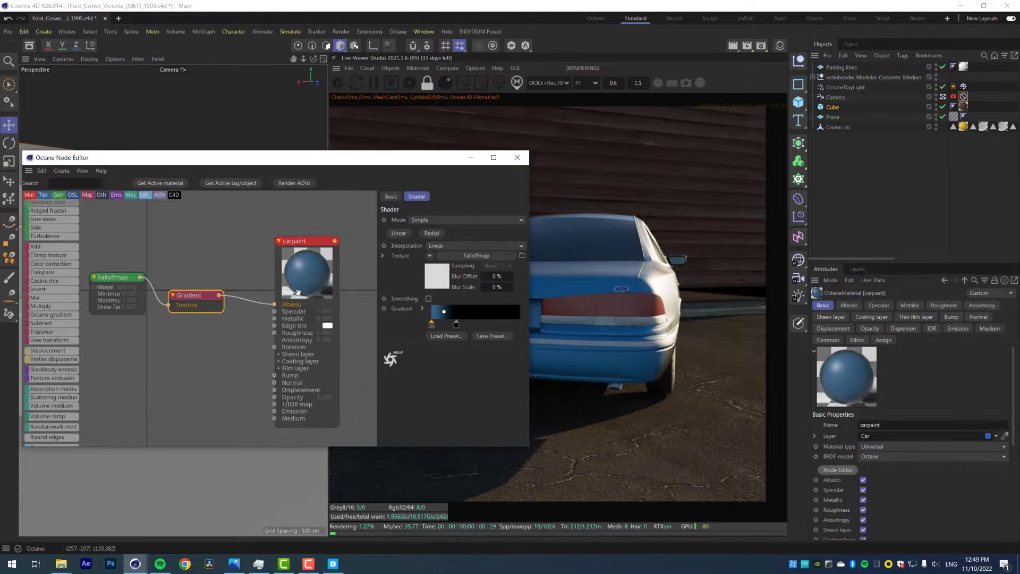
Set the gradient's black knot to a dark blue with hue 207°, 61% saturation and 28% value
{"action": "double_click", "coordinate": [456, 325]}
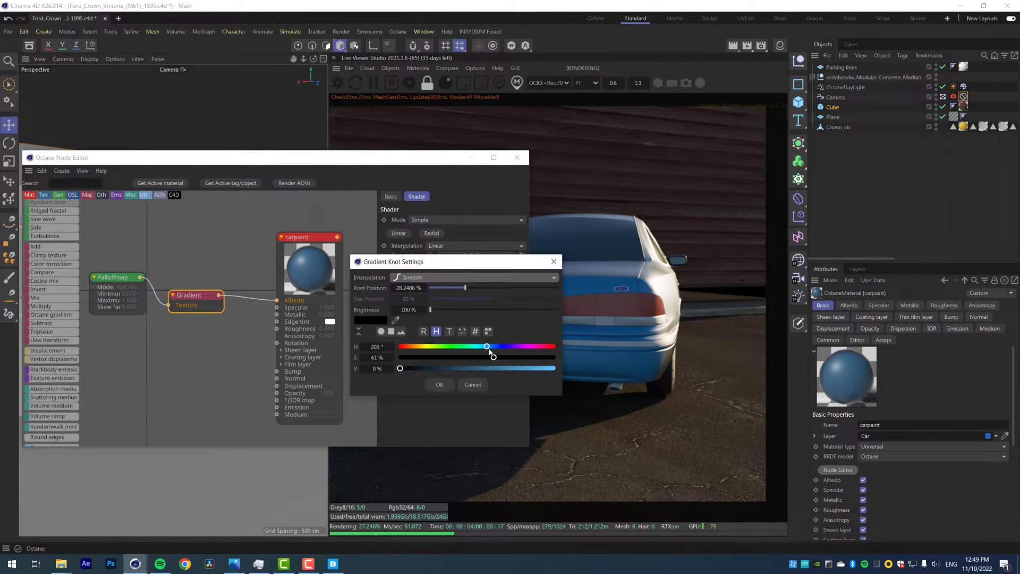
{"action": "left_click", "coordinate": [435, 368]}
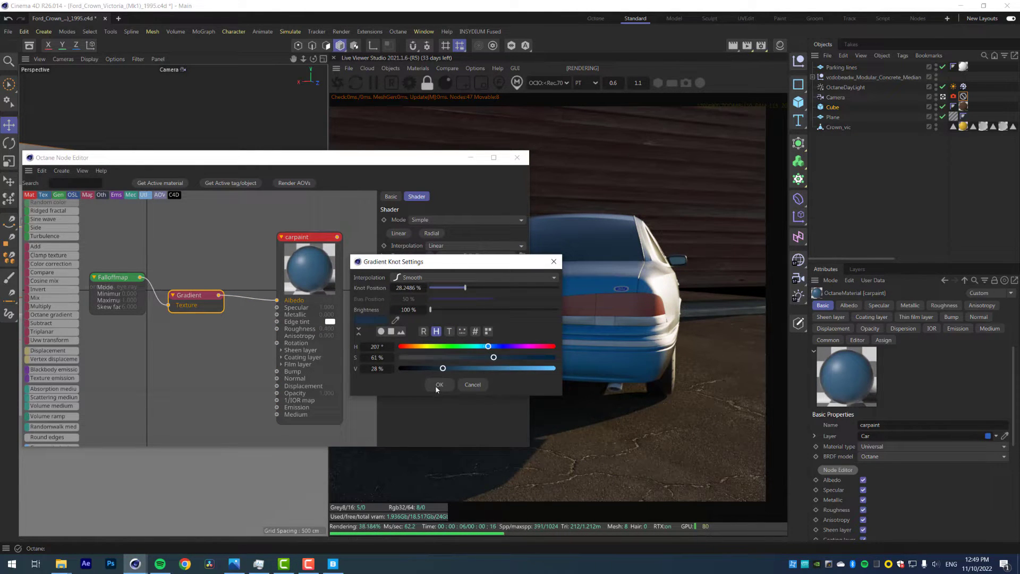
{"action": "left_click", "coordinate": [437, 387]}
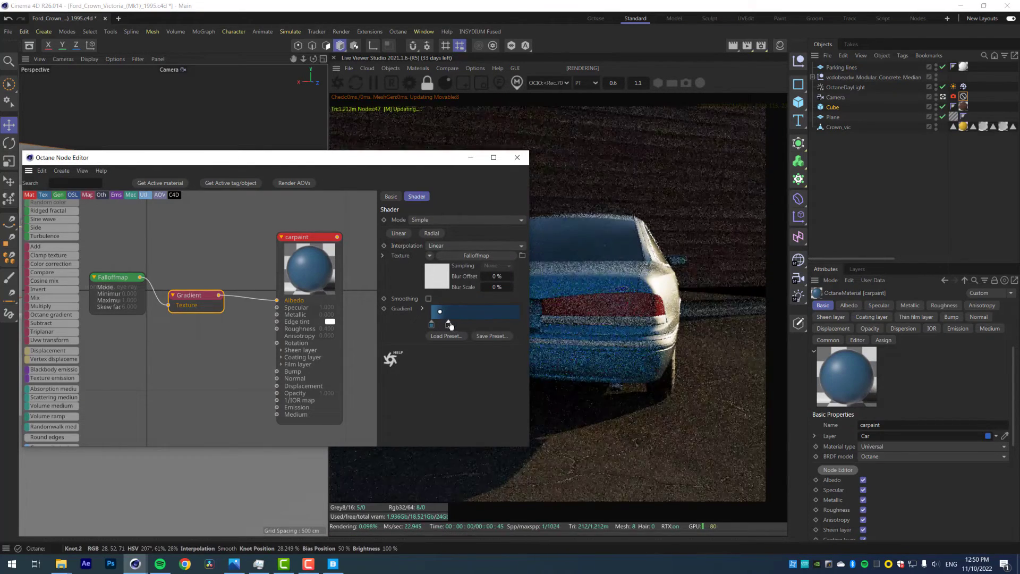
Lower the carpaint material's Roughness to about 0.013
{"action": "left_click_drag", "start_coordinate": [311, 238], "coordinate": [304, 235]}
{"action": "left_click", "coordinate": [398, 208]}
{"action": "left_click_drag", "start_coordinate": [480, 386], "coordinate": [451, 387]}
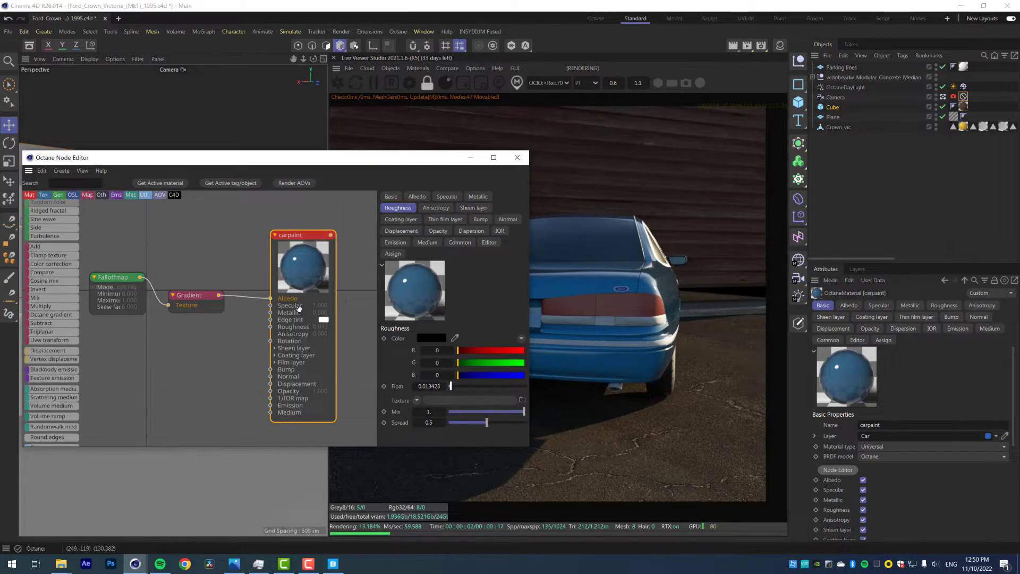
Close the FLAKES2 image preview and connect the flakes image to the carpaint's Normal input through an Image Texture node
{"action": "left_click_drag", "start_coordinate": [392, 163], "coordinate": [204, 167]}
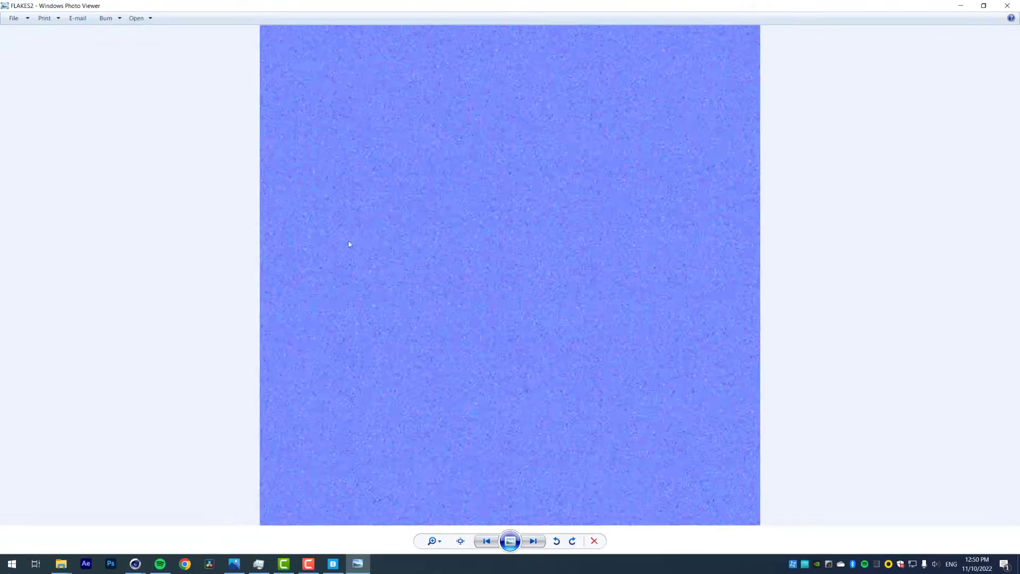
{"action": "left_click", "coordinate": [1006, 8]}
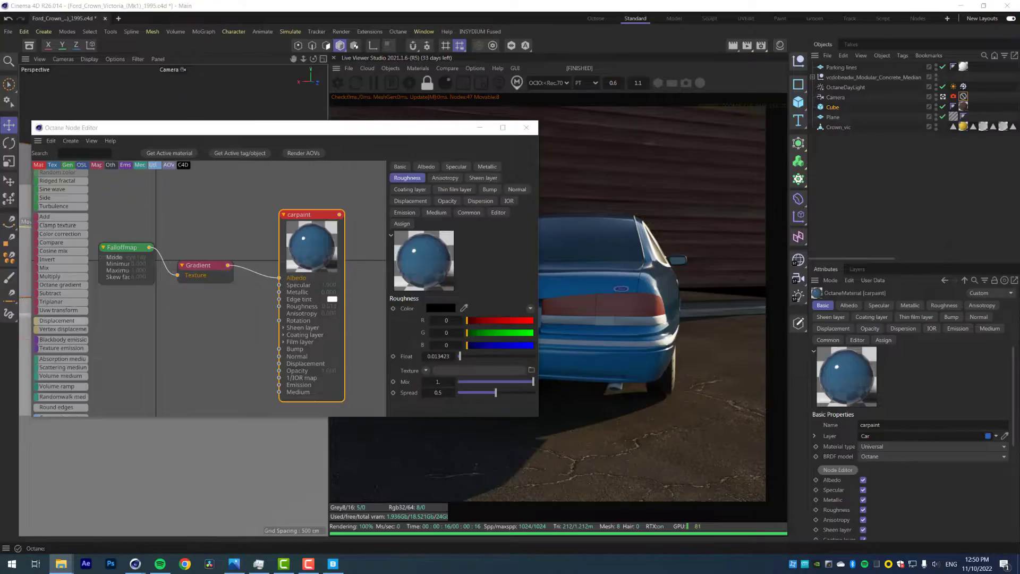
{"action": "left_click_drag", "start_coordinate": [62, 321], "coordinate": [155, 340]}
{"action": "left_click_drag", "start_coordinate": [308, 396], "coordinate": [324, 366]}
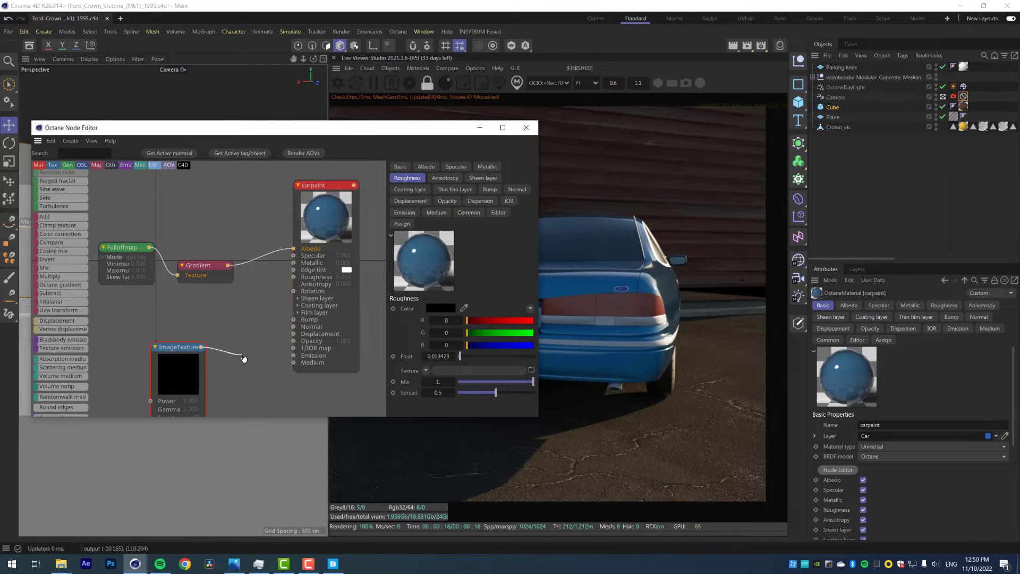
{"action": "left_click", "coordinate": [188, 360]}
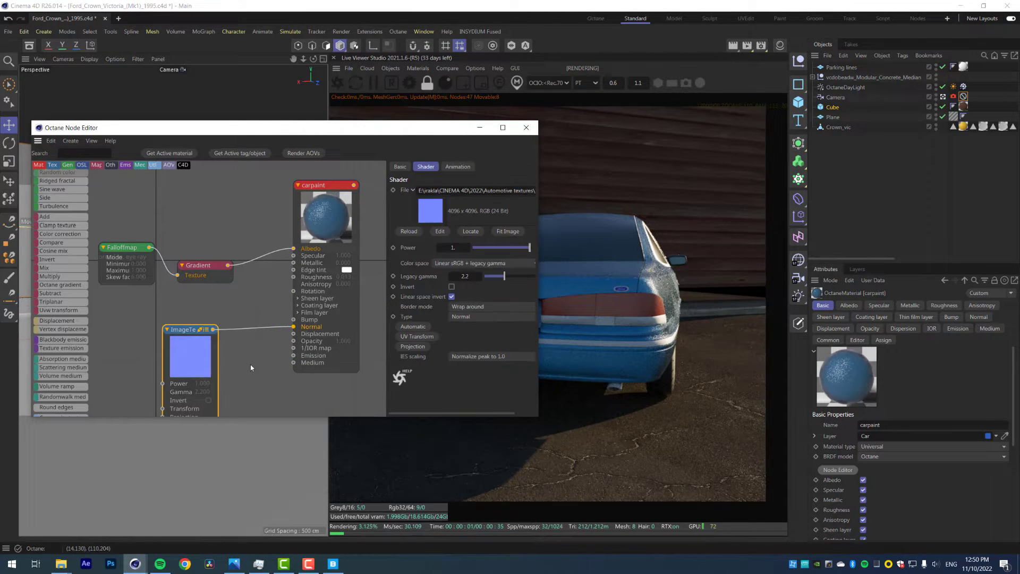
Add a Texture Projection node to the flakes image texture, using Box projection with a uniform scale of about 0.056
{"action": "left_click", "coordinate": [207, 359]}
{"action": "left_click_drag", "start_coordinate": [195, 354], "coordinate": [135, 354]}
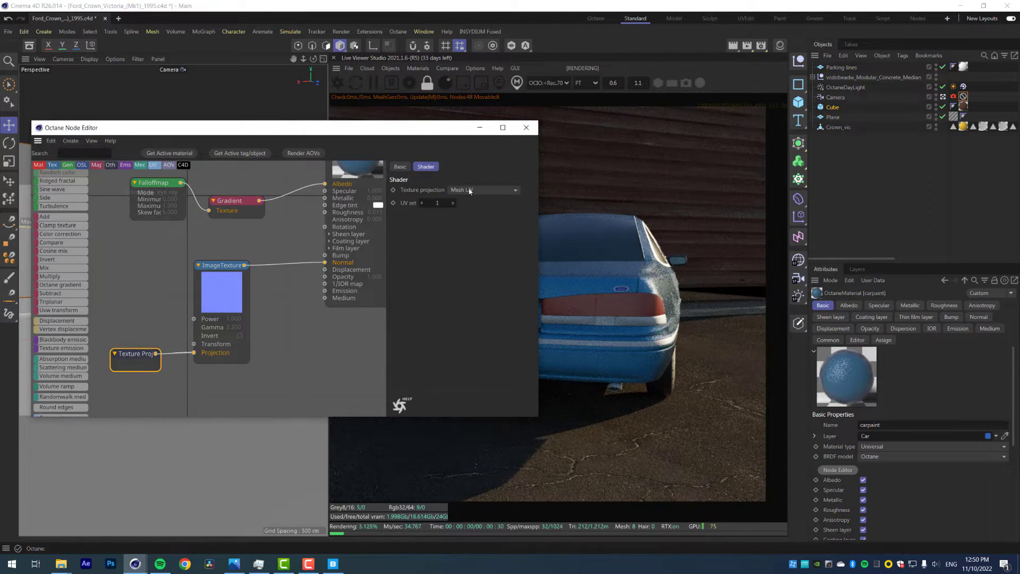
{"action": "left_click", "coordinate": [469, 190]}
{"action": "left_click", "coordinate": [476, 203]}
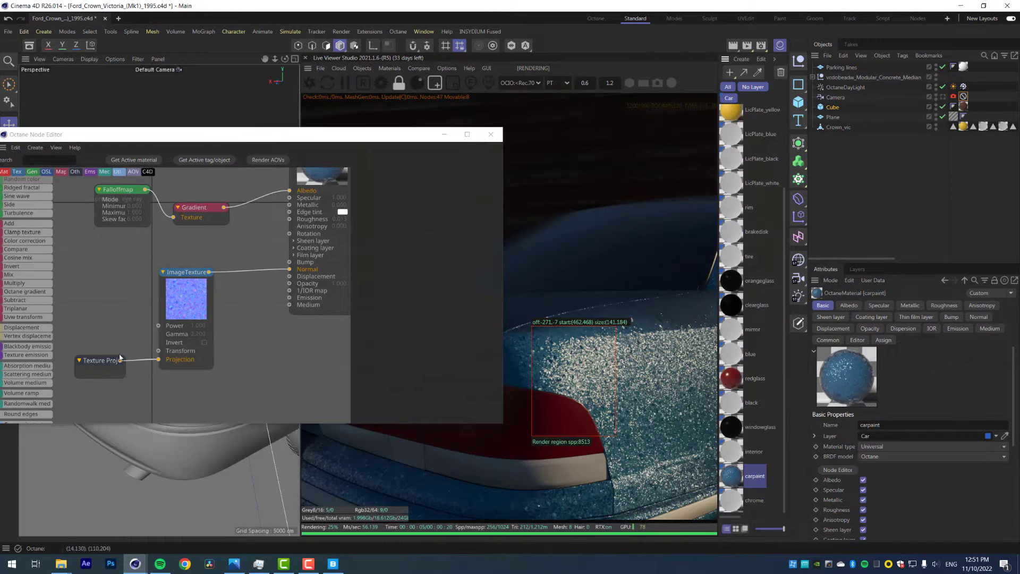
{"action": "left_click_drag", "start_coordinate": [462, 352], "coordinate": [477, 353]}
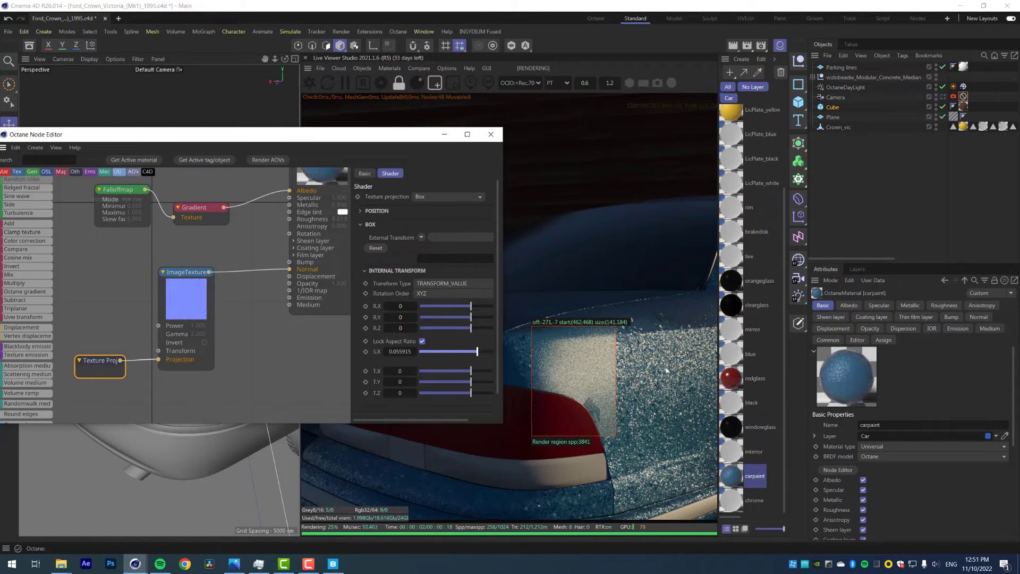
Compare the carpaint with Smooth disabled and enabled, using a render region over the car's rear corner beside the taillight
{"action": "left_click_drag", "start_coordinate": [653, 322], "coordinate": [555, 430]}
{"action": "middle_click_drag", "start_coordinate": [318, 235], "coordinate": [255, 320]}
{"action": "left_click", "coordinate": [268, 221]}
{"action": "left_click", "coordinate": [434, 220]}
{"action": "left_click", "coordinate": [437, 325]}
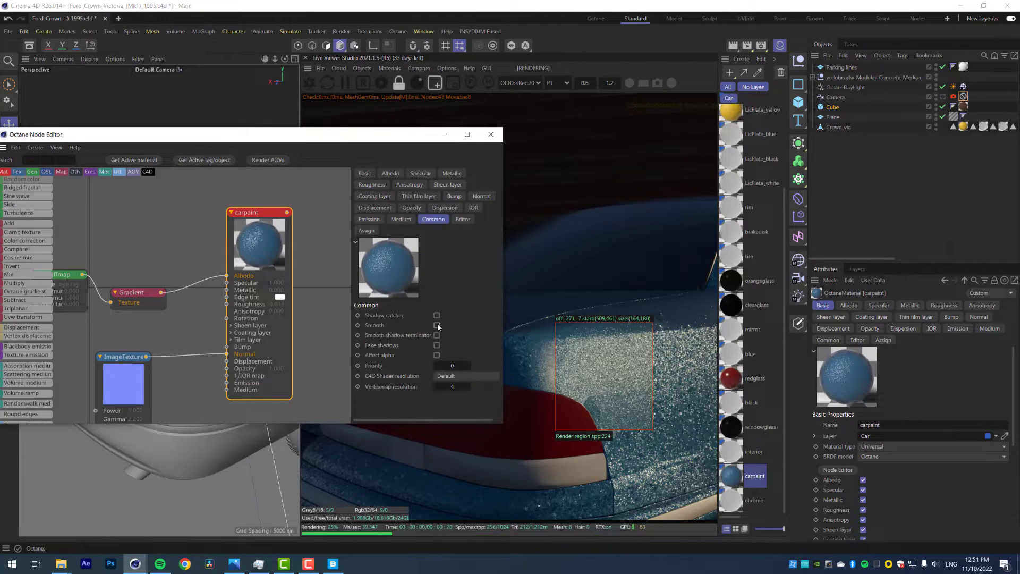
{"action": "left_click", "coordinate": [436, 325]}
{"action": "left_click_drag", "start_coordinate": [516, 312], "coordinate": [641, 442]}
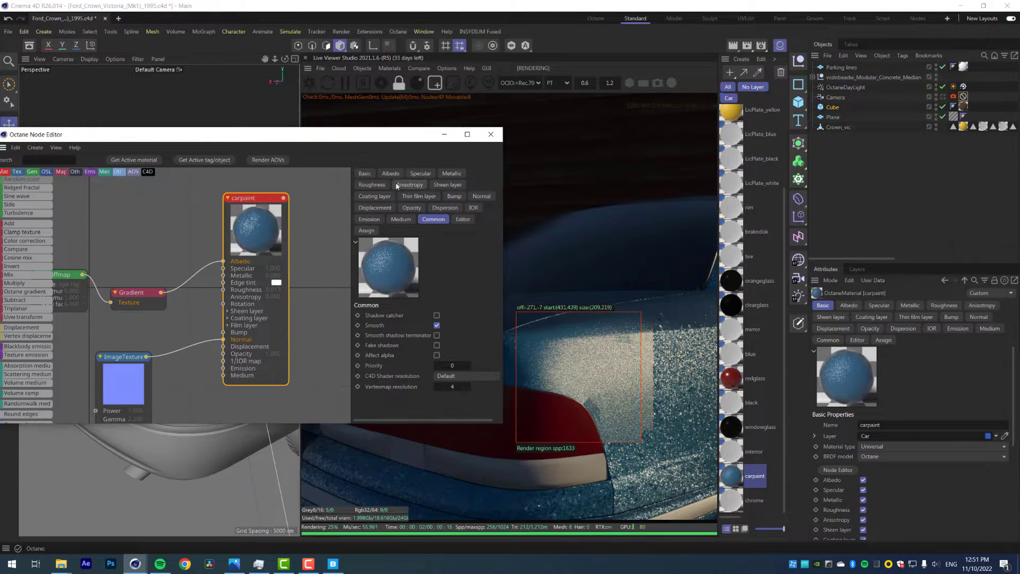
Set the carpaint's Coating to about 0.705, turn off the render region and move the node editor off the car
{"action": "left_click", "coordinate": [375, 196]}
{"action": "left_click_drag", "start_coordinate": [424, 315], "coordinate": [456, 315]}
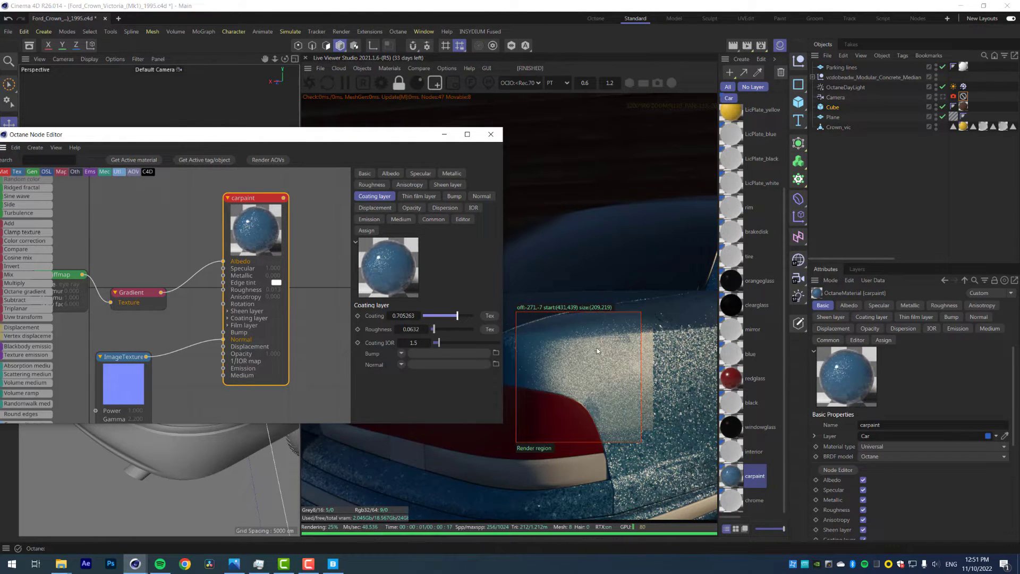
{"action": "left_click", "coordinate": [435, 83]}
{"action": "left_click_drag", "start_coordinate": [404, 134], "coordinate": [363, 105]}
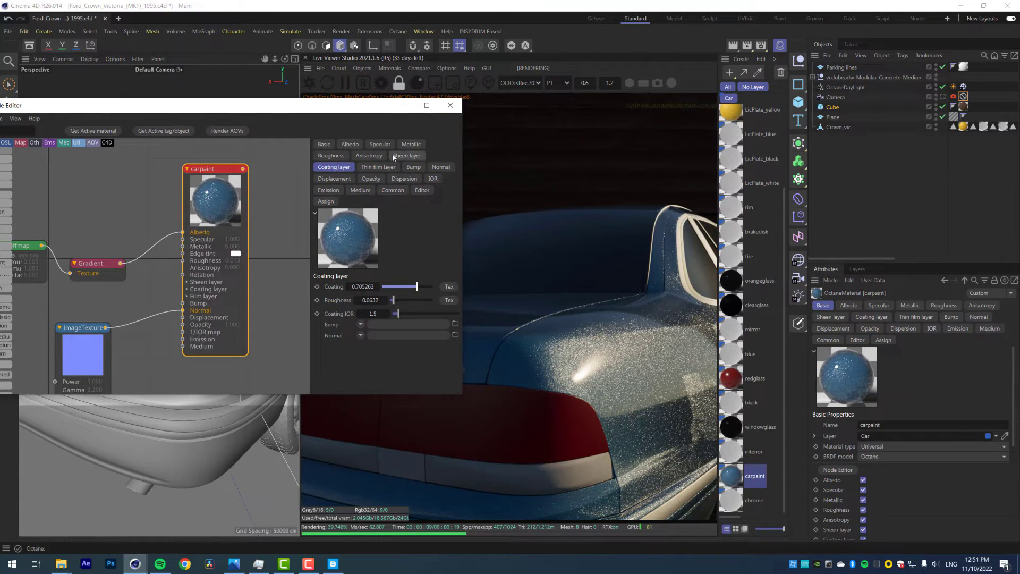
Raise the carpaint's Roughness to about 0.161 and check the paint in the live render
{"action": "left_click", "coordinate": [331, 155]}
{"action": "left_click_drag", "start_coordinate": [382, 333], "coordinate": [395, 336]}
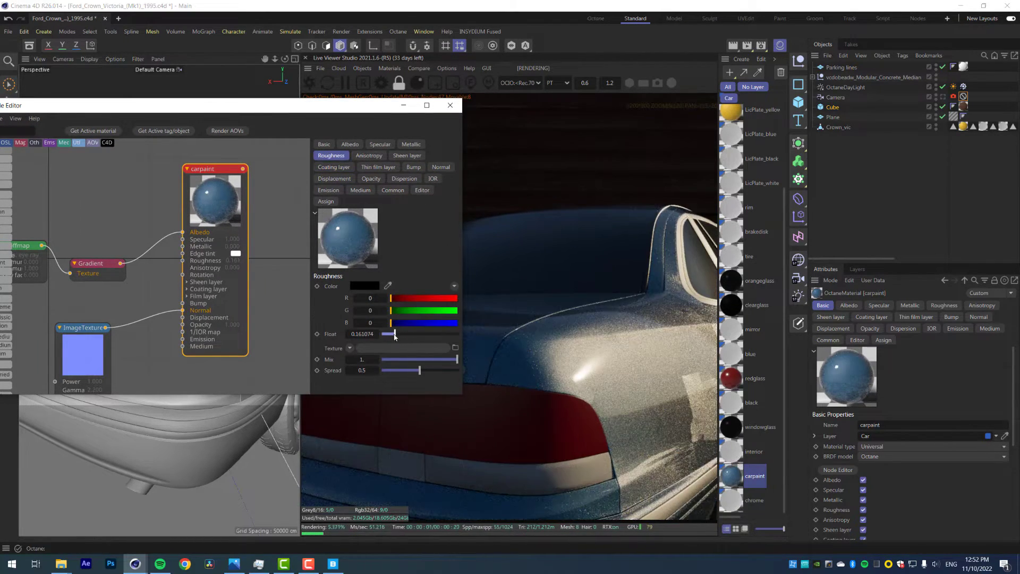
{"action": "mouse_move", "coordinate": [568, 397]}
{"action": "left_mouse_down"}
{"action": "mouse_move", "coordinate": [595, 385]}
{"action": "mouse_move", "coordinate": [575, 391]}
{"action": "left_mouse_up"}
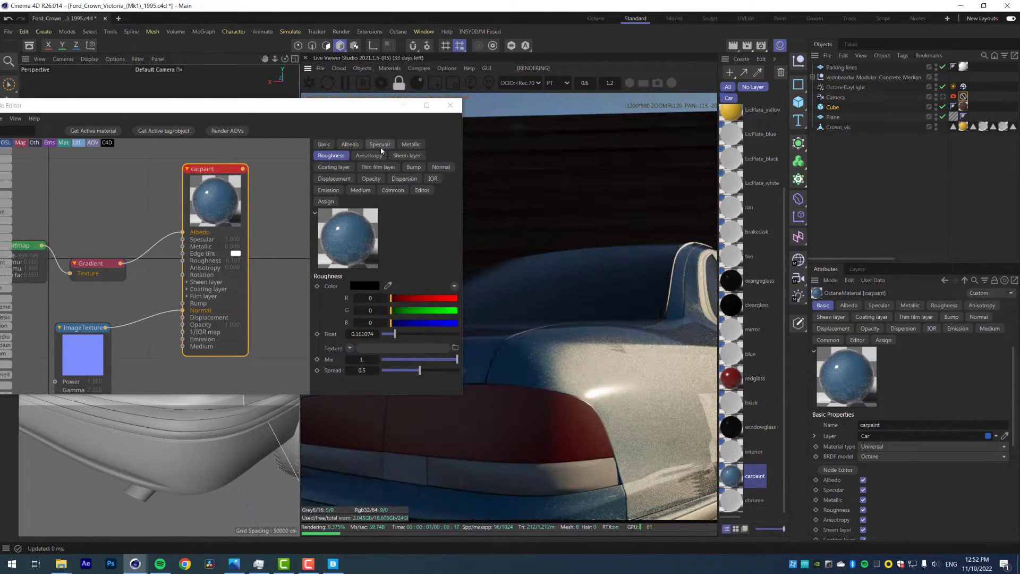
Set the carpaint's Metallic to 1 and move the node editor clear of the render
{"action": "left_click", "coordinate": [411, 145]}
{"action": "left_click_drag", "start_coordinate": [383, 286], "coordinate": [493, 304]}
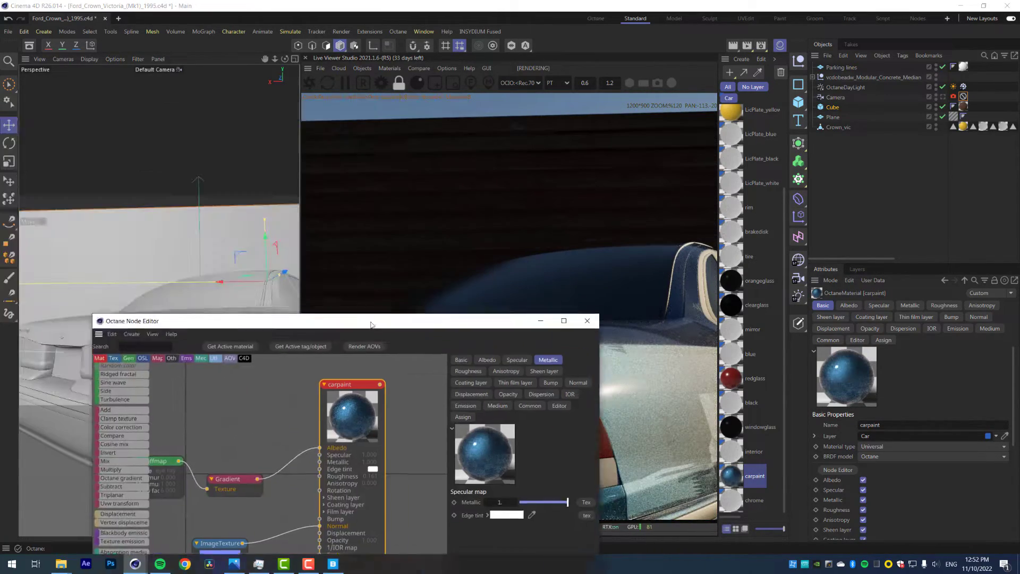
{"action": "left_click_drag", "start_coordinate": [401, 324], "coordinate": [418, 320]}
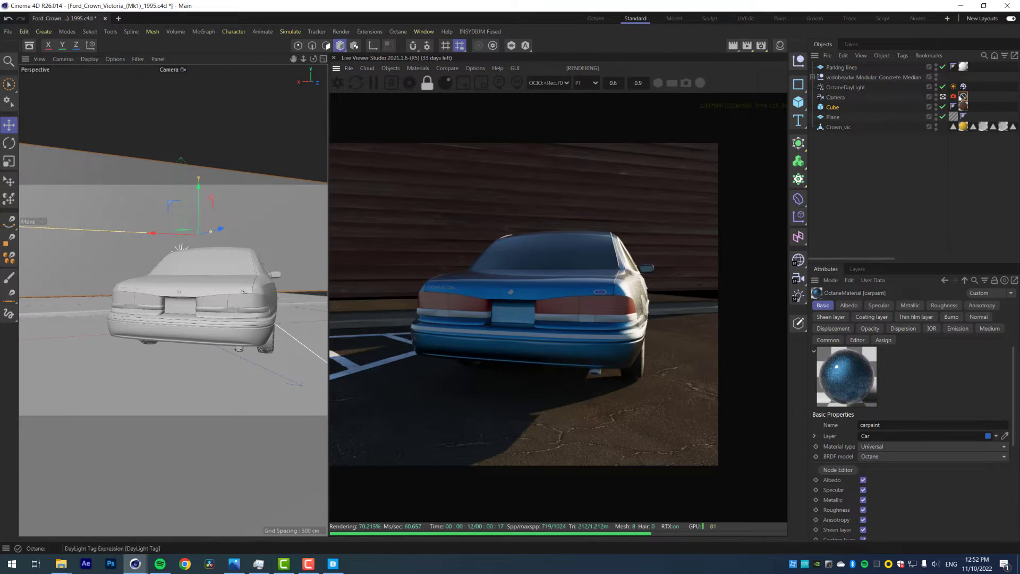
Set the OctaneDayLight's North Offset to about -0.437 and check the lighting on the car's rear
{"action": "left_click", "coordinate": [954, 86]}
{"action": "left_click_drag", "start_coordinate": [951, 372], "coordinate": [931, 372]}
{"action": "scroll", "coordinate": [493, 317], "scroll_direction": "up", "scroll_amount": 5}
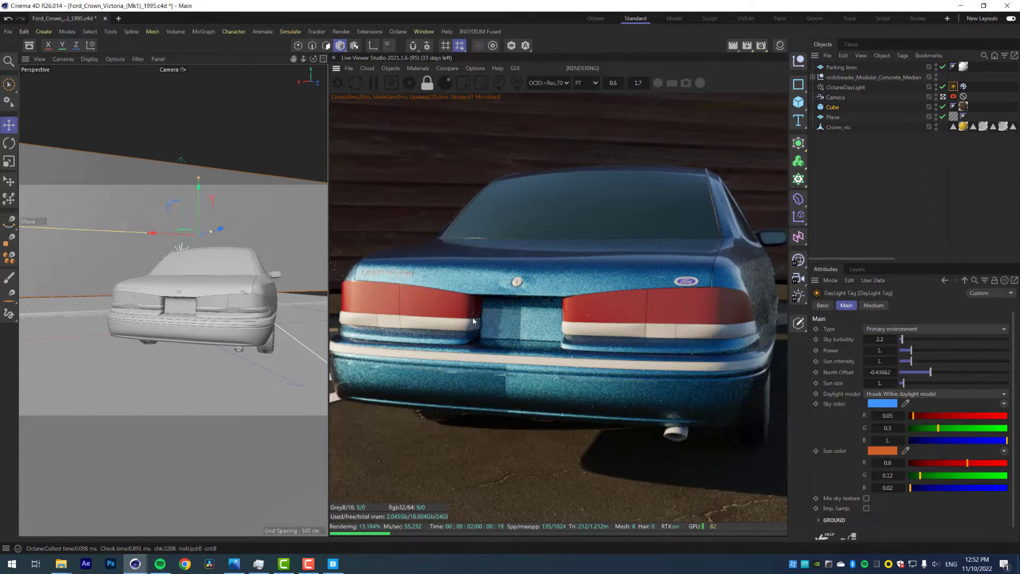
Draw a render region over the car's rear and examine the paint flakes around the taillight and trunk up close
{"action": "left_click", "coordinate": [463, 82]}
{"action": "left_click_drag", "start_coordinate": [430, 237], "coordinate": [508, 380]}
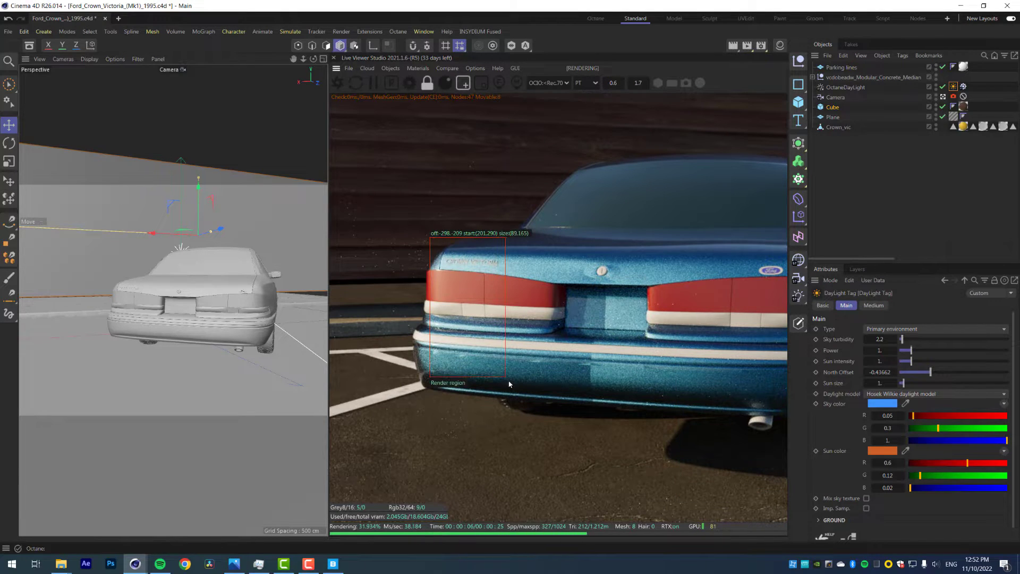
{"action": "scroll", "coordinate": [499, 374], "scroll_direction": "up", "scroll_amount": 2}
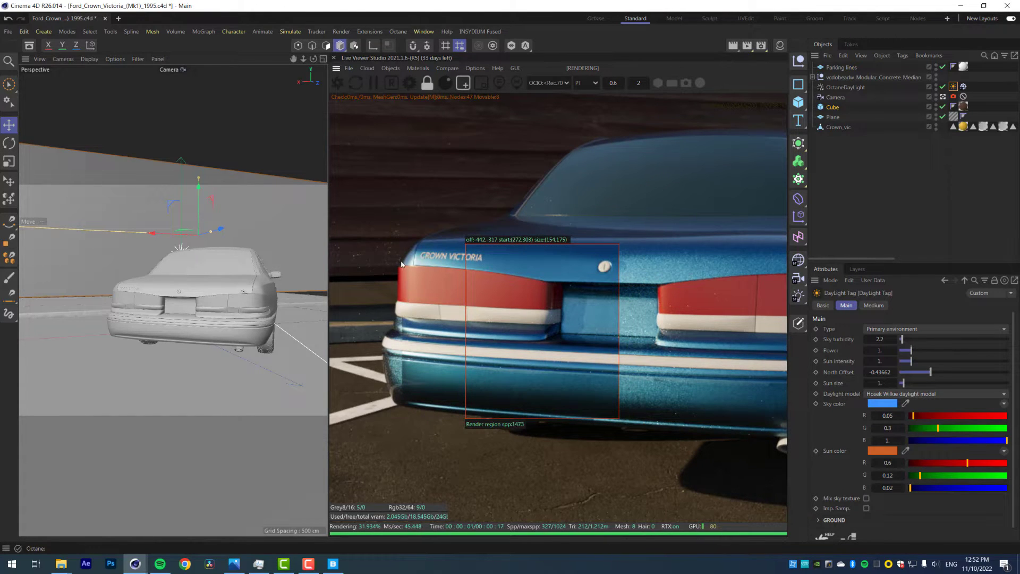
{"action": "scroll", "coordinate": [449, 276], "scroll_direction": "up", "scroll_amount": 3}
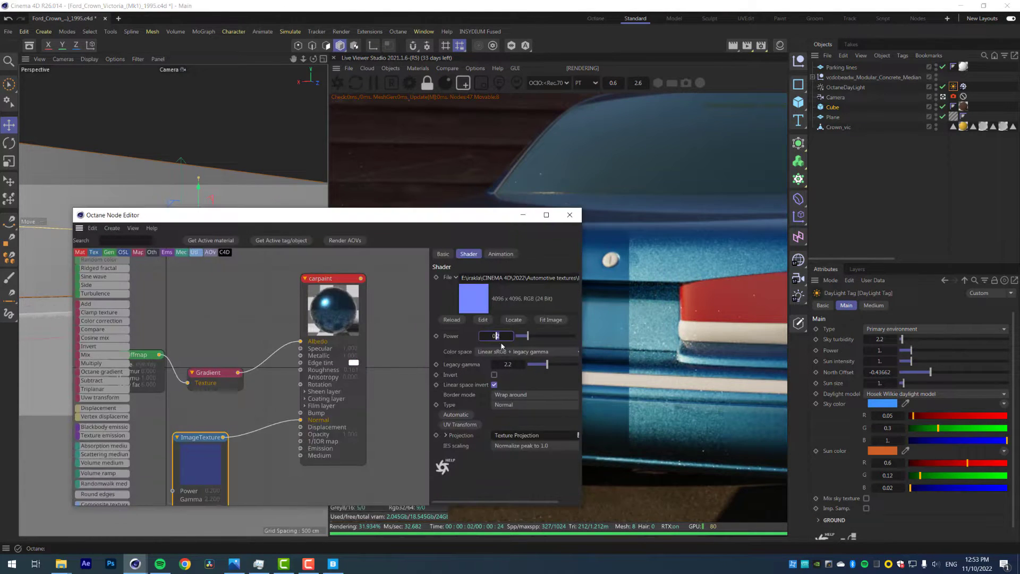
Set the flakes image texture's Power to 0.2, comparing it in a render region across the trunk, and disable the region
{"action": "left_click_drag", "start_coordinate": [532, 333], "coordinate": [537, 334]}
{"action": "mouse_move", "coordinate": [398, 216]}
{"action": "left_mouse_down"}
{"action": "mouse_move", "coordinate": [415, 364]}
{"action": "mouse_move", "coordinate": [418, 346]}
{"action": "left_mouse_up"}
{"action": "left_click_drag", "start_coordinate": [358, 232], "coordinate": [682, 291]}
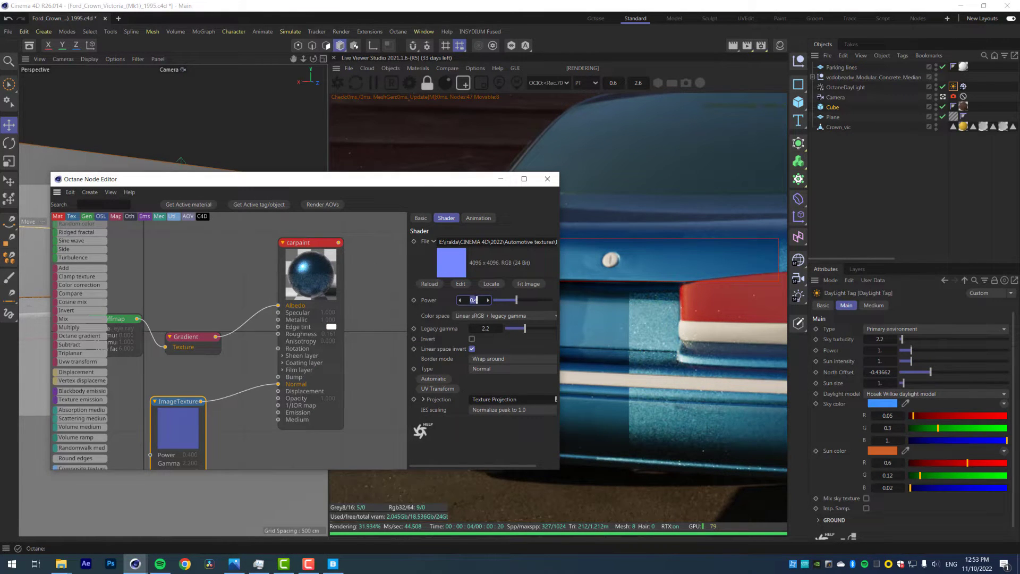
{"action": "left_click_drag", "start_coordinate": [458, 184], "coordinate": [219, 199]}
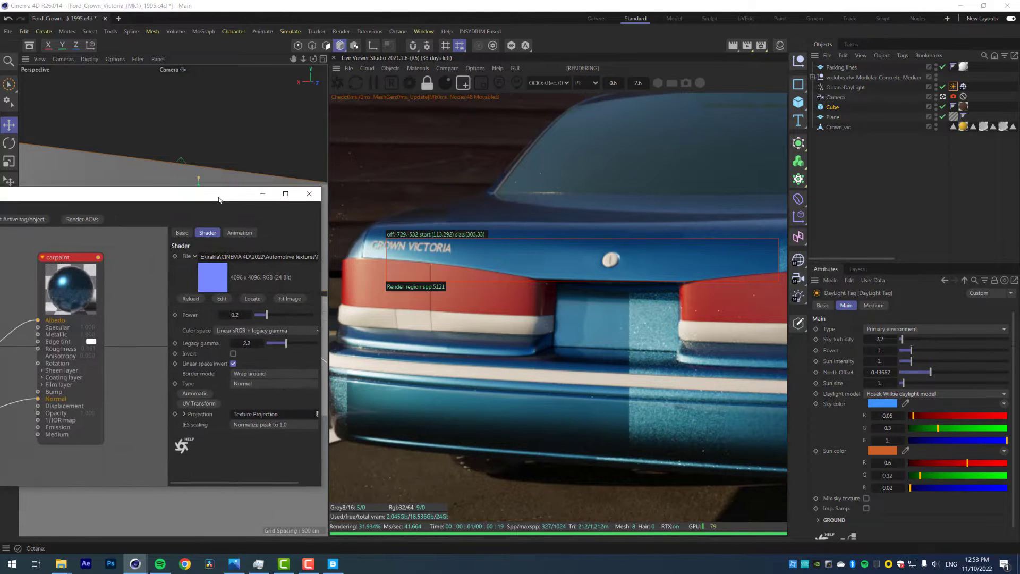
{"action": "left_click", "coordinate": [463, 82]}
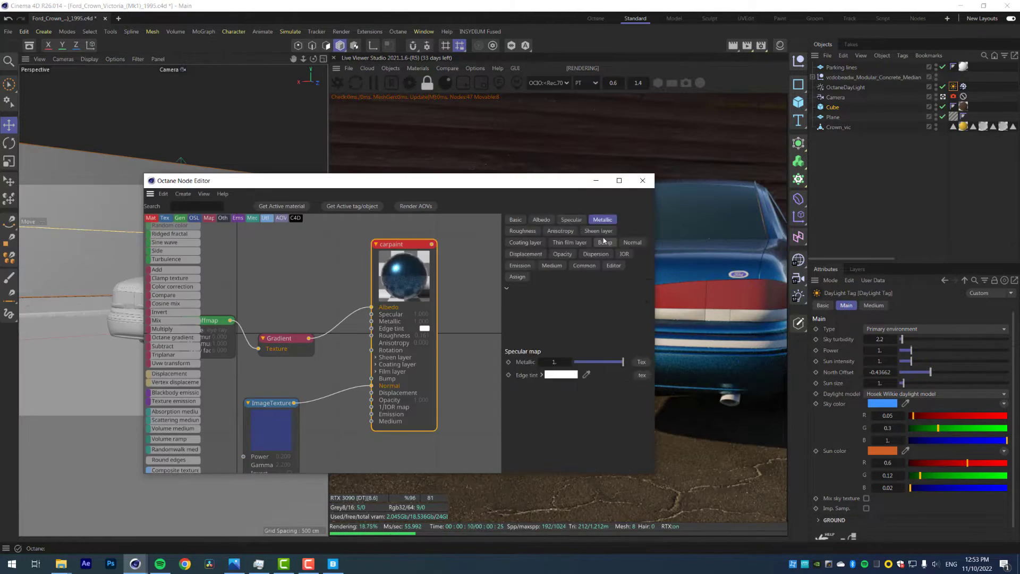
Lower the carpaint's Metallic to about 0.28, darken the gradient's dark blue knot to 26% value, and close the node editor
{"action": "left_click_drag", "start_coordinate": [599, 362], "coordinate": [589, 363]}
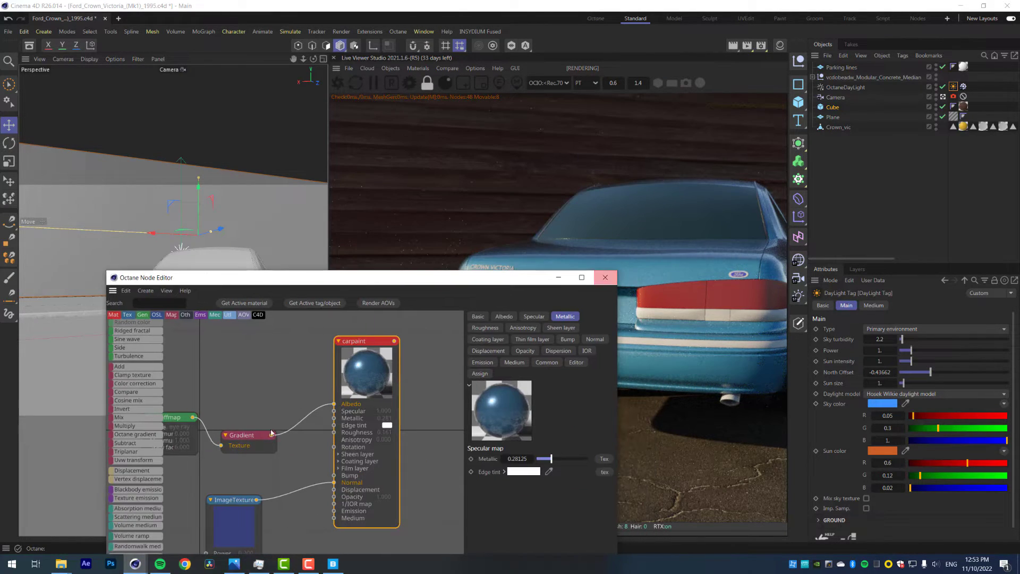
{"action": "left_click", "coordinate": [271, 433]}
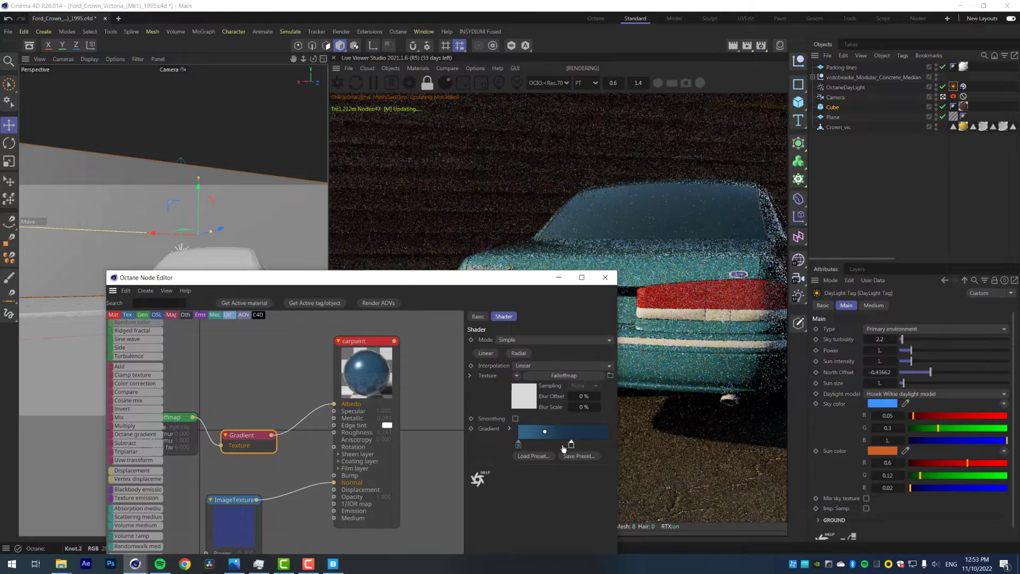
{"action": "double_click", "coordinate": [571, 444]}
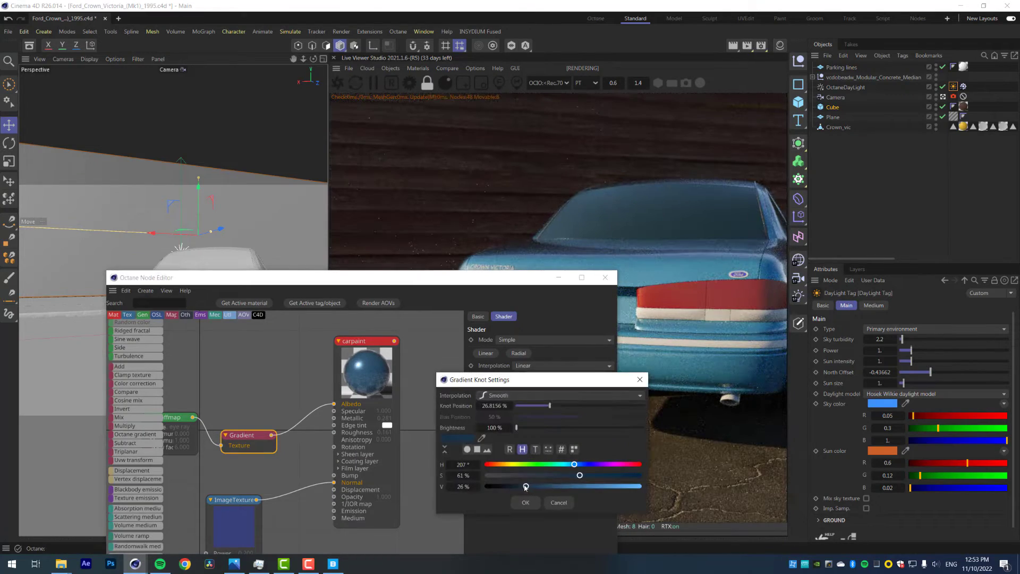
{"action": "left_click", "coordinate": [524, 502]}
{"action": "left_click", "coordinate": [605, 277]}
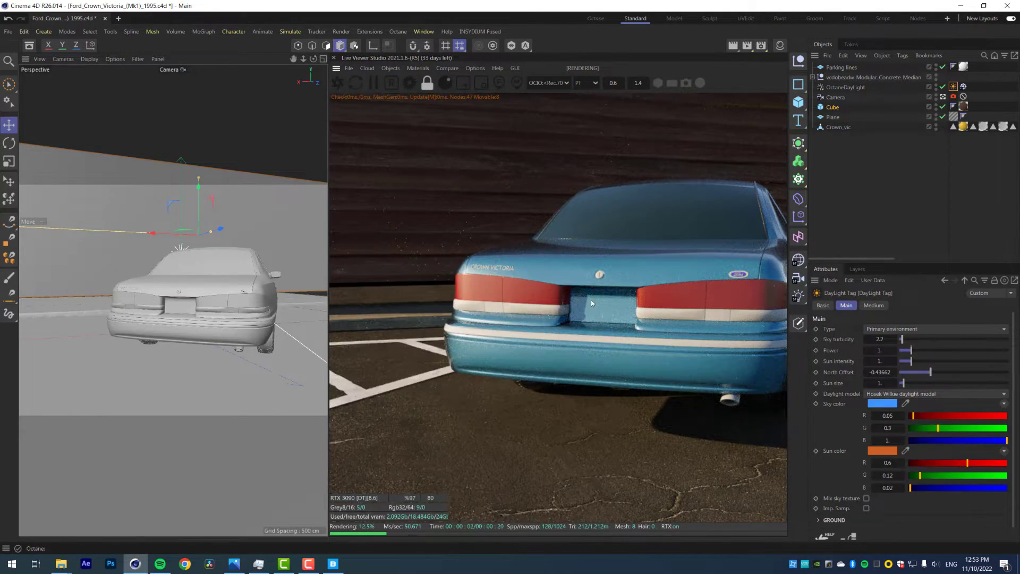
Split the redglass polygon selection of Crown_vic into a separate object
{"action": "scroll", "coordinate": [591, 300], "scroll_direction": "down", "scroll_amount": 4}
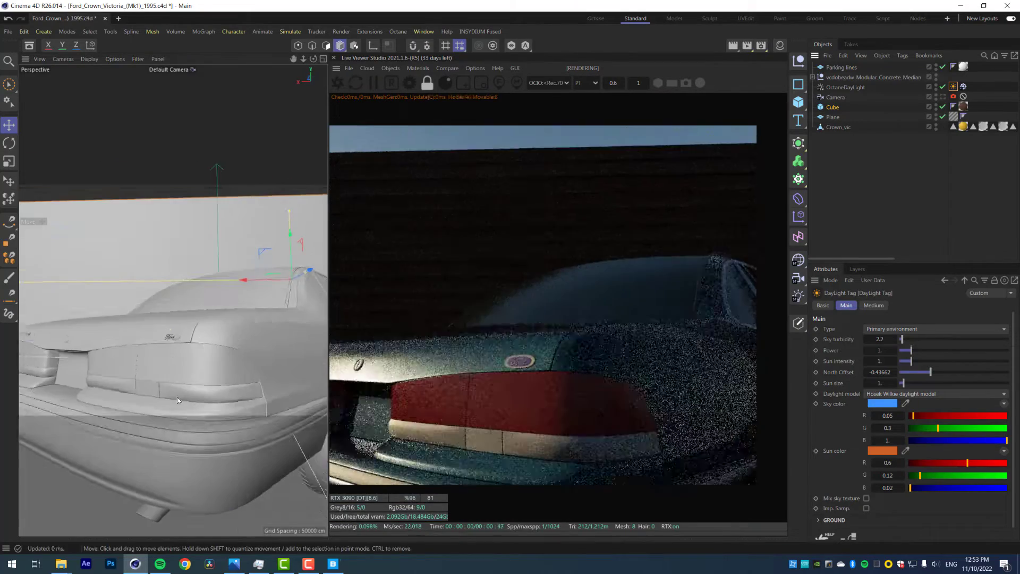
{"action": "middle_click_drag", "start_coordinate": [177, 396], "coordinate": [173, 344], "text": "alt"}
{"action": "left_click_drag", "start_coordinate": [182, 326], "coordinate": [188, 305], "text": "alt"}
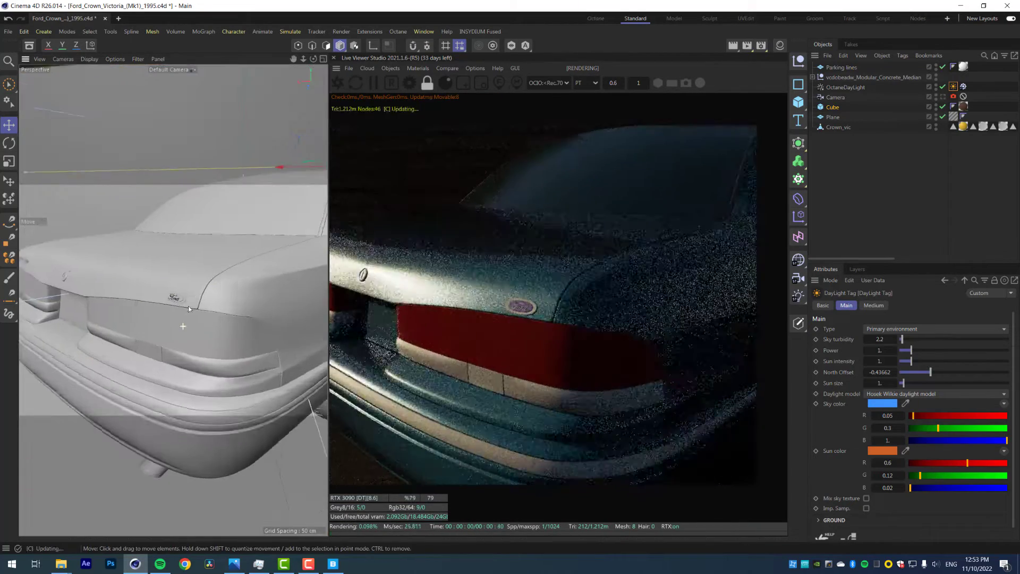
{"action": "scroll", "coordinate": [191, 319], "scroll_direction": "up", "scroll_amount": 3}
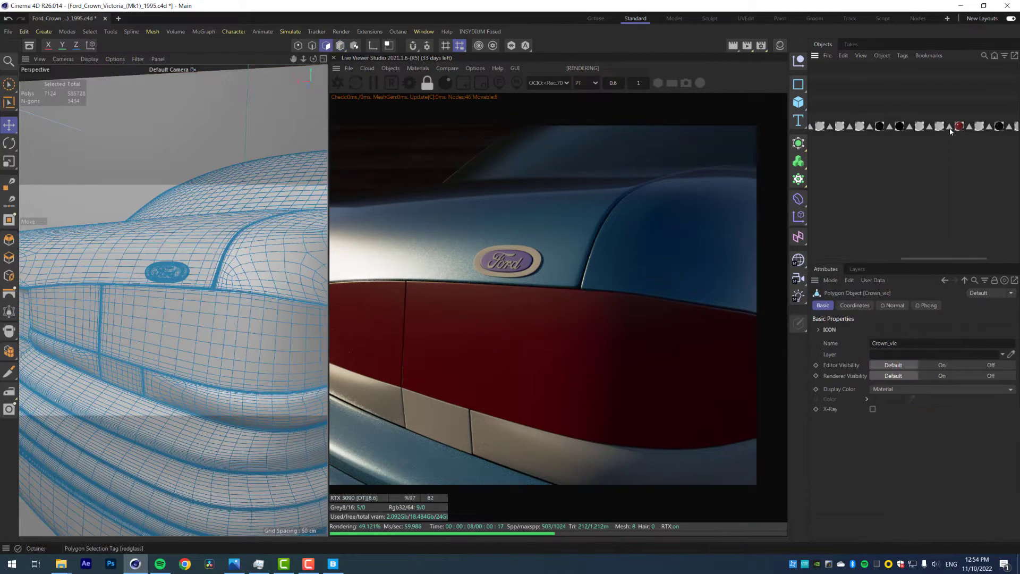
{"action": "double_click", "coordinate": [949, 127]}
{"action": "right_click", "coordinate": [212, 371]}
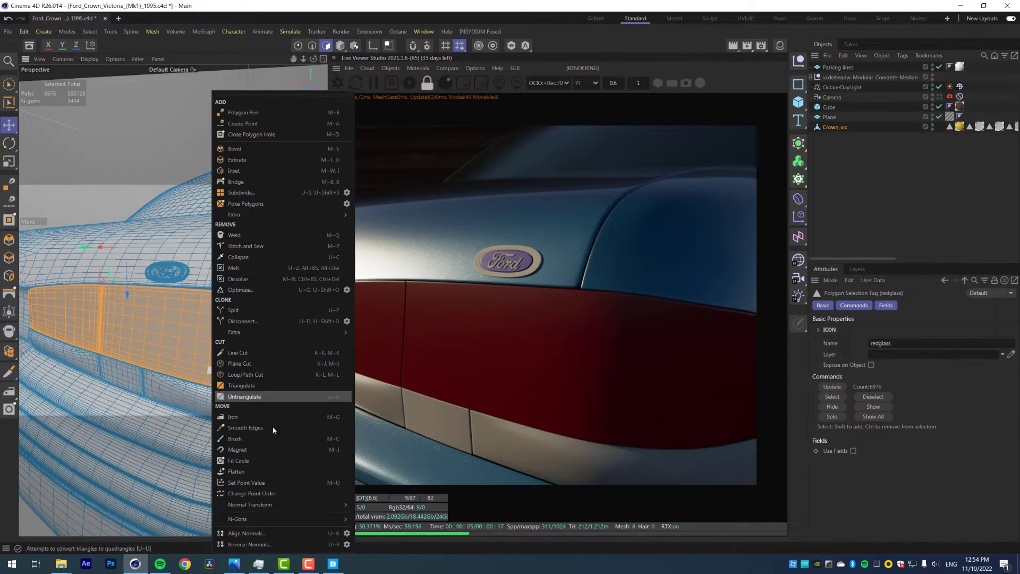
{"action": "left_click", "coordinate": [255, 310]}
Rename the split-off object Tail lights and delete the redglass polygons from Crown_vic
{"action": "double_click", "coordinate": [838, 137]}
{"action": "type", "text": "Tail l"}
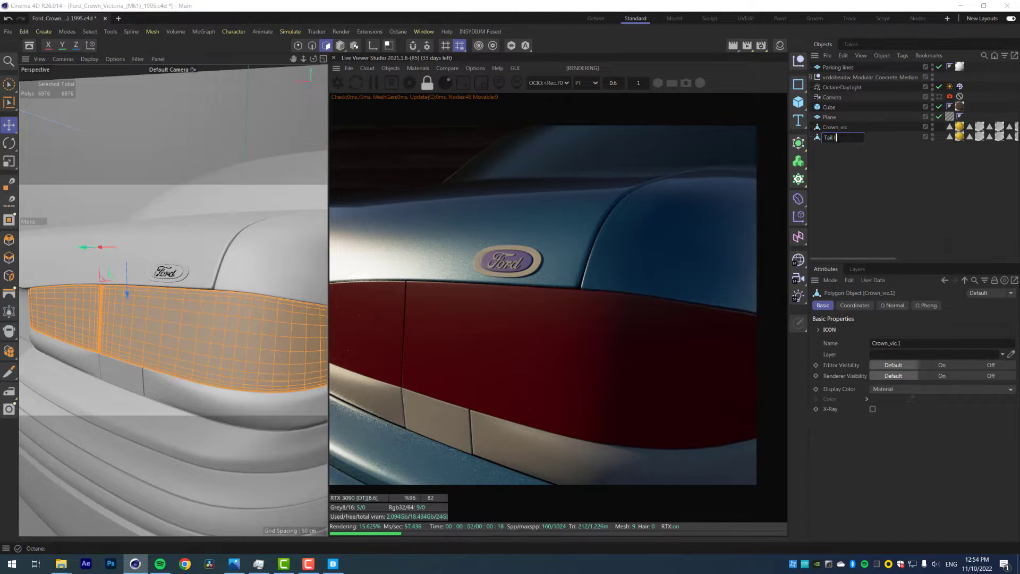
{"action": "type", "text": "ights"}
{"action": "key", "text": "Return"}
{"action": "key", "text": "Delete"}
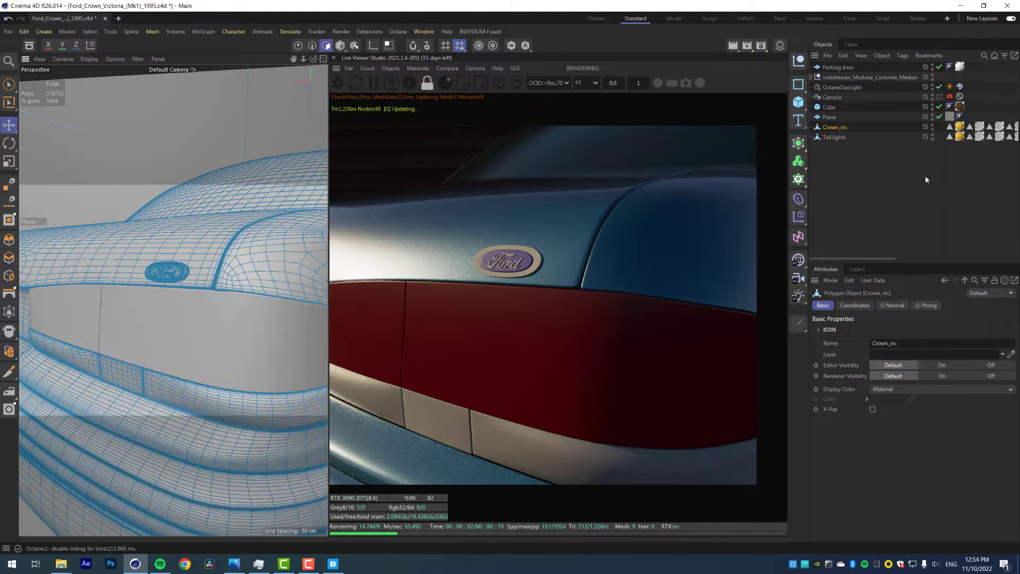
Open the redglass material in the node editor, enable its Transmission channel and set the material type to Specular
{"action": "left_click", "coordinate": [836, 137]}
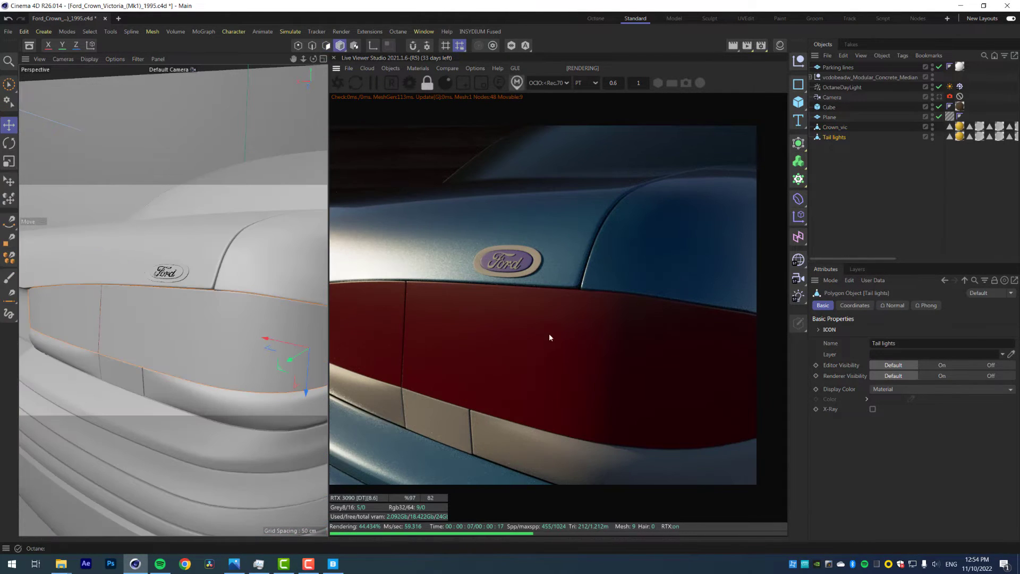
{"action": "left_click", "coordinate": [549, 337]}
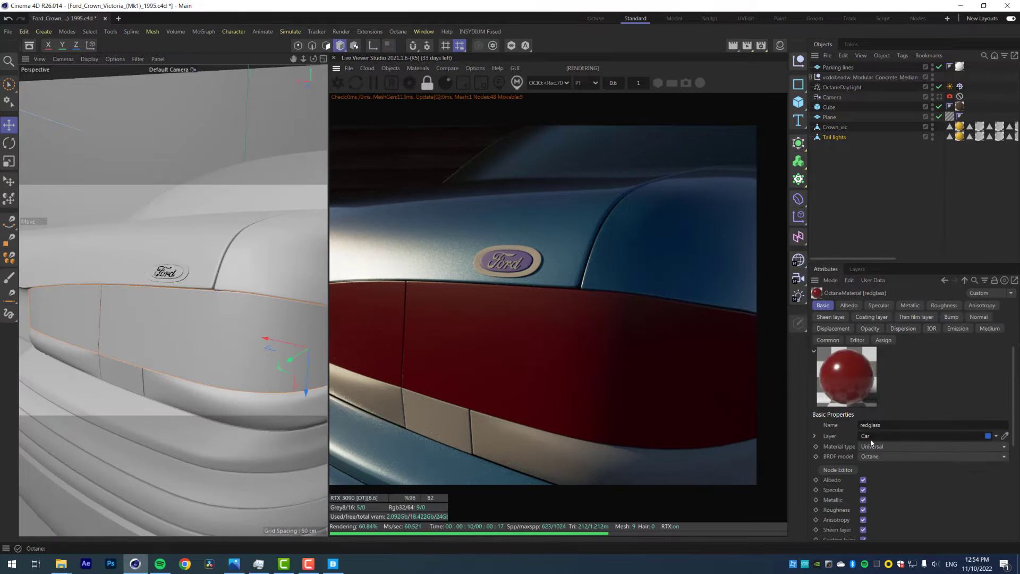
{"action": "left_click", "coordinate": [837, 469]}
{"action": "scroll", "coordinate": [608, 386], "scroll_direction": "down", "scroll_amount": 5}
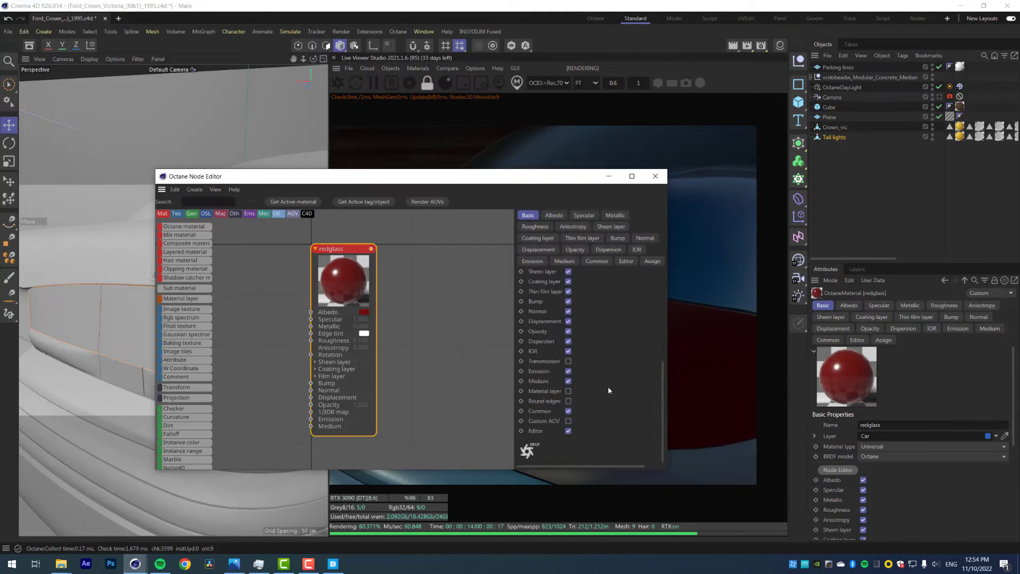
{"action": "left_click", "coordinate": [568, 361]}
{"action": "scroll", "coordinate": [605, 383], "scroll_direction": "up", "scroll_amount": 5}
{"action": "left_click", "coordinate": [604, 380]}
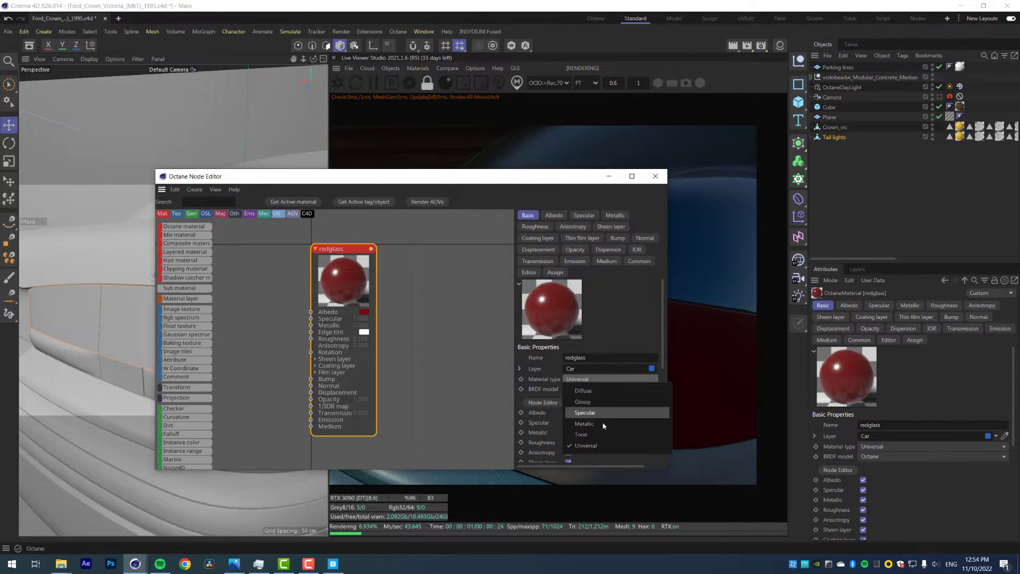
{"action": "left_click", "coordinate": [589, 412]}
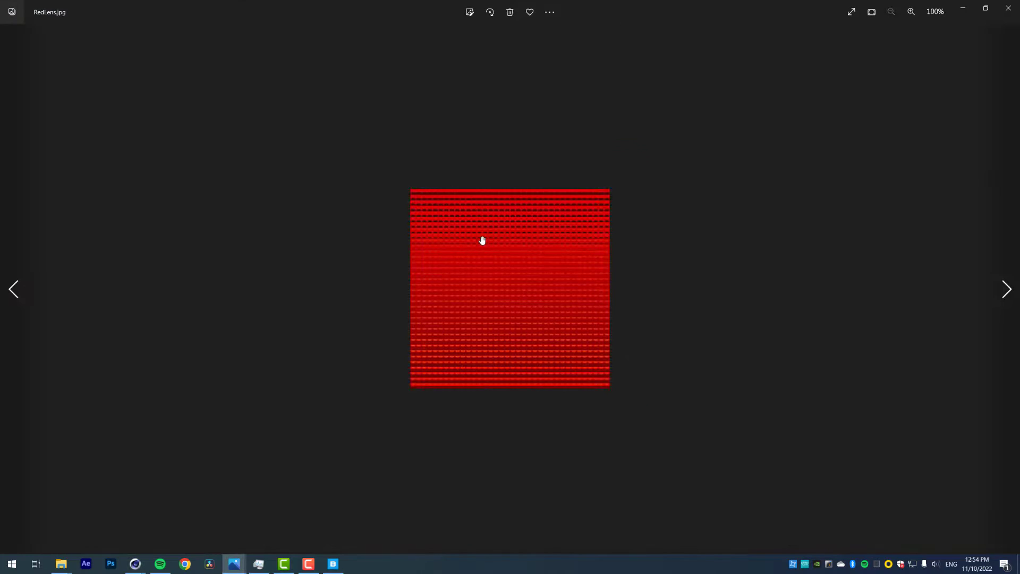
Bring RedLens.jpg into the redglass node graph as an image texture and connect it to Transmission
{"action": "scroll", "coordinate": [481, 239], "scroll_direction": "up", "scroll_amount": 2}
{"action": "scroll", "coordinate": [480, 239], "scroll_direction": "down", "scroll_amount": 1}
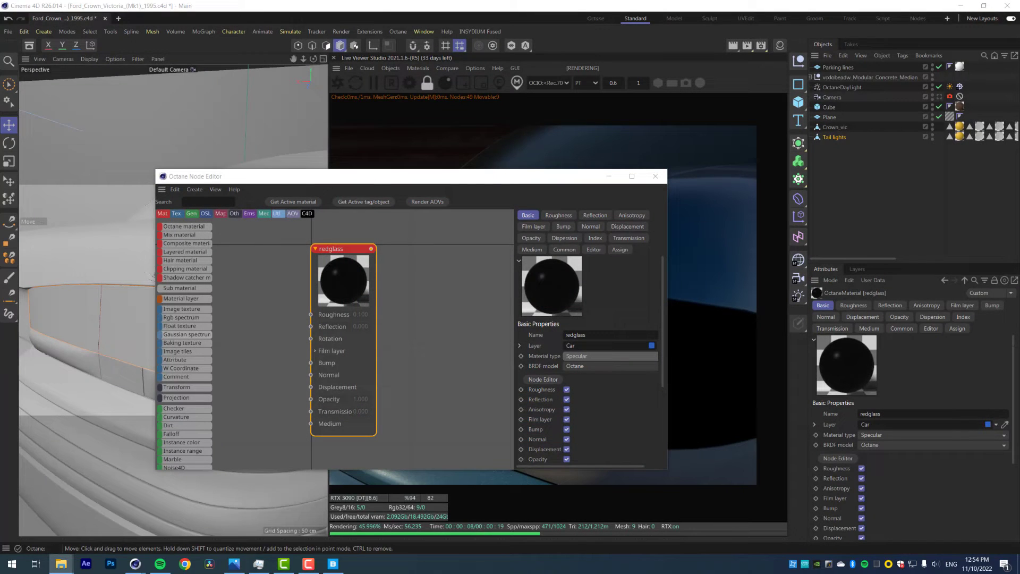
{"action": "left_click_drag", "start_coordinate": [0, 368], "coordinate": [234, 344]}
{"action": "left_click_drag", "start_coordinate": [343, 249], "coordinate": [407, 284]}
{"action": "left_click_drag", "start_coordinate": [257, 351], "coordinate": [266, 330]}
{"action": "left_click_drag", "start_coordinate": [410, 313], "coordinate": [413, 264]}
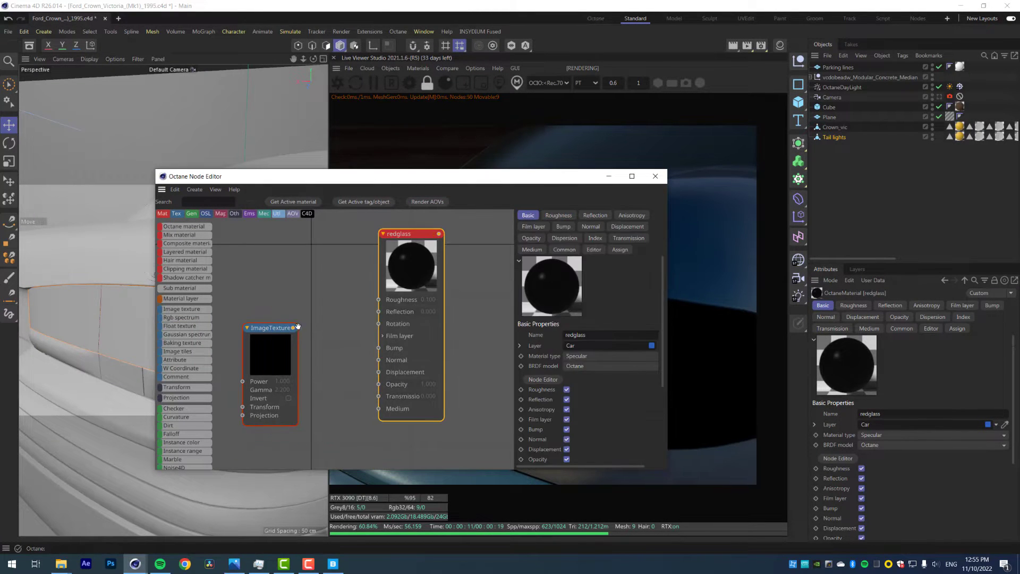
{"action": "left_click_drag", "start_coordinate": [378, 402], "coordinate": [378, 397]}
{"action": "scroll", "coordinate": [336, 329], "scroll_direction": "down", "scroll_amount": 3}
{"action": "middle_click_drag", "start_coordinate": [335, 330], "coordinate": [406, 326]}
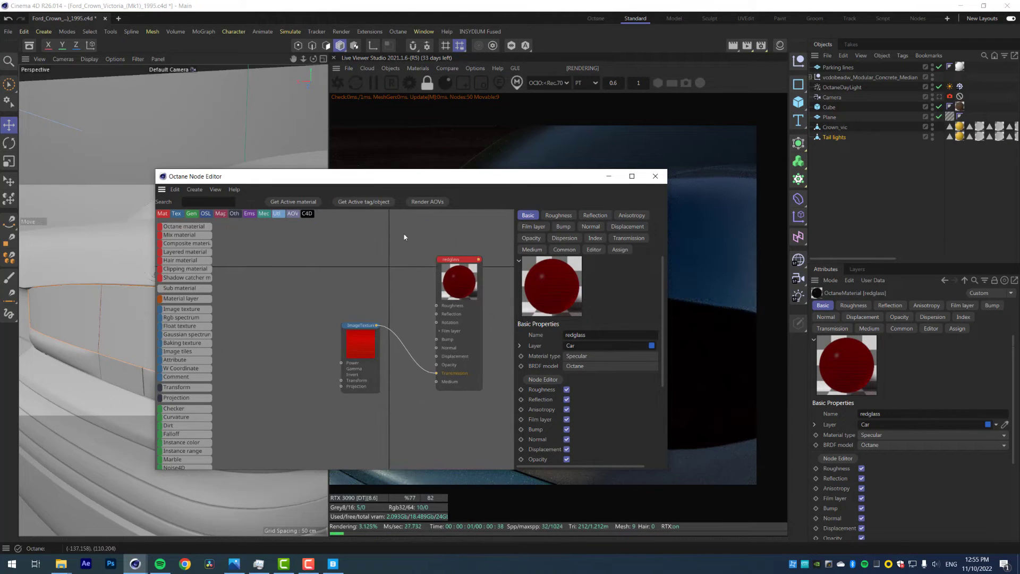
Move the node editor clear of the render and examine the lens texture on the taillight
{"action": "left_click_drag", "start_coordinate": [563, 177], "coordinate": [432, 164]}
{"action": "left_click_drag", "start_coordinate": [535, 261], "coordinate": [430, 264]}
{"action": "middle_click_drag", "start_coordinate": [204, 285], "coordinate": [93, 282]}
{"action": "left_click_drag", "start_coordinate": [300, 165], "coordinate": [285, 70]}
{"action": "scroll", "coordinate": [556, 340], "scroll_direction": "down", "scroll_amount": 3}
{"action": "middle_click_drag", "start_coordinate": [557, 338], "coordinate": [661, 347]}
{"action": "scroll", "coordinate": [661, 347], "scroll_direction": "up", "scroll_amount": 2}
{"action": "left_click_drag", "start_coordinate": [266, 69], "coordinate": [273, 68]}
Add a Texture Projection node to the RedLens image texture and set it to Box
{"action": "left_click_drag", "start_coordinate": [128, 222], "coordinate": [131, 230]}
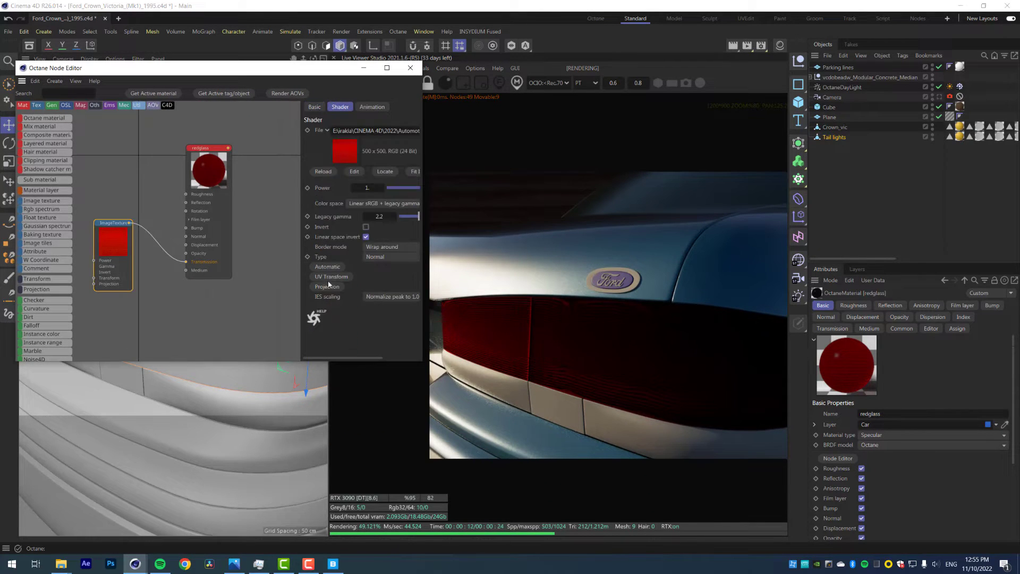
{"action": "left_click", "coordinate": [328, 290]}
{"action": "middle_click_drag", "start_coordinate": [118, 242], "coordinate": [168, 262]}
{"action": "left_click", "coordinate": [102, 294]}
{"action": "left_click", "coordinate": [388, 131]}
{"action": "left_click", "coordinate": [390, 142]}
Duplicate the RedLens image texture, connect the copy to redglass's Bump and set its type to Float
{"action": "left_click_drag", "start_coordinate": [118, 262], "coordinate": [132, 214]}
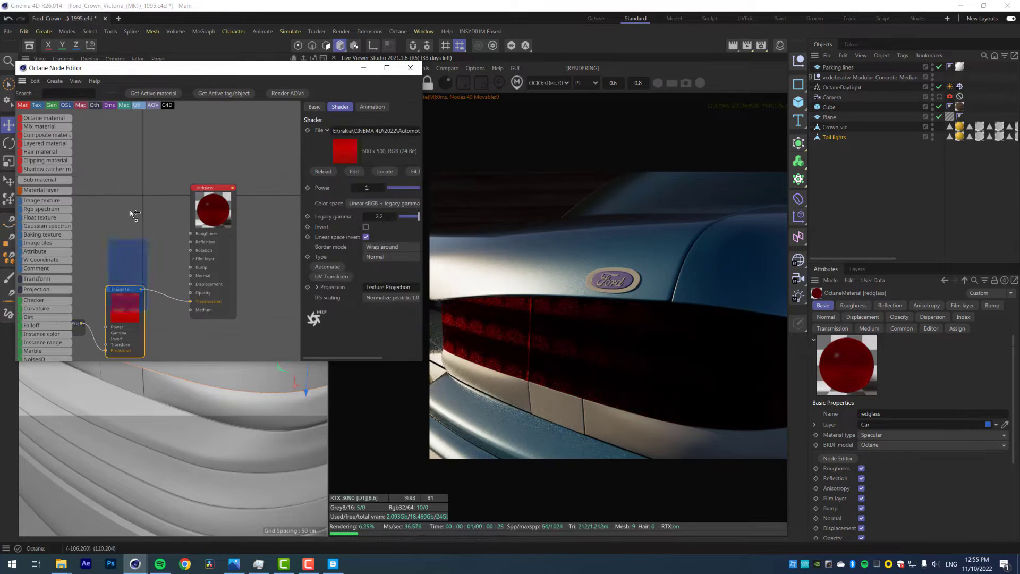
{"action": "middle_click_drag", "start_coordinate": [82, 320], "coordinate": [105, 328]}
{"action": "left_click_drag", "start_coordinate": [168, 220], "coordinate": [136, 193]}
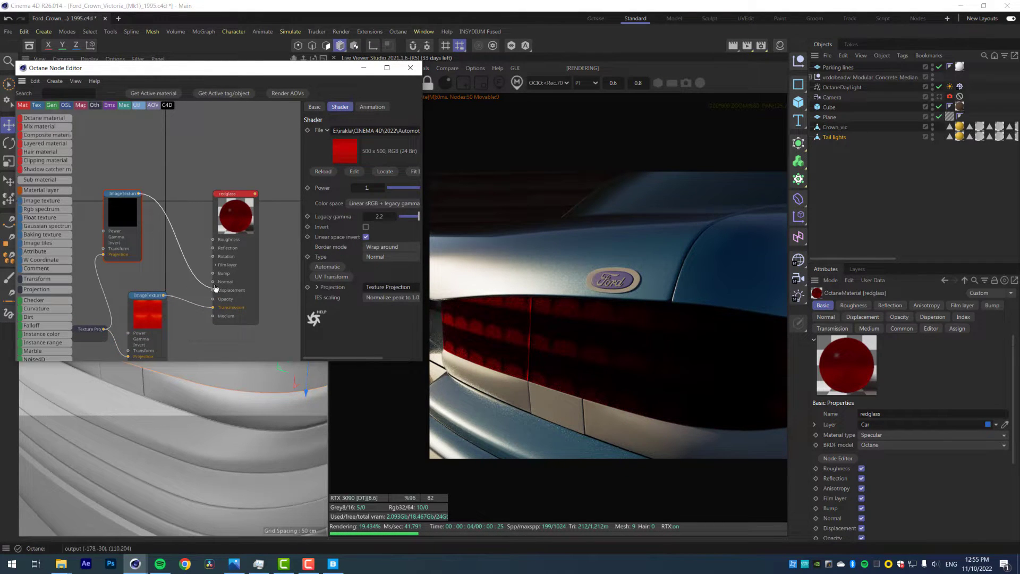
{"action": "left_click_drag", "start_coordinate": [213, 275], "coordinate": [213, 274]}
{"action": "left_click", "coordinate": [241, 247]}
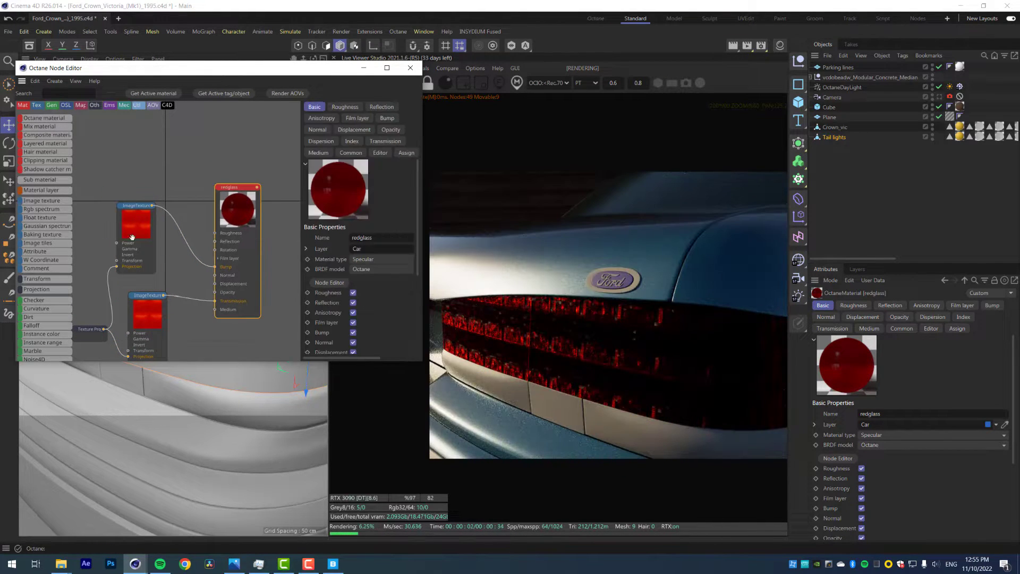
{"action": "left_click_drag", "start_coordinate": [132, 237], "coordinate": [133, 195]}
{"action": "left_click", "coordinate": [391, 257]}
{"action": "left_click", "coordinate": [394, 281]}
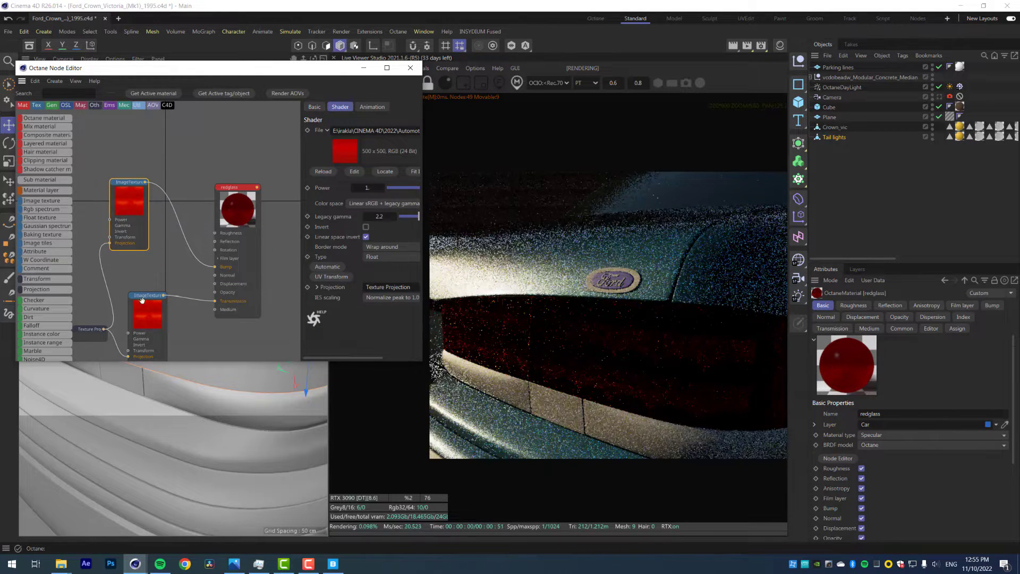
Save the scene and solo the Transmission image texture in the render
{"action": "right_click", "coordinate": [145, 314]}
{"action": "left_click", "coordinate": [175, 338]}
{"action": "key", "text": "ctrl+s"}
{"action": "left_click_drag", "start_coordinate": [147, 306], "coordinate": [144, 300]}
{"action": "right_click", "coordinate": [143, 301]}
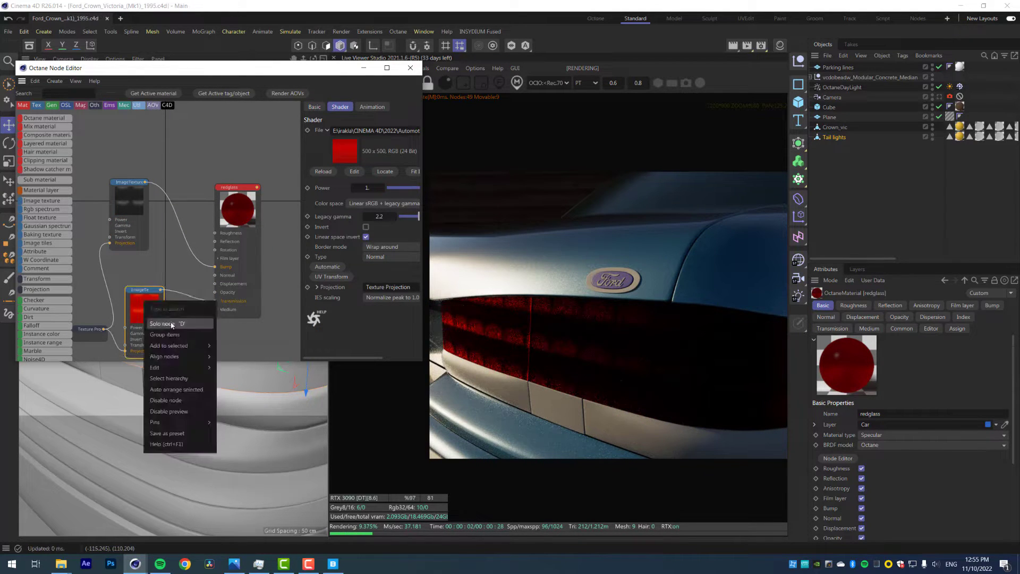
{"action": "left_click", "coordinate": [171, 324]}
Lock the aspect ratio of the box projection's transform and reduce its scale to about 0.26
{"action": "middle_click_drag", "start_coordinate": [79, 307], "coordinate": [105, 293]}
{"action": "left_click_drag", "start_coordinate": [115, 319], "coordinate": [103, 286]}
{"action": "left_click_drag", "start_coordinate": [422, 253], "coordinate": [527, 257]}
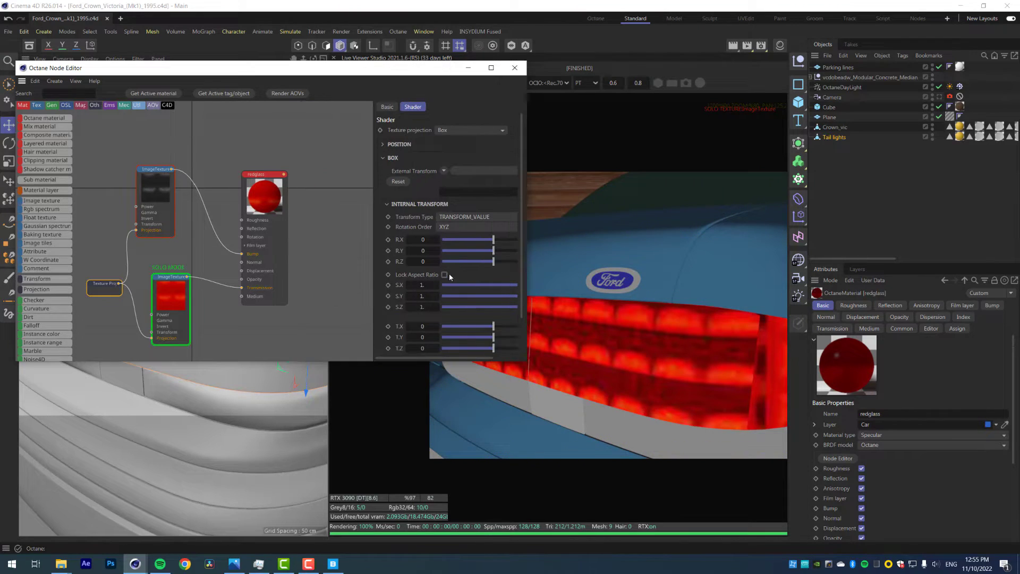
{"action": "left_click", "coordinate": [444, 274]}
{"action": "left_click_drag", "start_coordinate": [463, 358], "coordinate": [481, 358]}
{"action": "left_click_drag", "start_coordinate": [499, 285], "coordinate": [488, 285]}
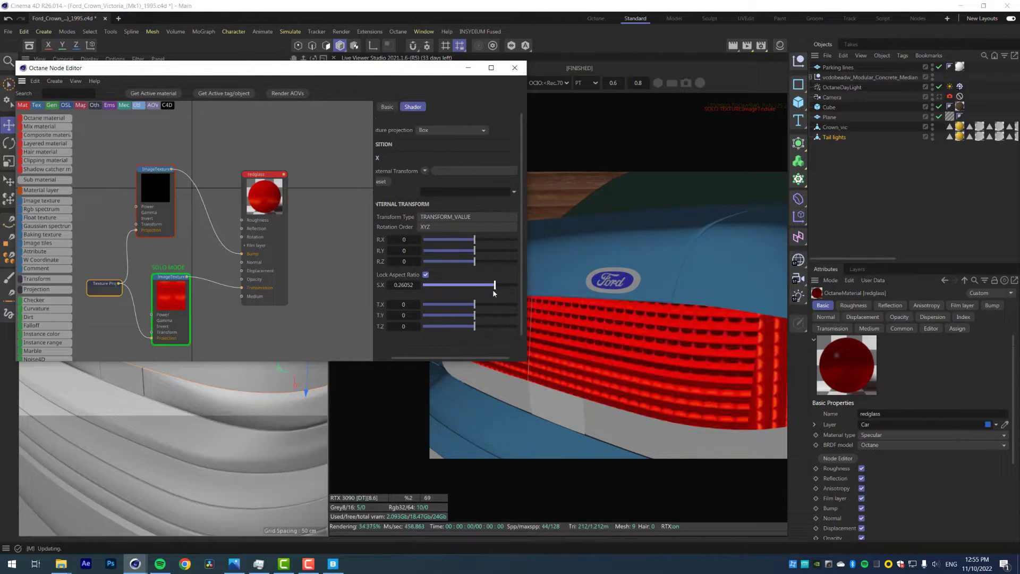
Save the scene with solo mode turned off and look through the scene camera
{"action": "left_click_drag", "start_coordinate": [346, 68], "coordinate": [338, 120]}
{"action": "right_click", "coordinate": [187, 374]}
{"action": "left_click", "coordinate": [205, 396]}
{"action": "left_click", "coordinate": [226, 349]}
{"action": "key", "text": "ctrl+s"}
{"action": "left_click", "coordinate": [939, 97]}
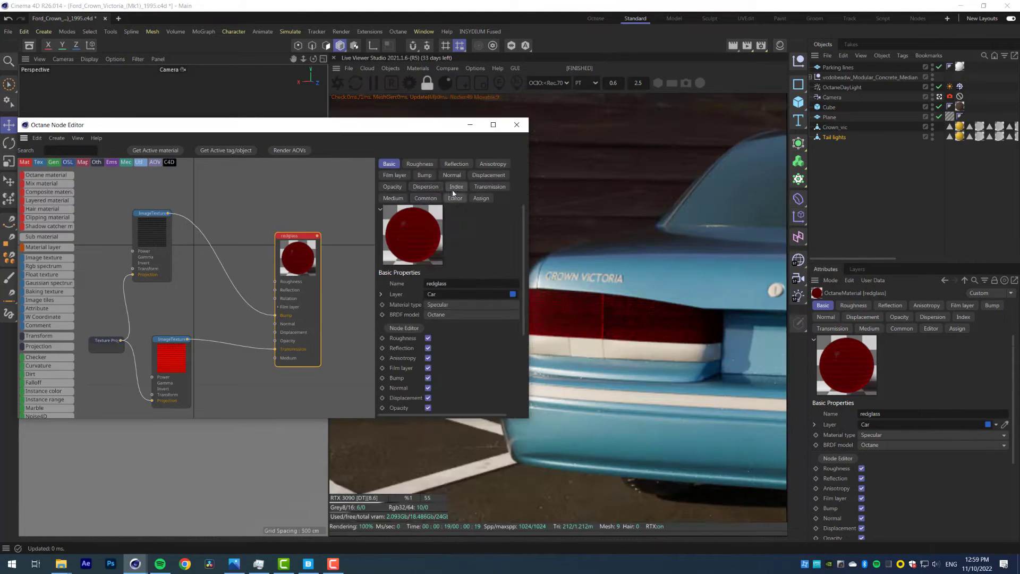
Enable Fake shadows on the redglass material and compare the result in a render region over the taillight
{"action": "left_click", "coordinate": [426, 198]}
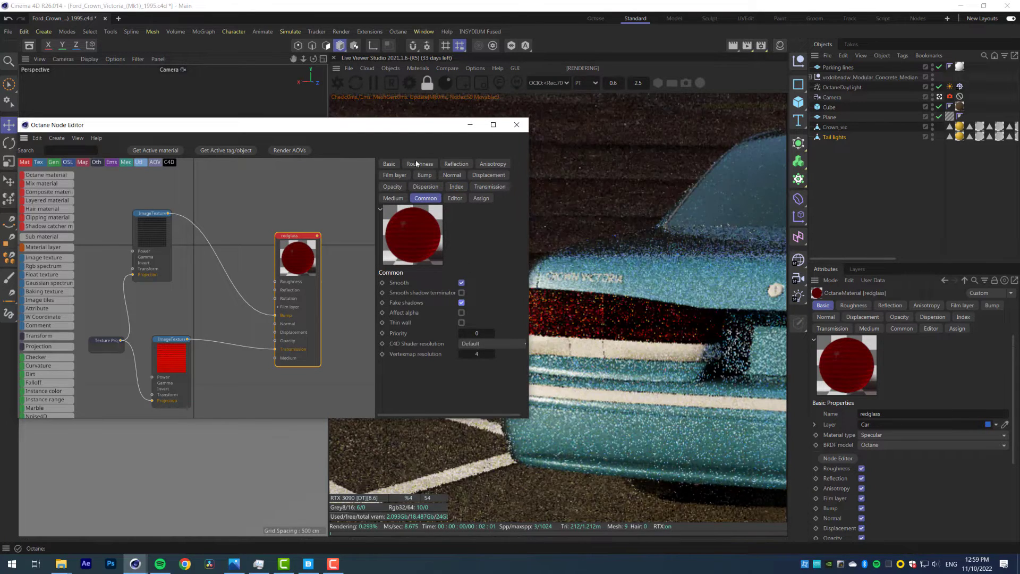
{"action": "left_click_drag", "start_coordinate": [415, 126], "coordinate": [401, 168]}
{"action": "left_click", "coordinate": [464, 83]}
{"action": "left_click_drag", "start_coordinate": [550, 279], "coordinate": [622, 355]}
{"action": "scroll", "coordinate": [622, 345], "scroll_direction": "up", "scroll_amount": 1}
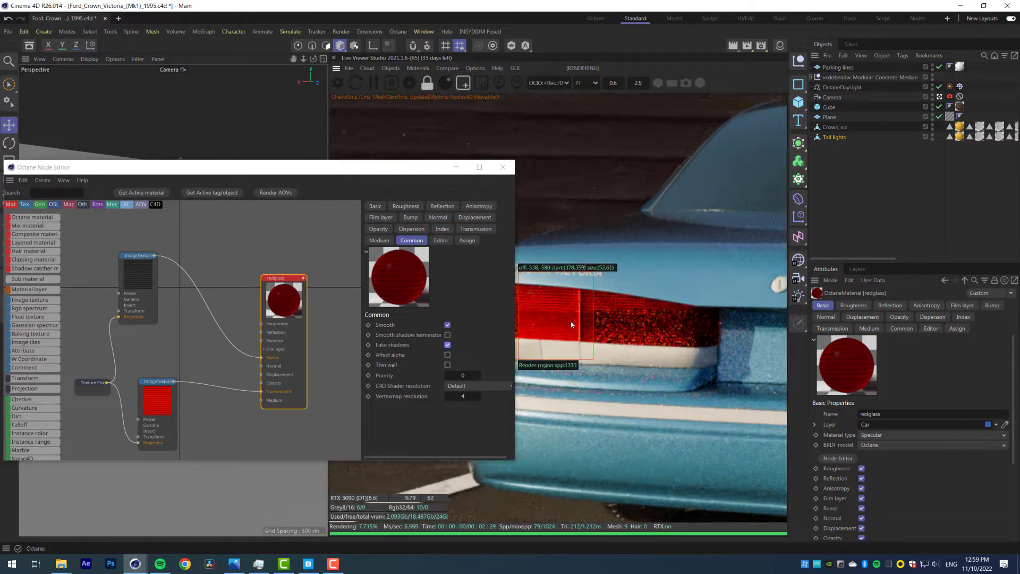
{"action": "middle_click_drag", "start_coordinate": [571, 324], "coordinate": [639, 325]}
{"action": "left_click_drag", "start_coordinate": [605, 288], "coordinate": [738, 365]}
{"action": "middle_click_drag", "start_coordinate": [707, 301], "coordinate": [620, 296]}
Tidy the redglass node layout and redraw the render region over the taillight
{"action": "left_click_drag", "start_coordinate": [144, 268], "coordinate": [157, 295]}
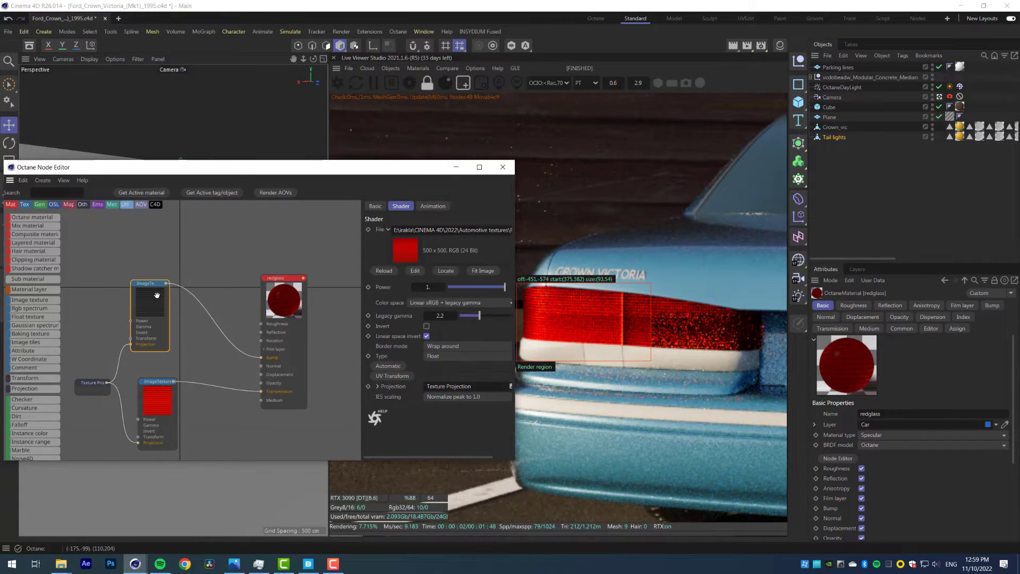
{"action": "left_click_drag", "start_coordinate": [303, 282], "coordinate": [312, 247]}
{"action": "left_click_drag", "start_coordinate": [162, 394], "coordinate": [173, 412]}
{"action": "left_click_drag", "start_coordinate": [158, 285], "coordinate": [160, 306]}
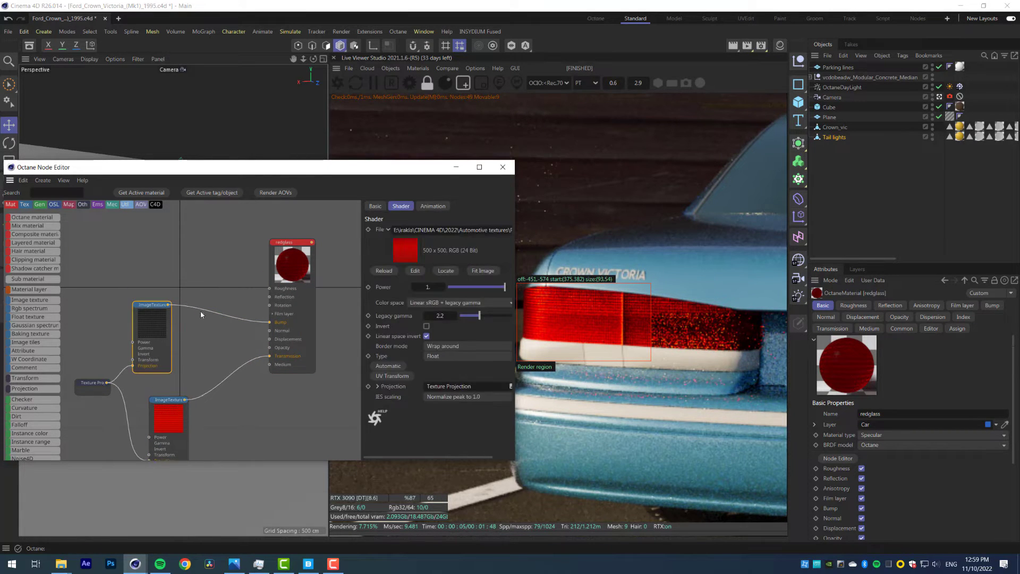
{"action": "left_click_drag", "start_coordinate": [271, 300], "coordinate": [283, 253]}
{"action": "scroll", "coordinate": [626, 328], "scroll_direction": "down", "scroll_amount": 2}
{"action": "mouse_move", "coordinate": [564, 291]}
{"action": "left_mouse_down"}
{"action": "mouse_move", "coordinate": [658, 342]}
{"action": "mouse_move", "coordinate": [723, 358]}
{"action": "left_mouse_up"}
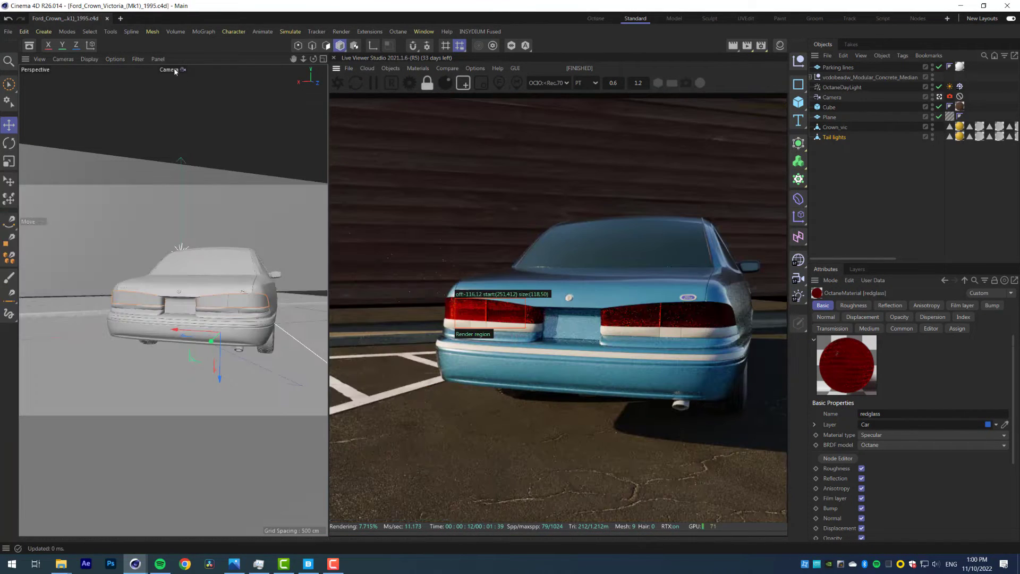
Duplicate the Tail lights object as Tail lights Thin and nudge the copy slightly away from the car body
{"action": "left_click", "coordinate": [194, 77]}
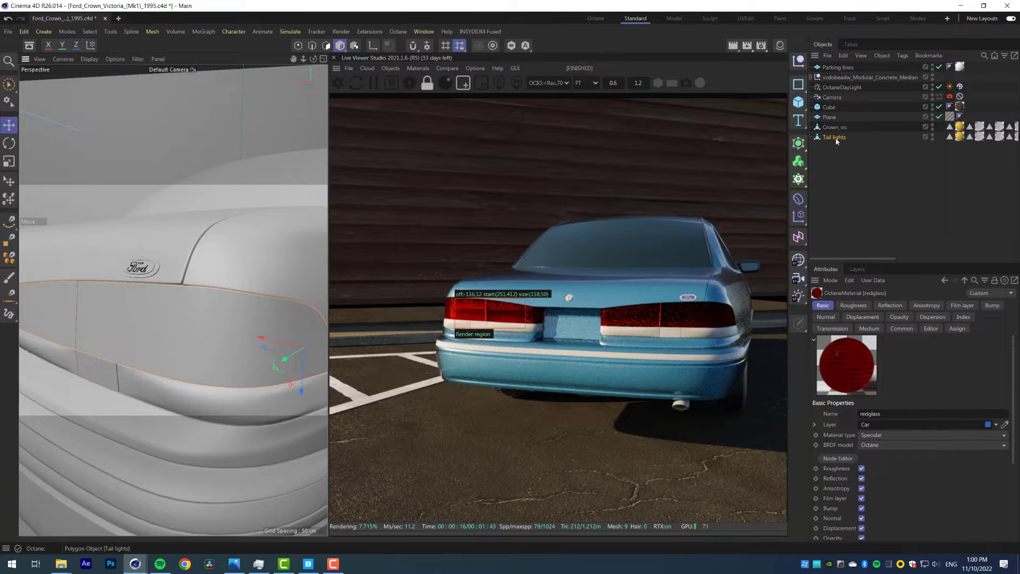
{"action": "left_click_drag", "start_coordinate": [839, 134], "coordinate": [840, 136], "text": "ctrl"}
{"action": "double_click", "coordinate": [848, 138]}
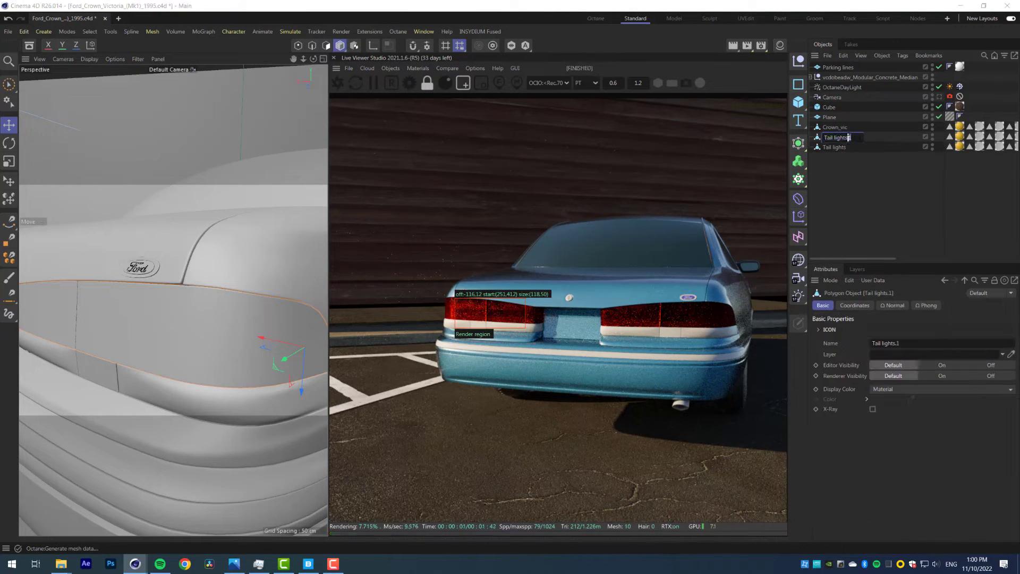
{"action": "type", "text": "Thin"}
{"action": "key", "text": "Return"}
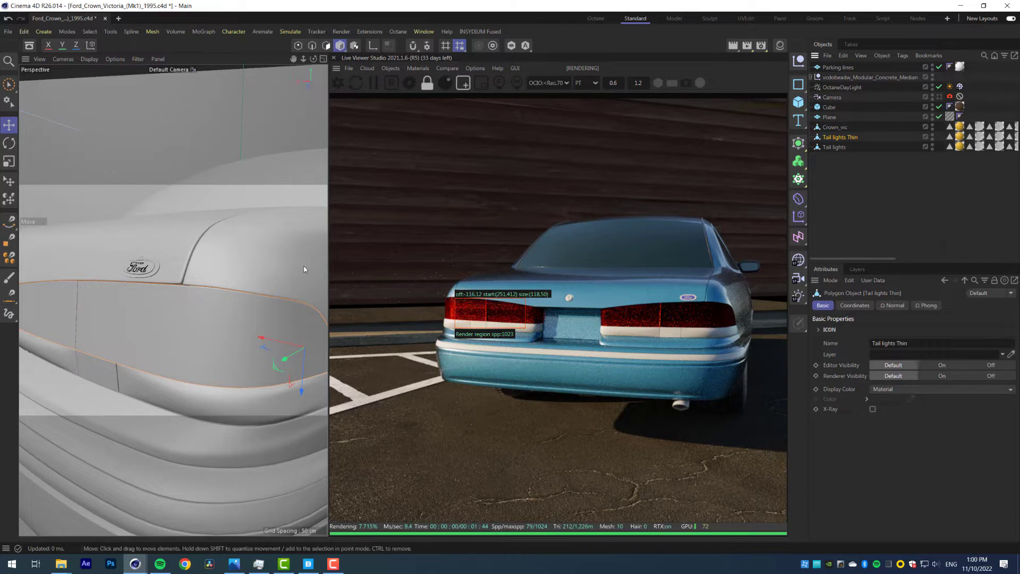
{"action": "left_click_drag", "start_coordinate": [294, 358], "coordinate": [292, 358]}
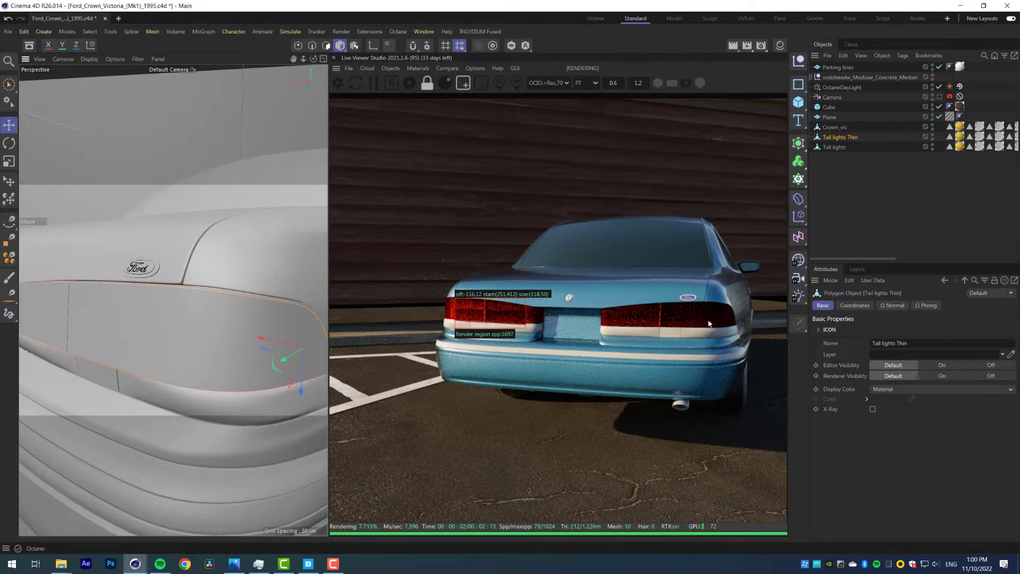
Duplicate the redglass material and name the copy redglass Clear
{"action": "left_click", "coordinate": [780, 46]}
{"action": "left_click", "coordinate": [744, 378]}
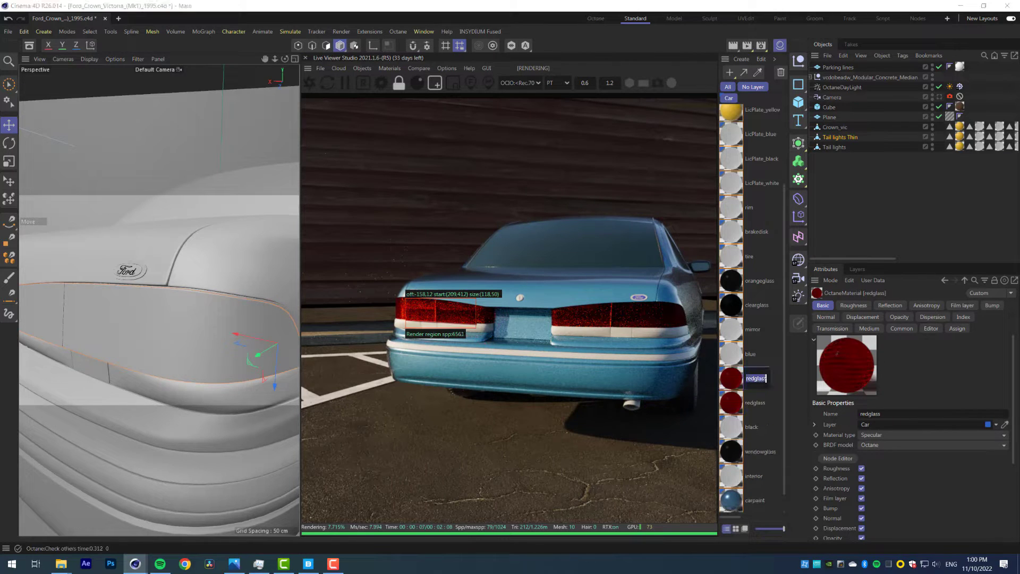
{"action": "key", "text": "End"}
{"action": "type", "text": "Clear"}
{"action": "key", "text": "Return"}
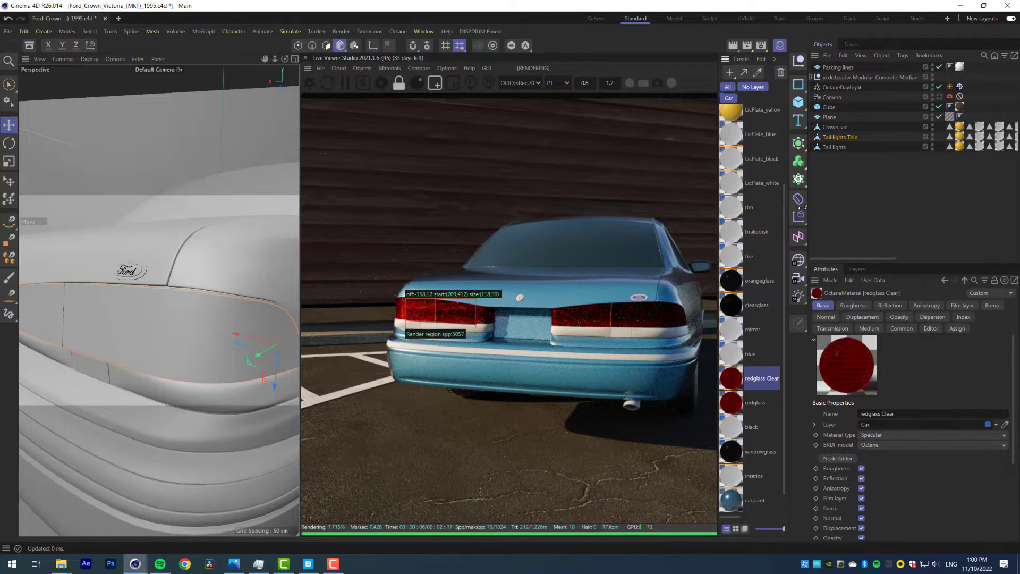
Widen the object list and remove the unneeded material and selection tags from both tail light objects
{"action": "left_click_drag", "start_coordinate": [805, 208], "coordinate": [597, 182]}
{"action": "left_click", "coordinate": [752, 149]}
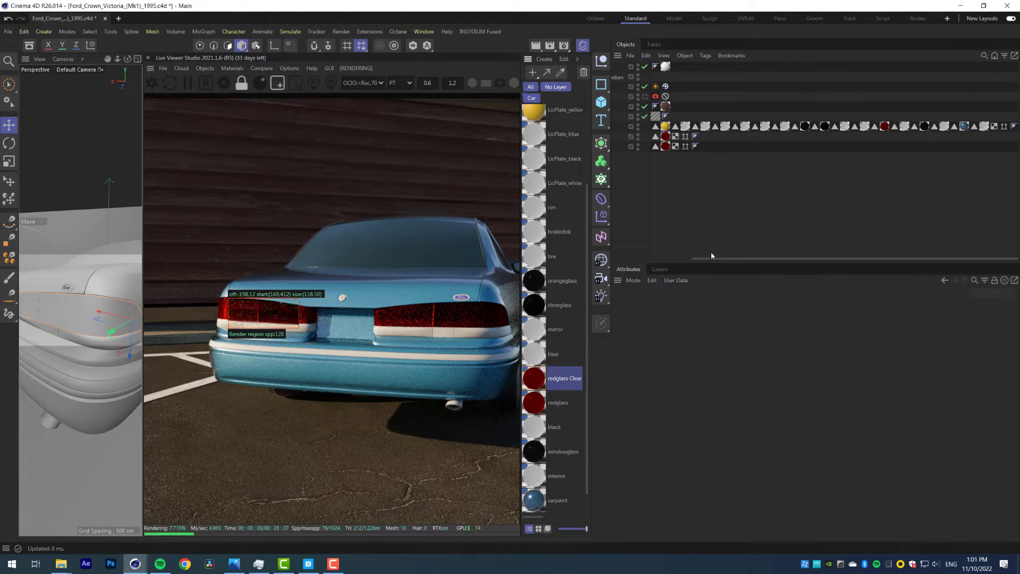
Open redglass Clear from the Tail lights Thin object in the node editor and disconnect its image textures from Roughness, Bump and Transmission
{"action": "left_click_drag", "start_coordinate": [711, 259], "coordinate": [637, 259]}
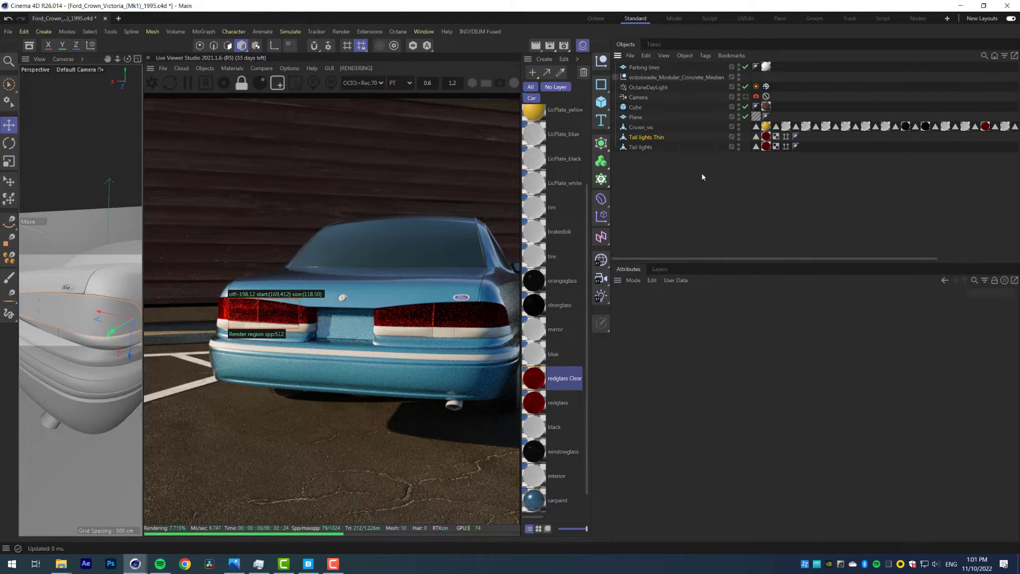
{"action": "double_click", "coordinate": [766, 137]}
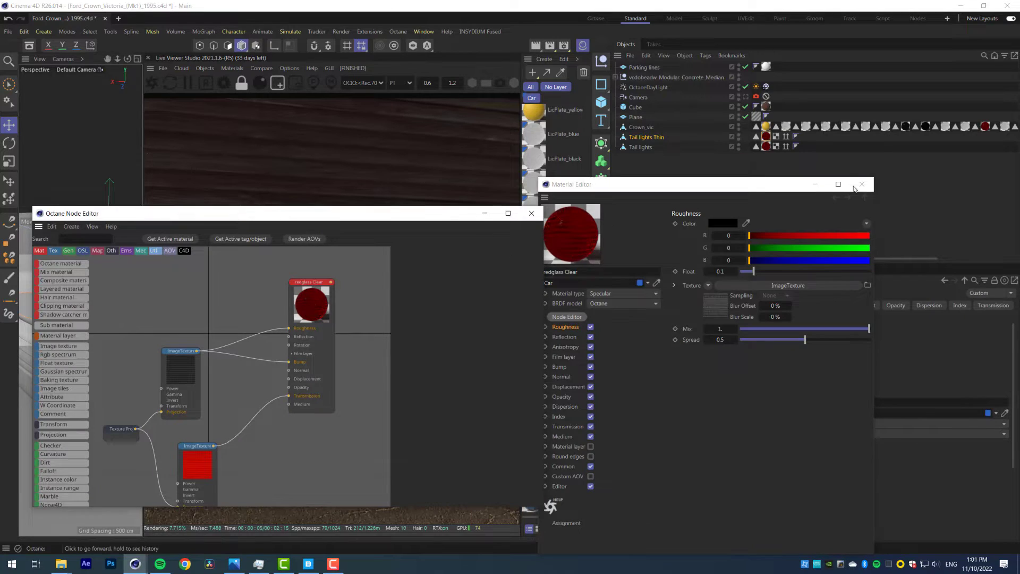
{"action": "left_click", "coordinate": [862, 184]}
{"action": "double_click", "coordinate": [256, 336]}
{"action": "double_click", "coordinate": [253, 422]}
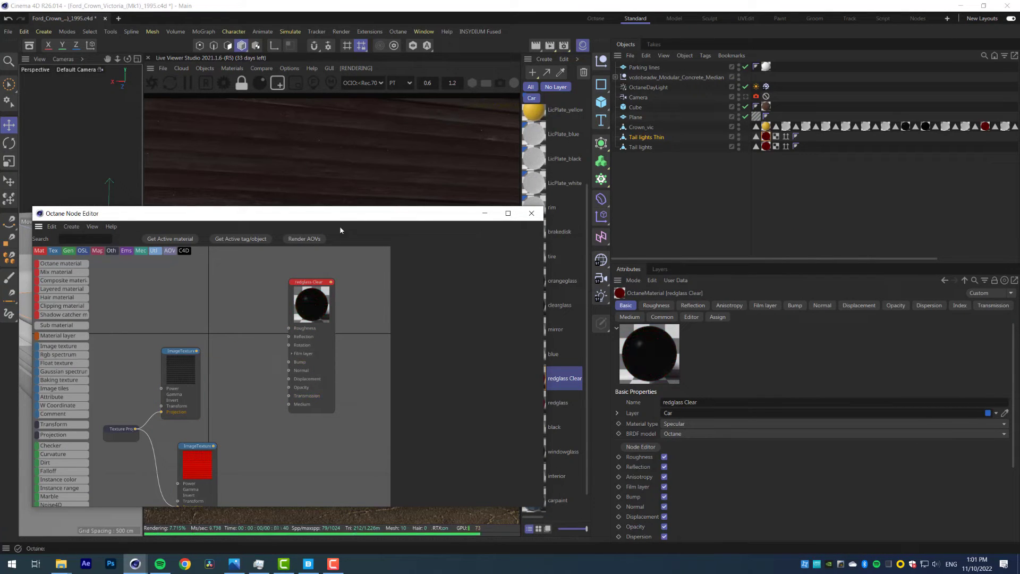
{"action": "left_click_drag", "start_coordinate": [347, 217], "coordinate": [784, 148]}
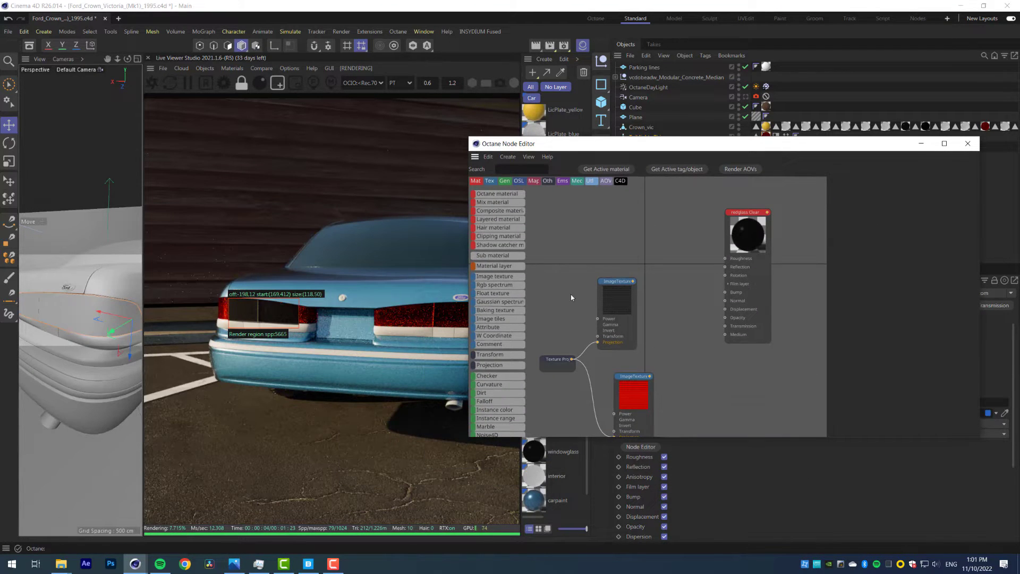
Connect an RGB spectrum node to the Transmission input of redglass Clear and color it dark red
{"action": "left_click_drag", "start_coordinate": [691, 366], "coordinate": [690, 342]}
{"action": "scroll", "coordinate": [711, 326], "scroll_direction": "up", "scroll_amount": 2}
{"action": "scroll", "coordinate": [675, 322], "scroll_direction": "up", "scroll_amount": 1}
{"action": "middle_click_drag", "start_coordinate": [676, 322], "coordinate": [639, 327]}
{"action": "left_click_drag", "start_coordinate": [631, 362], "coordinate": [710, 330]}
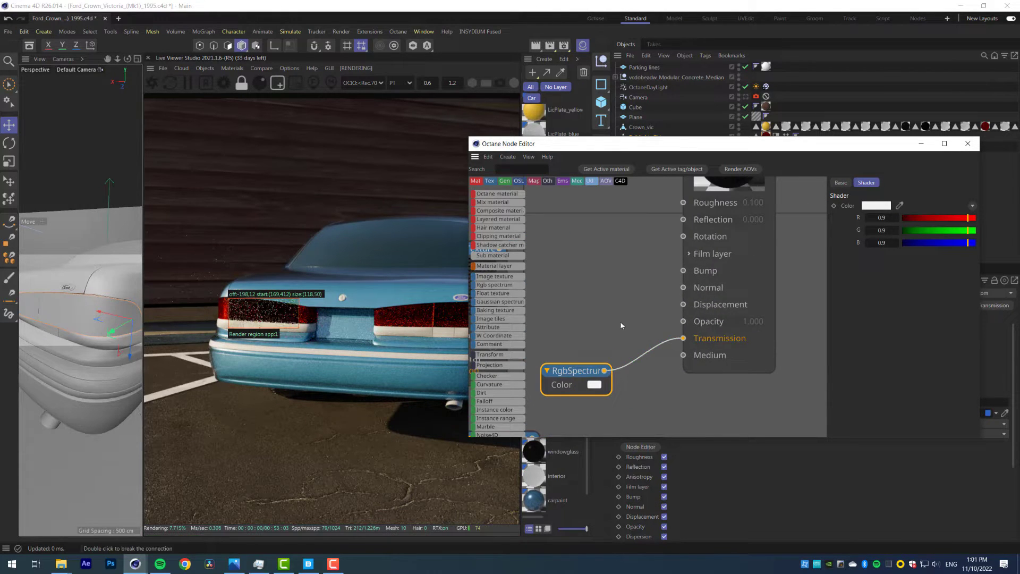
{"action": "scroll", "coordinate": [611, 361], "scroll_direction": "down", "scroll_amount": 2}
{"action": "left_click", "coordinate": [599, 371]}
{"action": "left_click", "coordinate": [650, 387]}
{"action": "left_click_drag", "start_coordinate": [656, 397], "coordinate": [631, 397]}
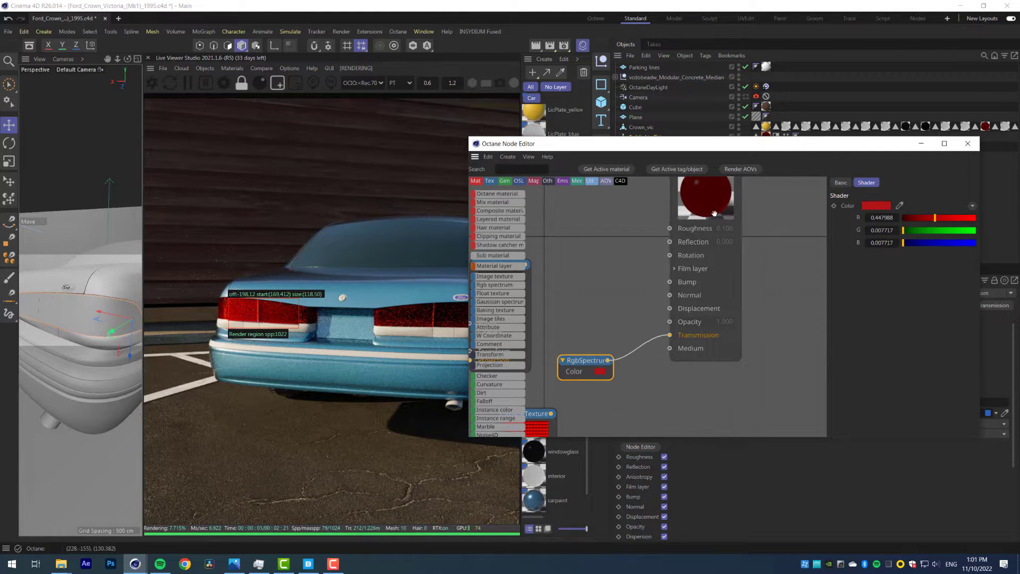
Set the redglass Clear roughness to 0 and turn on its Thin wall option
{"action": "left_click", "coordinate": [694, 228]}
{"action": "left_click_drag", "start_coordinate": [906, 352], "coordinate": [564, 306]}
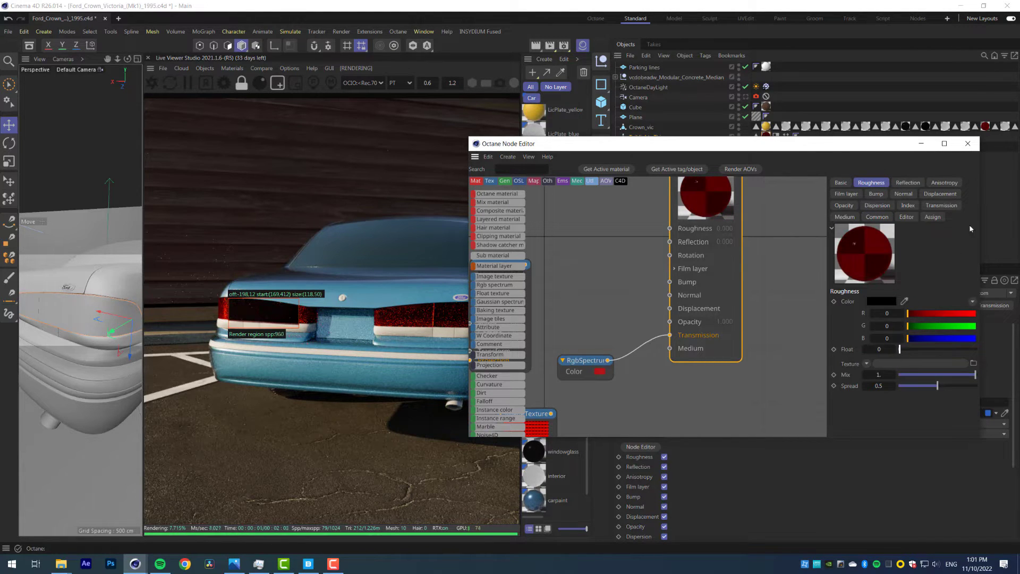
{"action": "left_click", "coordinate": [907, 205]}
{"action": "left_click", "coordinate": [885, 218]}
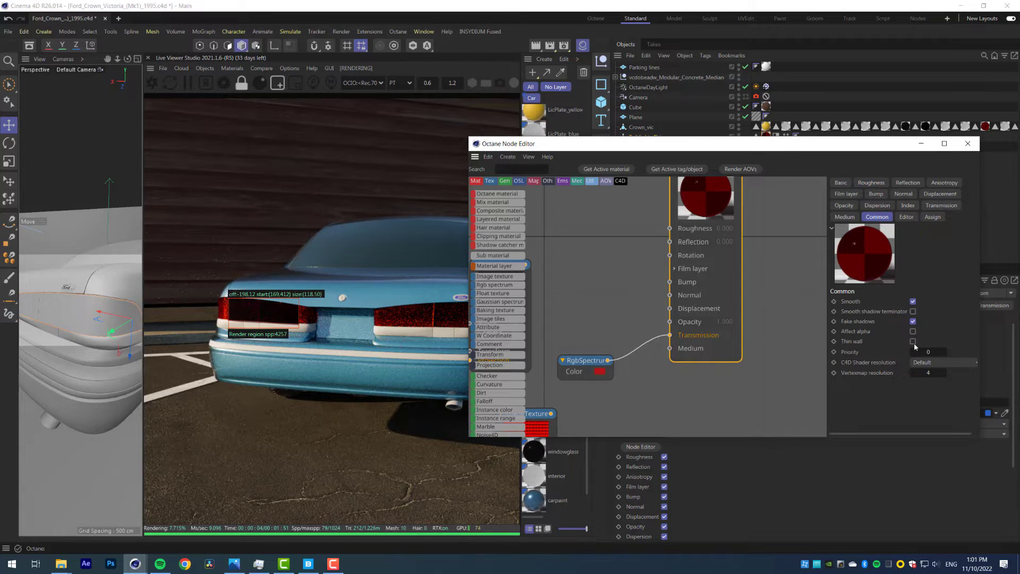
{"action": "left_click", "coordinate": [912, 342]}
Try an index of about 2.9 on redglass Clear and return it to 1.5
{"action": "left_click", "coordinate": [908, 205]}
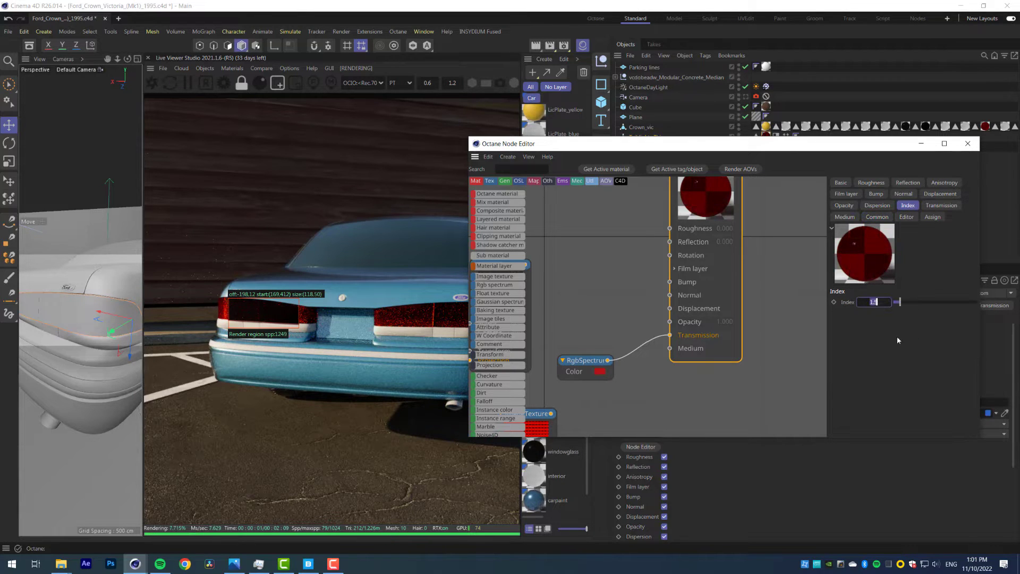
{"action": "left_click", "coordinate": [915, 305]}
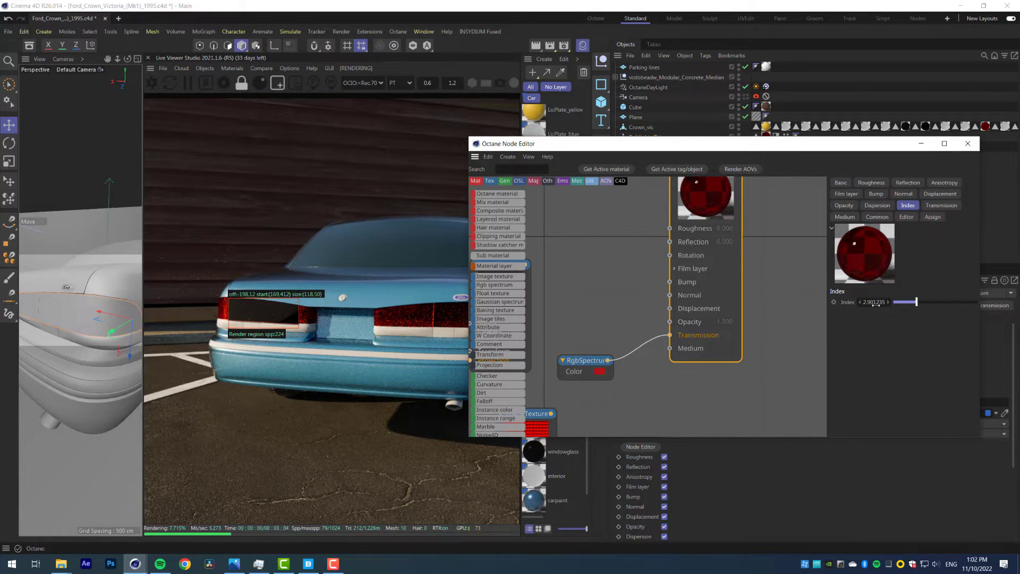
{"action": "type", "text": "1.5"}
{"action": "key", "text": "Return"}
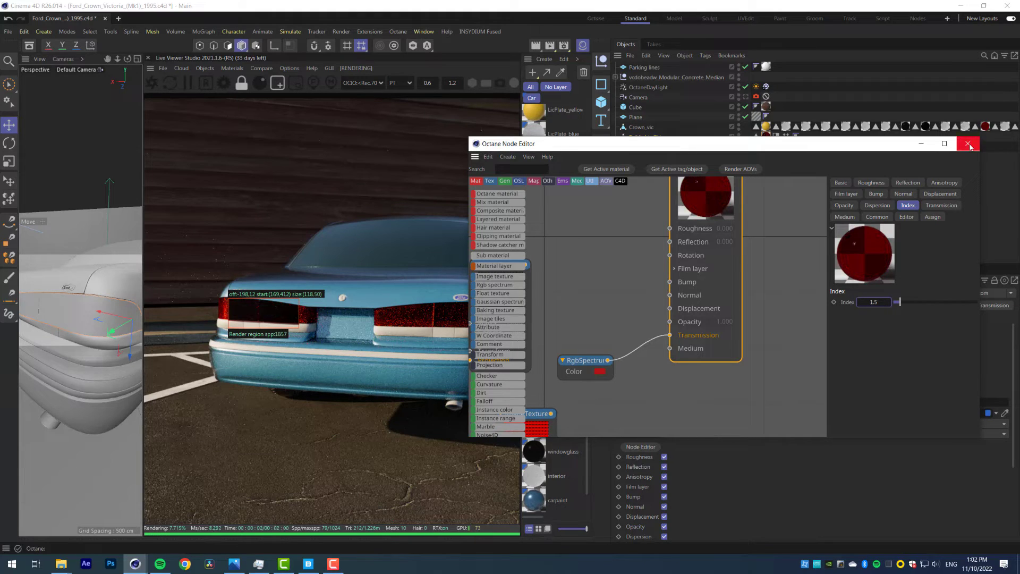
Close the node editor, redraw the render region across both taillights and hide the material list
{"action": "left_click", "coordinate": [968, 144]}
{"action": "left_click_drag", "start_coordinate": [213, 290], "coordinate": [503, 338]}
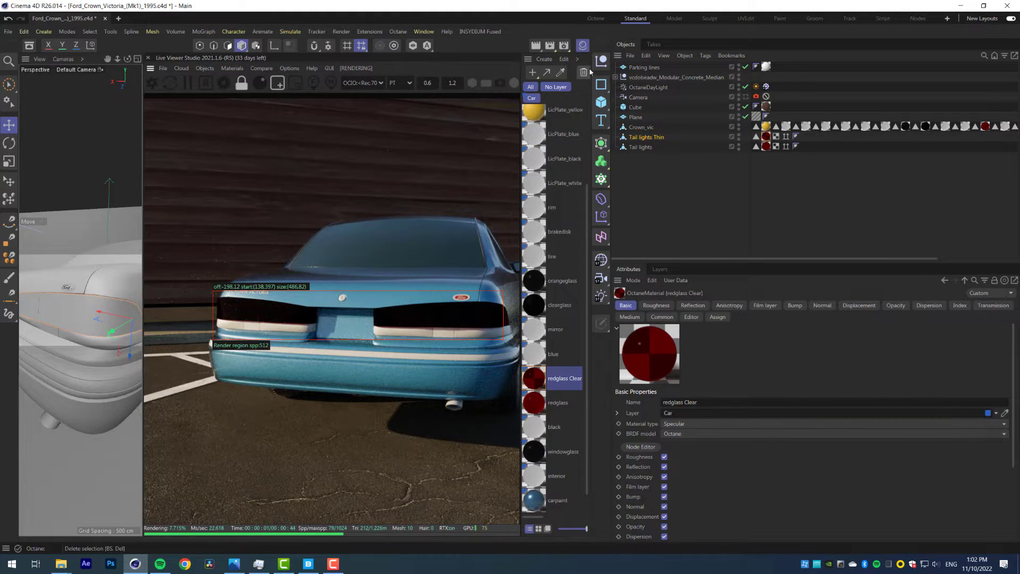
{"action": "left_click", "coordinate": [583, 46]}
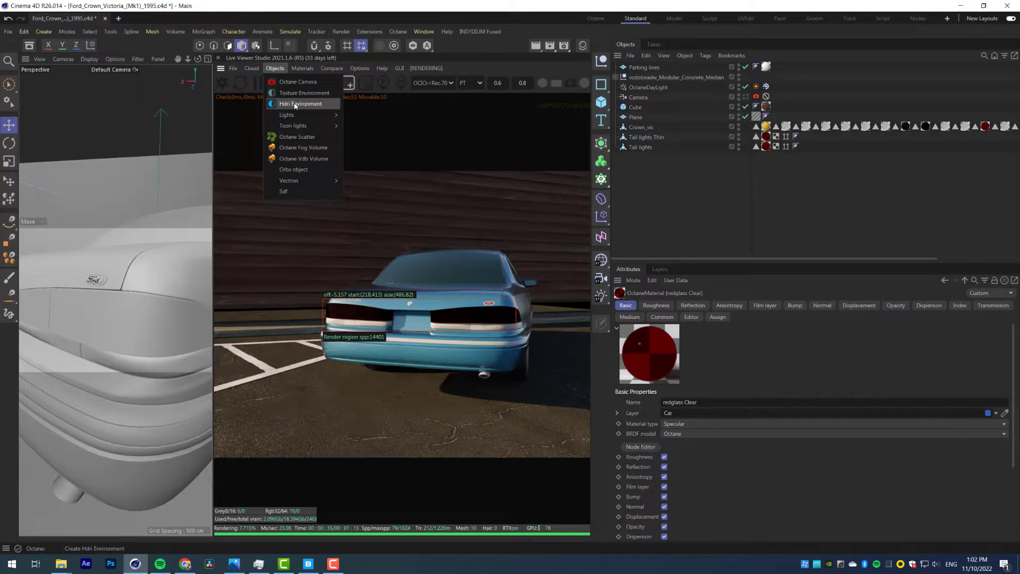
Add an Octane HDRI environment using derelict_highway_midday_4k.exr and disable OctaneDayLight
{"action": "left_click", "coordinate": [295, 106]}
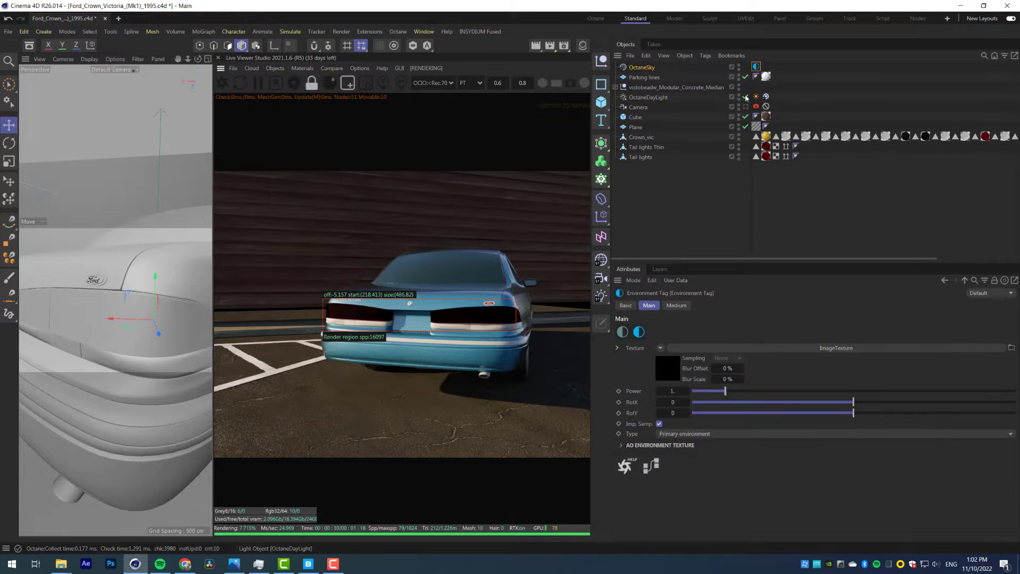
{"action": "left_click", "coordinate": [666, 372]}
{"action": "left_click_drag", "start_coordinate": [1019, 340], "coordinate": [663, 357]}
{"action": "left_click", "coordinate": [588, 325]}
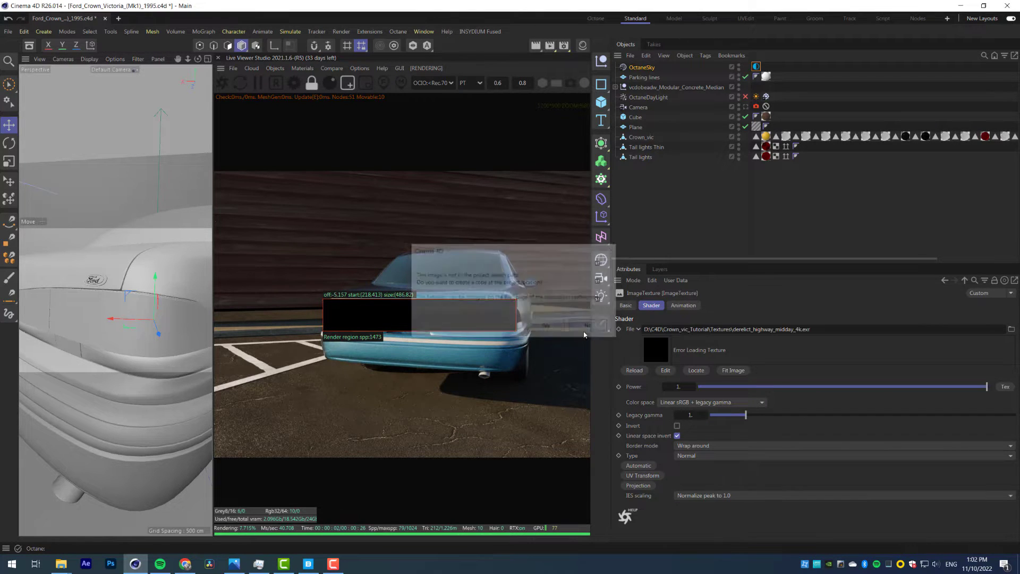
Turn off the render region and rotate the HDRI environment to a RotX of about 0.3
{"action": "left_click", "coordinate": [349, 84]}
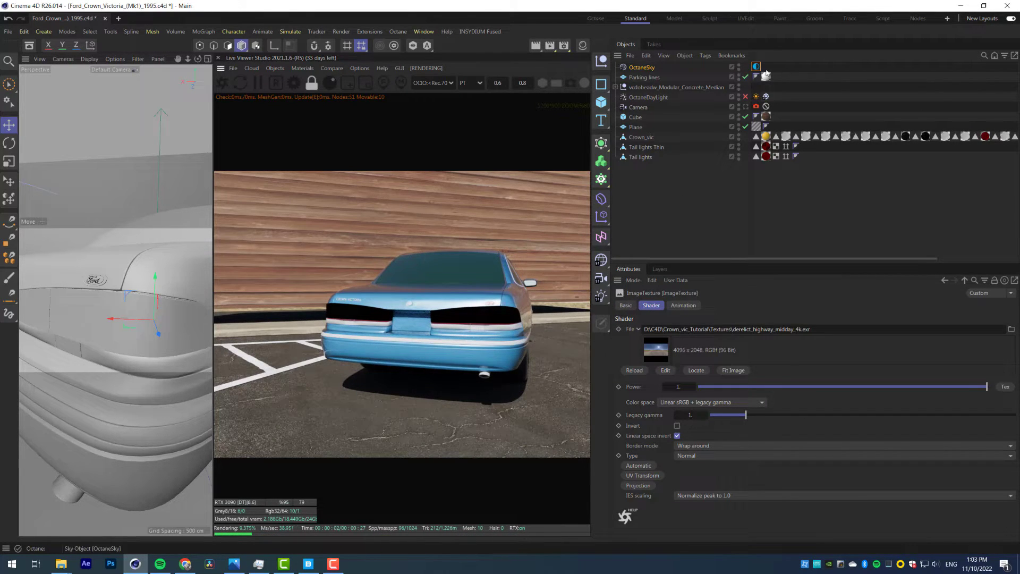
{"action": "left_click", "coordinate": [756, 67]}
{"action": "left_click_drag", "start_coordinate": [851, 406], "coordinate": [901, 406]}
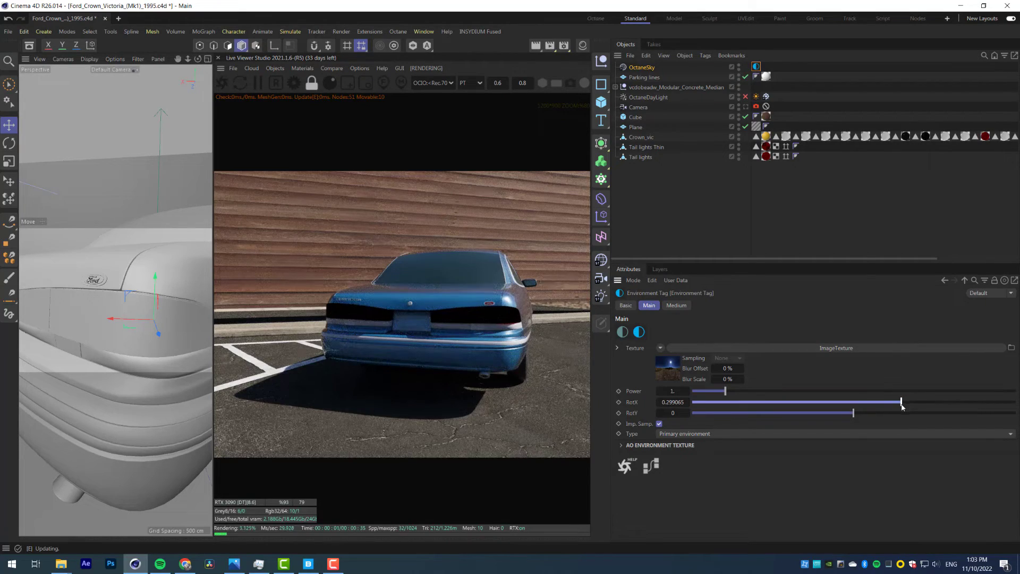
Re-enable OctaneDayLight and set its north offset to about 0.43
{"action": "left_click", "coordinate": [745, 96]}
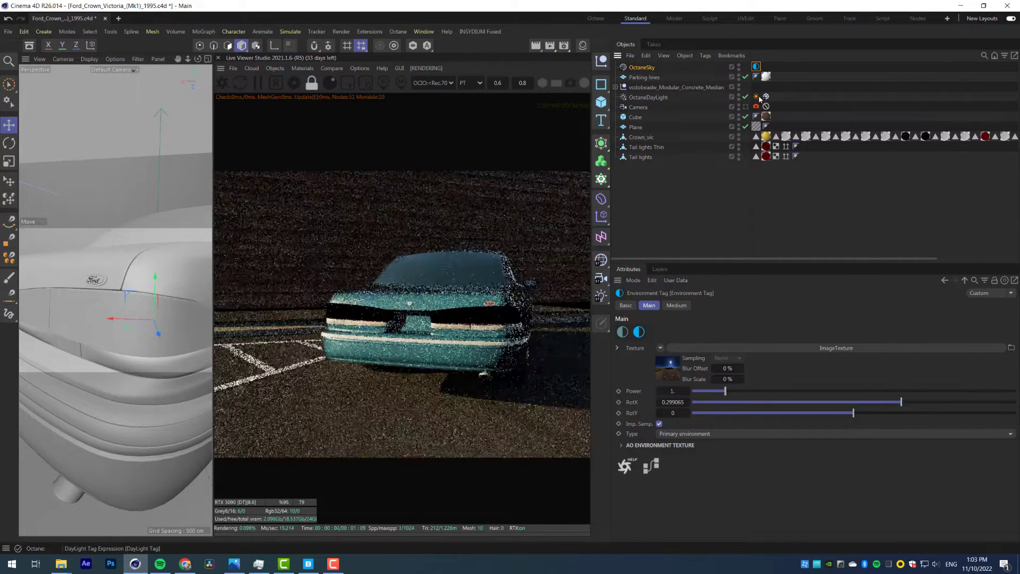
{"action": "left_click", "coordinate": [755, 96]}
{"action": "left_click_drag", "start_coordinate": [790, 373], "coordinate": [919, 372]}
Widen the viewport, rotate OctaneDayLight to reposition the car's shadow and set its north offset to about 0.44
{"action": "scroll", "coordinate": [156, 245], "scroll_direction": "up", "scroll_amount": 10}
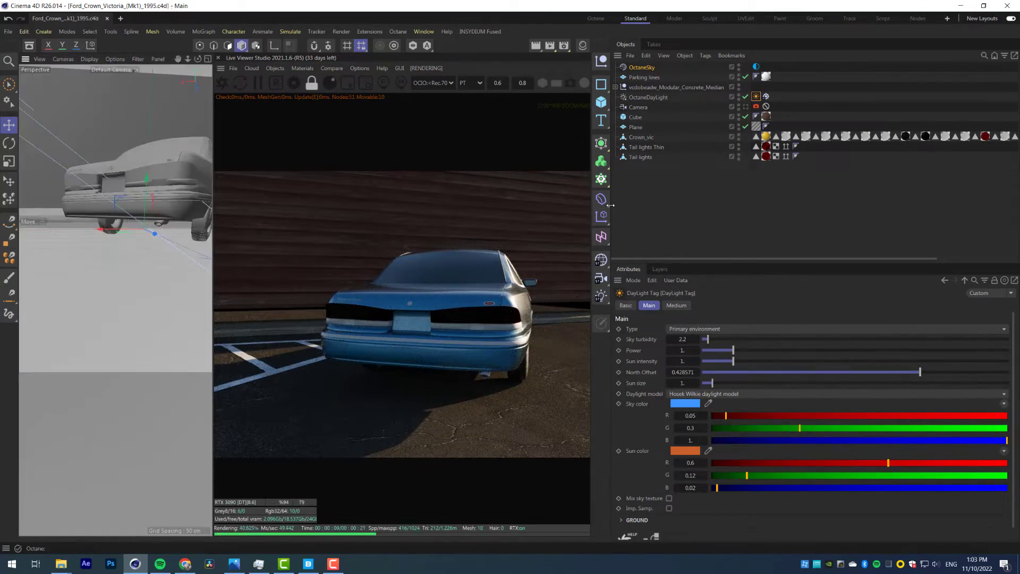
{"action": "left_click_drag", "start_coordinate": [610, 206], "coordinate": [876, 215]}
{"action": "left_click_drag", "start_coordinate": [176, 266], "coordinate": [146, 260], "text": "alt"}
{"action": "left_click_drag", "start_coordinate": [303, 266], "coordinate": [443, 263]}
{"action": "left_click_drag", "start_coordinate": [213, 270], "coordinate": [335, 330], "text": "alt"}
{"action": "key", "text": "r"}
{"action": "left_click_drag", "start_coordinate": [209, 185], "coordinate": [211, 197]}
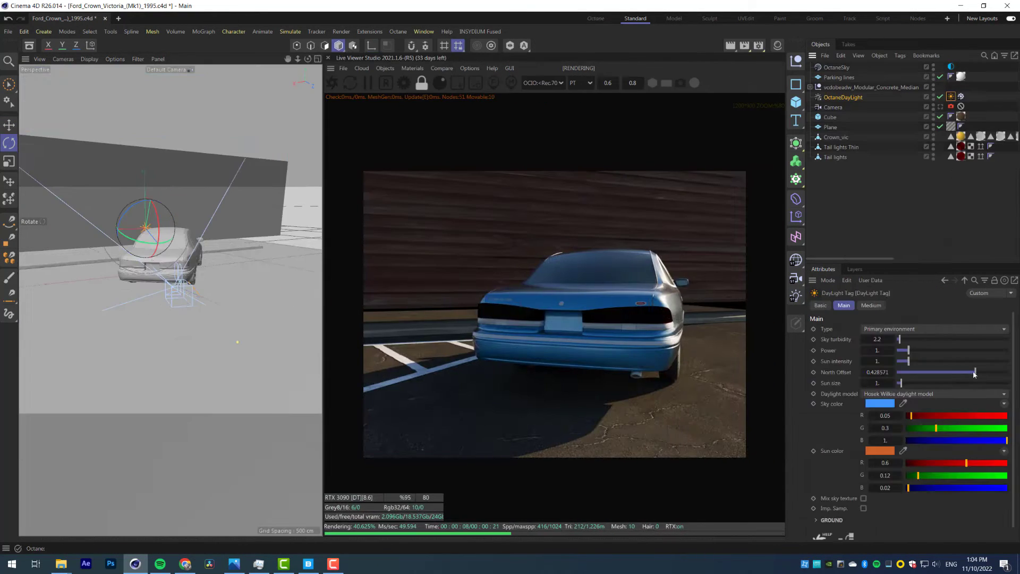
{"action": "left_click_drag", "start_coordinate": [900, 372], "coordinate": [976, 374]}
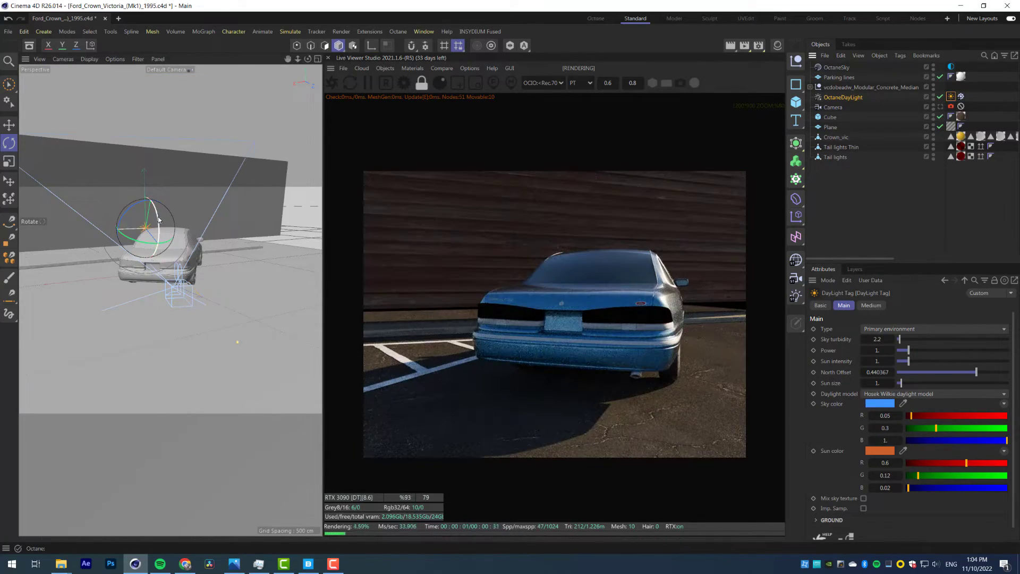
{"action": "left_click_drag", "start_coordinate": [158, 217], "coordinate": [158, 228]}
Compare the render with OctaneDayLight off and on, and enable its Mix sky texture option
{"action": "left_click", "coordinate": [940, 98]}
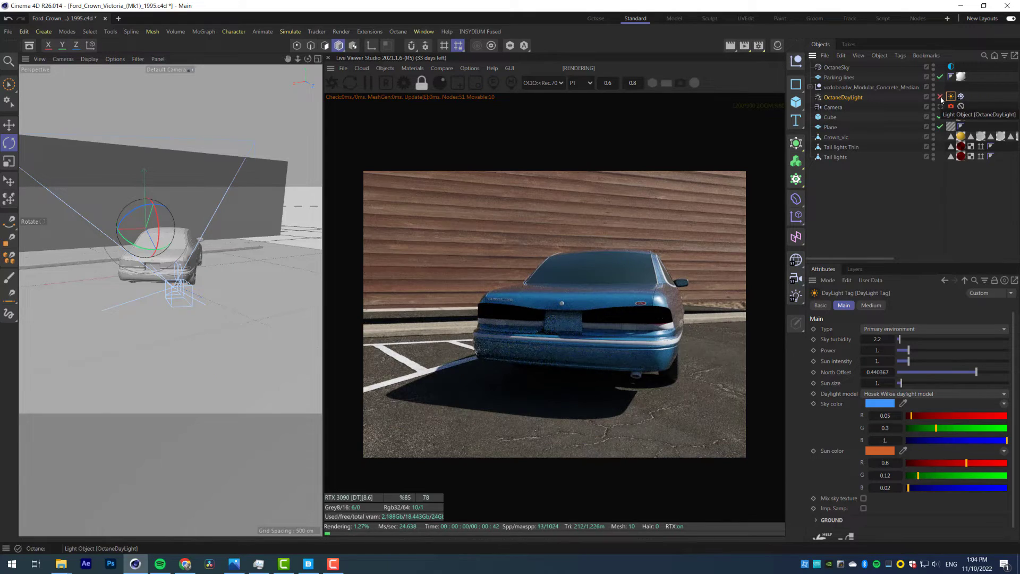
{"action": "left_click", "coordinate": [940, 97]}
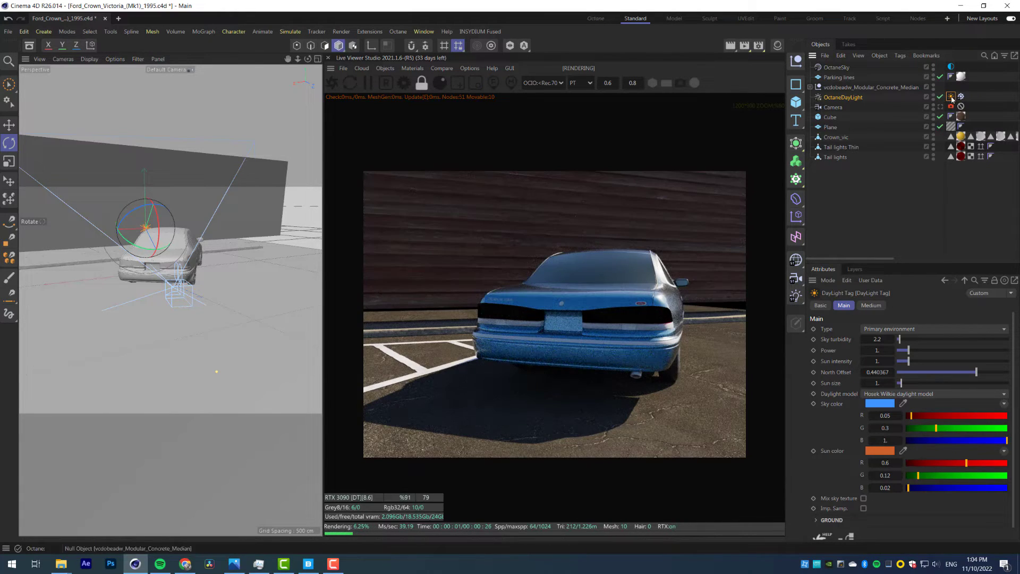
{"action": "left_click", "coordinate": [863, 498]}
{"action": "scroll", "coordinate": [632, 330], "scroll_direction": "up", "scroll_amount": 6}
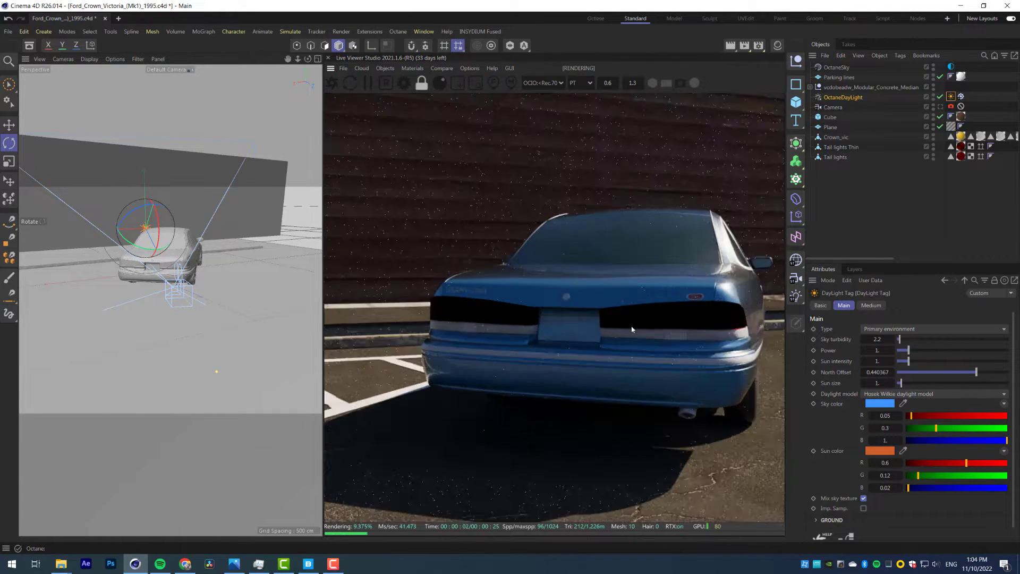
{"action": "scroll", "coordinate": [633, 330], "scroll_direction": "down", "scroll_amount": 5}
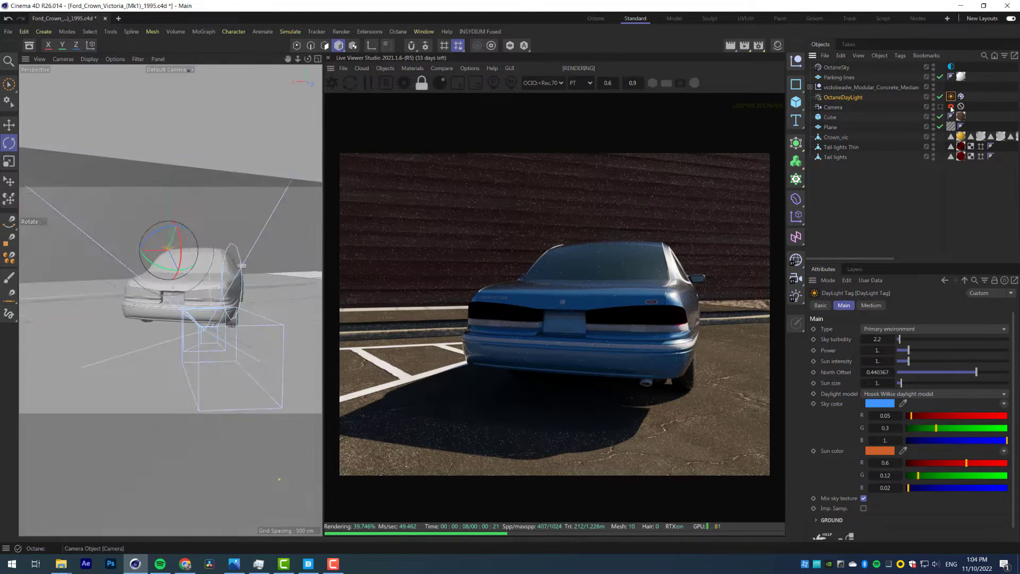
Lower the Octane camera's hot pixel removal to about 0.49
{"action": "left_click", "coordinate": [951, 107]}
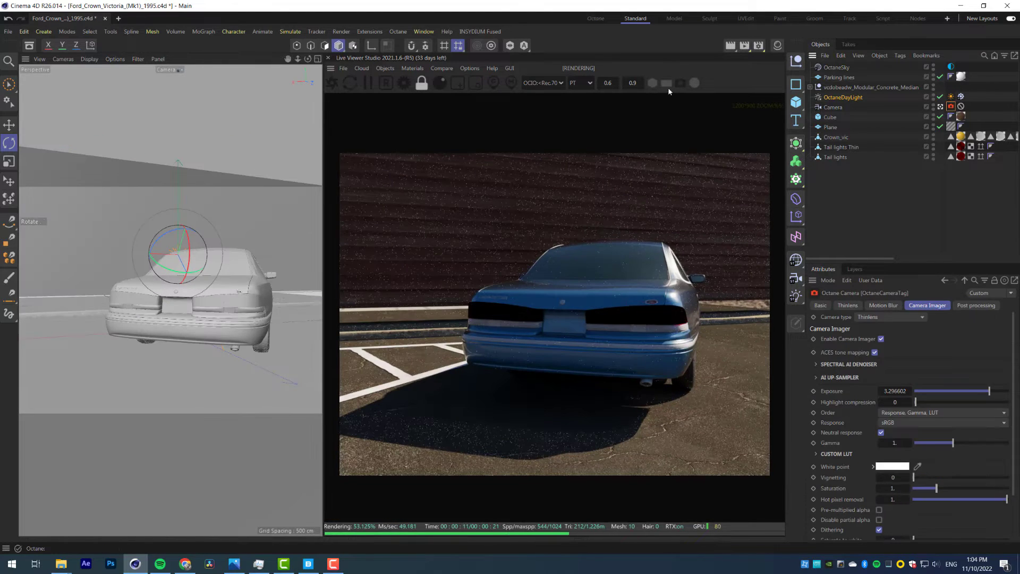
{"action": "scroll", "coordinate": [1010, 495], "scroll_direction": "down", "scroll_amount": 2}
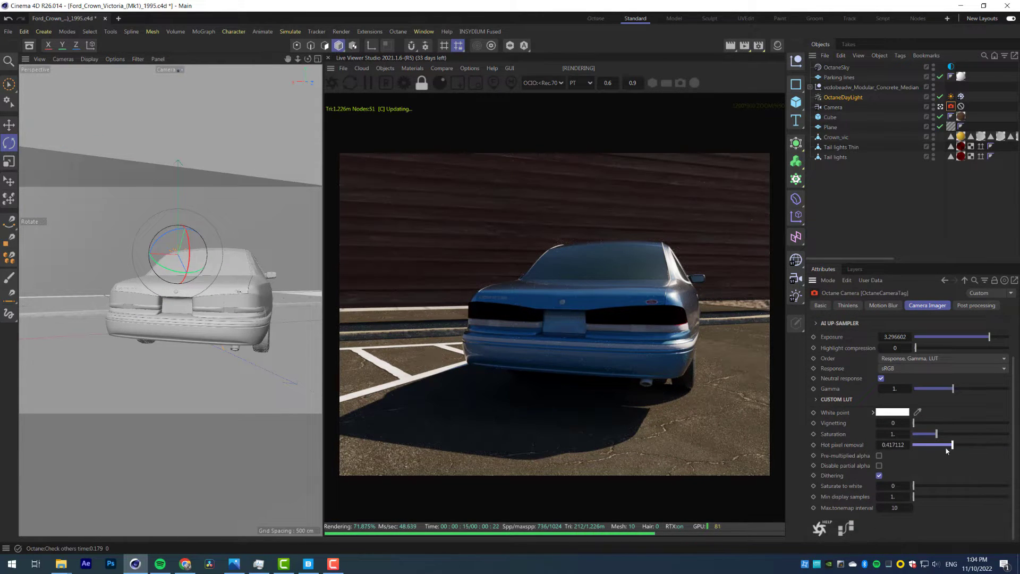
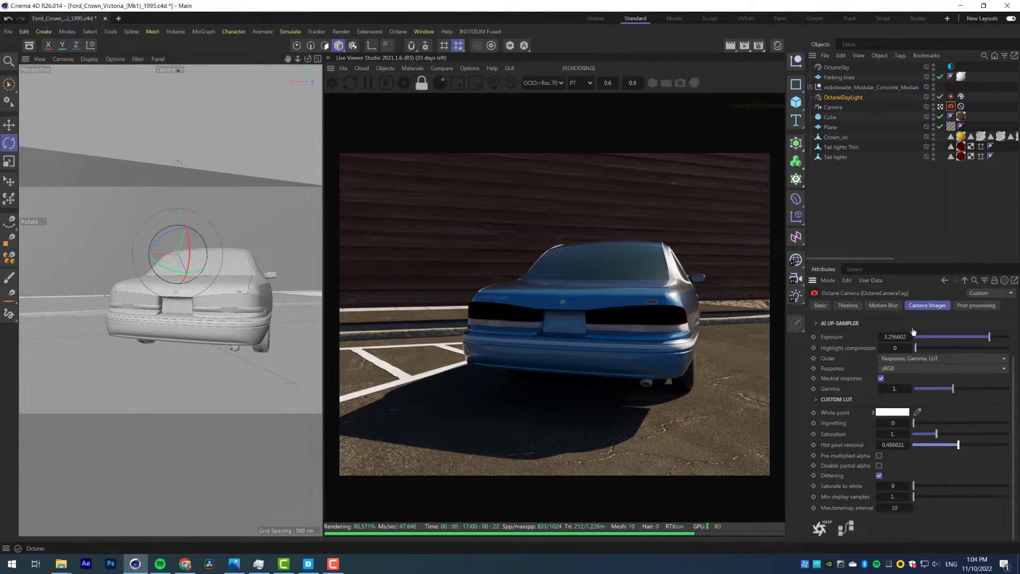
{"action": "left_click", "coordinate": [879, 213]}
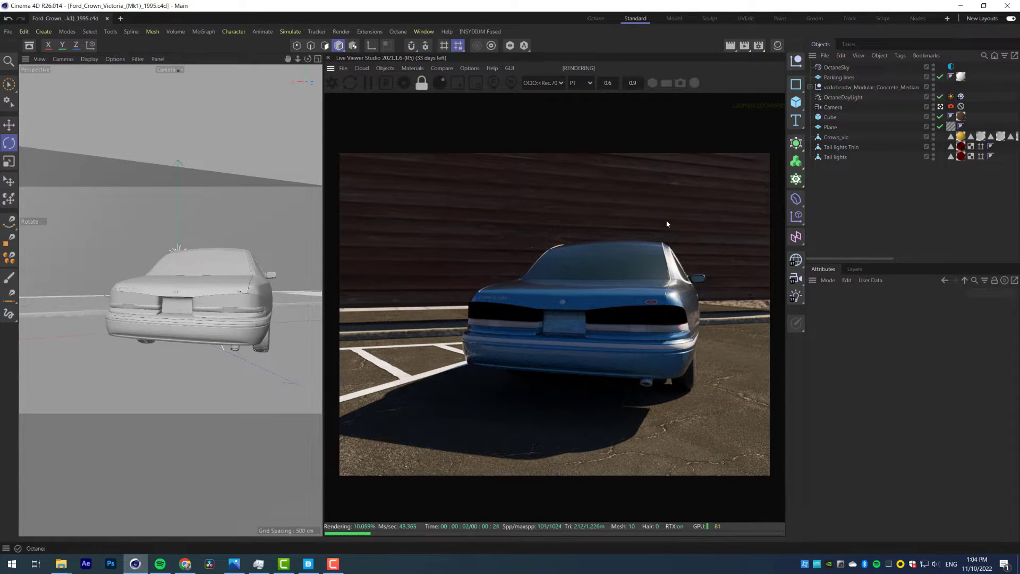
Leave the scene camera and examine the taillight up close at the car's rear corner
{"action": "left_click", "coordinate": [940, 107]}
{"action": "left_click_drag", "start_coordinate": [513, 250], "coordinate": [587, 184]}
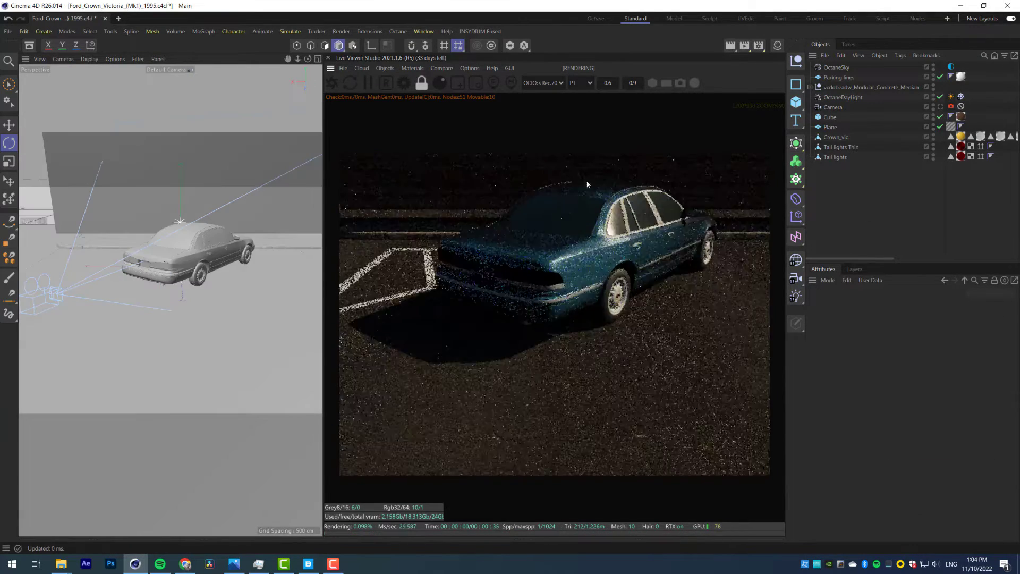
{"action": "scroll", "coordinate": [588, 185], "scroll_direction": "up", "scroll_amount": 8}
Show the material list again, select the chrome material and move it toward the start of the list
{"action": "left_click", "coordinate": [777, 45]}
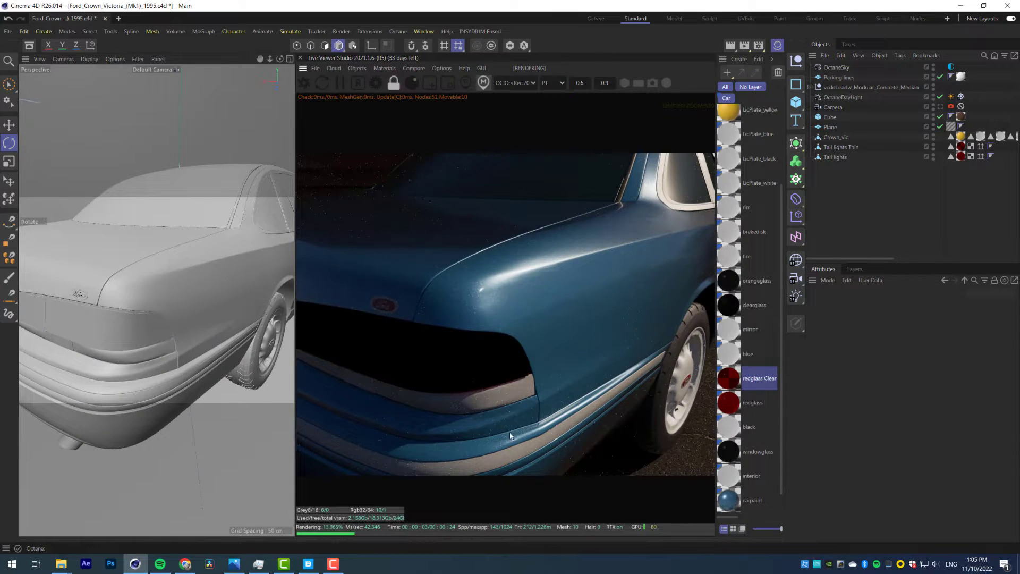
{"action": "left_click", "coordinate": [757, 473]}
{"action": "scroll", "coordinate": [756, 478], "scroll_direction": "down", "scroll_amount": 1}
{"action": "left_click", "coordinate": [746, 494]}
{"action": "scroll", "coordinate": [744, 110], "scroll_direction": "up", "scroll_amount": 3}
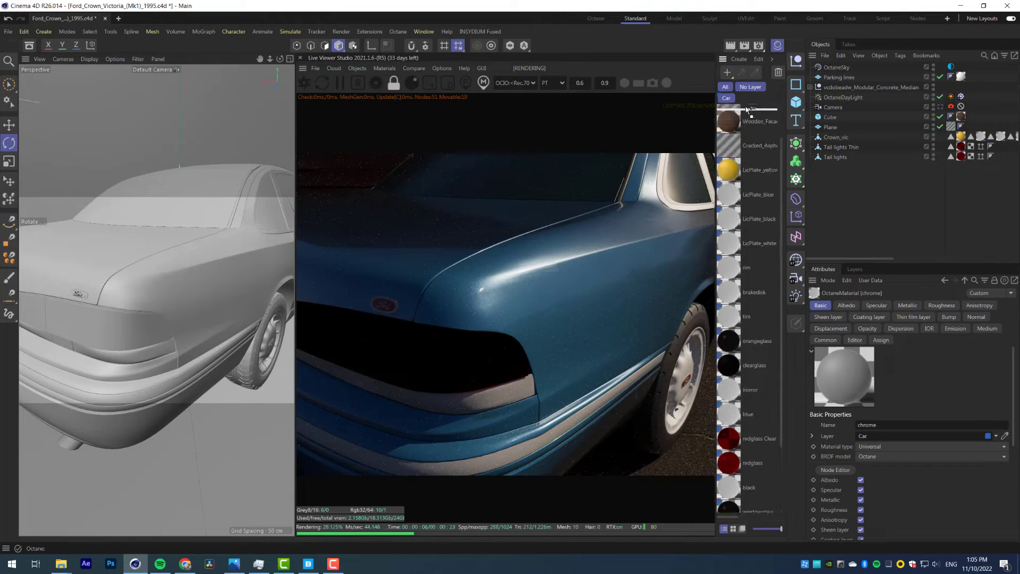
Switch to Quixel Bridge and export the Iron surface from the bare metals at 4K to the Cinema 4D scene
{"action": "left_click", "coordinate": [308, 564]}
{"action": "left_click", "coordinate": [42, 372]}
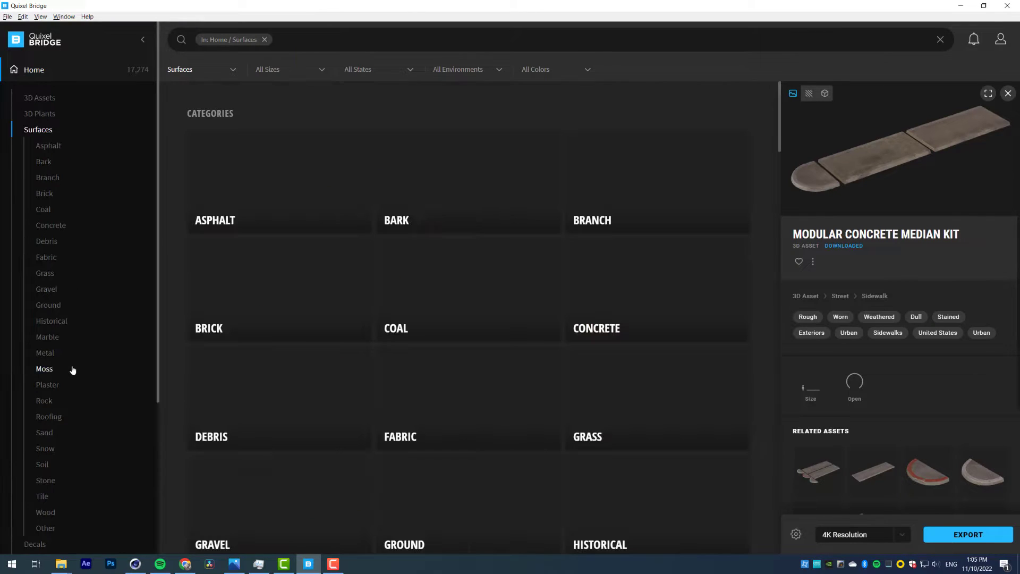
{"action": "left_click", "coordinate": [46, 353]}
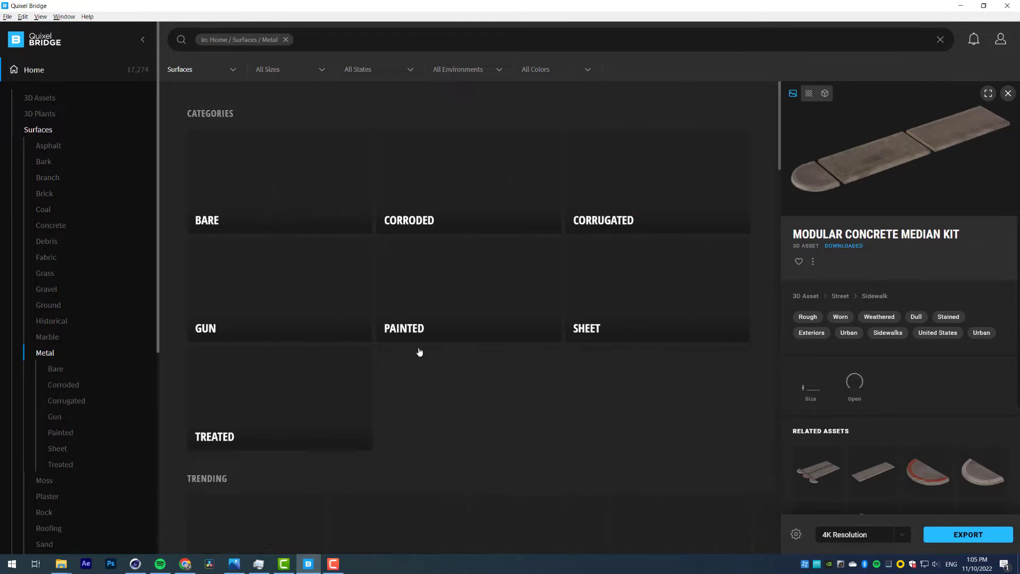
{"action": "scroll", "coordinate": [518, 387], "scroll_direction": "down", "scroll_amount": 8}
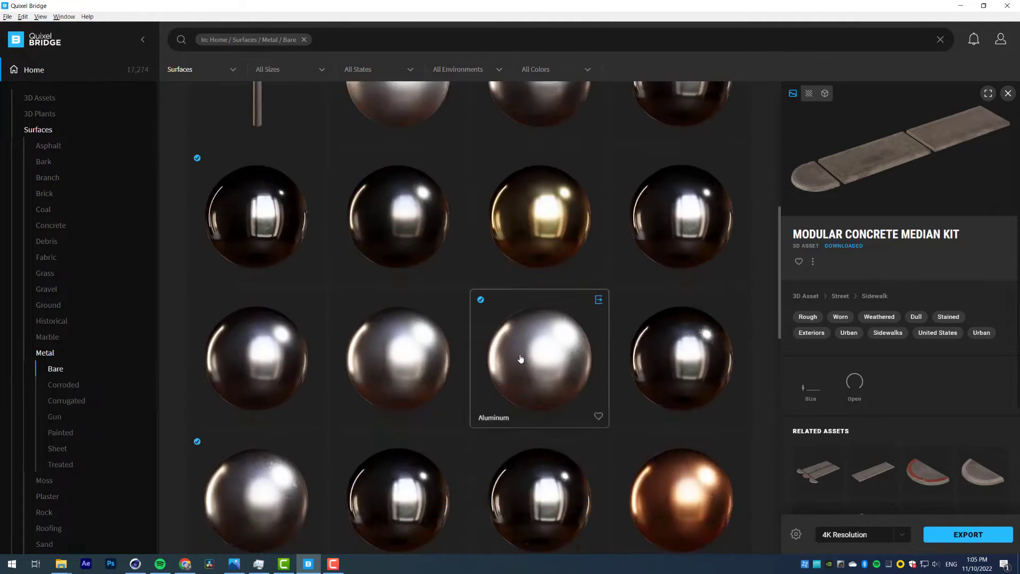
{"action": "left_click", "coordinate": [285, 341]}
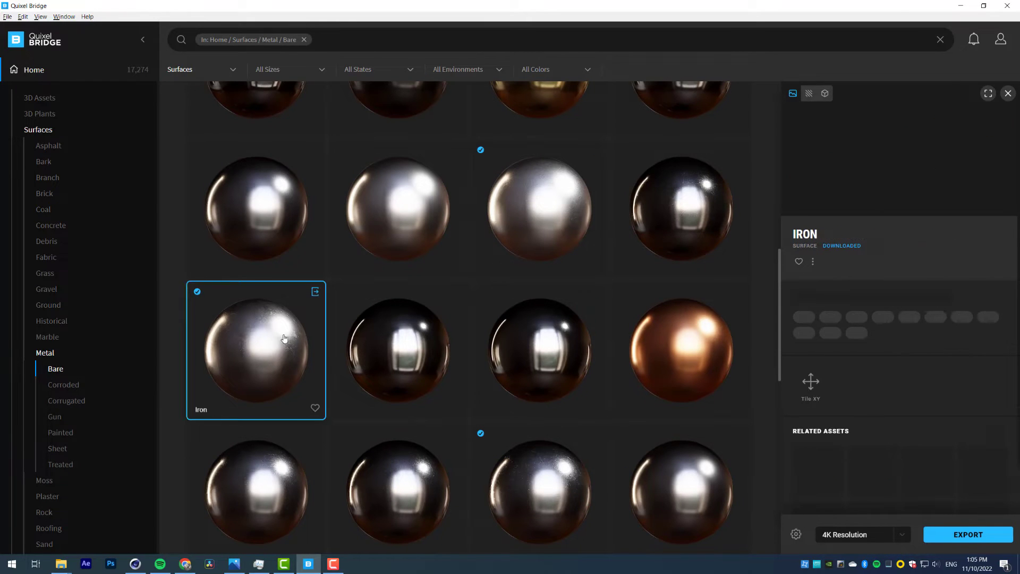
{"action": "left_click", "coordinate": [973, 536]}
{"action": "left_click", "coordinate": [960, 6]}
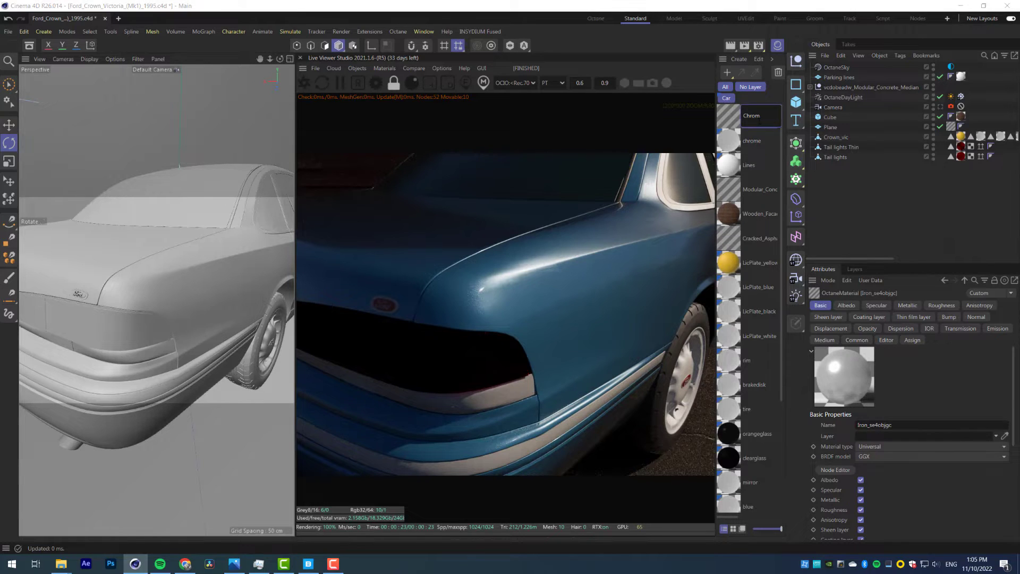
Name the imported iron material Chrome, replace the old chrome material with it and disable its Displacement channel
{"action": "left_click", "coordinate": [907, 305]}
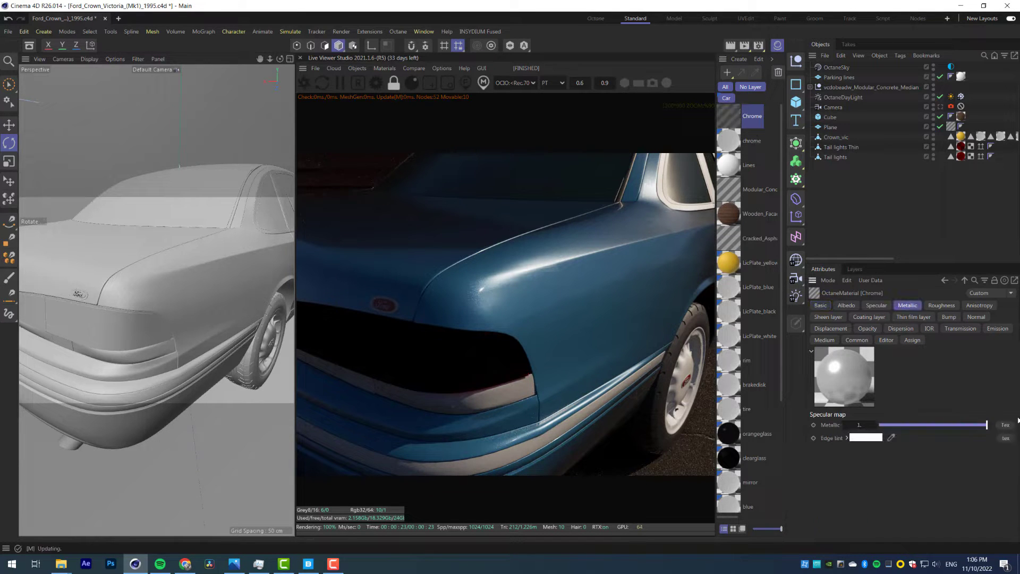
{"action": "left_click_drag", "start_coordinate": [737, 145], "coordinate": [736, 144], "text": "alt"}
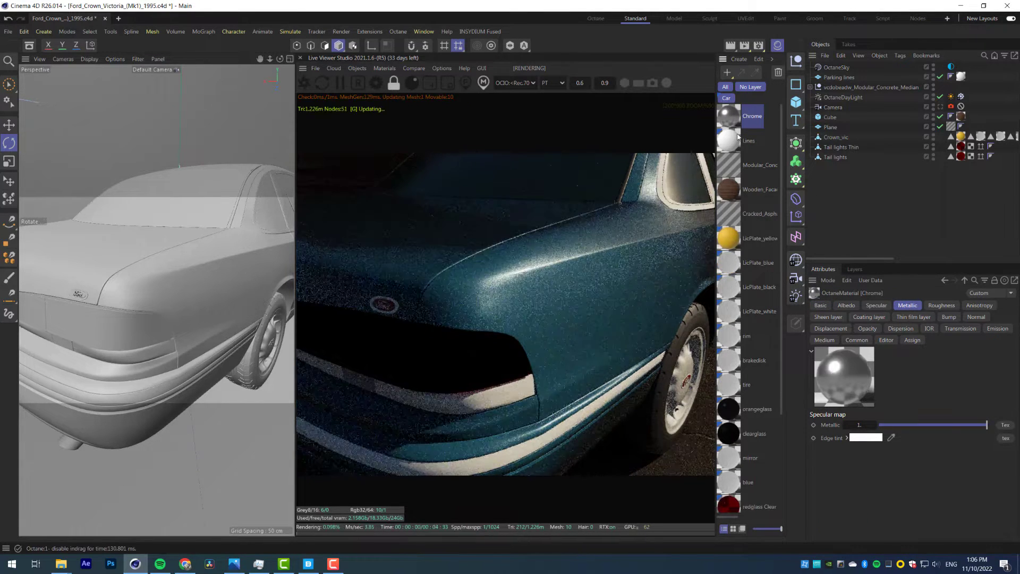
{"action": "left_click", "coordinate": [822, 306]}
{"action": "scroll", "coordinate": [903, 485], "scroll_direction": "down", "scroll_amount": 4}
{"action": "scroll", "coordinate": [861, 425], "scroll_direction": "down", "scroll_amount": 3}
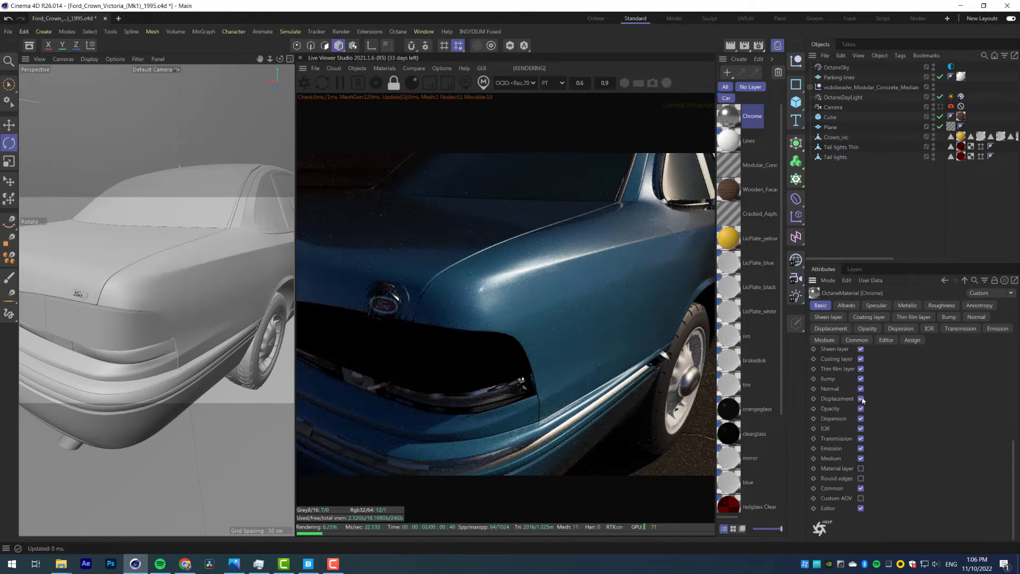
{"action": "left_click", "coordinate": [861, 398]}
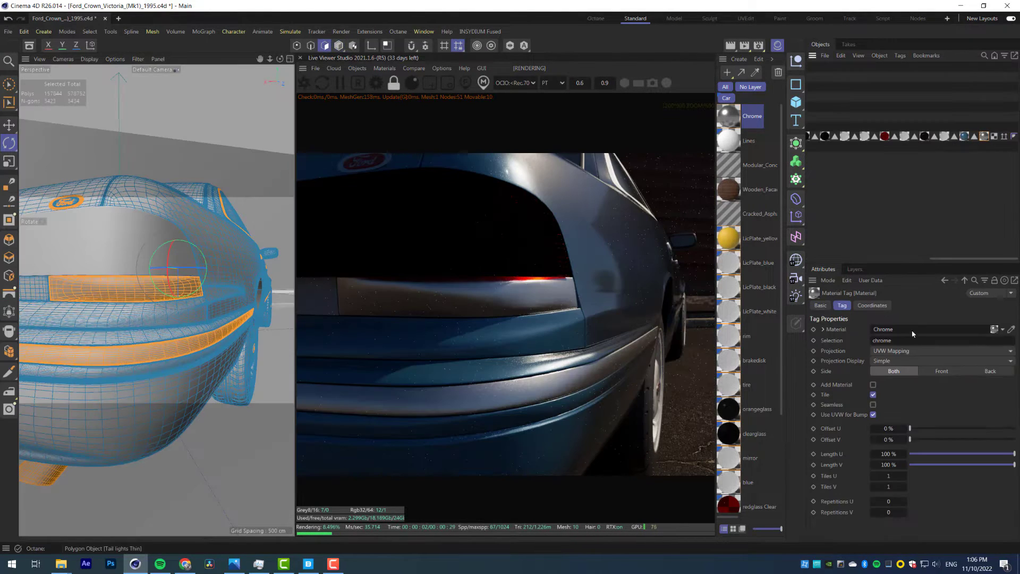
Set the projection of the car's Chrome material tag to Cubic and save the project
{"action": "left_click", "coordinate": [904, 351]}
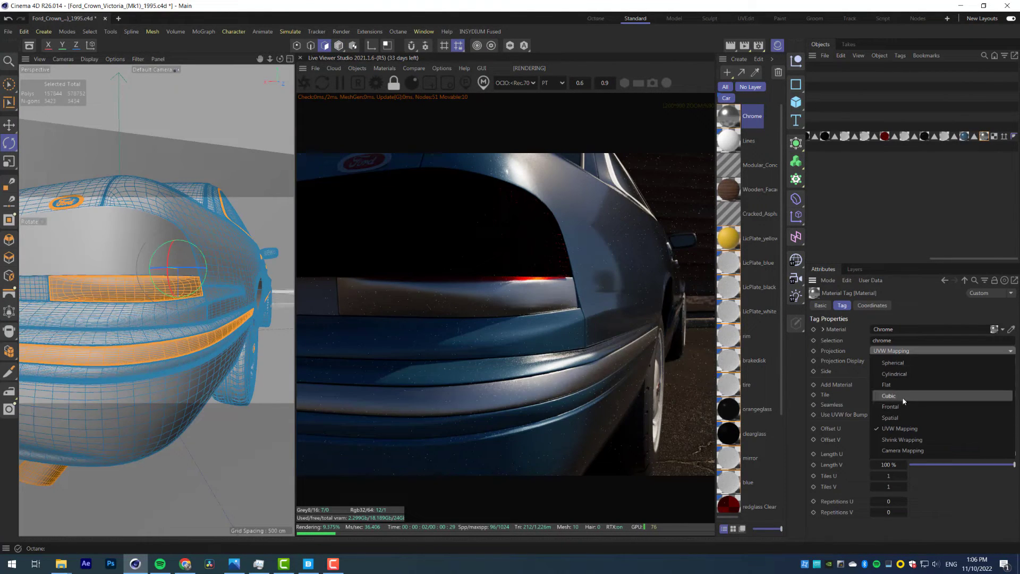
{"action": "left_click", "coordinate": [902, 396]}
{"action": "key", "text": "ctrl+s"}
Open the Chrome material's node graph, auto-arrange its nodes and enlarge the node editor
{"action": "double_click", "coordinate": [728, 116]}
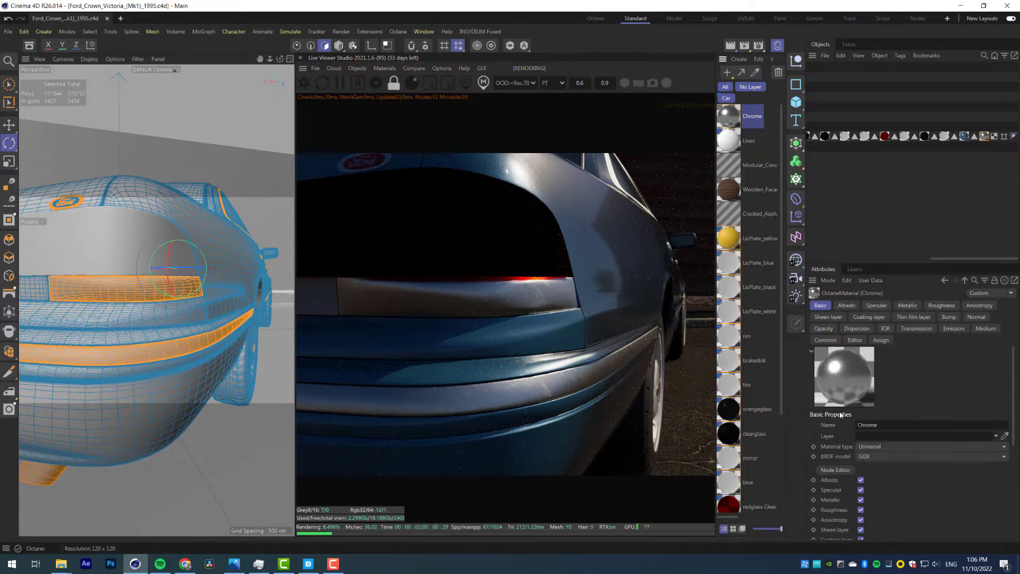
{"action": "right_click", "coordinate": [504, 313]}
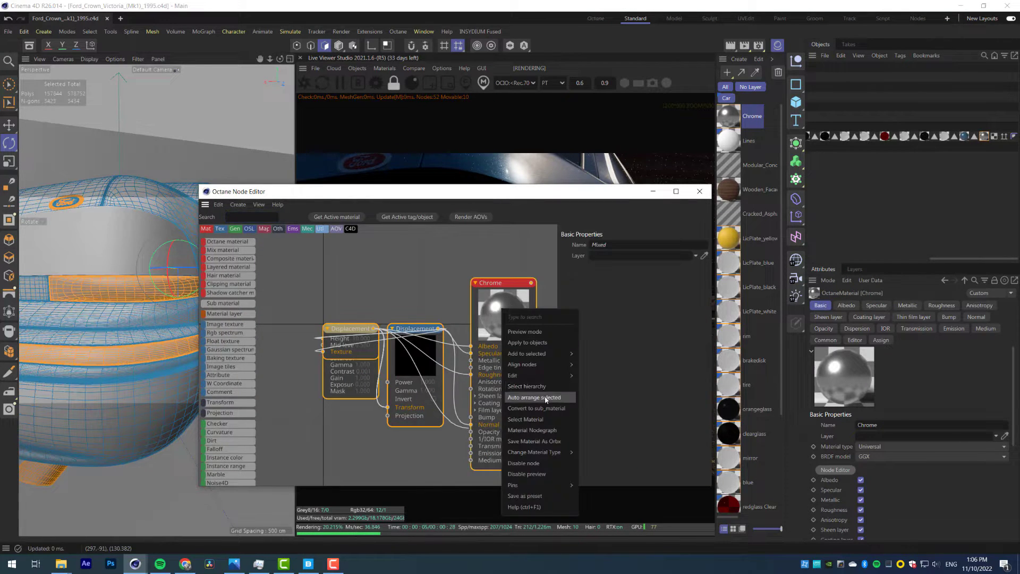
{"action": "left_click", "coordinate": [534, 397]}
{"action": "left_click", "coordinate": [675, 191]}
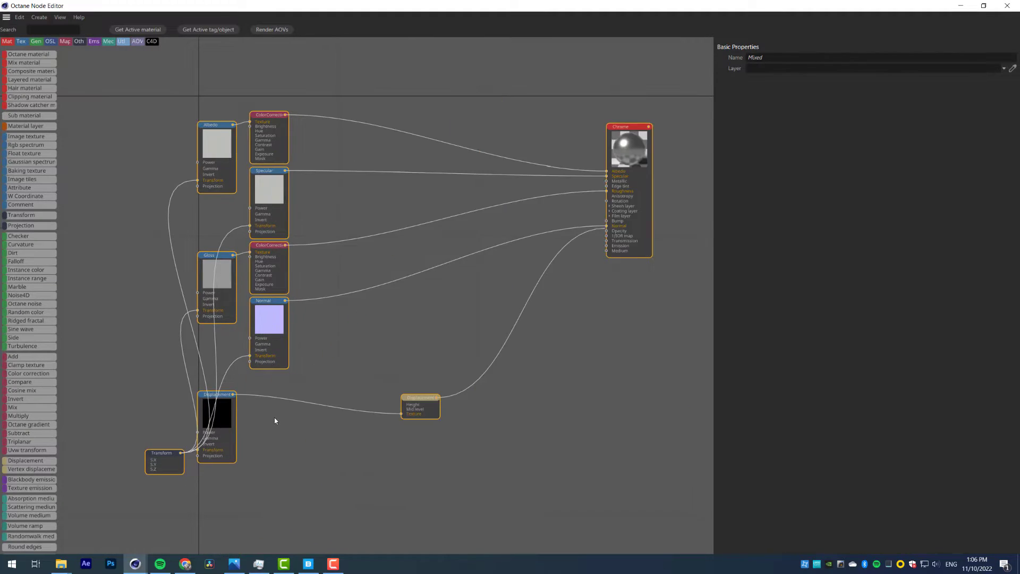
Delete the displacement texture and Displacement node, and bring the Chrome and albedo color correction nodes closer together
{"action": "left_click_drag", "start_coordinate": [223, 411], "coordinate": [454, 455]}
{"action": "left_click", "coordinate": [371, 406]}
{"action": "left_click", "coordinate": [497, 431], "text": "shift"}
{"action": "key", "text": "Delete"}
{"action": "middle_click_drag", "start_coordinate": [557, 117], "coordinate": [503, 138]}
{"action": "left_click_drag", "start_coordinate": [652, 175], "coordinate": [343, 155]}
{"action": "left_click_drag", "start_coordinate": [217, 132], "coordinate": [231, 112]}
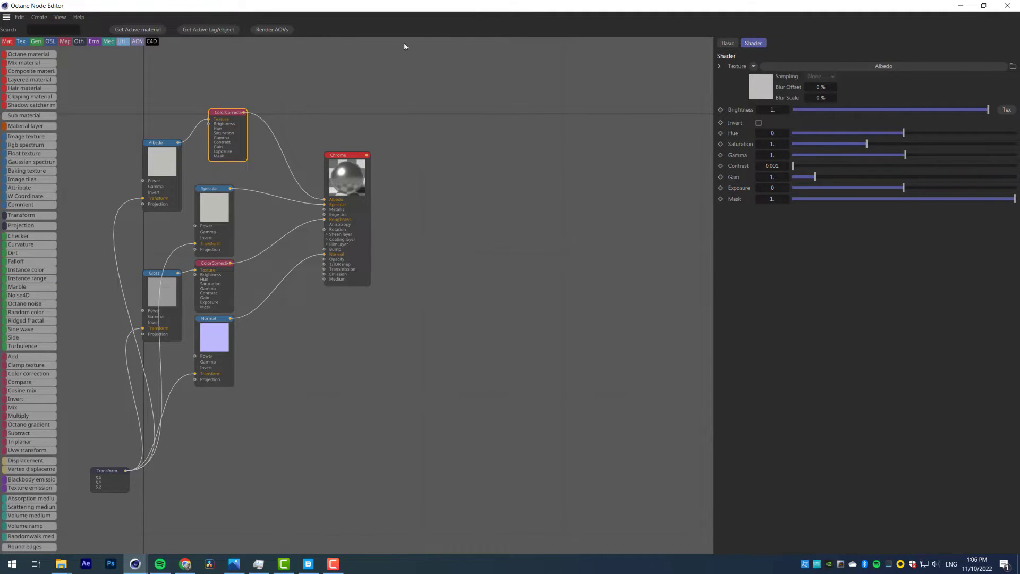
Solo the albedo color correction node and set its contrast to 10
{"action": "left_click", "coordinate": [983, 5]}
{"action": "right_click", "coordinate": [672, 143]}
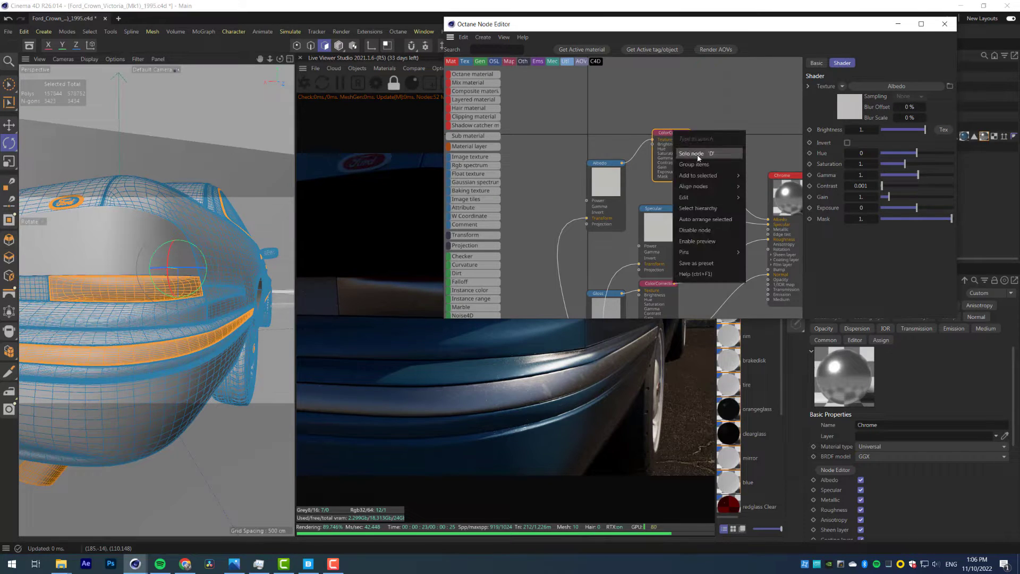
{"action": "left_click", "coordinate": [693, 154]}
{"action": "type", "text": "10"}
{"action": "key", "text": "Return"}
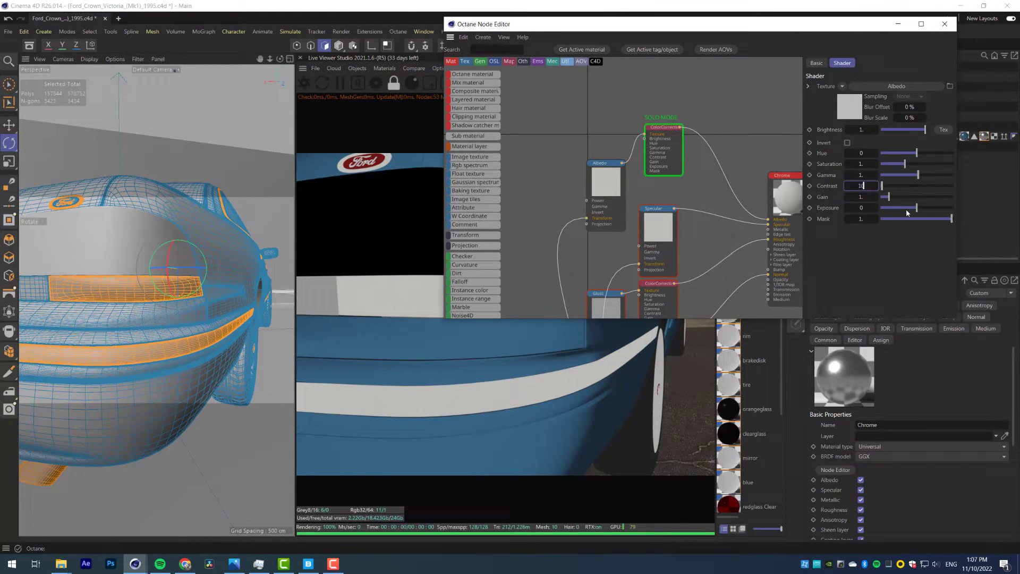
Scale the shared texture transform to about 0.46 with locked aspect ratio, and end the solo of the albedo color correction
{"action": "middle_click_drag", "start_coordinate": [575, 199], "coordinate": [575, 90]}
{"action": "middle_click_drag", "start_coordinate": [534, 256], "coordinate": [546, 164]}
{"action": "left_click_drag", "start_coordinate": [567, 296], "coordinate": [534, 117]}
{"action": "left_click_drag", "start_coordinate": [932, 169], "coordinate": [926, 169]}
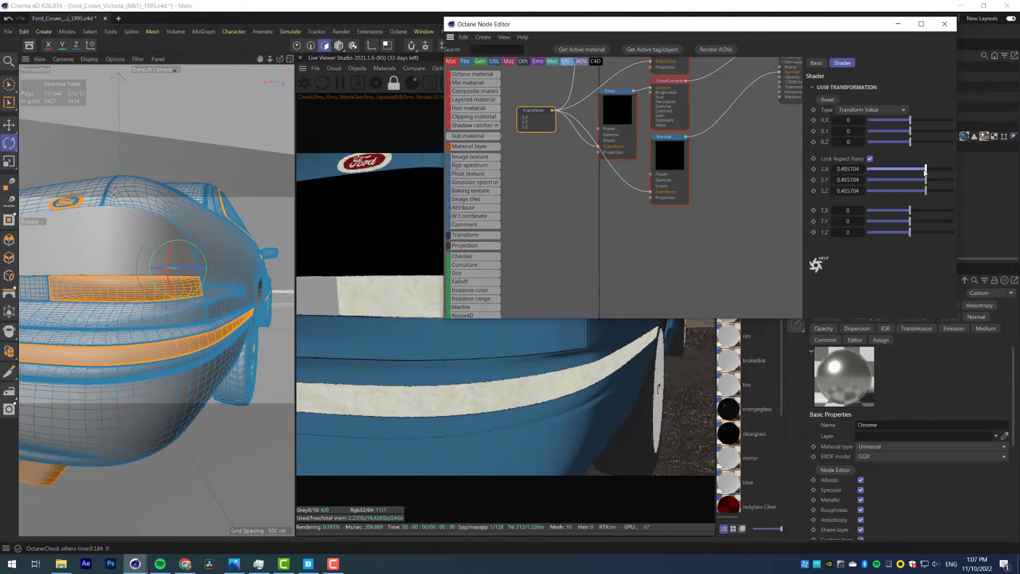
{"action": "middle_click_drag", "start_coordinate": [712, 91], "coordinate": [644, 248]}
{"action": "right_click", "coordinate": [602, 86]}
{"action": "left_click", "coordinate": [628, 107]}
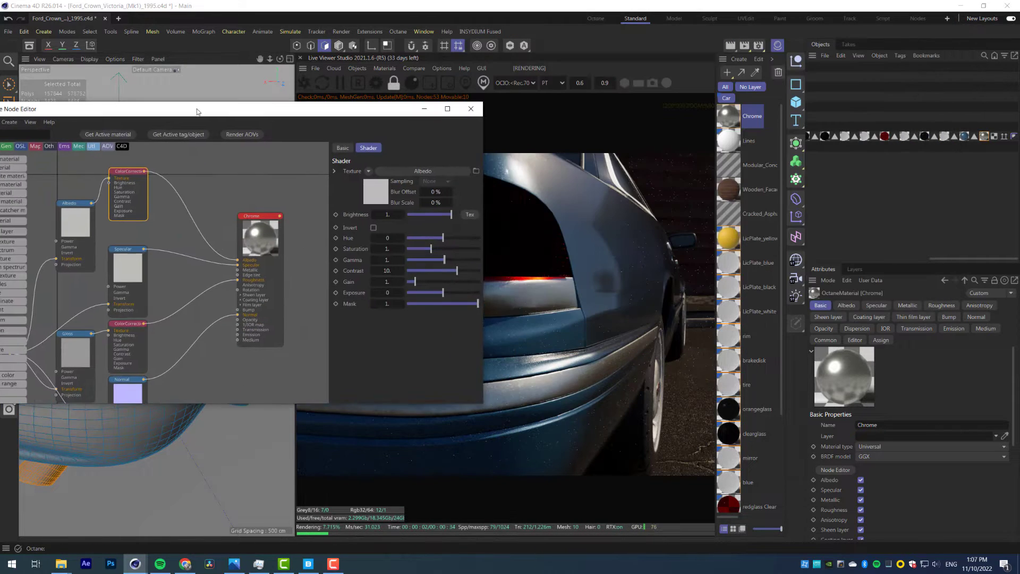
Delete the Specular texture node from the Chrome material's graph
{"action": "left_click_drag", "start_coordinate": [133, 325], "coordinate": [170, 310]}
{"action": "scroll", "coordinate": [121, 315], "scroll_direction": "up", "scroll_amount": 2}
{"action": "middle_click_drag", "start_coordinate": [122, 315], "coordinate": [180, 276]}
{"action": "left_click_drag", "start_coordinate": [195, 204], "coordinate": [184, 200]}
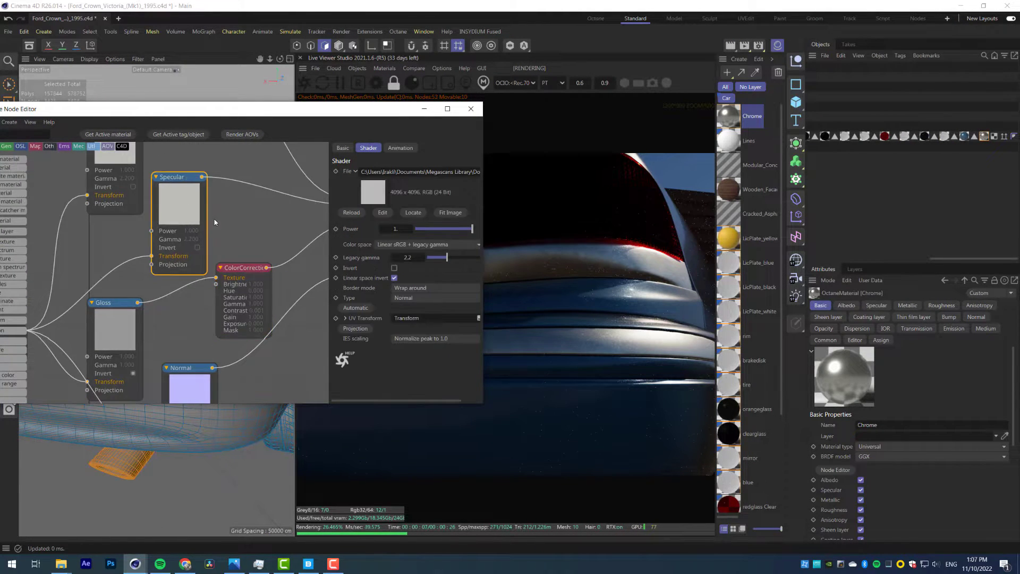
{"action": "scroll", "coordinate": [214, 221], "scroll_direction": "down", "scroll_amount": 2}
{"action": "middle_click_drag", "start_coordinate": [214, 221], "coordinate": [189, 295]}
{"action": "left_click_drag", "start_coordinate": [105, 185], "coordinate": [202, 235]}
{"action": "left_click_drag", "start_coordinate": [170, 213], "coordinate": [123, 191]}
{"action": "left_click", "coordinate": [161, 283]}
{"action": "key", "text": "Delete"}
Connect the gloss color correction to the Chrome material's Specular input through an Invert node
{"action": "left_click_drag", "start_coordinate": [125, 351], "coordinate": [137, 311]}
{"action": "left_click_drag", "start_coordinate": [219, 327], "coordinate": [193, 303]}
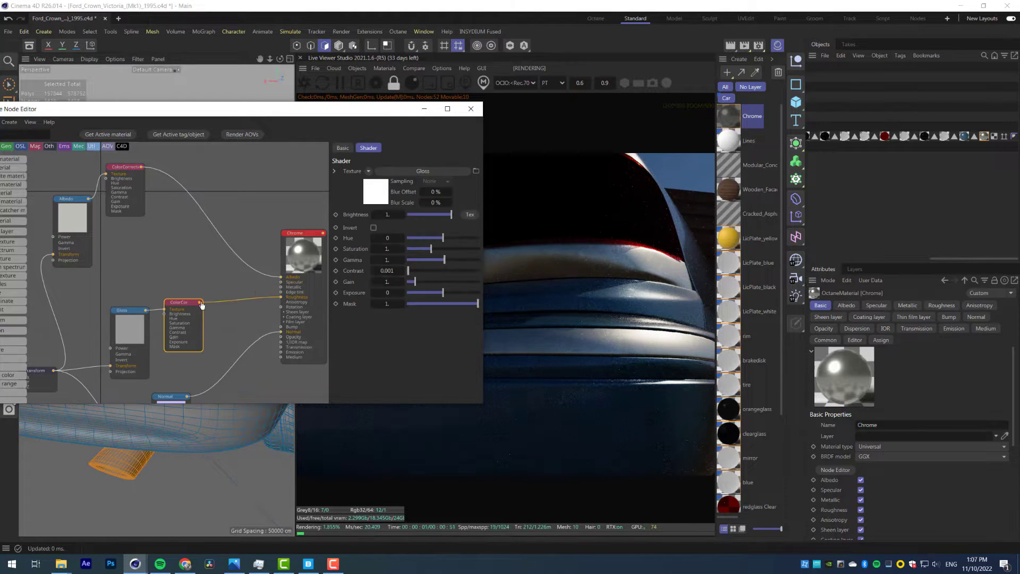
{"action": "left_click_drag", "start_coordinate": [282, 287], "coordinate": [281, 283]}
{"action": "left_click_drag", "start_coordinate": [174, 112], "coordinate": [256, 110]}
{"action": "scroll", "coordinate": [70, 340], "scroll_direction": "down", "scroll_amount": 5}
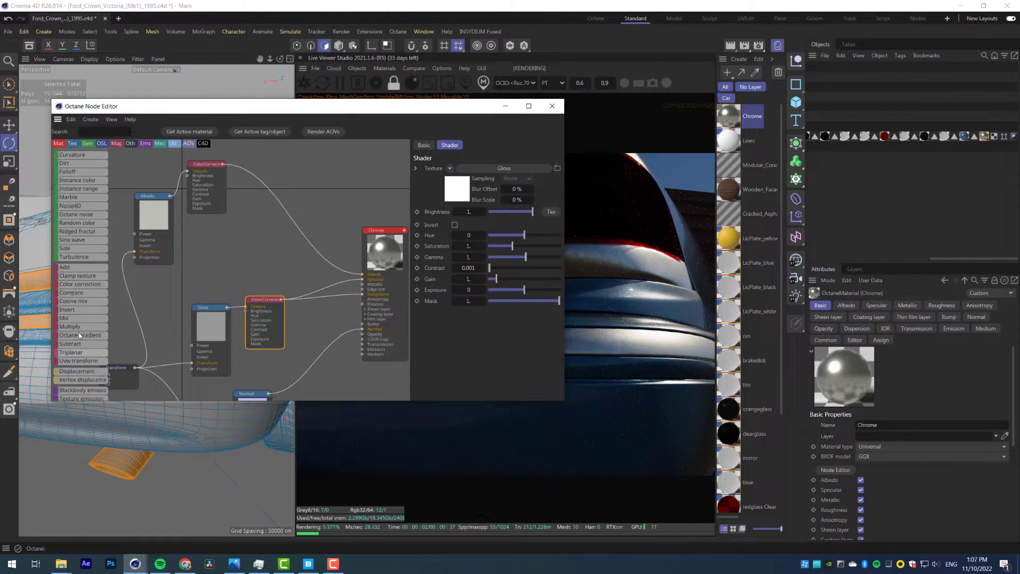
{"action": "left_click_drag", "start_coordinate": [328, 285], "coordinate": [328, 286]}
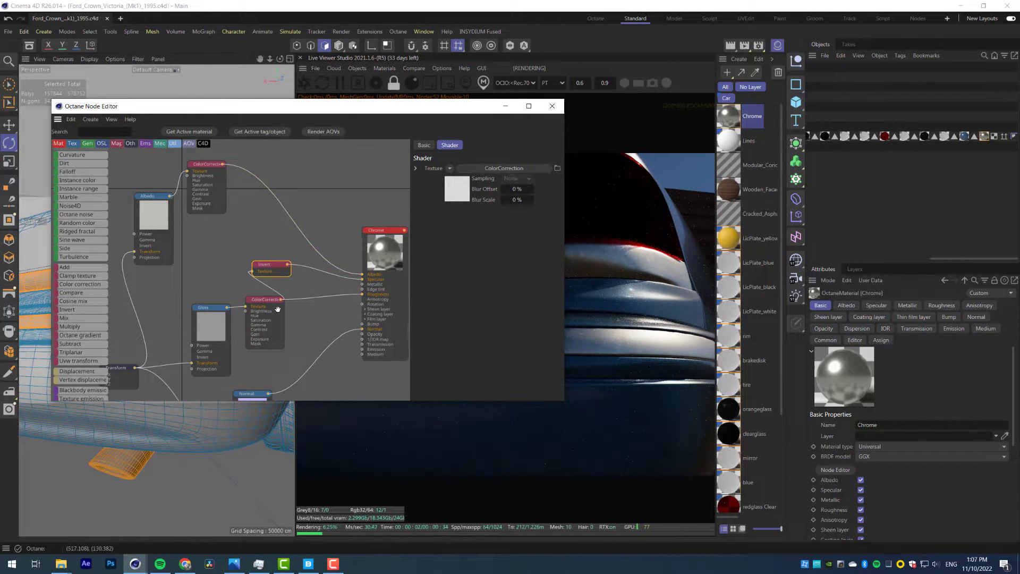
Set the gloss color correction's contrast to 10 and gamma to about 0.72, and return to the scene camera's view
{"action": "left_click_drag", "start_coordinate": [277, 309], "coordinate": [281, 314]}
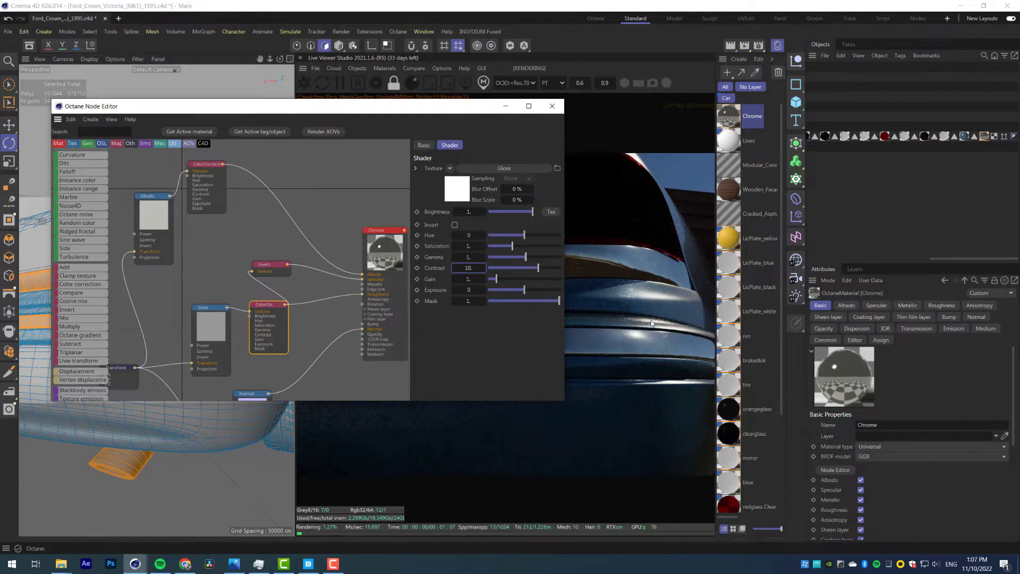
{"action": "scroll", "coordinate": [652, 323], "scroll_direction": "up", "scroll_amount": 4}
{"action": "left_click_drag", "start_coordinate": [653, 323], "coordinate": [651, 286]}
{"action": "left_click_drag", "start_coordinate": [398, 111], "coordinate": [305, 113]}
{"action": "left_click_drag", "start_coordinate": [432, 260], "coordinate": [429, 262]}
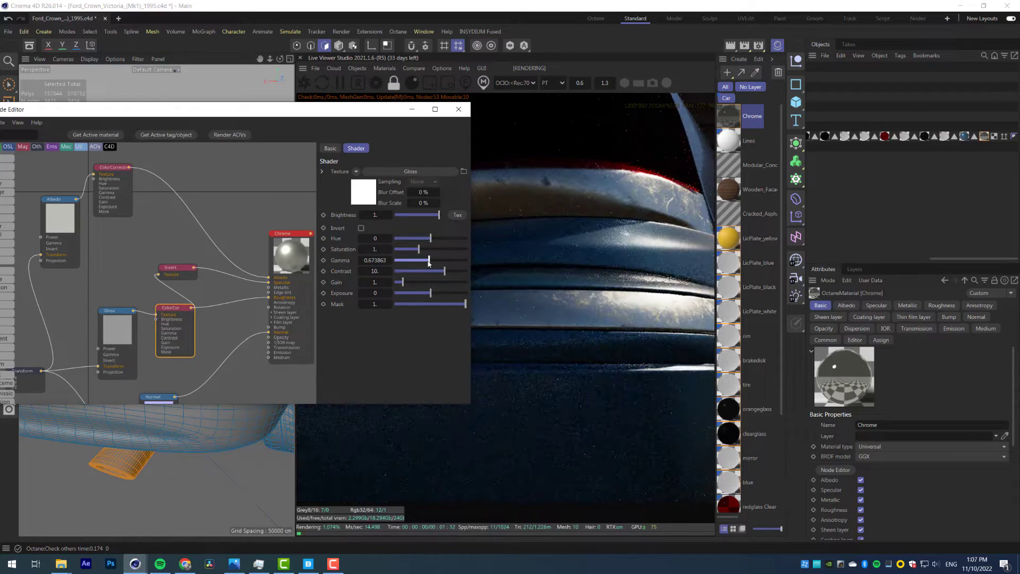
{"action": "left_click_drag", "start_coordinate": [428, 262], "coordinate": [429, 263]}
{"action": "left_click_drag", "start_coordinate": [379, 114], "coordinate": [494, 206]}
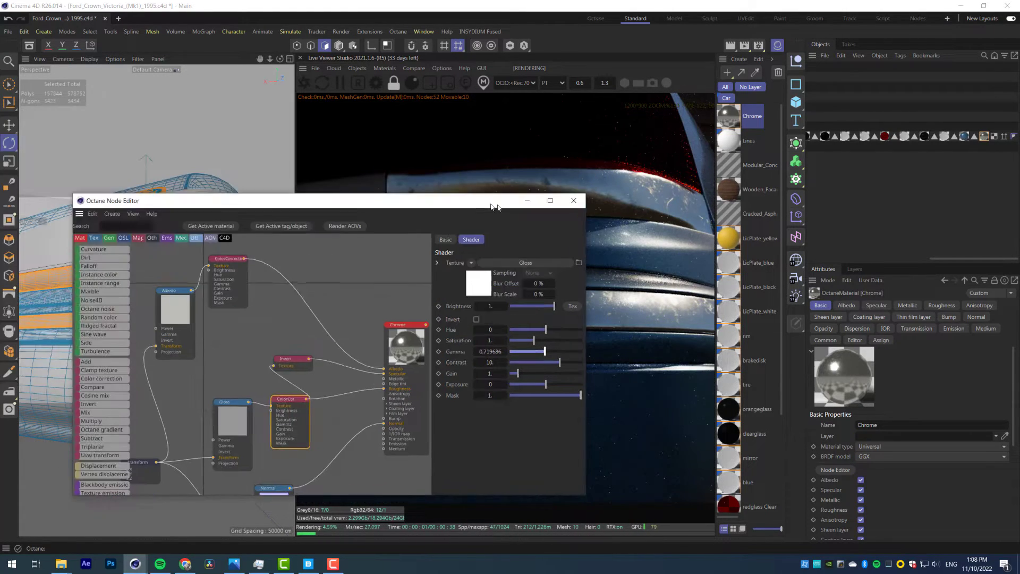
{"action": "left_click", "coordinate": [574, 200]}
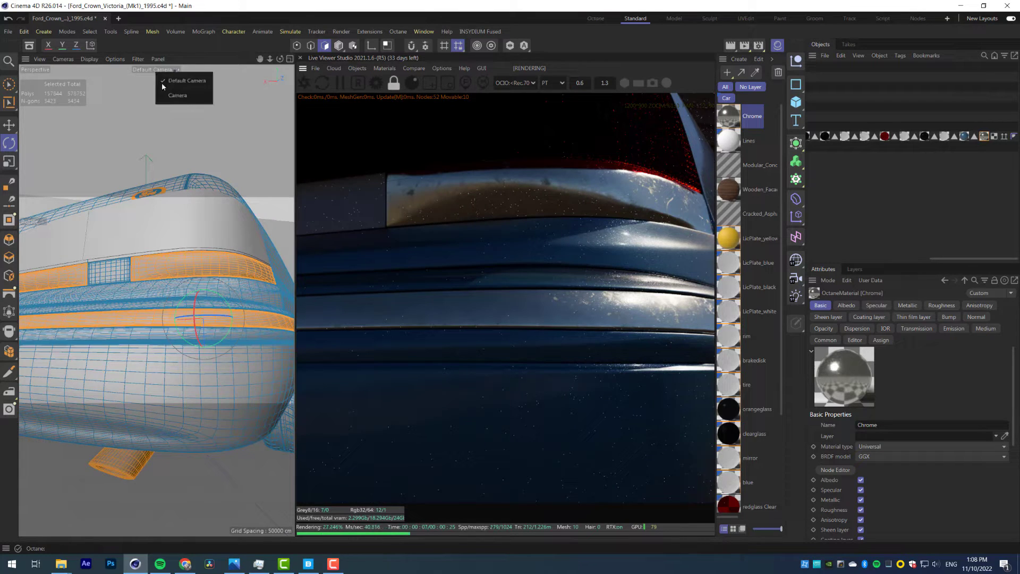
{"action": "left_click", "coordinate": [177, 96]}
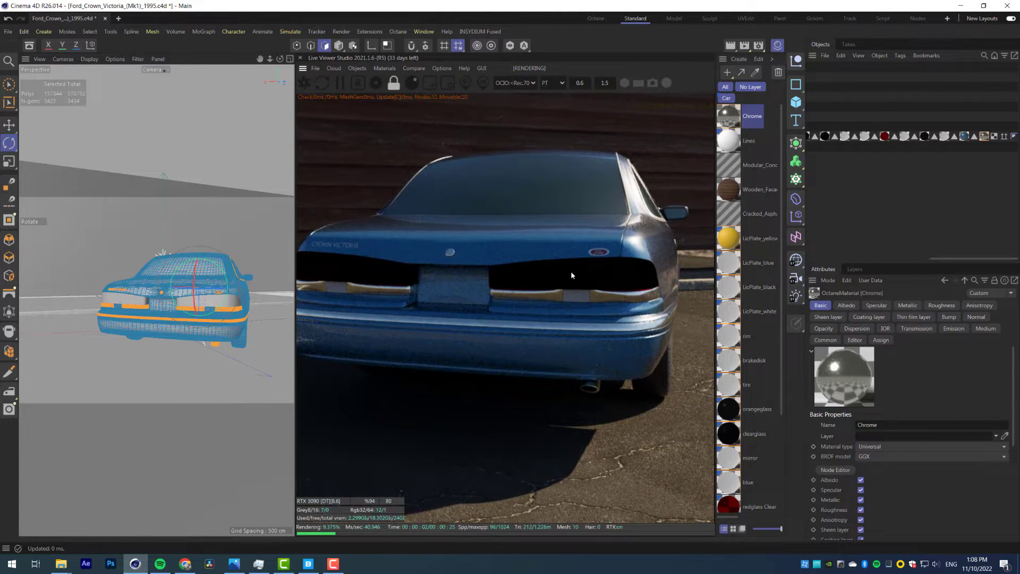
Switch to Quixel Bridge and export the favorite Rusty Metal Sheet surface at 4K to the Cinema 4D scene
{"action": "key", "text": "alt+Tab"}
{"action": "scroll", "coordinate": [95, 375], "scroll_direction": "down", "scroll_amount": 5}
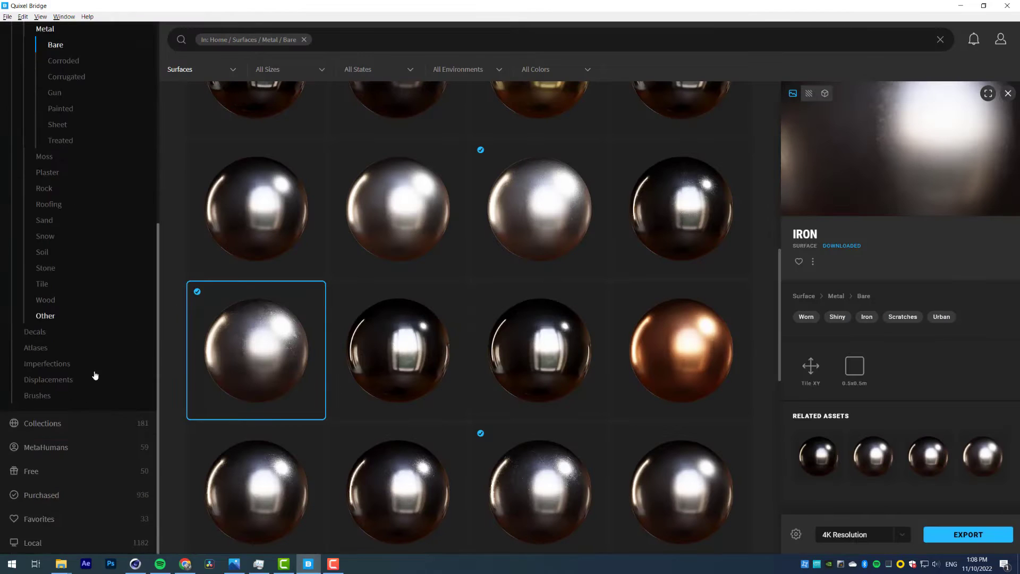
{"action": "left_click", "coordinate": [44, 525]}
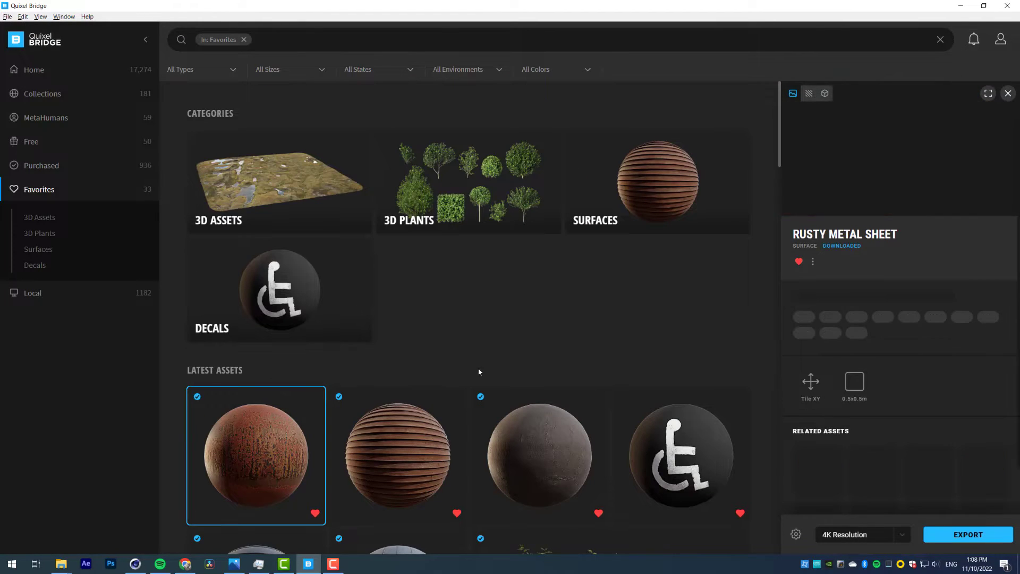
{"action": "left_click", "coordinate": [968, 534]}
{"action": "key", "text": "alt+Tab"}
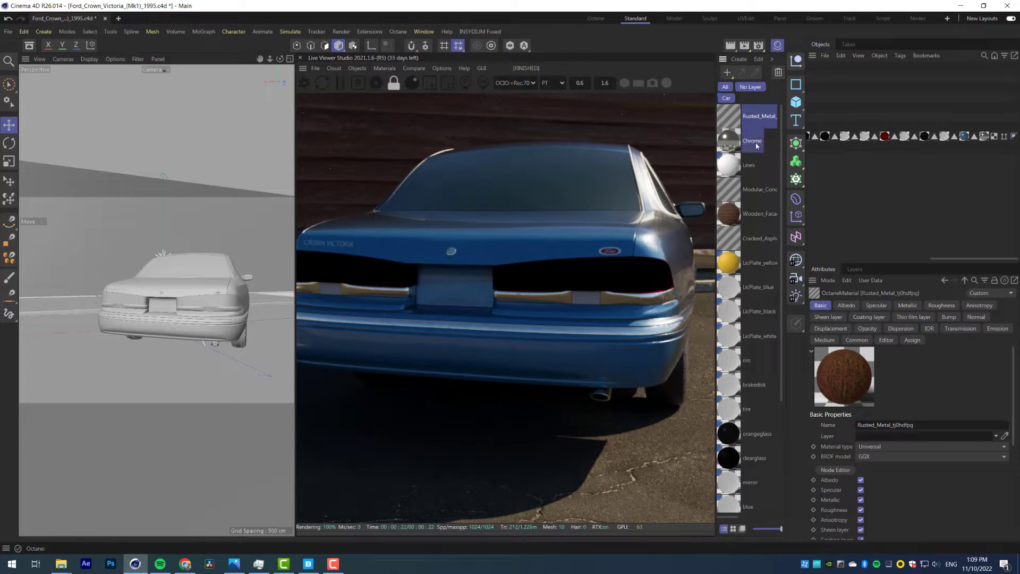
Assign the Rusted_Metal and Chrome materials to the Car layer and list only that layer's materials
{"action": "left_click_drag", "start_coordinate": [727, 99], "coordinate": [744, 112]}
{"action": "left_click", "coordinate": [729, 139]}
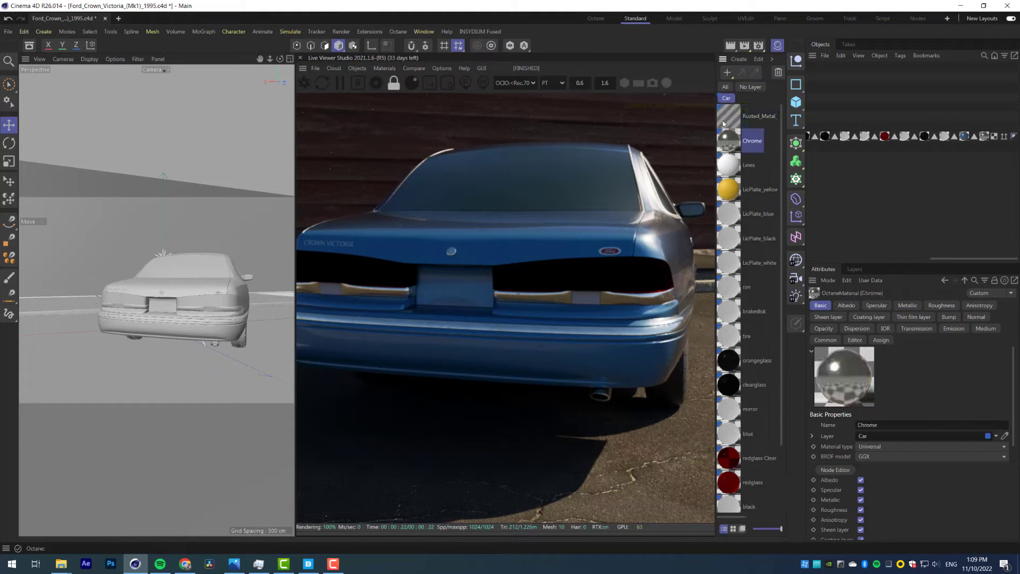
{"action": "left_click", "coordinate": [725, 117]}
Create an Octane Mix Material and name it Car_paint
{"action": "left_click", "coordinate": [738, 59]}
{"action": "mouse_move", "coordinate": [780, 99]}
{"action": "mouse_move", "coordinate": [873, 104]}
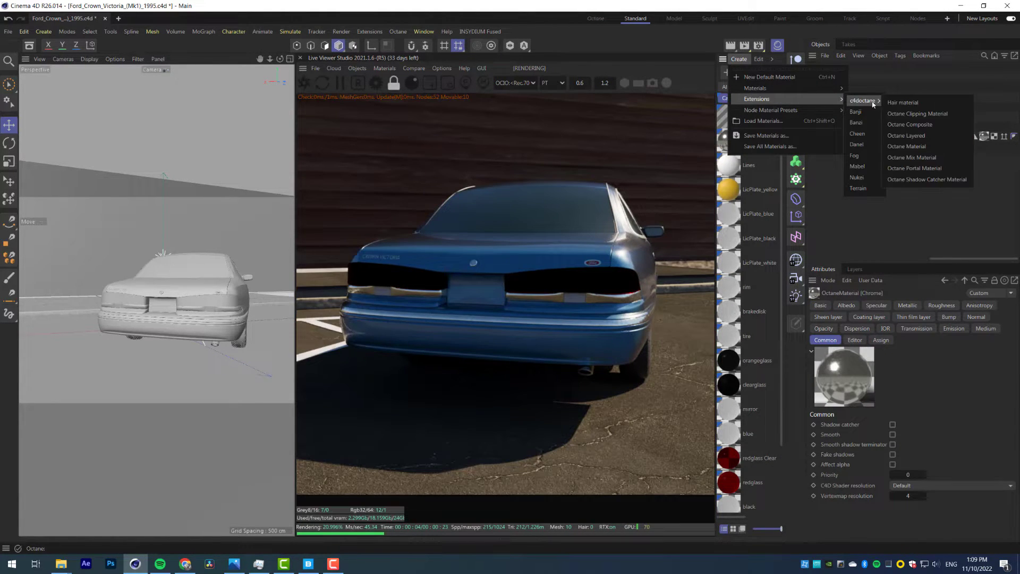
{"action": "left_click", "coordinate": [911, 157]}
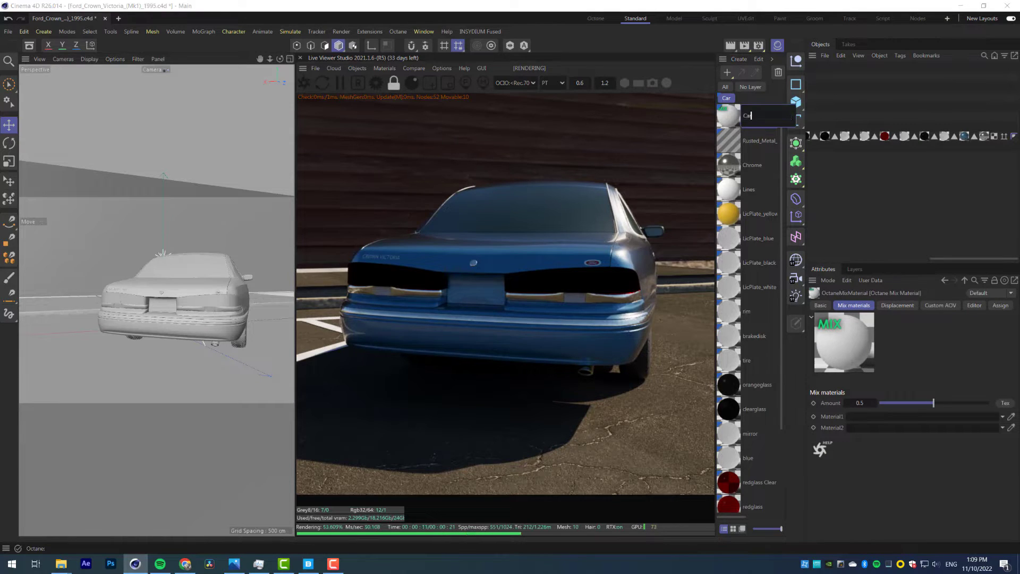
{"action": "left_click", "coordinate": [787, 114]}
{"action": "type", "text": "Car_paint"}
{"action": "key", "text": "Return"}
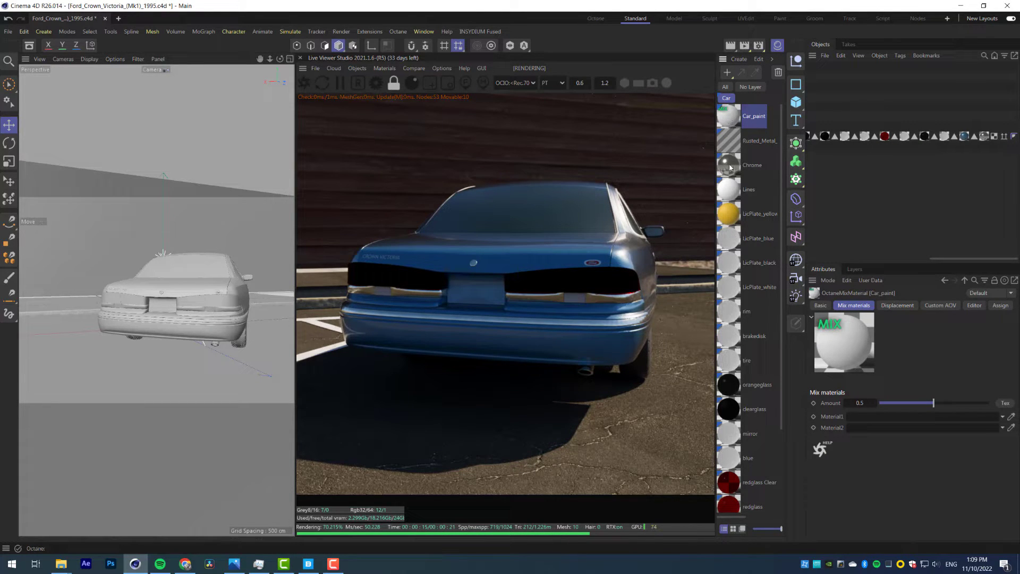
Set Rusted_Metal and carpaint as Car_paint's Material1 and Material2, and replace carpaint with Car_paint on the car body's material tag
{"action": "scroll", "coordinate": [735, 265], "scroll_direction": "down", "scroll_amount": 3}
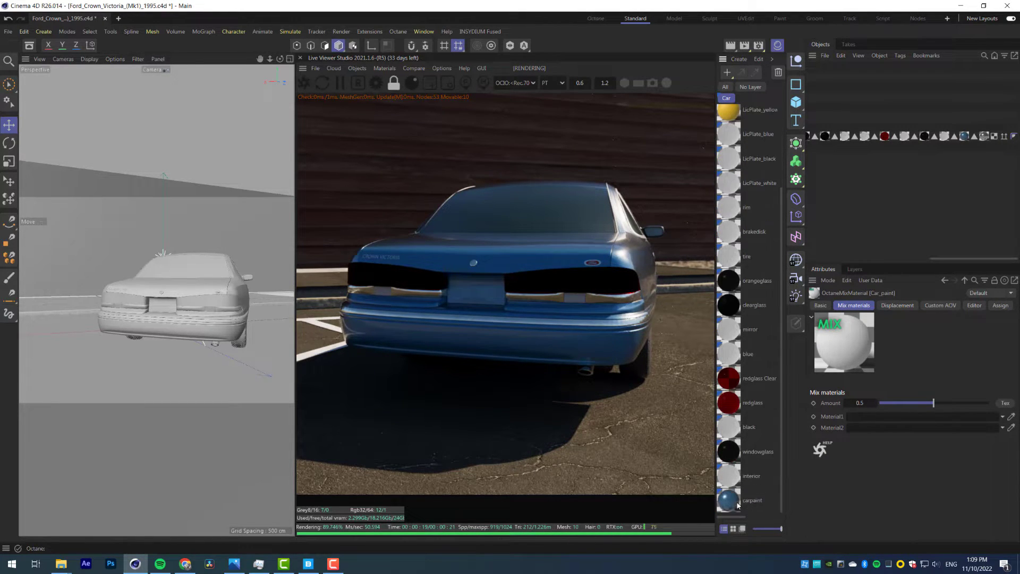
{"action": "scroll", "coordinate": [740, 115], "scroll_direction": "up", "scroll_amount": 4}
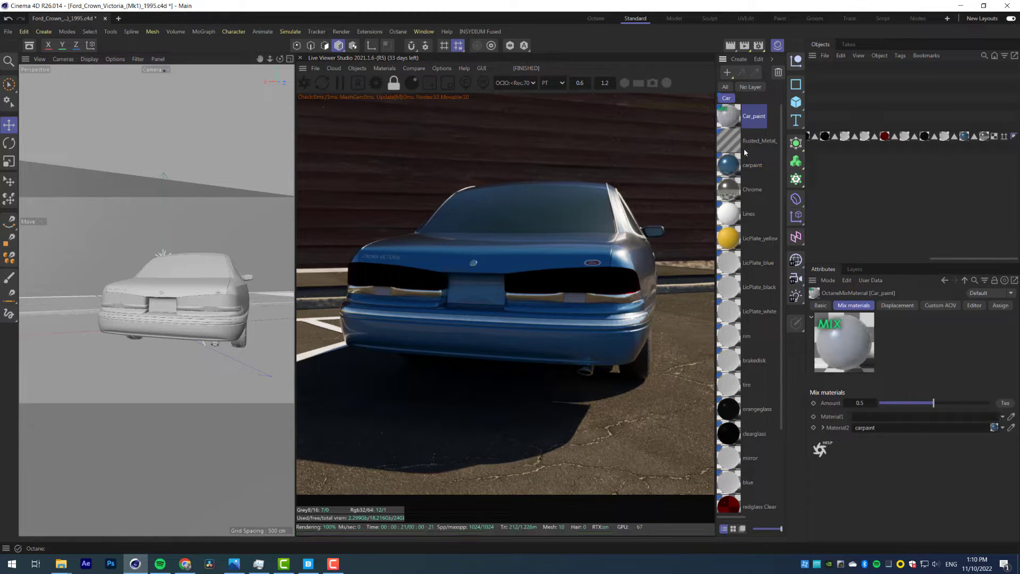
{"action": "right_click", "coordinate": [741, 165]}
{"action": "left_click", "coordinate": [811, 308]}
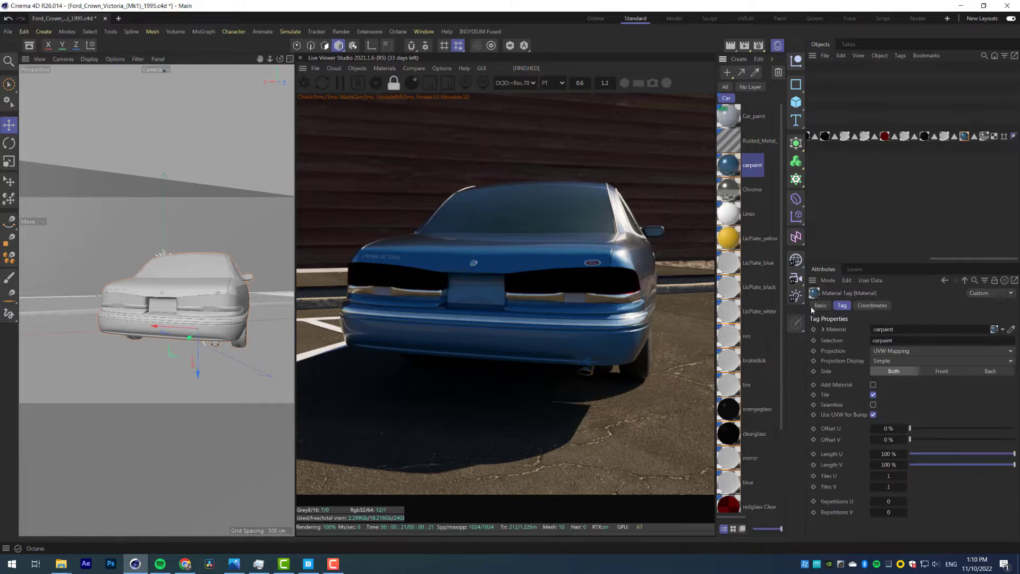
{"action": "left_click", "coordinate": [731, 118]}
{"action": "left_click_drag", "start_coordinate": [728, 140], "coordinate": [903, 417]}
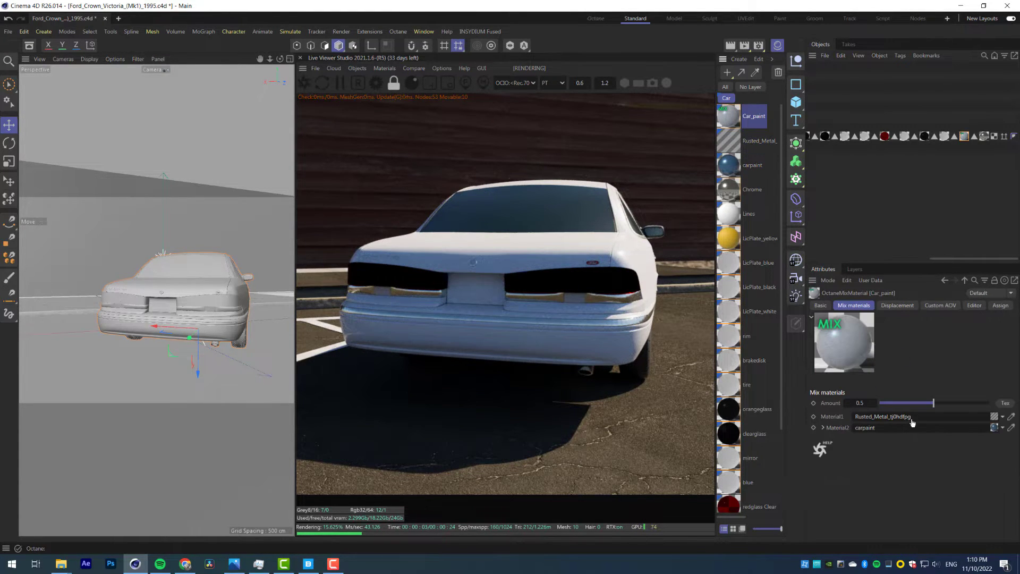
Examine the rust mix on the car's rear in the live render and save the scene
{"action": "scroll", "coordinate": [592, 261], "scroll_direction": "up", "scroll_amount": 5}
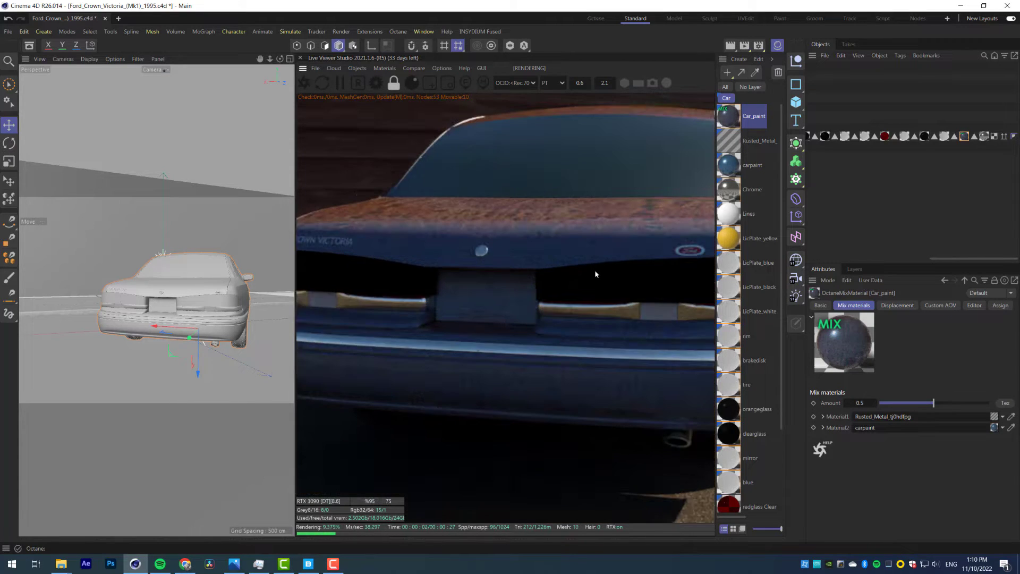
{"action": "left_click_drag", "start_coordinate": [596, 273], "coordinate": [591, 247]}
{"action": "scroll", "coordinate": [478, 255], "scroll_direction": "down", "scroll_amount": 4}
{"action": "key", "text": "ctrl+s"}
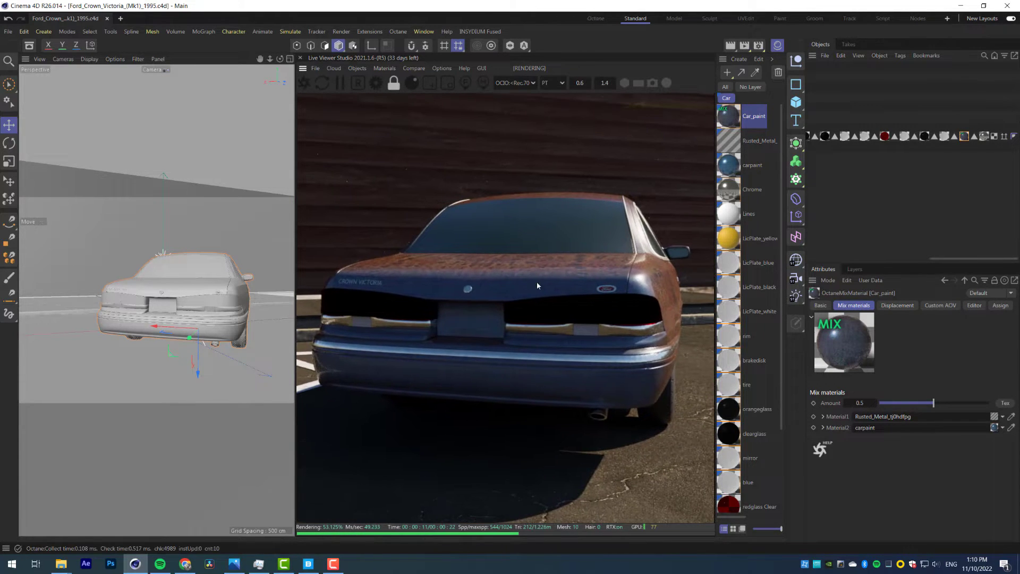
Add a Curvature node to the Car_paint graph, connect it to the mix amount, and widen the live render for checking
{"action": "left_click", "coordinate": [821, 306]}
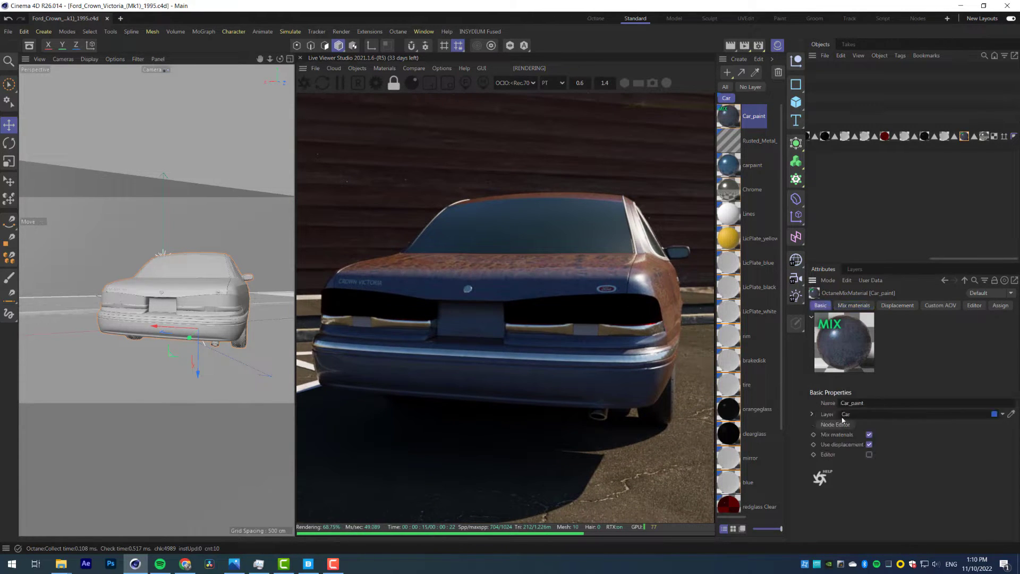
{"action": "left_click", "coordinate": [835, 425]}
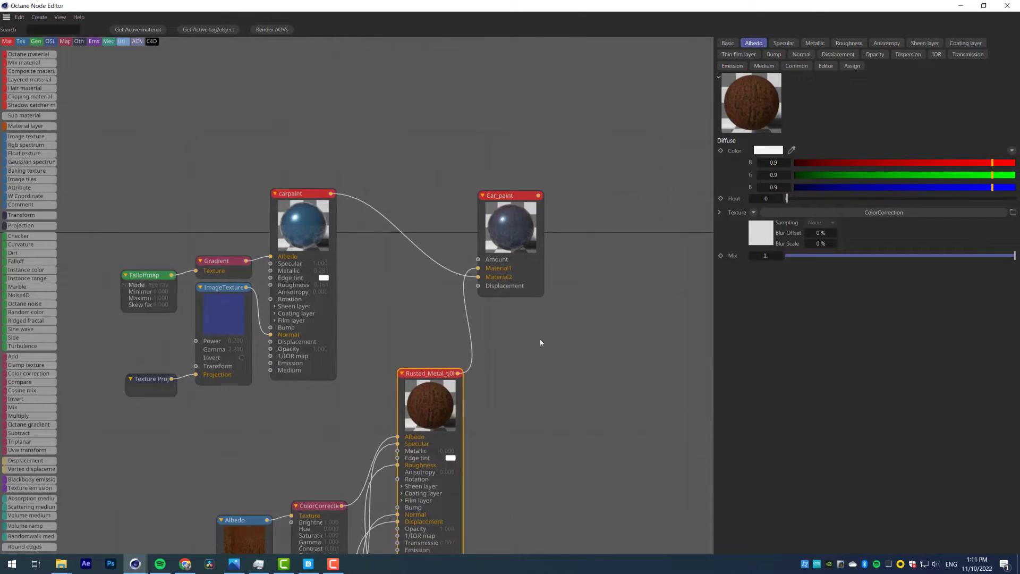
{"action": "double_click", "coordinate": [525, 9]}
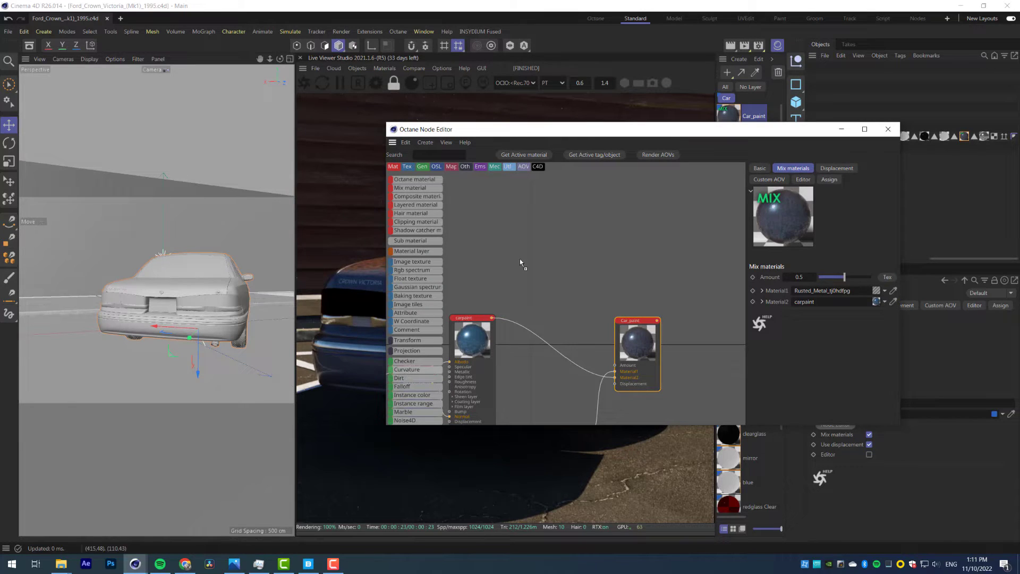
{"action": "left_click_drag", "start_coordinate": [406, 369], "coordinate": [555, 260]}
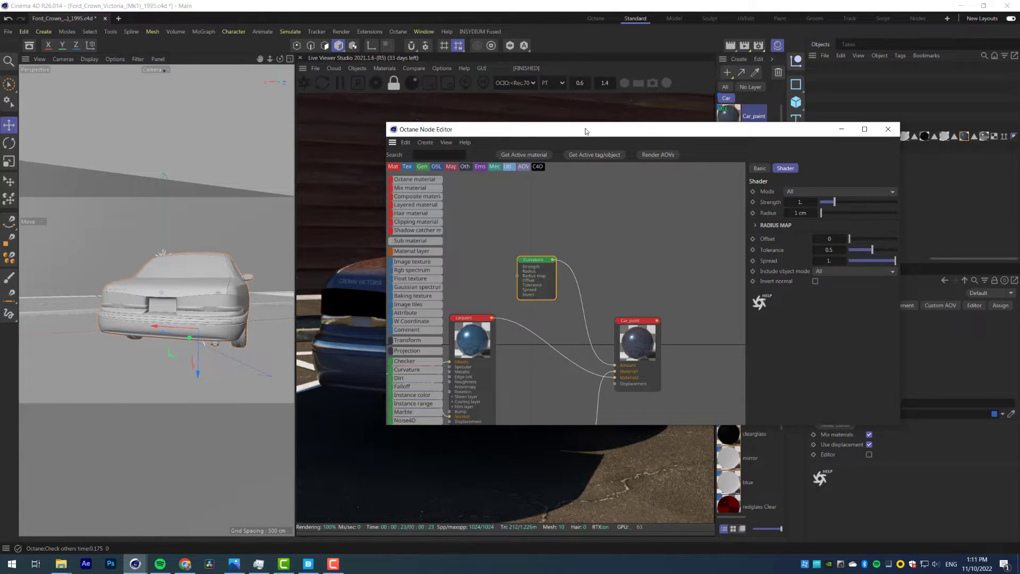
{"action": "left_click_drag", "start_coordinate": [586, 131], "coordinate": [268, 80]}
{"action": "left_click", "coordinate": [777, 45]}
{"action": "left_click_drag", "start_coordinate": [407, 73], "coordinate": [302, 73]}
{"action": "scroll", "coordinate": [592, 297], "scroll_direction": "up", "scroll_amount": 4}
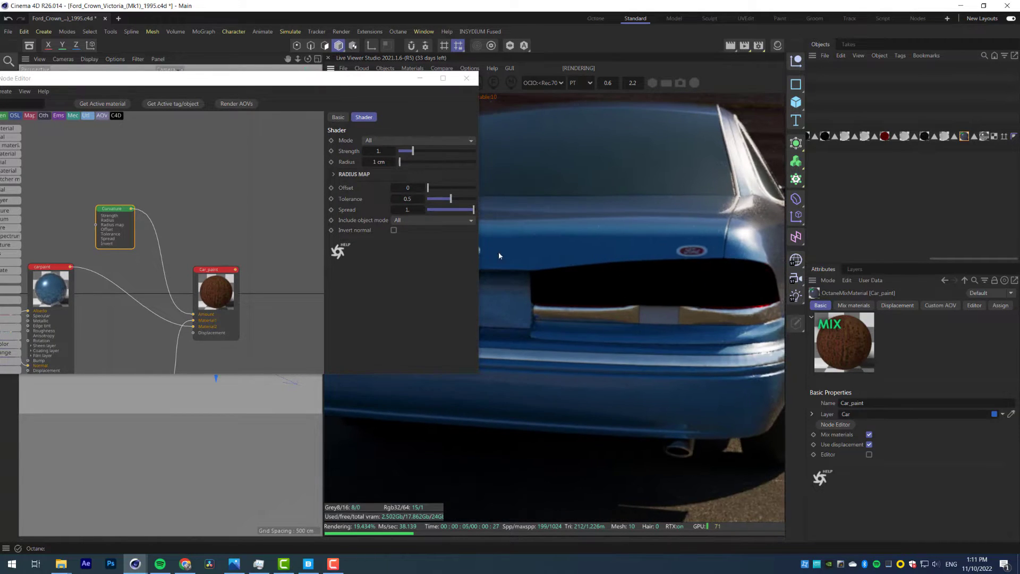
Set the Curvature's strength to 5 and its radius to about 778.5, using a render region on the car's rear
{"action": "left_click_drag", "start_coordinate": [109, 205], "coordinate": [98, 192]}
{"action": "left_click_drag", "start_coordinate": [546, 160], "coordinate": [545, 157]}
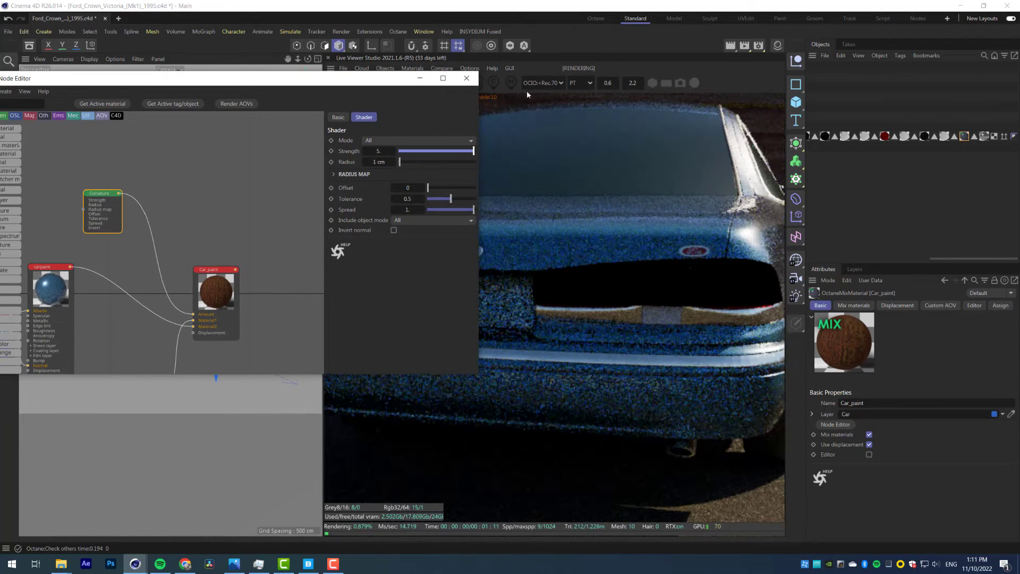
{"action": "left_click_drag", "start_coordinate": [404, 78], "coordinate": [345, 142]}
{"action": "left_click", "coordinate": [458, 82]}
{"action": "left_click_drag", "start_coordinate": [560, 222], "coordinate": [649, 406]}
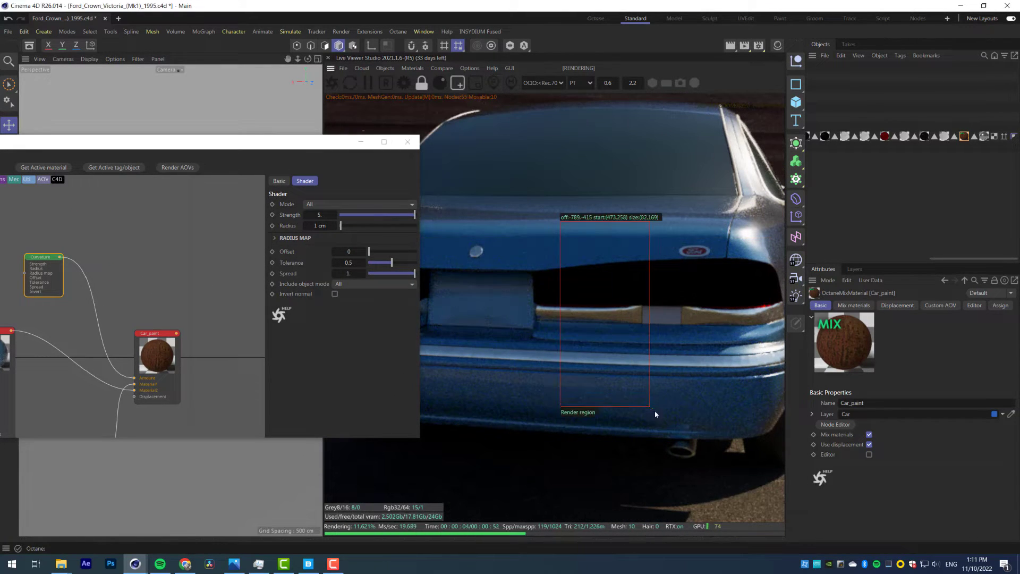
{"action": "left_click_drag", "start_coordinate": [341, 227], "coordinate": [397, 225]}
{"action": "scroll", "coordinate": [472, 250], "scroll_direction": "down", "scroll_amount": 3}
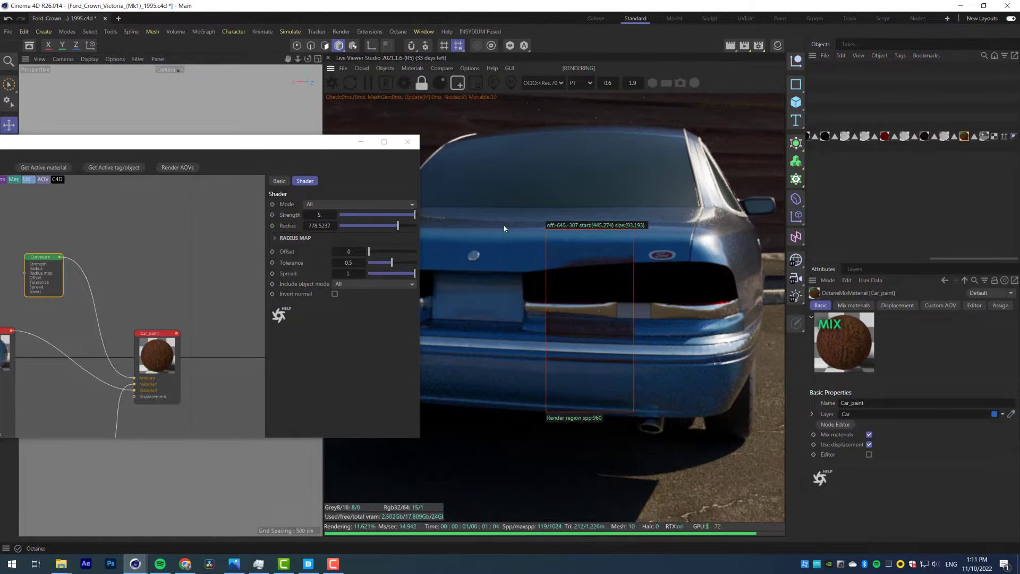
Enlarge the render region over the car's rear and turn on Invert normal for the Curvature
{"action": "left_click_drag", "start_coordinate": [489, 216], "coordinate": [720, 398]}
{"action": "middle_click_drag", "start_coordinate": [466, 255], "coordinate": [534, 227]}
{"action": "scroll", "coordinate": [564, 245], "scroll_direction": "down", "scroll_amount": 6}
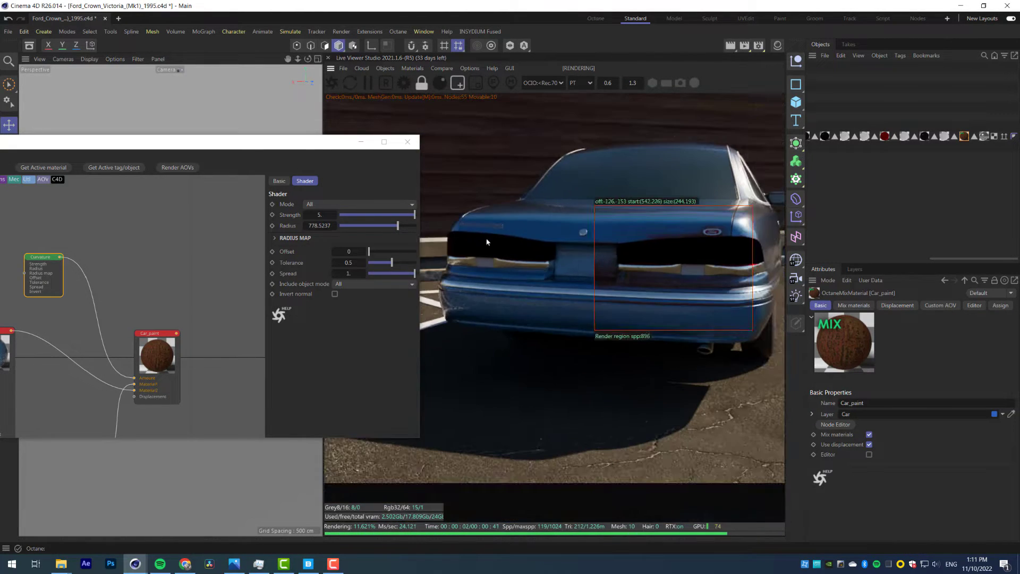
{"action": "scroll", "coordinate": [691, 266], "scroll_direction": "up", "scroll_amount": 4}
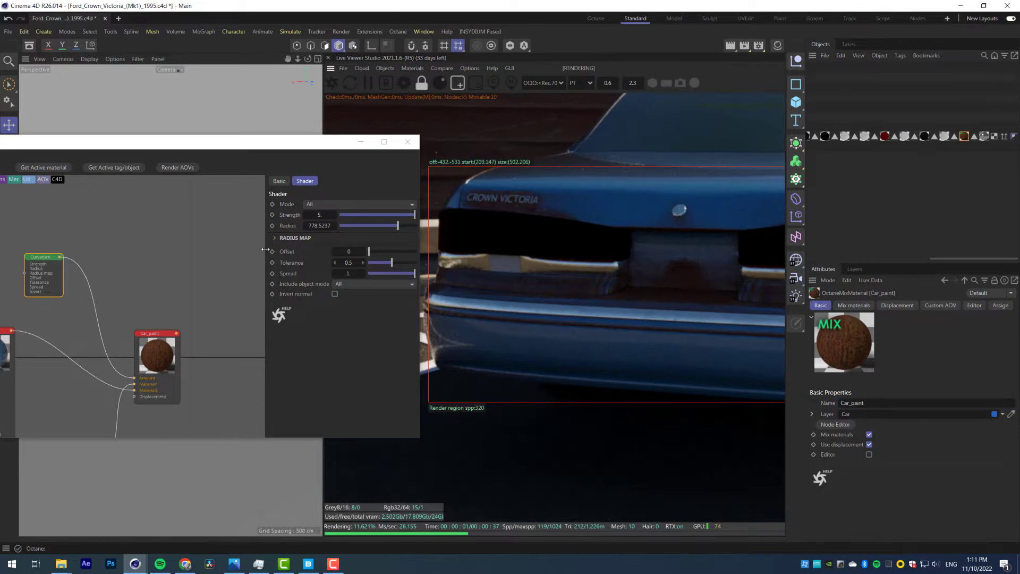
{"action": "left_click", "coordinate": [335, 294]}
{"action": "scroll", "coordinate": [637, 255], "scroll_direction": "down", "scroll_amount": 1}
{"action": "middle_click_drag", "start_coordinate": [636, 256], "coordinate": [639, 288]}
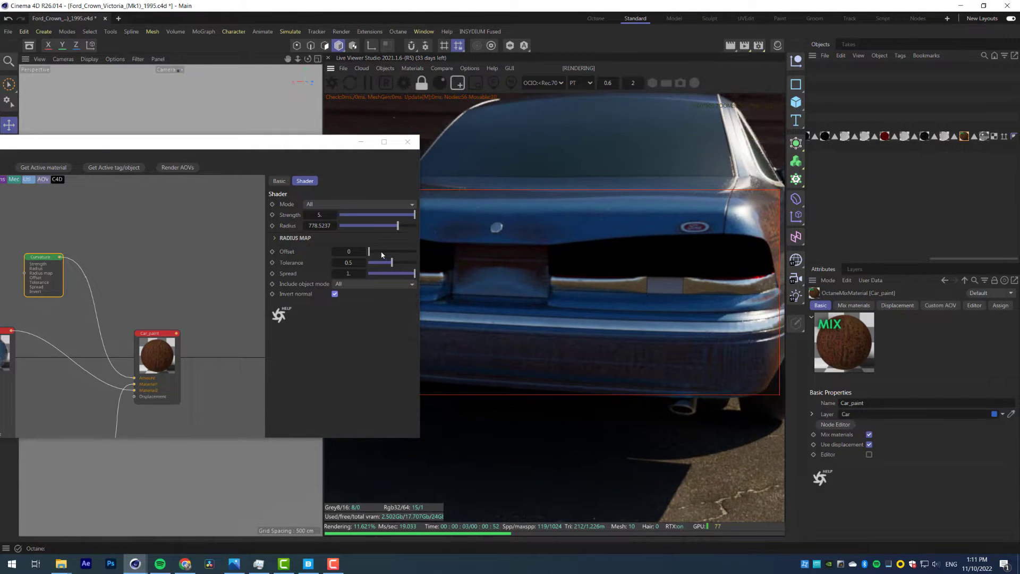
Make room in the Car_paint graph, and switch to Quixel Bridge to open the local Grunge imperfection's files
{"action": "left_click_drag", "start_coordinate": [319, 139], "coordinate": [541, 125]}
{"action": "left_click_drag", "start_coordinate": [376, 322], "coordinate": [392, 295]}
{"action": "scroll", "coordinate": [215, 279], "scroll_direction": "up", "scroll_amount": 3}
{"action": "middle_click_drag", "start_coordinate": [214, 331], "coordinate": [304, 262]}
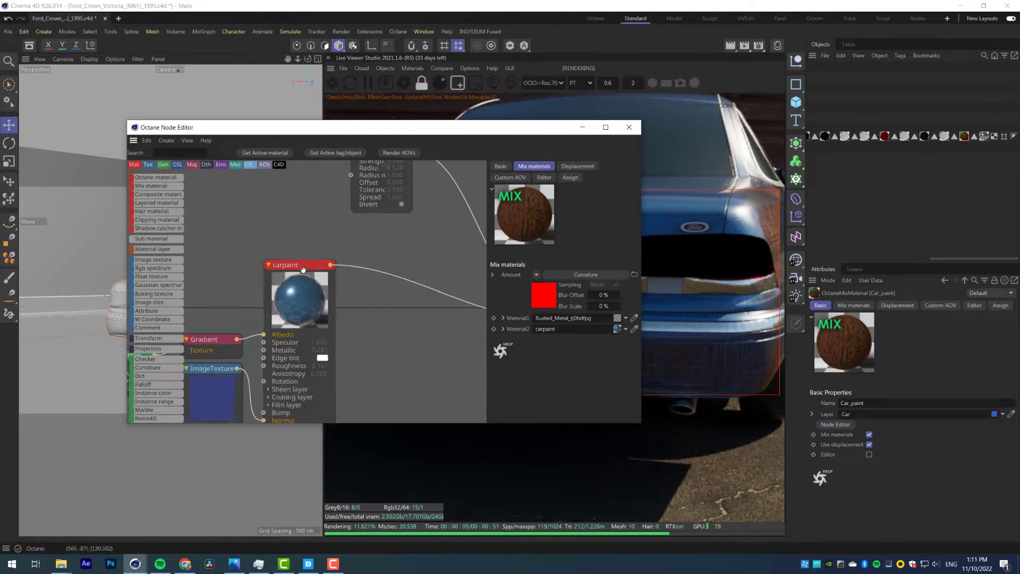
{"action": "scroll", "coordinate": [304, 261], "scroll_direction": "down", "scroll_amount": 2}
{"action": "left_click", "coordinate": [308, 564]}
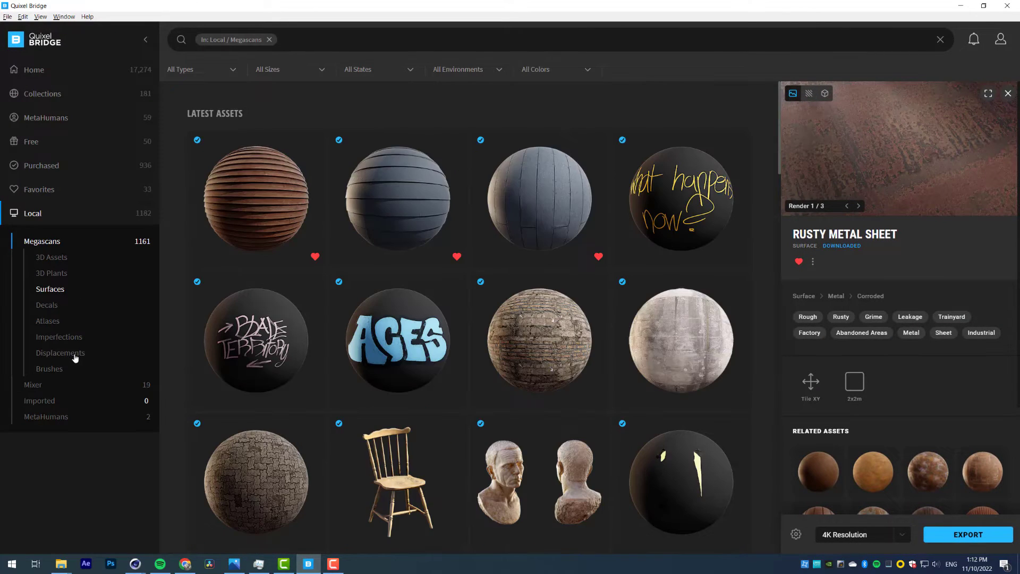
{"action": "left_click", "coordinate": [548, 348]}
{"action": "right_click", "coordinate": [539, 319]}
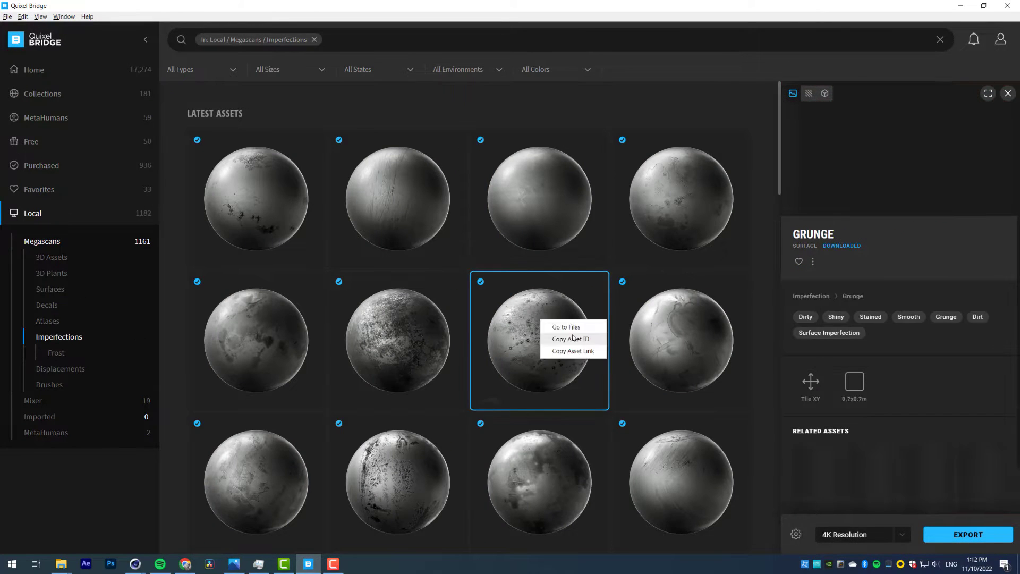
{"action": "left_click", "coordinate": [579, 329]}
{"action": "left_click", "coordinate": [959, 7]}
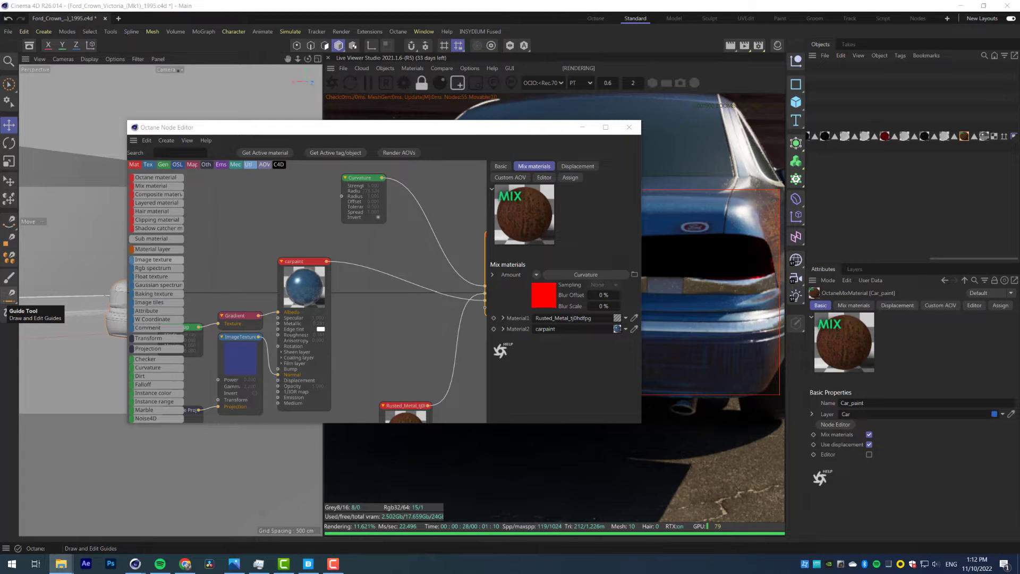
Add the Grunge image as a texture with Box projection and connect it to the Curvature's radius map
{"action": "left_click_drag", "start_coordinate": [299, 235], "coordinate": [300, 233]}
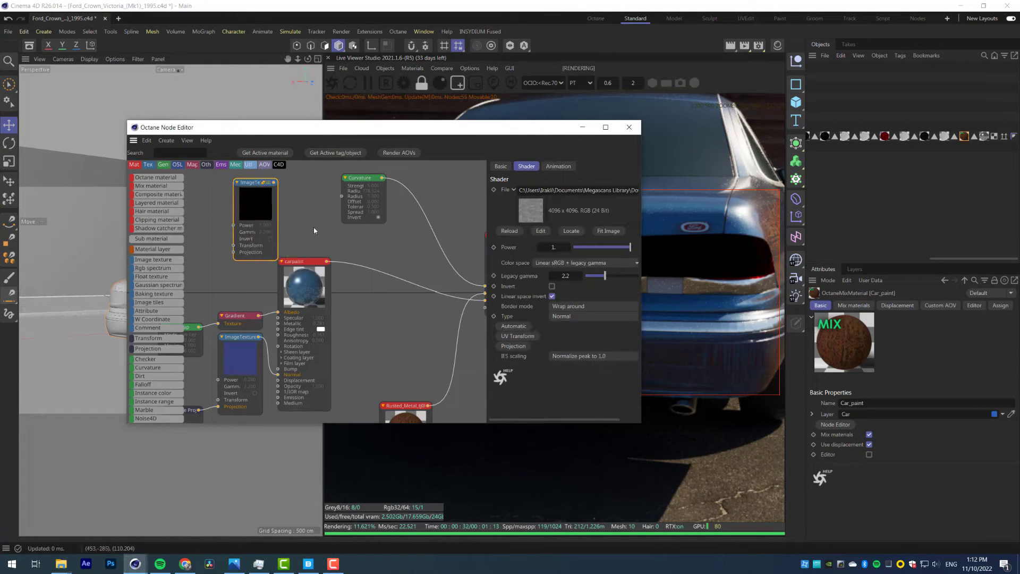
{"action": "left_click", "coordinate": [513, 346]}
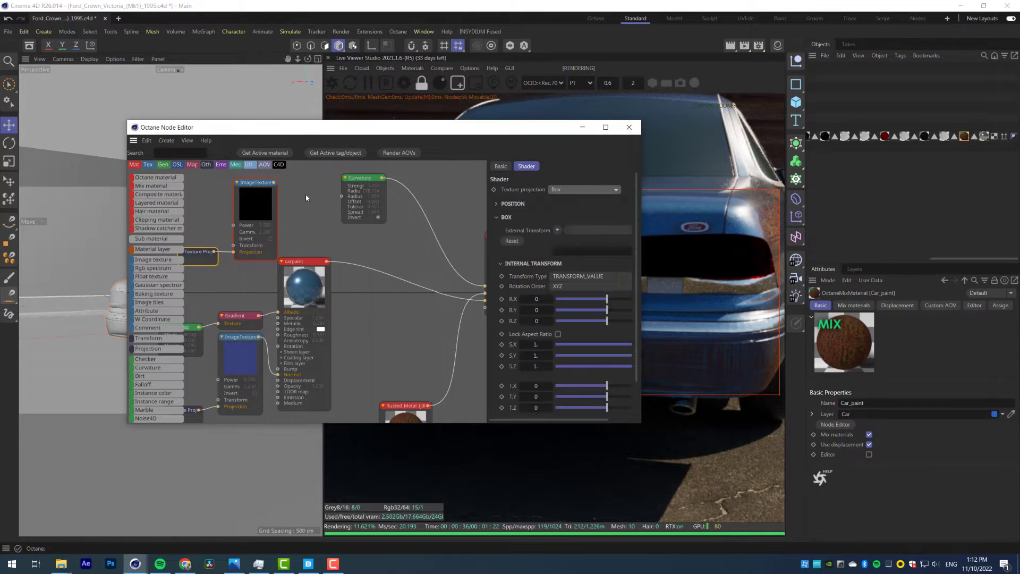
{"action": "left_click_drag", "start_coordinate": [343, 199], "coordinate": [343, 199]}
{"action": "left_click_drag", "start_coordinate": [474, 130], "coordinate": [399, 159]}
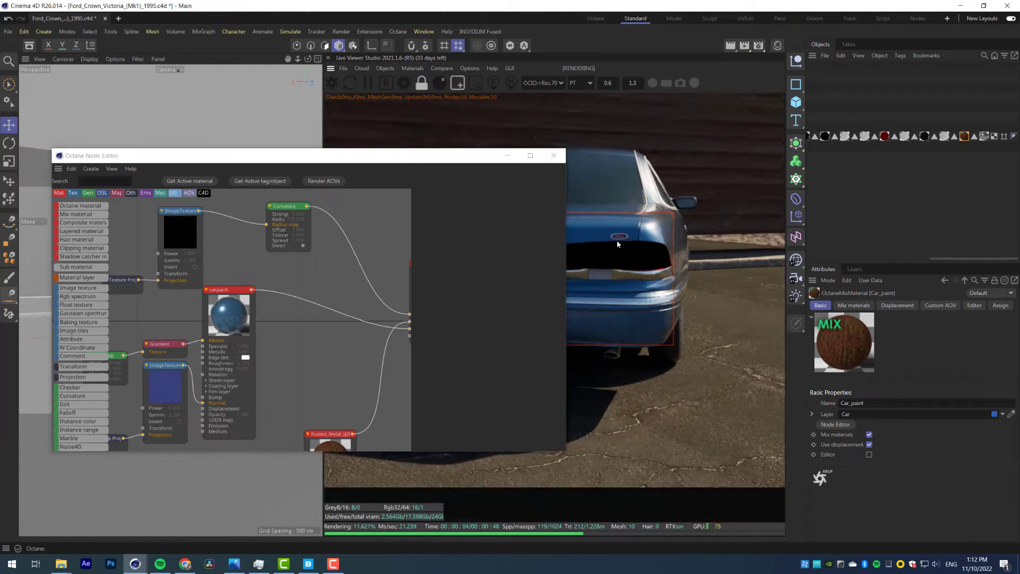
Try to solo the Curvature node to preview its mask in the live render
{"action": "left_click_drag", "start_coordinate": [565, 197], "coordinate": [446, 203]}
{"action": "middle_click_drag", "start_coordinate": [256, 218], "coordinate": [181, 248]}
{"action": "scroll", "coordinate": [181, 248], "scroll_direction": "down", "scroll_amount": 2}
{"action": "scroll", "coordinate": [613, 262], "scroll_direction": "up", "scroll_amount": 1}
{"action": "left_click_drag", "start_coordinate": [207, 239], "coordinate": [201, 234]}
{"action": "right_click", "coordinate": [200, 234]}
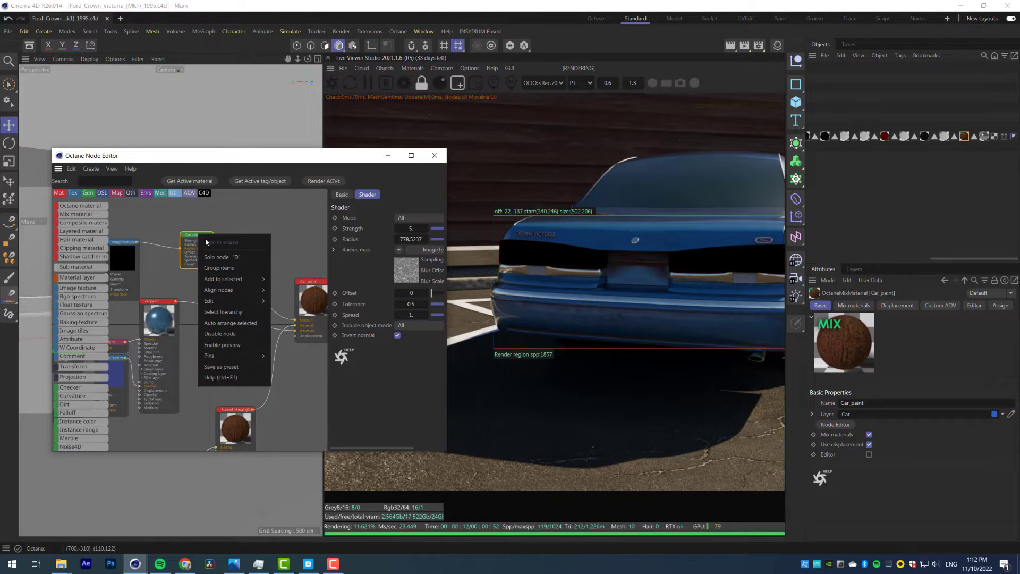
{"action": "left_click", "coordinate": [218, 256]}
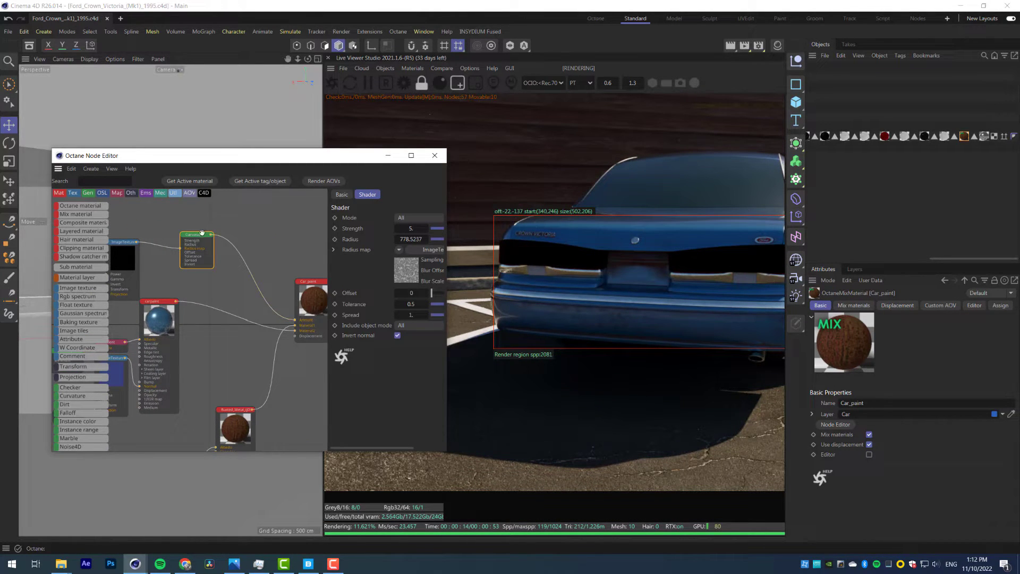
Reduce the Curvature's radius to about 388 while checking the car's rear bumper
{"action": "scroll", "coordinate": [584, 266], "scroll_direction": "up", "scroll_amount": 5}
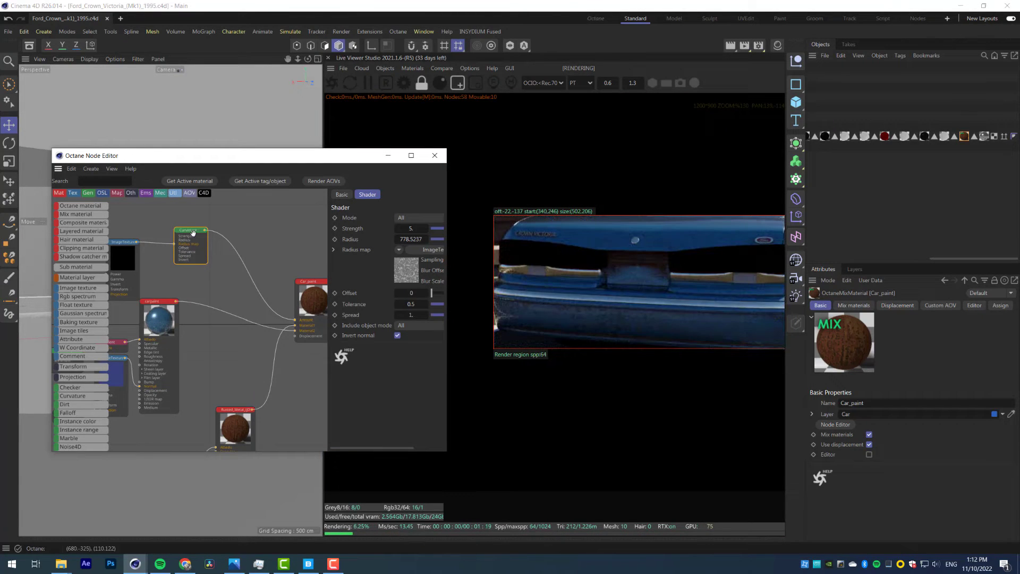
{"action": "middle_click_drag", "start_coordinate": [581, 275], "coordinate": [569, 209]}
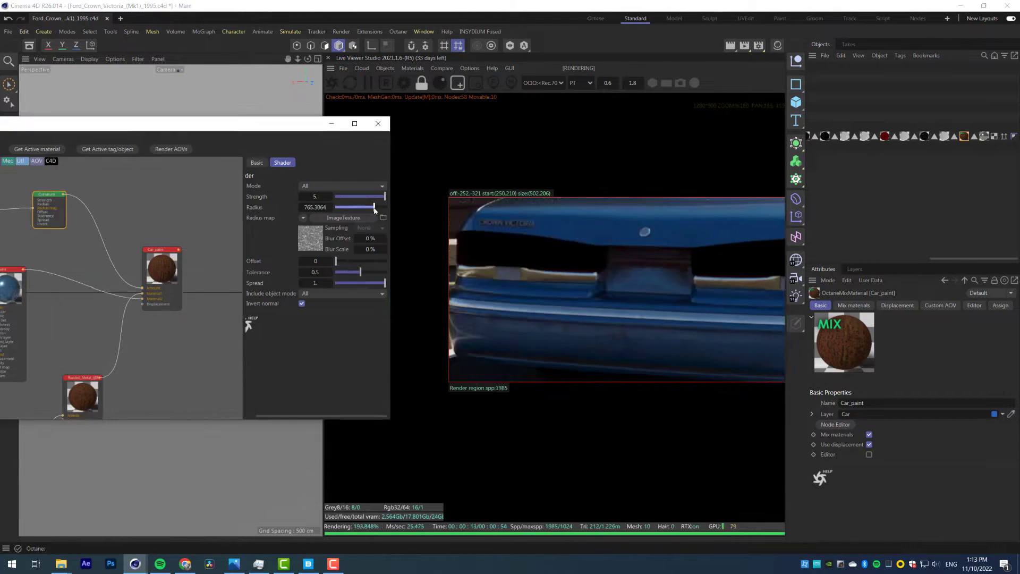
{"action": "mouse_move", "coordinate": [375, 208]}
{"action": "left_mouse_down"}
{"action": "mouse_move", "coordinate": [398, 210]}
{"action": "mouse_move", "coordinate": [338, 206]}
{"action": "mouse_move", "coordinate": [355, 206]}
{"action": "left_mouse_up"}
{"action": "middle_click_drag", "start_coordinate": [769, 321], "coordinate": [556, 313]}
{"action": "scroll", "coordinate": [589, 275], "scroll_direction": "down", "scroll_amount": 3}
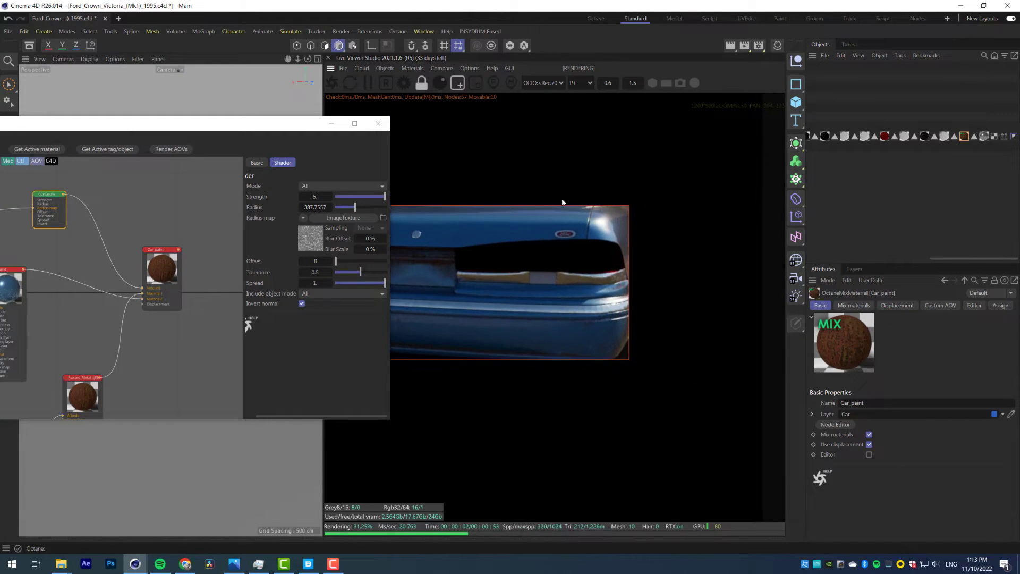
Redraw the render region over the trunk corner around the Ford badge and close the node editor
{"action": "left_click_drag", "start_coordinate": [552, 183], "coordinate": [702, 365]}
{"action": "middle_click_drag", "start_coordinate": [547, 227], "coordinate": [624, 275]}
{"action": "scroll", "coordinate": [623, 273], "scroll_direction": "up", "scroll_amount": 4}
{"action": "mouse_move", "coordinate": [524, 235]}
{"action": "left_mouse_down"}
{"action": "mouse_move", "coordinate": [613, 269]}
{"action": "mouse_move", "coordinate": [758, 302]}
{"action": "left_mouse_up"}
{"action": "left_click", "coordinate": [379, 124]}
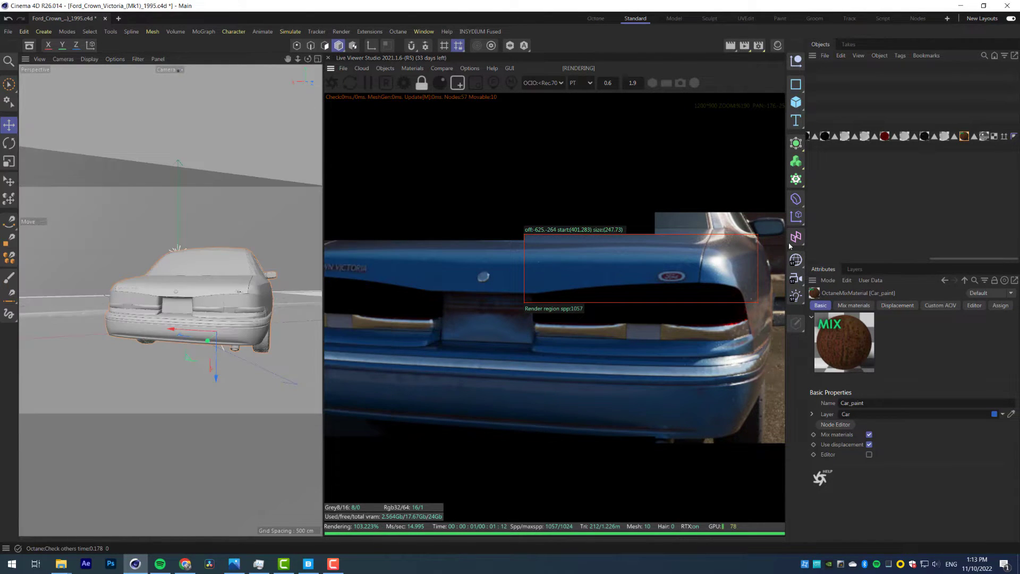
Open the original carpaint material's node graph and frame the car's rear corner in the live render
{"action": "left_click", "coordinate": [777, 46]}
{"action": "left_click", "coordinate": [728, 165]}
{"action": "left_click", "coordinate": [834, 471]}
{"action": "left_click_drag", "start_coordinate": [426, 195], "coordinate": [302, 174]}
{"action": "scroll", "coordinate": [713, 268], "scroll_direction": "up", "scroll_amount": 5}
{"action": "scroll", "coordinate": [713, 268], "scroll_direction": "up", "scroll_amount": 3}
{"action": "middle_click_drag", "start_coordinate": [713, 268], "coordinate": [608, 264]}
{"action": "middle_click_drag", "start_coordinate": [206, 340], "coordinate": [262, 330]}
Rearrange the carpaint graph by moving the falloff and gradient nodes and the normal texture with its projection to make space
{"action": "scroll", "coordinate": [261, 329], "scroll_direction": "up", "scroll_amount": 3}
{"action": "left_click_drag", "start_coordinate": [290, 342], "coordinate": [244, 252], "text": "ctrl"}
{"action": "middle_click_drag", "start_coordinate": [218, 391], "coordinate": [205, 313]}
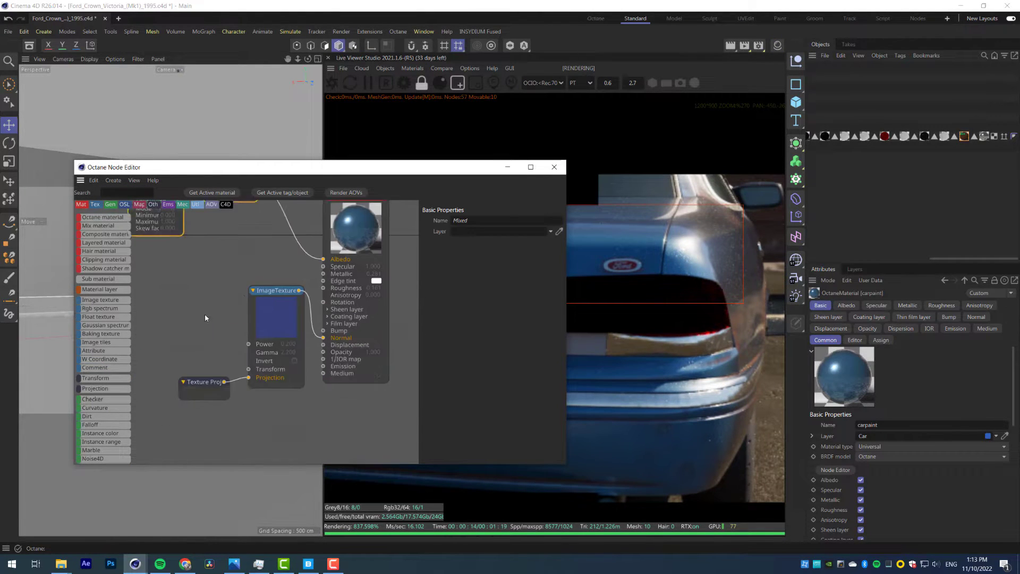
{"action": "left_click_drag", "start_coordinate": [184, 293], "coordinate": [261, 398]}
{"action": "left_click_drag", "start_coordinate": [290, 366], "coordinate": [261, 391]}
{"action": "left_click", "coordinate": [298, 388]}
Locate the Wipe Marks imperfection in Quixel Bridge and add its image with a texture projection to the carpaint graph
{"action": "left_click", "coordinate": [308, 564]}
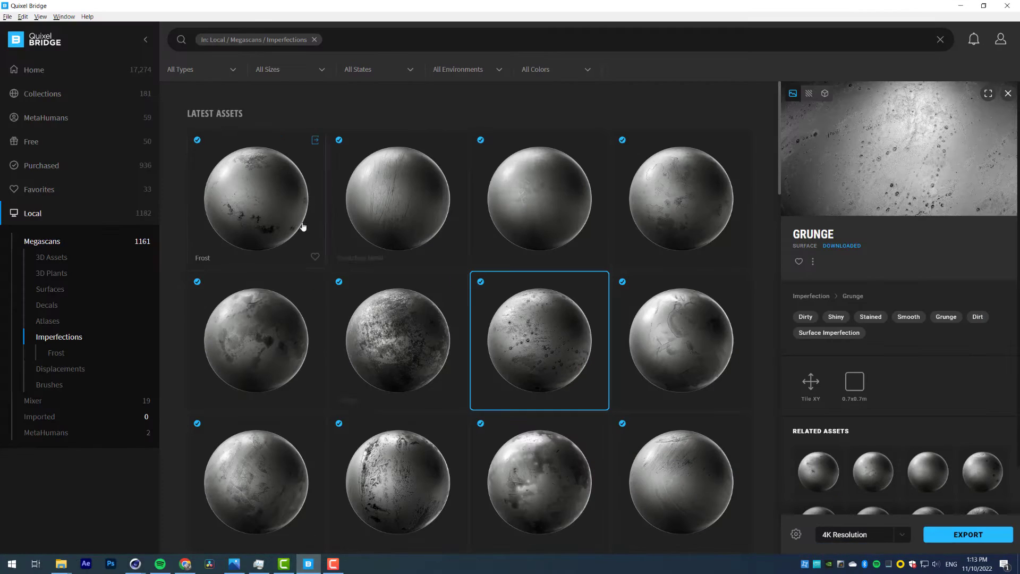
{"action": "scroll", "coordinate": [603, 203], "scroll_direction": "down", "scroll_amount": 3}
{"action": "left_click", "coordinate": [712, 348]}
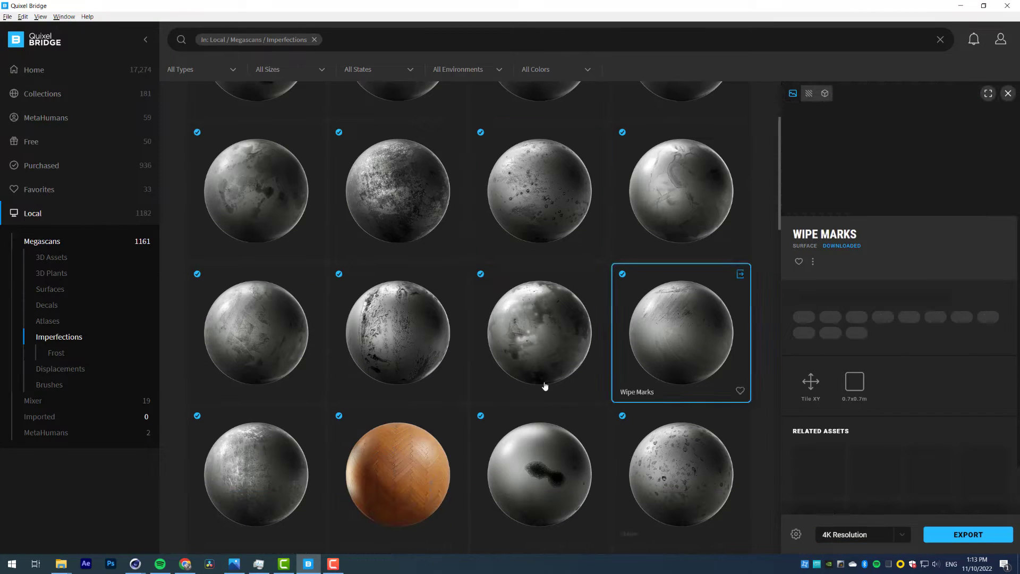
{"action": "right_click", "coordinate": [647, 327]}
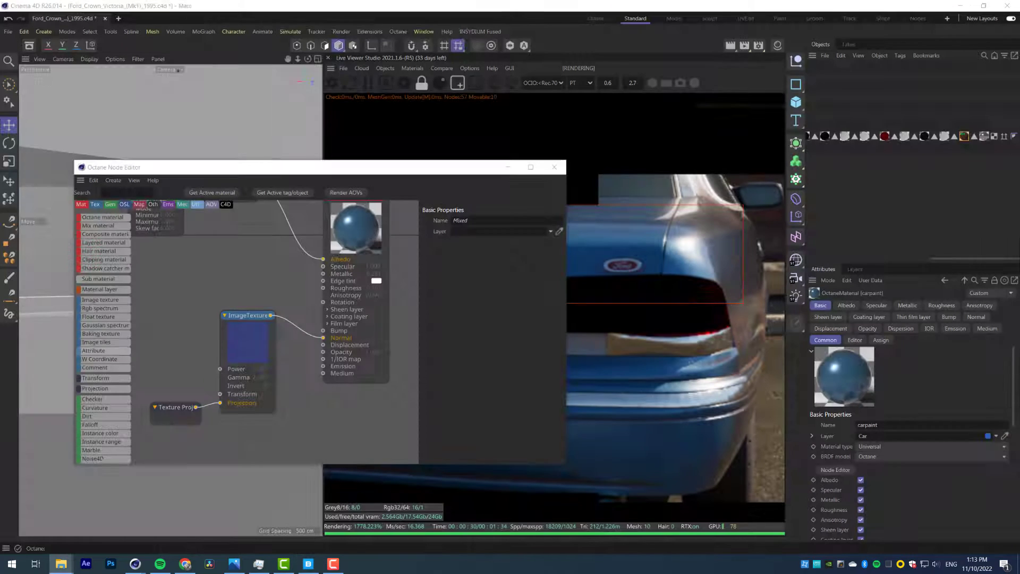
{"action": "left_click_drag", "start_coordinate": [233, 277], "coordinate": [196, 258]}
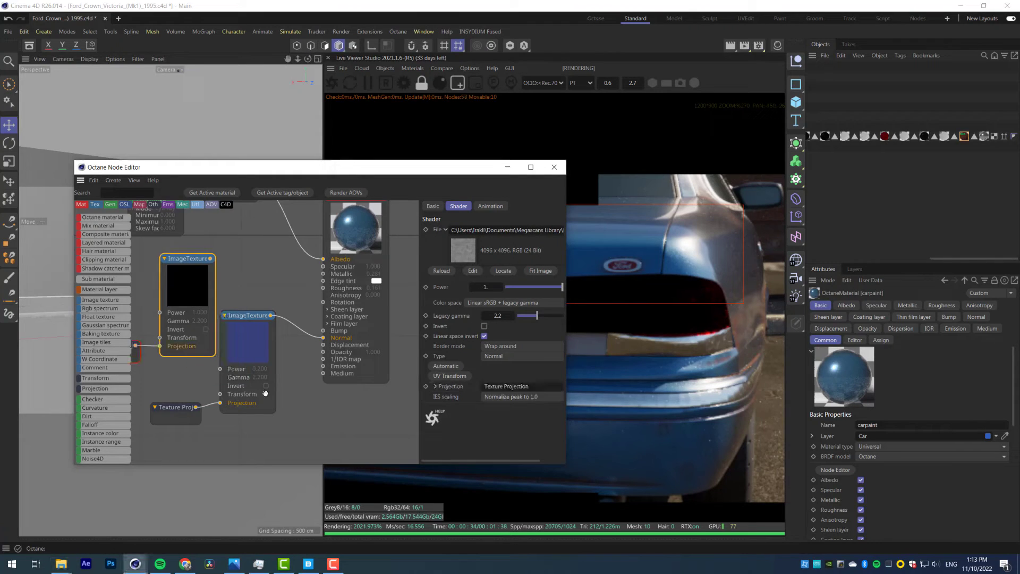
Connect the wipe marks image texture to the coating roughness of the carpaint material
{"action": "middle_click_drag", "start_coordinate": [266, 393], "coordinate": [304, 390]}
{"action": "left_click", "coordinate": [163, 342]}
{"action": "left_click", "coordinate": [517, 230]}
{"action": "left_click", "coordinate": [499, 252]}
{"action": "middle_click_drag", "start_coordinate": [265, 329], "coordinate": [226, 398]}
{"action": "left_click_drag", "start_coordinate": [356, 262], "coordinate": [346, 233]}
{"action": "left_click", "coordinate": [444, 230]}
{"action": "left_click", "coordinate": [315, 322]}
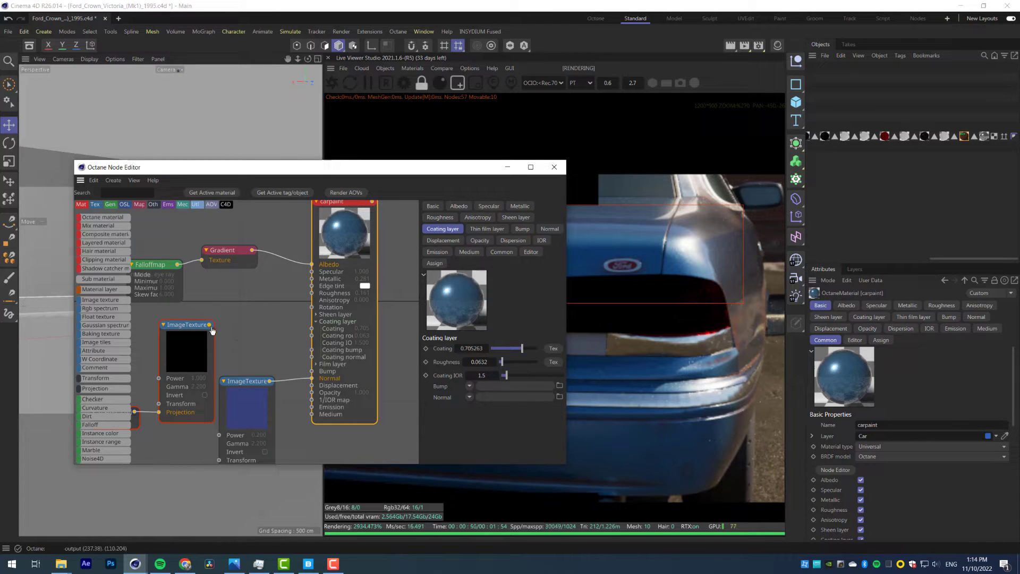
{"action": "left_click_drag", "start_coordinate": [313, 340], "coordinate": [312, 340]}
Frame the car's rear corner in the live render and draw a render region over the fender beside the tail-light opening
{"action": "left_click_drag", "start_coordinate": [319, 167], "coordinate": [317, 333]}
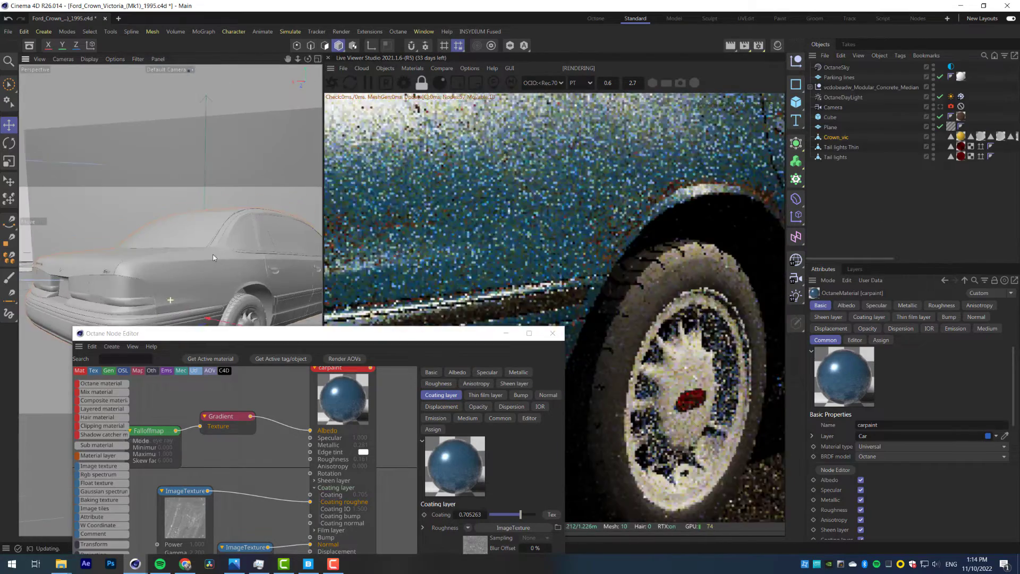
{"action": "left_click_drag", "start_coordinate": [603, 234], "coordinate": [630, 217], "text": "alt"}
{"action": "scroll", "coordinate": [629, 213], "scroll_direction": "down", "scroll_amount": 5}
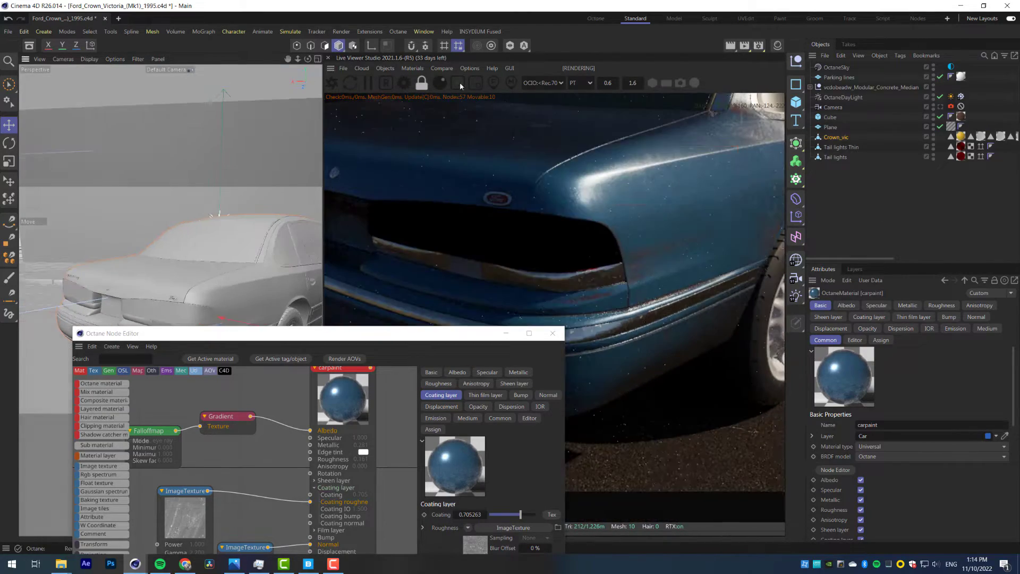
{"action": "left_click", "coordinate": [459, 83]}
{"action": "left_click_drag", "start_coordinate": [518, 134], "coordinate": [709, 270]}
Insert a Gradient node between the wipe marks image texture and the carpaint's coating roughness
{"action": "left_click_drag", "start_coordinate": [398, 333], "coordinate": [351, 181]}
{"action": "left_click_drag", "start_coordinate": [158, 353], "coordinate": [152, 346]}
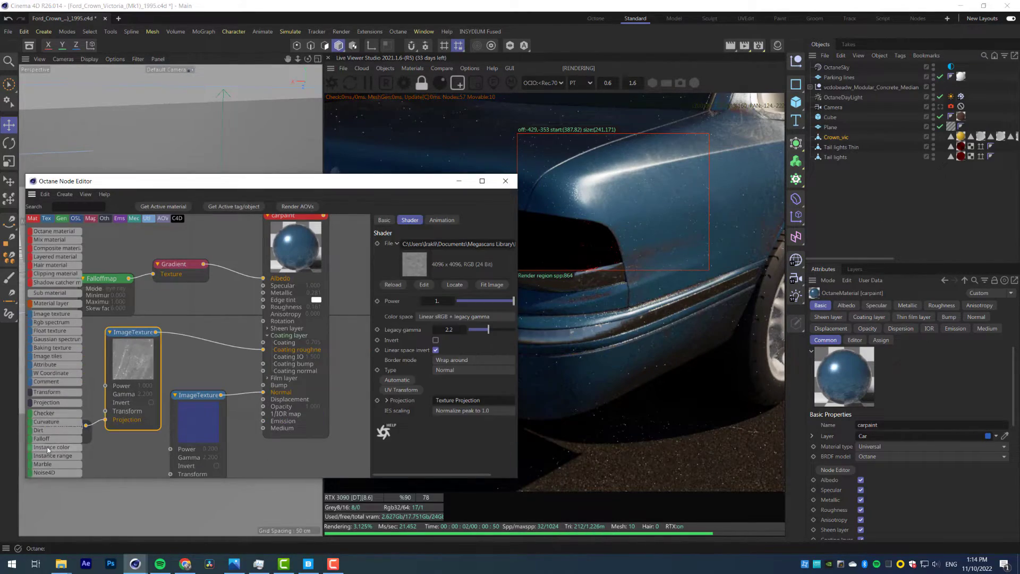
{"action": "scroll", "coordinate": [68, 357], "scroll_direction": "down", "scroll_amount": 10}
{"action": "left_click_drag", "start_coordinate": [211, 300], "coordinate": [205, 341]}
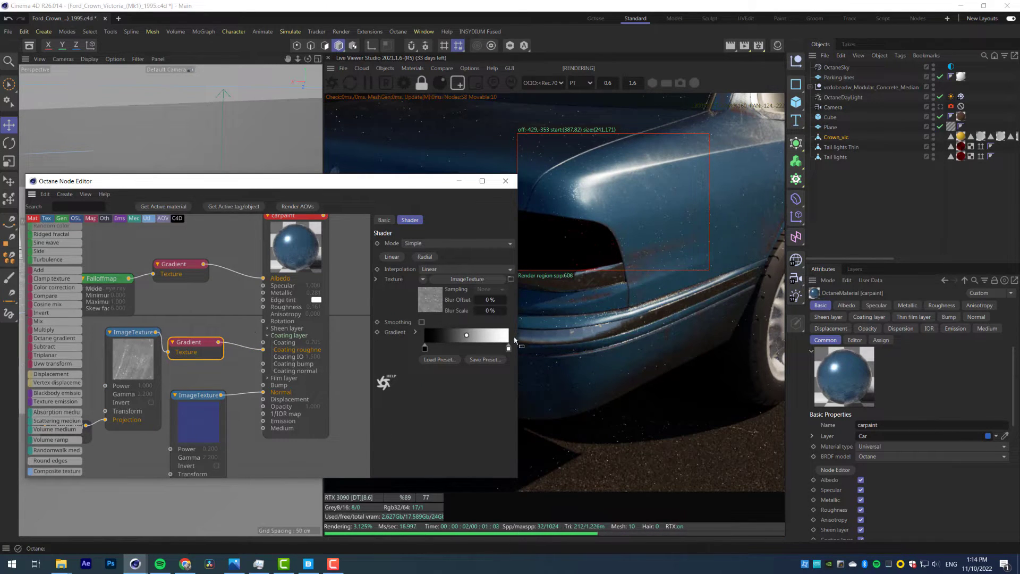
Raise the contrast of the coating roughness gradient by moving its black and white knots closer together
{"action": "left_click_drag", "start_coordinate": [425, 349], "coordinate": [469, 346]}
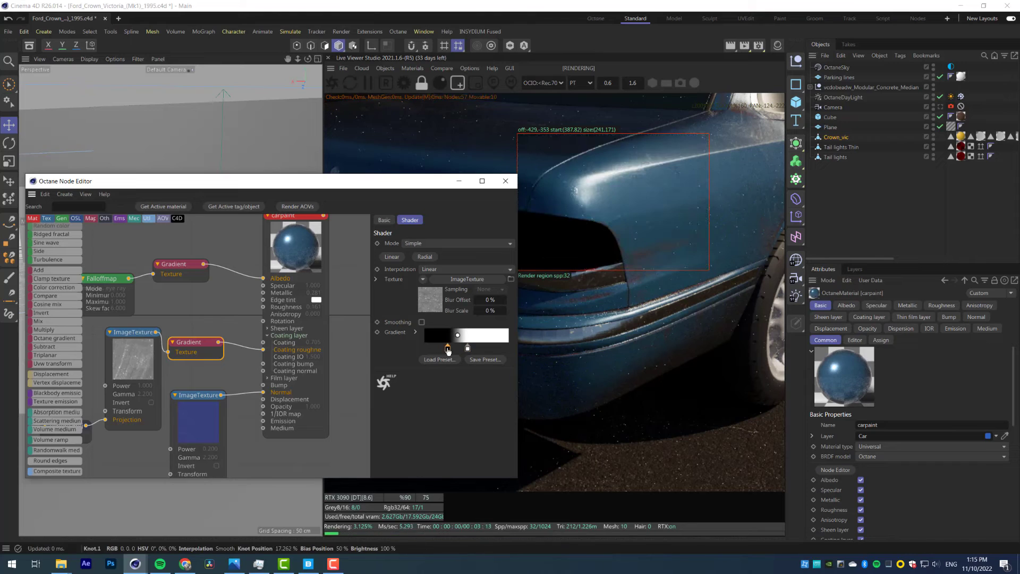
{"action": "left_click", "coordinate": [468, 348]}
{"action": "left_click_drag", "start_coordinate": [468, 349], "coordinate": [462, 349]}
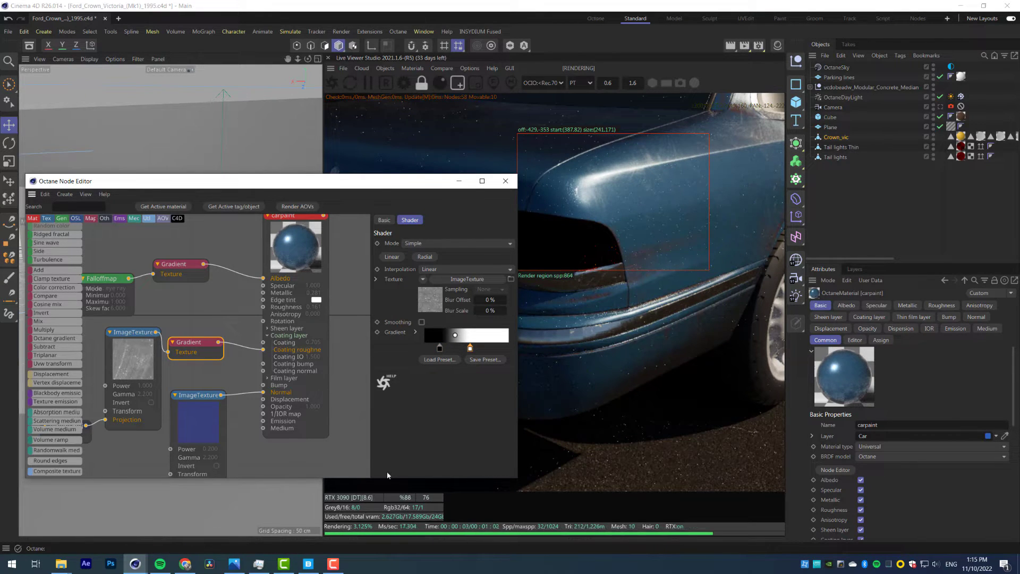
Switch to Quixel Bridge, select the Stains imperfection and open its files folder
{"action": "left_click", "coordinate": [308, 564]}
{"action": "left_click", "coordinate": [679, 186]}
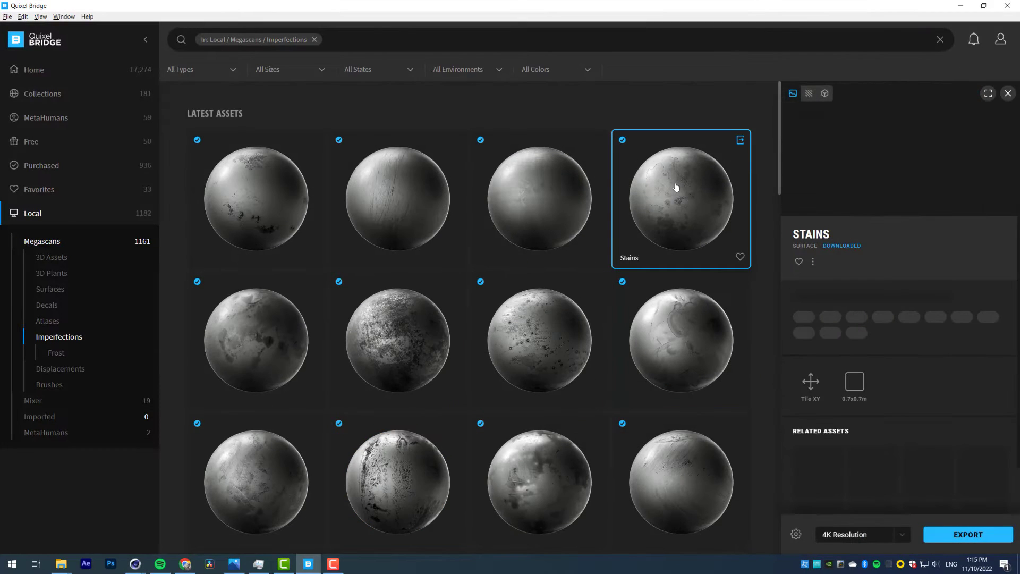
{"action": "right_click", "coordinate": [679, 186]}
{"action": "left_click", "coordinate": [710, 190]}
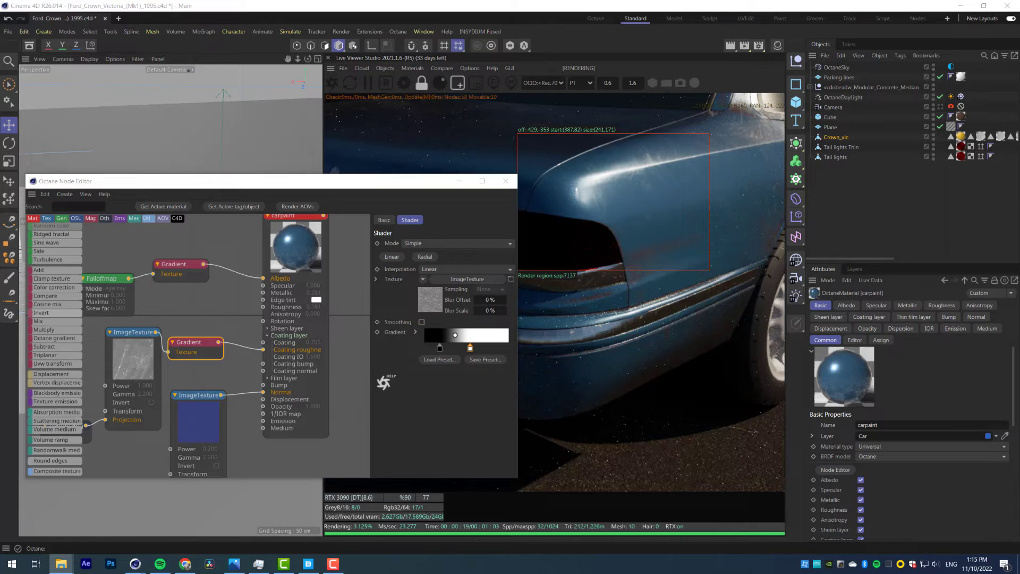
Spread out the carpaint node graph to make room for an additional image texture placed above the coating roughness texture
{"action": "left_click_drag", "start_coordinate": [183, 308], "coordinate": [200, 288]}
{"action": "scroll", "coordinate": [235, 270], "scroll_direction": "down", "scroll_amount": 3}
{"action": "left_click_drag", "start_coordinate": [194, 267], "coordinate": [158, 240]}
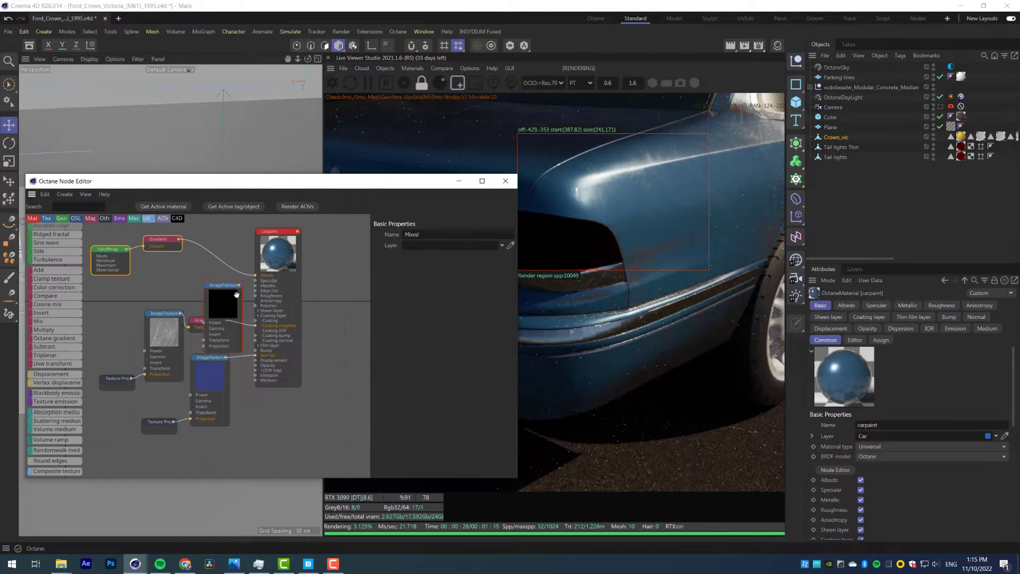
{"action": "left_click_drag", "start_coordinate": [278, 250], "coordinate": [338, 268]}
{"action": "left_click_drag", "start_coordinate": [159, 319], "coordinate": [164, 348]}
{"action": "left_click_drag", "start_coordinate": [227, 306], "coordinate": [146, 290]}
{"action": "left_click_drag", "start_coordinate": [208, 364], "coordinate": [249, 452]}
{"action": "left_click_drag", "start_coordinate": [158, 427], "coordinate": [207, 474]}
{"action": "left_click_drag", "start_coordinate": [168, 345], "coordinate": [165, 388]}
{"action": "left_click_drag", "start_coordinate": [206, 322], "coordinate": [215, 375]}
{"action": "left_click_drag", "start_coordinate": [120, 384], "coordinate": [103, 410]}
{"action": "left_click_drag", "start_coordinate": [125, 334], "coordinate": [156, 372]}
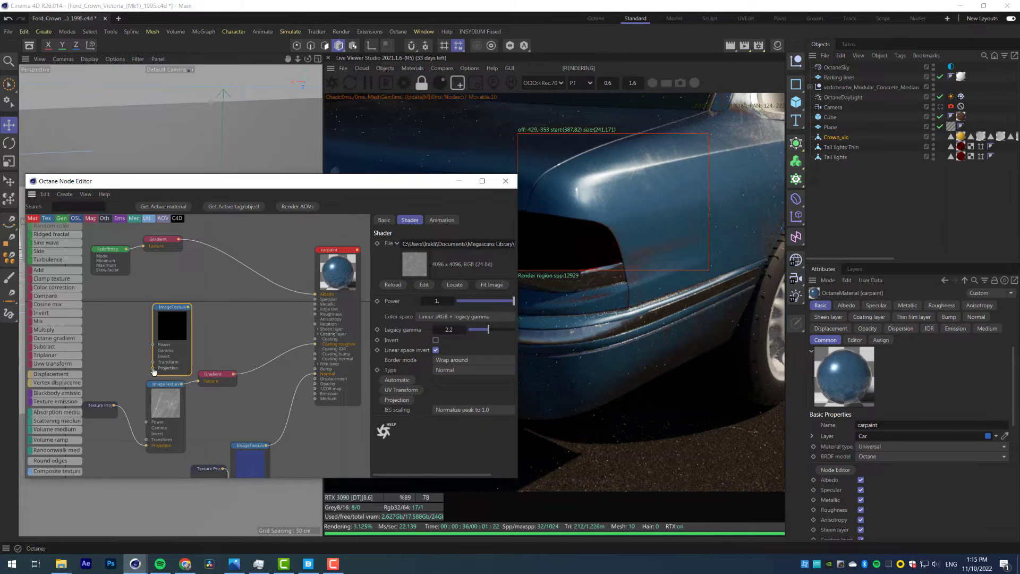
Add a texture projection to the new image texture and set it to Box
{"action": "left_click", "coordinate": [153, 371]}
{"action": "left_click", "coordinate": [175, 353]}
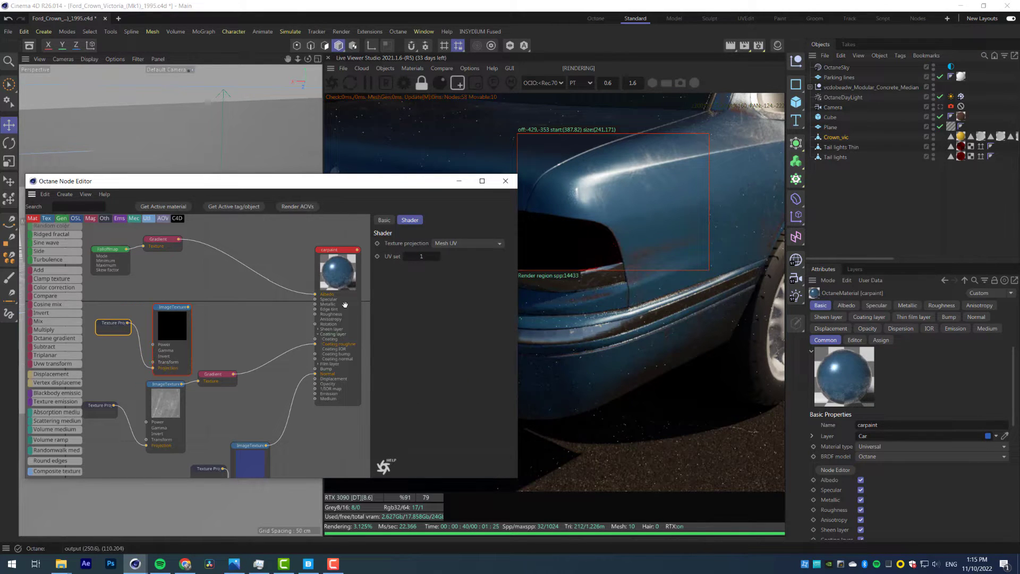
{"action": "left_click", "coordinate": [467, 243]}
{"action": "left_click", "coordinate": [451, 254]}
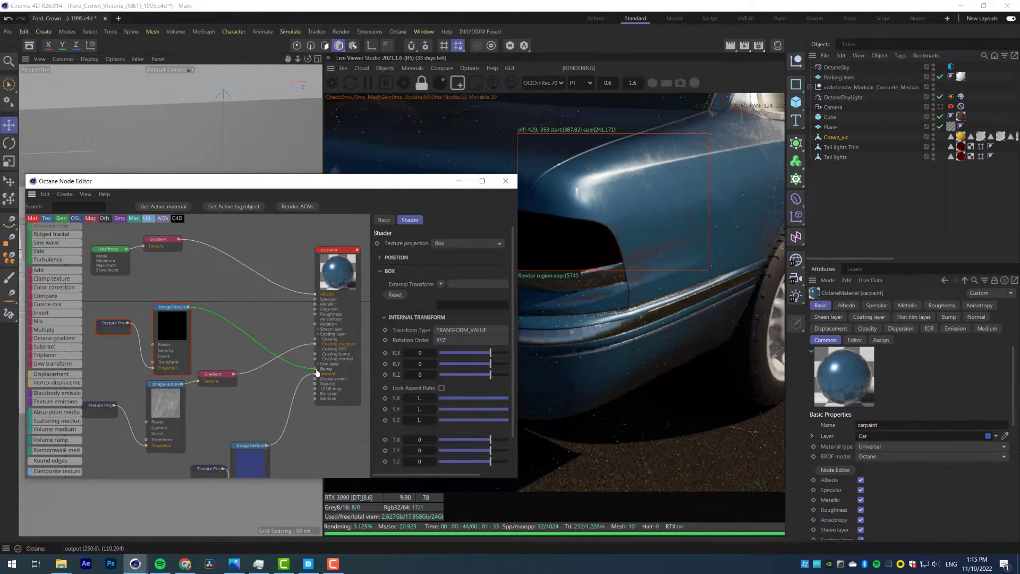
Connect the new image texture to carpaint's Bump input and view the whole car rear without the render region
{"action": "left_click_drag", "start_coordinate": [317, 371], "coordinate": [316, 373]}
{"action": "scroll", "coordinate": [652, 178], "scroll_direction": "up", "scroll_amount": 3}
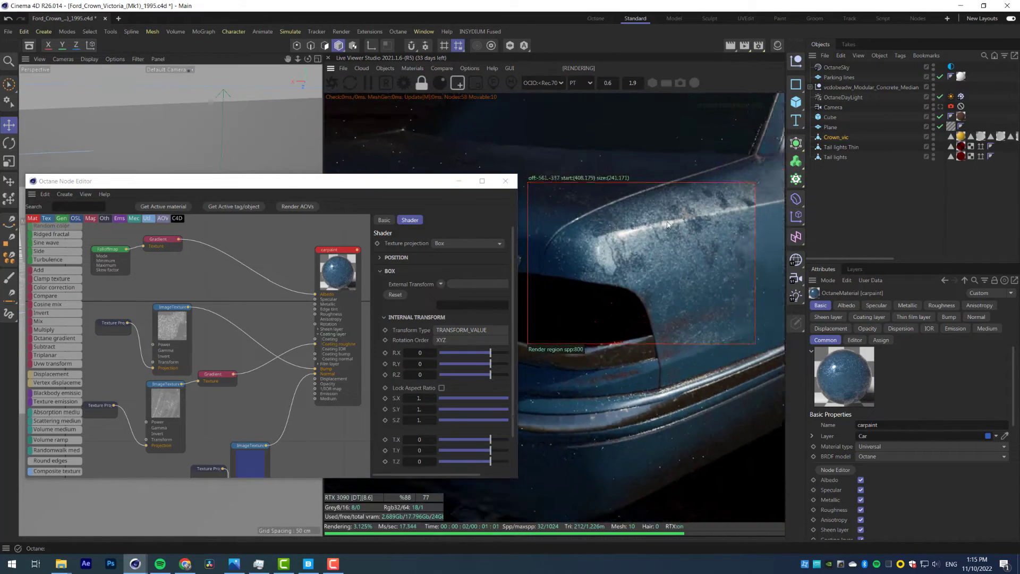
{"action": "scroll", "coordinate": [667, 224], "scroll_direction": "down", "scroll_amount": 5}
{"action": "left_click_drag", "start_coordinate": [404, 182], "coordinate": [367, 395]}
{"action": "left_click", "coordinate": [457, 83]}
{"action": "scroll", "coordinate": [660, 278], "scroll_direction": "down", "scroll_amount": 4}
{"action": "scroll", "coordinate": [656, 277], "scroll_direction": "up", "scroll_amount": 3}
{"action": "left_click_drag", "start_coordinate": [287, 274], "coordinate": [239, 270], "text": "alt"}
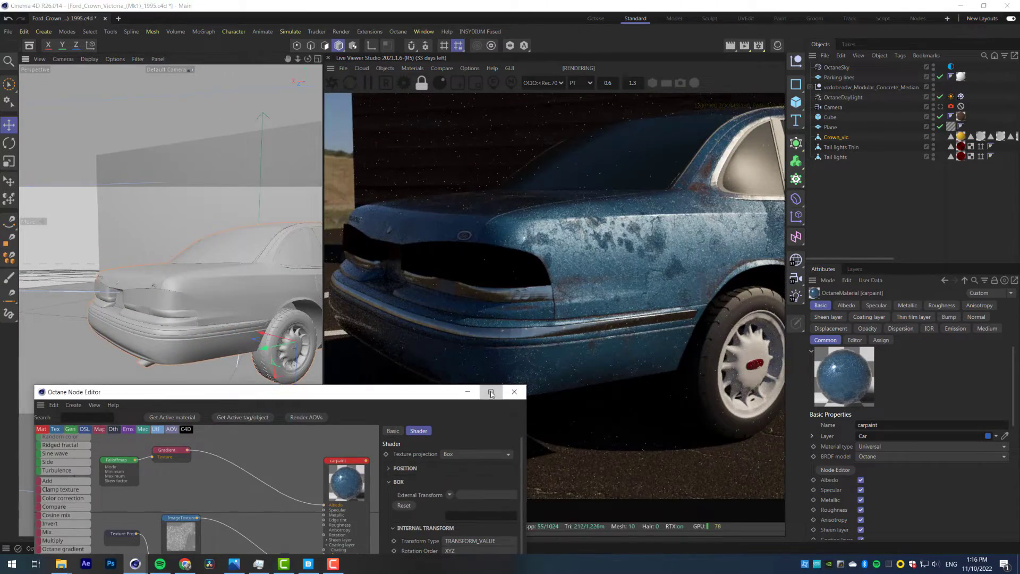
Insert a Gradient node between the bump image texture and carpaint's Bump input
{"action": "left_click", "coordinate": [490, 391]}
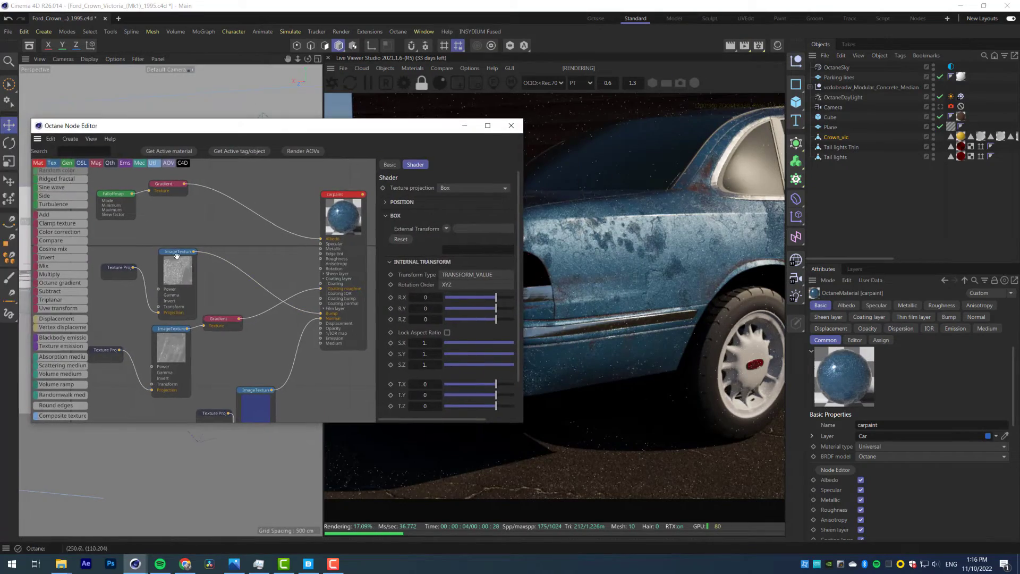
{"action": "left_click_drag", "start_coordinate": [177, 255], "coordinate": [174, 237]}
{"action": "left_click_drag", "start_coordinate": [514, 283], "coordinate": [457, 285]}
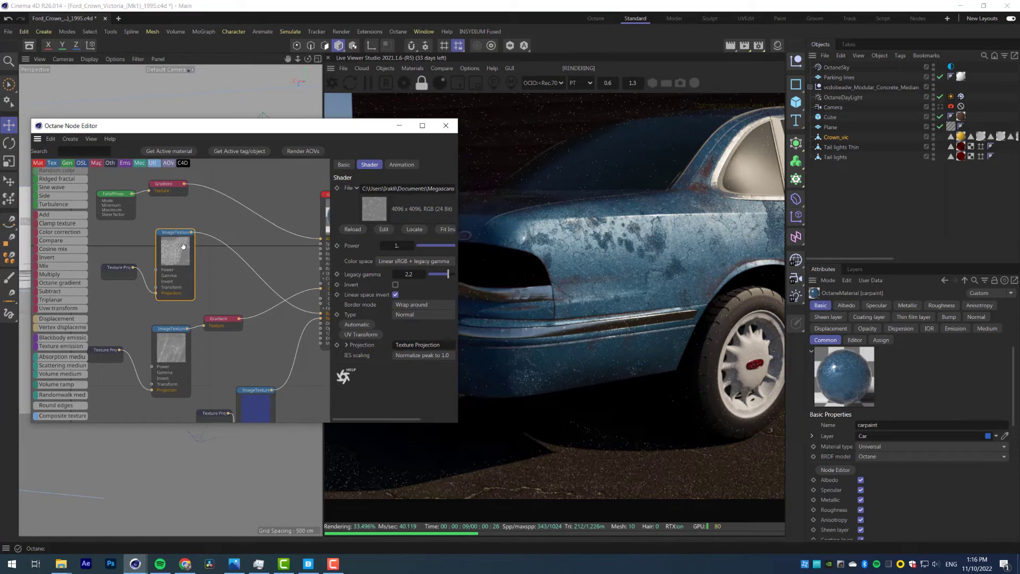
{"action": "left_click_drag", "start_coordinate": [182, 246], "coordinate": [175, 238]}
{"action": "scroll", "coordinate": [69, 321], "scroll_direction": "down", "scroll_amount": 1}
{"action": "scroll", "coordinate": [66, 243], "scroll_direction": "up", "scroll_amount": 1}
{"action": "left_click_drag", "start_coordinate": [67, 284], "coordinate": [255, 265]}
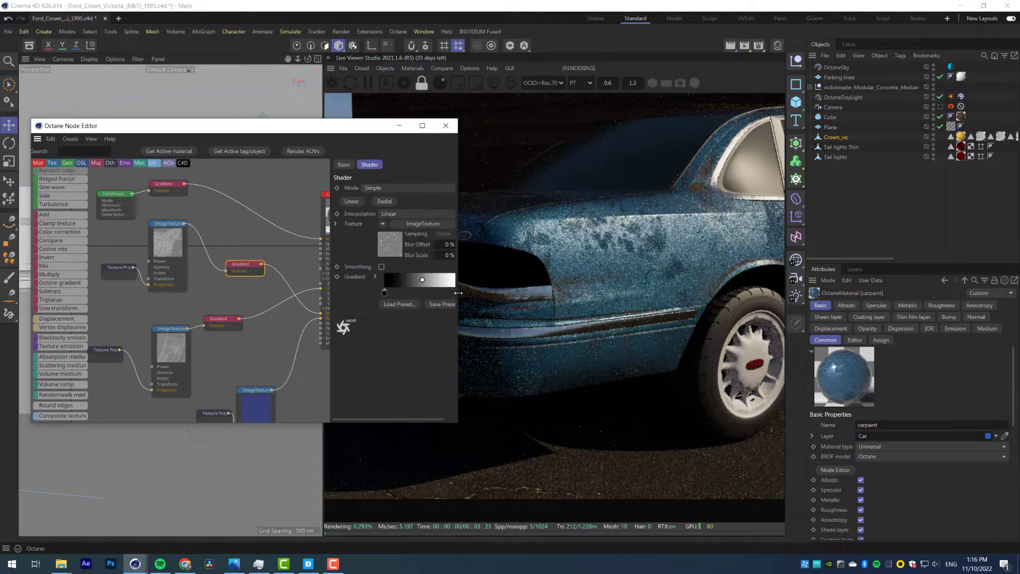
Change the light end of the bump gradient from white to mid-grey
{"action": "left_click_drag", "start_coordinate": [458, 283], "coordinate": [598, 283]}
{"action": "left_click_drag", "start_coordinate": [480, 126], "coordinate": [303, 137]}
{"action": "double_click", "coordinate": [411, 304]}
{"action": "left_click", "coordinate": [395, 366]}
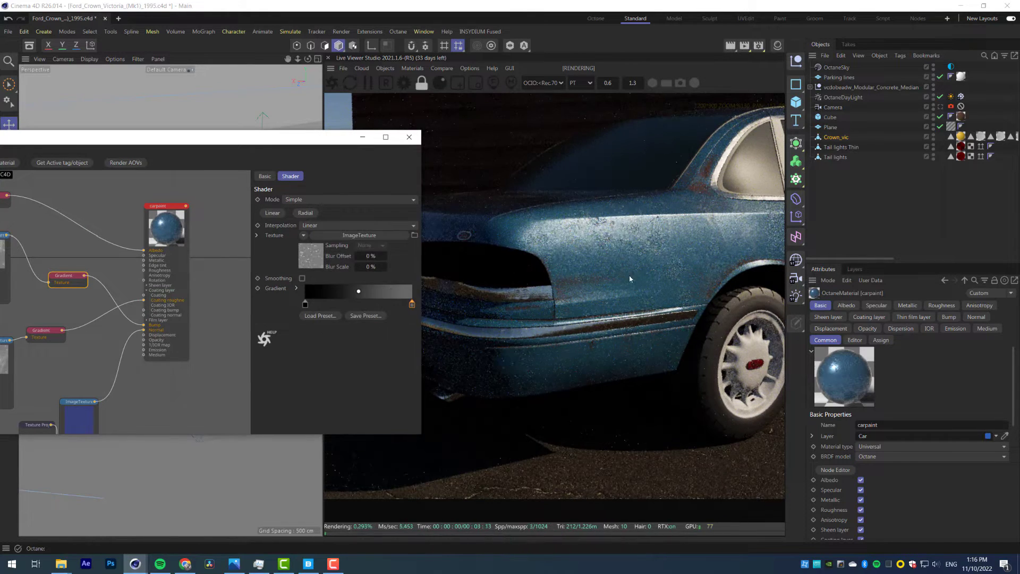
Limit rendering to a region on the rear fender and darken the bump gradient's light end to dark grey
{"action": "left_click", "coordinate": [457, 83]}
{"action": "left_click_drag", "start_coordinate": [546, 207], "coordinate": [682, 270]}
{"action": "scroll", "coordinate": [610, 257], "scroll_direction": "up", "scroll_amount": 5}
{"action": "middle_click_drag", "start_coordinate": [610, 257], "coordinate": [594, 341]}
{"action": "scroll", "coordinate": [594, 340], "scroll_direction": "up", "scroll_amount": 2}
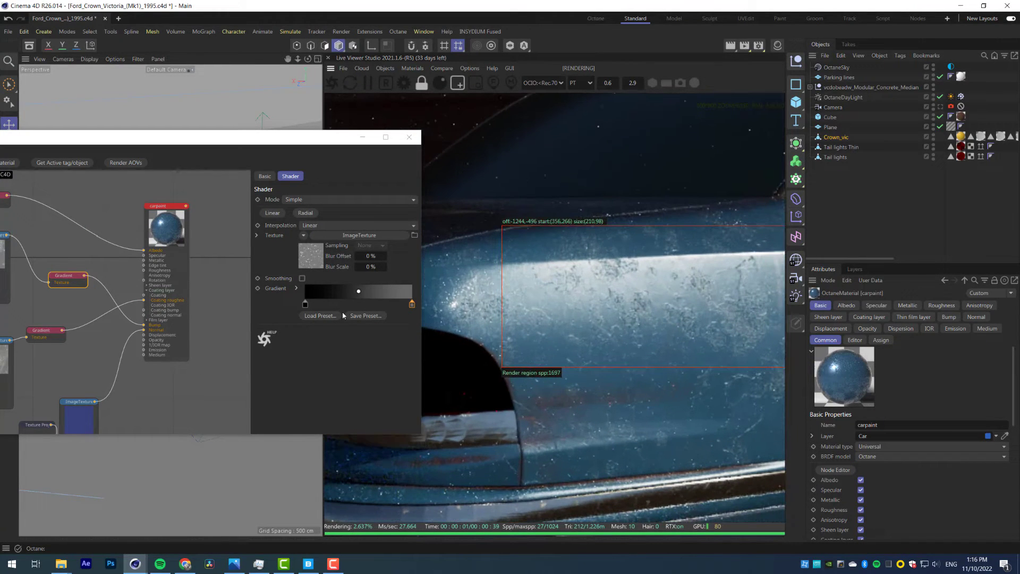
{"action": "double_click", "coordinate": [412, 305]}
{"action": "left_click_drag", "start_coordinate": [420, 349], "coordinate": [388, 349]}
{"action": "left_click", "coordinate": [394, 365]}
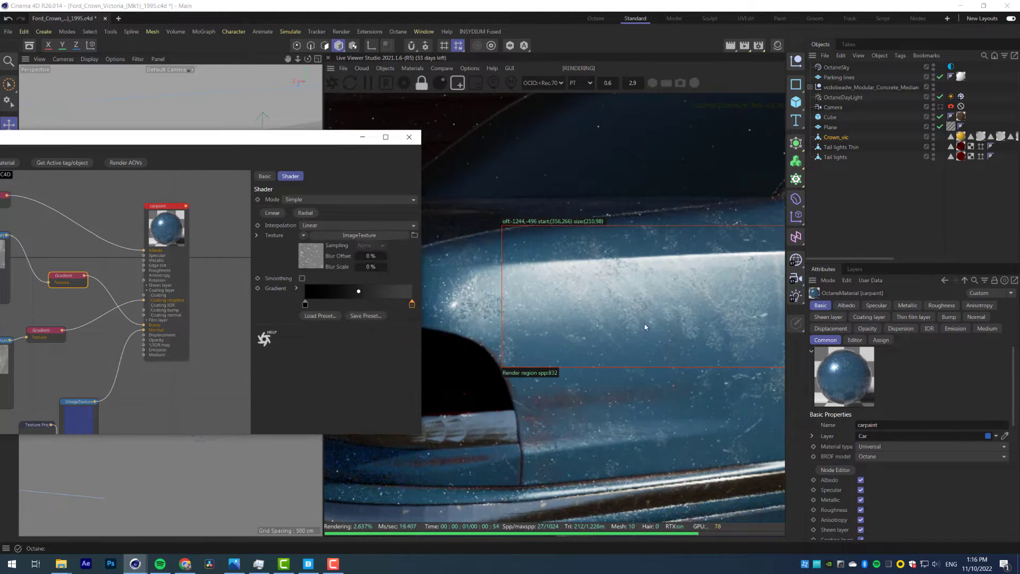
Redraw the render region over the rear fender and set the bump image texture's Power to about 0.607
{"action": "scroll", "coordinate": [645, 327], "scroll_direction": "down", "scroll_amount": 5}
{"action": "left_click_drag", "start_coordinate": [502, 282], "coordinate": [740, 400]}
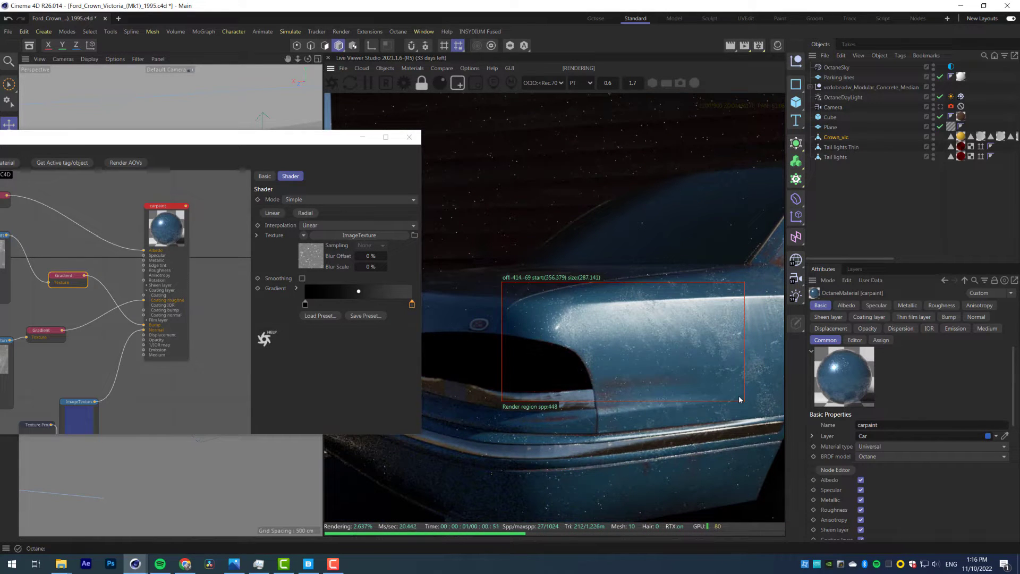
{"action": "middle_click_drag", "start_coordinate": [90, 272], "coordinate": [206, 248]}
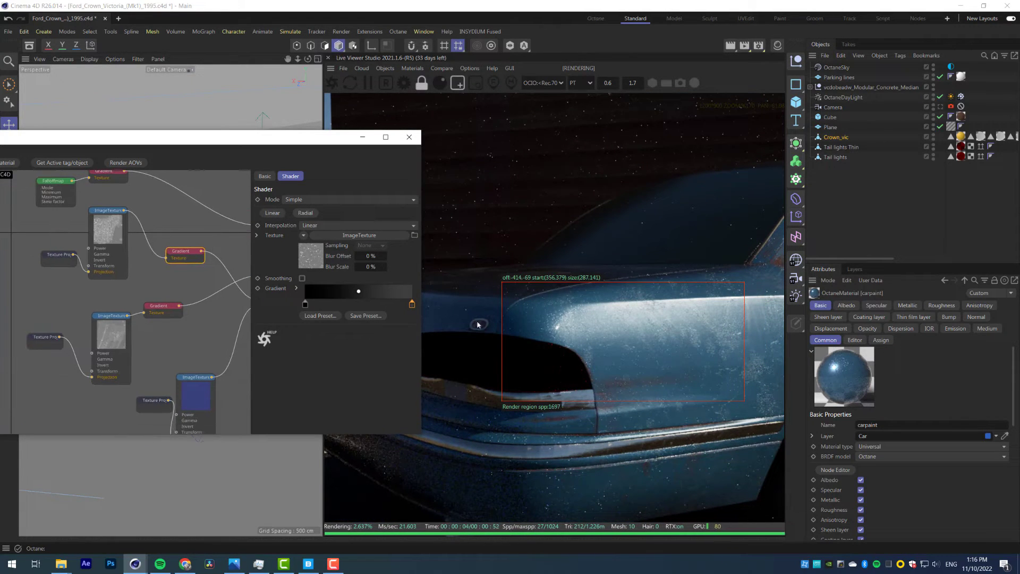
{"action": "left_click", "coordinate": [113, 229]}
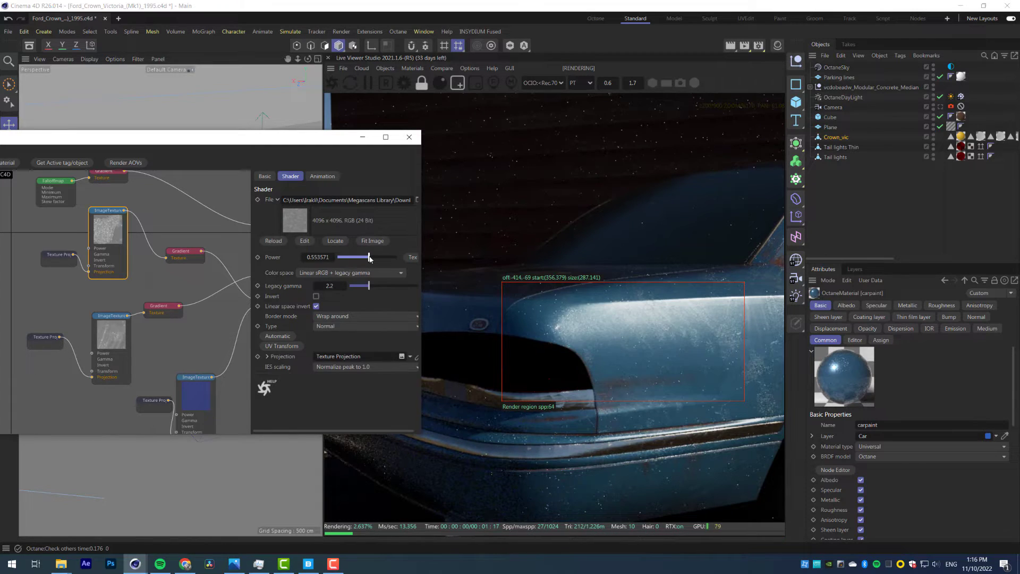
{"action": "left_click_drag", "start_coordinate": [369, 258], "coordinate": [372, 257]}
Examine the paint's bump effect along the fender and rear of the car with several render regions, and close the node editor
{"action": "left_click_drag", "start_coordinate": [537, 285], "coordinate": [709, 422]}
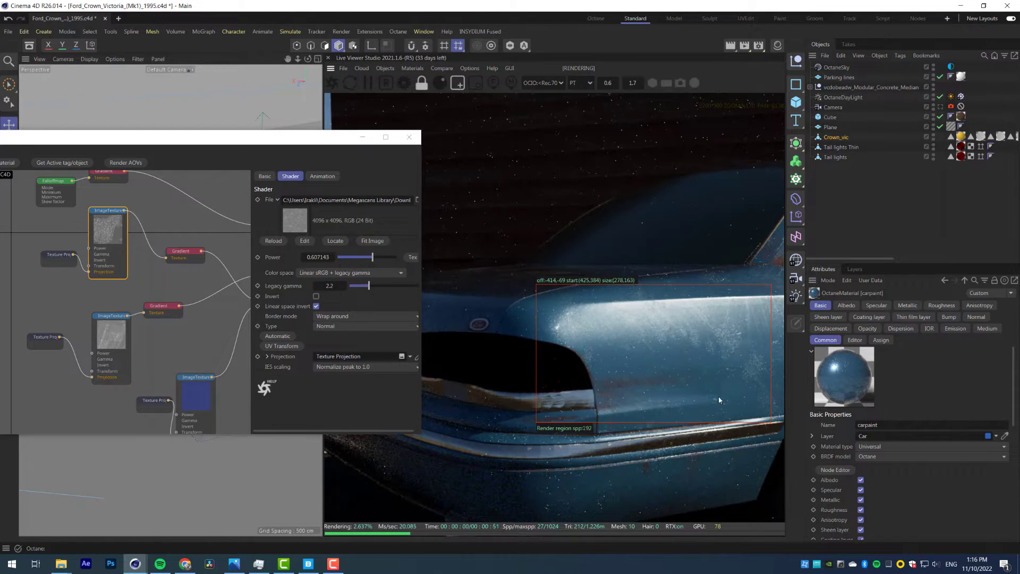
{"action": "scroll", "coordinate": [531, 354], "scroll_direction": "down", "scroll_amount": 3}
{"action": "middle_click_drag", "start_coordinate": [531, 355], "coordinate": [591, 412]}
{"action": "left_click_drag", "start_coordinate": [549, 358], "coordinate": [677, 435]}
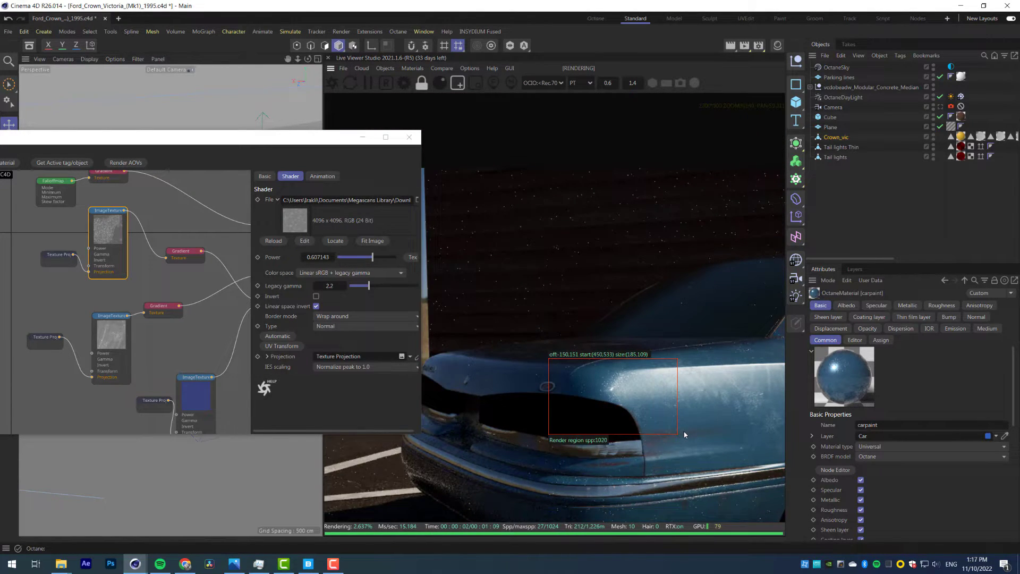
{"action": "scroll", "coordinate": [581, 373], "scroll_direction": "down", "scroll_amount": 3}
{"action": "middle_click_drag", "start_coordinate": [581, 372], "coordinate": [531, 342]}
{"action": "left_click_drag", "start_coordinate": [627, 267], "coordinate": [752, 390]}
{"action": "middle_click_drag", "start_coordinate": [693, 416], "coordinate": [685, 304]}
{"action": "left_click_drag", "start_coordinate": [478, 279], "coordinate": [665, 390]}
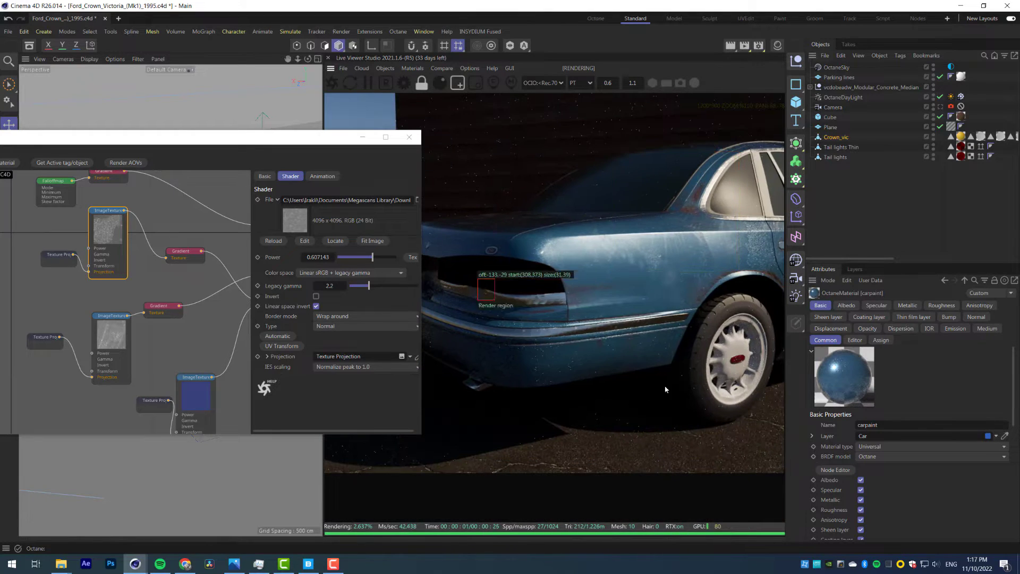
{"action": "left_click", "coordinate": [409, 137]}
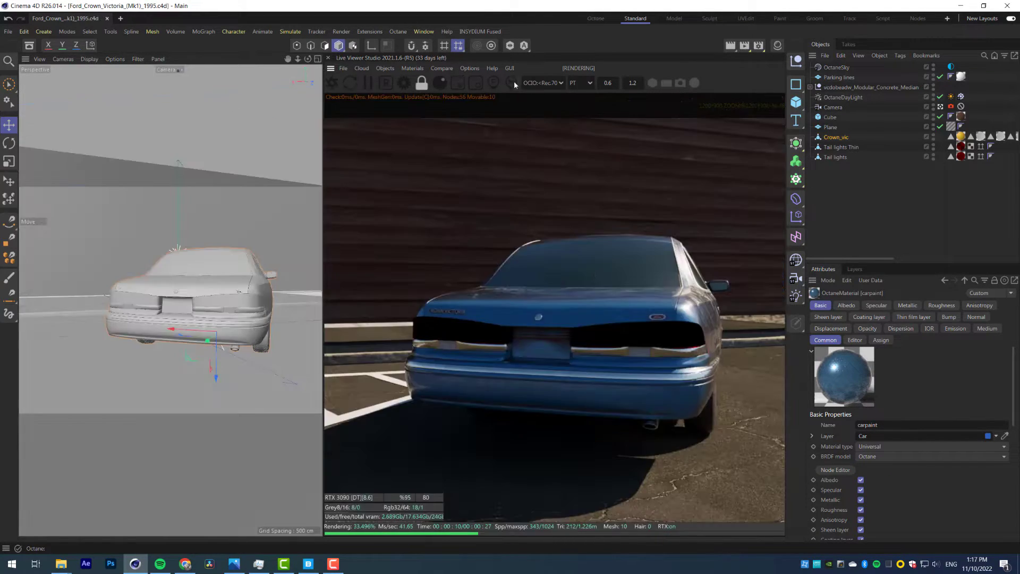
Open the windowglass material in the node editor, set its material type to Specular and enable Fake shadows
{"action": "left_click", "coordinate": [837, 472]}
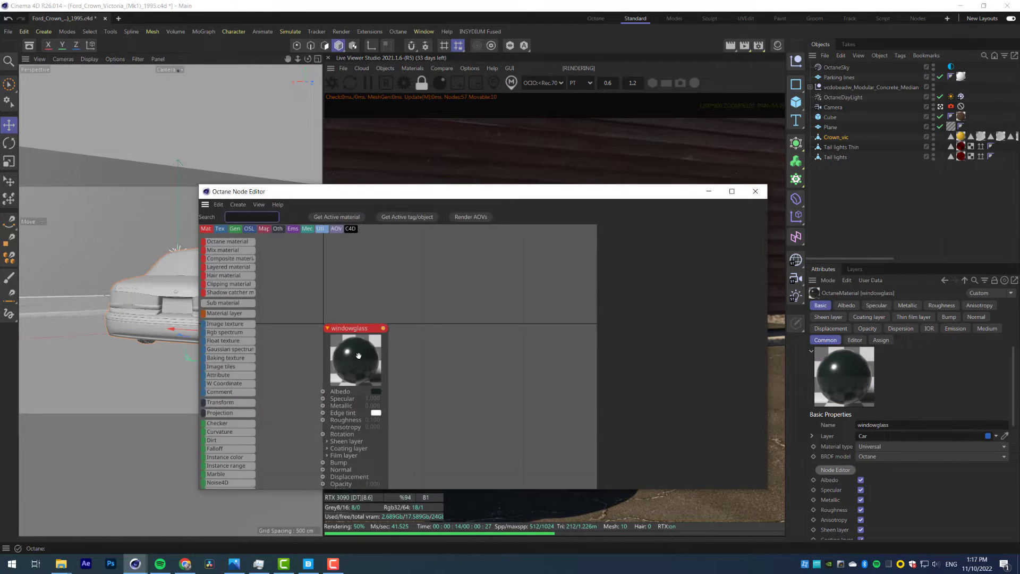
{"action": "left_click", "coordinate": [611, 230]}
{"action": "left_click", "coordinate": [701, 383]}
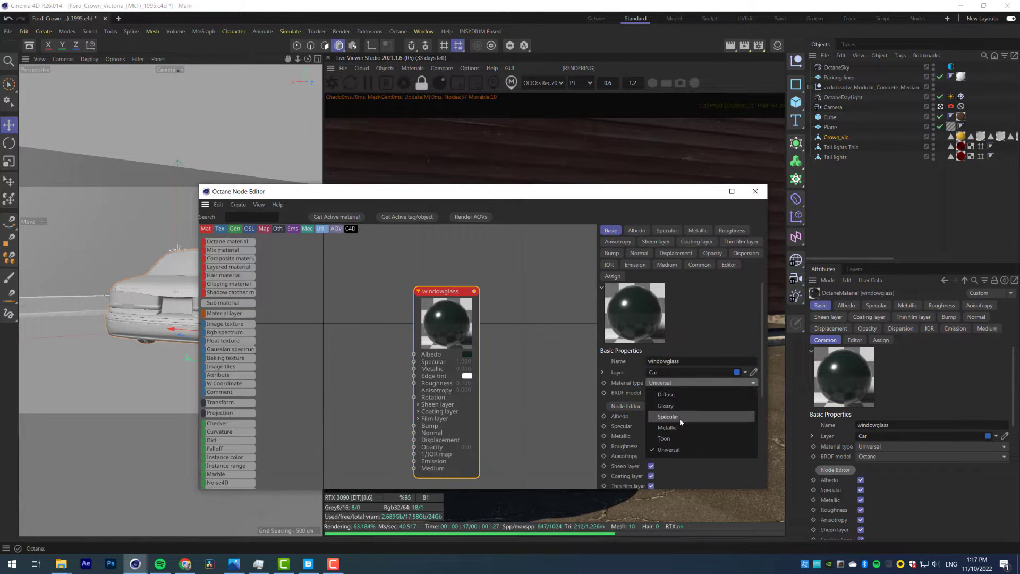
{"action": "left_click", "coordinate": [675, 418]}
{"action": "left_click", "coordinate": [641, 230]}
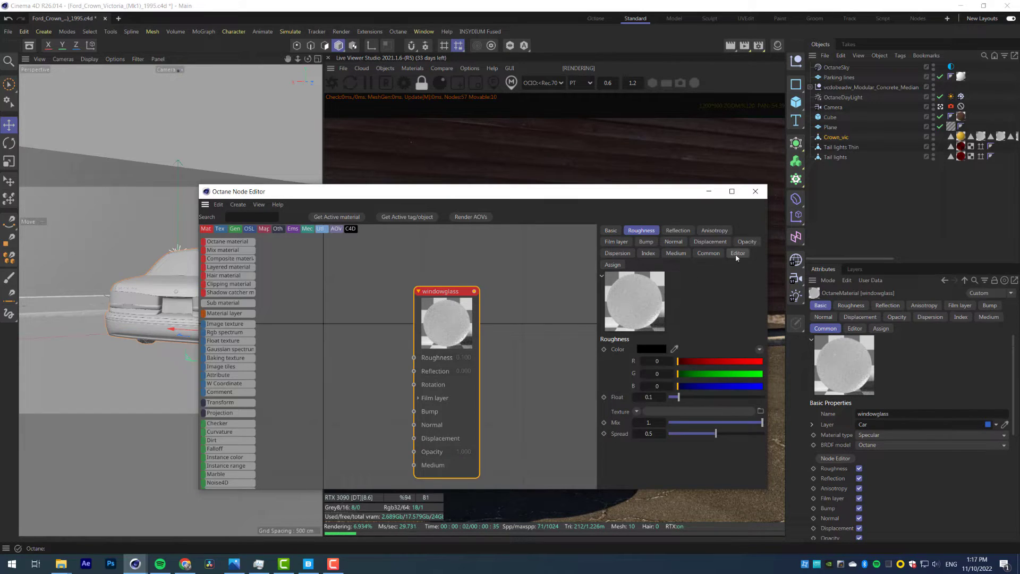
{"action": "left_click", "coordinate": [708, 253]}
{"action": "left_click", "coordinate": [683, 369]}
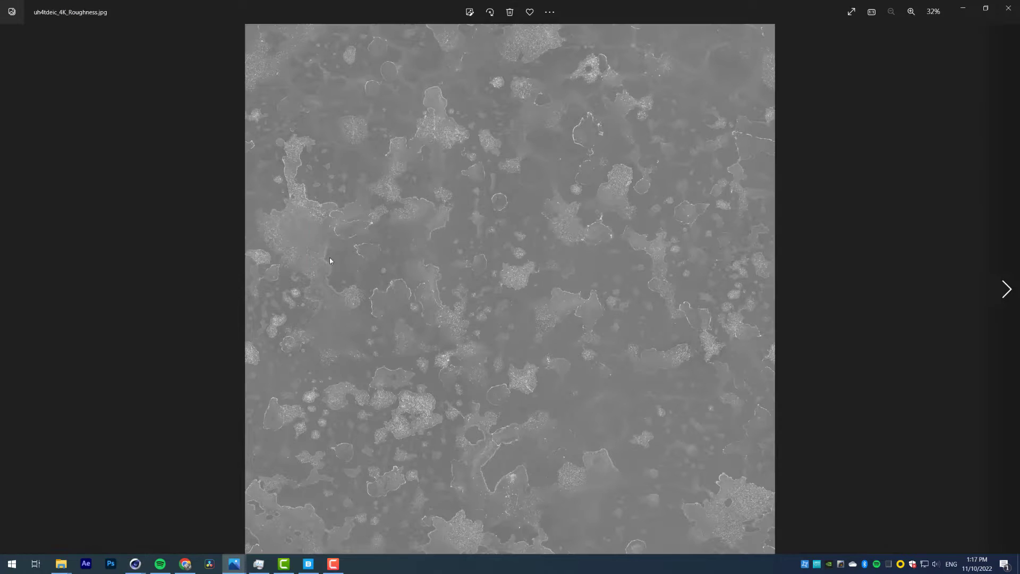
Add the uh4tdeic and uh4scjac 4K roughness images to the windowglass graph as two image textures, one above the other
{"action": "left_click", "coordinate": [1009, 8]}
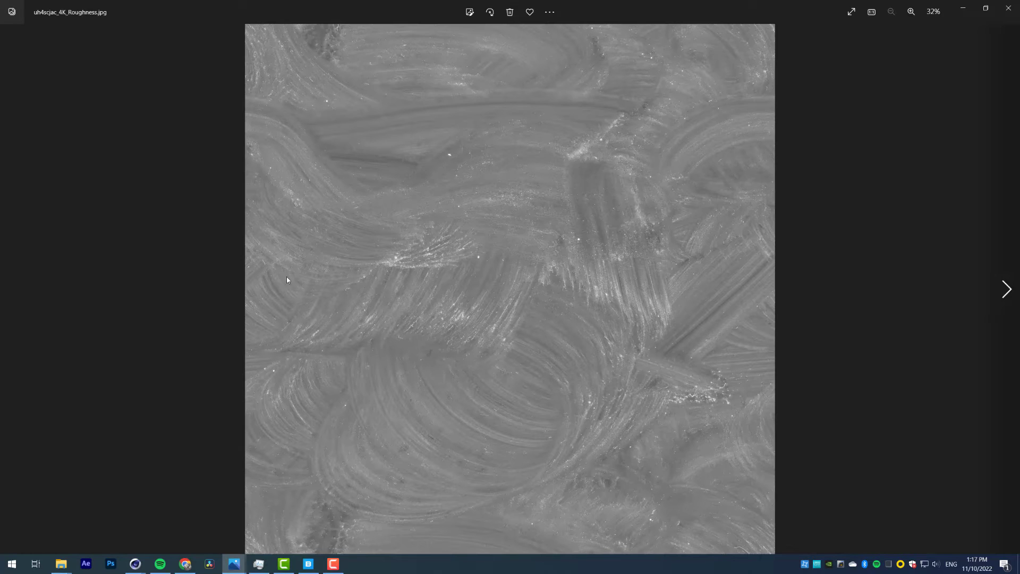
{"action": "left_click", "coordinate": [1009, 10]}
{"action": "left_click_drag", "start_coordinate": [268, 304], "coordinate": [311, 295]}
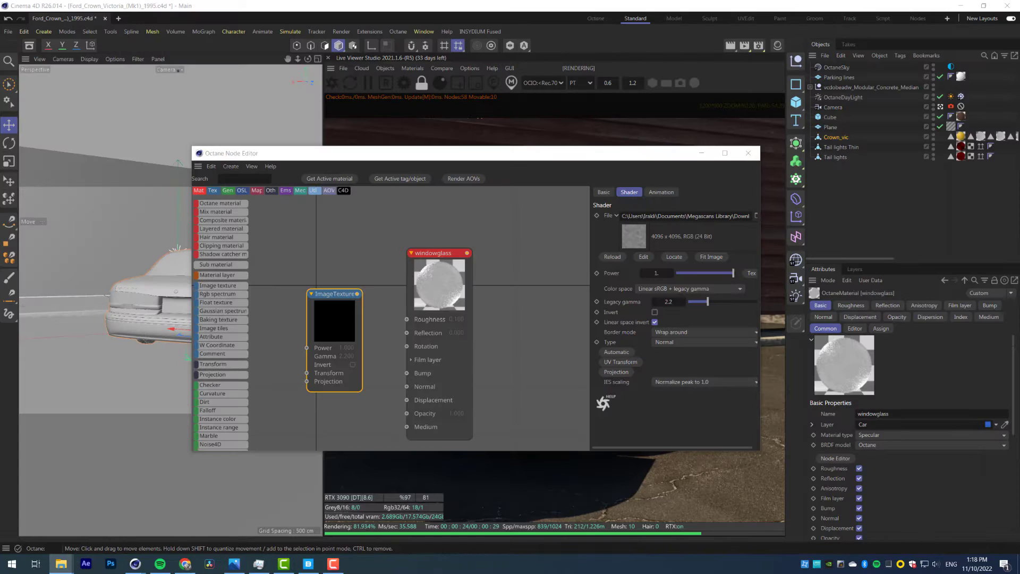
{"action": "left_click_drag", "start_coordinate": [1, 277], "coordinate": [307, 259]}
{"action": "left_click_drag", "start_coordinate": [439, 254], "coordinate": [472, 254]}
{"action": "left_click_drag", "start_coordinate": [323, 258], "coordinate": [348, 227]}
{"action": "left_click_drag", "start_coordinate": [319, 294], "coordinate": [309, 342]}
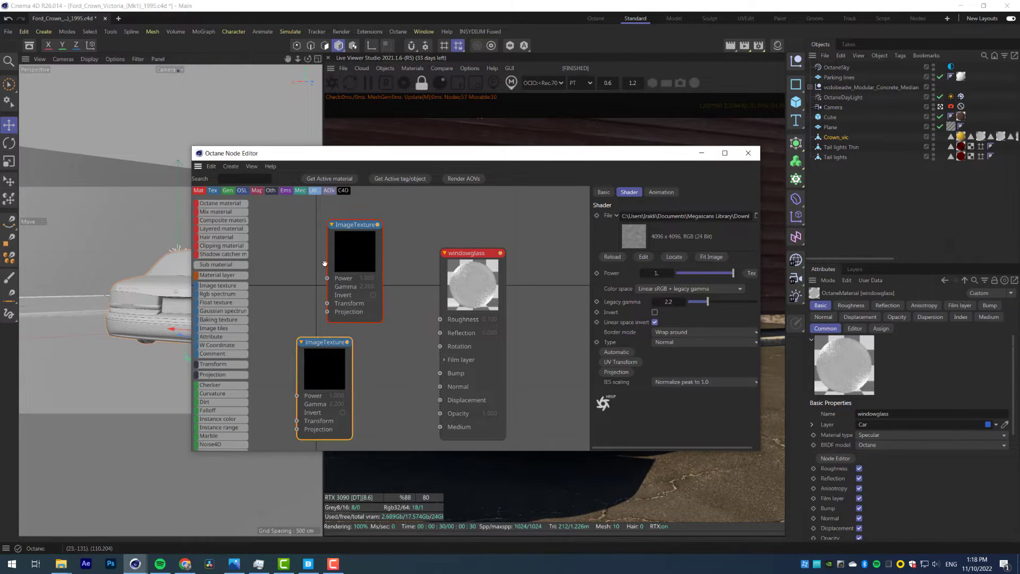
{"action": "left_click_drag", "start_coordinate": [347, 228], "coordinate": [313, 233]}
Add a Mix texture node and feed the two image textures into its Texture1 and Texture2 inputs
{"action": "scroll", "coordinate": [225, 382], "scroll_direction": "down", "scroll_amount": 5}
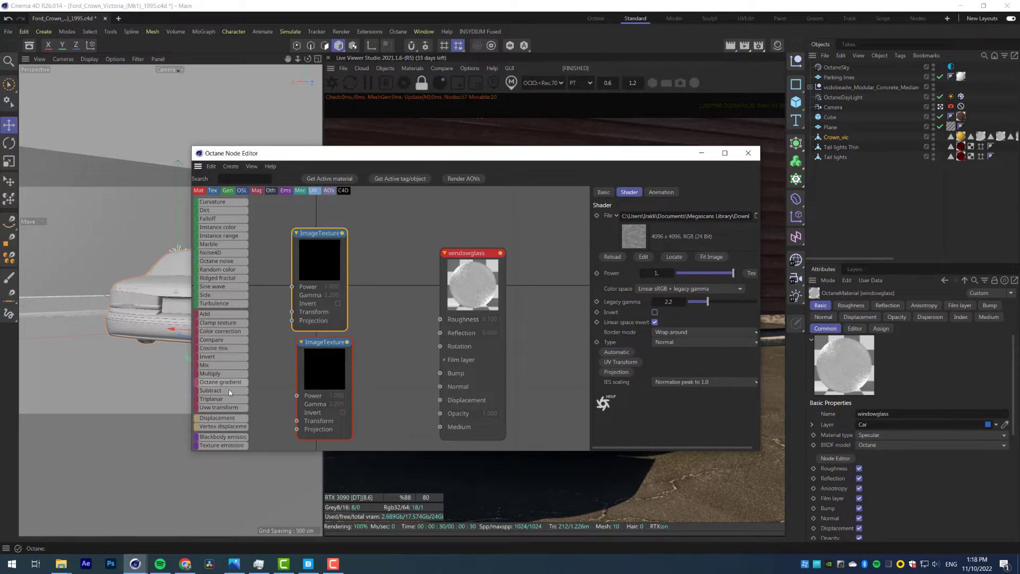
{"action": "left_click_drag", "start_coordinate": [288, 355], "coordinate": [380, 305]}
{"action": "left_click_drag", "start_coordinate": [299, 221], "coordinate": [323, 439]}
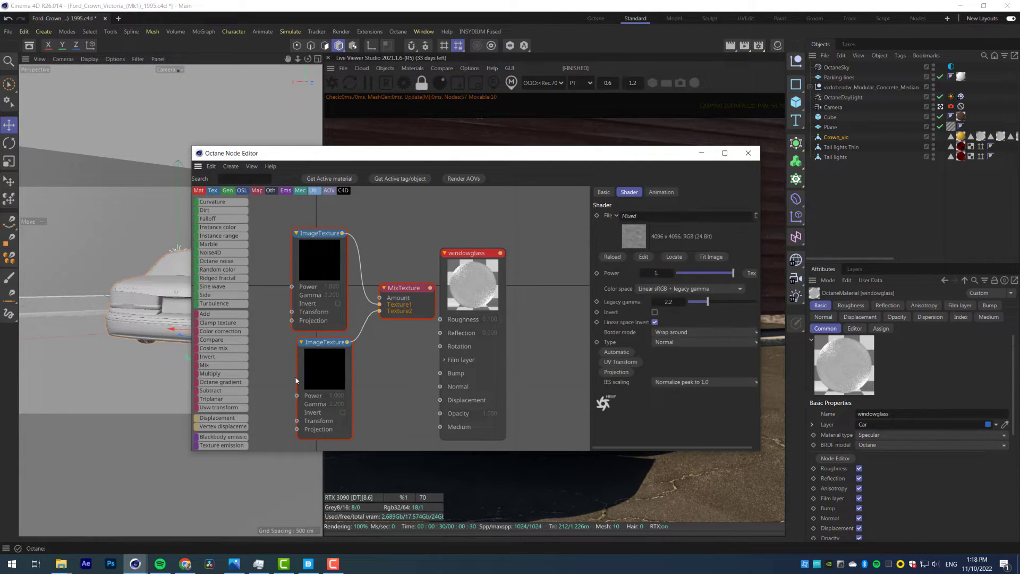
Add a Box texture projection to the lower image texture in the windowglass graph
{"action": "left_click", "coordinate": [266, 428]}
{"action": "left_click", "coordinate": [677, 214]}
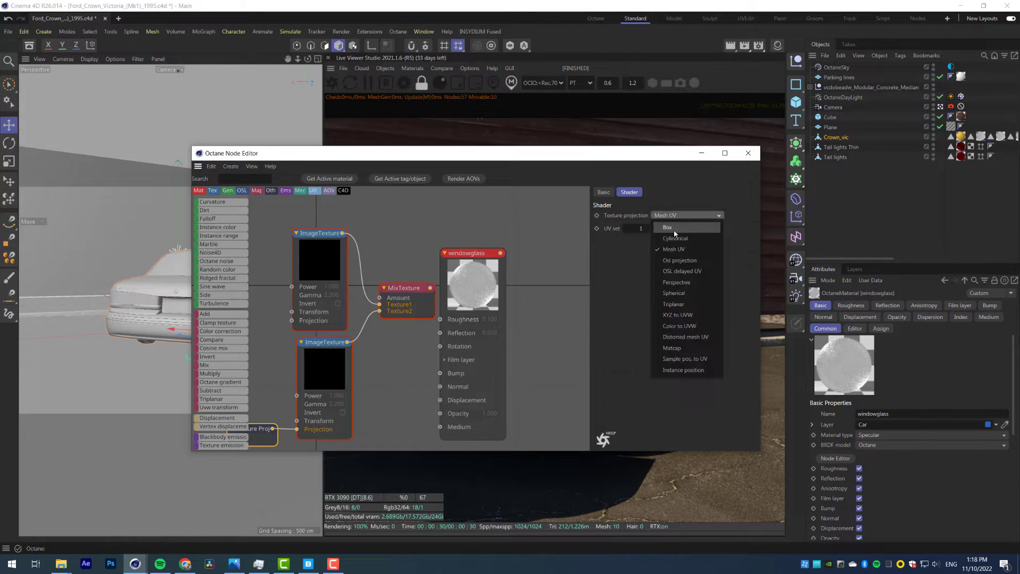
{"action": "left_click", "coordinate": [672, 229]}
{"action": "middle_click_drag", "start_coordinate": [285, 308], "coordinate": [358, 312]}
Add a Box texture projection to the upper image texture and save the project
{"action": "left_click", "coordinate": [391, 237]}
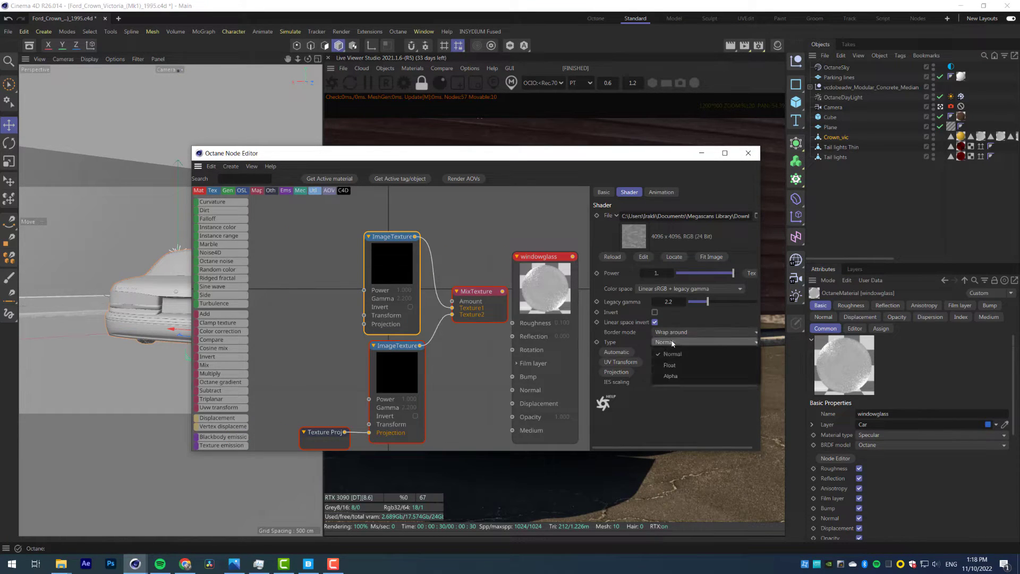
{"action": "left_click", "coordinate": [624, 373]}
{"action": "left_click_drag", "start_coordinate": [301, 326], "coordinate": [295, 311]}
{"action": "left_click", "coordinate": [684, 215]}
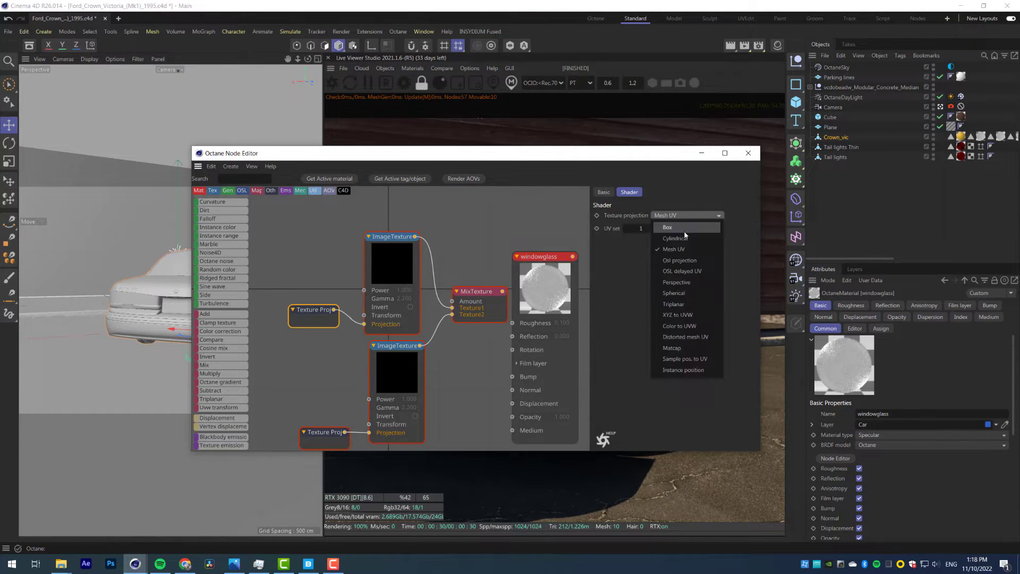
{"action": "left_click", "coordinate": [684, 230]}
{"action": "key", "text": "ctrl+s"}
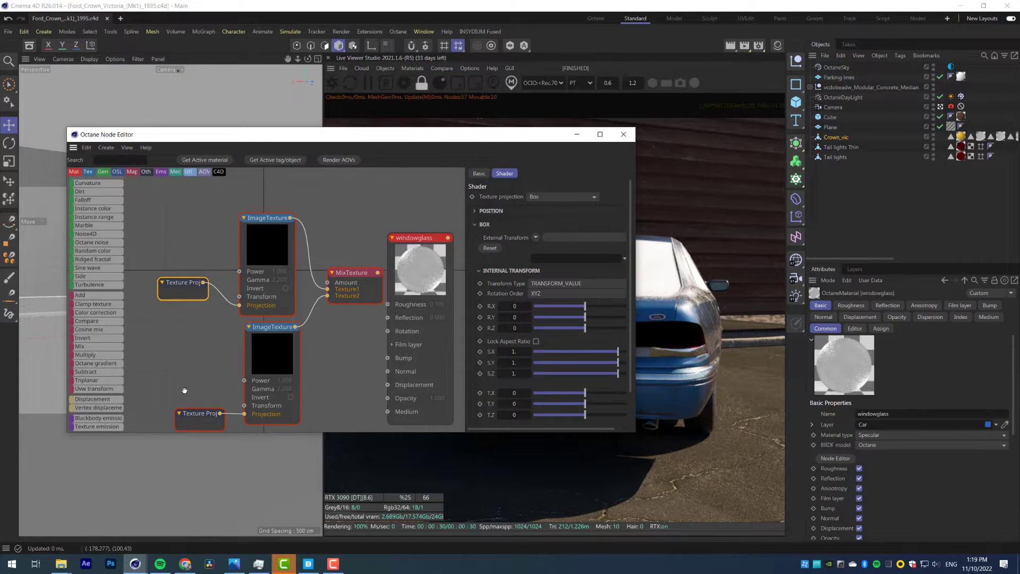
Tidy the windowglass graph and connect the MixTexture output to the material's Roughness input
{"action": "left_click_drag", "start_coordinate": [199, 419], "coordinate": [188, 397]}
{"action": "left_click_drag", "start_coordinate": [449, 135], "coordinate": [377, 162]}
{"action": "left_click_drag", "start_coordinate": [359, 303], "coordinate": [378, 287]}
{"action": "middle_click_drag", "start_coordinate": [311, 270], "coordinate": [212, 268]}
{"action": "left_click_drag", "start_coordinate": [257, 275], "coordinate": [337, 273]}
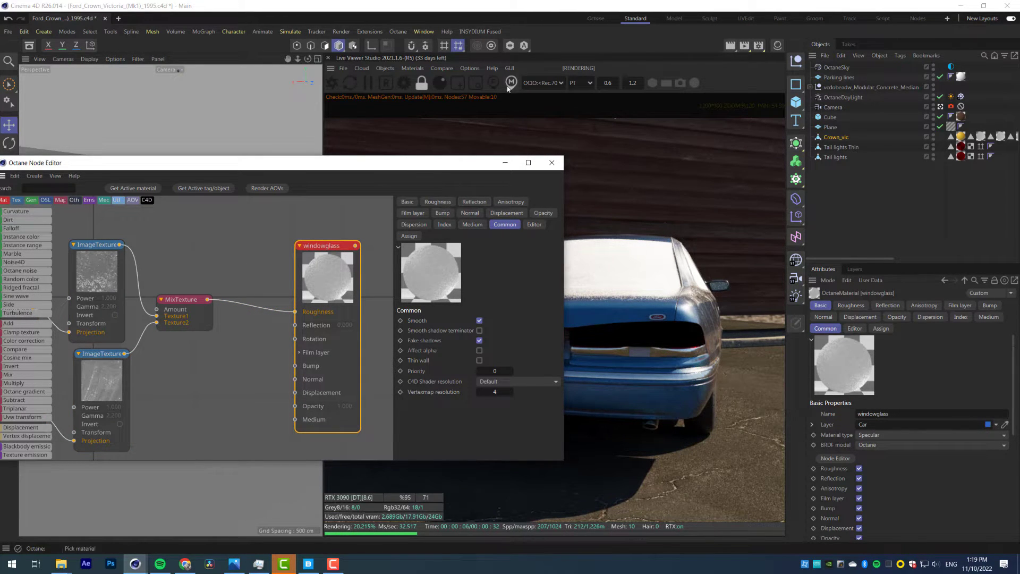
Draw a render region over the rear window, switch to the Default Camera and examine the car's glass from a closer angle
{"action": "left_click", "coordinate": [457, 82]}
{"action": "left_click_drag", "start_coordinate": [611, 221], "coordinate": [694, 315]}
{"action": "left_click_drag", "start_coordinate": [365, 165], "coordinate": [467, 365]}
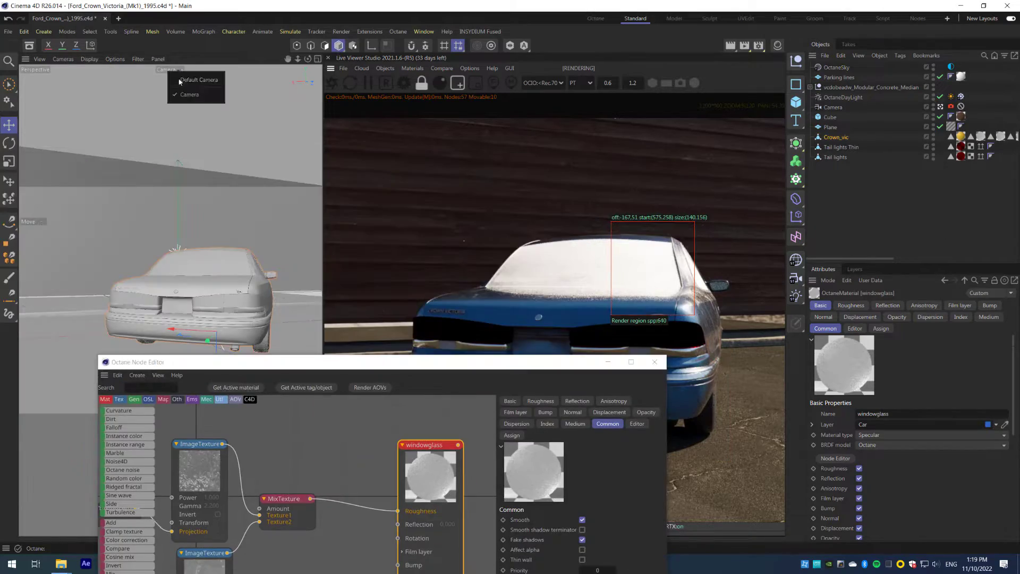
{"action": "left_click", "coordinate": [181, 80]}
{"action": "left_click", "coordinate": [458, 83]}
{"action": "left_click_drag", "start_coordinate": [210, 223], "coordinate": [223, 268], "text": "alt"}
{"action": "left_click", "coordinate": [458, 83]}
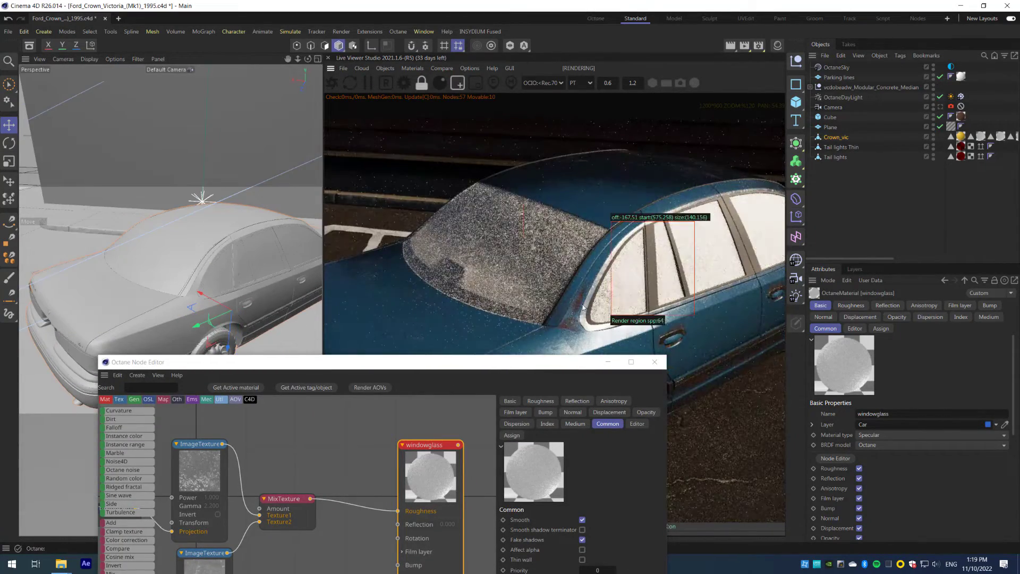
Insert a Gradient between the MixTexture and the windowglass Roughness, setting its light knot to 33 % value, and examine the windows in a render region
{"action": "mouse_move", "coordinate": [524, 184]}
{"action": "left_mouse_down"}
{"action": "mouse_move", "coordinate": [602, 338]}
{"action": "mouse_move", "coordinate": [460, 178]}
{"action": "mouse_move", "coordinate": [536, 163]}
{"action": "left_mouse_up"}
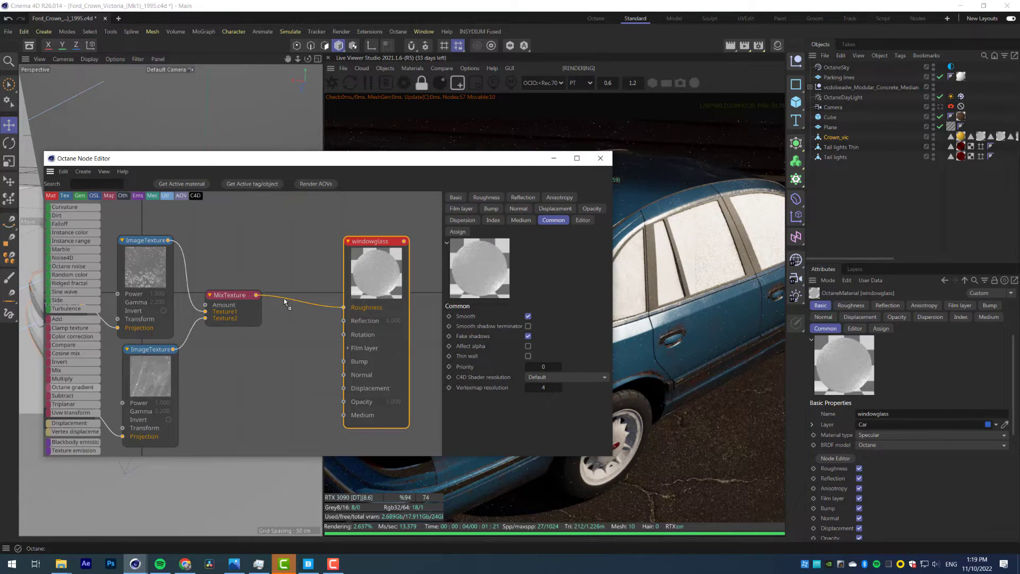
{"action": "left_click_drag", "start_coordinate": [284, 299], "coordinate": [284, 300]}
{"action": "double_click", "coordinate": [602, 327]}
{"action": "left_click", "coordinate": [596, 367]}
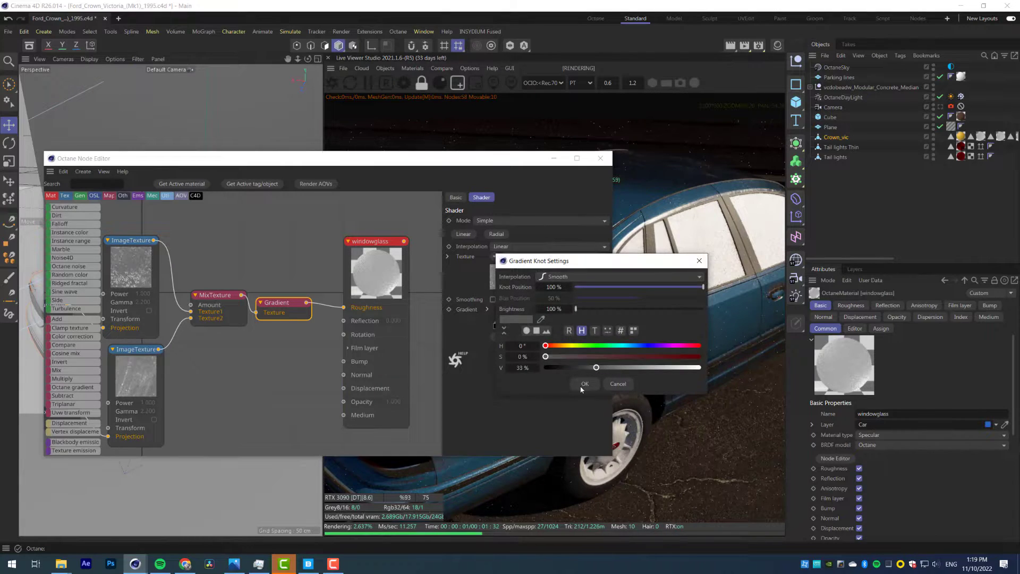
{"action": "left_click", "coordinate": [583, 385]}
{"action": "mouse_move", "coordinate": [443, 151]}
{"action": "left_mouse_down"}
{"action": "mouse_move", "coordinate": [485, 246]}
{"action": "mouse_move", "coordinate": [482, 333]}
{"action": "left_mouse_up"}
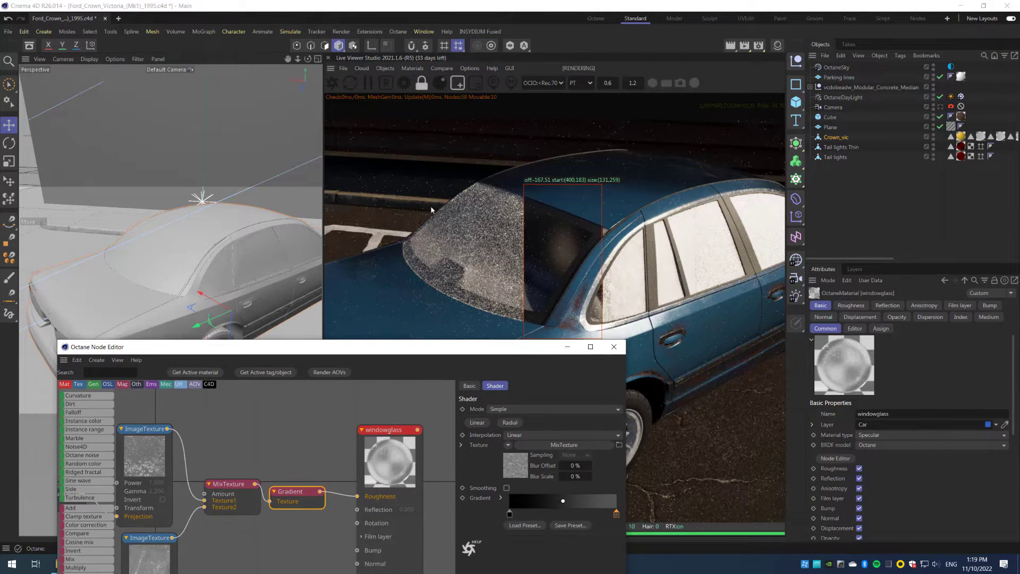
{"action": "left_click_drag", "start_coordinate": [430, 217], "coordinate": [742, 298]}
{"action": "scroll", "coordinate": [671, 288], "scroll_direction": "up", "scroll_amount": 4}
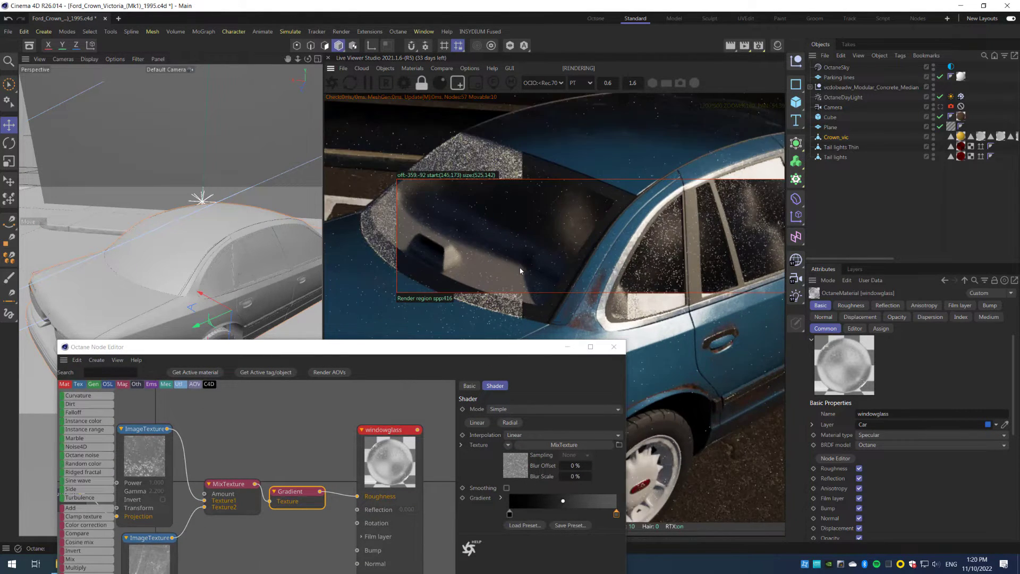
Try the Thin wall option on the windowglass material, checking the rear window in a render region
{"action": "left_click_drag", "start_coordinate": [461, 141], "coordinate": [585, 236]}
{"action": "left_click", "coordinate": [363, 450]}
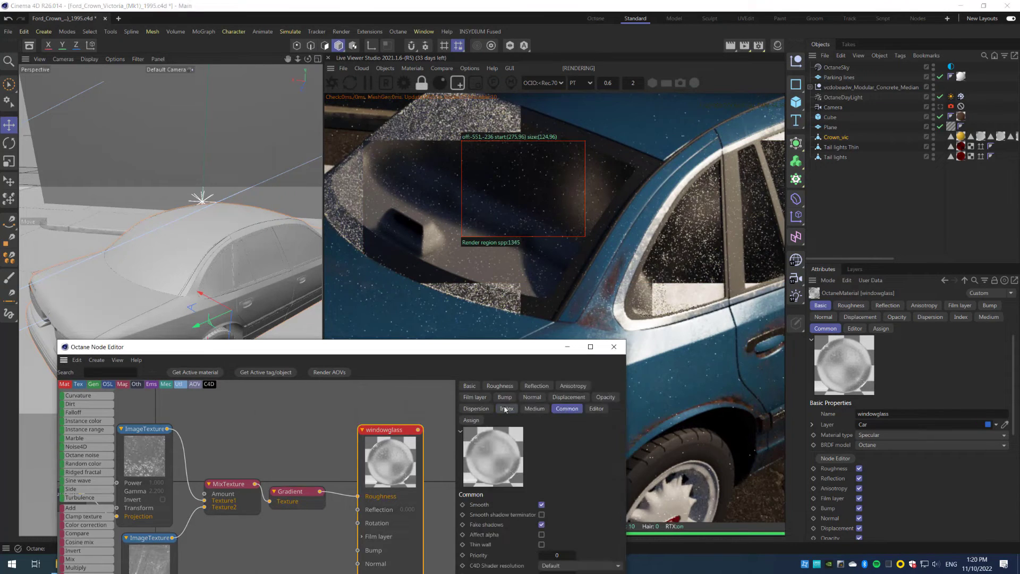
{"action": "left_click", "coordinate": [573, 410]}
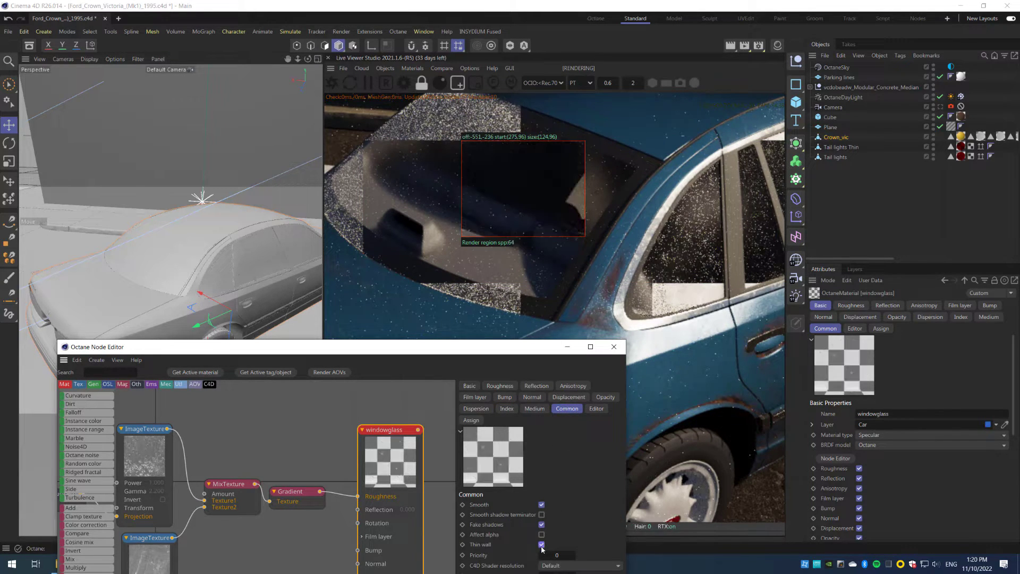
{"action": "left_click_drag", "start_coordinate": [402, 116], "coordinate": [613, 207]}
{"action": "left_click_drag", "start_coordinate": [463, 348], "coordinate": [457, 292]}
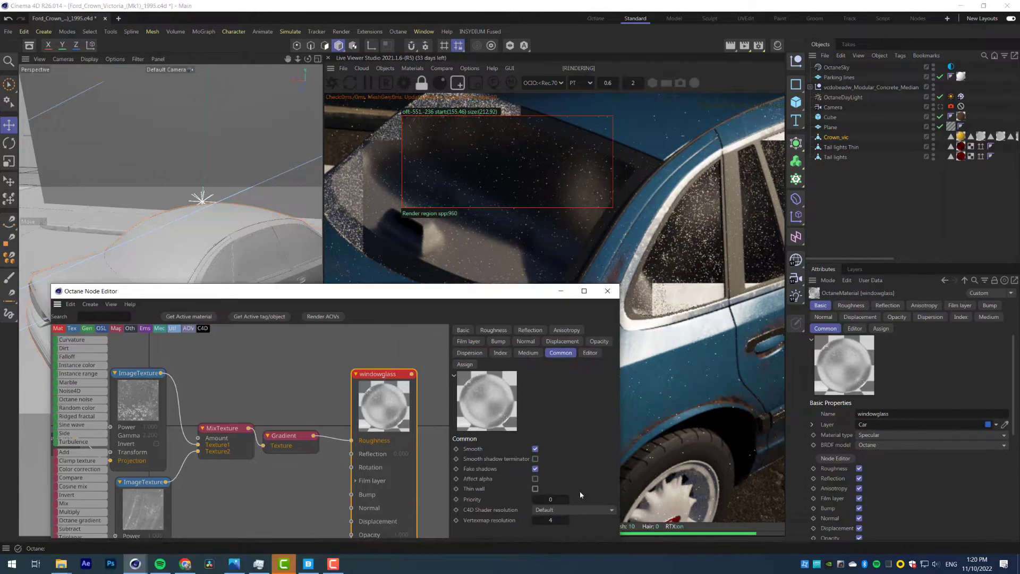
Set the windowglass material's Index to 1.5 and redraw the render region over the rear and side windows
{"action": "left_click", "coordinate": [500, 353]}
{"action": "type", "text": "1"}
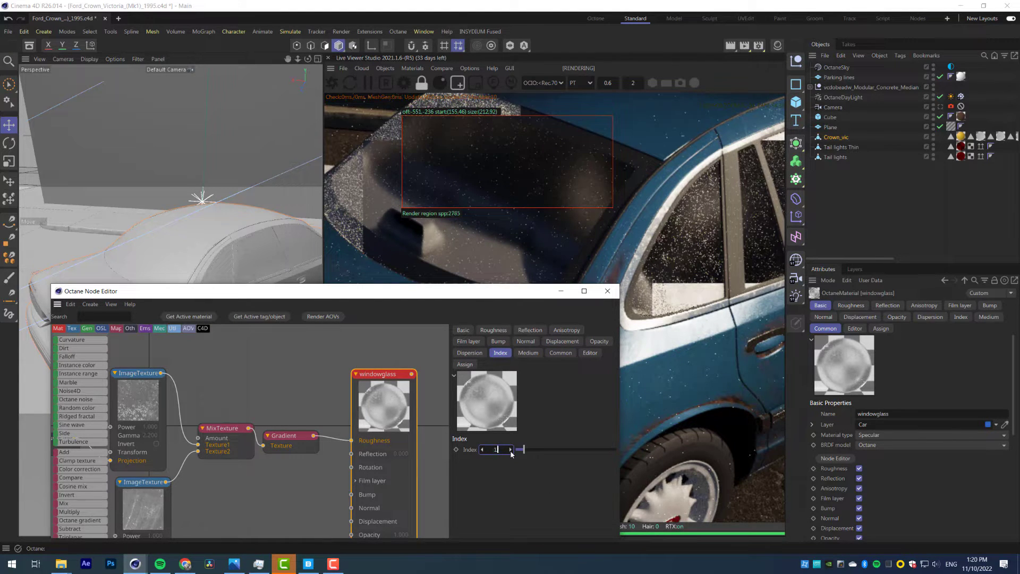
{"action": "type", "text": ".1"}
{"action": "key", "text": "Return"}
{"action": "type", "text": ".5"}
{"action": "key", "text": "Return"}
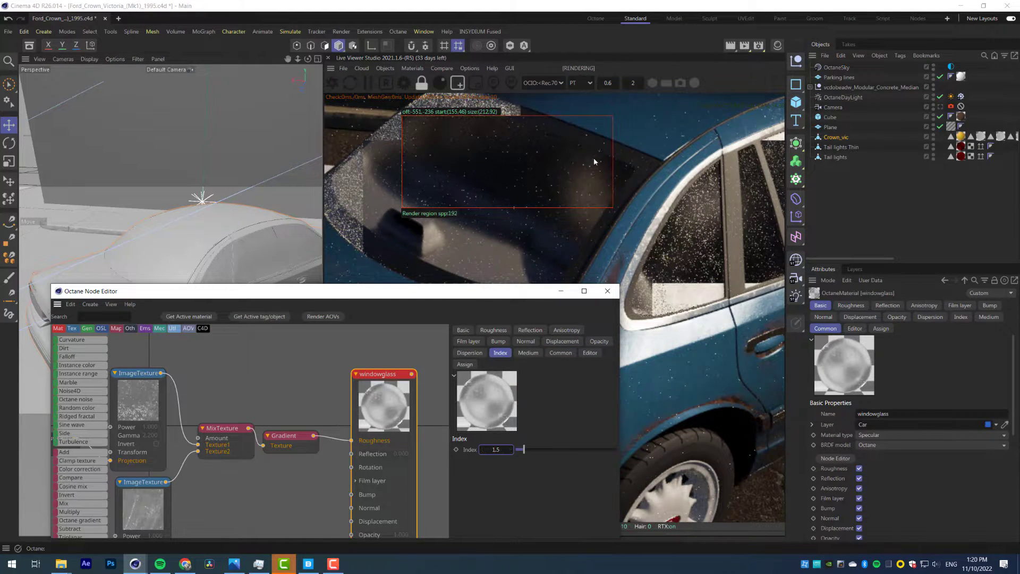
{"action": "left_click_drag", "start_coordinate": [425, 150], "coordinate": [749, 244]}
Move the Gradient's dark knot to about 29 % and set its light knot to 22 % value, checking the glass from other angles
{"action": "left_click", "coordinate": [289, 440]}
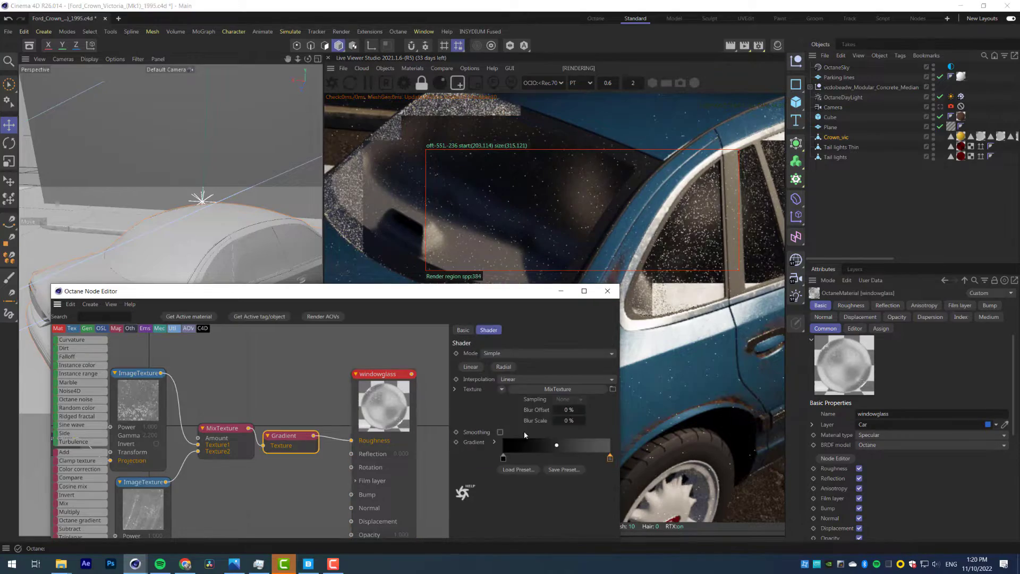
{"action": "left_click_drag", "start_coordinate": [503, 458], "coordinate": [528, 458]}
{"action": "left_click", "coordinate": [609, 458]}
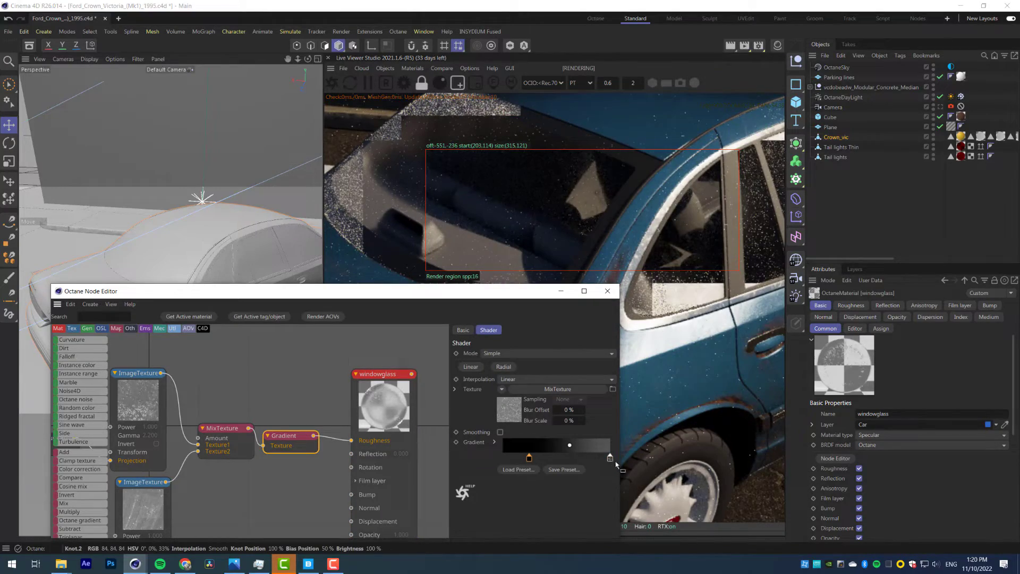
{"action": "left_click", "coordinate": [457, 82]}
{"action": "mouse_move", "coordinate": [521, 191]}
{"action": "left_mouse_down"}
{"action": "mouse_move", "coordinate": [609, 154]}
{"action": "mouse_move", "coordinate": [535, 181]}
{"action": "left_mouse_up"}
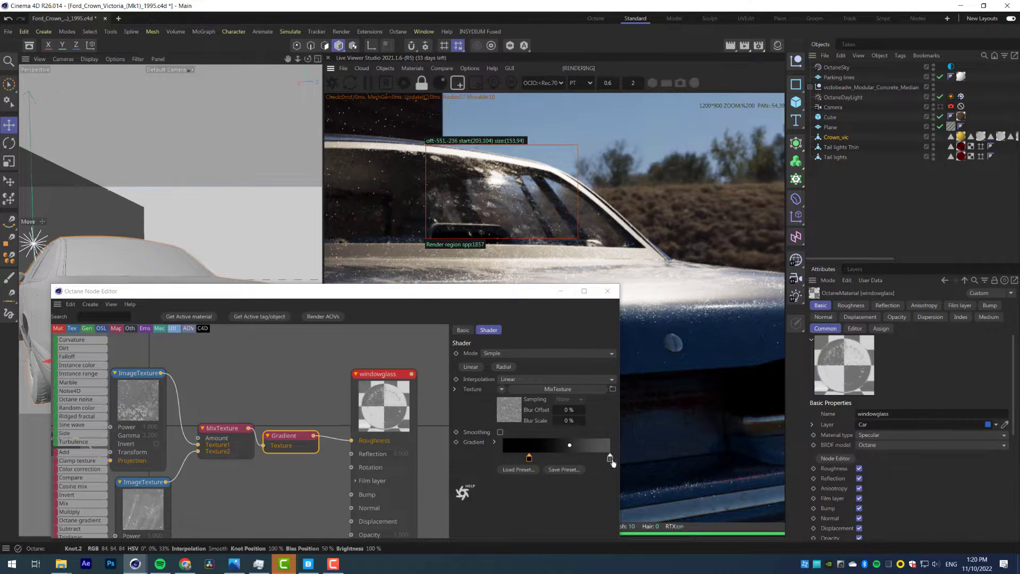
{"action": "mouse_move", "coordinate": [526, 458]}
{"action": "left_mouse_down"}
{"action": "mouse_move", "coordinate": [507, 460]}
{"action": "mouse_move", "coordinate": [522, 461]}
{"action": "left_mouse_up"}
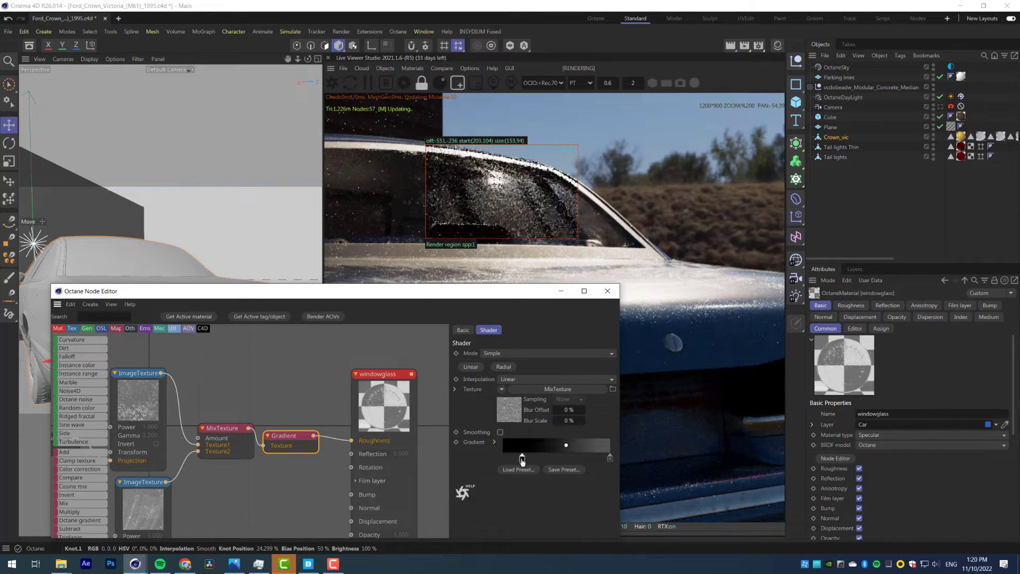
{"action": "double_click", "coordinate": [609, 459]}
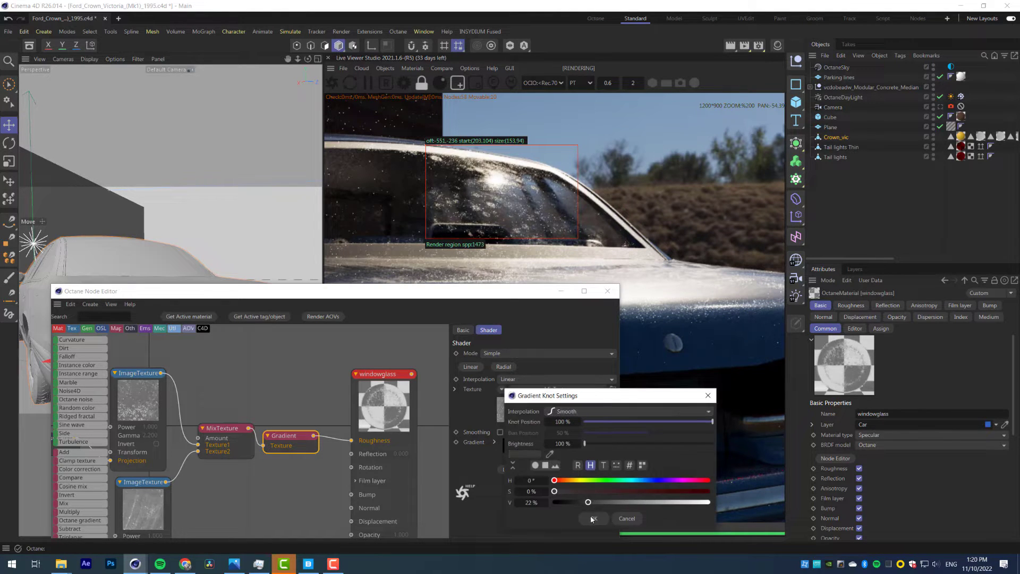
{"action": "left_click", "coordinate": [592, 518]}
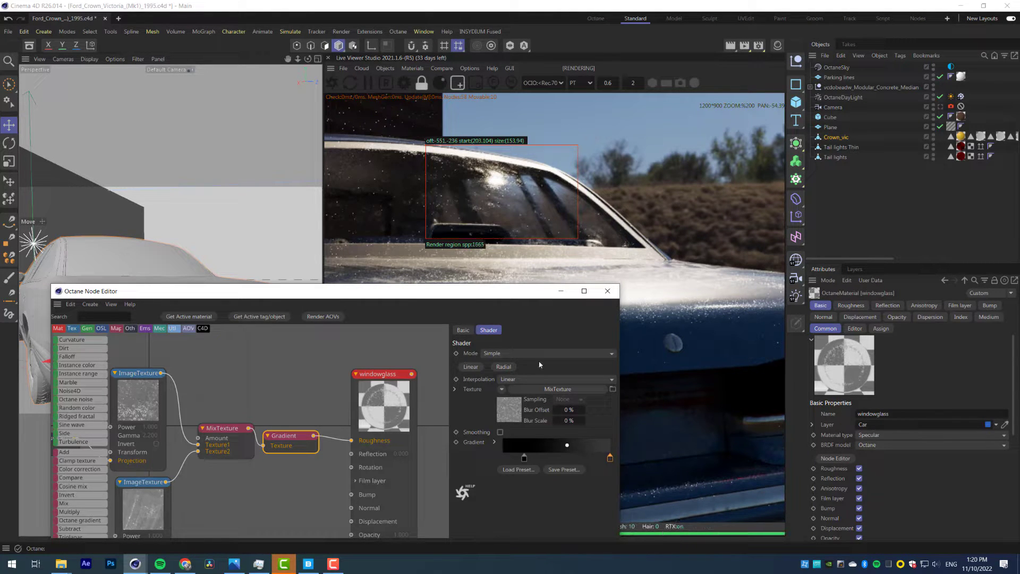
{"action": "mouse_move", "coordinate": [609, 459]}
{"action": "left_mouse_down"}
{"action": "mouse_move", "coordinate": [574, 461]}
{"action": "mouse_move", "coordinate": [622, 464]}
{"action": "left_mouse_up"}
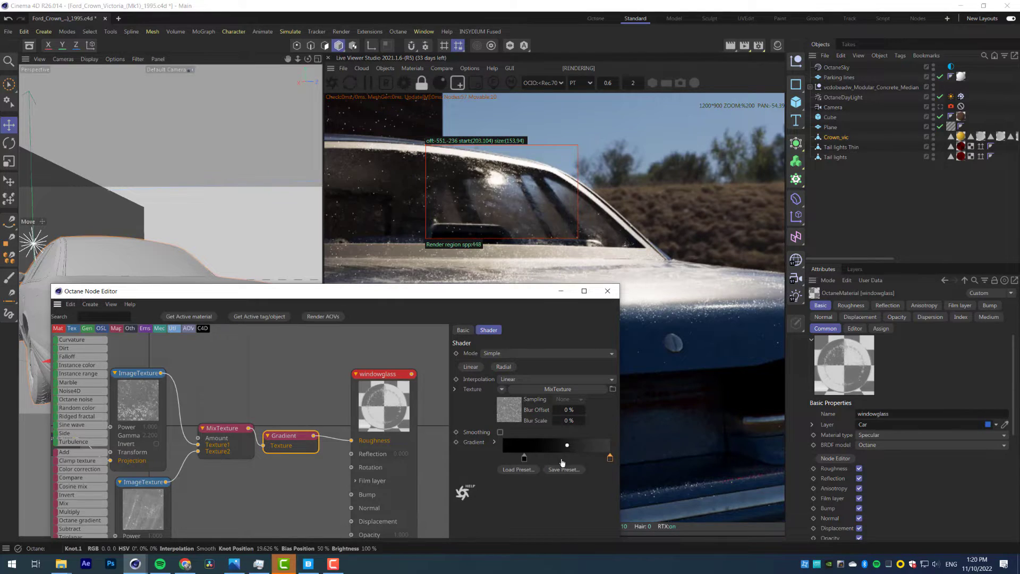
{"action": "left_click_drag", "start_coordinate": [523, 457], "coordinate": [533, 458]}
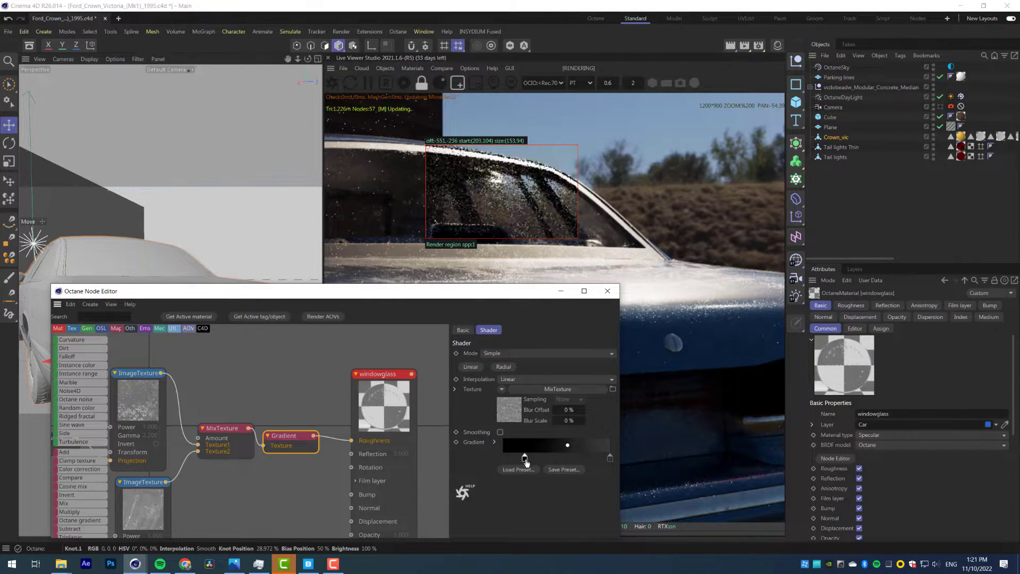
Turn off the render region and switch the viewport back to the scene's Camera
{"action": "left_click", "coordinate": [459, 85]}
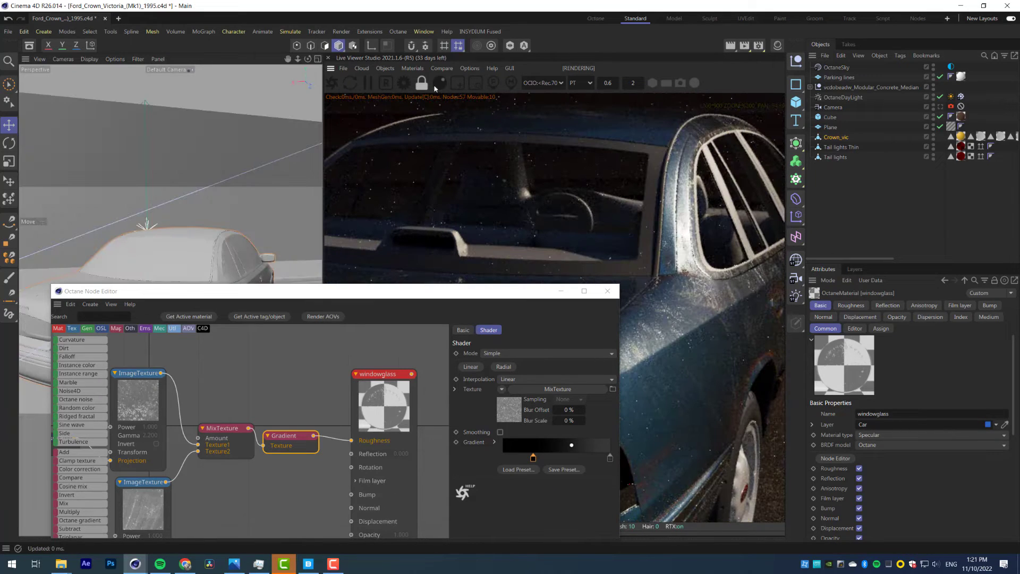
{"action": "left_click", "coordinate": [172, 70]}
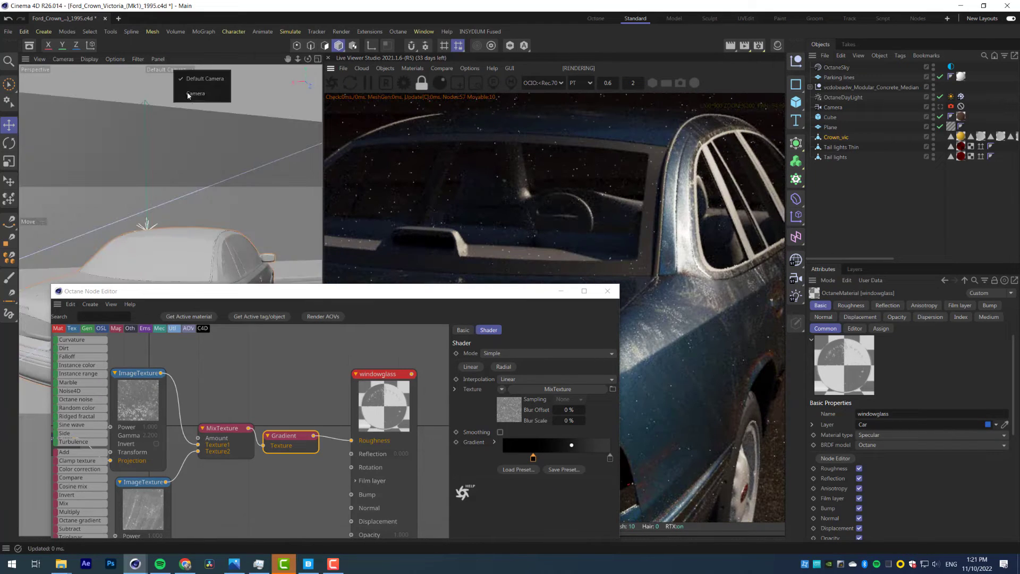
{"action": "left_click", "coordinate": [190, 93]}
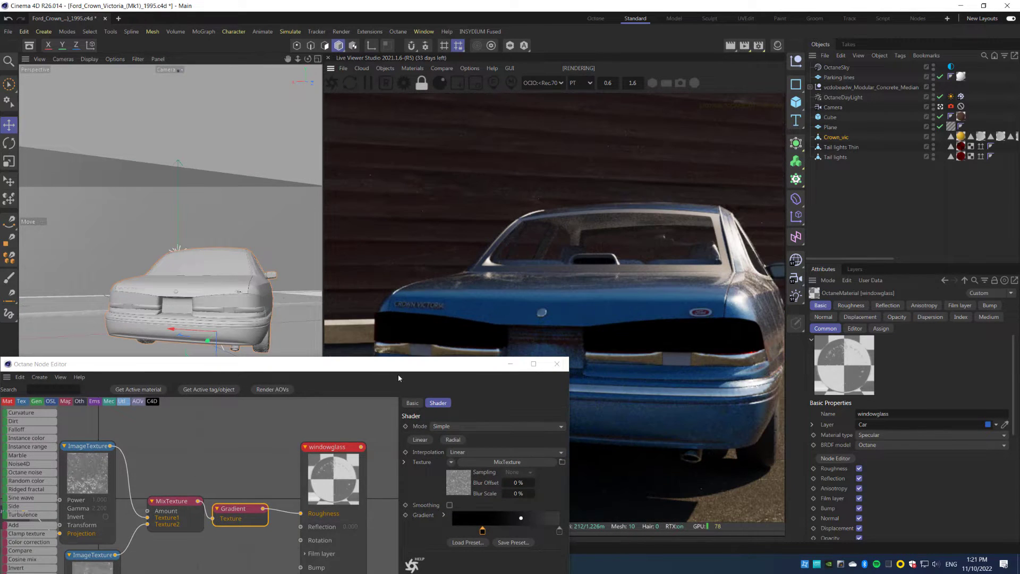
{"action": "left_click_drag", "start_coordinate": [397, 361], "coordinate": [397, 180]}
Add a Float texture node to the windowglass graph below the Gradient
{"action": "left_click", "coordinate": [226, 353]}
{"action": "middle_click_drag", "start_coordinate": [274, 380], "coordinate": [238, 295]}
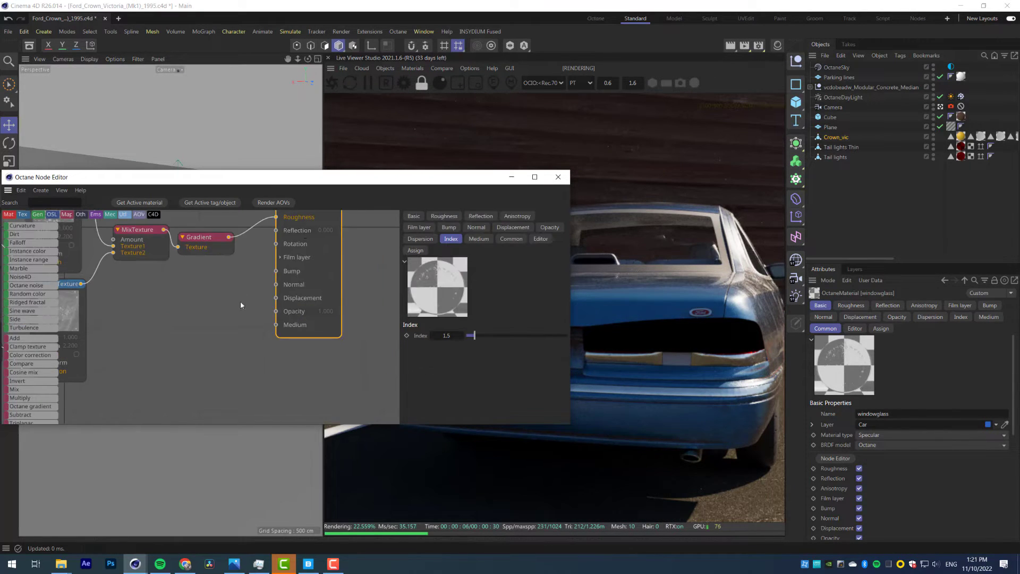
{"action": "scroll", "coordinate": [39, 347], "scroll_direction": "up", "scroll_amount": 5}
{"action": "scroll", "coordinate": [27, 273], "scroll_direction": "up", "scroll_amount": 2}
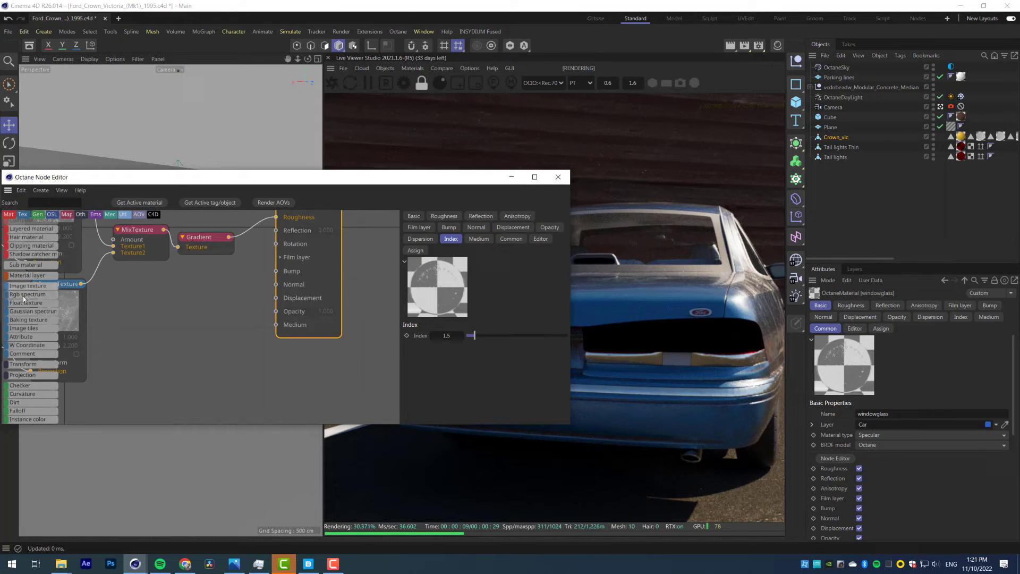
{"action": "left_click_drag", "start_coordinate": [172, 322], "coordinate": [173, 322]}
{"action": "left_click", "coordinate": [323, 250]}
{"action": "middle_click_drag", "start_coordinate": [323, 250], "coordinate": [301, 328]}
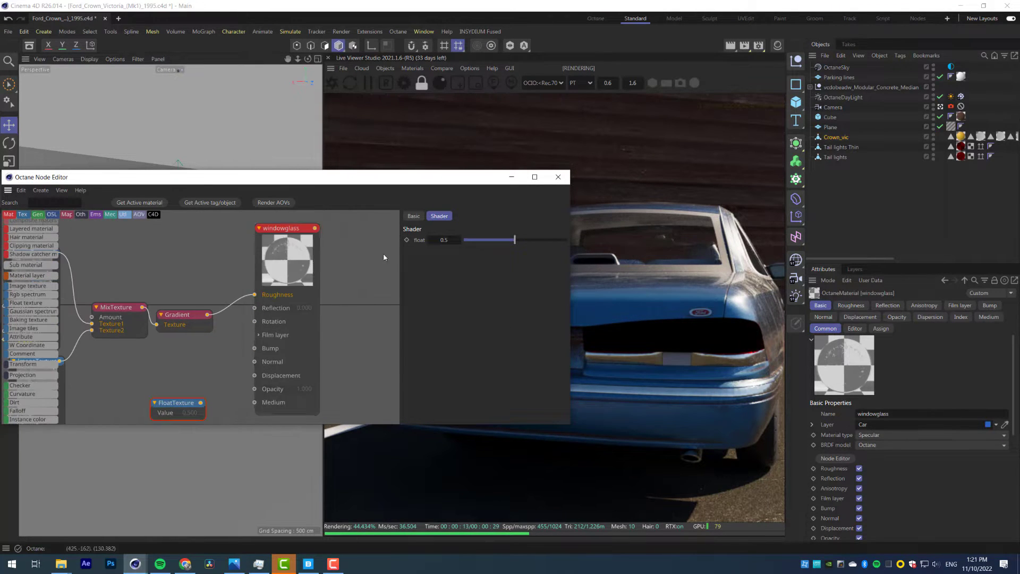
Enable Transmission on the windowglass material and connect the FloatTexture to it
{"action": "left_click", "coordinate": [414, 216]}
{"action": "scroll", "coordinate": [436, 311], "scroll_direction": "down", "scroll_amount": 6}
{"action": "left_click", "coordinate": [452, 334]}
{"action": "mouse_move", "coordinate": [200, 403]}
{"action": "left_mouse_down"}
{"action": "mouse_move", "coordinate": [254, 391]}
{"action": "mouse_move", "coordinate": [180, 384]}
{"action": "left_mouse_up"}
Set the transmission FloatTexture to about 0.78 while checking a render region over the car's windows, and close the Node Editor
{"action": "left_click_drag", "start_coordinate": [412, 177], "coordinate": [417, 316]}
{"action": "left_click", "coordinate": [457, 83]}
{"action": "left_click_drag", "start_coordinate": [637, 186], "coordinate": [719, 328]}
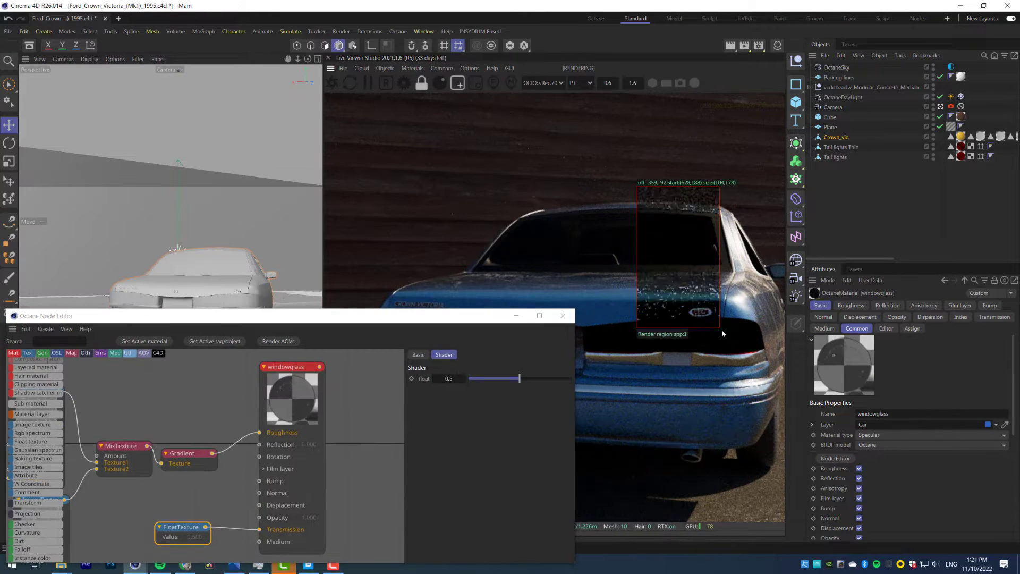
{"action": "mouse_move", "coordinate": [520, 379]}
{"action": "left_mouse_down"}
{"action": "mouse_move", "coordinate": [483, 379]}
{"action": "mouse_move", "coordinate": [560, 379]}
{"action": "left_mouse_up"}
{"action": "left_click_drag", "start_coordinate": [476, 205], "coordinate": [776, 293]}
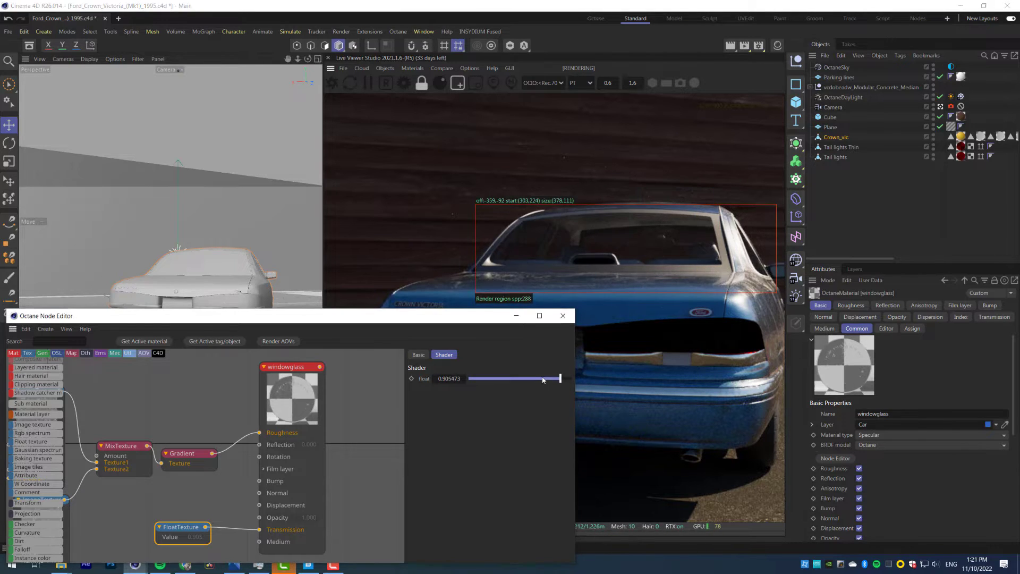
{"action": "left_click_drag", "start_coordinate": [542, 379], "coordinate": [549, 381]}
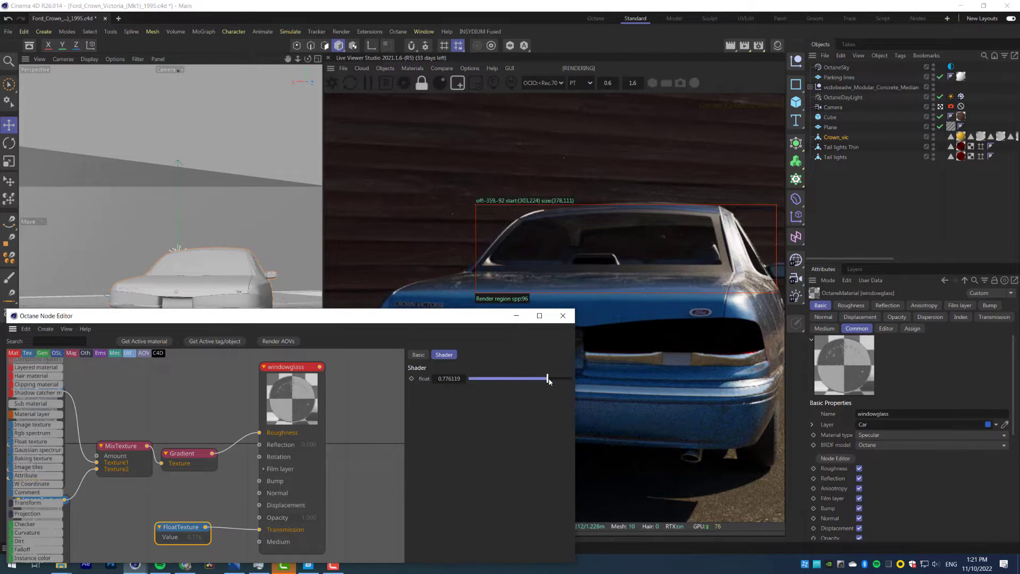
{"action": "left_click", "coordinate": [563, 316]}
Draw a render region over the car's left tail light and open the redglass material's node graph
{"action": "scroll", "coordinate": [540, 323], "scroll_direction": "down", "scroll_amount": 5}
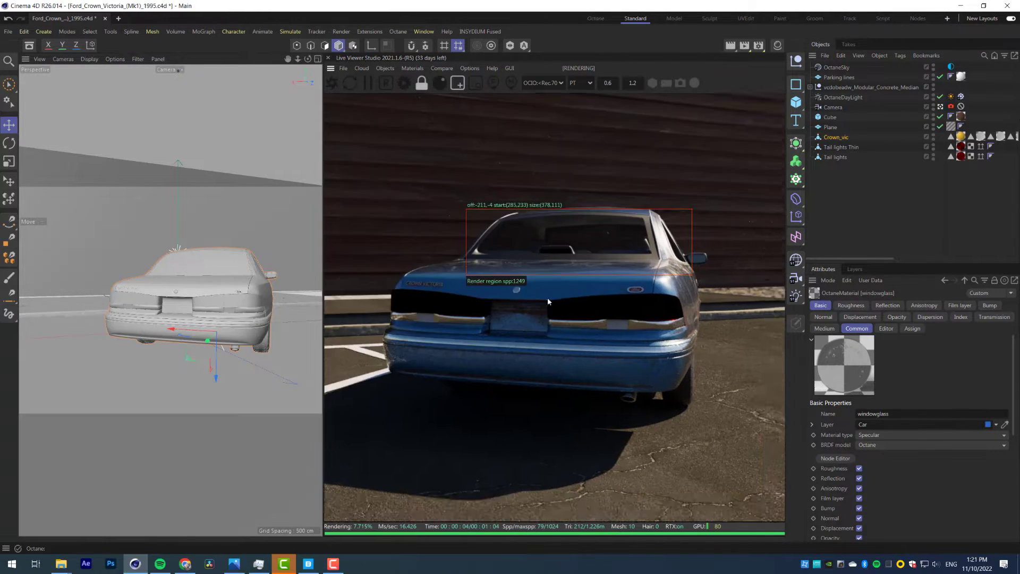
{"action": "left_click", "coordinate": [457, 82]}
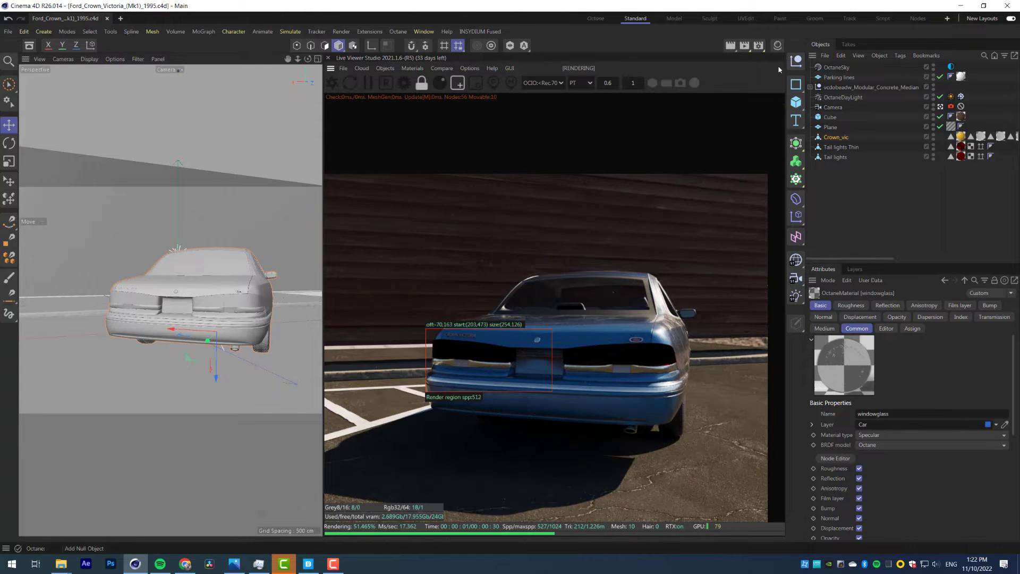
{"action": "left_click", "coordinate": [776, 47]}
{"action": "left_click", "coordinate": [730, 428]}
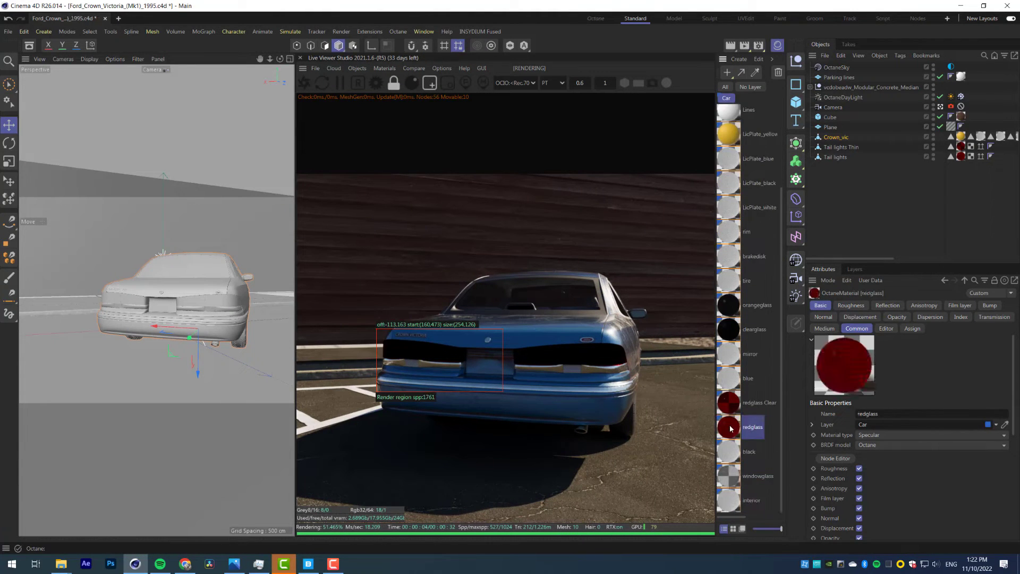
{"action": "left_click", "coordinate": [836, 458]}
{"action": "left_click_drag", "start_coordinate": [389, 192], "coordinate": [195, 192]}
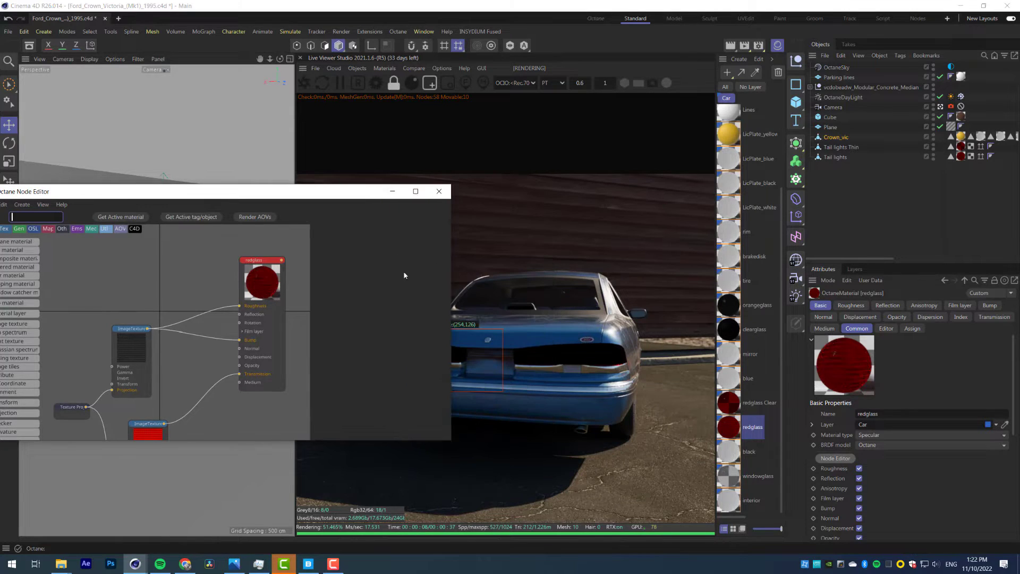
Rearrange the two image textures in the redglass graph and draw a render region over the car's right tail light
{"action": "left_click_drag", "start_coordinate": [133, 330], "coordinate": [130, 285]}
{"action": "left_click_drag", "start_coordinate": [148, 423], "coordinate": [144, 386]}
{"action": "left_click_drag", "start_coordinate": [365, 192], "coordinate": [356, 190]}
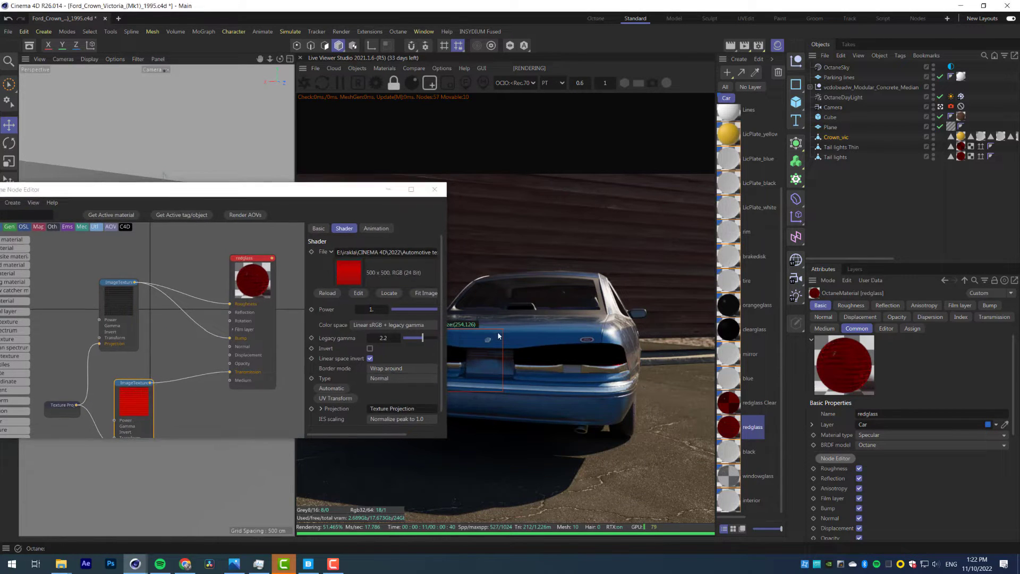
{"action": "left_click_drag", "start_coordinate": [496, 330], "coordinate": [638, 390]}
Insert a Color correction between the red ImageTexture and the redglass Transmission, with Gamma at about 0.3
{"action": "left_click_drag", "start_coordinate": [212, 189], "coordinate": [283, 164]}
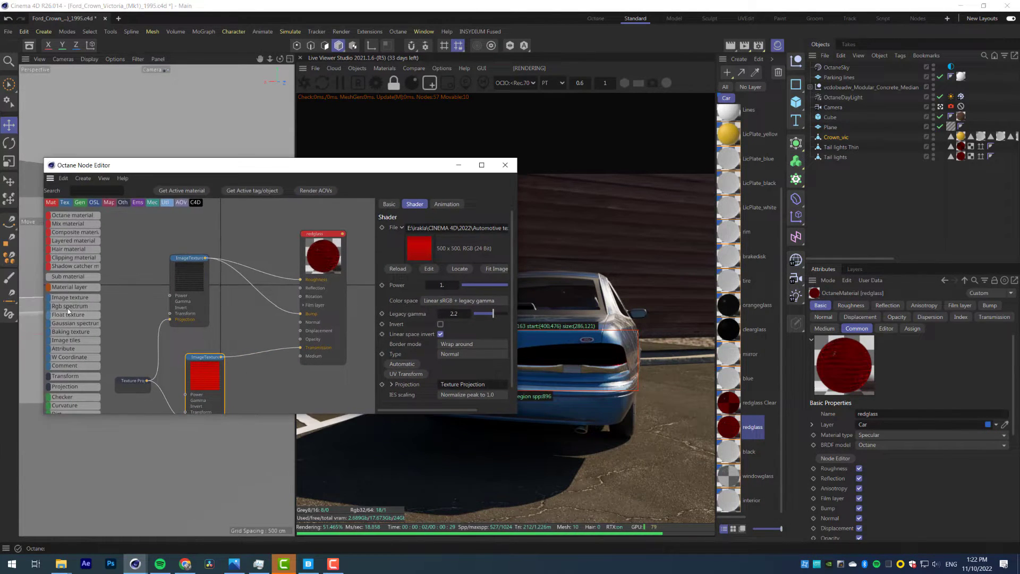
{"action": "scroll", "coordinate": [86, 318], "scroll_direction": "down", "scroll_amount": 5}
{"action": "left_click_drag", "start_coordinate": [264, 358], "coordinate": [260, 357]}
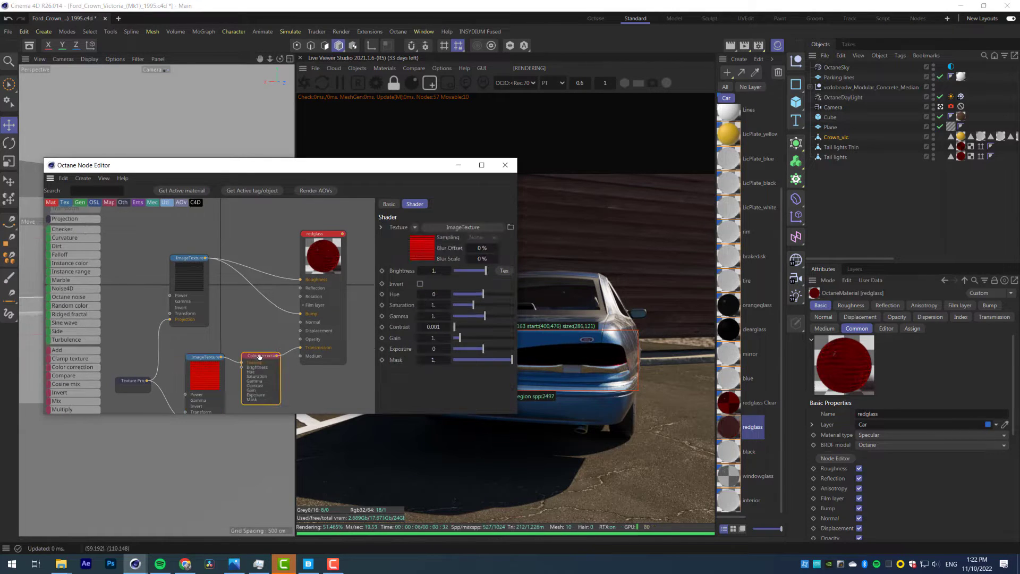
{"action": "left_click_drag", "start_coordinate": [485, 318], "coordinate": [476, 317]}
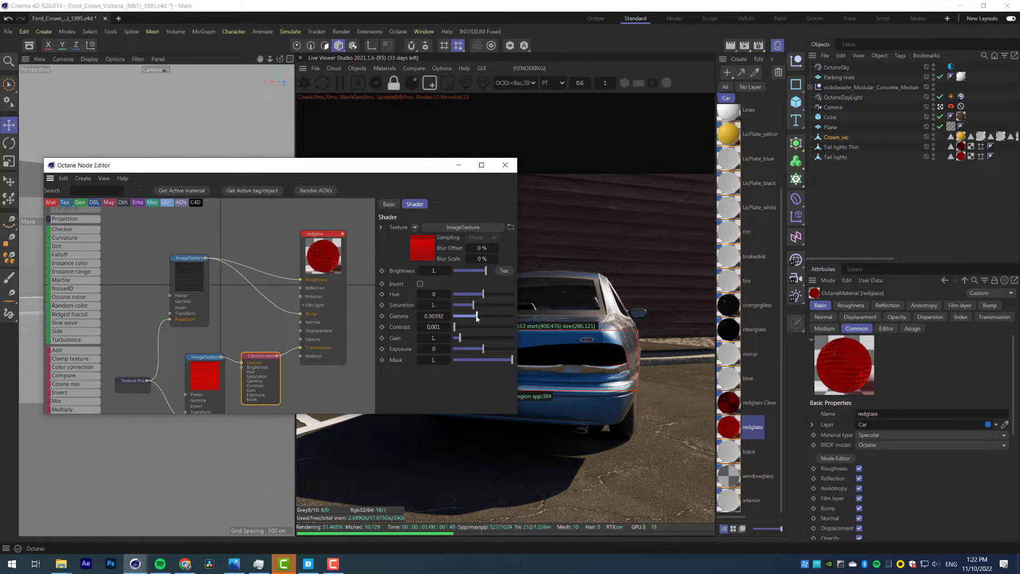
Change the redglass Clear material's RgbSpectrum transmission colour to a lighter red, about RGB 211, 88, 88, and put the Node Editor away
{"action": "left_click", "coordinate": [733, 408]}
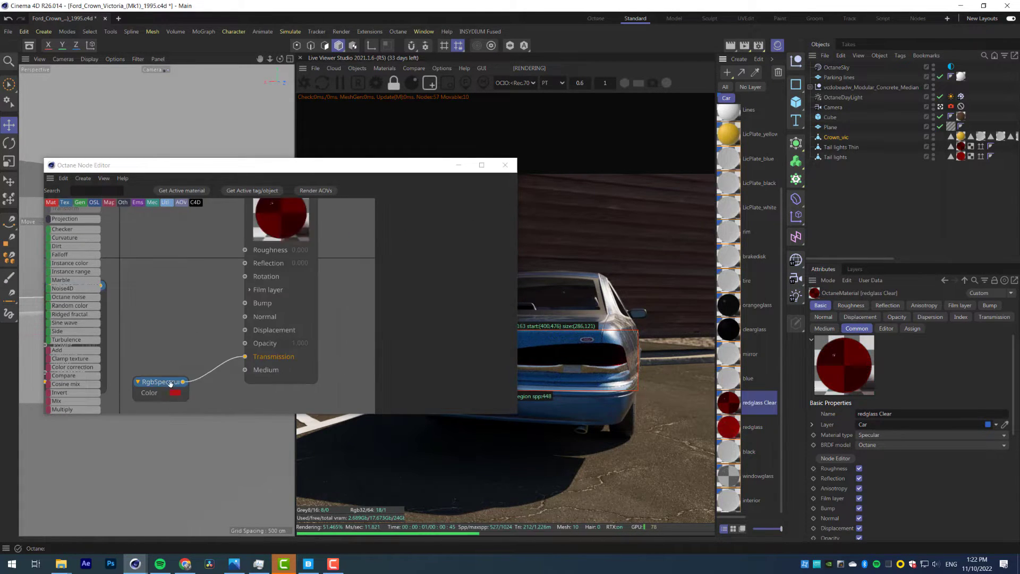
{"action": "left_click", "coordinate": [427, 228]}
{"action": "left_click_drag", "start_coordinate": [514, 331], "coordinate": [502, 332]}
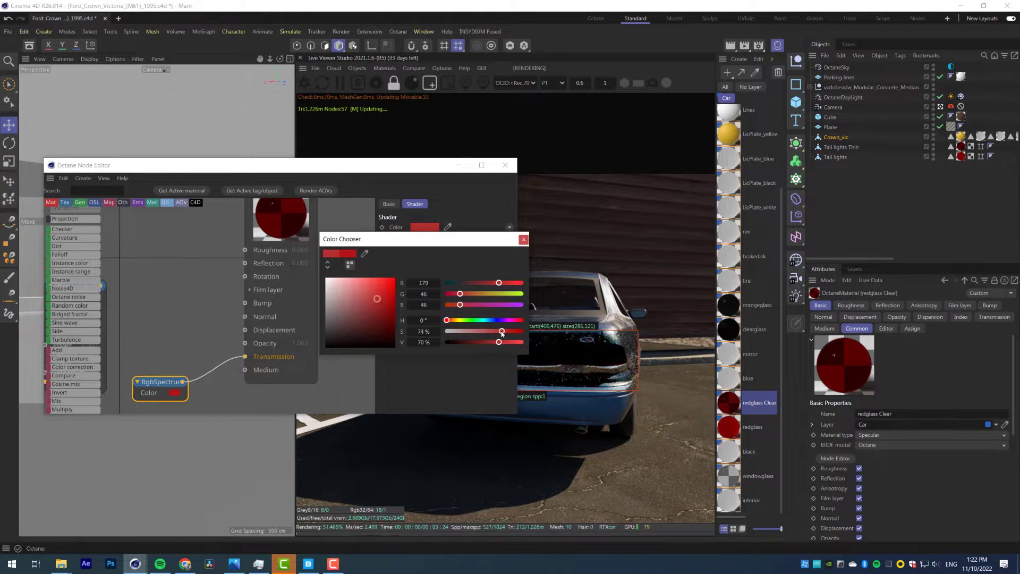
{"action": "left_click", "coordinate": [362, 289]}
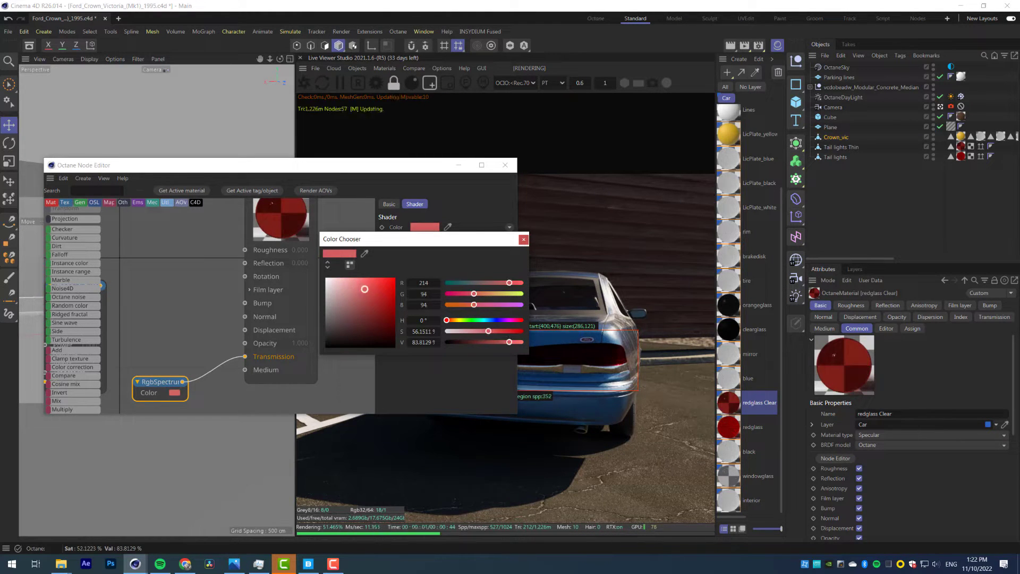
{"action": "left_click_drag", "start_coordinate": [365, 289], "coordinate": [365, 290]}
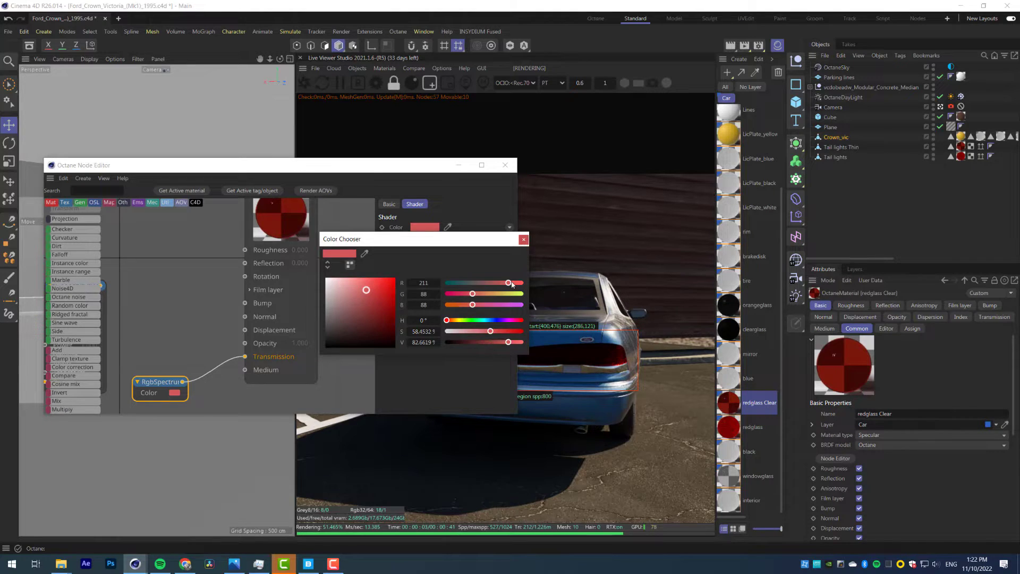
{"action": "left_click", "coordinate": [523, 239]}
{"action": "left_click", "coordinate": [459, 165]}
Set the OctaneDayLight's North Offset to about 0.81 and inspect the sunlit tail lights up close in the render
{"action": "left_click_drag", "start_coordinate": [369, 324], "coordinate": [633, 382]}
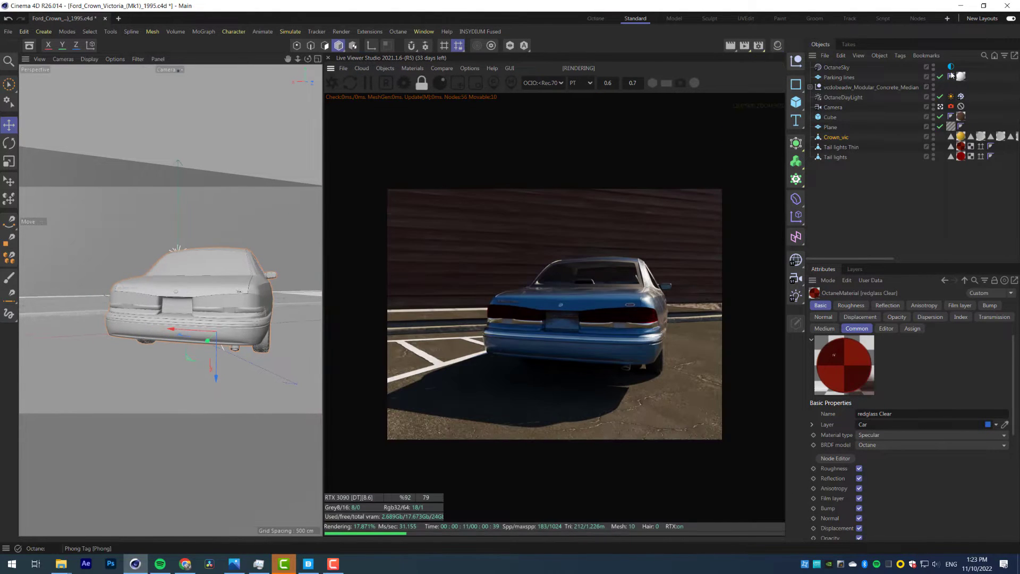
{"action": "left_click", "coordinate": [951, 96]}
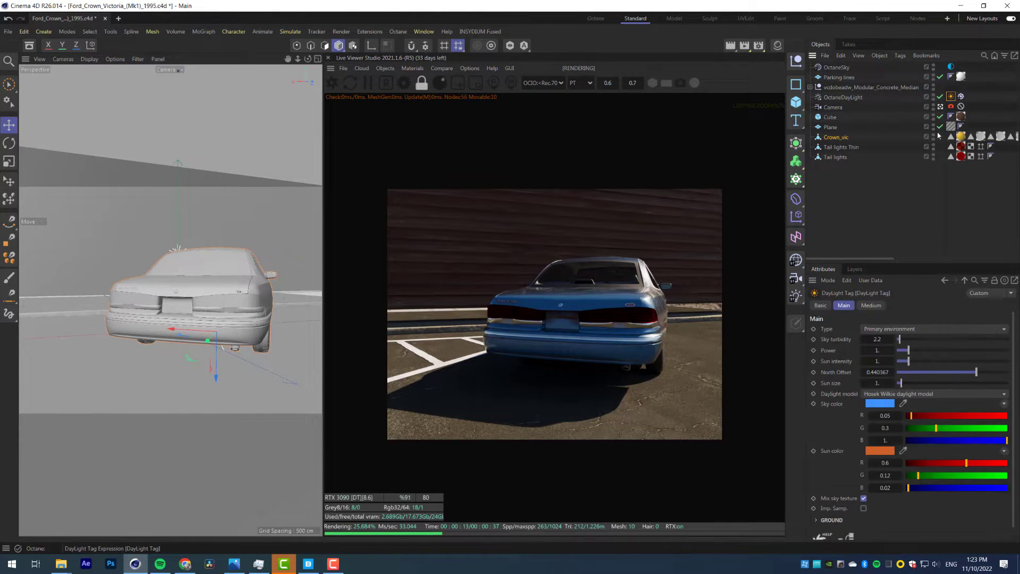
{"action": "mouse_move", "coordinate": [976, 372]}
{"action": "left_mouse_down"}
{"action": "mouse_move", "coordinate": [954, 373]}
{"action": "mouse_move", "coordinate": [996, 373]}
{"action": "left_mouse_up"}
{"action": "scroll", "coordinate": [658, 323], "scroll_direction": "up", "scroll_amount": 9}
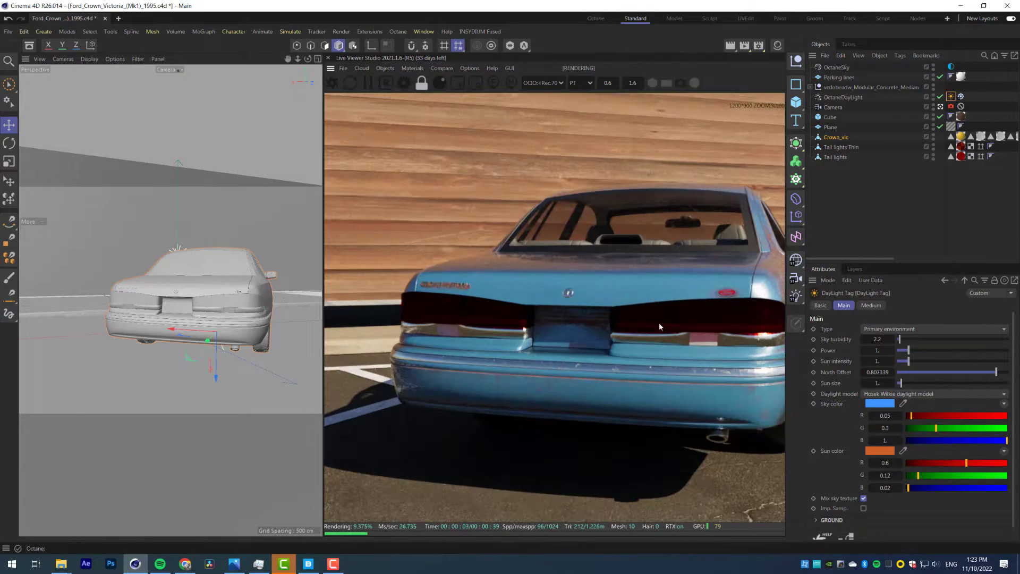
{"action": "scroll", "coordinate": [616, 308], "scroll_direction": "down", "scroll_amount": 8}
{"action": "scroll", "coordinate": [614, 307], "scroll_direction": "up", "scroll_amount": 3}
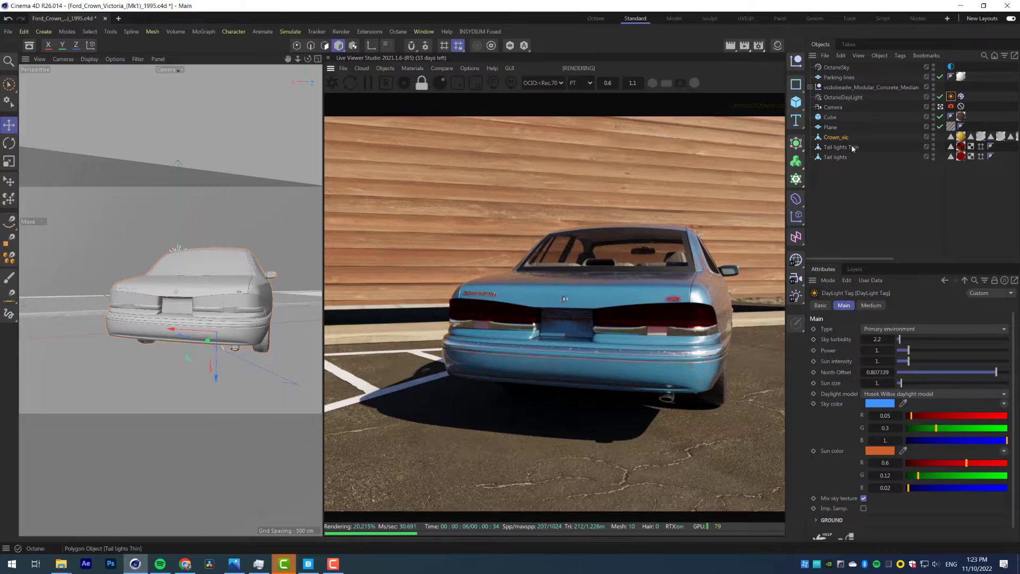
Switch the viewport to the default camera, select the Tail lights Thin object and show its redglass Clear material tag
{"action": "left_click", "coordinate": [184, 84]}
{"action": "scroll", "coordinate": [116, 346], "scroll_direction": "up", "scroll_amount": 6}
{"action": "left_click", "coordinate": [228, 378]}
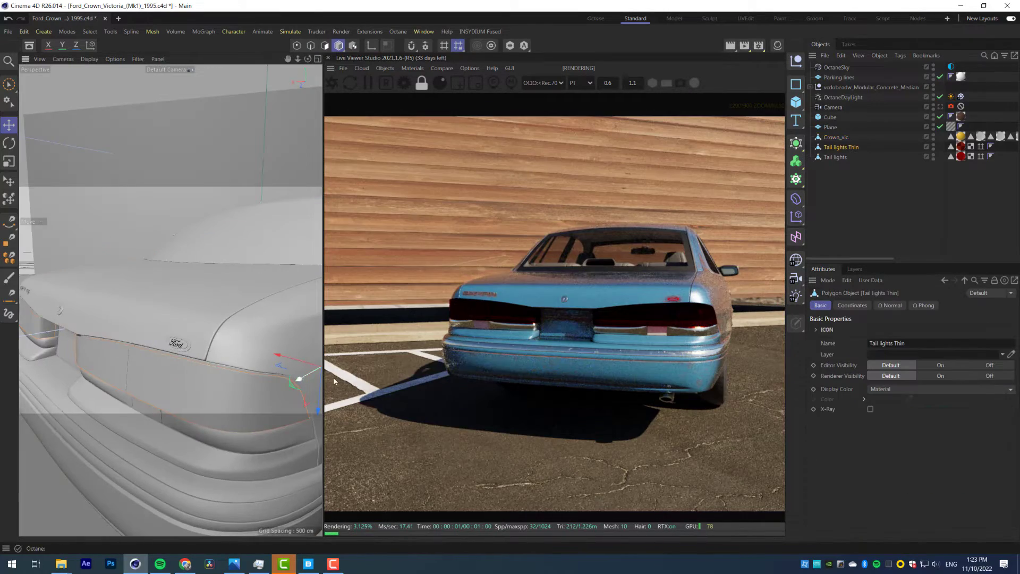
{"action": "left_click_drag", "start_coordinate": [304, 376], "coordinate": [304, 376]}
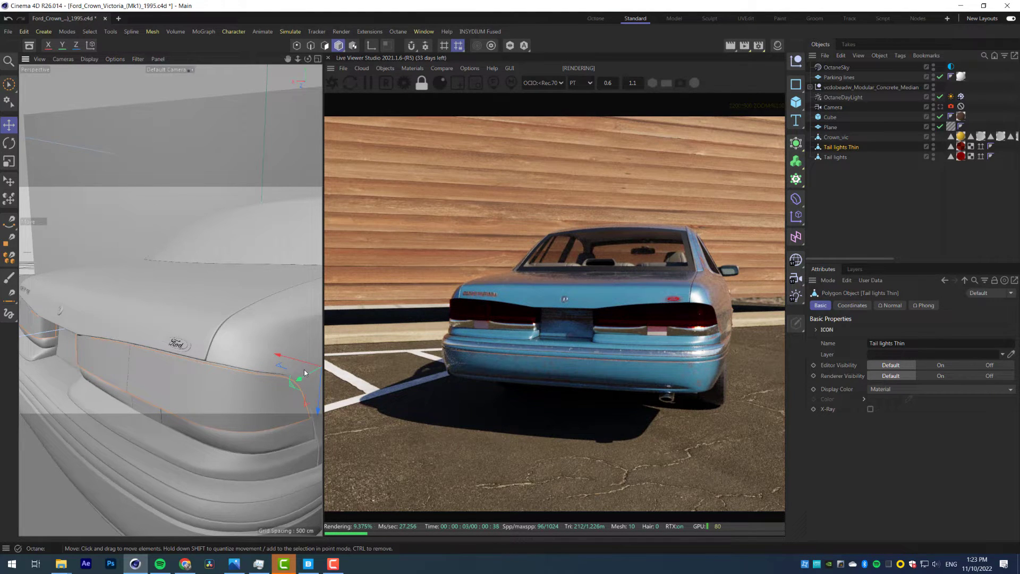
{"action": "left_click", "coordinate": [960, 146]}
Set the redglass Clear material's transmission colour to a brighter red, RGB 237, 63, 63
{"action": "left_click", "coordinate": [778, 46]}
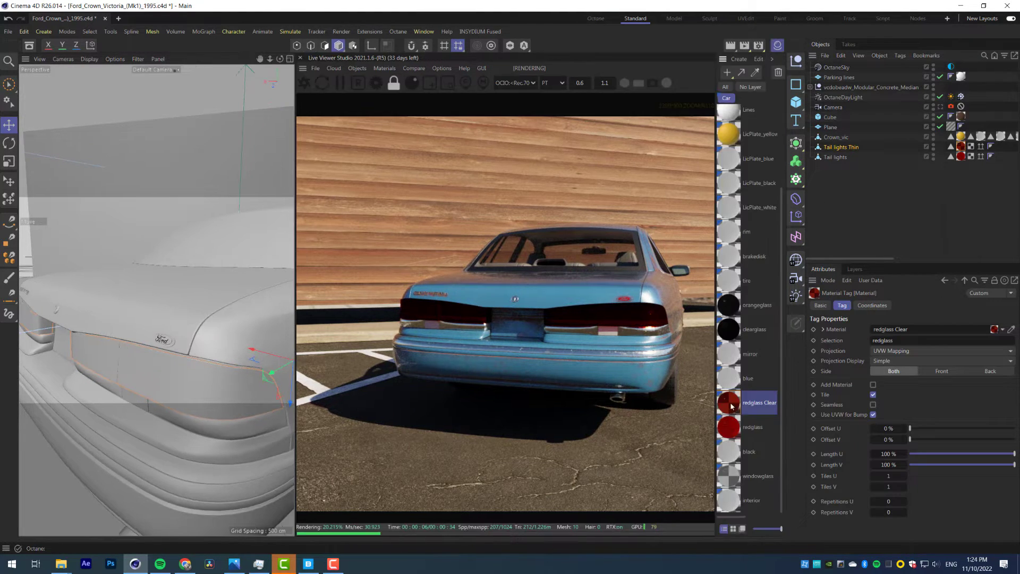
{"action": "left_click", "coordinate": [730, 404]}
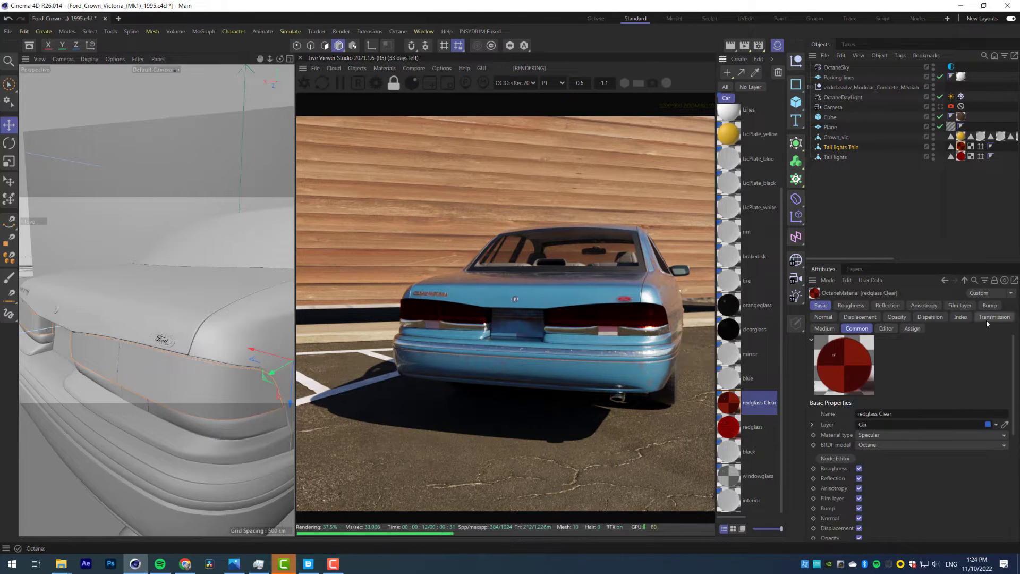
{"action": "left_click", "coordinate": [987, 320]}
{"action": "left_click", "coordinate": [897, 471]}
{"action": "left_click", "coordinate": [855, 328]}
{"action": "left_click_drag", "start_coordinate": [797, 389], "coordinate": [807, 383]}
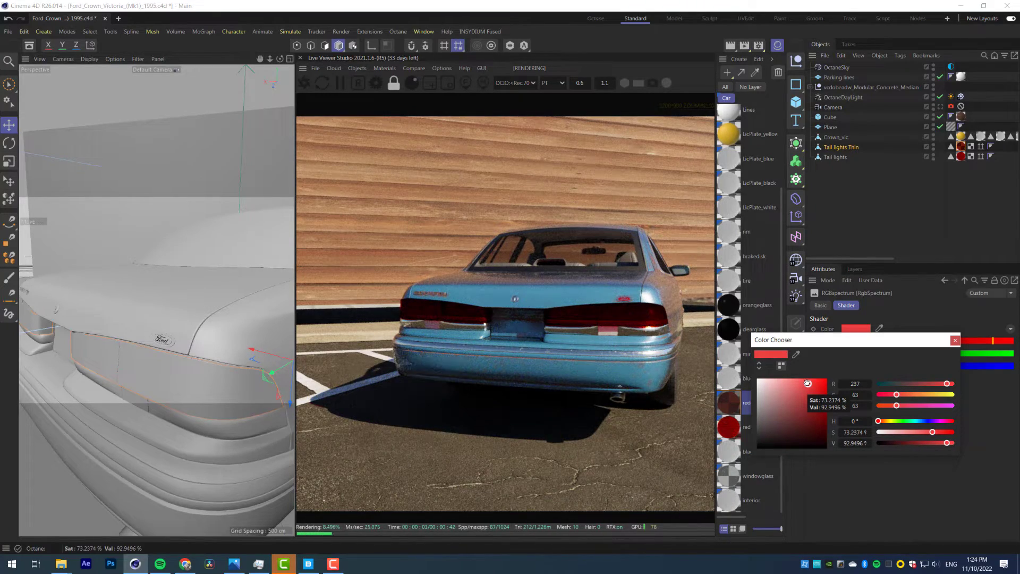
{"action": "left_click", "coordinate": [954, 340]}
Set the OctaneDayLight's North Offset to about 0.55
{"action": "scroll", "coordinate": [585, 275], "scroll_direction": "down", "scroll_amount": 4}
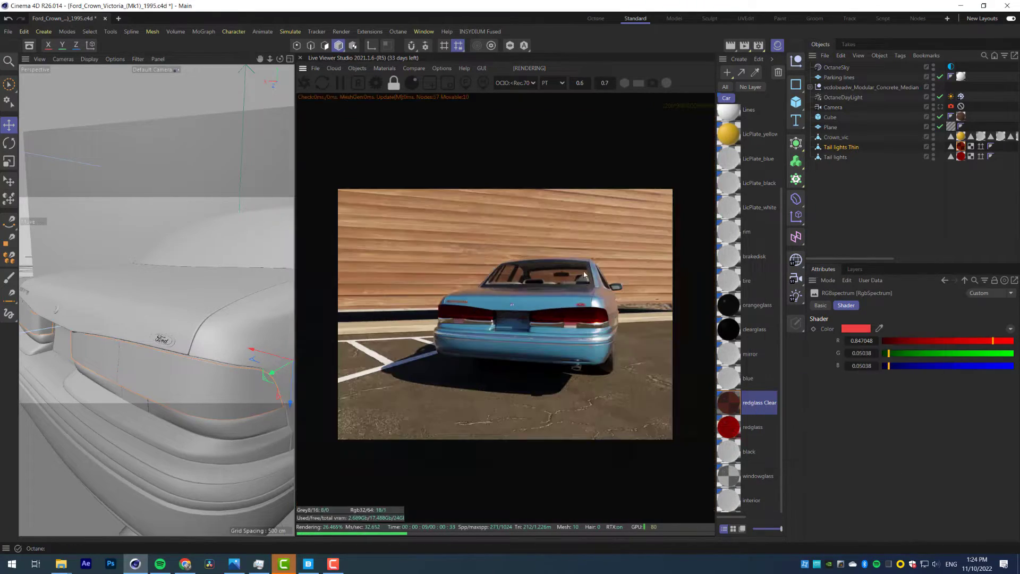
{"action": "left_click", "coordinate": [777, 47]}
{"action": "left_click", "coordinate": [951, 97]}
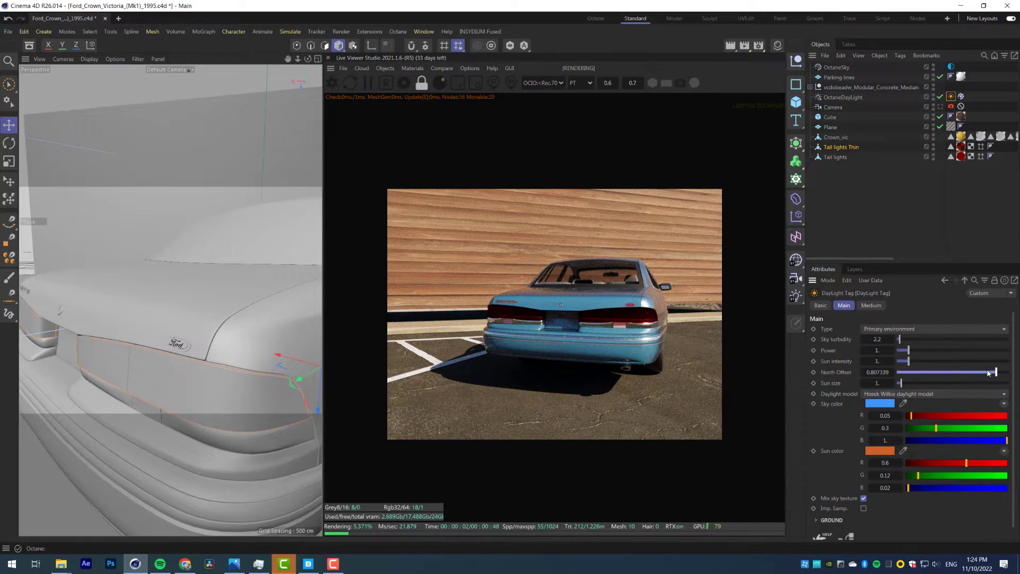
{"action": "left_click_drag", "start_coordinate": [988, 372], "coordinate": [982, 372]}
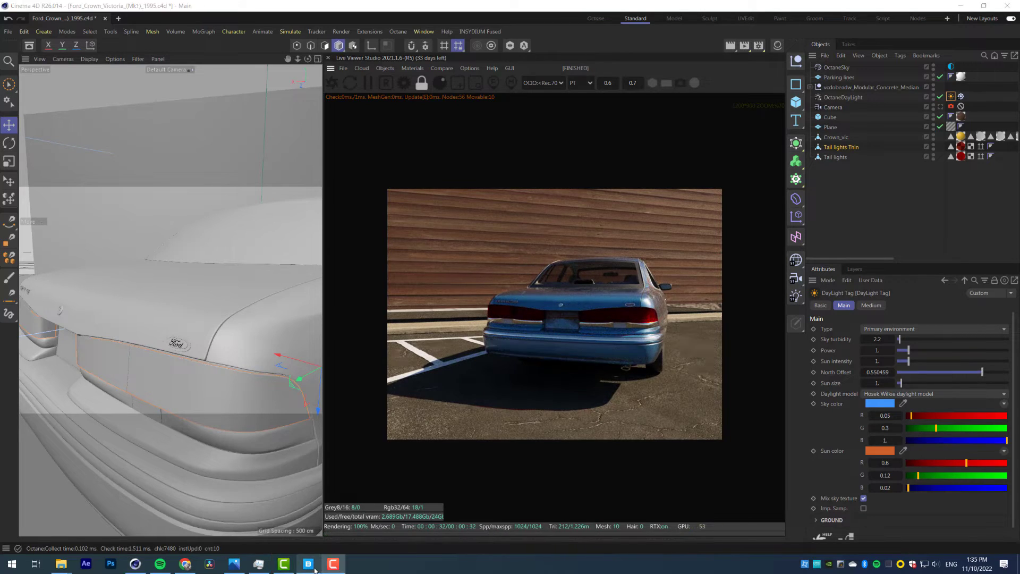
Switch to Quixel Bridge and export the Parking Road Sign asset to Cinema 4D at 2K resolution
{"action": "mouse_move", "coordinate": [308, 563]}
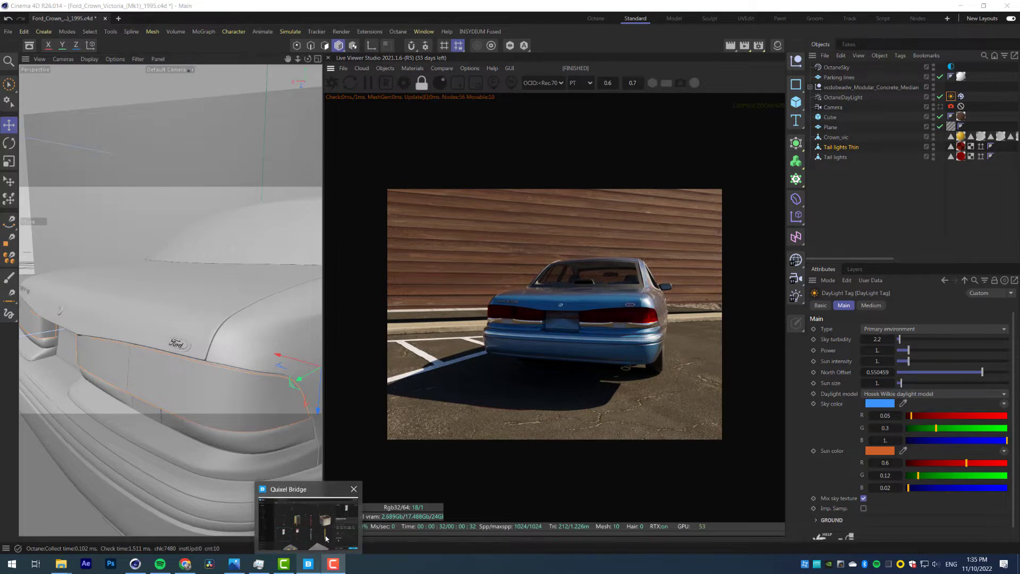
{"action": "left_click", "coordinate": [325, 538]}
{"action": "left_click", "coordinate": [967, 535]}
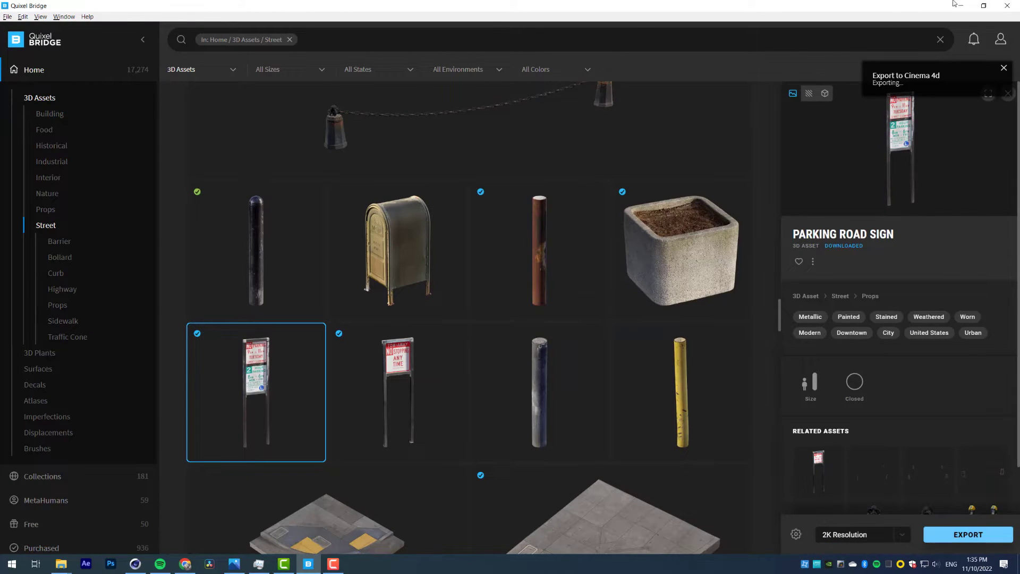
Set the Metallic value of the imported Parking_Road material to 1
{"action": "left_click", "coordinate": [777, 46]}
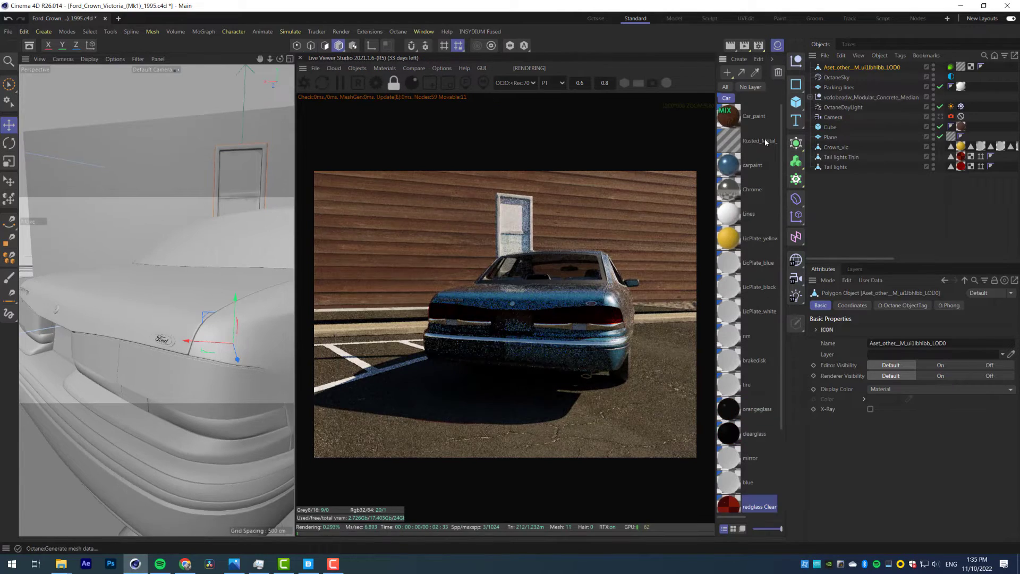
{"action": "left_click", "coordinate": [743, 118]}
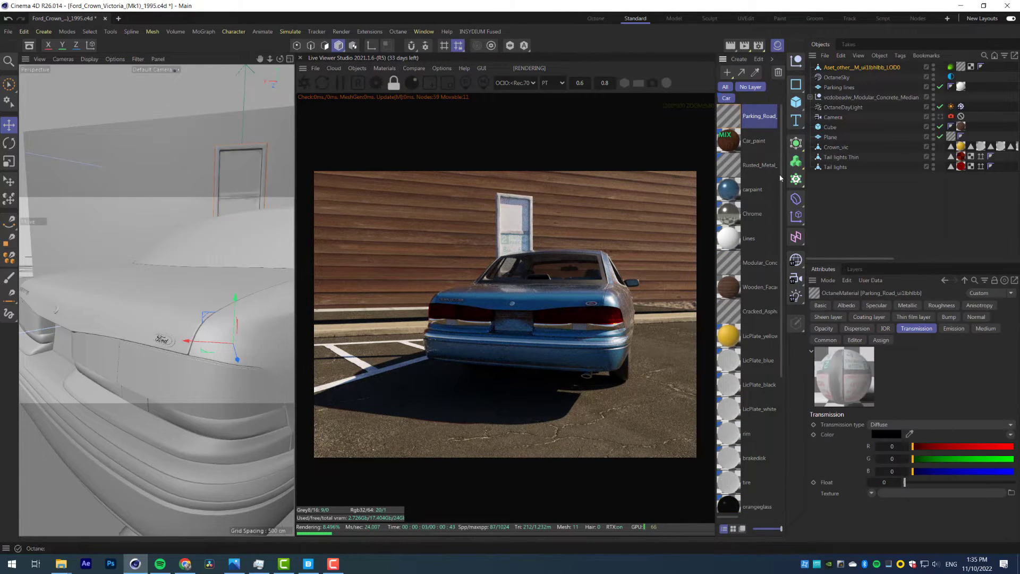
{"action": "left_click", "coordinate": [907, 305]}
{"action": "left_click_drag", "start_coordinate": [882, 425], "coordinate": [1000, 424]}
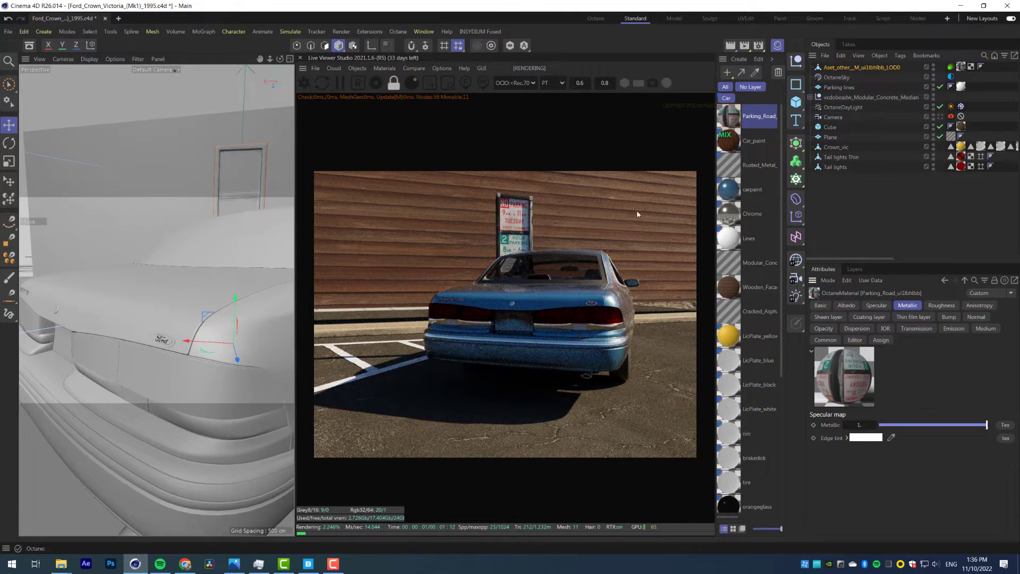
{"action": "left_click", "coordinate": [777, 46]}
Move the parking road sign from behind the car's roof to the kerb in front of the wall, on the car's right side
{"action": "left_click_drag", "start_coordinate": [186, 330], "coordinate": [254, 322], "text": "alt"}
{"action": "scroll", "coordinate": [186, 340], "scroll_direction": "down", "scroll_amount": 5}
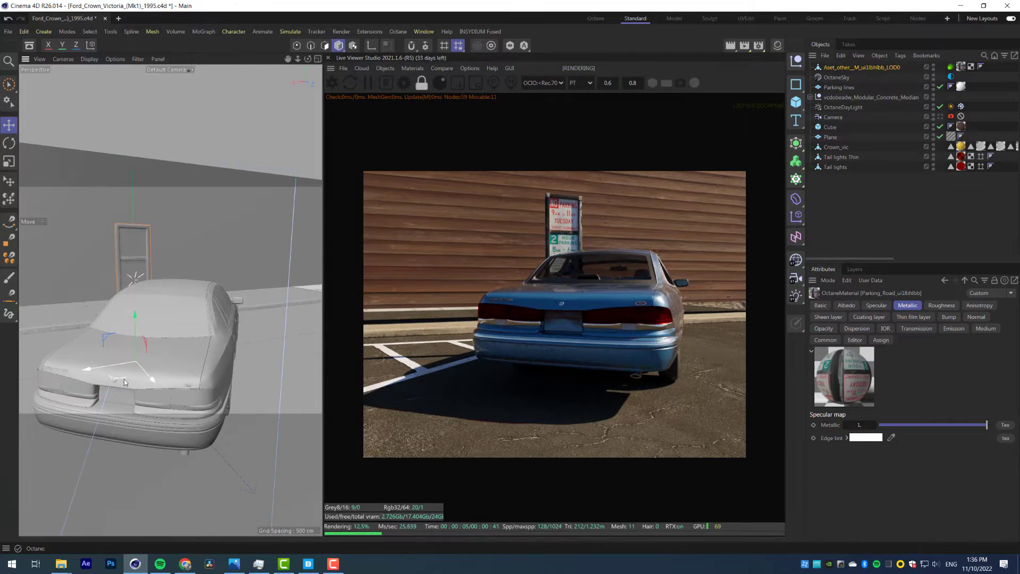
{"action": "left_click_drag", "start_coordinate": [125, 382], "coordinate": [261, 307]}
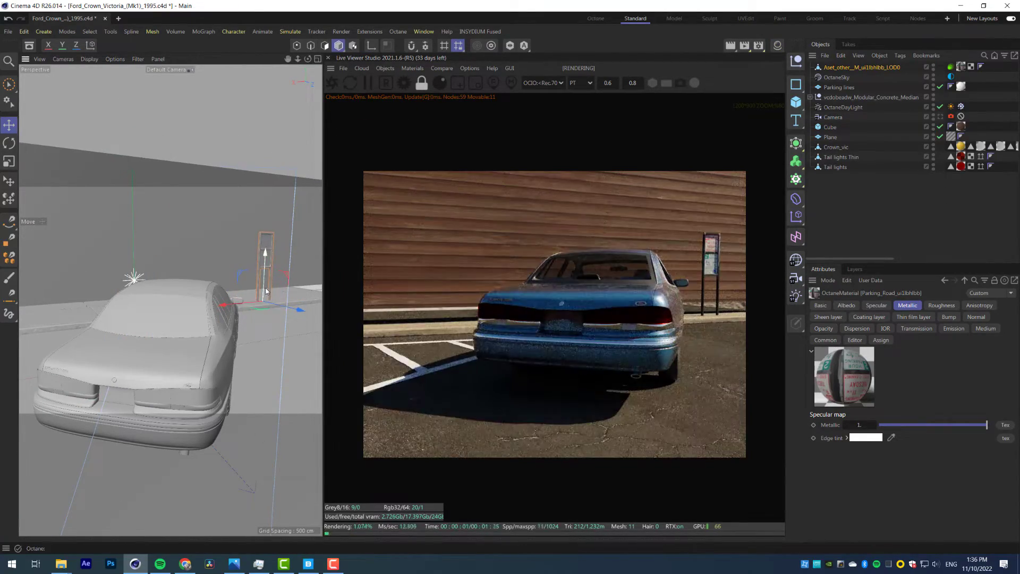
{"action": "scroll", "coordinate": [733, 286], "scroll_direction": "up", "scroll_amount": 3}
{"action": "left_click_drag", "start_coordinate": [725, 287], "coordinate": [547, 302]}
{"action": "scroll", "coordinate": [547, 303], "scroll_direction": "down", "scroll_amount": 5}
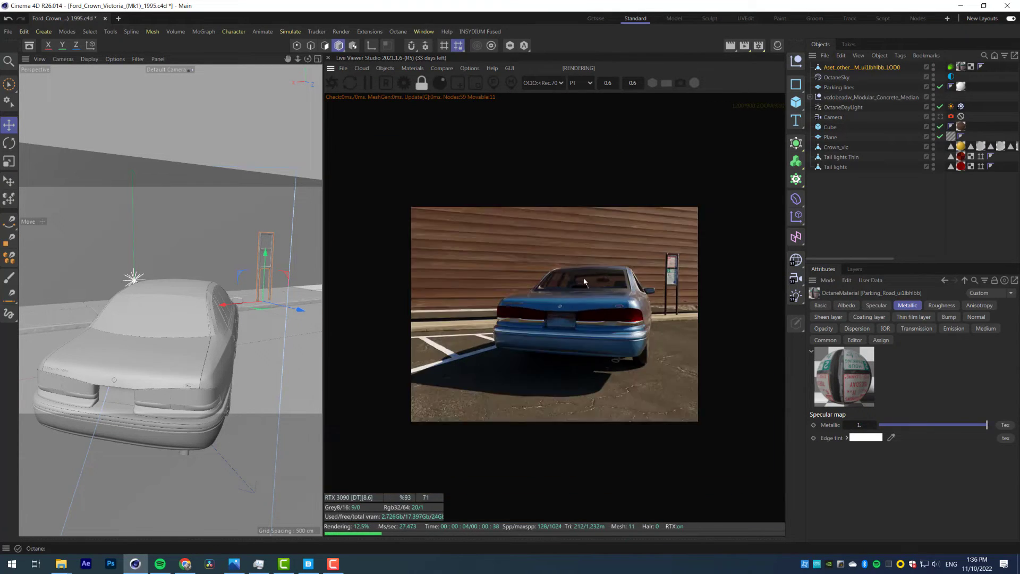
{"action": "scroll", "coordinate": [440, 436], "scroll_direction": "up", "scroll_amount": 3}
{"action": "left_click_drag", "start_coordinate": [439, 437], "coordinate": [425, 419]}
Switch to Quixel Bridge and browse the Street Painted Line decals for a painted handicap parking symbol
{"action": "left_click", "coordinate": [308, 563]}
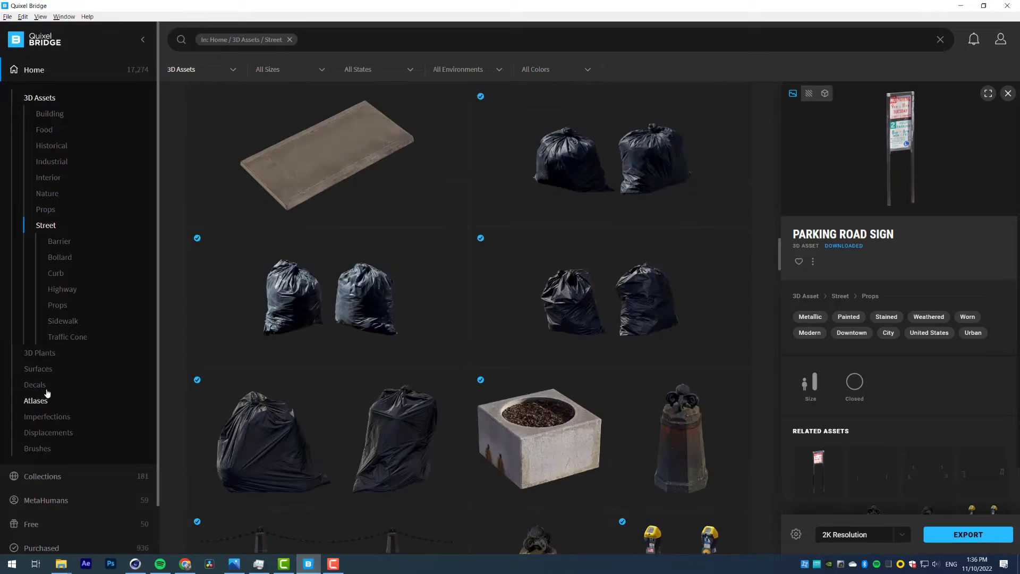
{"action": "left_click", "coordinate": [58, 389]}
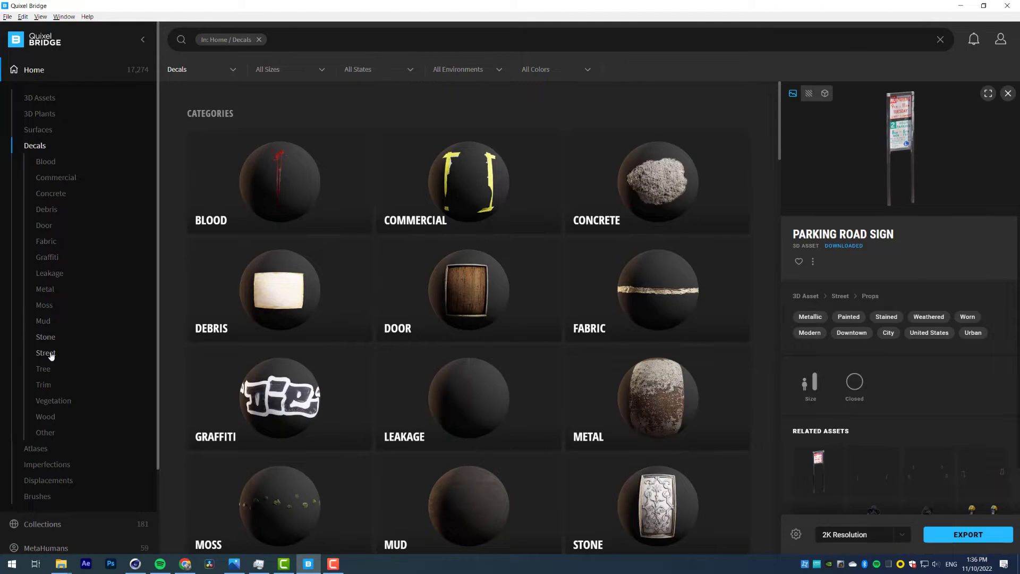
{"action": "left_click", "coordinate": [42, 353]}
{"action": "left_click", "coordinate": [644, 207]}
{"action": "left_click", "coordinate": [644, 233]}
{"action": "scroll", "coordinate": [664, 319], "scroll_direction": "down", "scroll_amount": 10}
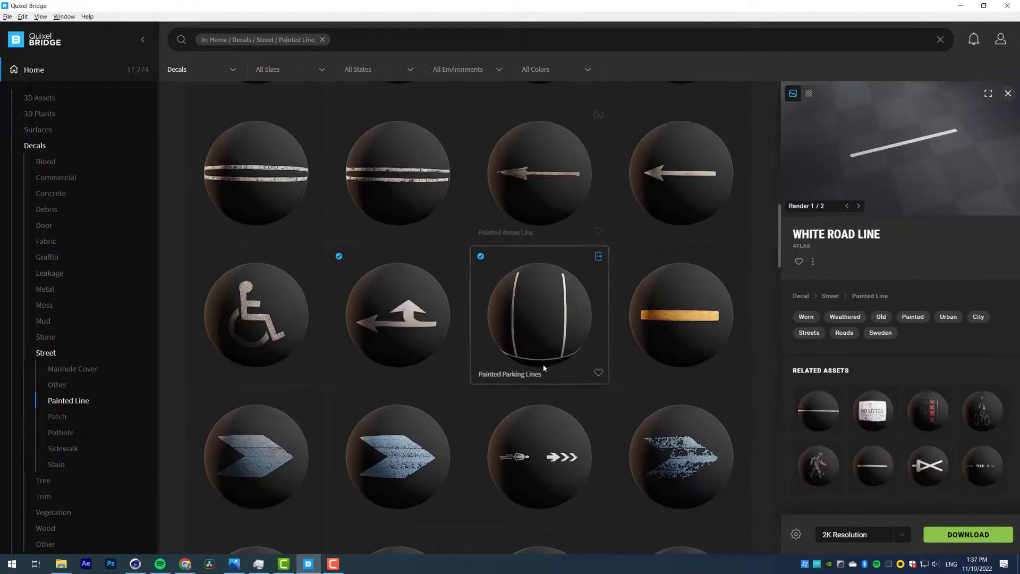
{"action": "left_click", "coordinate": [676, 405]}
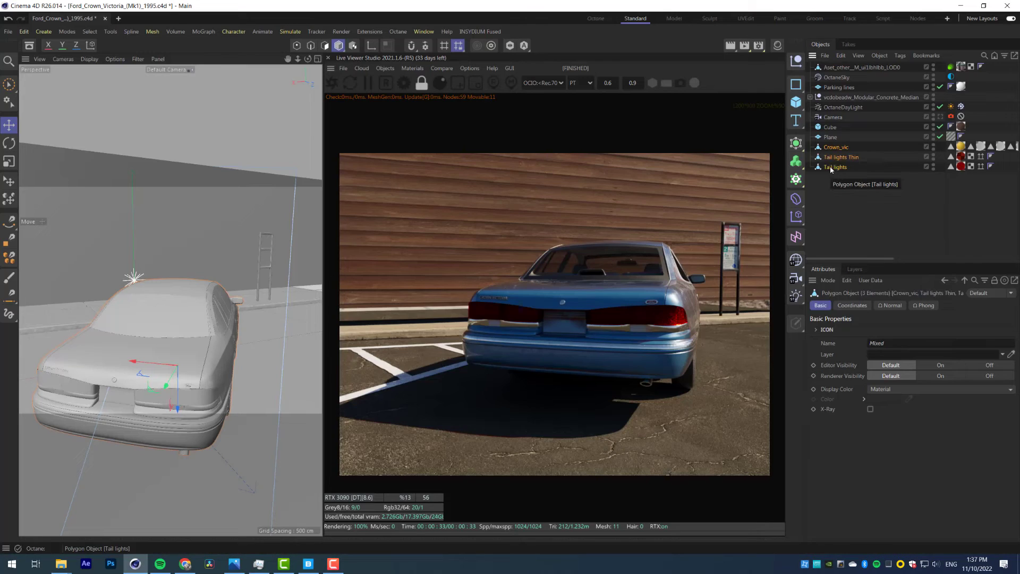
Group the Crown_vic, Tail lights Thin and Tail lights objects into a null named Ford
{"action": "key", "text": "alt+g"}
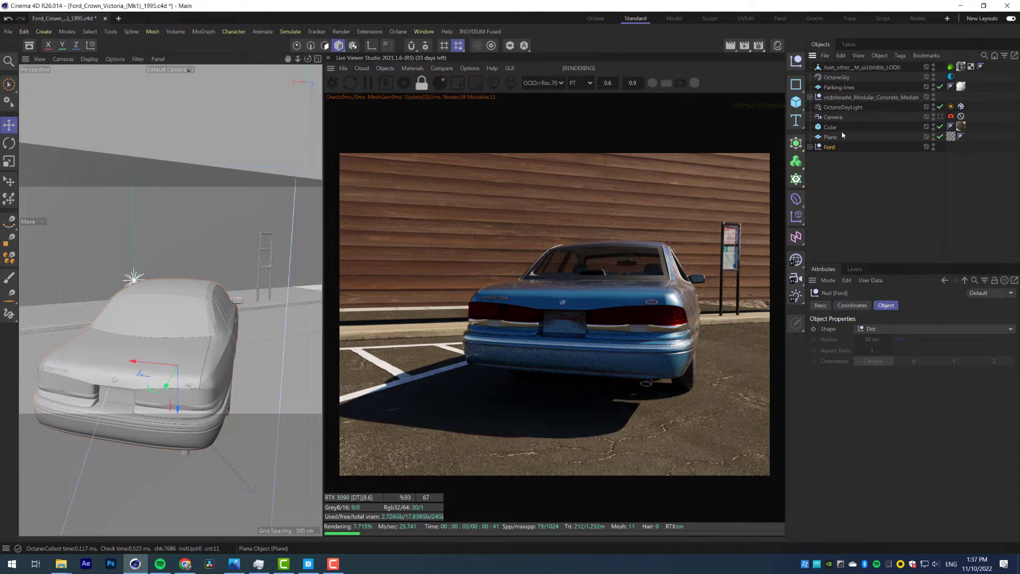
{"action": "left_click", "coordinate": [830, 138]}
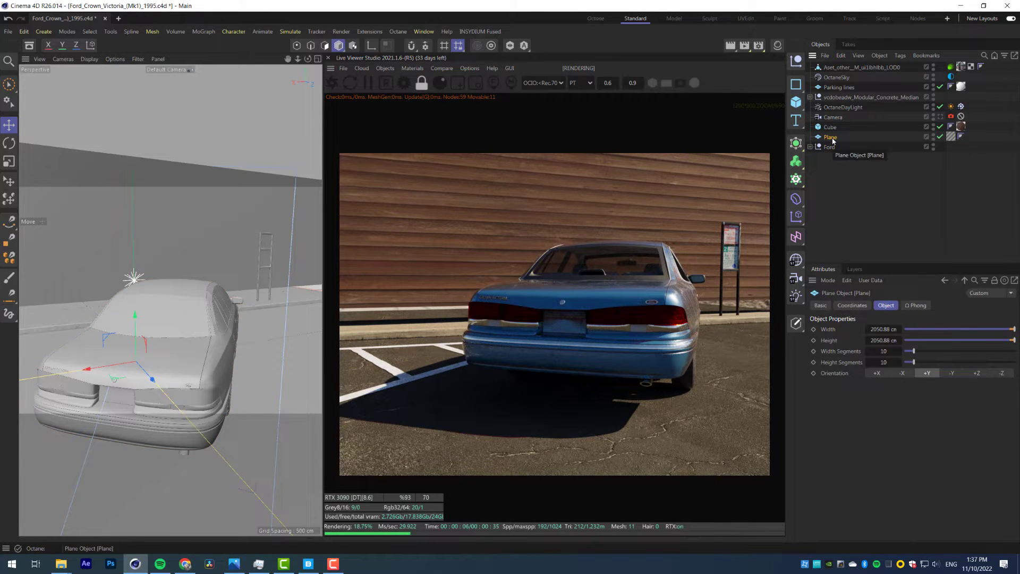
Duplicate the Parking lines plane as Sign and move the copy onto the ground behind the car
{"action": "left_click", "coordinate": [836, 88]}
{"action": "left_click_drag", "start_coordinate": [837, 87], "coordinate": [837, 83], "text": "ctrl"}
{"action": "double_click", "coordinate": [838, 87]}
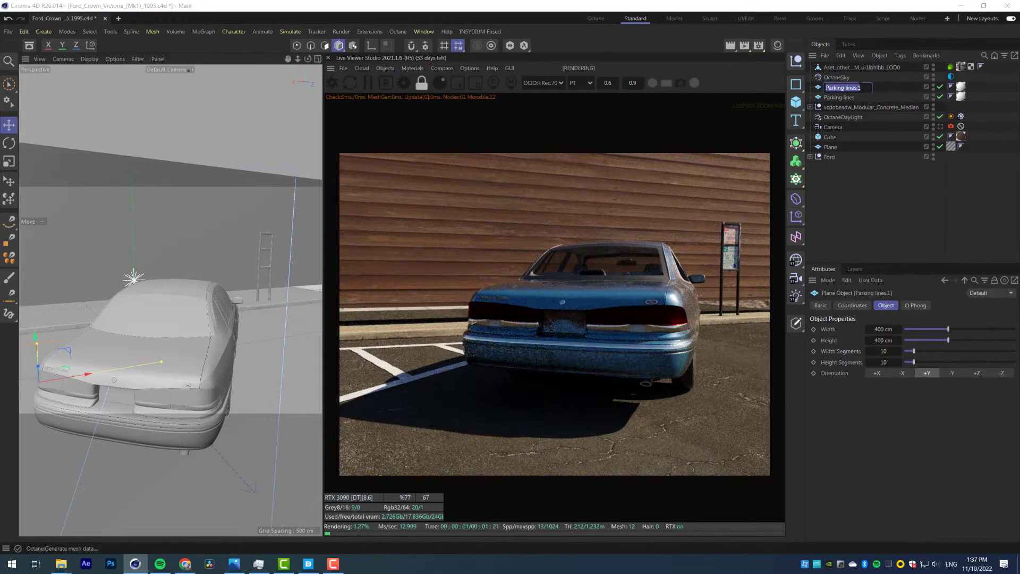
{"action": "key", "text": "Return"}
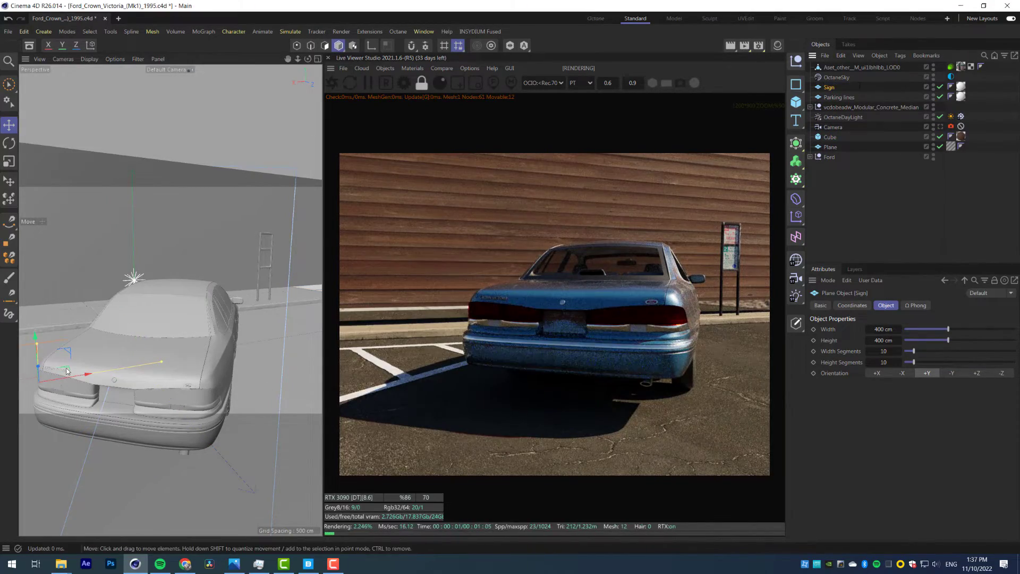
{"action": "left_click_drag", "start_coordinate": [64, 367], "coordinate": [232, 428]}
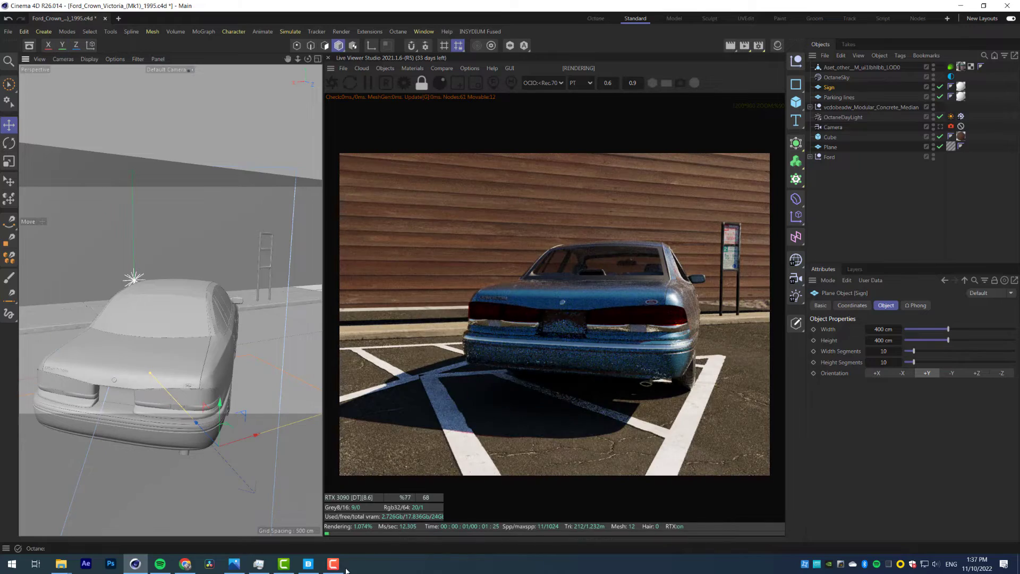
Export the painted handicap decal from Quixel Bridge to Cinema 4D and apply its material to the Sign plane
{"action": "left_click", "coordinate": [308, 564]}
{"action": "left_click", "coordinate": [979, 542]}
{"action": "left_click", "coordinate": [959, 8]}
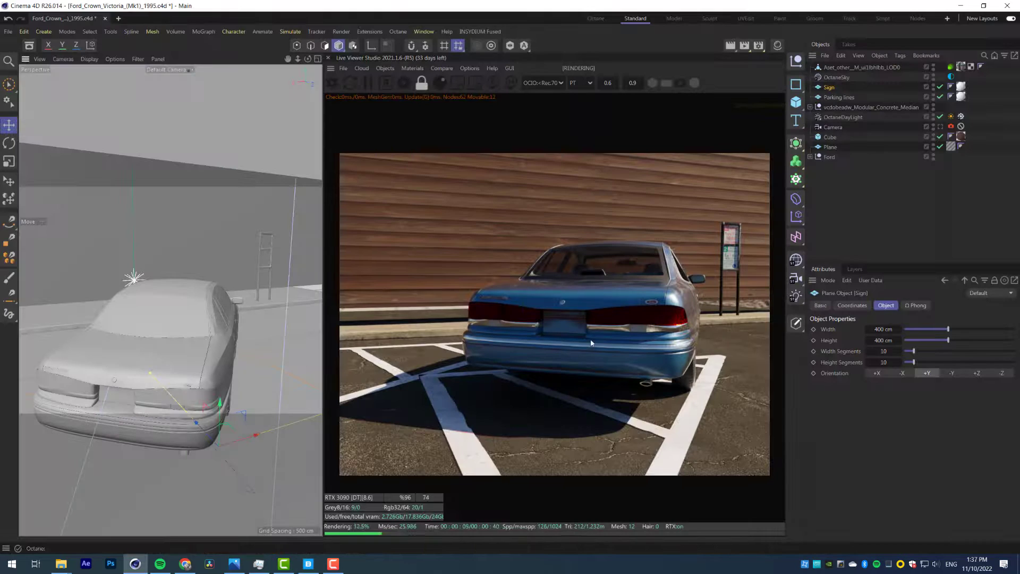
{"action": "left_click", "coordinate": [777, 46]}
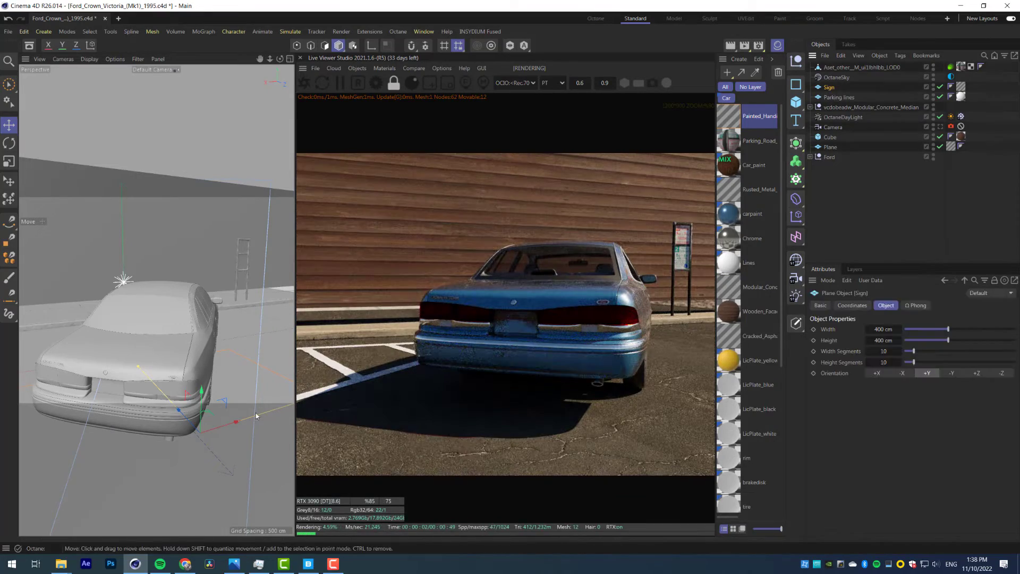
Turn off displacement in the painted handicap decal's Octane material
{"action": "left_click", "coordinate": [728, 116]}
{"action": "left_click", "coordinate": [820, 305]}
{"action": "scroll", "coordinate": [866, 465], "scroll_direction": "down", "scroll_amount": 5}
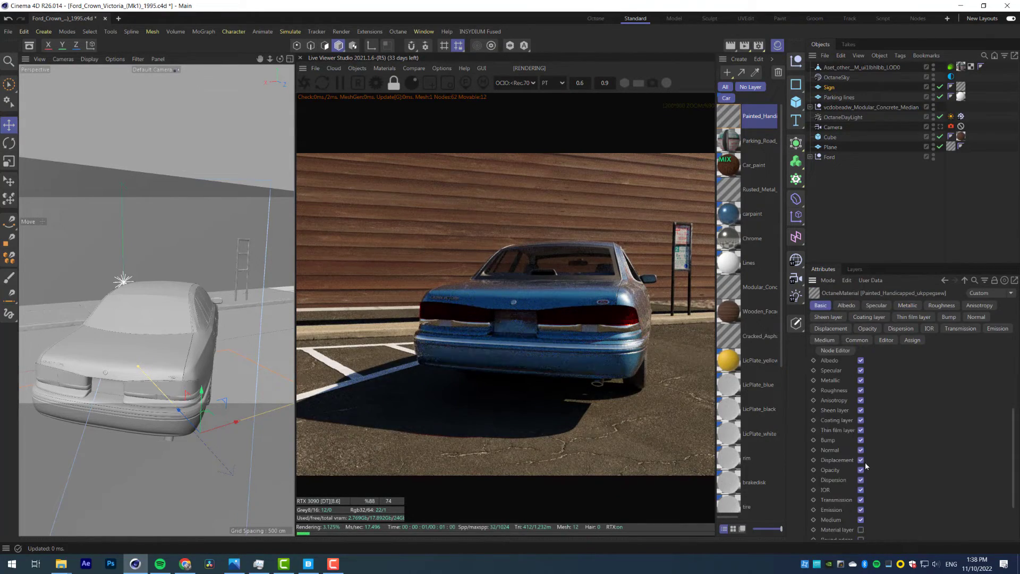
Rotate the Sign plane and reposition it so the handicap symbol lies on the asphalt beneath the car's rear
{"action": "key", "text": "r"}
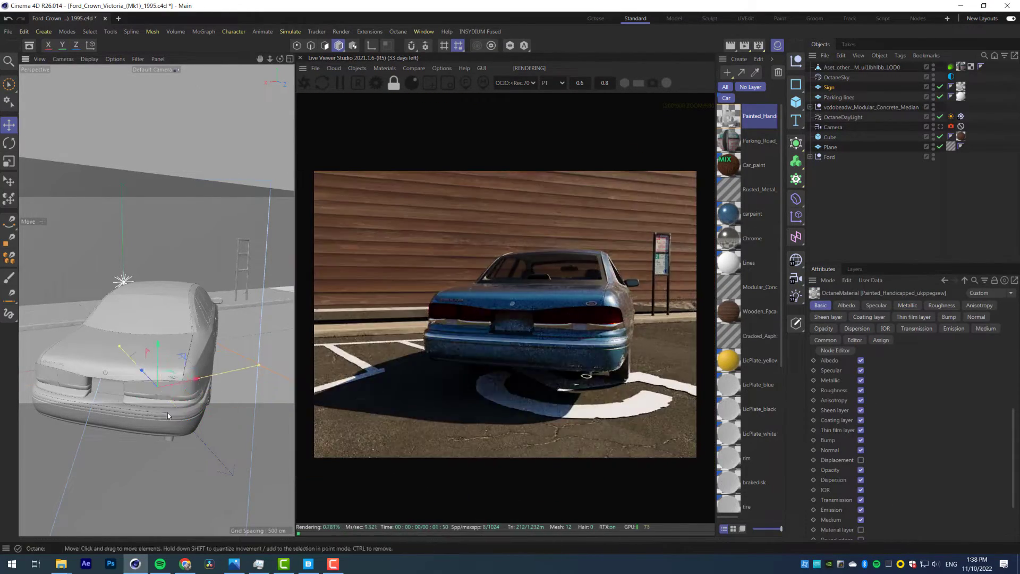
{"action": "key", "text": "t"}
{"action": "left_click_drag", "start_coordinate": [114, 410], "coordinate": [116, 410]}
{"action": "key", "text": "e"}
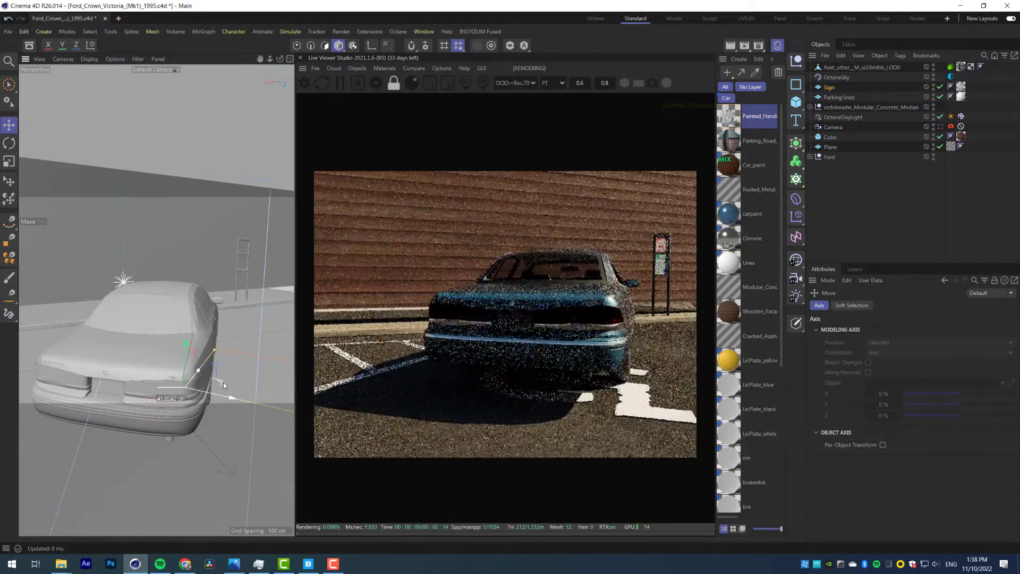
{"action": "left_click_drag", "start_coordinate": [193, 384], "coordinate": [184, 387]}
Set the Sign plane's Y position to -0.7 cm
{"action": "scroll", "coordinate": [589, 414], "scroll_direction": "up", "scroll_amount": 15}
{"action": "left_click", "coordinate": [829, 87]}
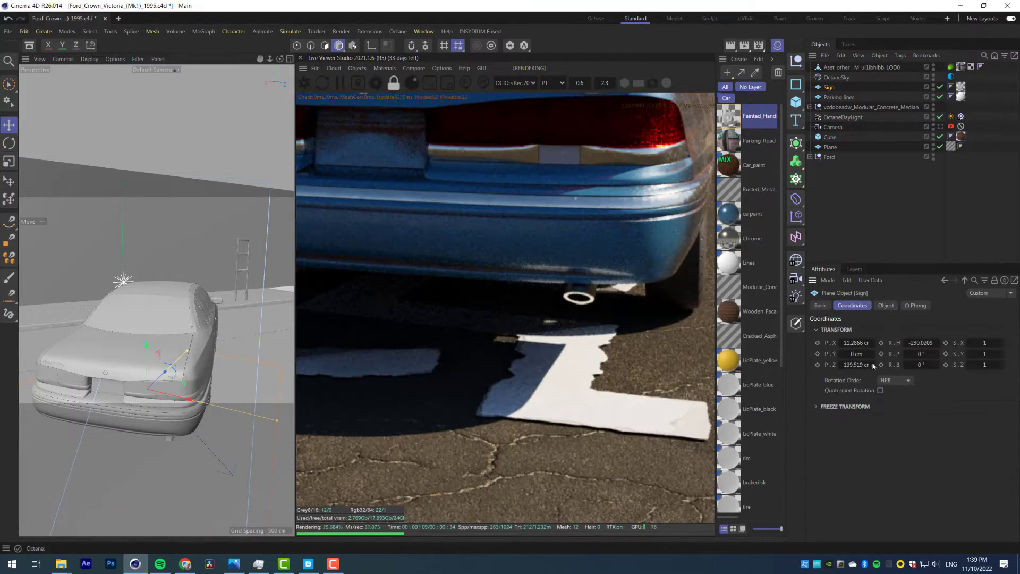
{"action": "left_click", "coordinate": [841, 356]}
{"action": "scroll", "coordinate": [589, 403], "scroll_direction": "down", "scroll_amount": 16}
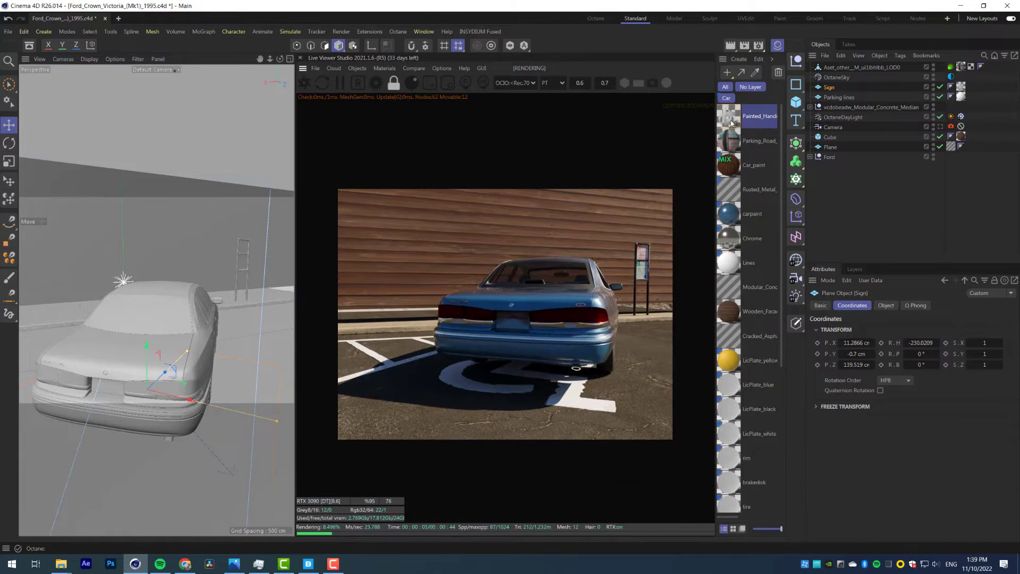
Open the painted handicap material in the Octane Node Editor and save the scene
{"action": "double_click", "coordinate": [729, 116]}
{"action": "left_click", "coordinate": [711, 245]}
{"action": "left_click_drag", "start_coordinate": [906, 118], "coordinate": [866, 120]}
{"action": "left_click", "coordinate": [968, 114]}
{"action": "key", "text": "ctrl+s"}
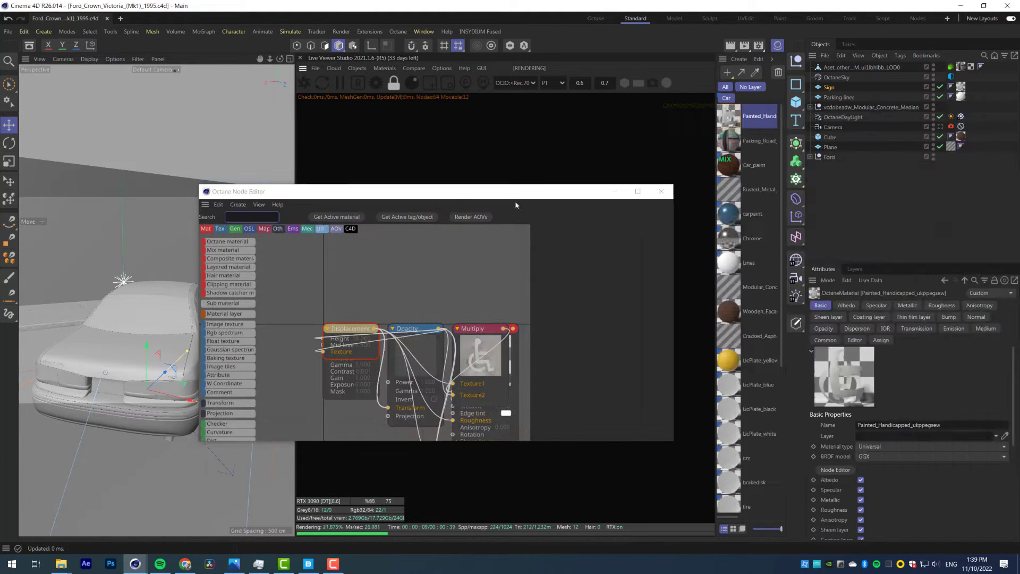
{"action": "left_click_drag", "start_coordinate": [499, 193], "coordinate": [472, 191]}
Select the handicap material's whole node hierarchy and auto arrange it
{"action": "left_click_drag", "start_coordinate": [451, 328], "coordinate": [430, 289]}
{"action": "right_click", "coordinate": [461, 365]}
{"action": "left_click", "coordinate": [482, 430]}
{"action": "right_click", "coordinate": [475, 352]}
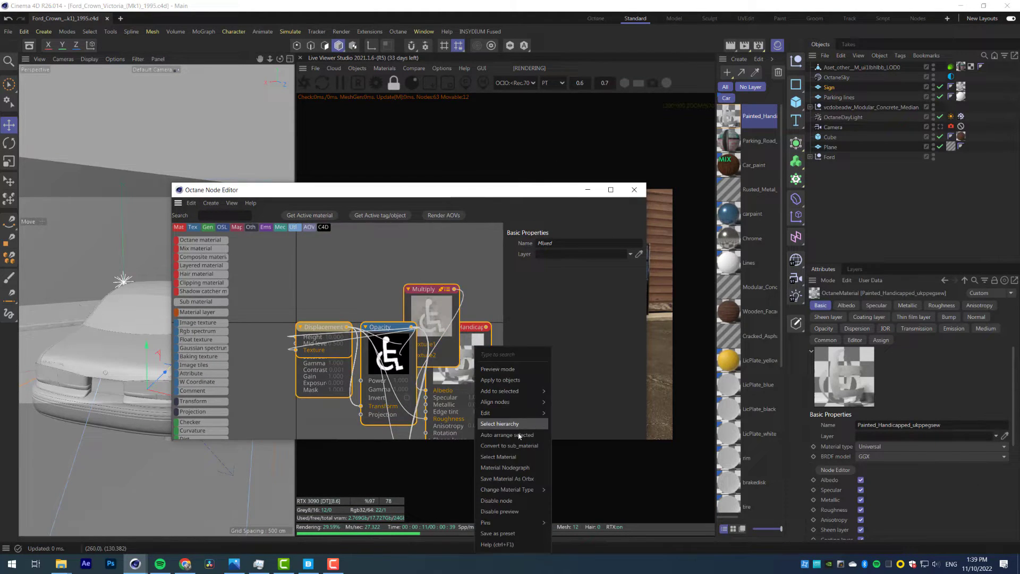
{"action": "left_click", "coordinate": [518, 434]}
{"action": "scroll", "coordinate": [343, 288], "scroll_direction": "down", "scroll_amount": 3}
{"action": "middle_click_drag", "start_coordinate": [459, 417], "coordinate": [371, 352]}
{"action": "scroll", "coordinate": [354, 367], "scroll_direction": "up", "scroll_amount": 1}
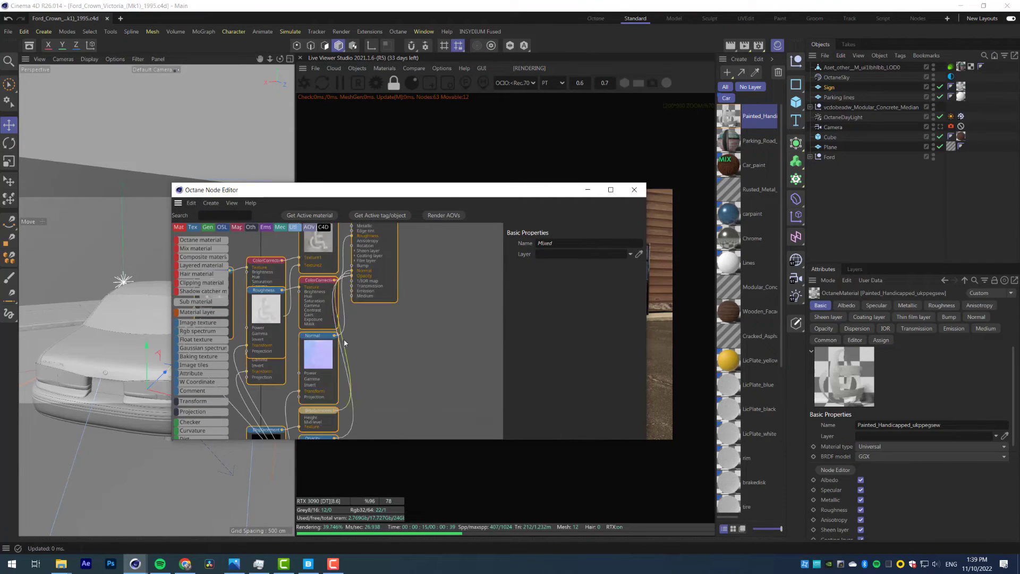
Set the power of the handicap material's Normal texture to 2 and check the decal up close in the render
{"action": "left_click", "coordinate": [322, 350]}
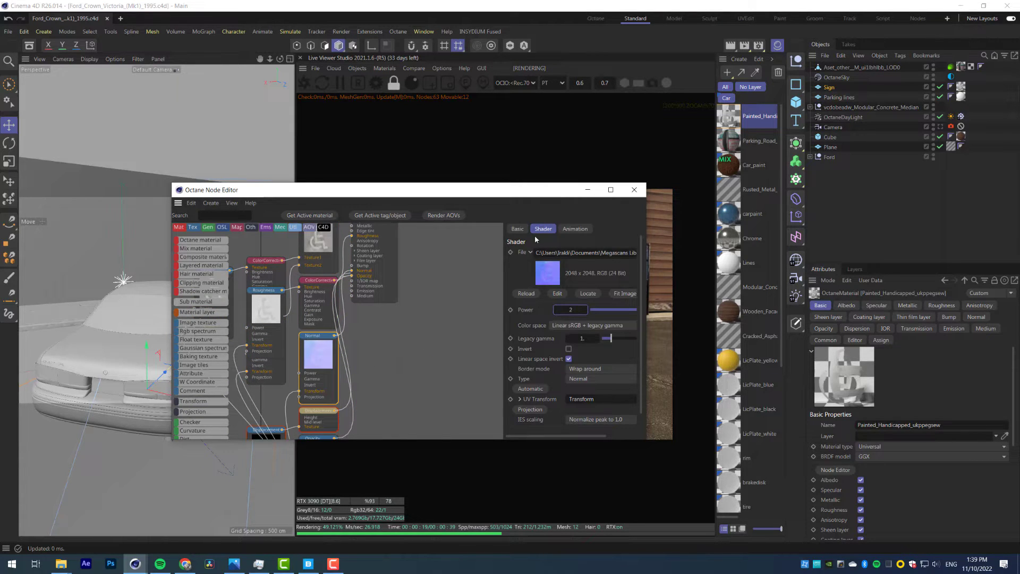
{"action": "key", "text": "Return"}
{"action": "left_click_drag", "start_coordinate": [474, 189], "coordinate": [328, 164]}
{"action": "left_click", "coordinate": [777, 46]}
{"action": "scroll", "coordinate": [671, 410], "scroll_direction": "up", "scroll_amount": 5}
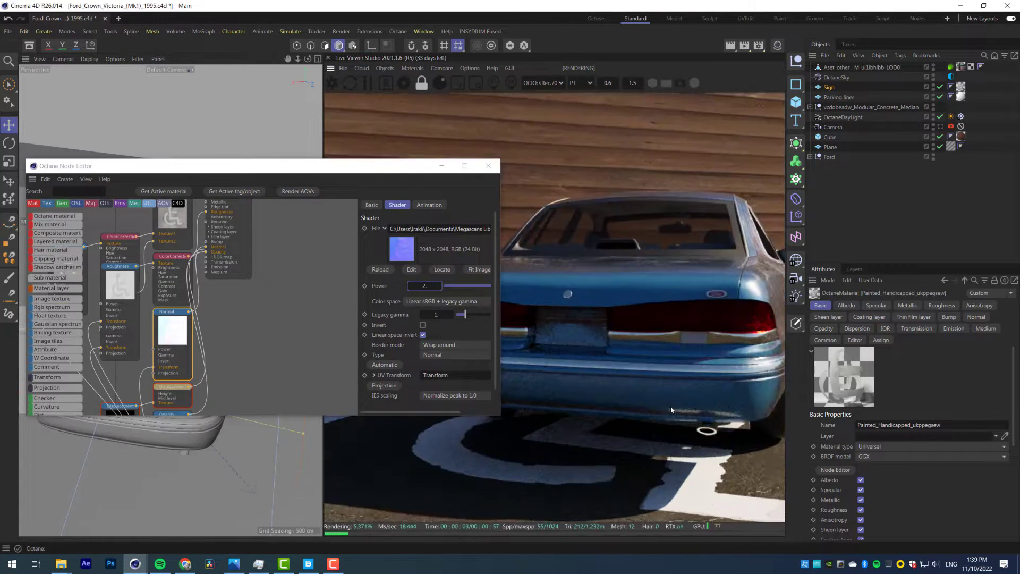
{"action": "scroll", "coordinate": [671, 410], "scroll_direction": "up", "scroll_amount": 1}
{"action": "left_click_drag", "start_coordinate": [645, 449], "coordinate": [632, 289]}
Set the contrast to 5 in the Color Correction node fed by the handicap decal's Albedo texture
{"action": "left_click", "coordinate": [300, 234]}
{"action": "middle_click_drag", "start_coordinate": [246, 240], "coordinate": [243, 342]}
{"action": "scroll", "coordinate": [242, 319], "scroll_direction": "up", "scroll_amount": 1}
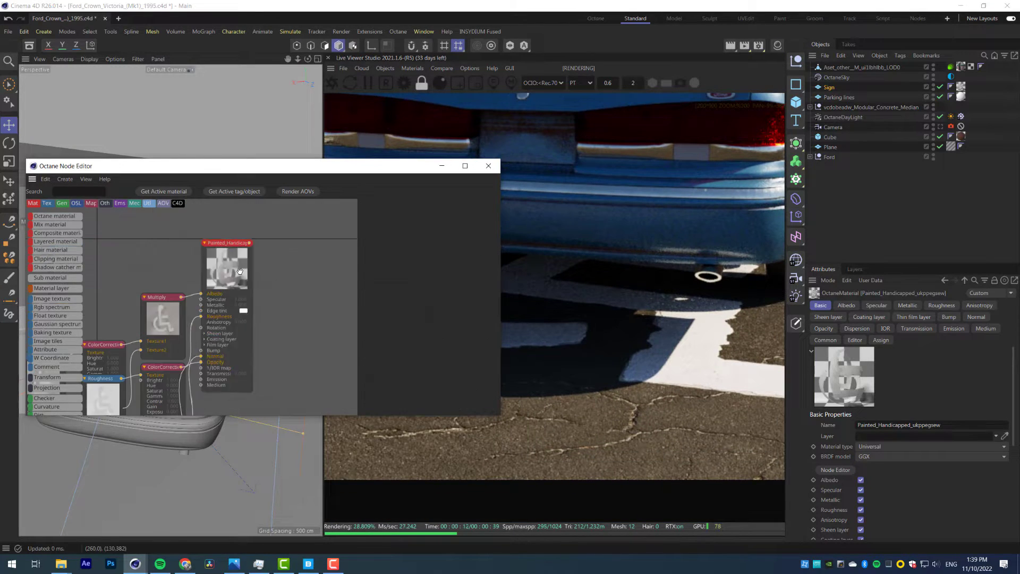
{"action": "left_click_drag", "start_coordinate": [242, 308], "coordinate": [311, 327]}
{"action": "middle_click_drag", "start_coordinate": [234, 340], "coordinate": [313, 333]}
{"action": "left_click_drag", "start_coordinate": [176, 335], "coordinate": [174, 250]}
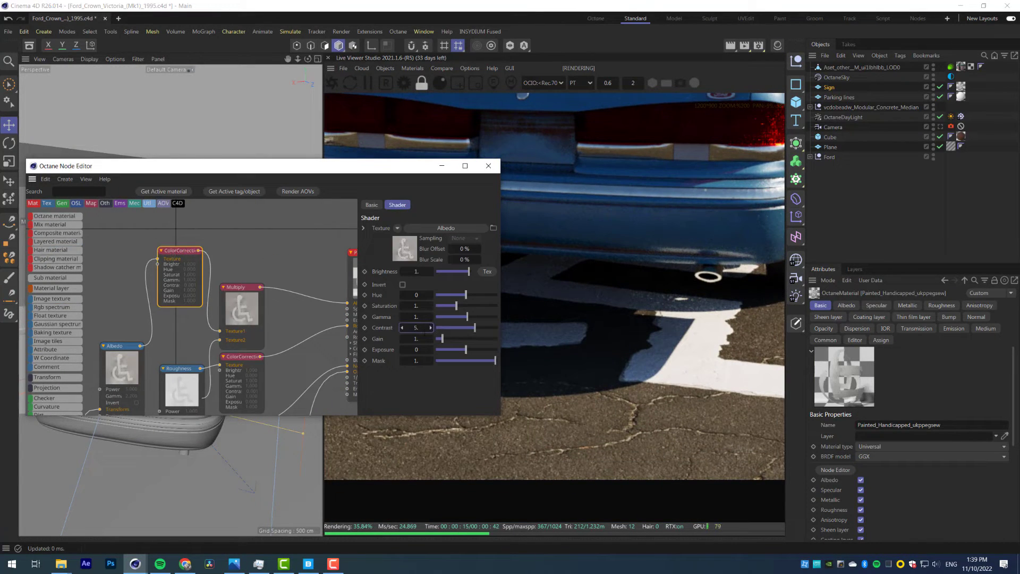
{"action": "left_click_drag", "start_coordinate": [395, 168], "coordinate": [370, 169]}
{"action": "scroll", "coordinate": [626, 212], "scroll_direction": "down", "scroll_amount": 3}
{"action": "left_click_drag", "start_coordinate": [636, 305], "coordinate": [683, 367]}
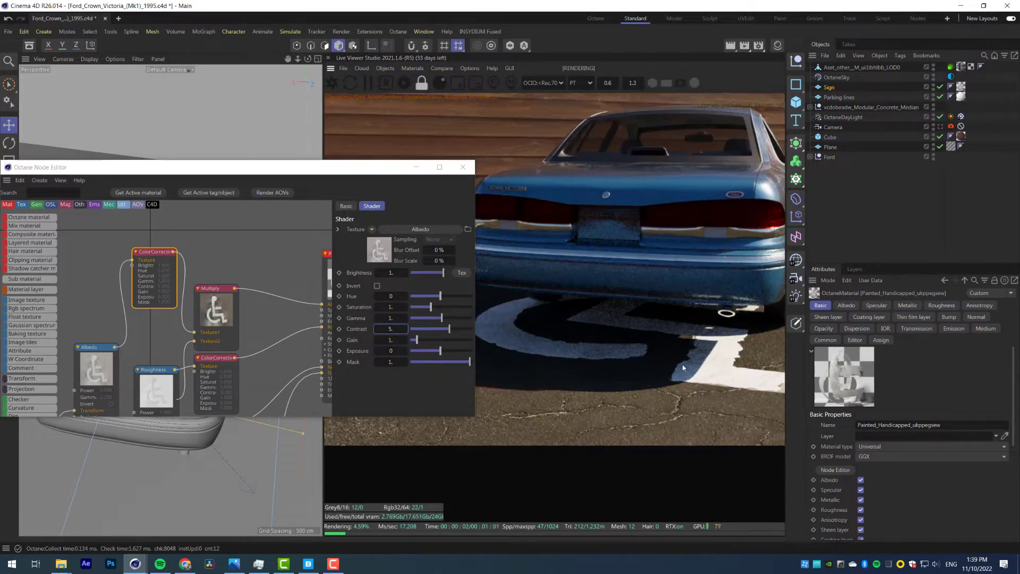
Darken the handicap decal by lowering the Albedo Color Correction exposure to about -1.97, and check it in the render
{"action": "left_click_drag", "start_coordinate": [440, 351], "coordinate": [434, 350]}
{"action": "left_click_drag", "start_coordinate": [375, 168], "coordinate": [395, 380]}
{"action": "left_click", "coordinate": [572, 282]}
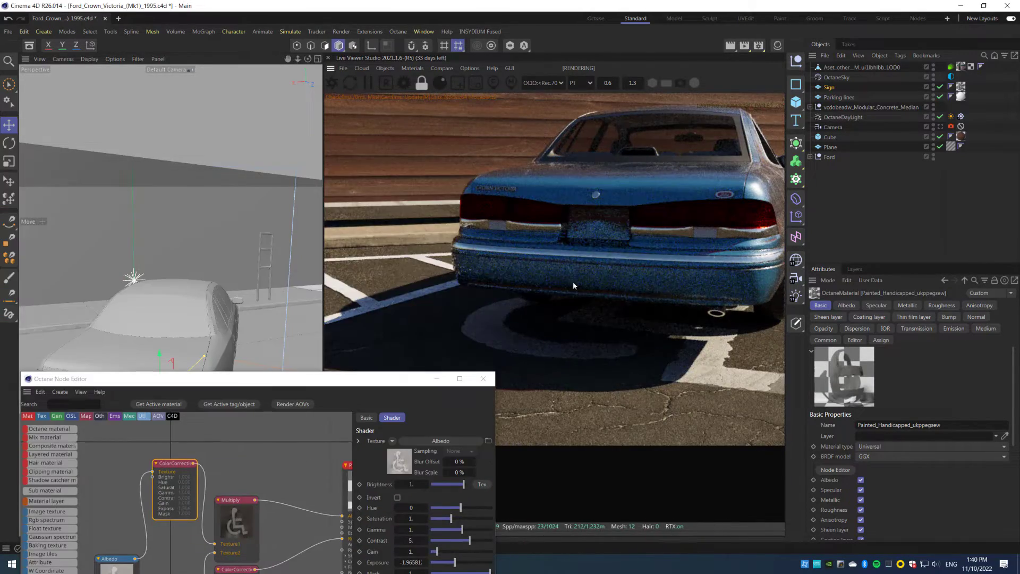
{"action": "scroll", "coordinate": [572, 283], "scroll_direction": "down", "scroll_amount": 6}
{"action": "scroll", "coordinate": [616, 290], "scroll_direction": "up", "scroll_amount": 4}
{"action": "left_click_drag", "start_coordinate": [615, 290], "coordinate": [527, 225]}
{"action": "scroll", "coordinate": [527, 226], "scroll_direction": "down", "scroll_amount": 2}
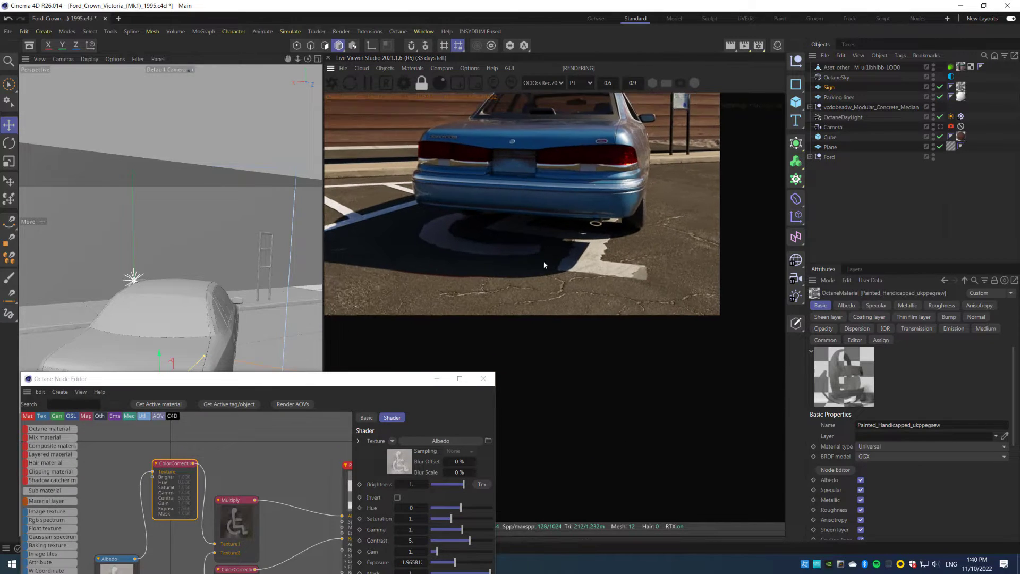
{"action": "left_click_drag", "start_coordinate": [543, 264], "coordinate": [571, 288]}
Rename the ground plane as Asphalt and set its cracked asphalt material's Offset U to 8 %
{"action": "left_click", "coordinate": [829, 147]}
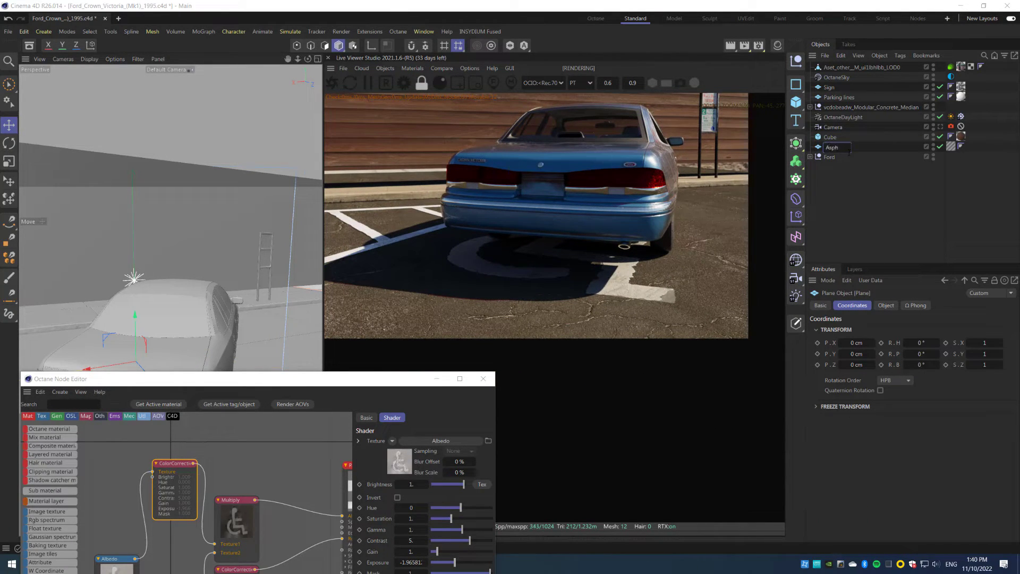
{"action": "left_click", "coordinate": [960, 147]}
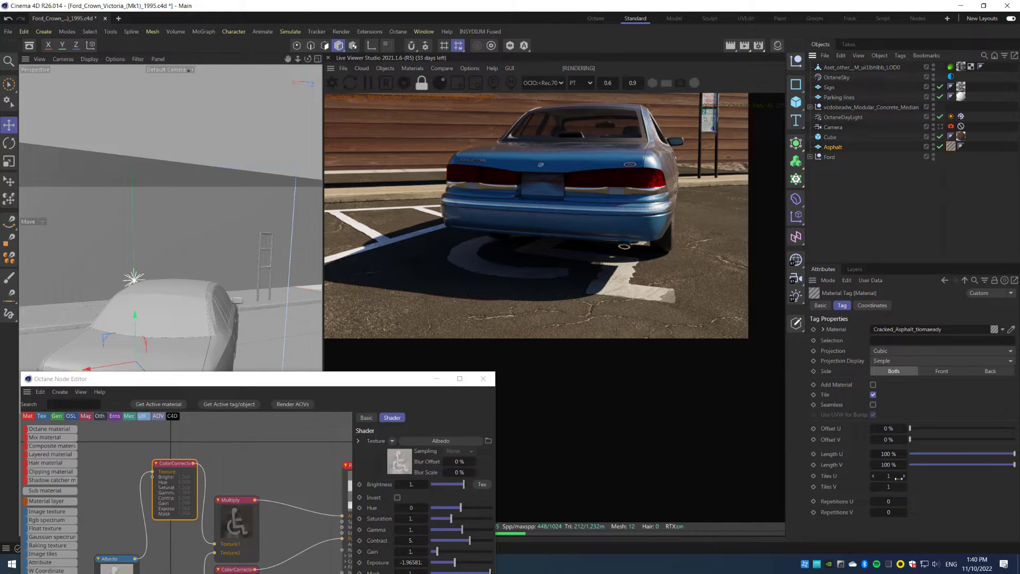
{"action": "left_click_drag", "start_coordinate": [888, 428], "coordinate": [898, 428]}
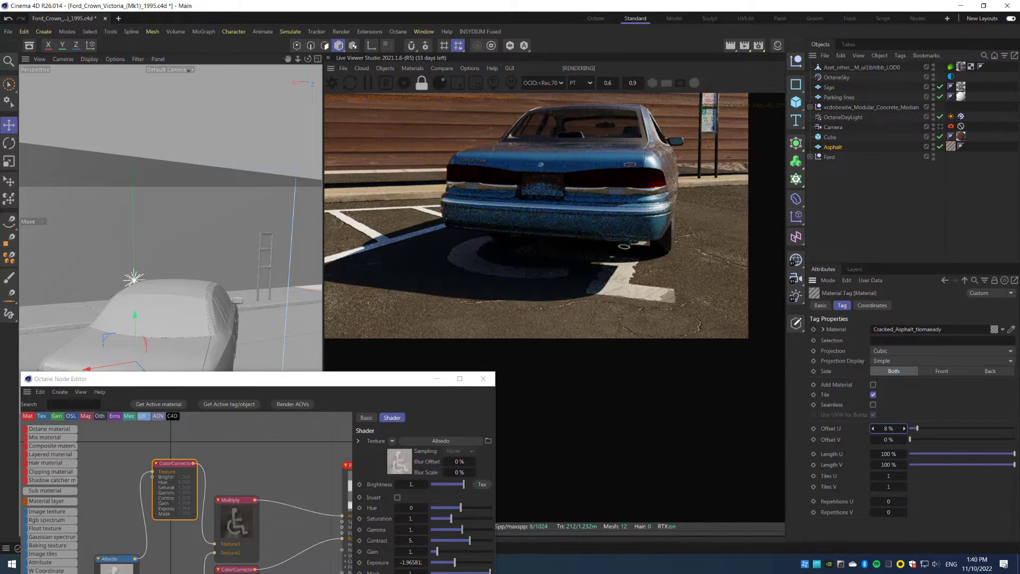
{"action": "scroll", "coordinate": [595, 287], "scroll_direction": "up", "scroll_amount": 4}
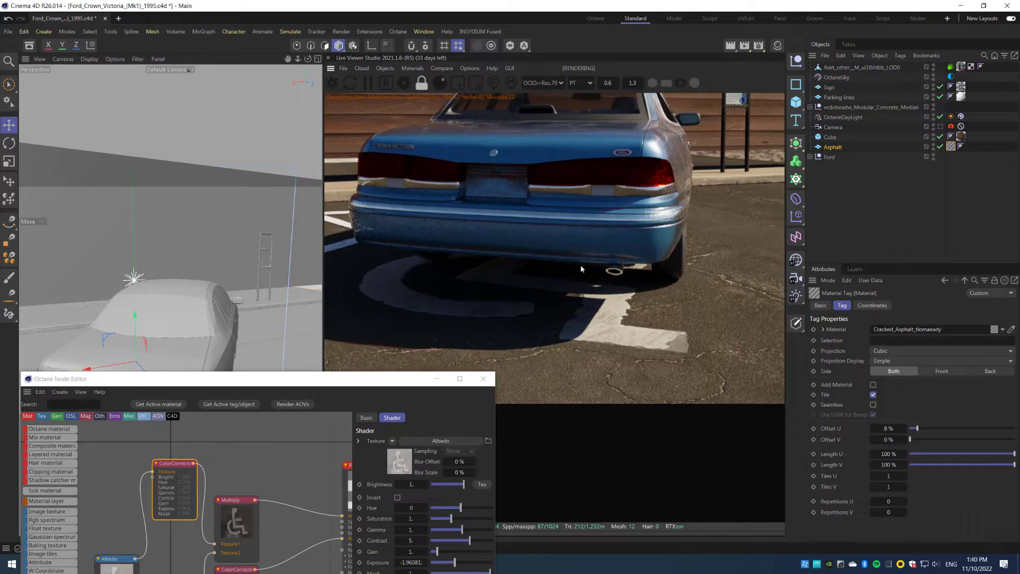
{"action": "left_click", "coordinate": [491, 377]}
{"action": "scroll", "coordinate": [552, 250], "scroll_direction": "down", "scroll_amount": 3}
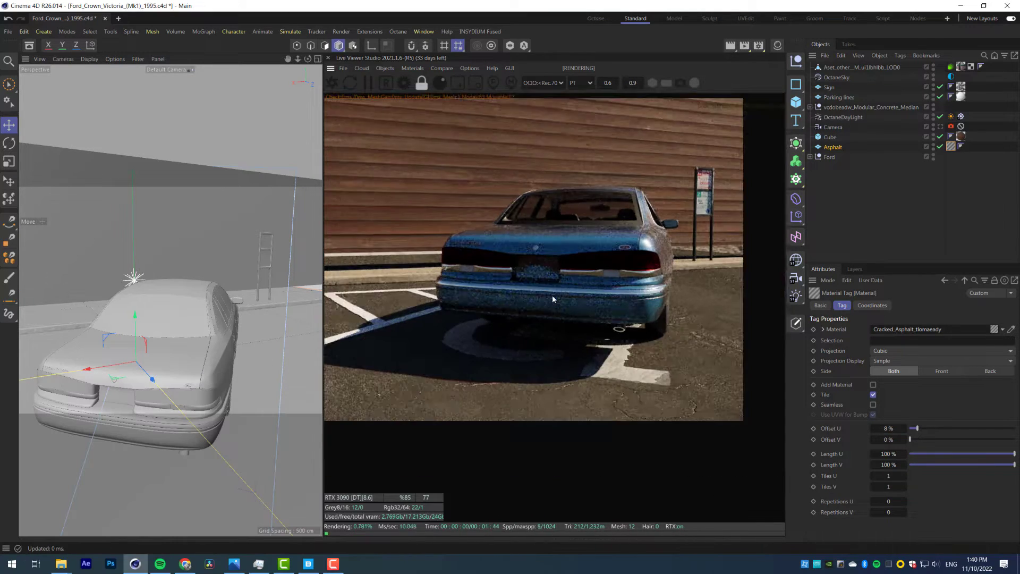
Switch to Quixel Bridge, download the White Road Line decal at 4K resolution, and return to Cinema 4D
{"action": "left_click", "coordinate": [308, 563]}
{"action": "left_click", "coordinate": [550, 337]}
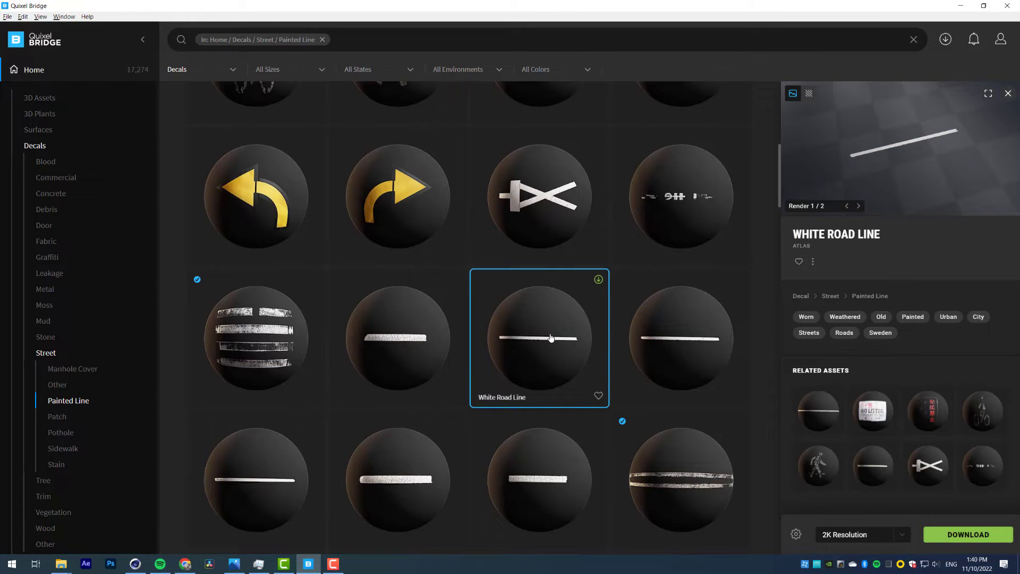
{"action": "left_click", "coordinate": [658, 340]}
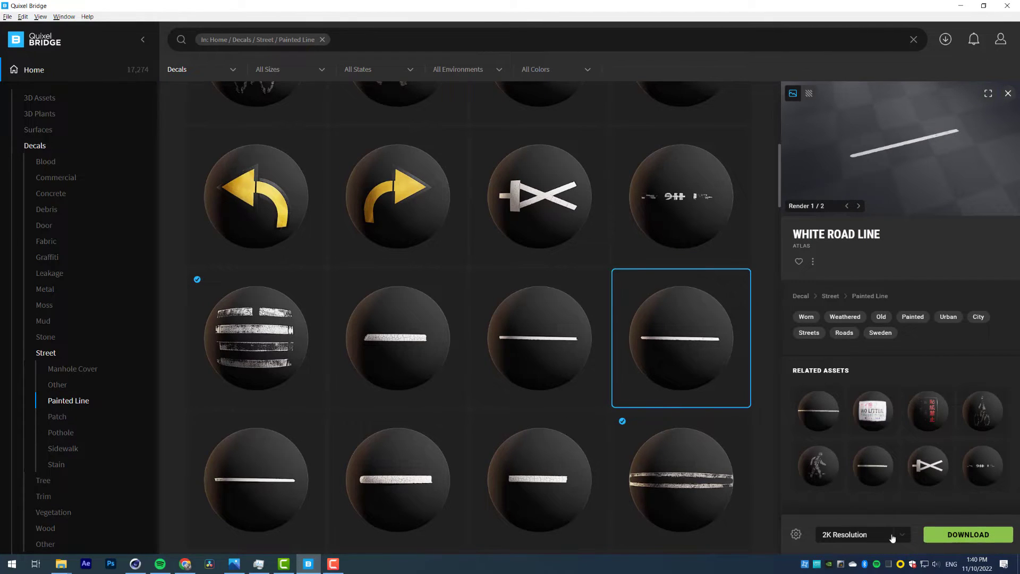
{"action": "left_click", "coordinate": [872, 535]}
{"action": "left_click", "coordinate": [844, 492]}
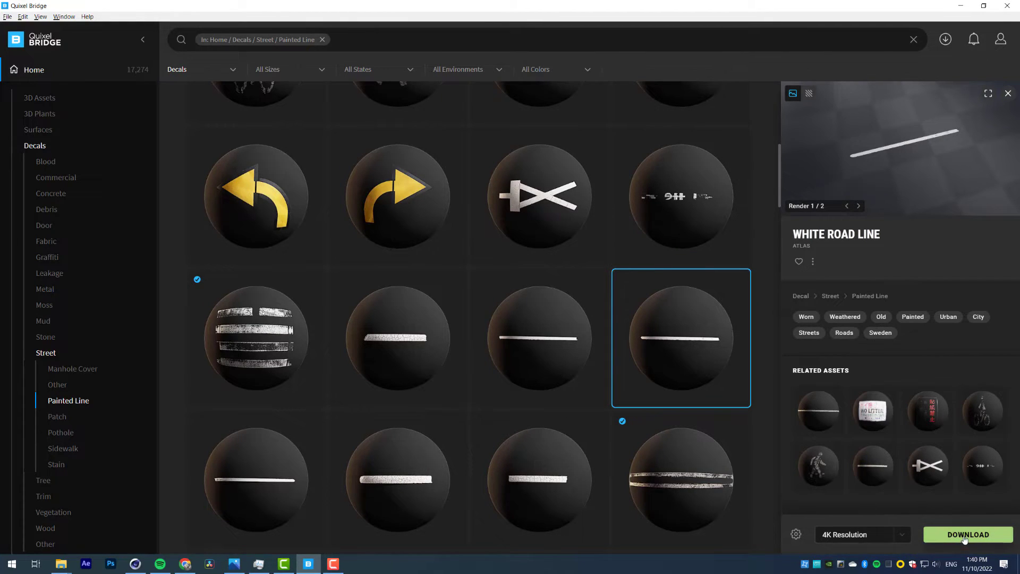
{"action": "left_click", "coordinate": [960, 6]}
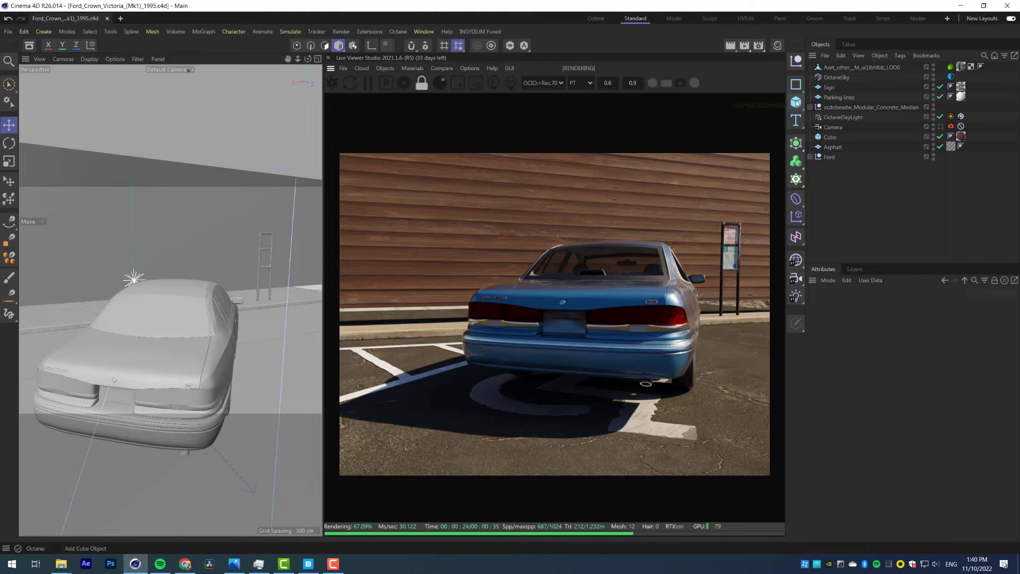
Add a new plane and name it Line
{"action": "left_click", "coordinate": [795, 103]}
{"action": "left_click", "coordinate": [836, 137]}
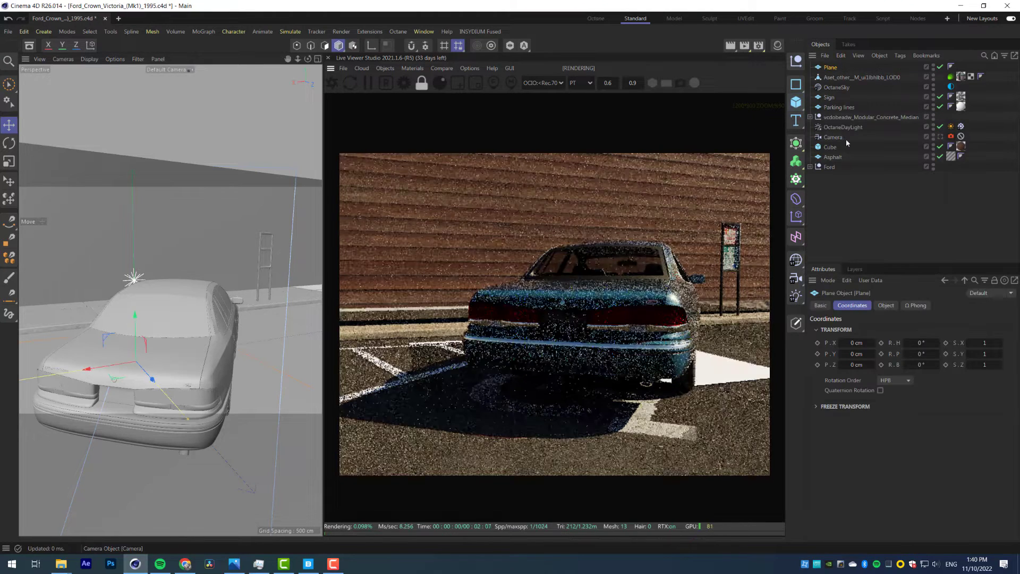
{"action": "double_click", "coordinate": [830, 68]}
{"action": "type", "text": "Line"}
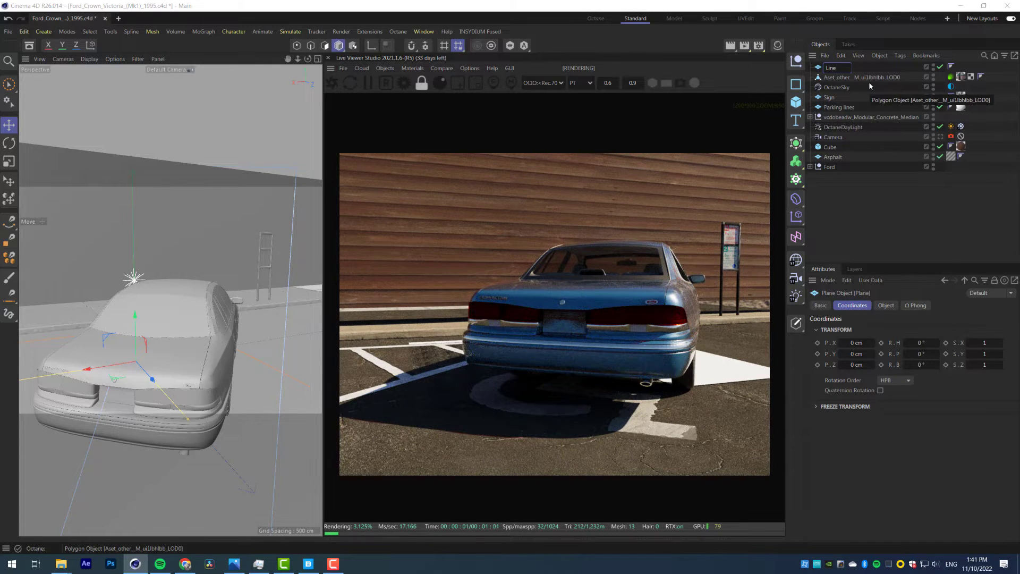
{"action": "key", "text": "Return"}
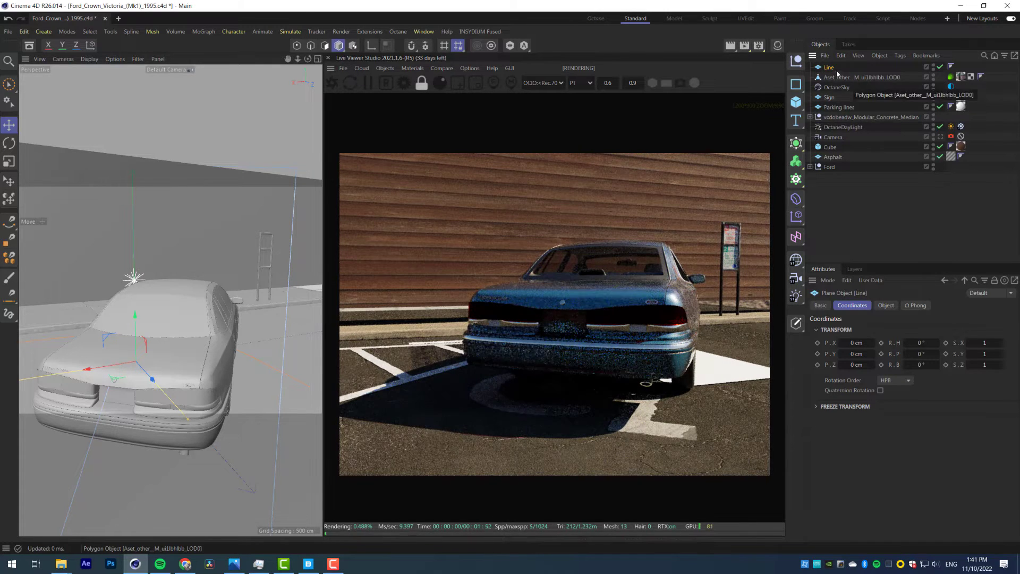
Group the Sign, Parking lines and Line planes under a null named Decals
{"action": "key", "text": "alt+g"}
{"action": "left_click_drag", "start_coordinate": [829, 93], "coordinate": [835, 100]}
{"action": "double_click", "coordinate": [853, 88]}
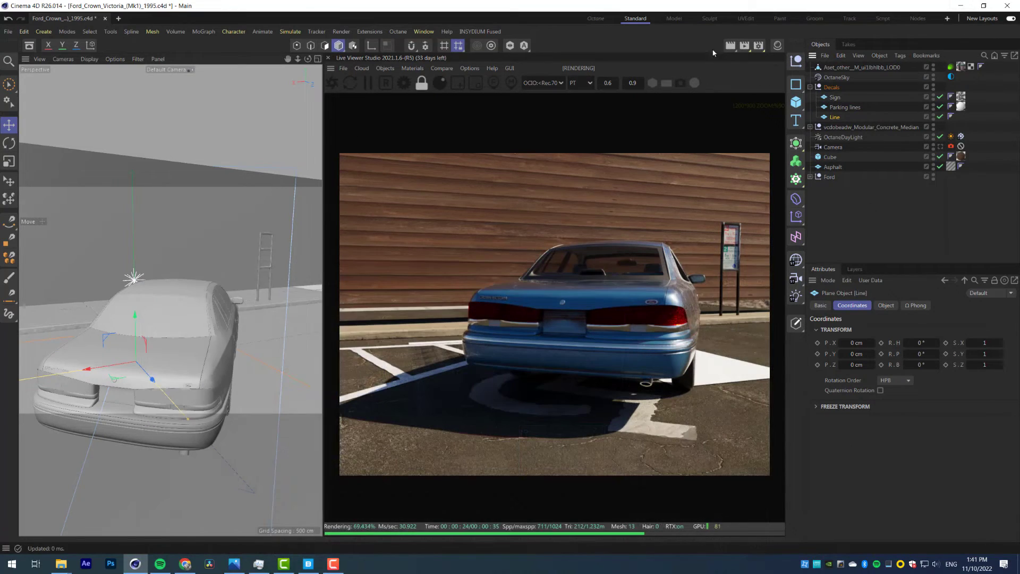
Apply the White_Road material to the Line plane with Cubic projection
{"action": "left_click", "coordinate": [776, 46]}
{"action": "left_click", "coordinate": [748, 122]}
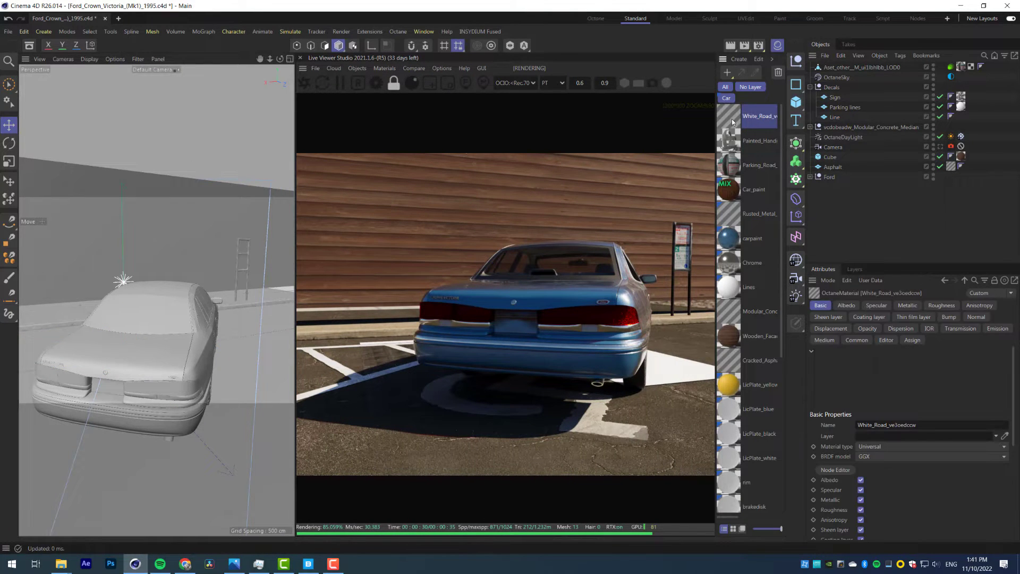
{"action": "left_click_drag", "start_coordinate": [832, 122], "coordinate": [833, 119]}
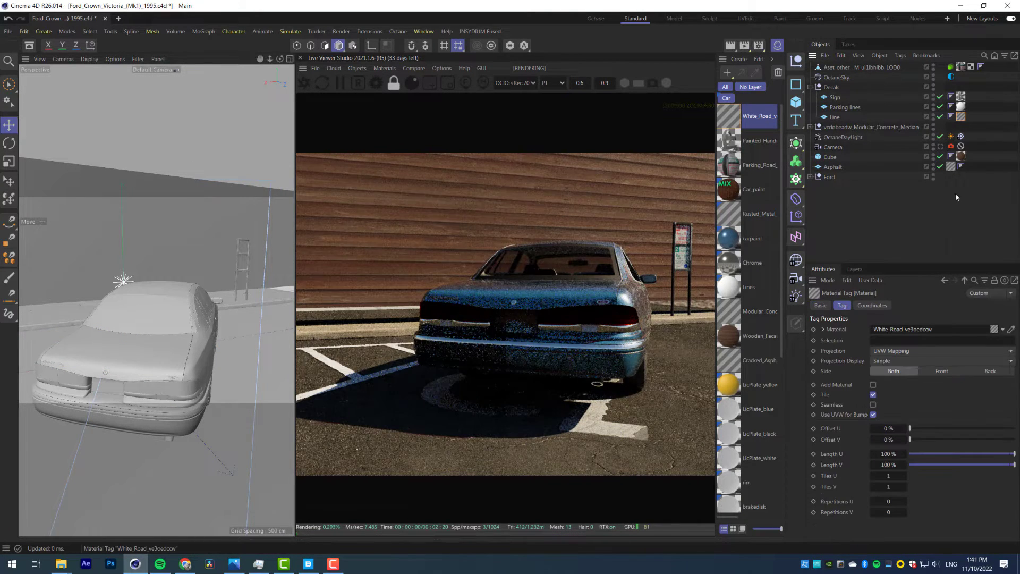
{"action": "left_click", "coordinate": [907, 351]}
{"action": "left_click", "coordinate": [902, 391]}
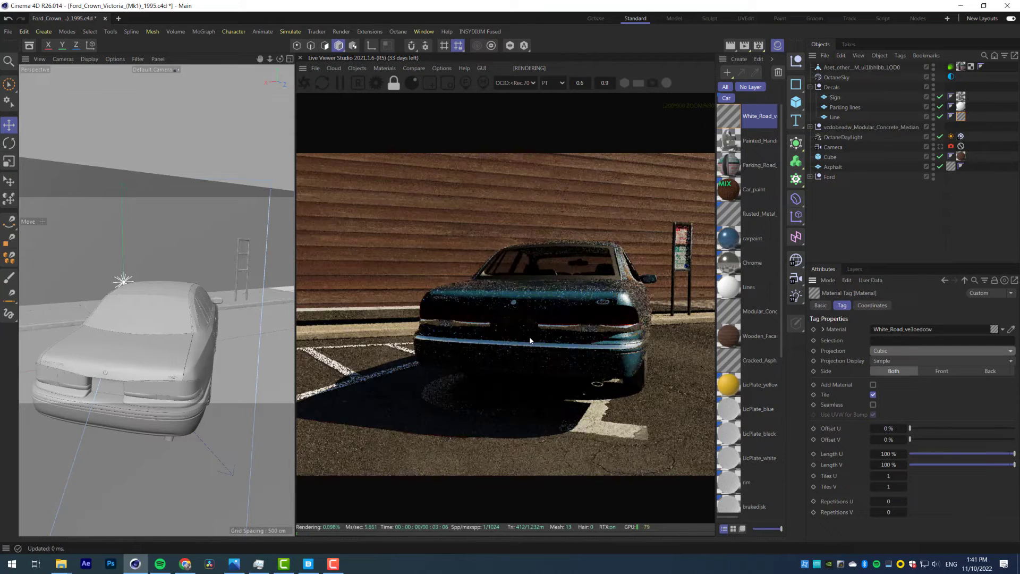
{"action": "left_click", "coordinate": [778, 46]}
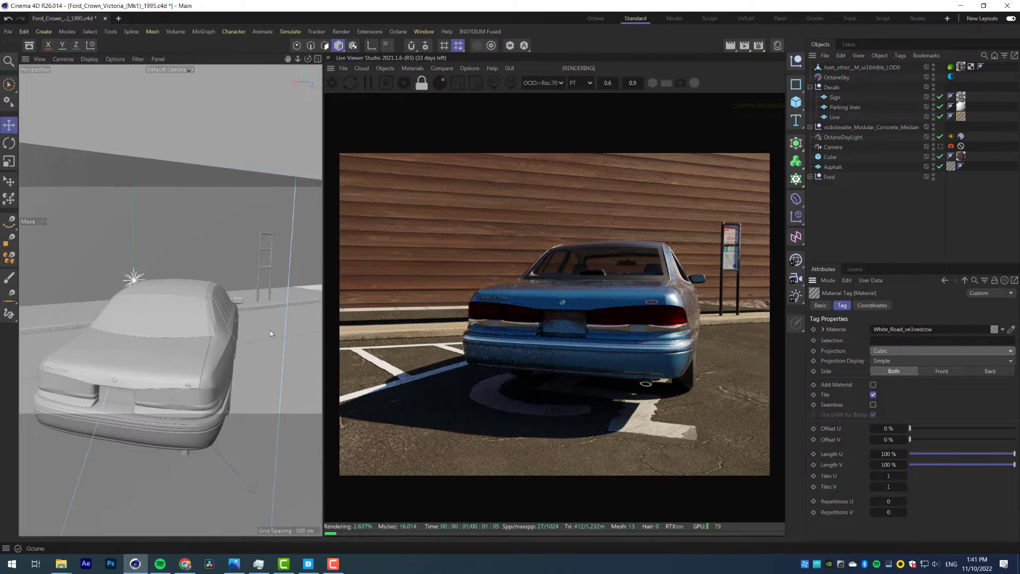
Turn off displacement in the White_Road material
{"action": "left_click", "coordinate": [778, 46]}
{"action": "left_click", "coordinate": [756, 116]}
{"action": "scroll", "coordinate": [861, 468], "scroll_direction": "down", "scroll_amount": 3}
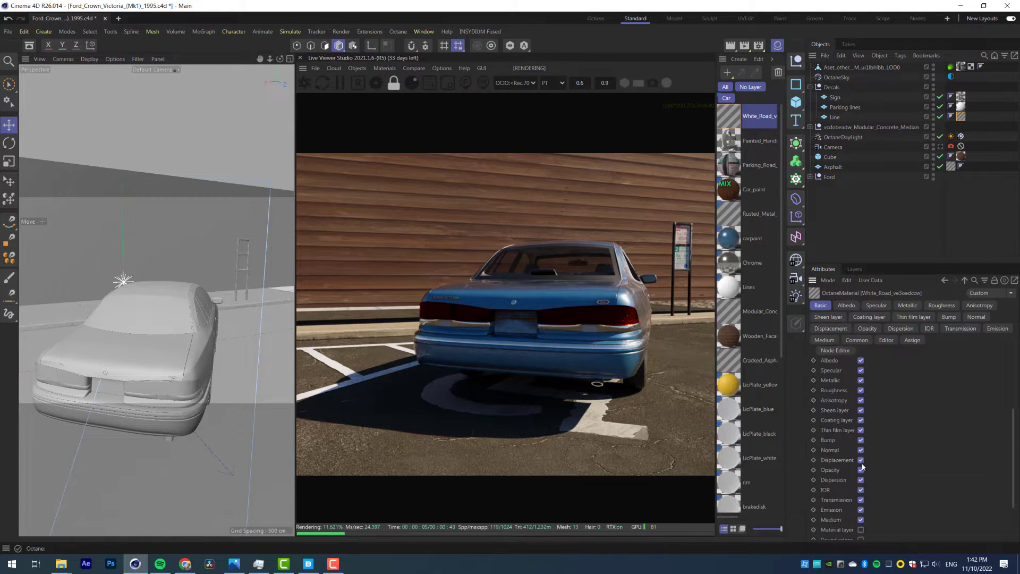
{"action": "left_click", "coordinate": [860, 461]}
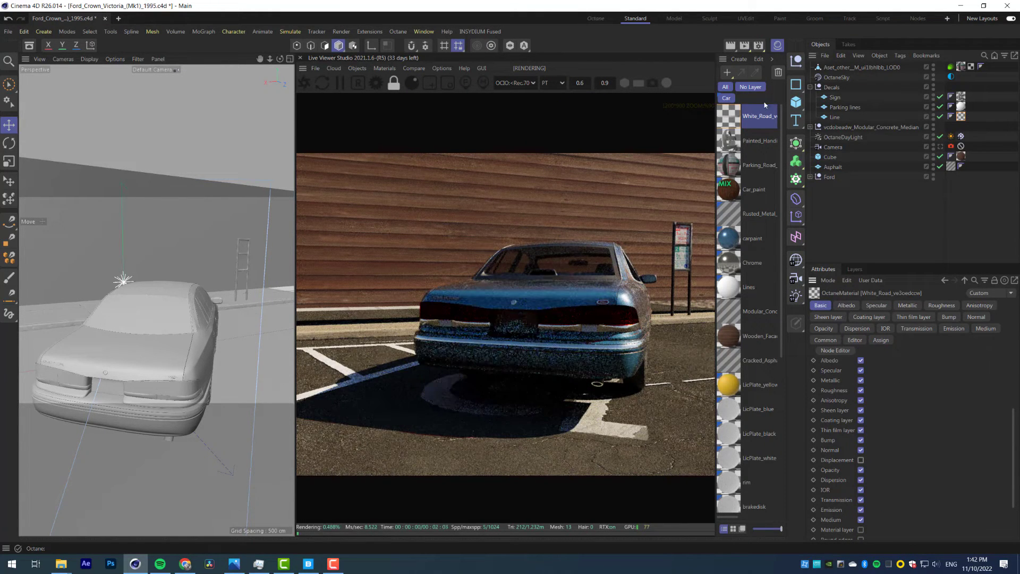
{"action": "left_click", "coordinate": [776, 46]}
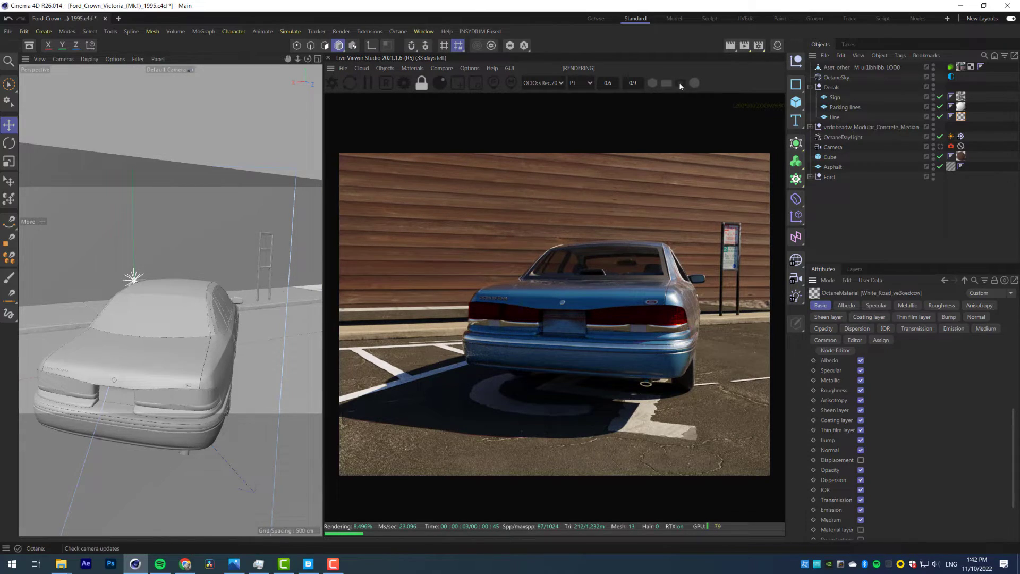
Scale and reposition the Line plane so the painted line lies on the asphalt between the car and the sign, then return to the camera view
{"action": "left_click_drag", "start_coordinate": [181, 301], "coordinate": [191, 322], "text": "alt"}
{"action": "scroll", "coordinate": [186, 298], "scroll_direction": "down", "scroll_amount": 5}
{"action": "left_click", "coordinate": [835, 118]}
{"action": "key", "text": "t"}
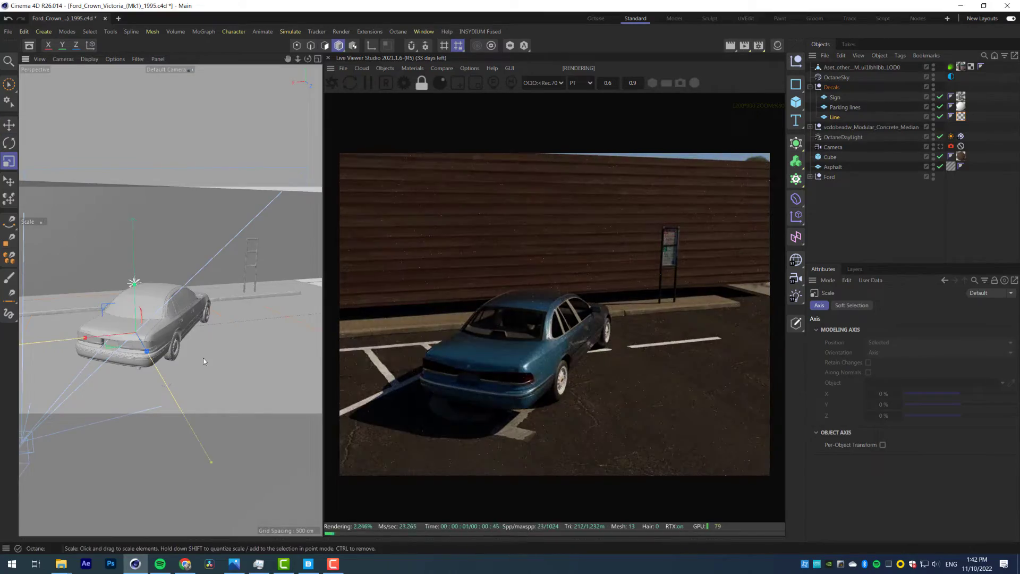
{"action": "scroll", "coordinate": [170, 409], "scroll_direction": "down", "scroll_amount": 5}
{"action": "left_click_drag", "start_coordinate": [117, 378], "coordinate": [238, 347], "text": "alt"}
{"action": "key", "text": "e"}
{"action": "key", "text": "r"}
{"action": "key", "text": "t"}
{"action": "key", "text": "e"}
{"action": "left_click", "coordinate": [940, 146]}
{"action": "left_click_drag", "start_coordinate": [307, 348], "coordinate": [302, 340]}
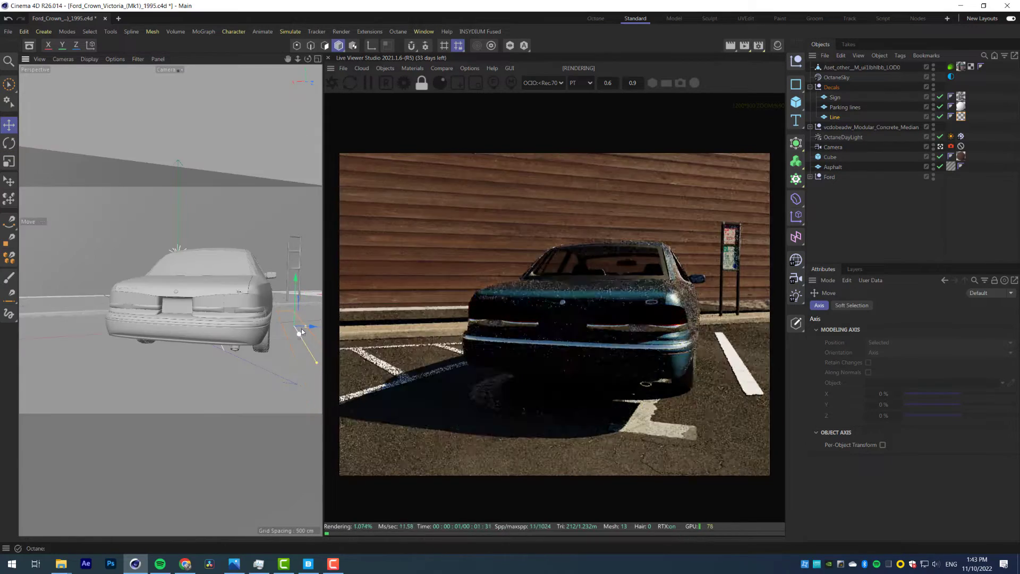
Open the White_Road material's node graph and pick out the Color Correction node that follows the Albedo texture
{"action": "left_click", "coordinate": [777, 46]}
{"action": "left_click", "coordinate": [729, 116]}
{"action": "left_click", "coordinate": [838, 470]}
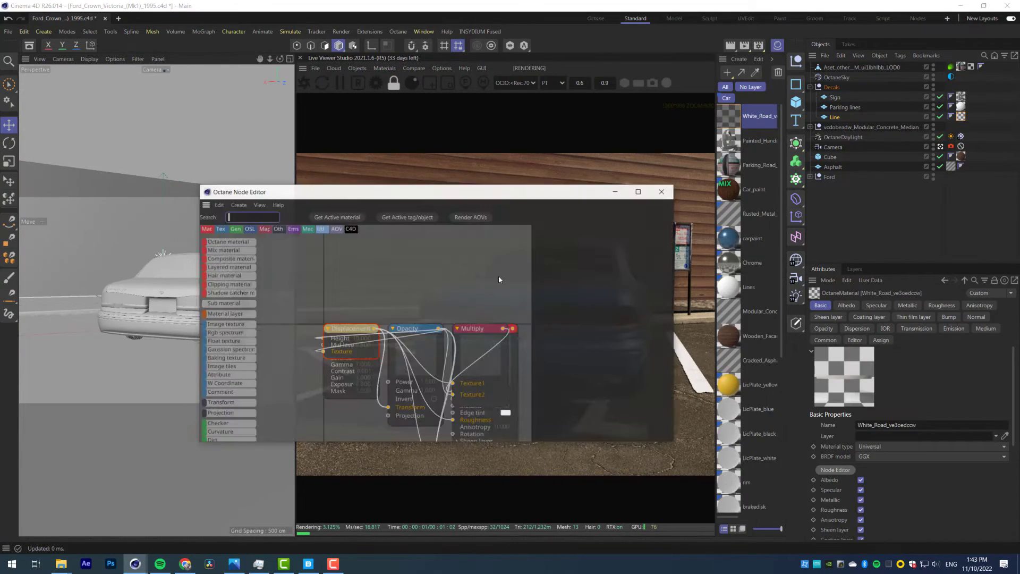
{"action": "left_click", "coordinate": [478, 331]}
{"action": "key", "text": "ctrl+a"}
{"action": "right_click", "coordinate": [479, 331]}
{"action": "left_click", "coordinate": [513, 398]}
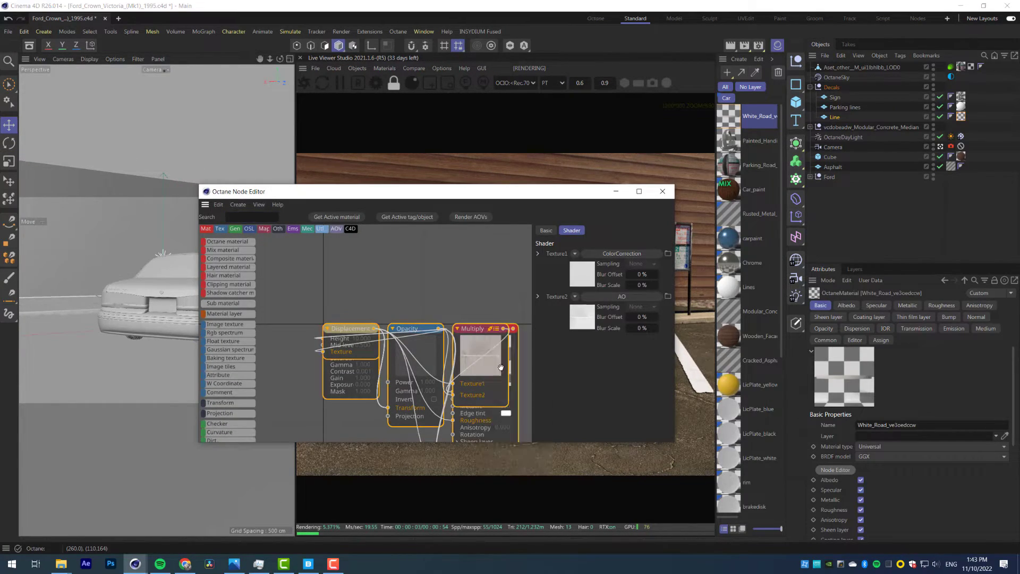
{"action": "right_click", "coordinate": [486, 358]}
{"action": "left_click", "coordinate": [519, 435]}
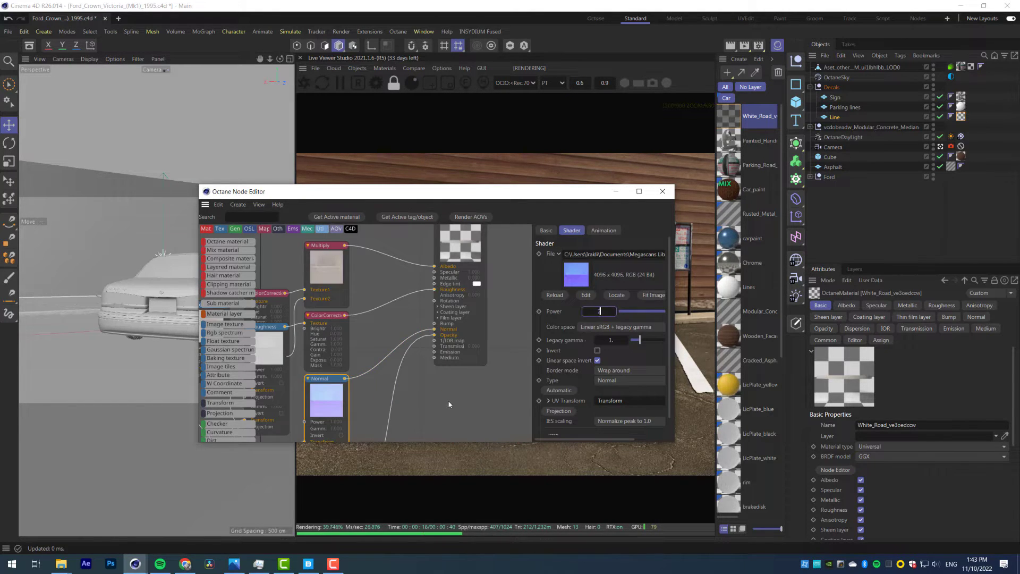
{"action": "key", "text": "Return"}
{"action": "middle_click_drag", "start_coordinate": [383, 274], "coordinate": [467, 298]}
{"action": "left_click_drag", "start_coordinate": [351, 317], "coordinate": [339, 248]}
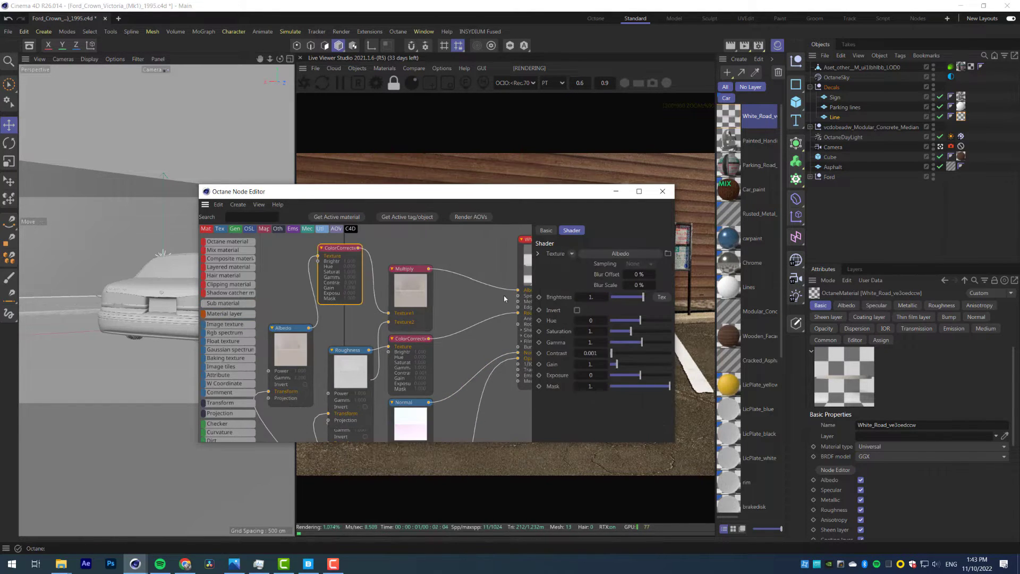
Set the White_Road albedo color correction to contrast 5 and exposure about -1.79, and close the node graph
{"action": "left_click_drag", "start_coordinate": [525, 191], "coordinate": [391, 139]}
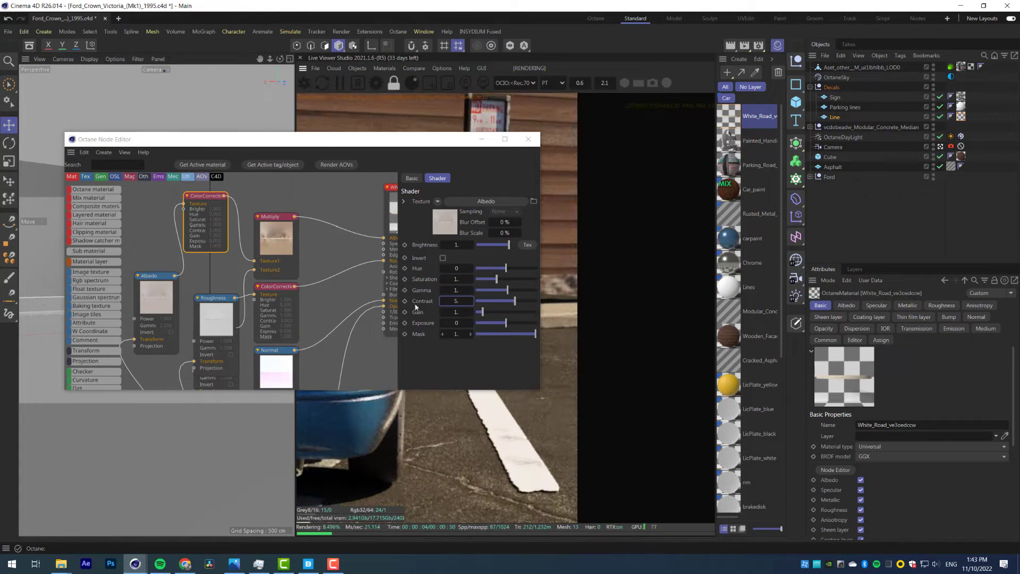
{"action": "left_click_drag", "start_coordinate": [506, 326], "coordinate": [499, 326]}
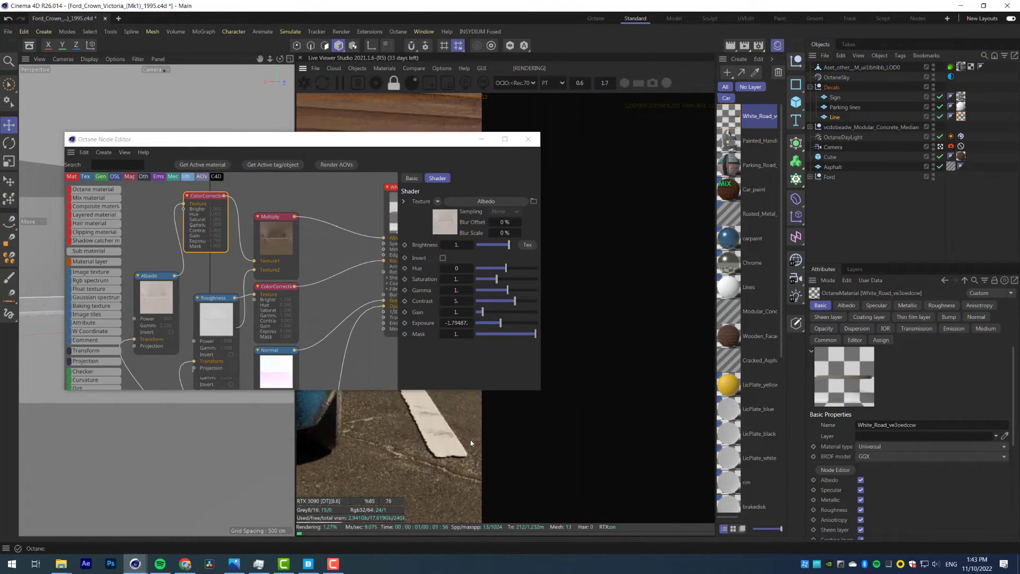
{"action": "middle_click_drag", "start_coordinate": [570, 442], "coordinate": [504, 450]}
{"action": "scroll", "coordinate": [626, 473], "scroll_direction": "up", "scroll_amount": 4}
{"action": "scroll", "coordinate": [536, 455], "scroll_direction": "up", "scroll_amount": 2}
{"action": "scroll", "coordinate": [541, 455], "scroll_direction": "down", "scroll_amount": 3}
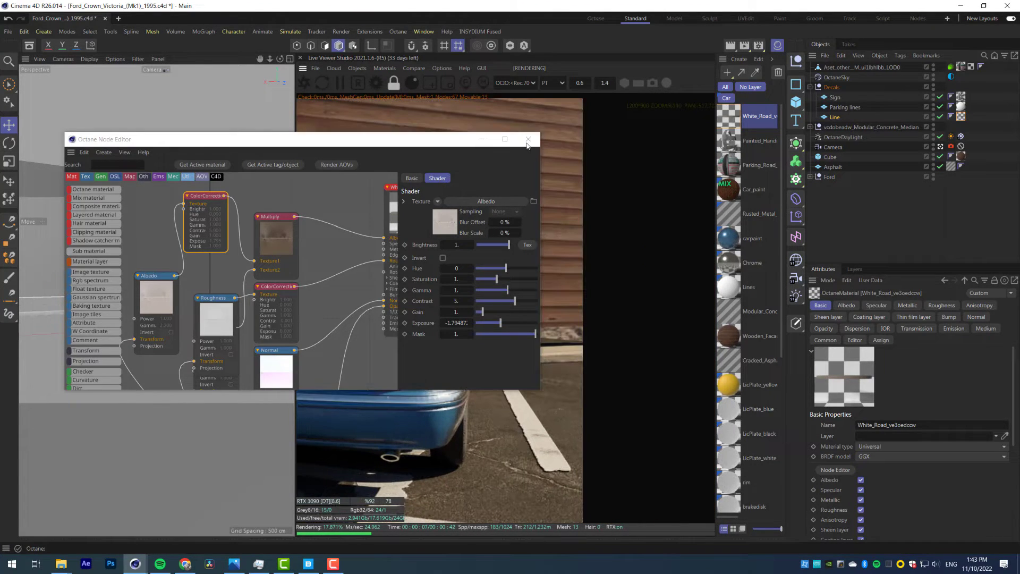
{"action": "left_click", "coordinate": [528, 139]}
Lower the Line plane to a Y position of -0.6 cm
{"action": "left_click", "coordinate": [832, 118]}
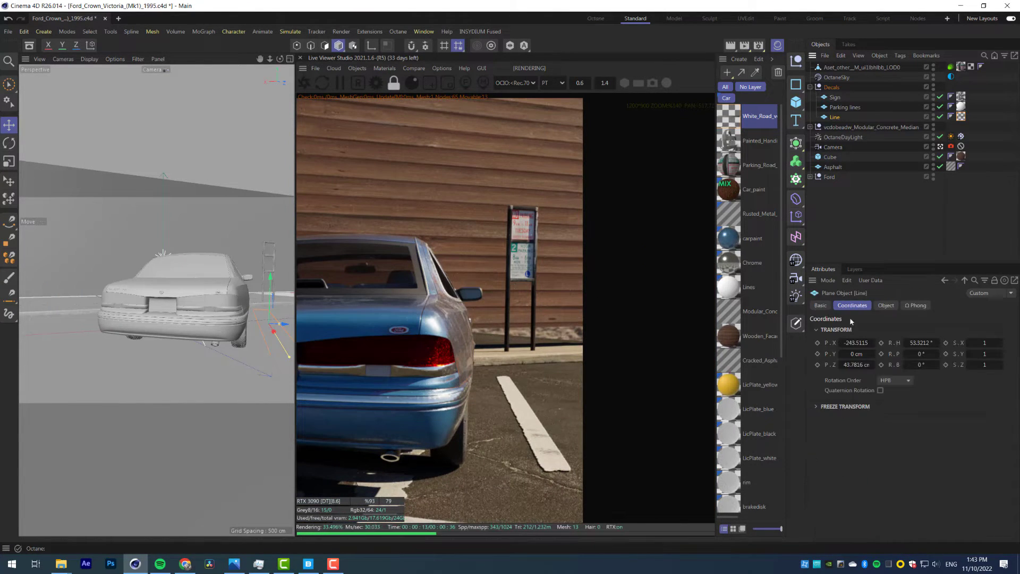
{"action": "left_click", "coordinate": [841, 355], "text": "alt"}
{"action": "left_click", "coordinate": [841, 355], "text": "alt"}
{"action": "left_click", "coordinate": [841, 355], "text": "alt"}
{"action": "left_click", "coordinate": [841, 355], "text": "alt"}
{"action": "left_click", "coordinate": [841, 354], "text": "alt"}
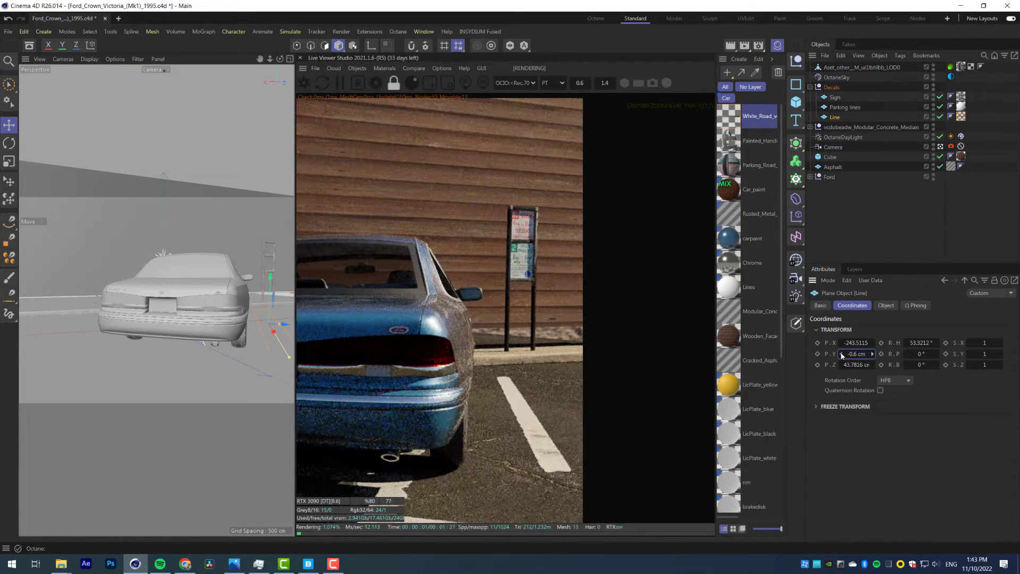
{"action": "left_click", "coordinate": [841, 355], "text": "alt"}
{"action": "left_click", "coordinate": [873, 354]}
{"action": "scroll", "coordinate": [483, 376], "scroll_direction": "down", "scroll_amount": 5}
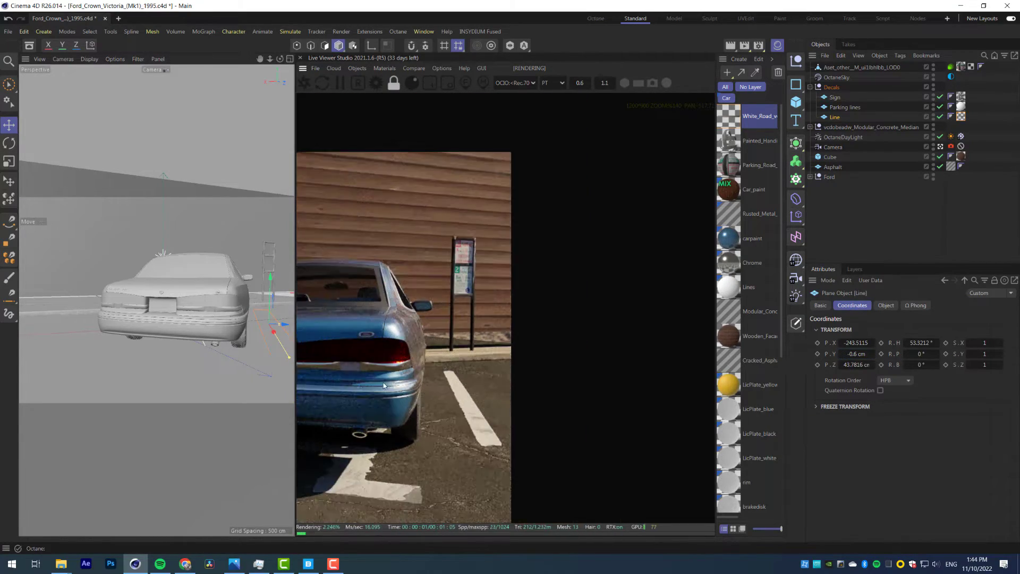
Lower the Parking lines plane to a Y position of -0.5 cm
{"action": "scroll", "coordinate": [484, 376], "scroll_direction": "up", "scroll_amount": 6}
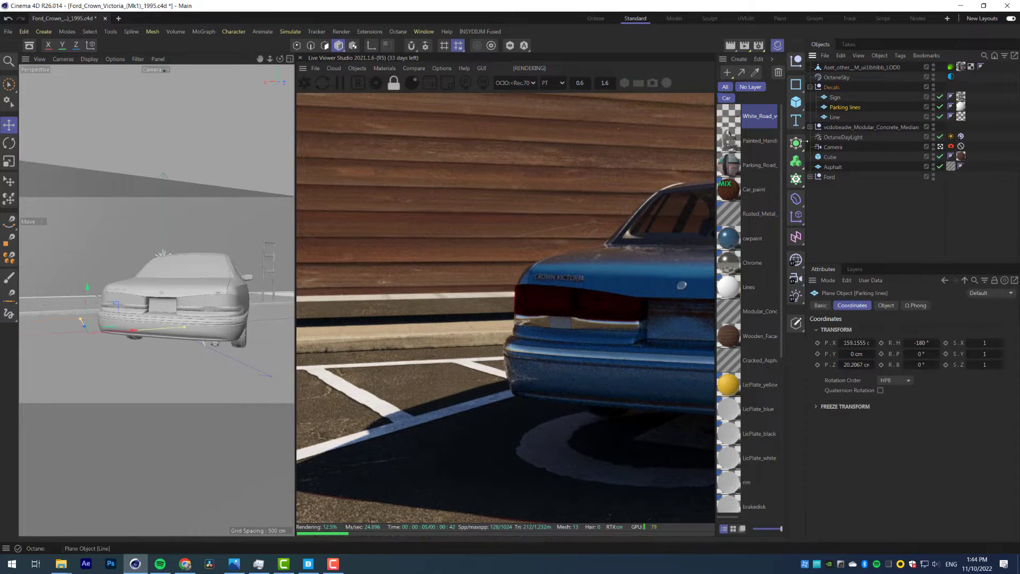
{"action": "left_click_drag", "start_coordinate": [837, 358], "coordinate": [842, 354]}
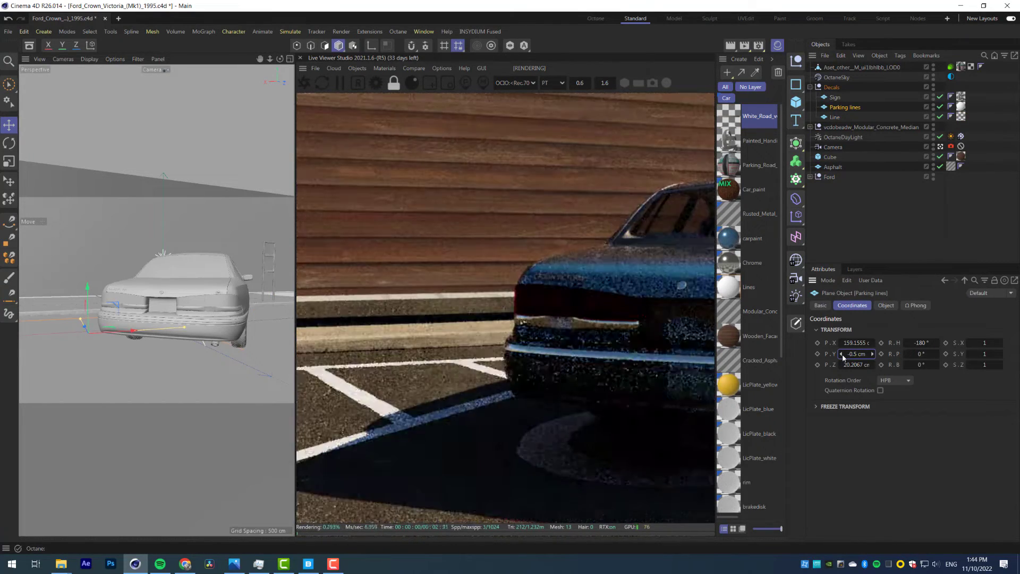
{"action": "scroll", "coordinate": [494, 397], "scroll_direction": "up", "scroll_amount": 2}
{"action": "scroll", "coordinate": [494, 398], "scroll_direction": "up", "scroll_amount": 1}
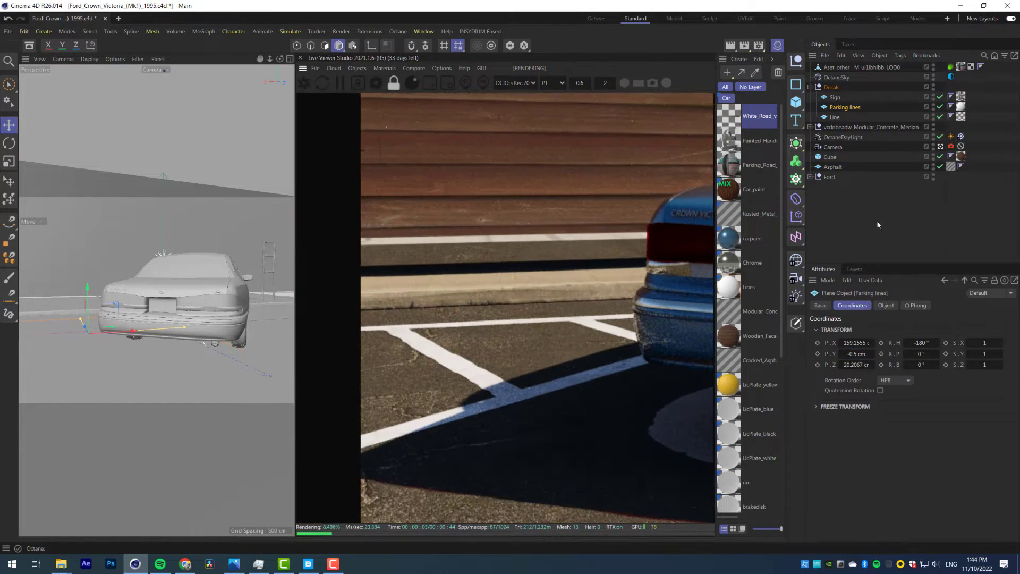
Open the Lines material of the Parking lines plane in the node editor and arrange its nodes with room for additions
{"action": "left_click", "coordinate": [960, 106]}
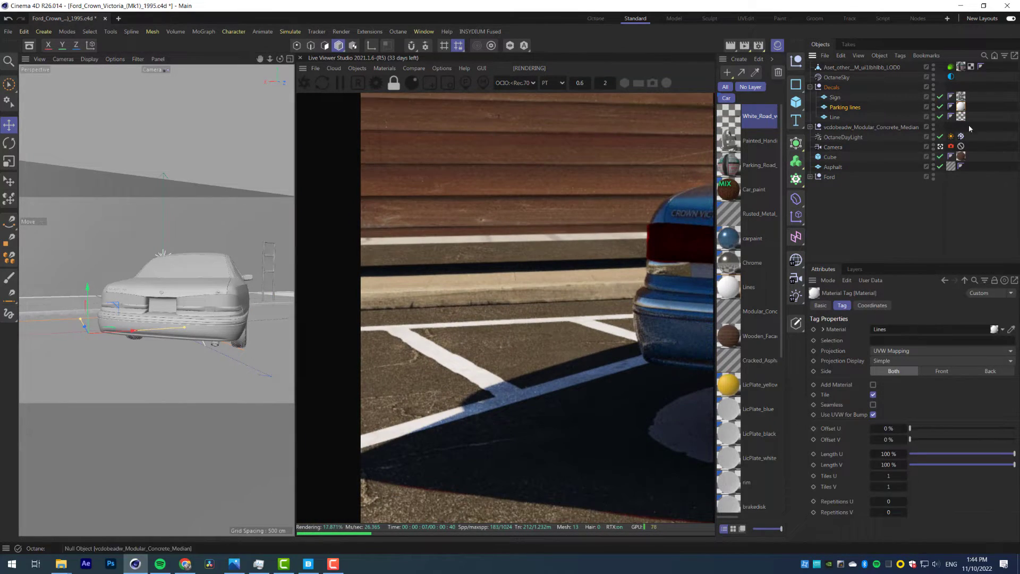
{"action": "left_click", "coordinate": [730, 287]}
{"action": "left_click", "coordinate": [835, 458]}
{"action": "left_click_drag", "start_coordinate": [565, 192], "coordinate": [735, 181]}
{"action": "left_click_drag", "start_coordinate": [469, 279], "coordinate": [480, 347]}
{"action": "left_click_drag", "start_coordinate": [611, 262], "coordinate": [649, 261]}
{"action": "scroll", "coordinate": [540, 314], "scroll_direction": "up", "scroll_amount": 3}
{"action": "middle_click_drag", "start_coordinate": [539, 314], "coordinate": [519, 269]}
{"action": "left_click_drag", "start_coordinate": [613, 184], "coordinate": [647, 112]}
{"action": "scroll", "coordinate": [565, 246], "scroll_direction": "down", "scroll_amount": 2}
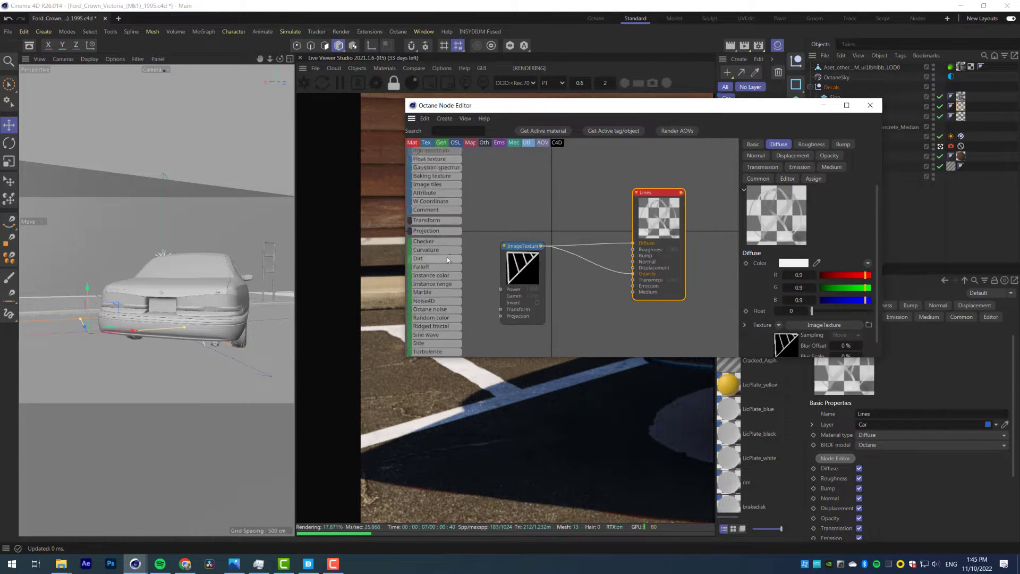
Insert a Color Correction node between the Lines image texture and Diffuse, with contrast 10 and a reduced exposure
{"action": "left_click_drag", "start_coordinate": [435, 307], "coordinate": [588, 223]}
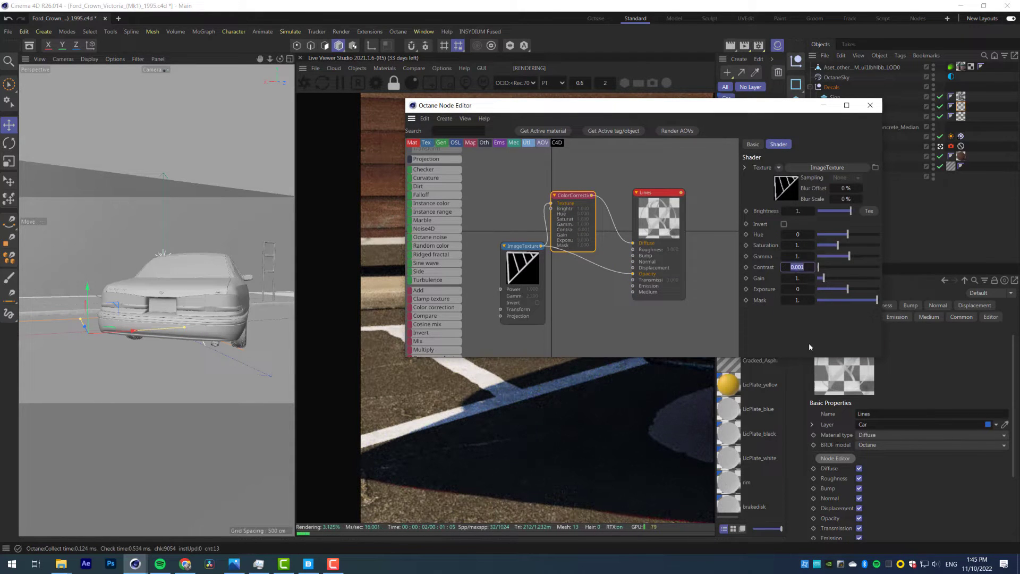
{"action": "type", "text": "10"}
{"action": "key", "text": "Return"}
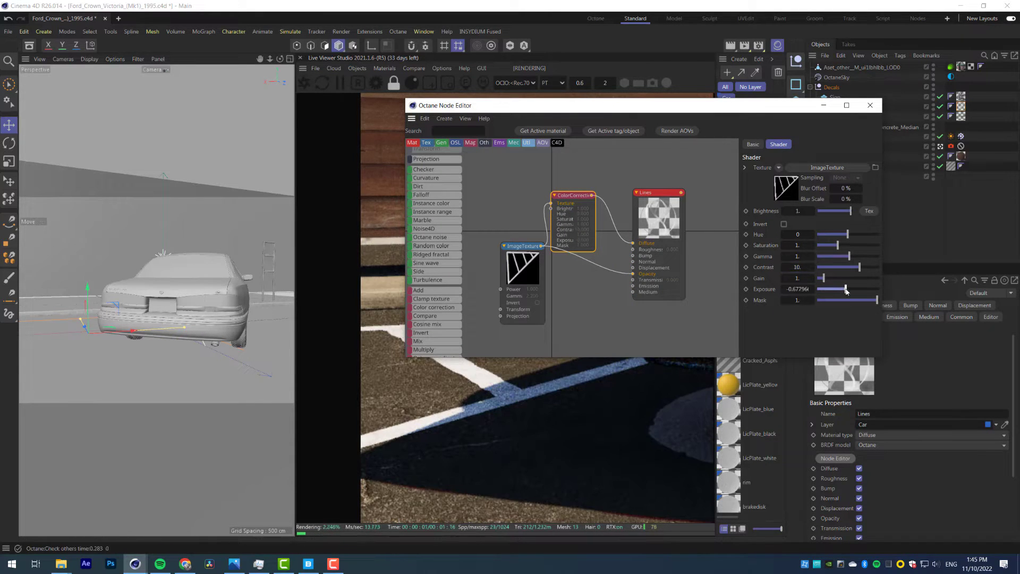
{"action": "left_click_drag", "start_coordinate": [846, 290], "coordinate": [842, 290]}
{"action": "left_click_drag", "start_coordinate": [611, 106], "coordinate": [595, 53]}
{"action": "left_click_drag", "start_coordinate": [536, 395], "coordinate": [462, 472]}
{"action": "scroll", "coordinate": [499, 398], "scroll_direction": "down", "scroll_amount": 5}
Duplicate the Lines image texture and feed the copy into Opacity, leaving the original only on the color correction
{"action": "left_click_drag", "start_coordinate": [502, 190], "coordinate": [475, 238]}
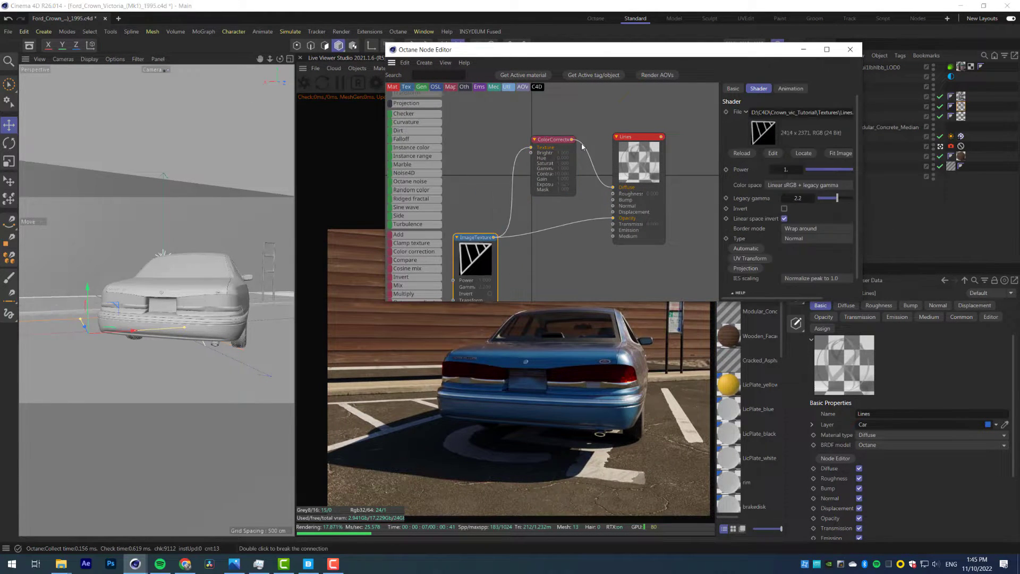
{"action": "left_click_drag", "start_coordinate": [525, 143], "coordinate": [531, 136]}
{"action": "middle_click_drag", "start_coordinate": [508, 210], "coordinate": [594, 188]}
{"action": "left_click_drag", "start_coordinate": [562, 233], "coordinate": [620, 269], "text": "ctrl"}
{"action": "left_click_drag", "start_coordinate": [637, 253], "coordinate": [699, 197]}
{"action": "left_click_drag", "start_coordinate": [558, 215], "coordinate": [549, 170]}
Add a yellow RGB Spectrum node and connect it to the Power input of the diffuse image texture
{"action": "scroll", "coordinate": [434, 198], "scroll_direction": "up", "scroll_amount": 4}
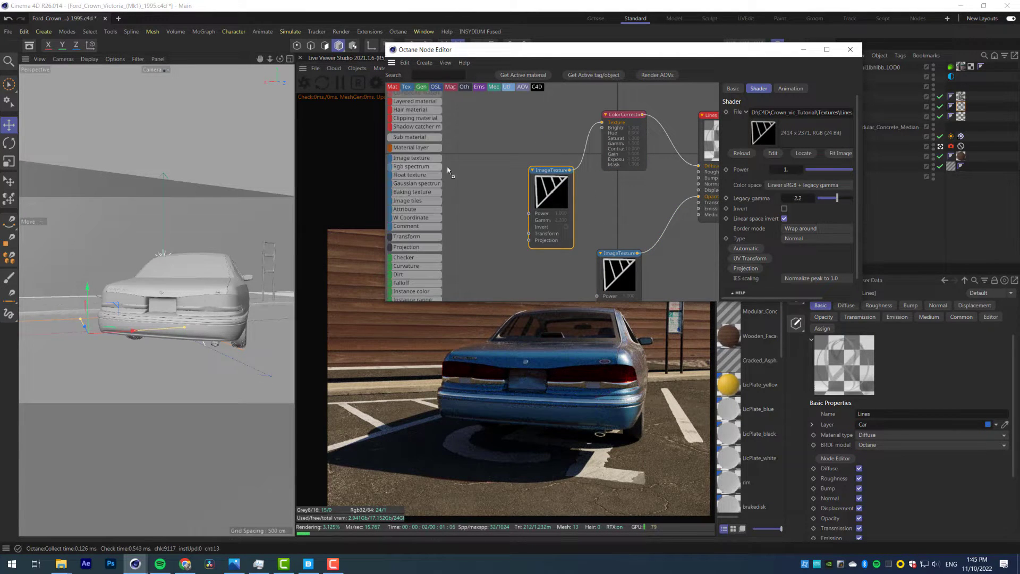
{"action": "left_click_drag", "start_coordinate": [448, 170], "coordinate": [497, 178]}
{"action": "left_click", "coordinate": [489, 182]}
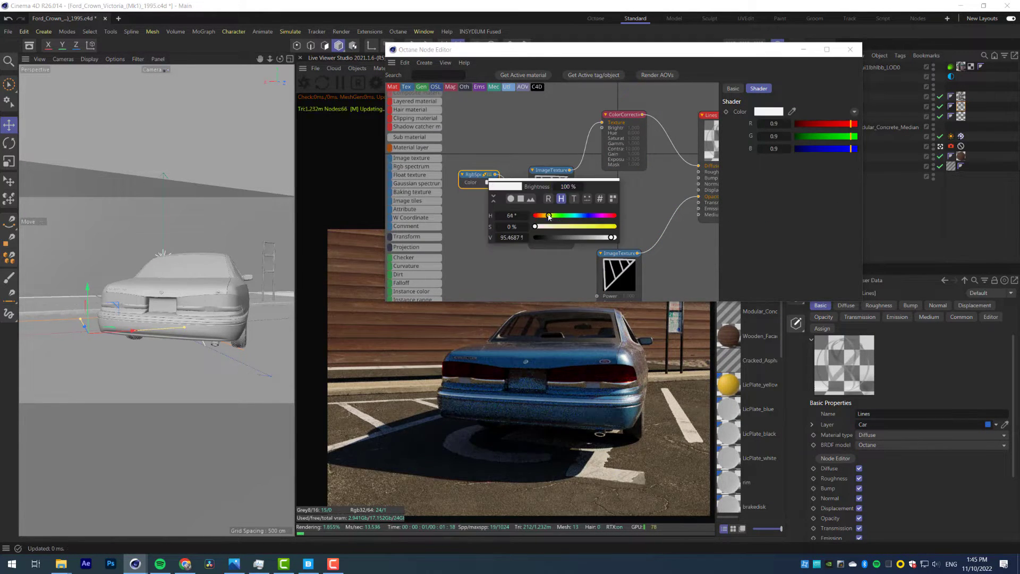
{"action": "left_click_drag", "start_coordinate": [495, 174], "coordinate": [529, 213]}
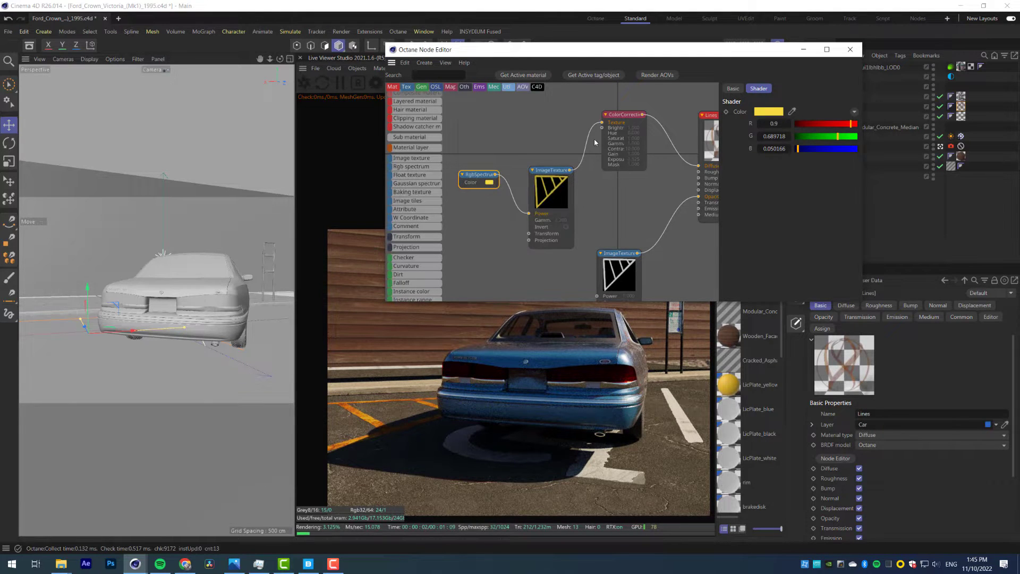
Reset the Lines color correction's contrast to 0.001 and set its exposure to about -2.2
{"action": "left_click", "coordinate": [618, 136]}
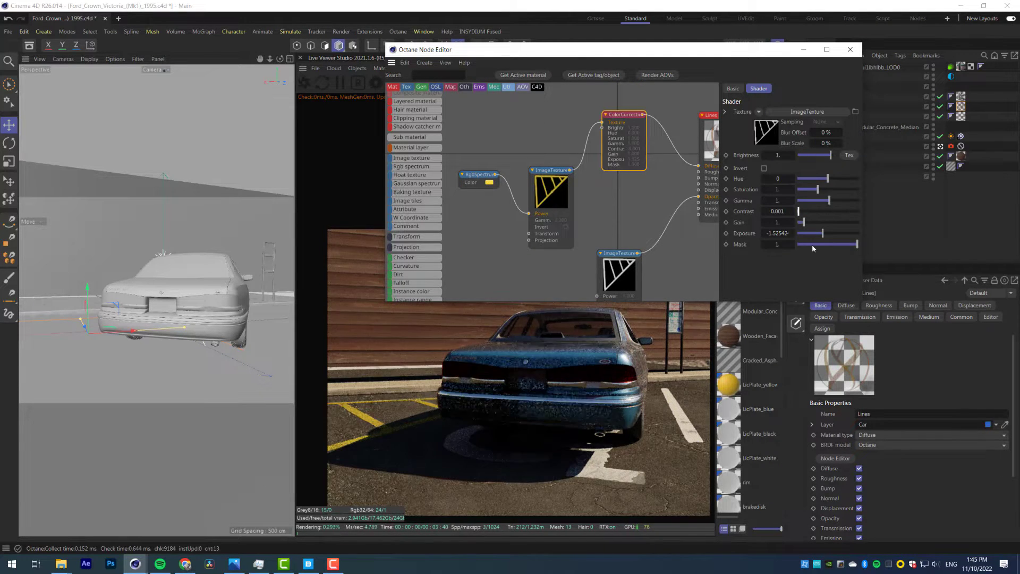
{"action": "left_click_drag", "start_coordinate": [821, 235], "coordinate": [818, 235]}
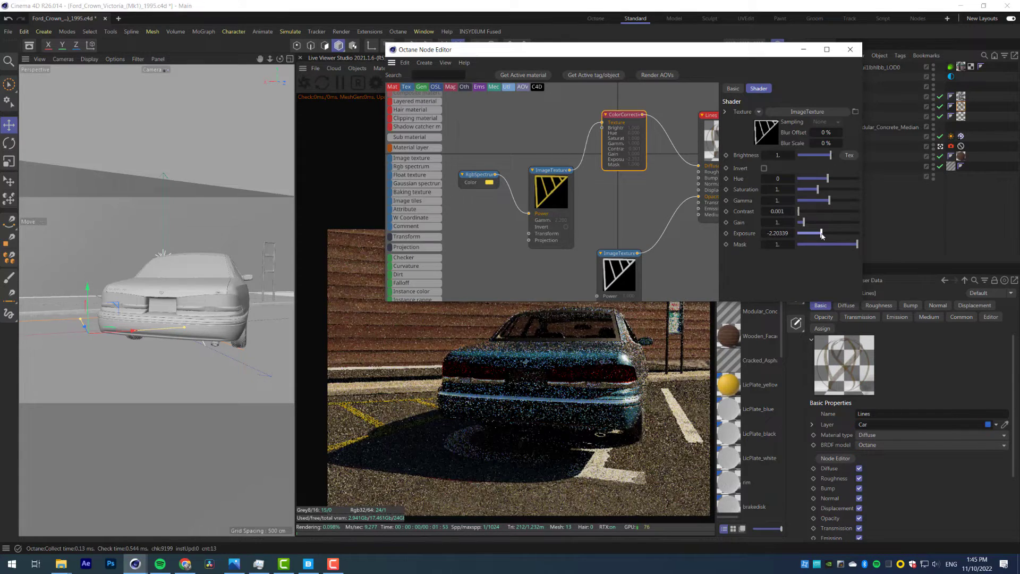
{"action": "scroll", "coordinate": [391, 411], "scroll_direction": "up", "scroll_amount": 6}
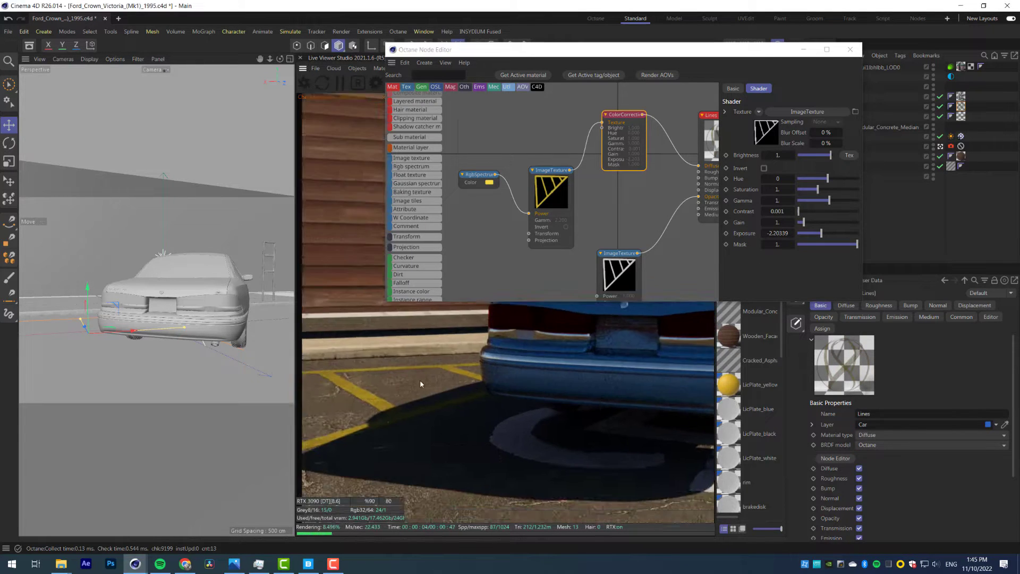
{"action": "middle_click_drag", "start_coordinate": [447, 378], "coordinate": [479, 352]}
{"action": "scroll", "coordinate": [520, 350], "scroll_direction": "down", "scroll_amount": 2}
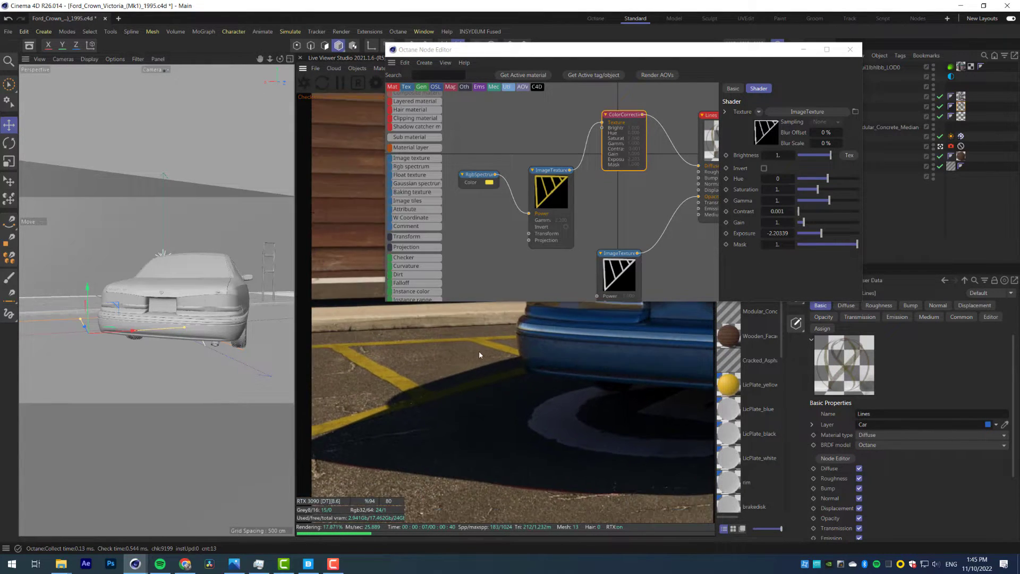
Change the Lines material type to Glossy
{"action": "middle_click_drag", "start_coordinate": [695, 177], "coordinate": [606, 207]}
{"action": "left_click", "coordinate": [634, 173]}
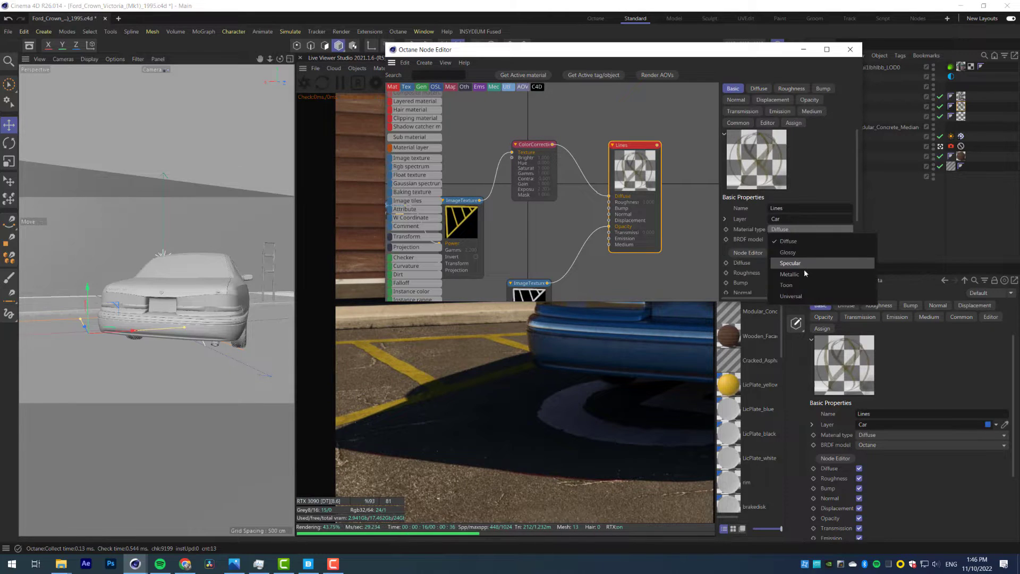
{"action": "left_click", "coordinate": [804, 257]}
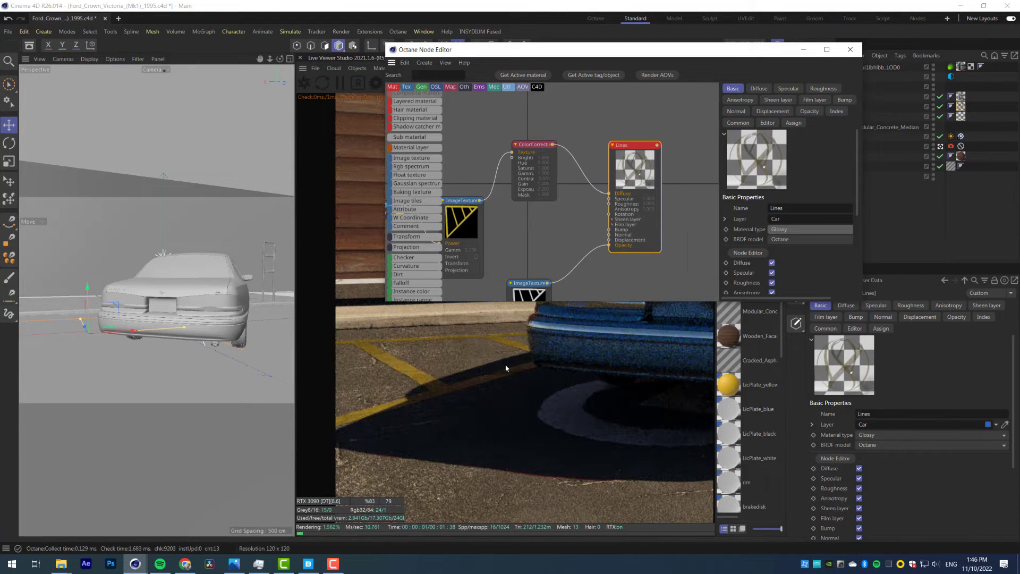
Get a purchased Grunge imperfection from Quixel Bridge, load its texture into the Lines node graph and connect it to Roughness
{"action": "left_click", "coordinate": [308, 564]}
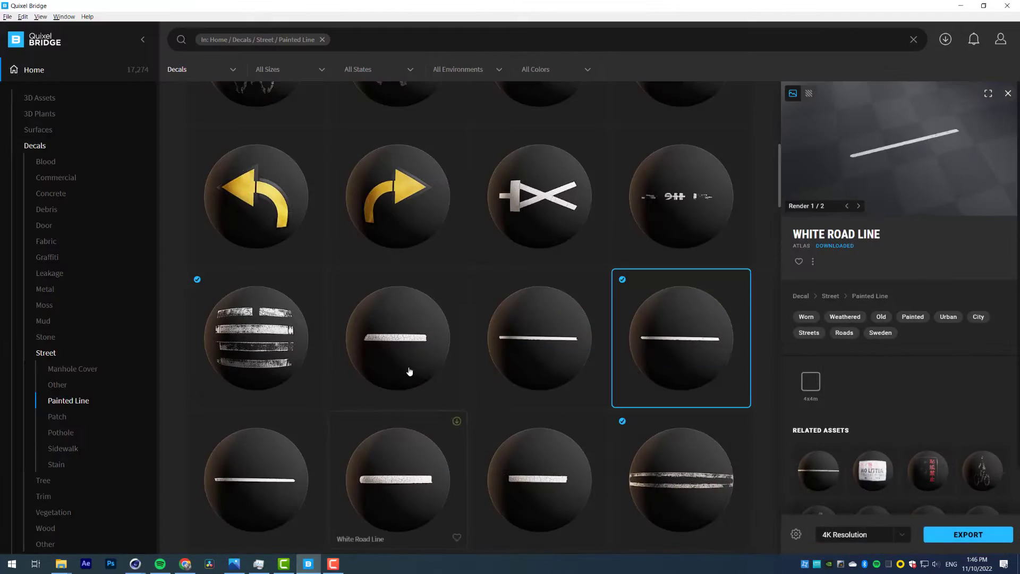
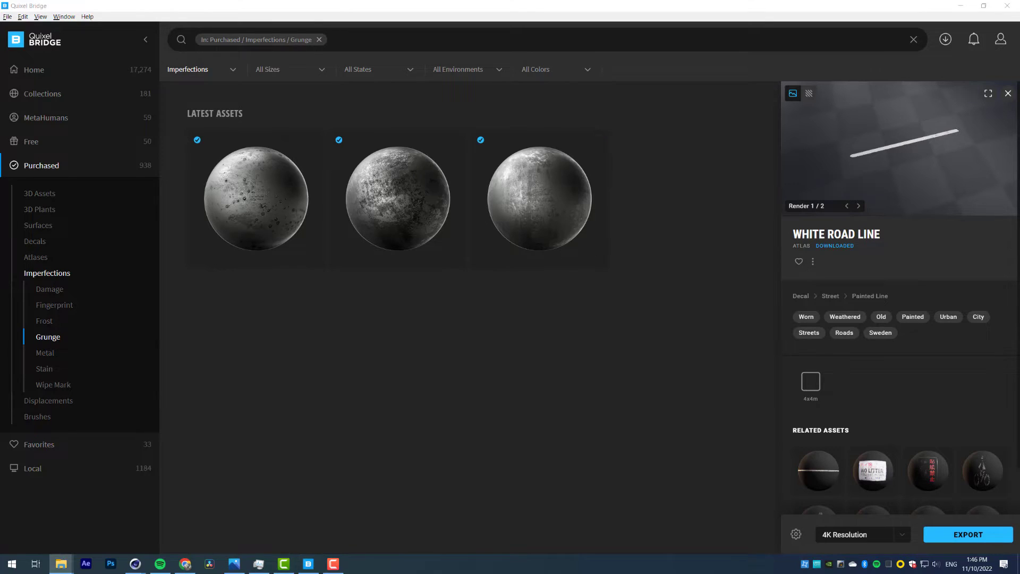
{"action": "left_click", "coordinate": [959, 7]}
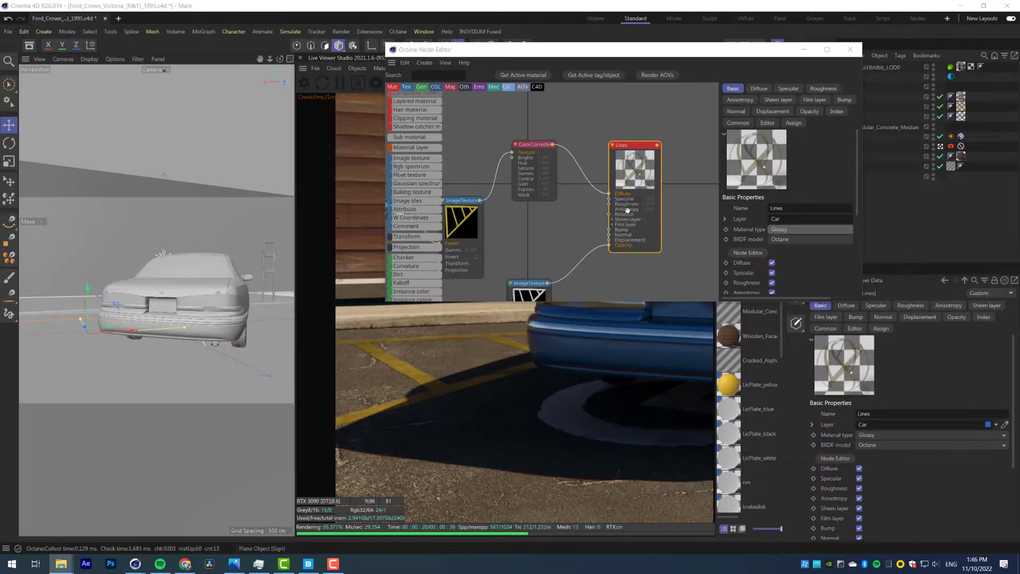
{"action": "left_click_drag", "start_coordinate": [509, 251], "coordinate": [523, 240]}
{"action": "left_click_drag", "start_coordinate": [631, 145], "coordinate": [652, 142]}
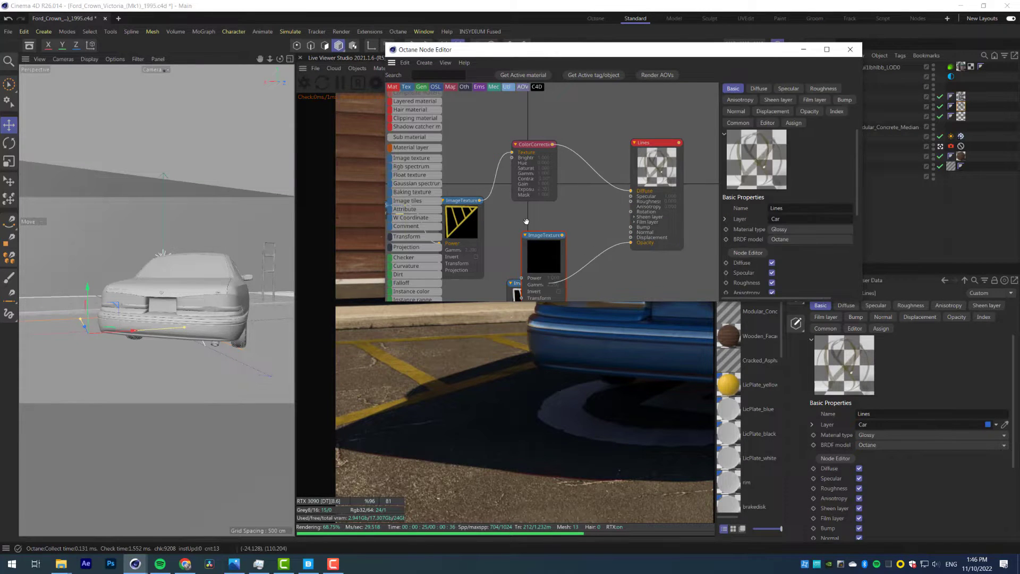
{"action": "left_click_drag", "start_coordinate": [541, 234], "coordinate": [534, 219]}
{"action": "middle_click_drag", "start_coordinate": [563, 276], "coordinate": [563, 236]}
{"action": "scroll", "coordinate": [563, 255], "scroll_direction": "down", "scroll_amount": 1}
{"action": "left_click_drag", "start_coordinate": [532, 243], "coordinate": [541, 274]}
{"action": "scroll", "coordinate": [629, 151], "scroll_direction": "up", "scroll_amount": 2}
{"action": "middle_click_drag", "start_coordinate": [629, 151], "coordinate": [658, 111]}
{"action": "left_click_drag", "start_coordinate": [657, 110], "coordinate": [648, 117]}
{"action": "left_click_drag", "start_coordinate": [529, 168], "coordinate": [613, 154]}
Add a Texture Projection node set to Box on the roughness texture's Projection input, and save the scene
{"action": "middle_click_drag", "start_coordinate": [483, 262], "coordinate": [580, 237]}
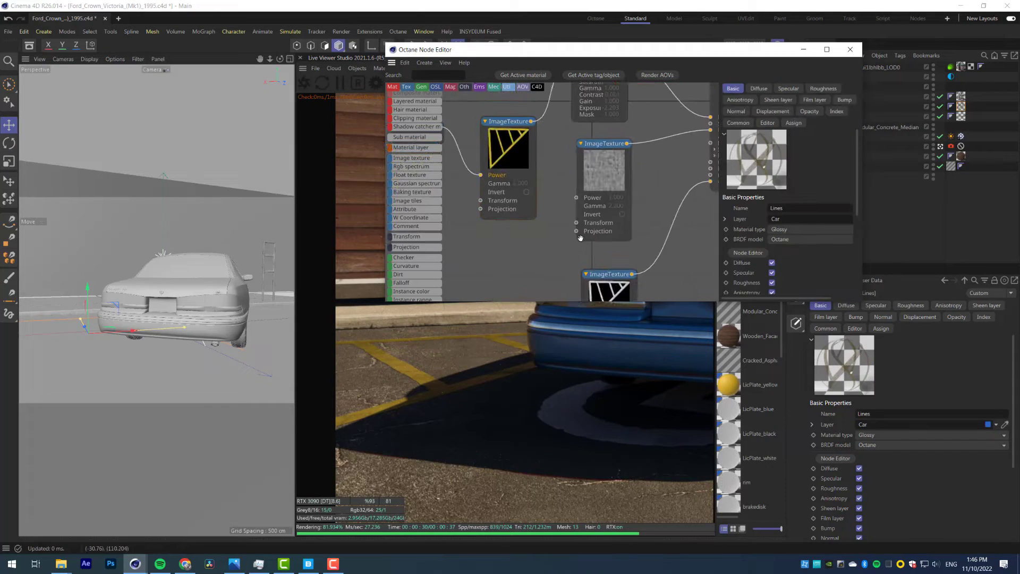
{"action": "left_click_drag", "start_coordinate": [576, 231], "coordinate": [525, 254]}
{"action": "left_click", "coordinate": [624, 239]}
{"action": "left_click", "coordinate": [817, 113]}
{"action": "left_click", "coordinate": [801, 133]}
{"action": "middle_click_drag", "start_coordinate": [668, 206], "coordinate": [627, 228]}
{"action": "key", "text": "ctrl+s"}
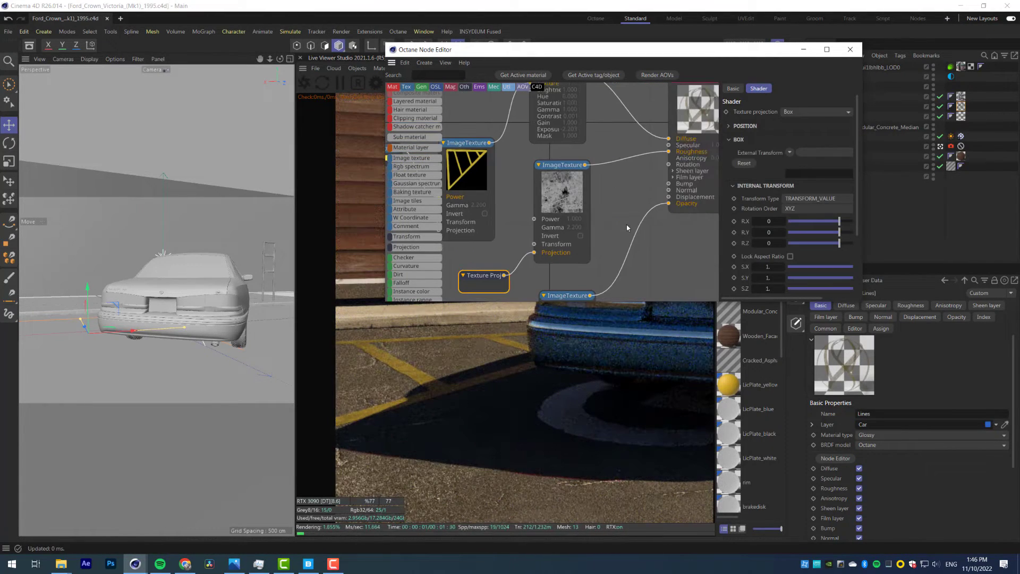
Solo the Lines roughness texture and insert a Color Correction with contrast 5 between it and the Roughness input
{"action": "left_click", "coordinate": [559, 170]}
{"action": "right_click", "coordinate": [531, 218]}
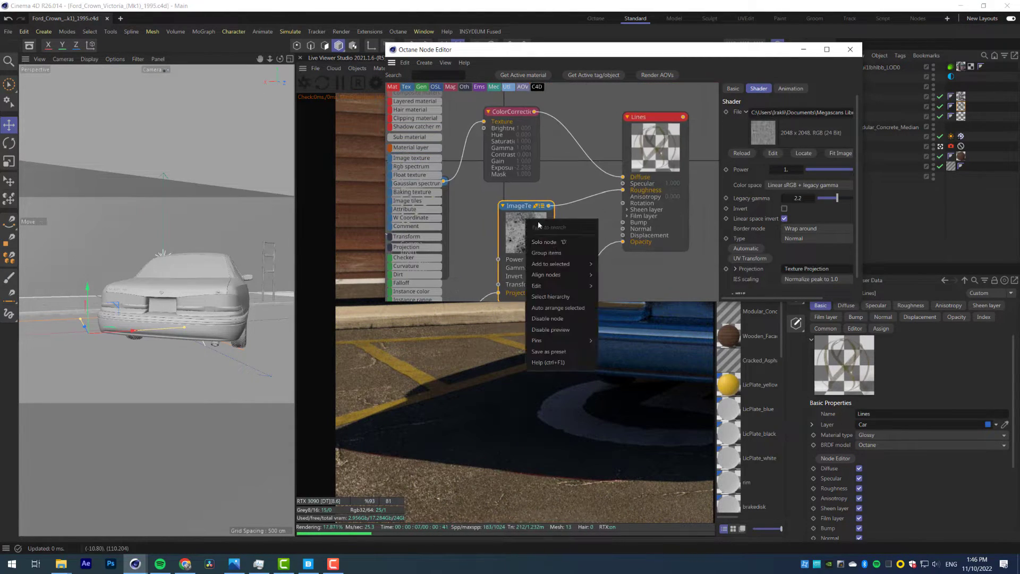
{"action": "left_click", "coordinate": [553, 242]}
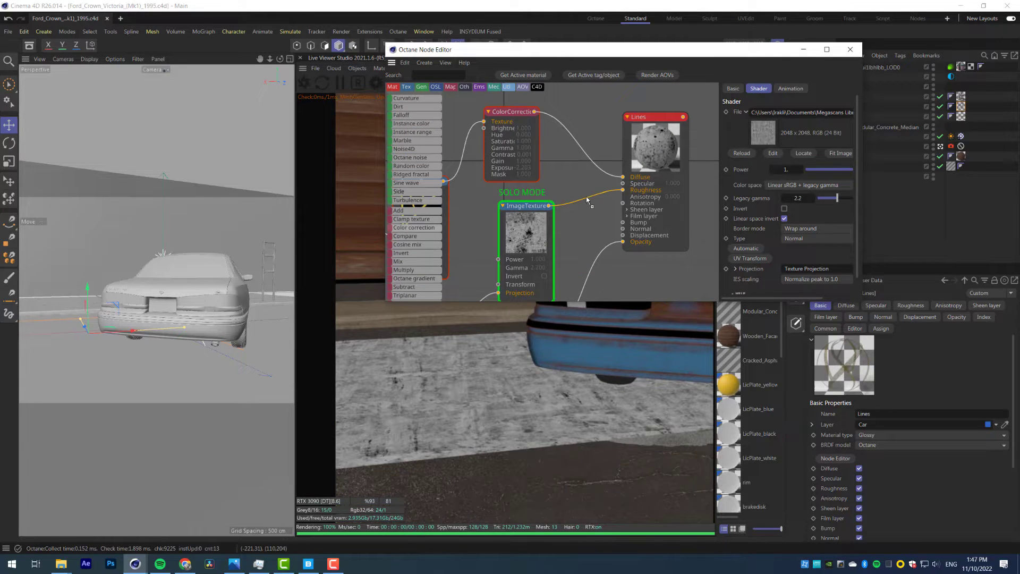
{"action": "left_click_drag", "start_coordinate": [587, 197], "coordinate": [587, 198]}
{"action": "left_click_drag", "start_coordinate": [526, 206], "coordinate": [482, 223]}
{"action": "left_click_drag", "start_coordinate": [586, 202], "coordinate": [551, 201]}
{"action": "left_click_drag", "start_coordinate": [482, 223], "coordinate": [482, 237]}
{"action": "left_click", "coordinate": [553, 202]}
{"action": "double_click", "coordinate": [777, 211]}
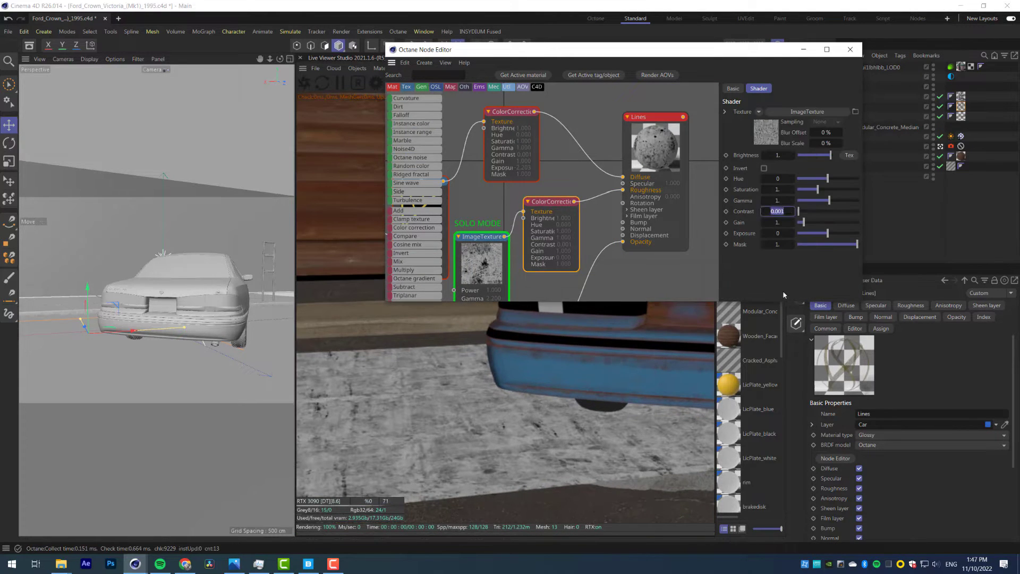
Lower the roughness Color Correction's gamma to about 0.58 while it is soloed, and end solo mode
{"action": "right_click", "coordinate": [558, 203]}
{"action": "left_click", "coordinate": [579, 225]}
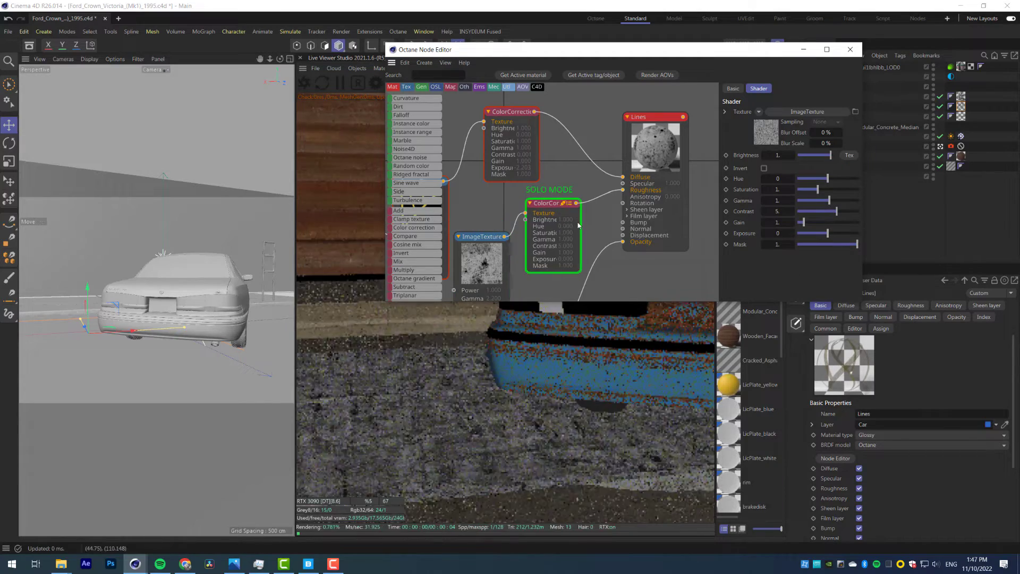
{"action": "left_click_drag", "start_coordinate": [829, 201], "coordinate": [818, 205]}
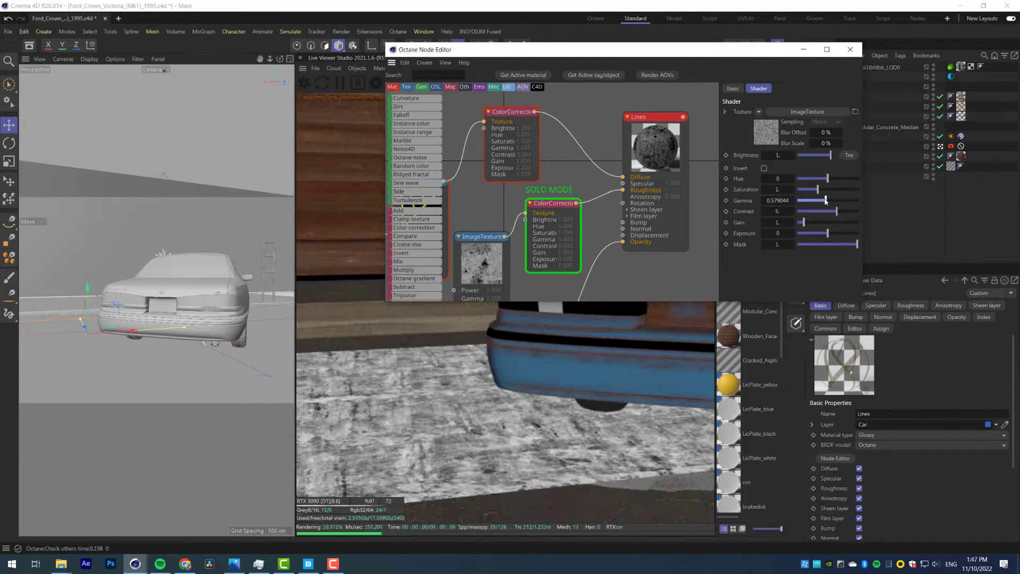
{"action": "left_click_drag", "start_coordinate": [552, 203], "coordinate": [549, 211]}
{"action": "right_click", "coordinate": [547, 209]}
{"action": "left_click", "coordinate": [569, 230]}
{"action": "left_click", "coordinate": [565, 190]}
Save the scene, close the node editor and inspect the painted lines in the render
{"action": "left_click_drag", "start_coordinate": [355, 402], "coordinate": [509, 299]}
{"action": "scroll", "coordinate": [491, 369], "scroll_direction": "down", "scroll_amount": 2}
{"action": "key", "text": "ctrl+s"}
{"action": "scroll", "coordinate": [435, 376], "scroll_direction": "down", "scroll_amount": 3}
{"action": "scroll", "coordinate": [463, 408], "scroll_direction": "down", "scroll_amount": 2}
{"action": "left_click", "coordinate": [850, 49]}
{"action": "scroll", "coordinate": [519, 385], "scroll_direction": "up", "scroll_amount": 3}
{"action": "scroll", "coordinate": [560, 372], "scroll_direction": "down", "scroll_amount": 2}
{"action": "scroll", "coordinate": [515, 353], "scroll_direction": "down", "scroll_amount": 3}
{"action": "scroll", "coordinate": [515, 365], "scroll_direction": "up", "scroll_amount": 3}
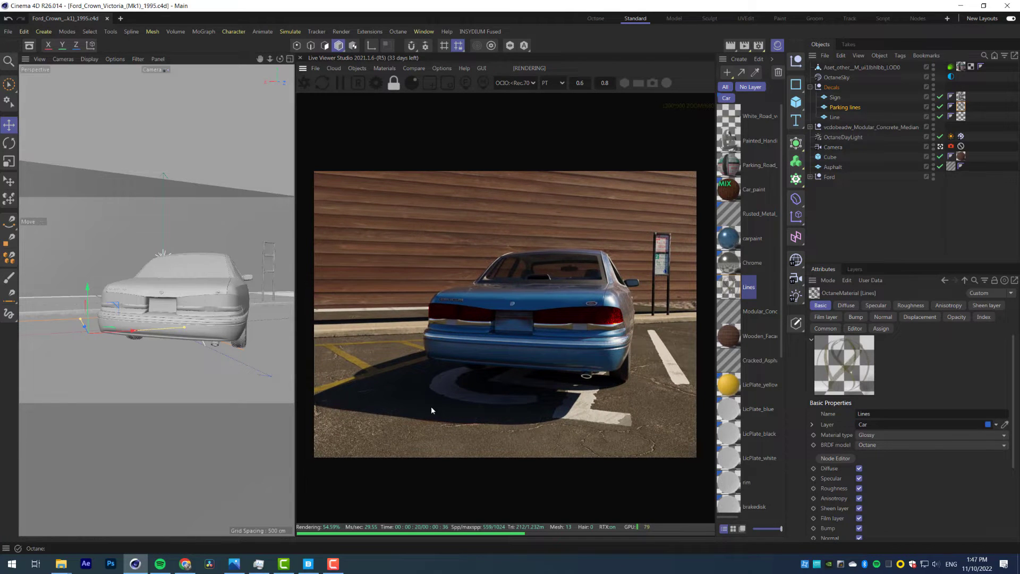
Switch to Quixel Bridge and export the yellow metal bollard from the 3D Street assets into the scene
{"action": "left_click", "coordinate": [313, 566]}
{"action": "scroll", "coordinate": [449, 339], "scroll_direction": "down", "scroll_amount": 3}
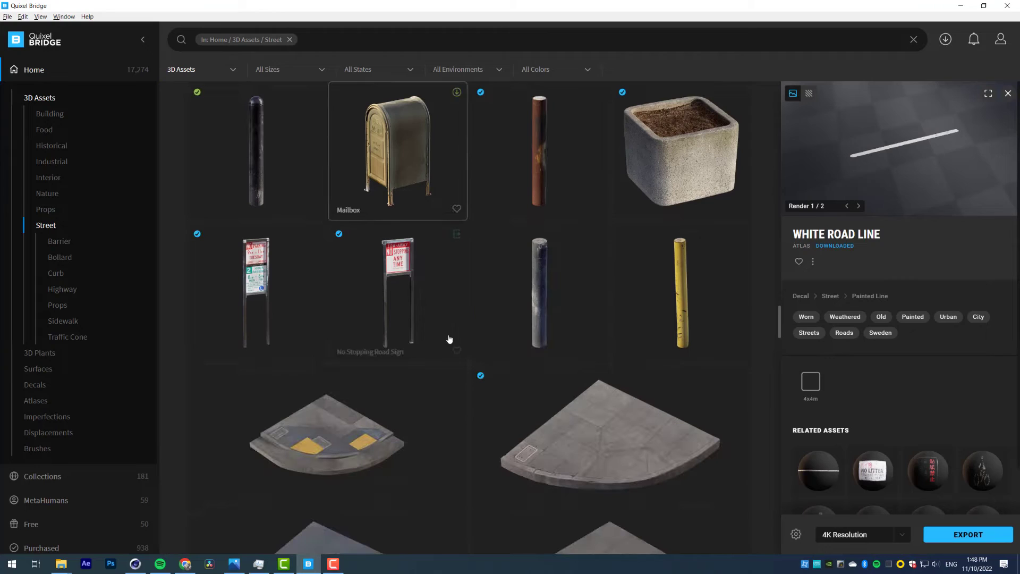
{"action": "left_click", "coordinate": [689, 305]}
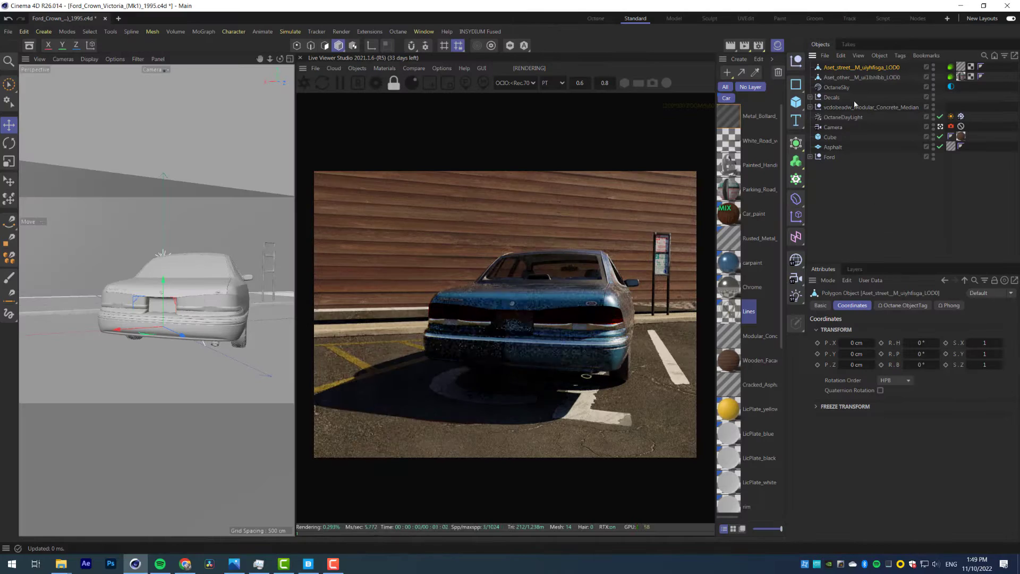
Place the imported bollard upright on the sidewalk by the wall, behind the yellow parking lines, and return to the scene camera
{"action": "left_click", "coordinate": [164, 80]}
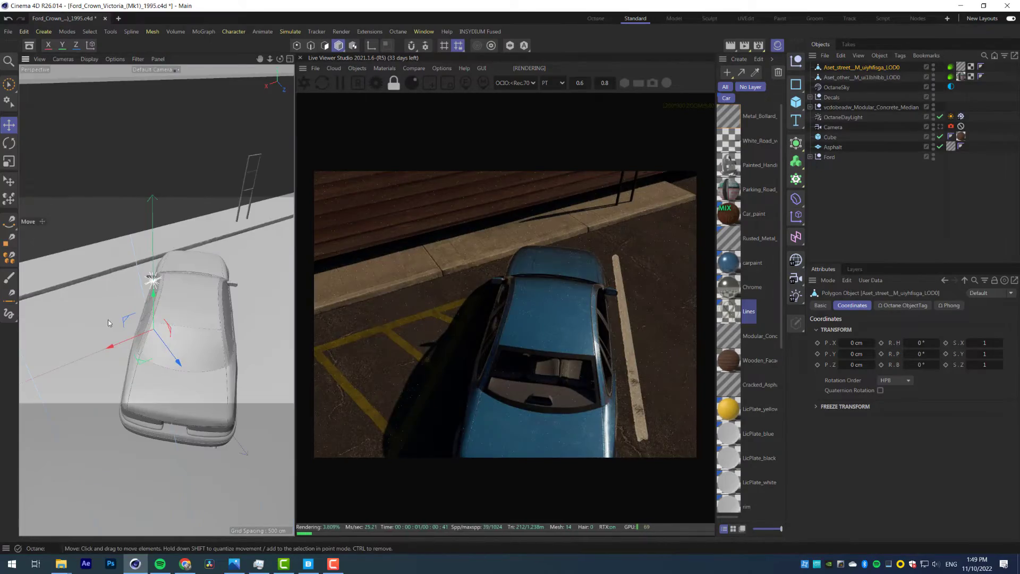
{"action": "left_click_drag", "start_coordinate": [179, 363], "coordinate": [139, 291]}
{"action": "left_click_drag", "start_coordinate": [113, 239], "coordinate": [135, 170]}
{"action": "scroll", "coordinate": [133, 217], "scroll_direction": "up", "scroll_amount": 5}
{"action": "left_click_drag", "start_coordinate": [151, 196], "coordinate": [147, 317]}
{"action": "left_click_drag", "start_coordinate": [173, 369], "coordinate": [67, 257]}
{"action": "left_click", "coordinate": [156, 70]}
{"action": "left_click", "coordinate": [164, 91]}
{"action": "left_click_drag", "start_coordinate": [139, 310], "coordinate": [43, 310]}
Set the Metallic value of the bollard material to 1
{"action": "double_click", "coordinate": [960, 67]}
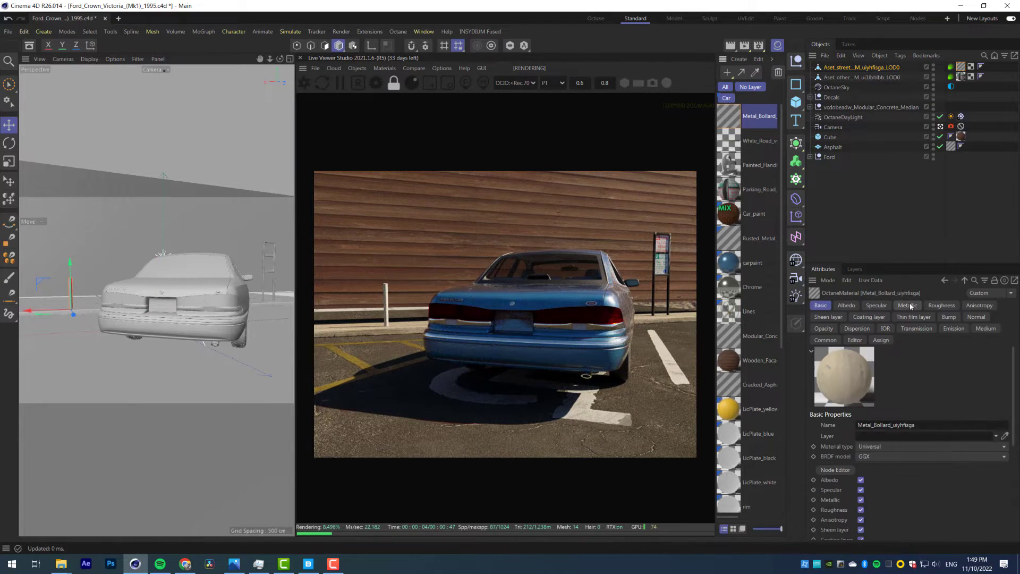
{"action": "left_click", "coordinate": [908, 305]}
{"action": "left_click_drag", "start_coordinate": [880, 425], "coordinate": [988, 425]}
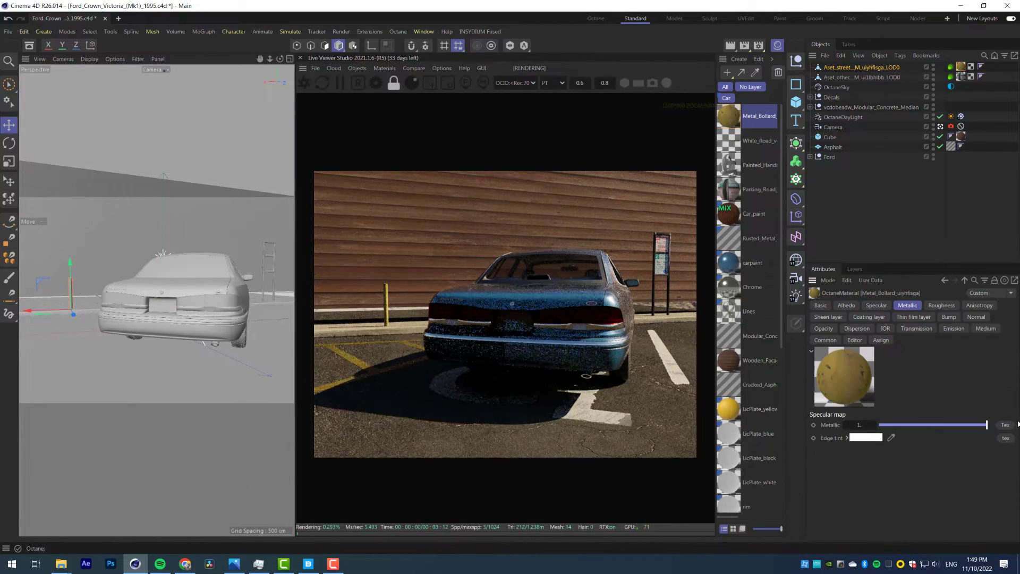
{"action": "left_click", "coordinate": [875, 201]}
Duplicate the vcdobeadw_Modular_Concrete_Median group
{"action": "left_click", "coordinate": [52, 310]}
{"action": "left_click", "coordinate": [810, 107]}
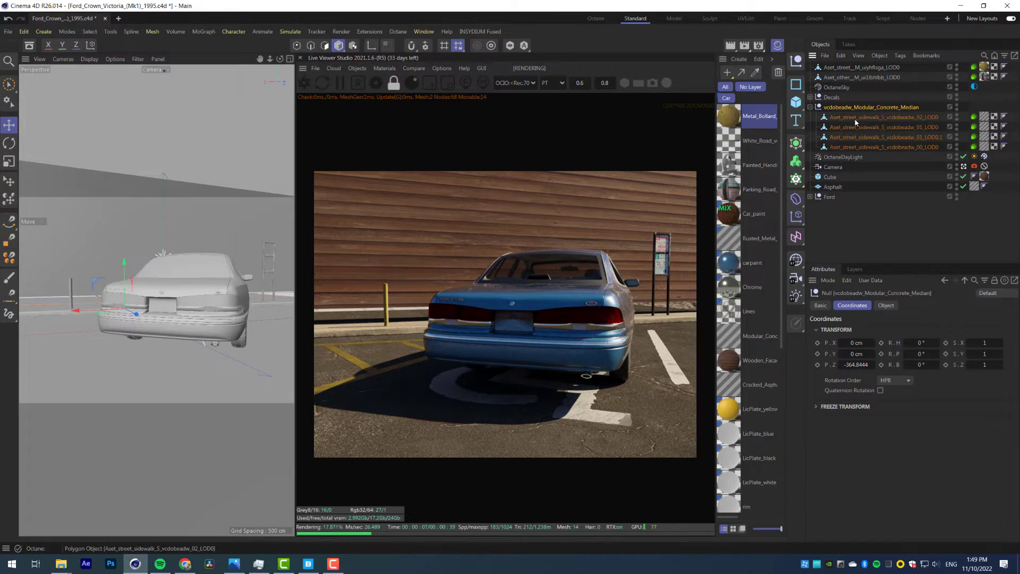
{"action": "left_click", "coordinate": [884, 117]}
{"action": "left_click", "coordinate": [861, 148], "text": "shift"}
{"action": "left_click", "coordinate": [810, 107]}
{"action": "left_click_drag", "start_coordinate": [851, 108], "coordinate": [851, 121], "text": "ctrl"}
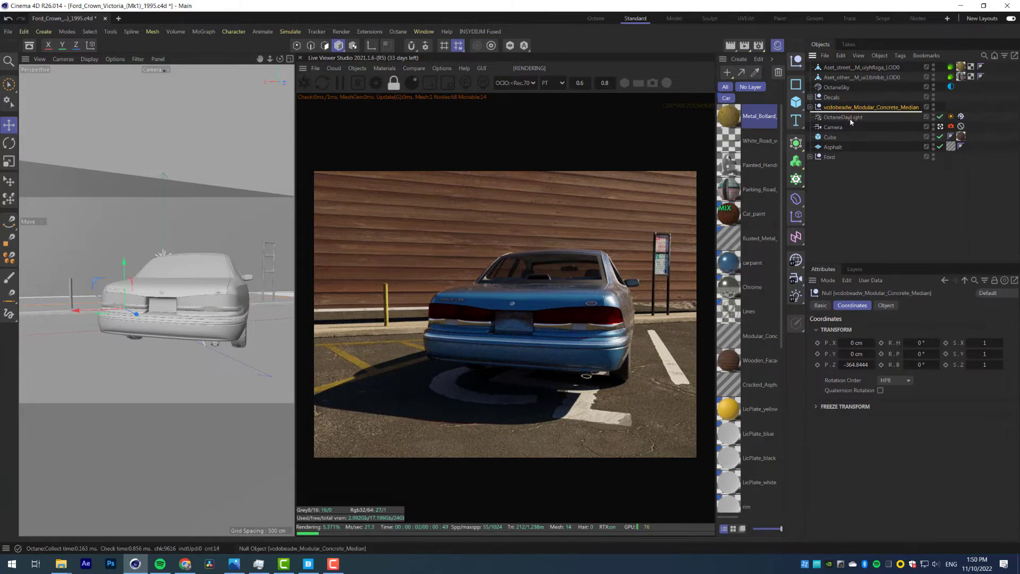
Move the four sidewalk pieces of the duplicated median group back toward the building wall
{"action": "left_click", "coordinate": [810, 117]}
{"action": "left_click", "coordinate": [871, 128]}
{"action": "left_click", "coordinate": [871, 157], "text": "shift"}
{"action": "left_click", "coordinate": [963, 177]}
{"action": "scroll", "coordinate": [179, 285], "scroll_direction": "down", "scroll_amount": 5}
{"action": "key", "text": "t"}
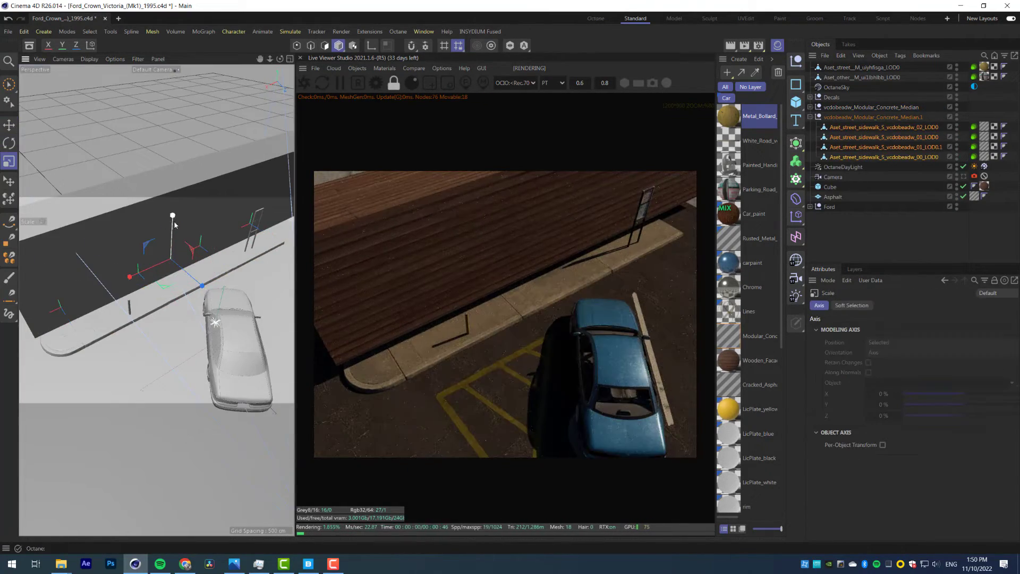
{"action": "scroll", "coordinate": [173, 229], "scroll_direction": "up", "scroll_amount": 4}
{"action": "left_click_drag", "start_coordinate": [177, 289], "coordinate": [169, 261], "text": "alt"}
{"action": "key", "text": "e"}
{"action": "left_click_drag", "start_coordinate": [159, 304], "coordinate": [129, 304]}
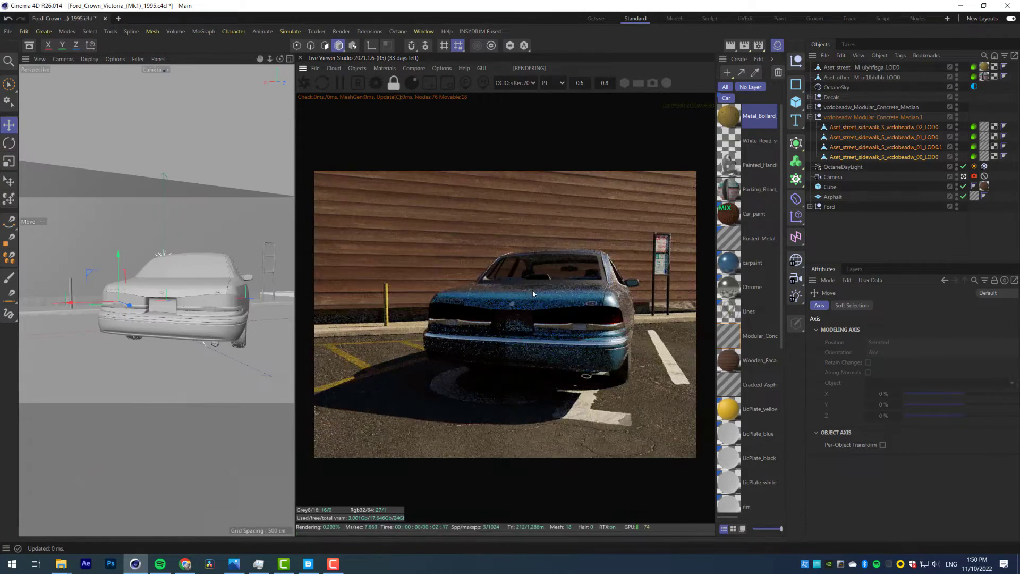
Pick the wooden facade material from the render and route its roughness Color Correction through an Invert node into Specular
{"action": "left_click", "coordinate": [511, 82]}
{"action": "left_click", "coordinate": [646, 209]}
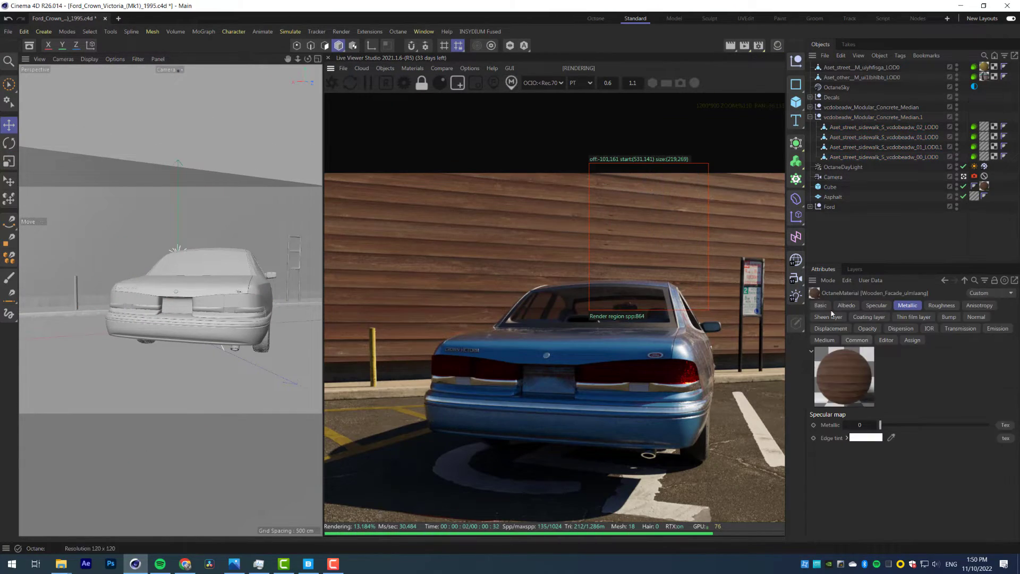
{"action": "left_click", "coordinate": [820, 304]}
{"action": "left_click", "coordinate": [835, 470]}
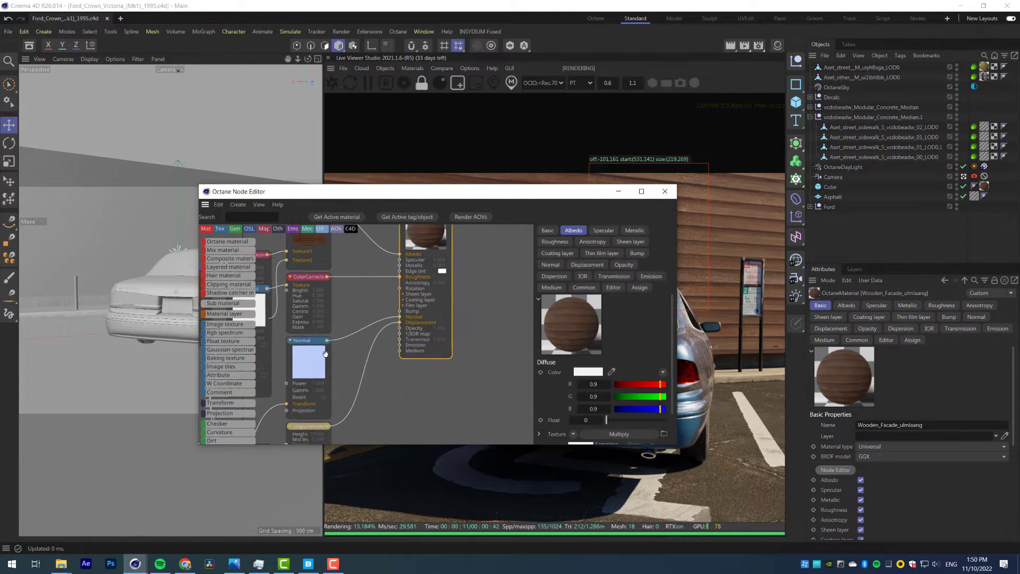
{"action": "left_click", "coordinate": [326, 354]}
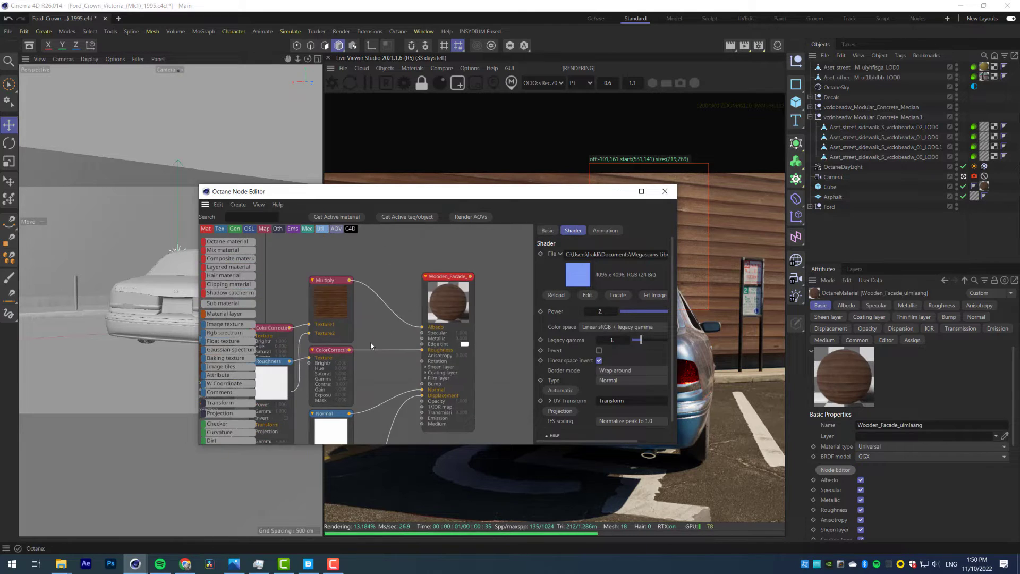
{"action": "left_click", "coordinate": [424, 351]}
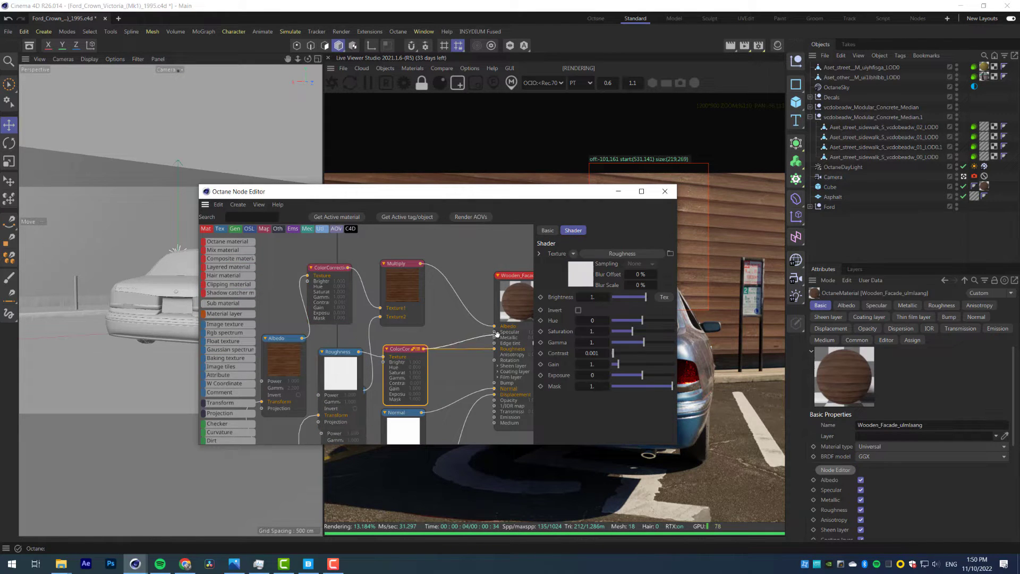
{"action": "left_click_drag", "start_coordinate": [496, 334], "coordinate": [495, 331]}
{"action": "scroll", "coordinate": [245, 398], "scroll_direction": "down", "scroll_amount": 1}
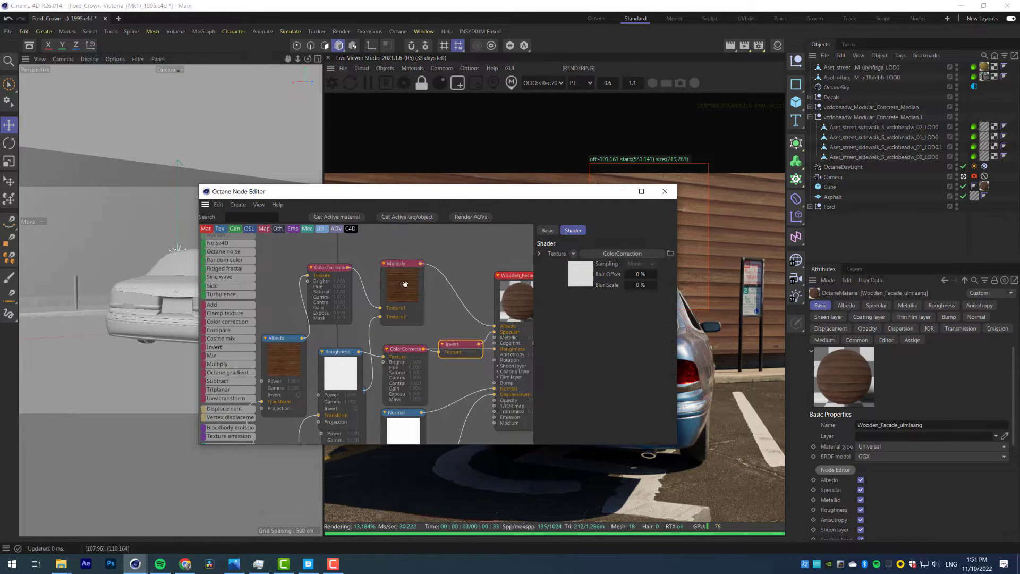
Tidy the facade nodes and set the roughness Color Correction's contrast to 10 and gamma to about 3.87
{"action": "left_click_drag", "start_coordinate": [401, 259], "coordinate": [401, 256]}
{"action": "left_click_drag", "start_coordinate": [407, 349], "coordinate": [402, 337]}
{"action": "left_click_drag", "start_coordinate": [441, 323], "coordinate": [433, 314]}
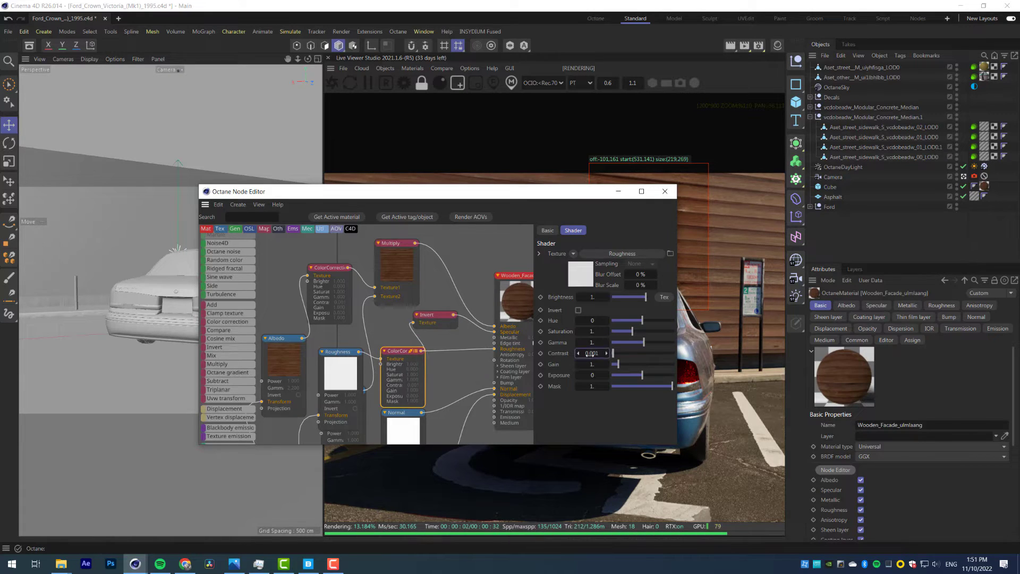
{"action": "type", "text": "10"}
{"action": "key", "text": "Return"}
{"action": "left_click_drag", "start_coordinate": [504, 191], "coordinate": [328, 149]}
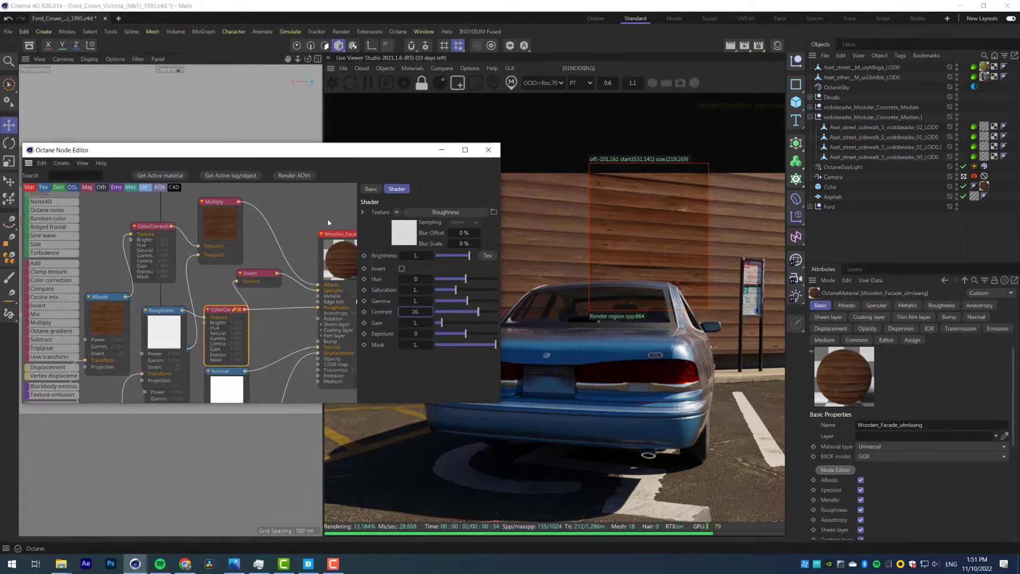
{"action": "middle_click_drag", "start_coordinate": [271, 302], "coordinate": [199, 302]}
{"action": "left_click_drag", "start_coordinate": [472, 302], "coordinate": [476, 303]}
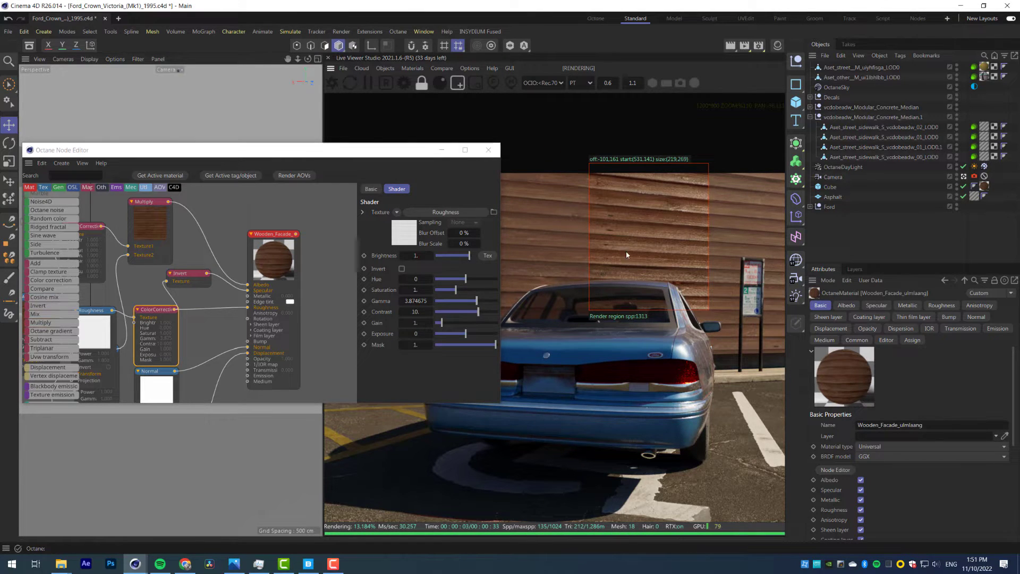
Check the wooden wall in larger render regions, close the node editor and turn off region rendering
{"action": "left_click_drag", "start_coordinate": [539, 139], "coordinate": [736, 324]}
{"action": "scroll", "coordinate": [598, 236], "scroll_direction": "down", "scroll_amount": 3}
{"action": "left_click_drag", "start_coordinate": [546, 200], "coordinate": [756, 389]}
{"action": "left_click", "coordinate": [489, 150]}
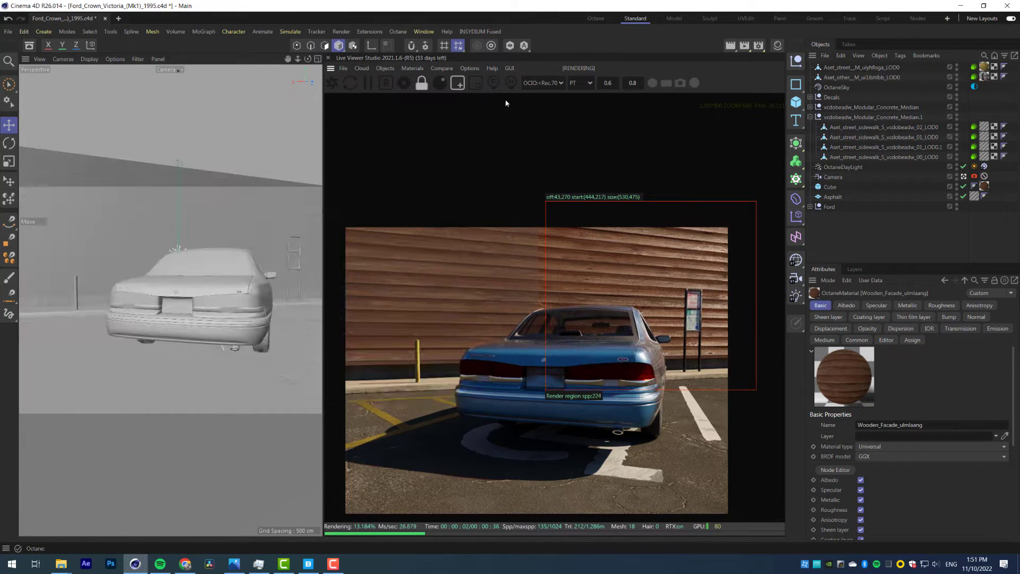
{"action": "scroll", "coordinate": [606, 297], "scroll_direction": "down", "scroll_amount": 2}
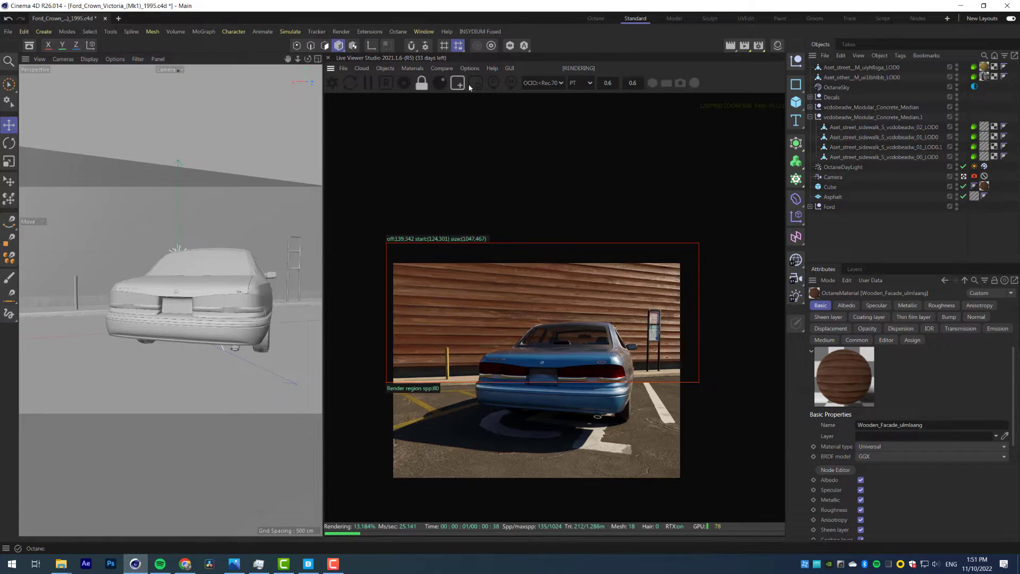
{"action": "left_click", "coordinate": [459, 83]}
{"action": "middle_click_drag", "start_coordinate": [574, 319], "coordinate": [587, 298]}
{"action": "scroll", "coordinate": [586, 298], "scroll_direction": "up", "scroll_amount": 2}
Try saturation 0, contrast 5 and gamma about 0.29 on the wooden facade's albedo Color Correction
{"action": "left_click", "coordinate": [845, 471]}
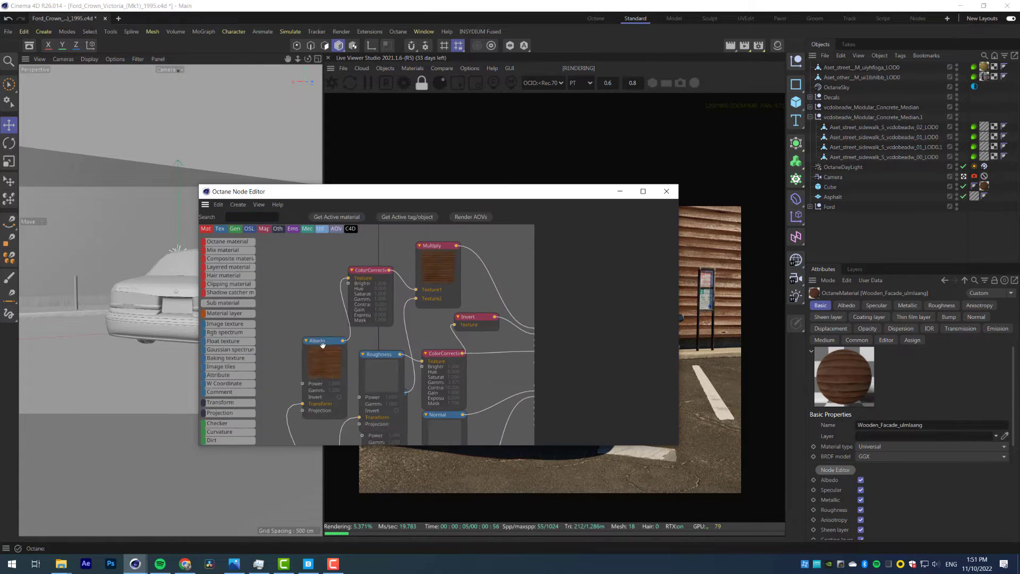
{"action": "left_click_drag", "start_coordinate": [413, 194], "coordinate": [236, 86]}
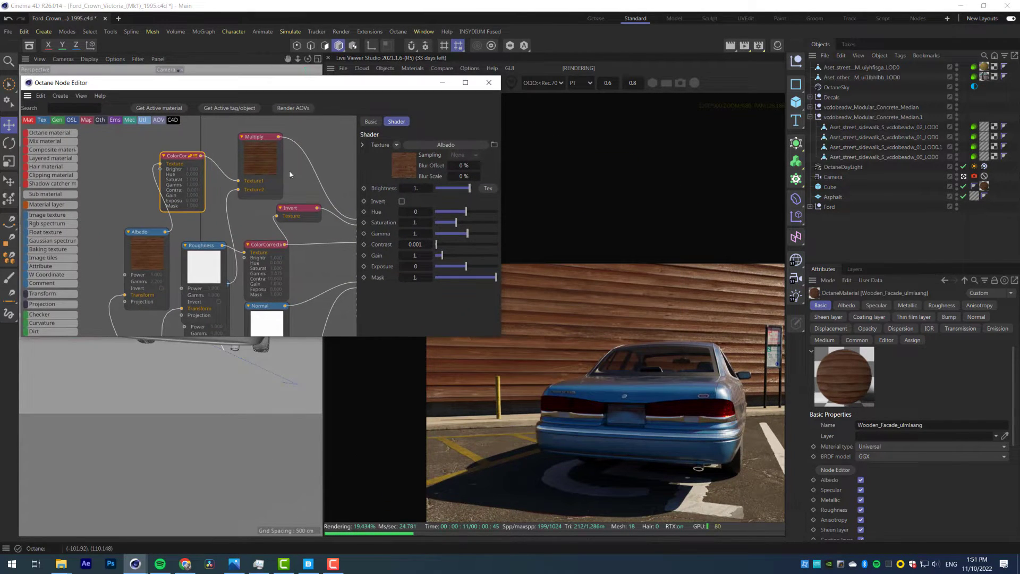
{"action": "mouse_move", "coordinate": [447, 222]}
{"action": "left_mouse_down"}
{"action": "mouse_move", "coordinate": [433, 222]}
{"action": "mouse_move", "coordinate": [463, 234]}
{"action": "mouse_move", "coordinate": [433, 223]}
{"action": "mouse_move", "coordinate": [459, 236]}
{"action": "left_mouse_up"}
{"action": "double_click", "coordinate": [415, 245]}
{"action": "type", "text": "5"}
{"action": "key", "text": "Return"}
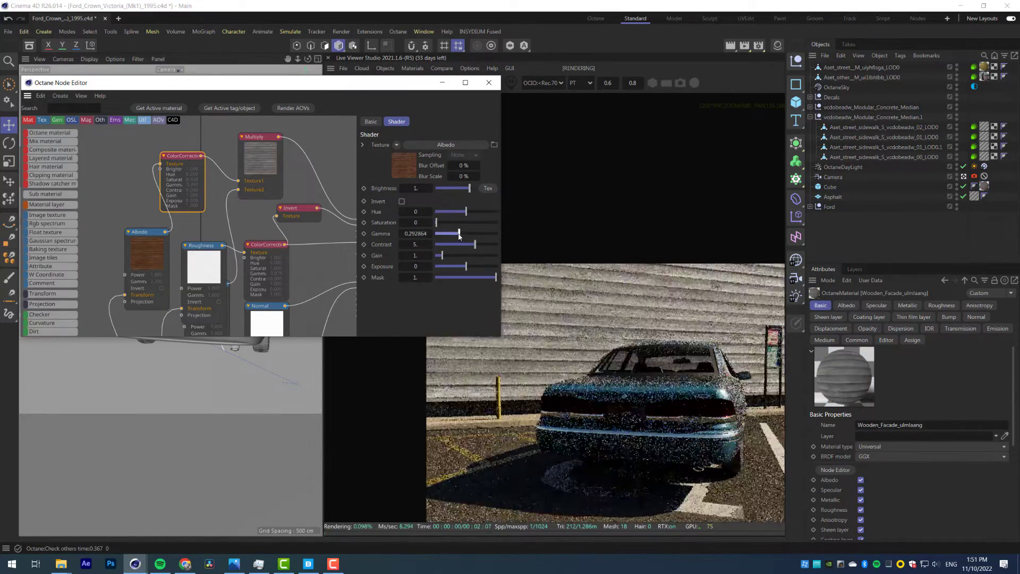
Undo the saturation, contrast and gamma changes on the facade's albedo Color Correction
{"action": "key", "text": "ctrl+z"}
{"action": "key", "text": "ctrl+z"}
{"action": "key", "text": "ctrl+z"}
{"action": "key", "text": "ctrl+z"}
{"action": "key", "text": "ctrl+z"}
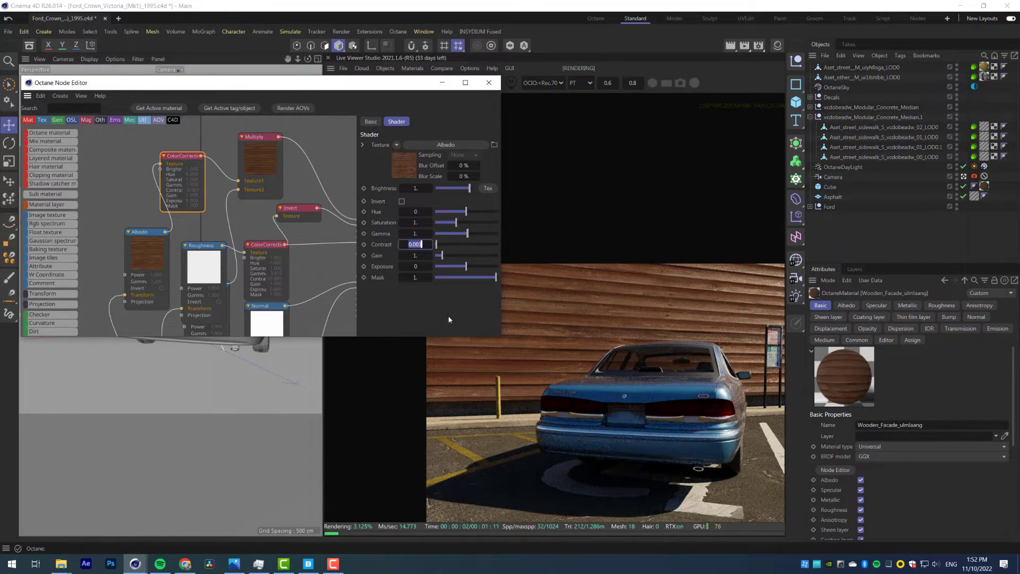
Redo one albedo correction change on the wooden facade, lower its gamma slightly and save the scene
{"action": "key", "text": "ctrl+y"}
{"action": "left_click_drag", "start_coordinate": [467, 233], "coordinate": [463, 233]}
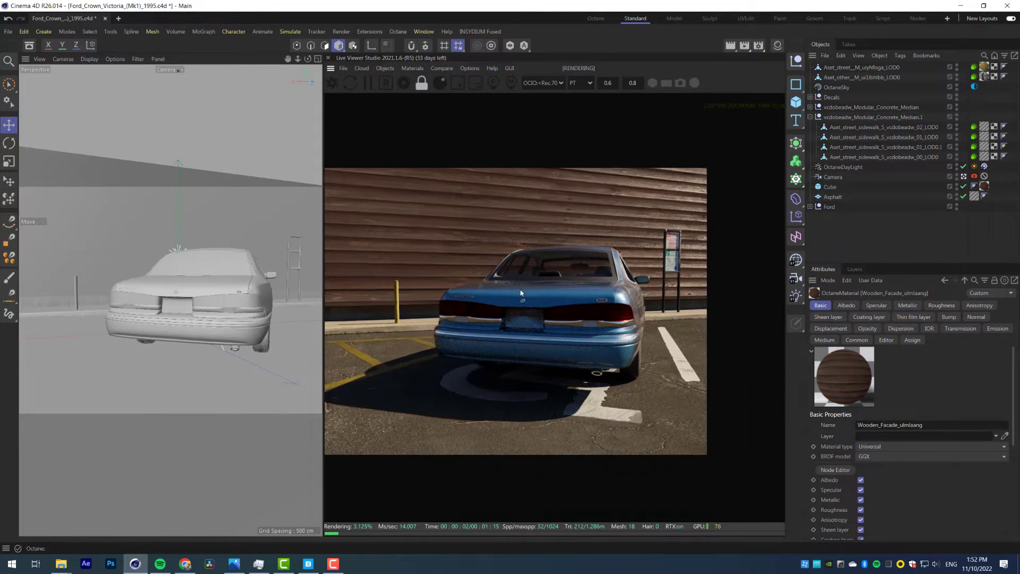
{"action": "key", "text": "ctrl+s"}
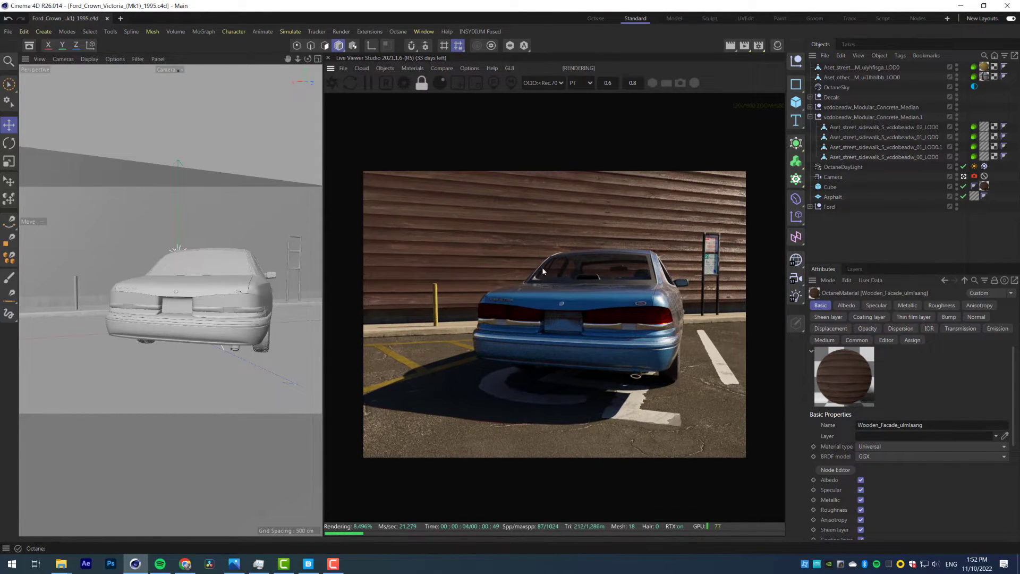
{"action": "scroll", "coordinate": [547, 259], "scroll_direction": "up", "scroll_amount": 1}
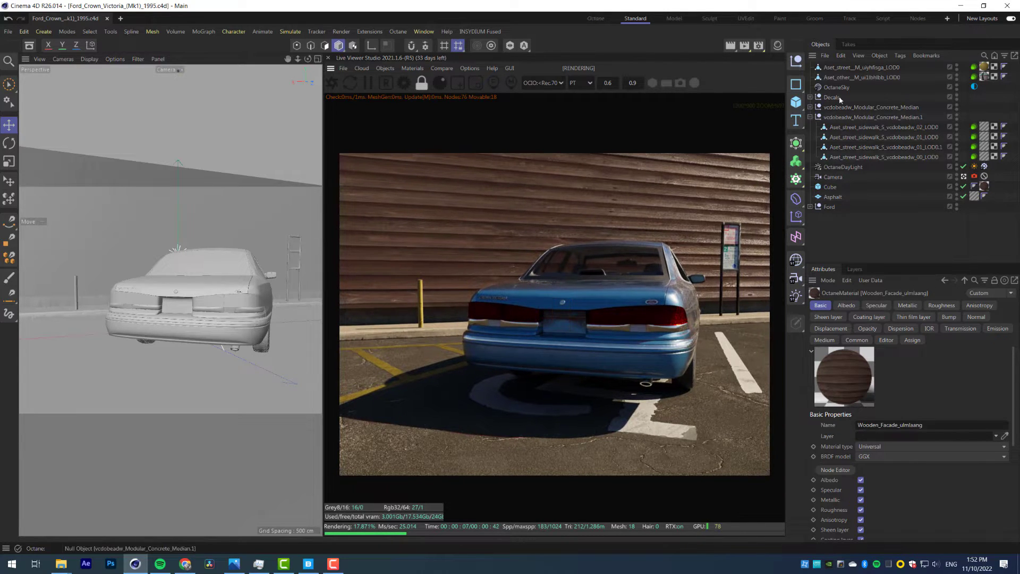
Open the parking sign's Parking_Road material in the node editor, select its albedo Color Correction and frame the sign in the render
{"action": "left_click", "coordinate": [290, 253]}
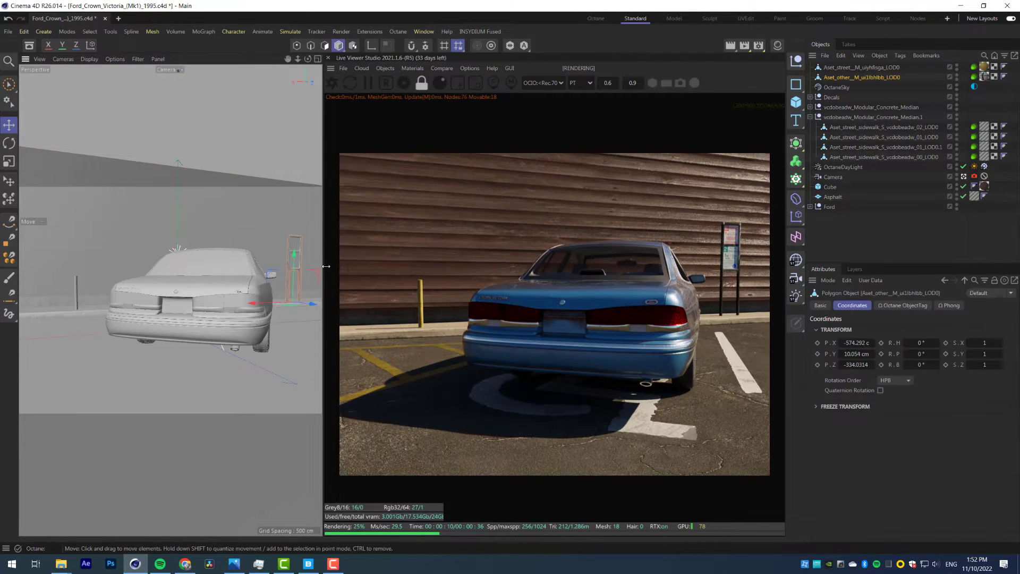
{"action": "left_click", "coordinate": [985, 77]}
{"action": "double_click", "coordinate": [985, 77]}
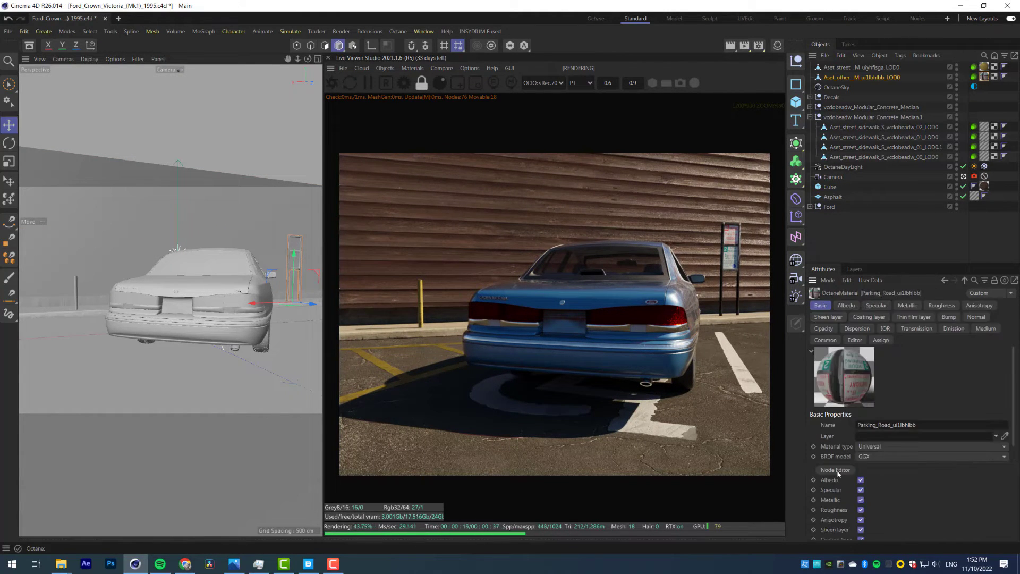
{"action": "left_click", "coordinate": [837, 470]}
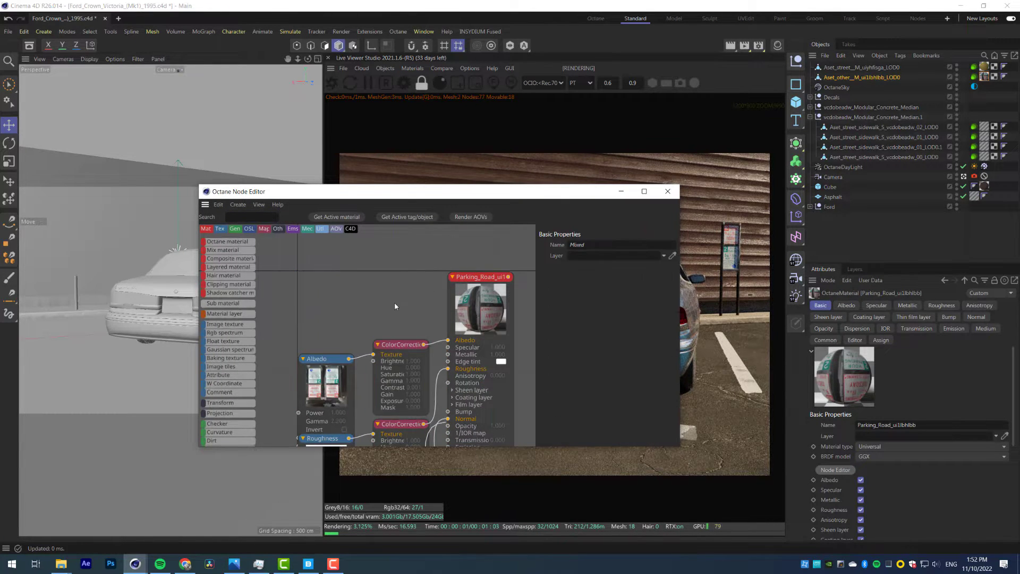
{"action": "left_click_drag", "start_coordinate": [399, 344], "coordinate": [380, 287]}
{"action": "scroll", "coordinate": [732, 256], "scroll_direction": "up", "scroll_amount": 7}
{"action": "middle_click_drag", "start_coordinate": [732, 256], "coordinate": [667, 304]}
{"action": "left_click_drag", "start_coordinate": [574, 192], "coordinate": [444, 235]}
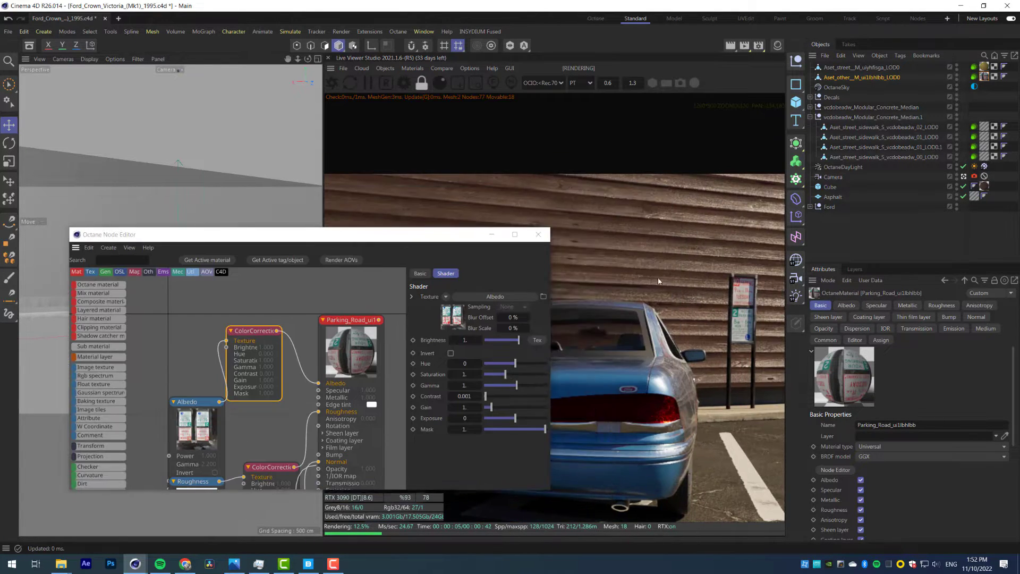
{"action": "middle_click_drag", "start_coordinate": [691, 348], "coordinate": [647, 308]}
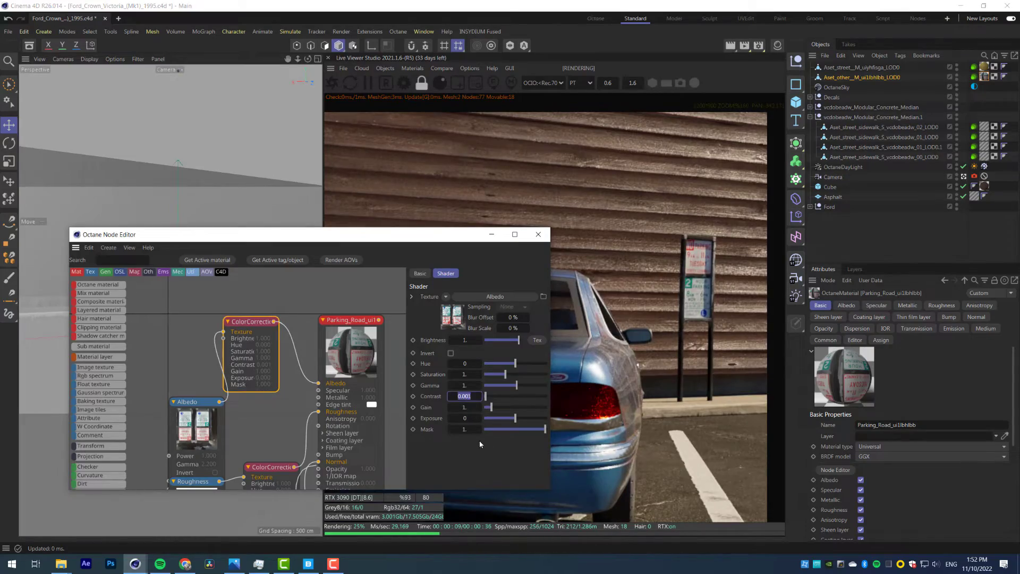
Set contrast 5 and gamma about 0.43 on the parking sign's albedo Color Correction and close the node editor
{"action": "type", "text": "5"}
{"action": "key", "text": "Return"}
{"action": "left_click_drag", "start_coordinate": [516, 385], "coordinate": [515, 390]}
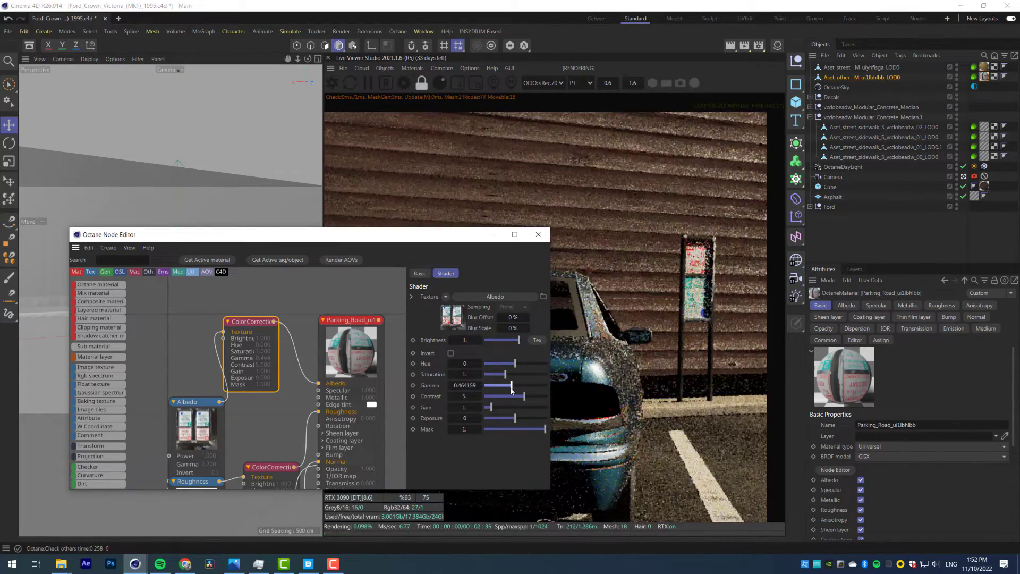
{"action": "scroll", "coordinate": [650, 343], "scroll_direction": "down", "scroll_amount": 2}
{"action": "middle_click_drag", "start_coordinate": [651, 343], "coordinate": [696, 336]}
{"action": "scroll", "coordinate": [697, 335], "scroll_direction": "down", "scroll_amount": 4}
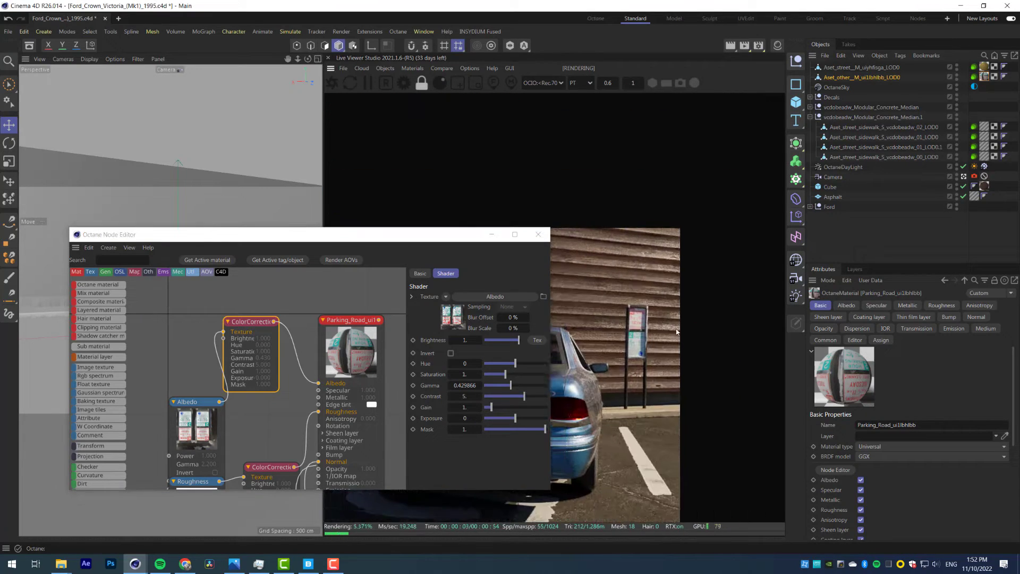
{"action": "left_click", "coordinate": [538, 234]}
{"action": "scroll", "coordinate": [510, 328], "scroll_direction": "down", "scroll_amount": 2}
{"action": "middle_click_drag", "start_coordinate": [510, 328], "coordinate": [566, 316]}
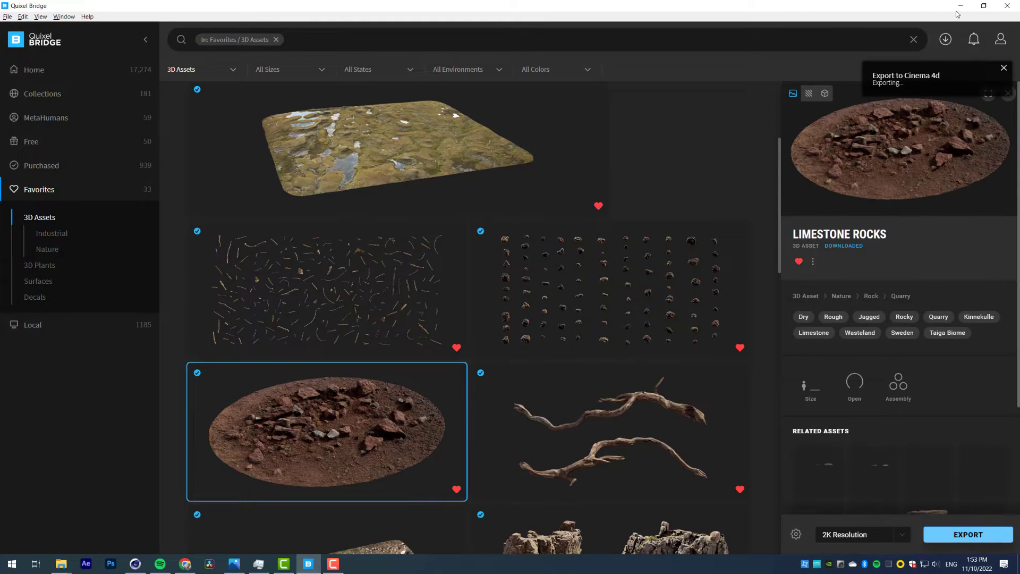
Return to Cinema 4D and move the imported limestone rocks onto the asphalt behind the car, to about X 169 cm, Z 254 cm
{"action": "left_click", "coordinate": [960, 7]}
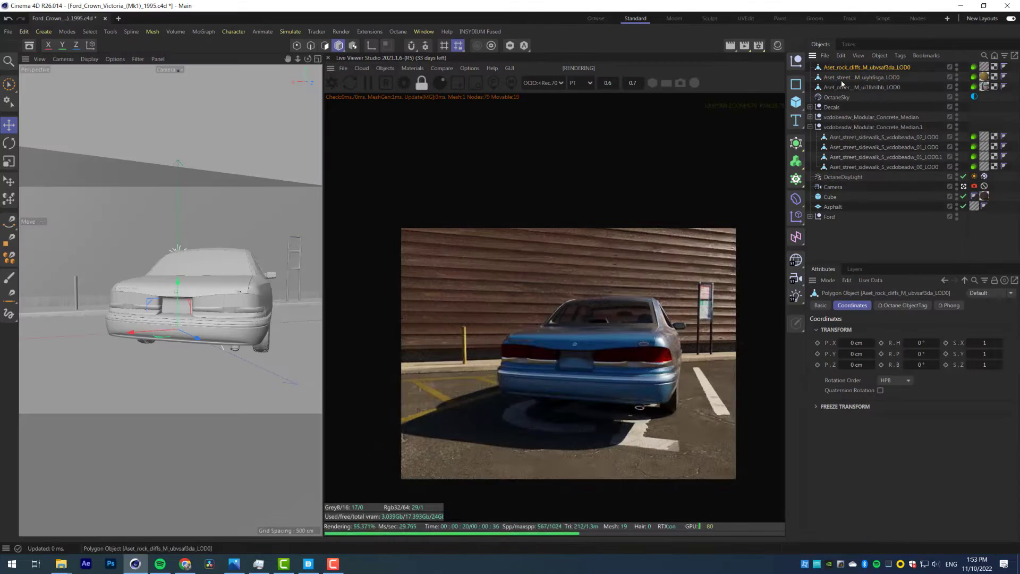
{"action": "left_click_drag", "start_coordinate": [154, 376], "coordinate": [88, 413]}
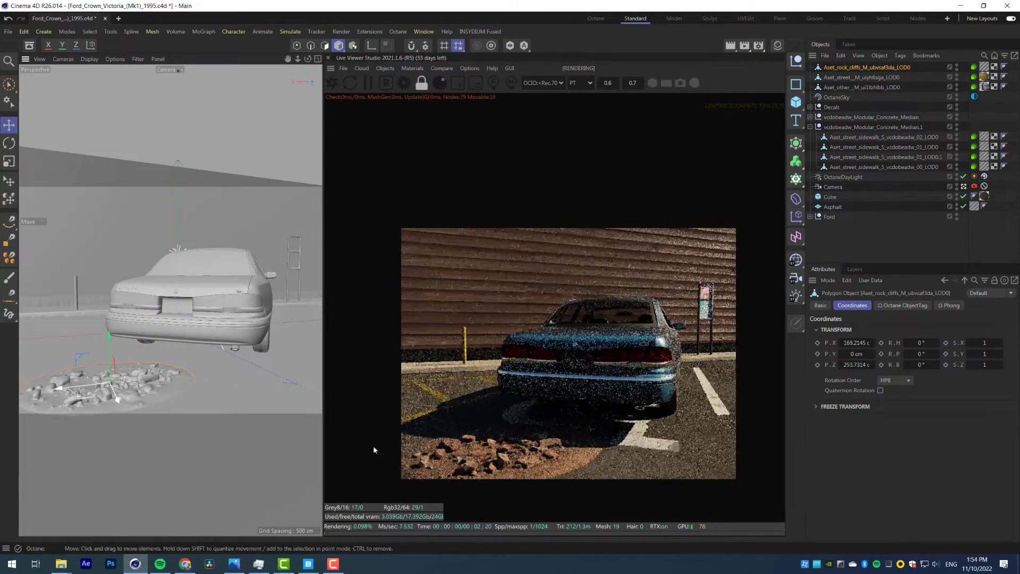
{"action": "scroll", "coordinate": [534, 418], "scroll_direction": "up", "scroll_amount": 3}
{"action": "scroll", "coordinate": [570, 361], "scroll_direction": "down", "scroll_amount": 2}
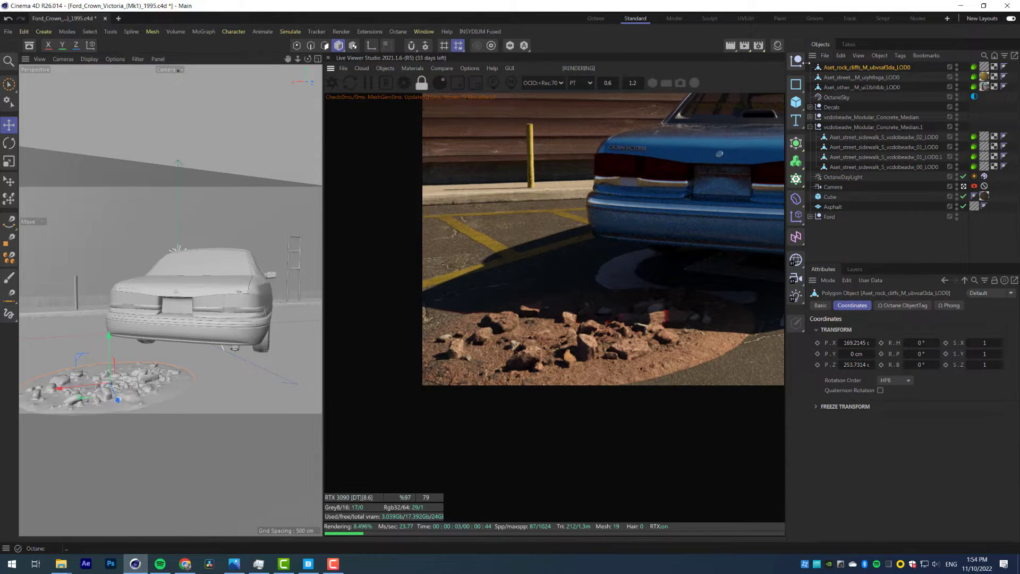
Open the Limestone_Rocks material in the node editor and arrange its nodes
{"action": "left_click", "coordinate": [777, 46]}
{"action": "left_click", "coordinate": [736, 119]}
{"action": "left_click", "coordinate": [835, 470]}
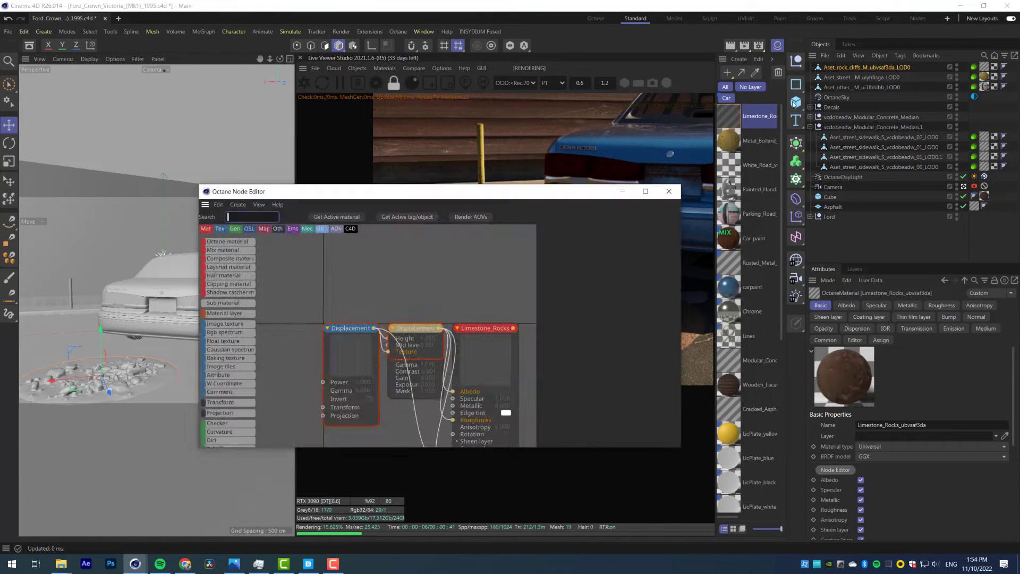
{"action": "left_click_drag", "start_coordinate": [588, 198], "coordinate": [389, 106]}
{"action": "left_click_drag", "start_coordinate": [289, 238], "coordinate": [293, 200]}
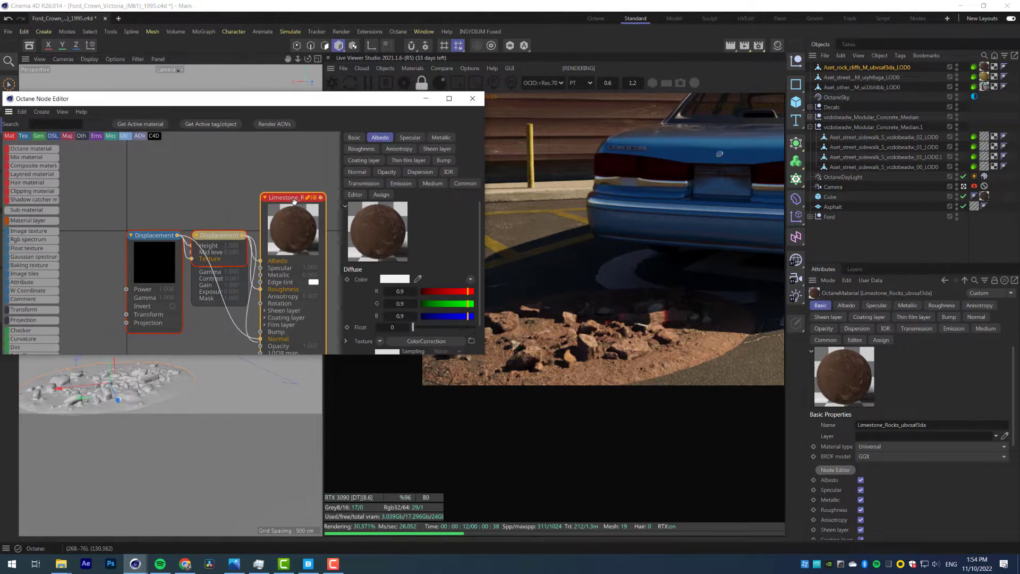
{"action": "right_click", "coordinate": [293, 200]}
{"action": "left_click", "coordinate": [325, 290]}
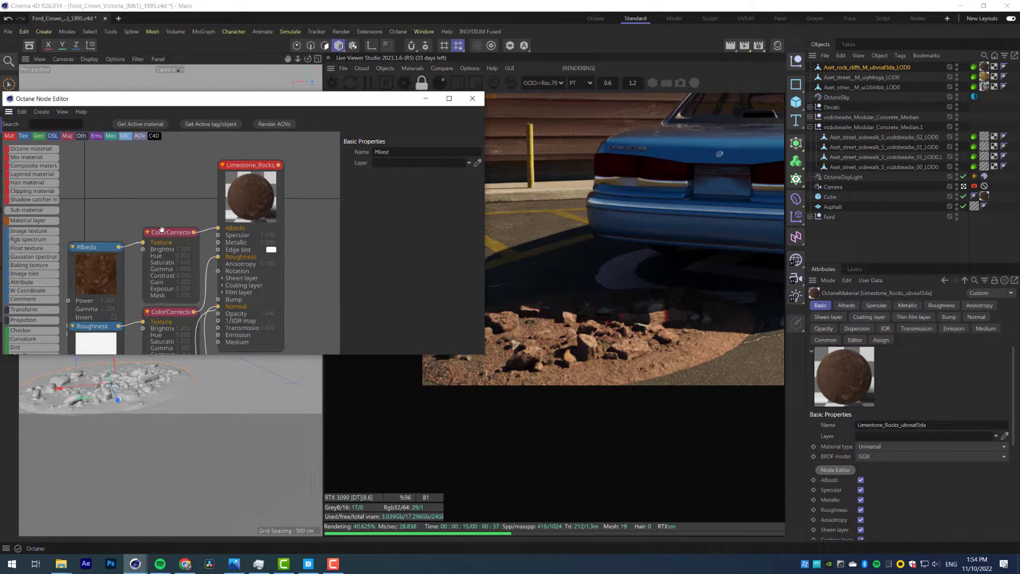
Set saturation about 0.42, contrast 5, hue about 0.07 and gamma about 1.04 on the rocks' albedo Color Correction, checking a render region
{"action": "left_click", "coordinate": [160, 210]}
{"action": "left_click_drag", "start_coordinate": [451, 239], "coordinate": [428, 242]}
{"action": "left_click", "coordinate": [420, 258]}
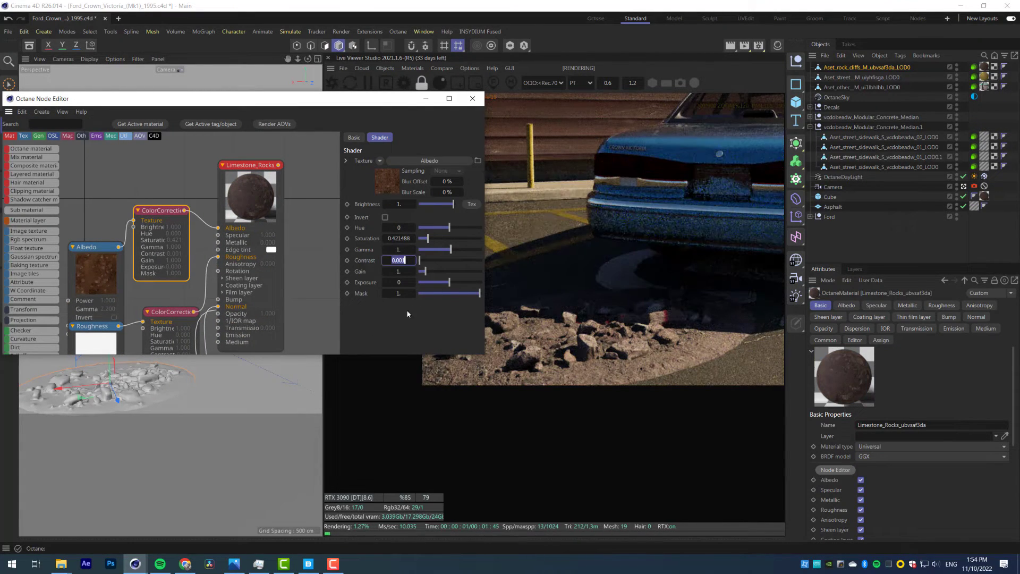
{"action": "left_click_drag", "start_coordinate": [661, 293], "coordinate": [619, 252]}
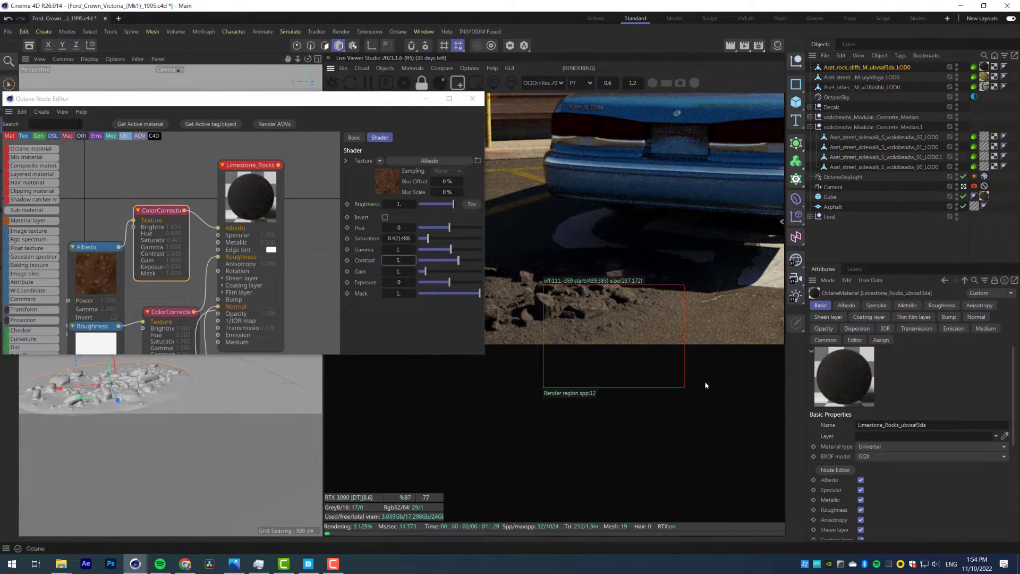
{"action": "scroll", "coordinate": [706, 385], "scroll_direction": "up", "scroll_amount": 3}
{"action": "left_click_drag", "start_coordinate": [448, 227], "coordinate": [451, 250]}
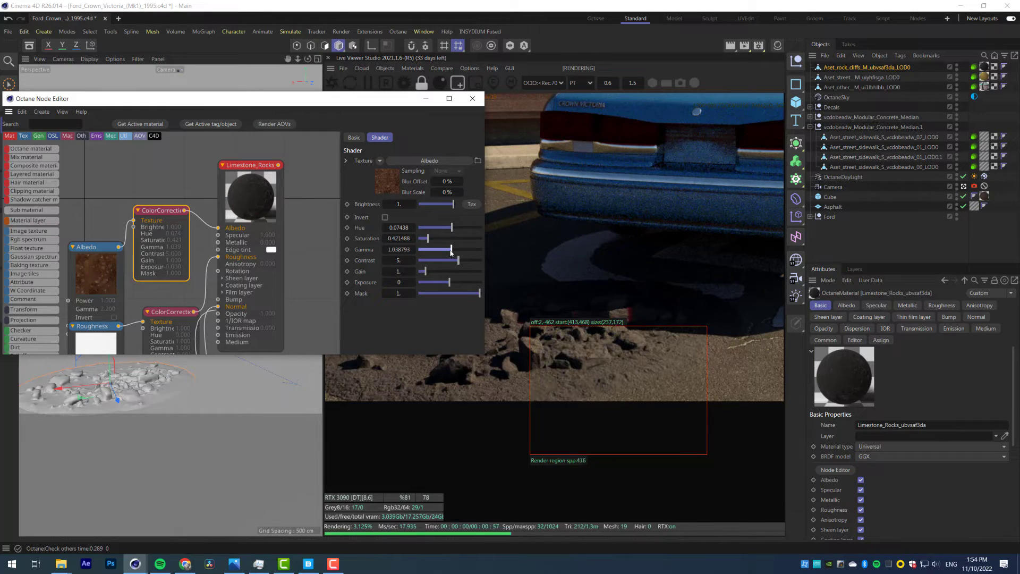
{"action": "scroll", "coordinate": [552, 441], "scroll_direction": "down", "scroll_amount": 2}
{"action": "scroll", "coordinate": [551, 440], "scroll_direction": "down", "scroll_amount": 2}
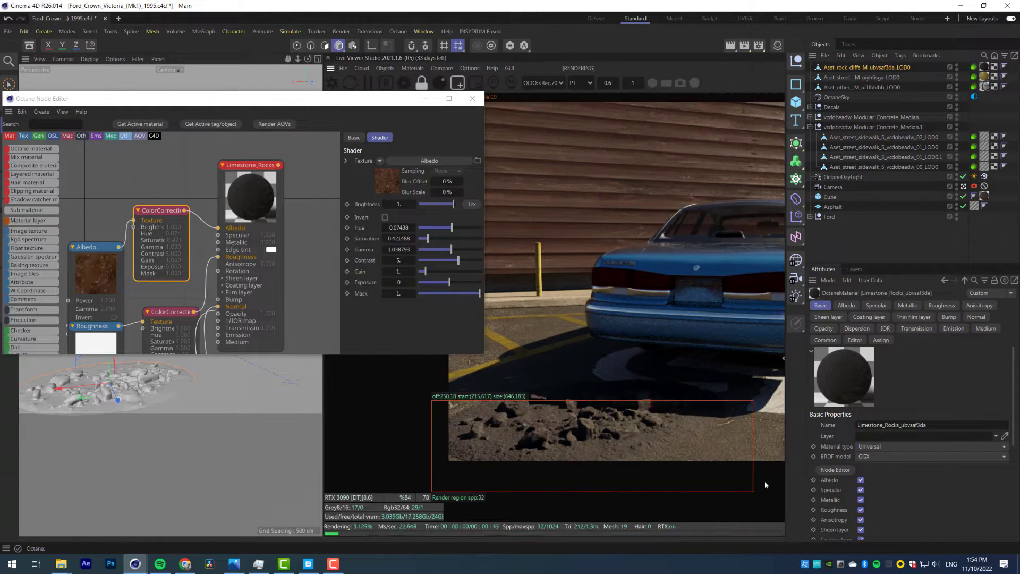
{"action": "scroll", "coordinate": [653, 351], "scroll_direction": "up", "scroll_amount": 3}
{"action": "middle_click_drag", "start_coordinate": [653, 350], "coordinate": [619, 312]}
Set contrast 15 and gamma about 5.98 on the rocks' roughness Color Correction
{"action": "middle_click_drag", "start_coordinate": [287, 285], "coordinate": [269, 240]}
{"action": "left_click", "coordinate": [231, 175]}
{"action": "scroll", "coordinate": [187, 246], "scroll_direction": "down", "scroll_amount": 3}
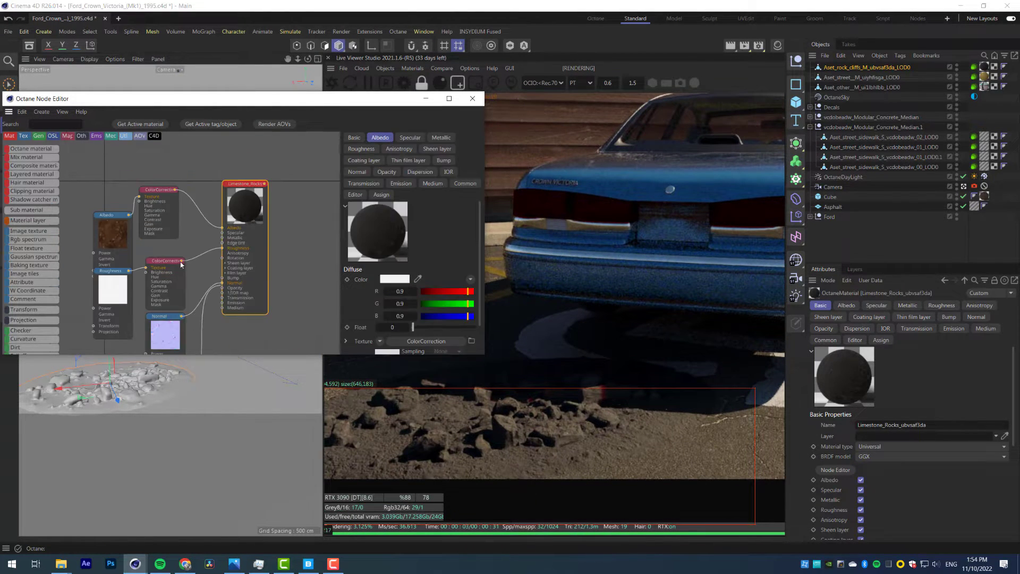
{"action": "left_click", "coordinate": [181, 264]}
{"action": "scroll", "coordinate": [181, 264], "scroll_direction": "up", "scroll_amount": 2}
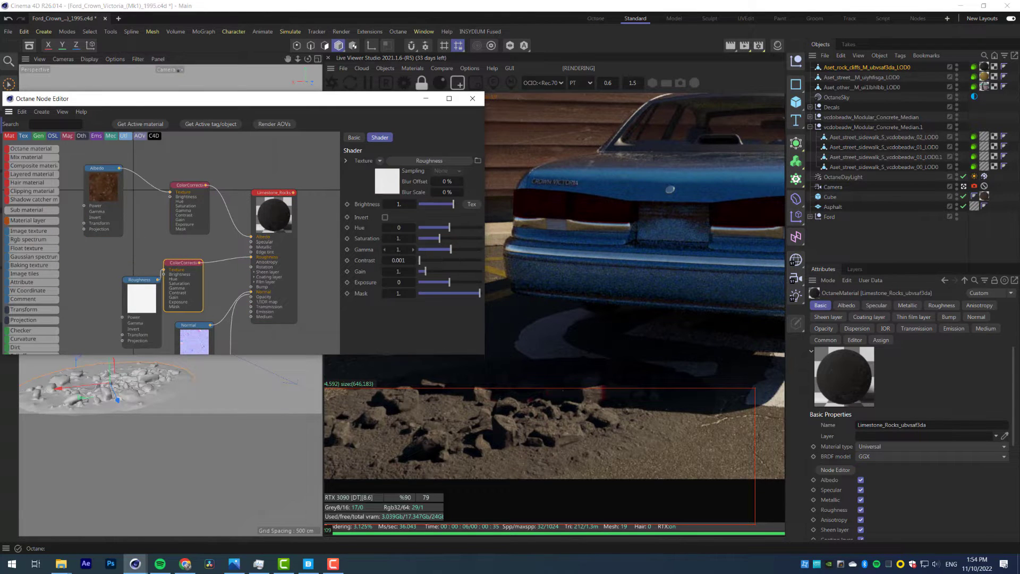
{"action": "type", "text": "15"}
{"action": "key", "text": "Return"}
{"action": "scroll", "coordinate": [615, 438], "scroll_direction": "up", "scroll_amount": 2}
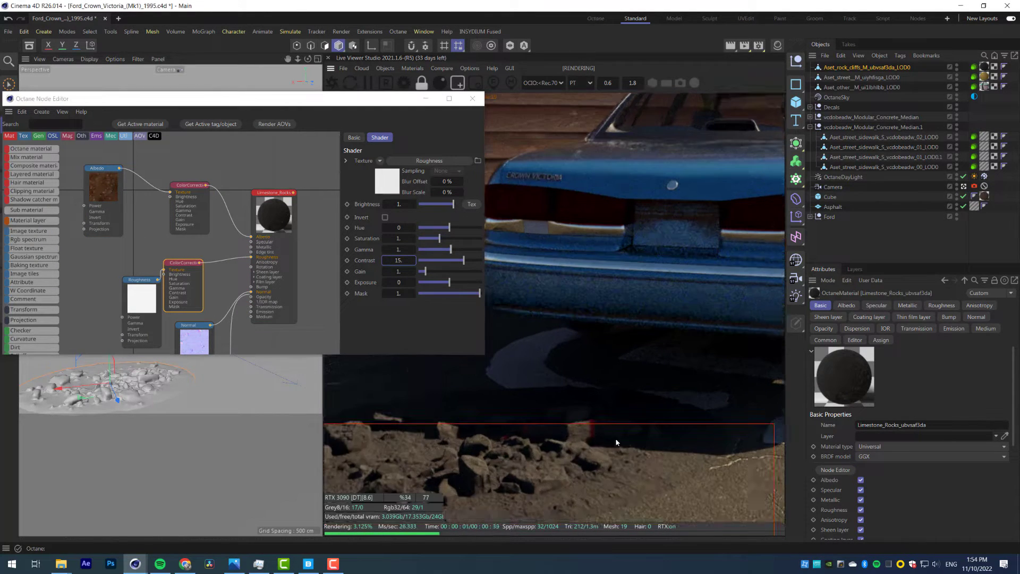
{"action": "left_click_drag", "start_coordinate": [450, 250], "coordinate": [462, 250]}
{"action": "scroll", "coordinate": [661, 394], "scroll_direction": "down", "scroll_amount": 5}
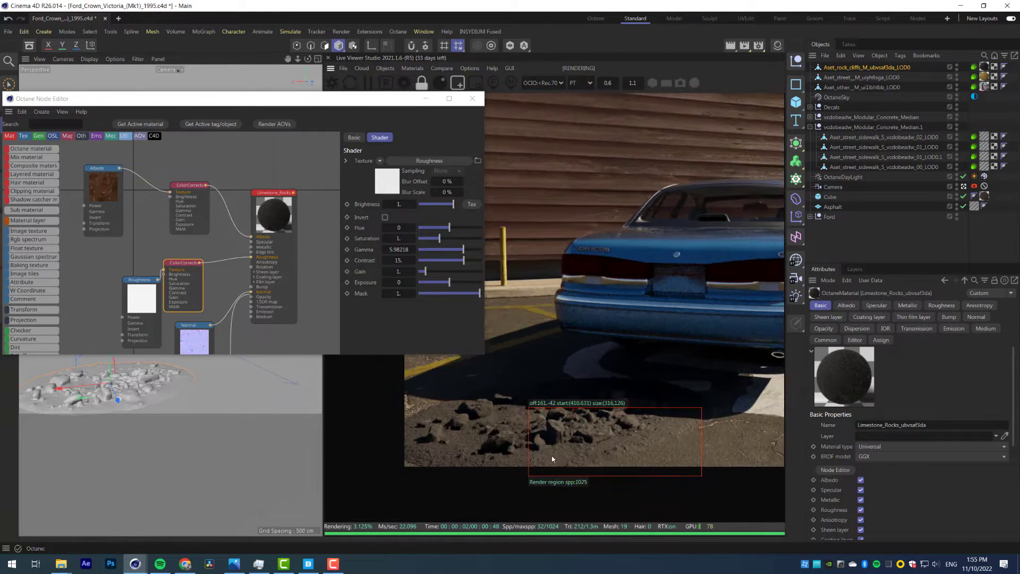
Raise the hue on the rocks' albedo Color Correction to about 0.11 and close the node editor
{"action": "left_click_drag", "start_coordinate": [451, 227], "coordinate": [451, 228]}
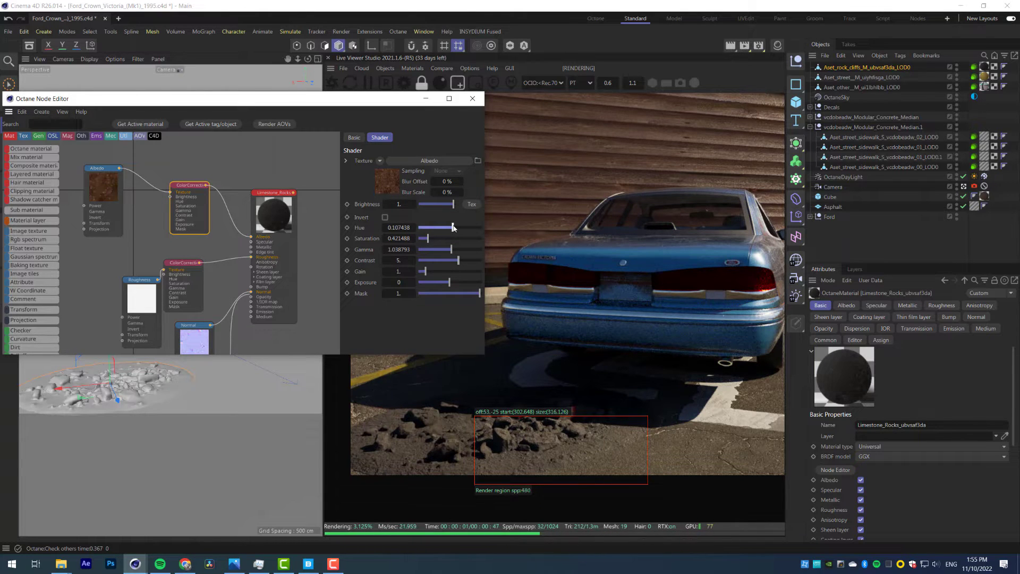
{"action": "left_click", "coordinate": [481, 101]}
{"action": "middle_click_drag", "start_coordinate": [398, 280], "coordinate": [416, 237]}
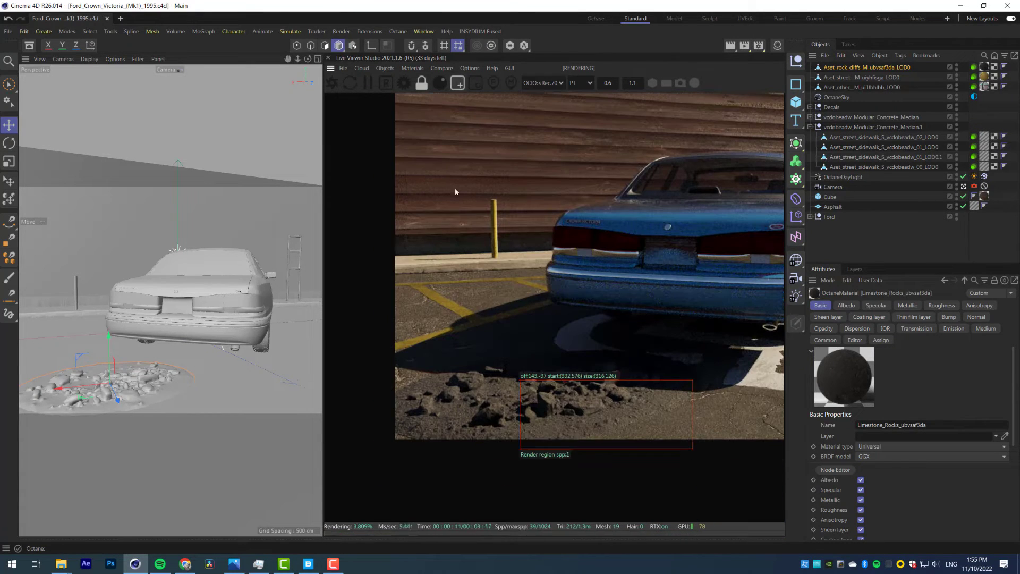
Group the rocks under a null named Ground and move it against the curb near the yellow bollard
{"action": "left_click", "coordinate": [854, 68]}
{"action": "key", "text": "alt+g"}
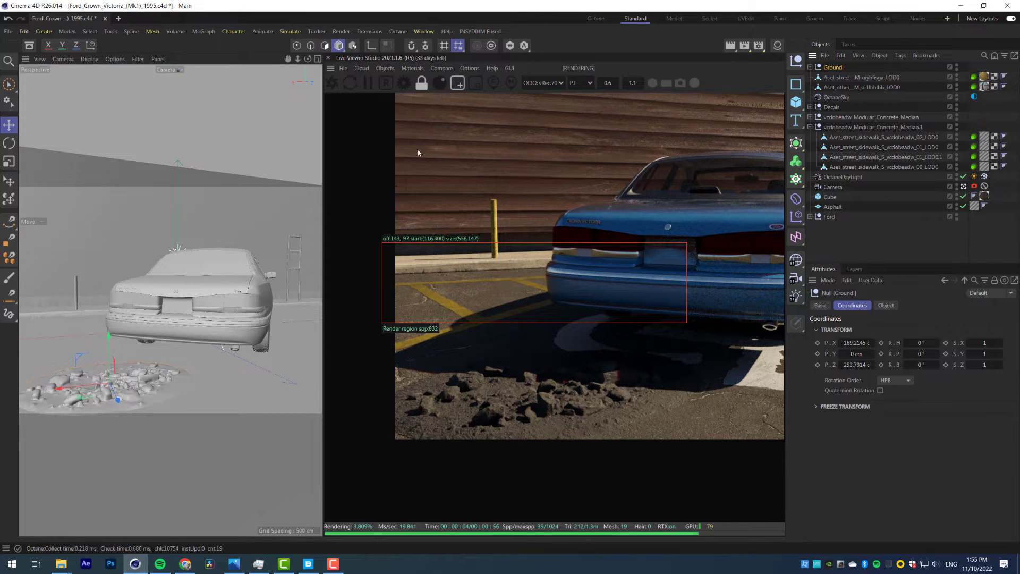
{"action": "left_click_drag", "start_coordinate": [137, 399], "coordinate": [107, 335]}
{"action": "scroll", "coordinate": [571, 317], "scroll_direction": "up", "scroll_amount": 4}
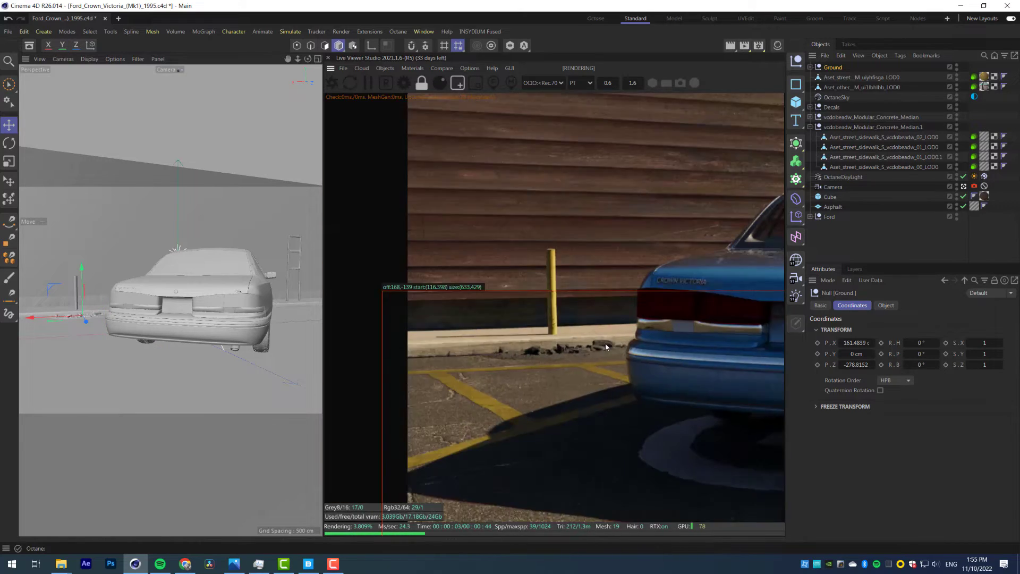
{"action": "left_click_drag", "start_coordinate": [85, 322], "coordinate": [87, 328]}
{"action": "scroll", "coordinate": [505, 387], "scroll_direction": "down", "scroll_amount": 5}
{"action": "middle_click_drag", "start_coordinate": [505, 387], "coordinate": [503, 331]}
Switch the viewport out of the scene camera and create an instance of the rocks inside the Ground group
{"action": "key", "text": "t"}
{"action": "left_click", "coordinate": [964, 186]}
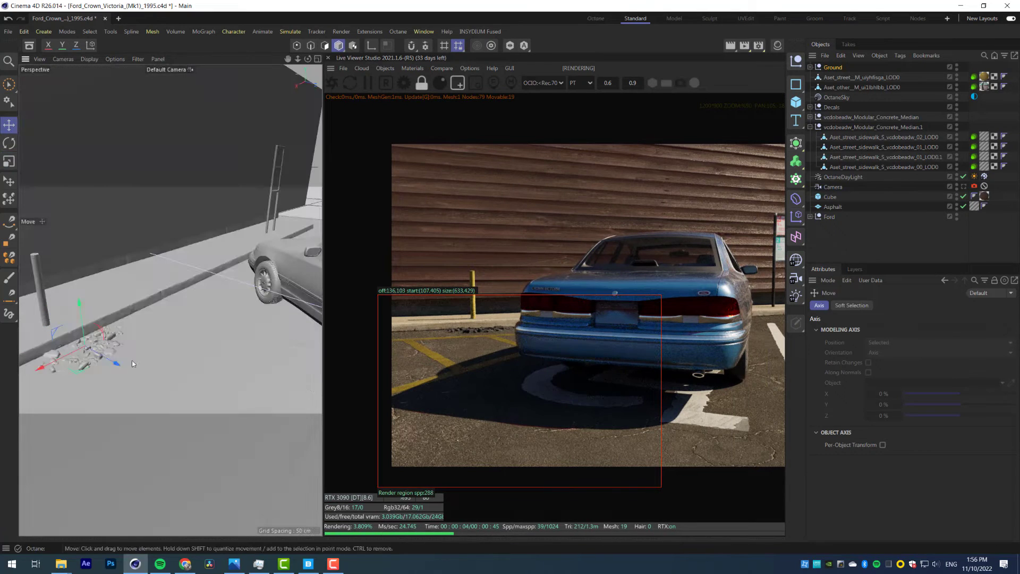
{"action": "key", "text": "r"}
{"action": "key", "text": "e"}
{"action": "left_click", "coordinate": [810, 67]}
{"action": "left_click", "coordinate": [858, 77]}
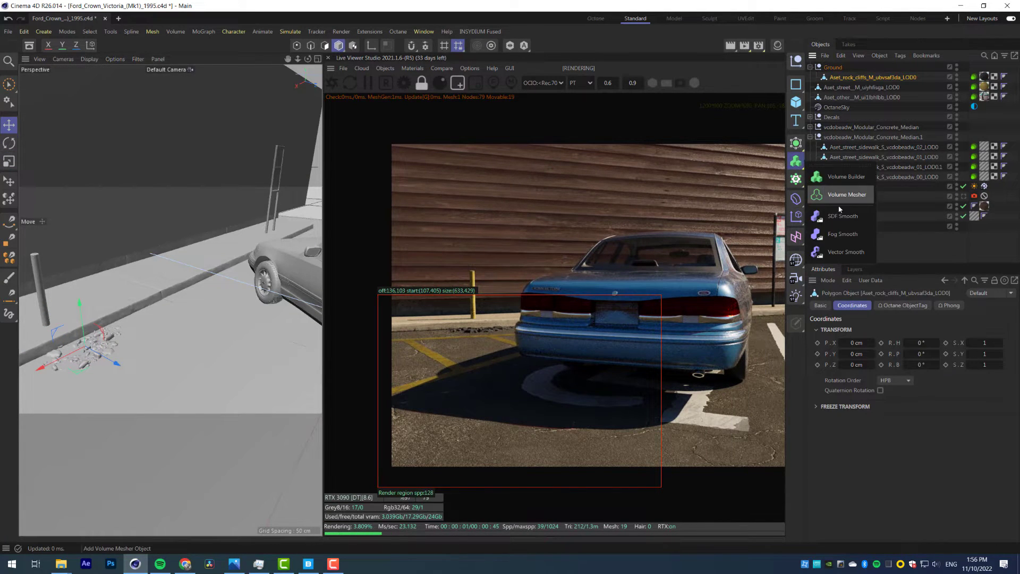
Place the rock instance along the curb beside the original rocks, rotate it to a heading of about 149° and adjust the original's position
{"action": "left_click_drag", "start_coordinate": [80, 370], "coordinate": [106, 366], "text": "ctrl+shift"}
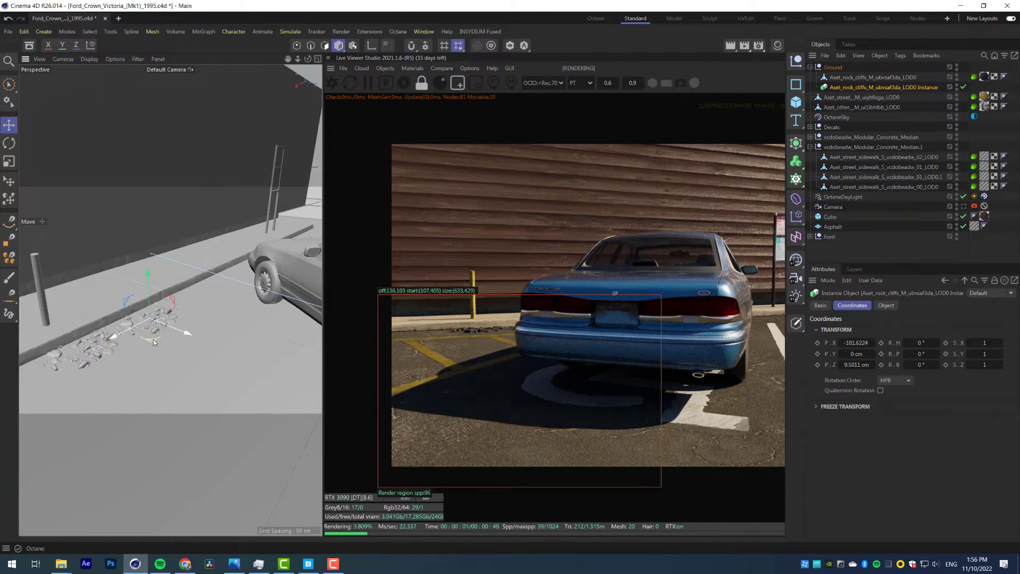
{"action": "middle_click_drag", "start_coordinate": [103, 375], "coordinate": [182, 337], "text": "alt"}
{"action": "left_click_drag", "start_coordinate": [183, 340], "coordinate": [212, 335], "text": "alt"}
{"action": "left_click_drag", "start_coordinate": [180, 322], "coordinate": [283, 266]}
{"action": "key", "text": "r"}
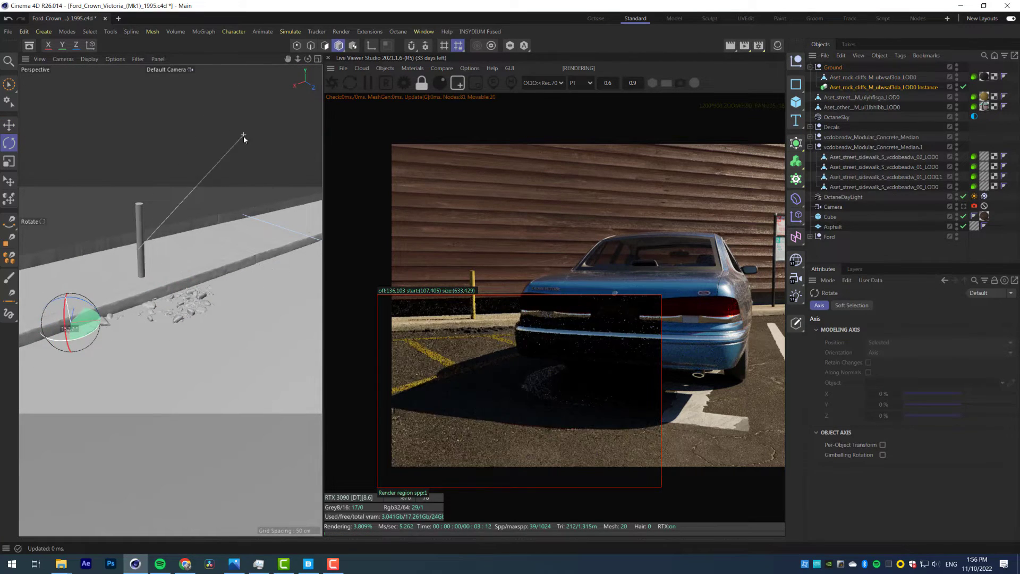
{"action": "left_click_drag", "start_coordinate": [243, 139], "coordinate": [241, 141]}
{"action": "key", "text": "e"}
{"action": "left_click", "coordinate": [167, 316]}
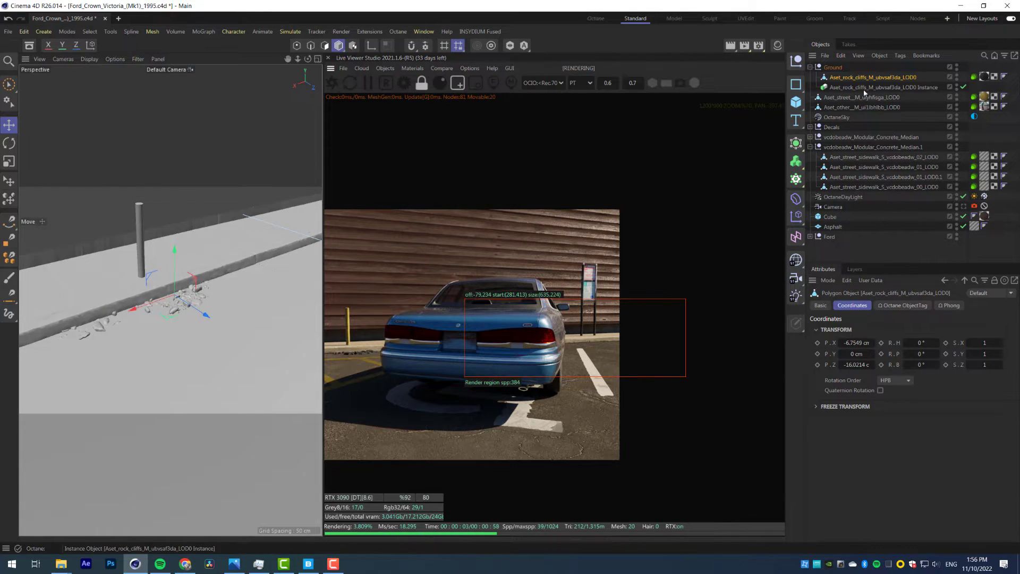
Duplicate the rock instance, move the copy along the curb to the parking sign and rotate it
{"action": "left_click_drag", "start_coordinate": [865, 89], "coordinate": [864, 93], "text": "ctrl"}
{"action": "scroll", "coordinate": [69, 330], "scroll_direction": "down", "scroll_amount": 4}
{"action": "left_click_drag", "start_coordinate": [64, 336], "coordinate": [113, 324]}
{"action": "left_click_drag", "start_coordinate": [123, 319], "coordinate": [165, 340], "text": "alt"}
{"action": "left_click_drag", "start_coordinate": [181, 300], "coordinate": [210, 288]}
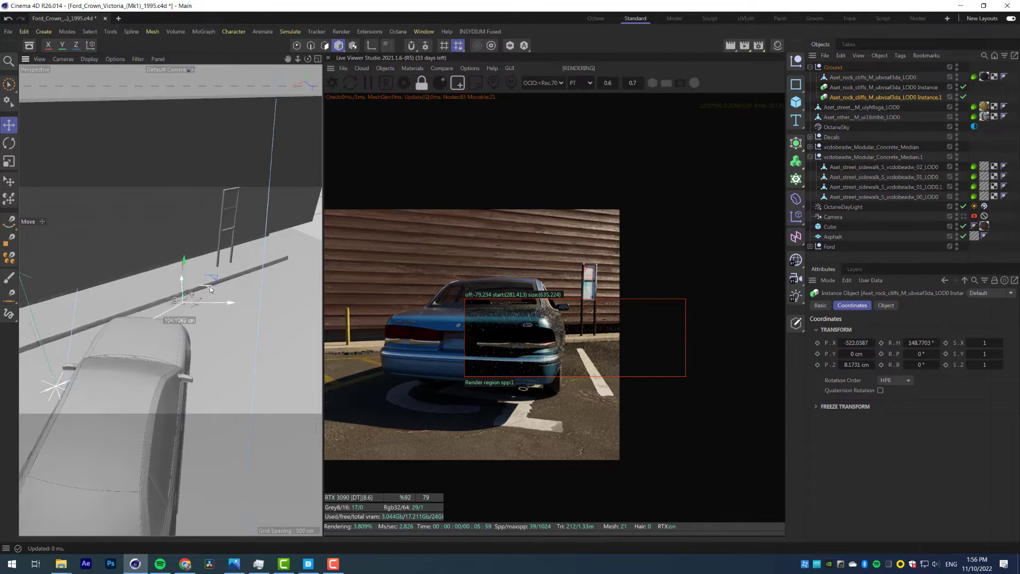
{"action": "scroll", "coordinate": [635, 358], "scroll_direction": "up", "scroll_amount": 3}
{"action": "key", "text": "r"}
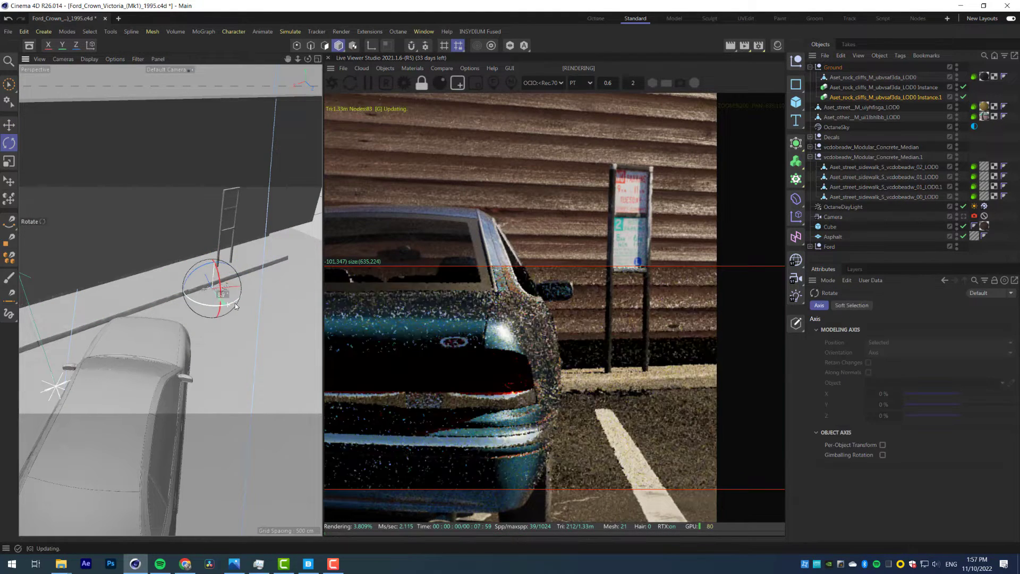
Duplicate the sign-side rock instance farther along the curb, to about X -824 cm, Z 1 cm, undoing the last unwanted change
{"action": "left_click", "coordinate": [895, 96]}
{"action": "key", "text": "e"}
{"action": "mouse_move", "coordinate": [175, 319]}
{"action": "left_mouse_down", "text": "alt"}
{"action": "mouse_move", "coordinate": [213, 326]}
{"action": "mouse_move", "coordinate": [173, 318]}
{"action": "left_mouse_up", "text": "alt"}
{"action": "left_click_drag", "start_coordinate": [232, 283], "coordinate": [320, 284], "text": "ctrl"}
{"action": "key", "text": "r"}
{"action": "left_click", "coordinate": [279, 274]}
{"action": "key", "text": "ctrl+z"}
{"action": "scroll", "coordinate": [610, 330], "scroll_direction": "down", "scroll_amount": 8}
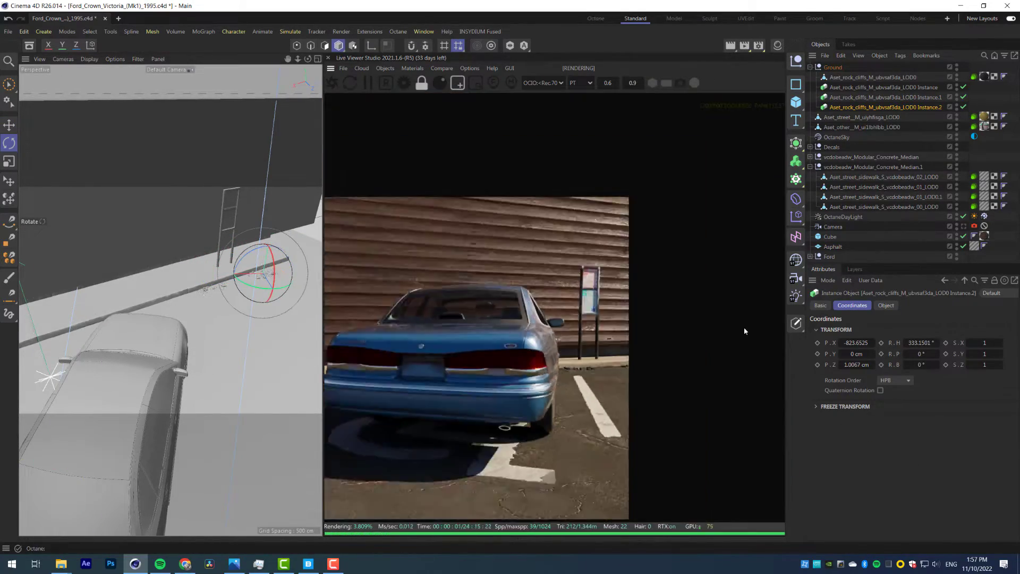
Save the scene, switch to Quixel Bridge and export the Tiny Debris asset from the favorites to Cinema 4D
{"action": "left_click_drag", "start_coordinate": [395, 339], "coordinate": [538, 295]}
{"action": "scroll", "coordinate": [538, 295], "scroll_direction": "down", "scroll_amount": 1}
{"action": "key", "text": "ctrl+s"}
{"action": "left_click", "coordinate": [308, 563]}
{"action": "left_click", "coordinate": [353, 325]}
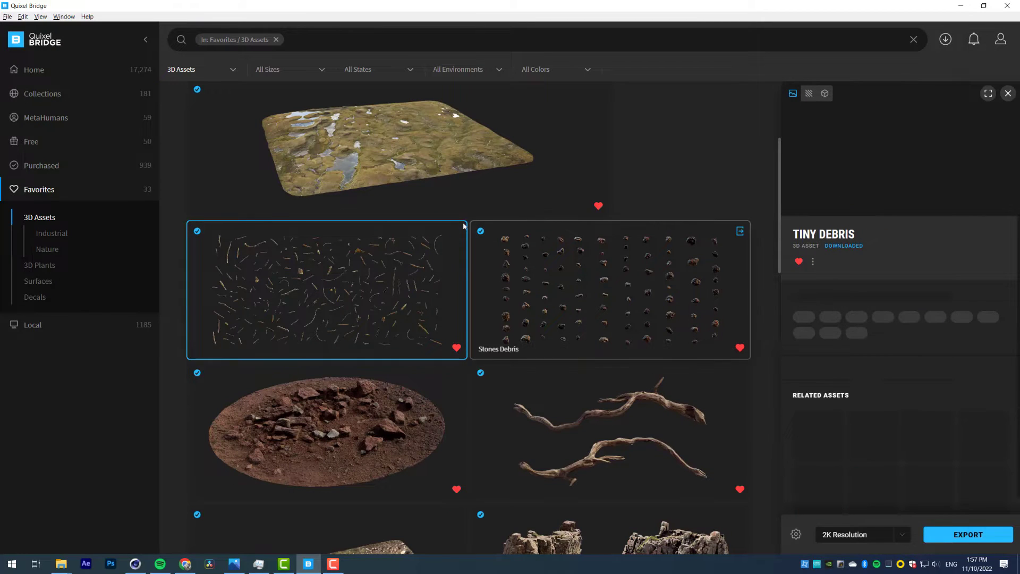
{"action": "left_click", "coordinate": [961, 8]}
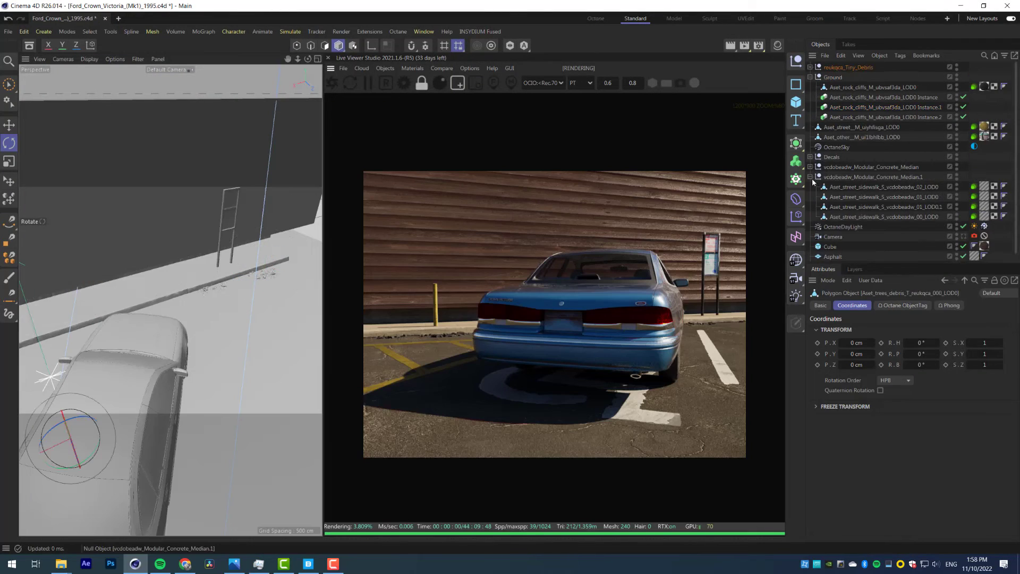
Create an Octane Scatter named Debri and place all the tiny debris objects inside it
{"action": "left_click", "coordinate": [384, 69]}
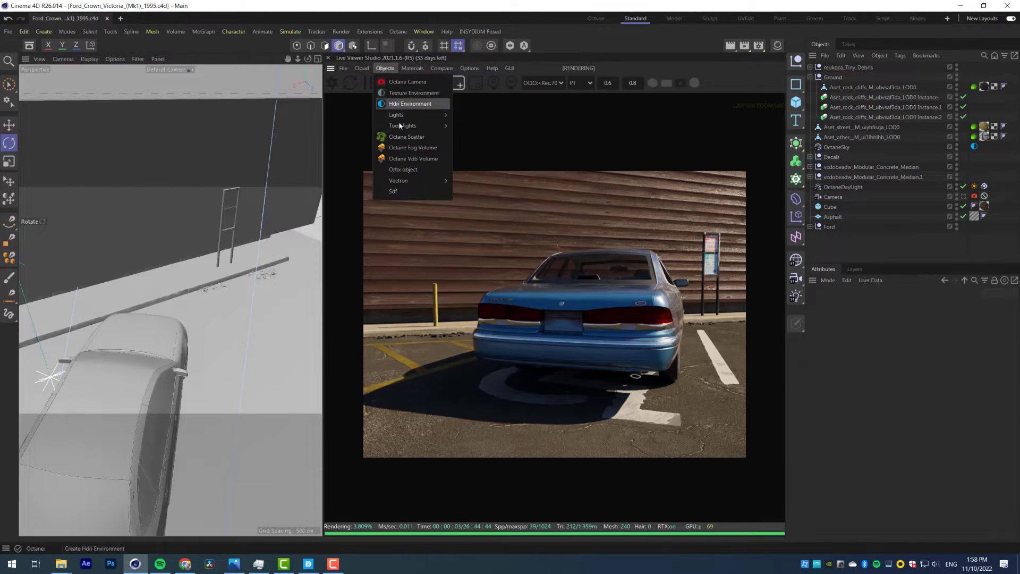
{"action": "left_click", "coordinate": [409, 133]}
{"action": "double_click", "coordinate": [856, 66]}
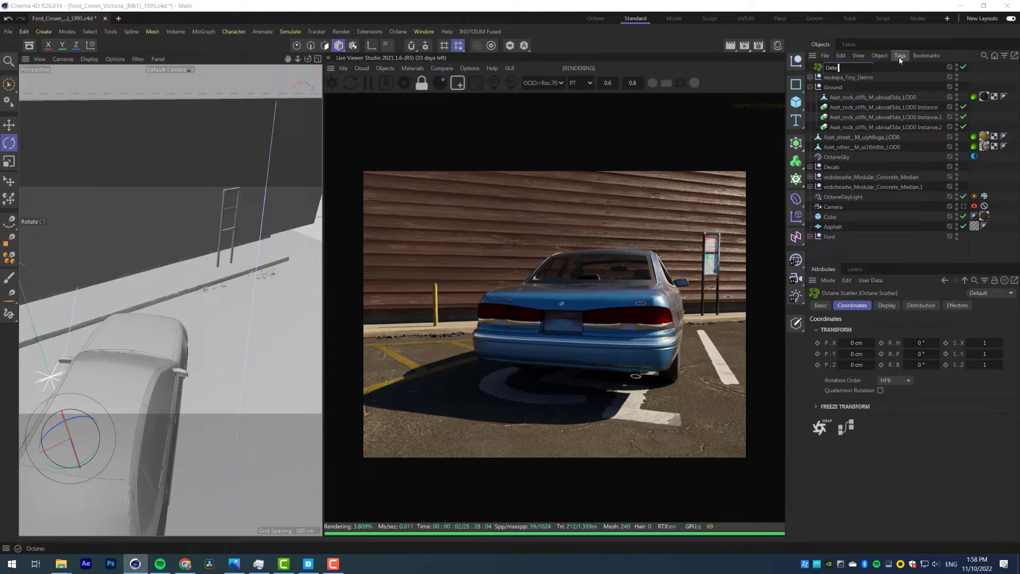
{"action": "left_click", "coordinate": [809, 77]}
{"action": "left_click", "coordinate": [850, 87]}
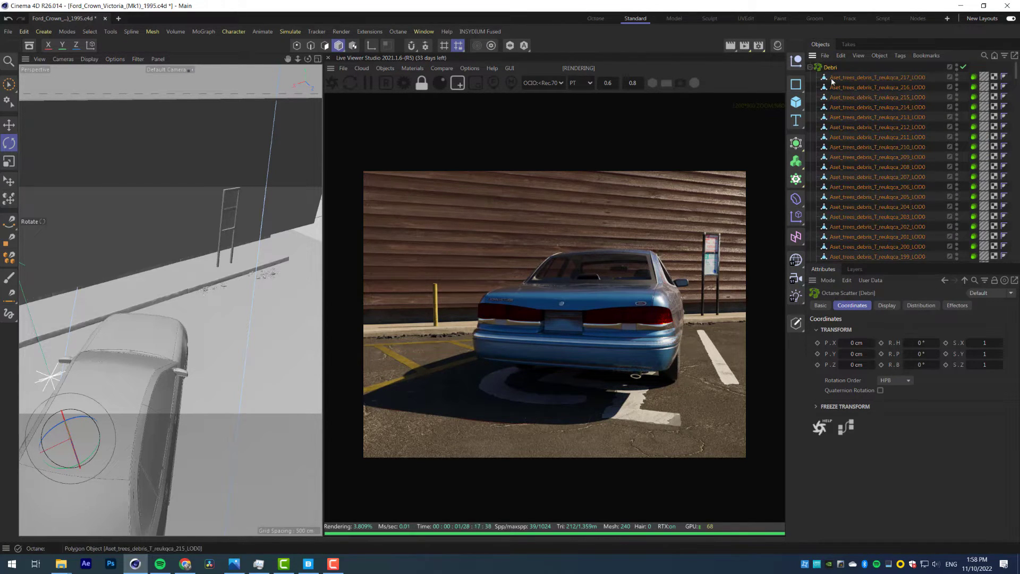
{"action": "left_click", "coordinate": [810, 67]}
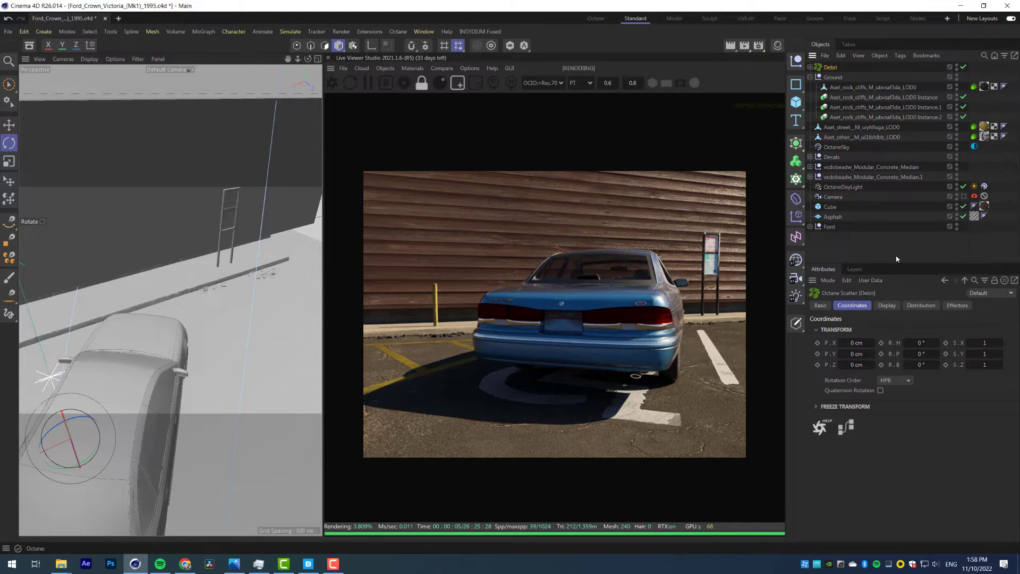
Set up the Debri scatter's distribution with a Noise shader driving a uniform scale of 5, and save the scene
{"action": "left_click", "coordinate": [922, 306]}
{"action": "left_click", "coordinate": [874, 352]}
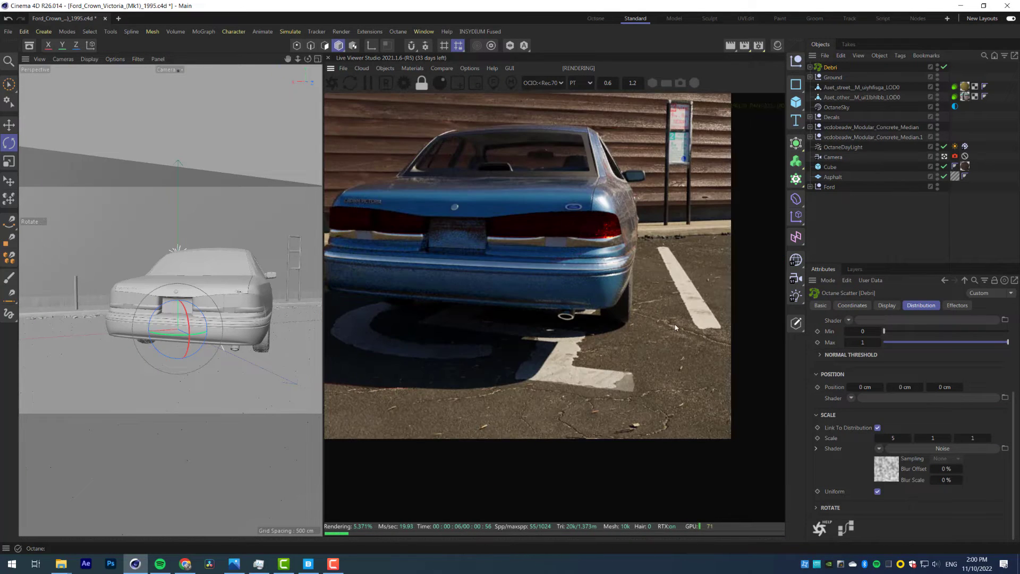
{"action": "scroll", "coordinate": [675, 328], "scroll_direction": "down", "scroll_amount": 3}
{"action": "middle_click_drag", "start_coordinate": [385, 325], "coordinate": [522, 324]}
{"action": "left_click", "coordinate": [897, 221]}
{"action": "key", "text": "ctrl+s"}
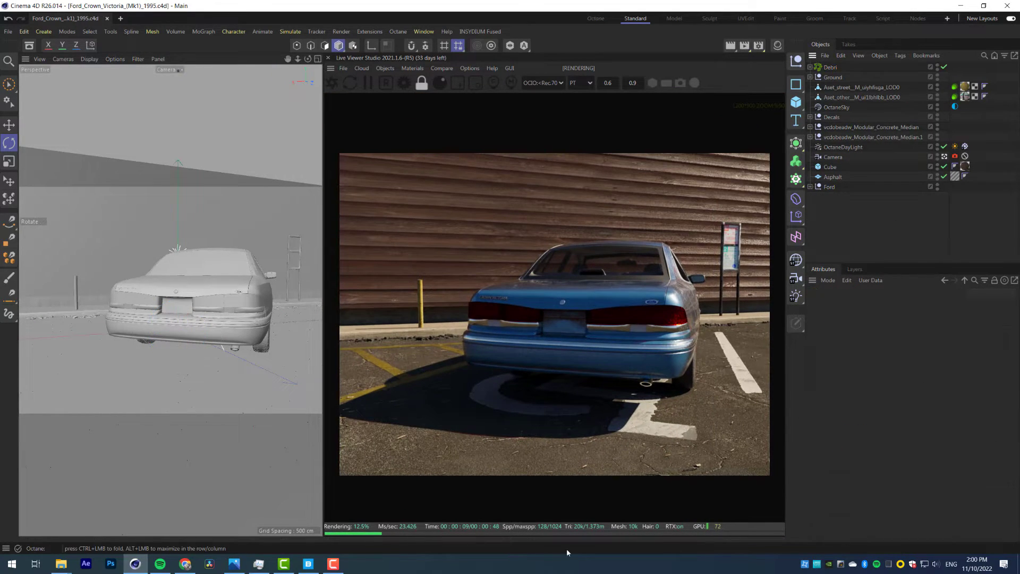
Switch to Quixel Bridge, browse the favorite 3D assets and search the purchased 3D plants for leaves
{"action": "left_click", "coordinate": [313, 569]}
{"action": "scroll", "coordinate": [499, 406], "scroll_direction": "down", "scroll_amount": 10}
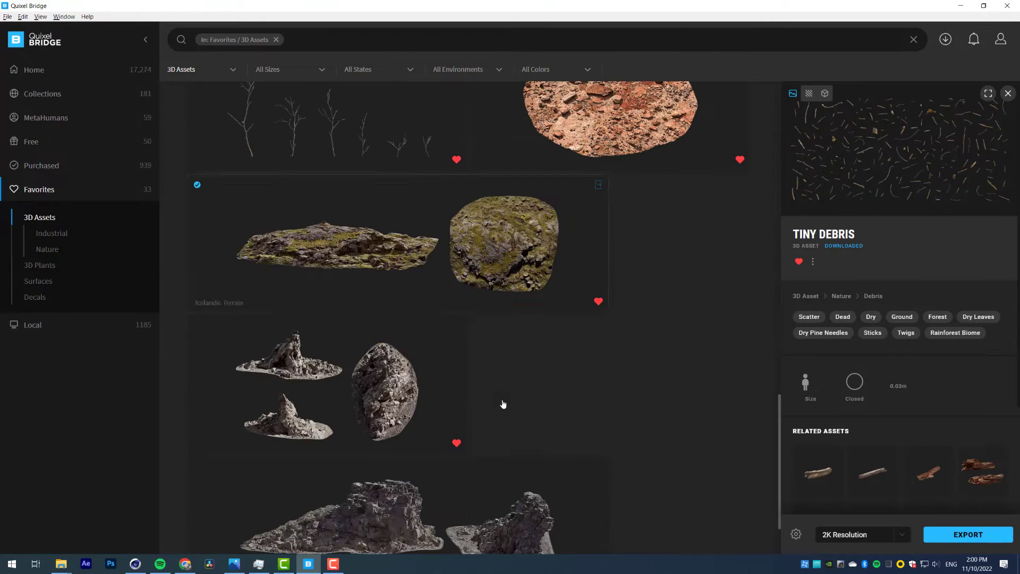
{"action": "scroll", "coordinate": [498, 408], "scroll_direction": "up", "scroll_amount": 10}
{"action": "scroll", "coordinate": [489, 410], "scroll_direction": "down", "scroll_amount": 3}
{"action": "scroll", "coordinate": [383, 455], "scroll_direction": "up", "scroll_amount": 5}
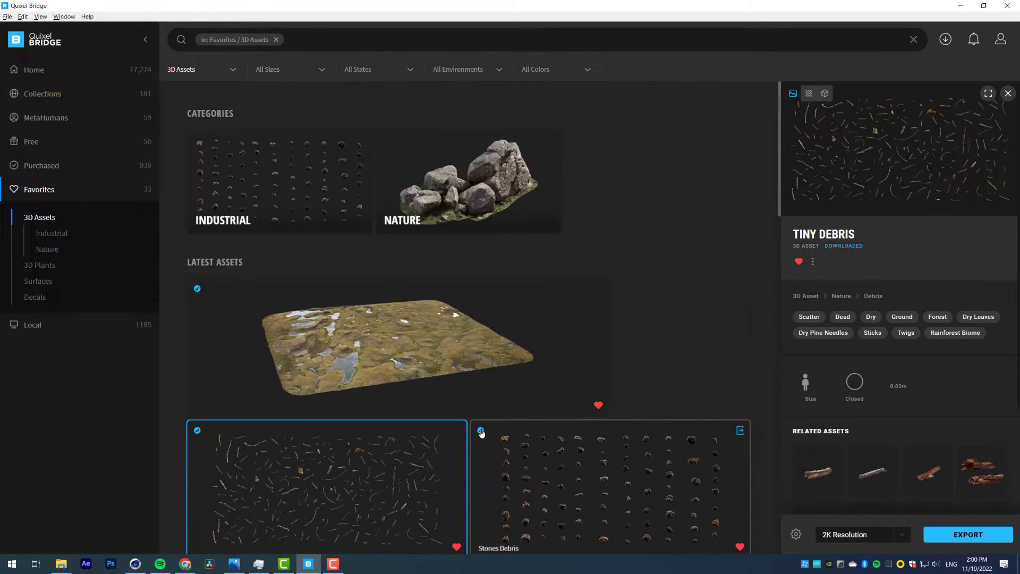
{"action": "left_click", "coordinate": [50, 166]}
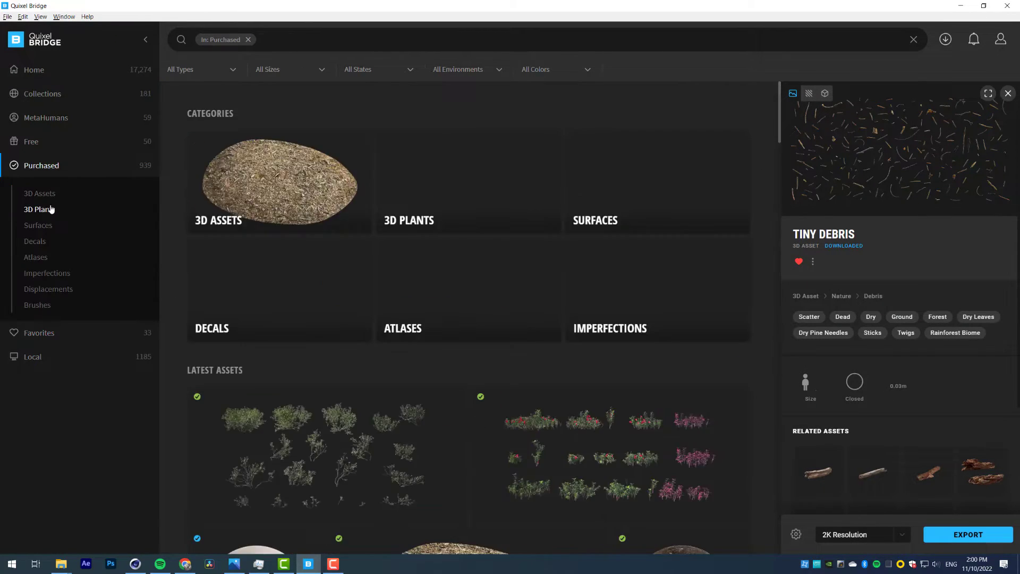
{"action": "left_click", "coordinate": [50, 208]}
{"action": "left_click", "coordinate": [342, 40]}
{"action": "type", "text": "lea"}
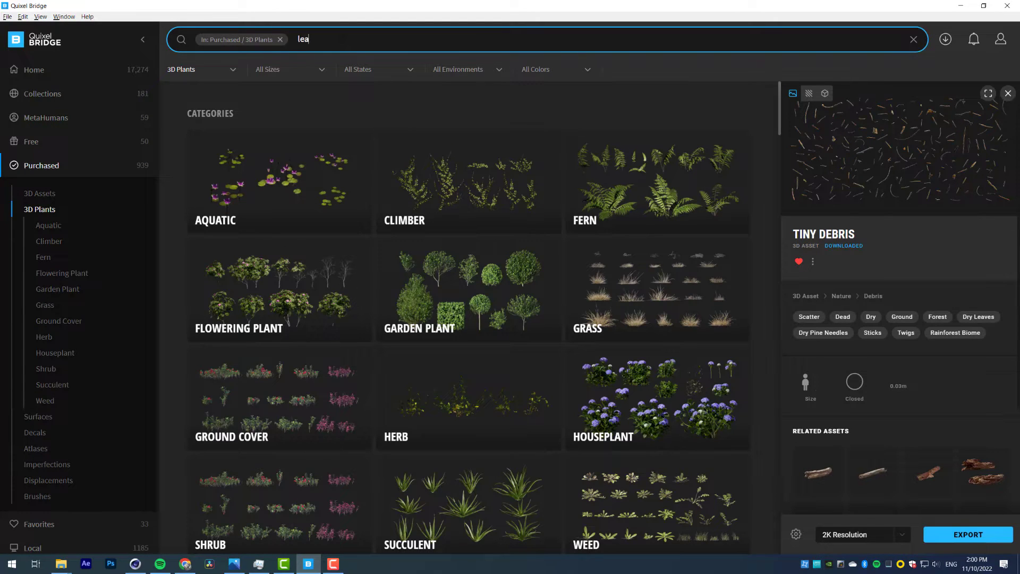
{"action": "type", "text": "ves"}
{"action": "key", "text": "Return"}
Find the Dead Leaves plant asset in the results, export it and return to Cinema 4D
{"action": "scroll", "coordinate": [492, 340], "scroll_direction": "down", "scroll_amount": 16}
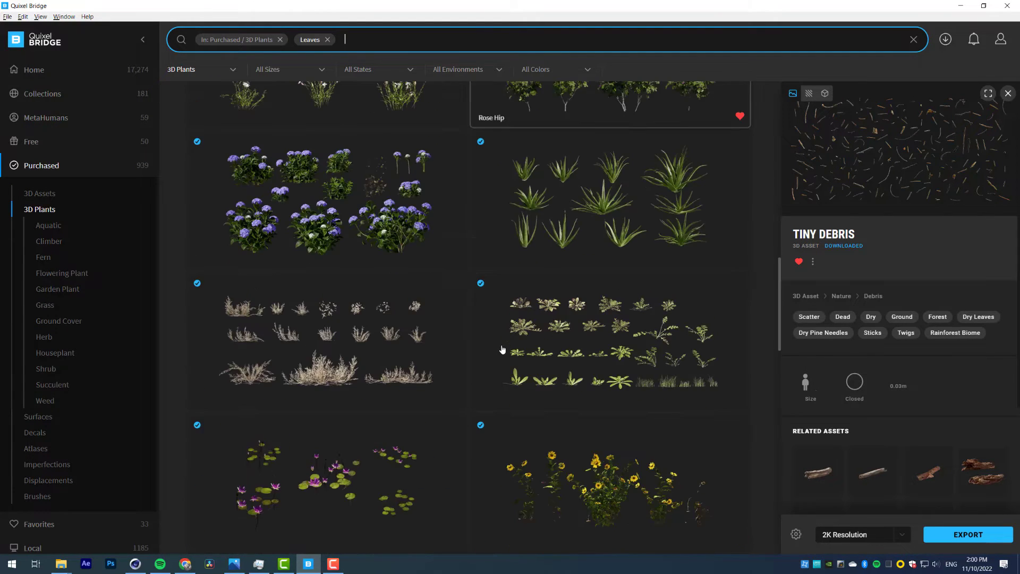
{"action": "scroll", "coordinate": [502, 349], "scroll_direction": "down", "scroll_amount": 15}
{"action": "left_click", "coordinate": [598, 222]}
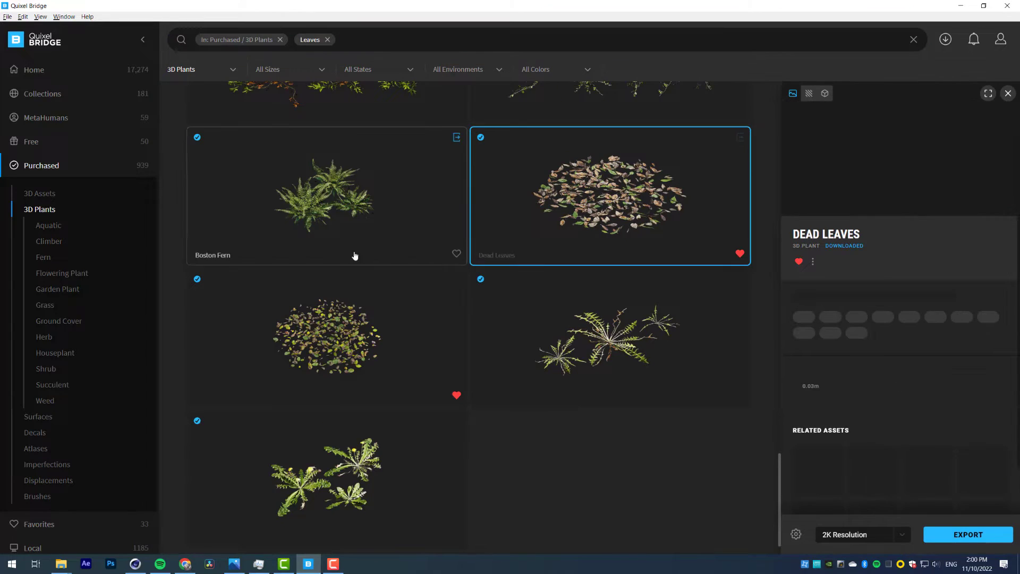
{"action": "left_click", "coordinate": [961, 6]}
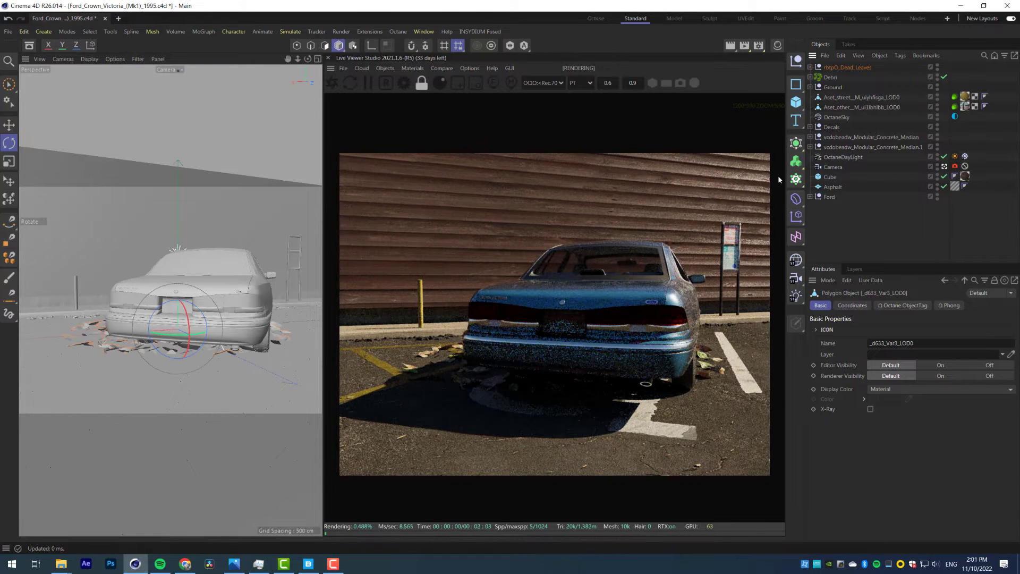
Disable the Debri scatter, select the Dead Leaves group and switch the viewport to the default camera
{"action": "left_click", "coordinate": [943, 77]}
{"action": "left_click", "coordinate": [828, 68]}
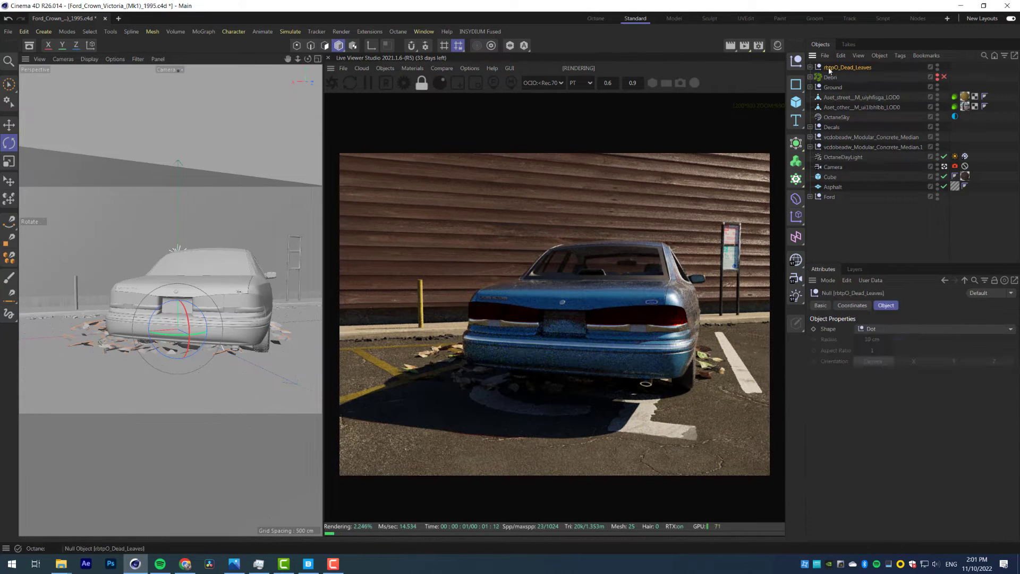
{"action": "left_click", "coordinate": [167, 70]}
{"action": "left_click", "coordinate": [176, 80]}
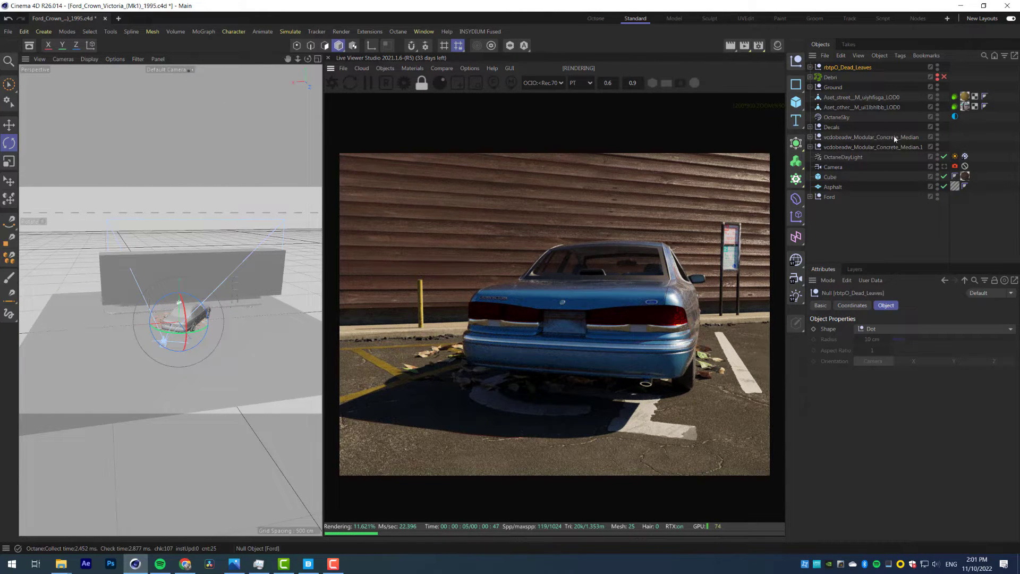
Select the three dead leaf variations inside their group and scale them down together
{"action": "left_click", "coordinate": [810, 67]}
{"action": "left_click", "coordinate": [850, 78]}
{"action": "left_click", "coordinate": [850, 97], "text": "shift"}
{"action": "key", "text": "r"}
{"action": "key", "text": "t"}
{"action": "left_click_drag", "start_coordinate": [265, 361], "coordinate": [175, 361]}
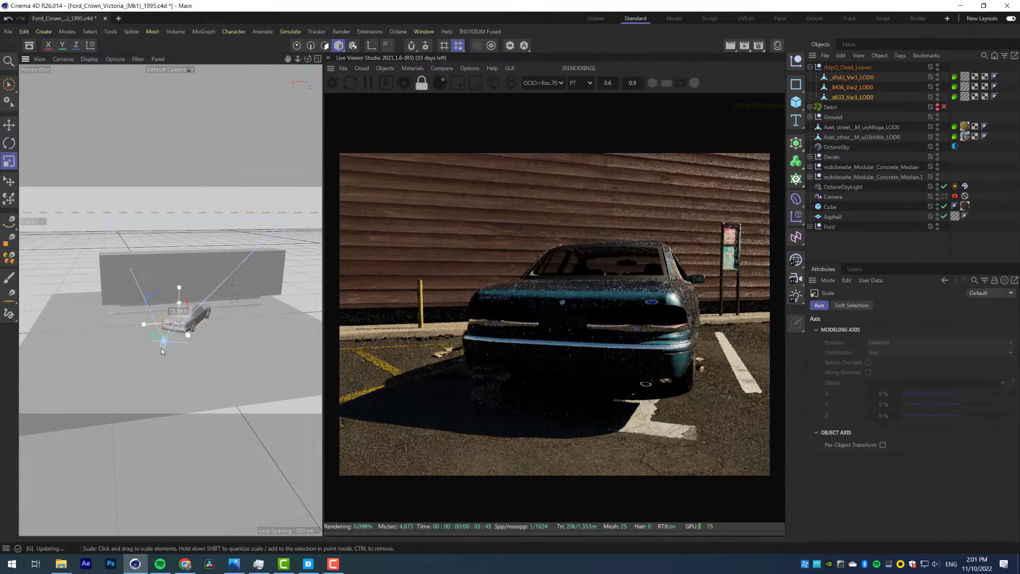
Move the three leaf variations beside the curb near the yellow post
{"action": "scroll", "coordinate": [410, 361], "scroll_direction": "up", "scroll_amount": 3}
{"action": "key", "text": "s"}
{"action": "key", "text": "e"}
{"action": "left_click_drag", "start_coordinate": [207, 308], "coordinate": [182, 309], "text": "alt"}
{"action": "scroll", "coordinate": [507, 347], "scroll_direction": "down", "scroll_amount": 3}
{"action": "key", "text": "t"}
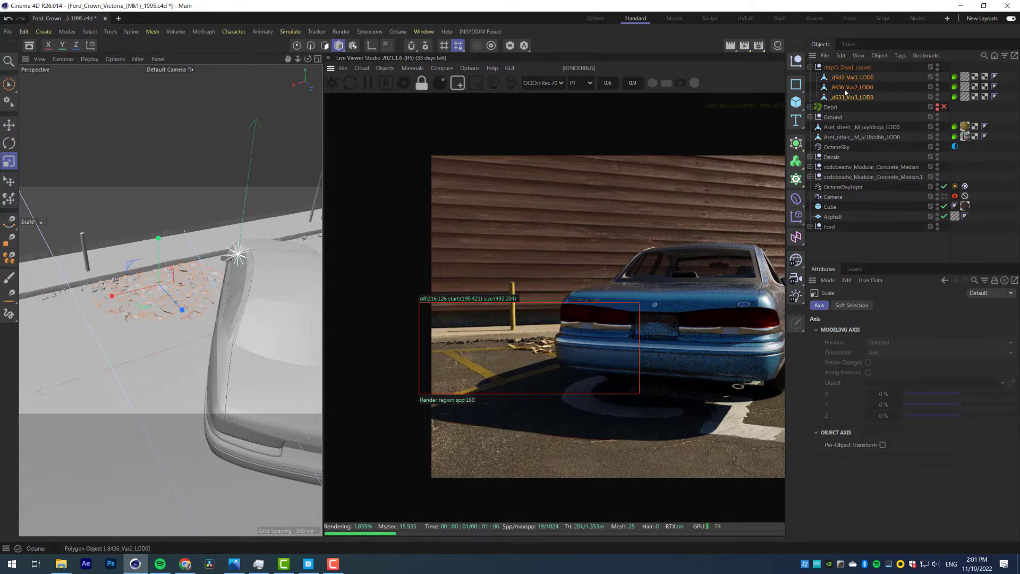
Move the Var3 leaf cluster farther along the curb, past the yellow post and away from the car
{"action": "left_click", "coordinate": [849, 97]}
{"action": "key", "text": "e"}
{"action": "left_click_drag", "start_coordinate": [112, 296], "coordinate": [84, 314]}
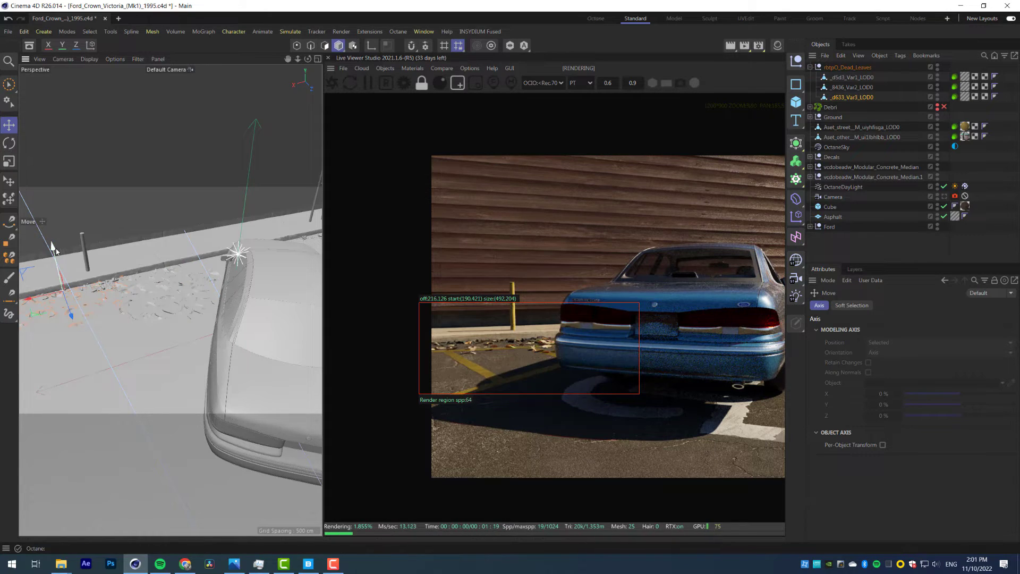
Move the Var1 leaf cluster along the curb to the parking sign and rotate it, checking that area with a render region
{"action": "left_click", "coordinate": [214, 287]}
{"action": "left_click_drag", "start_coordinate": [214, 283], "coordinate": [281, 255]}
{"action": "scroll", "coordinate": [532, 335], "scroll_direction": "down", "scroll_amount": 3}
{"action": "scroll", "coordinate": [531, 324], "scroll_direction": "up", "scroll_amount": 3}
{"action": "left_click_drag", "start_coordinate": [617, 286], "coordinate": [757, 399]}
{"action": "scroll", "coordinate": [637, 323], "scroll_direction": "up", "scroll_amount": 3}
{"action": "middle_click_drag", "start_coordinate": [691, 319], "coordinate": [524, 325]}
{"action": "middle_click_drag", "start_coordinate": [255, 298], "coordinate": [85, 335], "text": "alt"}
{"action": "scroll", "coordinate": [272, 289], "scroll_direction": "up", "scroll_amount": 3}
{"action": "left_click_drag", "start_coordinate": [216, 272], "coordinate": [229, 255]}
{"action": "key", "text": "r"}
{"action": "key", "text": "e"}
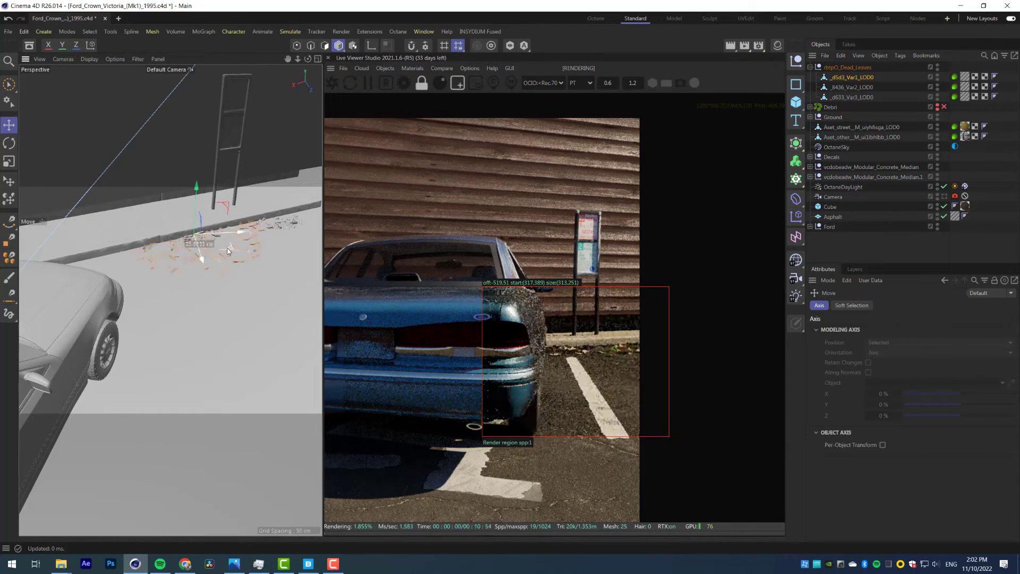
Move the Var2 leaf cluster from the curb to the ground behind the car's rear bumper
{"action": "left_click", "coordinate": [850, 87]}
{"action": "scroll", "coordinate": [170, 286], "scroll_direction": "down", "scroll_amount": 5}
{"action": "middle_click_drag", "start_coordinate": [123, 307], "coordinate": [154, 314], "text": "alt"}
{"action": "left_click", "coordinate": [857, 100]}
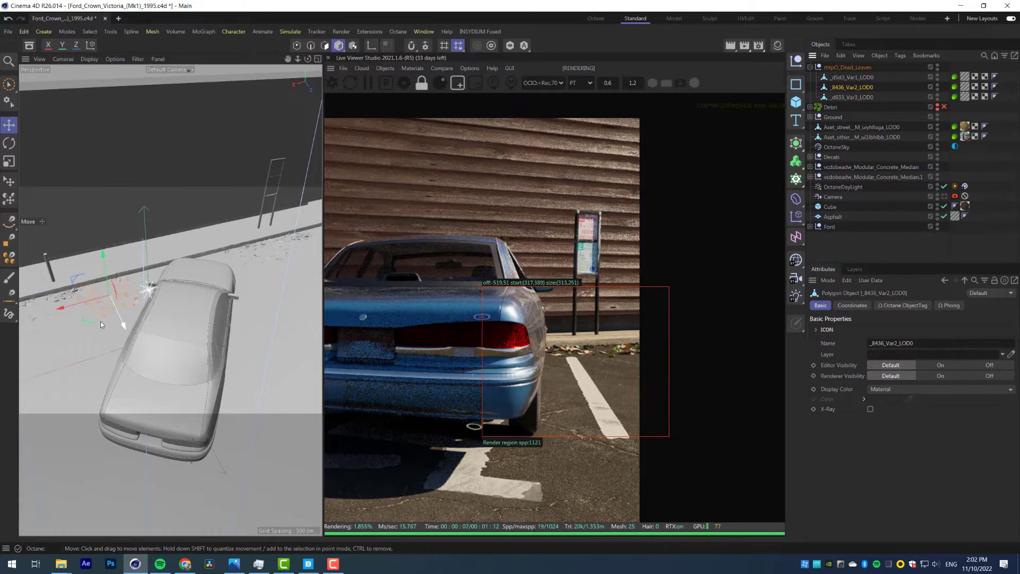
{"action": "scroll", "coordinate": [505, 319], "scroll_direction": "down", "scroll_amount": 2}
{"action": "middle_click_drag", "start_coordinate": [467, 319], "coordinate": [589, 317]}
{"action": "left_click_drag", "start_coordinate": [357, 309], "coordinate": [460, 395]}
{"action": "scroll", "coordinate": [646, 381], "scroll_direction": "up", "scroll_amount": 5}
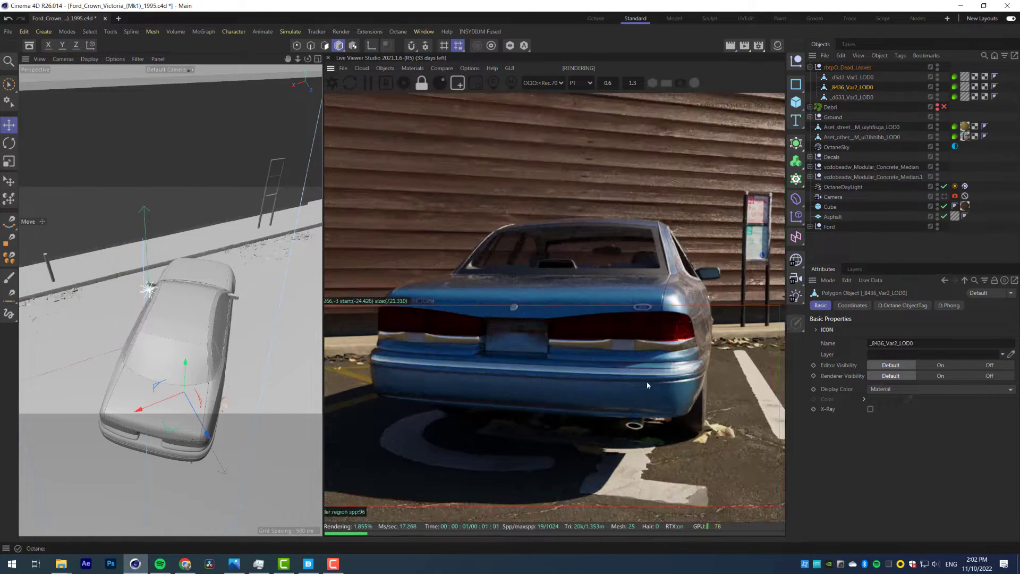
Scale the Var2 leaf cluster and position it on the ground under the rear bumper near the exhaust
{"action": "scroll", "coordinate": [156, 329], "scroll_direction": "up", "scroll_amount": 5}
{"action": "key", "text": "t"}
{"action": "left_click_drag", "start_coordinate": [234, 320], "coordinate": [196, 325]}
{"action": "key", "text": "e"}
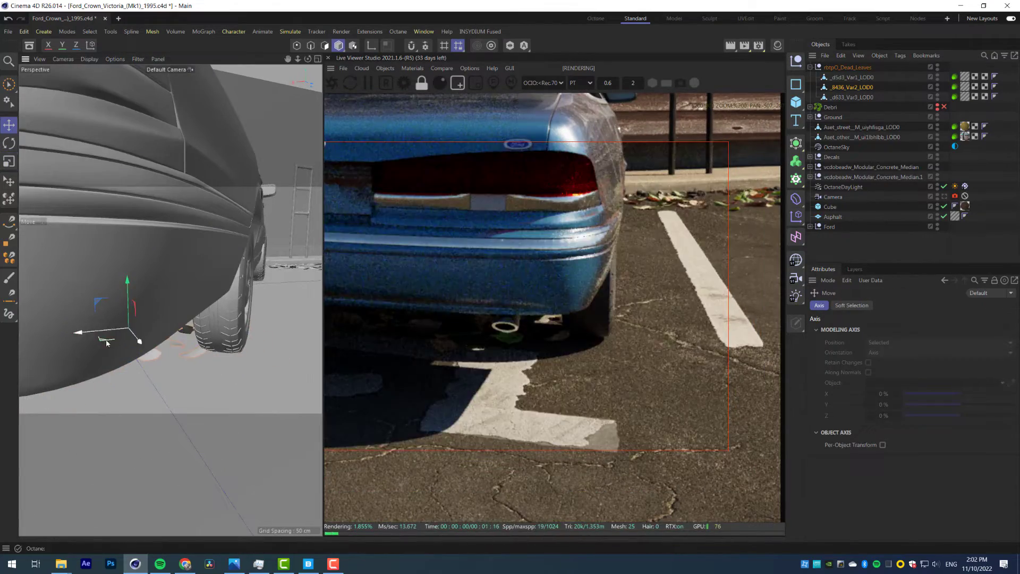
{"action": "left_click_drag", "start_coordinate": [107, 344], "coordinate": [142, 359]}
{"action": "left_click_drag", "start_coordinate": [165, 302], "coordinate": [166, 301]}
{"action": "scroll", "coordinate": [642, 358], "scroll_direction": "down", "scroll_amount": 5}
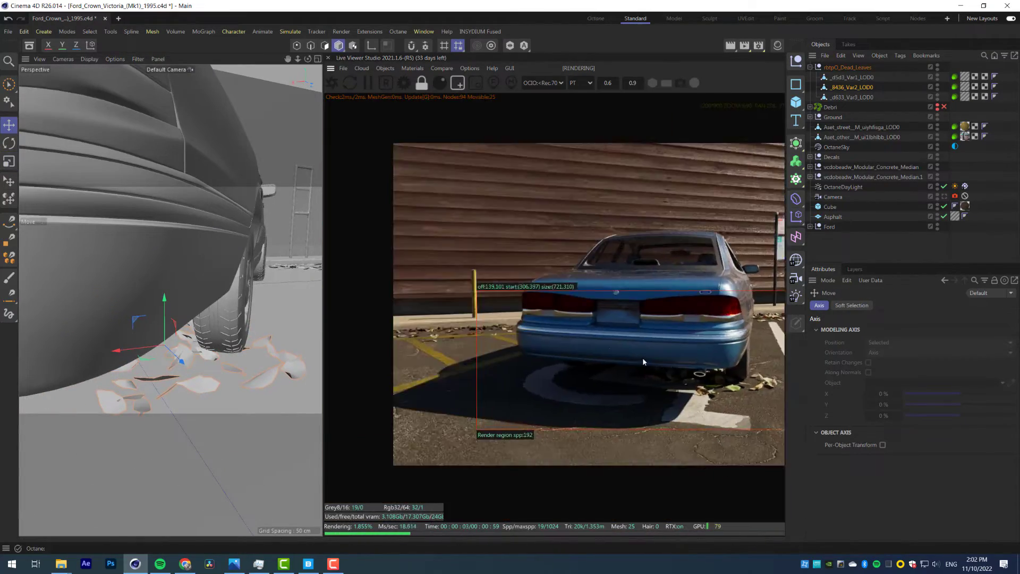
{"action": "left_click_drag", "start_coordinate": [133, 349], "coordinate": [49, 358]}
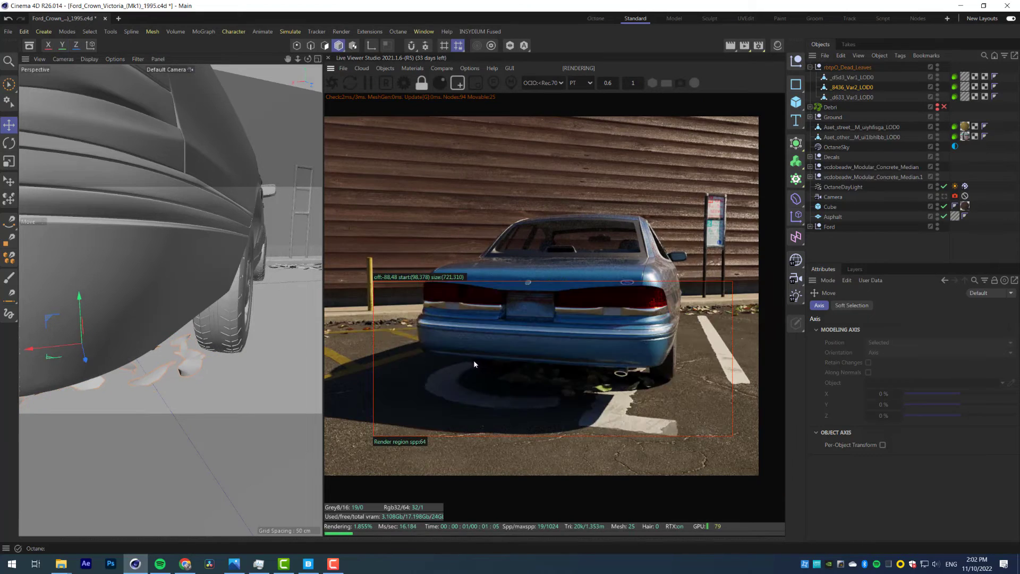
Create an instance of the Var2 leaves, move it beside the car on the yellow post side and rotate it
{"action": "middle_click_drag", "start_coordinate": [473, 362], "coordinate": [598, 387]}
{"action": "left_click_drag", "start_coordinate": [440, 325], "coordinate": [664, 453]}
{"action": "left_click", "coordinate": [795, 144]}
{"action": "left_click", "coordinate": [846, 184]}
{"action": "scroll", "coordinate": [151, 321], "scroll_direction": "down", "scroll_amount": 5}
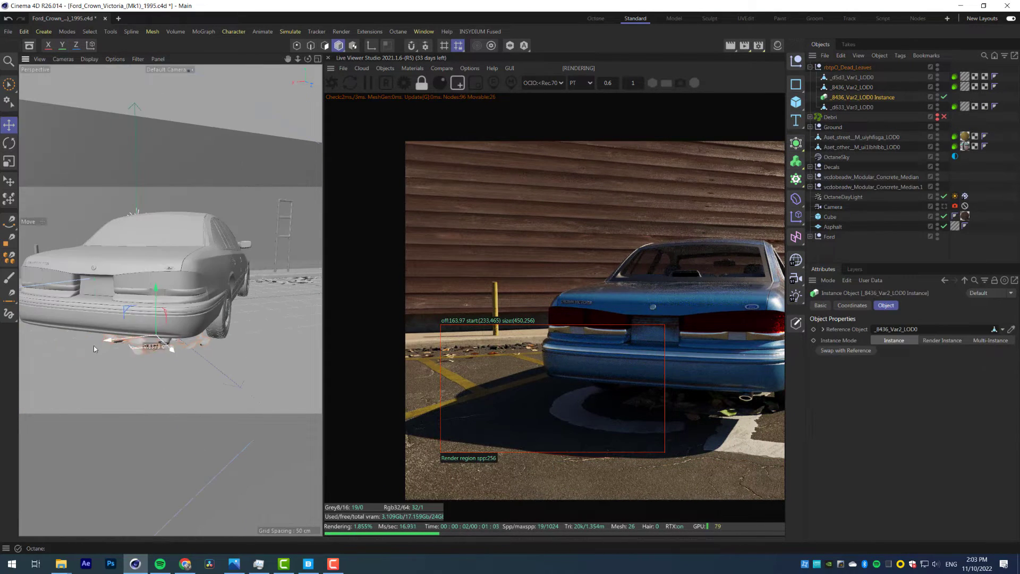
{"action": "left_click_drag", "start_coordinate": [94, 346], "coordinate": [31, 347]}
{"action": "middle_click_drag", "start_coordinate": [530, 373], "coordinate": [640, 375]}
{"action": "scroll", "coordinate": [639, 375], "scroll_direction": "up", "scroll_amount": 3}
{"action": "mouse_move", "coordinate": [112, 335]}
{"action": "left_mouse_down", "text": "alt"}
{"action": "mouse_move", "coordinate": [228, 355]}
{"action": "mouse_move", "coordinate": [119, 332]}
{"action": "left_mouse_up", "text": "alt"}
{"action": "scroll", "coordinate": [154, 334], "scroll_direction": "up", "scroll_amount": 3}
{"action": "key", "text": "r"}
{"action": "key", "text": "e"}
Duplicate a rock instance in the Ground group and move the copy beside the car's rear wheel on the exhaust side
{"action": "scroll", "coordinate": [614, 343], "scroll_direction": "down", "scroll_amount": 3}
{"action": "middle_click_drag", "start_coordinate": [667, 337], "coordinate": [579, 335]}
{"action": "scroll", "coordinate": [579, 335], "scroll_direction": "up", "scroll_amount": 4}
{"action": "left_click_drag", "start_coordinate": [485, 289], "coordinate": [741, 431]}
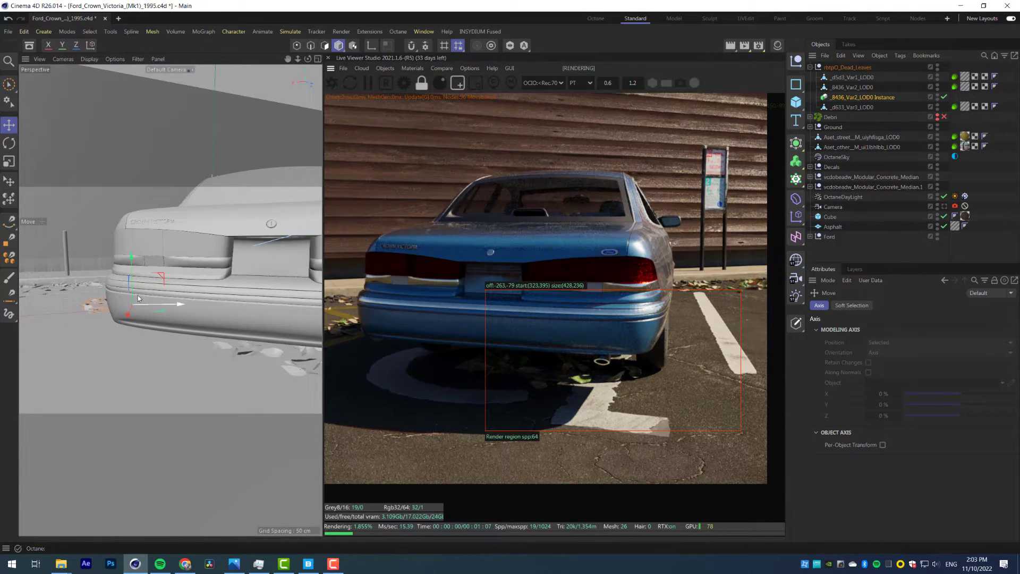
{"action": "left_click", "coordinate": [861, 137]}
{"action": "left_click", "coordinate": [810, 127]}
{"action": "left_click", "coordinate": [864, 149]}
{"action": "left_click_drag", "start_coordinate": [864, 149], "coordinate": [864, 153], "text": "ctrl"}
{"action": "left_click_drag", "start_coordinate": [159, 297], "coordinate": [207, 330], "text": "alt"}
{"action": "left_click_drag", "start_coordinate": [112, 342], "coordinate": [165, 319]}
{"action": "left_click_drag", "start_coordinate": [165, 353], "coordinate": [254, 355]}
Scale down the wheel-side rock copy and position it on the ground at the rear tire
{"action": "key", "text": "t"}
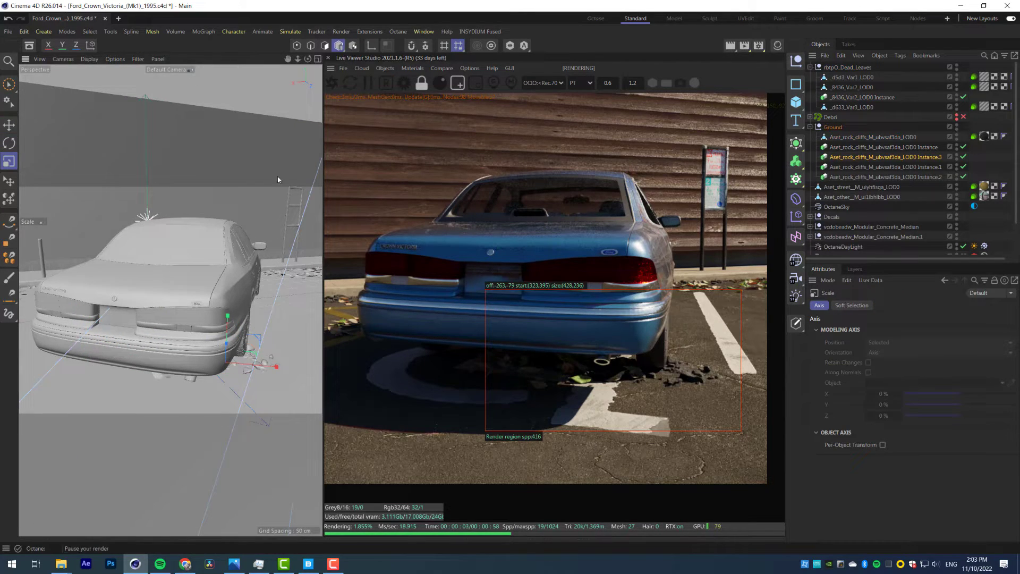
{"action": "left_click_drag", "start_coordinate": [277, 179], "coordinate": [174, 284]}
{"action": "scroll", "coordinate": [267, 327], "scroll_direction": "up", "scroll_amount": 5}
{"action": "left_click_drag", "start_coordinate": [267, 327], "coordinate": [250, 313], "text": "alt"}
{"action": "left_click_drag", "start_coordinate": [215, 374], "coordinate": [171, 374]}
{"action": "scroll", "coordinate": [515, 358], "scroll_direction": "down", "scroll_amount": 3}
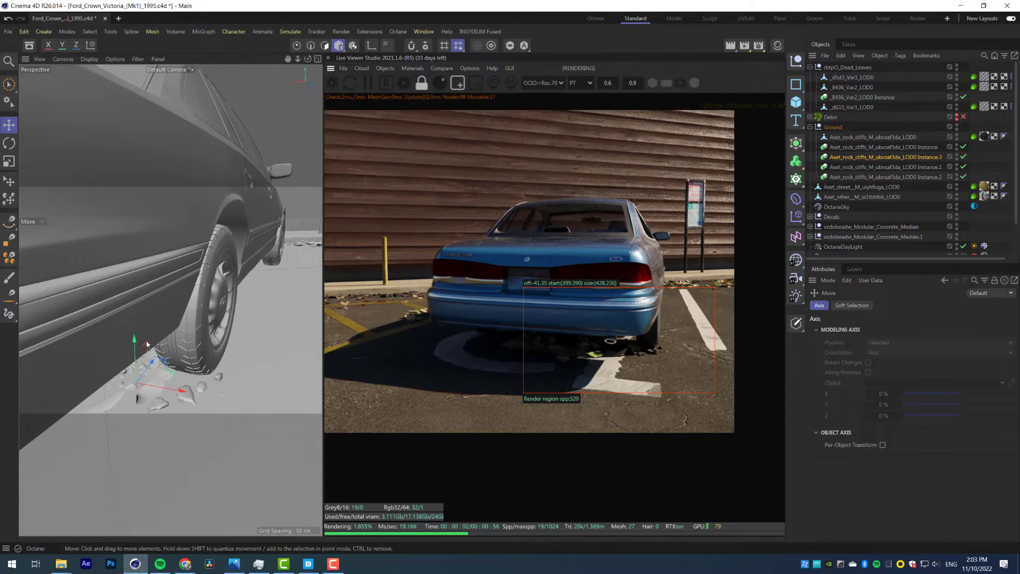
Duplicate the tire-side rock instance and move the copy into the foreground behind the car
{"action": "left_click_drag", "start_coordinate": [885, 157], "coordinate": [885, 162], "text": "ctrl"}
{"action": "scroll", "coordinate": [164, 290], "scroll_direction": "down", "scroll_amount": 5}
{"action": "scroll", "coordinate": [531, 298], "scroll_direction": "down", "scroll_amount": 2}
{"action": "middle_click_drag", "start_coordinate": [531, 298], "coordinate": [597, 301]}
{"action": "mouse_move", "coordinate": [369, 301]}
{"action": "left_mouse_down"}
{"action": "mouse_move", "coordinate": [662, 439]}
{"action": "mouse_move", "coordinate": [766, 437]}
{"action": "left_mouse_up"}
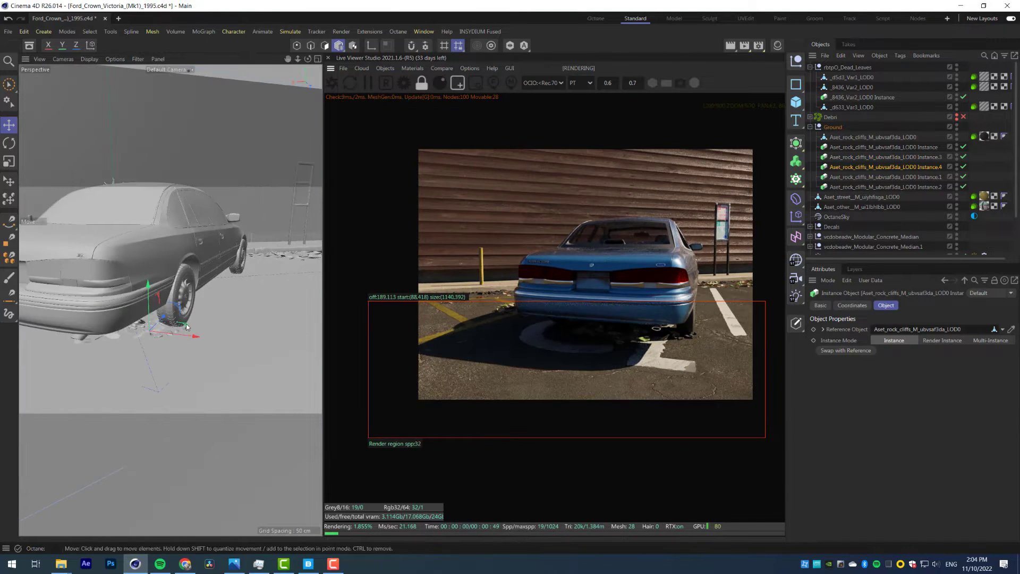
{"action": "mouse_move", "coordinate": [185, 325]}
{"action": "left_mouse_down"}
{"action": "mouse_move", "coordinate": [86, 460]}
{"action": "mouse_move", "coordinate": [95, 466]}
{"action": "left_mouse_up"}
Rotate the foreground rock copy and adjust its position behind the car
{"action": "scroll", "coordinate": [191, 366], "scroll_direction": "down", "scroll_amount": 5}
{"action": "key", "text": "r"}
{"action": "left_click_drag", "start_coordinate": [163, 407], "coordinate": [239, 405]}
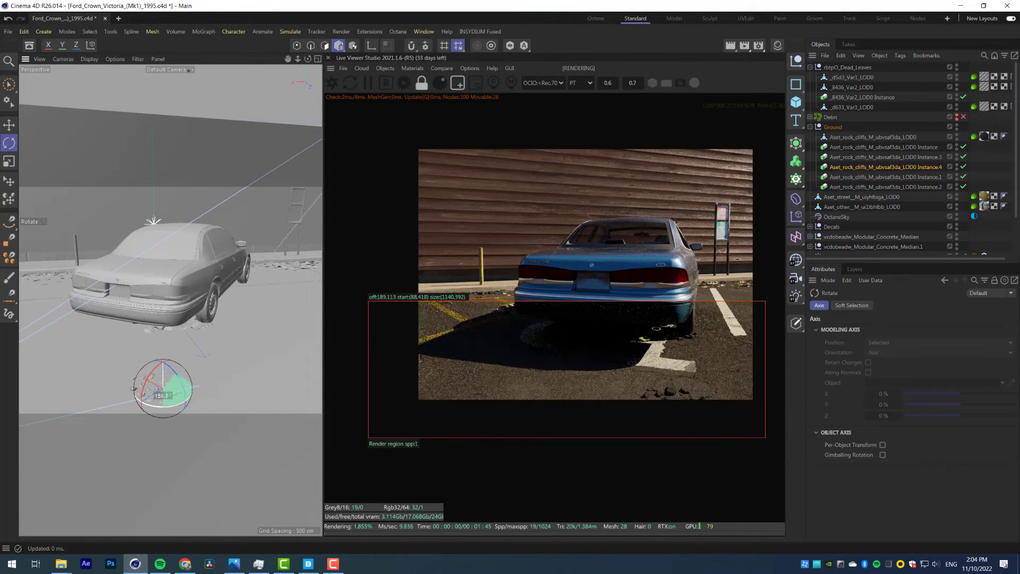
{"action": "left_click_drag", "start_coordinate": [85, 174], "coordinate": [85, 173]}
{"action": "key", "text": "e"}
{"action": "left_click_drag", "start_coordinate": [128, 405], "coordinate": [161, 401]}
Duplicate the foreground rock instance and place the copy in the car's shadow near the yellow parking lines
{"action": "left_click_drag", "start_coordinate": [864, 173], "coordinate": [863, 173], "text": "ctrl"}
{"action": "middle_click_drag", "start_coordinate": [175, 392], "coordinate": [266, 369], "text": "alt"}
{"action": "left_click_drag", "start_coordinate": [261, 373], "coordinate": [60, 323]}
{"action": "scroll", "coordinate": [446, 325], "scroll_direction": "up", "scroll_amount": 11}
{"action": "middle_click_drag", "start_coordinate": [447, 324], "coordinate": [480, 368]}
{"action": "scroll", "coordinate": [80, 305], "scroll_direction": "up", "scroll_amount": 6}
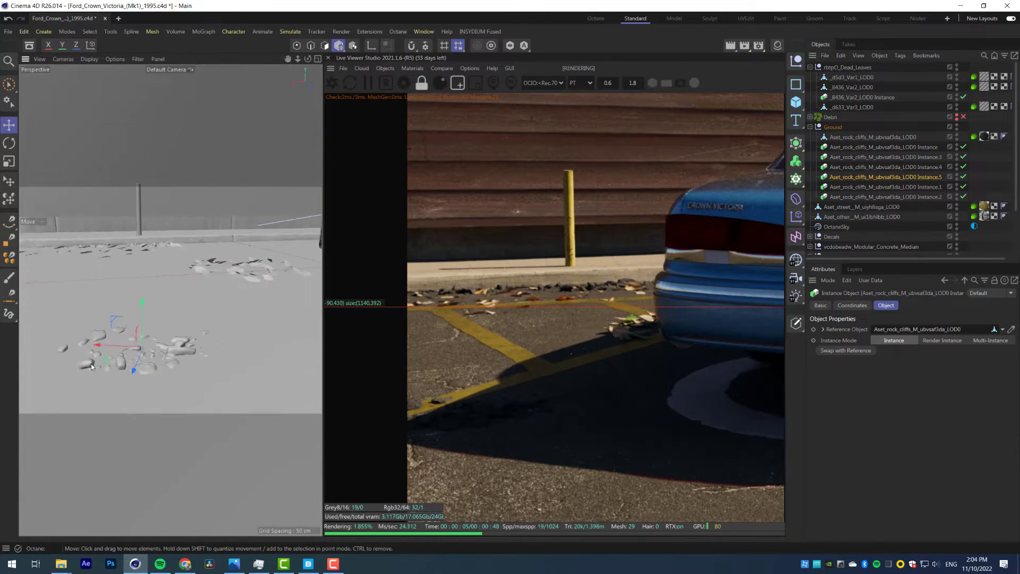
{"action": "left_click_drag", "start_coordinate": [109, 341], "coordinate": [99, 347]}
Duplicate the shadow-side rock instance, move the copy toward the yellow post and rotate it between the yellow lines
{"action": "left_click_drag", "start_coordinate": [883, 177], "coordinate": [887, 182], "text": "ctrl"}
{"action": "left_click_drag", "start_coordinate": [100, 343], "coordinate": [78, 287]}
{"action": "key", "text": "r"}
{"action": "key", "text": "e"}
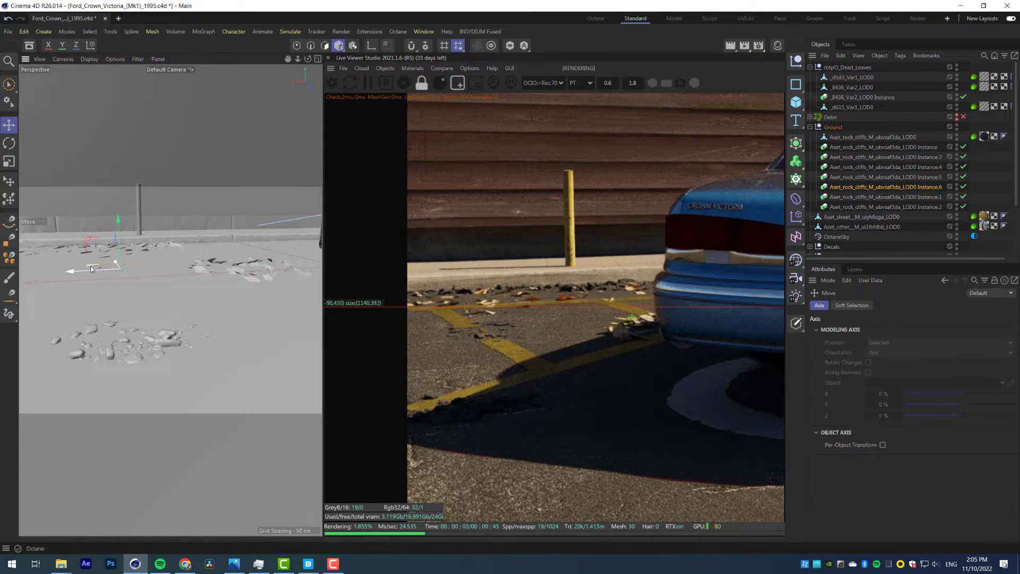
{"action": "left_click_drag", "start_coordinate": [90, 268], "coordinate": [120, 291]}
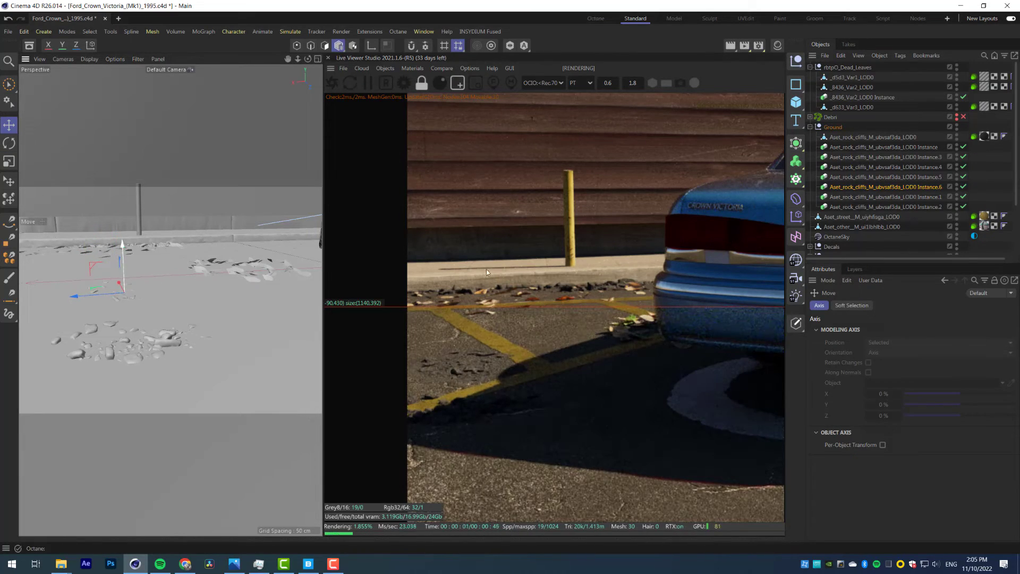
Shift the rock instance between the yellow parking lines slightly toward the car
{"action": "mouse_move", "coordinate": [96, 289]}
{"action": "left_mouse_down"}
{"action": "mouse_move", "coordinate": [92, 274]}
{"action": "mouse_move", "coordinate": [110, 288]}
{"action": "left_mouse_up"}
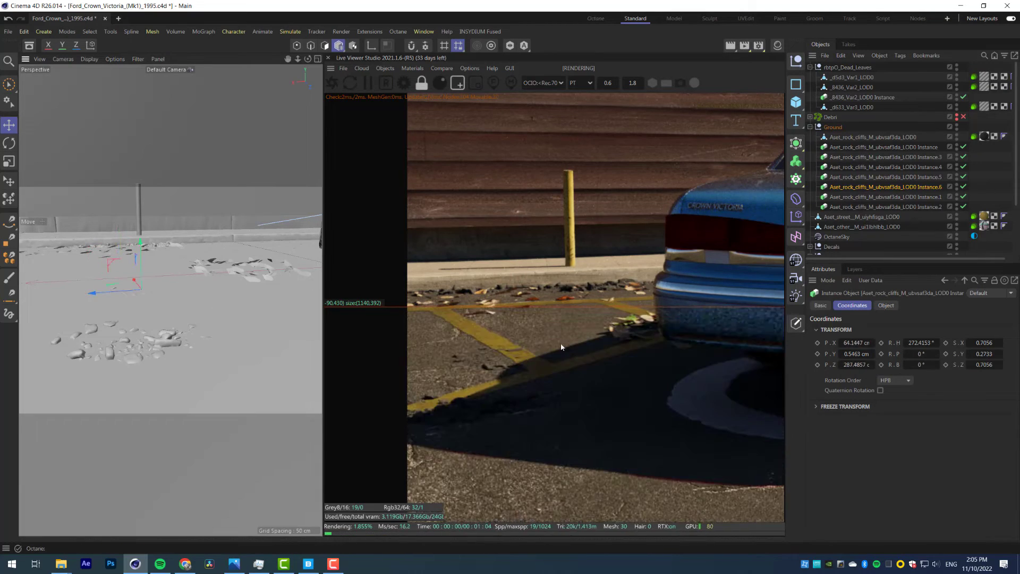
{"action": "scroll", "coordinate": [565, 346], "scroll_direction": "down", "scroll_amount": 3}
{"action": "middle_click_drag", "start_coordinate": [565, 345], "coordinate": [350, 334]}
{"action": "middle_click_drag", "start_coordinate": [456, 324], "coordinate": [577, 331]}
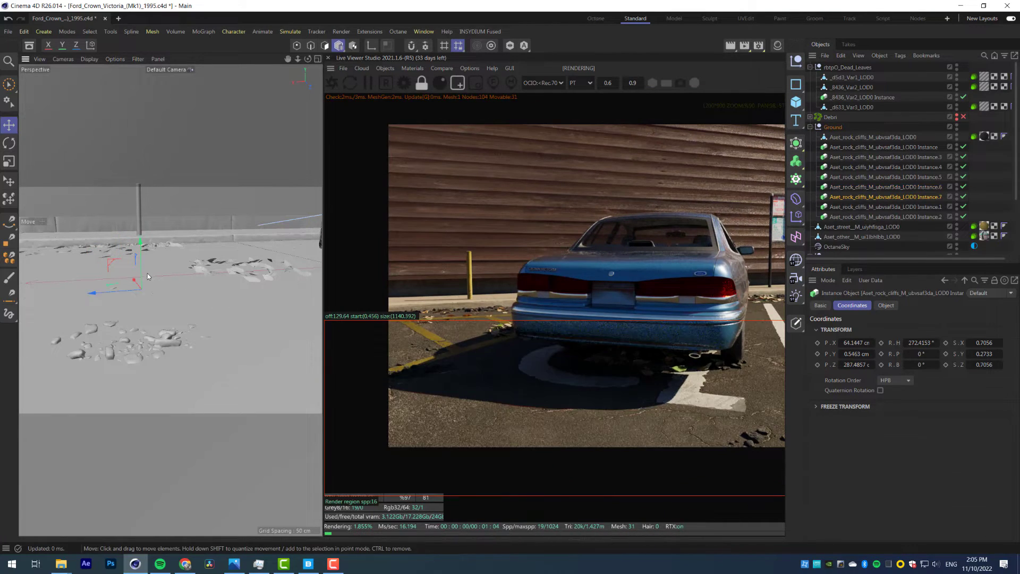
Duplicate the rock instance, move the copy to the car's right side and limit rendering to a region there
{"action": "left_click_drag", "start_coordinate": [147, 276], "coordinate": [180, 297], "text": "alt"}
{"action": "scroll", "coordinate": [160, 287], "scroll_direction": "down", "scroll_amount": 8}
{"action": "left_click_drag", "start_coordinate": [106, 218], "coordinate": [238, 272]}
{"action": "middle_click_drag", "start_coordinate": [764, 365], "coordinate": [576, 357]}
{"action": "left_click_drag", "start_coordinate": [510, 265], "coordinate": [628, 391]}
{"action": "key", "text": "t"}
{"action": "left_click_drag", "start_coordinate": [201, 329], "coordinate": [255, 324]}
{"action": "key", "text": "e"}
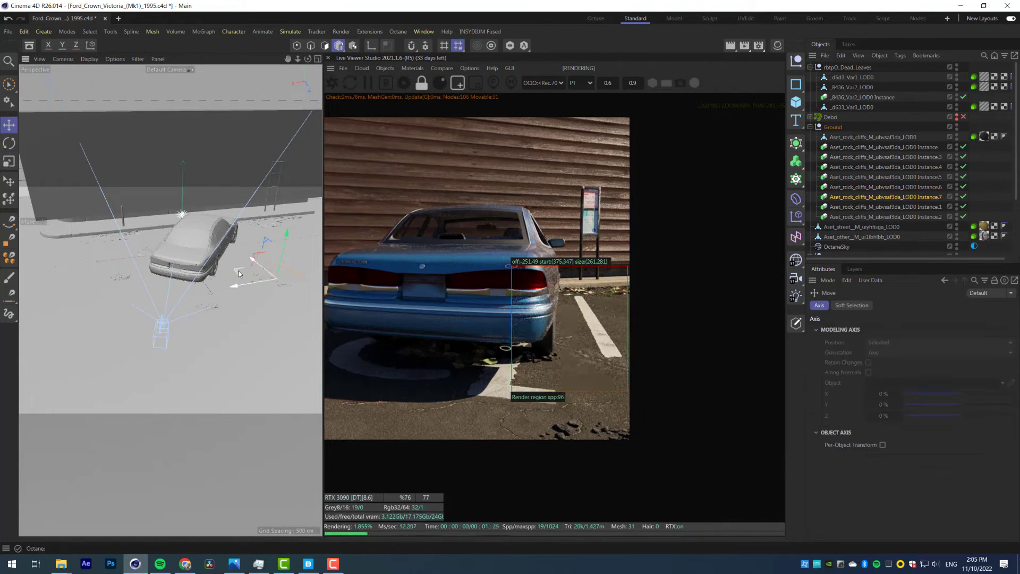
Rotate and scale down the new rock copy, then position it behind the right rear tire beside the white parking line
{"action": "key", "text": "r"}
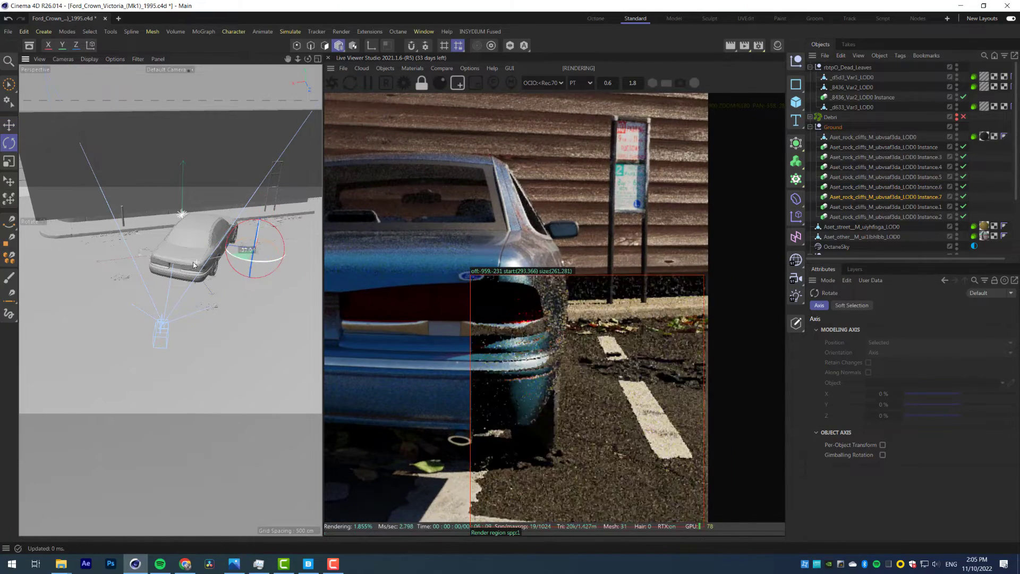
{"action": "left_click_drag", "start_coordinate": [195, 265], "coordinate": [204, 264]}
{"action": "key", "text": "t"}
{"action": "left_click_drag", "start_coordinate": [289, 259], "coordinate": [125, 312]}
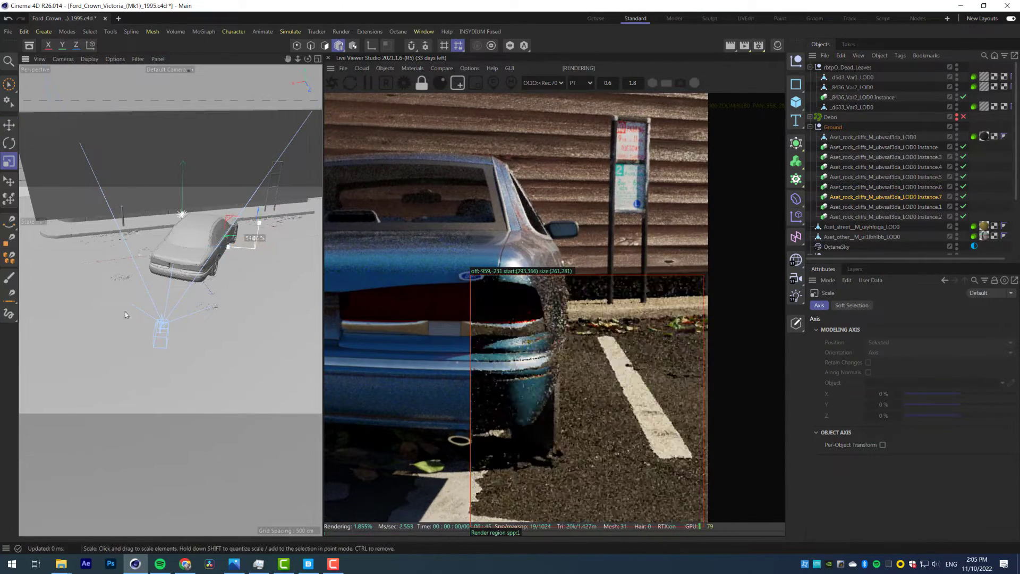
{"action": "key", "text": "e"}
{"action": "left_click_drag", "start_coordinate": [230, 236], "coordinate": [208, 277]}
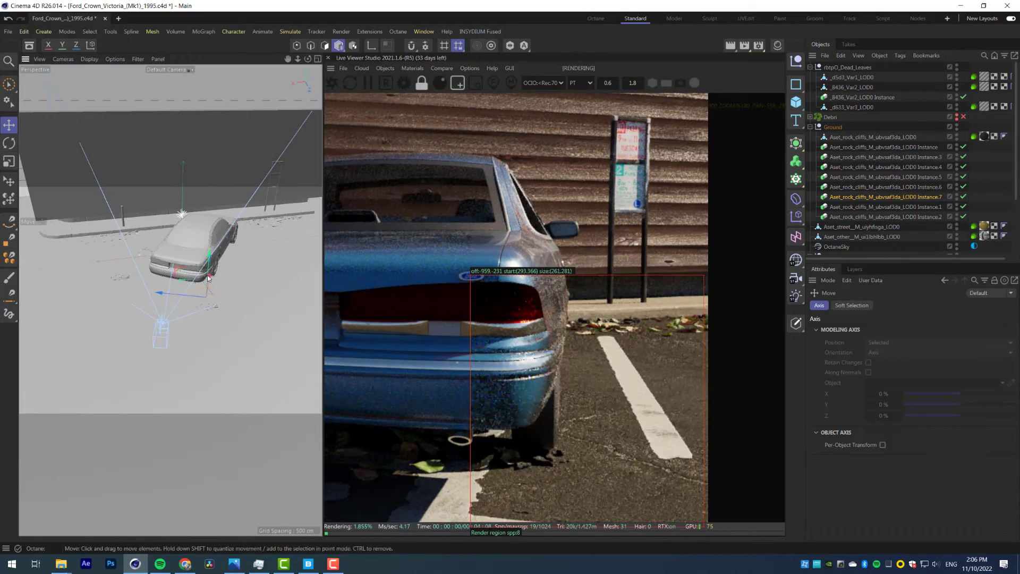
{"action": "left_click_drag", "start_coordinate": [216, 314], "coordinate": [208, 265]}
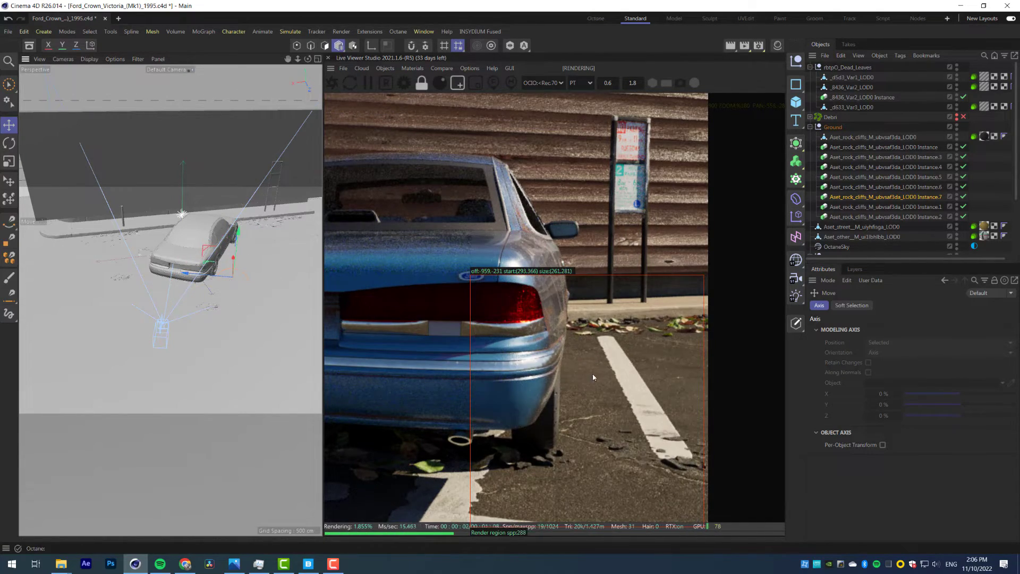
Re-enable the Debri scatter, clear the render region and save the scene
{"action": "scroll", "coordinate": [593, 377], "scroll_direction": "down", "scroll_amount": 5}
{"action": "left_click", "coordinate": [810, 127]}
{"action": "left_click", "coordinate": [943, 117]}
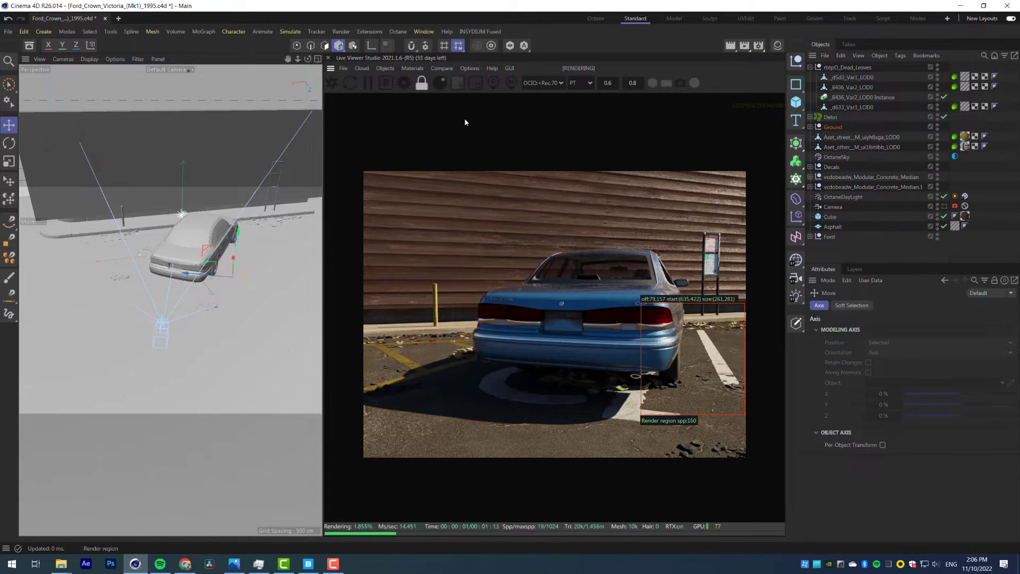
{"action": "key", "text": "ctrl+s"}
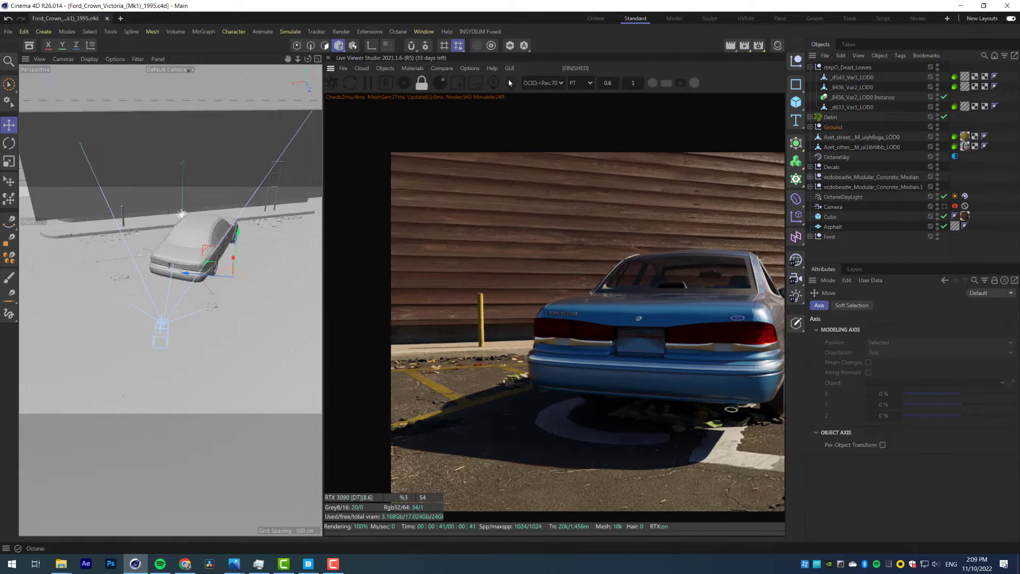
Open the Modular_Concrete_Median material's node graph, auto-arrange its nodes and select the albedo's ColorCorrection node
{"action": "left_click", "coordinate": [442, 348]}
{"action": "left_click", "coordinate": [835, 469]}
{"action": "left_click_drag", "start_coordinate": [499, 329], "coordinate": [481, 282]}
{"action": "key", "text": "ctrl+a"}
{"action": "right_click", "coordinate": [487, 311]}
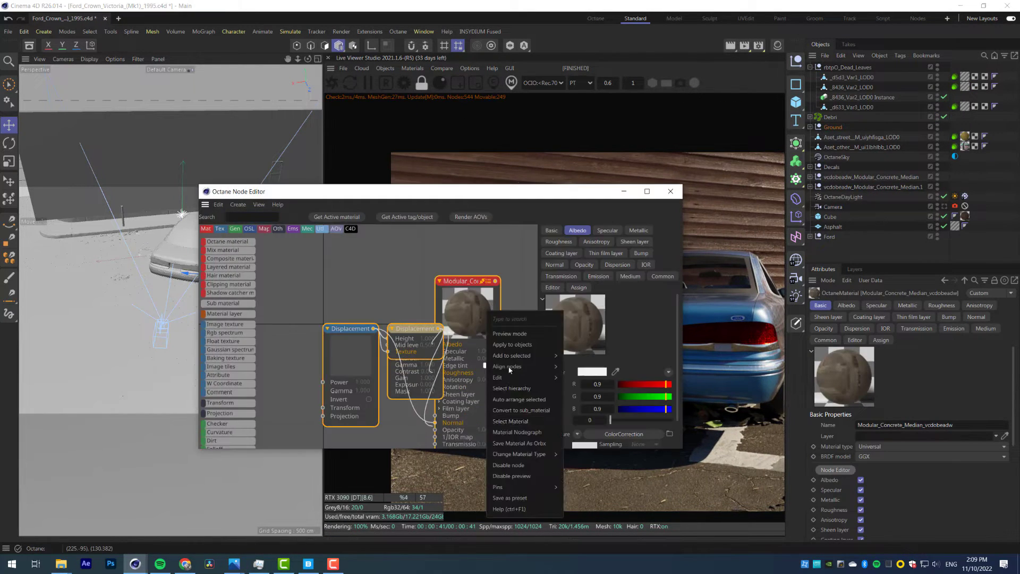
{"action": "left_click", "coordinate": [525, 400]}
{"action": "left_click_drag", "start_coordinate": [377, 346], "coordinate": [359, 293]}
{"action": "left_click", "coordinate": [384, 316]}
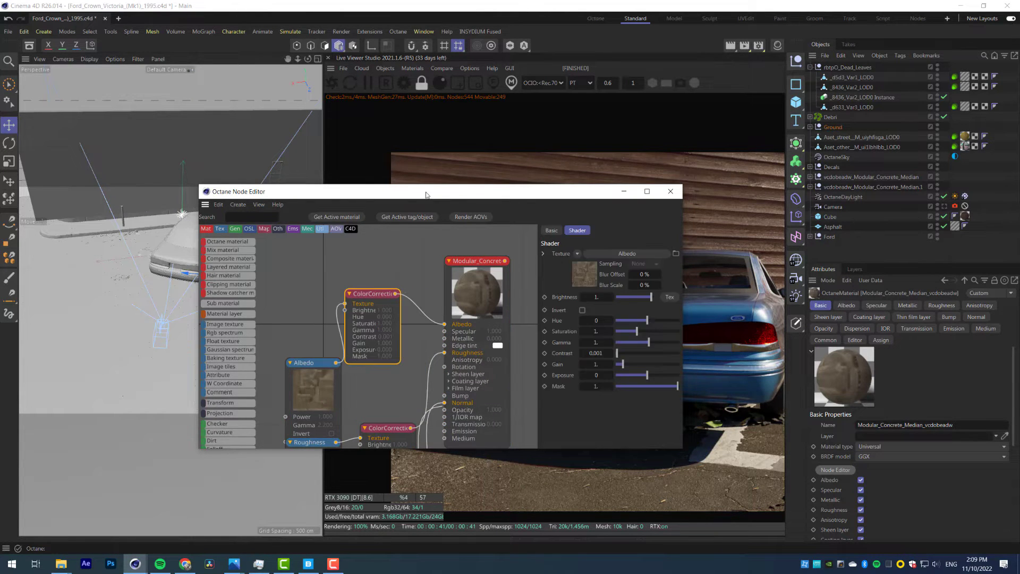
Set the concrete albedo's color correction to contrast 5, saturation about 0.52 and gamma about 0.74
{"action": "left_click_drag", "start_coordinate": [434, 193], "coordinate": [259, 72]}
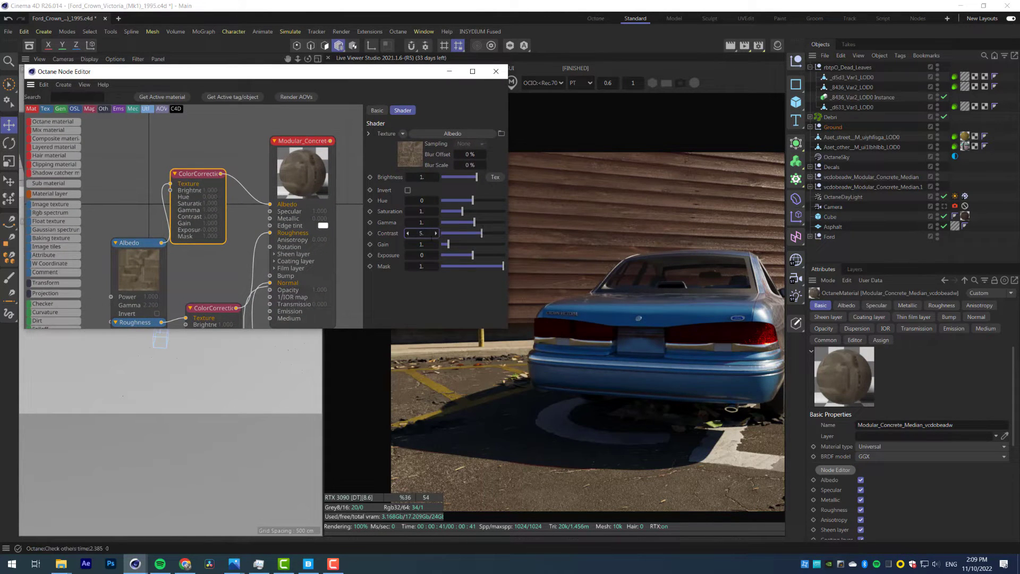
{"action": "left_click_drag", "start_coordinate": [425, 72], "coordinate": [417, 124]}
{"action": "left_click_drag", "start_coordinate": [413, 132], "coordinate": [366, 54]}
{"action": "left_click_drag", "start_coordinate": [416, 441], "coordinate": [511, 442]}
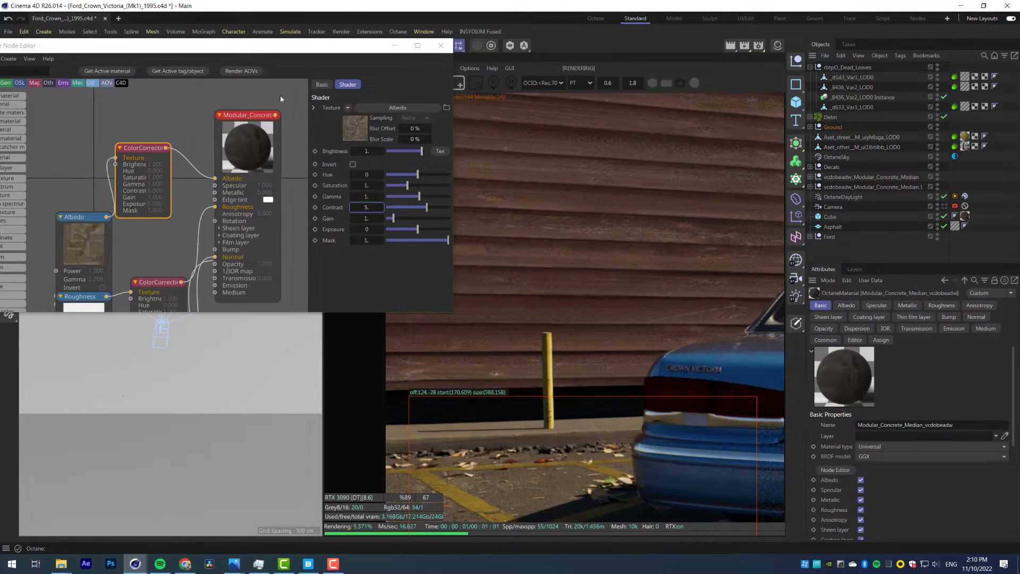
{"action": "left_click_drag", "start_coordinate": [264, 46], "coordinate": [338, 49]}
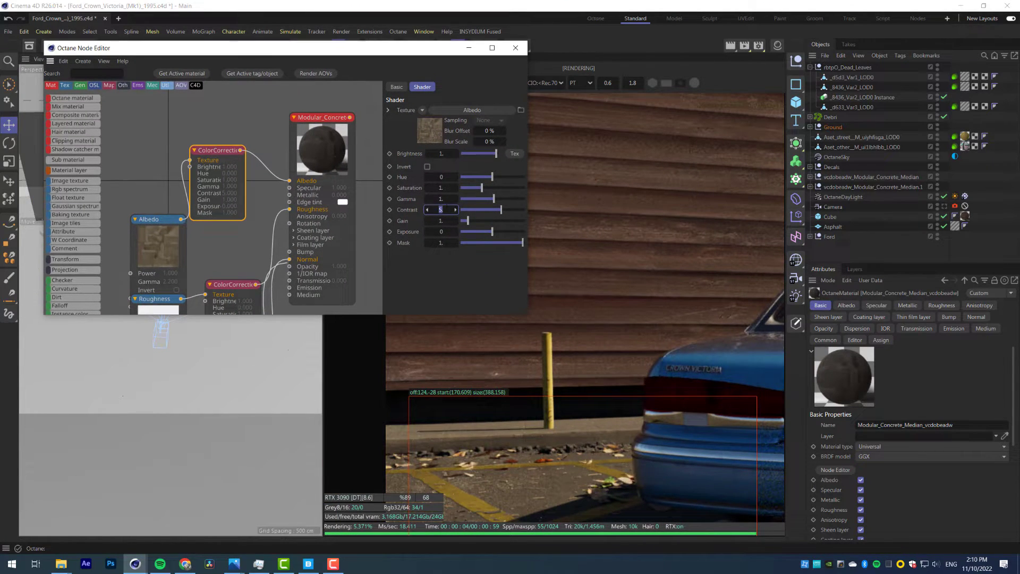
{"action": "left_click_drag", "start_coordinate": [494, 199], "coordinate": [472, 189]}
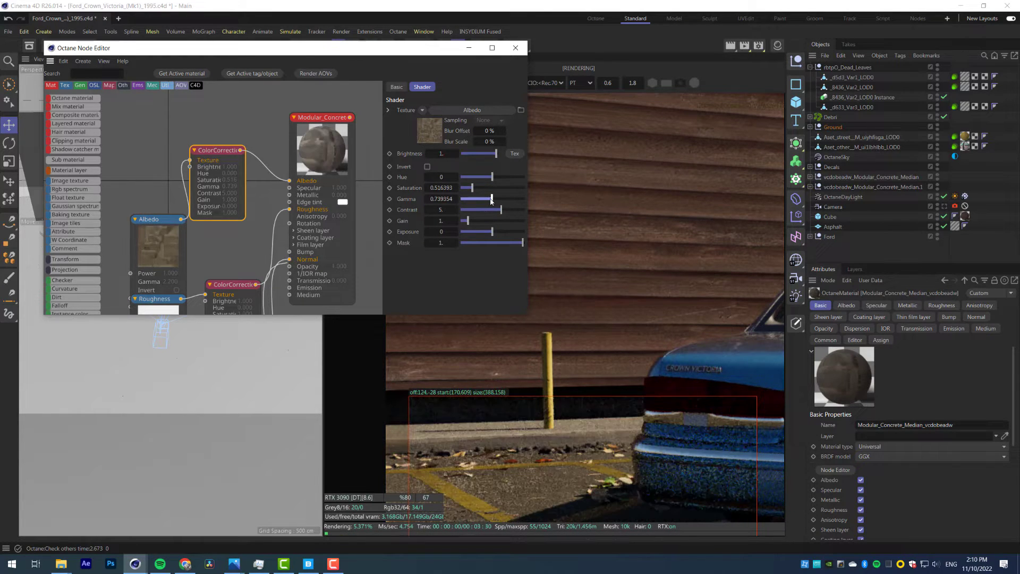
Check the sidewalk concrete in a wide render region, then close the node editor and save the scene
{"action": "scroll", "coordinate": [652, 390], "scroll_direction": "down", "scroll_amount": 5}
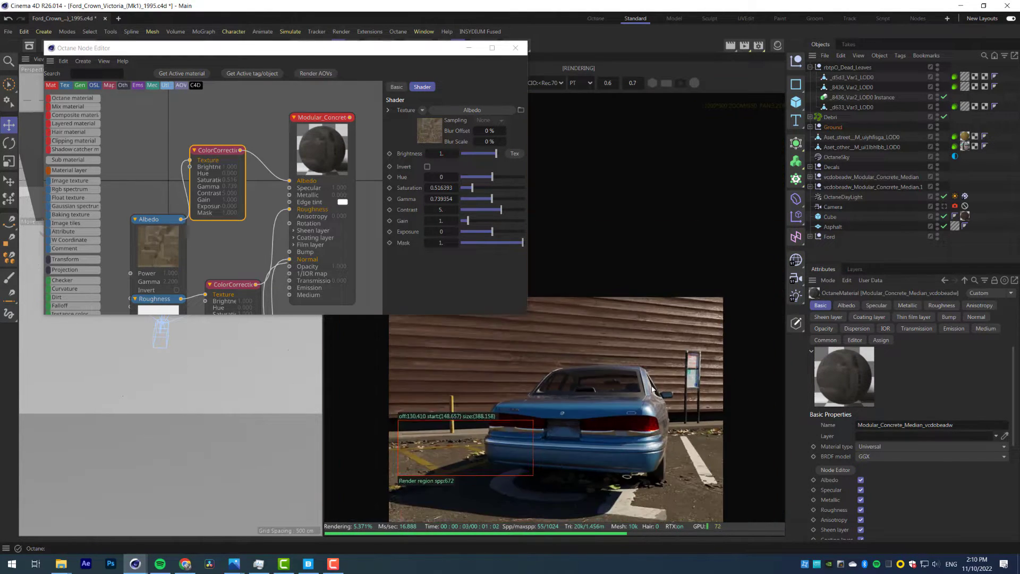
{"action": "middle_click_drag", "start_coordinate": [651, 386], "coordinate": [668, 359]}
{"action": "mouse_move", "coordinate": [392, 368]}
{"action": "left_mouse_down"}
{"action": "mouse_move", "coordinate": [439, 423]}
{"action": "mouse_move", "coordinate": [760, 423]}
{"action": "left_mouse_up"}
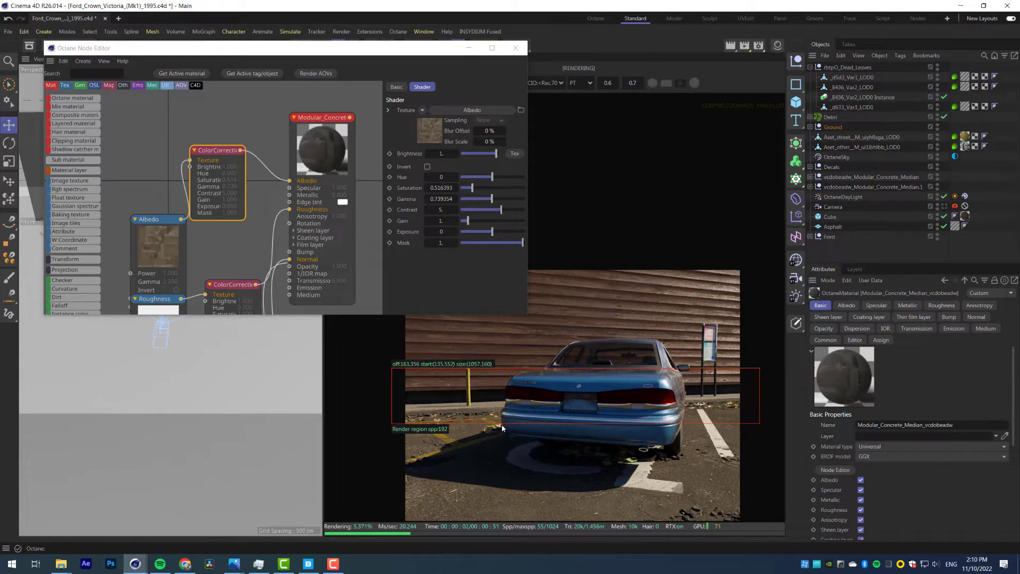
{"action": "middle_click_drag", "start_coordinate": [607, 441], "coordinate": [626, 417]}
{"action": "left_click", "coordinate": [515, 48]}
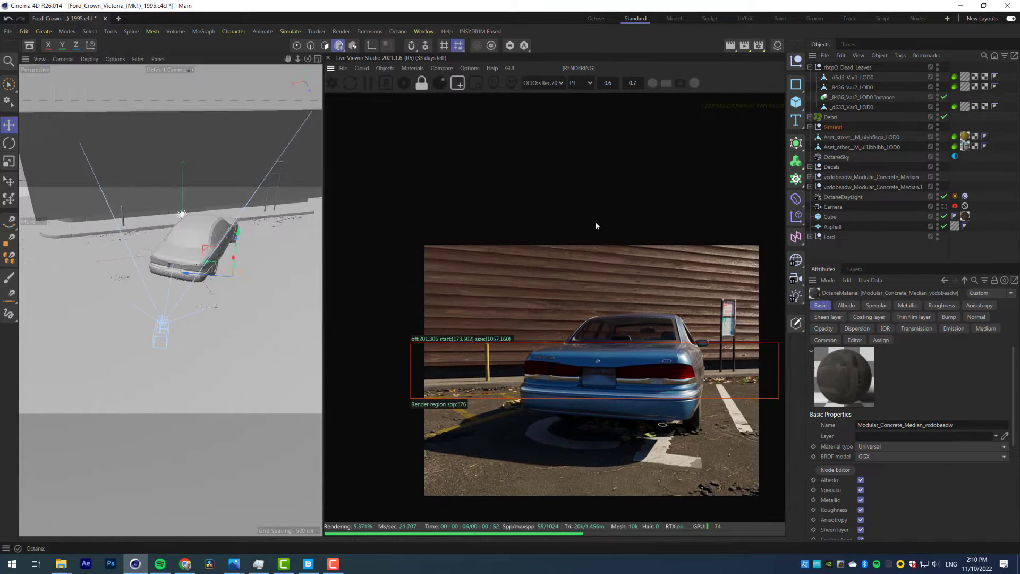
{"action": "left_click", "coordinate": [459, 85]}
{"action": "key", "text": "ctrl+s"}
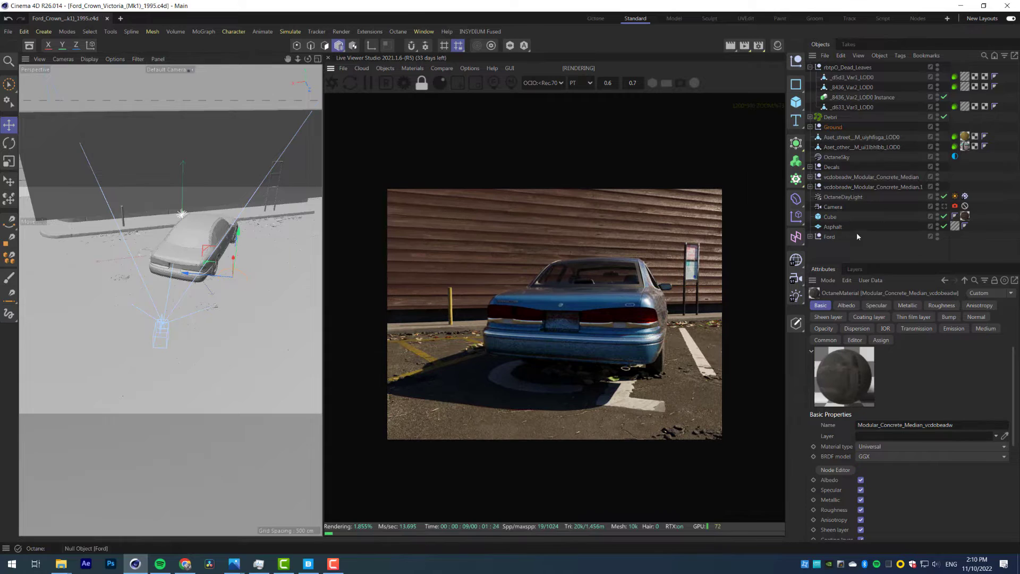
Hide the OctaneSky, look through the scene camera and adjust the daylight's North Offset
{"action": "left_click", "coordinate": [810, 67]}
{"action": "left_click", "coordinate": [937, 119]}
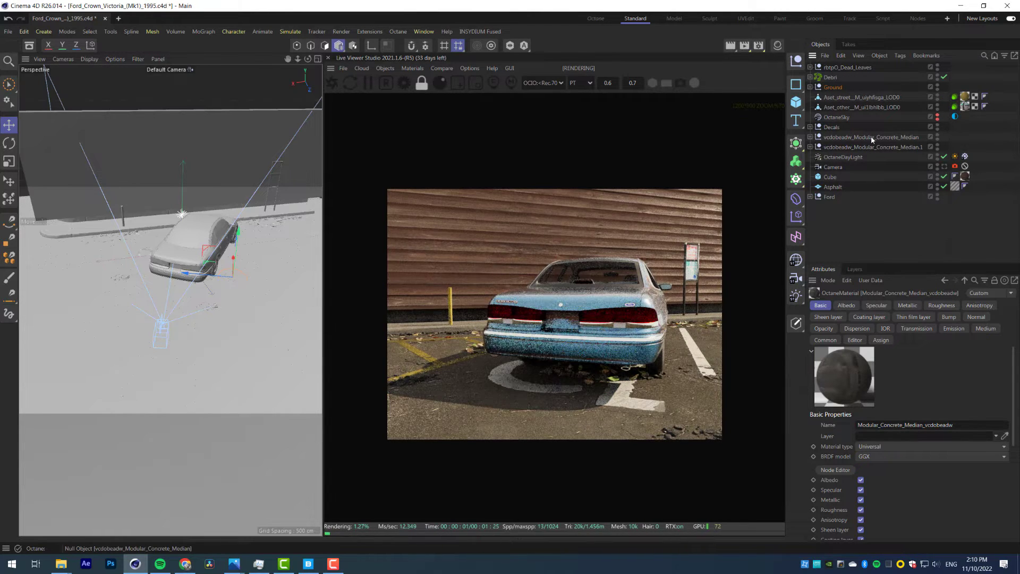
{"action": "left_click", "coordinate": [955, 156]}
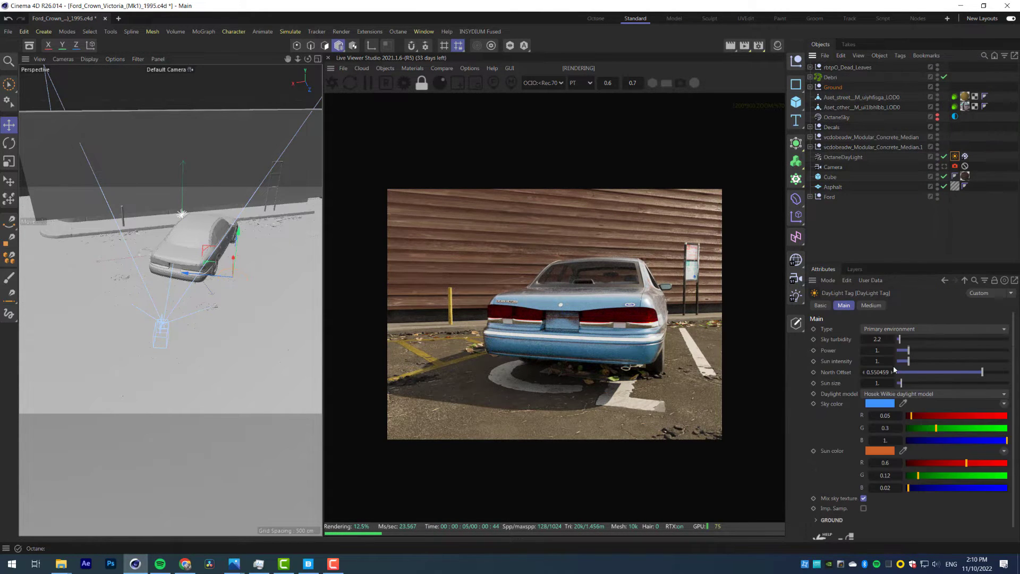
{"action": "left_click", "coordinate": [943, 167]}
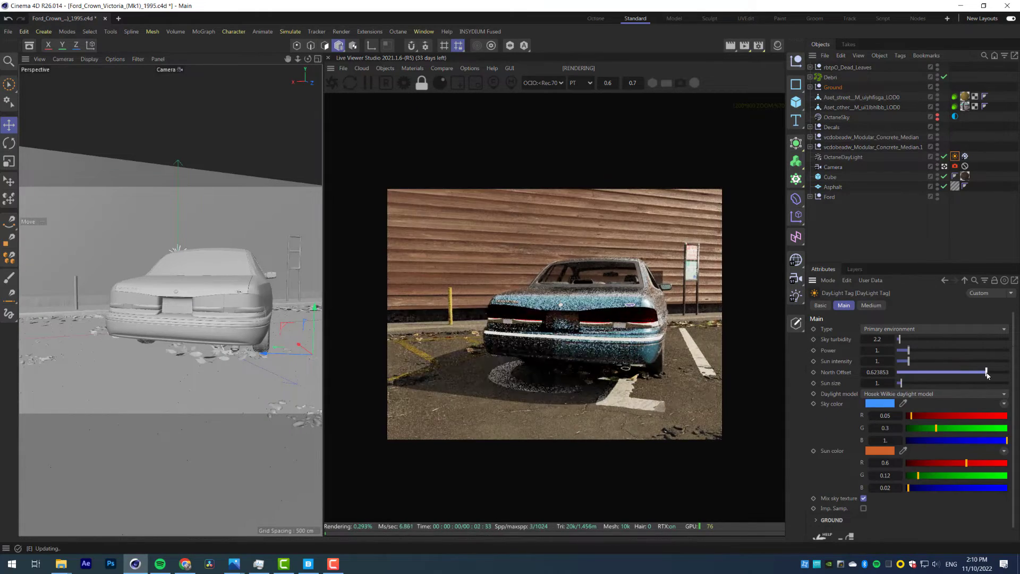
Show the OctaneSky again and set its RotX to about 0.291 with the OctaneDayLight disabled, then re-enable the daylight
{"action": "left_click", "coordinate": [944, 157]}
{"action": "left_click", "coordinate": [937, 117]}
{"action": "left_click", "coordinate": [954, 116]}
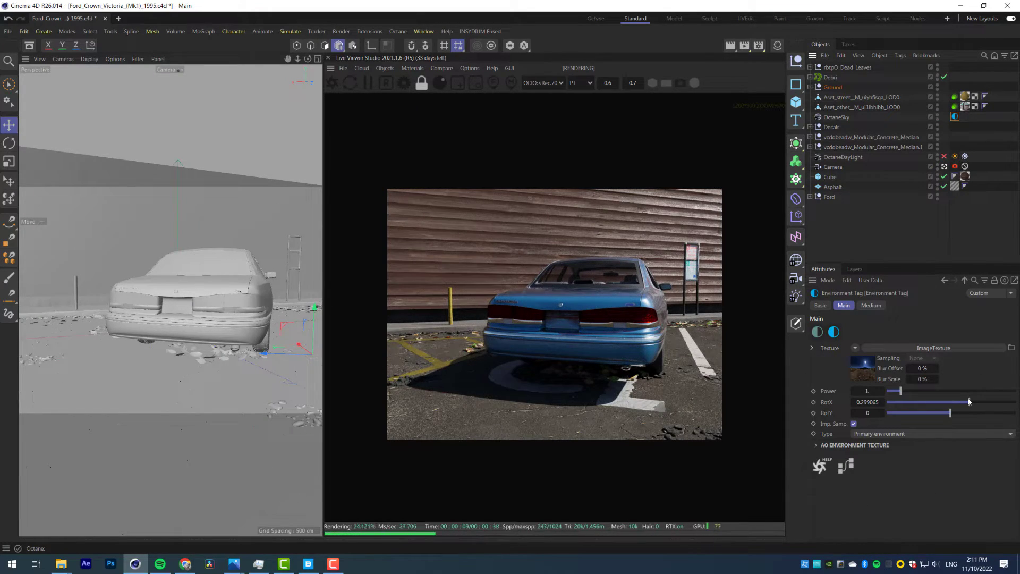
{"action": "scroll", "coordinate": [618, 326], "scroll_direction": "up", "scroll_amount": 1}
{"action": "mouse_move", "coordinate": [968, 402]}
{"action": "left_mouse_down"}
{"action": "mouse_move", "coordinate": [905, 404]}
{"action": "mouse_move", "coordinate": [968, 404]}
{"action": "left_mouse_up"}
{"action": "scroll", "coordinate": [556, 321], "scroll_direction": "up", "scroll_amount": 1}
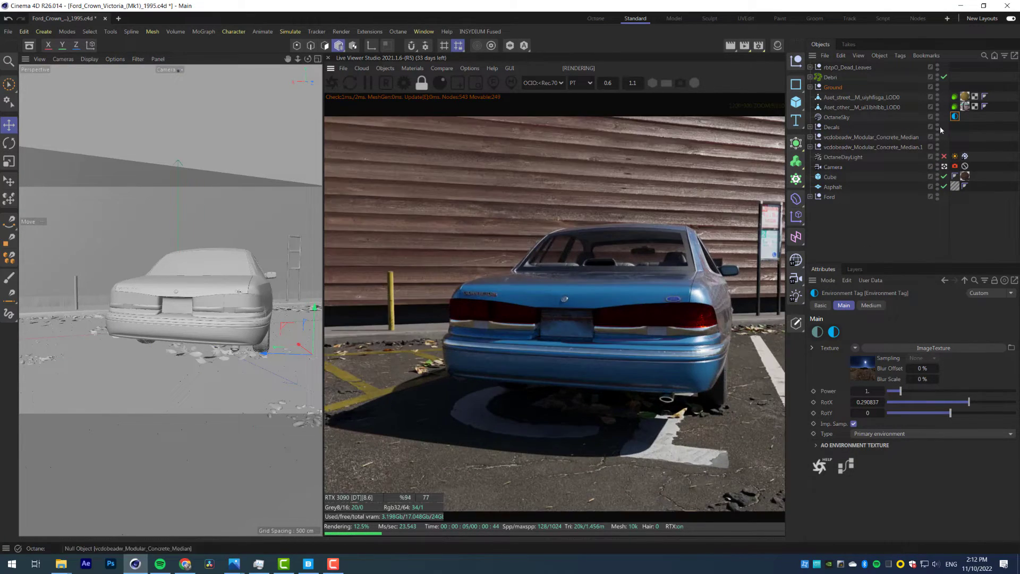
{"action": "left_click", "coordinate": [943, 156]}
{"action": "scroll", "coordinate": [617, 281], "scroll_direction": "down", "scroll_amount": 1}
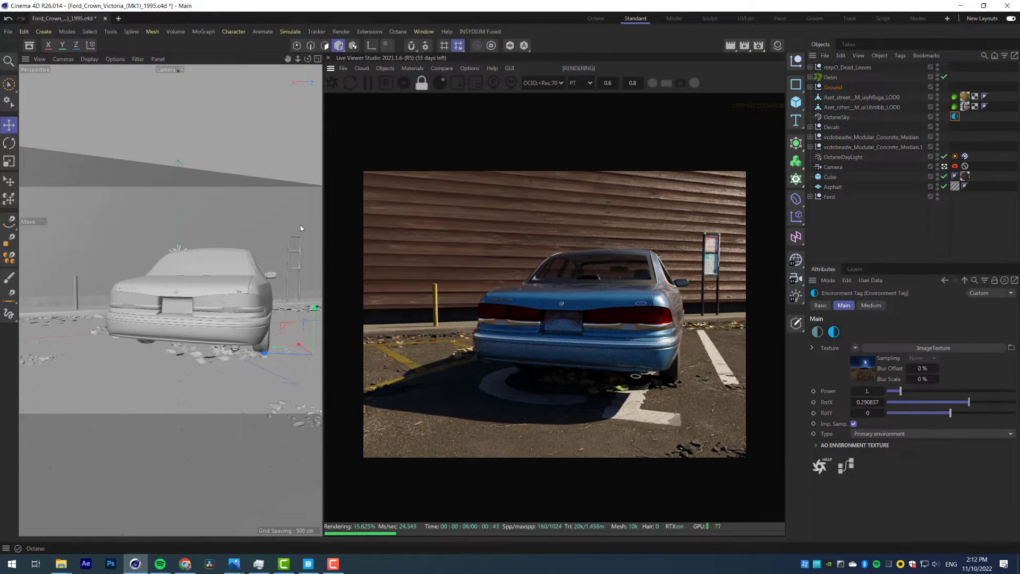
Add a plane and raise it about 184 cm so it hangs above the car
{"action": "left_click_drag", "start_coordinate": [796, 102], "coordinate": [833, 139]}
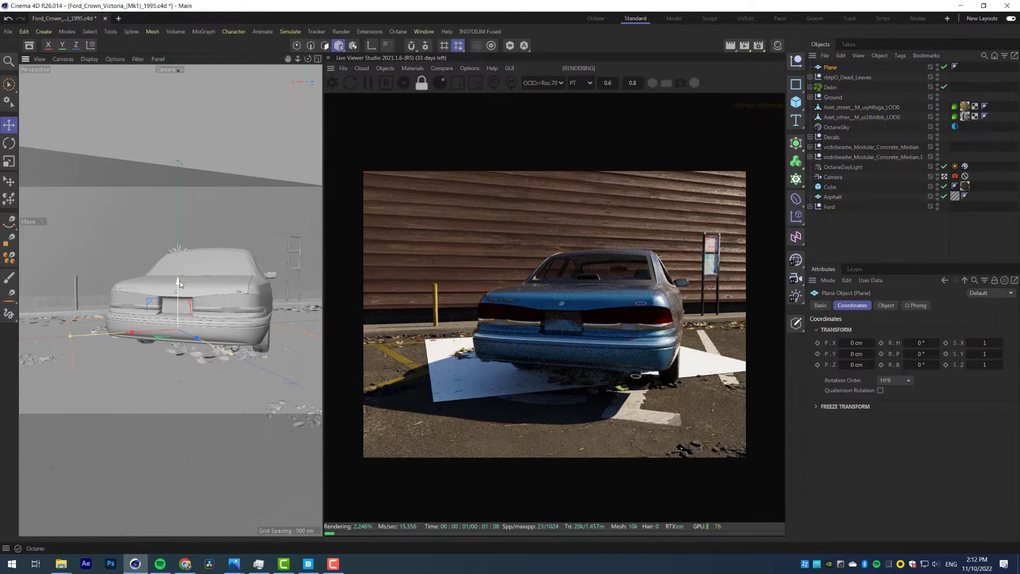
{"action": "left_click_drag", "start_coordinate": [178, 284], "coordinate": [179, 185]}
Create an Octane Material named Diffuse, apply it to the plane and add an Octane ObjectTag to the plane
{"action": "left_click", "coordinate": [777, 45]}
{"action": "left_click", "coordinate": [738, 59]}
{"action": "mouse_move", "coordinate": [765, 91]}
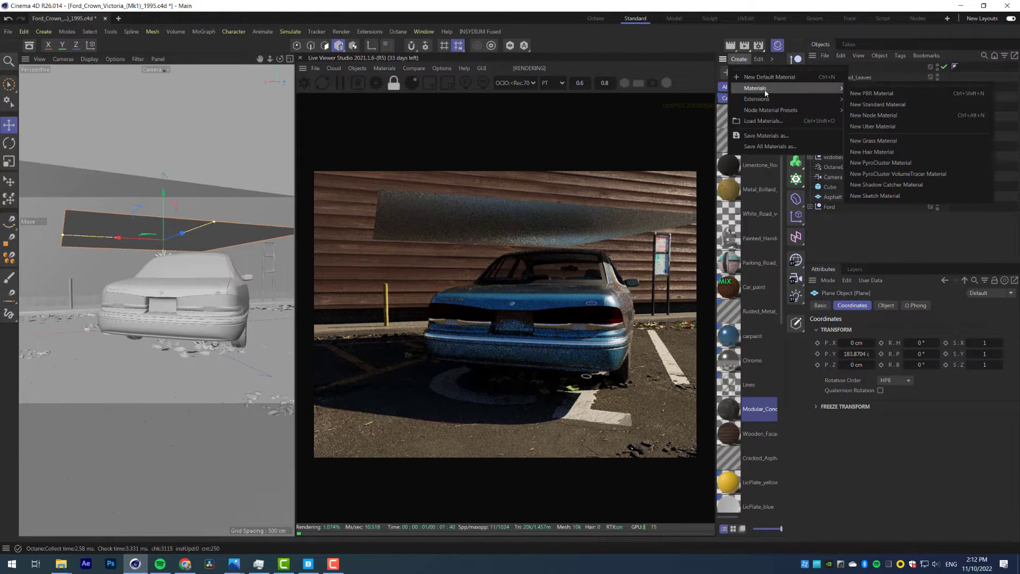
{"action": "mouse_move", "coordinate": [833, 101]}
{"action": "mouse_move", "coordinate": [875, 102]}
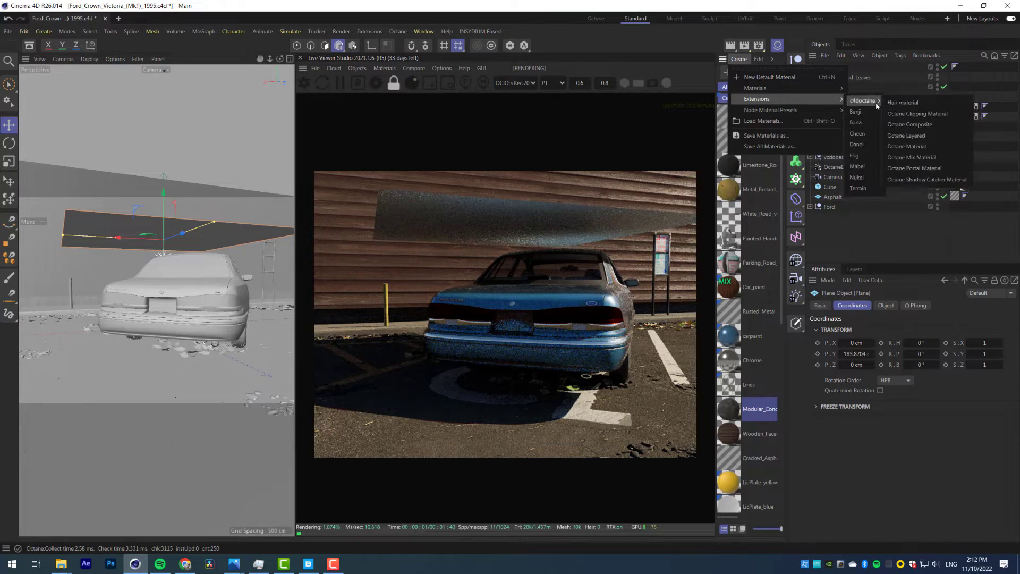
{"action": "left_click", "coordinate": [924, 135]}
{"action": "left_click", "coordinate": [760, 117]}
{"action": "type", "text": "Diff"}
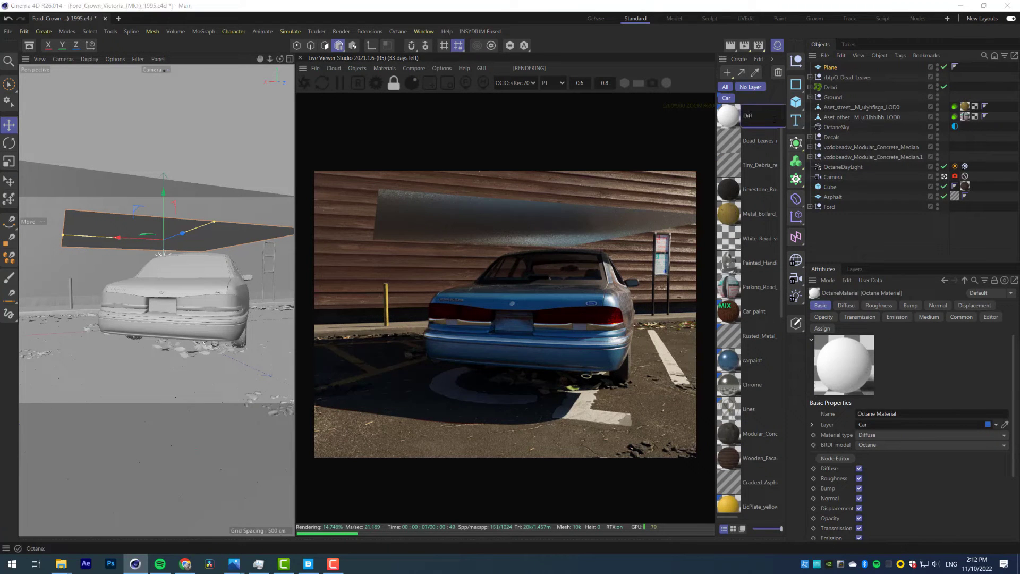
{"action": "type", "text": "use"}
{"action": "key", "text": "Return"}
{"action": "left_click_drag", "start_coordinate": [821, 67], "coordinate": [823, 68]}
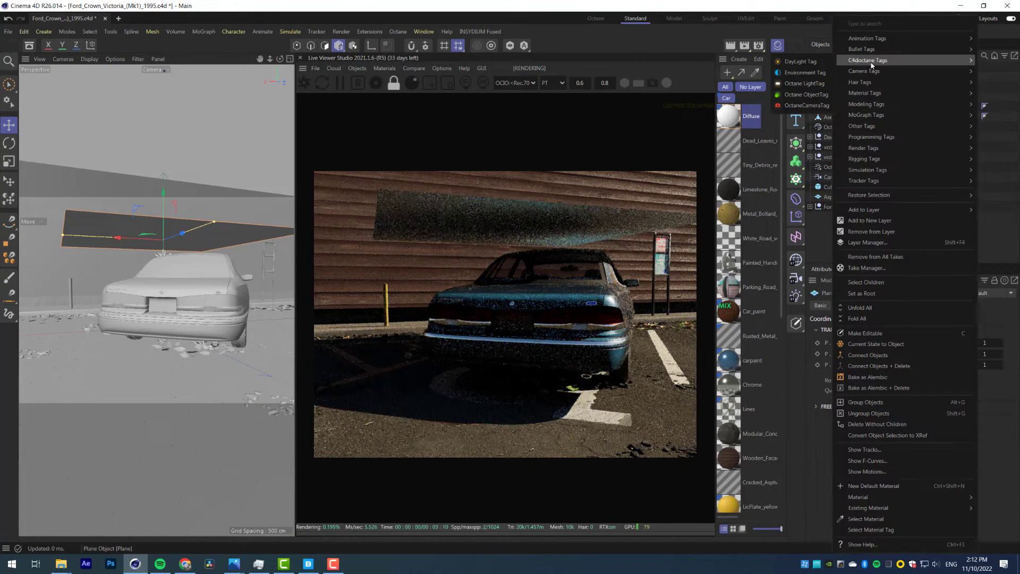
Set the Diffuse material's diffuse color to RGB 220, 220, 220 and its transmission color to white
{"action": "double_click", "coordinate": [736, 118]}
{"action": "left_click", "coordinate": [709, 260]}
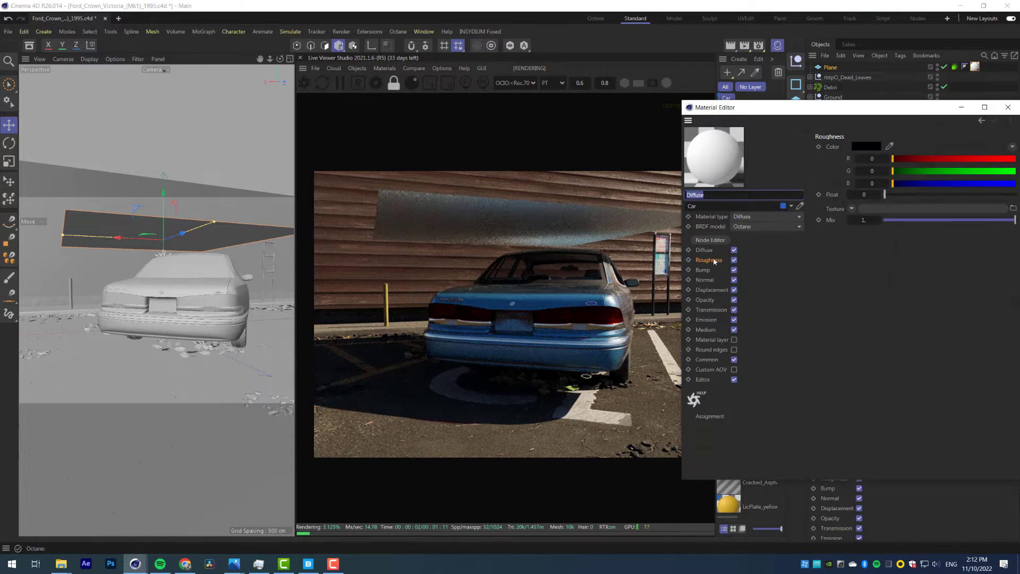
{"action": "left_click", "coordinate": [866, 148]}
{"action": "left_click", "coordinate": [768, 206]}
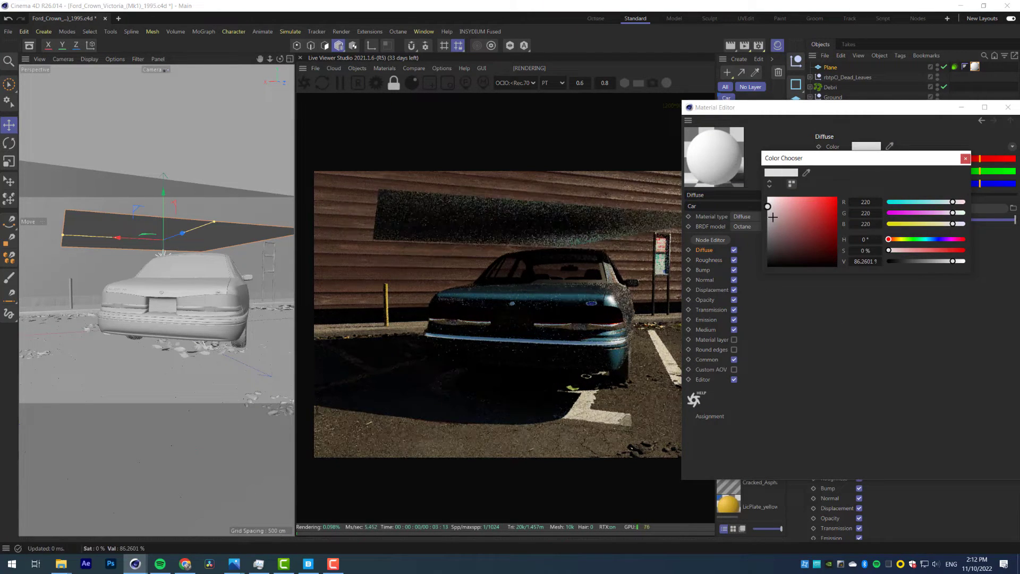
{"action": "left_click", "coordinate": [710, 321]}
{"action": "left_click", "coordinate": [711, 310]}
{"action": "left_click", "coordinate": [866, 146]}
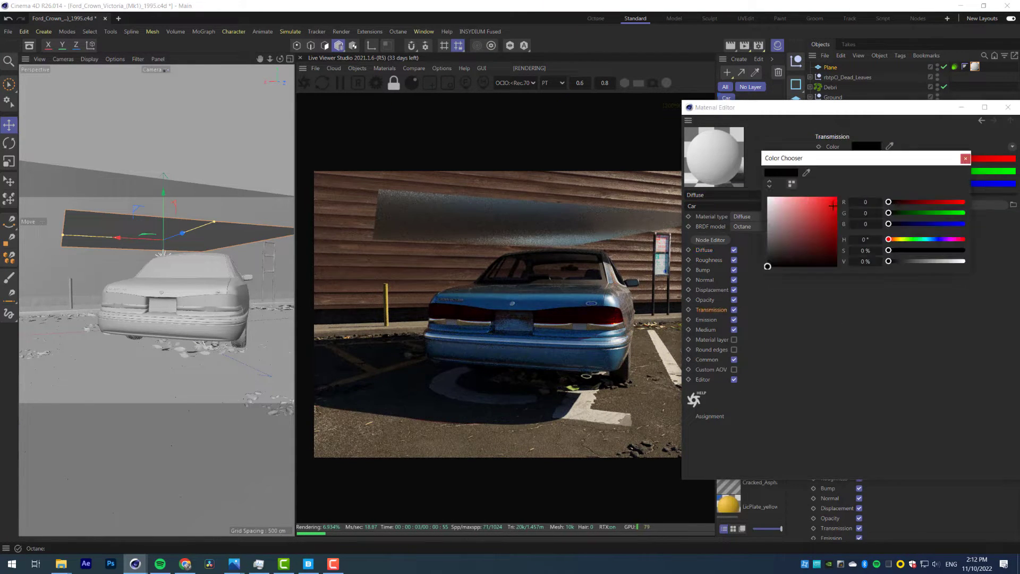
{"action": "left_click", "coordinate": [768, 197]}
{"action": "left_click", "coordinate": [965, 158]}
{"action": "left_click", "coordinate": [1007, 107]}
Turn off camera visibility for the plane in its Octane ObjectTag and try toggling its shadow visibility
{"action": "left_click", "coordinate": [955, 67]}
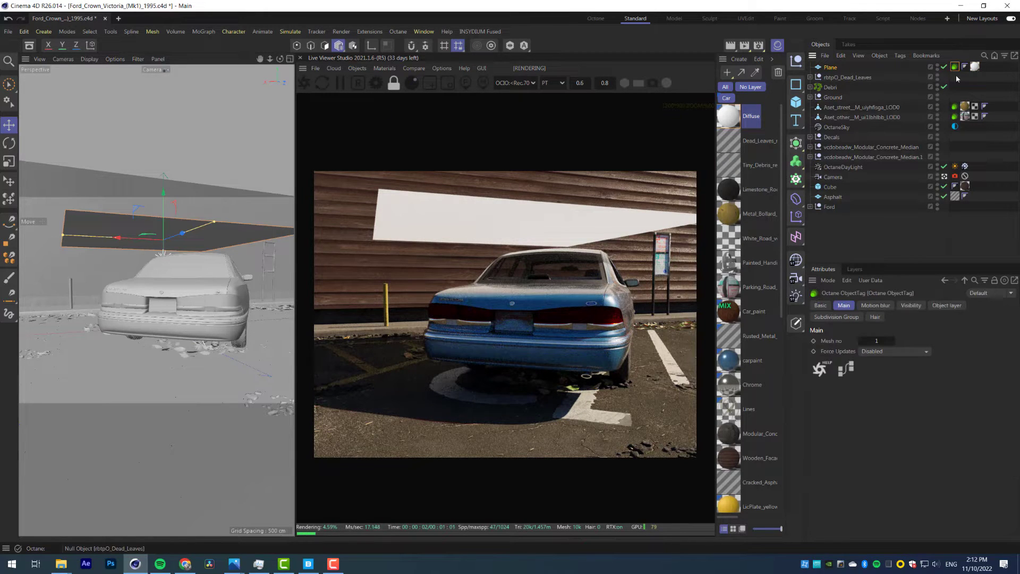
{"action": "left_click", "coordinate": [911, 305]}
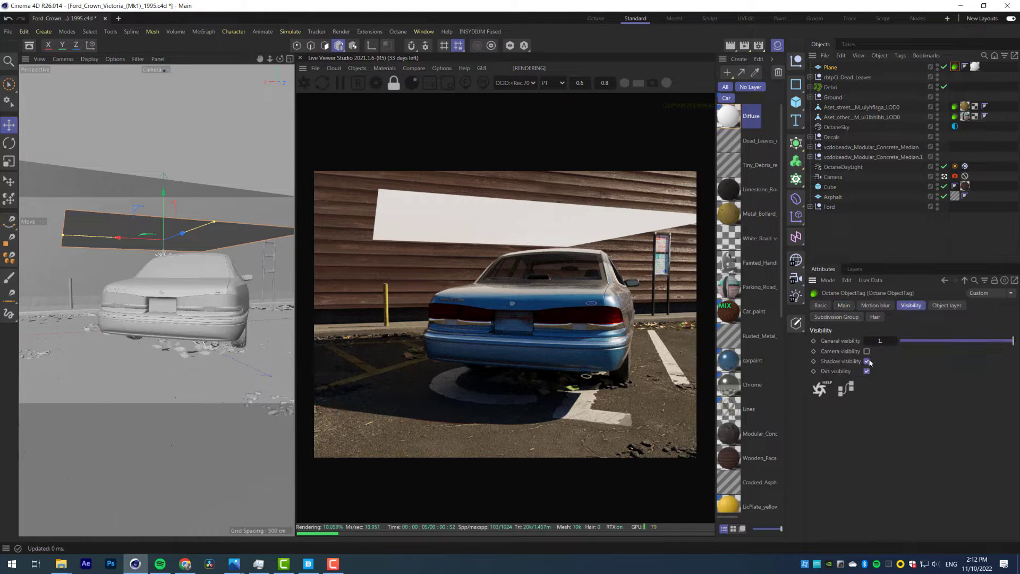
{"action": "left_click", "coordinate": [867, 361]}
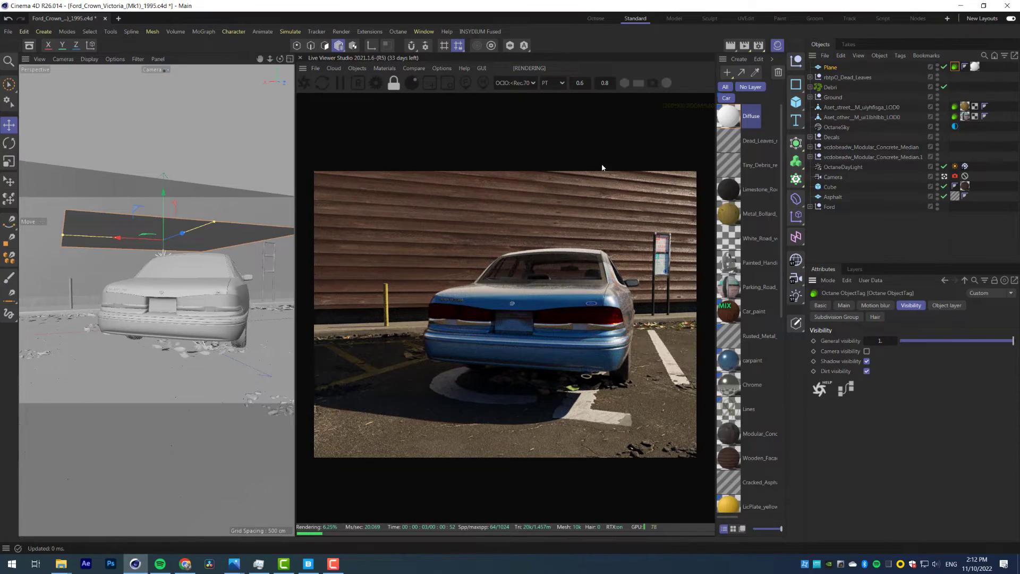
Move the plane higher and to the right of the car, and reopen its Octane ObjectTag settings
{"action": "left_click", "coordinate": [777, 46]}
{"action": "left_click_drag", "start_coordinate": [178, 200], "coordinate": [204, 134]}
{"action": "left_click_drag", "start_coordinate": [145, 163], "coordinate": [298, 165]}
{"action": "left_click", "coordinate": [954, 67]}
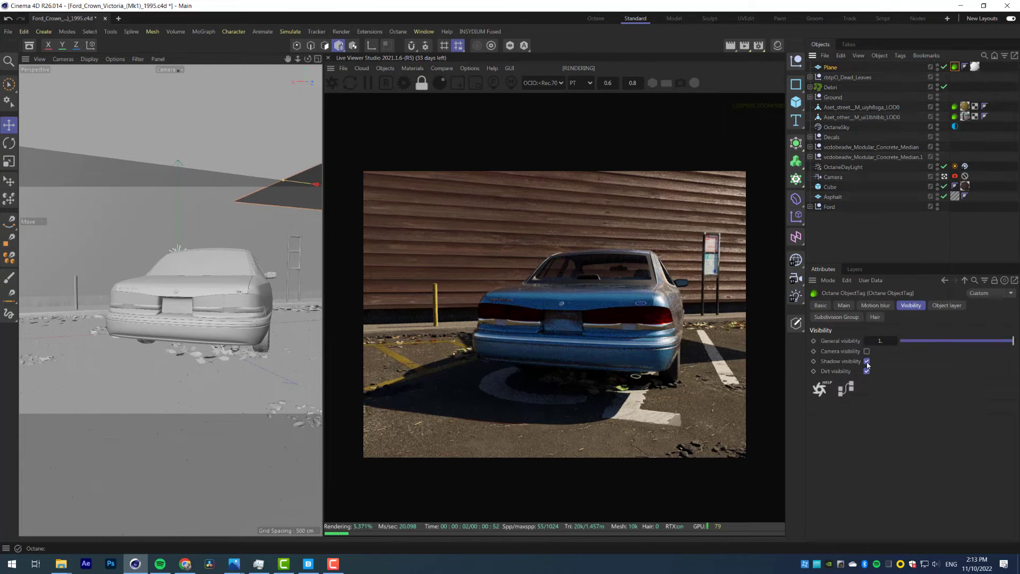
Turn off shadow and dirt visibility for the overhead plane and lower it closer to the car
{"action": "left_click", "coordinate": [866, 361]}
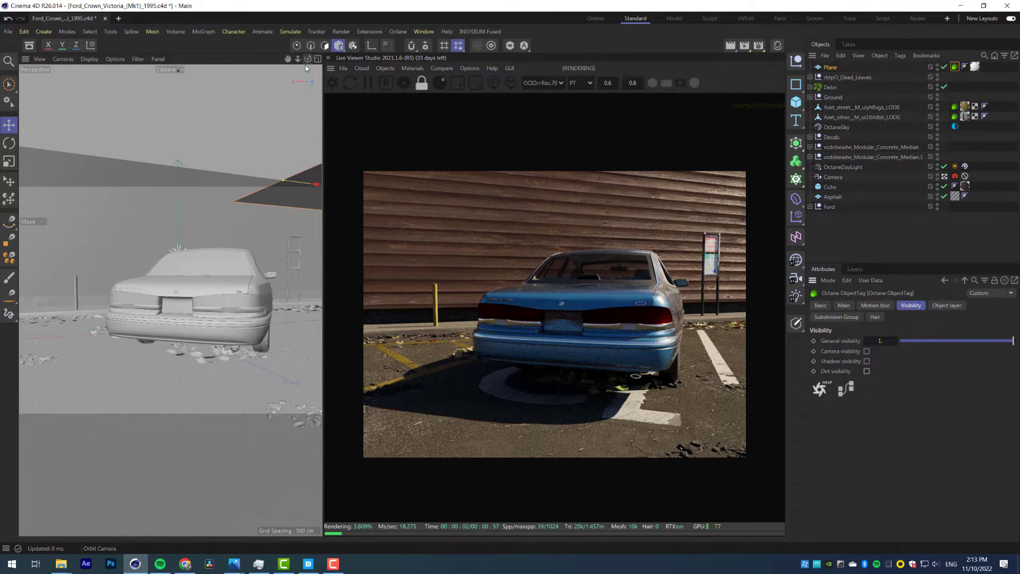
{"action": "left_click", "coordinate": [180, 71]}
{"action": "left_click_drag", "start_coordinate": [189, 234], "coordinate": [171, 289], "text": "alt"}
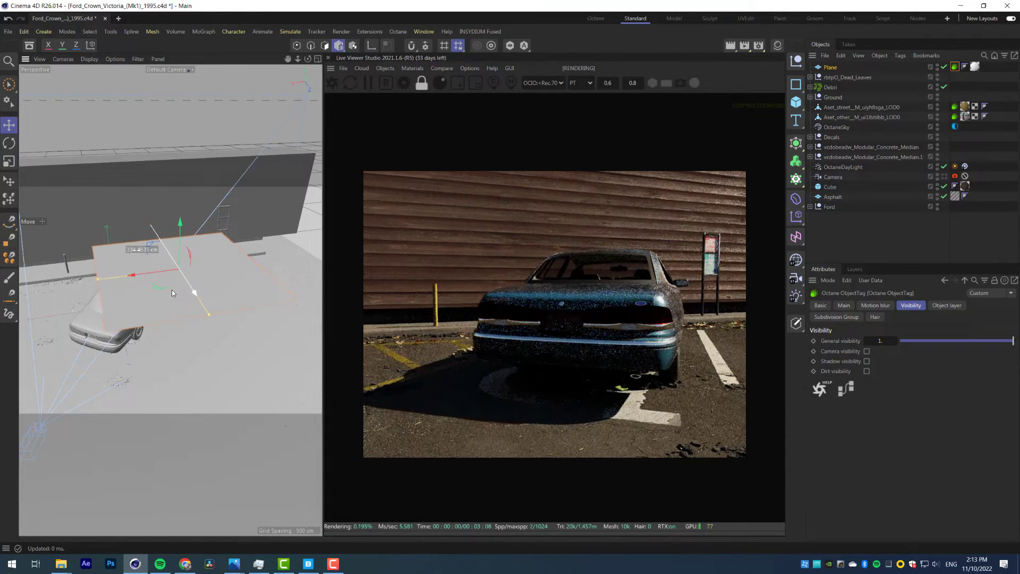
{"action": "left_click_drag", "start_coordinate": [180, 228], "coordinate": [181, 257]}
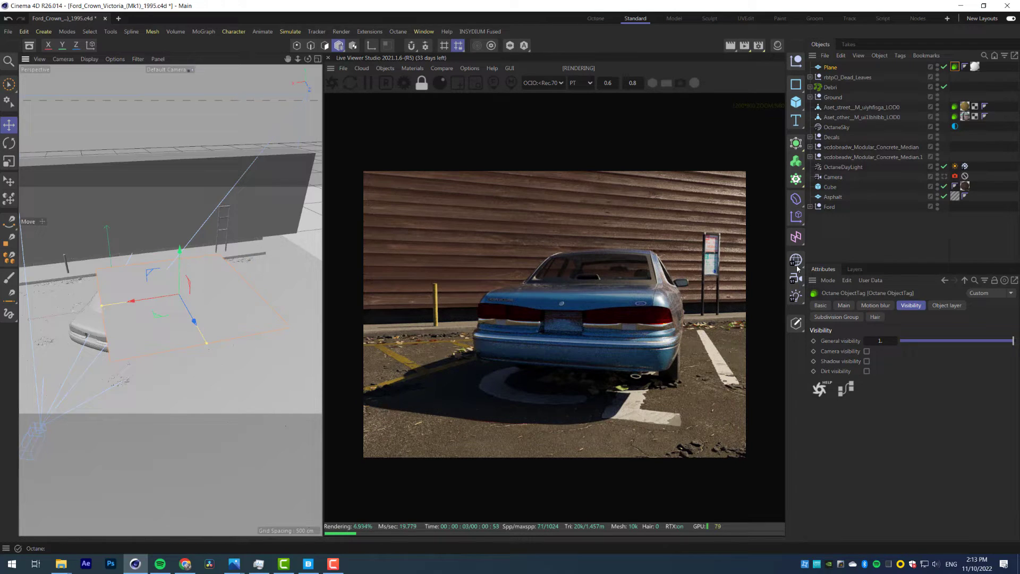
Duplicate the Plane object and rename the copy Neg
{"action": "left_click", "coordinate": [830, 68]}
{"action": "key", "text": "ctrl+c"}
{"action": "key", "text": "ctrl+v"}
{"action": "double_click", "coordinate": [832, 68]}
{"action": "type", "text": "N"}
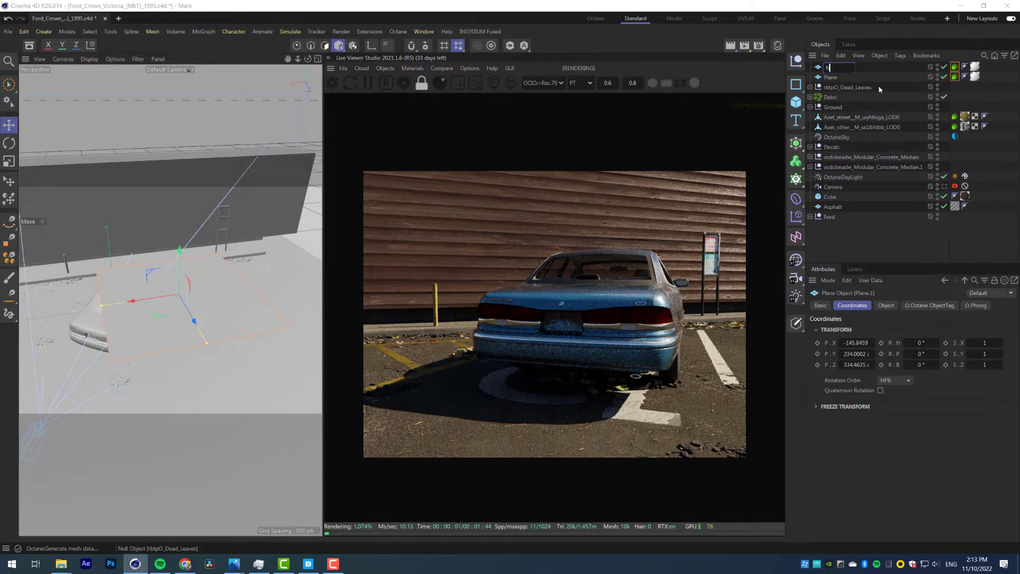
{"action": "type", "text": "eg"}
{"action": "key", "text": "Return"}
Duplicate the Diffuse material assigned to the Neg plane and rename the copy Neg
{"action": "left_click", "coordinate": [974, 67]}
{"action": "left_click", "coordinate": [777, 45]}
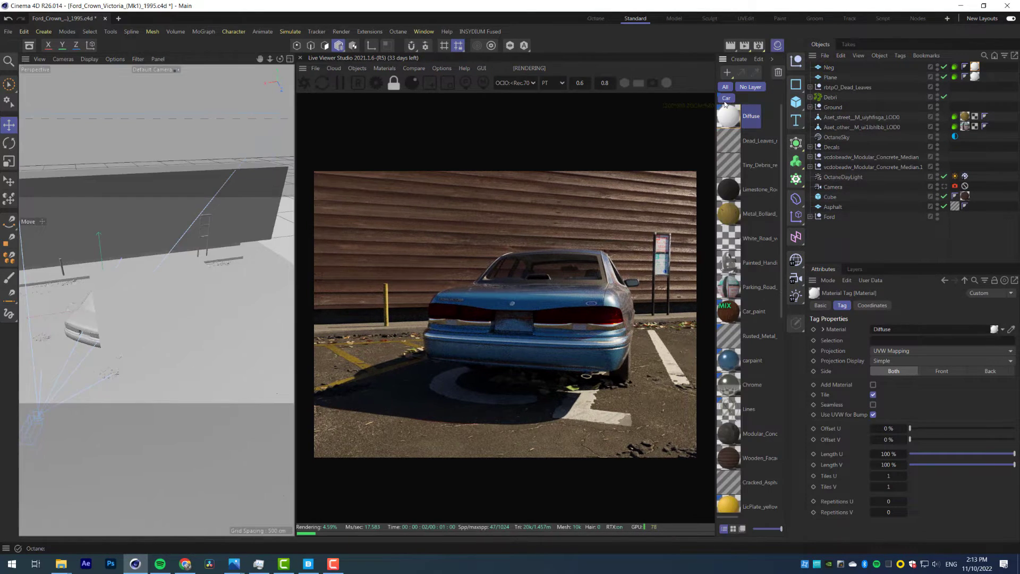
{"action": "left_click", "coordinate": [729, 114]}
{"action": "key", "text": "ctrl+c"}
{"action": "key", "text": "ctrl+v"}
{"action": "double_click", "coordinate": [749, 118]}
{"action": "type", "text": "Neg"}
{"action": "key", "text": "Return"}
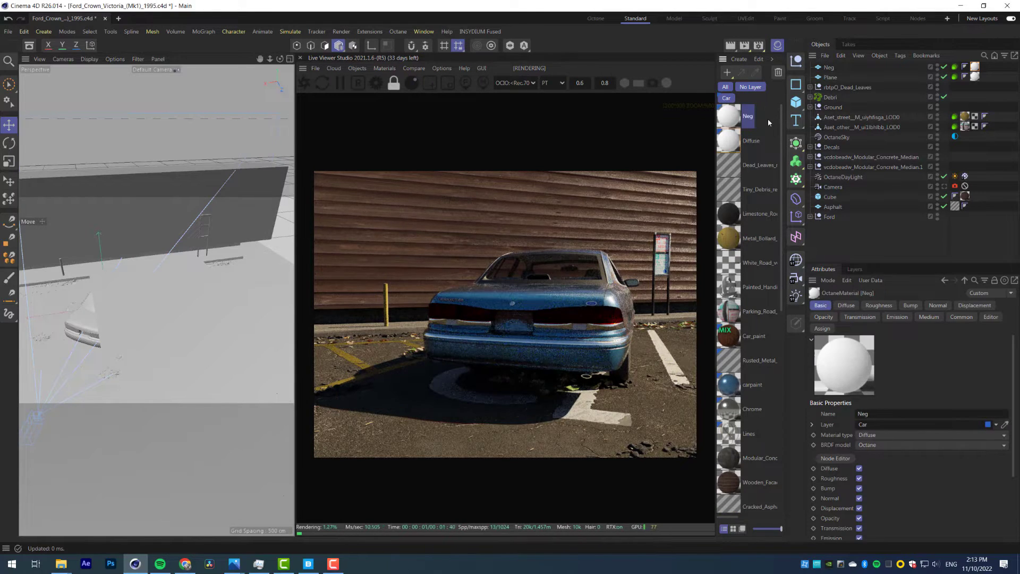
Disable Diffuse and Transmission in the Neg material and assign it to the Neg plane
{"action": "left_click", "coordinate": [859, 468]}
{"action": "scroll", "coordinate": [876, 458], "scroll_direction": "down", "scroll_amount": 3}
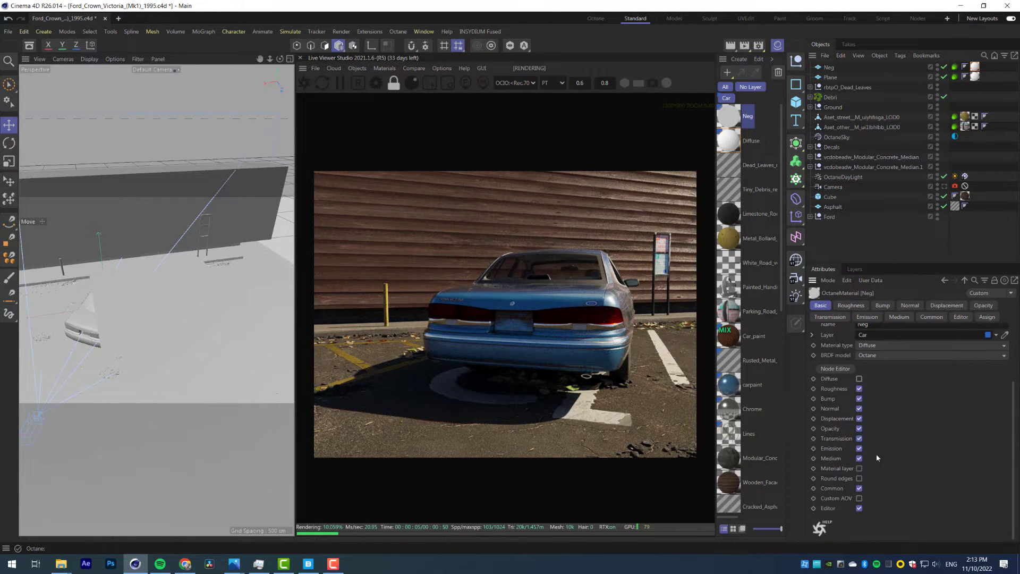
{"action": "left_click_drag", "start_coordinate": [979, 66], "coordinate": [977, 67]}
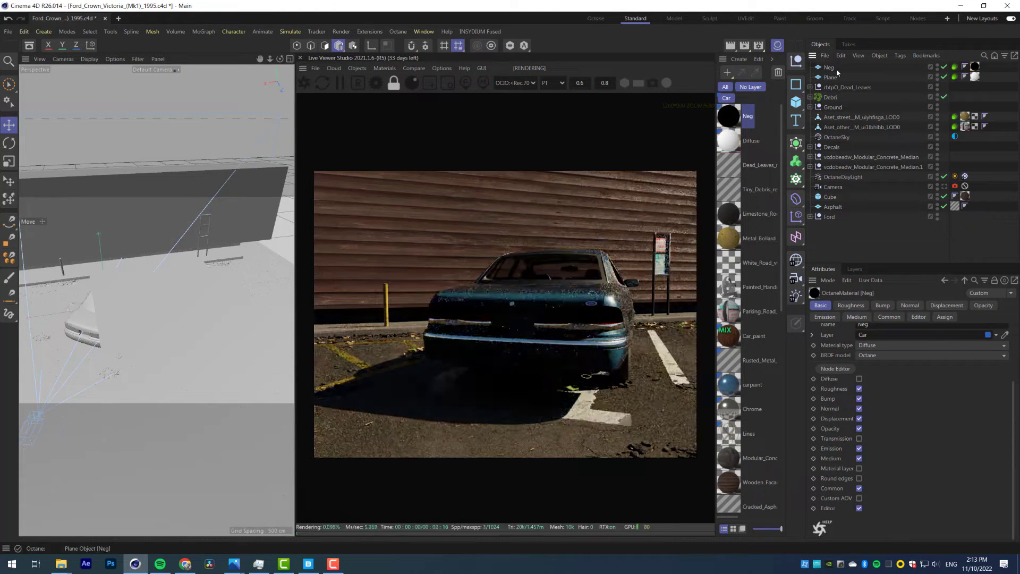
Rotate the Neg plane upright to a -90° bank and move it to the side of the car
{"action": "left_click", "coordinate": [158, 301]}
{"action": "key", "text": "r"}
{"action": "left_click_drag", "start_coordinate": [127, 300], "coordinate": [234, 327]}
{"action": "key", "text": "ctrl+z"}
{"action": "key", "text": "e"}
{"action": "left_click_drag", "start_coordinate": [187, 295], "coordinate": [93, 303]}
{"action": "left_click_drag", "start_coordinate": [41, 337], "coordinate": [89, 254]}
{"action": "middle_click_drag", "start_coordinate": [248, 274], "coordinate": [286, 277], "text": "alt"}
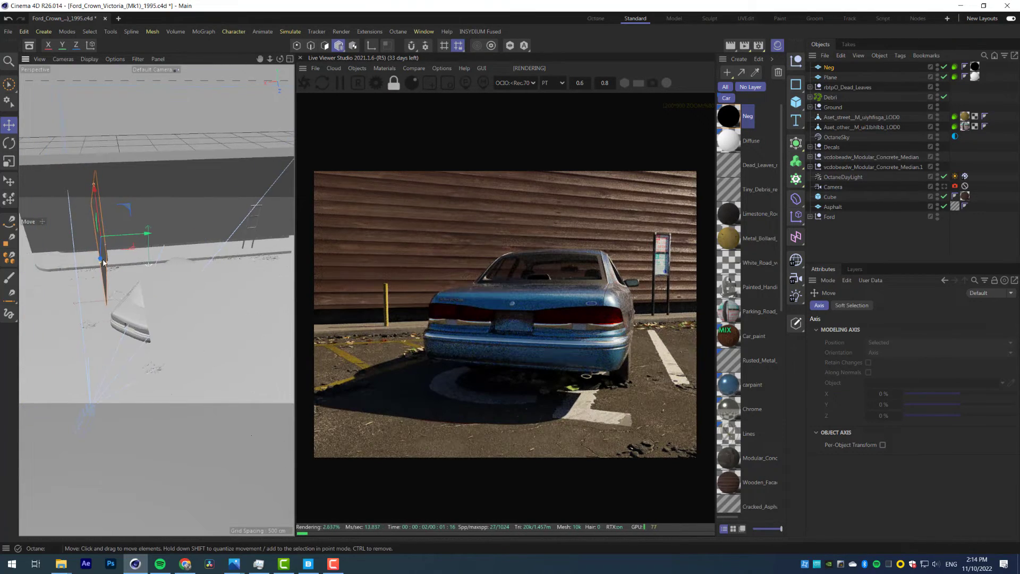
Enlarge the upright Neg plane in length and height and position it alongside the car
{"action": "left_click_drag", "start_coordinate": [103, 263], "coordinate": [175, 270], "text": "alt"}
{"action": "left_click_drag", "start_coordinate": [116, 204], "coordinate": [118, 219]}
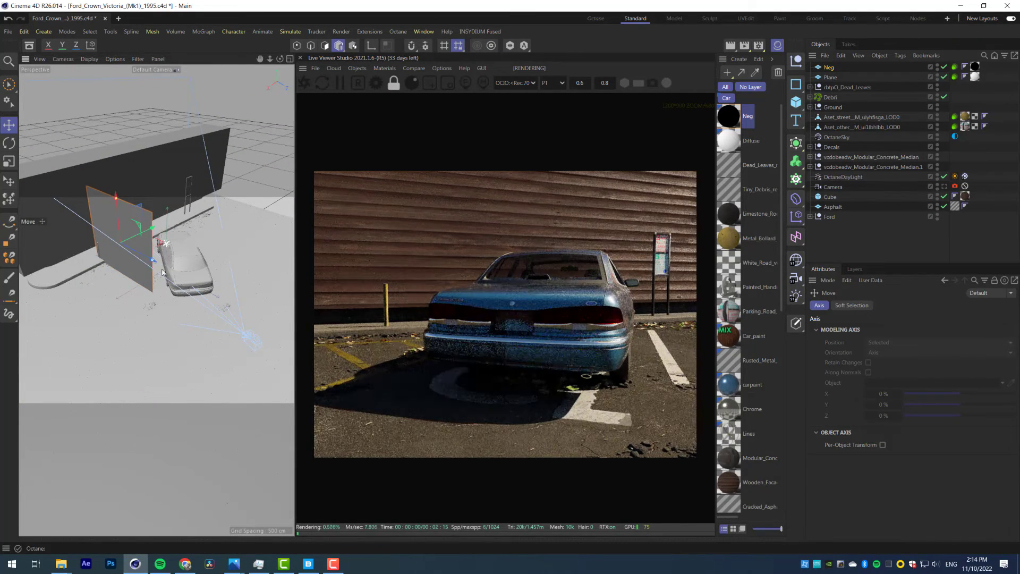
{"action": "left_click_drag", "start_coordinate": [154, 260], "coordinate": [197, 285]}
{"action": "left_click_drag", "start_coordinate": [151, 229], "coordinate": [120, 243]}
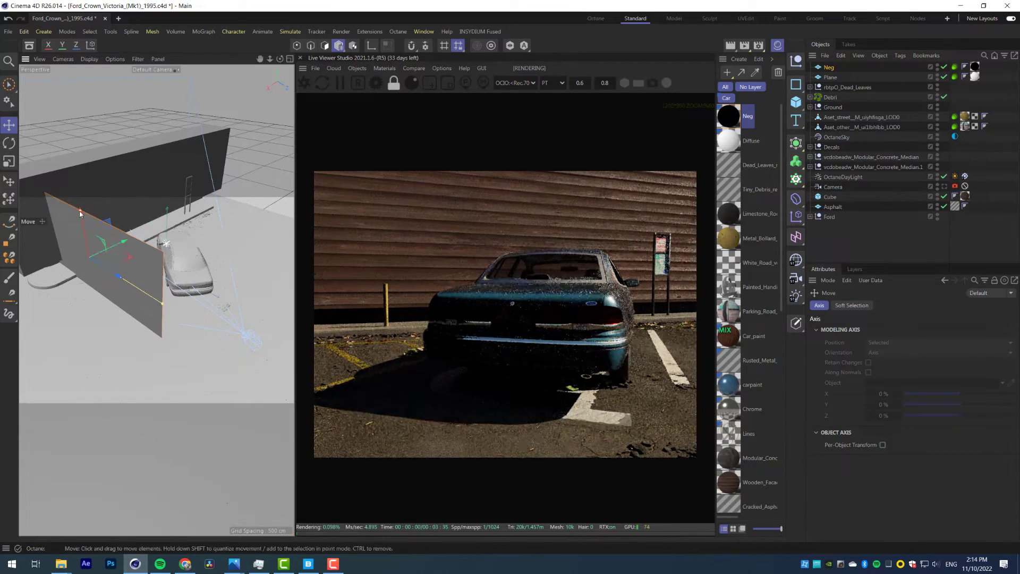
{"action": "left_click_drag", "start_coordinate": [79, 213], "coordinate": [121, 268]}
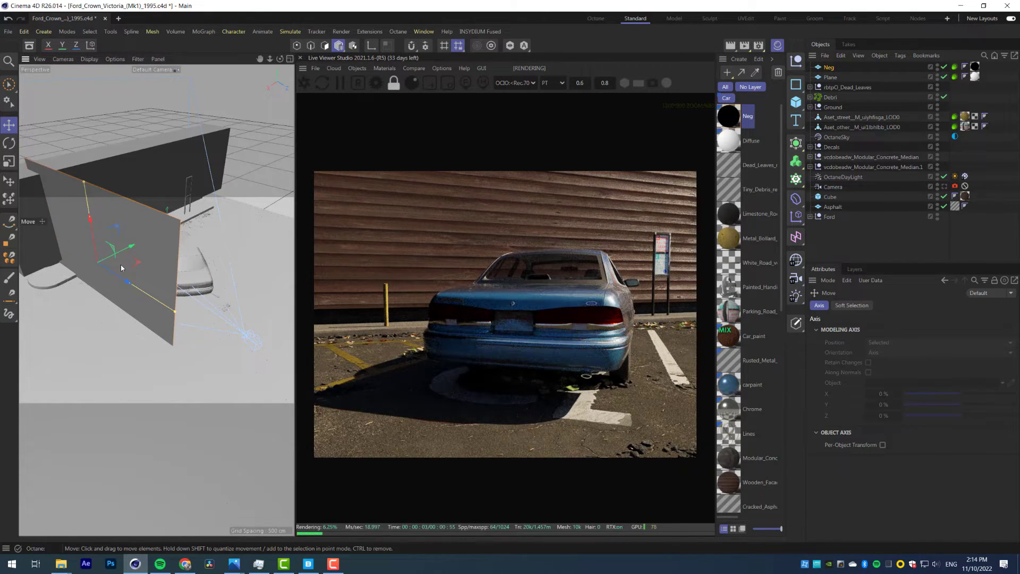
Duplicate the Neg plane and rotate and move the copy to stand upright behind the car, beyond the camera
{"action": "left_click", "coordinate": [830, 68]}
{"action": "key", "text": "ctrl+c"}
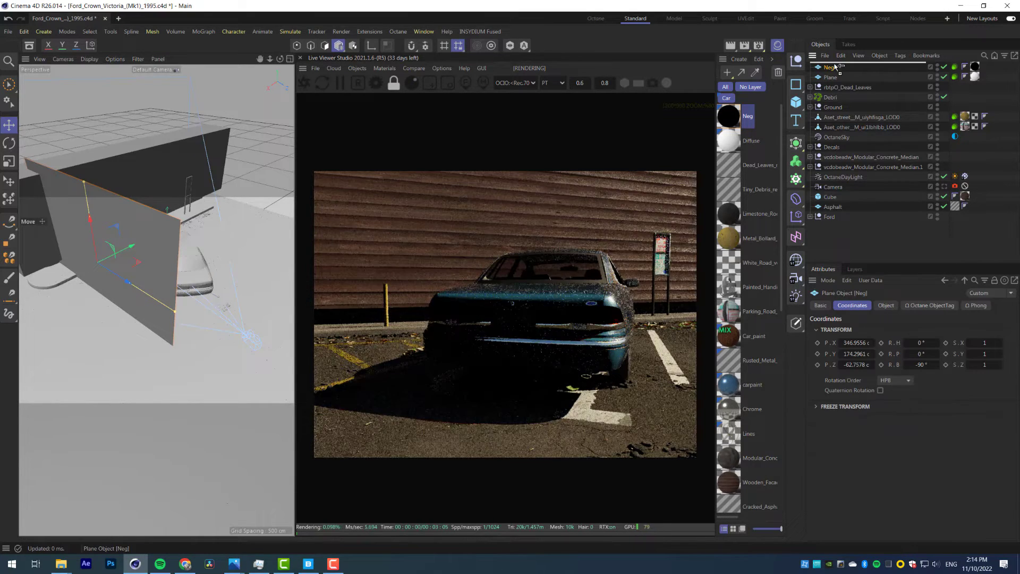
{"action": "key", "text": "ctrl+v"}
{"action": "scroll", "coordinate": [171, 258], "scroll_direction": "down", "scroll_amount": 2}
{"action": "left_click_drag", "start_coordinate": [171, 258], "coordinate": [255, 356], "text": "alt"}
{"action": "key", "text": "r"}
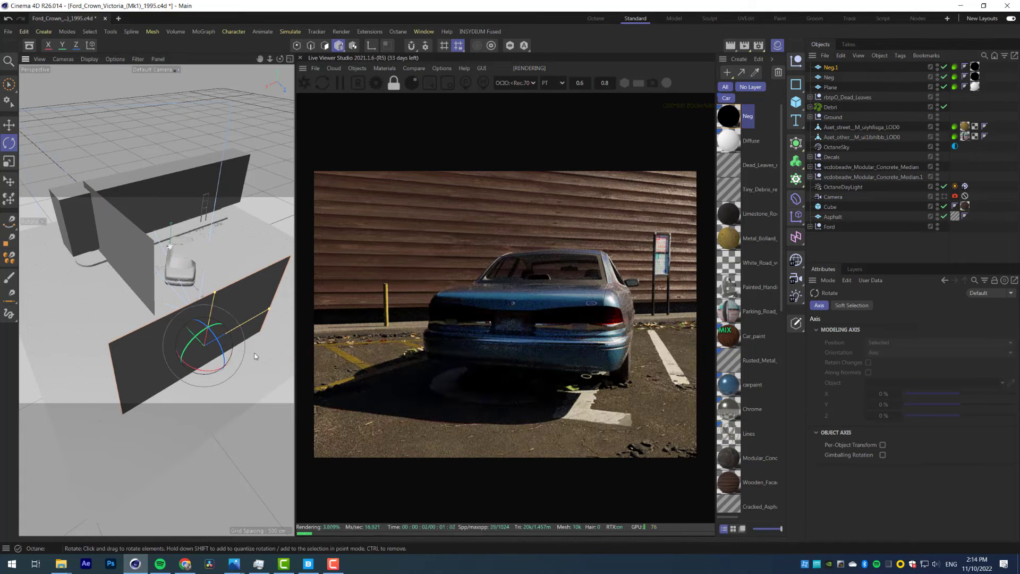
{"action": "key", "text": "e"}
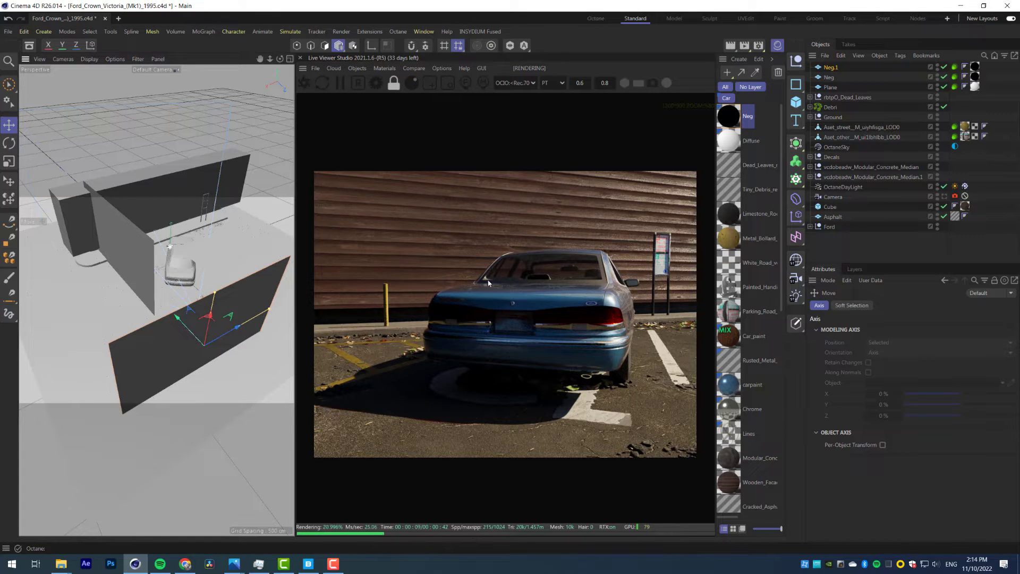
Duplicate the side Neg plane as Neg.2, rotate it horizontal to a -180° bank and place it above the car
{"action": "left_click", "coordinate": [830, 68]}
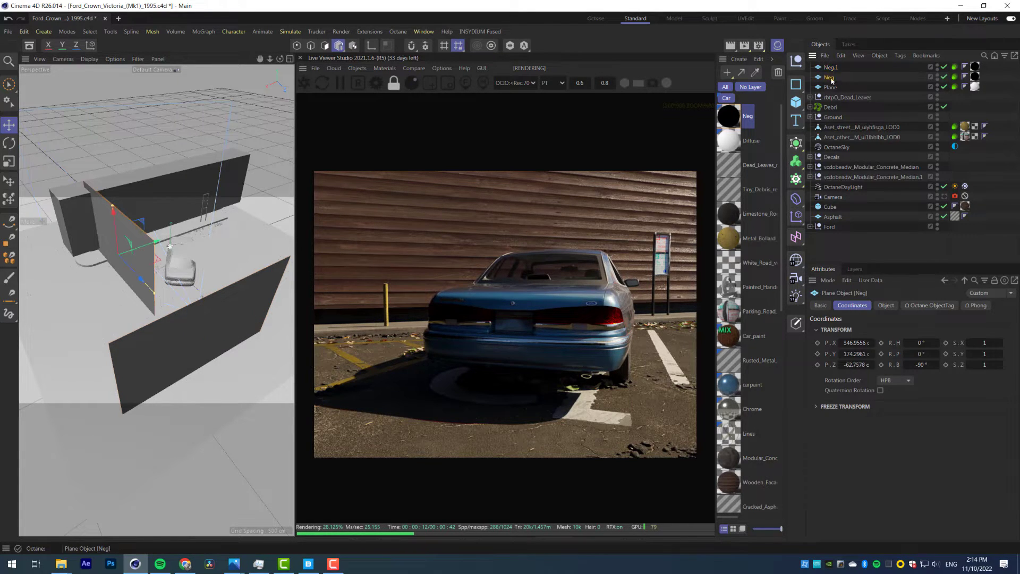
{"action": "left_click_drag", "start_coordinate": [830, 78], "coordinate": [830, 73], "text": "ctrl"}
{"action": "key", "text": "r"}
{"action": "left_click_drag", "start_coordinate": [102, 236], "coordinate": [219, 178]}
{"action": "left_click_drag", "start_coordinate": [281, 154], "coordinate": [221, 167]}
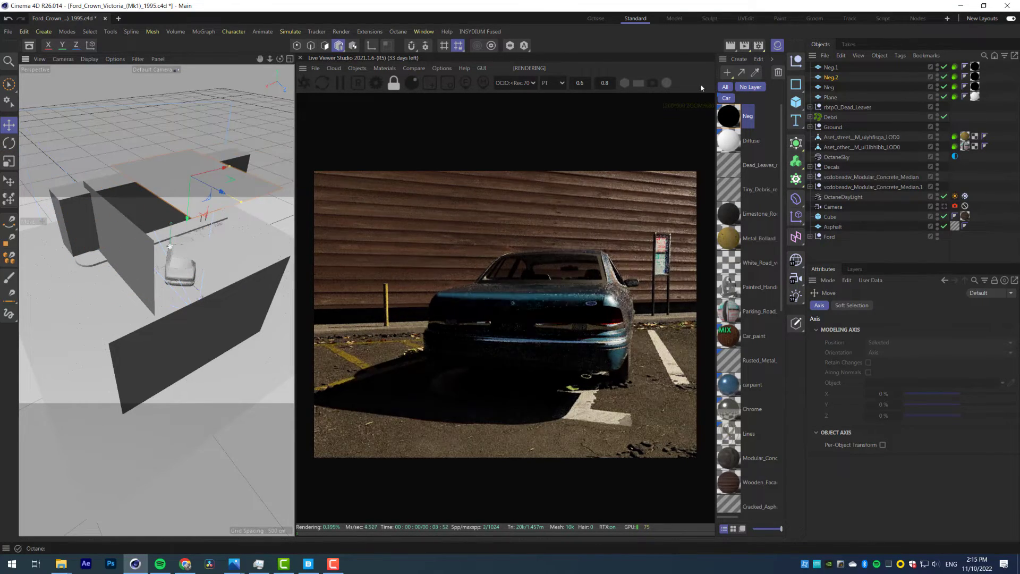
Turn on shadow and dirt visibility for Neg.2 and shift and enlarge it over the scene to cast a shadow
{"action": "left_click", "coordinate": [777, 46]}
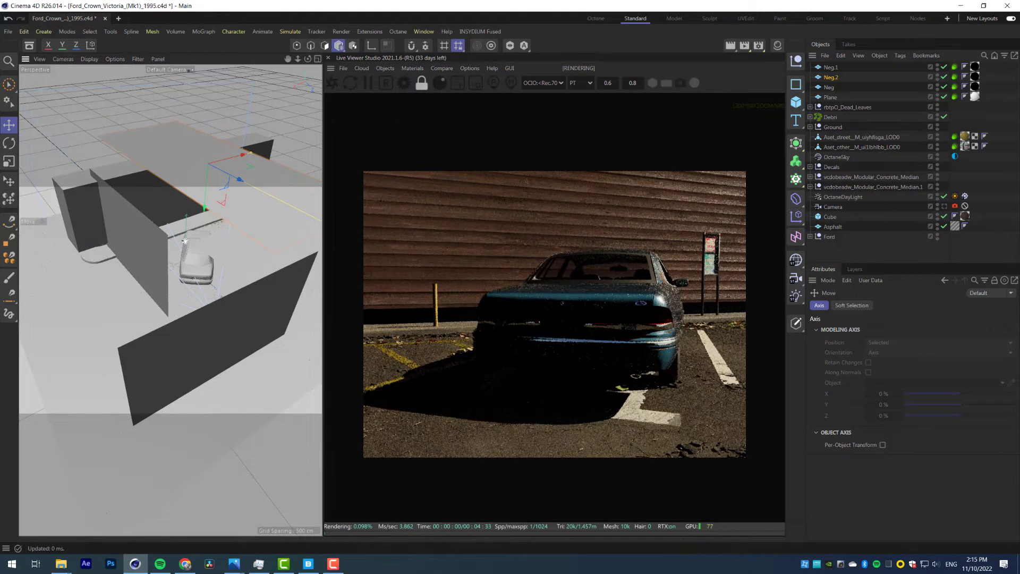
{"action": "left_click", "coordinate": [954, 77]}
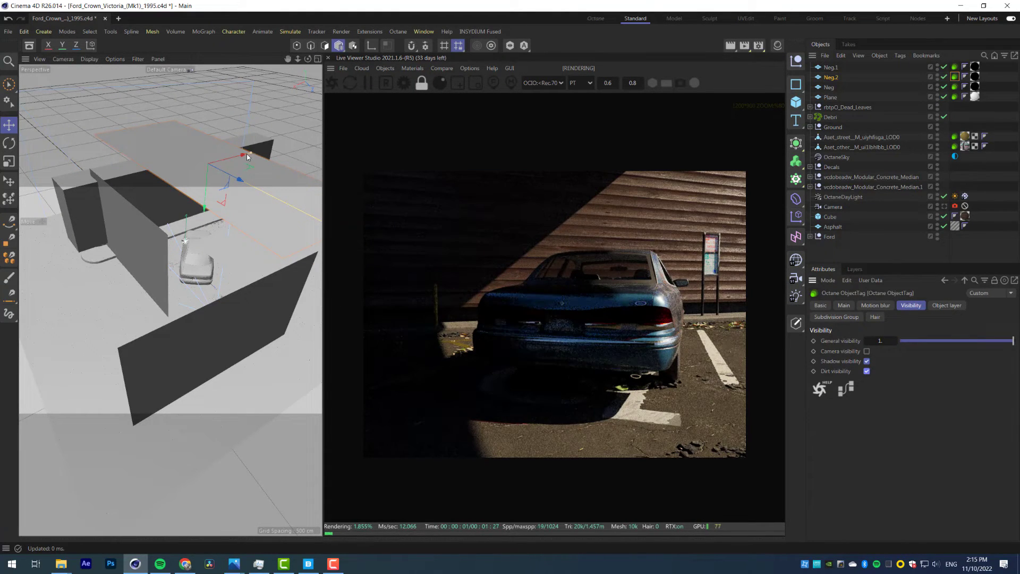
{"action": "left_click_drag", "start_coordinate": [250, 153], "coordinate": [283, 144]}
{"action": "left_click_drag", "start_coordinate": [229, 166], "coordinate": [186, 211]}
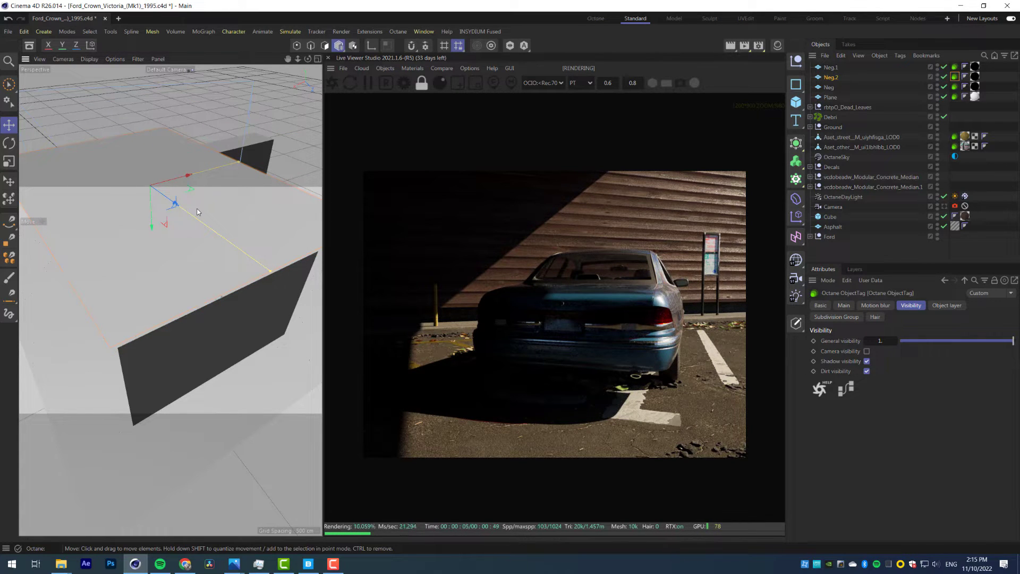
{"action": "mouse_move", "coordinate": [186, 177]}
{"action": "left_mouse_down"}
{"action": "mouse_move", "coordinate": [175, 191]}
{"action": "mouse_move", "coordinate": [178, 175]}
{"action": "mouse_move", "coordinate": [145, 171]}
{"action": "mouse_move", "coordinate": [187, 173]}
{"action": "left_mouse_up"}
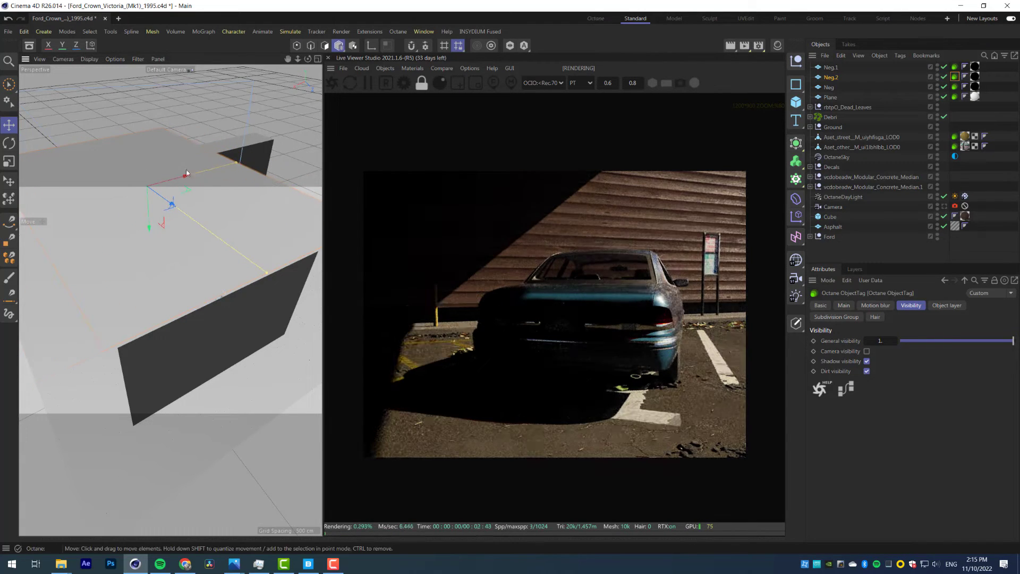
Set the general visibility of Neg.2 to about 0.44 and raise the plane higher above the scene
{"action": "left_click", "coordinate": [951, 344]}
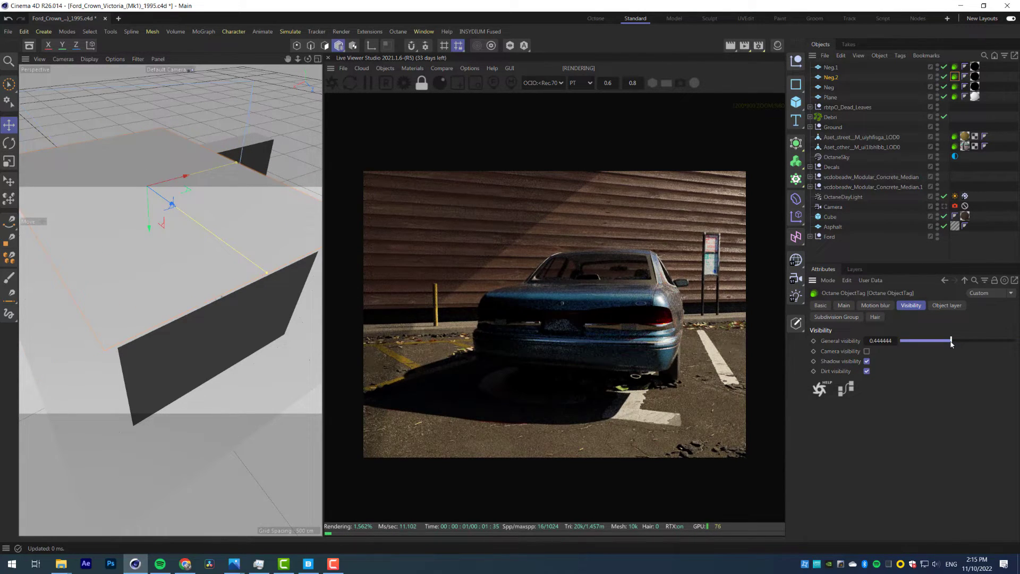
{"action": "left_click_drag", "start_coordinate": [137, 219], "coordinate": [207, 127]}
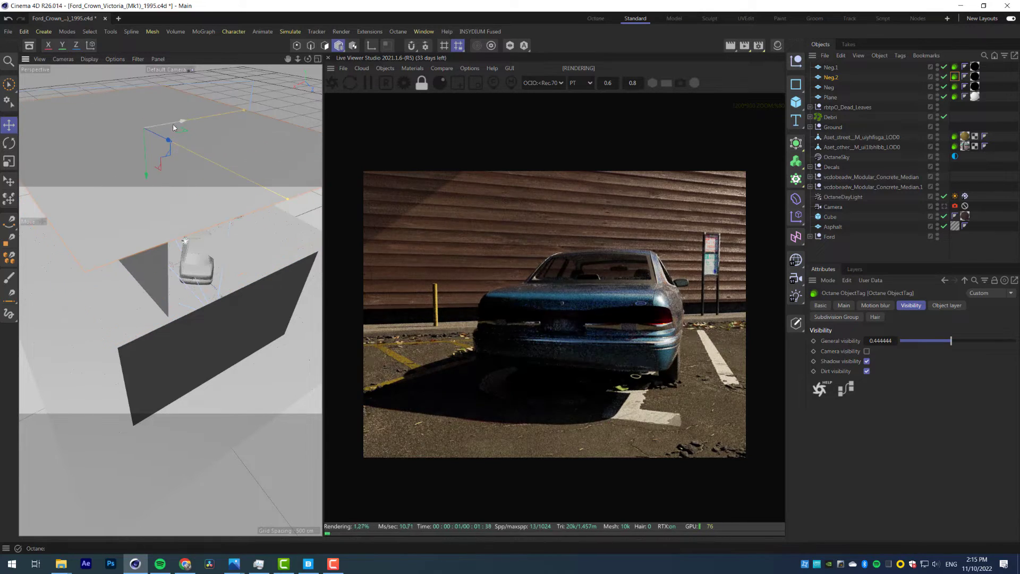
Disable Mix sky texture in the OctaneDayLight tag and set the sun size to 4
{"action": "left_click", "coordinate": [955, 196]}
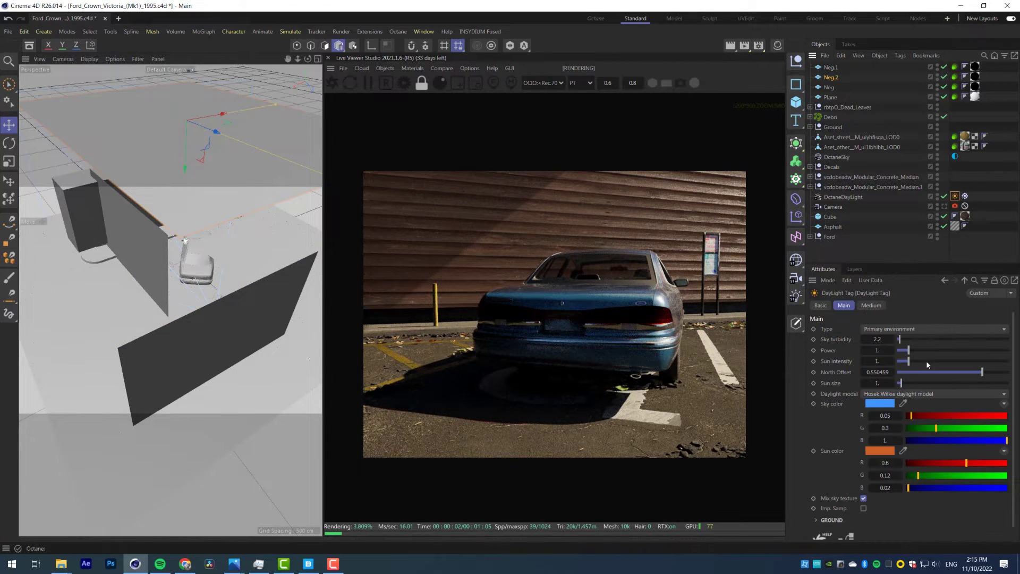
{"action": "left_click", "coordinate": [864, 506]}
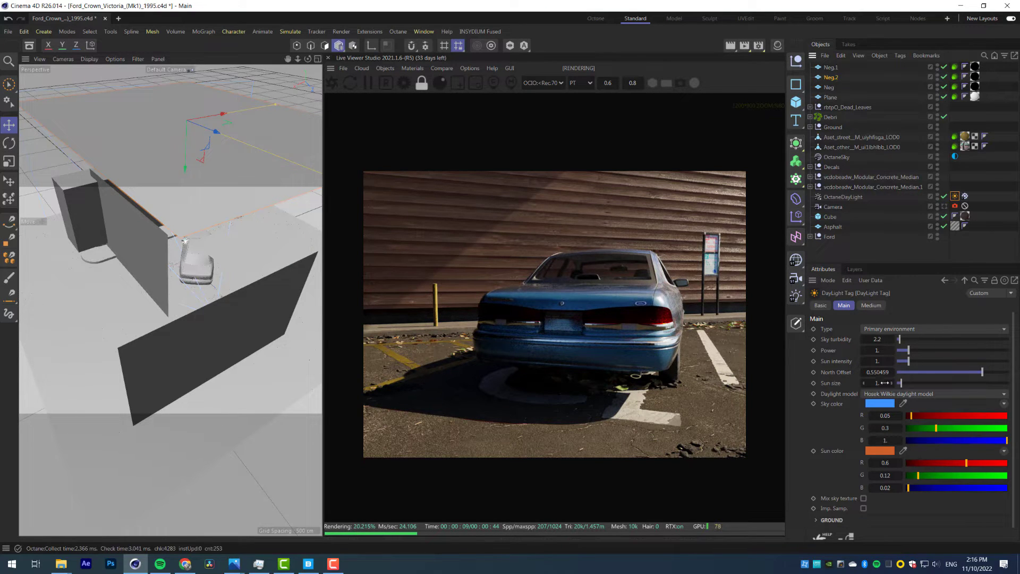
{"action": "type", "text": "4"}
{"action": "key", "text": "Return"}
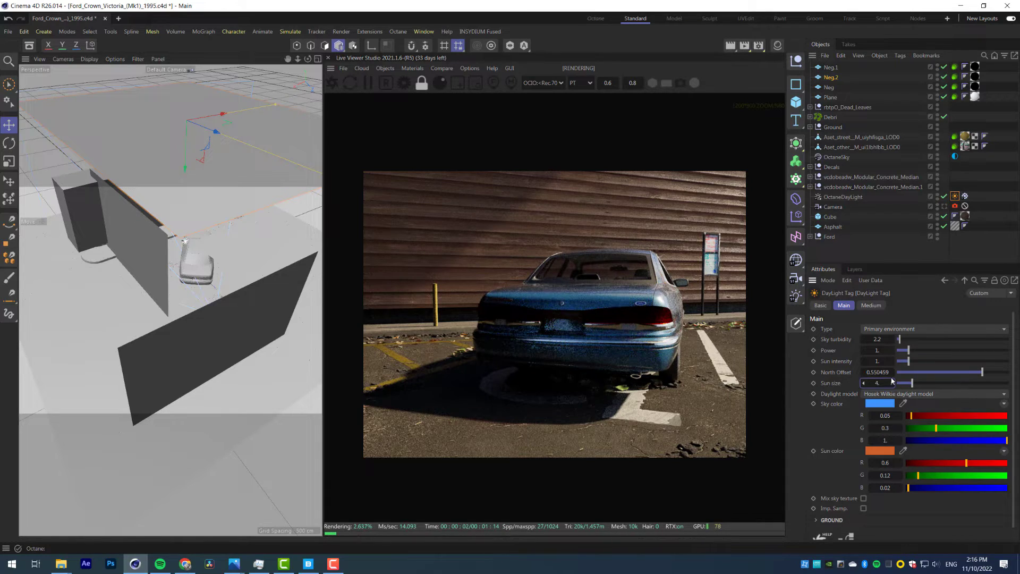
Nudge the overhead Neg.2 plane, duplicate it, and resize and reposition the copy as a smaller overhead shadow blocker
{"action": "mouse_move", "coordinate": [215, 118]}
{"action": "left_mouse_down"}
{"action": "mouse_move", "coordinate": [237, 110]}
{"action": "mouse_move", "coordinate": [214, 109]}
{"action": "left_mouse_up"}
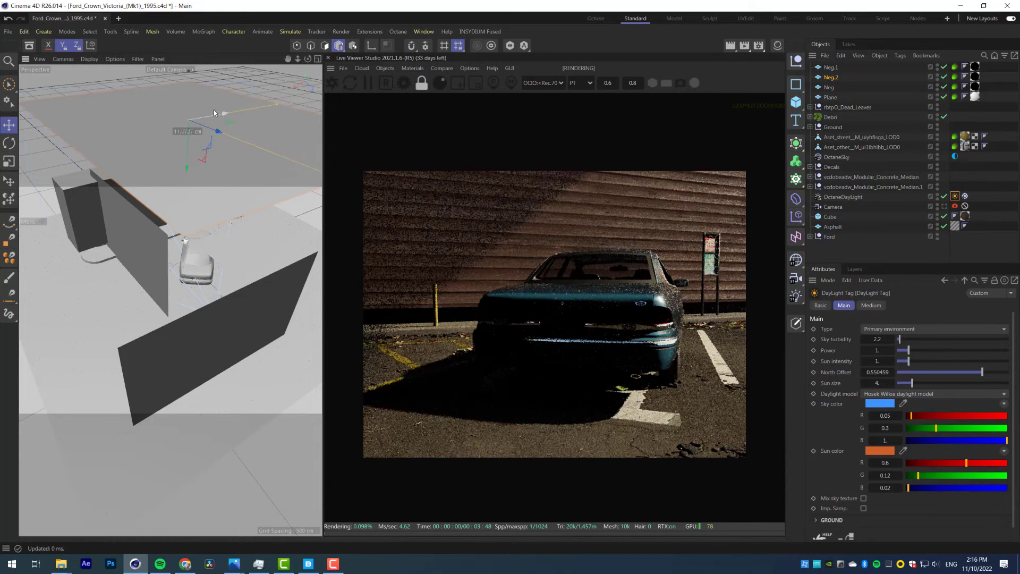
{"action": "left_click", "coordinate": [830, 78]}
{"action": "key", "text": "ctrl+c"}
{"action": "key", "text": "ctrl+v"}
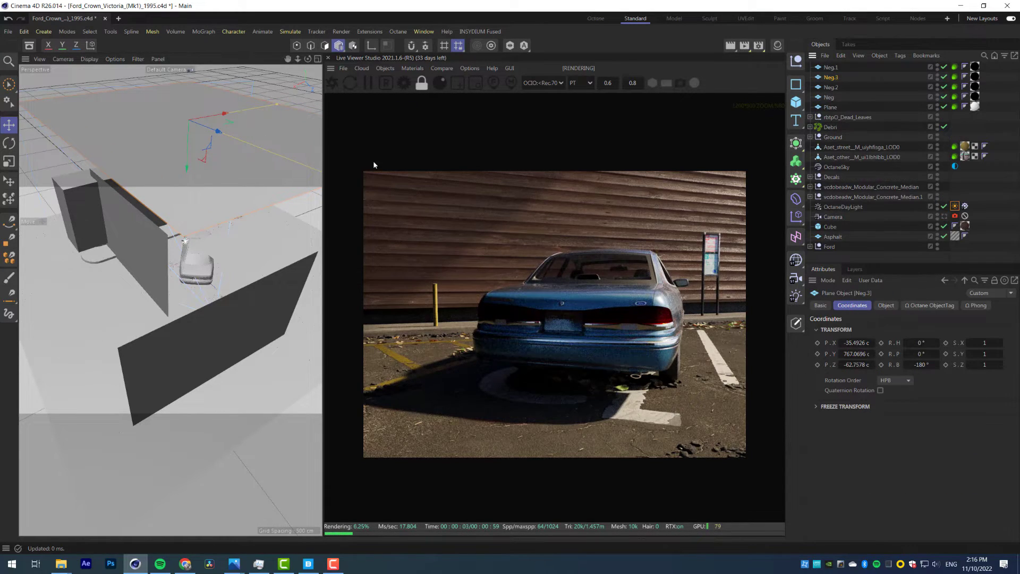
{"action": "left_click_drag", "start_coordinate": [189, 135], "coordinate": [220, 110]}
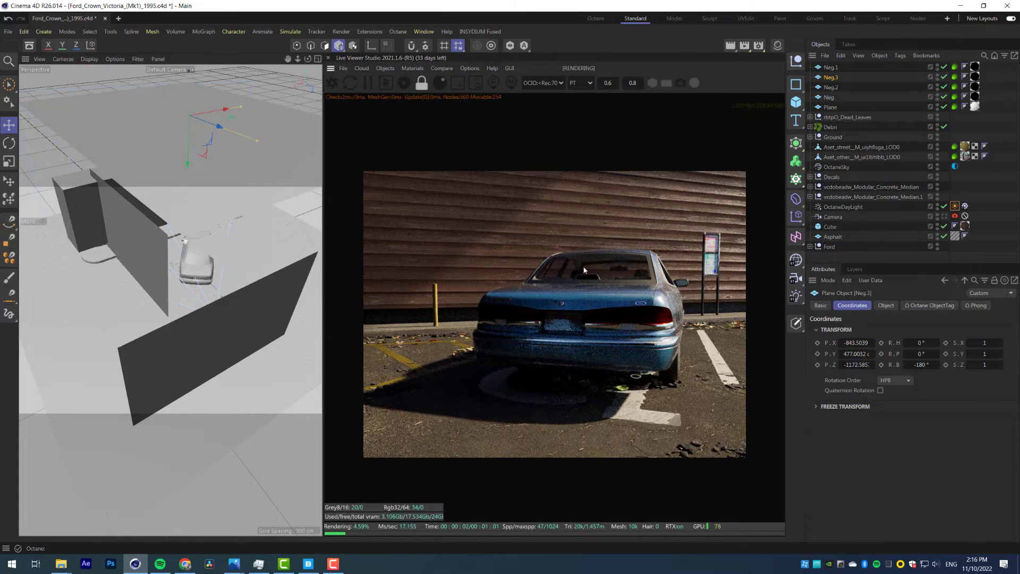
Save the project
{"action": "scroll", "coordinate": [594, 289], "scroll_direction": "up", "scroll_amount": 1}
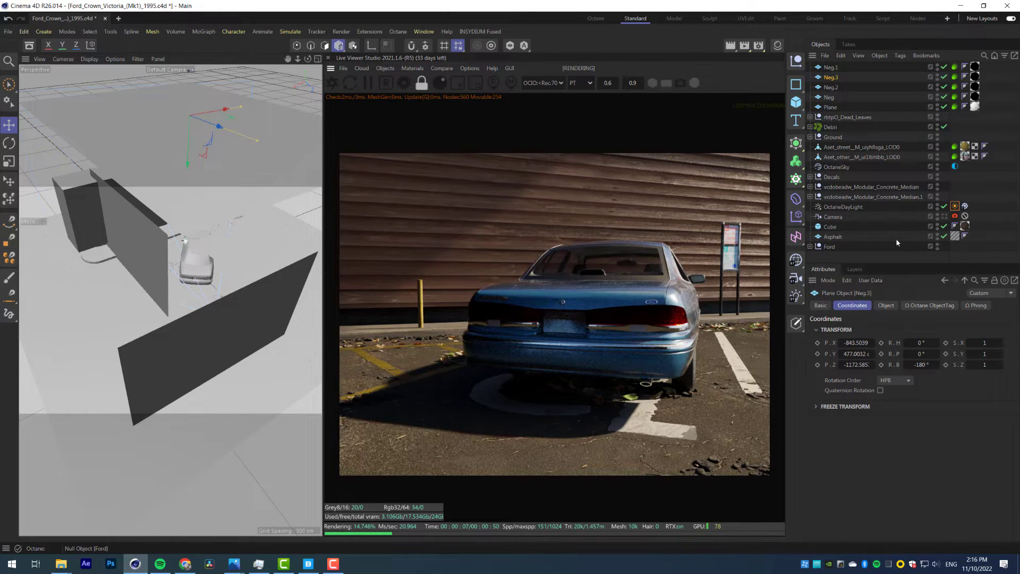
{"action": "key", "text": "ctrl+s"}
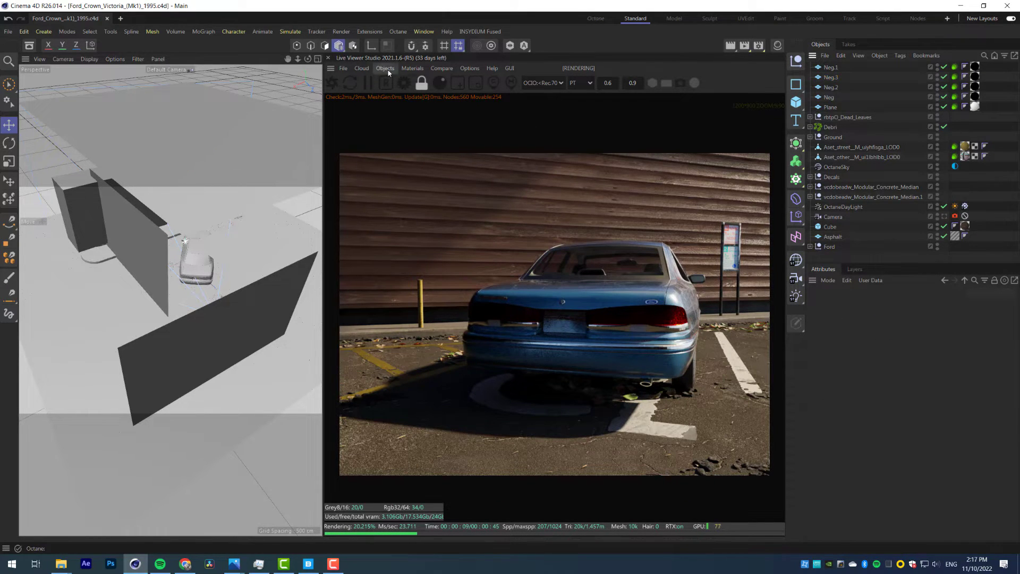
{"action": "left_click", "coordinate": [385, 69]}
{"action": "mouse_move", "coordinate": [395, 117]}
{"action": "left_click", "coordinate": [993, 183]}
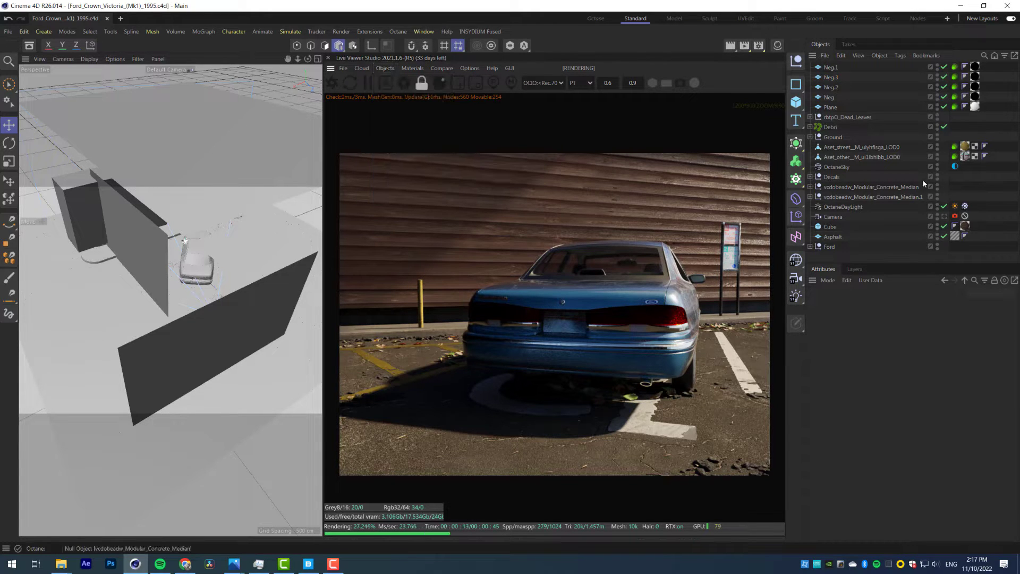
Add a plane, rotate its bank to -90° so it stands upright, and move it beside the car at X about 159 cm
{"action": "left_click", "coordinate": [799, 106]}
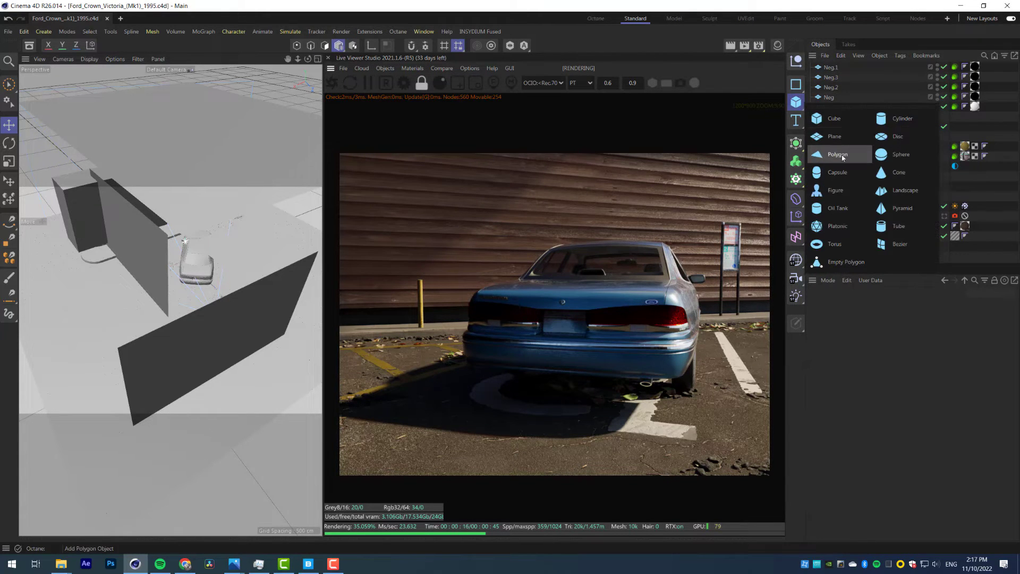
{"action": "left_click", "coordinate": [834, 136]}
{"action": "key", "text": "r"}
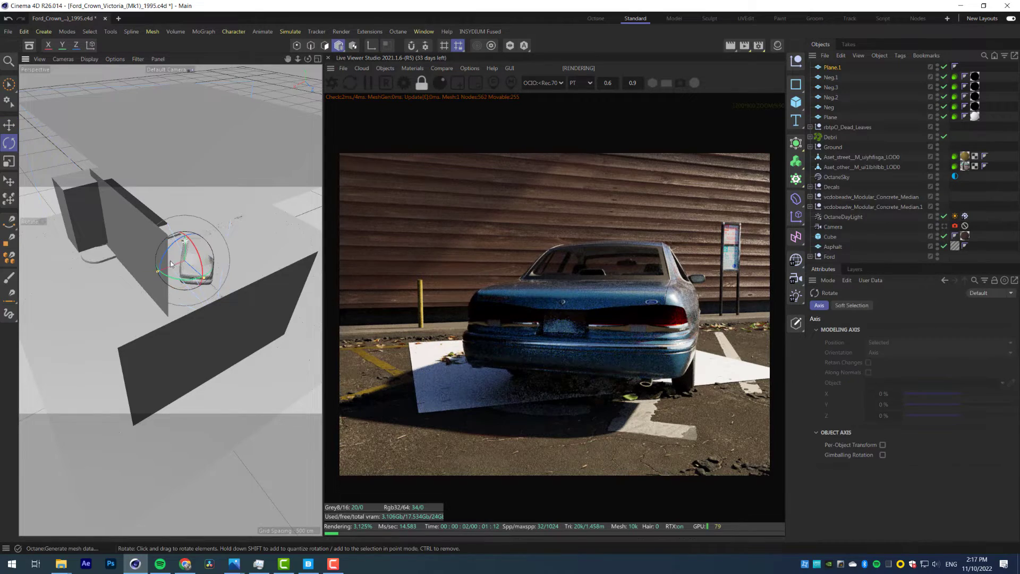
{"action": "left_click_drag", "start_coordinate": [168, 253], "coordinate": [202, 257]}
{"action": "key", "text": "e"}
Hide the Neg, Neg.1, Neg.2 and Neg.3 planes in the editor viewport
{"action": "left_click", "coordinate": [132, 232]}
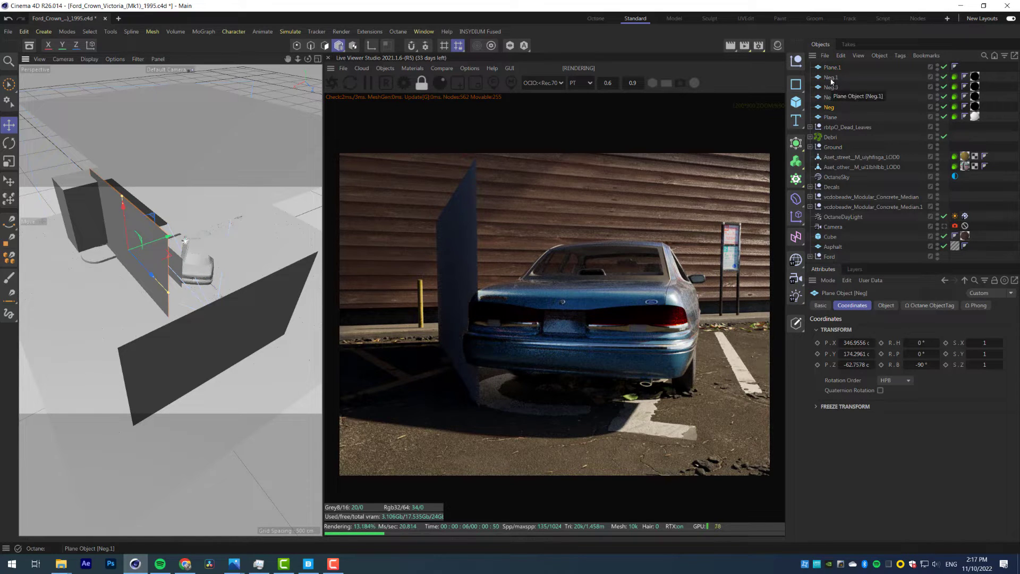
{"action": "double_click", "coordinate": [937, 75]}
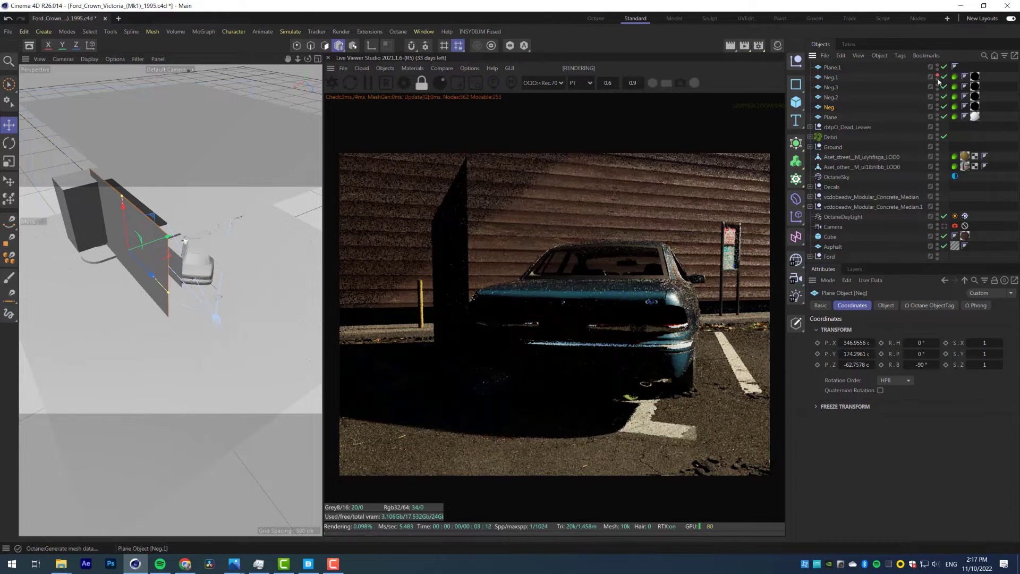
{"action": "double_click", "coordinate": [937, 85]}
{"action": "double_click", "coordinate": [937, 96]}
Rename the new upright plane as Reflect
{"action": "left_click", "coordinate": [832, 68]}
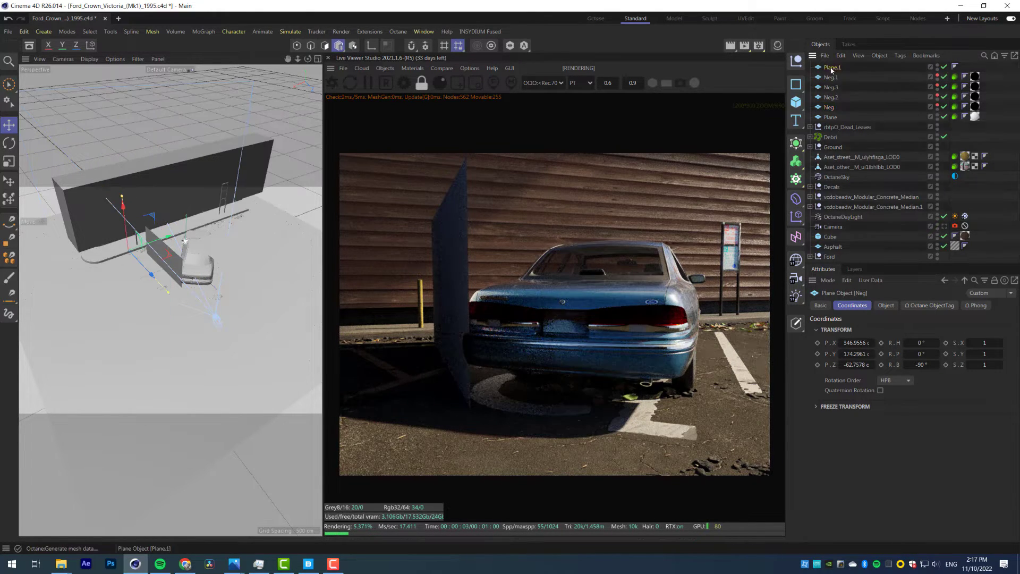
{"action": "double_click", "coordinate": [832, 68]}
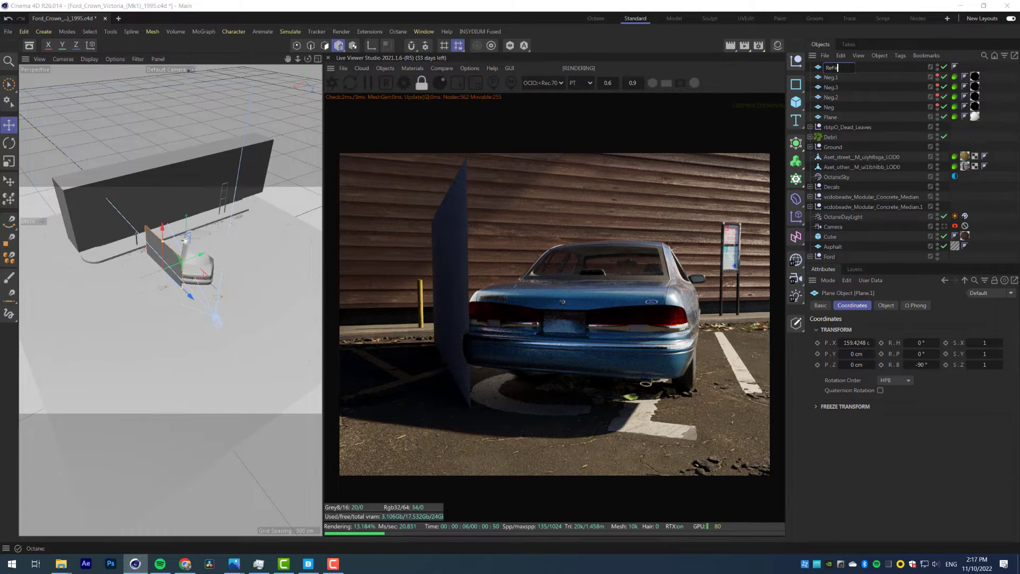
{"action": "type", "text": "Reflect"}
{"action": "key", "text": "Return"}
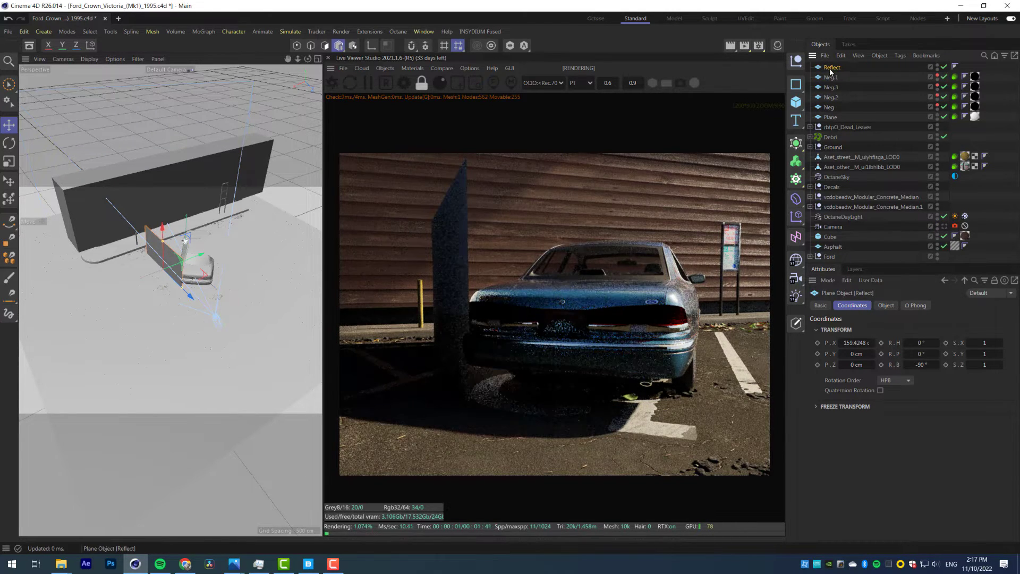
Create an Octane metallic material, apply it to the Reflect plane, and shift the plane to X about 177 cm
{"action": "left_click", "coordinate": [412, 68]}
{"action": "mouse_move", "coordinate": [429, 119]}
{"action": "left_click", "coordinate": [532, 146]}
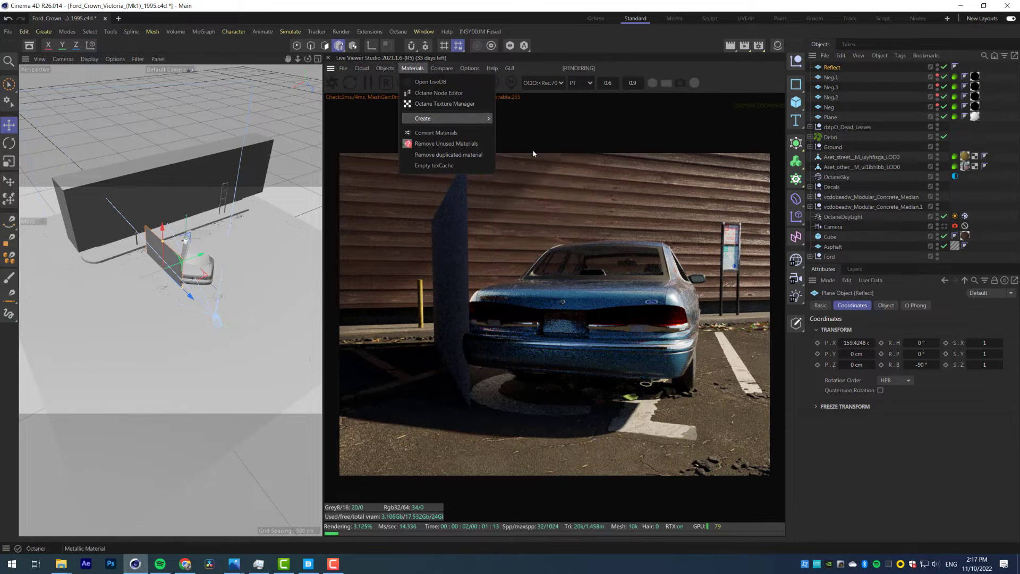
{"action": "left_click", "coordinate": [777, 45]}
{"action": "left_click_drag", "start_coordinate": [728, 115], "coordinate": [845, 67]}
{"action": "left_click", "coordinate": [261, 335]}
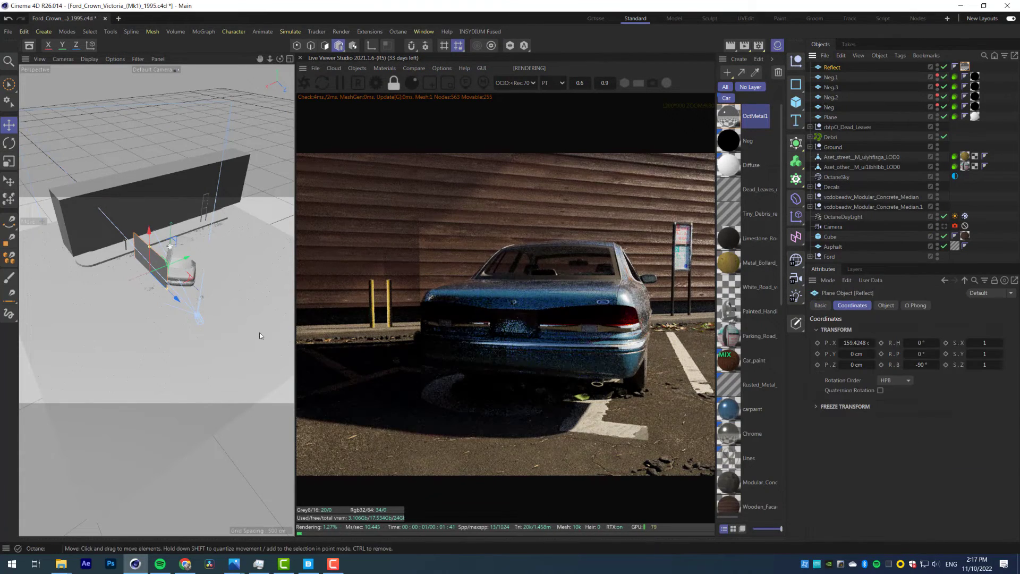
{"action": "left_click_drag", "start_coordinate": [163, 290], "coordinate": [184, 261]}
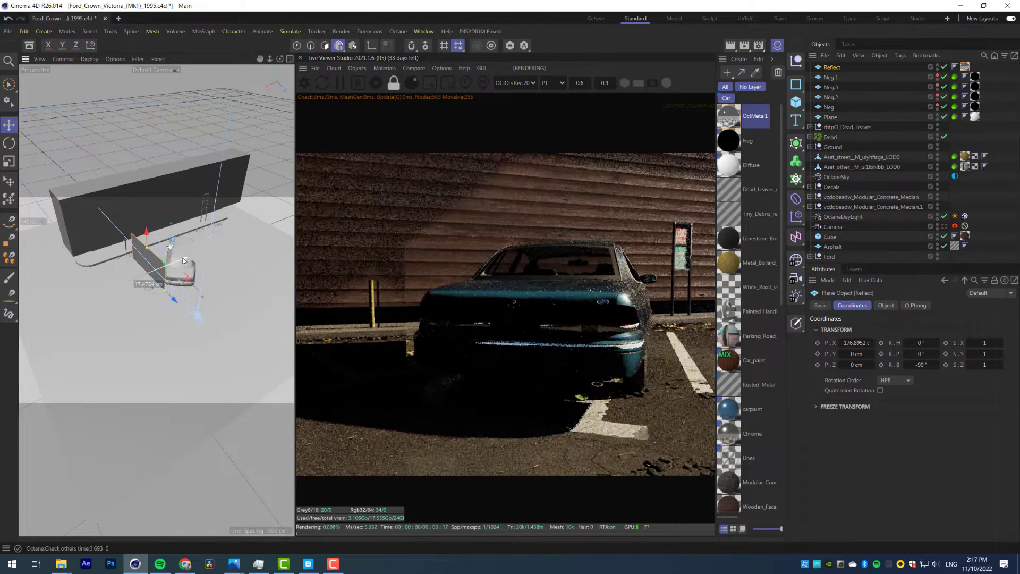
Add an Octane Object tag to the Reflect plane and disable its camera, shadow and dirt visibility
{"action": "right_click", "coordinate": [842, 67]}
{"action": "mouse_move", "coordinate": [892, 60]}
{"action": "left_click", "coordinate": [816, 97]}
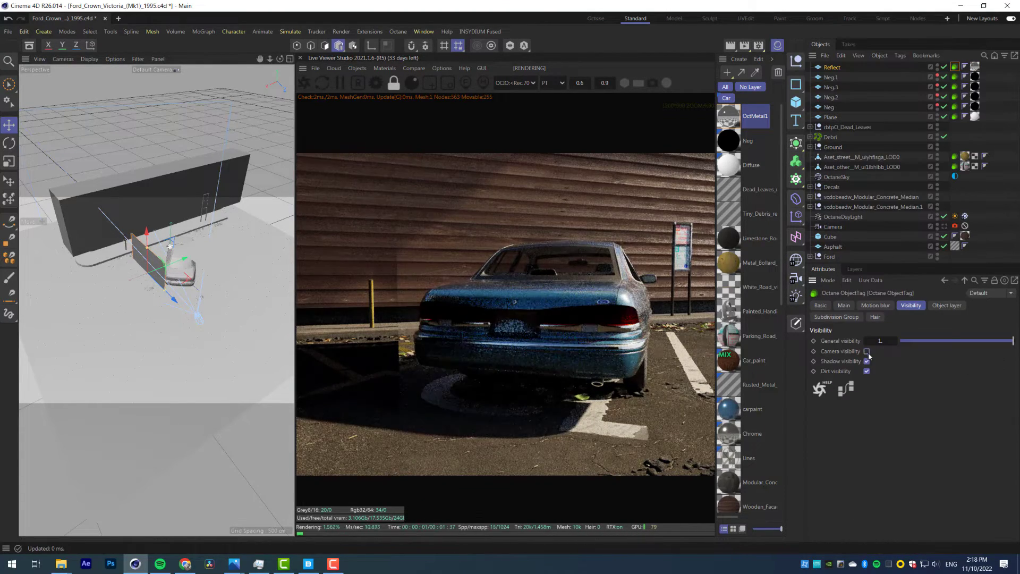
{"action": "left_click_drag", "start_coordinate": [867, 351], "coordinate": [868, 372]}
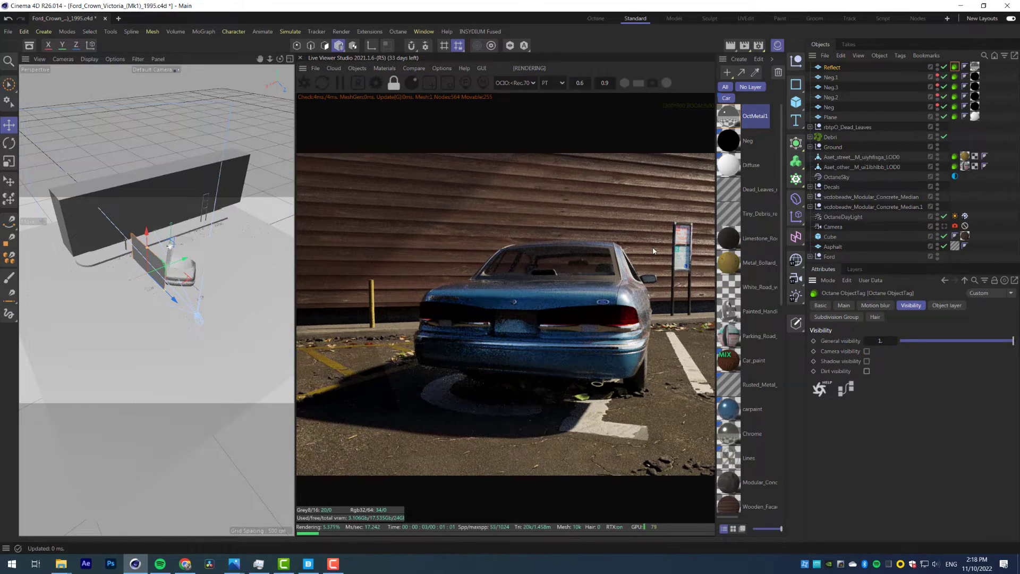
Raise the Reflect plane beside the car and scale it down
{"action": "left_click_drag", "start_coordinate": [147, 268], "coordinate": [150, 231]}
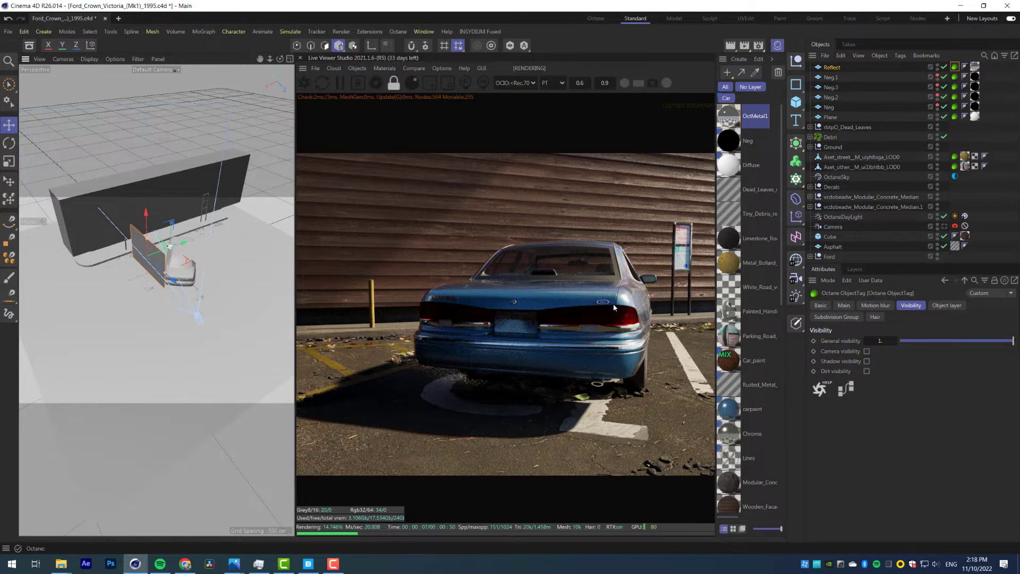
{"action": "left_click", "coordinate": [777, 46]}
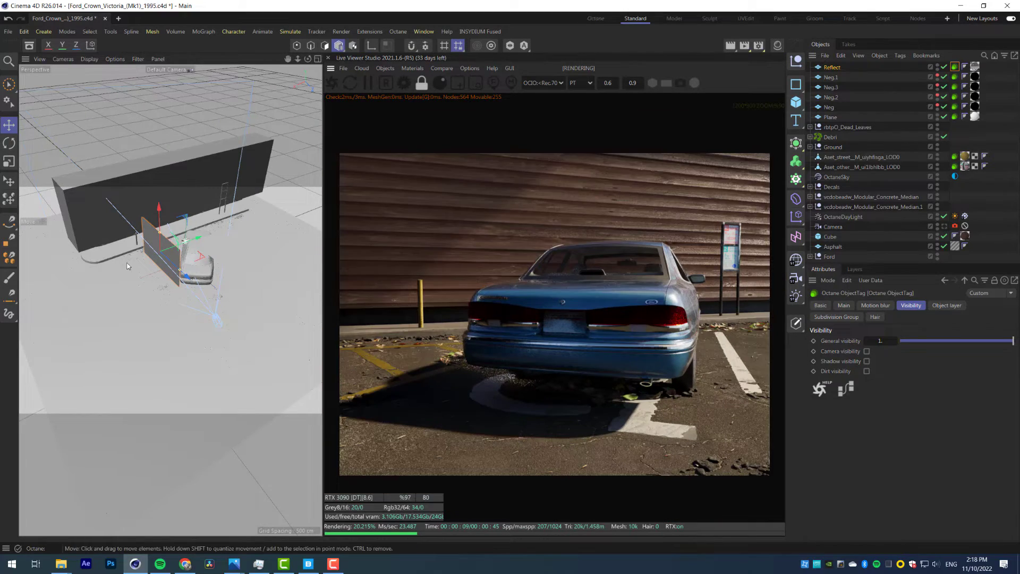
{"action": "key", "text": "t"}
{"action": "left_click_drag", "start_coordinate": [179, 269], "coordinate": [196, 308]}
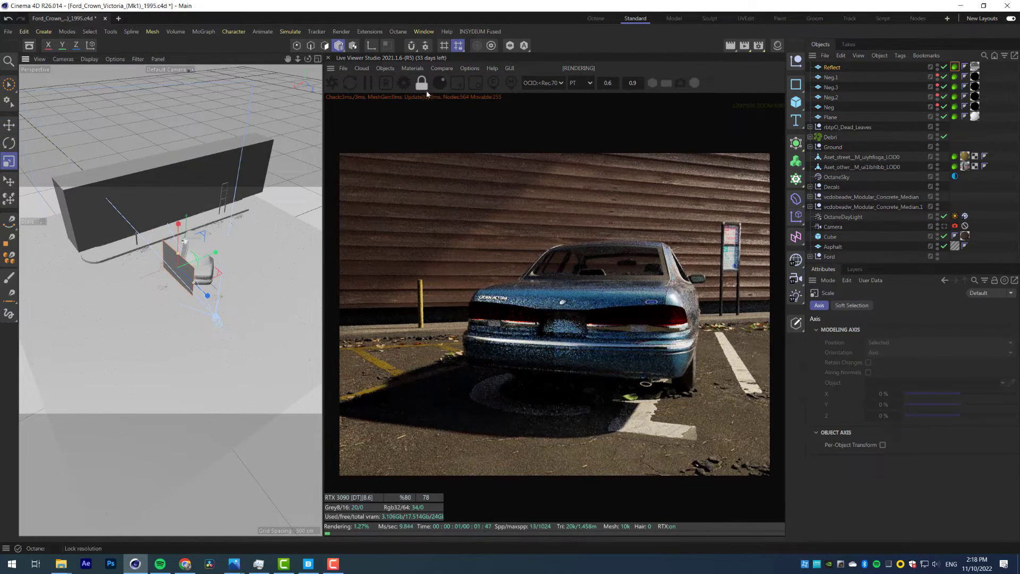
Limit the live render to a region over the car's left rear corner
{"action": "left_click", "coordinate": [457, 82]}
{"action": "left_click_drag", "start_coordinate": [423, 264], "coordinate": [591, 421]}
{"action": "scroll", "coordinate": [516, 348], "scroll_direction": "up", "scroll_amount": 3}
Slide the Reflect plane back along the car's left side toward the wall to adjust its reflection on the trunk
{"action": "key", "text": "e"}
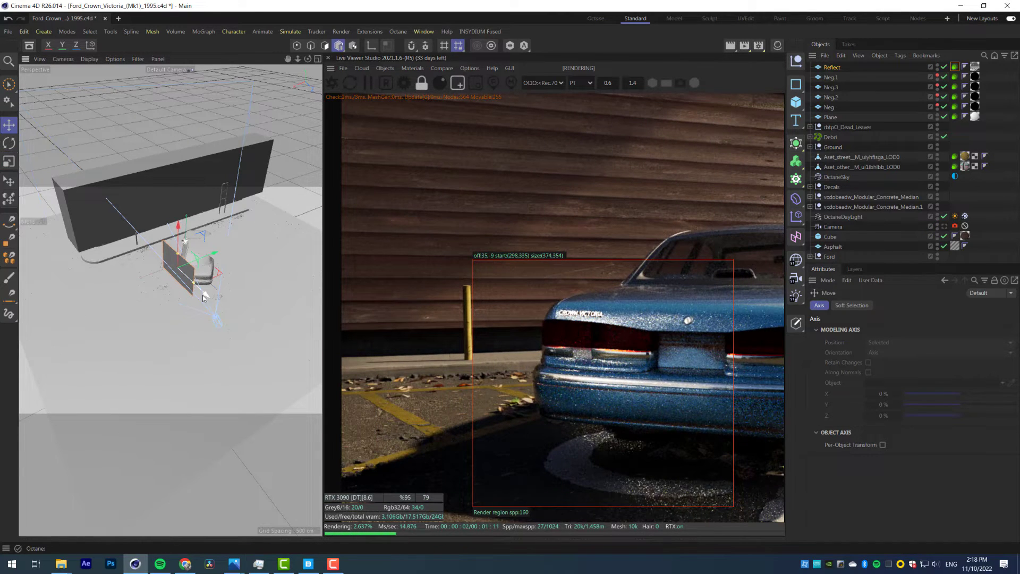
{"action": "left_click_drag", "start_coordinate": [202, 294], "coordinate": [187, 291]}
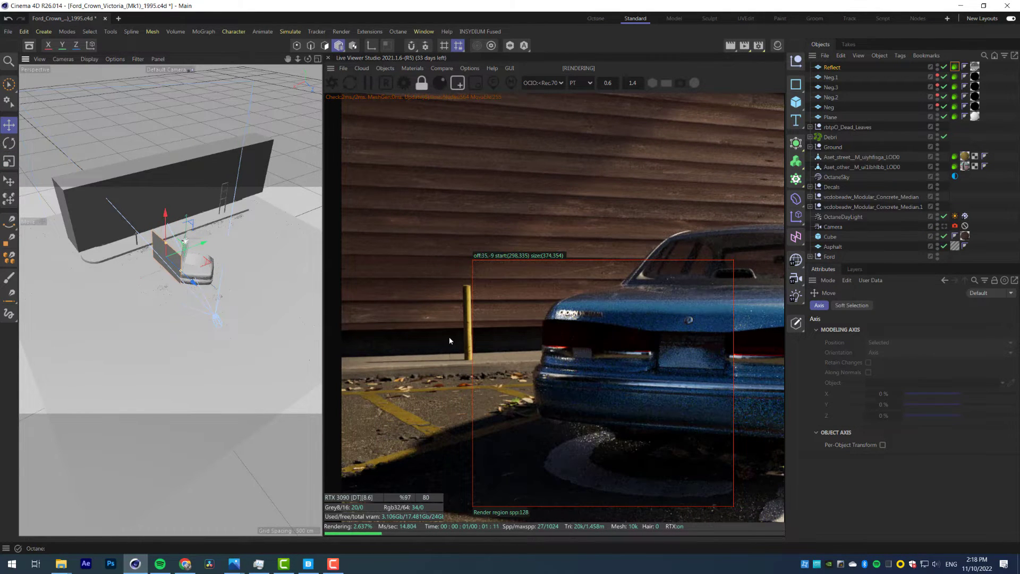
{"action": "scroll", "coordinate": [196, 281], "scroll_direction": "up", "scroll_amount": 5}
{"action": "left_click_drag", "start_coordinate": [209, 204], "coordinate": [119, 196], "text": "alt"}
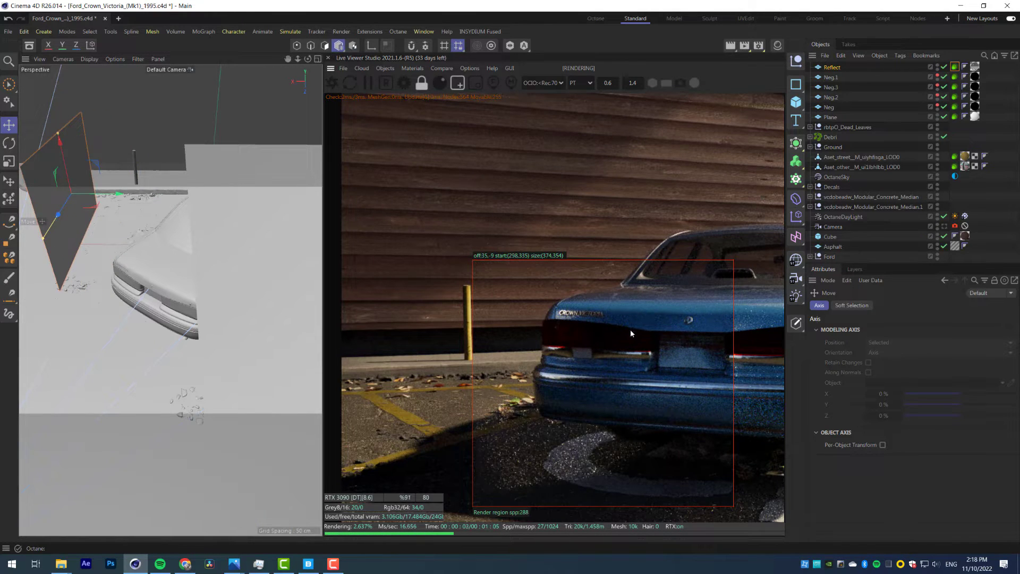
{"action": "scroll", "coordinate": [543, 332], "scroll_direction": "down", "scroll_amount": 8}
{"action": "middle_click_drag", "start_coordinate": [629, 329], "coordinate": [523, 345]}
{"action": "scroll", "coordinate": [536, 350], "scroll_direction": "up", "scroll_amount": 7}
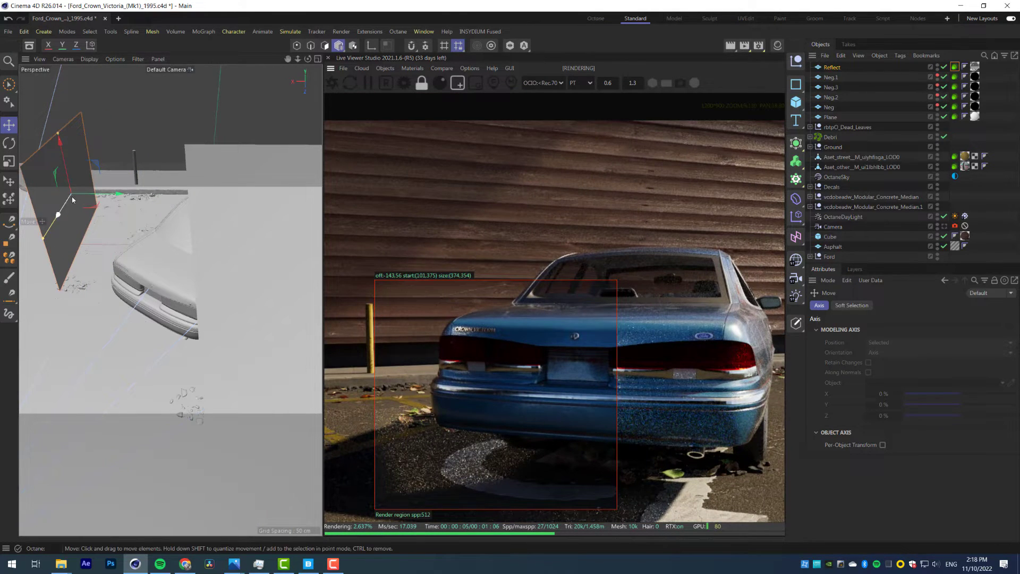
{"action": "left_click_drag", "start_coordinate": [73, 199], "coordinate": [78, 192]}
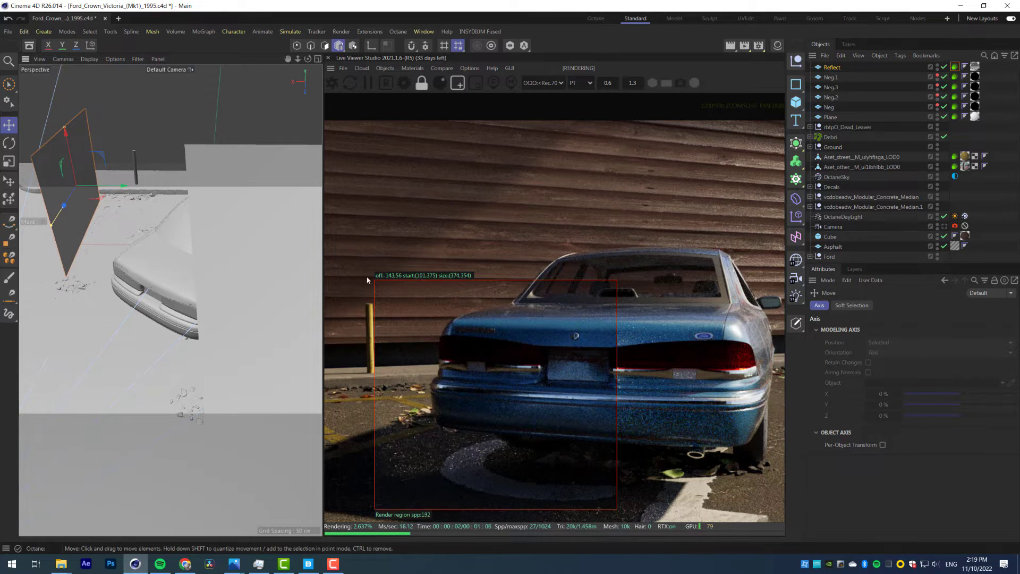
Redraw the render region over the left part of the image, including the car's left rear corner, and save the project
{"action": "scroll", "coordinate": [534, 340], "scroll_direction": "down", "scroll_amount": 4}
{"action": "left_click_drag", "start_coordinate": [442, 317], "coordinate": [728, 433]}
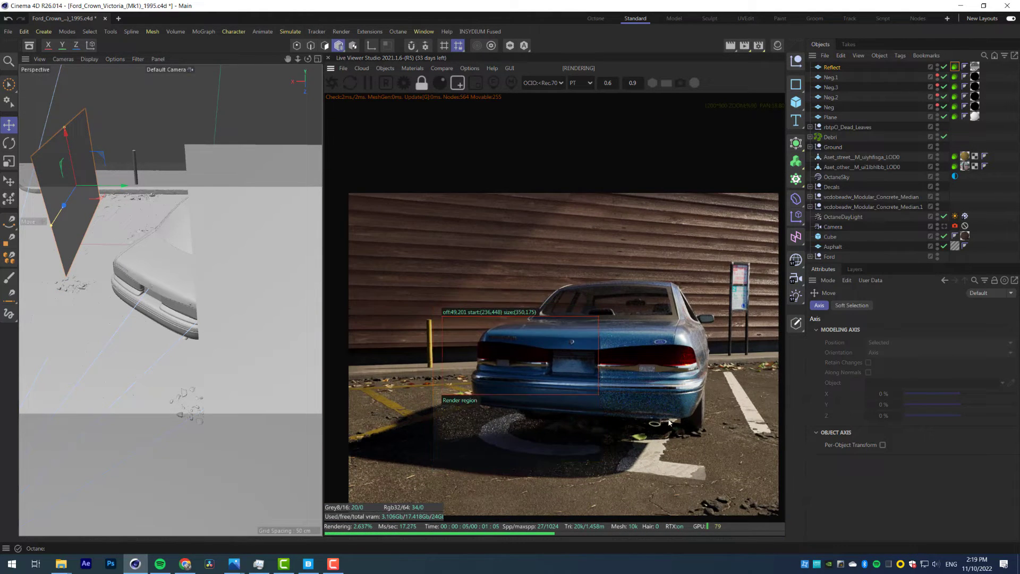
{"action": "left_click_drag", "start_coordinate": [334, 291], "coordinate": [538, 460]}
{"action": "scroll", "coordinate": [536, 409], "scroll_direction": "down", "scroll_amount": 2}
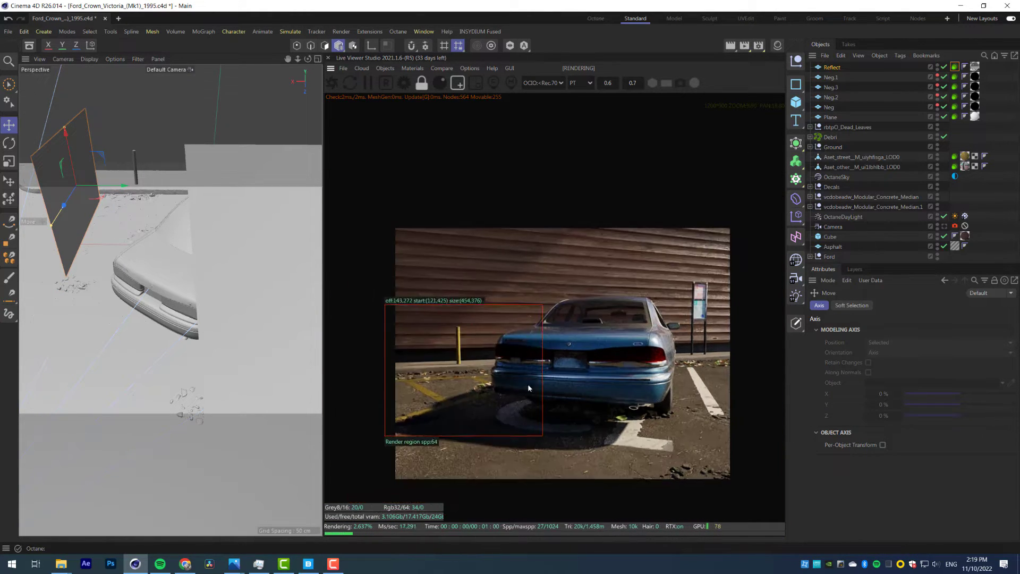
{"action": "middle_click_drag", "start_coordinate": [527, 384], "coordinate": [514, 389]}
{"action": "key", "text": "ctrl+s"}
Add an Octane area light to the scene
{"action": "left_click", "coordinate": [412, 68]}
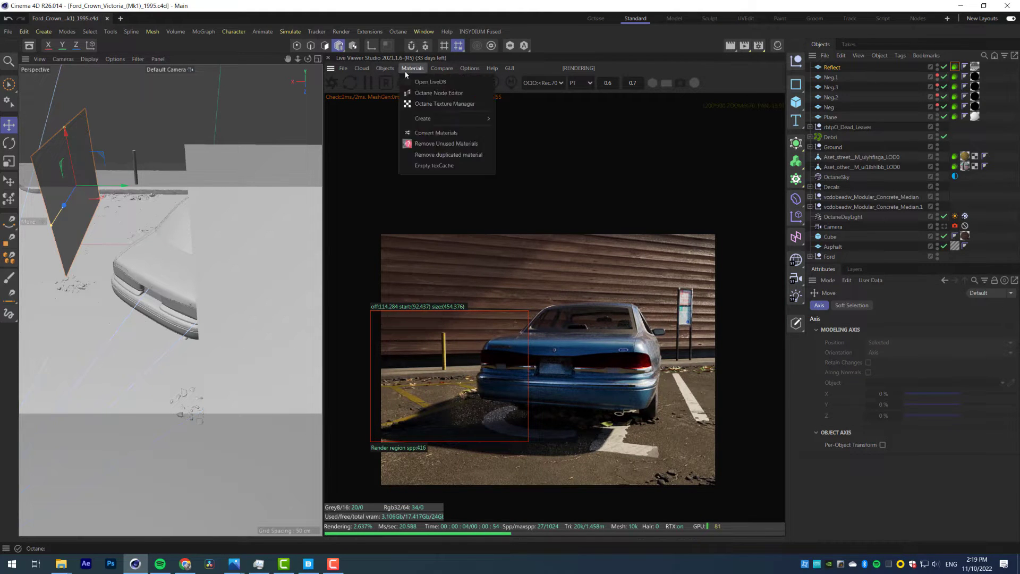
{"action": "mouse_move", "coordinate": [414, 115]}
{"action": "left_click", "coordinate": [501, 144]}
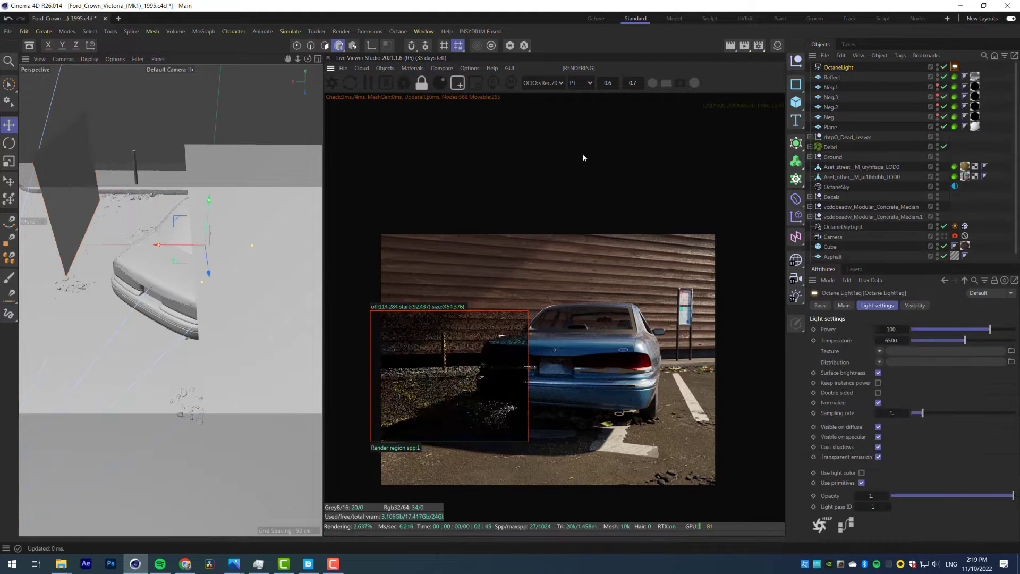
Turn the area light toward the car and raise it beside the car's left rear side
{"action": "left_click_drag", "start_coordinate": [159, 273], "coordinate": [223, 271], "text": "alt"}
{"action": "left_click_drag", "start_coordinate": [135, 275], "coordinate": [245, 349], "text": "alt"}
{"action": "scroll", "coordinate": [131, 293], "scroll_direction": "down", "scroll_amount": 3}
{"action": "key", "text": "r"}
{"action": "key", "text": "e"}
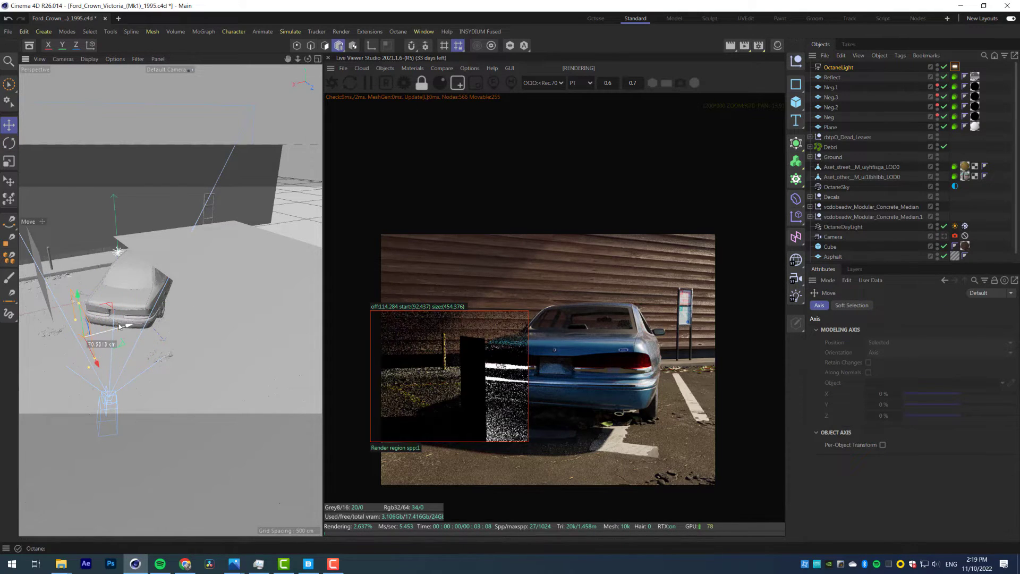
{"action": "left_click_drag", "start_coordinate": [79, 299], "coordinate": [73, 255]}
Extend the render region over the left half of the image and move the area light farther from the car's left side
{"action": "left_click_drag", "start_coordinate": [370, 240], "coordinate": [567, 483]}
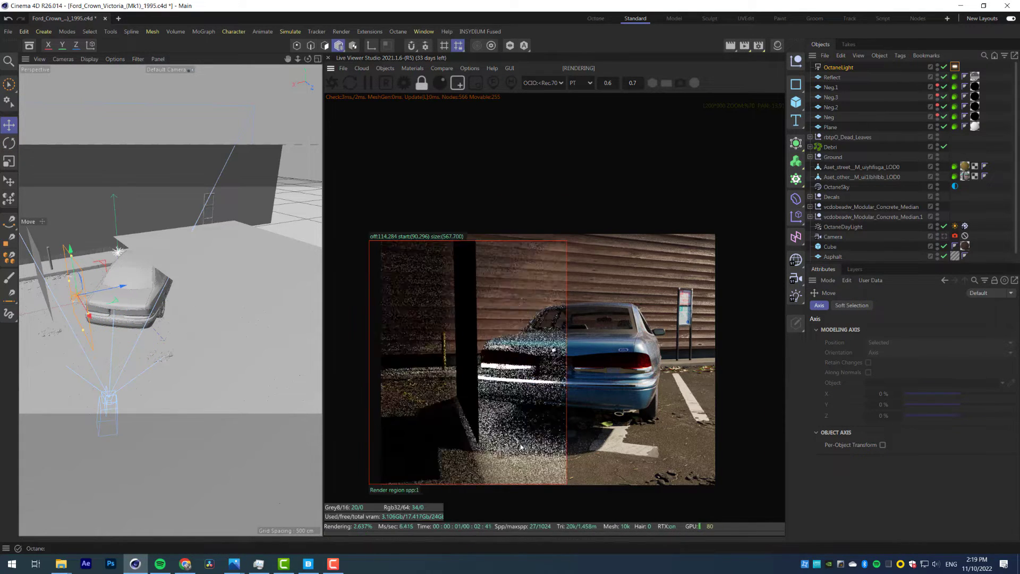
{"action": "scroll", "coordinate": [565, 478], "scroll_direction": "up", "scroll_amount": 2}
{"action": "left_click_drag", "start_coordinate": [141, 325], "coordinate": [213, 319], "text": "alt"}
{"action": "left_click_drag", "start_coordinate": [127, 290], "coordinate": [119, 312]}
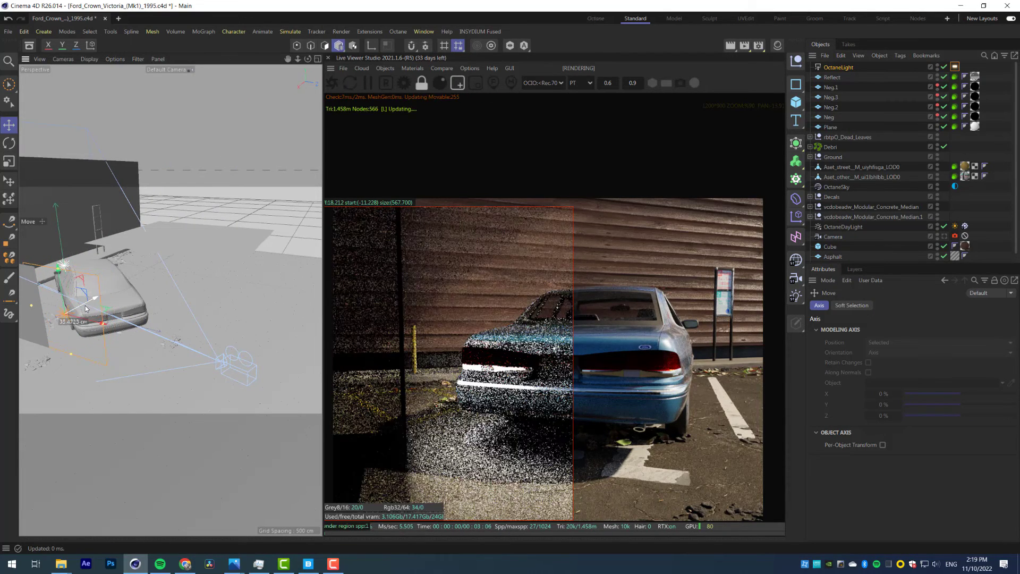
Set the area light's power to 10 and turn off its visibility on diffuse
{"action": "left_click", "coordinate": [954, 67]}
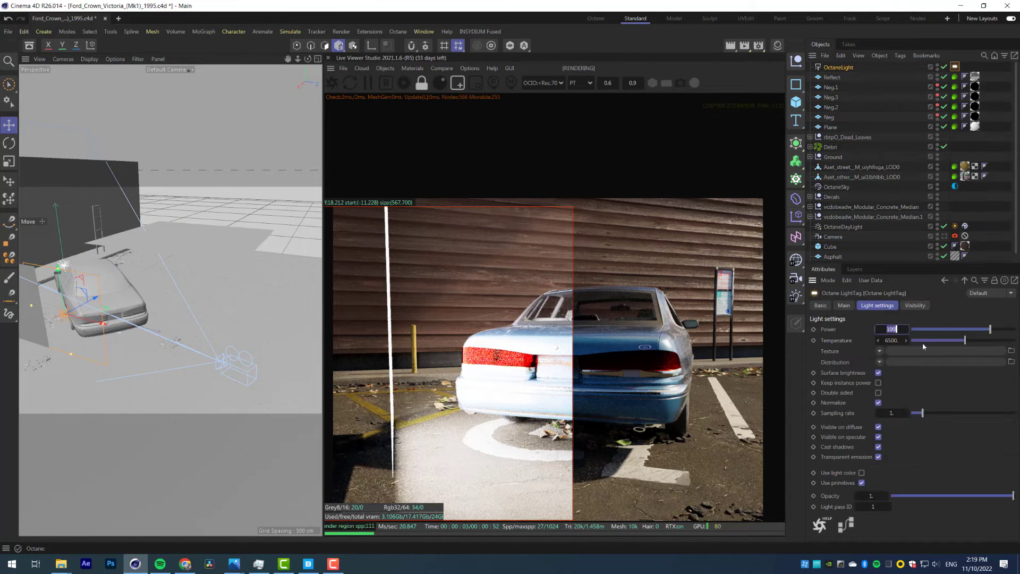
{"action": "type", "text": "10"}
{"action": "key", "text": "Return"}
{"action": "left_click", "coordinate": [878, 427]}
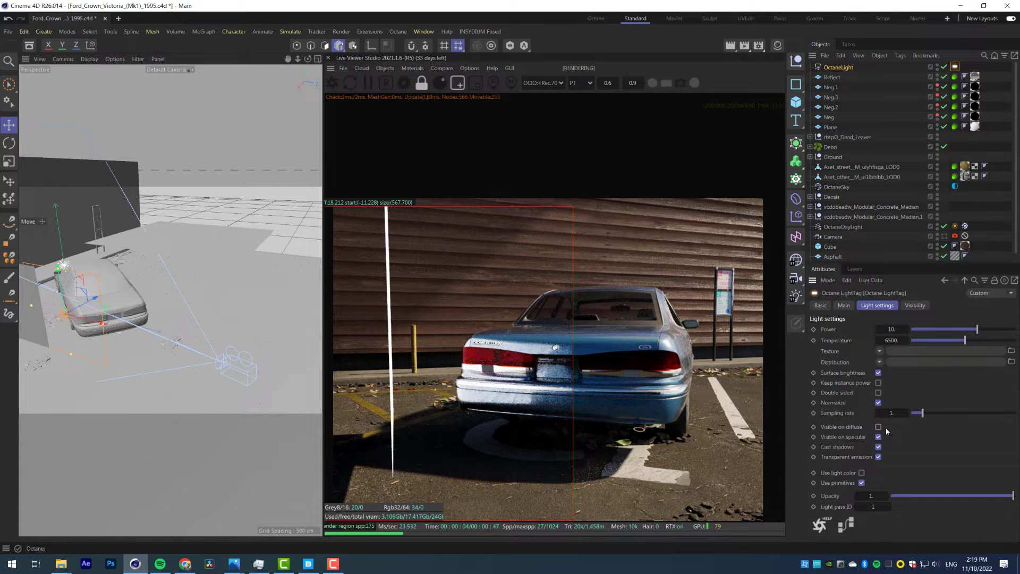
Redraw the render region around the whole rear of the car and set the area light's power to 1
{"action": "mouse_move", "coordinate": [371, 299]}
{"action": "left_mouse_down"}
{"action": "mouse_move", "coordinate": [430, 365]}
{"action": "mouse_move", "coordinate": [725, 462]}
{"action": "left_mouse_up"}
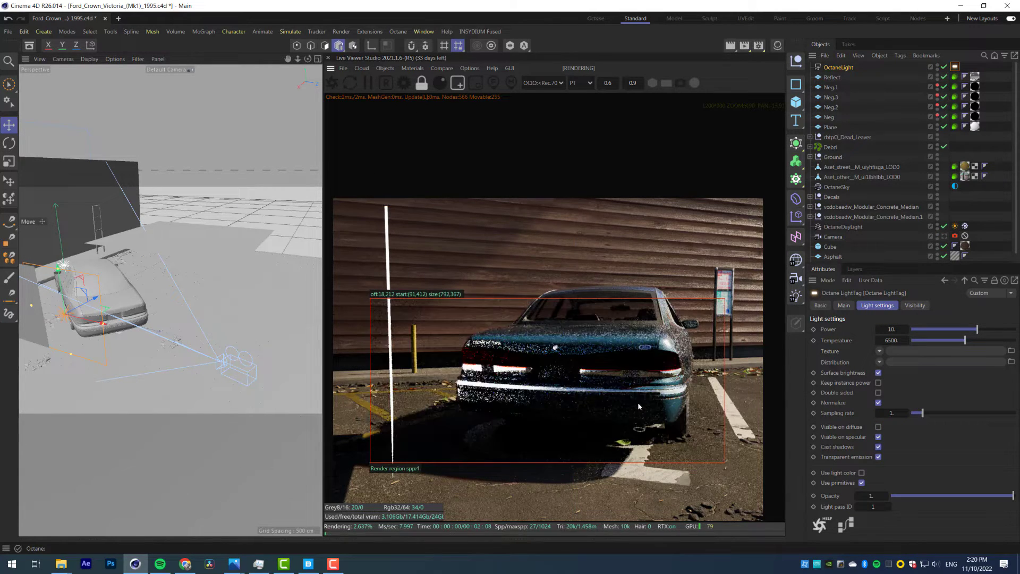
{"action": "scroll", "coordinate": [717, 457], "scroll_direction": "down", "scroll_amount": 3}
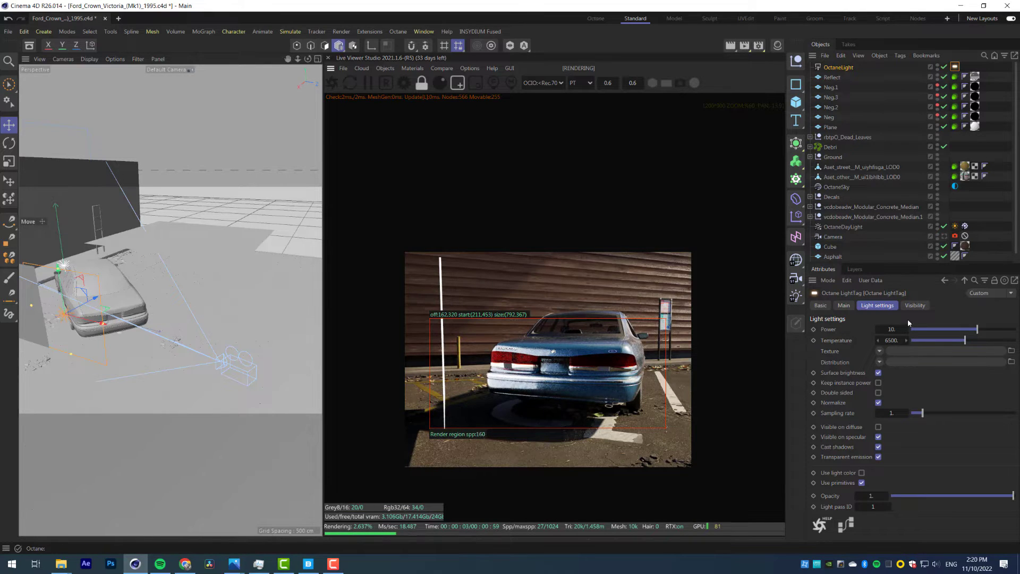
{"action": "key", "text": "Return"}
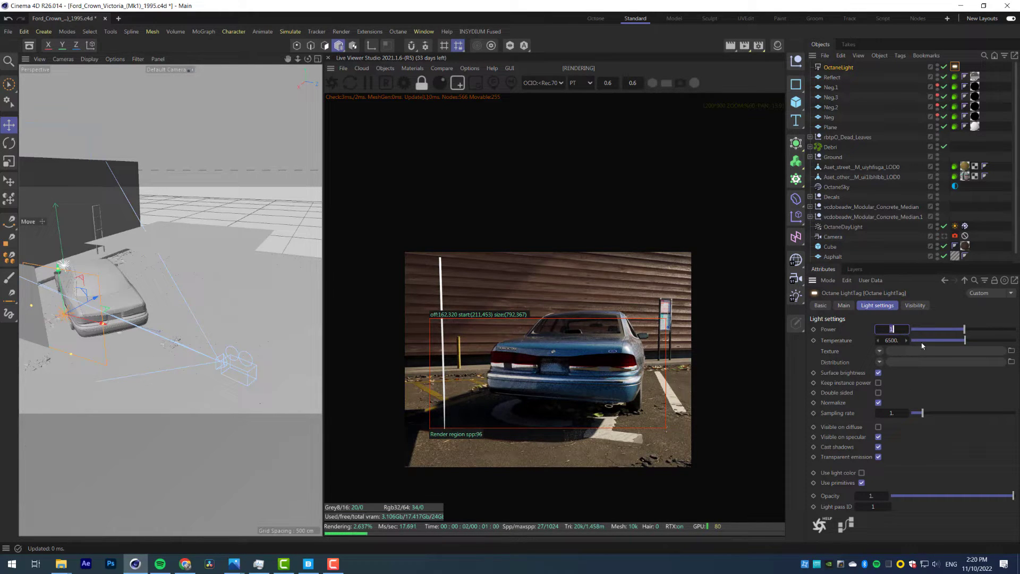
{"action": "key", "text": "Return"}
Rotate the area light about its vertical axis to angle it at the car's rear
{"action": "scroll", "coordinate": [563, 360], "scroll_direction": "up", "scroll_amount": 4}
{"action": "key", "text": "r"}
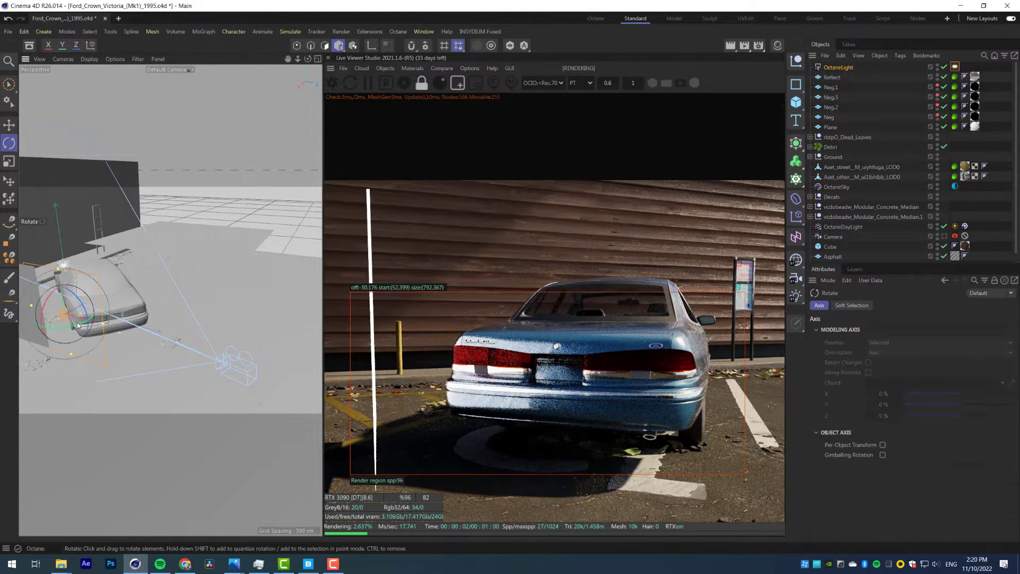
{"action": "left_click_drag", "start_coordinate": [62, 328], "coordinate": [72, 331]}
Move the area light closer to the car's left rear corner and lower it slightly
{"action": "left_click_drag", "start_coordinate": [160, 313], "coordinate": [101, 308], "text": "alt"}
{"action": "middle_click_drag", "start_coordinate": [101, 308], "coordinate": [159, 302], "text": "alt"}
{"action": "left_click_drag", "start_coordinate": [159, 303], "coordinate": [183, 260], "text": "alt"}
{"action": "key", "text": "e"}
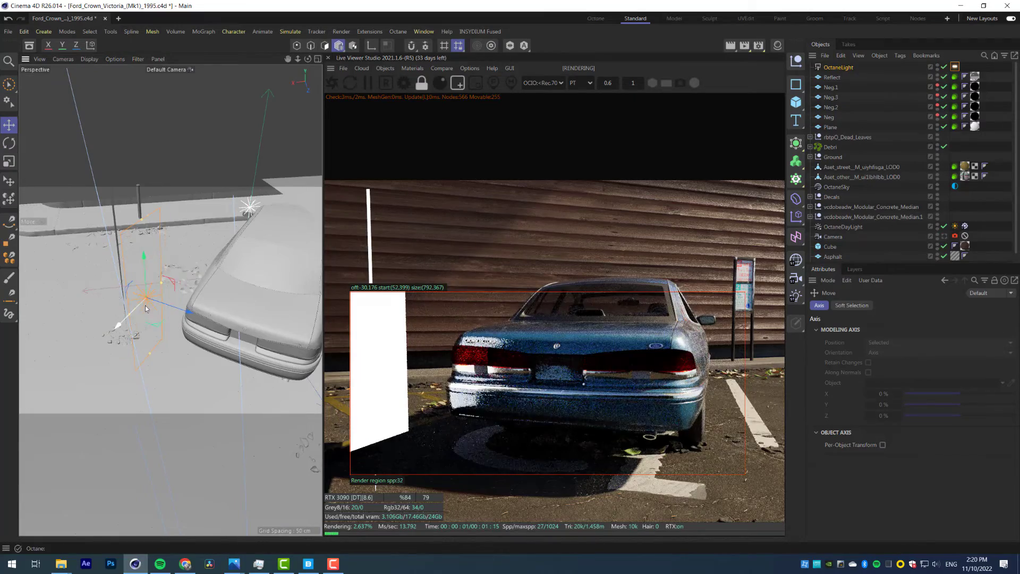
{"action": "left_click_drag", "start_coordinate": [151, 311], "coordinate": [174, 298]}
{"action": "left_click_drag", "start_coordinate": [170, 233], "coordinate": [168, 255]}
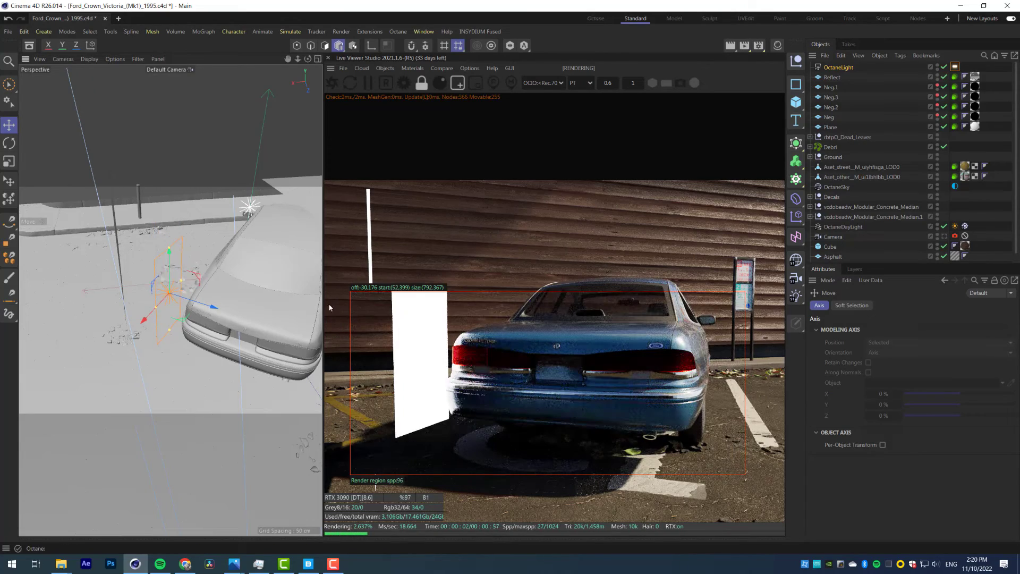
Move the area light farther out from the car's left rear corner and reduce its power below 1
{"action": "left_click_drag", "start_coordinate": [152, 317], "coordinate": [141, 330]}
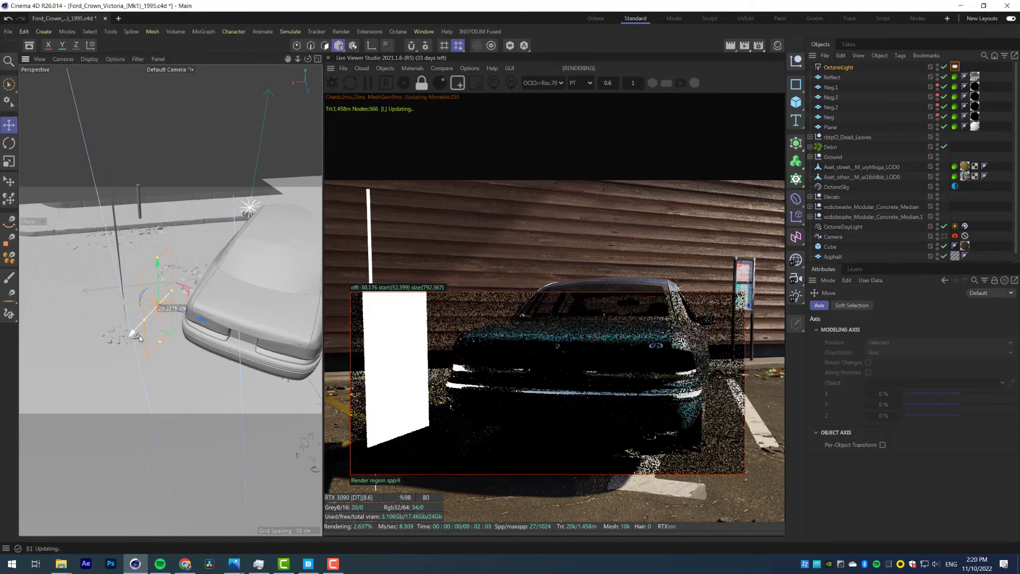
{"action": "left_click", "coordinate": [945, 280]}
{"action": "key", "text": "Return"}
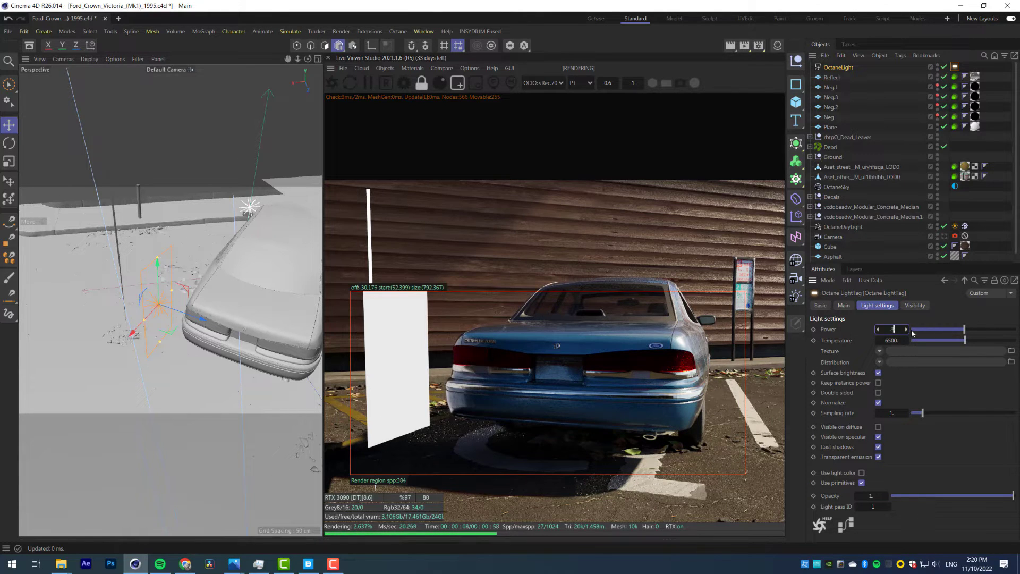
{"action": "key", "text": "Return"}
{"action": "key", "text": "Return"}
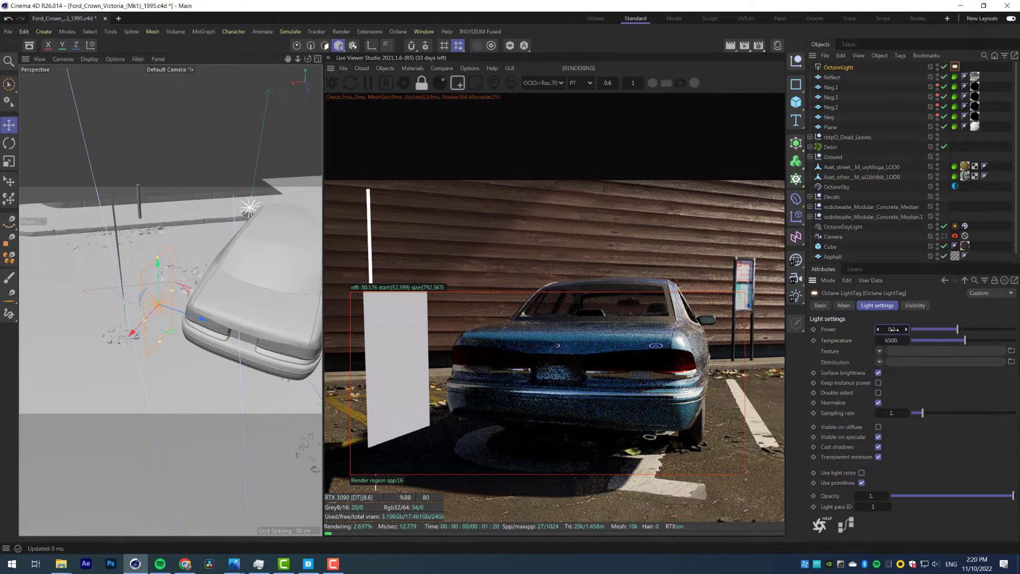
Turn off the area light's camera and shadow visibility, and clear the render region
{"action": "left_click", "coordinate": [915, 305]}
{"action": "left_click", "coordinate": [866, 329]}
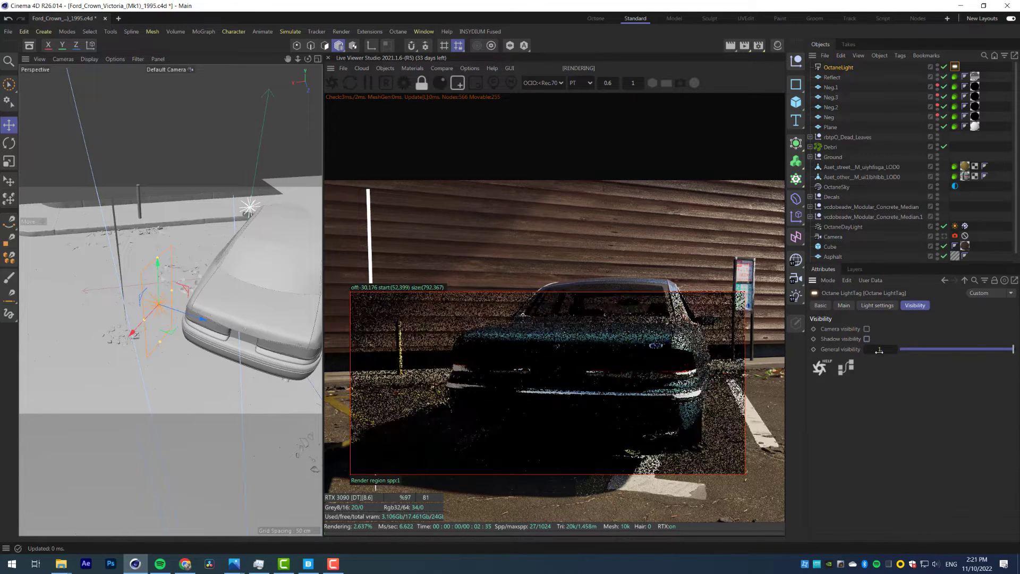
{"action": "scroll", "coordinate": [575, 382], "scroll_direction": "down", "scroll_amount": 3}
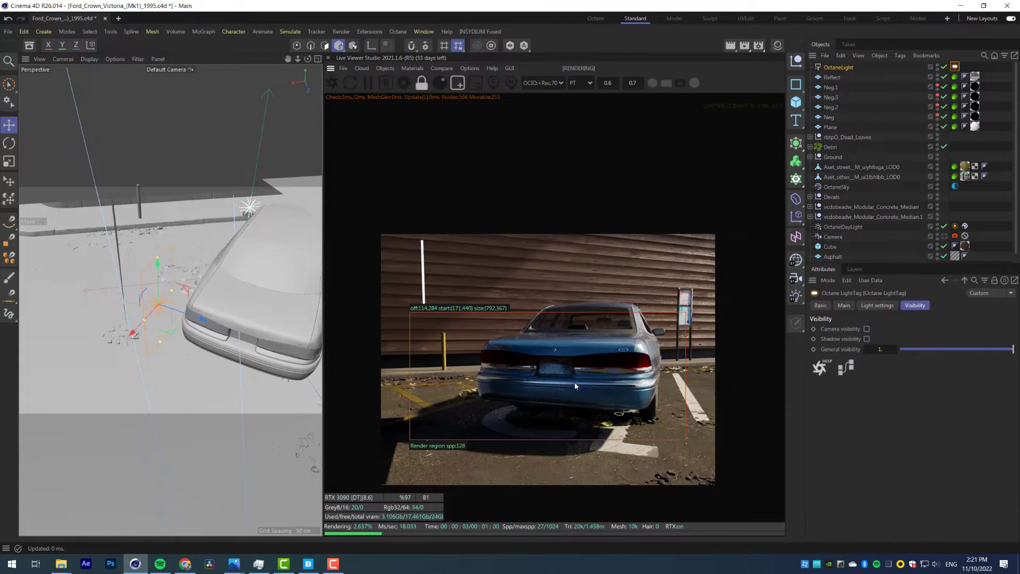
{"action": "left_click", "coordinate": [460, 84]}
{"action": "scroll", "coordinate": [548, 333], "scroll_direction": "up", "scroll_amount": 2}
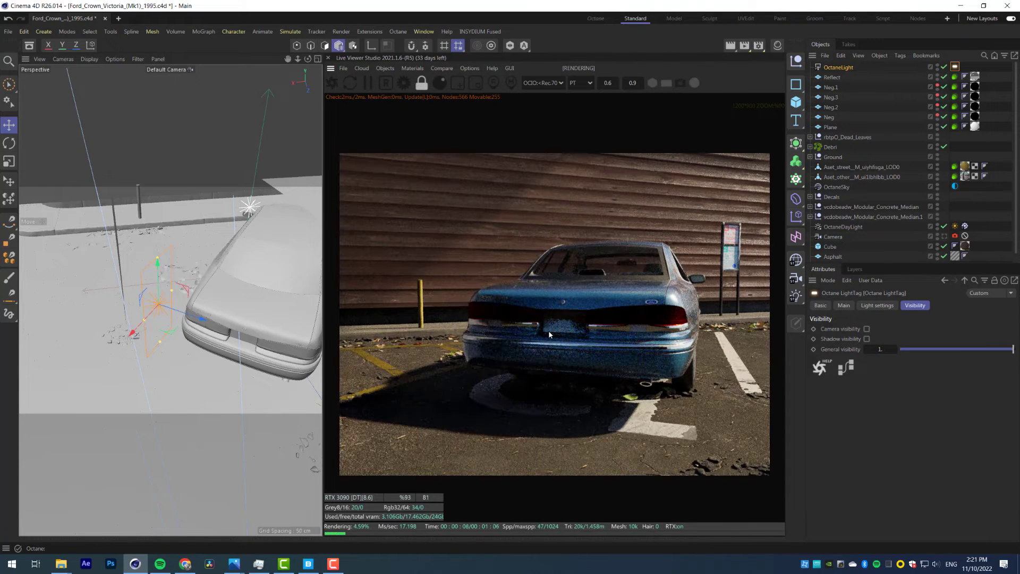
Switch the area light off and on again to compare its effect on the car's rear
{"action": "middle_click_drag", "start_coordinate": [622, 321], "coordinate": [591, 317]}
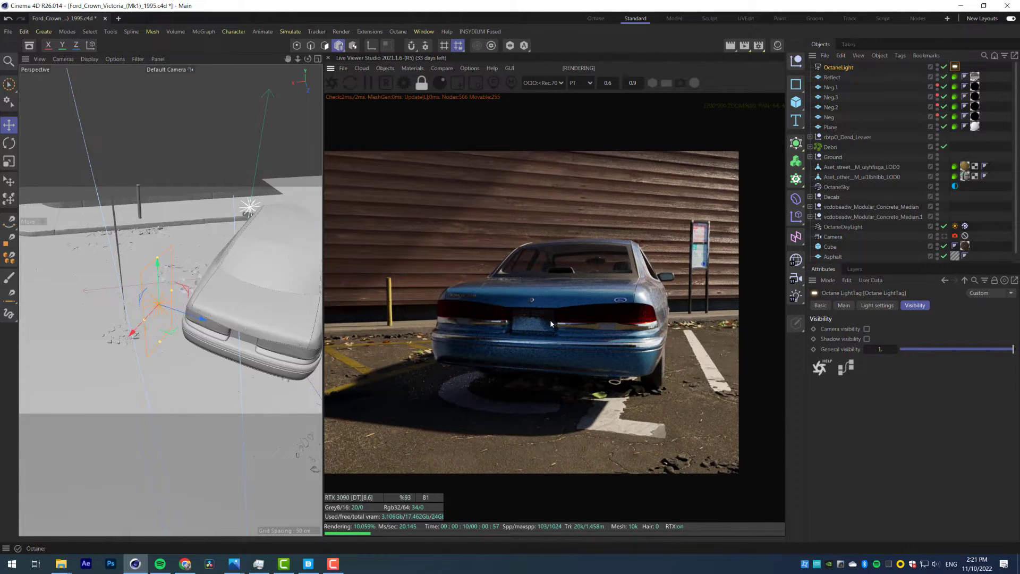
{"action": "left_click", "coordinate": [944, 67]}
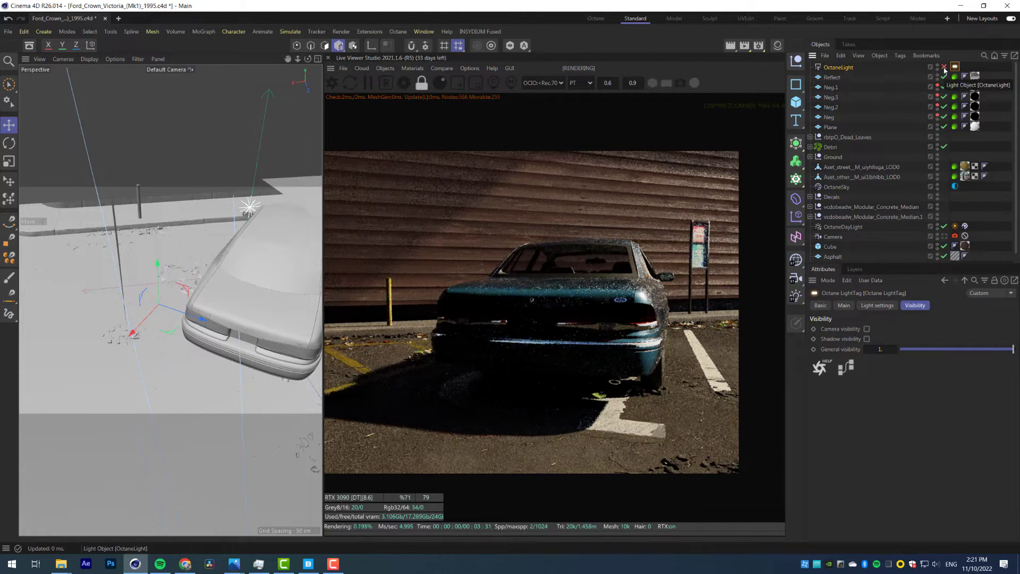
{"action": "left_click", "coordinate": [944, 67]}
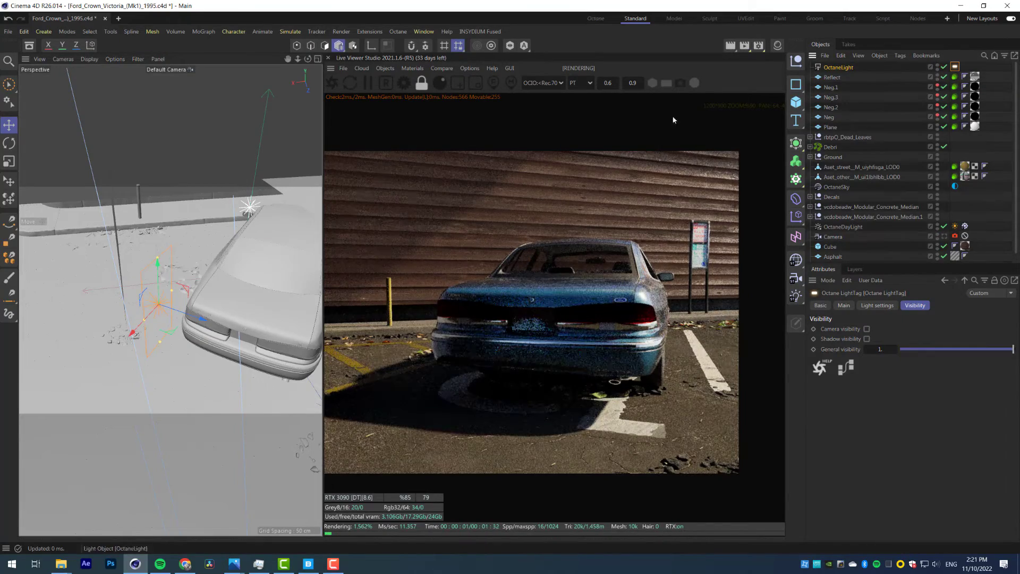
Move the area light back in toward the car's left rear corner
{"action": "left_click", "coordinate": [153, 317]}
{"action": "left_click_drag", "start_coordinate": [154, 318], "coordinate": [185, 307]}
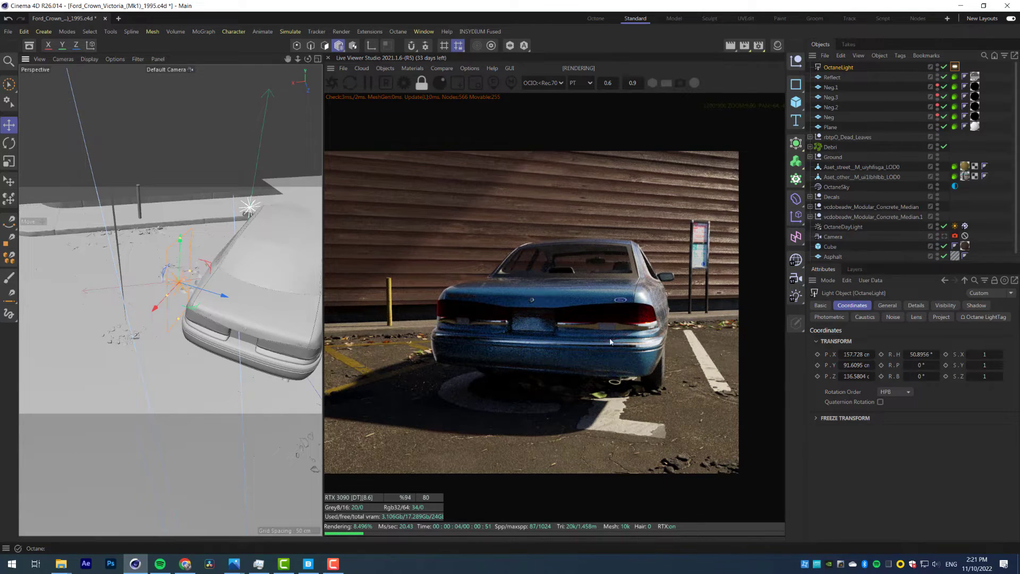
{"action": "scroll", "coordinate": [544, 340], "scroll_direction": "up", "scroll_amount": 1}
Set the area light's power to 0.1 and check the whole car in the render
{"action": "left_click", "coordinate": [954, 66]}
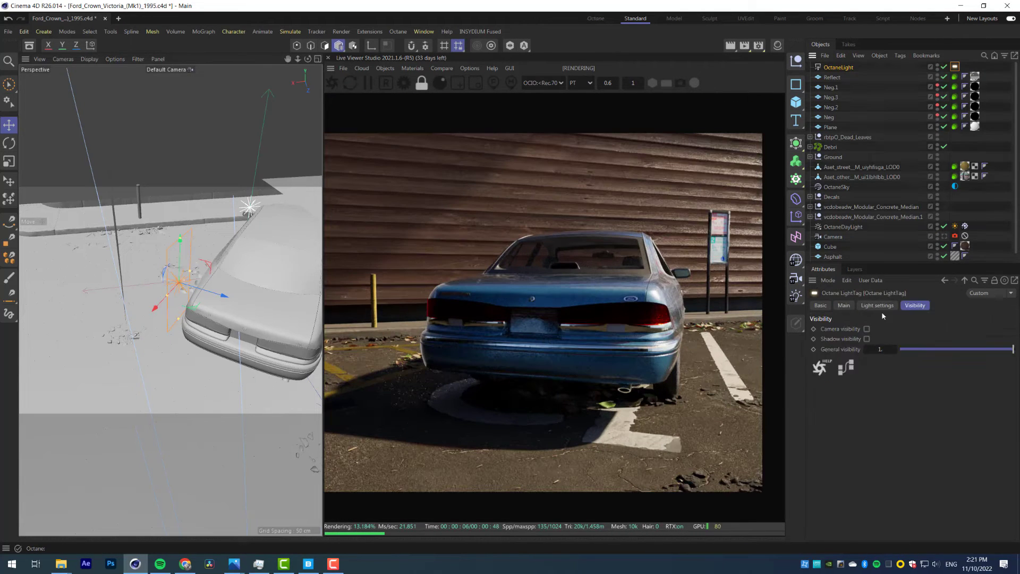
{"action": "double_click", "coordinate": [891, 329]}
{"action": "type", "text": "1"}
{"action": "key", "text": "Return"}
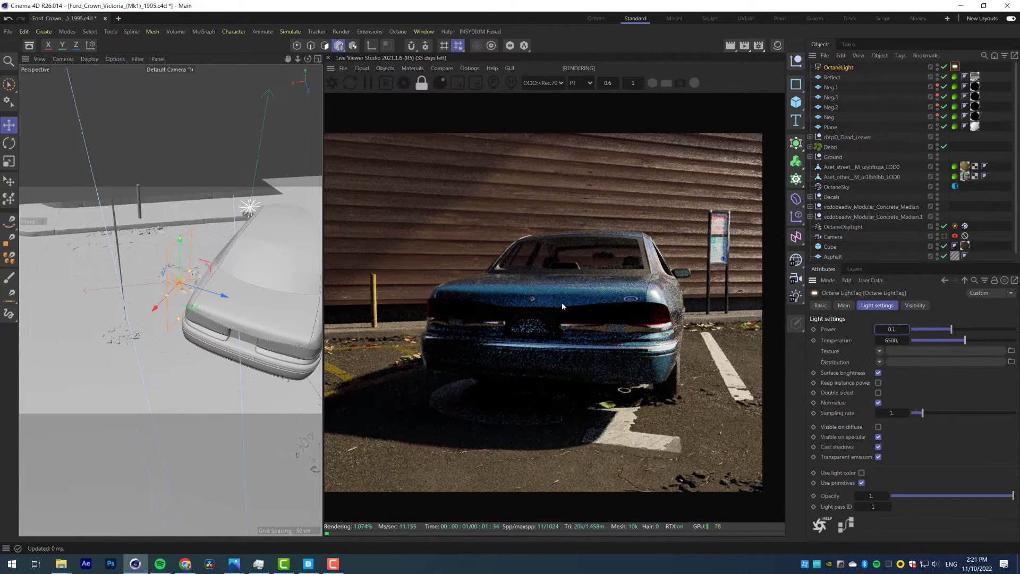
{"action": "scroll", "coordinate": [571, 307], "scroll_direction": "down", "scroll_amount": 4}
{"action": "middle_click_drag", "start_coordinate": [578, 312], "coordinate": [558, 337]}
{"action": "scroll", "coordinate": [558, 337], "scroll_direction": "up", "scroll_amount": 3}
{"action": "scroll", "coordinate": [558, 335], "scroll_direction": "up", "scroll_amount": 1}
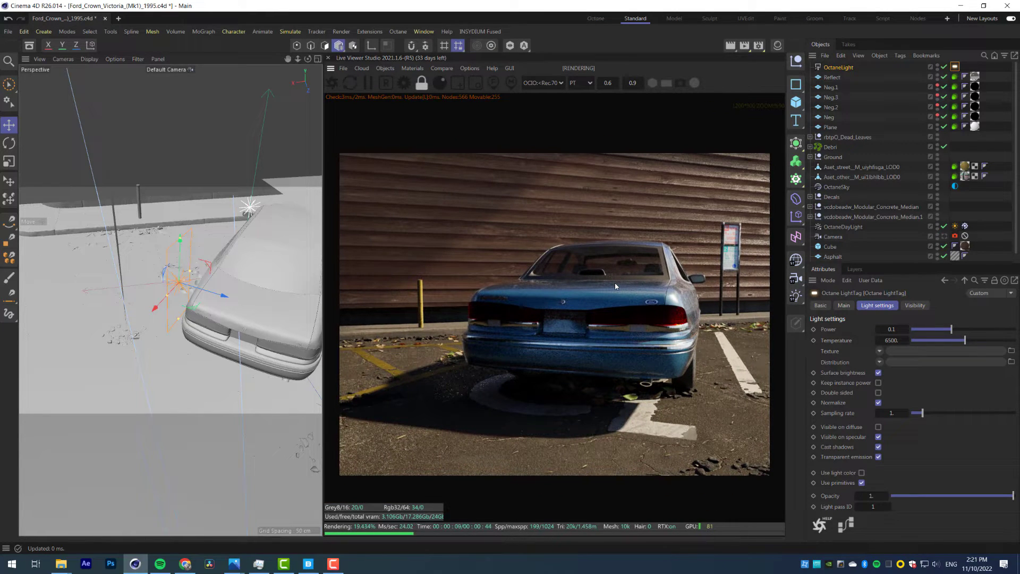
Find the negative-fill plane behind the car among the Neg planes and disable Neg.1
{"action": "scroll", "coordinate": [227, 305], "scroll_direction": "down", "scroll_amount": 5}
{"action": "left_click", "coordinate": [830, 107]}
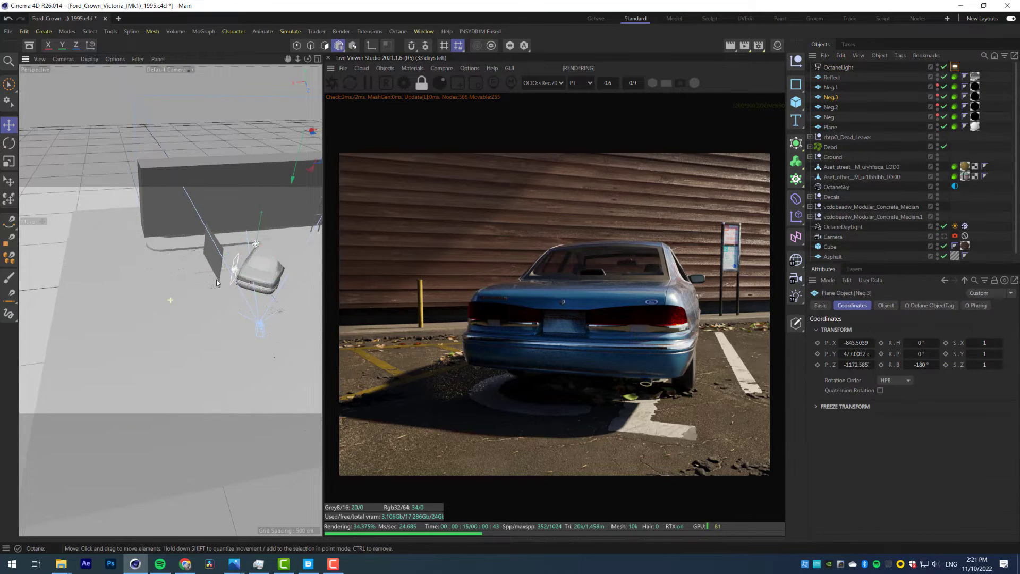
{"action": "key", "text": "o"}
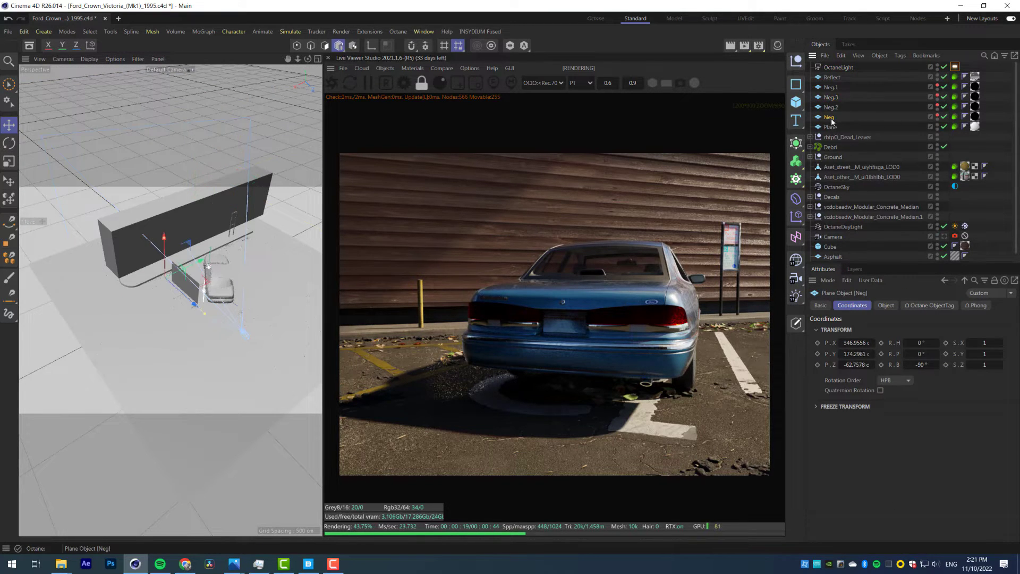
{"action": "left_click", "coordinate": [944, 87]}
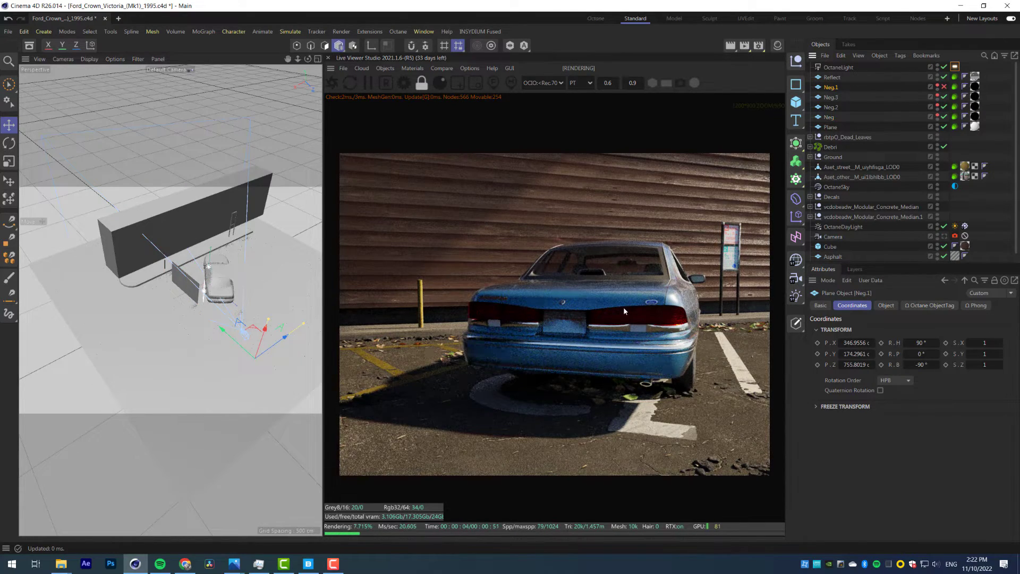
Save the scene and limit the live render to a region around the car's right taillight
{"action": "scroll", "coordinate": [662, 328], "scroll_direction": "up", "scroll_amount": 7}
{"action": "mouse_move", "coordinate": [678, 328]}
{"action": "left_mouse_down"}
{"action": "mouse_move", "coordinate": [587, 320]}
{"action": "mouse_move", "coordinate": [753, 337]}
{"action": "left_mouse_up"}
{"action": "scroll", "coordinate": [563, 292], "scroll_direction": "down", "scroll_amount": 3}
{"action": "key", "text": "ctrl+s"}
{"action": "left_click", "coordinate": [458, 83]}
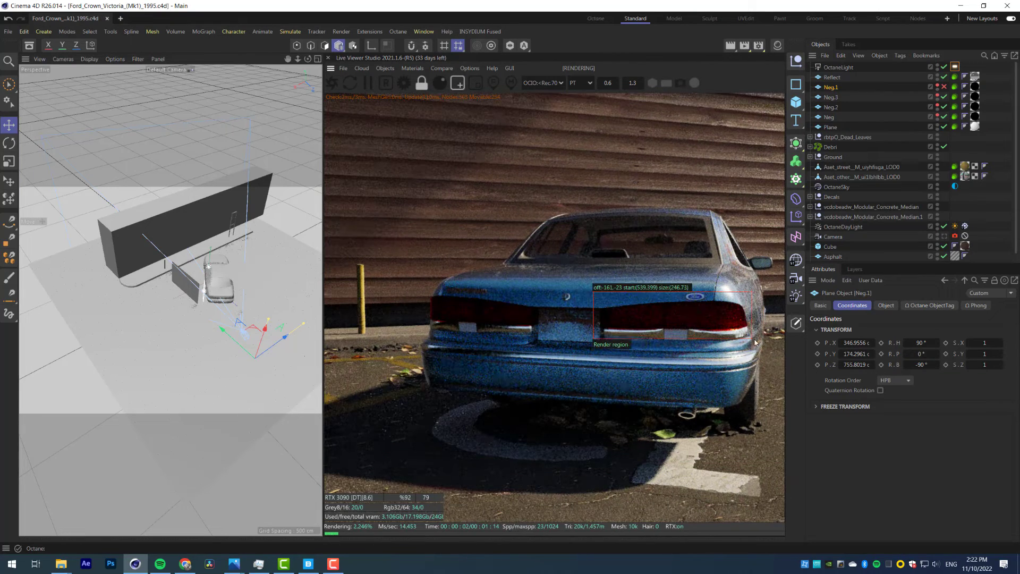
Expand the Ford group and toggle the render visibility of Tail lights Thin to compare the taillight
{"action": "scroll", "coordinate": [890, 185], "scroll_direction": "down", "scroll_amount": 3}
{"action": "left_click", "coordinate": [810, 257]}
{"action": "scroll", "coordinate": [875, 252], "scroll_direction": "down", "scroll_amount": 2}
{"action": "left_click", "coordinate": [949, 243]}
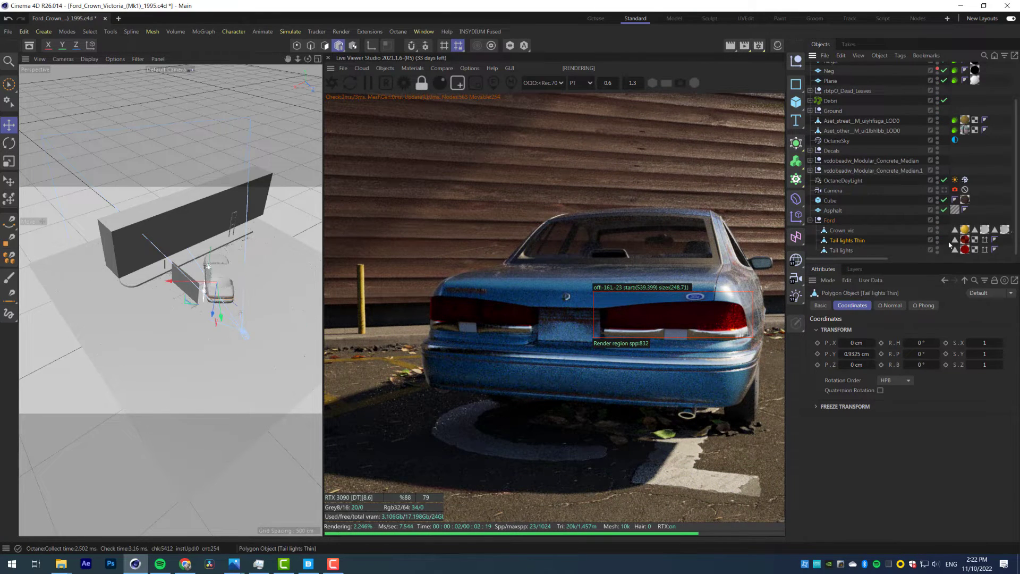
{"action": "left_click", "coordinate": [938, 241]}
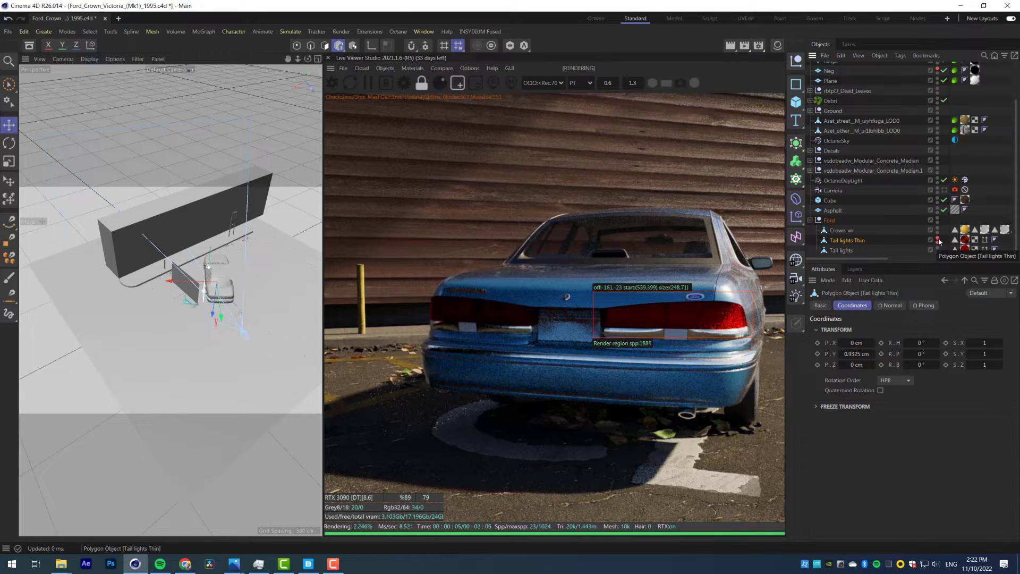
Set the index of the redglass Clear material used on Tail lights Thin to 5
{"action": "left_click", "coordinate": [964, 240]}
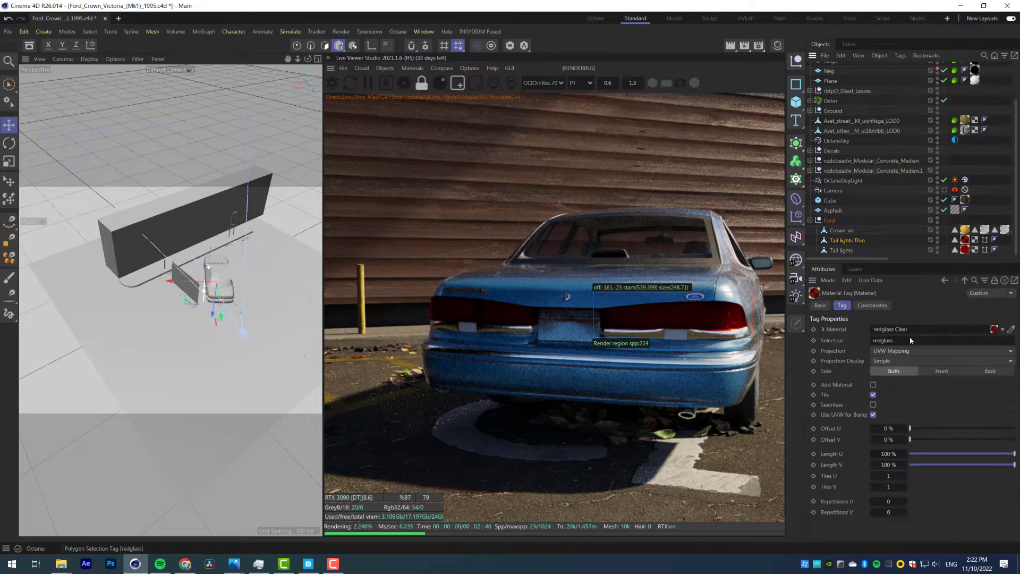
{"action": "key", "text": "shift+F2"}
{"action": "scroll", "coordinate": [755, 372], "scroll_direction": "down", "scroll_amount": 8}
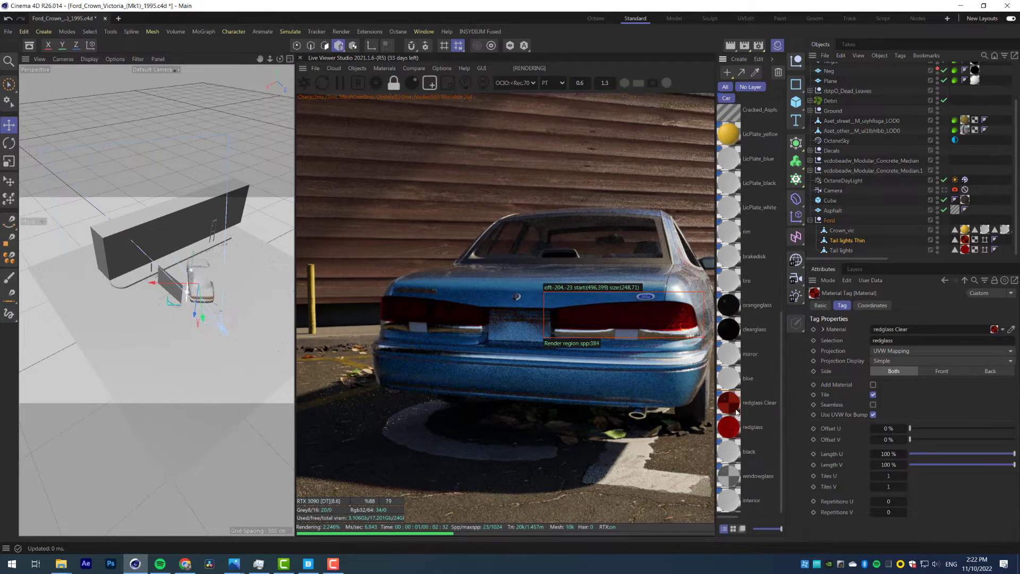
{"action": "left_click", "coordinate": [734, 404]}
{"action": "left_click", "coordinate": [960, 317]}
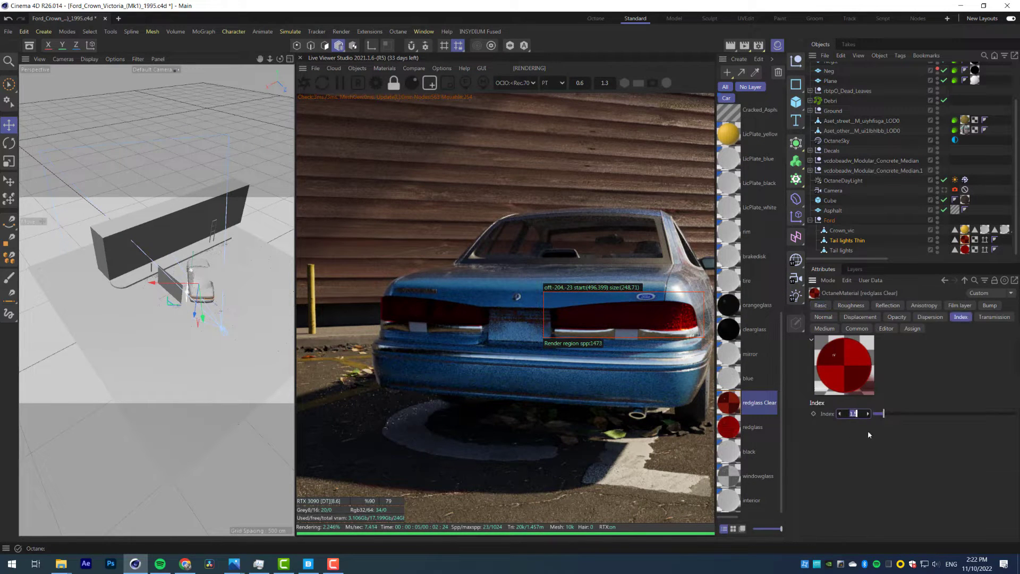
{"action": "type", "text": "5"}
{"action": "key", "text": "Return"}
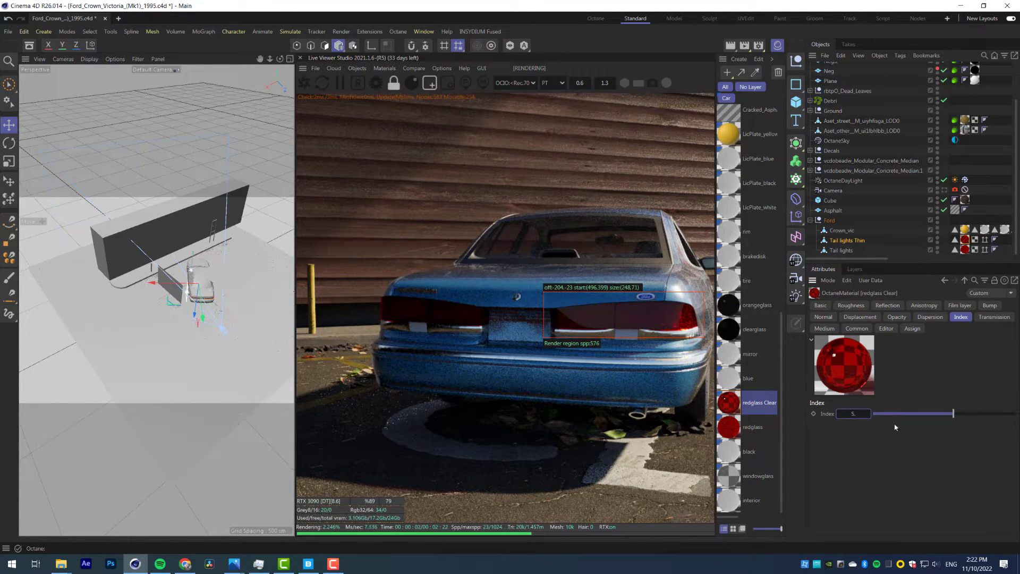
Enable Thin wall on the redglass Clear material and redraw the render region around both taillights
{"action": "left_click", "coordinate": [857, 328]}
{"action": "left_click", "coordinate": [892, 453]}
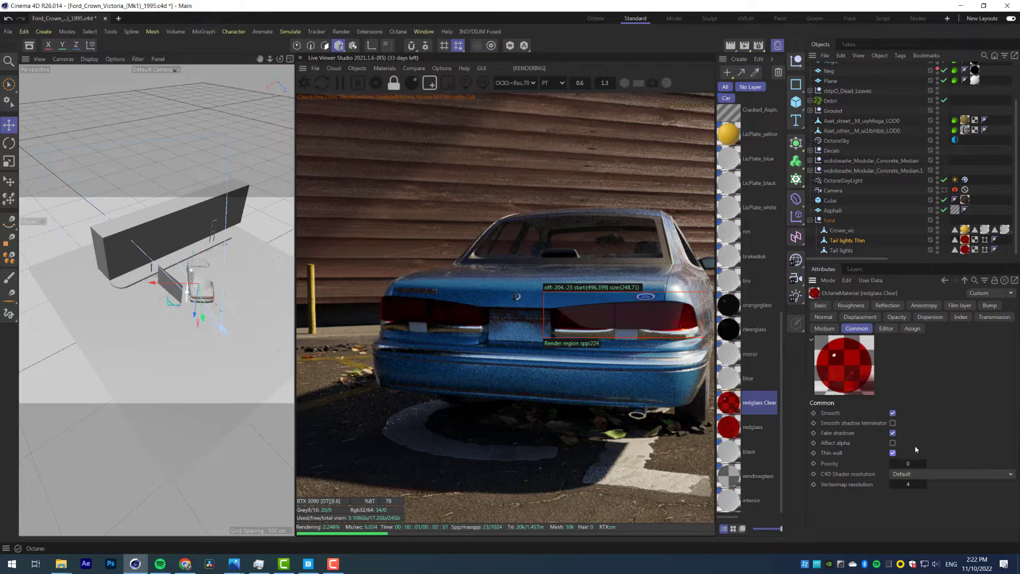
{"action": "left_click_drag", "start_coordinate": [366, 284], "coordinate": [700, 340]}
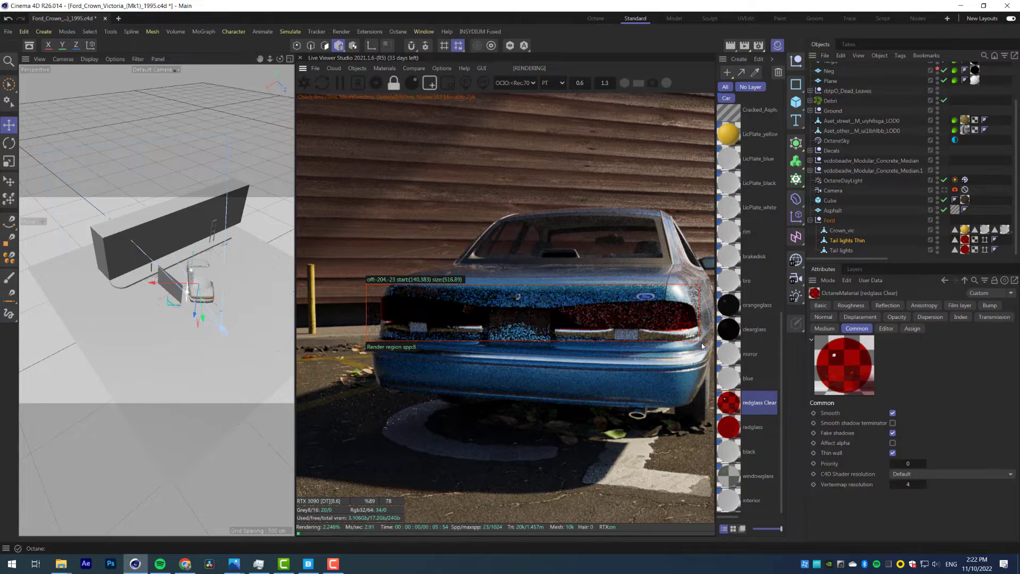
{"action": "scroll", "coordinate": [638, 318], "scroll_direction": "down", "scroll_amount": 2}
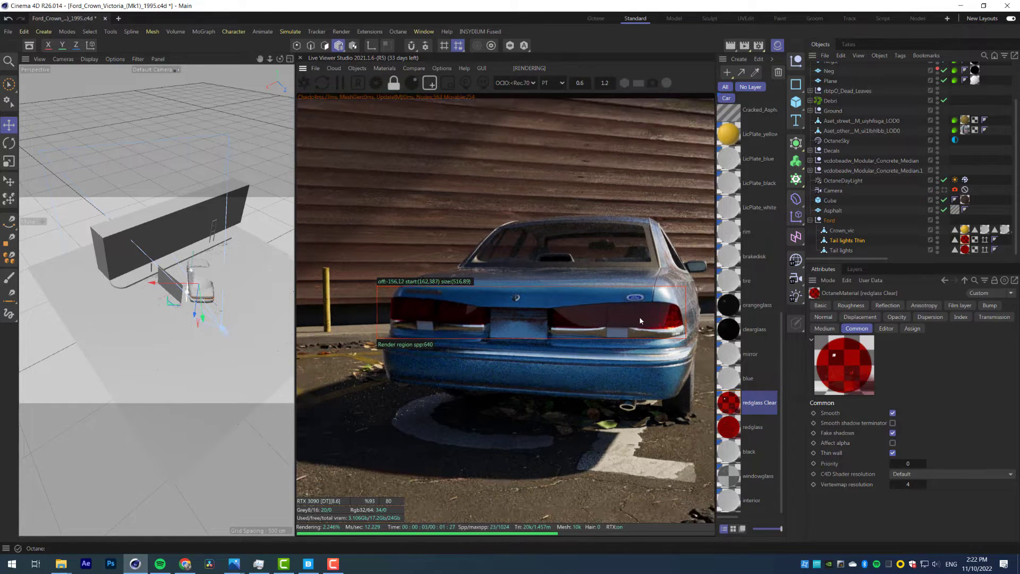
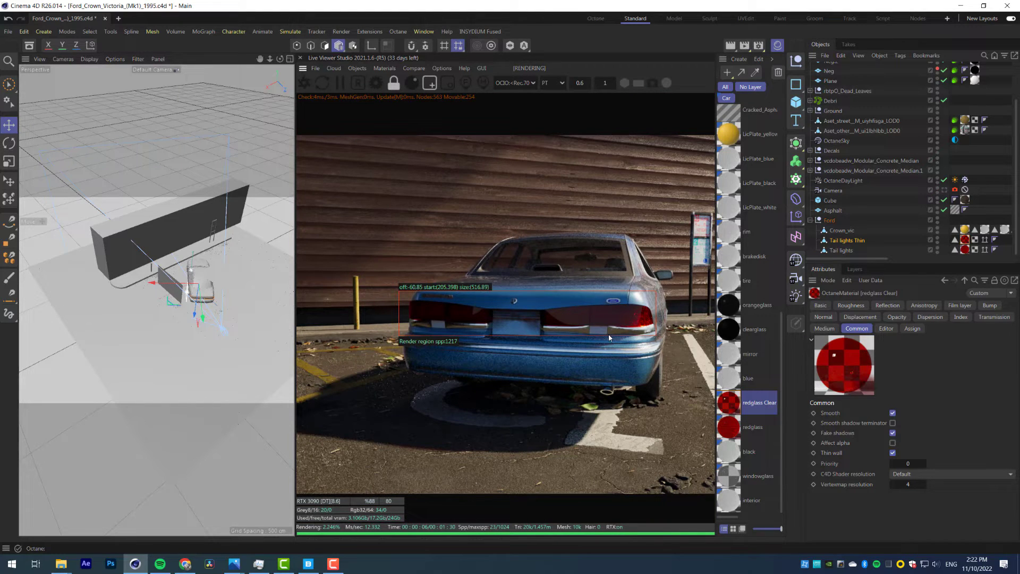
Open the redglass Clear material's node graph, rearrange its image texture node, and move the editor clear of the taillights
{"action": "left_click", "coordinate": [820, 306]}
{"action": "scroll", "coordinate": [576, 315], "scroll_direction": "up", "scroll_amount": 3}
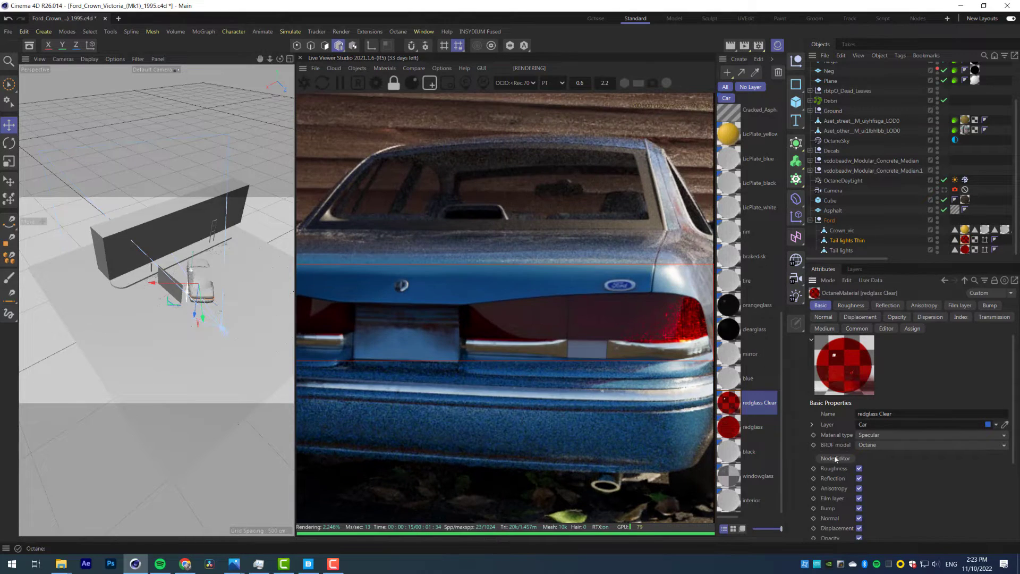
{"action": "left_click", "coordinate": [835, 458]}
{"action": "middle_click_drag", "start_coordinate": [258, 410], "coordinate": [377, 366]}
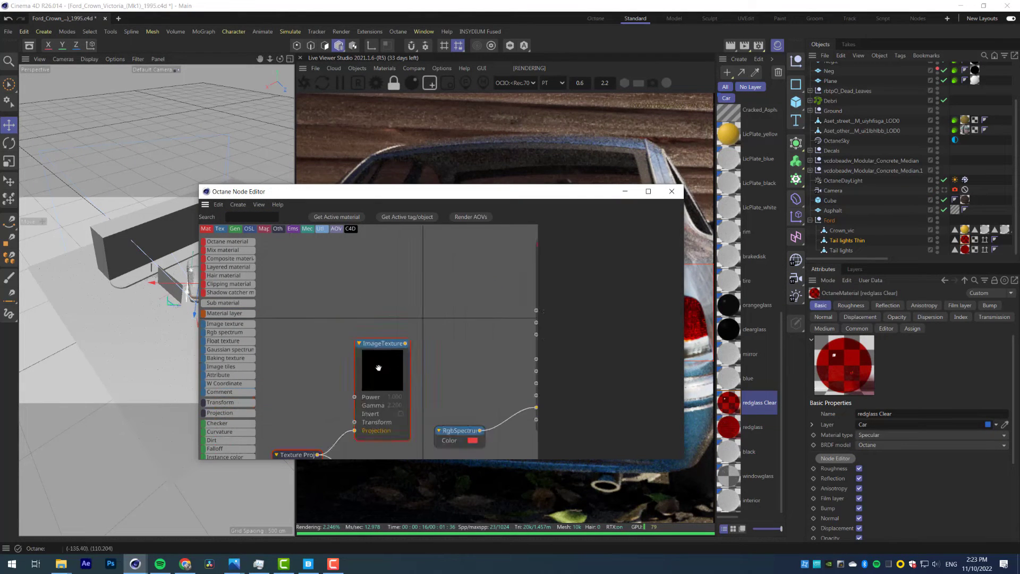
{"action": "left_click_drag", "start_coordinate": [380, 365], "coordinate": [365, 329]}
{"action": "middle_click_drag", "start_coordinate": [407, 450], "coordinate": [409, 376]}
{"action": "scroll", "coordinate": [410, 375], "scroll_direction": "down", "scroll_amount": 3}
{"action": "left_click_drag", "start_coordinate": [546, 196], "coordinate": [365, 59]}
Preview the uh4tehcc_4K_Roughness.jpg texture in the image viewer and close it
{"action": "mouse_move", "coordinate": [61, 563]}
{"action": "mouse_move", "coordinate": [161, 530]}
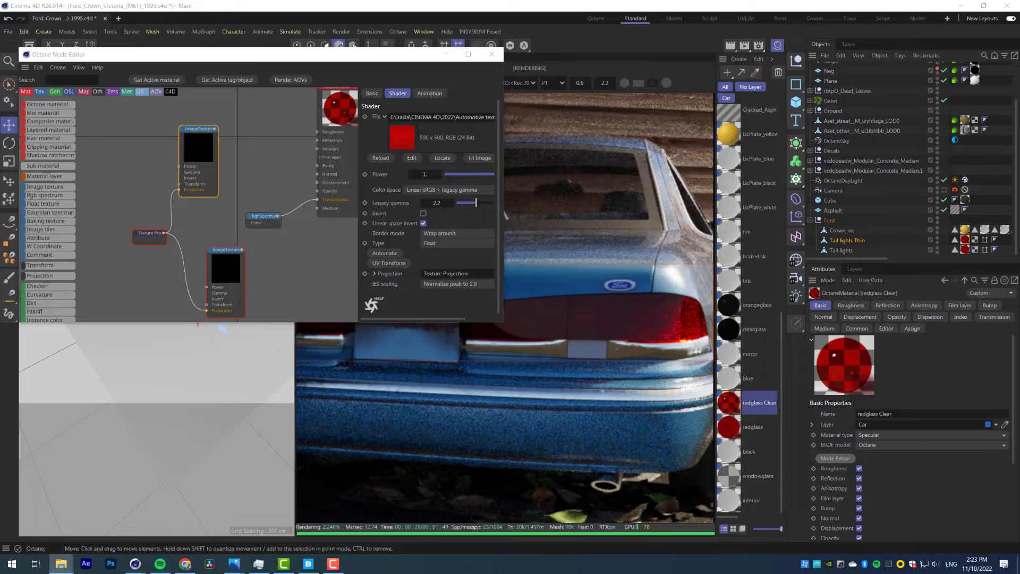
{"action": "key", "text": "alt+Tab"}
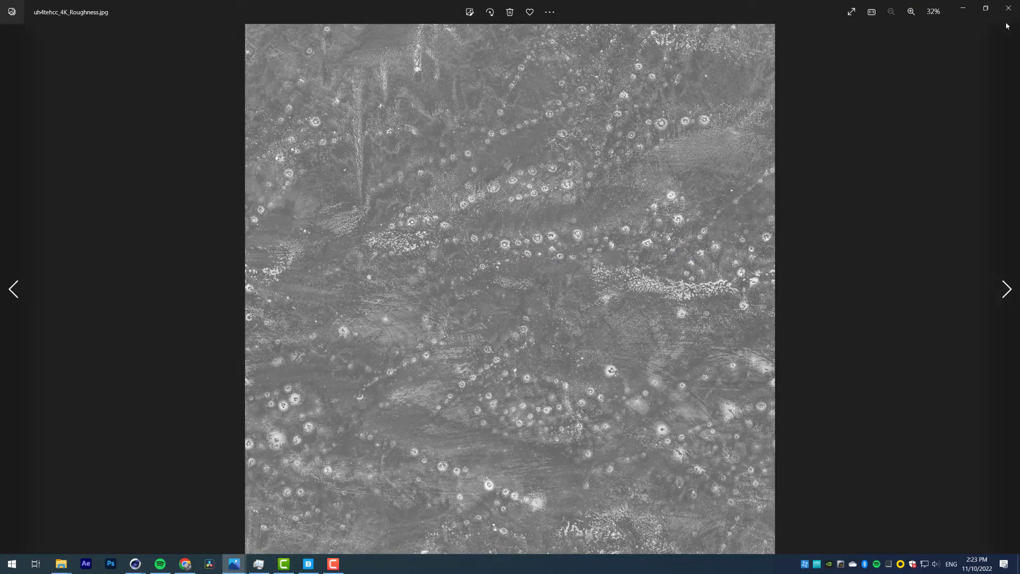
{"action": "left_click", "coordinate": [1008, 8]}
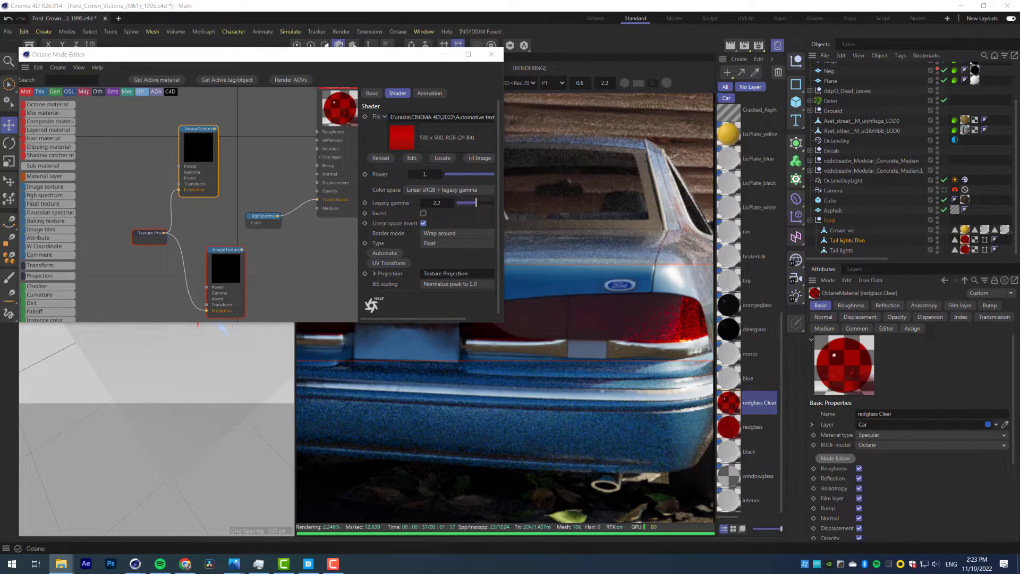
Preview tedwdevc_2K_Roughness.jpg and add it to the redglass Clear node graph as an image texture
{"action": "key", "text": "alt+Tab"}
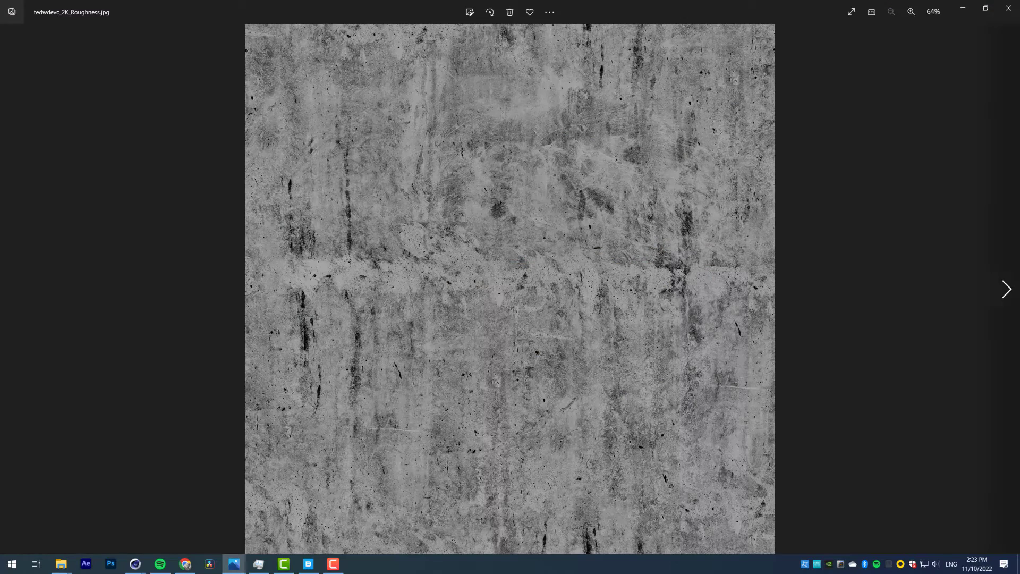
{"action": "left_click", "coordinate": [1008, 11]}
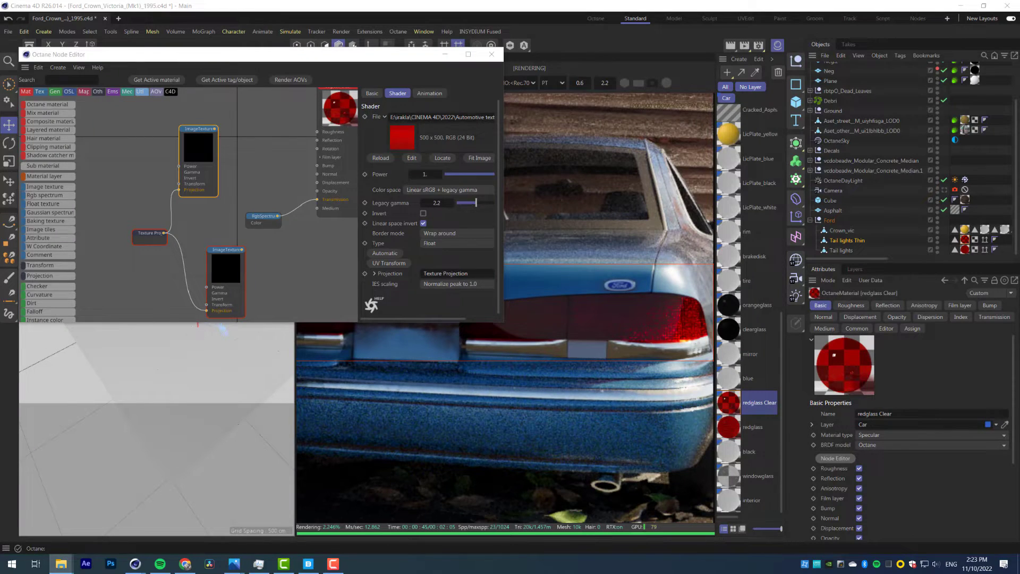
{"action": "left_click_drag", "start_coordinate": [267, 325], "coordinate": [275, 129]}
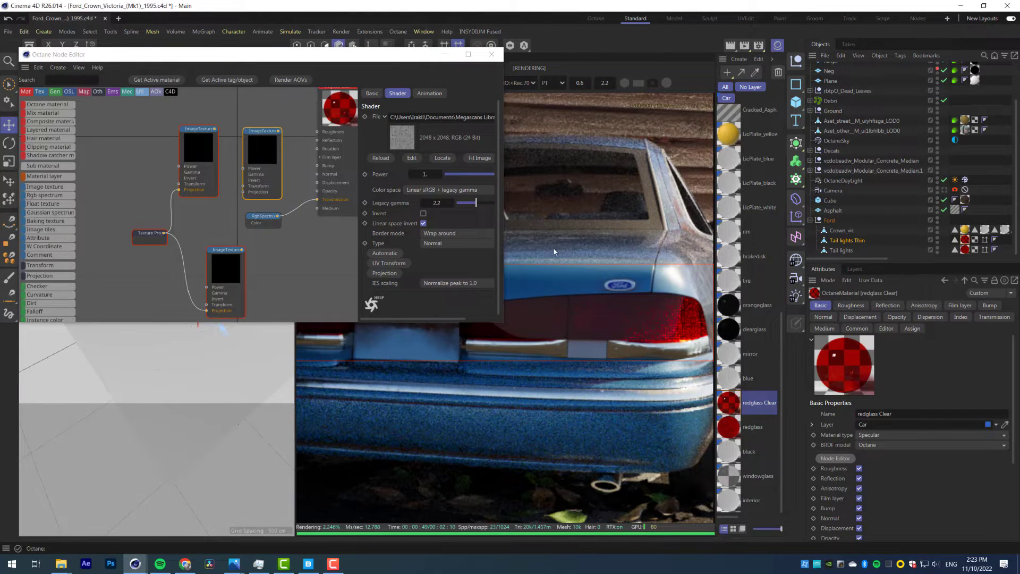
Connect the newly added image texture to the Roughness input of the redglass Clear material
{"action": "scroll", "coordinate": [582, 340], "scroll_direction": "up", "scroll_amount": 2}
{"action": "middle_click_drag", "start_coordinate": [583, 343], "coordinate": [532, 409]}
{"action": "middle_click_drag", "start_coordinate": [333, 99], "coordinate": [266, 171]}
{"action": "left_click", "coordinate": [267, 171]}
{"action": "scroll", "coordinate": [212, 203], "scroll_direction": "up", "scroll_amount": 2}
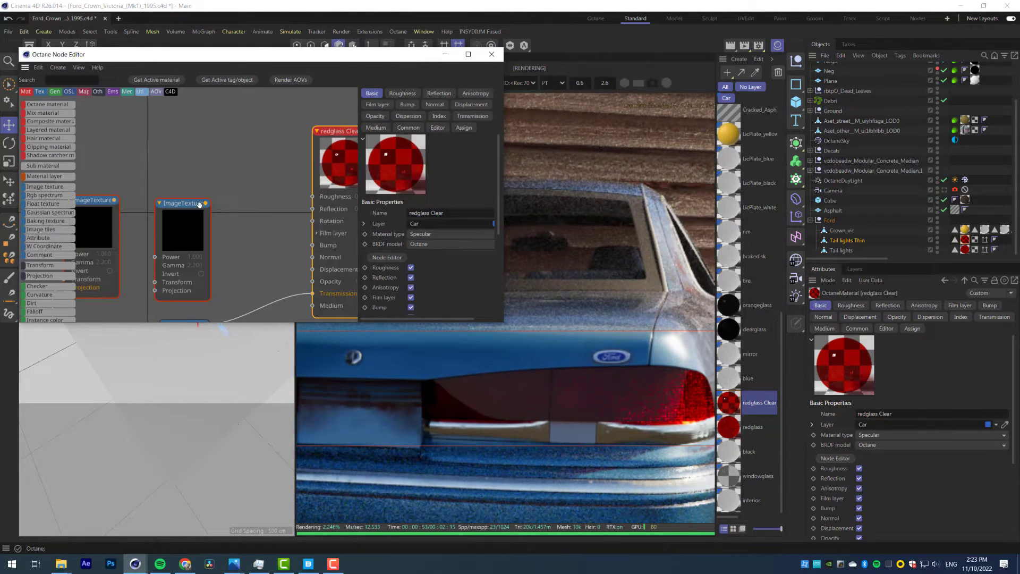
{"action": "left_click_drag", "start_coordinate": [306, 212], "coordinate": [311, 197]}
Delete the old image textures and their projection node from the graph, and reposition the remaining roughness texture
{"action": "middle_click_drag", "start_coordinate": [210, 174], "coordinate": [289, 134]}
{"action": "scroll", "coordinate": [289, 134], "scroll_direction": "down", "scroll_amount": 3}
{"action": "left_click_drag", "start_coordinate": [144, 159], "coordinate": [228, 288]}
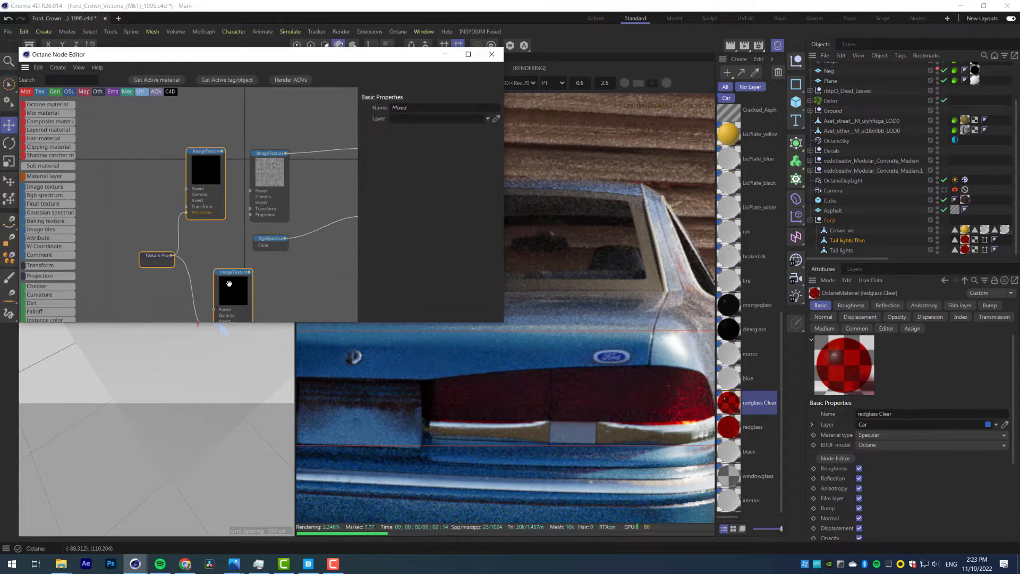
{"action": "key", "text": "Delete"}
{"action": "left_click_drag", "start_coordinate": [269, 171], "coordinate": [252, 164]}
{"action": "left_click", "coordinate": [252, 164]}
Limit the render region to the taillight and give the roughness texture a Box texture projection
{"action": "mouse_move", "coordinate": [446, 347]}
{"action": "left_mouse_down"}
{"action": "mouse_move", "coordinate": [576, 425]}
{"action": "mouse_move", "coordinate": [644, 432]}
{"action": "left_mouse_up"}
{"action": "left_click", "coordinate": [394, 278]}
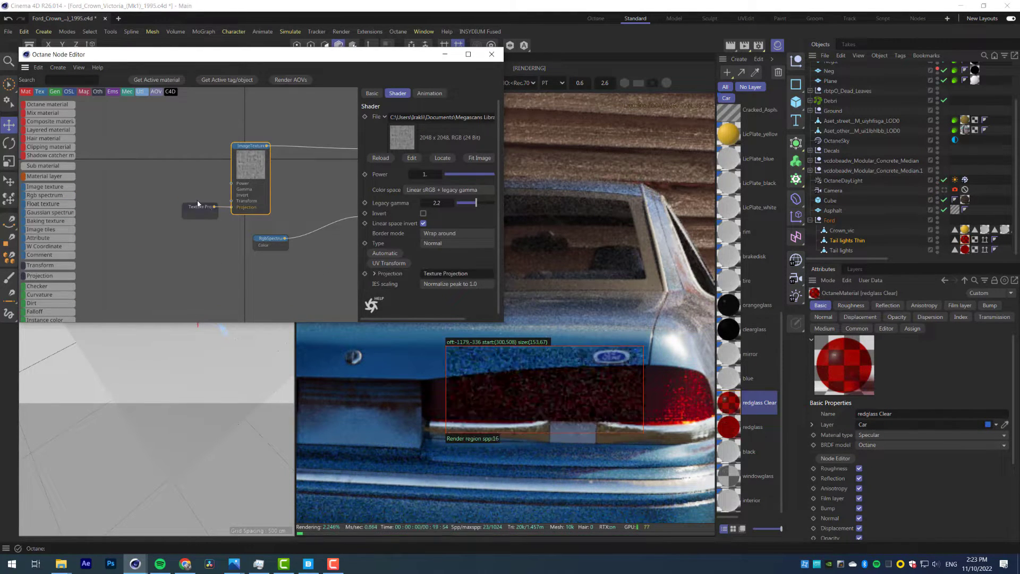
{"action": "scroll", "coordinate": [579, 409], "scroll_direction": "up", "scroll_amount": 3}
{"action": "middle_click_drag", "start_coordinate": [578, 410], "coordinate": [554, 424]}
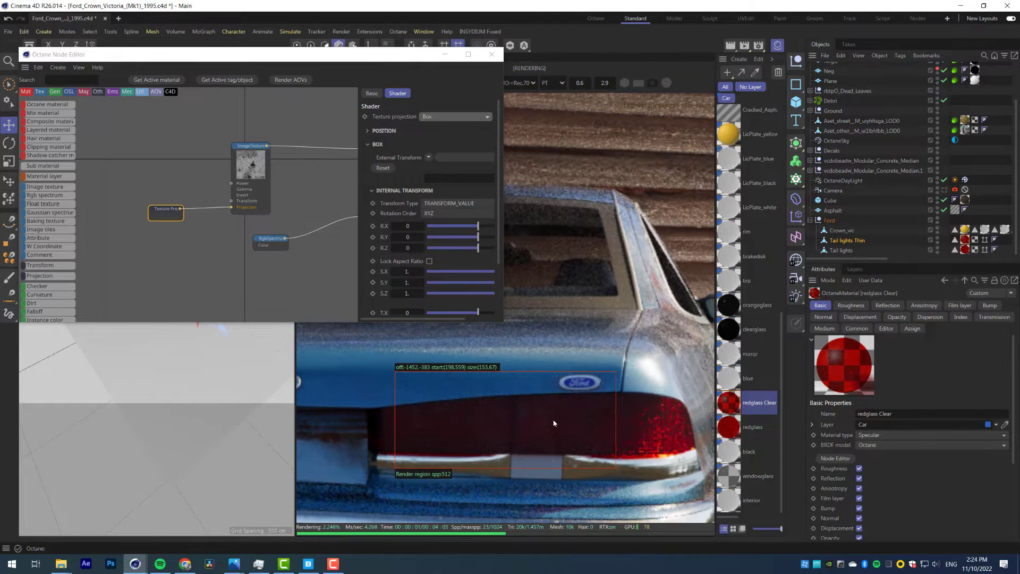
Insert a Color correction node between the roughness texture and the material, with contrast 5 and gamma about 0.89
{"action": "left_click", "coordinate": [264, 211]}
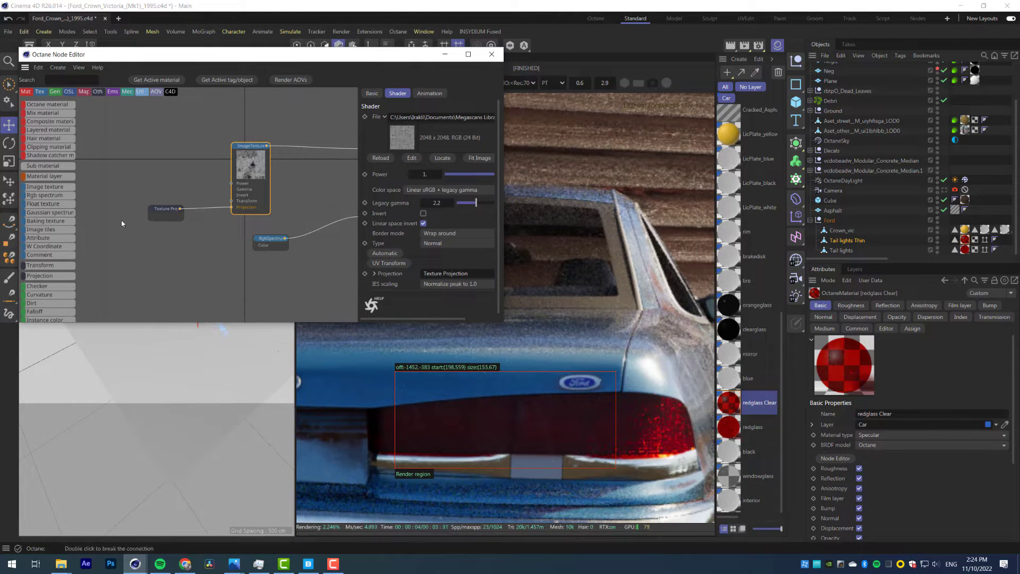
{"action": "scroll", "coordinate": [64, 259], "scroll_direction": "down", "scroll_amount": 3}
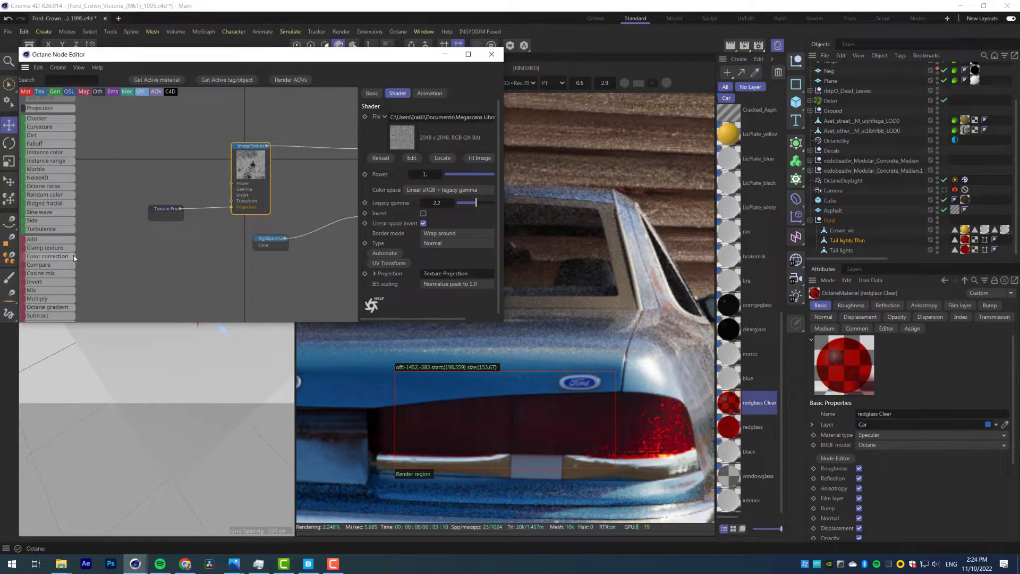
{"action": "left_click_drag", "start_coordinate": [74, 258], "coordinate": [305, 156]}
{"action": "middle_click_drag", "start_coordinate": [306, 158], "coordinate": [210, 217]}
{"action": "type", "text": "5"}
{"action": "key", "text": "Return"}
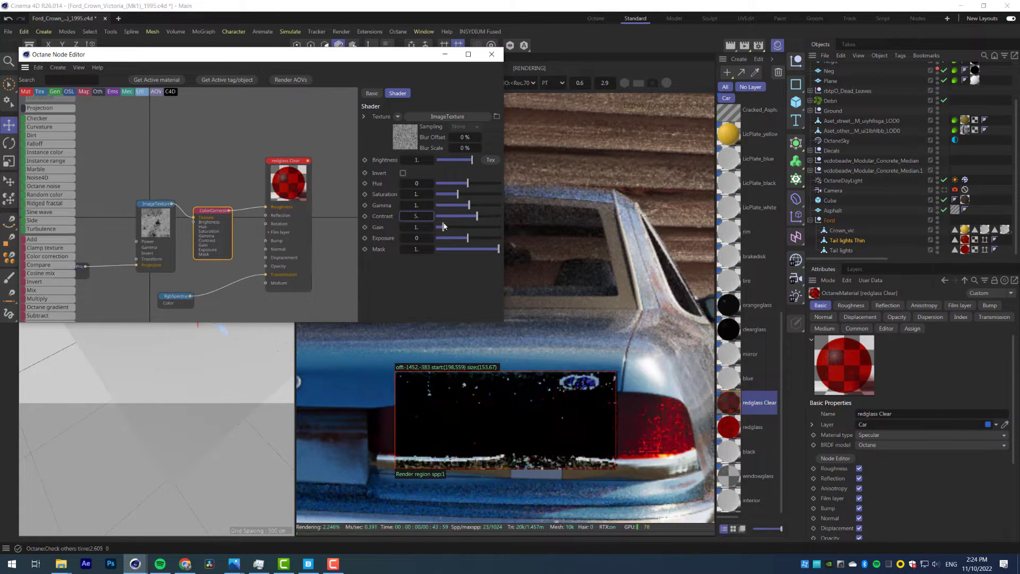
{"action": "left_click_drag", "start_coordinate": [469, 205], "coordinate": [463, 206]}
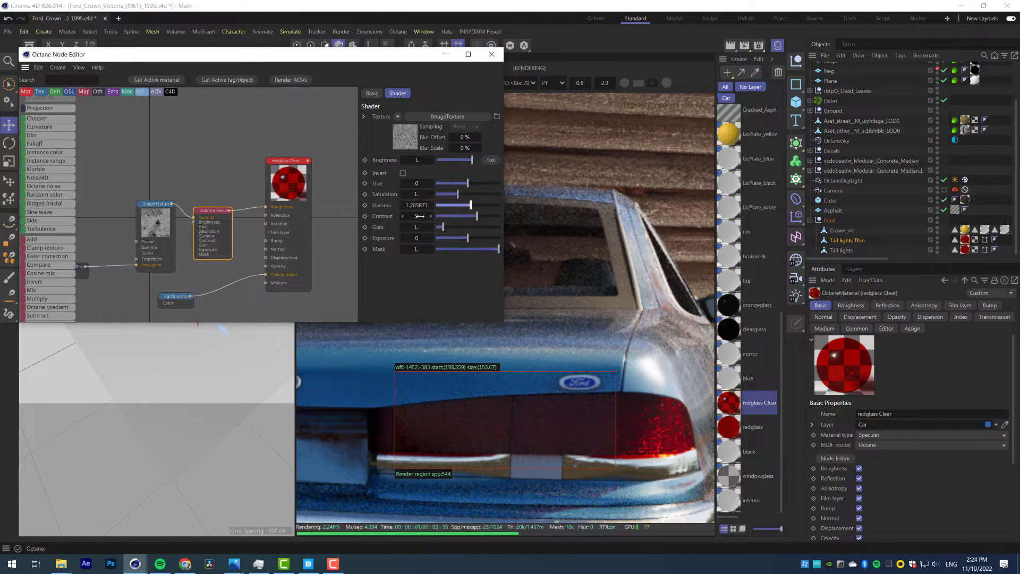
{"action": "left_click_drag", "start_coordinate": [468, 206], "coordinate": [468, 207]}
Solo the Color correction node and orbit the view to inspect its texture on the car's taillights
{"action": "right_click", "coordinate": [214, 213]}
{"action": "left_click", "coordinate": [246, 226]}
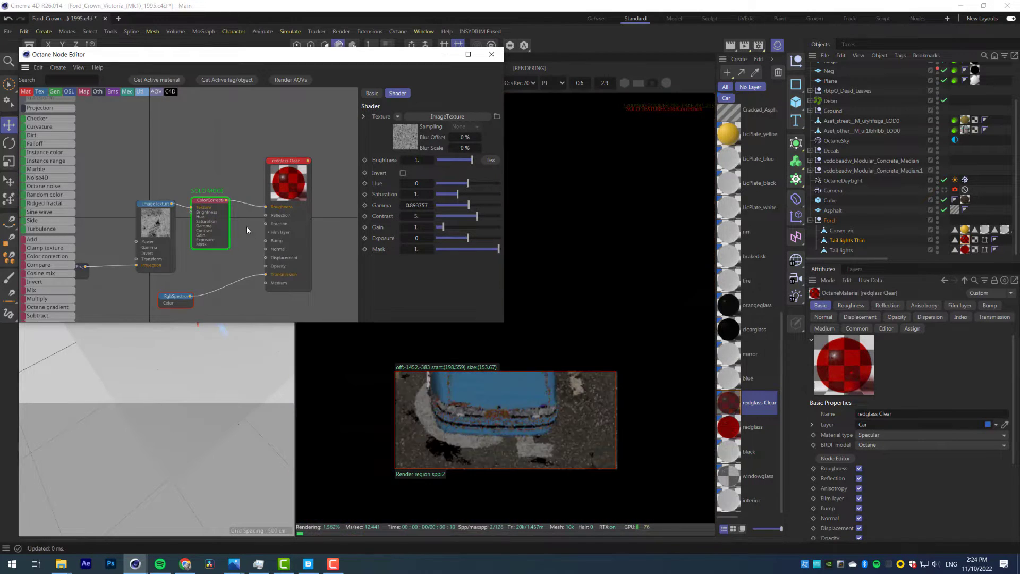
{"action": "left_click_drag", "start_coordinate": [228, 54], "coordinate": [228, 428]}
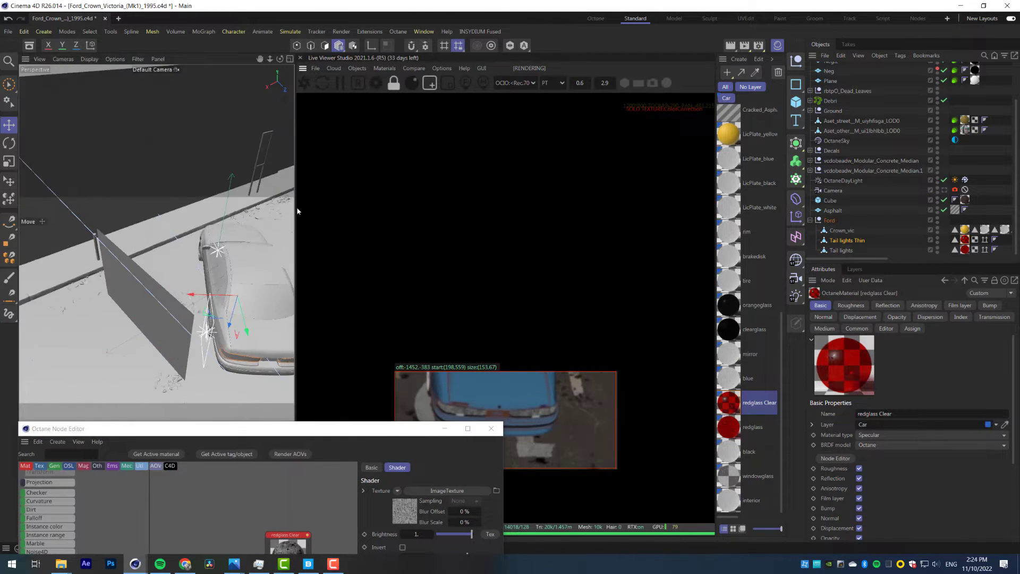
{"action": "left_click_drag", "start_coordinate": [296, 206], "coordinate": [173, 286], "text": "alt"}
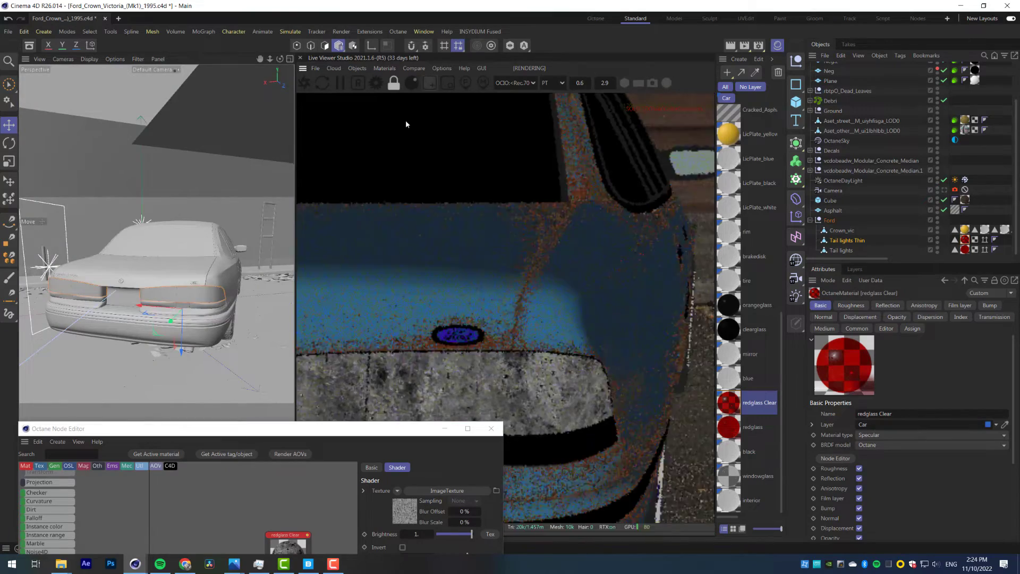
Raise the Color correction gamma to about 1.4 and turn off the node's solo mode
{"action": "left_click_drag", "start_coordinate": [430, 432], "coordinate": [430, 99]}
{"action": "left_click_drag", "start_coordinate": [468, 247], "coordinate": [471, 251]}
{"action": "left_click_drag", "start_coordinate": [209, 243], "coordinate": [209, 236]}
{"action": "right_click", "coordinate": [209, 236]}
{"action": "left_click", "coordinate": [225, 246]}
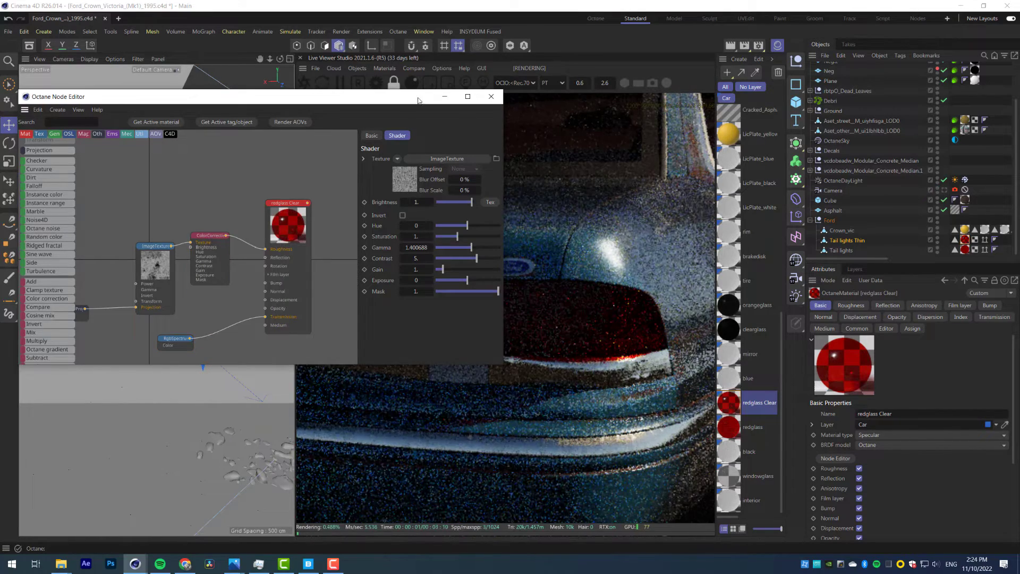
Switch the viewport back to the scene camera and redraw the render region around the taillight
{"action": "left_click_drag", "start_coordinate": [418, 100], "coordinate": [407, 426]}
{"action": "left_click", "coordinate": [429, 83]}
{"action": "left_click_drag", "start_coordinate": [475, 264], "coordinate": [587, 349]}
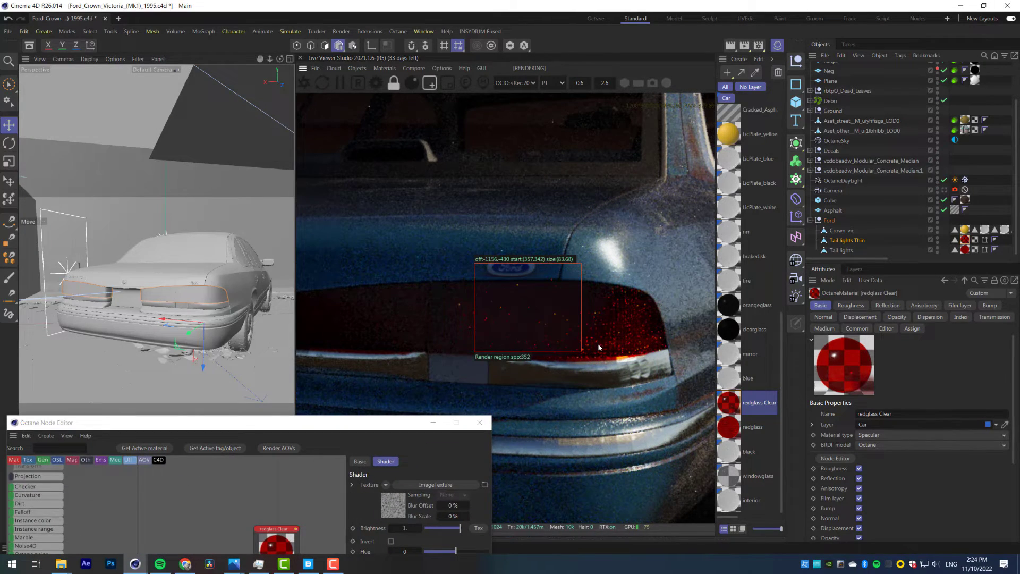
{"action": "left_click", "coordinate": [160, 73]}
{"action": "left_click", "coordinate": [180, 94]}
{"action": "left_click_drag", "start_coordinate": [401, 306], "coordinate": [674, 393]}
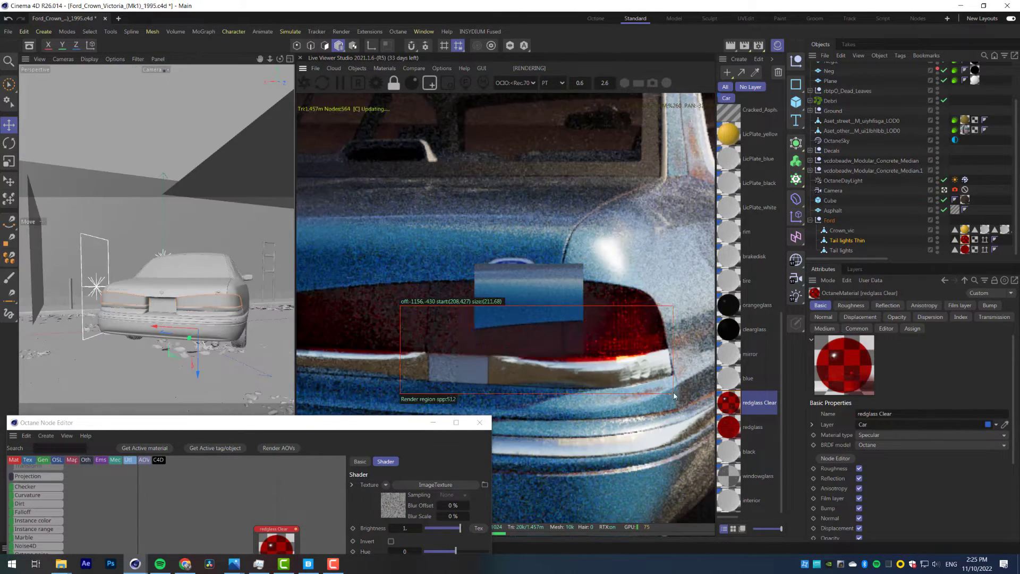
{"action": "middle_click_drag", "start_coordinate": [600, 339], "coordinate": [552, 317]}
{"action": "left_click_drag", "start_coordinate": [443, 290], "coordinate": [612, 368]}
Set the redglass Clear transmission's RGB spectrum color to pure red: R 1, G 0, B 0
{"action": "left_click_drag", "start_coordinate": [382, 422], "coordinate": [357, 117]}
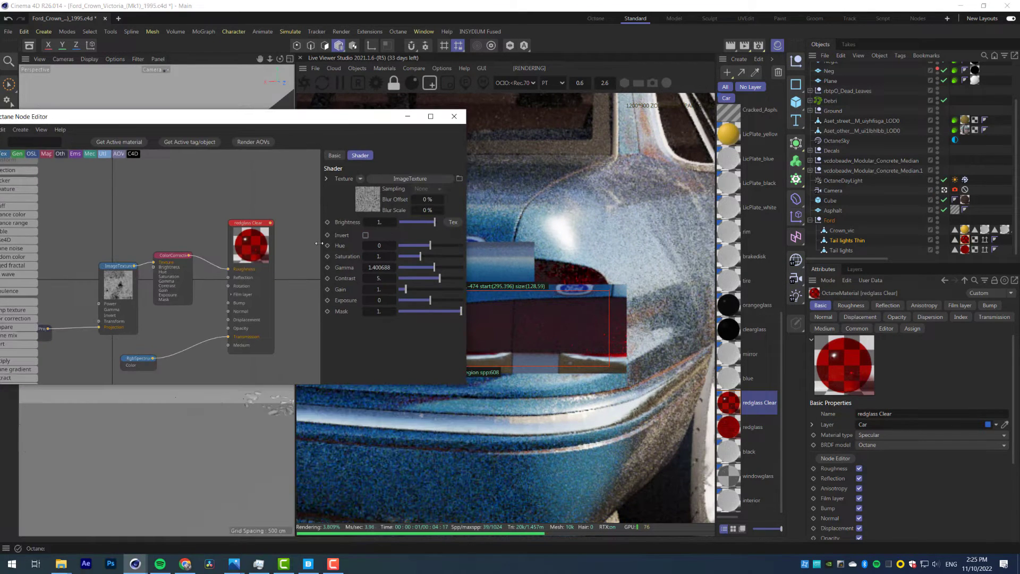
{"action": "left_click", "coordinate": [138, 358]}
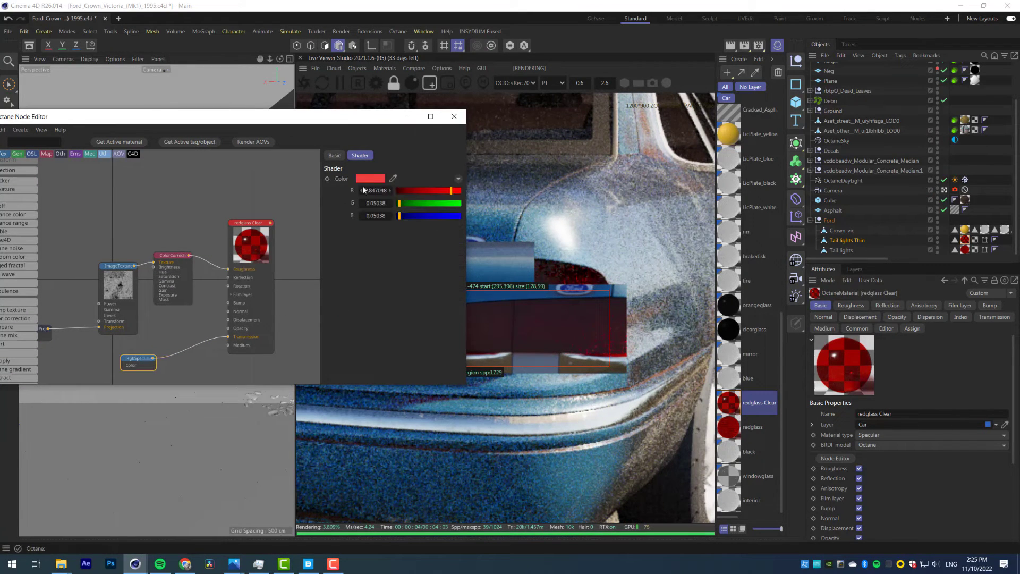
{"action": "left_click", "coordinate": [371, 178]}
{"action": "left_click", "coordinate": [468, 190]}
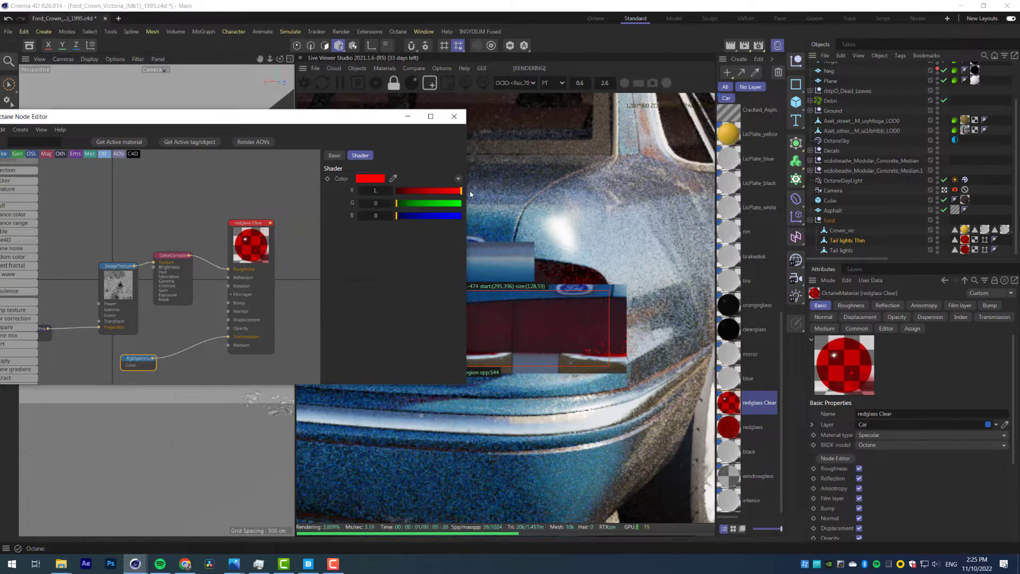
Close the node graph and examine both taillights in the render, with a render region spanning the car's rear
{"action": "left_click", "coordinate": [454, 116]}
{"action": "left_click_drag", "start_coordinate": [342, 264], "coordinate": [646, 410]}
{"action": "scroll", "coordinate": [515, 317], "scroll_direction": "down", "scroll_amount": 1}
{"action": "scroll", "coordinate": [515, 317], "scroll_direction": "down", "scroll_amount": 8}
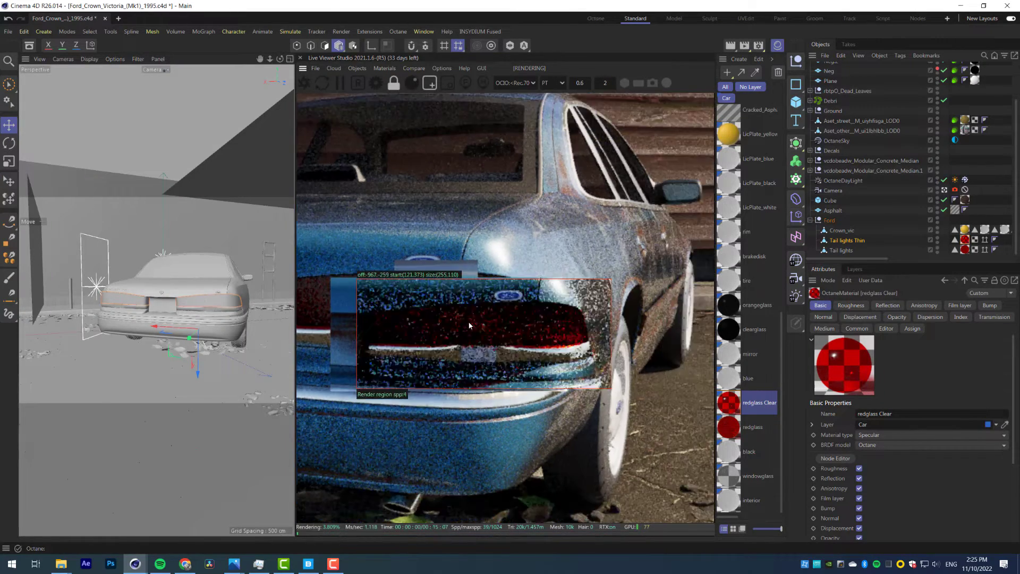
{"action": "scroll", "coordinate": [540, 320], "scroll_direction": "up", "scroll_amount": 3}
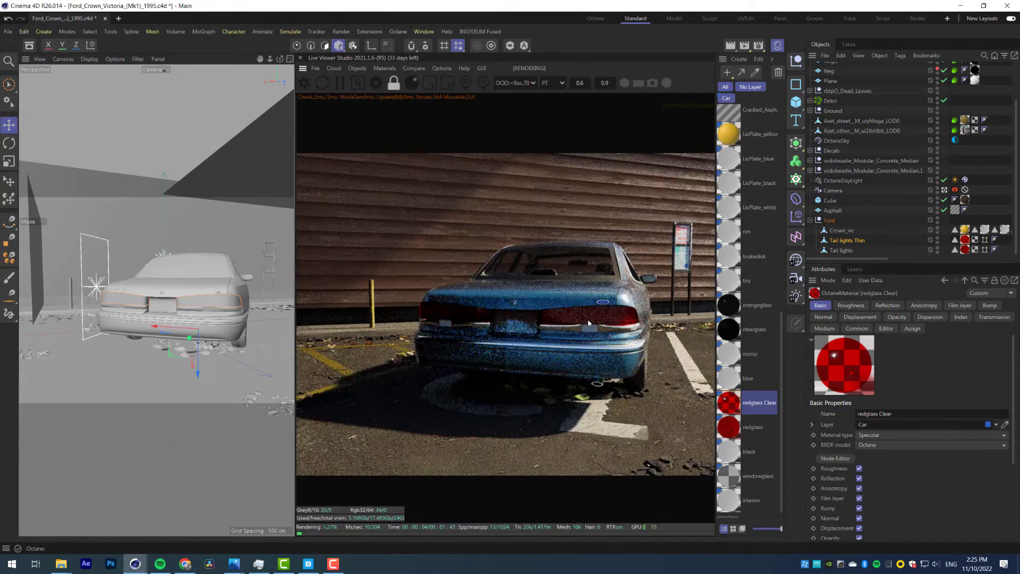
{"action": "left_click_drag", "start_coordinate": [339, 282], "coordinate": [658, 339]}
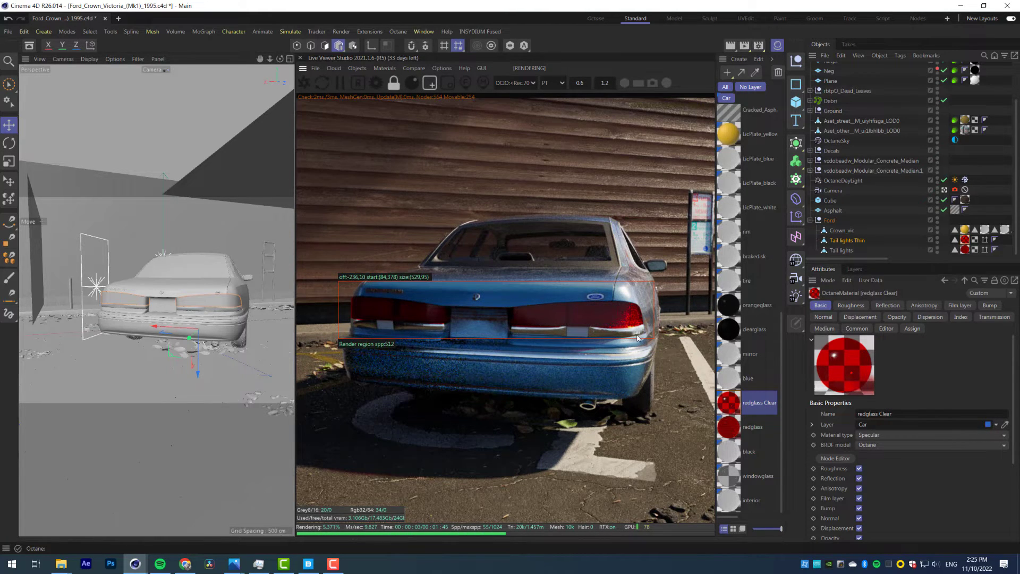
{"action": "scroll", "coordinate": [637, 338], "scroll_direction": "up", "scroll_amount": 8}
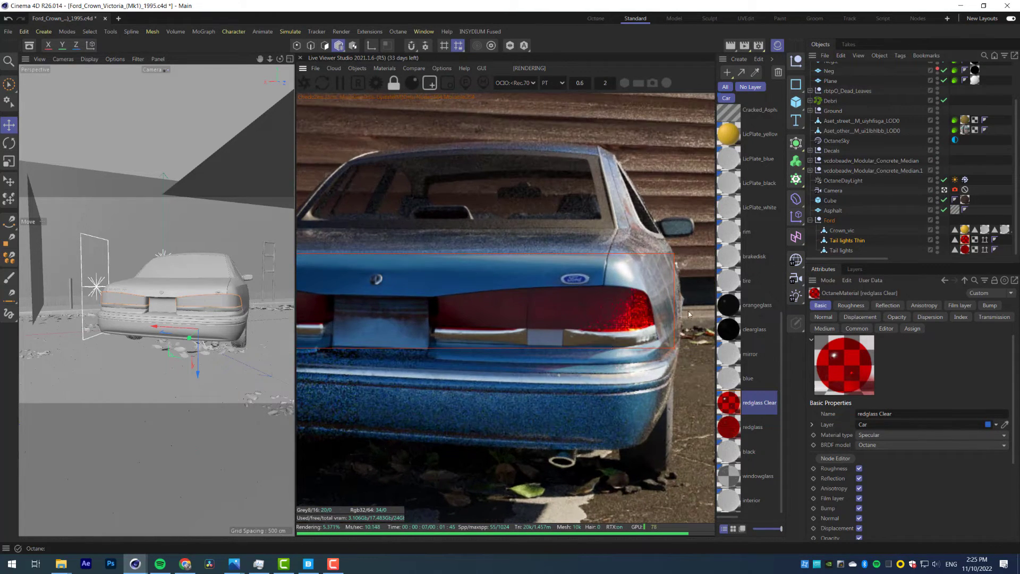
Save the project and open the redglass material's node graph
{"action": "left_click", "coordinate": [733, 428]}
{"action": "double_click", "coordinate": [733, 428]}
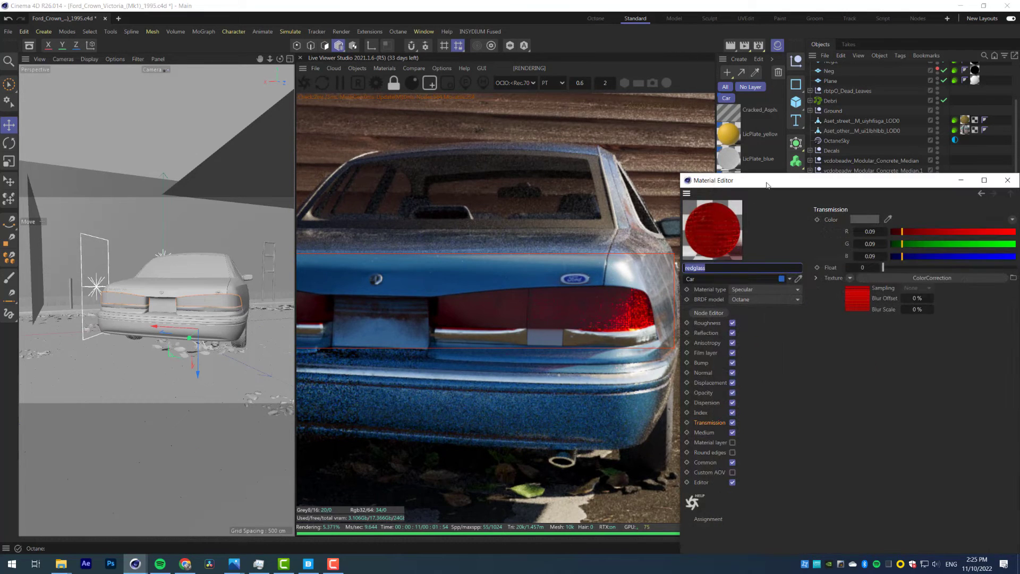
{"action": "left_click", "coordinate": [8, 32]}
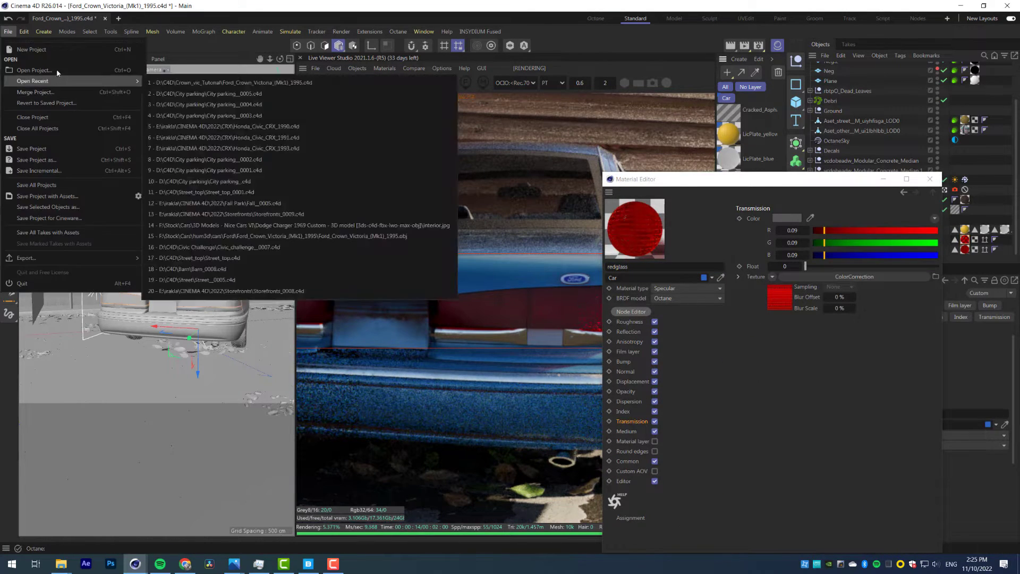
{"action": "left_click", "coordinate": [31, 141]}
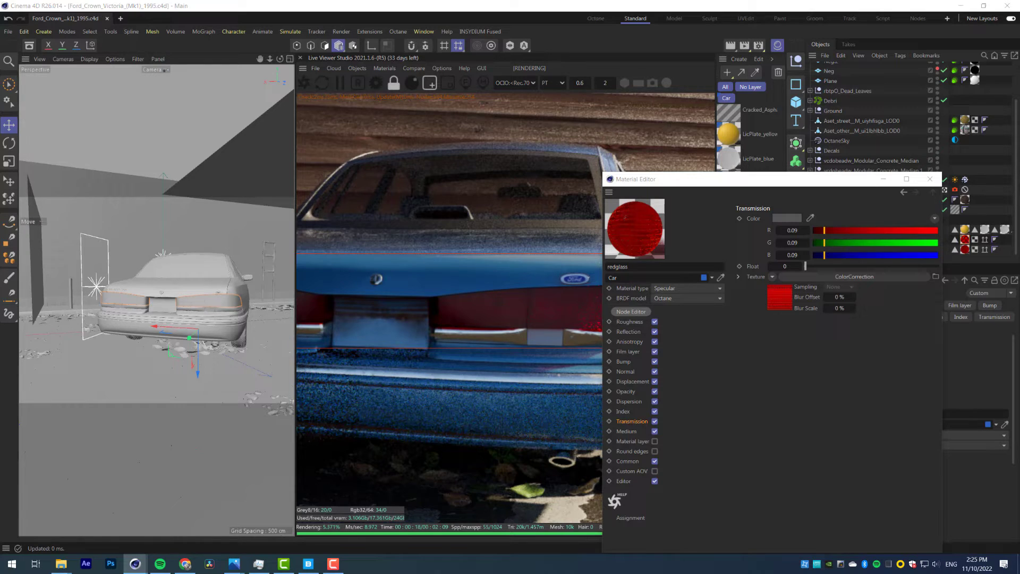
{"action": "left_click", "coordinate": [630, 311]}
{"action": "left_click", "coordinate": [930, 179]}
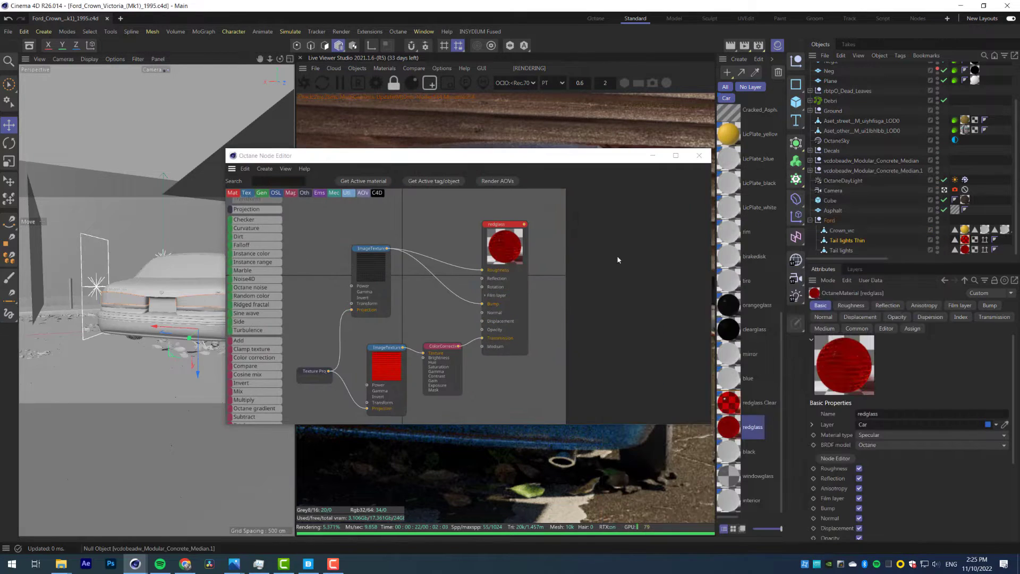
Spread out the redglass nodes and add a Curvature node above the Color correction node
{"action": "left_click_drag", "start_coordinate": [433, 158], "coordinate": [379, 115]}
{"action": "scroll", "coordinate": [364, 212], "scroll_direction": "down", "scroll_amount": 2}
{"action": "middle_click_drag", "start_coordinate": [362, 245], "coordinate": [285, 227]}
{"action": "left_click_drag", "start_coordinate": [355, 187], "coordinate": [442, 205]}
{"action": "scroll", "coordinate": [296, 239], "scroll_direction": "up", "scroll_amount": 2}
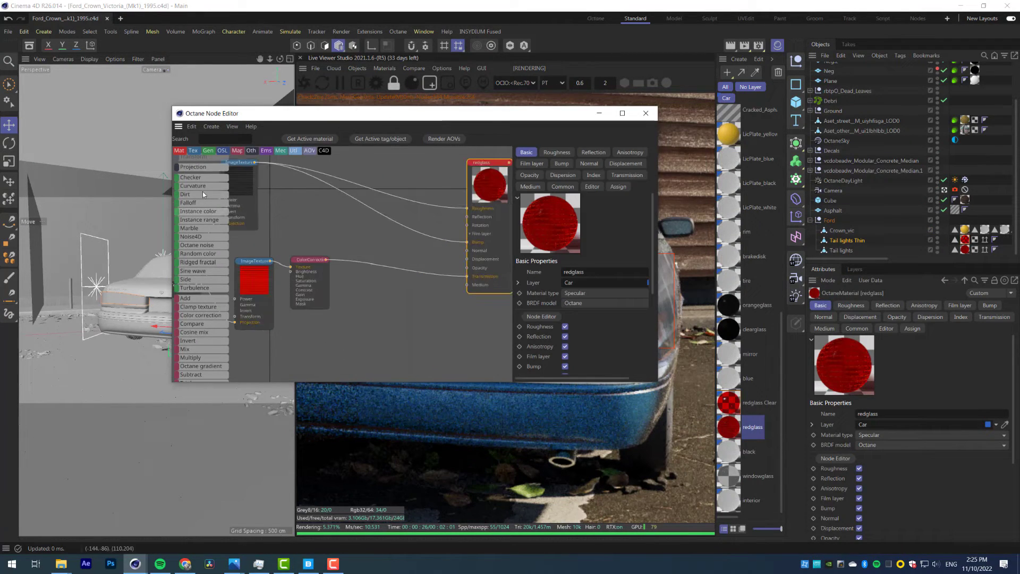
{"action": "left_click_drag", "start_coordinate": [198, 191], "coordinate": [315, 222]}
{"action": "left_click_drag", "start_coordinate": [310, 273], "coordinate": [329, 320]}
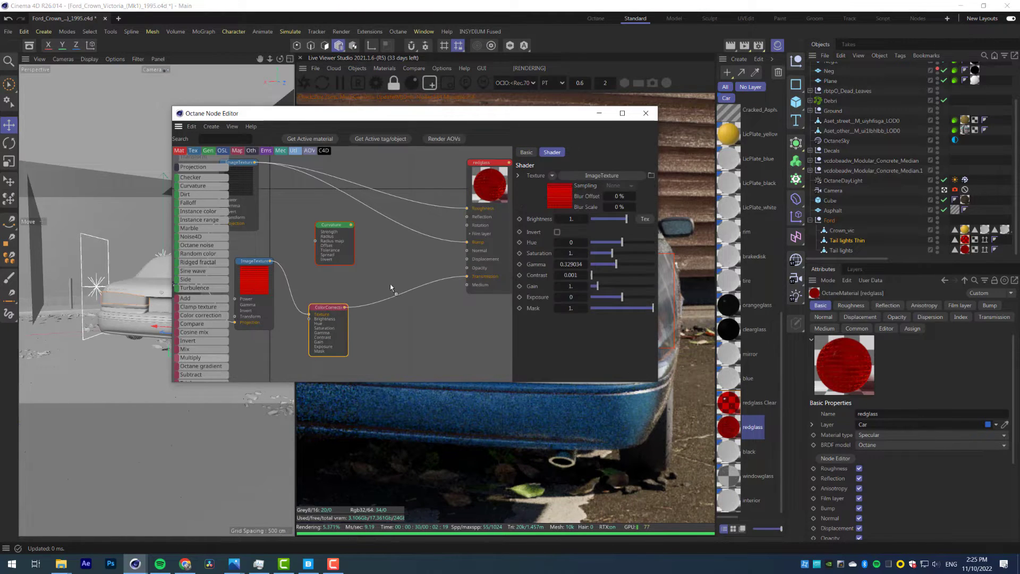
Multiply the Curvature with the Color correction into the Transmission input, and frame the taillight in the render
{"action": "left_click_drag", "start_coordinate": [390, 287], "coordinate": [397, 308]}
{"action": "left_click", "coordinate": [332, 227]}
{"action": "left_click_drag", "start_coordinate": [372, 114], "coordinate": [224, 63]}
{"action": "scroll", "coordinate": [691, 320], "scroll_direction": "up", "scroll_amount": 1}
{"action": "middle_click_drag", "start_coordinate": [690, 320], "coordinate": [494, 432]}
Set the Curvature strength to 5 and radius to about 229 cm, with Invert normal enabled
{"action": "left_click_drag", "start_coordinate": [203, 190], "coordinate": [197, 191]}
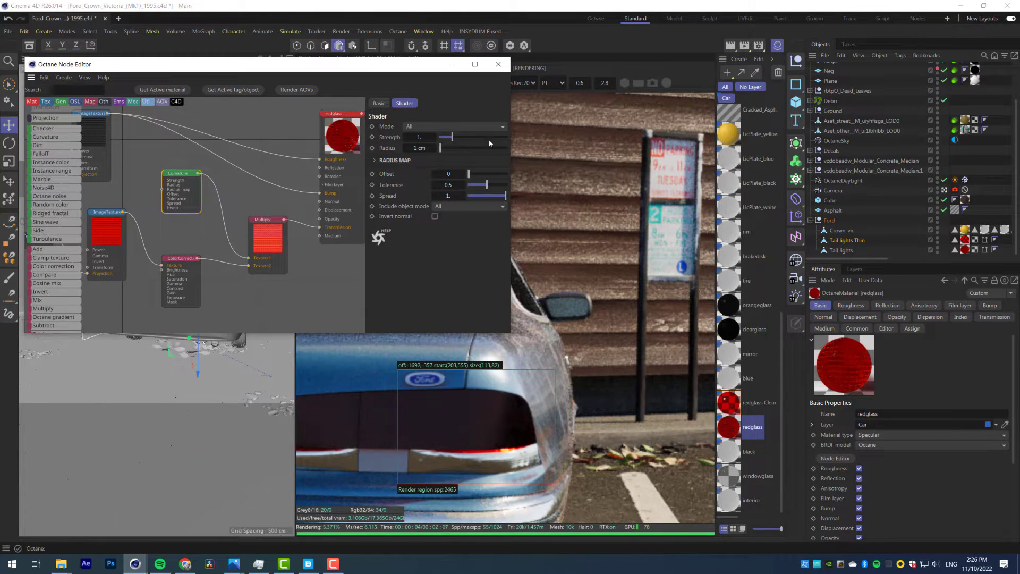
{"action": "left_click_drag", "start_coordinate": [489, 141], "coordinate": [508, 138]}
{"action": "left_click_drag", "start_coordinate": [440, 148], "coordinate": [455, 150]}
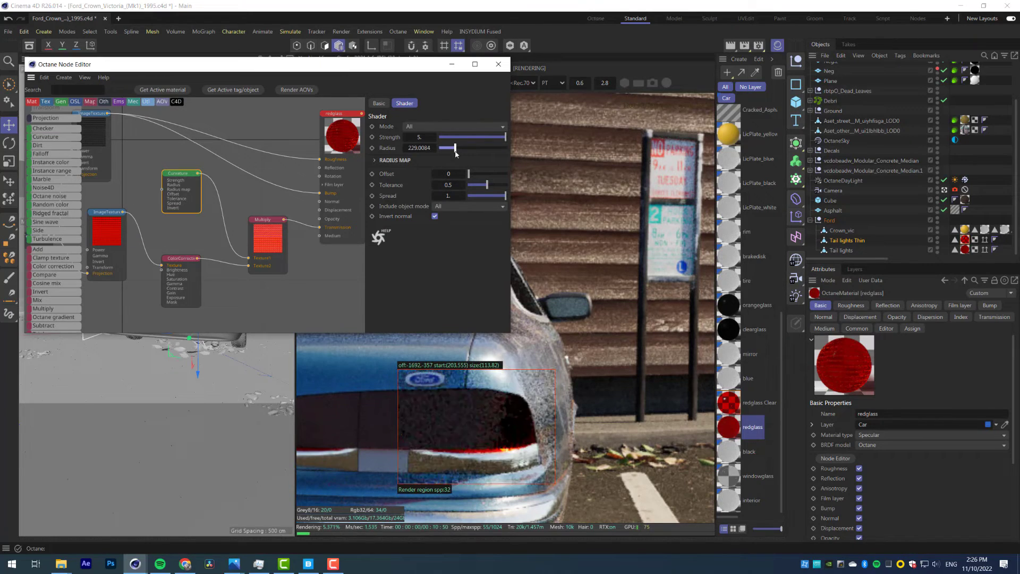
Solo the Multiply node and hide the Tail lights Thin object to expose the inner taillight
{"action": "left_click_drag", "start_coordinate": [271, 225], "coordinate": [268, 219]}
{"action": "key", "text": "alt+s"}
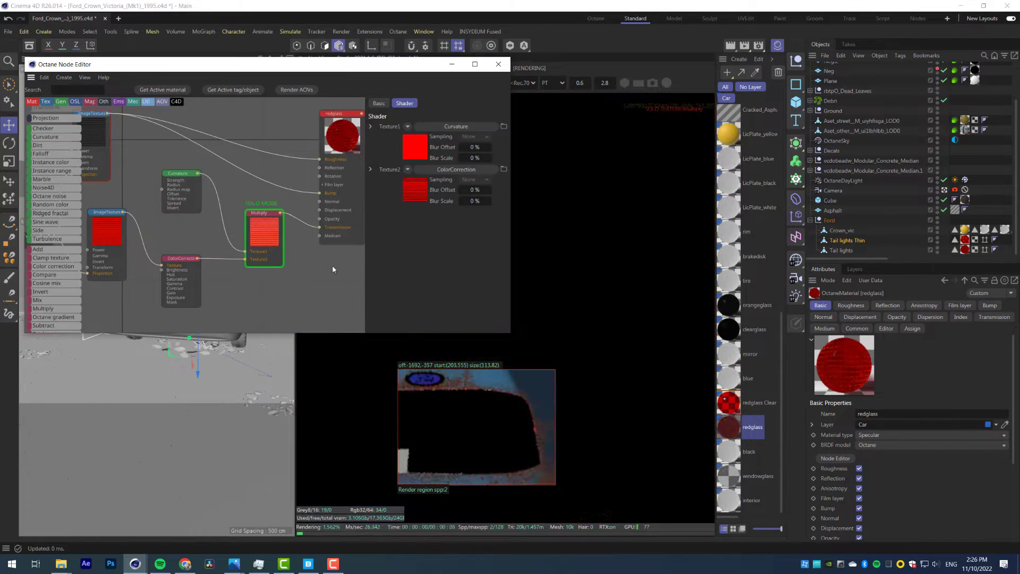
{"action": "double_click", "coordinate": [937, 240], "text": "alt"}
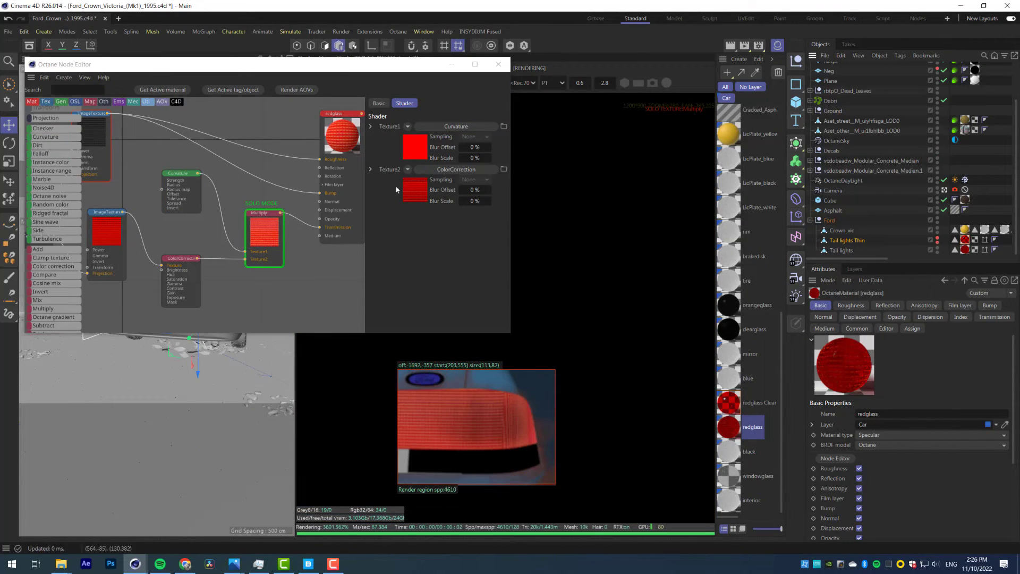
Lower the Curvature radius and insert a reversed white-to-black Gradient before the Multiply node, pulling its black knot inward
{"action": "left_click_drag", "start_coordinate": [256, 218], "coordinate": [248, 224]}
{"action": "left_click", "coordinate": [182, 177]}
{"action": "left_click_drag", "start_coordinate": [458, 149], "coordinate": [447, 150]}
{"action": "left_click_drag", "start_coordinate": [256, 220], "coordinate": [230, 228]}
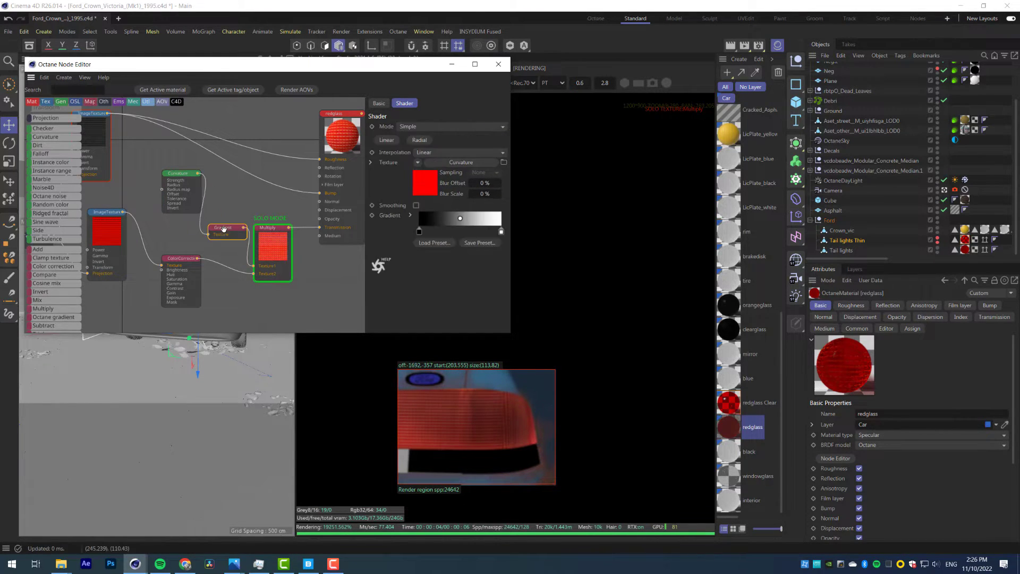
{"action": "left_click_drag", "start_coordinate": [501, 232], "coordinate": [473, 231]}
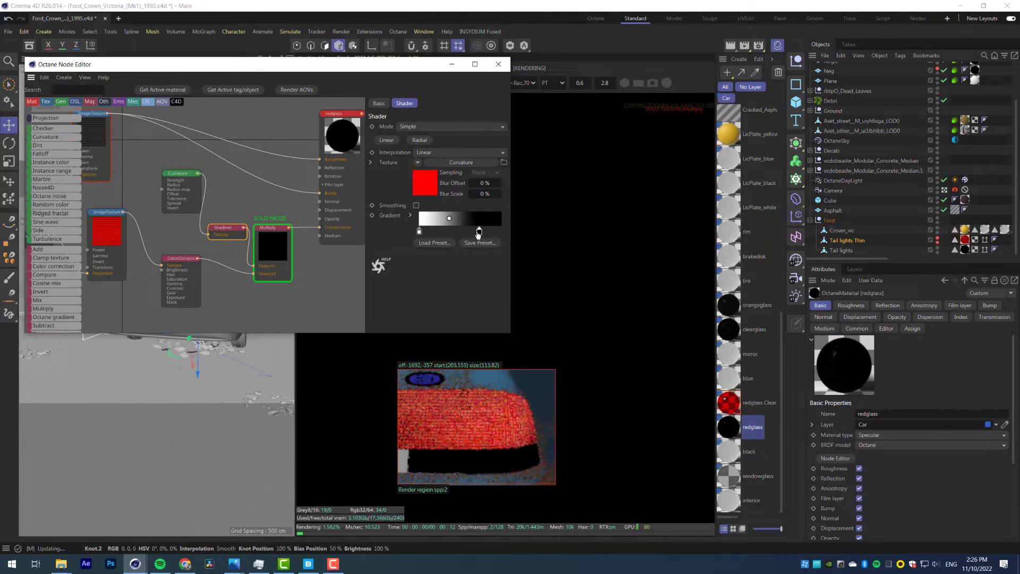
Set the Curvature radius to about 191 cm and redraw the render region across a wider part of the taillight
{"action": "left_click", "coordinate": [171, 172]}
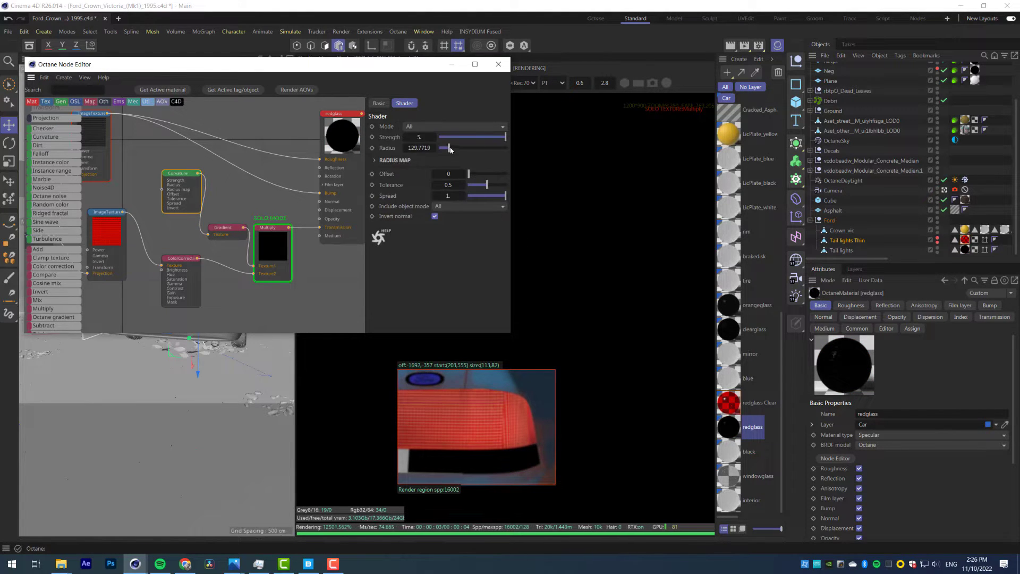
{"action": "middle_click_drag", "start_coordinate": [517, 446], "coordinate": [623, 449]}
{"action": "left_click_drag", "start_coordinate": [365, 357], "coordinate": [623, 450]}
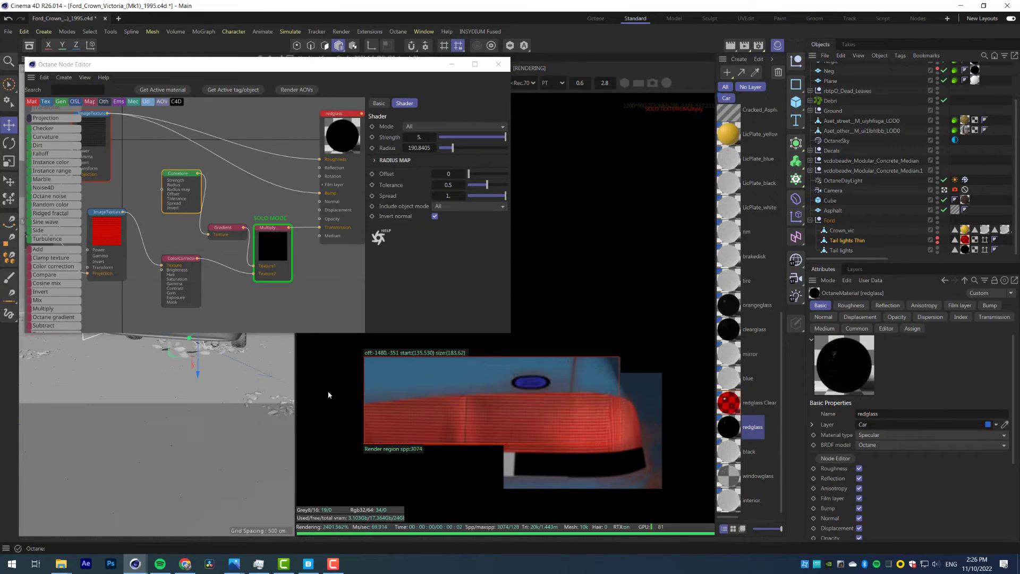
Redraw the render region across the full taillight and set the Curvature offset to about 0.004 and spread to about 0.96
{"action": "left_click_drag", "start_coordinate": [319, 383], "coordinate": [652, 466]}
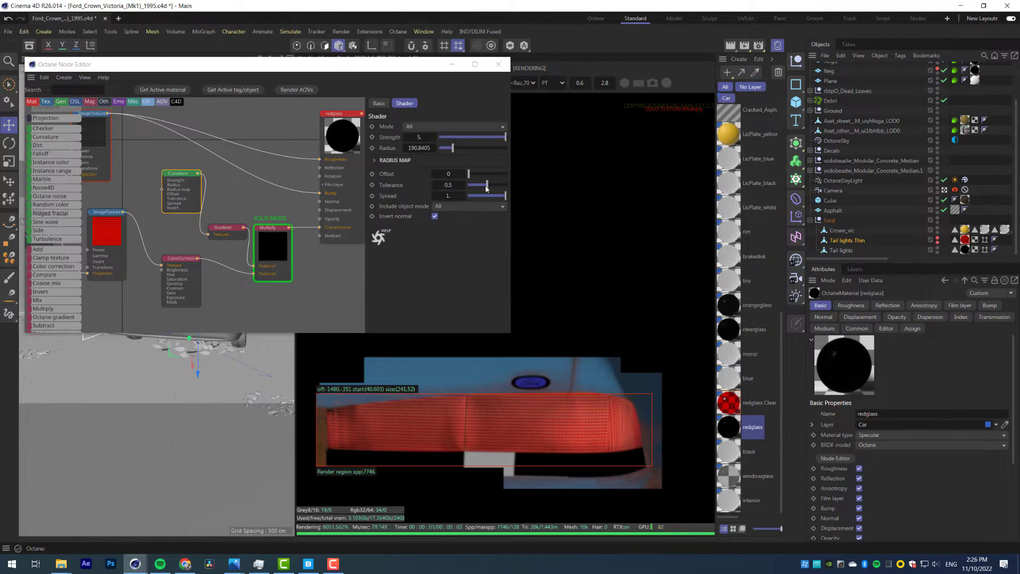
{"action": "left_click_drag", "start_coordinate": [486, 187], "coordinate": [470, 174]}
{"action": "key", "text": "ctrl+z"}
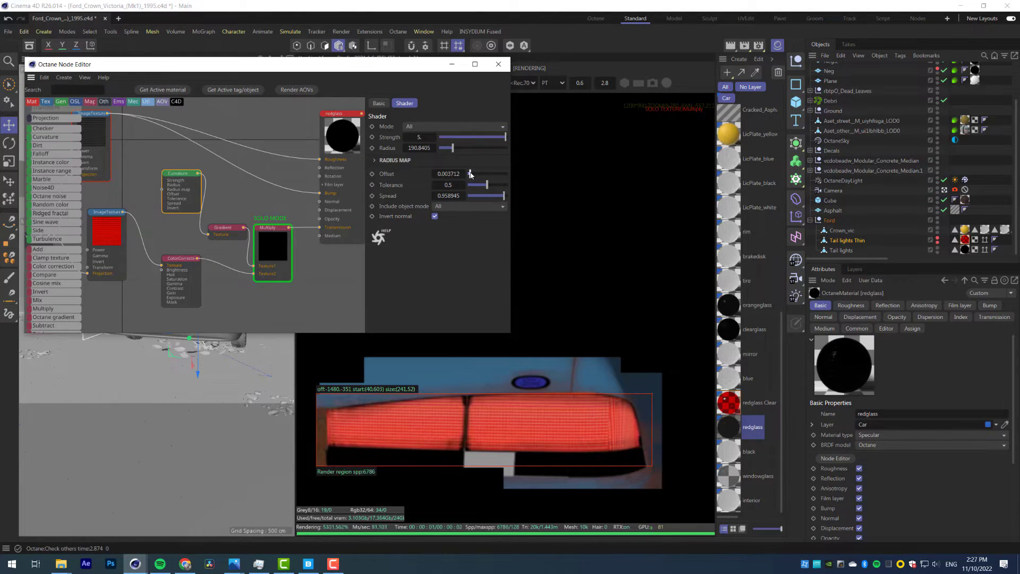
Turn off solo mode on the Multiply node and lower the ColorCorrection gamma to about 0.048
{"action": "left_click_drag", "start_coordinate": [270, 228], "coordinate": [274, 223]}
{"action": "right_click", "coordinate": [275, 223]}
{"action": "left_click", "coordinate": [301, 243]}
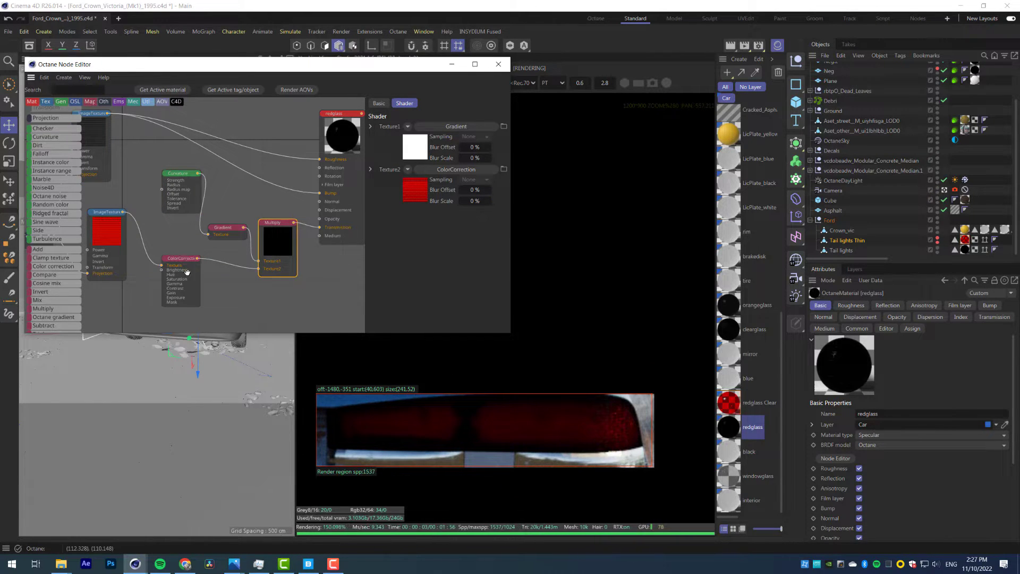
{"action": "left_click_drag", "start_coordinate": [187, 272], "coordinate": [191, 281]}
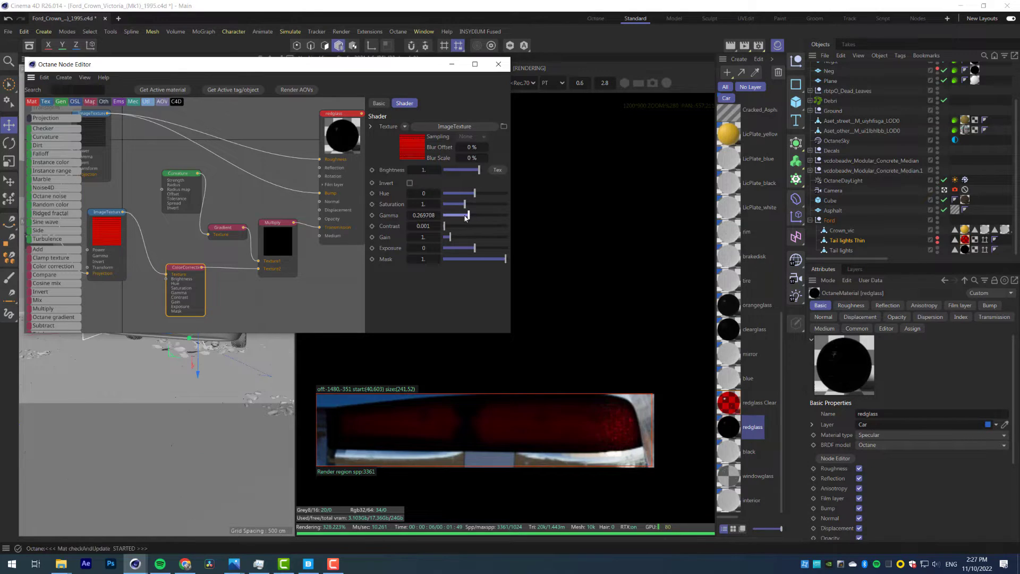
{"action": "left_click_drag", "start_coordinate": [465, 217], "coordinate": [455, 217]}
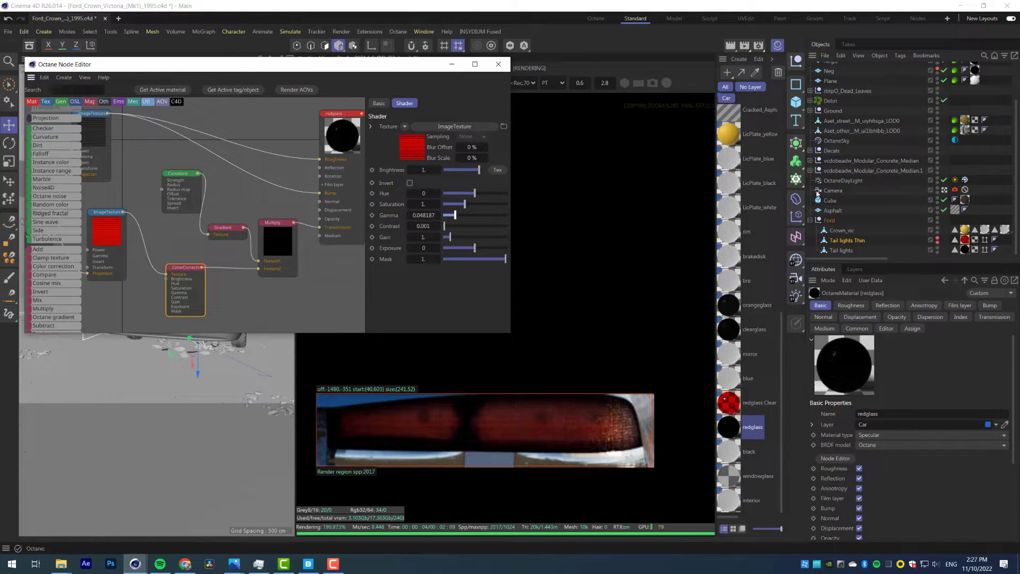
Toggle the Tail lights Thin object's render visibility for comparison and examine the right taillight up close in a redrawn render region
{"action": "left_click_drag", "start_coordinate": [317, 370], "coordinate": [632, 466]}
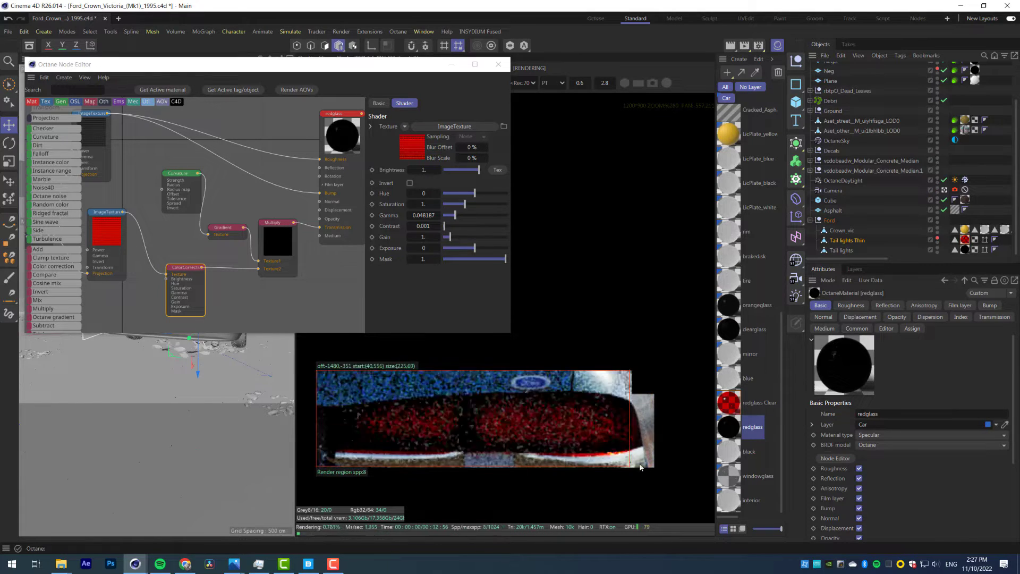
{"action": "scroll", "coordinate": [613, 436], "scroll_direction": "up", "scroll_amount": 2}
{"action": "left_click", "coordinate": [937, 244]}
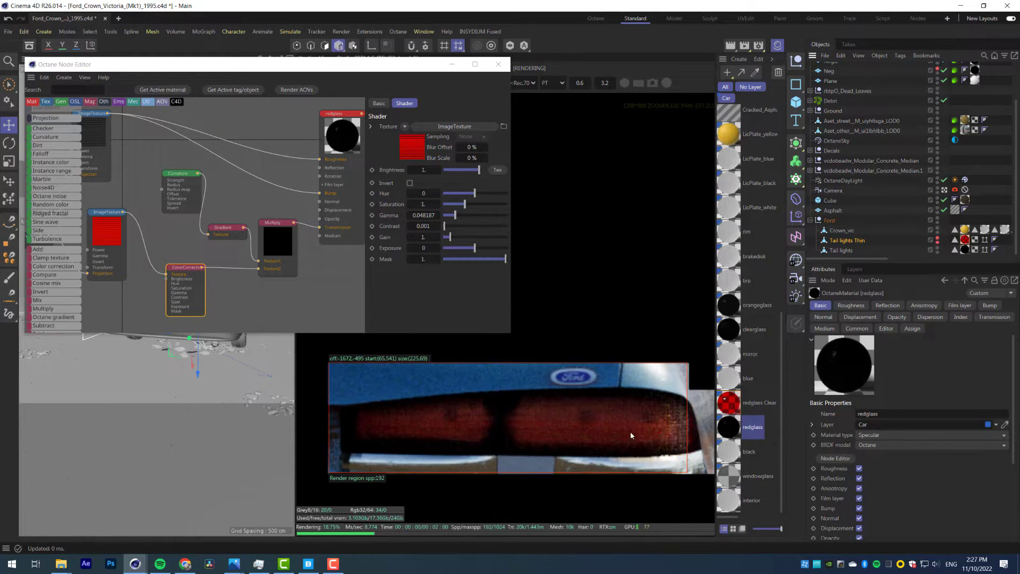
{"action": "scroll", "coordinate": [630, 431], "scroll_direction": "up", "scroll_amount": 1}
{"action": "mouse_move", "coordinate": [532, 436]}
{"action": "middle_mouse_down"}
{"action": "mouse_move", "coordinate": [466, 365]}
{"action": "mouse_move", "coordinate": [476, 429]}
{"action": "middle_mouse_up"}
{"action": "left_click_drag", "start_coordinate": [398, 378], "coordinate": [623, 446]}
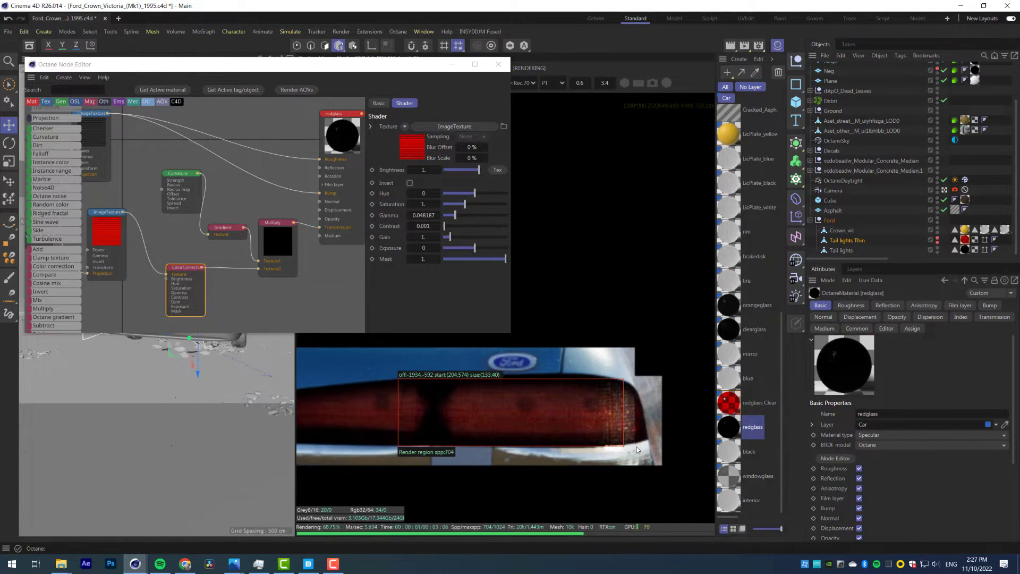
Hide the Material Manager and redraw the render region around the licence plate recess between the taillights
{"action": "scroll", "coordinate": [546, 421], "scroll_direction": "down", "scroll_amount": 2}
{"action": "mouse_move", "coordinate": [340, 395]}
{"action": "middle_mouse_down"}
{"action": "mouse_move", "coordinate": [476, 420]}
{"action": "mouse_move", "coordinate": [498, 397]}
{"action": "middle_mouse_up"}
{"action": "scroll", "coordinate": [476, 419], "scroll_direction": "down", "scroll_amount": 2}
{"action": "left_click", "coordinate": [778, 48]}
{"action": "scroll", "coordinate": [417, 398], "scroll_direction": "down", "scroll_amount": 2}
{"action": "left_click_drag", "start_coordinate": [349, 380], "coordinate": [640, 488]}
{"action": "scroll", "coordinate": [557, 435], "scroll_direction": "down", "scroll_amount": 2}
{"action": "mouse_move", "coordinate": [441, 393]}
{"action": "middle_mouse_down"}
{"action": "mouse_move", "coordinate": [569, 368]}
{"action": "mouse_move", "coordinate": [418, 413]}
{"action": "middle_mouse_up"}
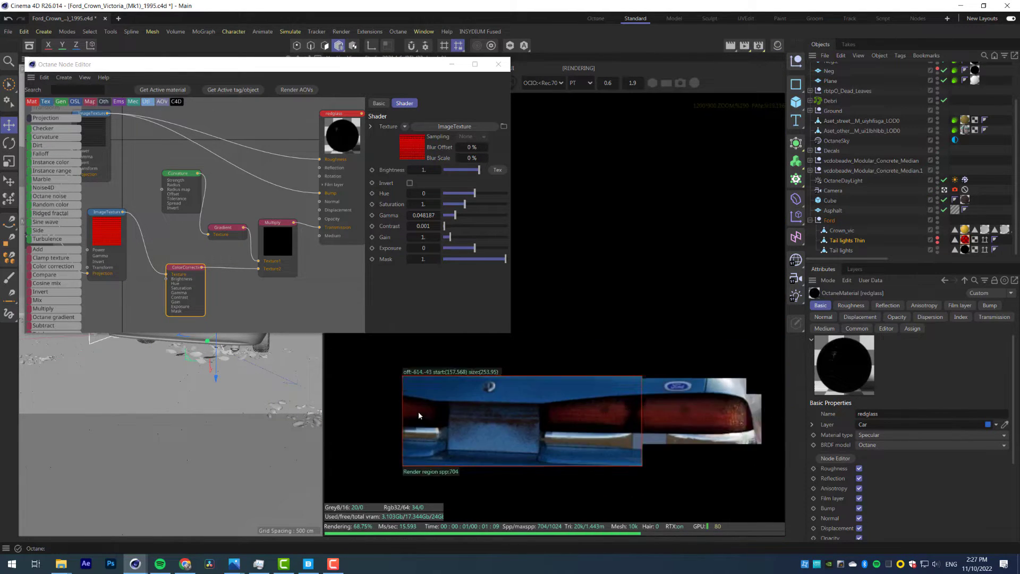
Widen the render region across both taillights and examine the darkened edges of the red glass
{"action": "scroll", "coordinate": [470, 409], "scroll_direction": "down", "scroll_amount": 2}
{"action": "mouse_move", "coordinate": [340, 376]}
{"action": "left_mouse_down"}
{"action": "mouse_move", "coordinate": [545, 439]}
{"action": "mouse_move", "coordinate": [710, 439]}
{"action": "left_mouse_up"}
{"action": "scroll", "coordinate": [499, 412], "scroll_direction": "up", "scroll_amount": 2}
{"action": "middle_click_drag", "start_coordinate": [499, 412], "coordinate": [560, 405]}
{"action": "middle_click_drag", "start_coordinate": [741, 422], "coordinate": [636, 425]}
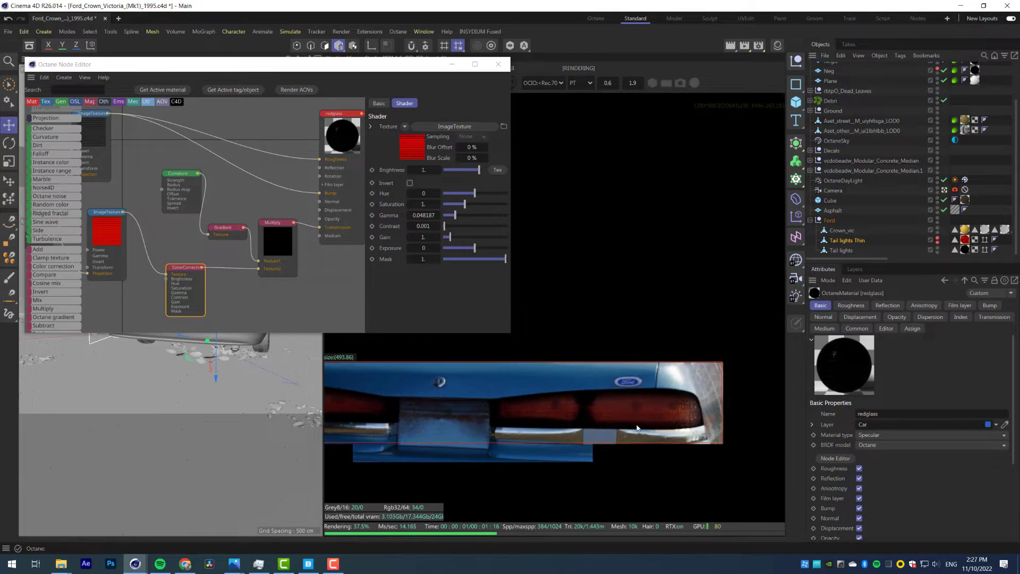
{"action": "scroll", "coordinate": [592, 427], "scroll_direction": "up", "scroll_amount": 4}
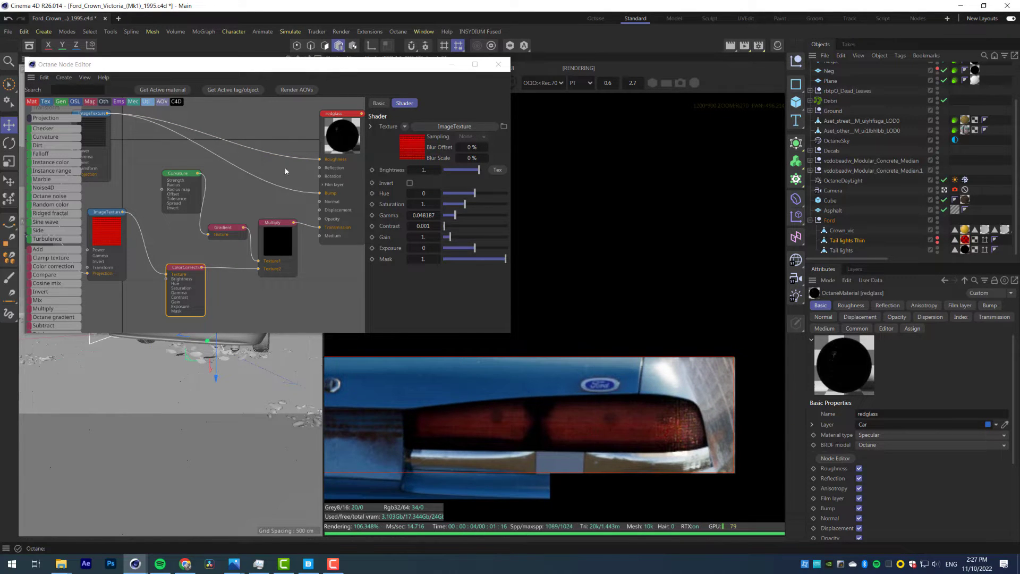
{"action": "scroll", "coordinate": [654, 437], "scroll_direction": "up", "scroll_amount": 1}
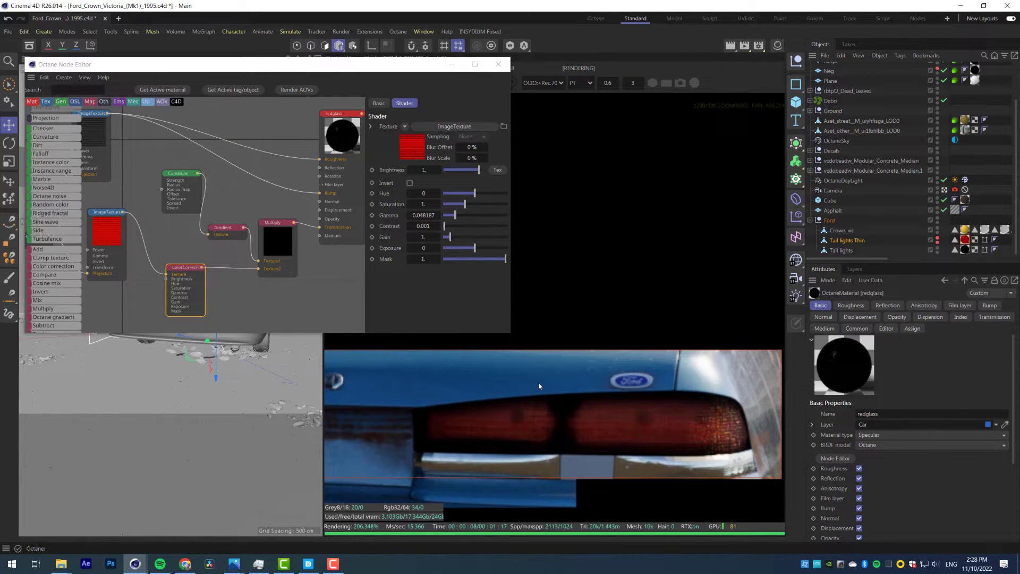
{"action": "scroll", "coordinate": [538, 386], "scroll_direction": "down", "scroll_amount": 6}
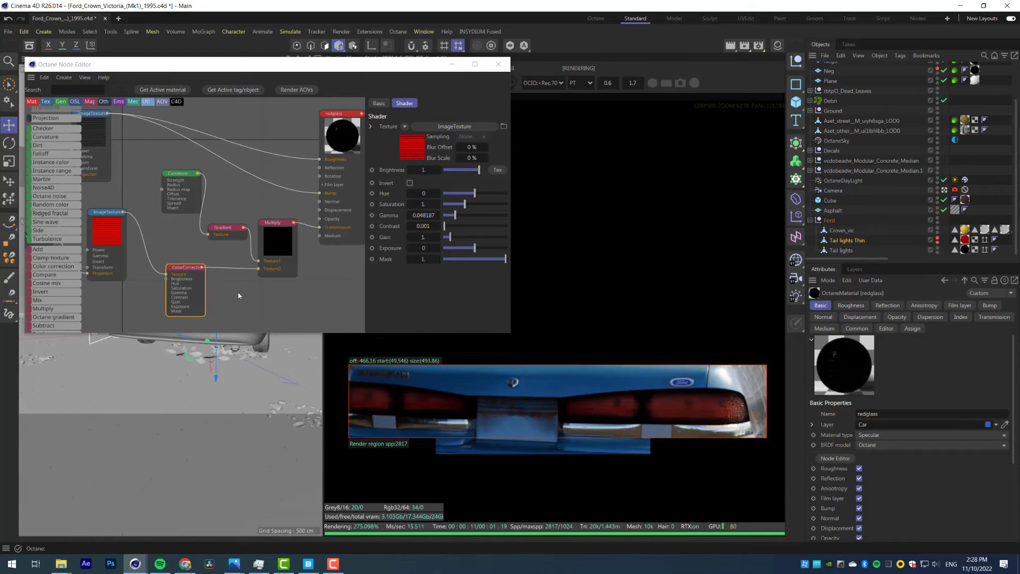
Move the Gradient's black knot out to the 100% position
{"action": "left_click", "coordinate": [223, 229]}
{"action": "left_click_drag", "start_coordinate": [473, 232], "coordinate": [505, 232]}
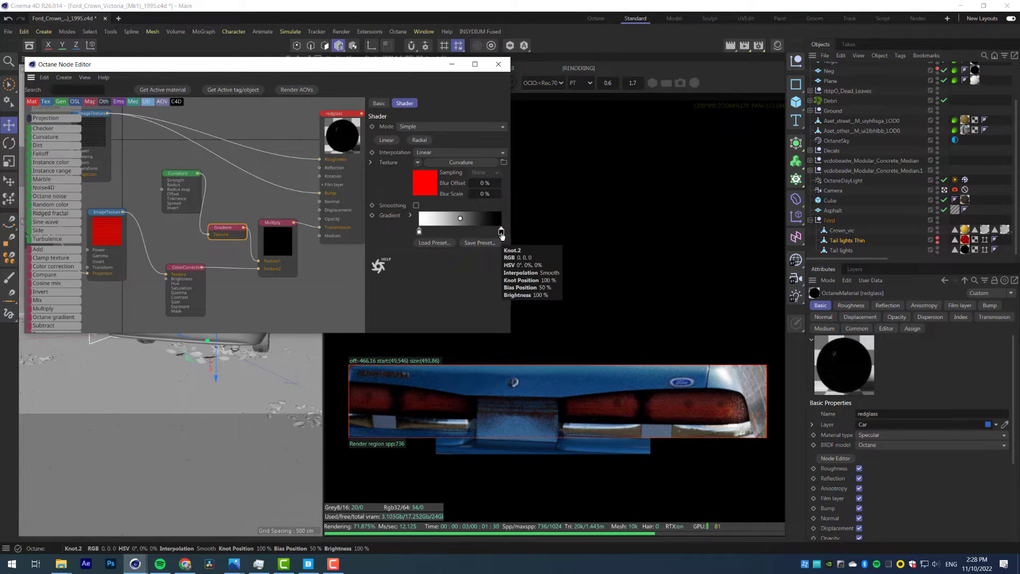
Try lightening the Gradient's black end knot to dark grey and undo the change
{"action": "double_click", "coordinate": [500, 233]}
{"action": "left_click", "coordinate": [479, 275]}
{"action": "left_click", "coordinate": [484, 291]}
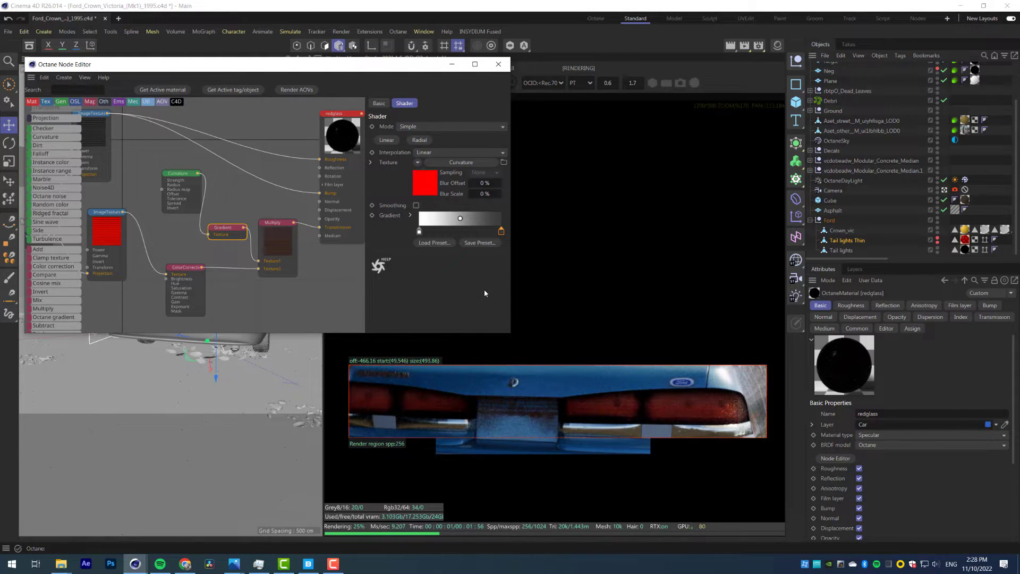
{"action": "key", "text": "ctrl+z"}
Make the Tail lights Thin object visible in the render and redraw the render region around the car's whole rear
{"action": "left_click", "coordinate": [936, 242]}
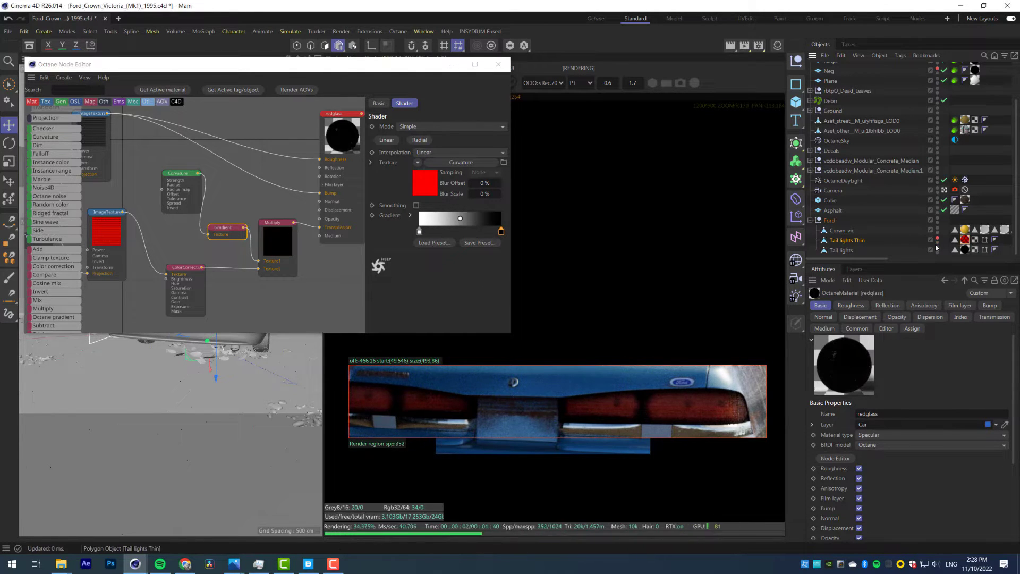
{"action": "scroll", "coordinate": [626, 400], "scroll_direction": "down", "scroll_amount": 6}
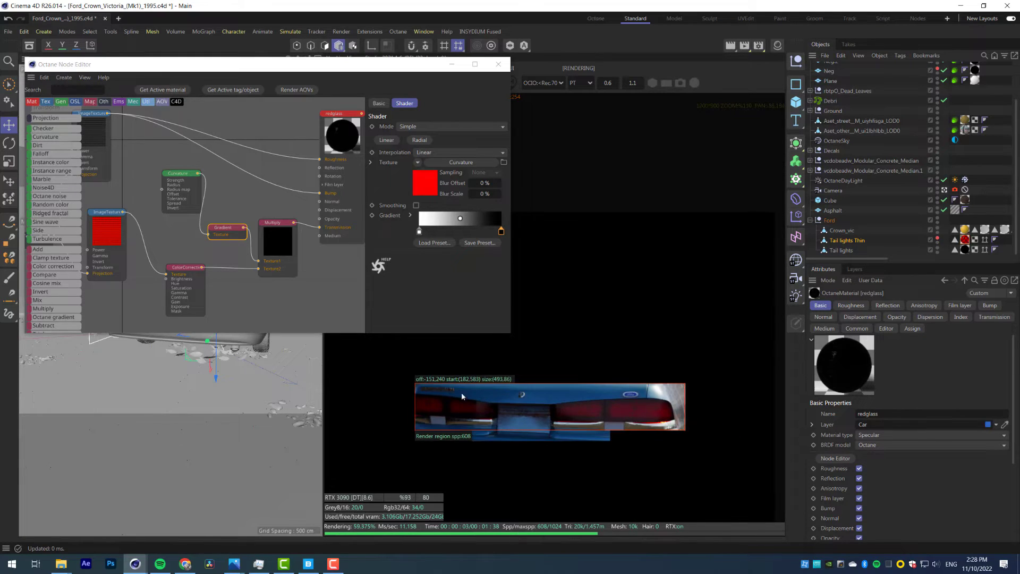
{"action": "left_click_drag", "start_coordinate": [366, 375], "coordinate": [685, 448]}
Reduce the Curvature strength to about 4.1, checking its effect on the taillight
{"action": "left_click_drag", "start_coordinate": [185, 178], "coordinate": [174, 175]}
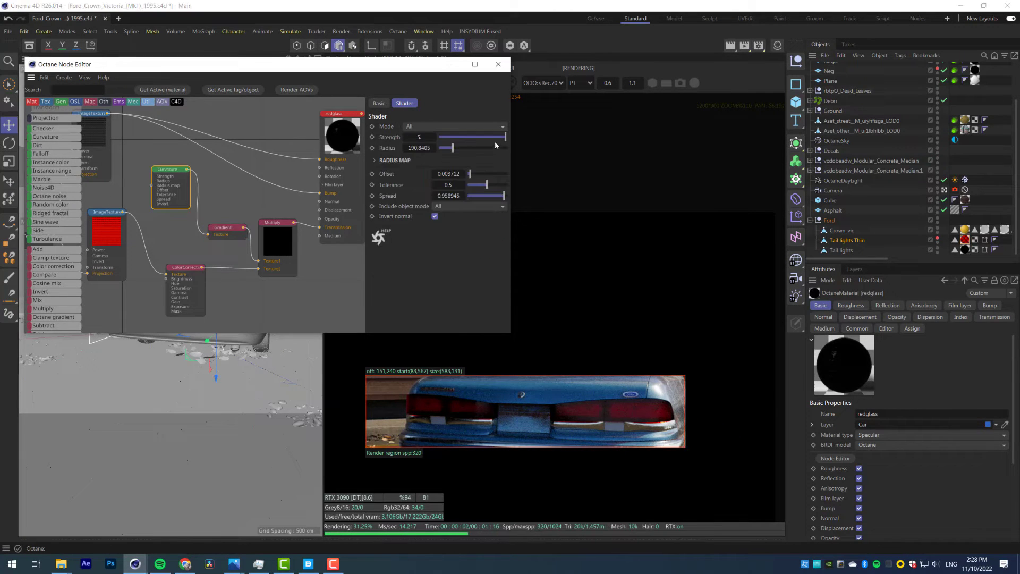
{"action": "mouse_move", "coordinate": [504, 140]}
{"action": "left_mouse_down"}
{"action": "mouse_move", "coordinate": [474, 140]}
{"action": "mouse_move", "coordinate": [493, 139]}
{"action": "left_mouse_up"}
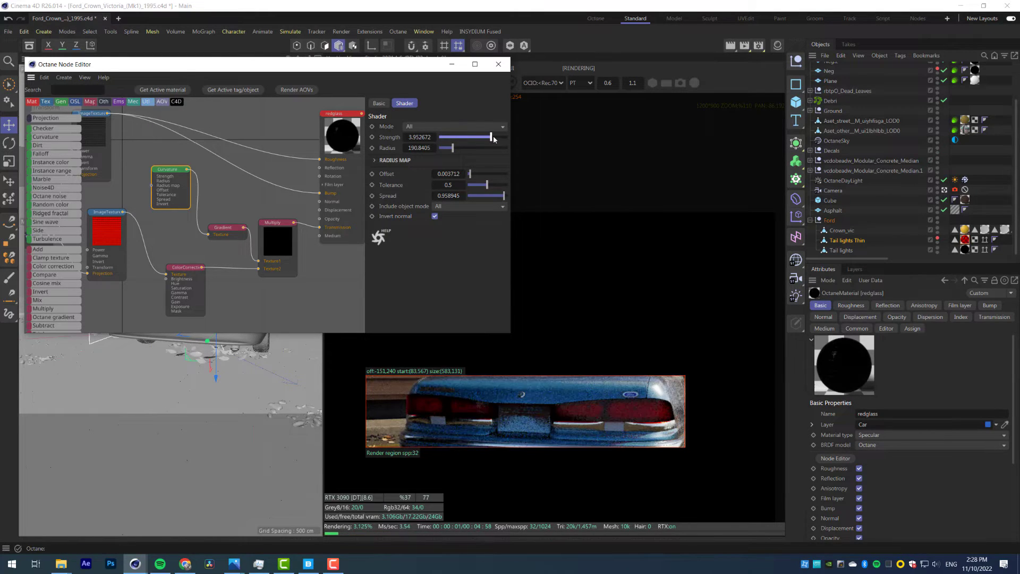
{"action": "scroll", "coordinate": [540, 396], "scroll_direction": "up", "scroll_amount": 5}
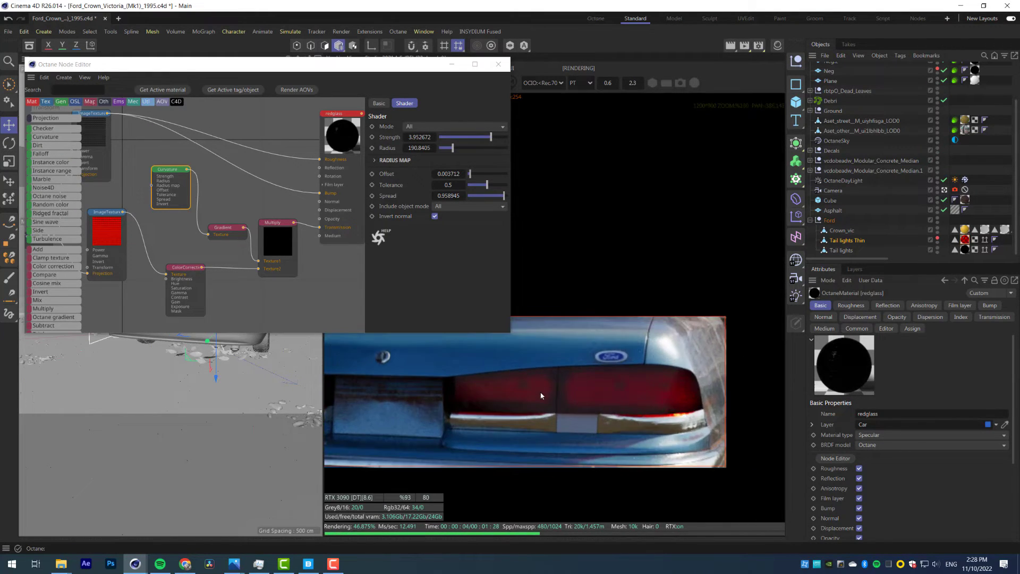
{"action": "left_click_drag", "start_coordinate": [492, 139], "coordinate": [496, 140]}
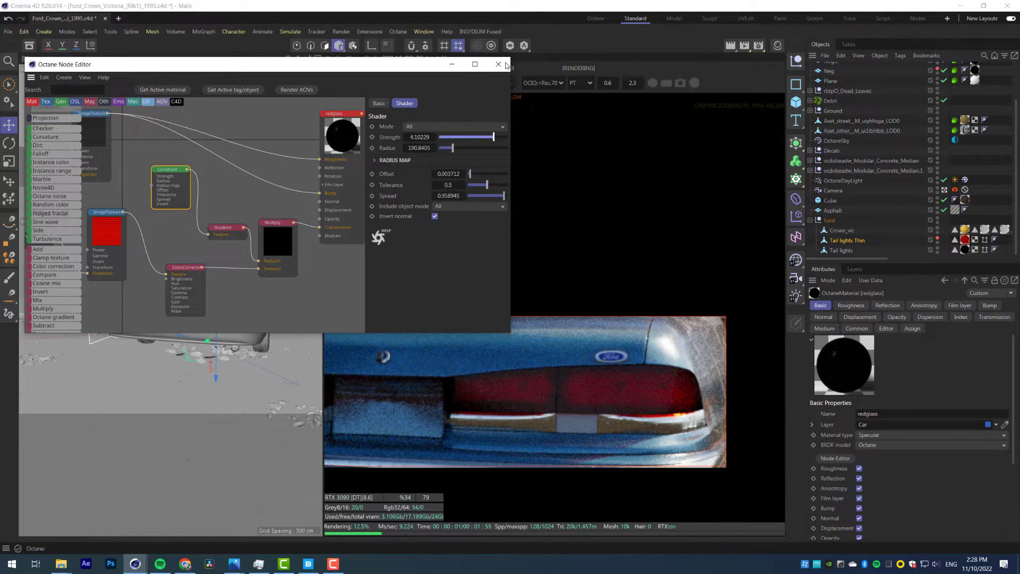
Close the node editor and turn off the render region to render the whole parked car scene
{"action": "left_click", "coordinate": [498, 64]}
{"action": "scroll", "coordinate": [428, 351], "scroll_direction": "down", "scroll_amount": 1}
{"action": "middle_click_drag", "start_coordinate": [428, 352], "coordinate": [499, 361]}
{"action": "scroll", "coordinate": [500, 366], "scroll_direction": "down", "scroll_amount": 4}
{"action": "scroll", "coordinate": [500, 370], "scroll_direction": "down", "scroll_amount": 3}
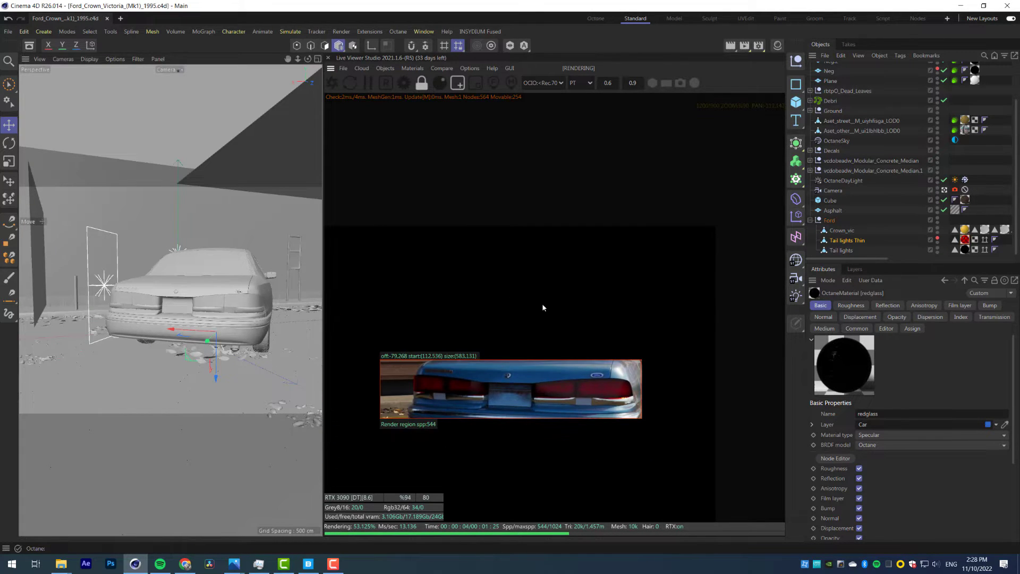
{"action": "left_click", "coordinate": [457, 82]}
{"action": "scroll", "coordinate": [534, 361], "scroll_direction": "down", "scroll_amount": 1}
{"action": "scroll", "coordinate": [546, 378], "scroll_direction": "up", "scroll_amount": 1}
{"action": "middle_click_drag", "start_coordinate": [545, 385], "coordinate": [579, 357]}
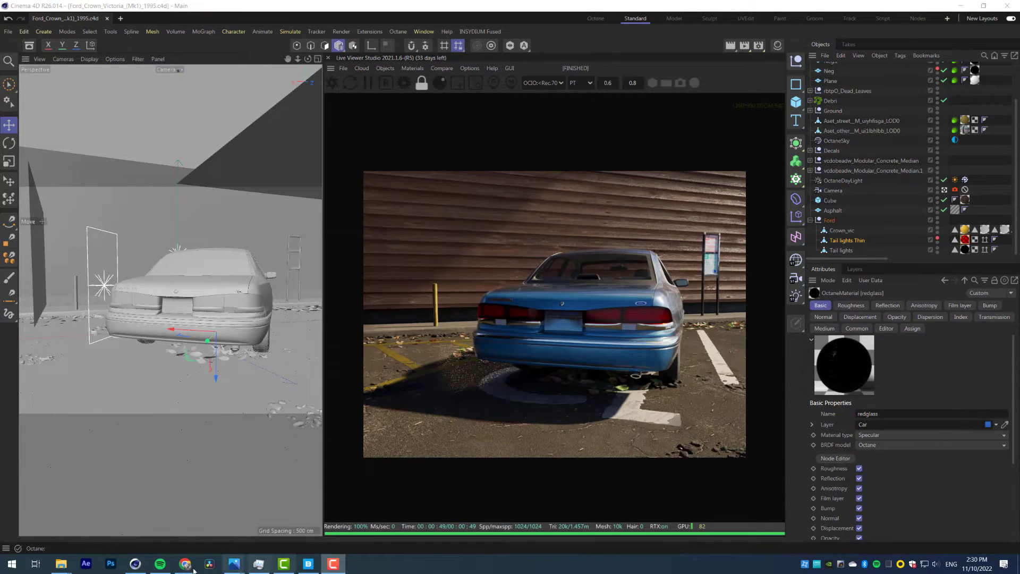
Switch to Chrome, download the 1024x320 version of BuildingsVenice0005 into the project's Textures folder, and return to Cinema 4D
{"action": "left_click", "coordinate": [194, 570]}
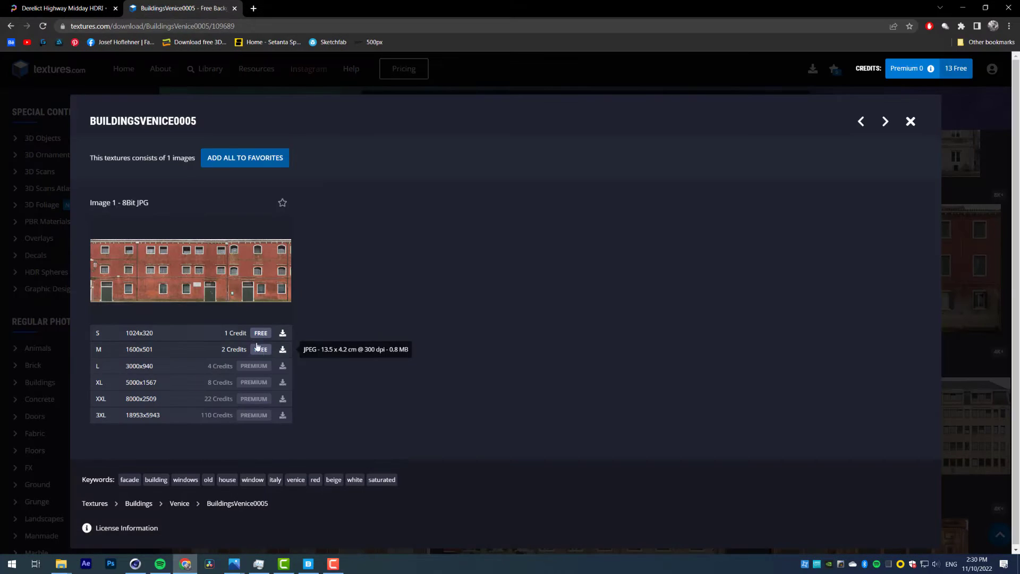
{"action": "left_click", "coordinate": [283, 333]}
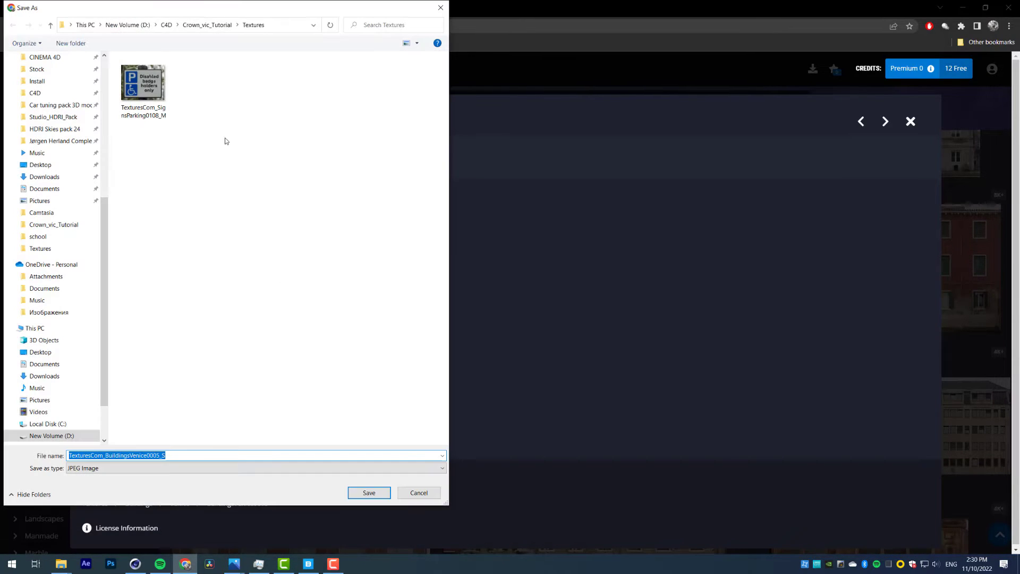
{"action": "left_click", "coordinate": [368, 492]}
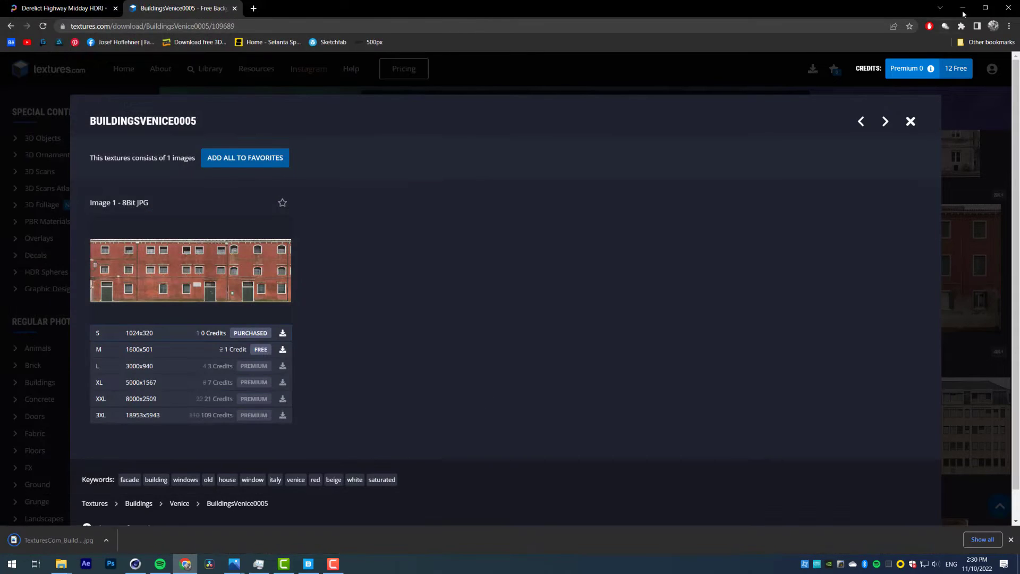
{"action": "left_click", "coordinate": [962, 9]}
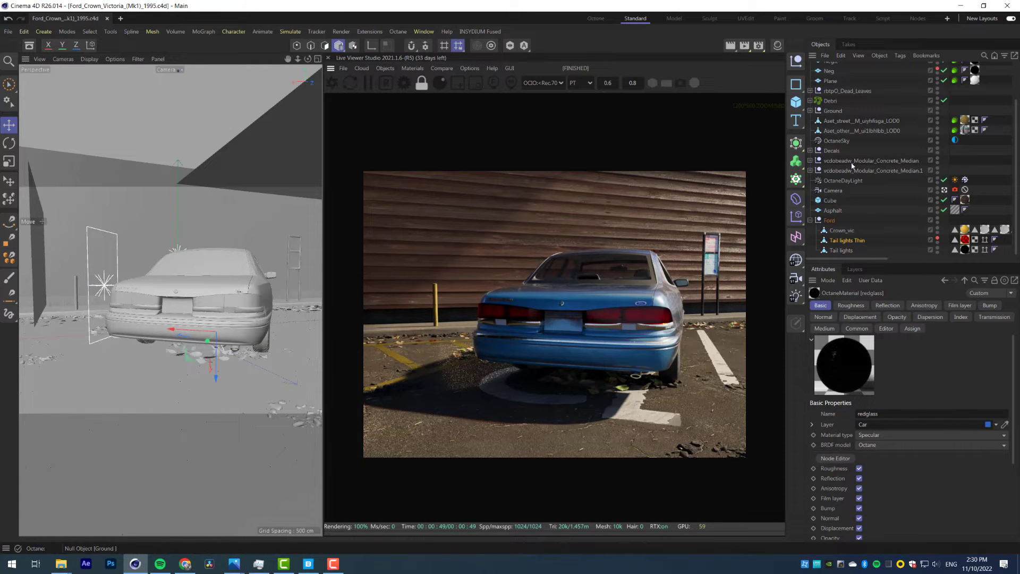
Disable the Reflect plane and switch the viewport to the default camera with the whole scene in view
{"action": "scroll", "coordinate": [852, 165], "scroll_direction": "up", "scroll_amount": 2}
{"action": "left_click", "coordinate": [944, 77]}
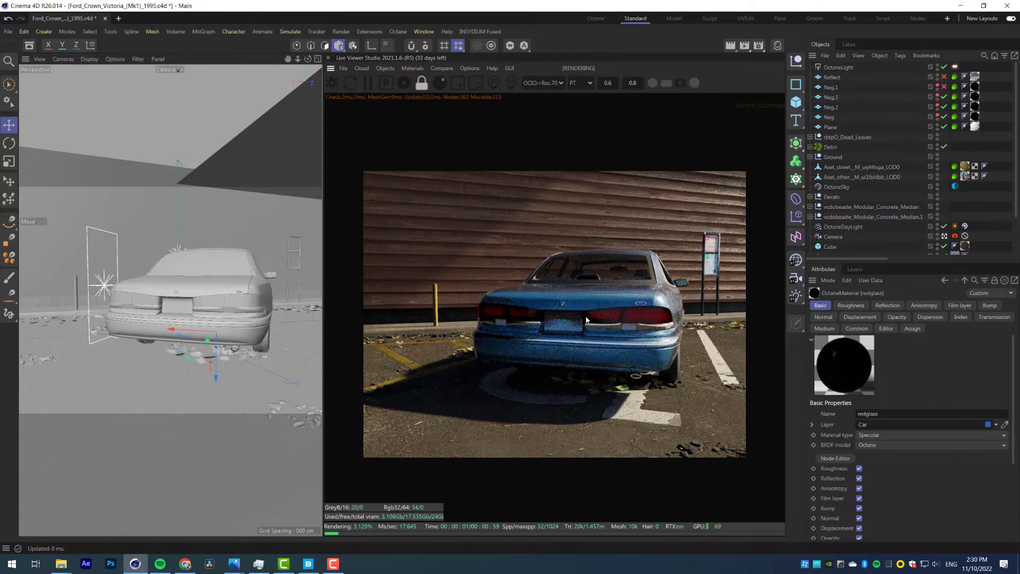
{"action": "left_click", "coordinate": [179, 70]}
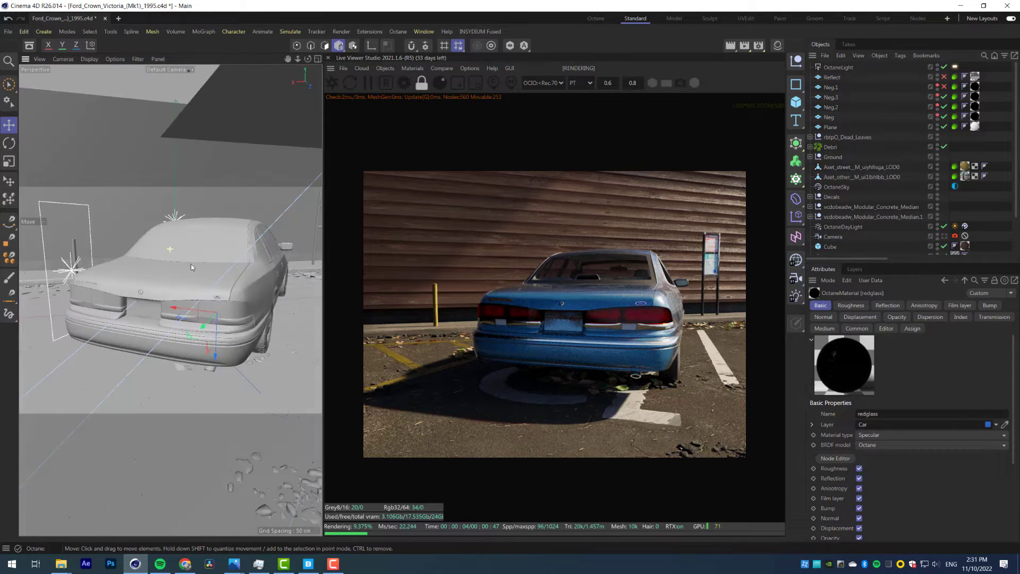
{"action": "scroll", "coordinate": [190, 263], "scroll_direction": "down", "scroll_amount": 8}
{"action": "left_click_drag", "start_coordinate": [135, 291], "coordinate": [455, 251], "text": "alt"}
Add a plane on the ground behind the car and set its orientation to +Z
{"action": "left_click_drag", "start_coordinate": [796, 107], "coordinate": [849, 140]}
{"action": "left_click_drag", "start_coordinate": [154, 297], "coordinate": [239, 313]}
{"action": "left_click", "coordinate": [885, 305]}
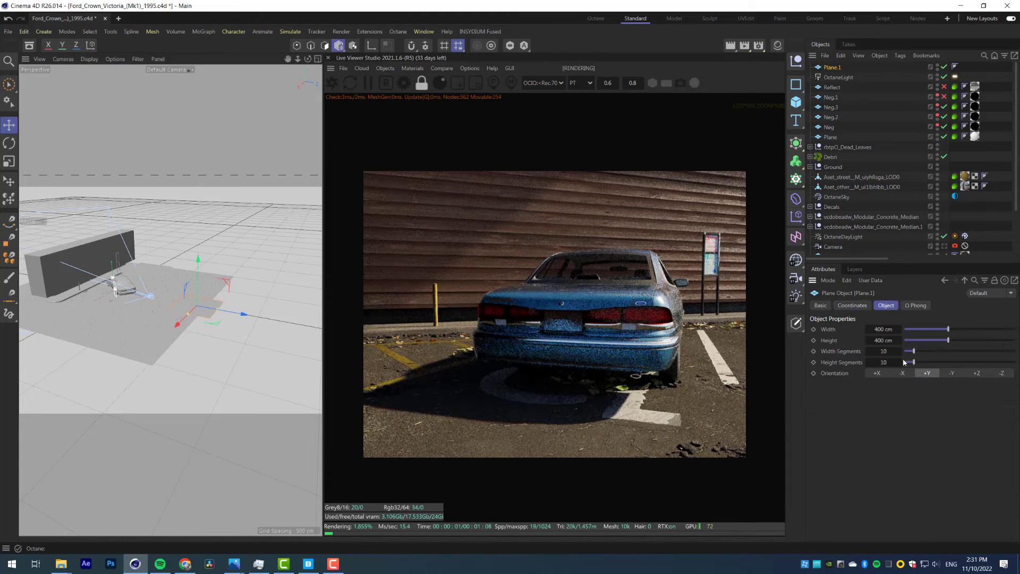
{"action": "left_click", "coordinate": [976, 373]}
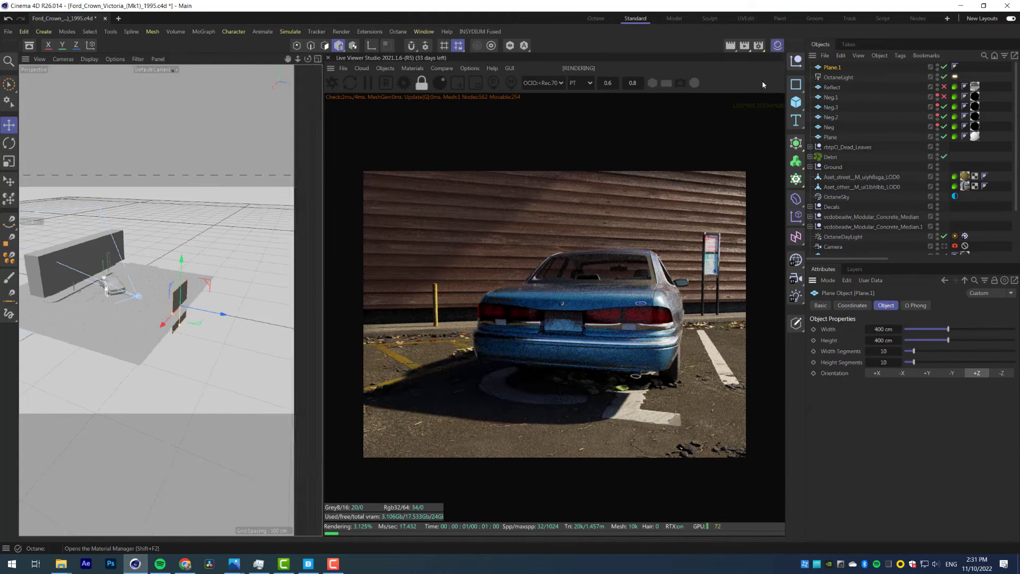
Create an Octane Material named Red facade and assign it to the new Plane.1 object
{"action": "left_click", "coordinate": [777, 46]}
{"action": "left_click", "coordinate": [738, 59]}
{"action": "mouse_move", "coordinate": [842, 99]}
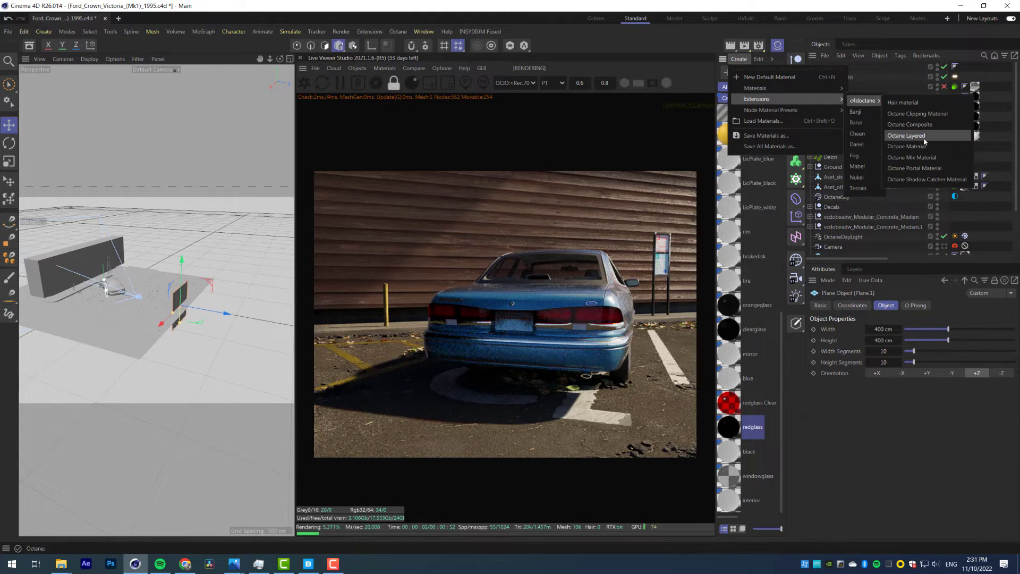
{"action": "left_click", "coordinate": [923, 146]}
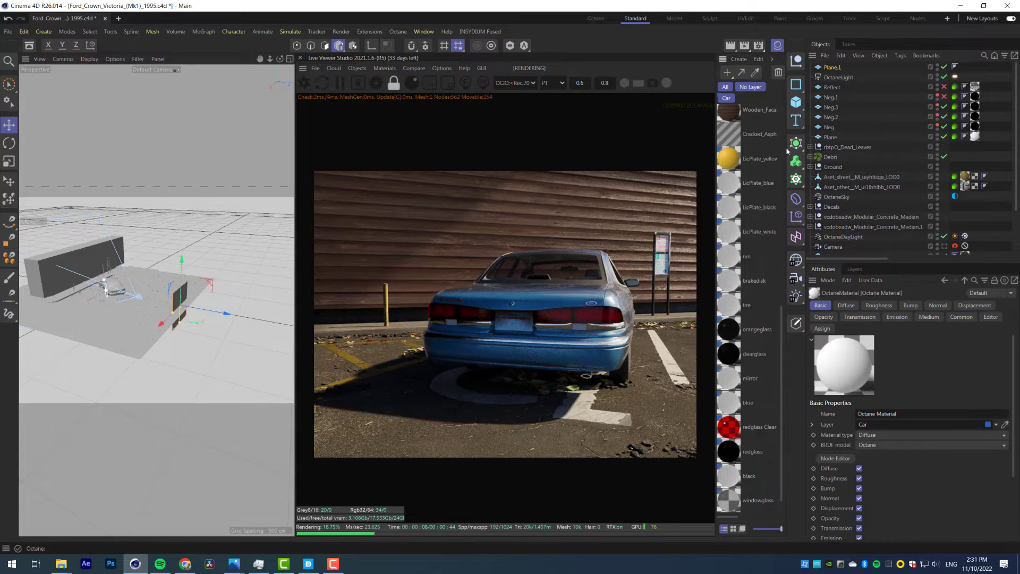
{"action": "scroll", "coordinate": [763, 140], "scroll_direction": "up", "scroll_amount": 10}
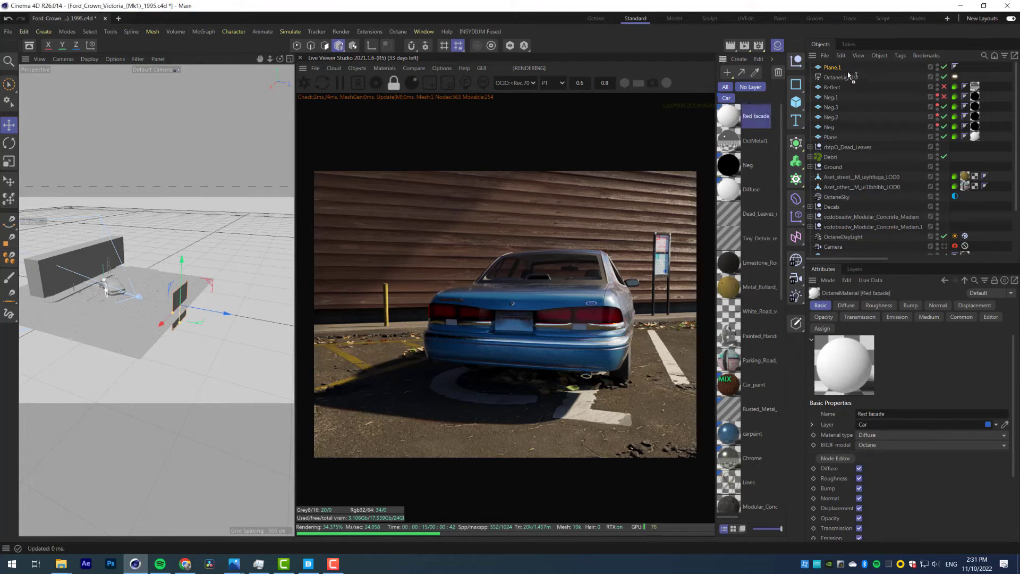
{"action": "left_click_drag", "start_coordinate": [849, 75], "coordinate": [835, 68]}
Load TexturesCom_BuildingsVenice0005_S as an image texture and connect it to the Red facade material's Diffuse channel
{"action": "double_click", "coordinate": [729, 116]}
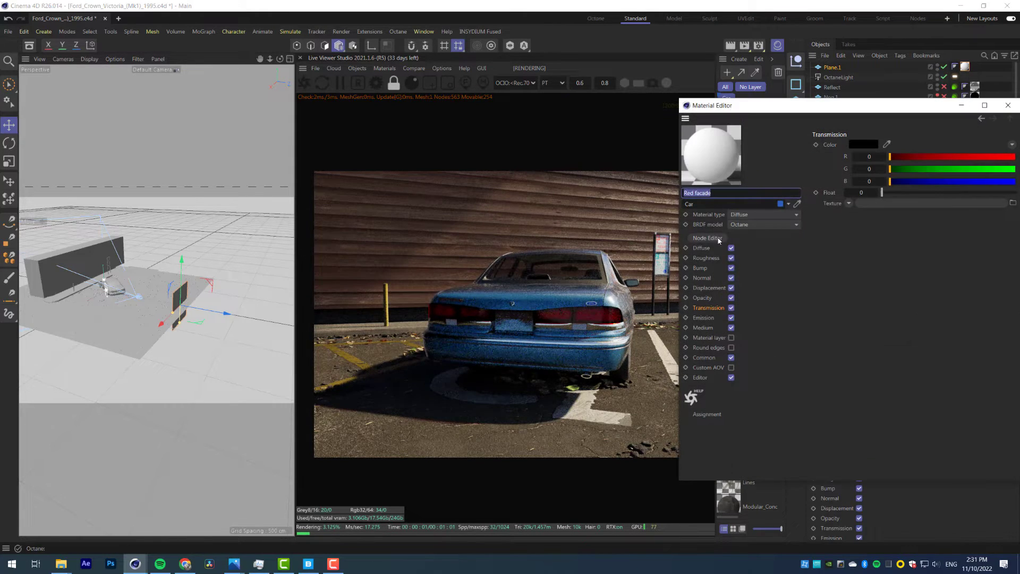
{"action": "left_click", "coordinate": [712, 238]}
{"action": "left_click", "coordinate": [232, 325]}
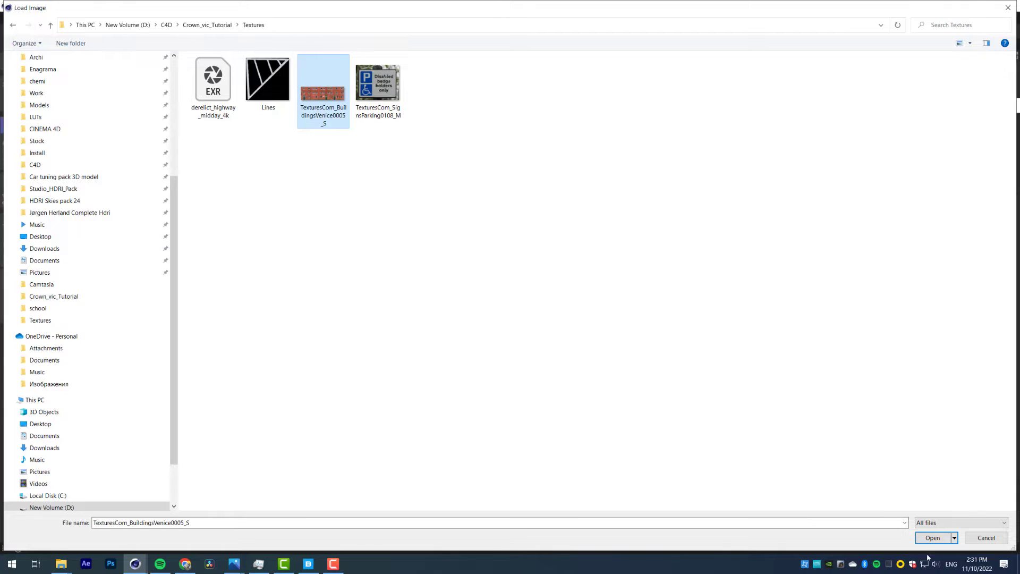
{"action": "left_click", "coordinate": [929, 538]}
{"action": "left_click_drag", "start_coordinate": [429, 337], "coordinate": [429, 336]}
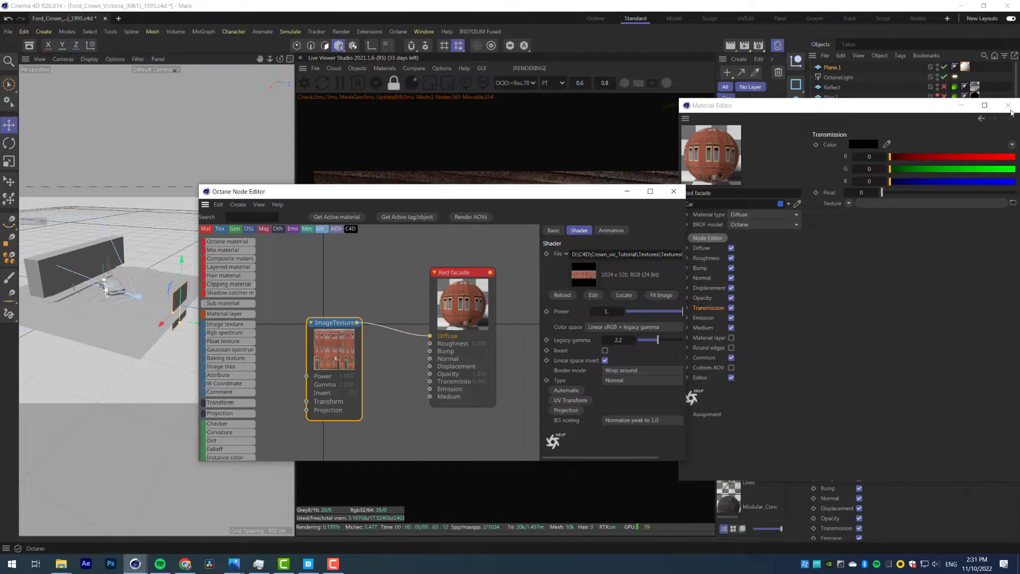
{"action": "left_click", "coordinate": [1007, 105]}
{"action": "left_click_drag", "start_coordinate": [472, 194], "coordinate": [452, 458]}
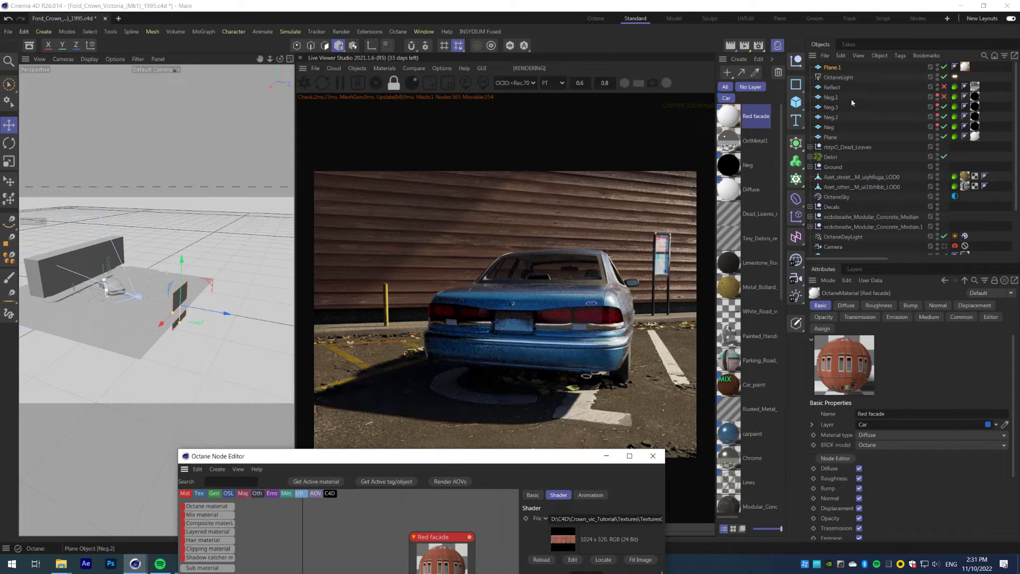
Delete the Reflect and Neg.1 planes and gather the remaining Neg planes in a hidden group named Lighting
{"action": "left_click", "coordinate": [831, 88]}
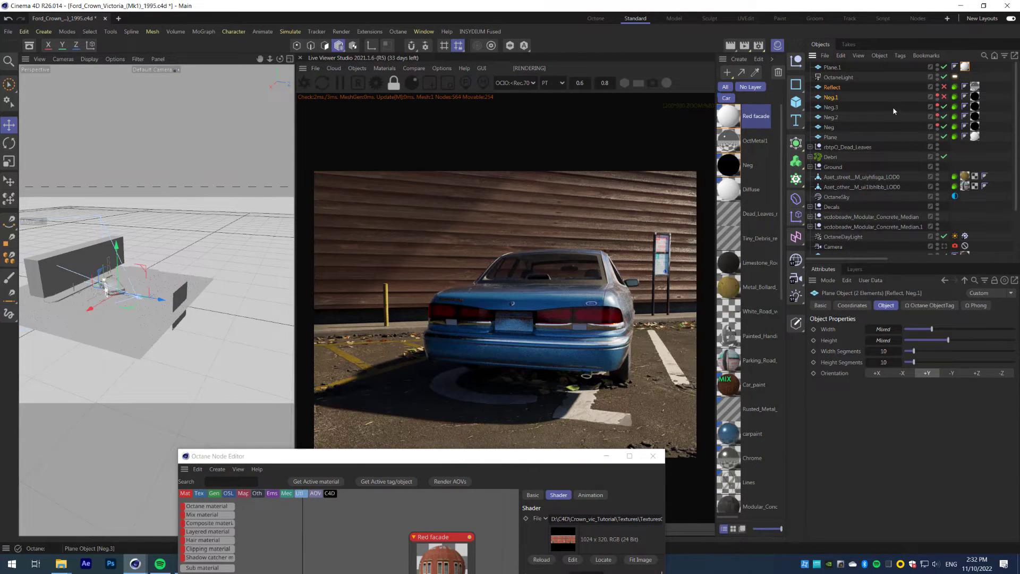
{"action": "key", "text": "Delete"}
{"action": "left_click", "coordinate": [830, 108], "text": "shift"}
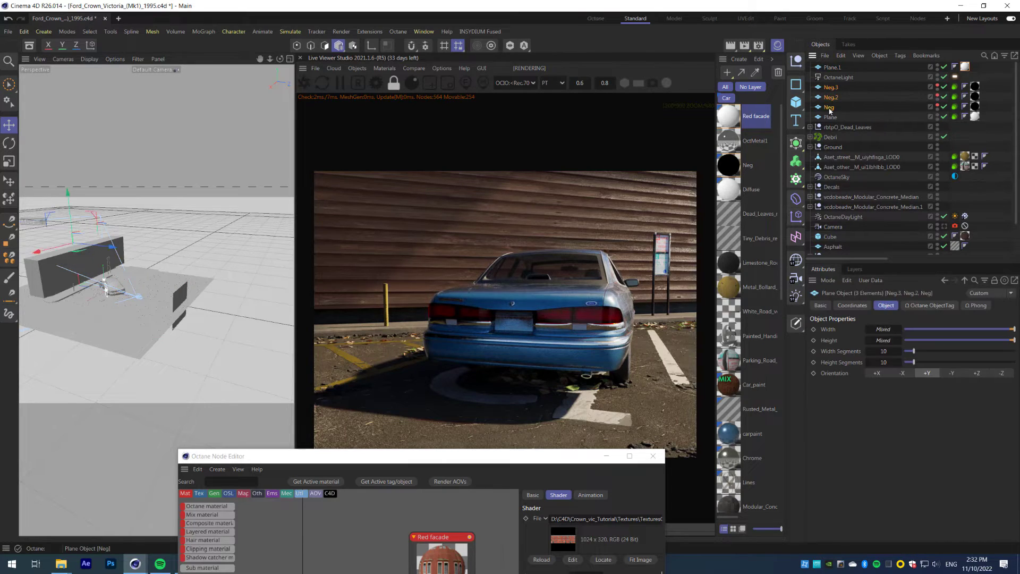
{"action": "key", "text": "alt+g"}
{"action": "double_click", "coordinate": [830, 87]}
{"action": "type", "text": "Lighting"}
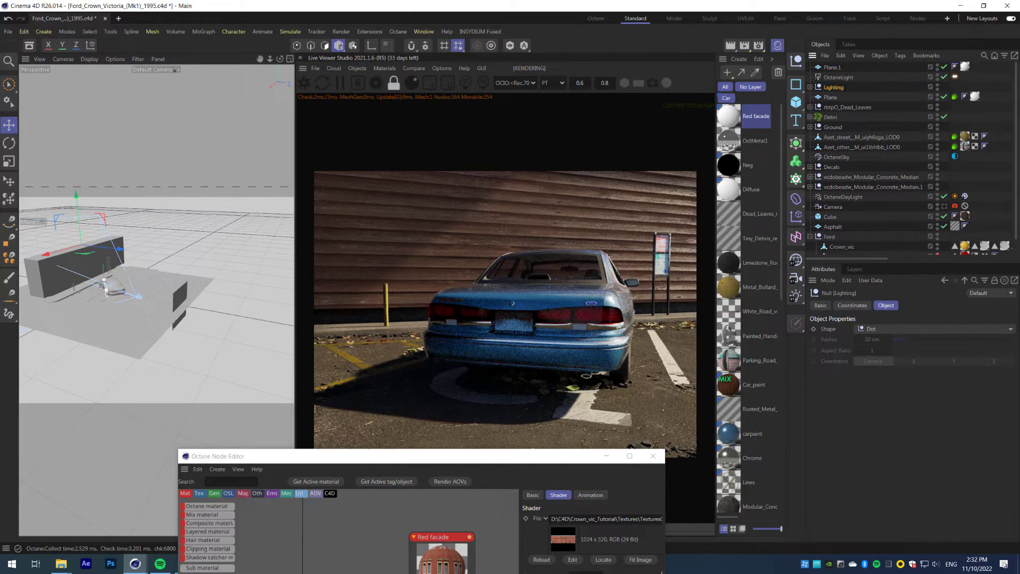
{"action": "double_click", "coordinate": [937, 86], "text": "alt"}
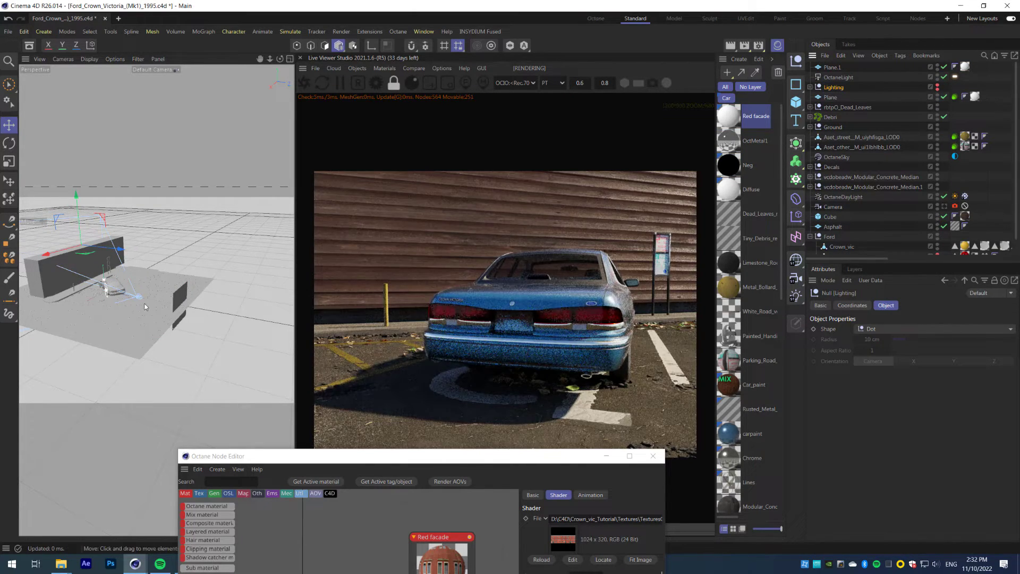
Widen Plane.1 to about 1058 cm and reposition it higher and farther from the car
{"action": "left_click", "coordinate": [179, 298]}
{"action": "scroll", "coordinate": [178, 300], "scroll_direction": "up", "scroll_amount": 4}
{"action": "left_click_drag", "start_coordinate": [170, 297], "coordinate": [140, 312], "text": "alt"}
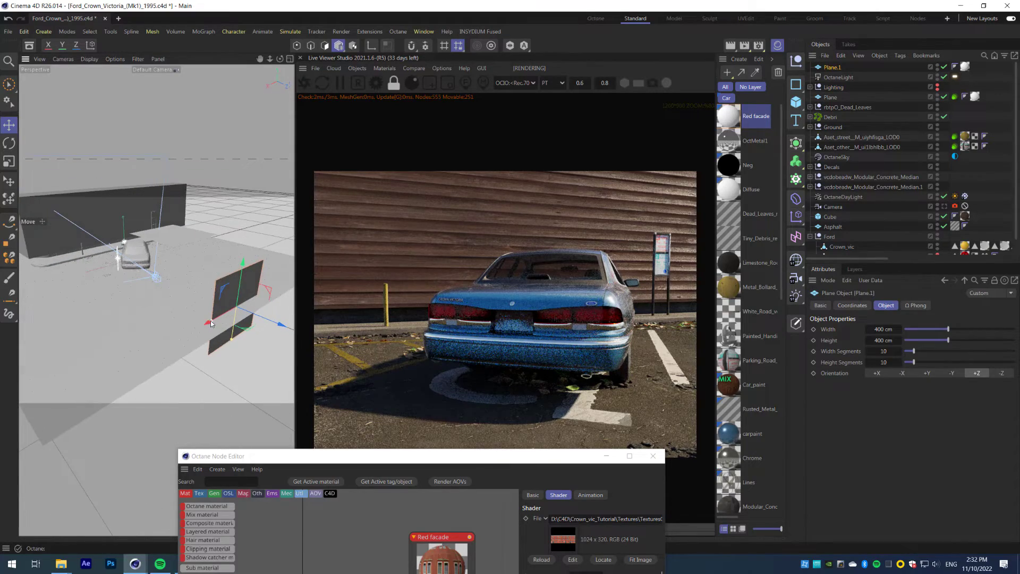
{"action": "left_click_drag", "start_coordinate": [201, 330], "coordinate": [218, 304]}
{"action": "left_click_drag", "start_coordinate": [195, 266], "coordinate": [199, 228]}
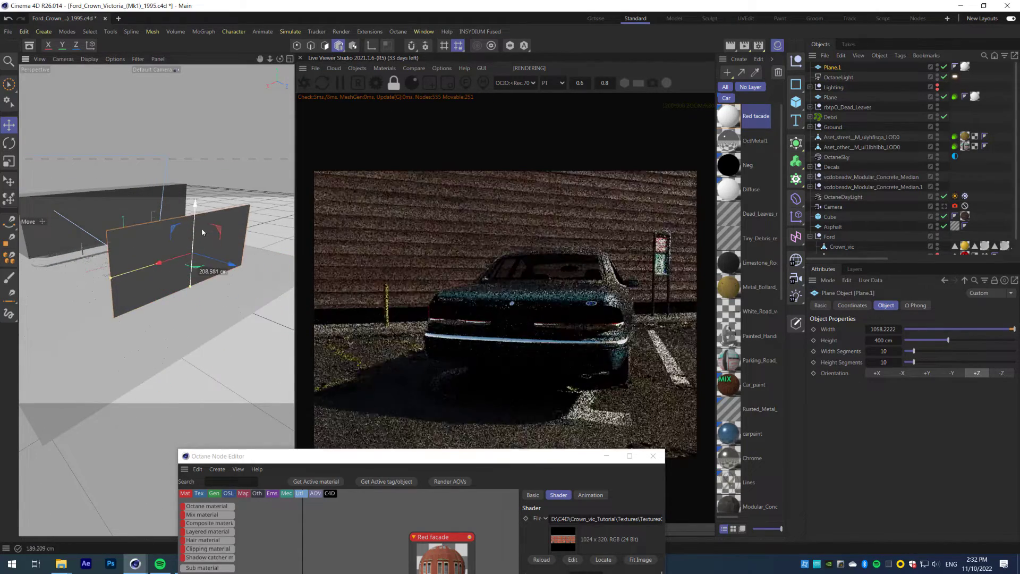
{"action": "left_click_drag", "start_coordinate": [232, 265], "coordinate": [266, 275]}
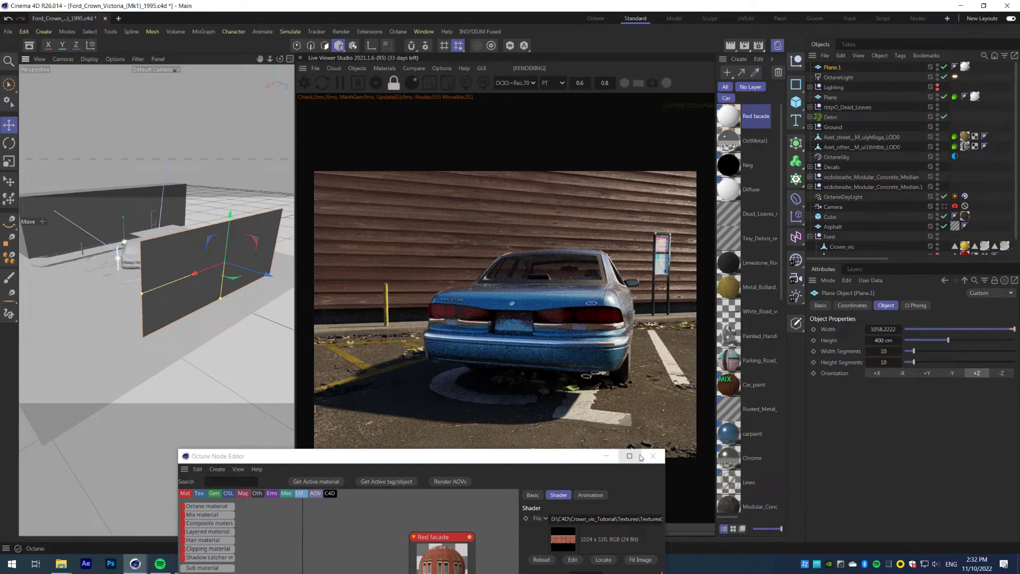
Rotate the facade plane and scale it up, and check its effect in the render from the scene camera
{"action": "key", "text": "r"}
{"action": "left_click_drag", "start_coordinate": [261, 241], "coordinate": [227, 289]}
{"action": "key", "text": "t"}
{"action": "key", "text": "e"}
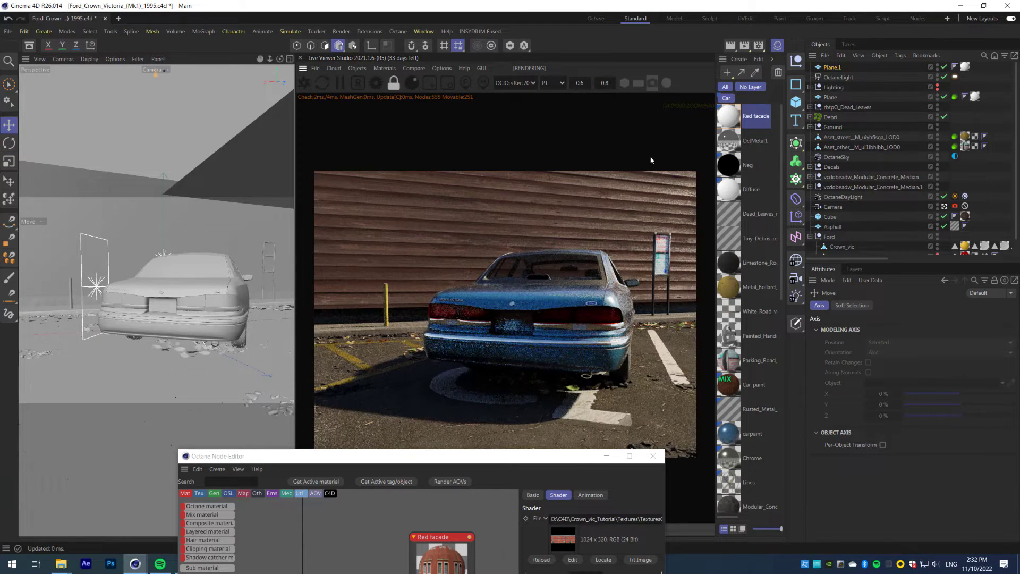
{"action": "middle_click_drag", "start_coordinate": [511, 307], "coordinate": [487, 259]}
{"action": "scroll", "coordinate": [487, 259], "scroll_direction": "up", "scroll_amount": 2}
{"action": "scroll", "coordinate": [445, 271], "scroll_direction": "down", "scroll_amount": 2}
{"action": "scroll", "coordinate": [444, 270], "scroll_direction": "down", "scroll_amount": 1}
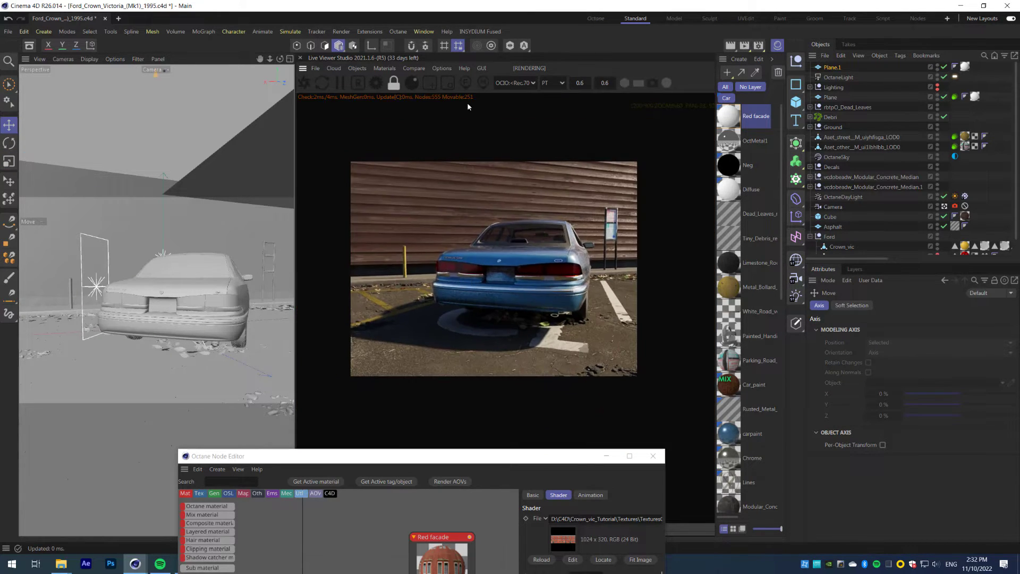
Limit the live render to a region around the car's rear and slide the facade plane along its length in the default camera view
{"action": "left_click", "coordinate": [154, 69]}
{"action": "left_click", "coordinate": [175, 79]}
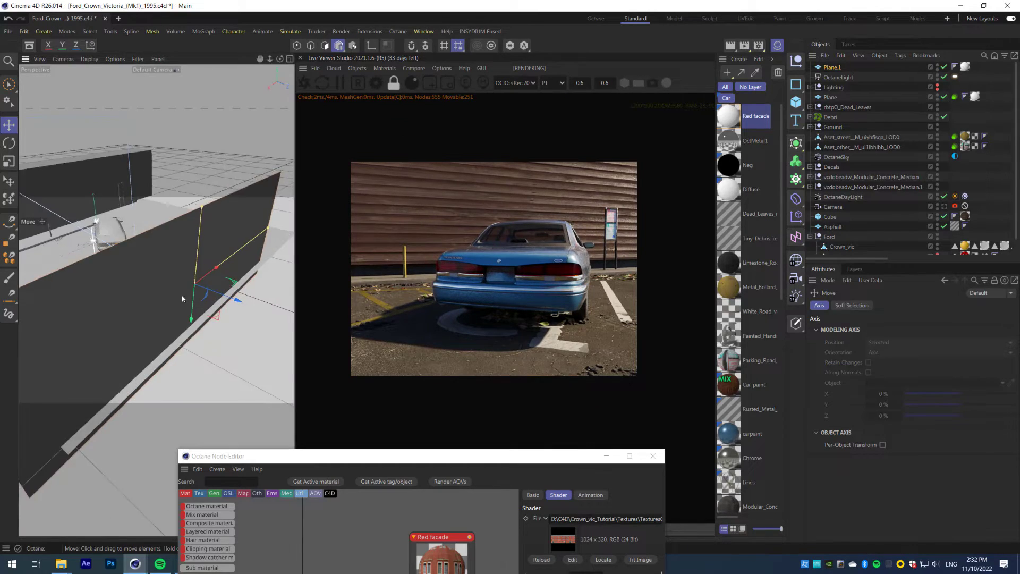
{"action": "scroll", "coordinate": [541, 289], "scroll_direction": "up", "scroll_amount": 1}
{"action": "scroll", "coordinate": [541, 290], "scroll_direction": "up", "scroll_amount": 2}
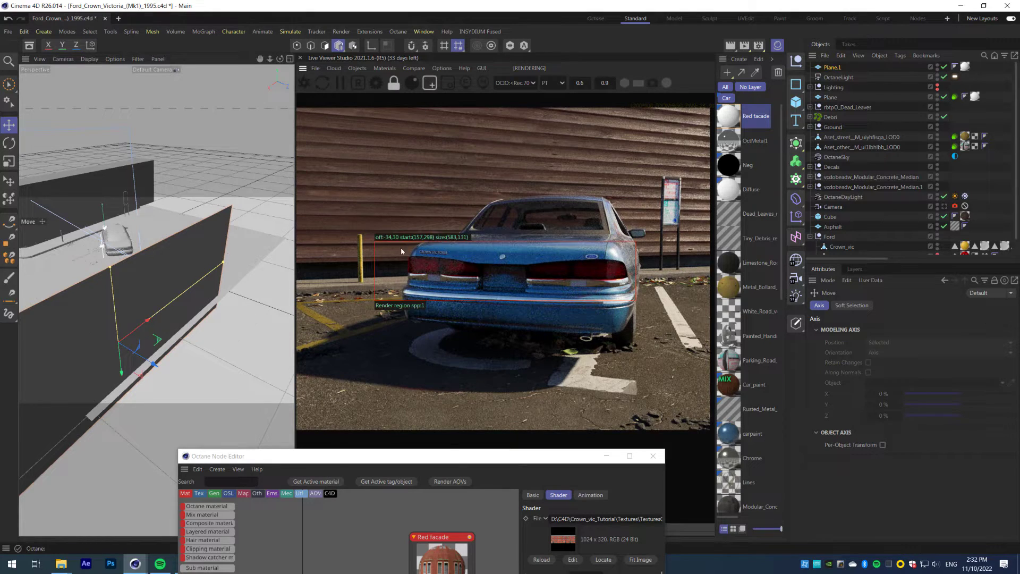
{"action": "scroll", "coordinate": [562, 295], "scroll_direction": "up", "scroll_amount": 1}
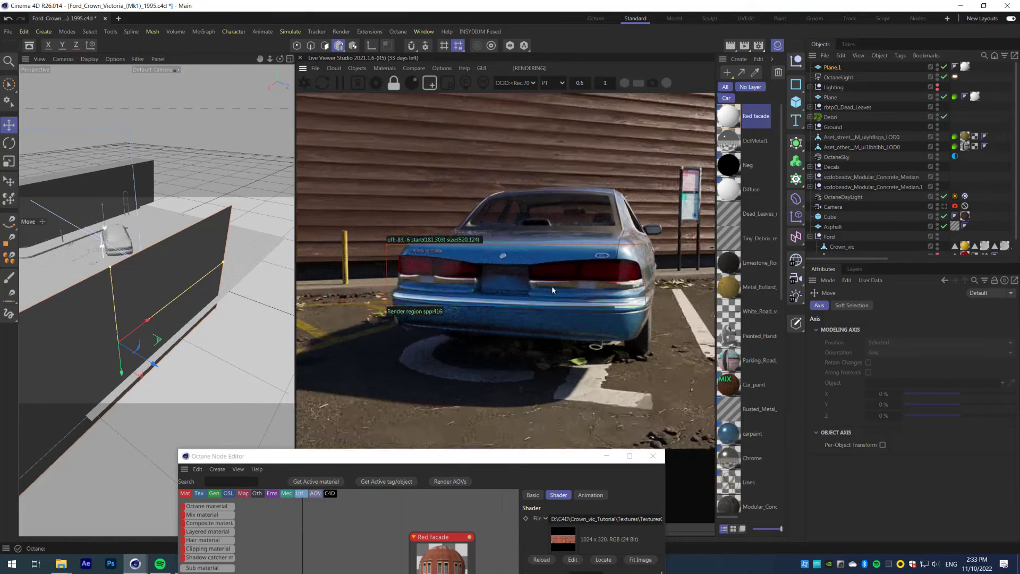
{"action": "scroll", "coordinate": [552, 290], "scroll_direction": "down", "scroll_amount": 2}
{"action": "left_click_drag", "start_coordinate": [144, 363], "coordinate": [257, 280]}
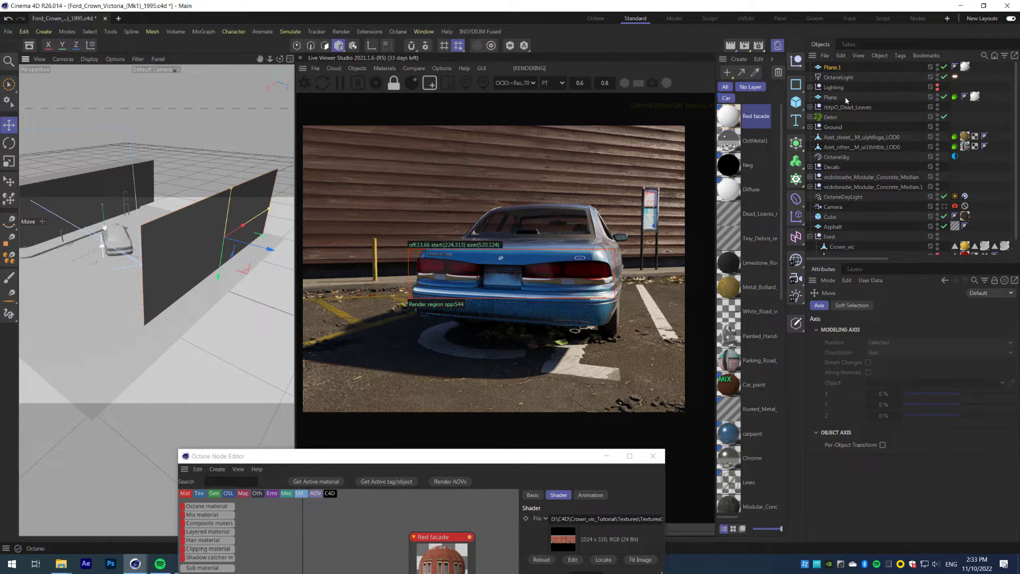
Duplicate Plane.1, rotate and move the copy to stand behind the car at a different angle, and disable Plane.1
{"action": "left_click_drag", "start_coordinate": [833, 68], "coordinate": [832, 72], "text": "ctrl"}
{"action": "left_click_drag", "start_coordinate": [243, 225], "coordinate": [158, 317]}
{"action": "key", "text": "r"}
{"action": "key", "text": "e"}
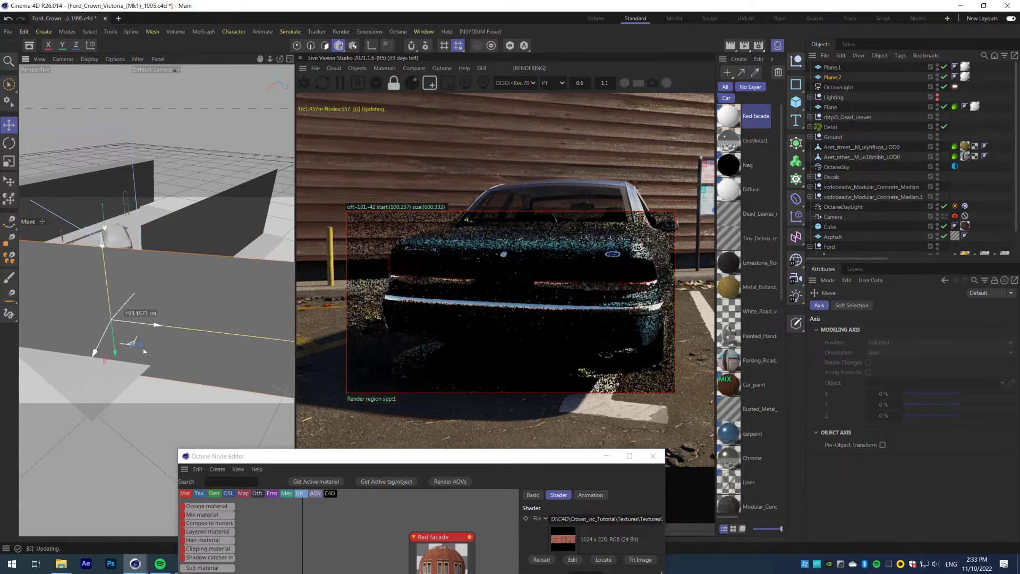
{"action": "left_click", "coordinate": [949, 69]}
{"action": "left_click", "coordinate": [944, 68]}
Insert a Color correction node between the Red facade image texture and Diffuse, lowering its saturation to about 0.41
{"action": "left_click", "coordinate": [728, 116]}
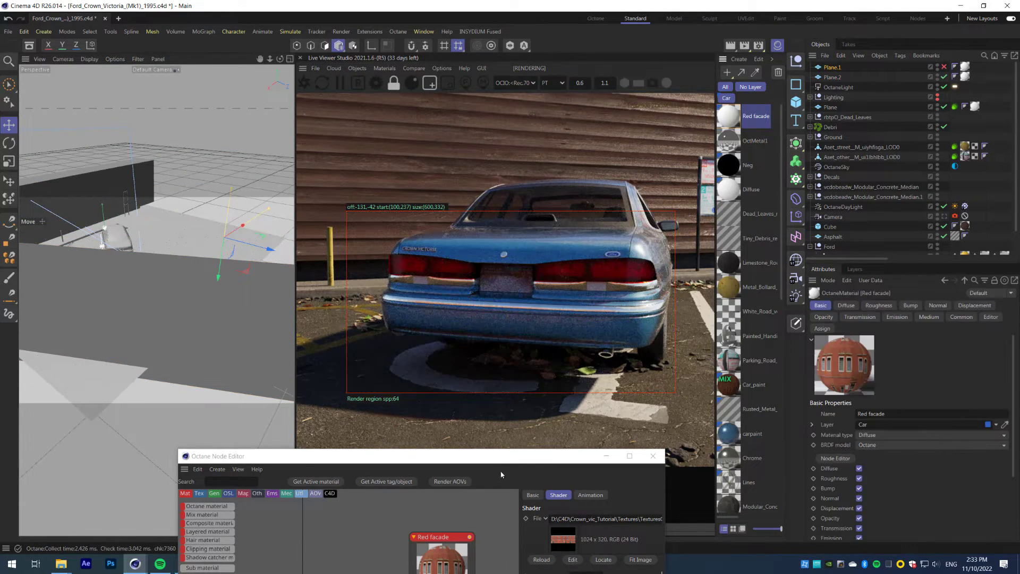
{"action": "left_click_drag", "start_coordinate": [500, 457], "coordinate": [484, 311]}
{"action": "scroll", "coordinate": [207, 462], "scroll_direction": "down", "scroll_amount": 5}
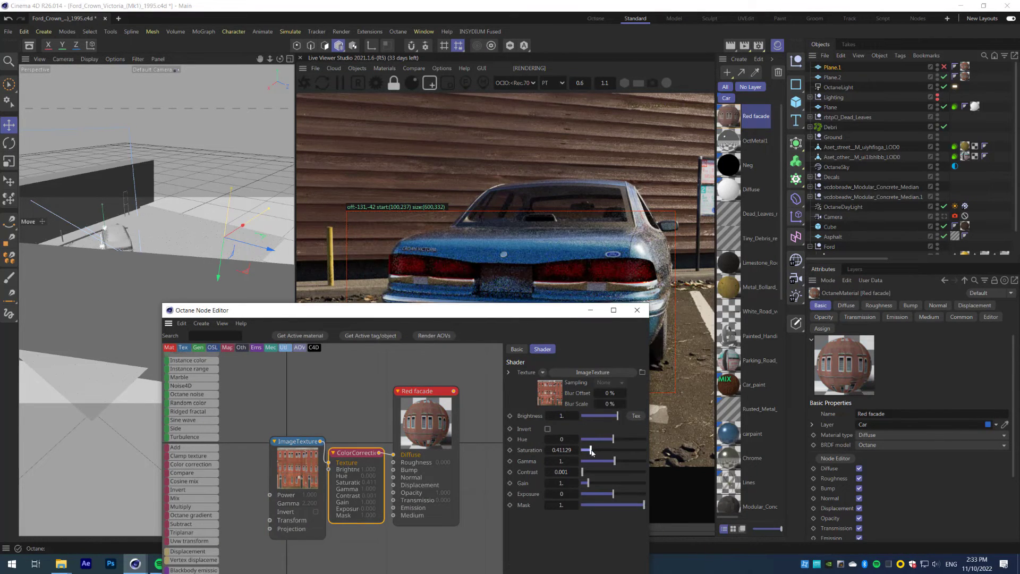
{"action": "left_click", "coordinate": [637, 310]}
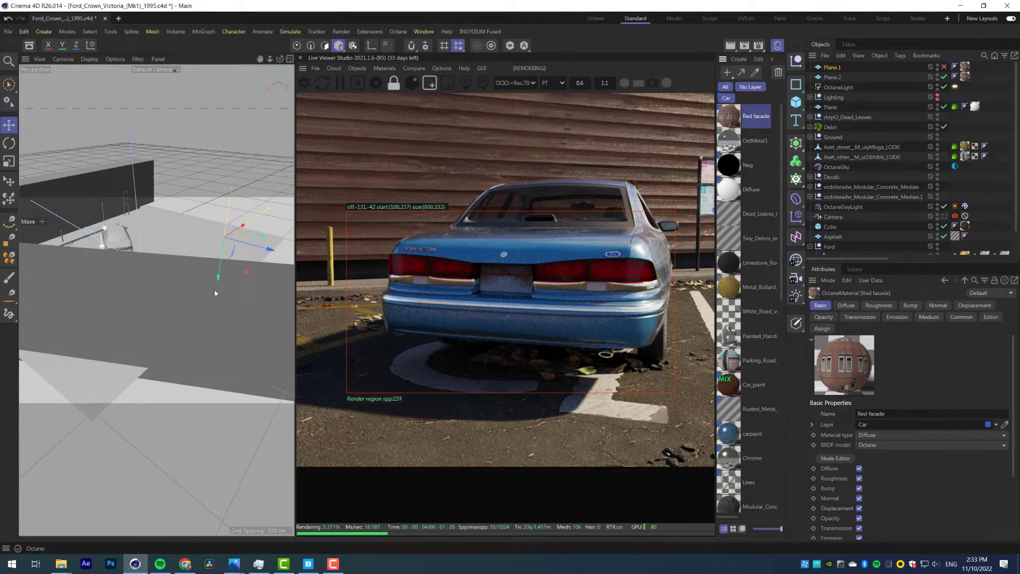
Select the facade plane copy behind the car and shift it slightly sideways
{"action": "left_click", "coordinate": [190, 295]}
{"action": "scroll", "coordinate": [190, 296], "scroll_direction": "down", "scroll_amount": 3}
{"action": "mouse_move", "coordinate": [172, 323]}
{"action": "left_mouse_down"}
{"action": "mouse_move", "coordinate": [132, 319]}
{"action": "mouse_move", "coordinate": [186, 321]}
{"action": "left_mouse_up"}
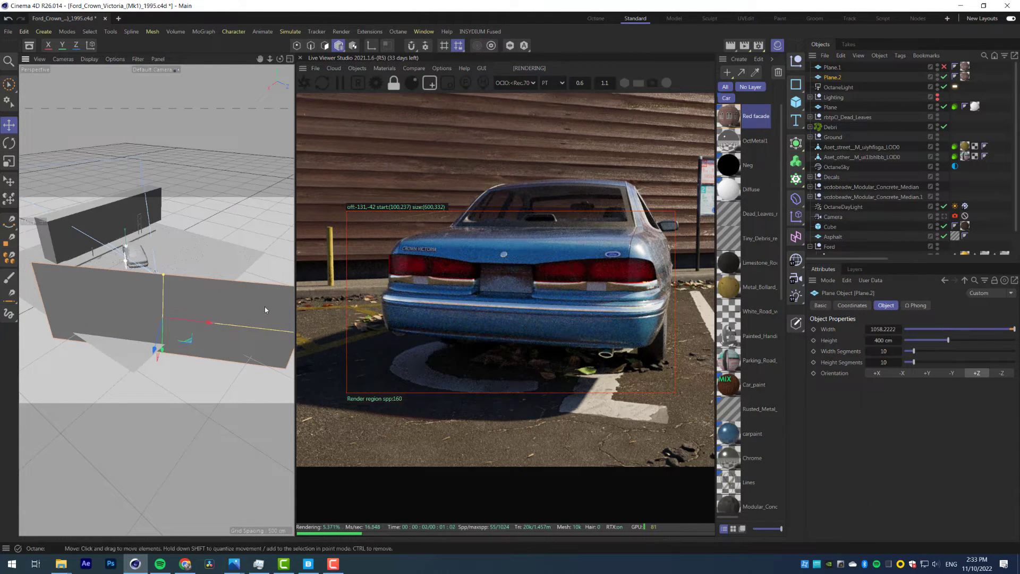
Duplicate Plane.2, rotate the copy and place it beside the parking area, near the end of the wall
{"action": "left_click_drag", "start_coordinate": [832, 78], "coordinate": [840, 83], "text": "ctrl"}
{"action": "left_click_drag", "start_coordinate": [198, 288], "coordinate": [255, 213], "text": "alt"}
{"action": "key", "text": "r"}
{"action": "key", "text": "e"}
{"action": "key", "text": "r"}
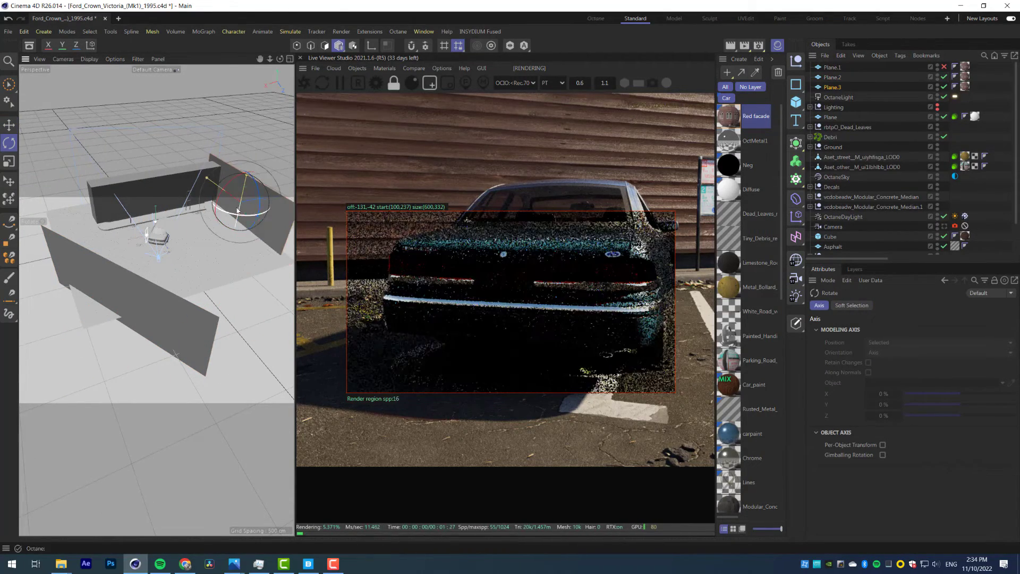
{"action": "key", "text": "e"}
Redraw the render region over the car, wall and sign, and nudge Plane.3 to adjust the shadow on the wall
{"action": "middle_click_drag", "start_coordinate": [569, 247], "coordinate": [398, 263]}
{"action": "scroll", "coordinate": [399, 263], "scroll_direction": "down", "scroll_amount": 4}
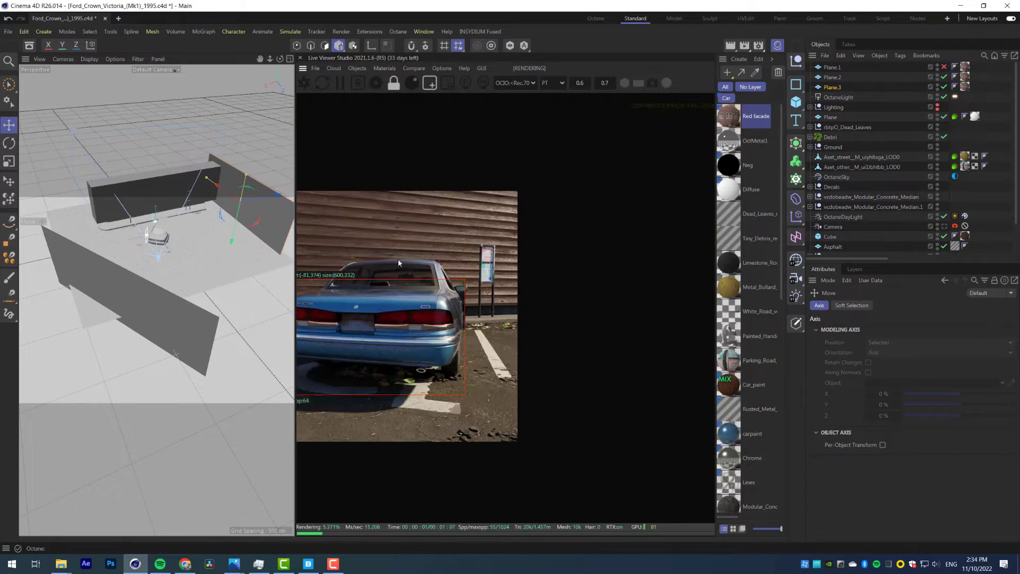
{"action": "left_click_drag", "start_coordinate": [394, 177], "coordinate": [633, 369]}
{"action": "scroll", "coordinate": [544, 341], "scroll_direction": "up", "scroll_amount": 2}
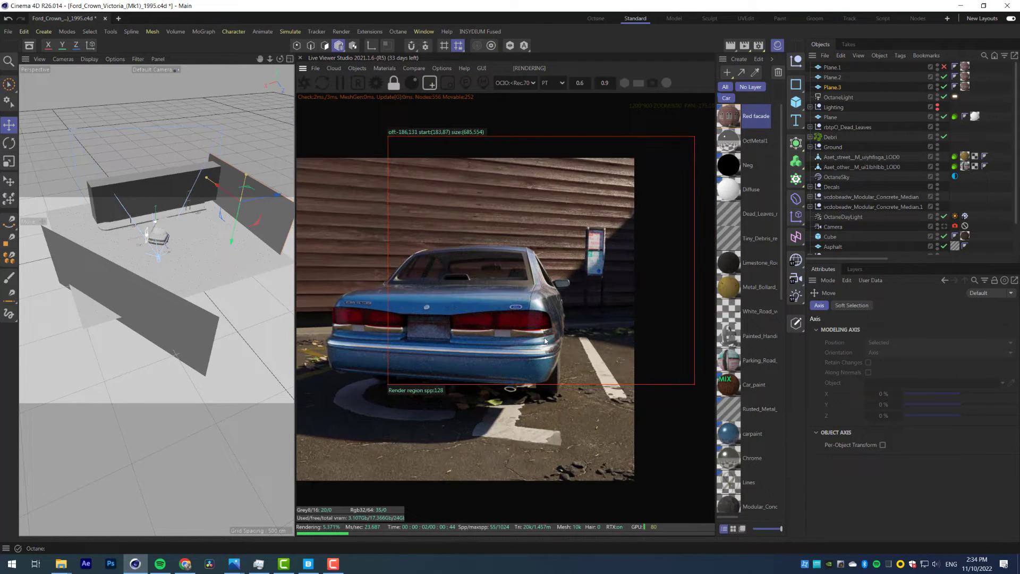
{"action": "mouse_move", "coordinate": [262, 200]}
{"action": "left_mouse_down"}
{"action": "mouse_move", "coordinate": [280, 197]}
{"action": "mouse_move", "coordinate": [263, 198]}
{"action": "left_mouse_up"}
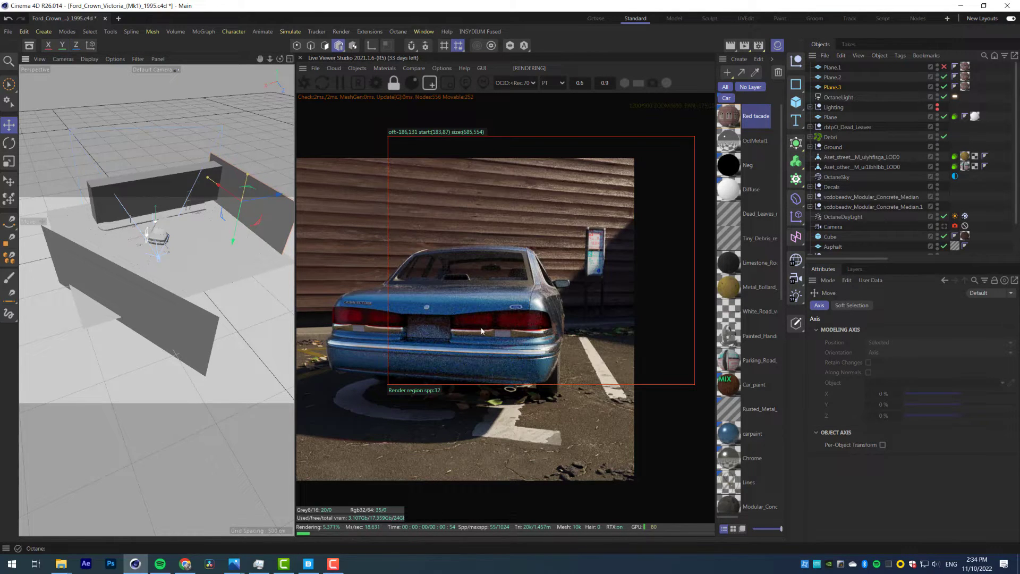
{"action": "scroll", "coordinate": [521, 316], "scroll_direction": "down", "scroll_amount": 3}
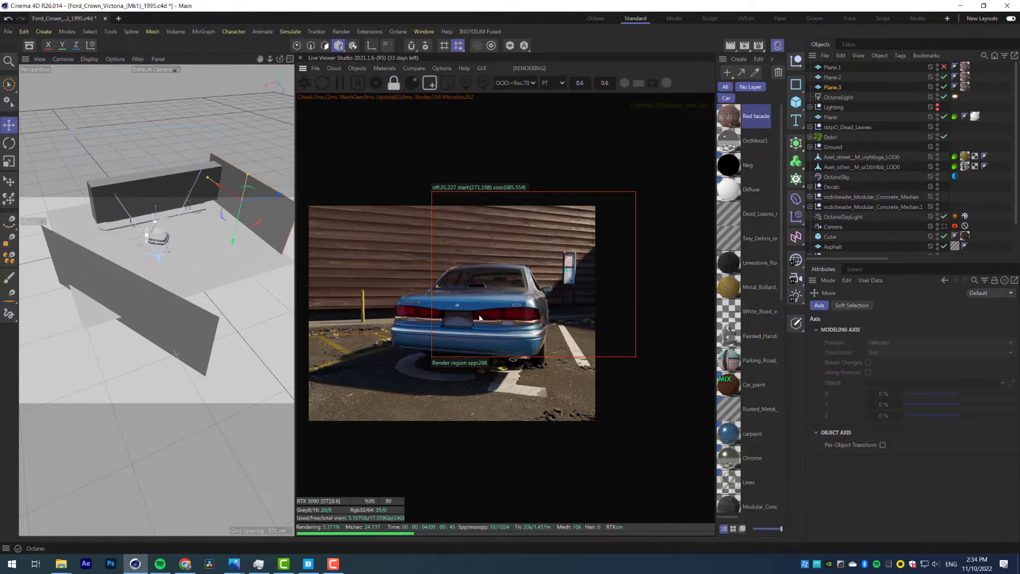
Turn off the render region, then raise Plane.3 and move it farther out from the car
{"action": "left_click", "coordinate": [432, 85]}
{"action": "middle_click_drag", "start_coordinate": [423, 327], "coordinate": [474, 326]}
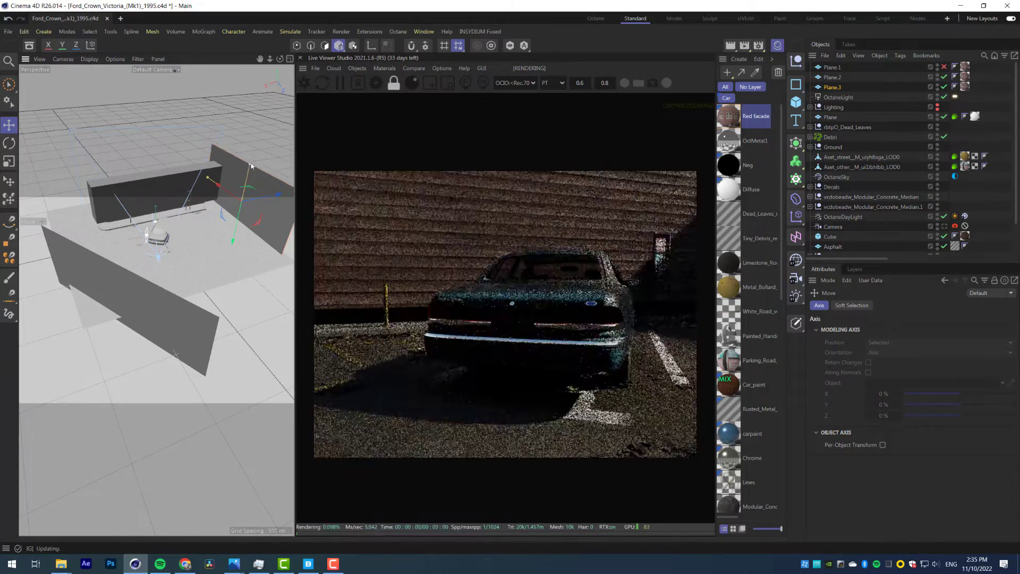
{"action": "left_click_drag", "start_coordinate": [248, 175], "coordinate": [275, 195]}
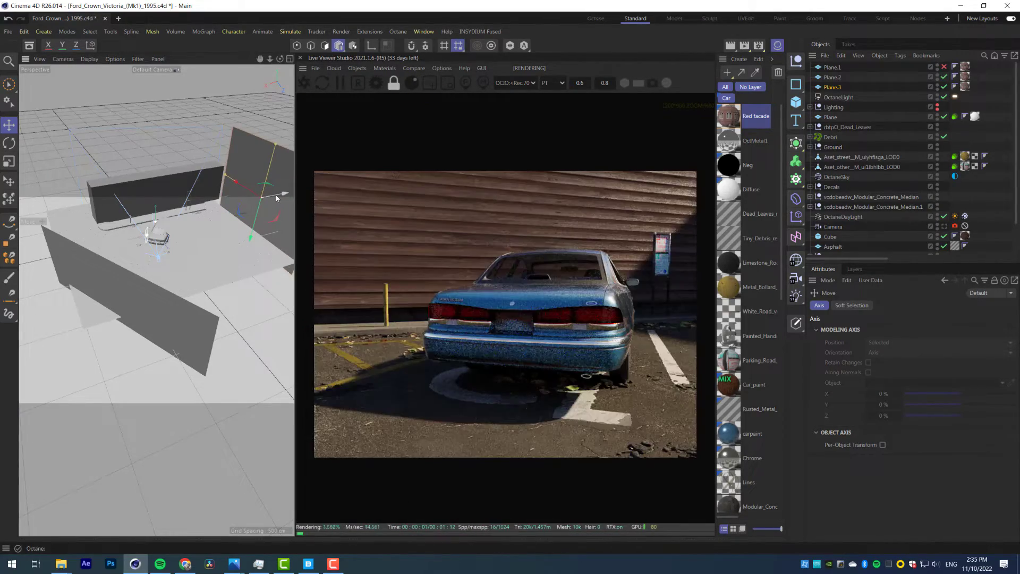
{"action": "scroll", "coordinate": [539, 285], "scroll_direction": "down", "scroll_amount": 2}
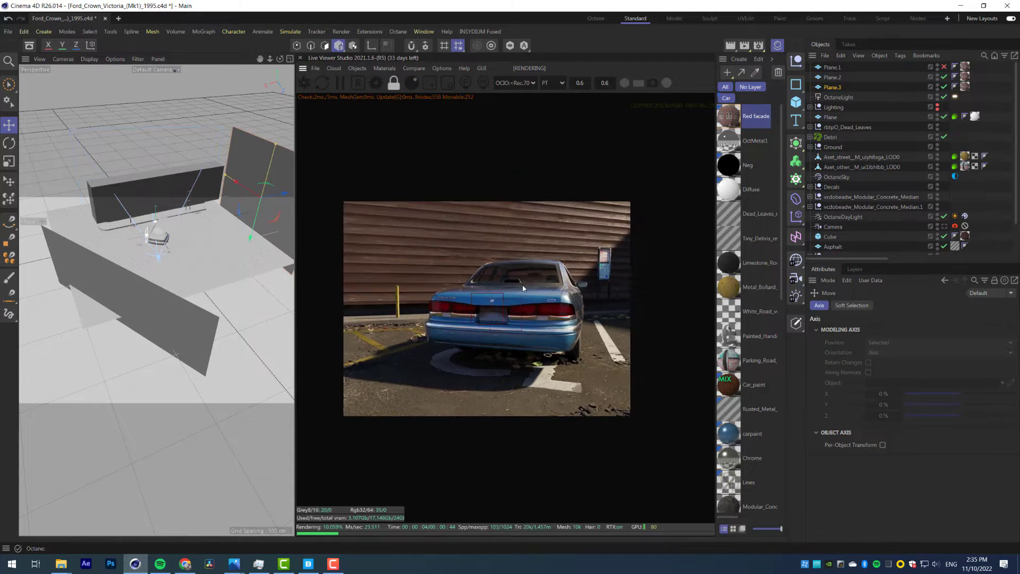
Make the Lighting group visible again and inspect the taillights in the render
{"action": "left_click", "coordinate": [938, 113]}
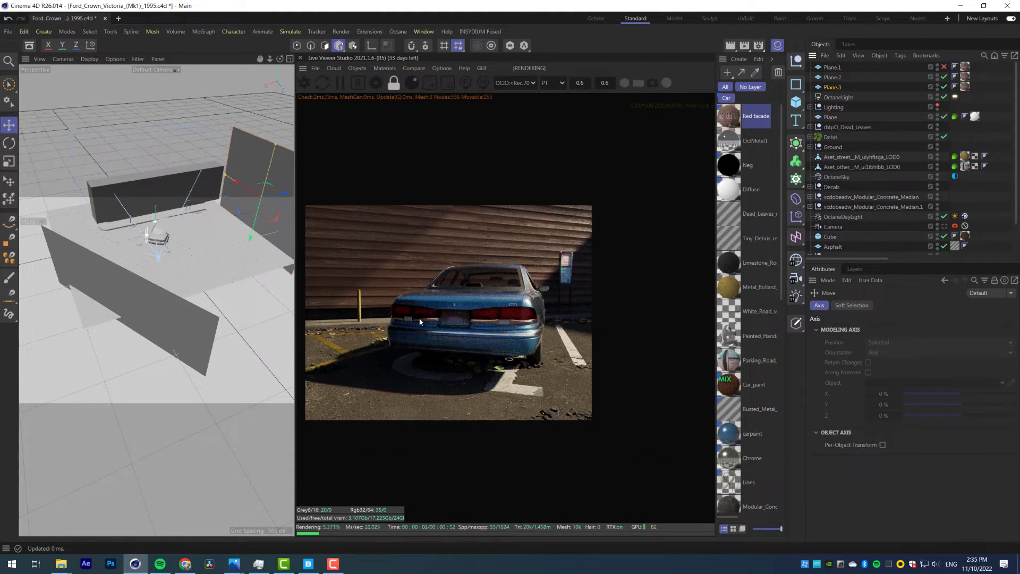
{"action": "scroll", "coordinate": [420, 322], "scroll_direction": "up", "scroll_amount": 4}
{"action": "scroll", "coordinate": [426, 326], "scroll_direction": "up", "scroll_amount": 2}
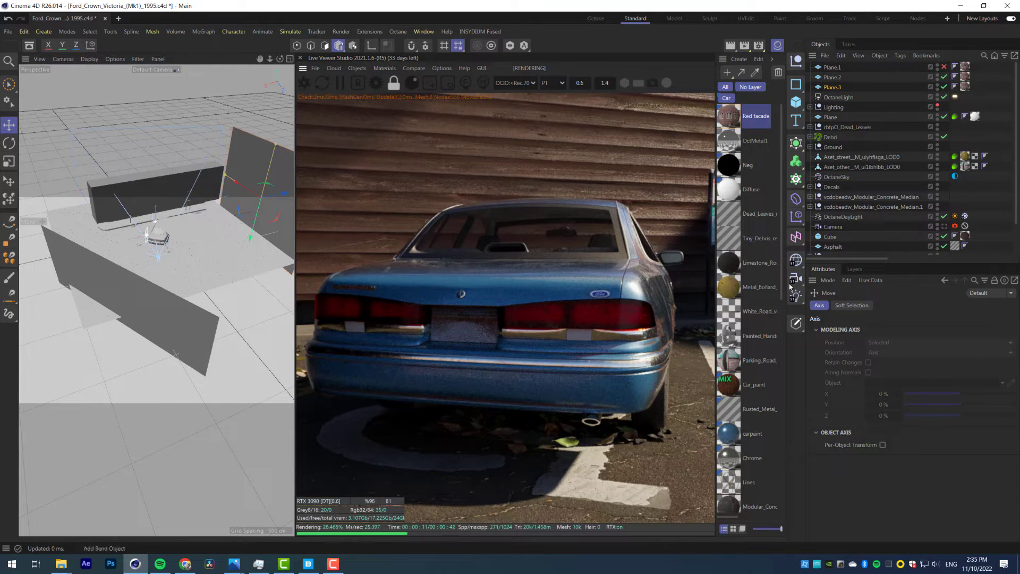
Set the redglass Clear material's index to 8 and limit the live render to a region over the taillights
{"action": "scroll", "coordinate": [743, 368], "scroll_direction": "down", "scroll_amount": 8}
{"action": "left_click", "coordinate": [732, 430]}
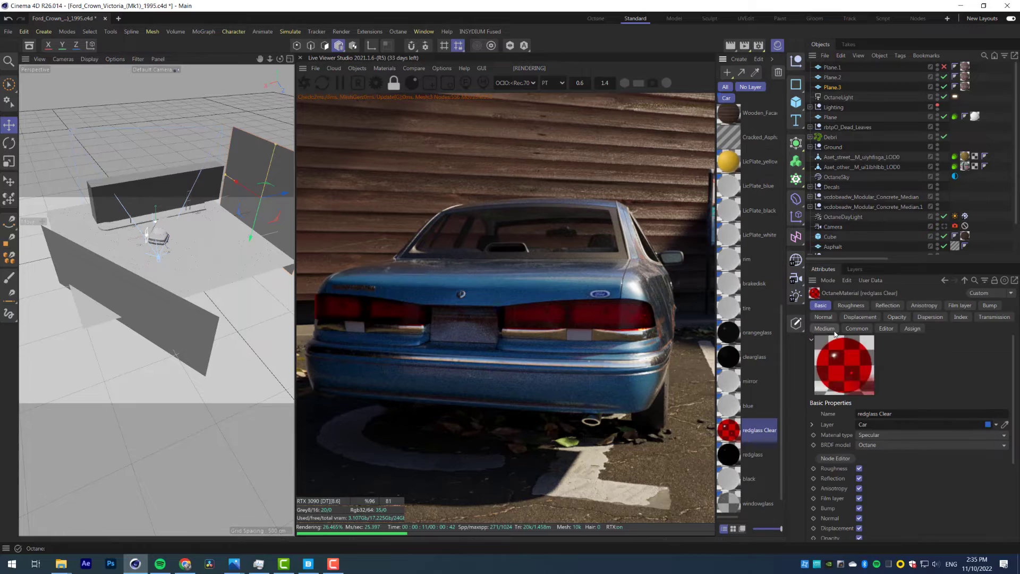
{"action": "left_click", "coordinate": [960, 317]}
{"action": "double_click", "coordinate": [853, 413]}
{"action": "type", "text": "8"}
{"action": "key", "text": "Return"}
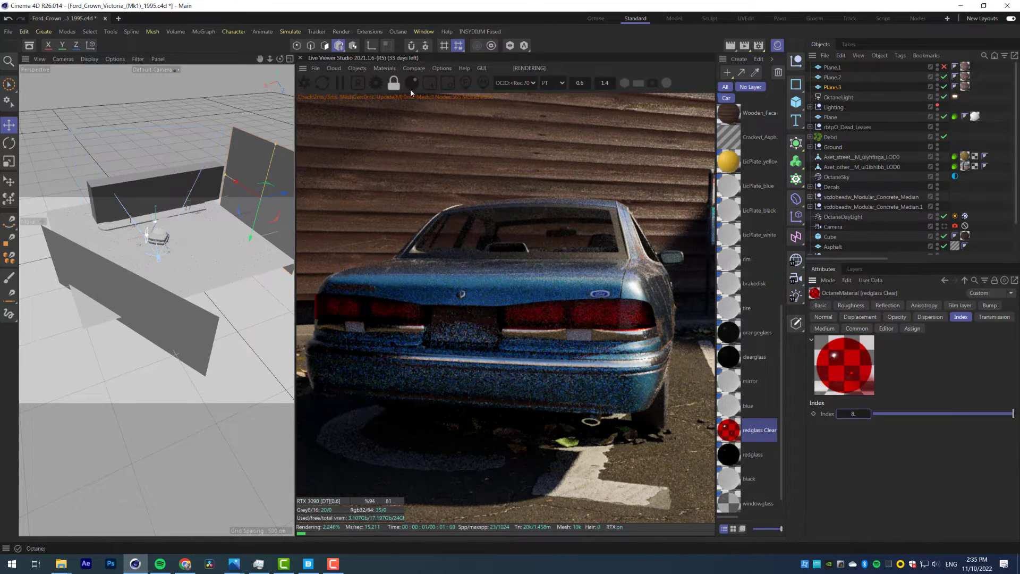
{"action": "left_click", "coordinate": [429, 83]}
{"action": "left_click_drag", "start_coordinate": [311, 290], "coordinate": [659, 328]}
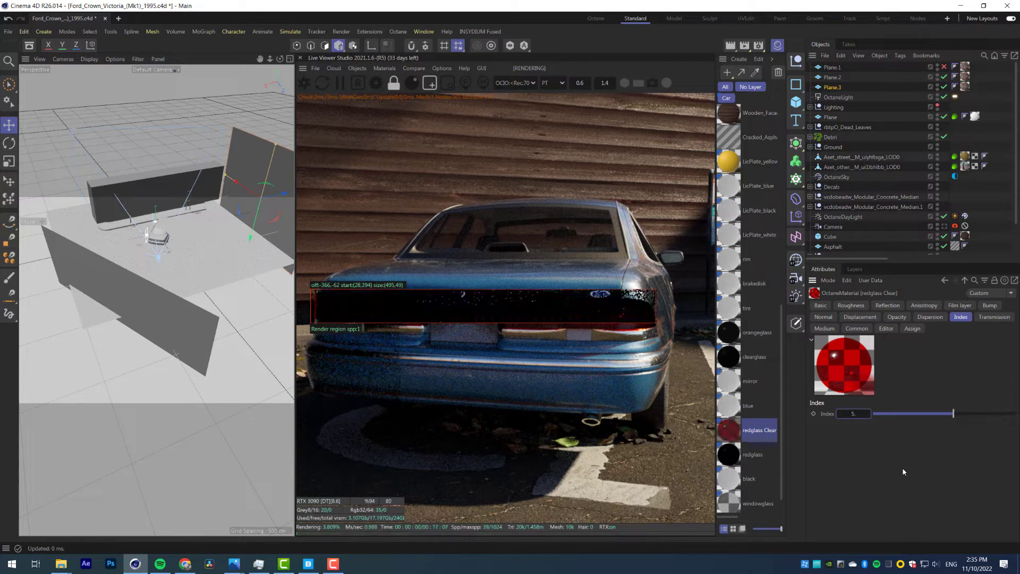
Set the redglass material's index to 5 and redraw the render region across both taillights
{"action": "left_click", "coordinate": [752, 454]}
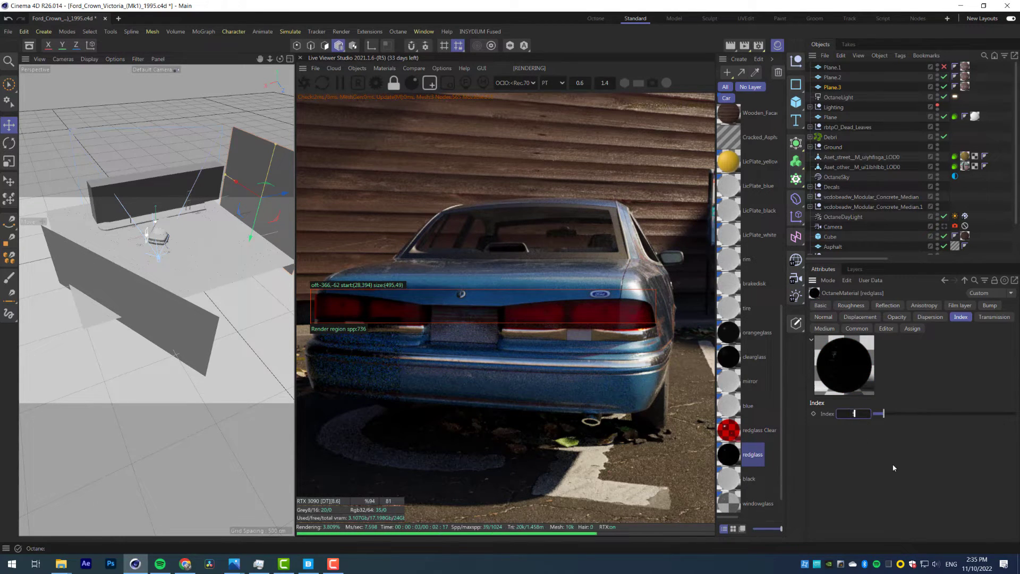
{"action": "type", "text": "5."}
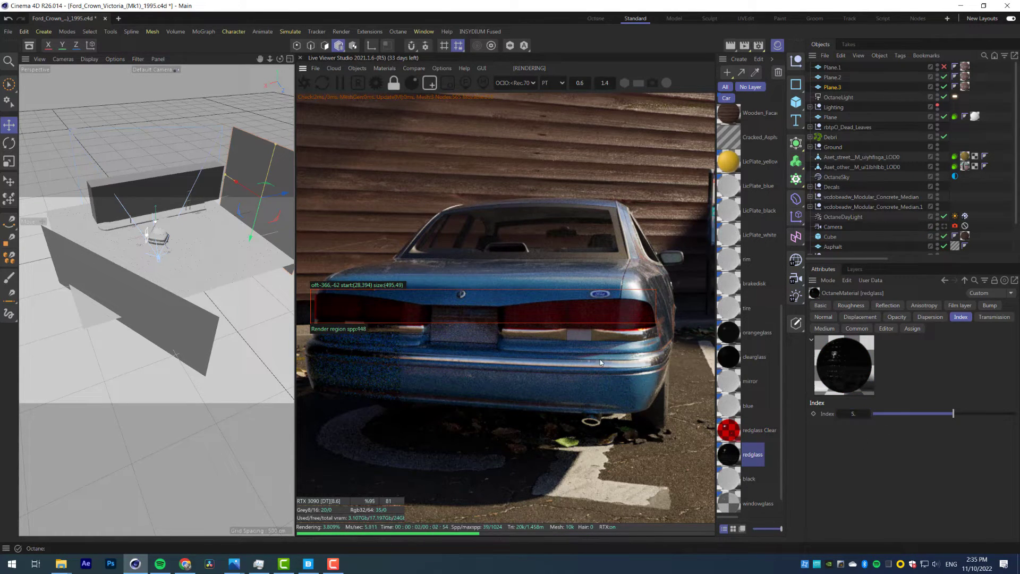
{"action": "left_click_drag", "start_coordinate": [317, 292], "coordinate": [658, 340]}
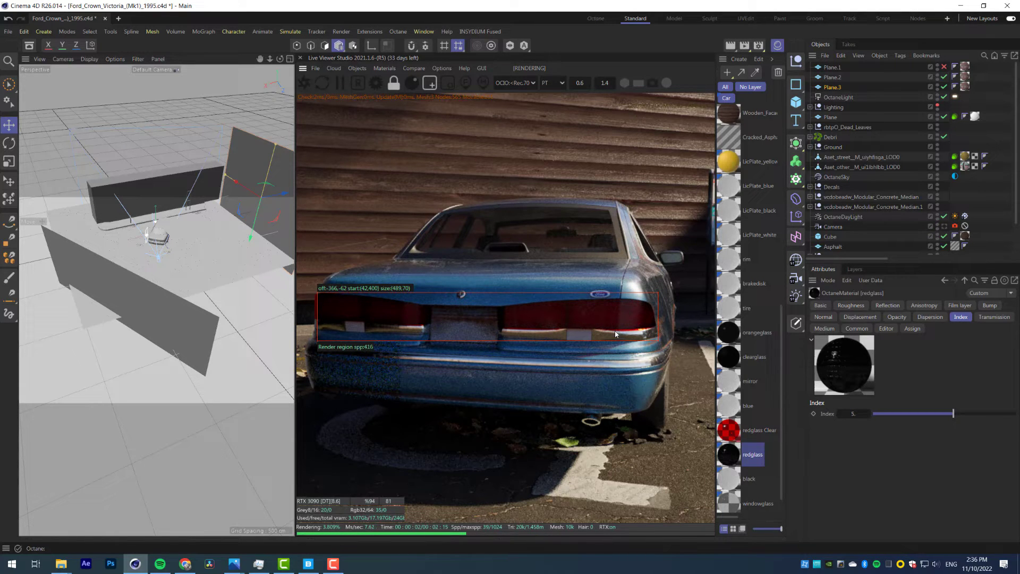
Open the redglass material in the Node Editor and disconnect its ImageTexture from Roughness
{"action": "left_click", "coordinate": [891, 307]}
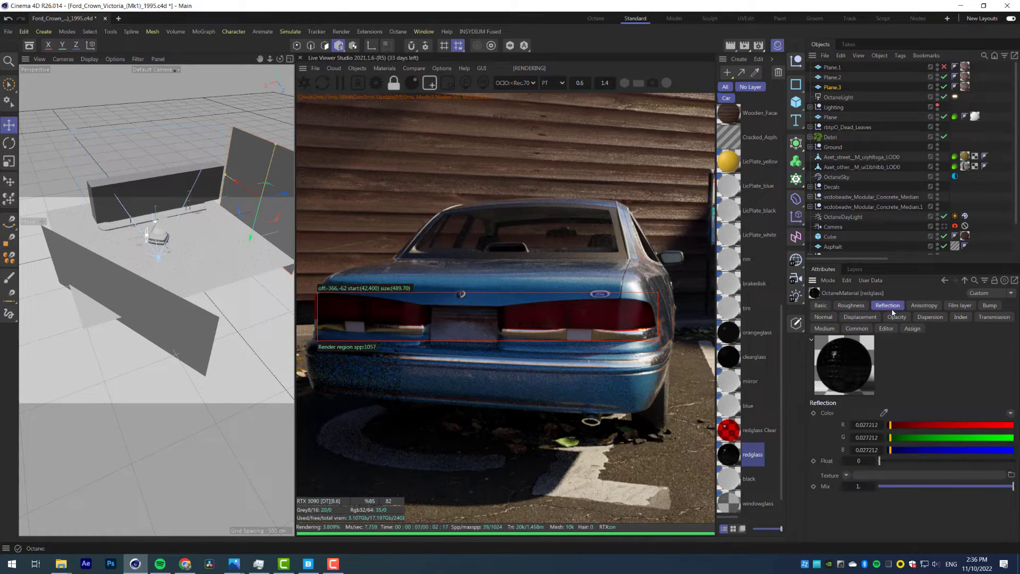
{"action": "left_click", "coordinate": [820, 305]}
{"action": "left_click", "coordinate": [835, 457]}
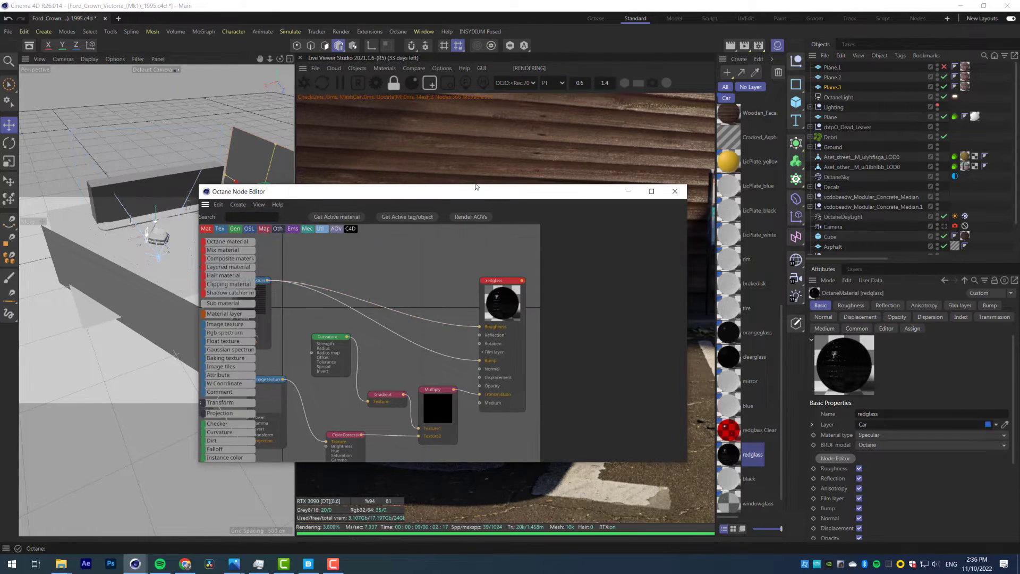
{"action": "left_click_drag", "start_coordinate": [493, 198], "coordinate": [337, 87]}
{"action": "middle_click_drag", "start_coordinate": [166, 191], "coordinate": [232, 202]}
{"action": "left_click_drag", "start_coordinate": [170, 186], "coordinate": [208, 157]}
{"action": "middle_click_drag", "start_coordinate": [277, 206], "coordinate": [209, 222]}
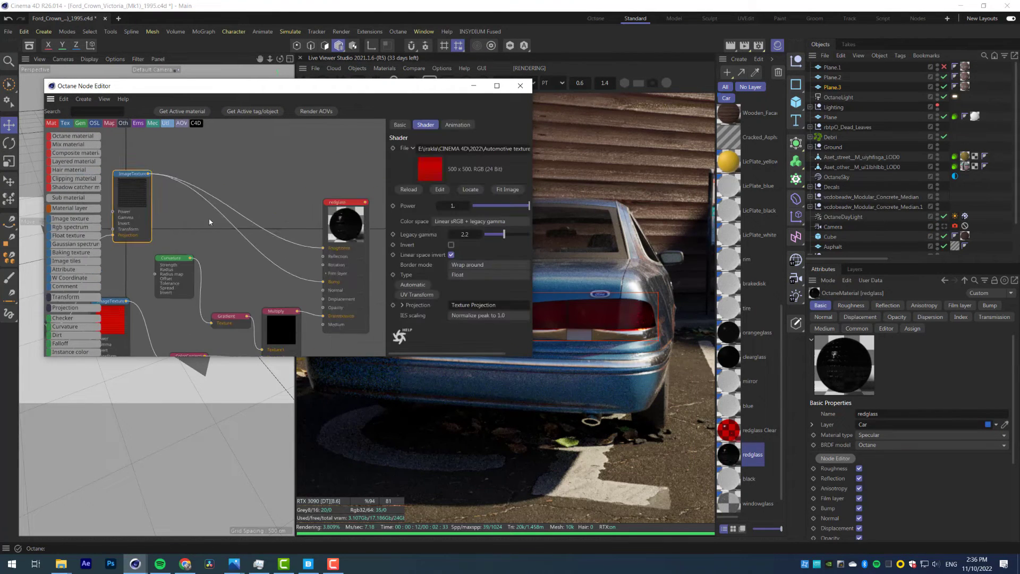
{"action": "left_click", "coordinate": [249, 221]}
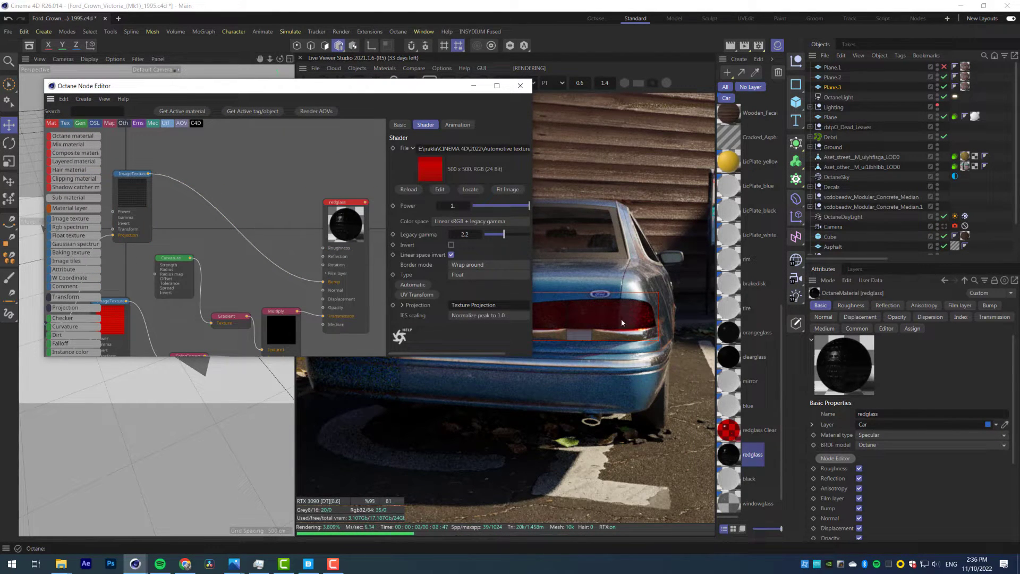
Preview the automotive texture images in the file folder and bring Gar_cbs.jpg into the redglass nodes as the Bump texture
{"action": "scroll", "coordinate": [623, 322], "scroll_direction": "up", "scroll_amount": 3}
{"action": "middle_click_drag", "start_coordinate": [180, 243], "coordinate": [232, 223]}
{"action": "left_click", "coordinate": [61, 563]}
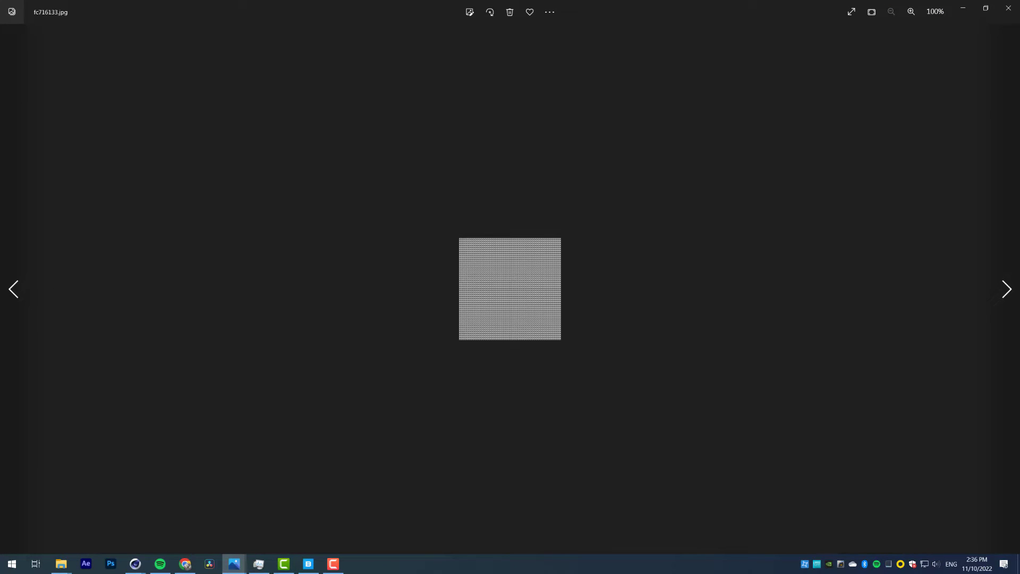
{"action": "key", "text": "Right"}
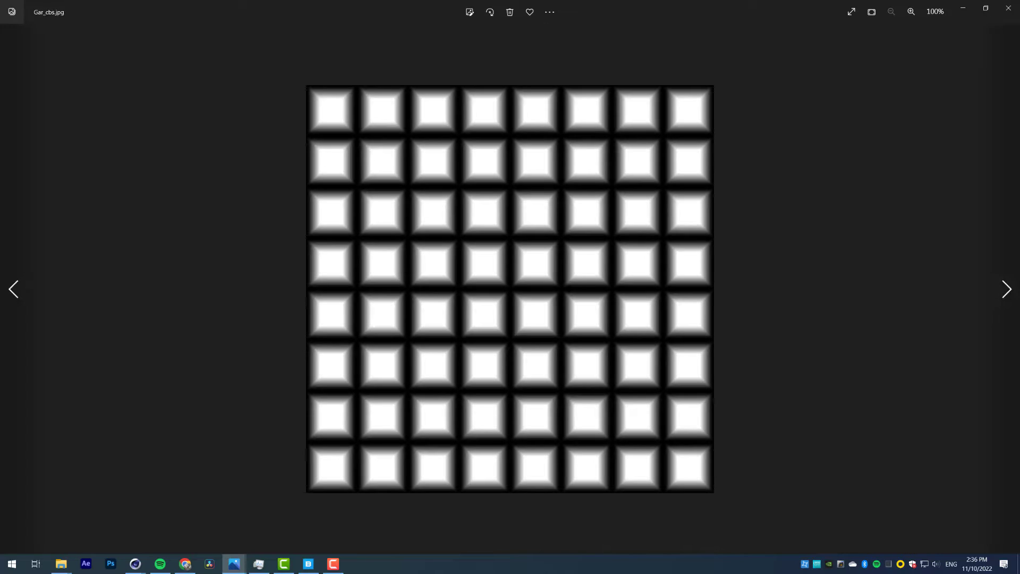
{"action": "left_click", "coordinate": [1008, 8]}
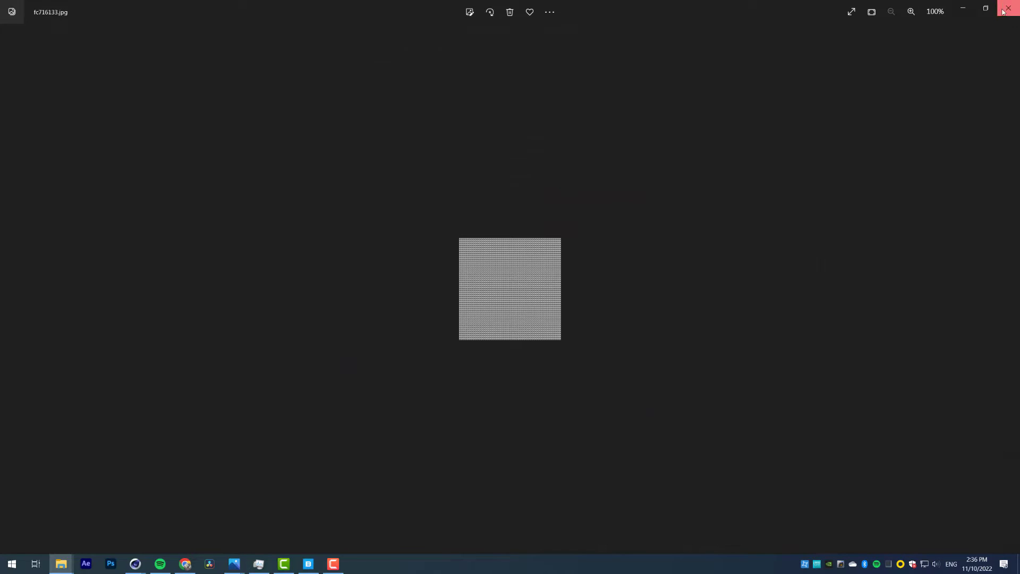
{"action": "left_click_drag", "start_coordinate": [226, 218], "coordinate": [375, 263]}
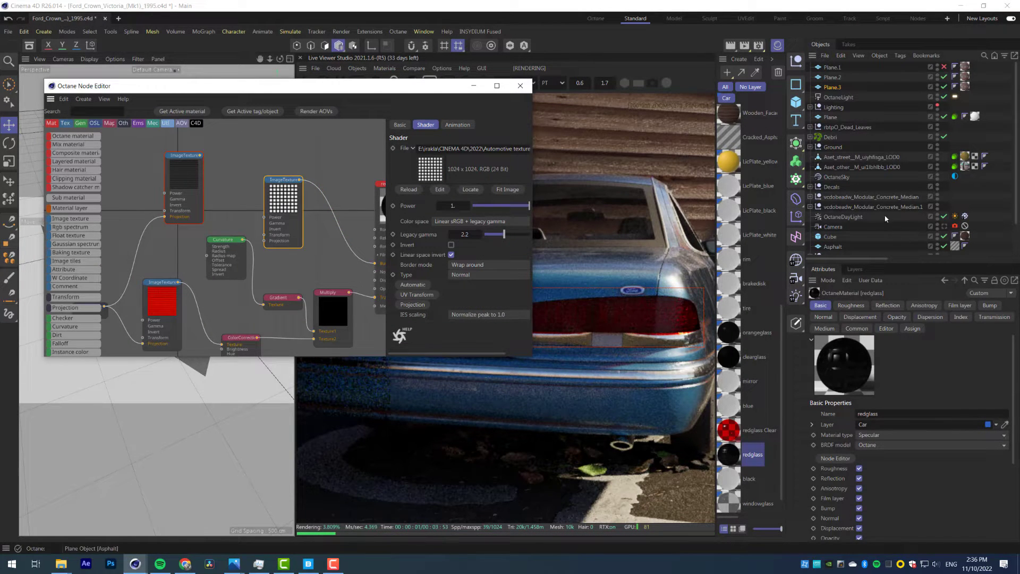
Hide Tail lights Thin, delete the old unused ImageTexture node, and connect a new Texture Projection node to the grid image
{"action": "scroll", "coordinate": [854, 243], "scroll_direction": "down", "scroll_amount": 3}
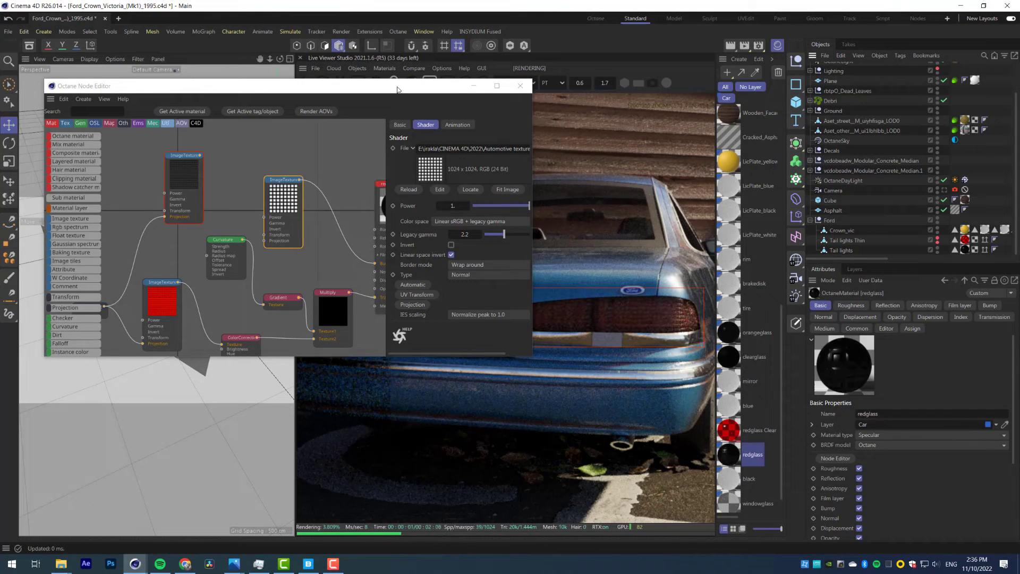
{"action": "left_click_drag", "start_coordinate": [397, 89], "coordinate": [391, 85]}
{"action": "left_click_drag", "start_coordinate": [228, 239], "coordinate": [232, 269]}
{"action": "left_click_drag", "start_coordinate": [181, 172], "coordinate": [174, 168]}
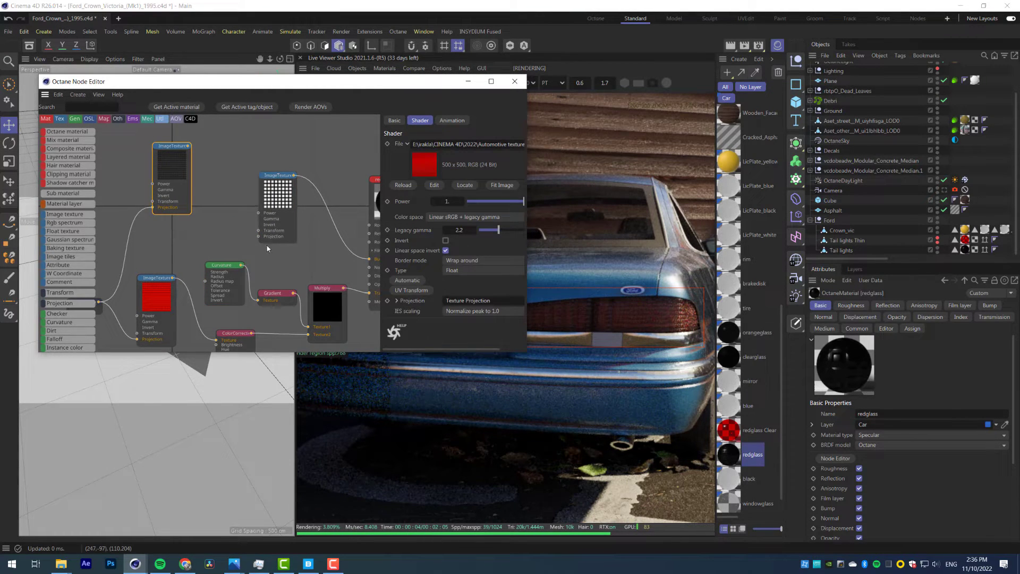
{"action": "key", "text": "Delete"}
{"action": "left_click_drag", "start_coordinate": [259, 236], "coordinate": [175, 218]}
{"action": "left_click", "coordinate": [283, 224]}
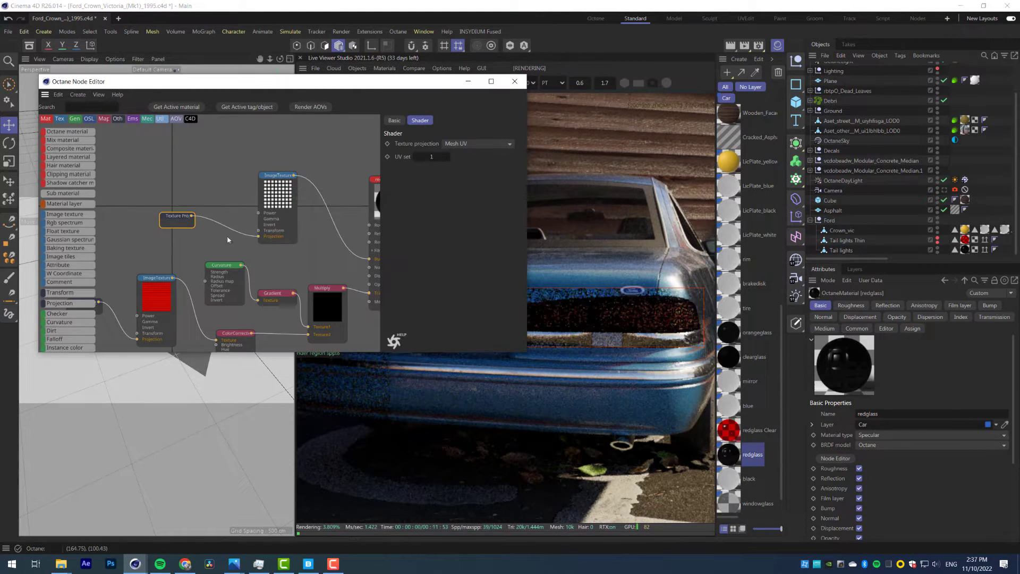
Set the grid image's texture projection to Box, lock its aspect ratio, and reduce the scale to about 0.05
{"action": "left_click", "coordinate": [478, 144]}
{"action": "left_click", "coordinate": [468, 159]}
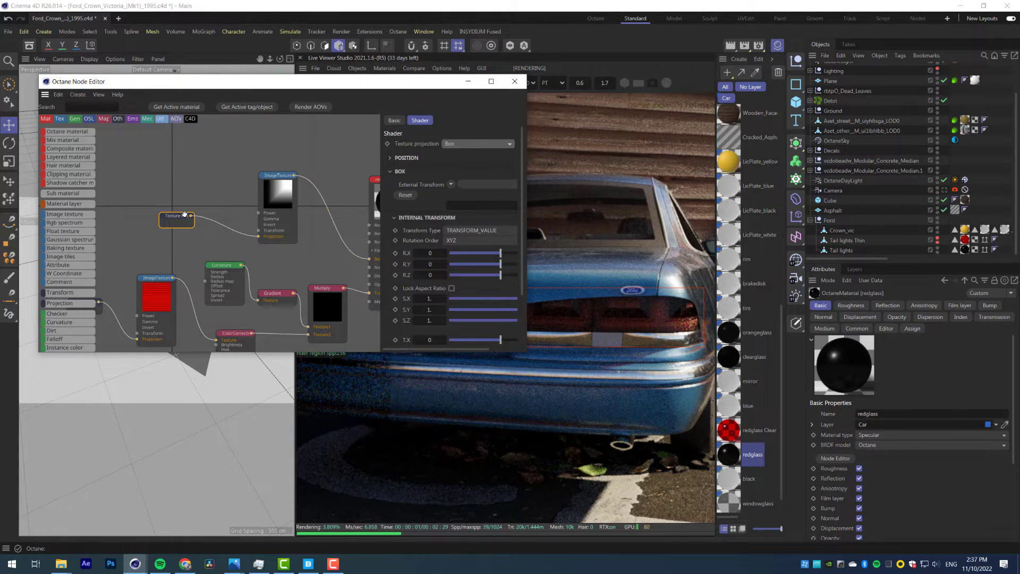
{"action": "left_click", "coordinate": [451, 288]}
{"action": "left_click_drag", "start_coordinate": [527, 294], "coordinate": [570, 299]}
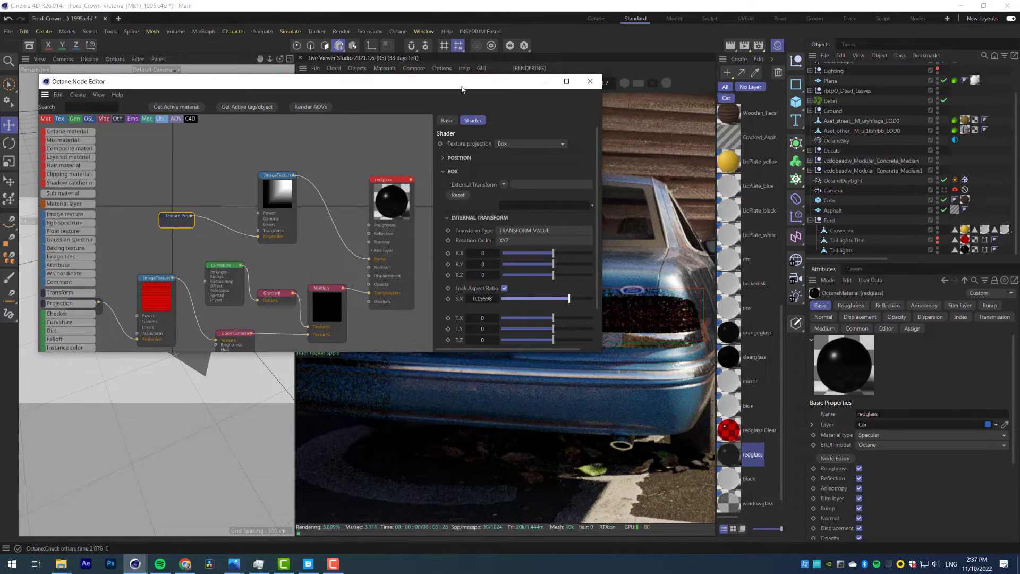
{"action": "left_click_drag", "start_coordinate": [462, 86], "coordinate": [381, 70]}
{"action": "left_click_drag", "start_coordinate": [490, 285], "coordinate": [479, 285]}
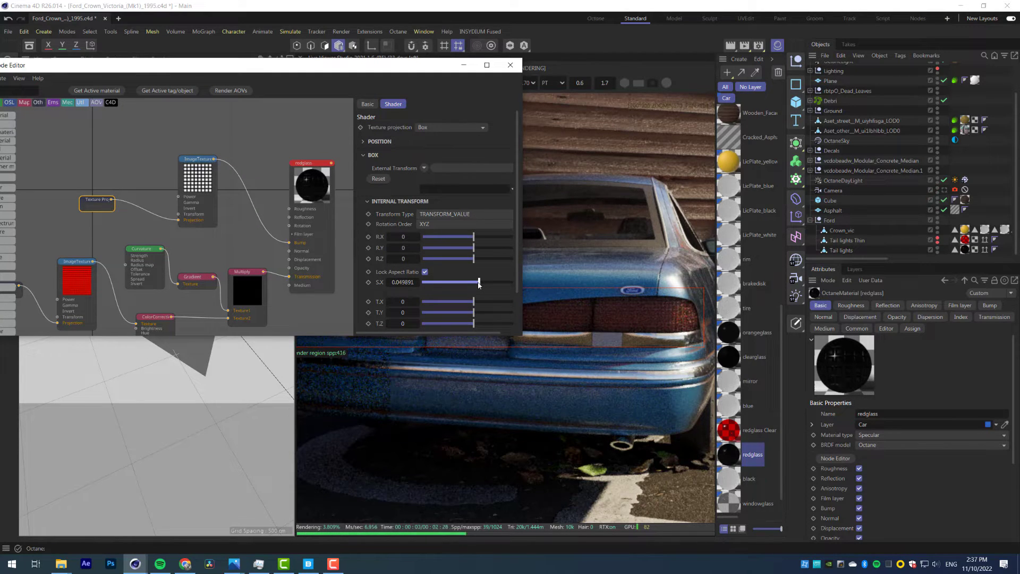
Set the redglass material's index to 2 and make Tail lights Thin visible again
{"action": "left_click", "coordinate": [329, 260]}
{"action": "left_click", "coordinate": [405, 127]}
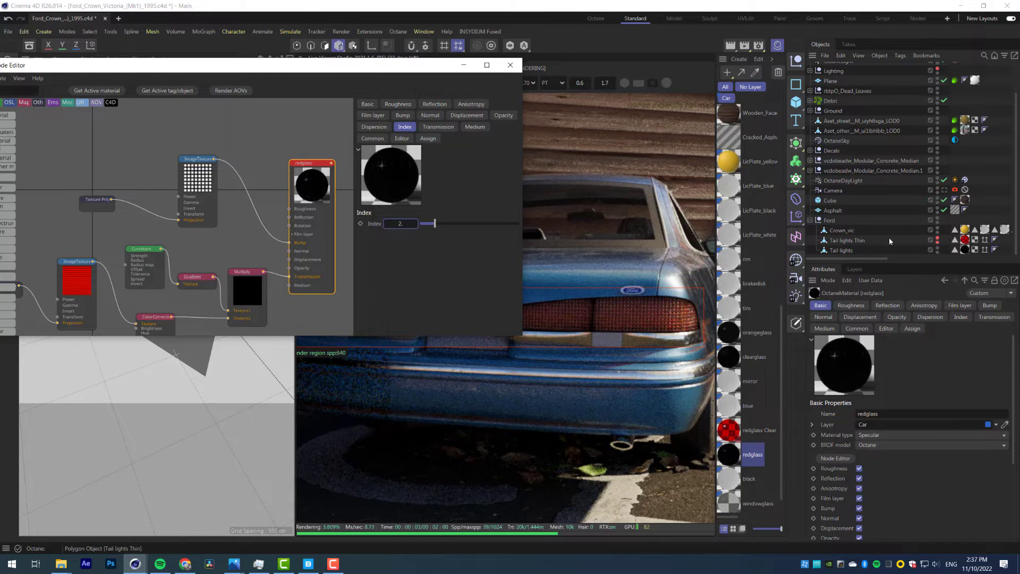
{"action": "left_click", "coordinate": [936, 242]}
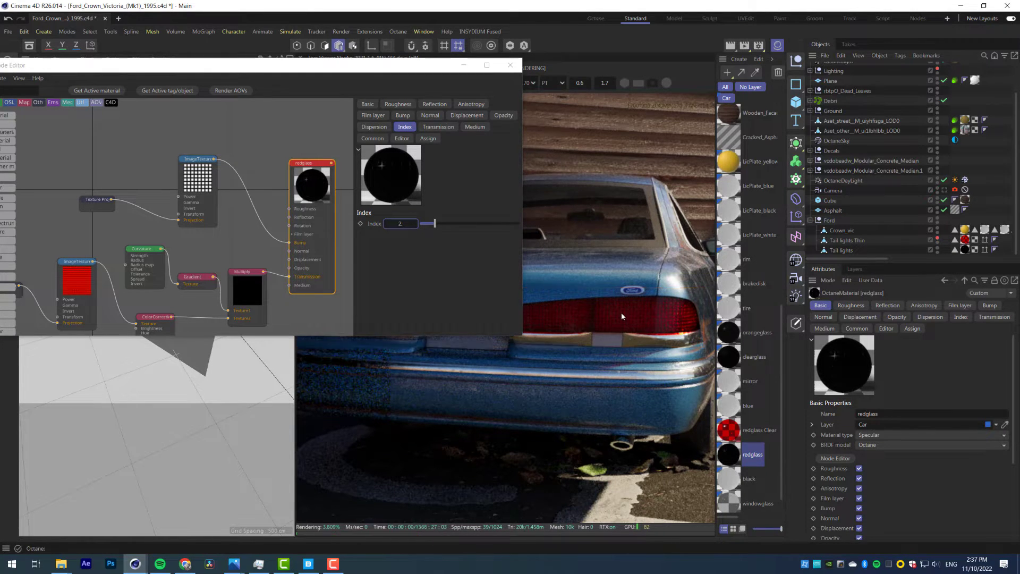
Limit the render region to the right taillight and lower the redglass ColorCorrection gamma to about 0.15
{"action": "scroll", "coordinate": [621, 312], "scroll_direction": "down", "scroll_amount": 4}
{"action": "middle_click_drag", "start_coordinate": [620, 312], "coordinate": [600, 397]}
{"action": "scroll", "coordinate": [610, 396], "scroll_direction": "up", "scroll_amount": 8}
{"action": "scroll", "coordinate": [561, 420], "scroll_direction": "up", "scroll_amount": 2}
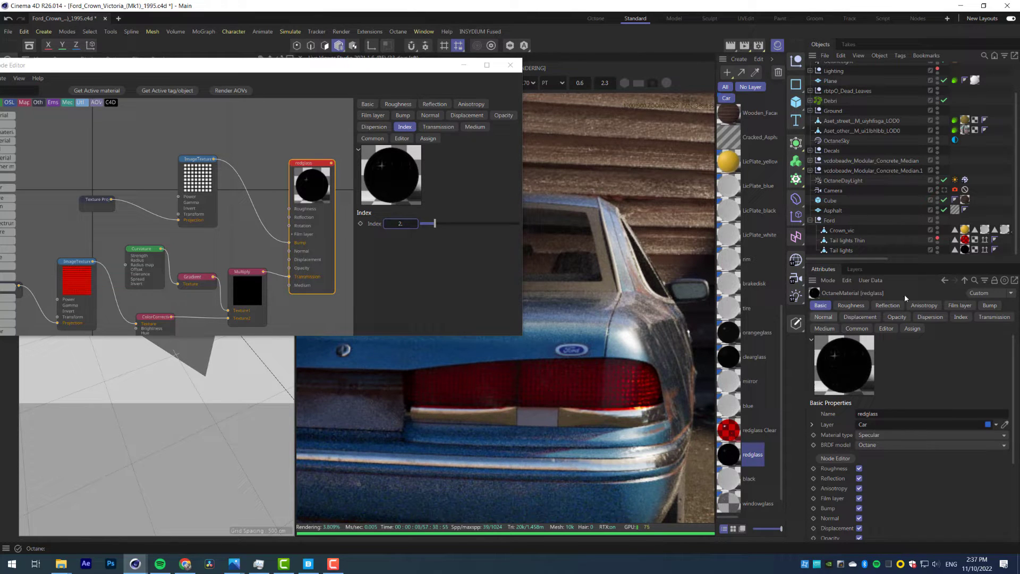
{"action": "mouse_move", "coordinate": [669, 357]}
{"action": "left_mouse_down"}
{"action": "mouse_move", "coordinate": [604, 386]}
{"action": "mouse_move", "coordinate": [457, 413]}
{"action": "left_mouse_up"}
{"action": "middle_click_drag", "start_coordinate": [192, 251], "coordinate": [214, 213]}
{"action": "left_click", "coordinate": [177, 279]}
{"action": "left_click_drag", "start_coordinate": [442, 218], "coordinate": [458, 218]}
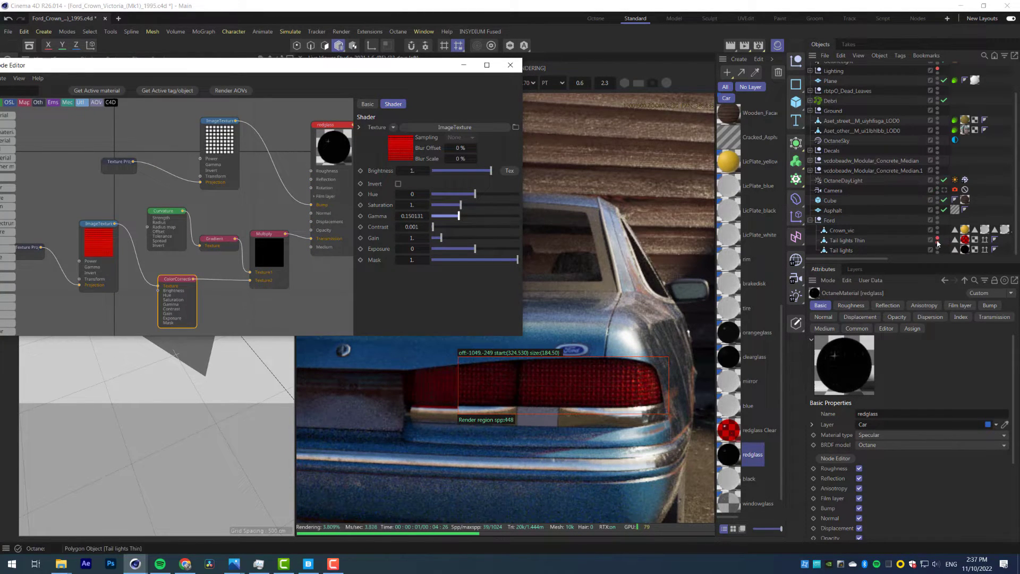
Move the Multiply node down, redraw the render region over the whole right taillight, and raise the ColorCorrection gamma to about 0.3
{"action": "left_click_drag", "start_coordinate": [273, 234], "coordinate": [277, 258]}
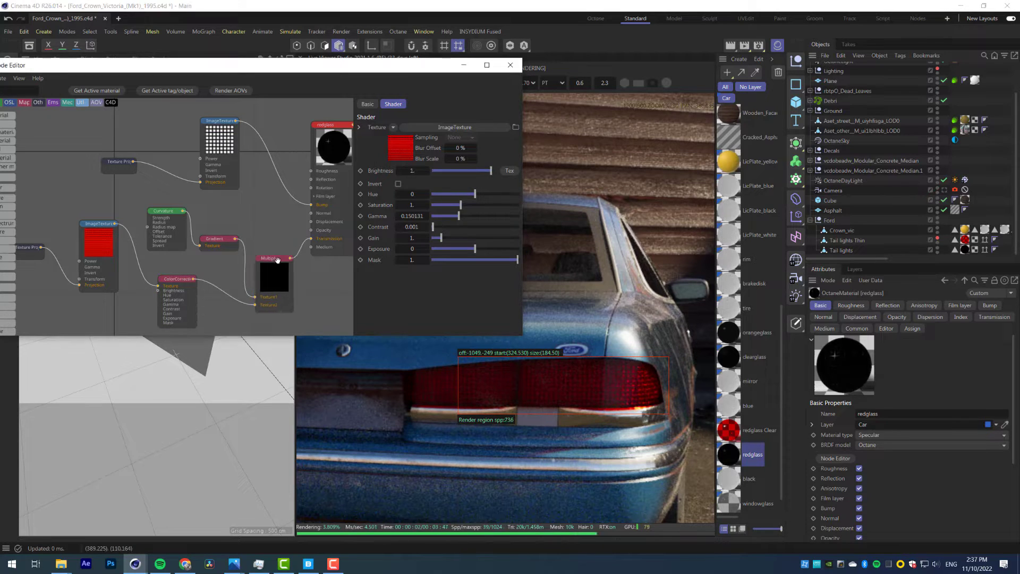
{"action": "left_click_drag", "start_coordinate": [396, 349], "coordinate": [666, 411]}
{"action": "scroll", "coordinate": [584, 411], "scroll_direction": "down", "scroll_amount": 1}
{"action": "scroll", "coordinate": [584, 412], "scroll_direction": "down", "scroll_amount": 7}
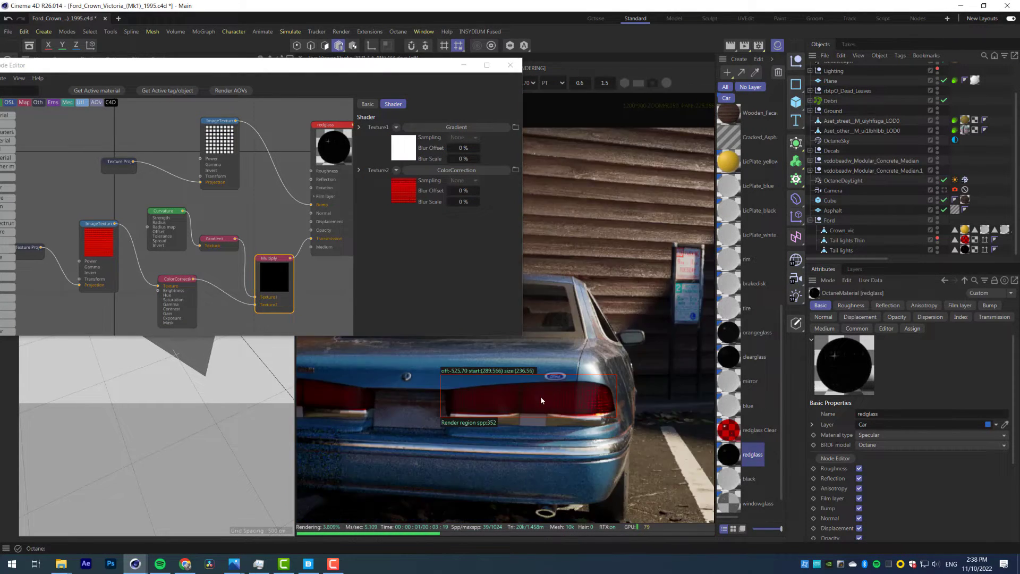
{"action": "middle_click_drag", "start_coordinate": [481, 409], "coordinate": [424, 428]}
{"action": "scroll", "coordinate": [568, 409], "scroll_direction": "up", "scroll_amount": 7}
{"action": "scroll", "coordinate": [424, 428], "scroll_direction": "up", "scroll_amount": 5}
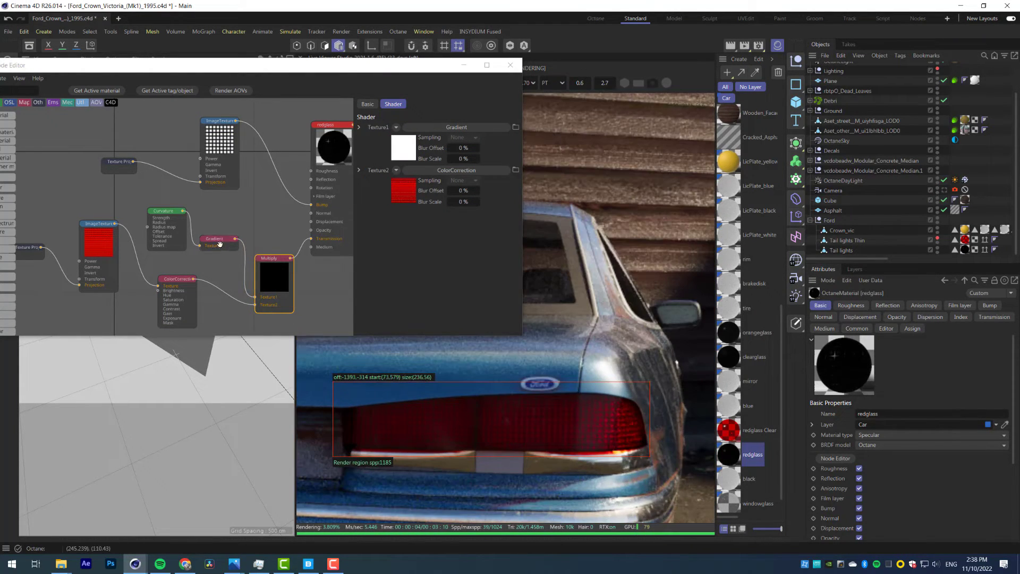
{"action": "left_click", "coordinate": [195, 282]}
{"action": "mouse_move", "coordinate": [455, 218]}
{"action": "left_mouse_down"}
{"action": "mouse_move", "coordinate": [481, 221]}
{"action": "mouse_move", "coordinate": [467, 220]}
{"action": "left_mouse_up"}
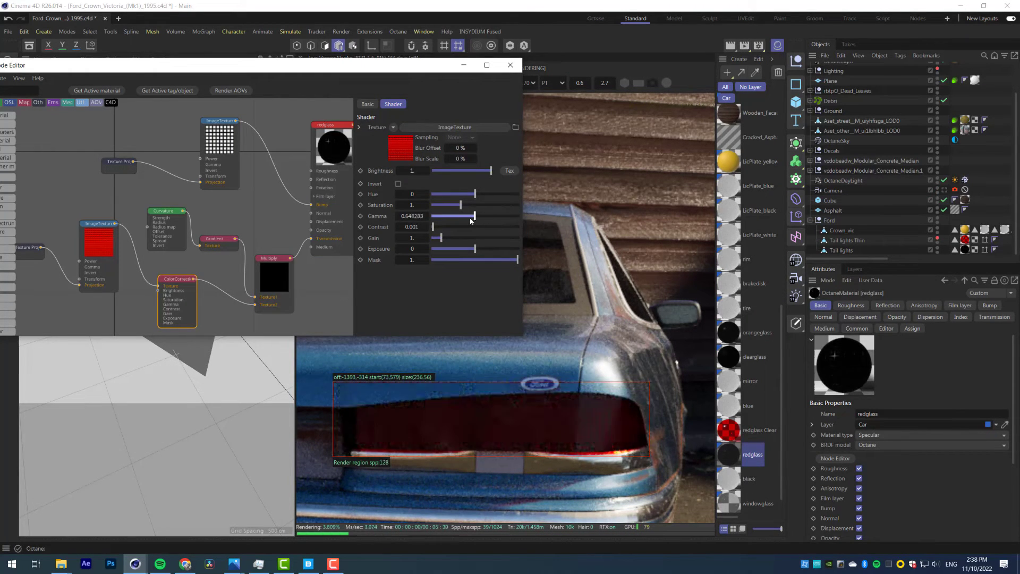
Set the redglass material's index to 1.45
{"action": "left_click", "coordinate": [331, 126]}
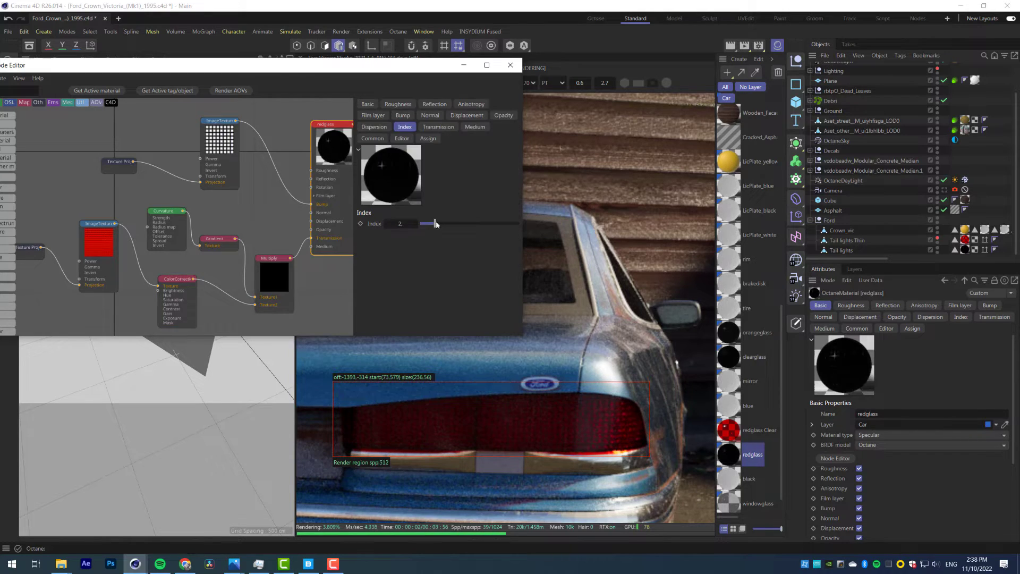
{"action": "type", "text": "1.45"}
{"action": "key", "text": "Return"}
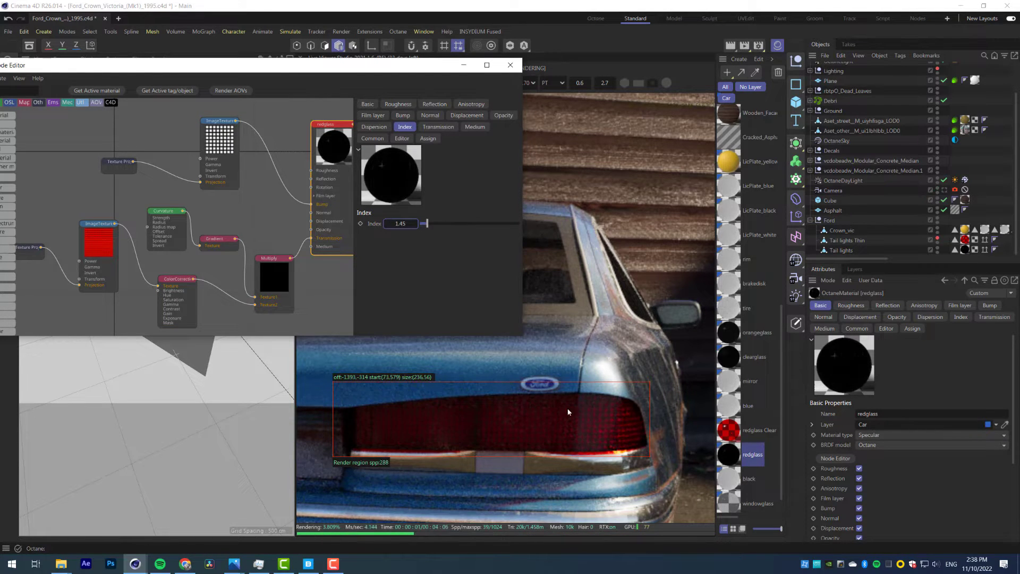
Rearrange the Node Editor view and connect the ColorCorrection output to the redglass Roughness input
{"action": "left_click_drag", "start_coordinate": [219, 137], "coordinate": [182, 136]}
{"action": "left_click_drag", "start_coordinate": [168, 62], "coordinate": [253, 46]}
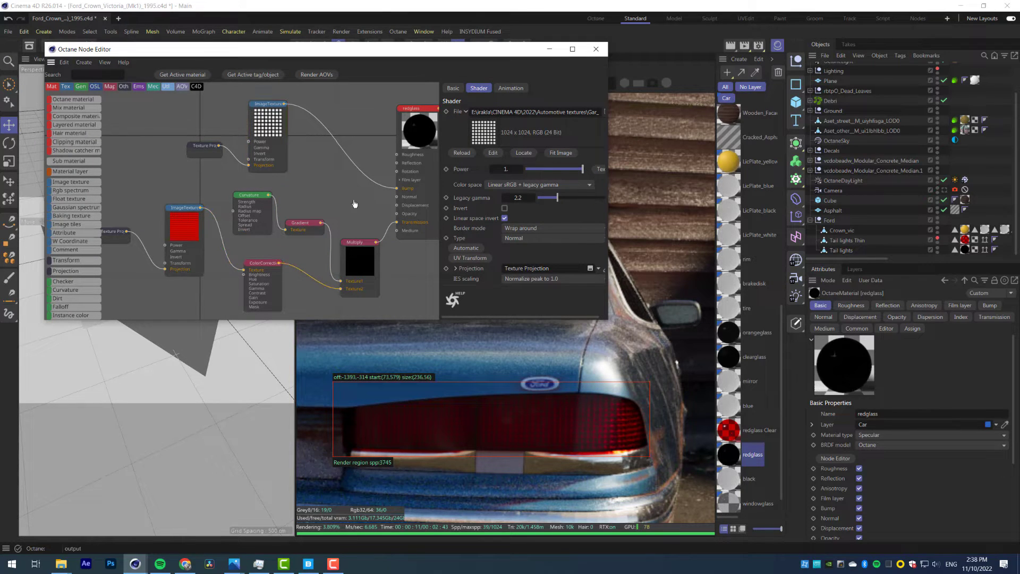
{"action": "left_click_drag", "start_coordinate": [397, 159], "coordinate": [397, 155]}
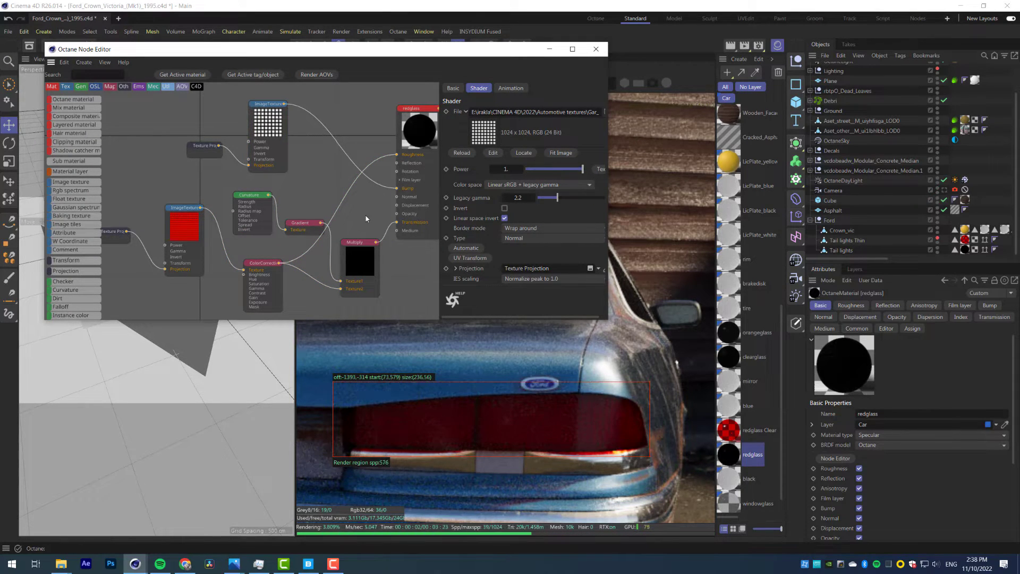
Insert a Gradient node between ColorCorrection and Roughness, with the black knot at about 22% and the white knot at about 40%
{"action": "scroll", "coordinate": [83, 303], "scroll_direction": "down", "scroll_amount": 5}
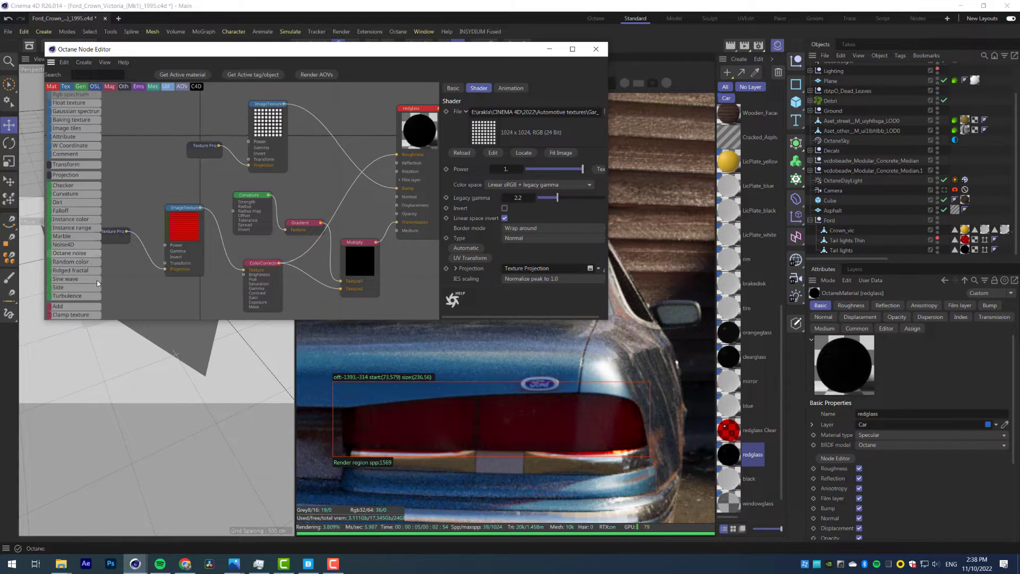
{"action": "left_click_drag", "start_coordinate": [340, 203], "coordinate": [300, 183]}
{"action": "scroll", "coordinate": [342, 196], "scroll_direction": "up", "scroll_amount": 2}
{"action": "left_click_drag", "start_coordinate": [494, 217], "coordinate": [535, 217]}
{"action": "left_click_drag", "start_coordinate": [598, 217], "coordinate": [536, 218]}
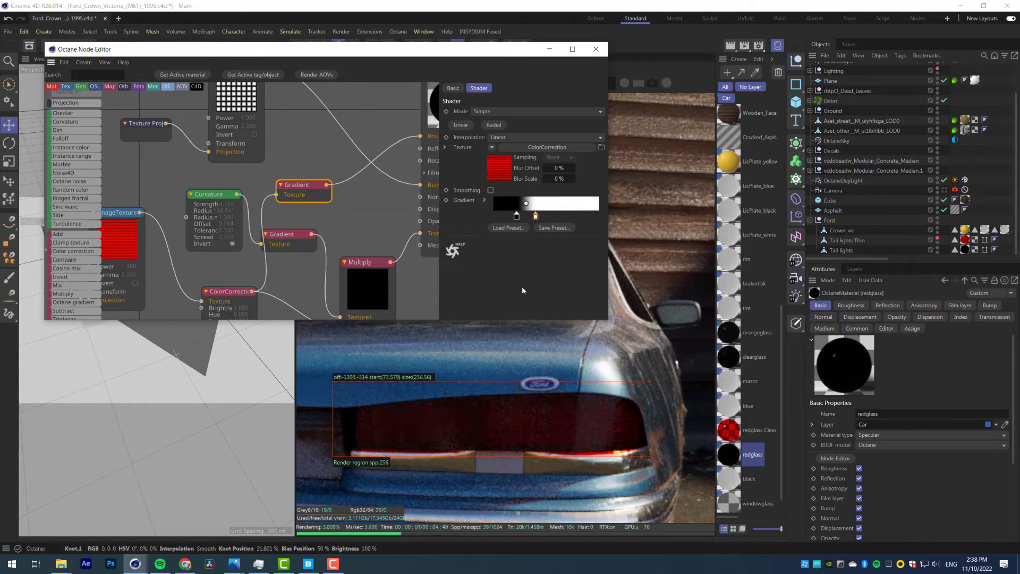
Redraw the render region across both taillights and shift the roughness Gradient's white knot farther from the black one
{"action": "left_click", "coordinate": [534, 412]}
{"action": "scroll", "coordinate": [537, 412], "scroll_direction": "down", "scroll_amount": 3}
{"action": "scroll", "coordinate": [541, 413], "scroll_direction": "down", "scroll_amount": 5}
{"action": "middle_click_drag", "start_coordinate": [456, 408], "coordinate": [601, 414]}
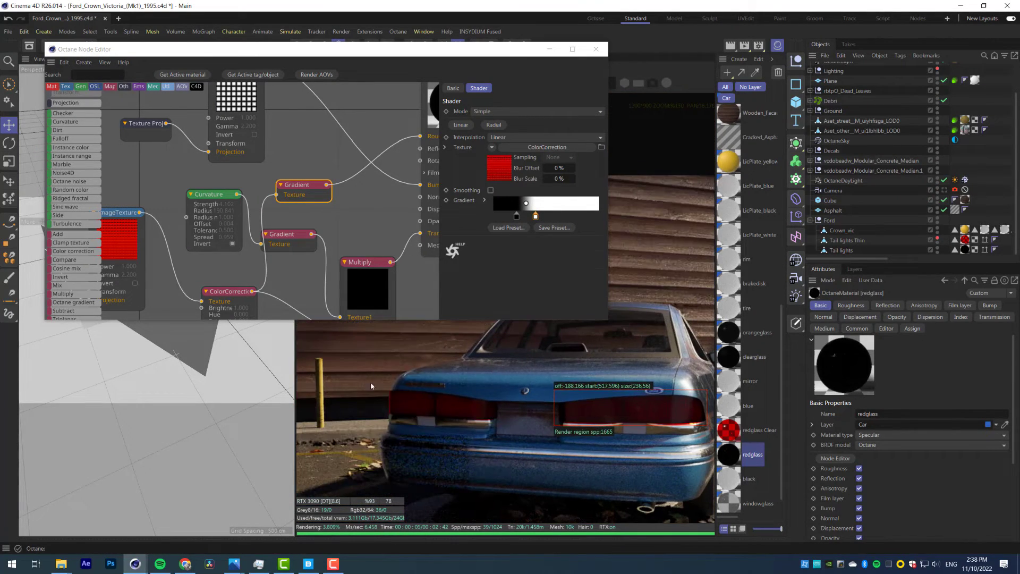
{"action": "left_click_drag", "start_coordinate": [371, 383], "coordinate": [706, 434]}
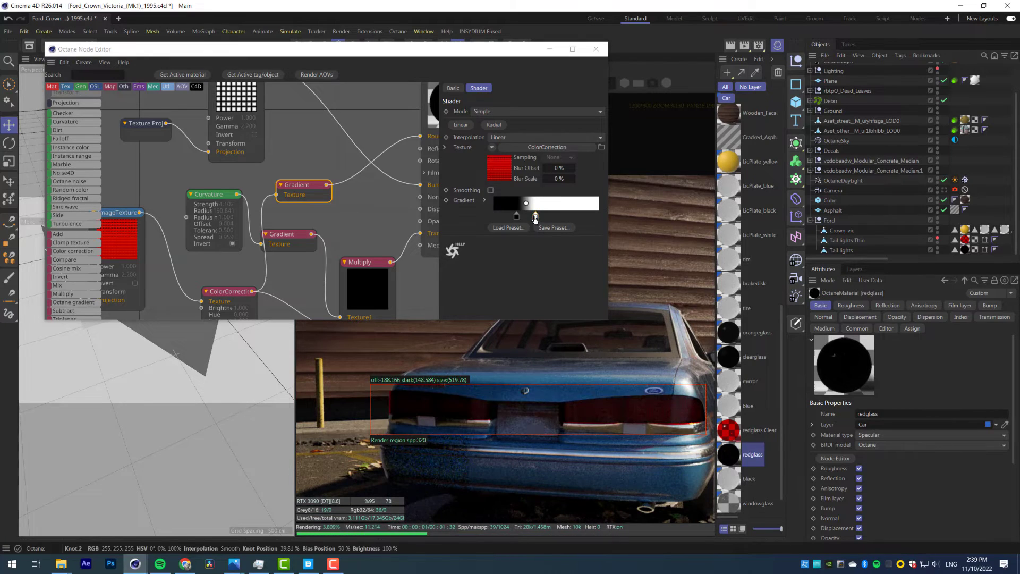
{"action": "left_click_drag", "start_coordinate": [535, 216], "coordinate": [551, 201]}
Inspect the ColorCorrection settings and right taillight closely, and disconnect the grid ImageTexture from the redglass Bump input
{"action": "left_click", "coordinate": [226, 291]}
{"action": "middle_click_drag", "start_coordinate": [518, 387], "coordinate": [451, 362]}
{"action": "scroll", "coordinate": [565, 388], "scroll_direction": "up", "scroll_amount": 6}
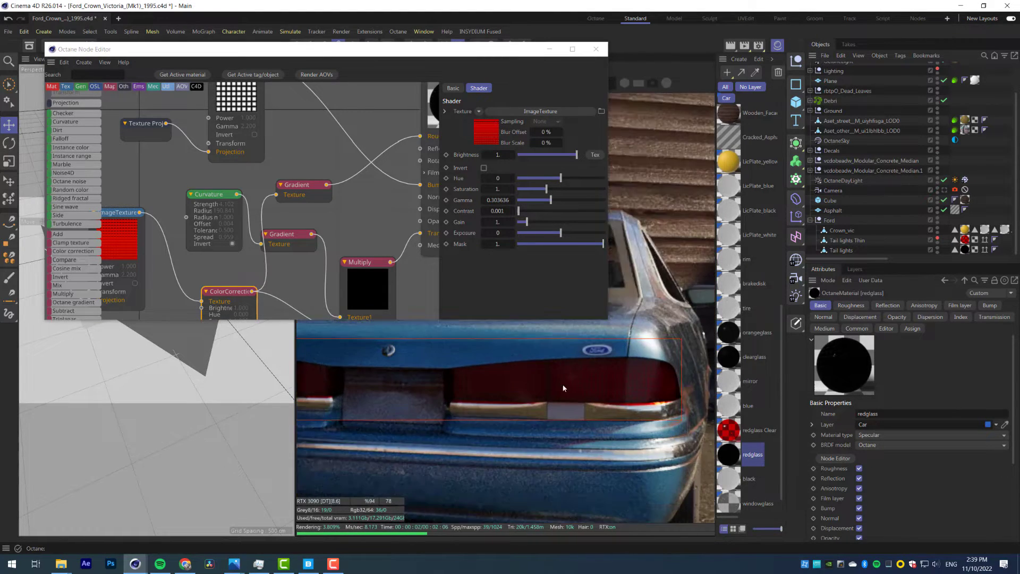
{"action": "middle_click_drag", "start_coordinate": [568, 412], "coordinate": [546, 447]}
{"action": "left_click", "coordinate": [344, 138]}
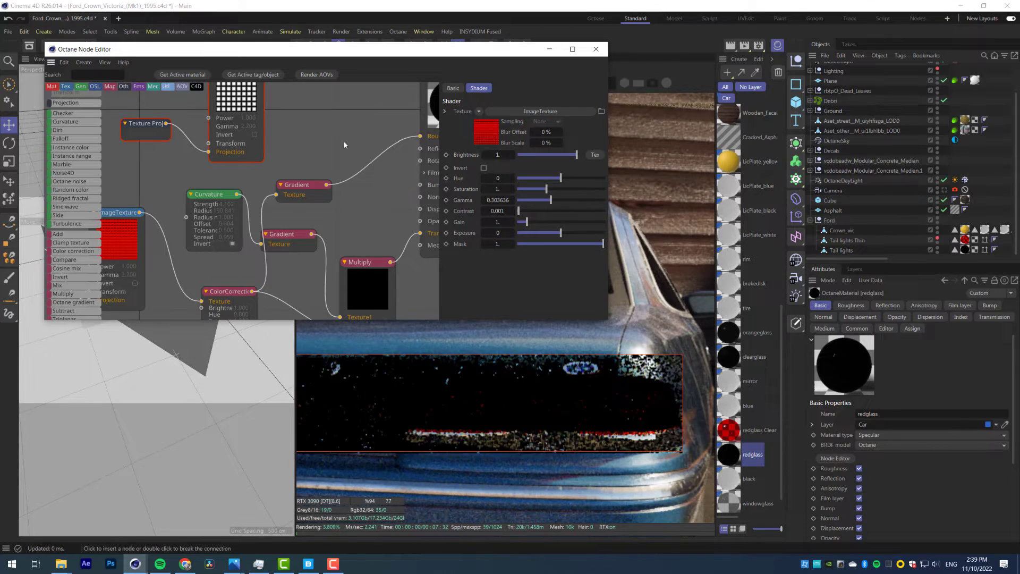
Undo the Bump disconnection, select the grid ImageTexture and redraw the render region tightly around the right taillight
{"action": "key", "text": "ctrl+z"}
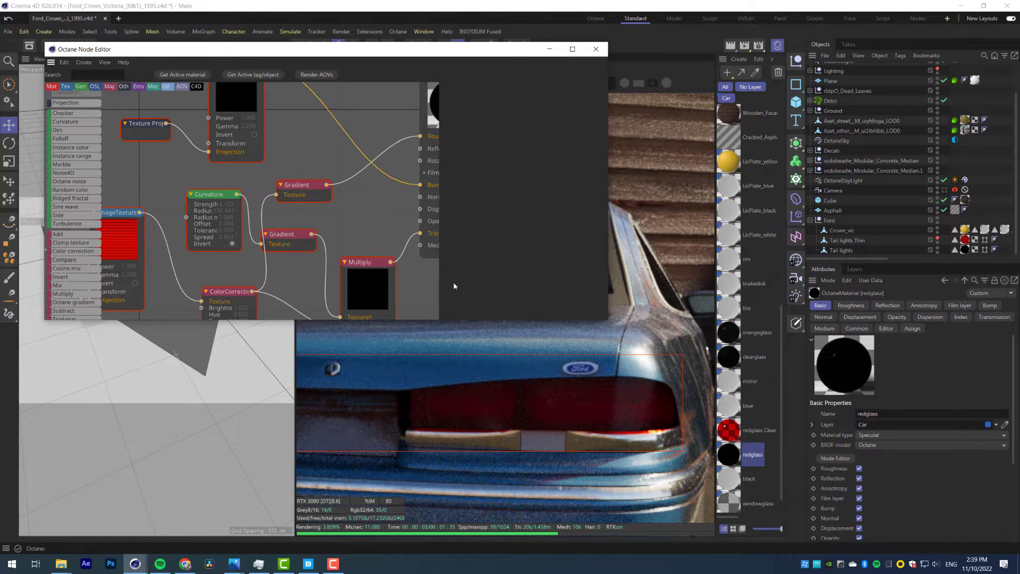
{"action": "middle_click_drag", "start_coordinate": [325, 177], "coordinate": [335, 241]}
{"action": "left_click", "coordinate": [264, 153]}
{"action": "left_click_drag", "start_coordinate": [405, 368], "coordinate": [670, 436]}
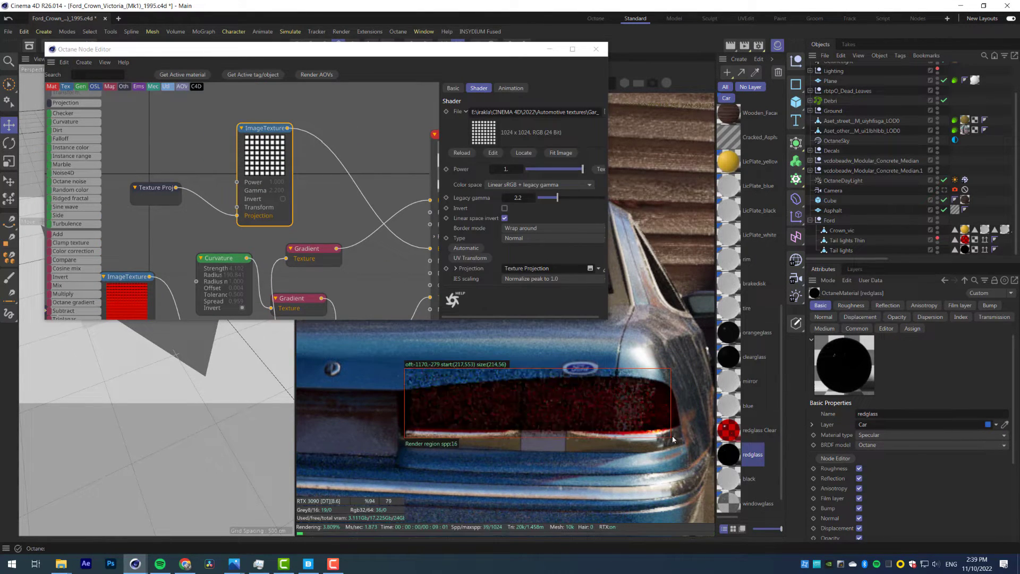
Open the redglass Clear material's node graph and add the dark striped 512 x 512 image texture to it
{"action": "double_click", "coordinate": [965, 241]}
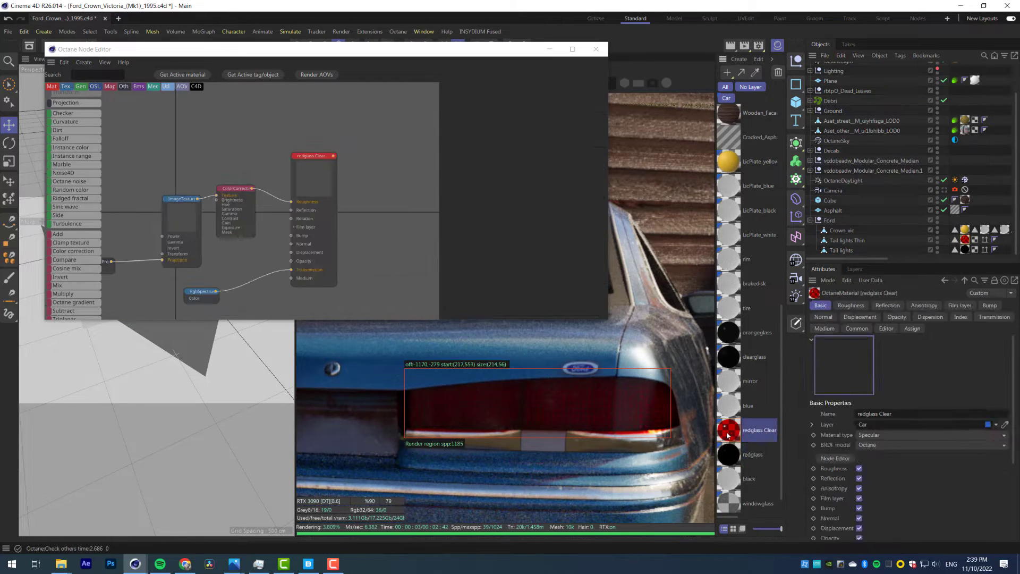
{"action": "left_click", "coordinate": [1009, 176]}
{"action": "left_click_drag", "start_coordinate": [0, 233], "coordinate": [190, 159]}
{"action": "left_click_drag", "start_coordinate": [311, 156], "coordinate": [357, 160]}
{"action": "scroll", "coordinate": [332, 195], "scroll_direction": "up", "scroll_amount": 3}
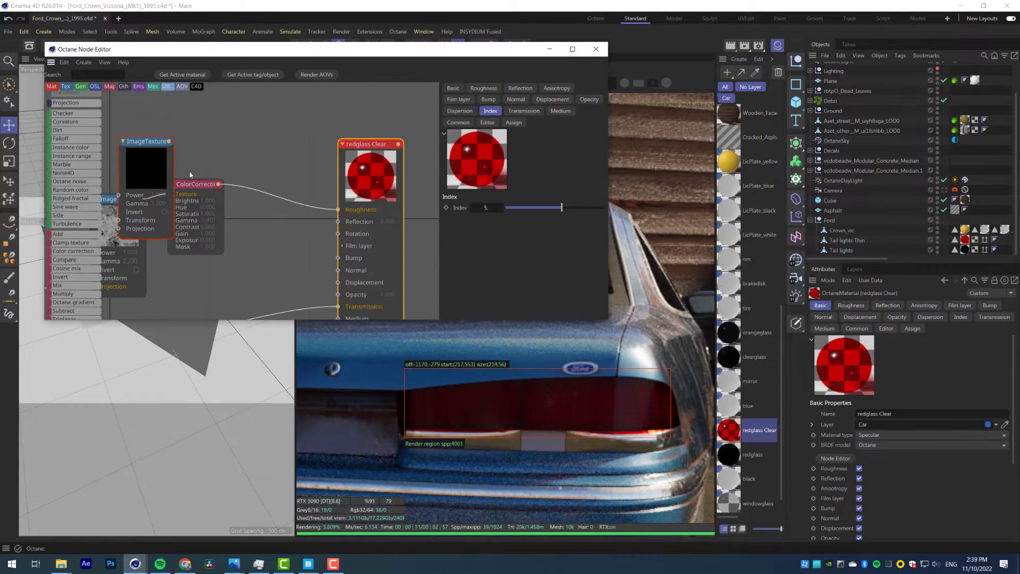
Connect the striped ImageTexture to the redglass Clear Reflection input and redraw the render region over the right taillight
{"action": "left_click_drag", "start_coordinate": [190, 173], "coordinate": [206, 134]}
{"action": "middle_click_drag", "start_coordinate": [227, 149], "coordinate": [211, 189]}
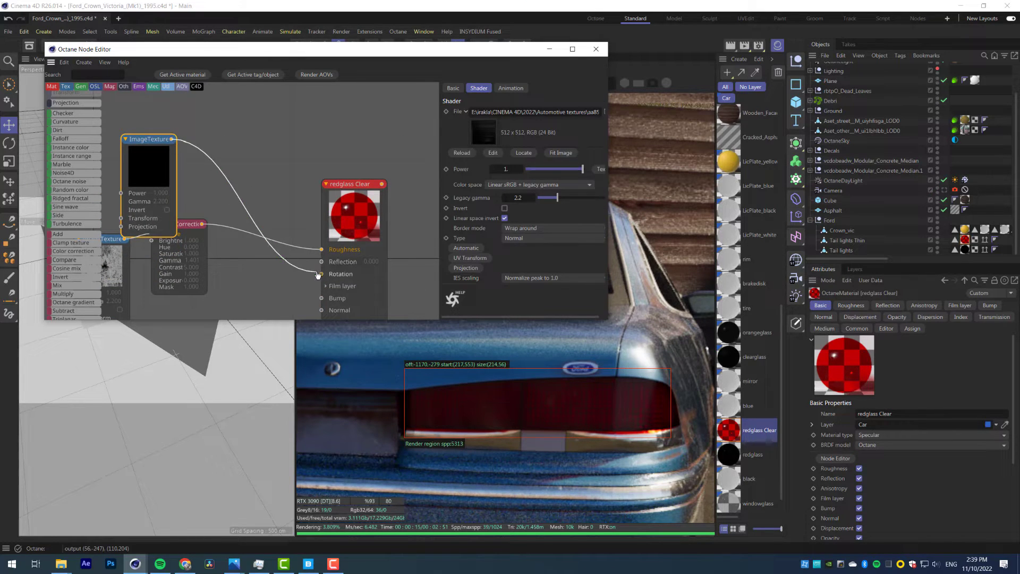
{"action": "left_click_drag", "start_coordinate": [321, 268], "coordinate": [321, 262]}
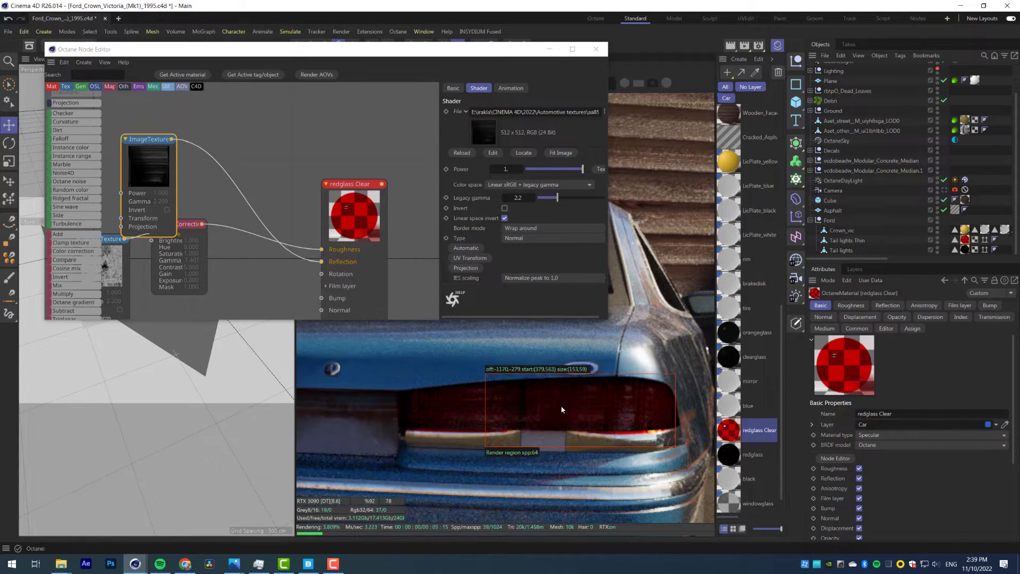
{"action": "left_click_drag", "start_coordinate": [376, 364], "coordinate": [683, 446]}
Add a Texture Projection node to the striped ImageTexture and set its projection to Box
{"action": "middle_click_drag", "start_coordinate": [271, 189], "coordinate": [352, 241]}
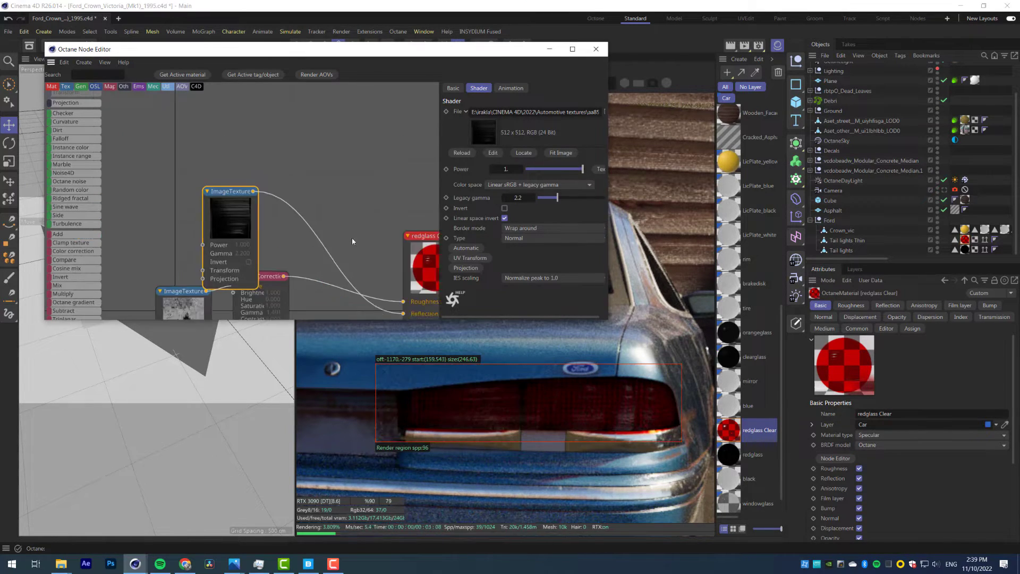
{"action": "left_click", "coordinate": [469, 270]}
{"action": "left_click", "coordinate": [176, 220]}
{"action": "left_click", "coordinate": [533, 111]}
{"action": "left_click", "coordinate": [532, 125]}
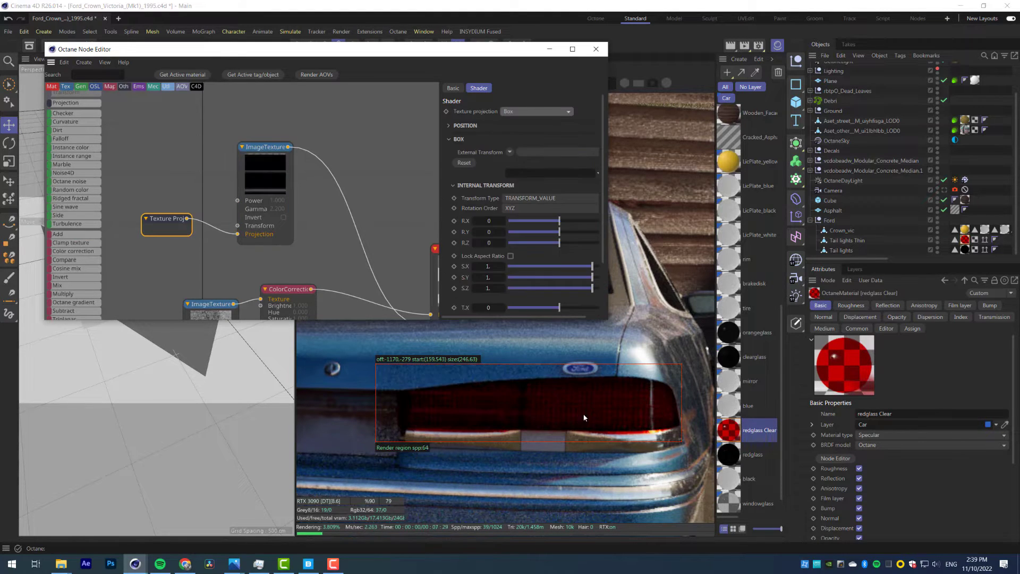
Solo the striped ImageTexture and frame the car's rear to examine how the stripes map onto the taillights
{"action": "left_click_drag", "start_coordinate": [265, 177], "coordinate": [265, 163]}
{"action": "right_click", "coordinate": [265, 163]}
{"action": "left_click", "coordinate": [291, 223]}
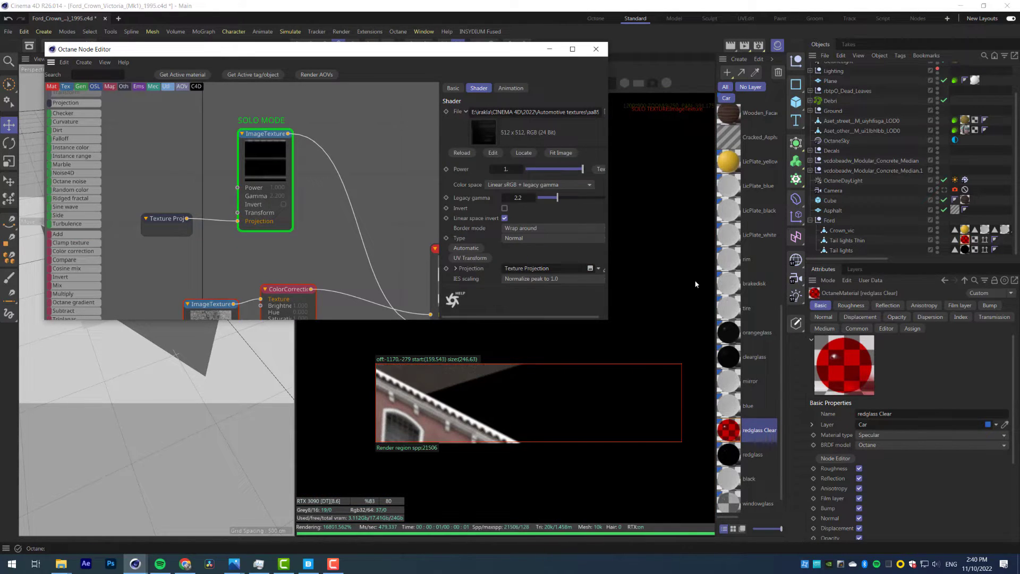
{"action": "left_click_drag", "start_coordinate": [465, 52], "coordinate": [543, 335]}
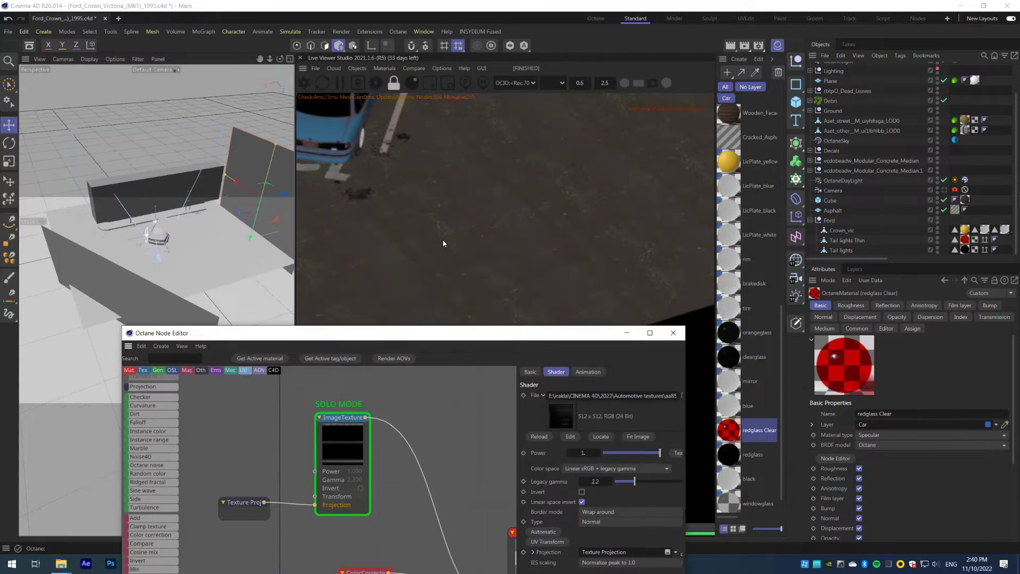
{"action": "scroll", "coordinate": [169, 232], "scroll_direction": "up", "scroll_amount": 7}
{"action": "left_click_drag", "start_coordinate": [167, 261], "coordinate": [207, 208], "text": "alt"}
{"action": "left_click_drag", "start_coordinate": [291, 330], "coordinate": [179, 63]}
Lock the aspect ratio of the Box projection, reduce its scale to about 0.117 and minimize the Node Editor
{"action": "left_click", "coordinate": [132, 235]}
{"action": "left_click", "coordinate": [242, 190]}
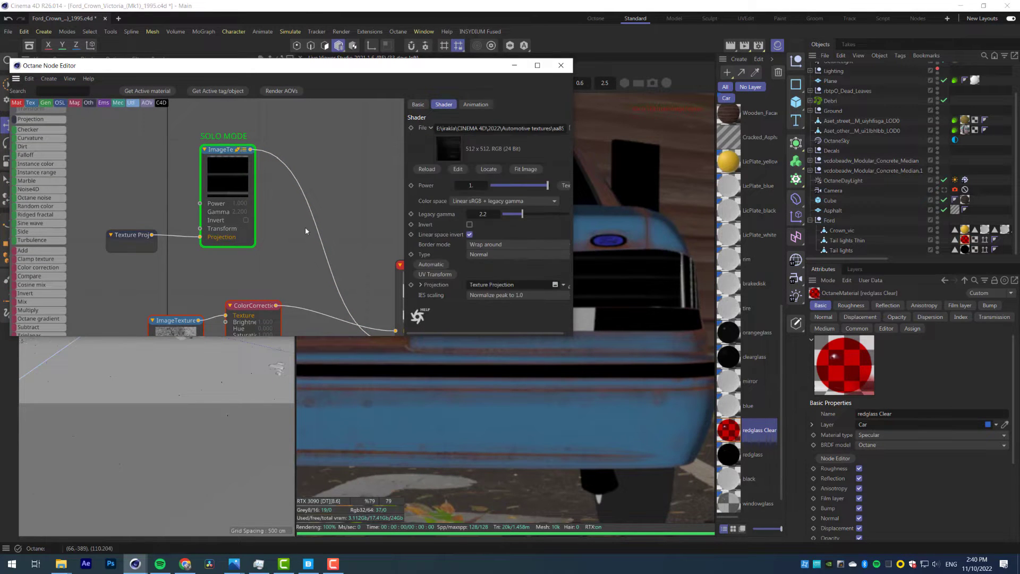
{"action": "left_click", "coordinate": [475, 272]}
{"action": "left_click_drag", "start_coordinate": [555, 282], "coordinate": [535, 282]}
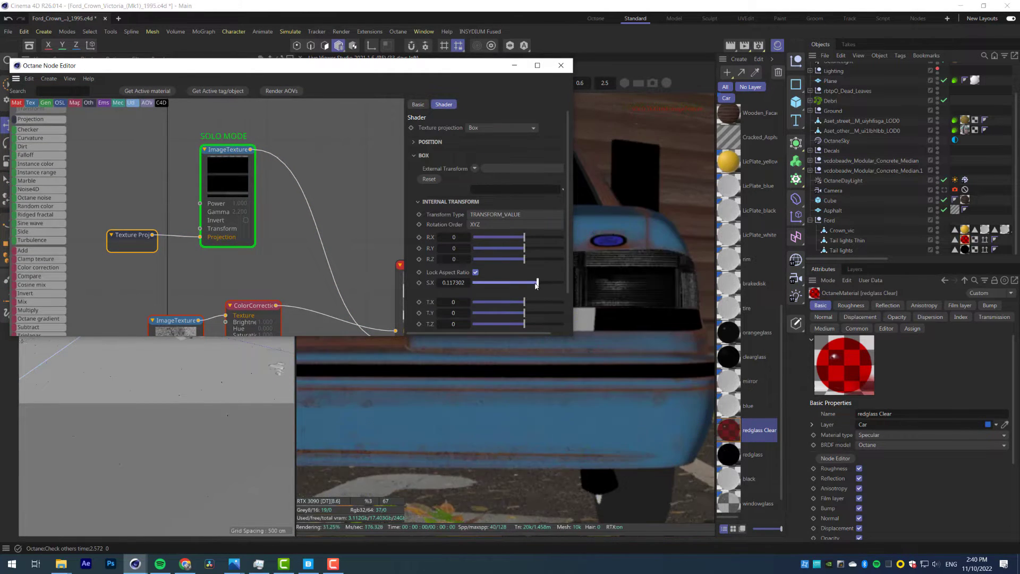
{"action": "left_click", "coordinate": [514, 65]}
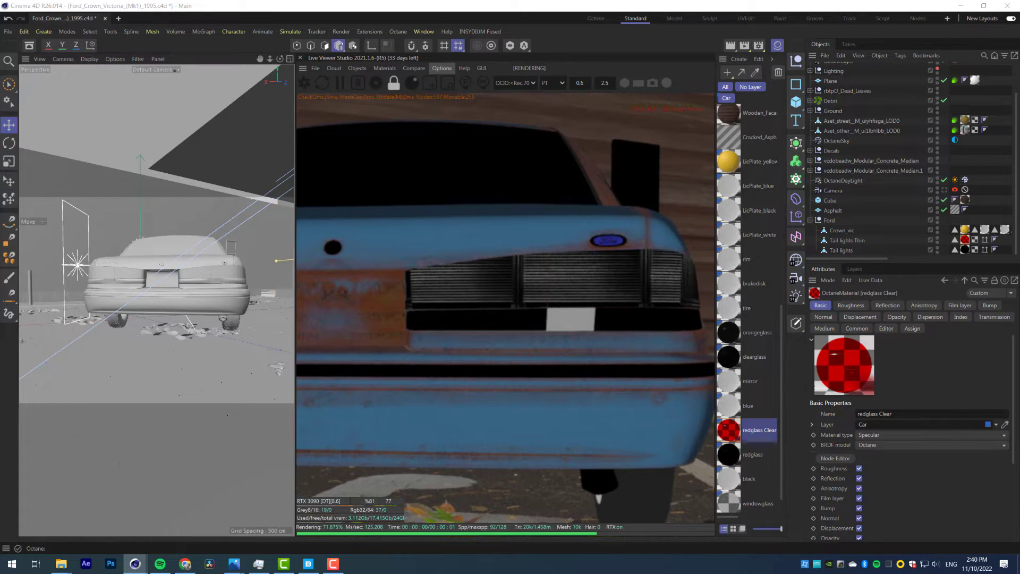
Switch the viewport back to the scene Camera and check the striped reflections with render regions on both taillights
{"action": "left_click", "coordinate": [426, 89]}
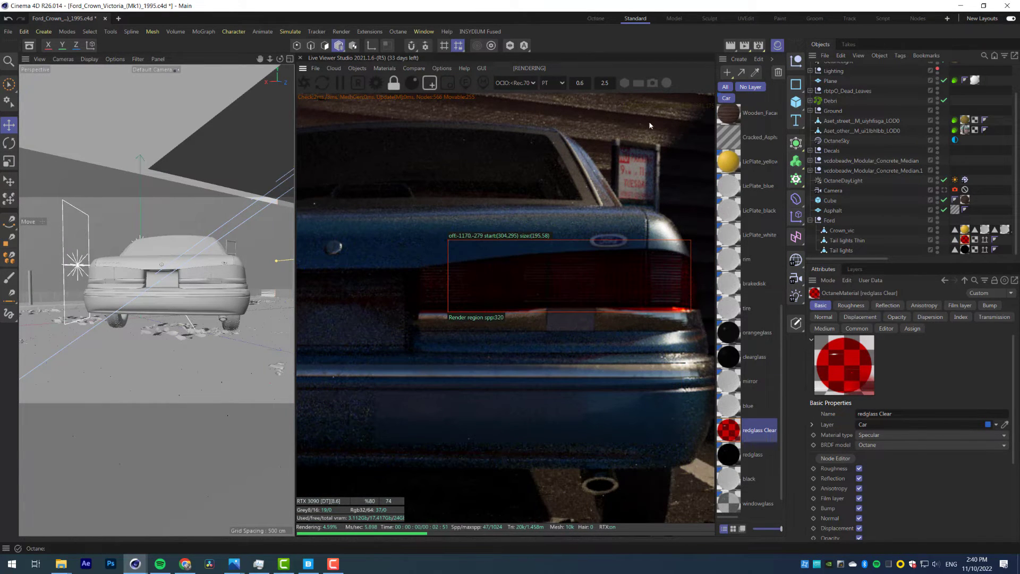
{"action": "left_click", "coordinate": [157, 70]}
{"action": "left_click", "coordinate": [172, 94]}
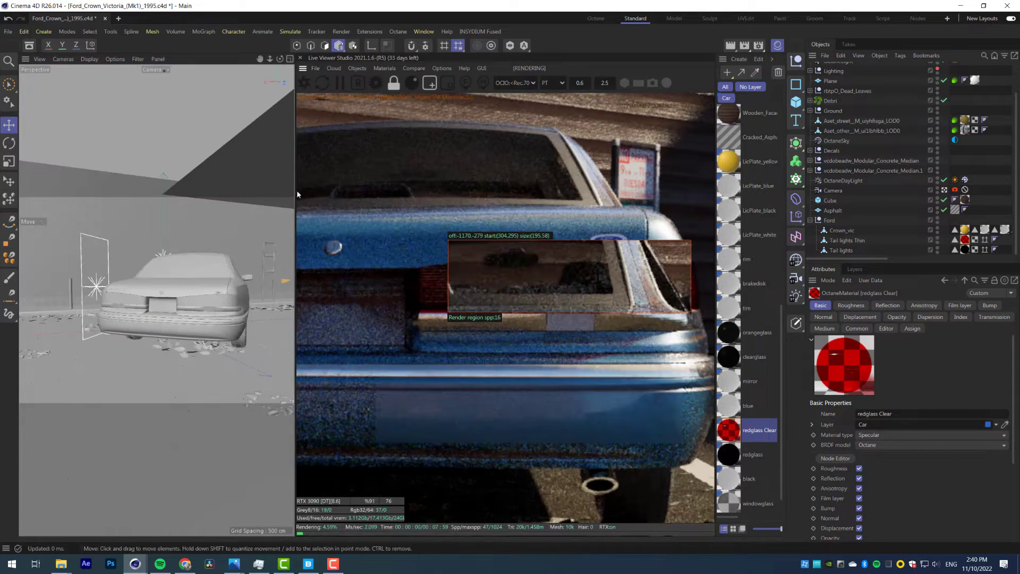
{"action": "left_click", "coordinate": [434, 89]}
{"action": "scroll", "coordinate": [514, 358], "scroll_direction": "down", "scroll_amount": 6}
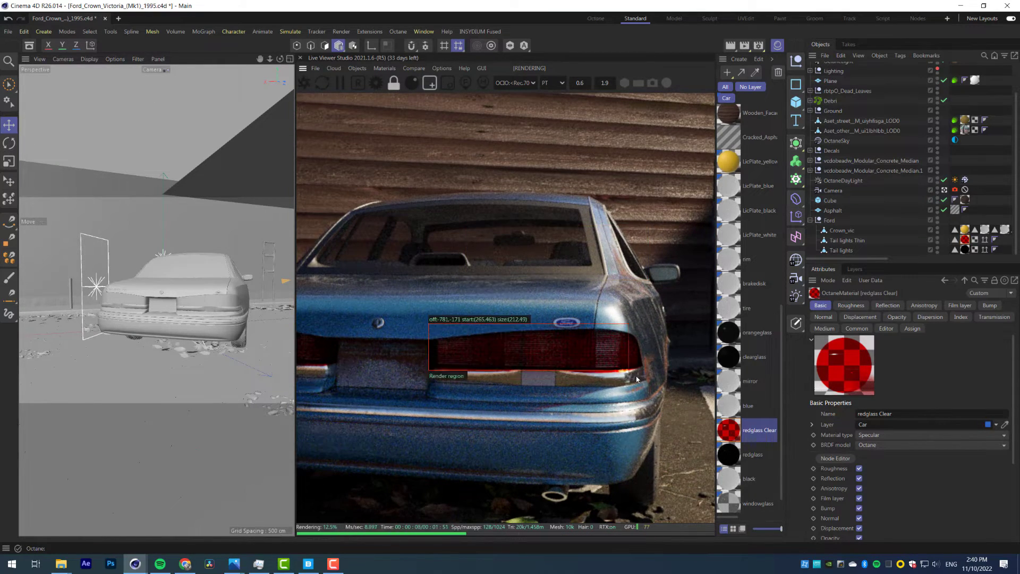
{"action": "scroll", "coordinate": [577, 372], "scroll_direction": "down", "scroll_amount": 4}
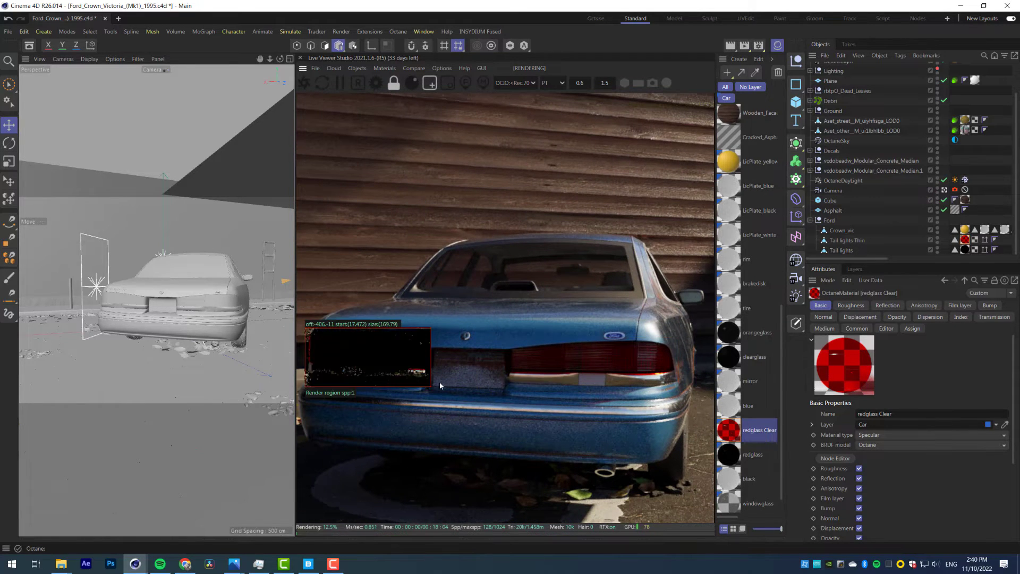
{"action": "scroll", "coordinate": [469, 340], "scroll_direction": "down", "scroll_amount": 4}
Hide the material list to enlarge the Live Viewer, turn off the render region and review the full render
{"action": "middle_click_drag", "start_coordinate": [558, 362], "coordinate": [533, 379]}
{"action": "left_click", "coordinate": [777, 45]}
{"action": "middle_click_drag", "start_coordinate": [486, 334], "coordinate": [508, 316]}
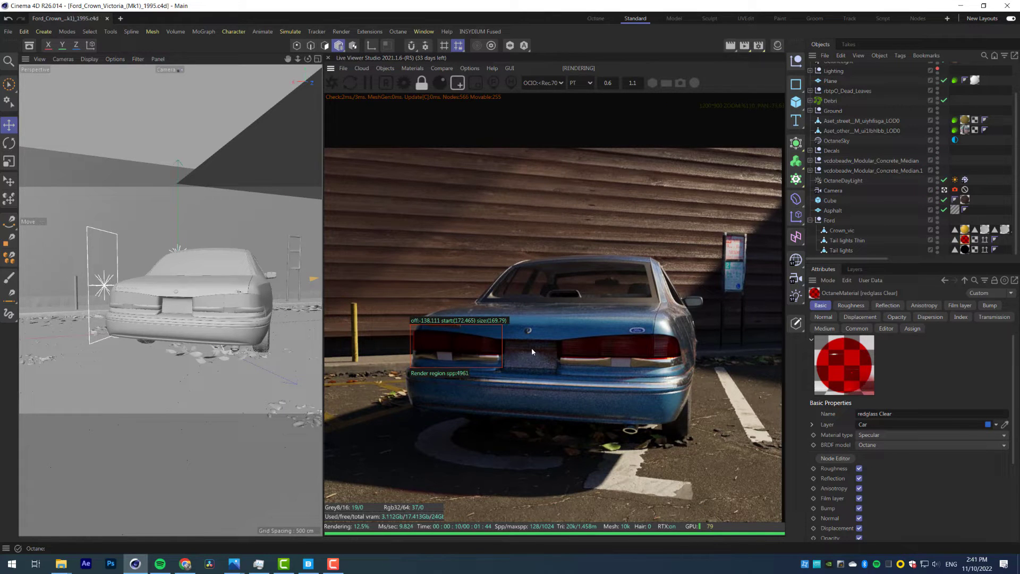
{"action": "left_click", "coordinate": [456, 83]}
{"action": "scroll", "coordinate": [509, 374], "scroll_direction": "down", "scroll_amount": 2}
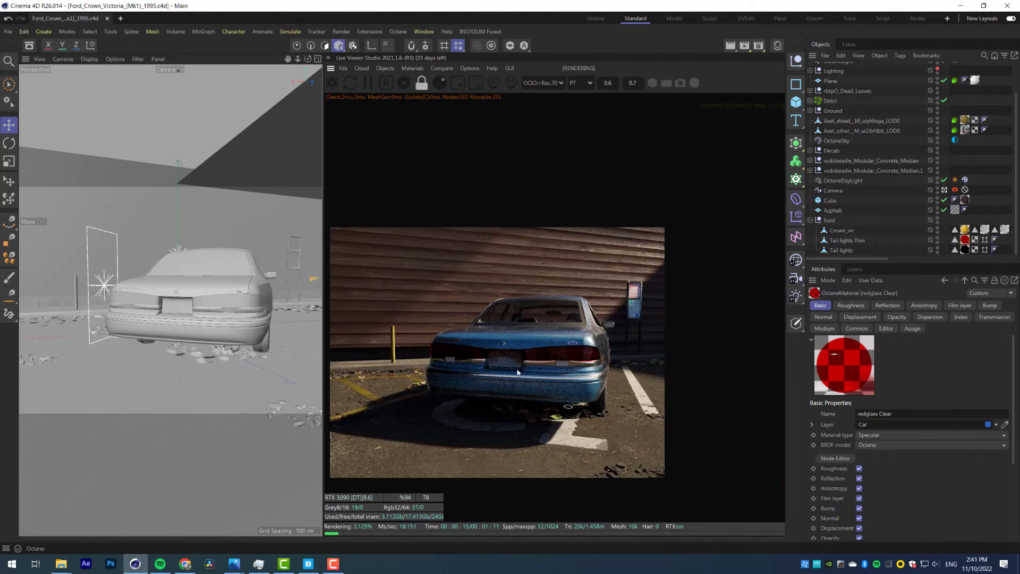
{"action": "middle_click_drag", "start_coordinate": [489, 371], "coordinate": [544, 368]}
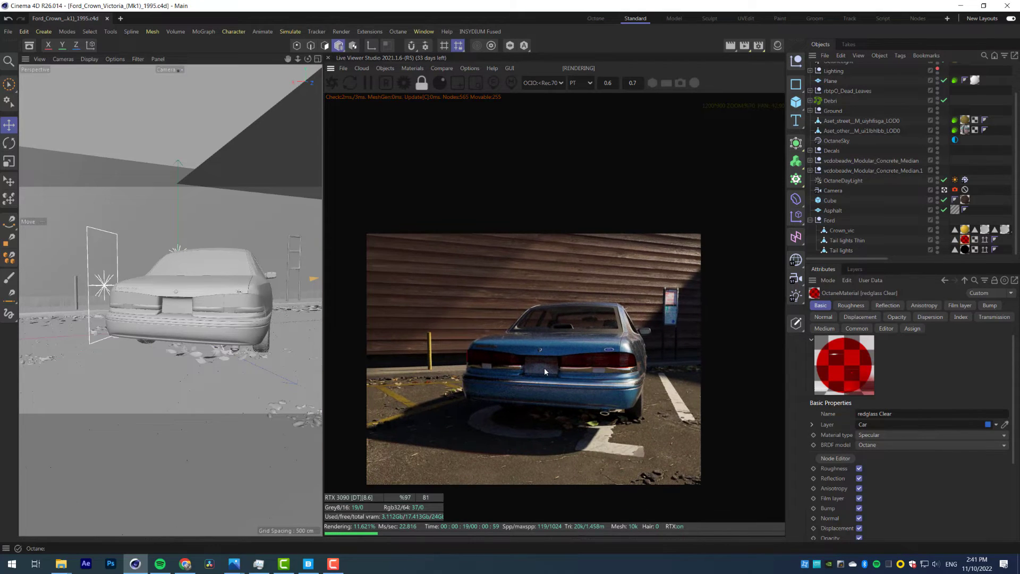
{"action": "scroll", "coordinate": [544, 368], "scroll_direction": "up", "scroll_amount": 2}
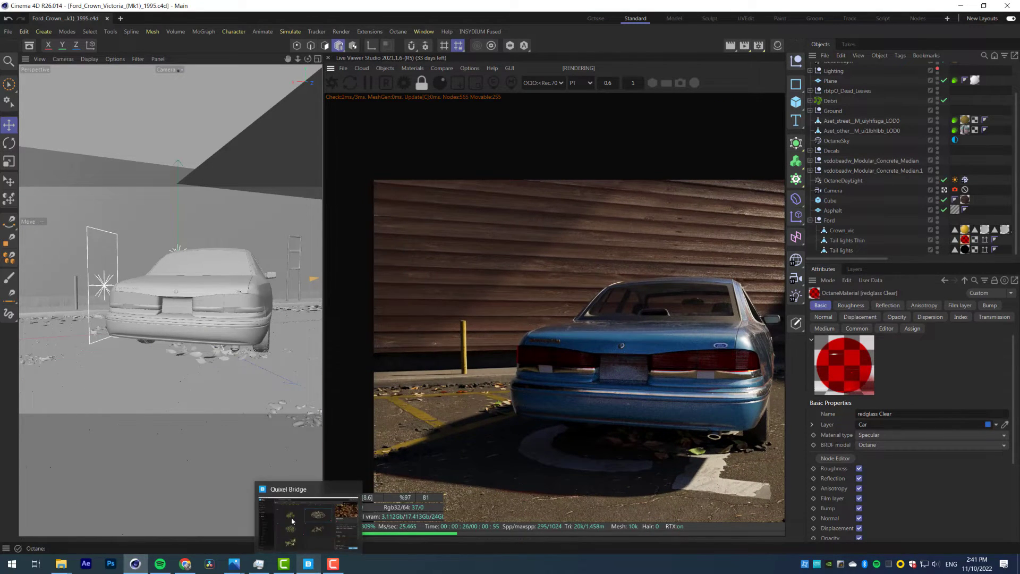
Switch to Quixel Bridge, export the Black Locust 3D plant at 2K resolution and return to Cinema 4D
{"action": "left_click", "coordinate": [291, 521]}
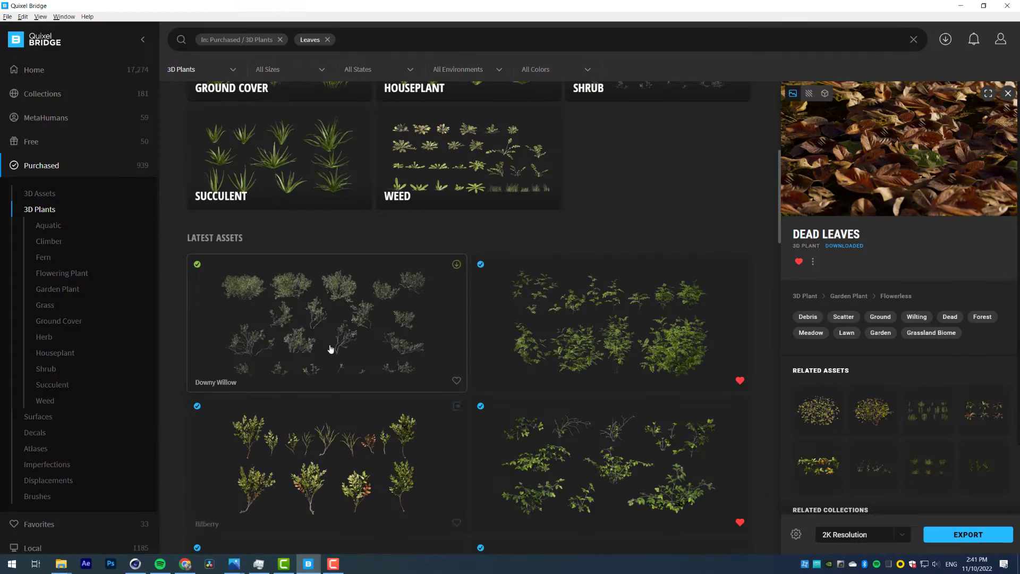
{"action": "left_click", "coordinate": [607, 337]}
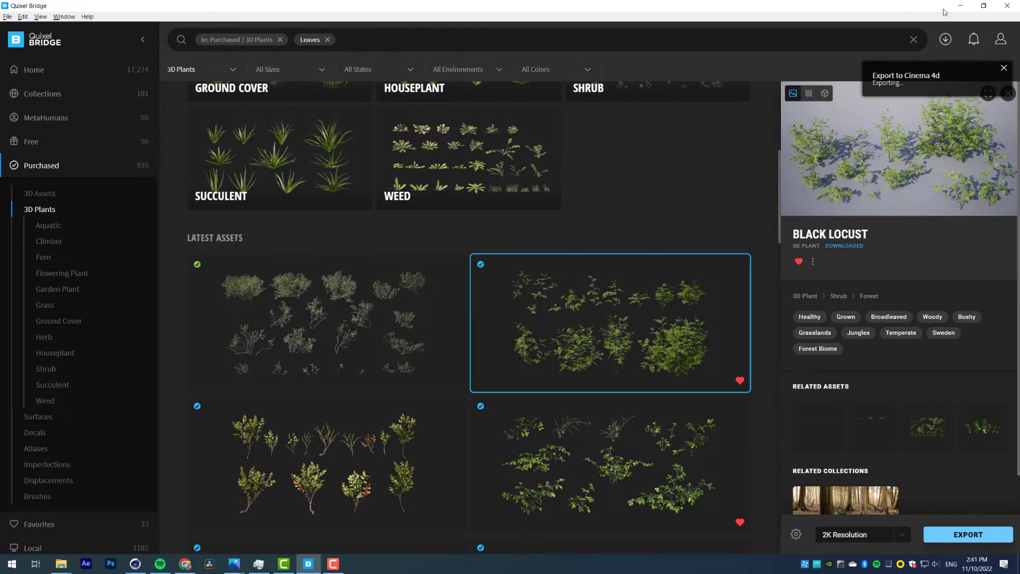
{"action": "left_click", "coordinate": [959, 7]}
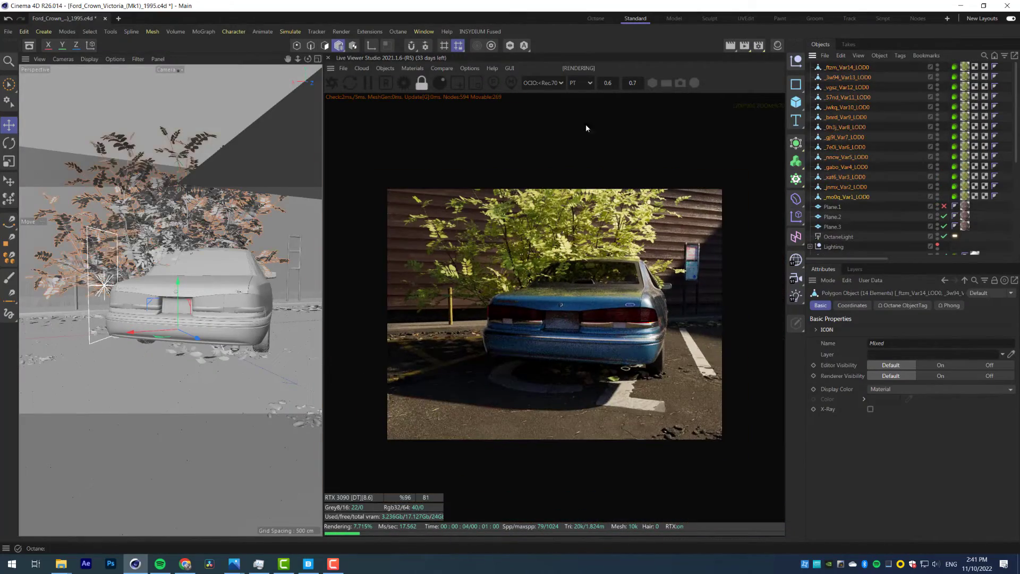
Widen the viewport and start spreading the imported Black Locust variants apart outside the parking scene
{"action": "left_click_drag", "start_coordinate": [175, 255], "coordinate": [205, 368], "text": "alt"}
{"action": "left_click_drag", "start_coordinate": [159, 297], "coordinate": [197, 281], "text": "alt"}
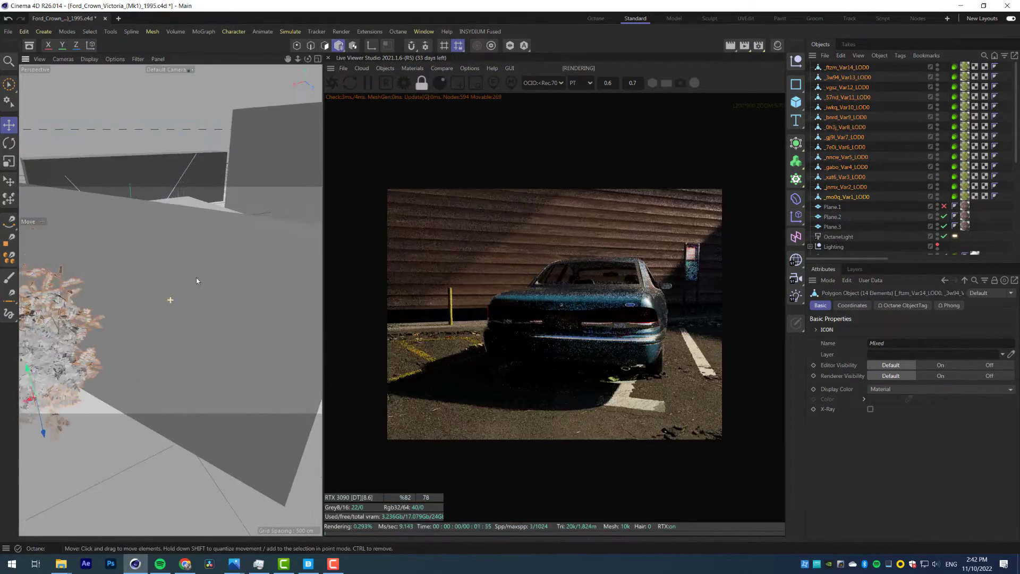
{"action": "middle_click_drag", "start_coordinate": [196, 281], "coordinate": [297, 249], "text": "alt"}
{"action": "left_click_drag", "start_coordinate": [323, 297], "coordinate": [408, 298]}
{"action": "left_click", "coordinate": [207, 308]}
{"action": "left_click_drag", "start_coordinate": [220, 390], "coordinate": [263, 446]}
{"action": "left_click", "coordinate": [181, 318]}
{"action": "left_click_drag", "start_coordinate": [175, 377], "coordinate": [75, 421]}
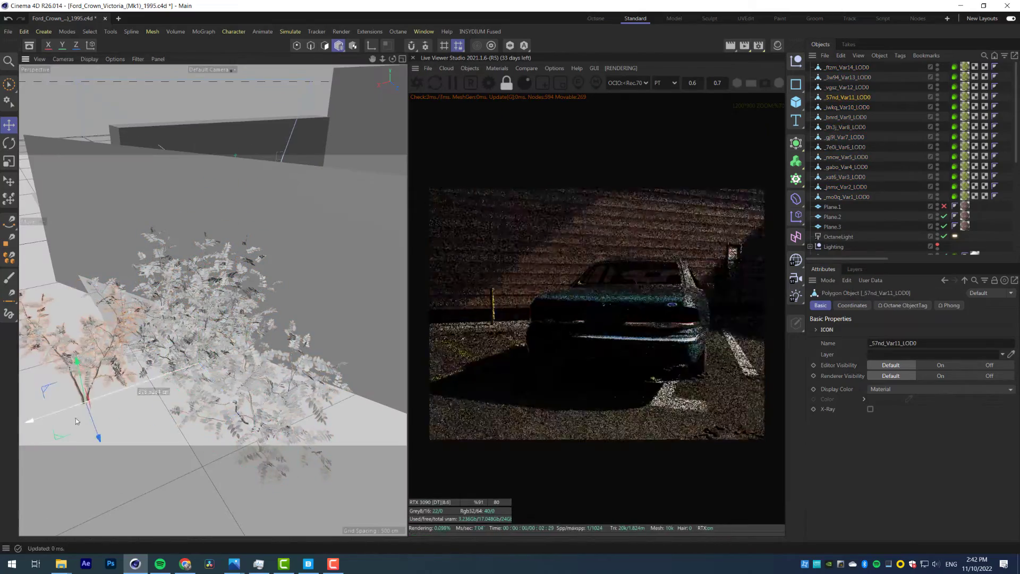
Delete three of the overlapping Black Locust variants and move others apart on the open ground
{"action": "left_click", "coordinate": [293, 412]}
{"action": "key", "text": "Delete"}
{"action": "left_click", "coordinate": [229, 345]}
{"action": "left_click_drag", "start_coordinate": [229, 404], "coordinate": [291, 451]}
{"action": "left_click", "coordinate": [175, 345]}
{"action": "left_click_drag", "start_coordinate": [176, 398], "coordinate": [183, 478]}
{"action": "left_click", "coordinate": [219, 350]}
{"action": "key", "text": "Delete"}
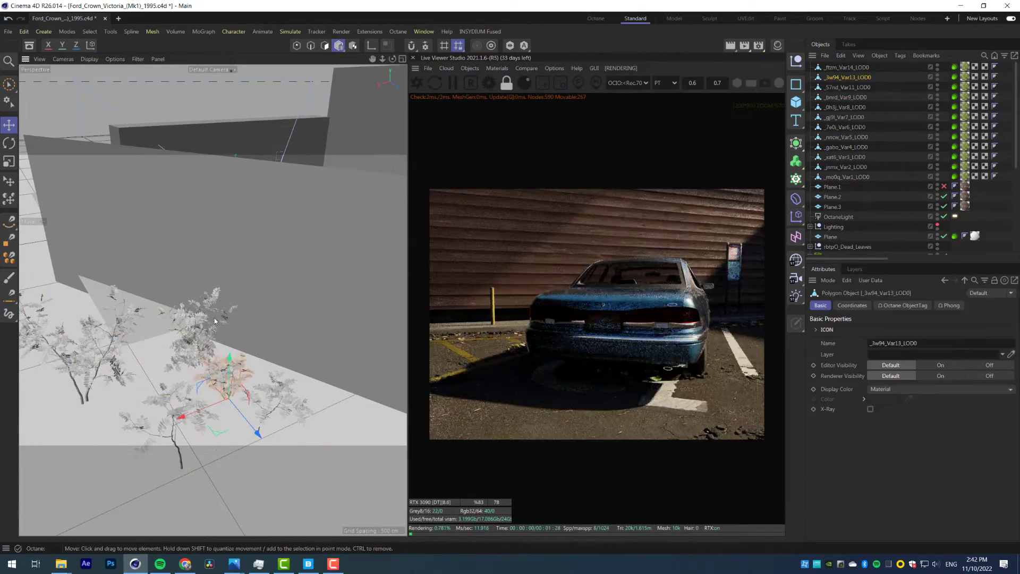
{"action": "left_click", "coordinate": [215, 318]}
{"action": "key", "text": "Delete"}
Pull the remaining small variants out of the cluster, placing the Var3 plant in front of the others
{"action": "left_click", "coordinate": [201, 337]}
{"action": "left_click", "coordinate": [190, 345]}
{"action": "left_click_drag", "start_coordinate": [159, 375], "coordinate": [121, 390]}
{"action": "left_click", "coordinate": [198, 350]}
{"action": "left_click_drag", "start_coordinate": [211, 376], "coordinate": [271, 482]}
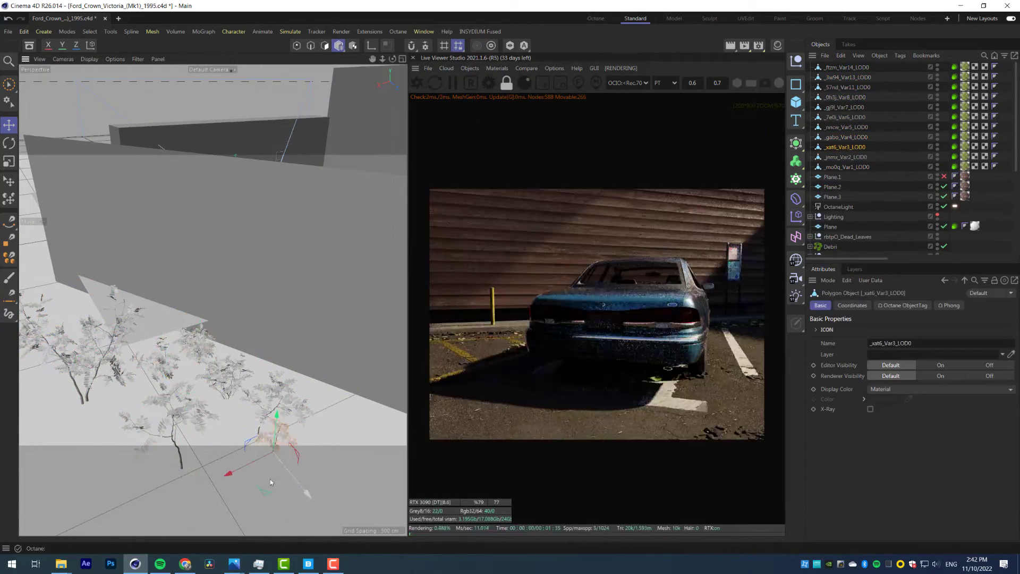
Move the Var3 plant into the parking scene near the wall and draw a render region from the yellow post to the left taillight
{"action": "scroll", "coordinate": [271, 482], "scroll_direction": "down", "scroll_amount": 5}
{"action": "left_click_drag", "start_coordinate": [243, 408], "coordinate": [199, 289]}
{"action": "mouse_move", "coordinate": [454, 278]}
{"action": "middle_mouse_down"}
{"action": "mouse_move", "coordinate": [629, 357]}
{"action": "mouse_move", "coordinate": [493, 273]}
{"action": "middle_mouse_up"}
{"action": "left_click", "coordinate": [542, 83]}
{"action": "left_click_drag", "start_coordinate": [454, 283], "coordinate": [646, 349]}
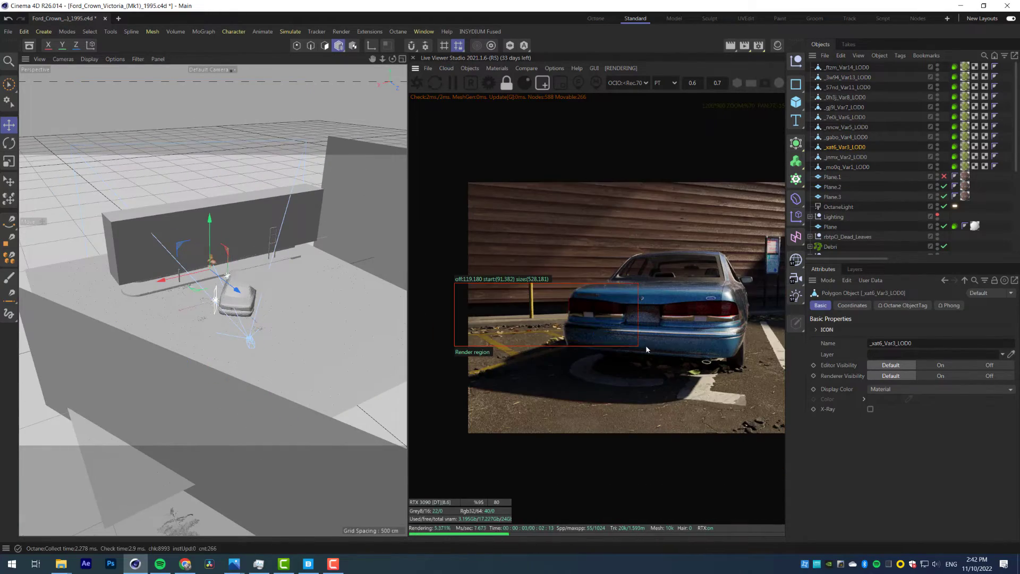
Place the Var3 plant at the foot of the yellow post and rotate it around the post
{"action": "scroll", "coordinate": [212, 276], "scroll_direction": "up", "scroll_amount": 8}
{"action": "left_click_drag", "start_coordinate": [213, 276], "coordinate": [234, 266], "text": "alt"}
{"action": "key", "text": "t"}
{"action": "left_click_drag", "start_coordinate": [175, 367], "coordinate": [32, 385]}
{"action": "scroll", "coordinate": [63, 381], "scroll_direction": "down", "scroll_amount": 5}
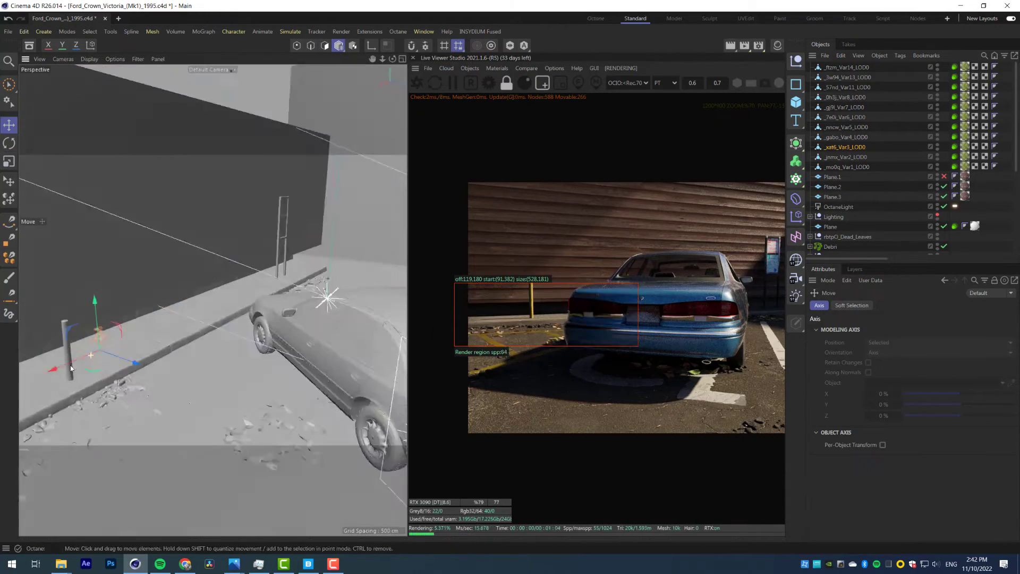
{"action": "scroll", "coordinate": [573, 373], "scroll_direction": "up", "scroll_amount": 5}
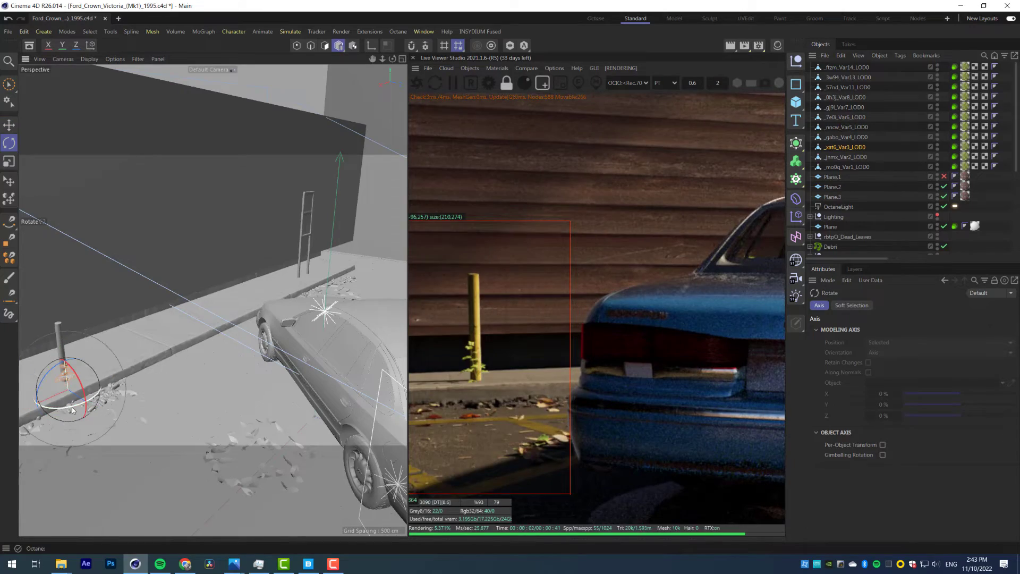
Move the taller Var7 Black Locust plant from the cluster into the scene between the car and the wall
{"action": "scroll", "coordinate": [191, 386], "scroll_direction": "down", "scroll_amount": 5}
{"action": "left_click", "coordinate": [270, 447]}
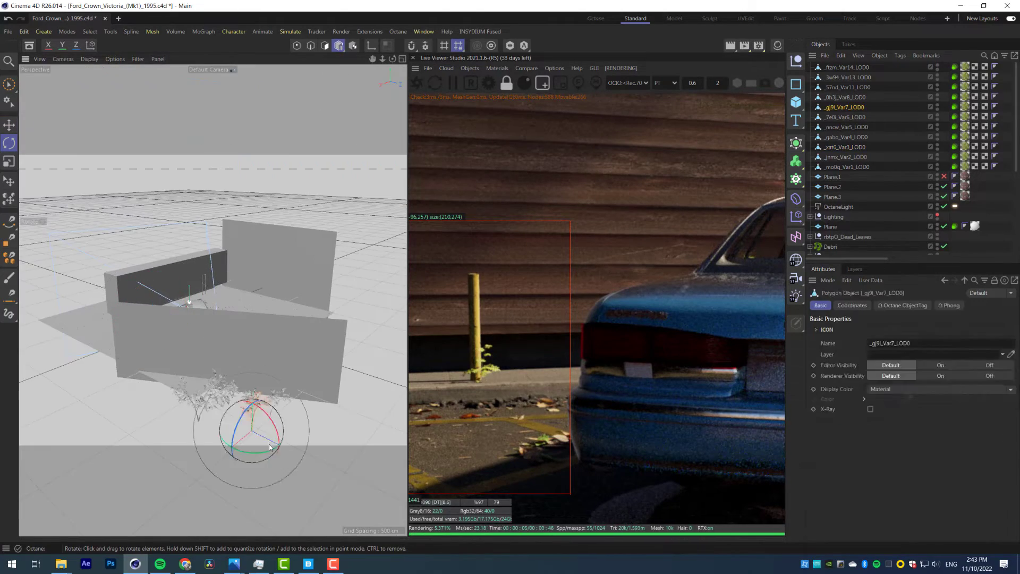
{"action": "scroll", "coordinate": [460, 213], "scroll_direction": "down", "scroll_amount": 8}
{"action": "scroll", "coordinate": [478, 277], "scroll_direction": "up", "scroll_amount": 4}
{"action": "scroll", "coordinate": [161, 297], "scroll_direction": "up", "scroll_amount": 6}
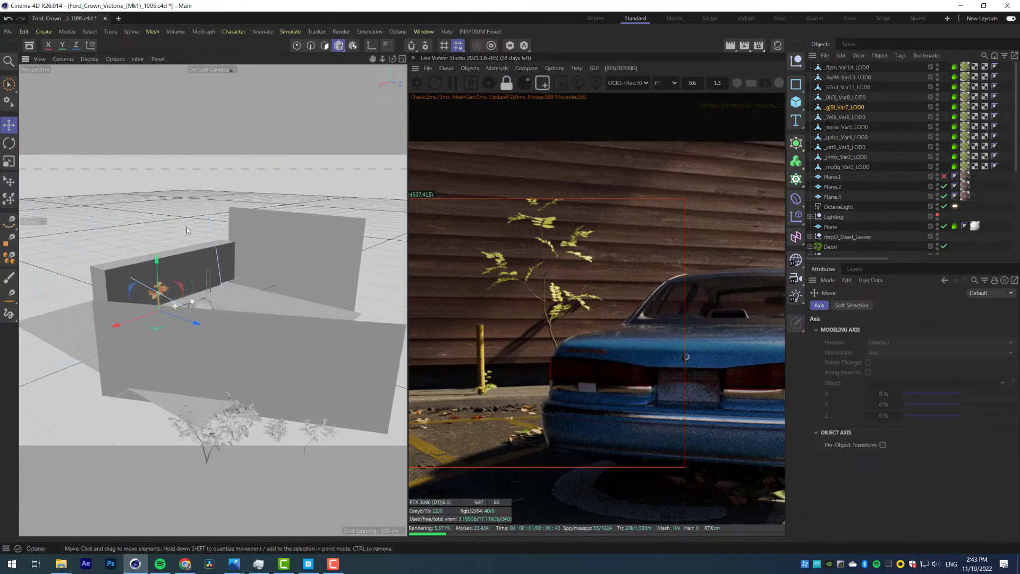
Sink the Var7 Black Locust plant partly into the sidewalk and move it next to the yellow post
{"action": "left_click_drag", "start_coordinate": [165, 281], "coordinate": [176, 313], "text": "alt"}
{"action": "key", "text": "r"}
{"action": "key", "text": "t"}
{"action": "left_click_drag", "start_coordinate": [245, 292], "coordinate": [140, 349]}
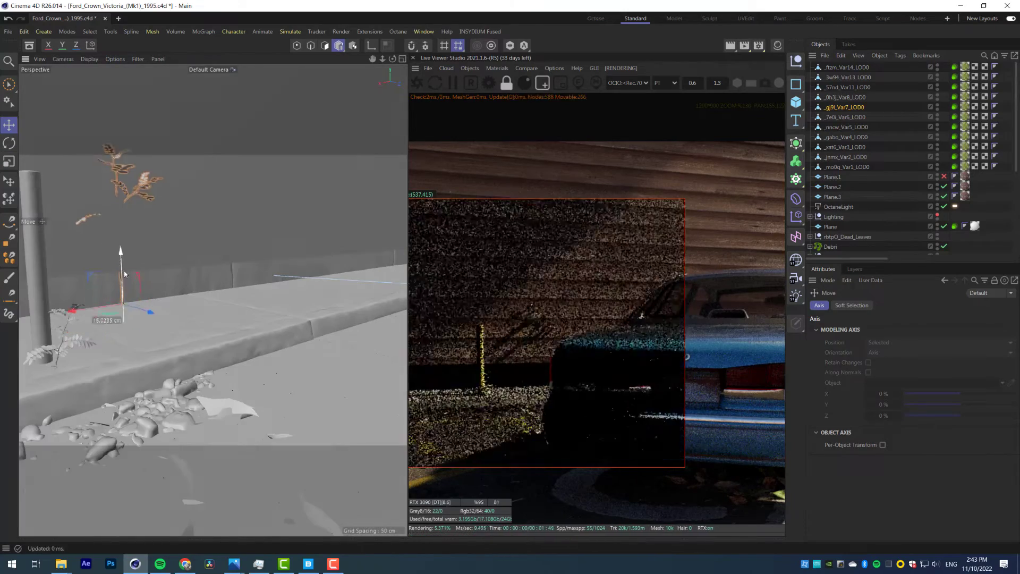
{"action": "key", "text": "r"}
{"action": "left_click_drag", "start_coordinate": [141, 303], "coordinate": [61, 324]}
{"action": "key", "text": "e"}
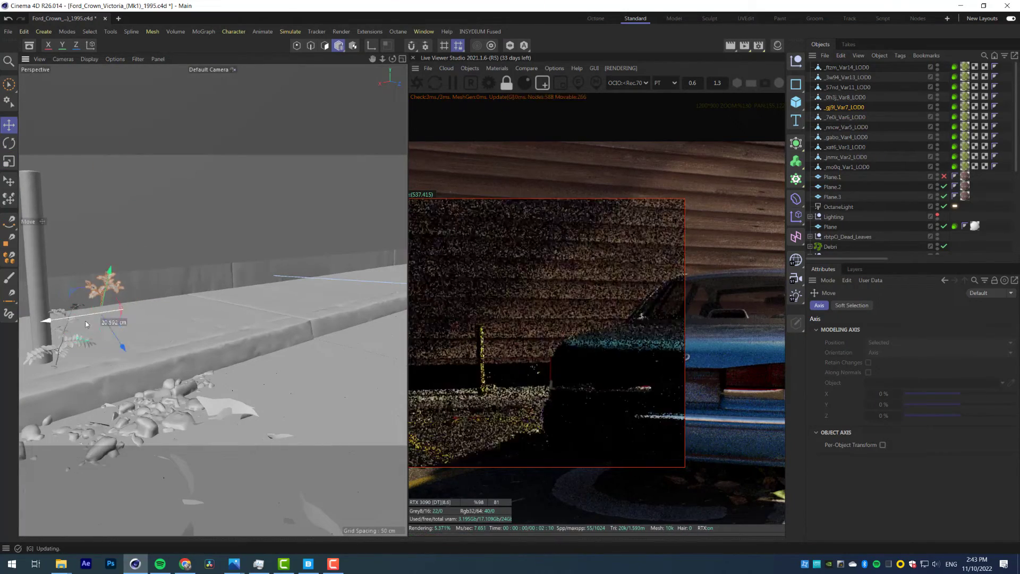
{"action": "left_click_drag", "start_coordinate": [117, 349], "coordinate": [109, 345]}
Pick the Var13 plant from the cluster and move it into the parking scene beside the car
{"action": "scroll", "coordinate": [232, 392], "scroll_direction": "down", "scroll_amount": 8}
{"action": "left_click", "coordinate": [151, 355]}
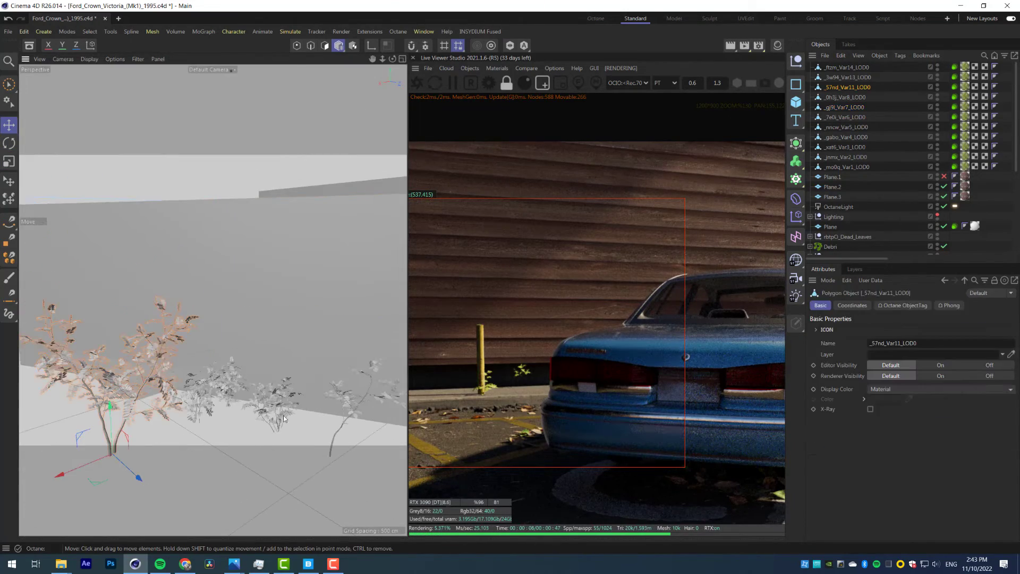
{"action": "left_click", "coordinate": [283, 416]}
{"action": "left_click_drag", "start_coordinate": [306, 455], "coordinate": [154, 367]}
{"action": "scroll", "coordinate": [176, 329], "scroll_direction": "down", "scroll_amount": 8}
{"action": "left_click_drag", "start_coordinate": [175, 297], "coordinate": [183, 372], "text": "alt"}
{"action": "left_click_drag", "start_coordinate": [101, 425], "coordinate": [225, 185]}
{"action": "left_click_drag", "start_coordinate": [206, 111], "coordinate": [206, 162]}
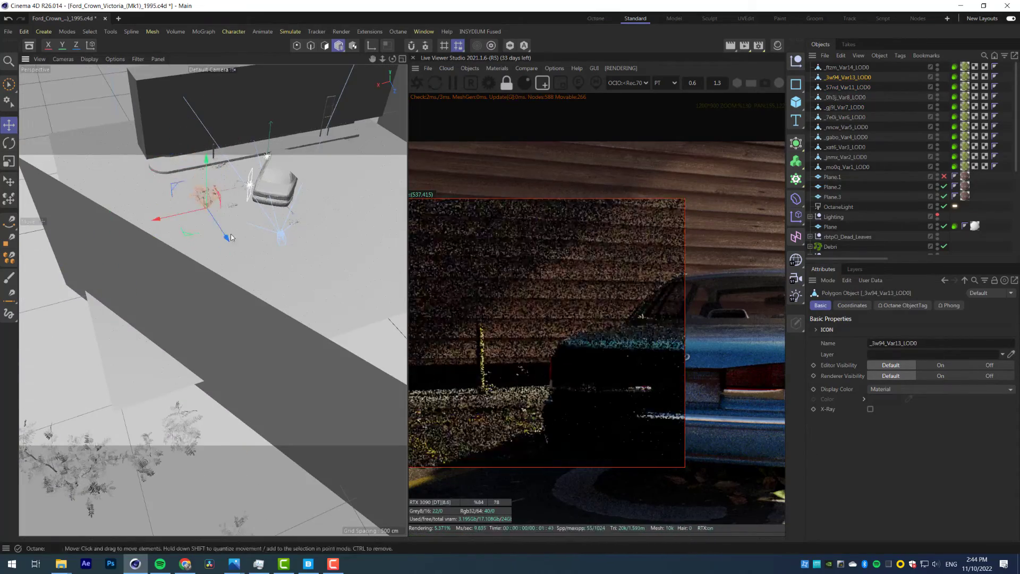
Place the Var13 plant on the sidewalk near the wall, a short distance from the yellow post
{"action": "key", "text": "t"}
{"action": "key", "text": "o"}
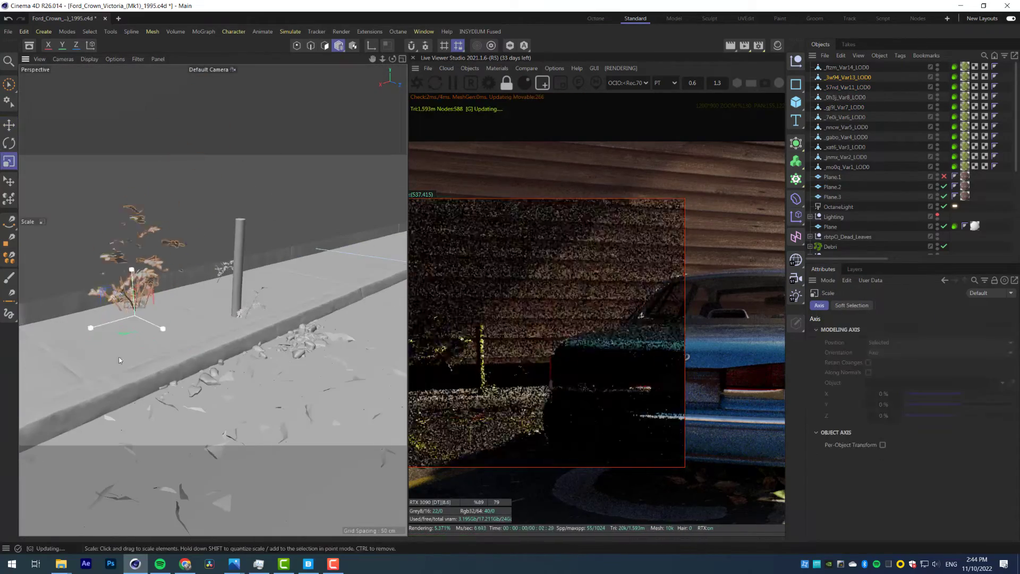
{"action": "key", "text": "e"}
{"action": "left_click_drag", "start_coordinate": [100, 330], "coordinate": [140, 301]}
{"action": "key", "text": "r"}
{"action": "key", "text": "e"}
Move the Var8 plant from the cluster into the scene and draw a render region covering the car's right side and the sign
{"action": "scroll", "coordinate": [681, 327], "scroll_direction": "down", "scroll_amount": 7}
{"action": "middle_click_drag", "start_coordinate": [681, 328], "coordinate": [473, 341]}
{"action": "scroll", "coordinate": [212, 298], "scroll_direction": "down", "scroll_amount": 10}
{"action": "left_click", "coordinate": [360, 427]}
{"action": "left_click_drag", "start_coordinate": [359, 448], "coordinate": [290, 329]}
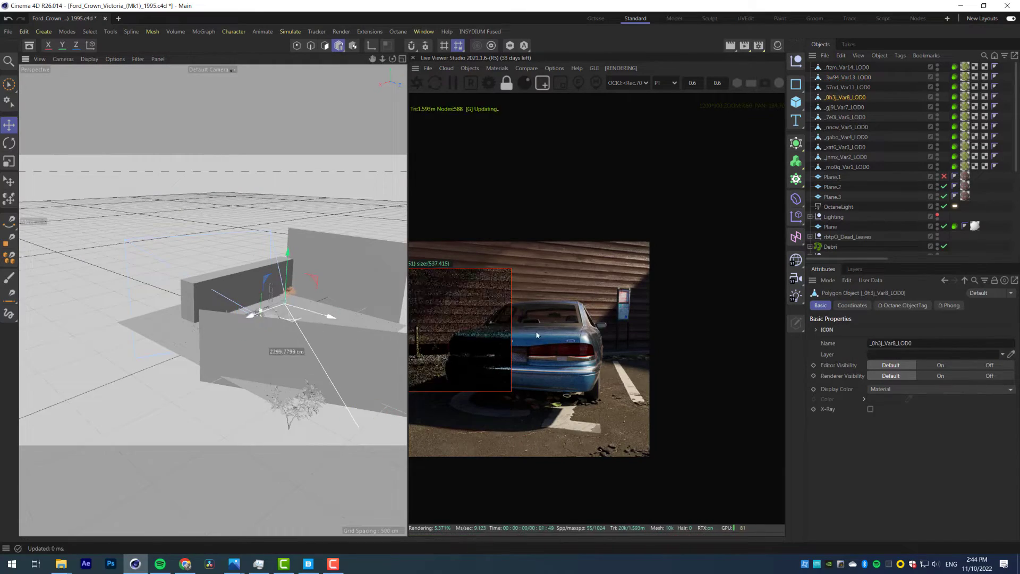
{"action": "scroll", "coordinate": [653, 315], "scroll_direction": "up", "scroll_amount": 8}
{"action": "left_click_drag", "start_coordinate": [688, 245], "coordinate": [355, 492]}
Place the Var8 plant on the sidewalk at the foot of the sign by the wall and check the full render
{"action": "scroll", "coordinate": [318, 281], "scroll_direction": "up", "scroll_amount": 8}
{"action": "left_click_drag", "start_coordinate": [199, 353], "coordinate": [169, 351]}
{"action": "scroll", "coordinate": [176, 316], "scroll_direction": "up", "scroll_amount": 4}
{"action": "mouse_move", "coordinate": [176, 316]}
{"action": "left_mouse_down", "text": "alt"}
{"action": "mouse_move", "coordinate": [212, 355]}
{"action": "mouse_move", "coordinate": [186, 313]}
{"action": "left_mouse_up", "text": "alt"}
{"action": "key", "text": "t"}
{"action": "left_click_drag", "start_coordinate": [265, 329], "coordinate": [186, 313]}
{"action": "key", "text": "e"}
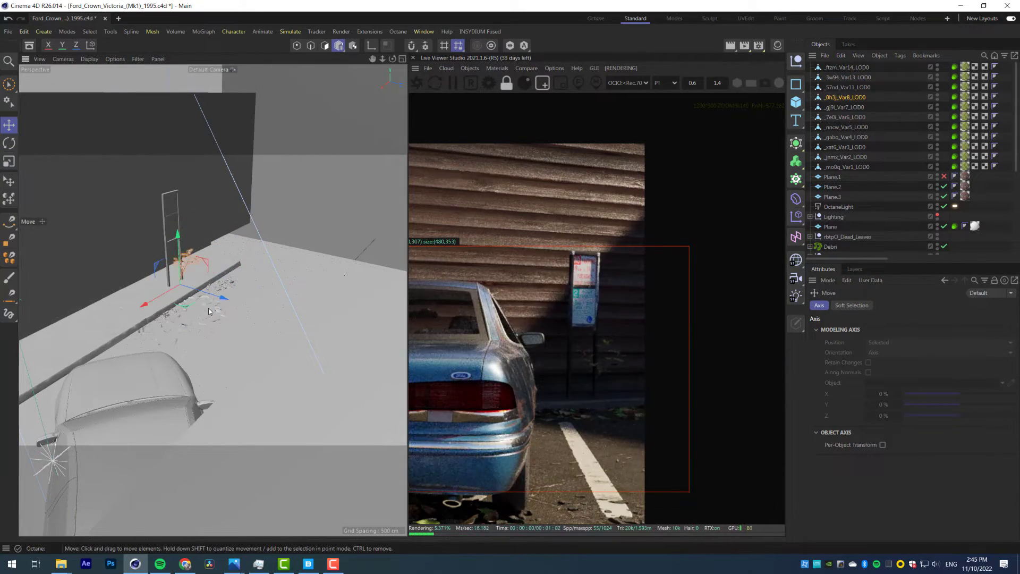
{"action": "scroll", "coordinate": [568, 389], "scroll_direction": "down", "scroll_amount": 3}
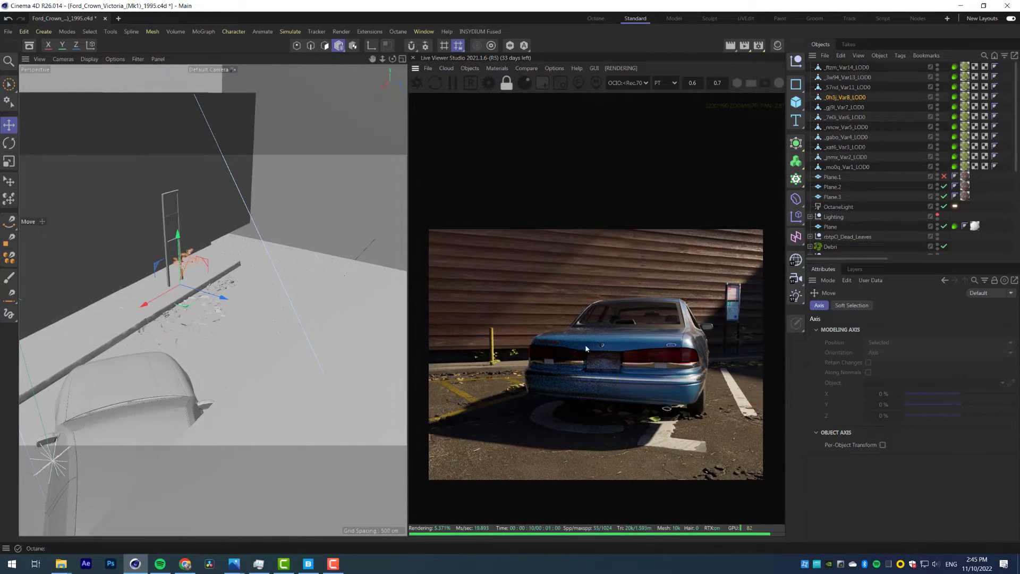
{"action": "left_click_drag", "start_coordinate": [585, 347], "coordinate": [587, 307]}
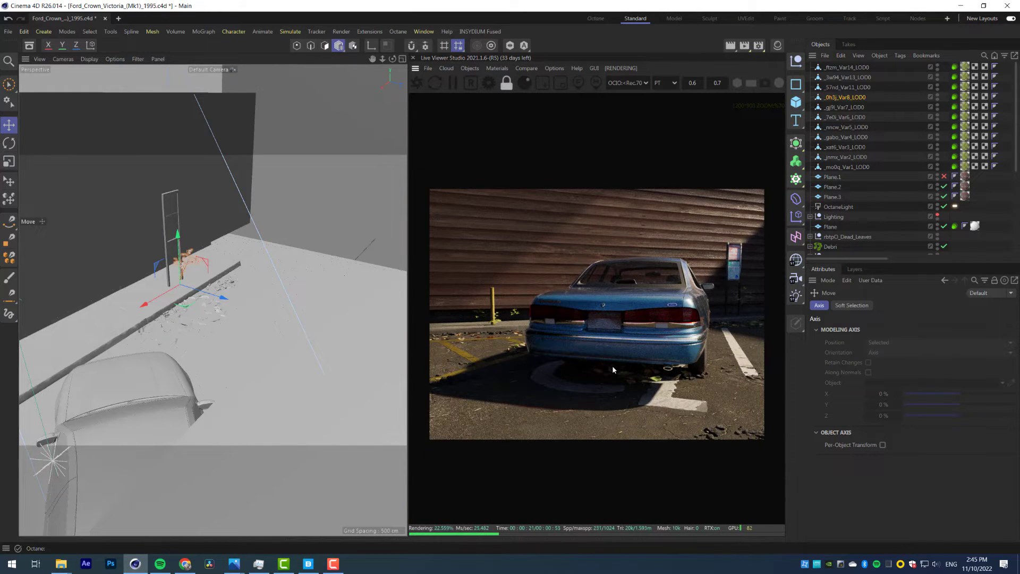
{"action": "scroll", "coordinate": [626, 321], "scroll_direction": "up", "scroll_amount": 2}
{"action": "scroll", "coordinate": [626, 321], "scroll_direction": "down", "scroll_amount": 3}
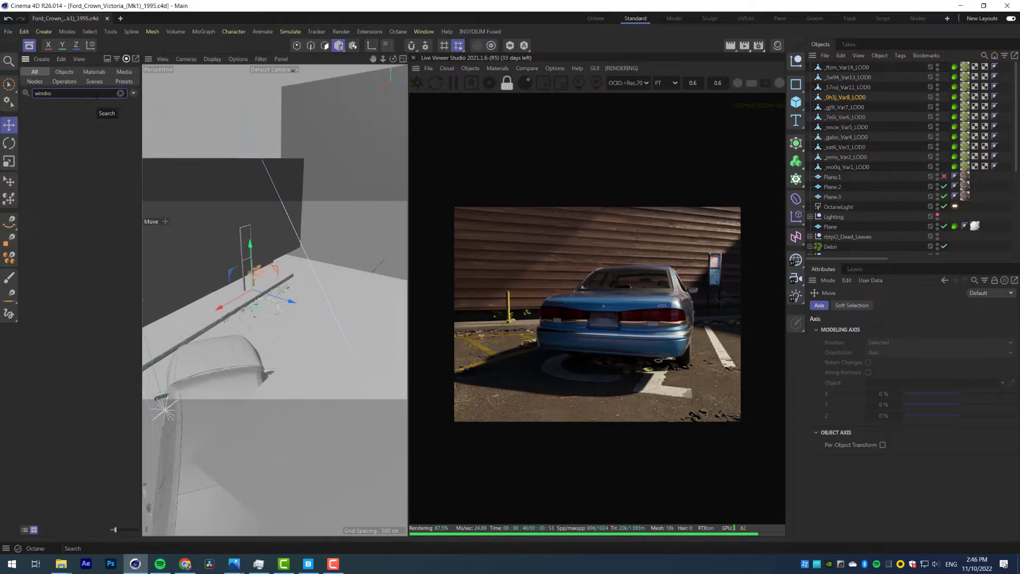
Search the asset library for "wind" to find a window, and group all Black Locust variants into a Plants null
{"action": "key", "text": "BackSpace"}
{"action": "key", "text": "BackSpace"}
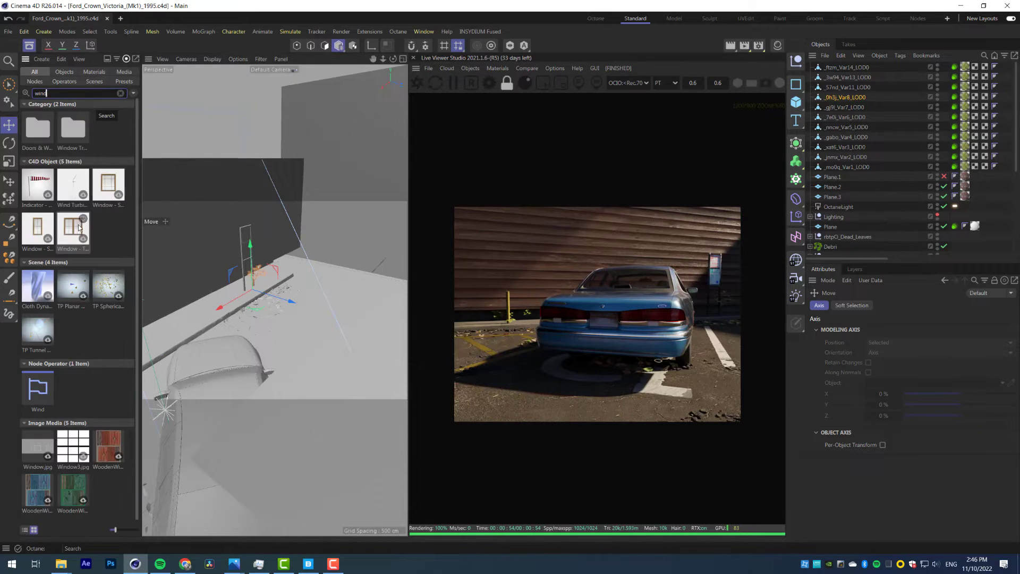
{"action": "left_click", "coordinate": [837, 178]}
{"action": "left_click", "coordinate": [824, 79], "text": "shift"}
{"action": "key", "text": "alt+g"}
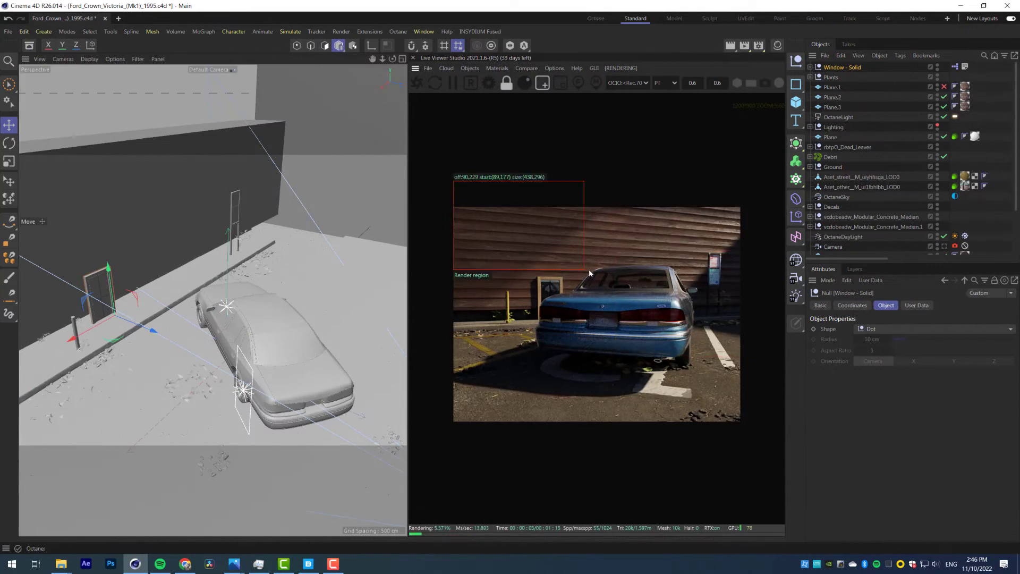
Raise the Window - Solid object onto the wooden wall above the yellow post and open its user data
{"action": "left_click_drag", "start_coordinate": [114, 277], "coordinate": [181, 227]}
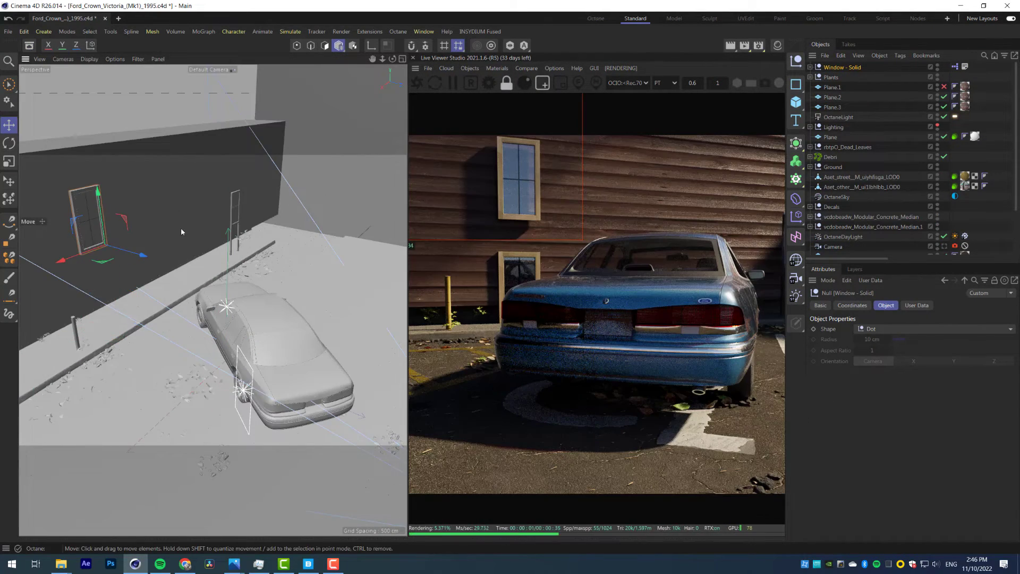
{"action": "scroll", "coordinate": [181, 227], "scroll_direction": "up", "scroll_amount": 5}
{"action": "left_click", "coordinate": [917, 304]}
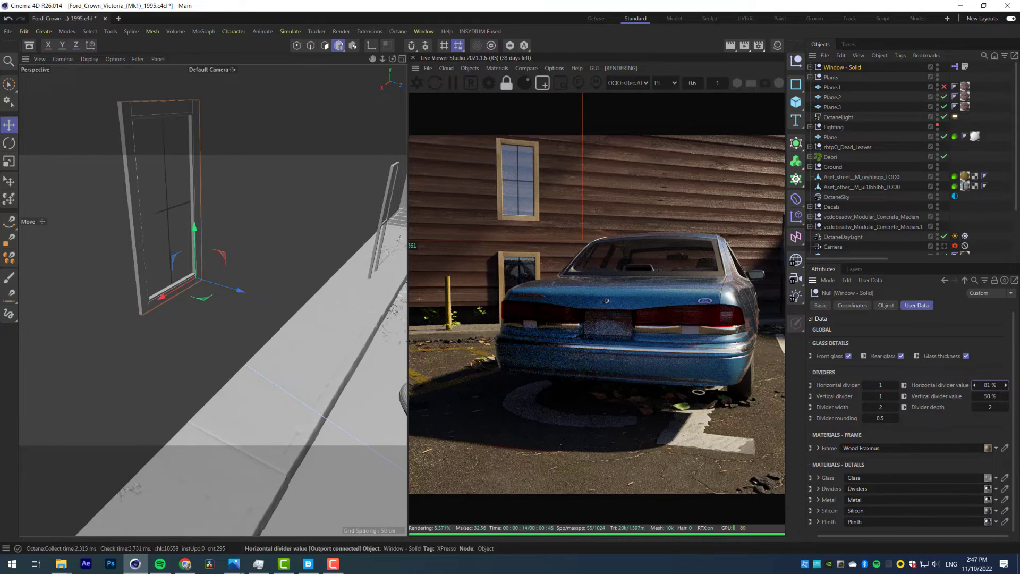
Draw a render region around the window and cut its opening in the wall using a second cube in the boole
{"action": "left_click_drag", "start_coordinate": [432, 201], "coordinate": [576, 268]}
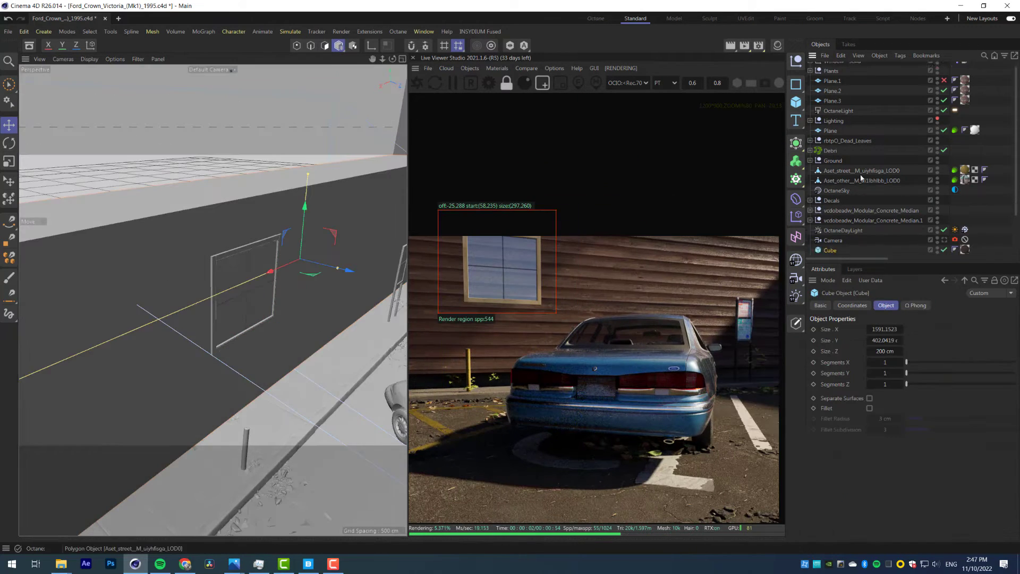
{"action": "scroll", "coordinate": [861, 175], "scroll_direction": "down", "scroll_amount": 2}
{"action": "left_click", "coordinate": [828, 211]}
{"action": "left_click", "coordinate": [835, 223]}
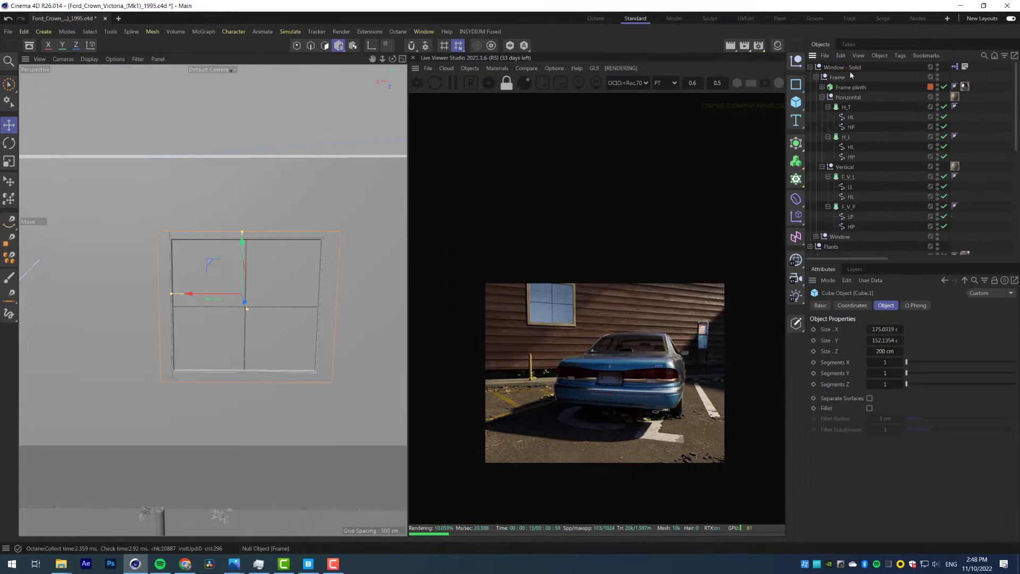
{"action": "left_click", "coordinate": [735, 480]}
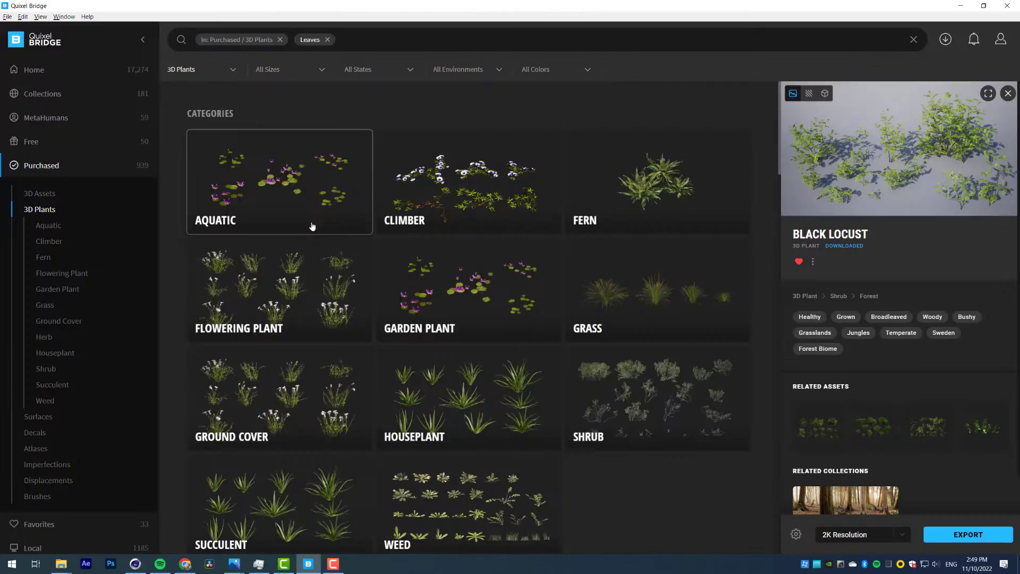
Remove the Leaves filter from the purchased 3D plants and export Thatching Grass at 2K resolution to Cinema 4D
{"action": "scroll", "coordinate": [330, 265], "scroll_direction": "down", "scroll_amount": 5}
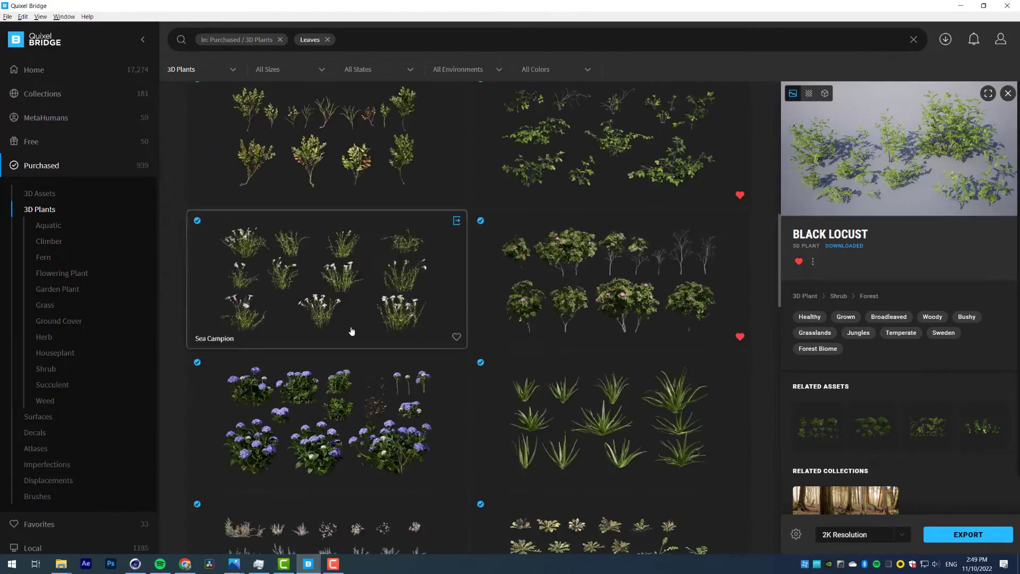
{"action": "scroll", "coordinate": [351, 332], "scroll_direction": "down", "scroll_amount": 10}
{"action": "left_click", "coordinate": [327, 40]}
{"action": "scroll", "coordinate": [445, 237], "scroll_direction": "down", "scroll_amount": 20}
{"action": "left_click", "coordinate": [616, 317]}
{"action": "left_click", "coordinate": [968, 534]}
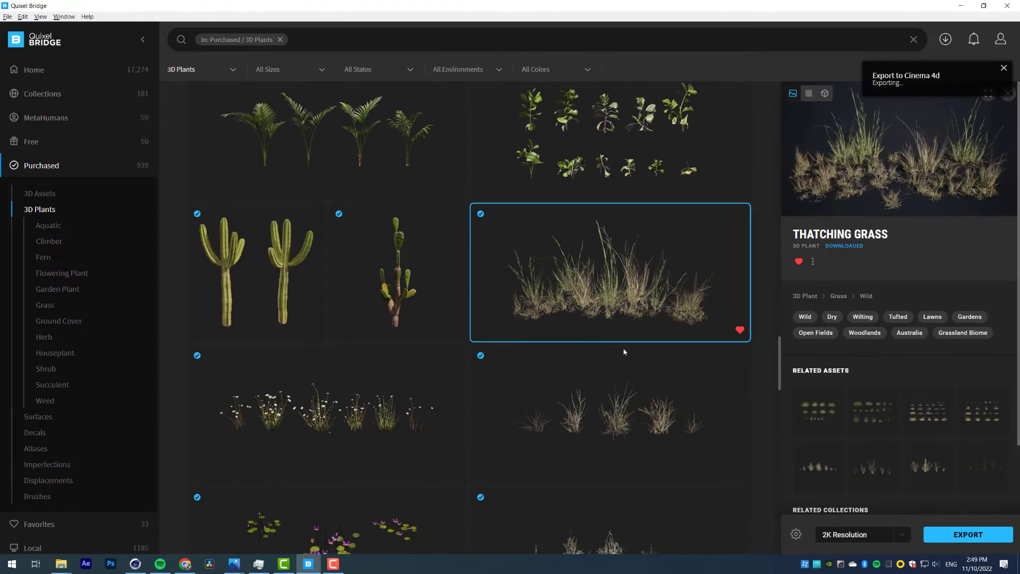
{"action": "left_click", "coordinate": [961, 6]}
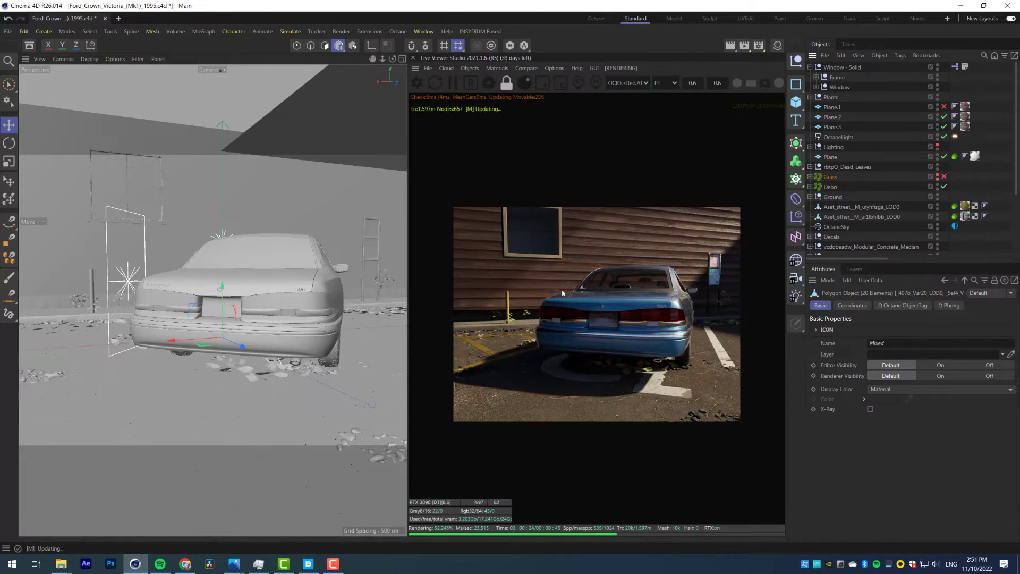
Show the scene materials and adjust the ColorCorrection texture in the Plastic material's albedo
{"action": "left_click", "coordinate": [777, 47]}
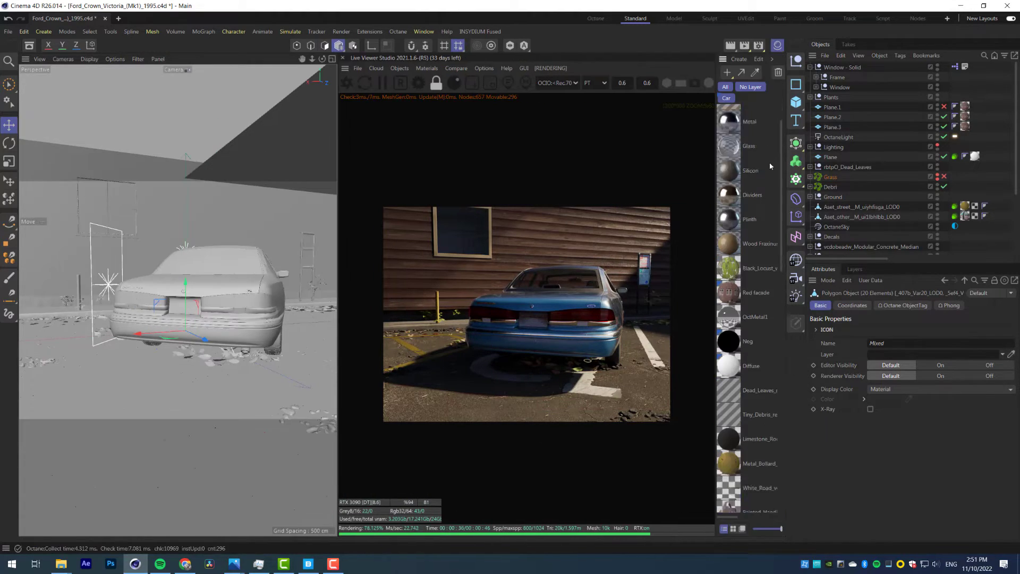
{"action": "left_click", "coordinate": [764, 118]}
{"action": "left_click", "coordinate": [846, 305]}
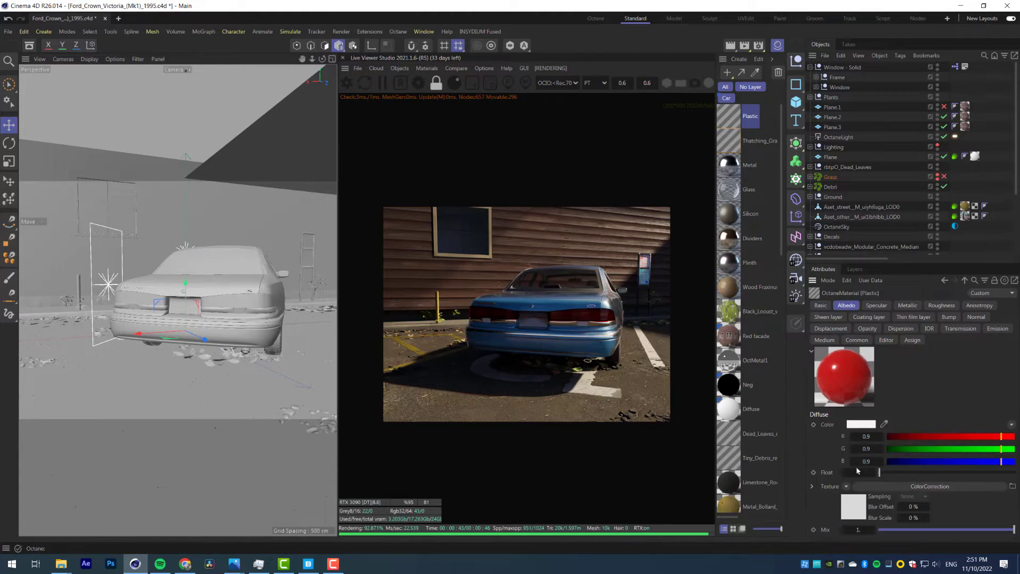
{"action": "left_click", "coordinate": [930, 486]}
{"action": "left_click_drag", "start_coordinate": [898, 417], "coordinate": [929, 418]}
Assign the Plastic material to the window's frame and open the material's basic settings
{"action": "left_click", "coordinate": [759, 122]}
{"action": "scroll", "coordinate": [488, 225], "scroll_direction": "up", "scroll_amount": 11}
{"action": "left_click", "coordinate": [842, 67]}
{"action": "left_click_drag", "start_coordinate": [730, 116], "coordinate": [885, 450]}
{"action": "left_click", "coordinate": [731, 116]}
{"action": "left_click", "coordinate": [821, 305]}
{"action": "left_click", "coordinate": [861, 430]}
Set the window's vertical divider count to 0 and assign the Chrome material to its metal parts
{"action": "scroll", "coordinate": [521, 271], "scroll_direction": "down", "scroll_amount": 3}
{"action": "middle_click_drag", "start_coordinate": [512, 265], "coordinate": [563, 296]}
{"action": "left_click", "coordinate": [842, 67]}
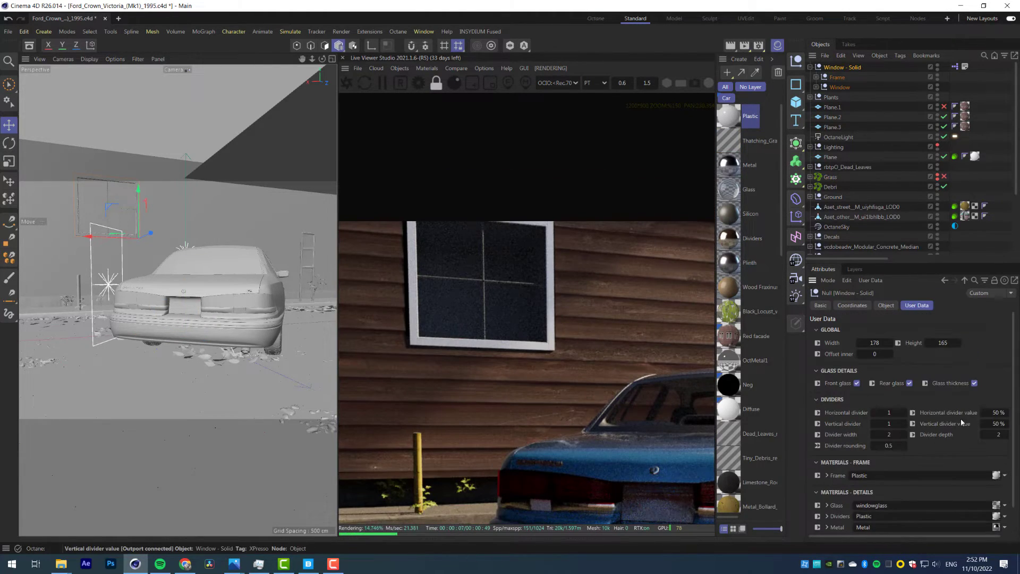
{"action": "left_click_drag", "start_coordinate": [877, 423], "coordinate": [850, 424]}
{"action": "scroll", "coordinate": [823, 457], "scroll_direction": "down", "scroll_amount": 1}
{"action": "scroll", "coordinate": [737, 120], "scroll_direction": "down", "scroll_amount": 6}
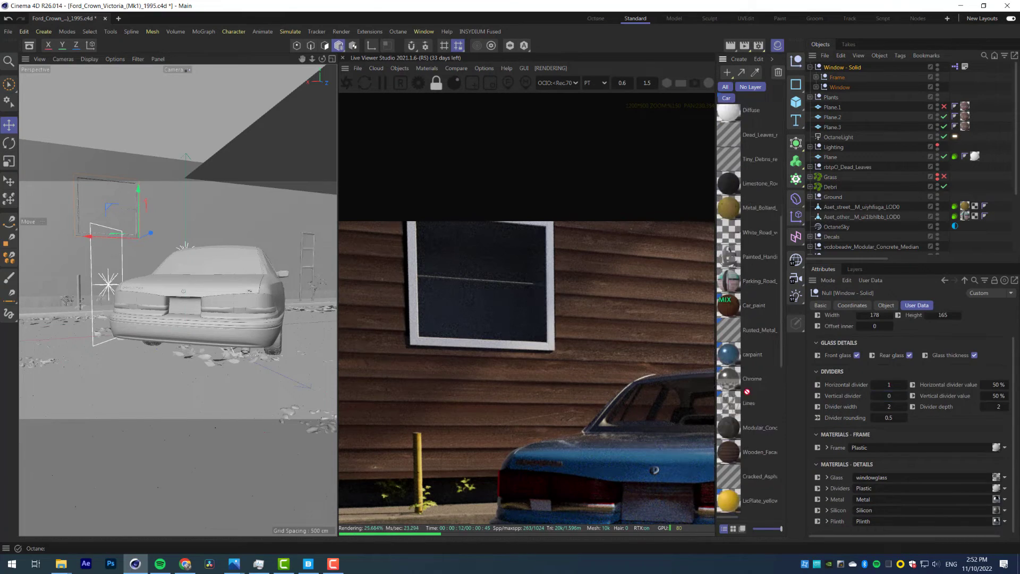
{"action": "left_click_drag", "start_coordinate": [731, 378], "coordinate": [930, 499]}
Set the window's divider width to 5 and draw a render region around the horizontal divider
{"action": "scroll", "coordinate": [984, 434], "scroll_direction": "up", "scroll_amount": 1}
{"action": "double_click", "coordinate": [889, 435]}
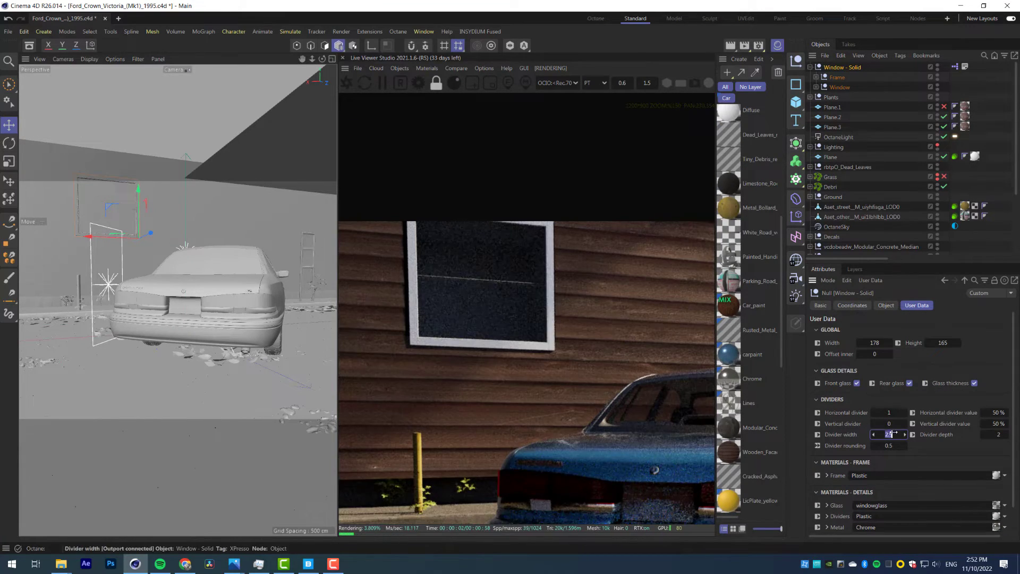
{"action": "type", "text": "5"}
{"action": "key", "text": "Return"}
{"action": "left_click", "coordinate": [471, 83]}
{"action": "left_click_drag", "start_coordinate": [407, 259], "coordinate": [553, 300]}
Switch to the default camera to inspect the window up close and search the asset library for curtains
{"action": "left_click", "coordinate": [63, 59]}
{"action": "left_click", "coordinate": [80, 90]}
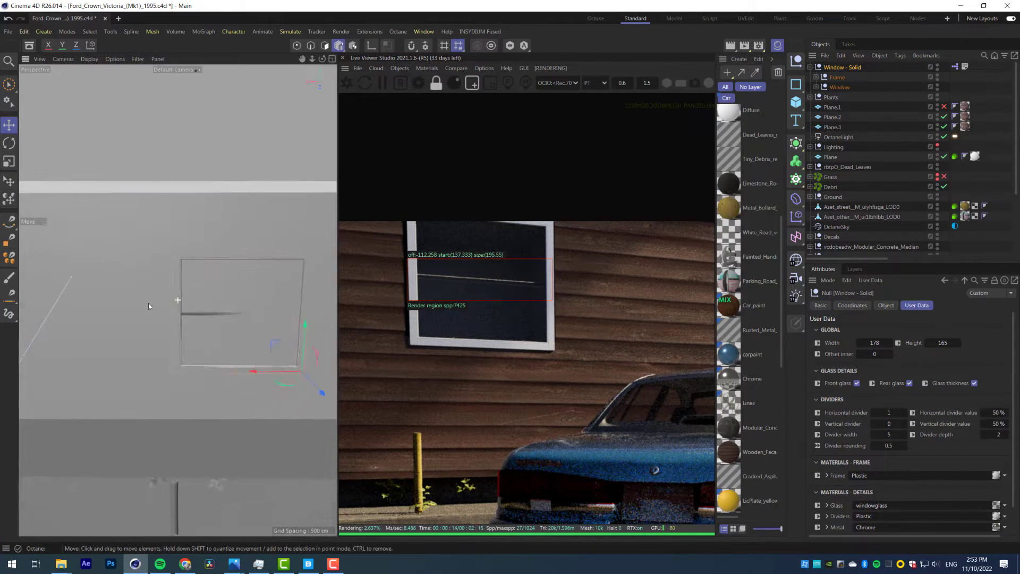
{"action": "left_click_drag", "start_coordinate": [148, 303], "coordinate": [191, 304], "text": "alt"}
{"action": "scroll", "coordinate": [181, 302], "scroll_direction": "up", "scroll_amount": 5}
{"action": "scroll", "coordinate": [180, 303], "scroll_direction": "down", "scroll_amount": 8}
{"action": "left_click", "coordinate": [29, 45]}
{"action": "left_click", "coordinate": [63, 93]}
{"action": "type", "text": "curta"}
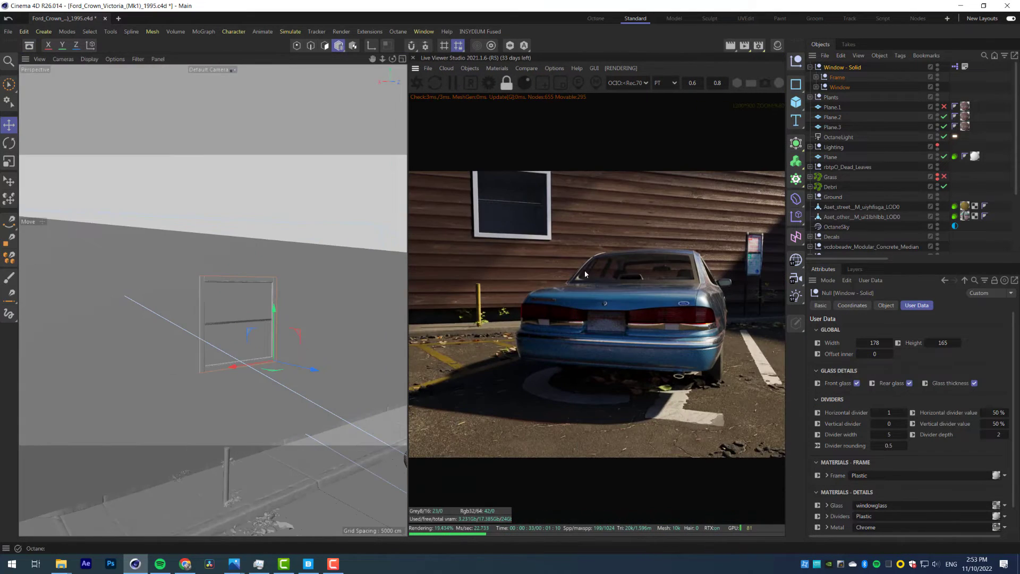
Select the window together with its Cube.1 cutter and shift both along the wall toward the car
{"action": "scroll", "coordinate": [862, 236], "scroll_direction": "down", "scroll_amount": 4}
{"action": "left_click", "coordinate": [838, 200], "text": "ctrl"}
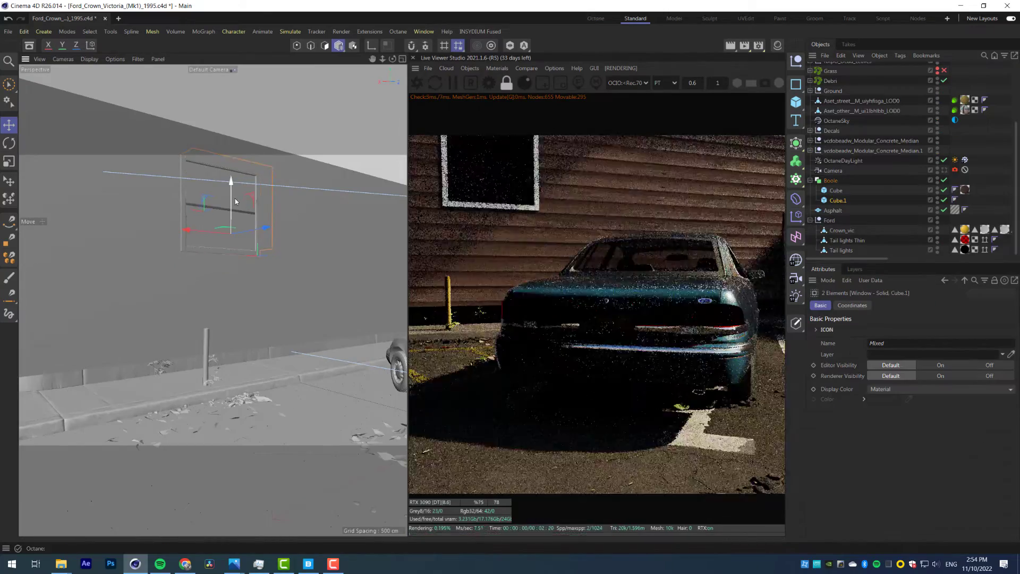
{"action": "left_click_drag", "start_coordinate": [212, 221], "coordinate": [250, 224]}
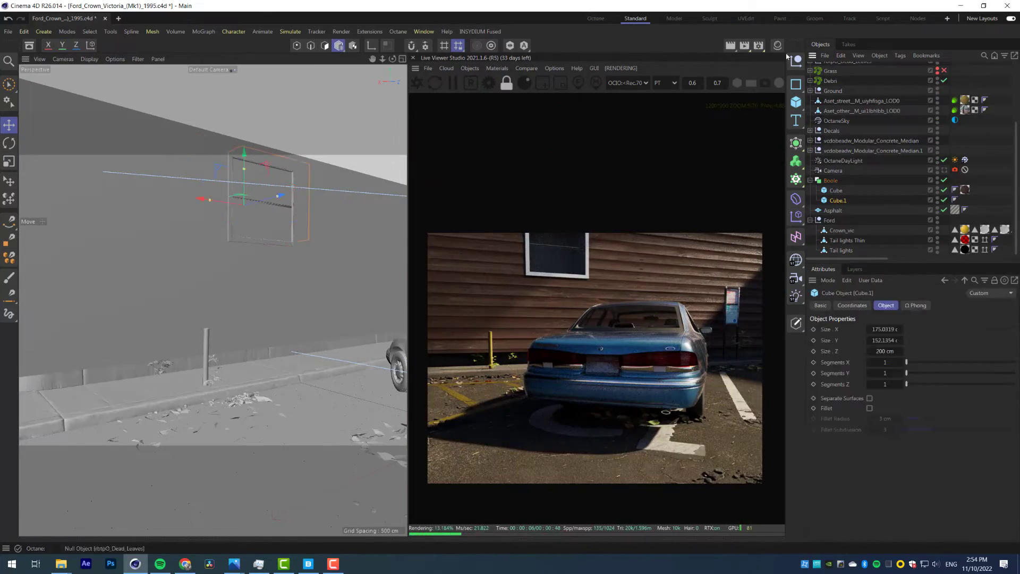
Browse the downloadable curtain models on Sketchfab and download the free Window model with curtains in glTF format
{"action": "mouse_move", "coordinate": [284, 563]}
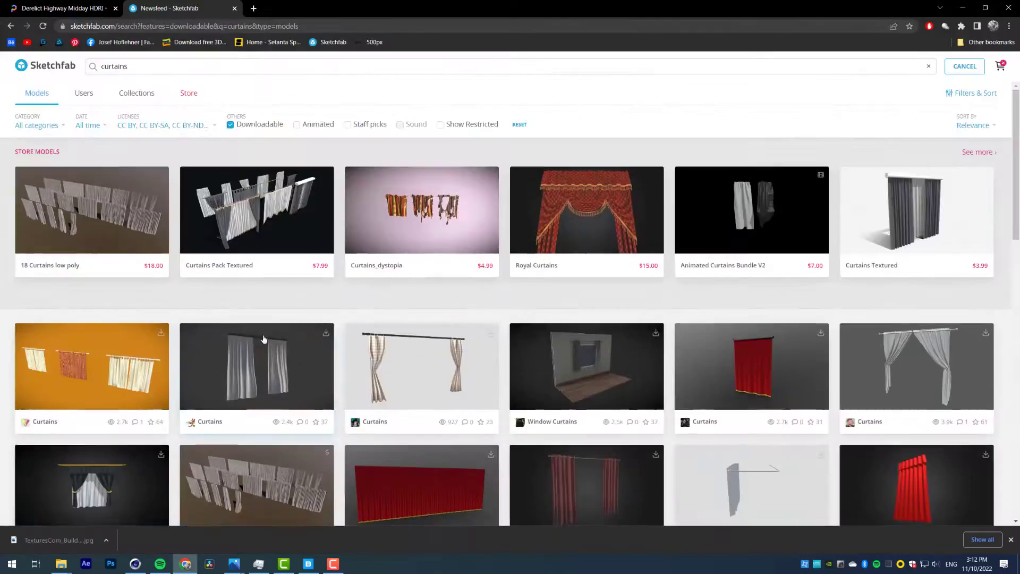
{"action": "scroll", "coordinate": [509, 319], "scroll_direction": "down", "scroll_amount": 5}
{"action": "left_click", "coordinate": [706, 365]}
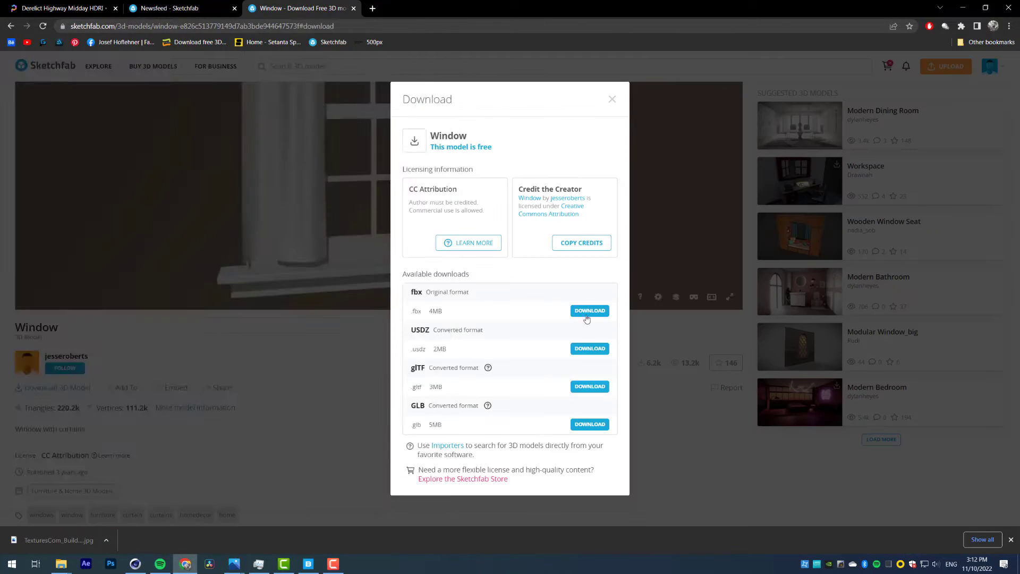
{"action": "left_click", "coordinate": [590, 386]}
{"action": "key", "text": "Return"}
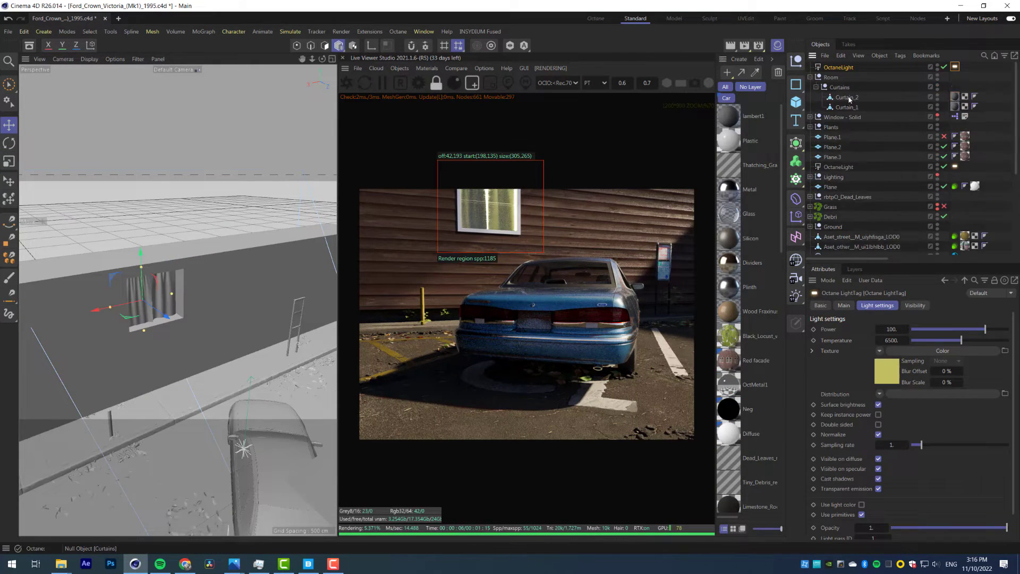
Drive the transmission of the curtains' lambert1 material with an RGB spectrum node in the node editor and tint it brown
{"action": "left_click", "coordinate": [426, 68]}
{"action": "left_click", "coordinate": [444, 93]}
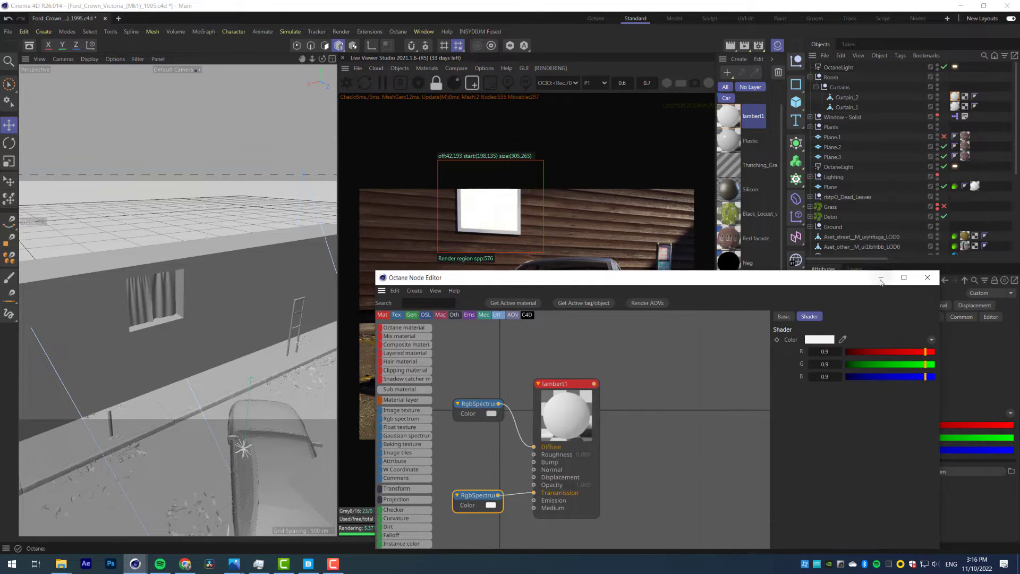
{"action": "left_click", "coordinate": [880, 277]}
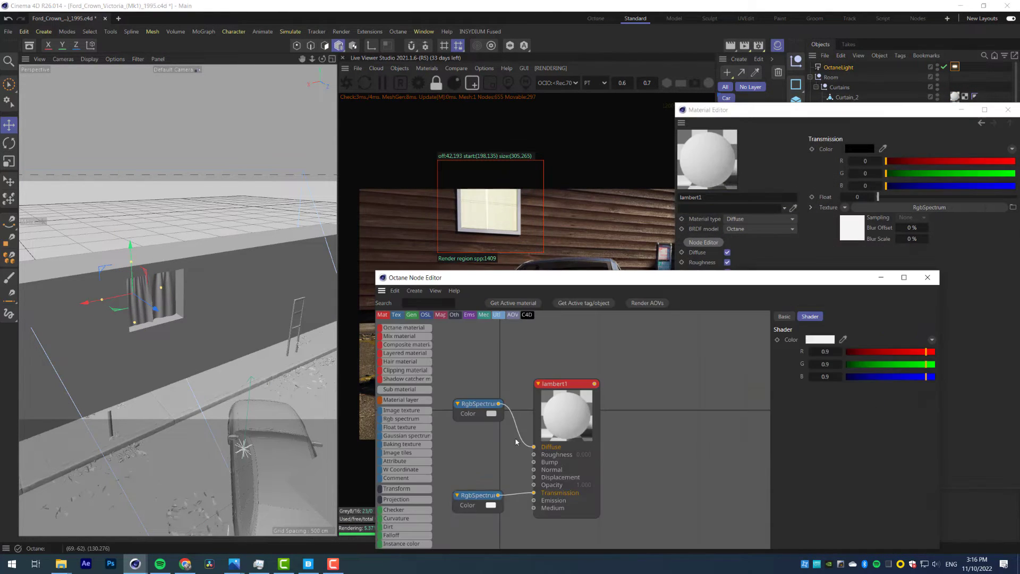
{"action": "left_click", "coordinate": [819, 339]}
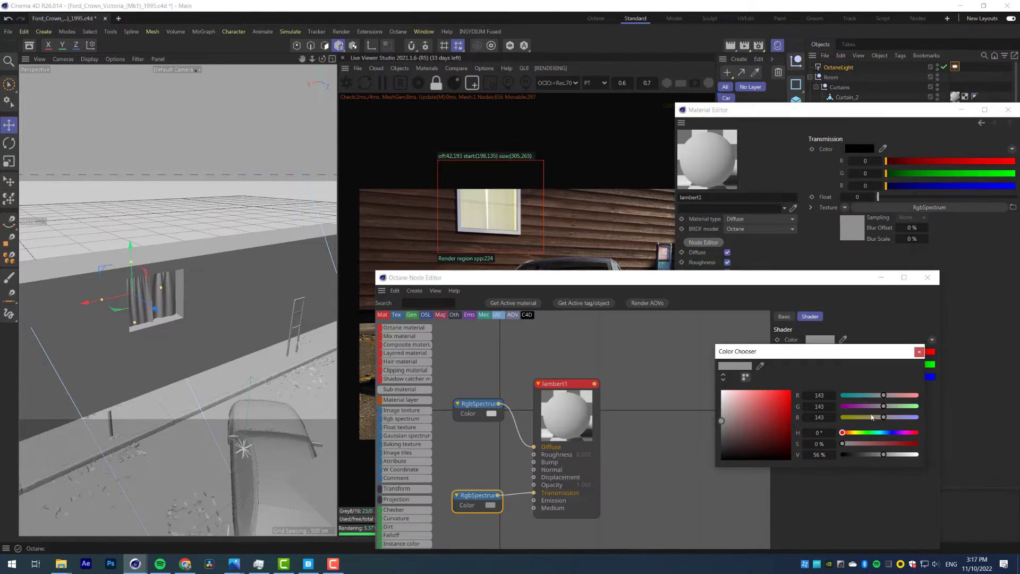
{"action": "left_click", "coordinate": [745, 377]}
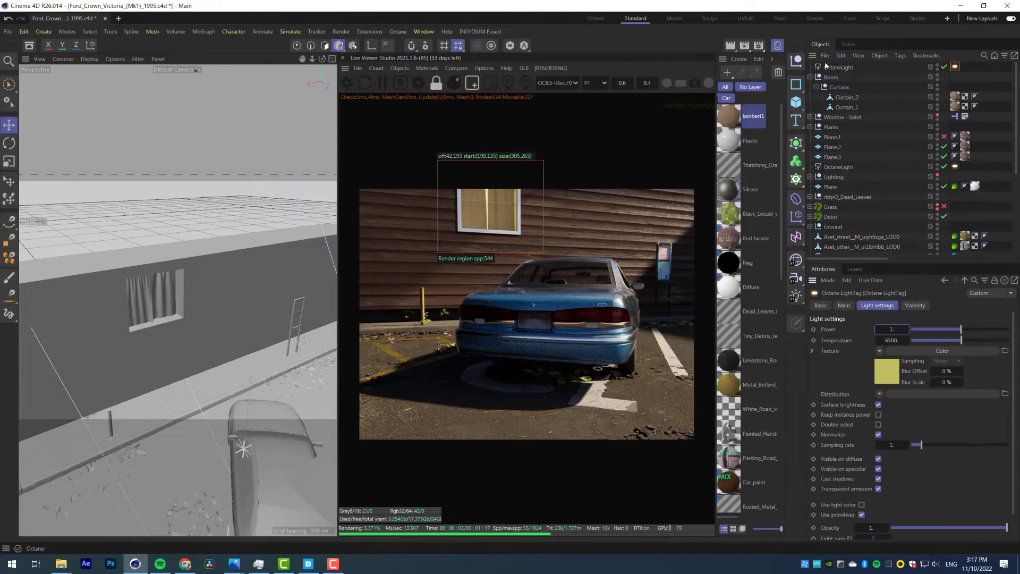
Adjust the curtain material's RGB spectrum color to about R 215, G 166, B 130 and select the Plastic material
{"action": "left_click", "coordinate": [826, 65]}
{"action": "key", "text": "o"}
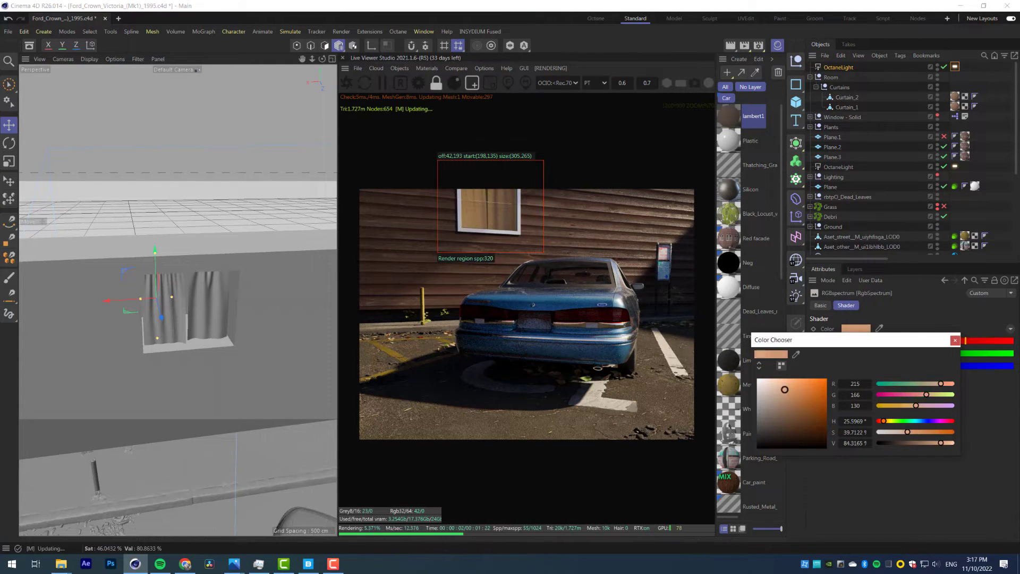
{"action": "left_click", "coordinate": [955, 340]}
{"action": "left_click", "coordinate": [735, 145]}
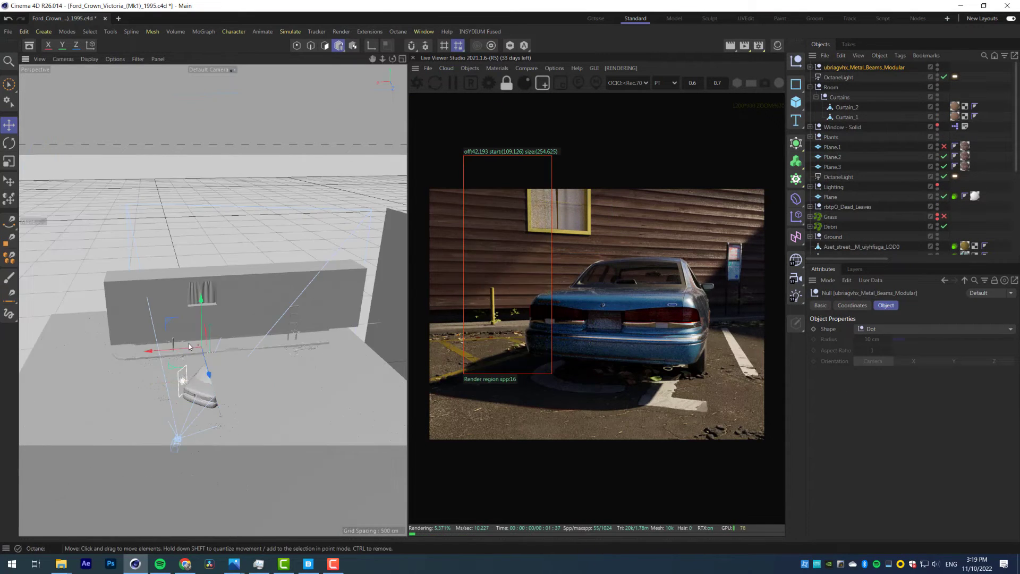
Hide the 00_LOD0 piece of the Metal_Beams_Modular set and start rotating the beam standing by the wall
{"action": "left_click", "coordinate": [937, 127], "text": "alt"}
{"action": "key", "text": "r"}
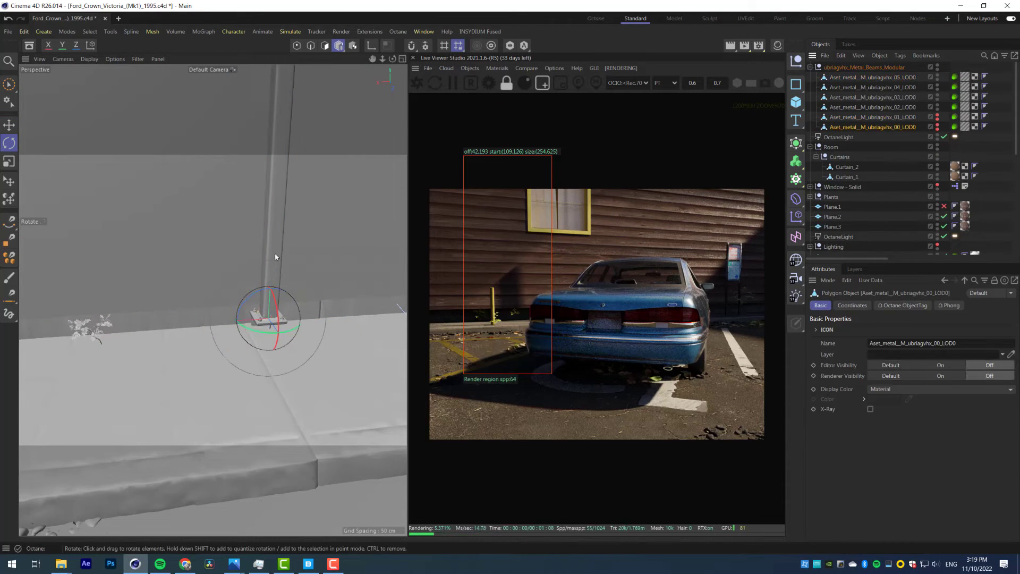
Move the metal beams group sideways along the curb in front of the building wall
{"action": "key", "text": "e"}
{"action": "left_click", "coordinate": [937, 97], "text": "alt"}
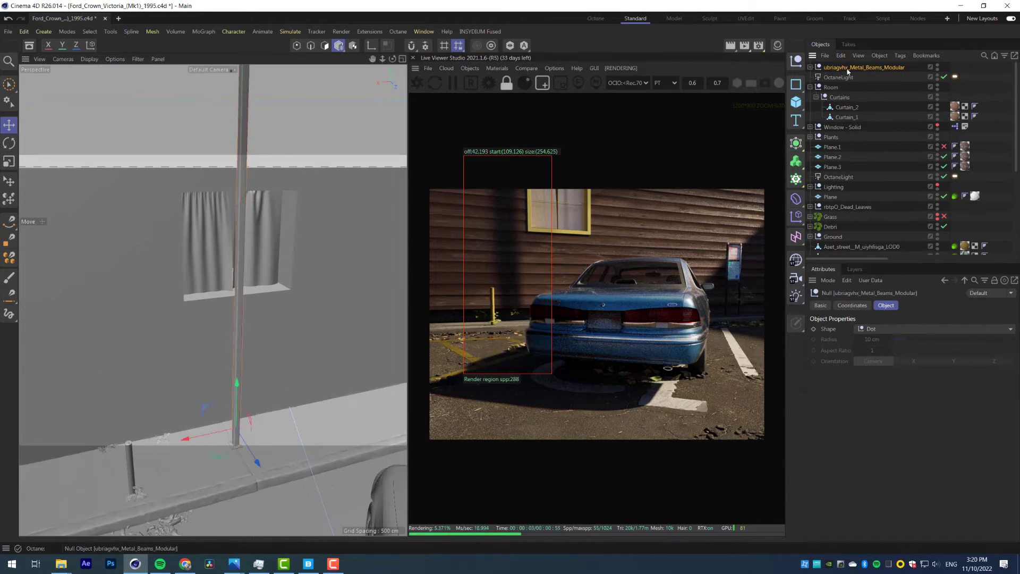
{"action": "left_click_drag", "start_coordinate": [228, 467], "coordinate": [178, 461]}
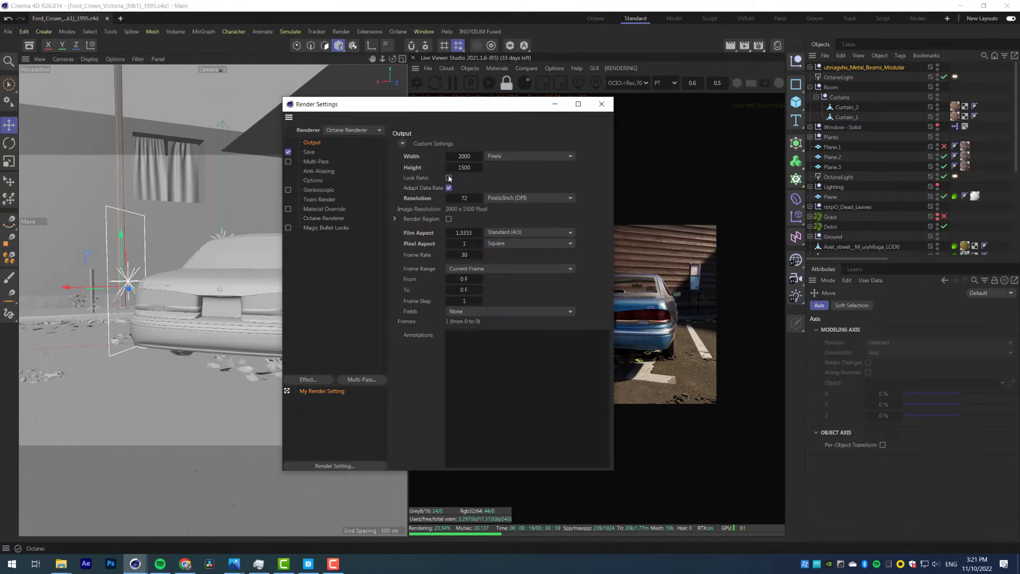
Set the render output size to 1920 by 1080 pixels and close the render settings
{"action": "double_click", "coordinate": [465, 156]}
{"action": "type", "text": "1920"}
{"action": "double_click", "coordinate": [464, 167]}
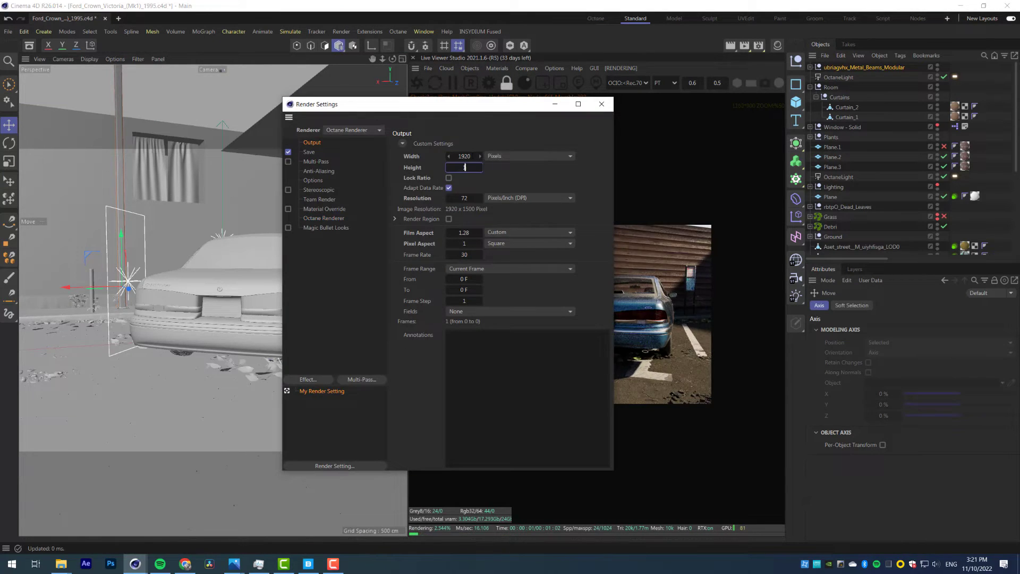
{"action": "type", "text": "1080"}
{"action": "left_click", "coordinate": [601, 104]}
Reframe the scene camera on the rear of the car and show the material list
{"action": "scroll", "coordinate": [596, 309], "scroll_direction": "up", "scroll_amount": 2}
{"action": "scroll", "coordinate": [850, 186], "scroll_direction": "down", "scroll_amount": 5}
{"action": "left_click", "coordinate": [832, 190]}
{"action": "scroll", "coordinate": [262, 292], "scroll_direction": "down", "scroll_amount": 2}
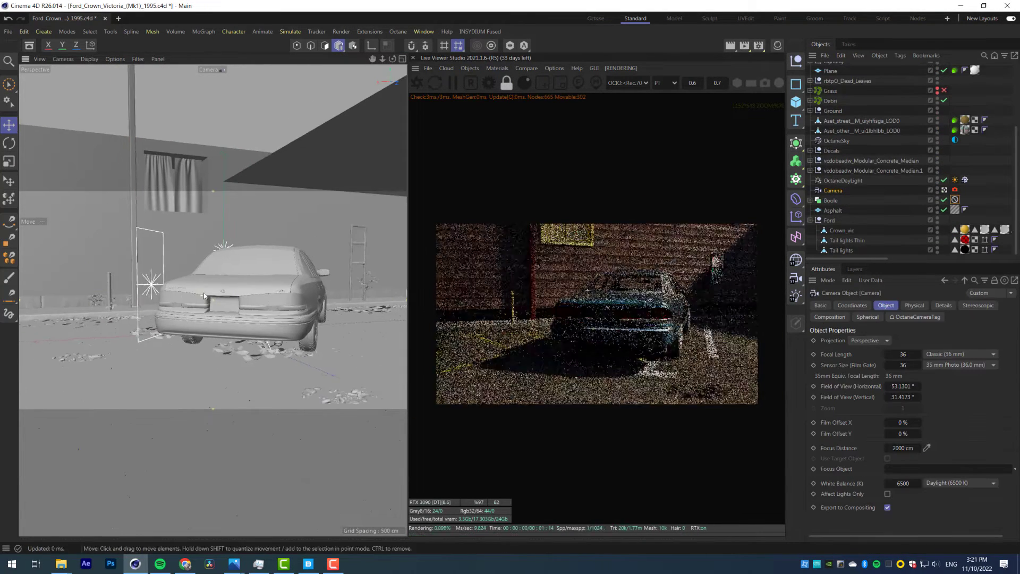
{"action": "left_click_drag", "start_coordinate": [262, 292], "coordinate": [239, 293], "text": "alt"}
{"action": "scroll", "coordinate": [726, 328], "scroll_direction": "up", "scroll_amount": 2}
{"action": "left_click", "coordinate": [777, 45]}
{"action": "scroll", "coordinate": [769, 415], "scroll_direction": "down", "scroll_amount": 8}
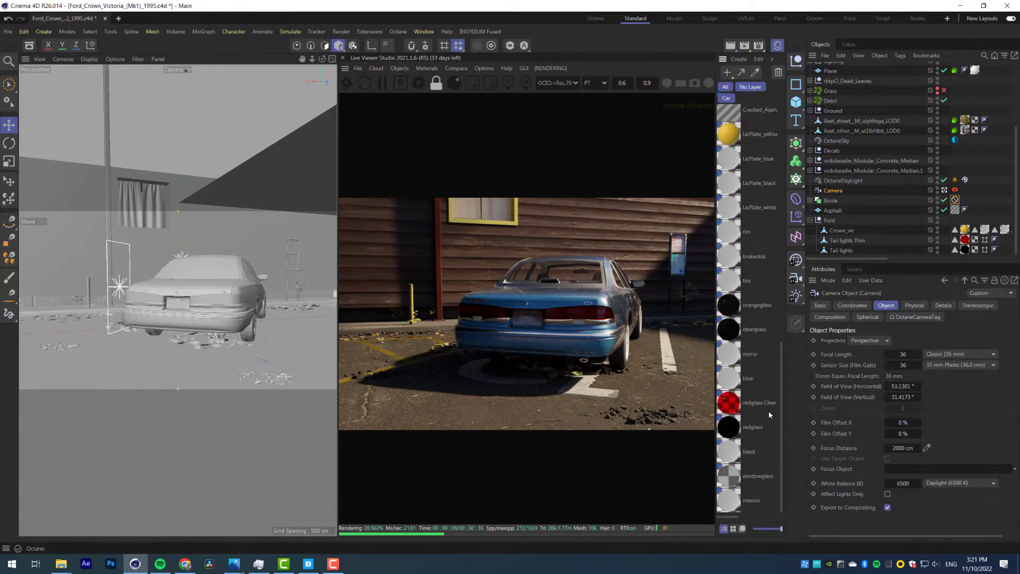
Open the Parking lines decal's Lines material in the node editor and set its diffuse color correction exposure to about -1.63
{"action": "left_click", "coordinate": [809, 151]}
{"action": "left_click", "coordinate": [845, 170]}
{"action": "double_click", "coordinate": [964, 170]}
{"action": "left_click", "coordinate": [820, 305]}
{"action": "left_click", "coordinate": [835, 458]}
{"action": "left_click_drag", "start_coordinate": [382, 191], "coordinate": [205, 45]}
{"action": "left_click", "coordinate": [147, 106]}
{"action": "left_click_drag", "start_coordinate": [528, 227], "coordinate": [532, 227]}
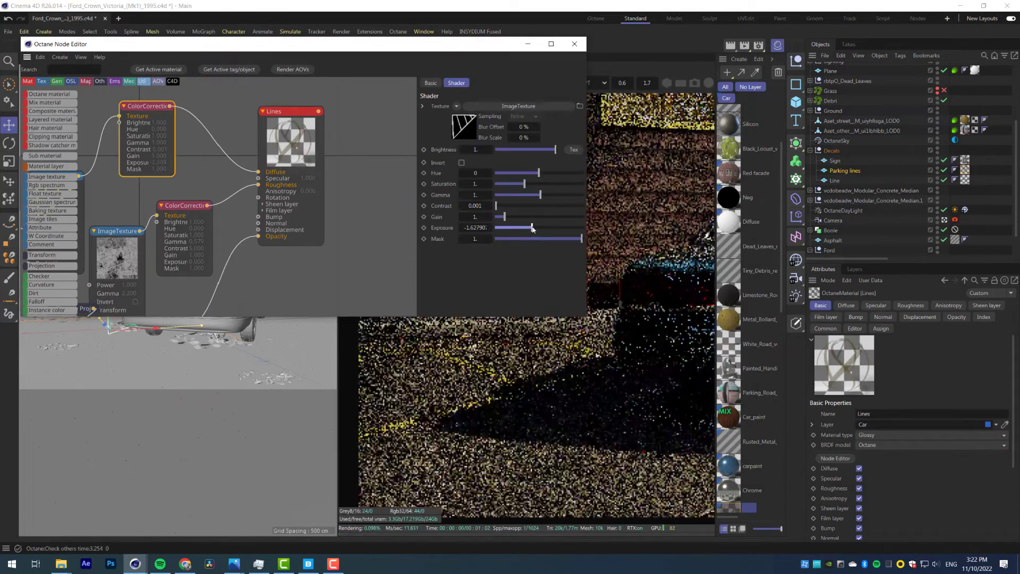
Open the Line decal's White_Road material nodes and connect an RGB spectrum node to the Multiply node feeding the albedo
{"action": "scroll", "coordinate": [531, 361], "scroll_direction": "down", "scroll_amount": 1}
{"action": "middle_click_drag", "start_coordinate": [531, 362], "coordinate": [514, 444]}
{"action": "left_click", "coordinate": [965, 181]}
{"action": "double_click", "coordinate": [965, 180]}
{"action": "left_click", "coordinate": [158, 70]}
{"action": "left_click", "coordinate": [146, 254]}
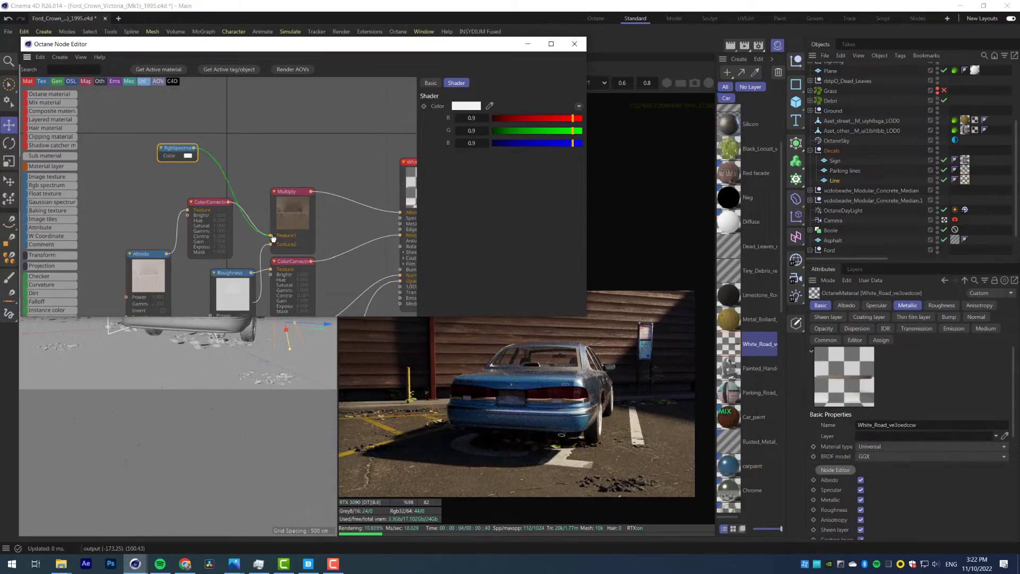
{"action": "left_click", "coordinate": [185, 155]}
{"action": "left_click_drag", "start_coordinate": [242, 192], "coordinate": [305, 215]}
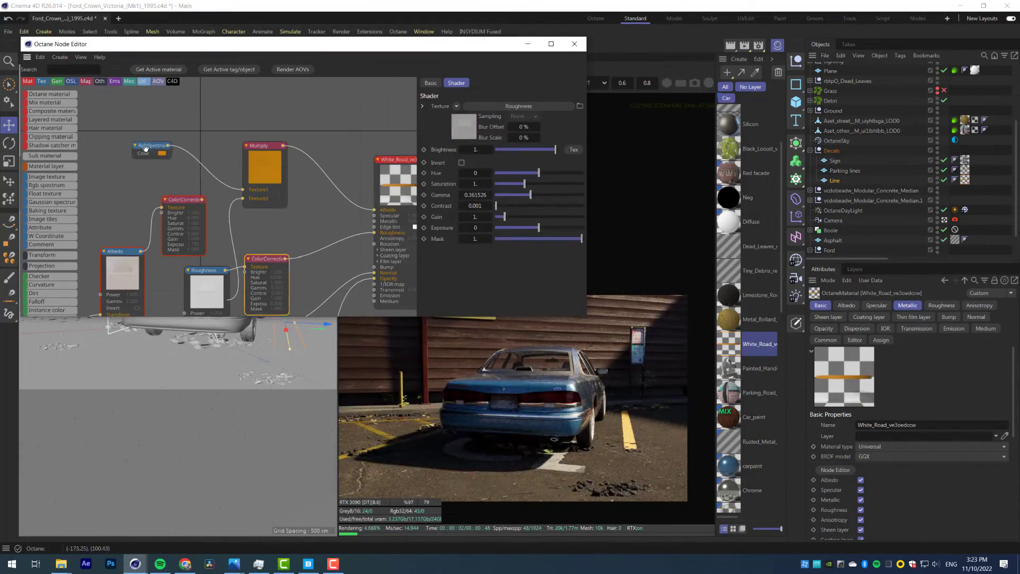
Set the White_Road material's RGB spectrum to dark orange (H 41°, S 100%, V 50%) and fine-tune the Lines material's color hue
{"action": "left_click", "coordinate": [466, 106]}
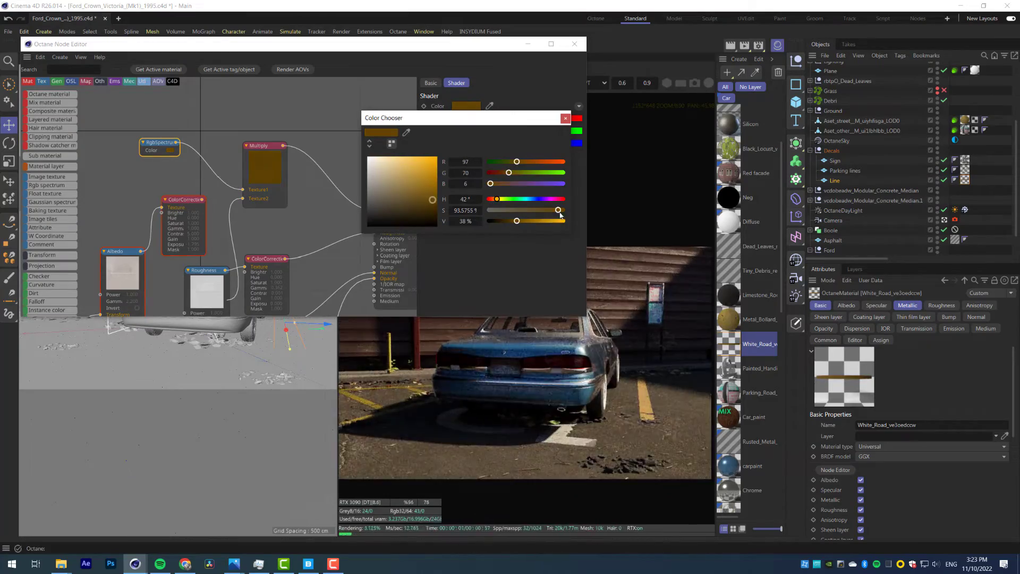
{"action": "left_click_drag", "start_coordinate": [559, 211], "coordinate": [565, 211]}
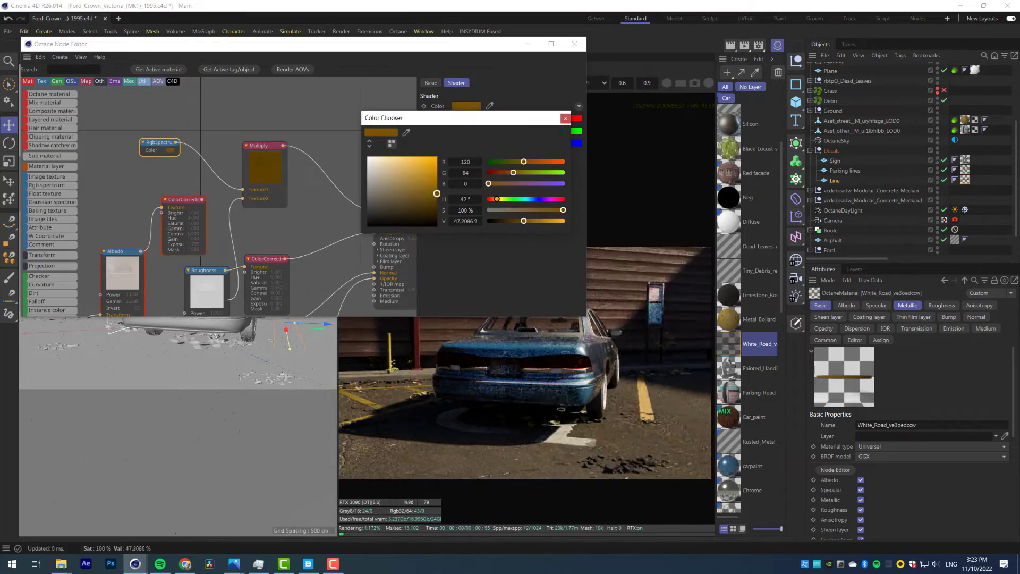
{"action": "mouse_move", "coordinate": [517, 162]}
{"action": "left_mouse_down"}
{"action": "mouse_move", "coordinate": [527, 161]}
{"action": "mouse_move", "coordinate": [511, 172]}
{"action": "left_mouse_up"}
{"action": "left_click_drag", "start_coordinate": [526, 162], "coordinate": [532, 161]}
{"action": "left_click", "coordinate": [495, 198]}
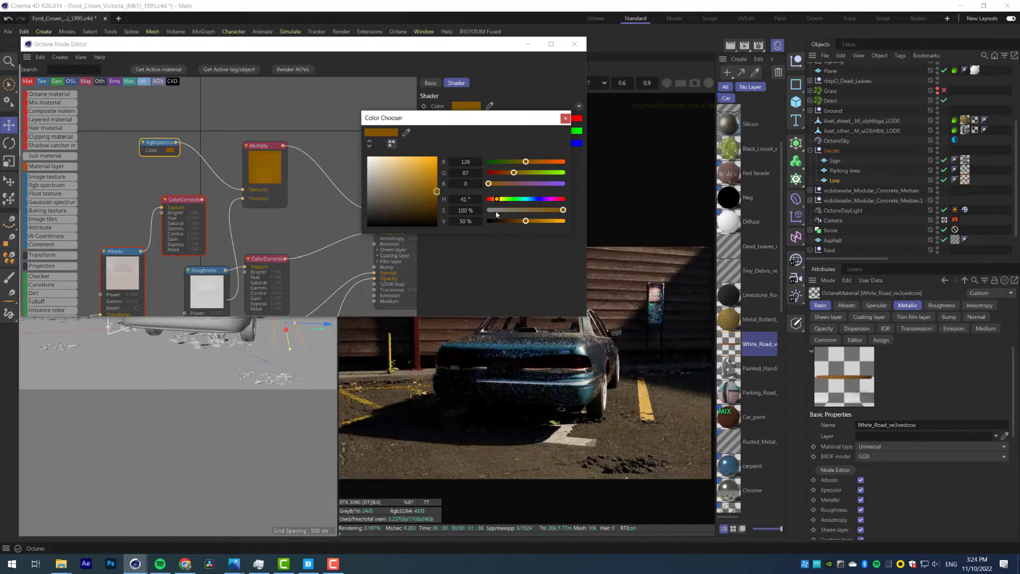
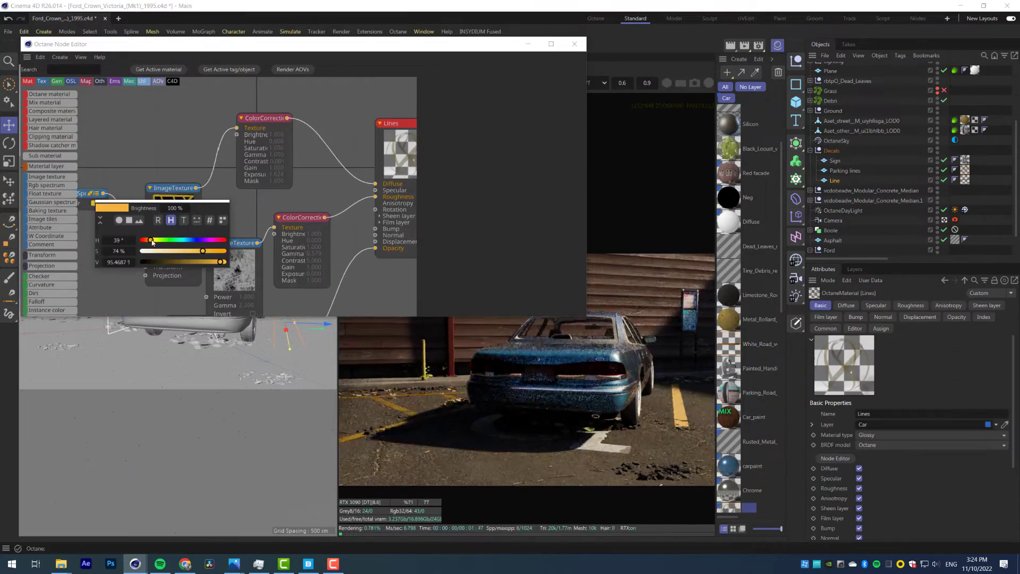
{"action": "left_click_drag", "start_coordinate": [152, 242], "coordinate": [153, 243]}
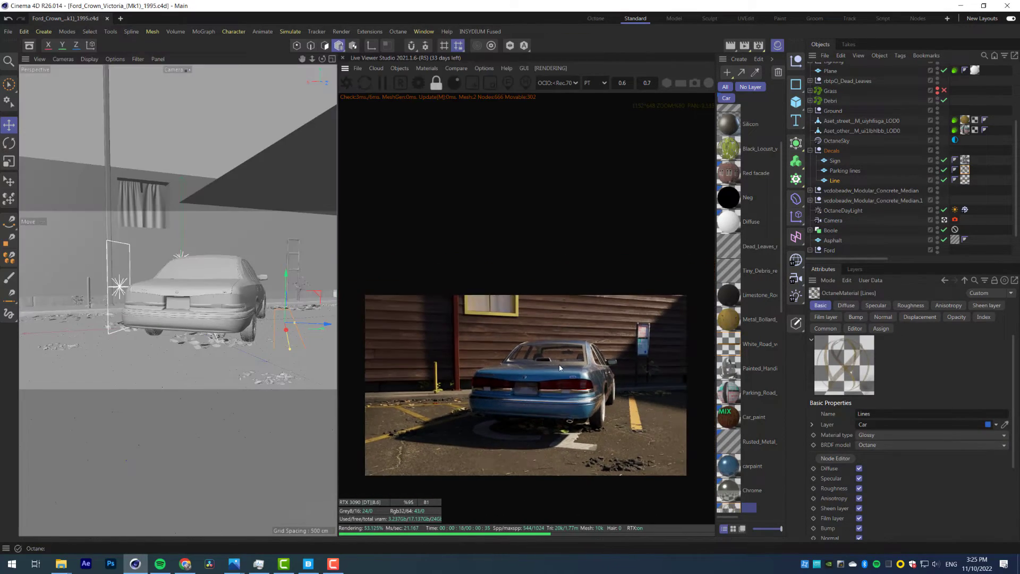
View the side of the car through the default camera and pick the wheel's rim material from the render
{"action": "scroll", "coordinate": [540, 372], "scroll_direction": "up", "scroll_amount": 4}
{"action": "left_click", "coordinate": [188, 70]}
{"action": "left_click_drag", "start_coordinate": [114, 249], "coordinate": [134, 285], "text": "alt"}
{"action": "scroll", "coordinate": [157, 327], "scroll_direction": "up", "scroll_amount": 10}
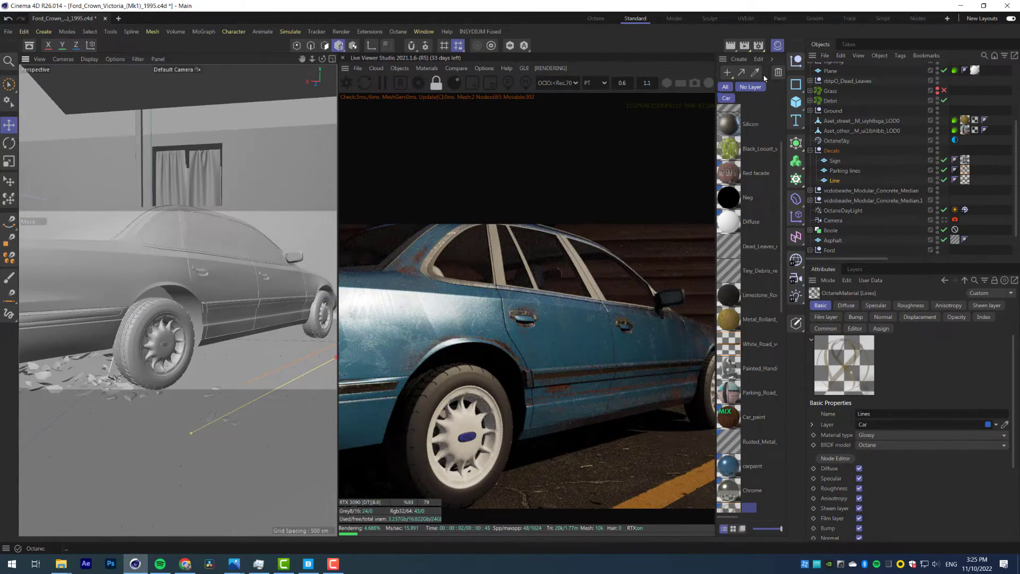
{"action": "left_click", "coordinate": [760, 343]}
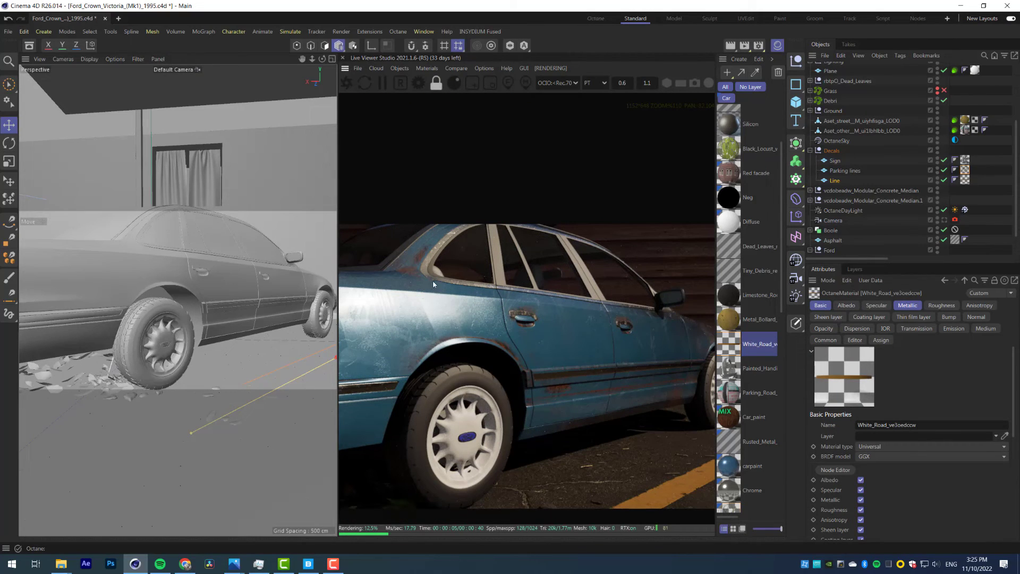
{"action": "left_click", "coordinate": [452, 399]}
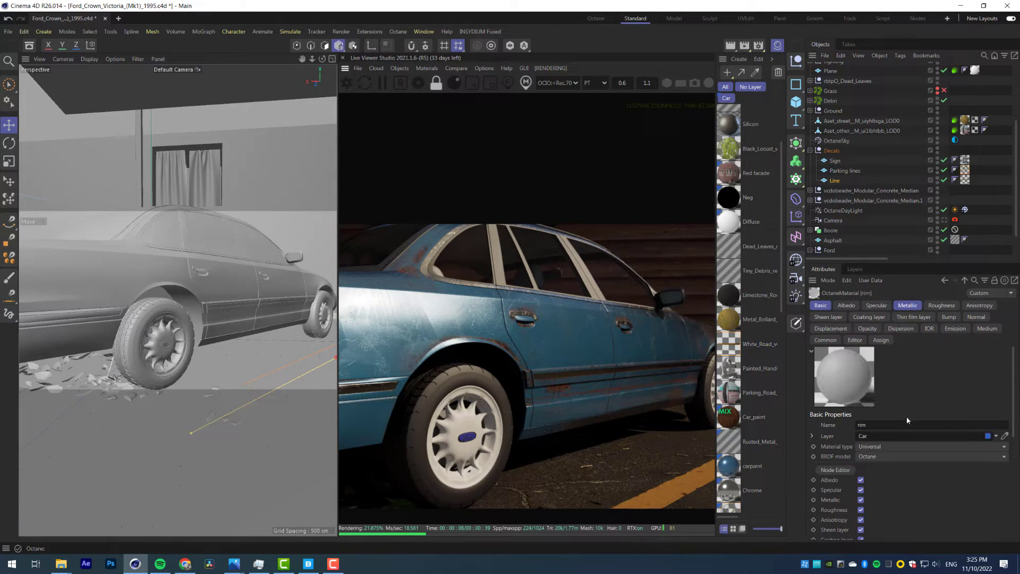
Duplicate the Chrome material and name the copy Rim
{"action": "scroll", "coordinate": [753, 266], "scroll_direction": "down", "scroll_amount": 5}
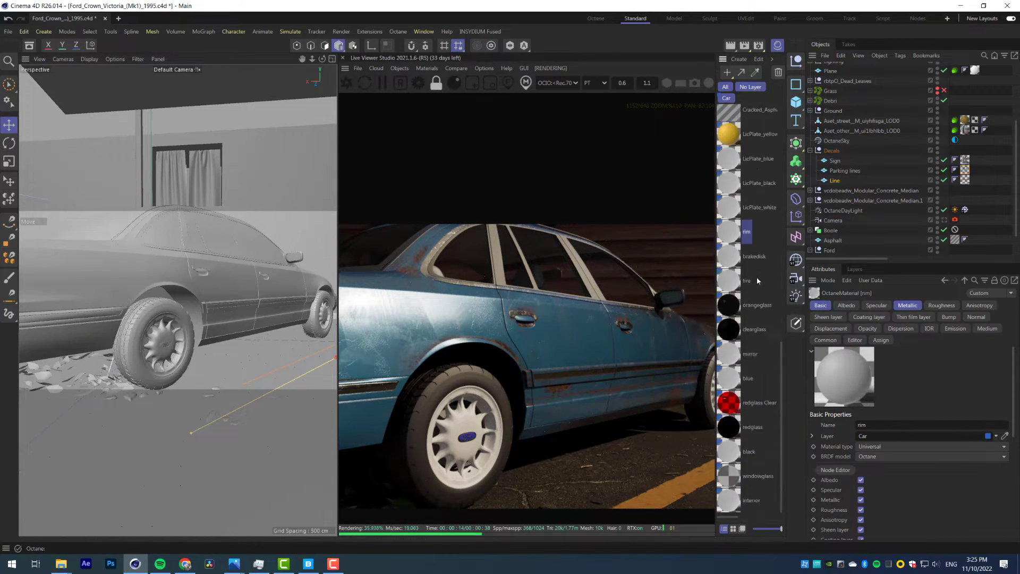
{"action": "left_click", "coordinate": [732, 253]}
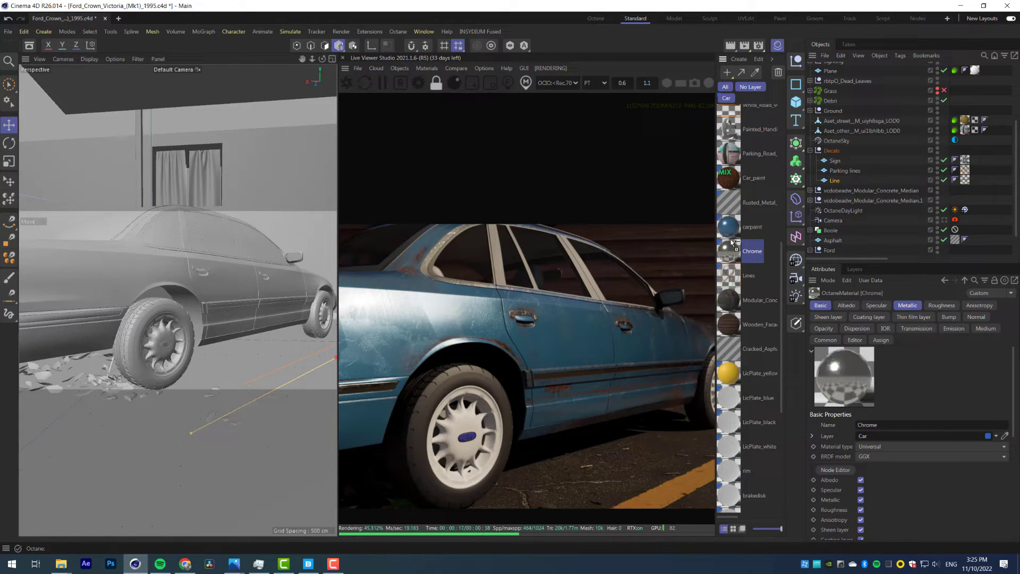
{"action": "left_click_drag", "start_coordinate": [733, 243], "coordinate": [758, 258], "text": "ctrl"}
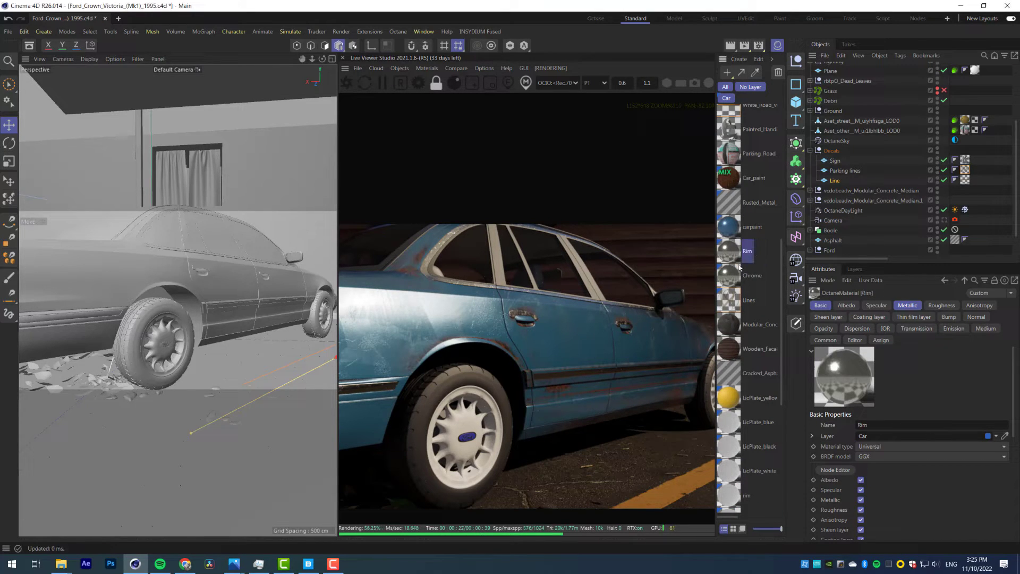
Place the old rim material next to the chrome-based Rim material and replace it with the new one
{"action": "scroll", "coordinate": [743, 277], "scroll_direction": "down", "scroll_amount": 5}
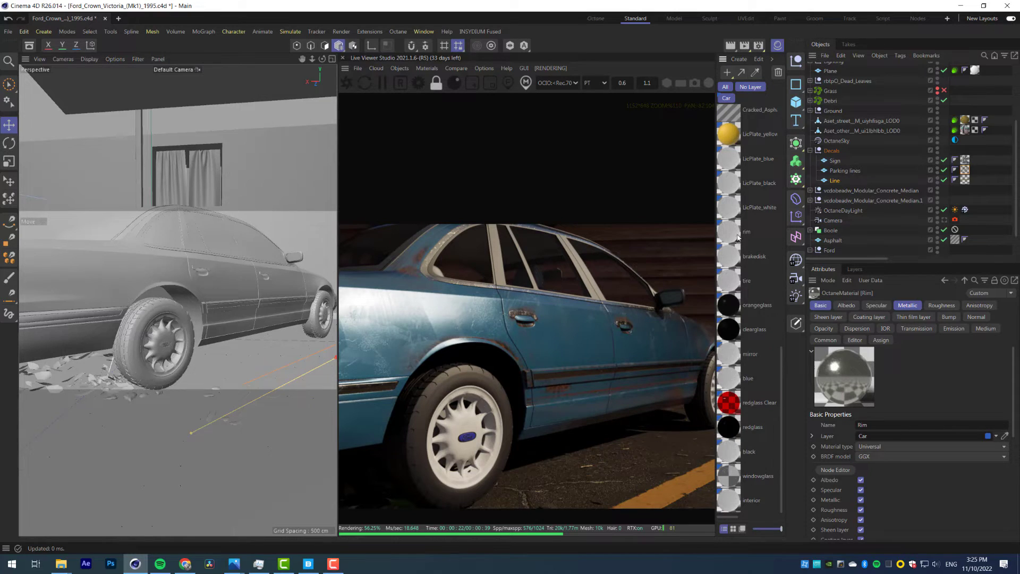
{"action": "scroll", "coordinate": [741, 237], "scroll_direction": "up", "scroll_amount": 3}
{"action": "left_click_drag", "start_coordinate": [747, 143], "coordinate": [737, 142]}
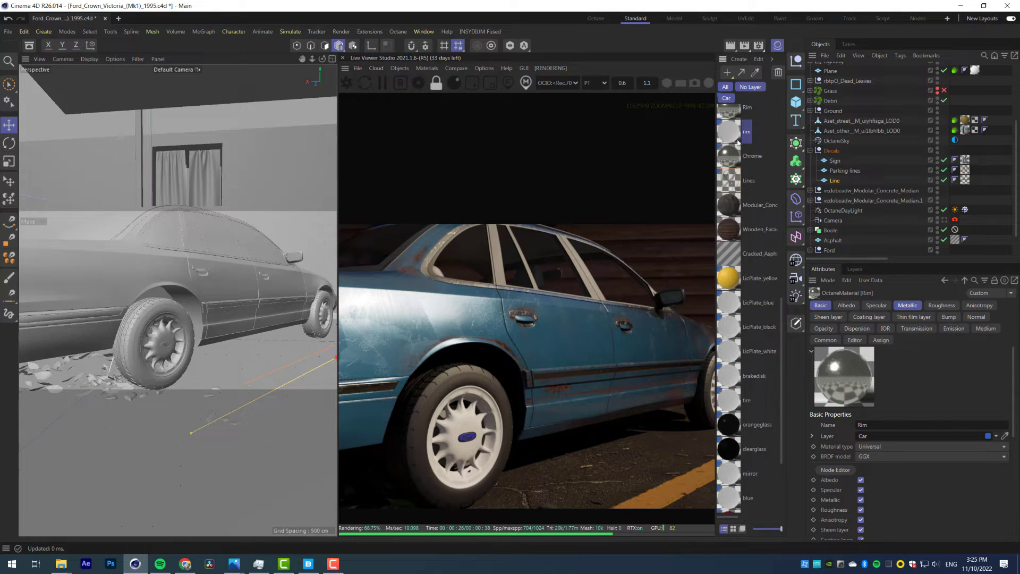
{"action": "scroll", "coordinate": [757, 168], "scroll_direction": "up", "scroll_amount": 3}
{"action": "left_click_drag", "start_coordinate": [734, 229], "coordinate": [734, 251], "text": "alt"}
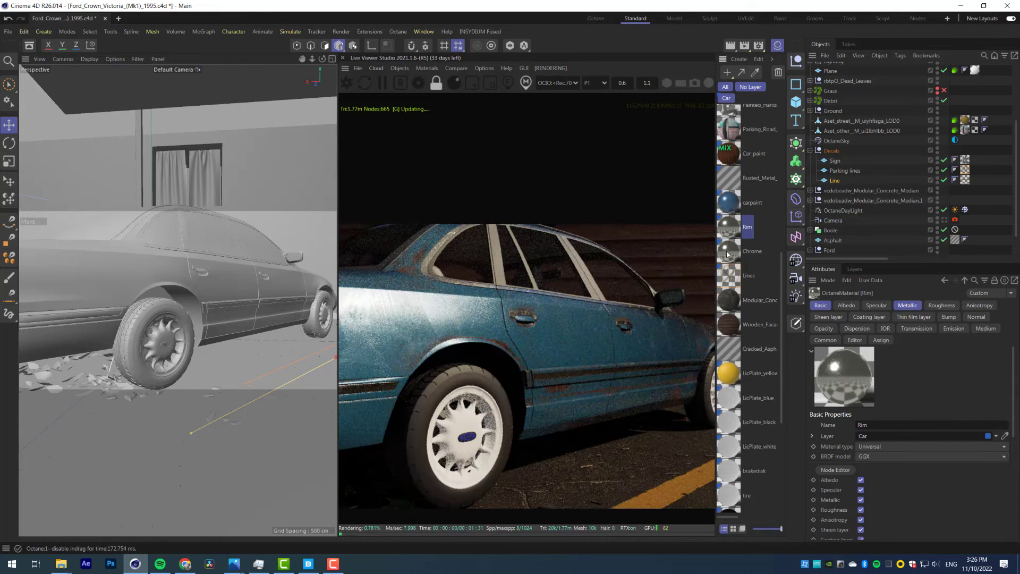
Select the rim polygons of Crown_vic and set the Rim material tag's projection to Cubic
{"action": "left_click", "coordinate": [753, 153]}
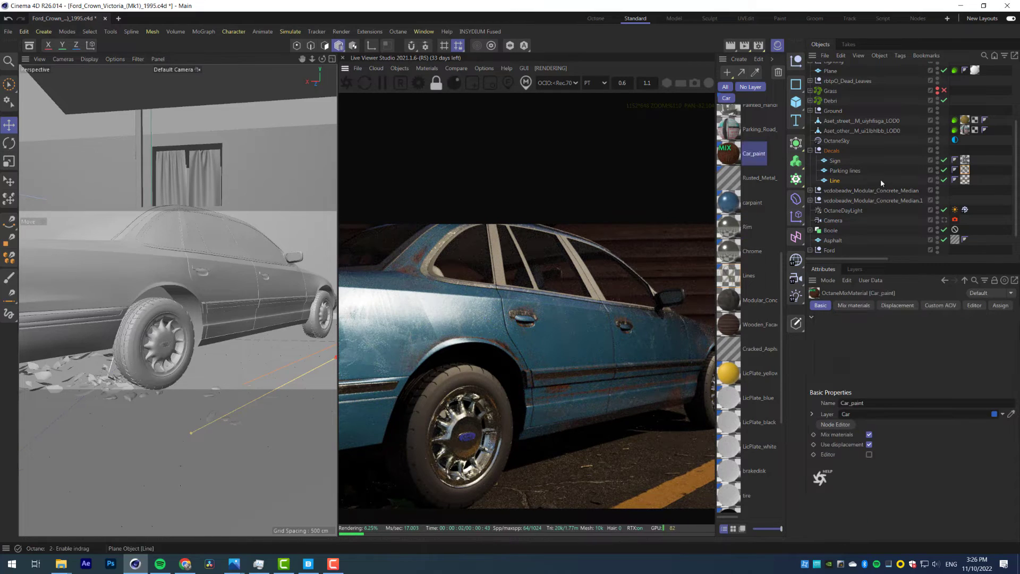
{"action": "left_click", "coordinate": [461, 404]}
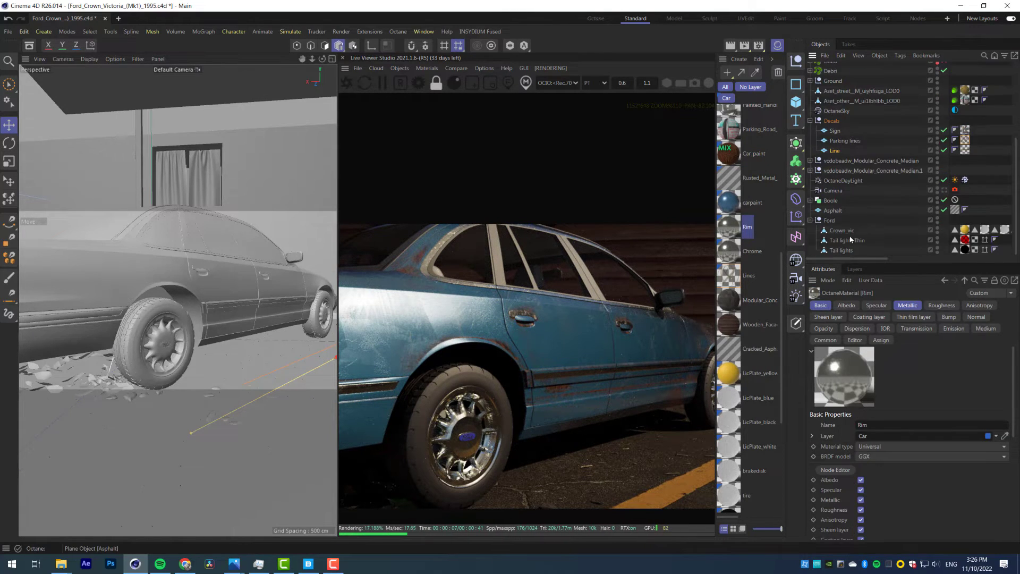
{"action": "left_click_drag", "start_coordinate": [872, 258], "coordinate": [914, 232]}
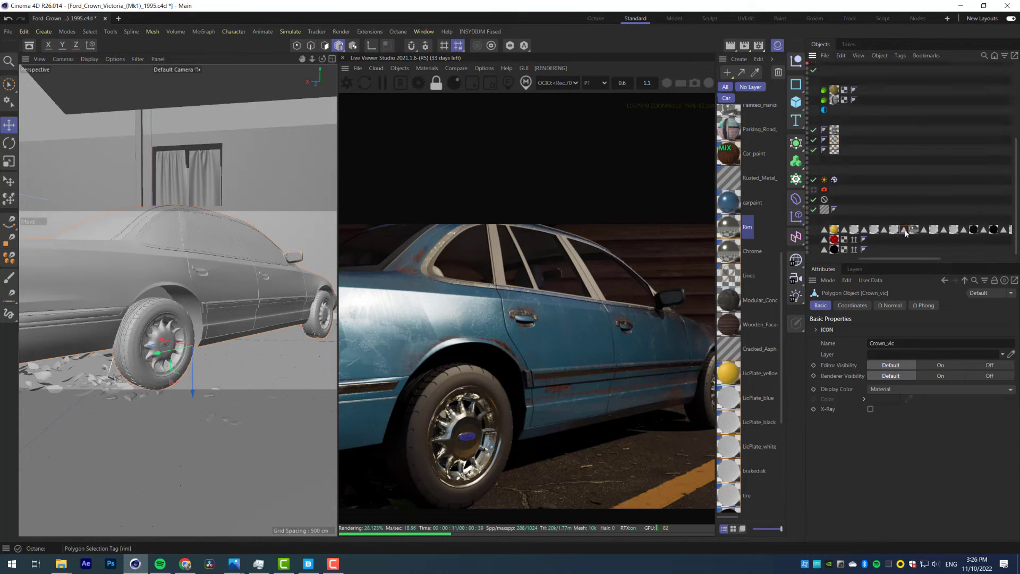
{"action": "left_click", "coordinate": [906, 233]}
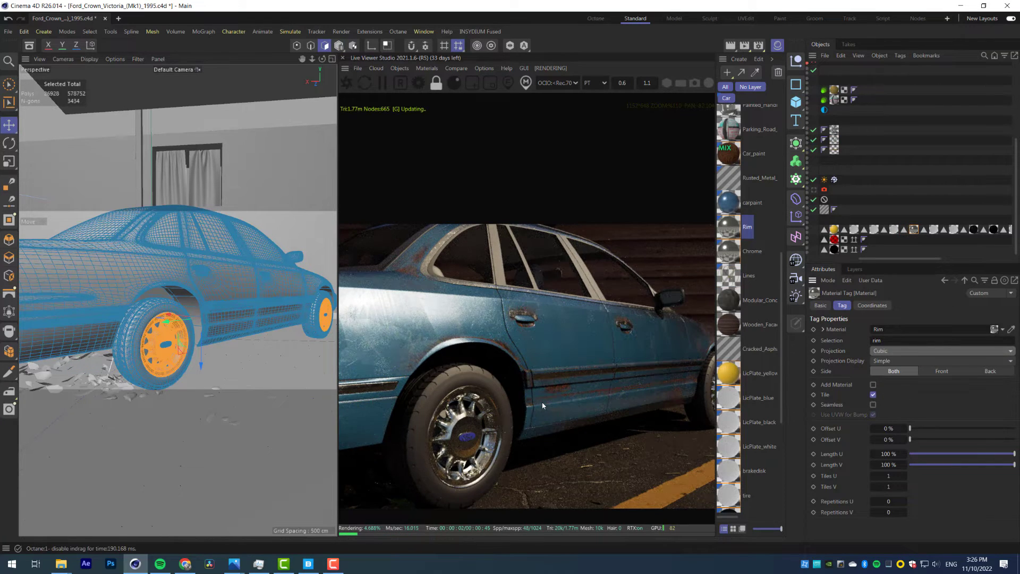
Set the color in the Rim material's metallic channel to light blue (R 191, G 232, B 255)
{"action": "scroll", "coordinate": [526, 372], "scroll_direction": "up", "scroll_amount": 5}
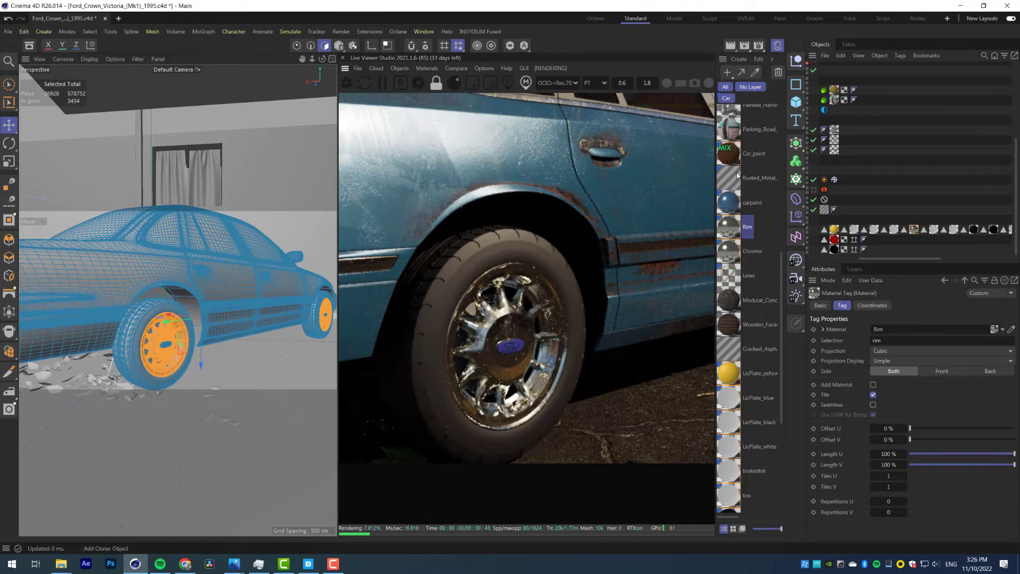
{"action": "left_click", "coordinate": [732, 227]}
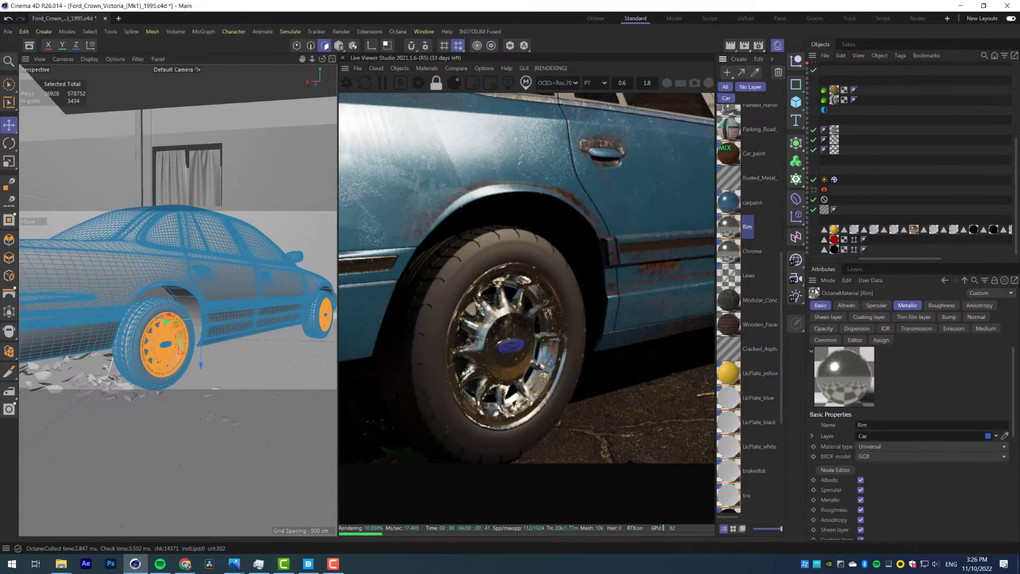
{"action": "left_click", "coordinate": [912, 308]}
{"action": "left_click", "coordinate": [914, 438]}
{"action": "left_click_drag", "start_coordinate": [931, 485], "coordinate": [943, 482]}
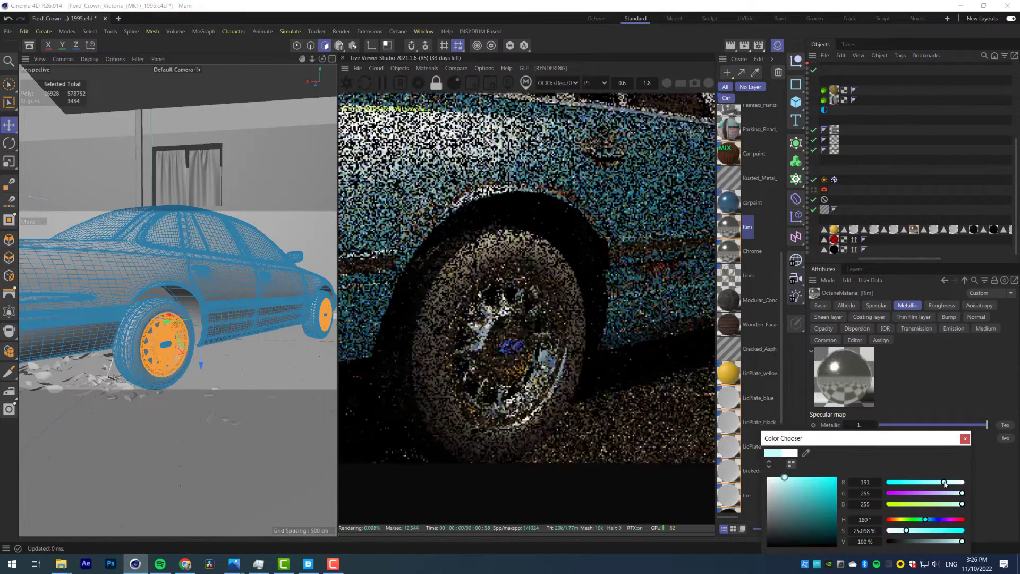
{"action": "left_click_drag", "start_coordinate": [927, 520], "coordinate": [931, 520]}
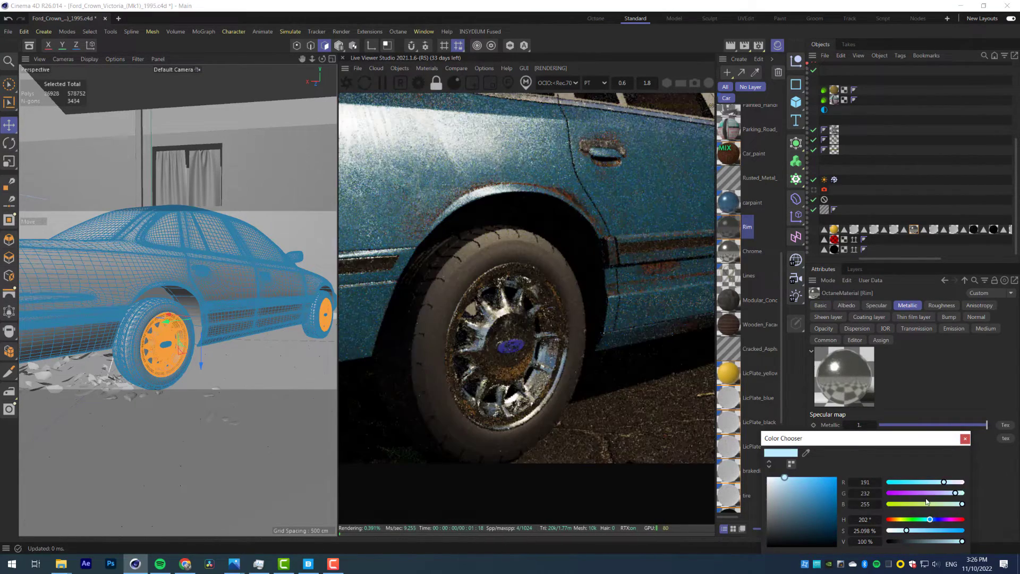
{"action": "left_click", "coordinate": [933, 366]}
In the Rim material's nodes, set the Gloss texture's color correction to gamma about 0.636 and contrast 5
{"action": "left_click", "coordinate": [941, 305]}
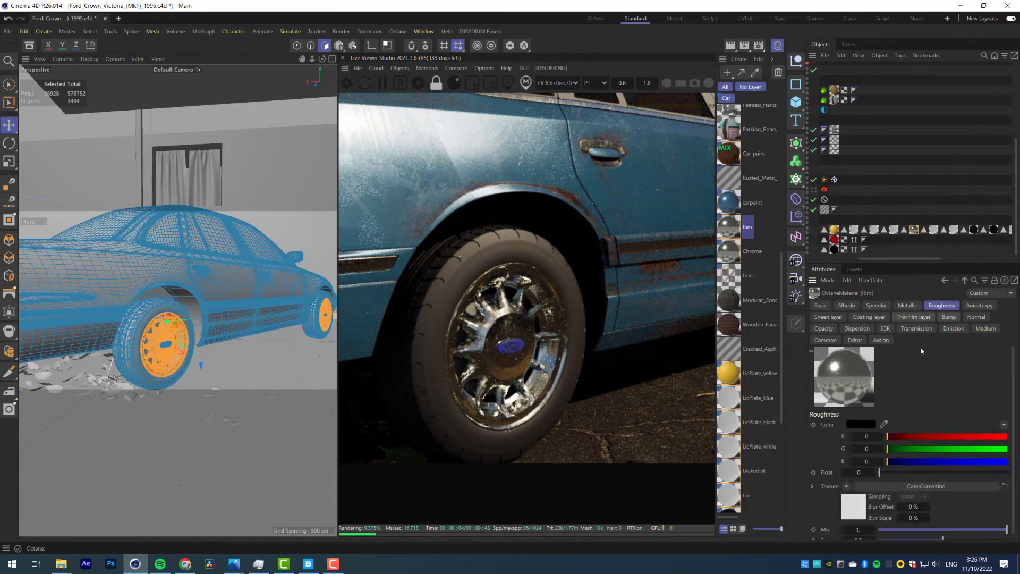
{"action": "left_click", "coordinate": [820, 305]}
{"action": "left_click", "coordinate": [835, 469]}
{"action": "left_click_drag", "start_coordinate": [474, 183], "coordinate": [330, 48]}
{"action": "left_click", "coordinate": [263, 261]}
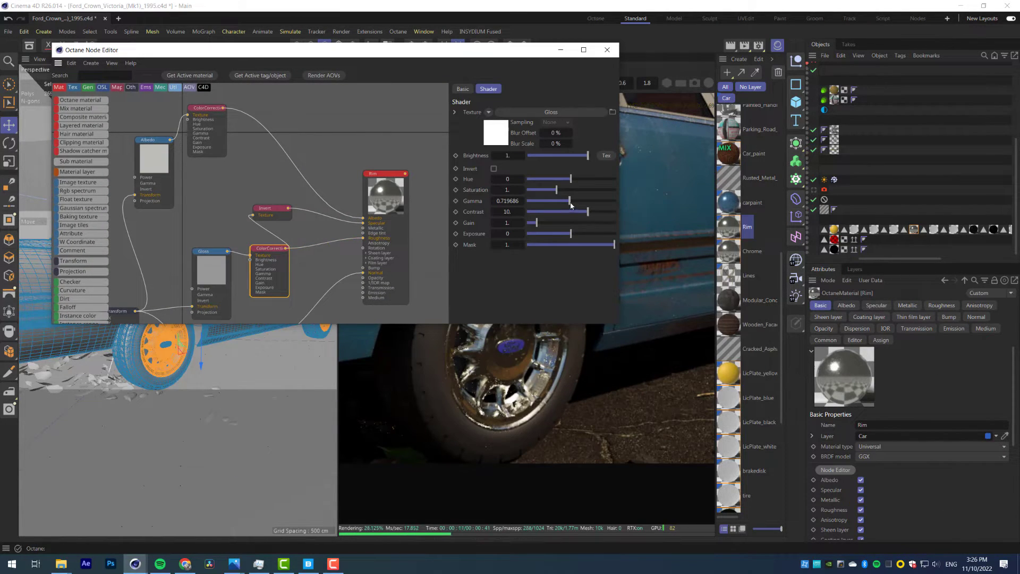
{"action": "left_click_drag", "start_coordinate": [570, 206], "coordinate": [568, 205]}
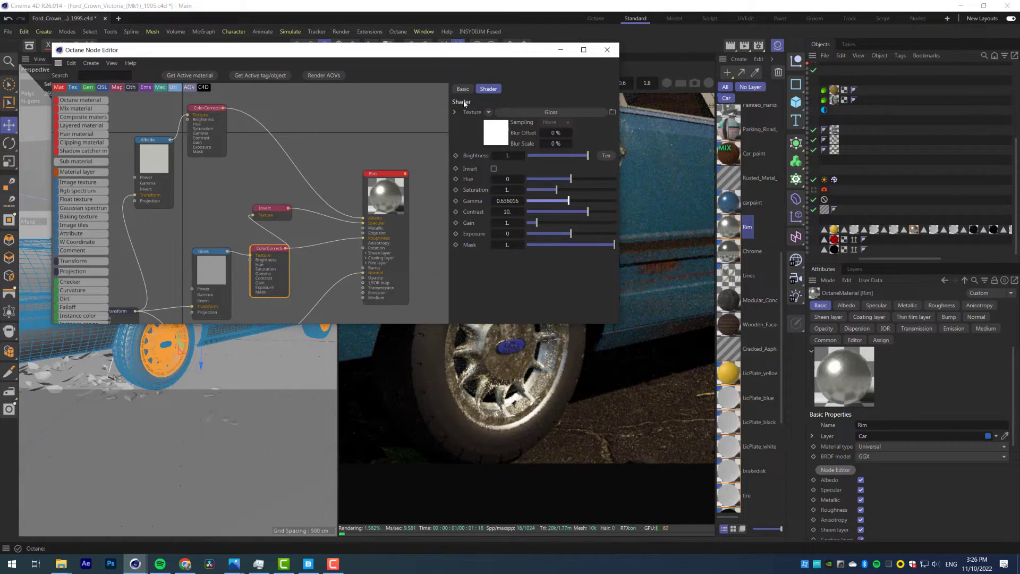
{"action": "left_click_drag", "start_coordinate": [438, 52], "coordinate": [388, 23]}
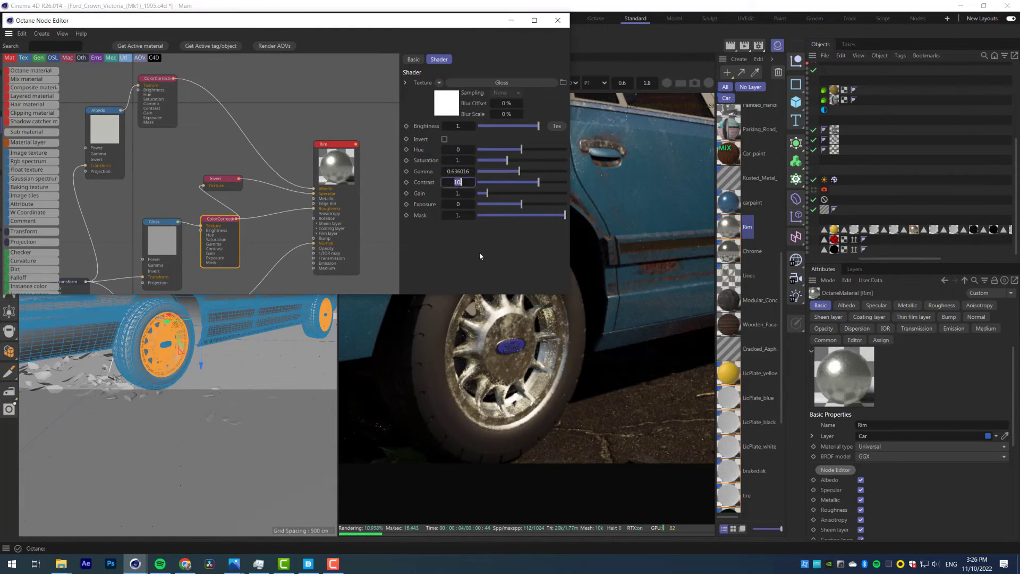
{"action": "type", "text": "5"}
{"action": "key", "text": "Return"}
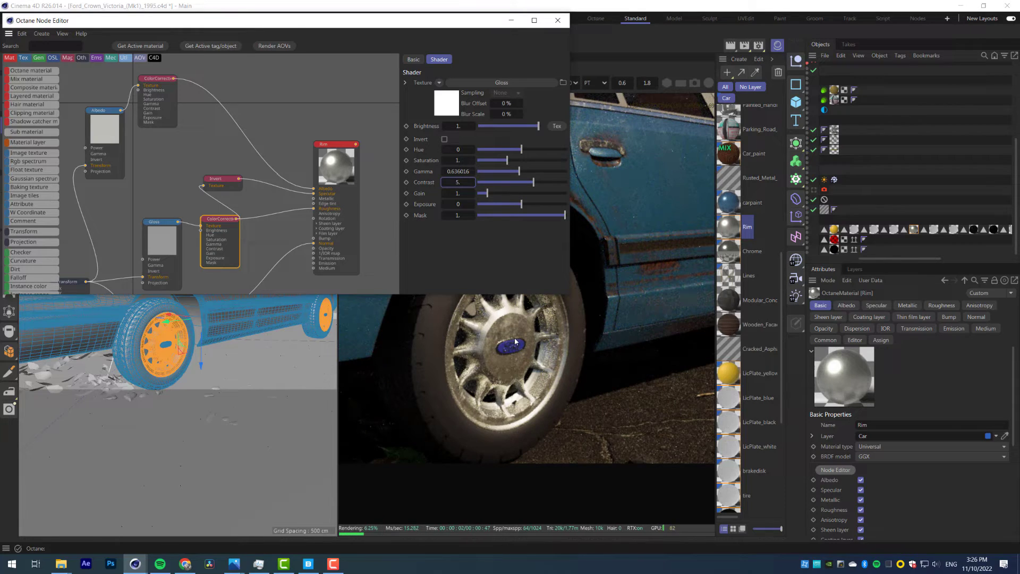
Check the rim material tag and the blue logo material against the rendered wheel, and close the node editor
{"action": "left_click", "coordinate": [913, 229]}
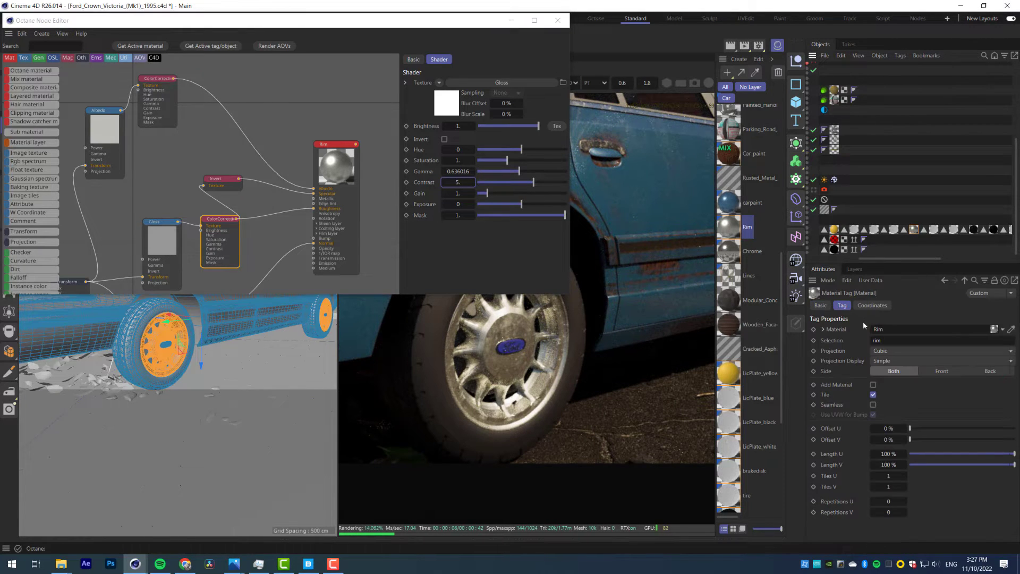
{"action": "left_click", "coordinate": [515, 351]}
{"action": "scroll", "coordinate": [529, 368], "scroll_direction": "down", "scroll_amount": 4}
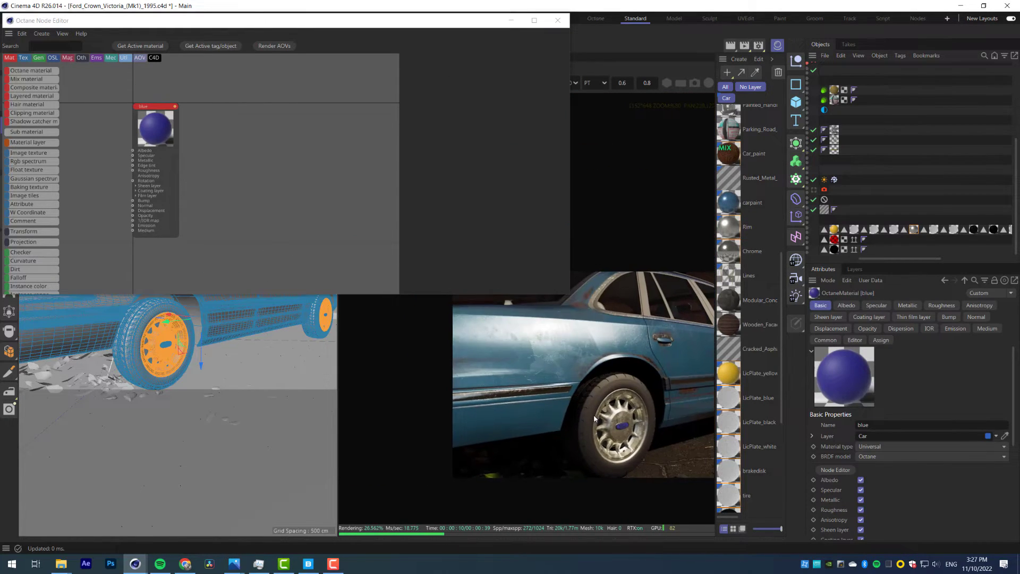
{"action": "scroll", "coordinate": [537, 366], "scroll_direction": "up", "scroll_amount": 6}
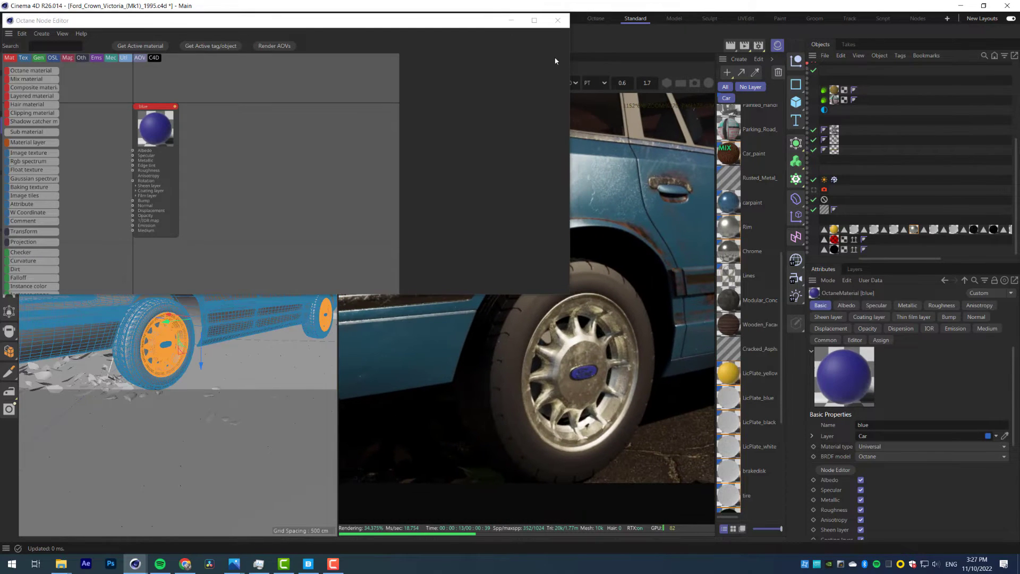
{"action": "left_click", "coordinate": [557, 21]}
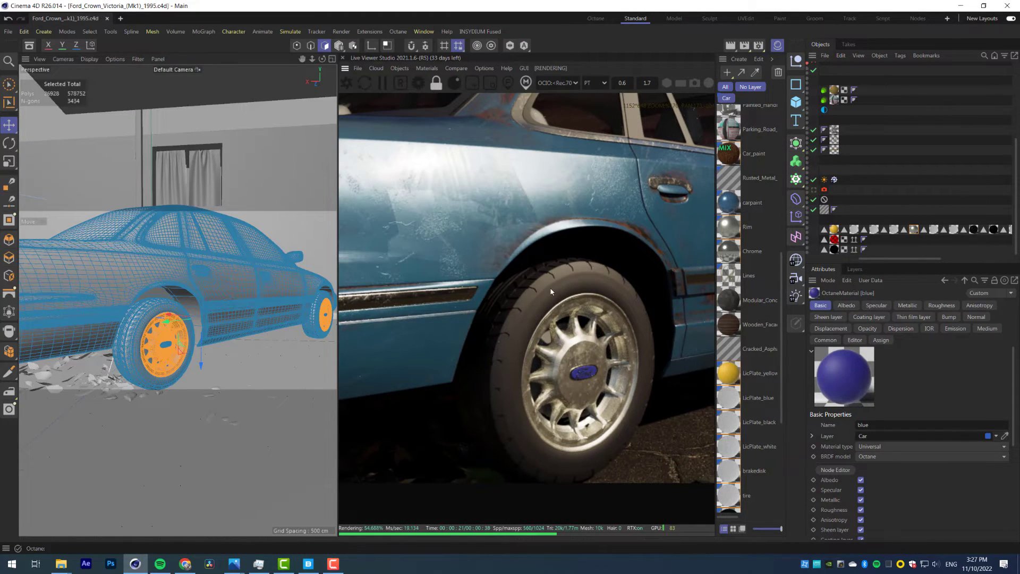
Switch to Quixel Bridge and search the Surfaces category for rubber
{"action": "left_click", "coordinate": [308, 563]}
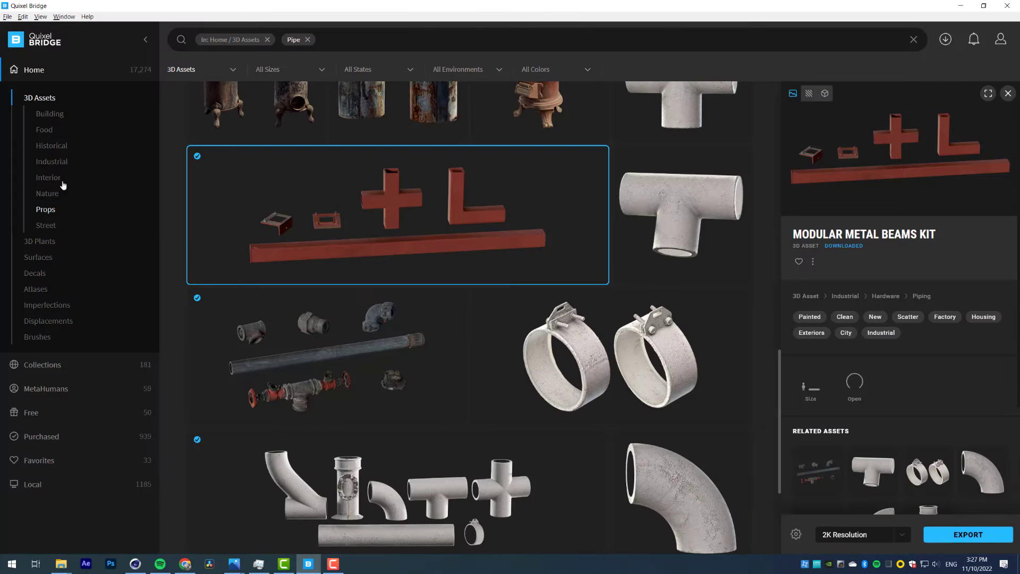
{"action": "left_click", "coordinate": [39, 257]}
{"action": "scroll", "coordinate": [376, 257], "scroll_direction": "down", "scroll_amount": 2}
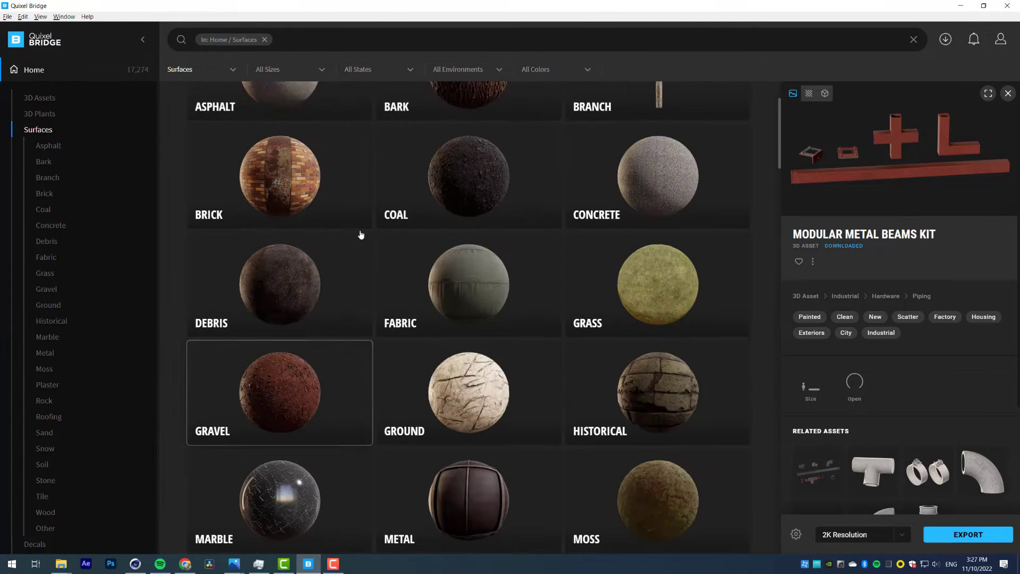
{"action": "scroll", "coordinate": [358, 232], "scroll_direction": "up", "scroll_amount": 2}
{"action": "left_click", "coordinate": [334, 39]}
{"action": "type", "text": "rubber"}
{"action": "key", "text": "Return"}
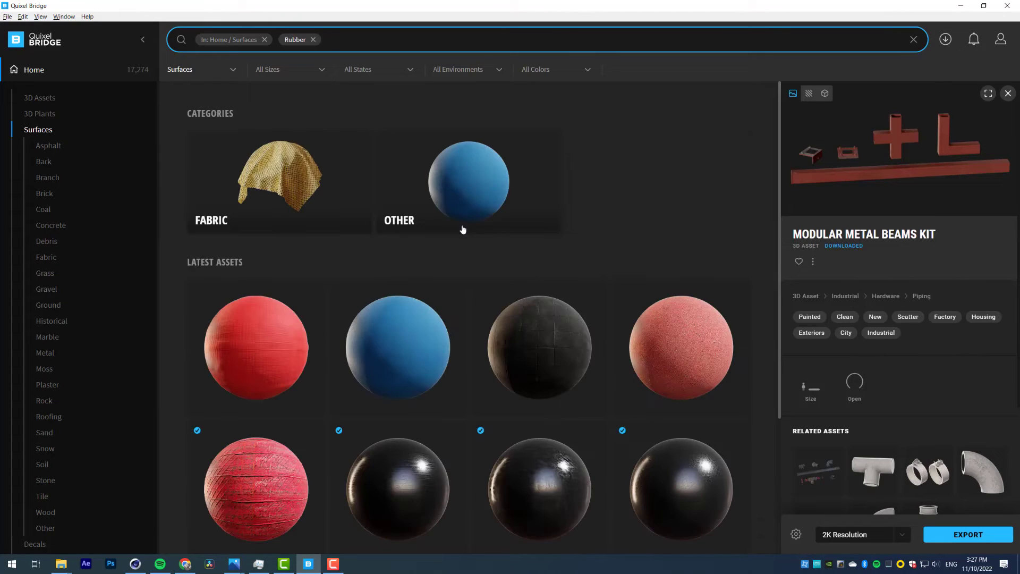
Export the Scratched Rubber surface at 2K resolution to Cinema 4D
{"action": "scroll", "coordinate": [561, 434], "scroll_direction": "down", "scroll_amount": 2}
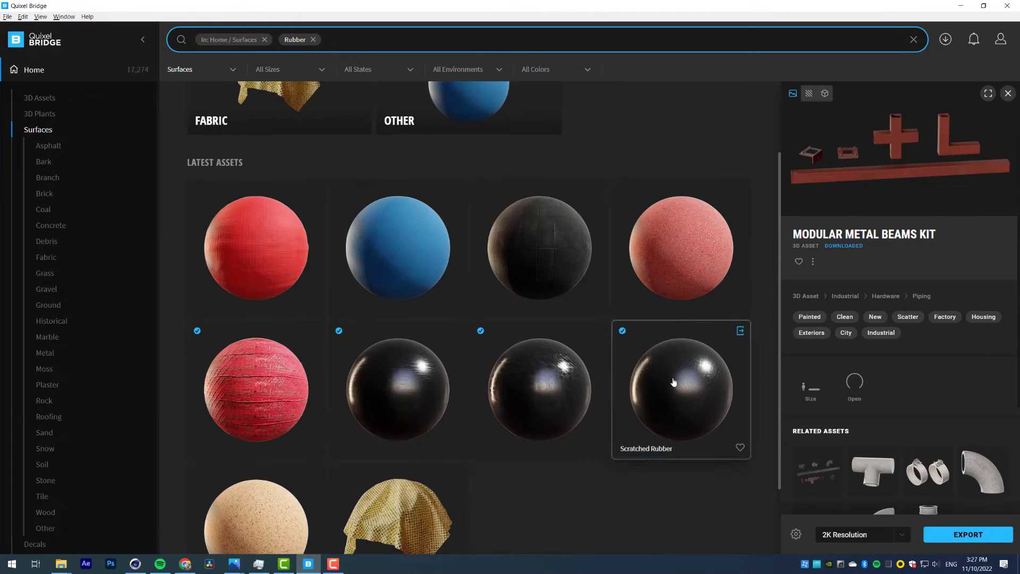
{"action": "left_click", "coordinate": [706, 449]}
{"action": "left_click", "coordinate": [952, 535]}
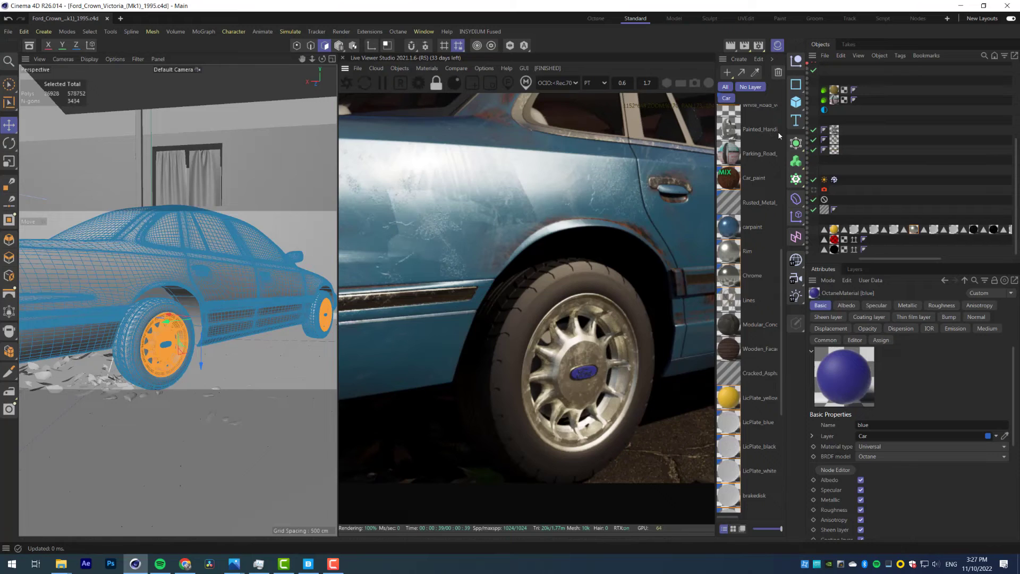
Assign the imported Scratched Rubber material to the Car layer and rename it Rubber
{"action": "left_click_drag", "start_coordinate": [727, 97], "coordinate": [758, 115]}
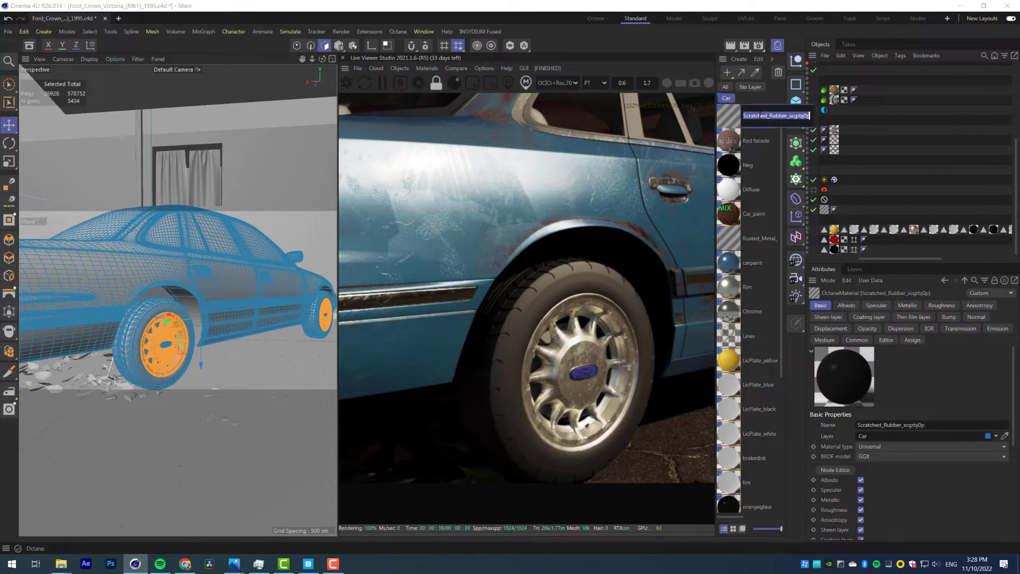
{"action": "left_click", "coordinate": [758, 114]}
{"action": "type", "text": "Rubber"}
{"action": "key", "text": "Return"}
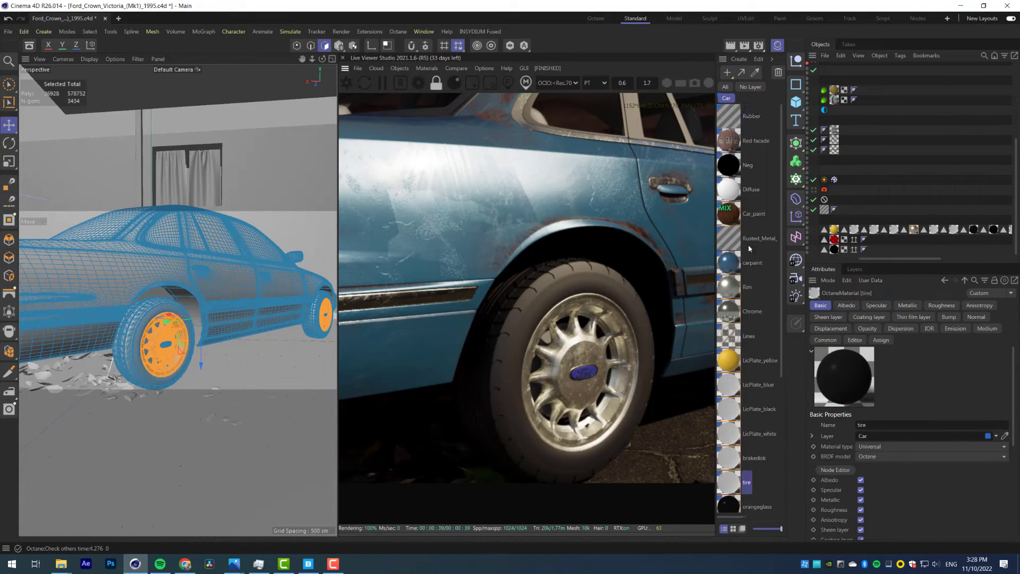
Replace the old tire material with Rubber and limit the live render to a region around the rear wheel
{"action": "scroll", "coordinate": [766, 362], "scroll_direction": "down", "scroll_amount": 3}
{"action": "left_click_drag", "start_coordinate": [734, 170], "coordinate": [734, 143]}
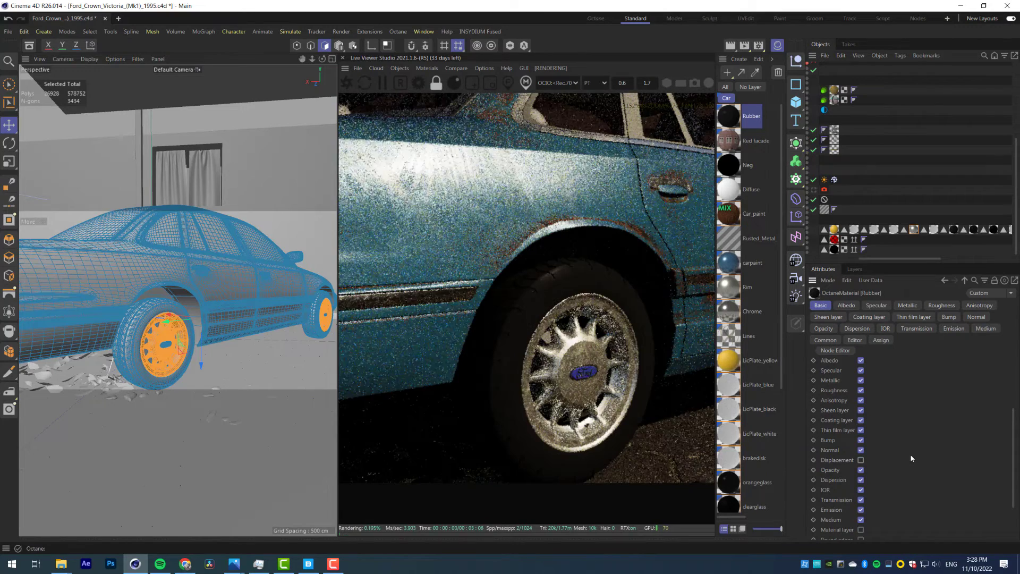
{"action": "left_click_drag", "start_coordinate": [552, 389], "coordinate": [623, 462]}
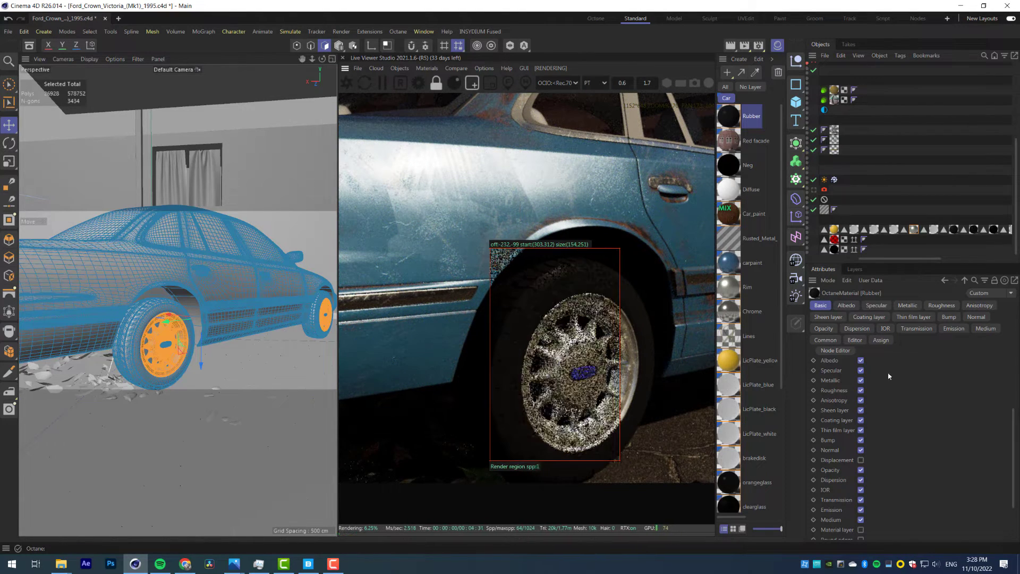
Open the Rubber material's node graph and spread its texture and color correction nodes apart
{"action": "scroll", "coordinate": [910, 395], "scroll_direction": "up", "scroll_amount": 3}
{"action": "left_click", "coordinate": [835, 470]}
{"action": "left_click_drag", "start_coordinate": [492, 342], "coordinate": [524, 305]}
{"action": "right_click", "coordinate": [524, 304]}
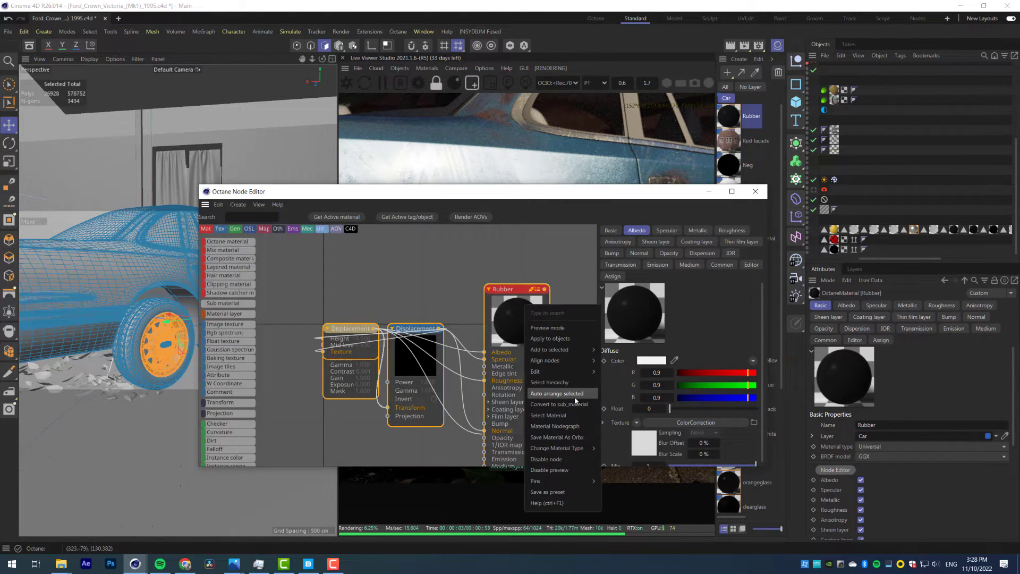
{"action": "left_click", "coordinate": [560, 358]}
{"action": "left_click_drag", "start_coordinate": [441, 356], "coordinate": [418, 298]}
{"action": "left_click_drag", "start_coordinate": [483, 265], "coordinate": [546, 311]}
{"action": "left_click_drag", "start_coordinate": [363, 370], "coordinate": [315, 369]}
{"action": "left_click_drag", "start_coordinate": [425, 300], "coordinate": [402, 299]}
{"action": "left_click_drag", "start_coordinate": [420, 192], "coordinate": [232, 41]}
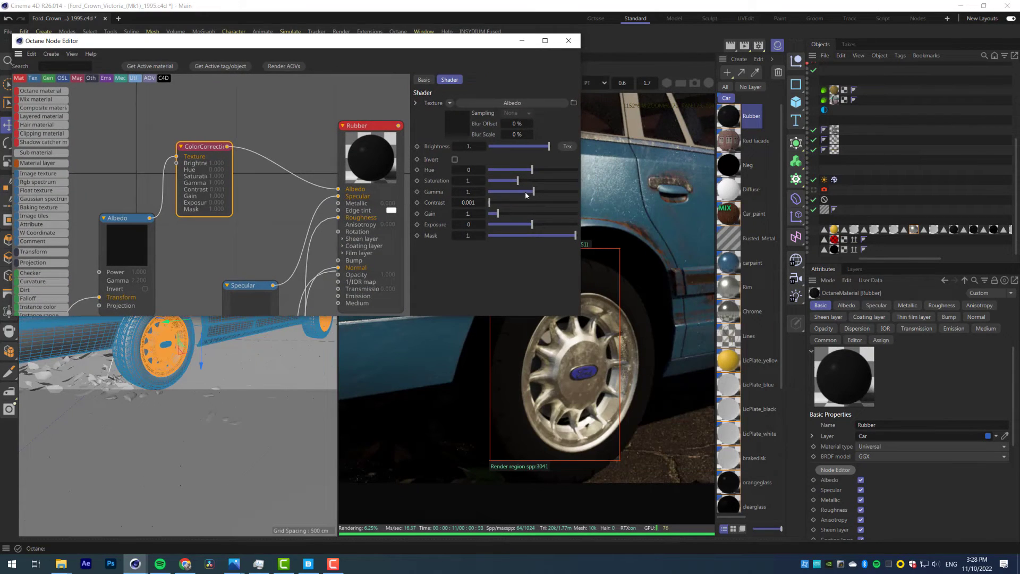
Set the Albedo texture's color correction to contrast 5 and gamma about 0.415
{"action": "type", "text": "5"}
{"action": "key", "text": "Return"}
{"action": "left_click_drag", "start_coordinate": [532, 192], "coordinate": [524, 192]}
Delete the Specular texture node and connect the Gloss color correction to the Rubber material's Specular channel
{"action": "middle_click_drag", "start_coordinate": [252, 281], "coordinate": [266, 212]}
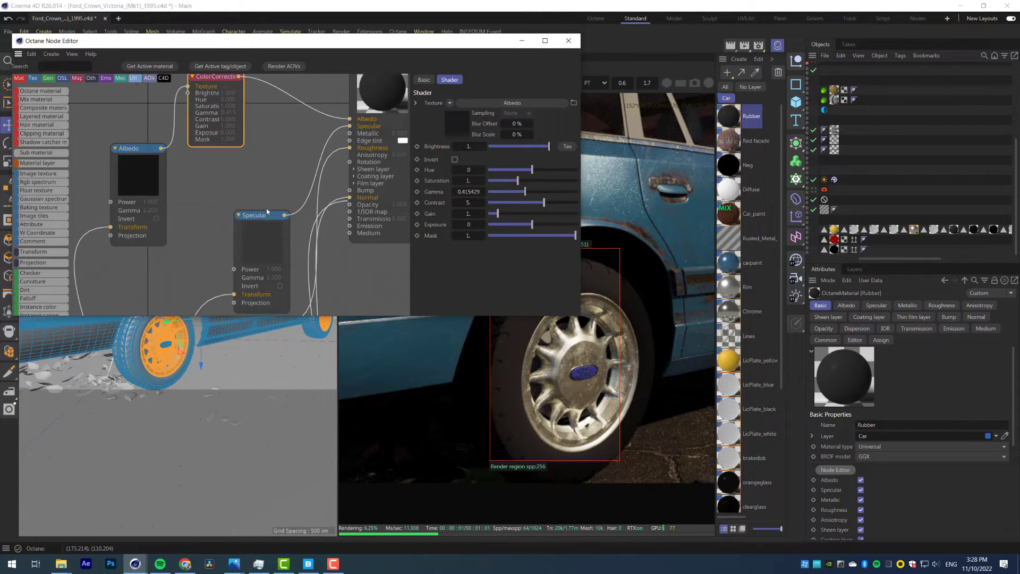
{"action": "scroll", "coordinate": [265, 213], "scroll_direction": "down", "scroll_amount": 1}
{"action": "left_click_drag", "start_coordinate": [264, 216], "coordinate": [232, 187]}
{"action": "left_click_drag", "start_coordinate": [267, 302], "coordinate": [241, 194]}
{"action": "left_click", "coordinate": [249, 287]}
{"action": "left_click", "coordinate": [222, 189]}
{"action": "key", "text": "Delete"}
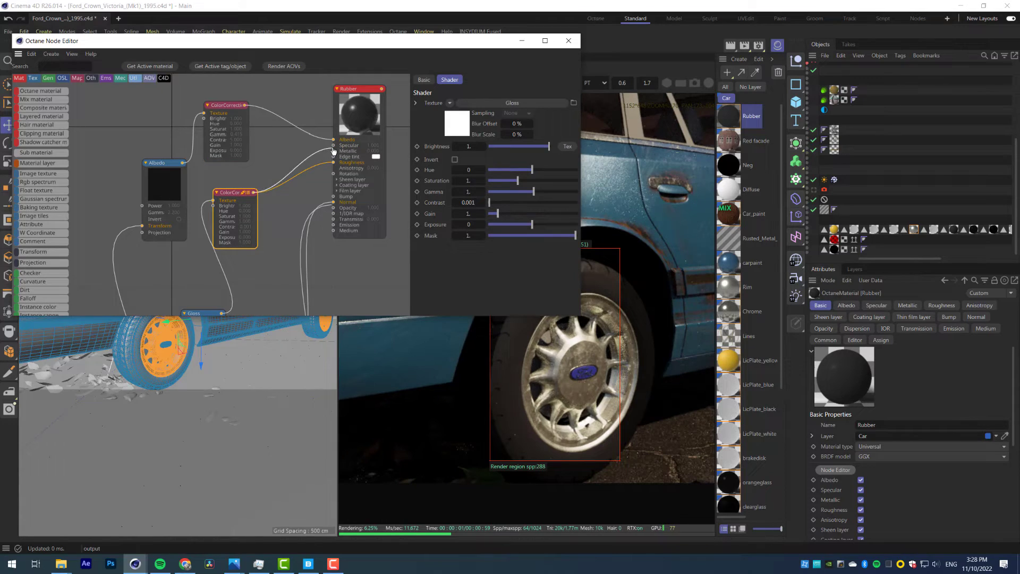
{"action": "mouse_move", "coordinate": [483, 51]}
{"action": "left_mouse_down"}
{"action": "mouse_move", "coordinate": [462, 33]}
{"action": "mouse_move", "coordinate": [427, 41]}
{"action": "mouse_move", "coordinate": [473, 48]}
{"action": "left_mouse_up"}
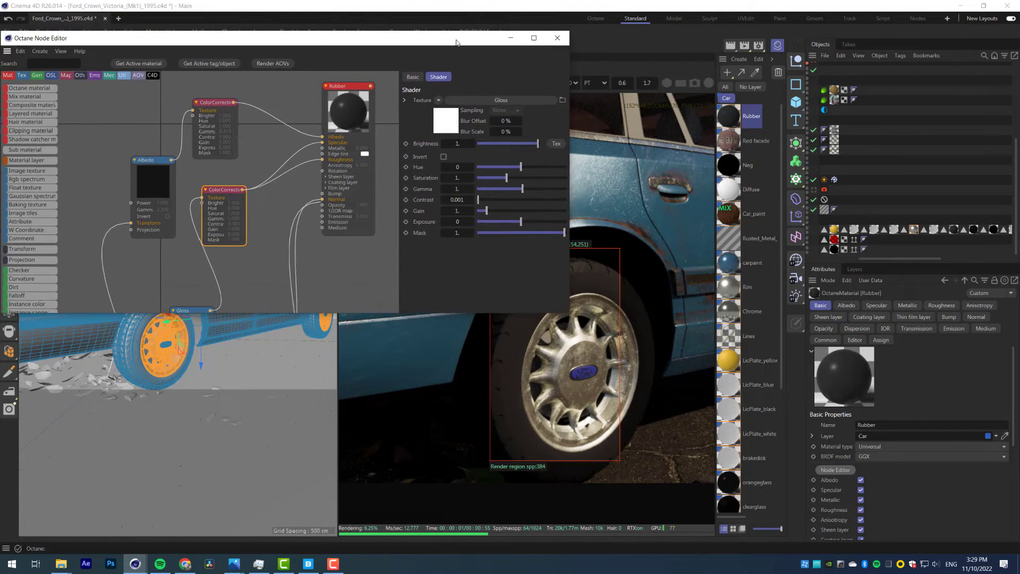
Set the projection of the tire's Rubber material tag to Cubic
{"action": "left_click", "coordinate": [953, 231]}
{"action": "left_click", "coordinate": [942, 350]}
{"action": "left_click", "coordinate": [903, 389]}
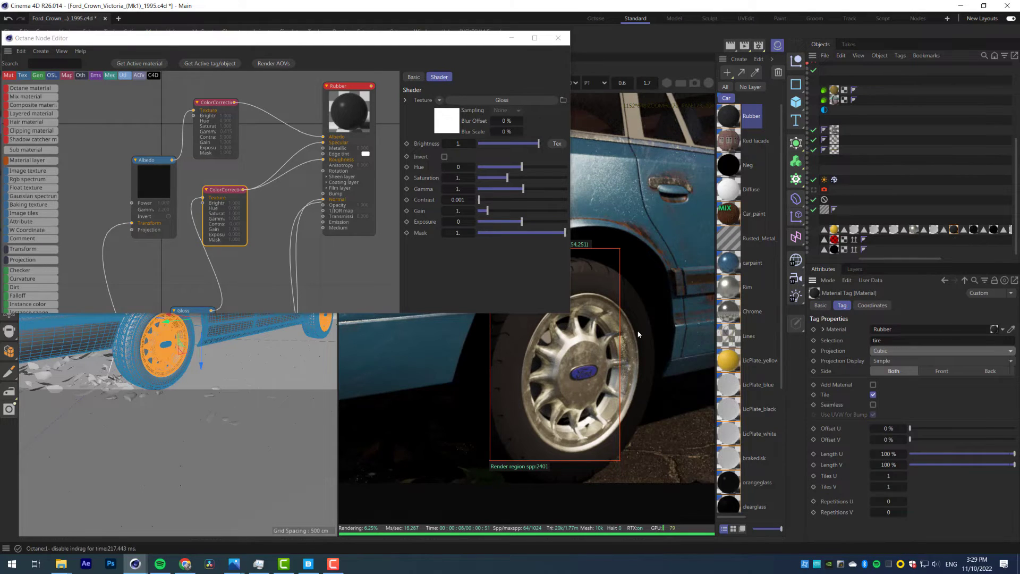
Reposition the shared Transform node beside the textures and solo the Gloss color correction in the live render
{"action": "middle_click_drag", "start_coordinate": [95, 310], "coordinate": [153, 194]}
{"action": "scroll", "coordinate": [153, 194], "scroll_direction": "down", "scroll_amount": 2}
{"action": "middle_click_drag", "start_coordinate": [156, 289], "coordinate": [175, 214]}
{"action": "left_click_drag", "start_coordinate": [203, 276], "coordinate": [130, 115]}
{"action": "middle_click_drag", "start_coordinate": [136, 188], "coordinate": [138, 295]}
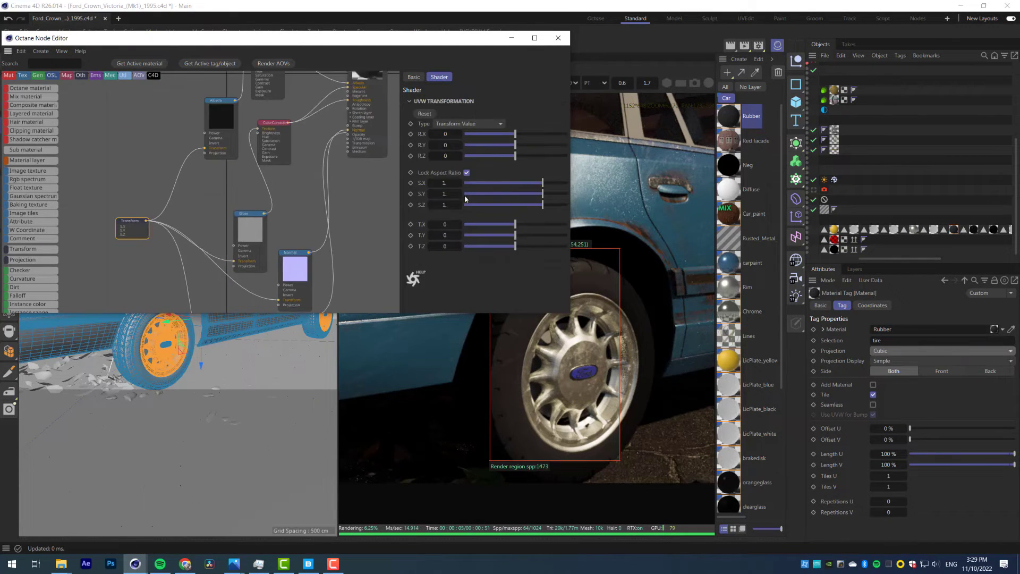
{"action": "left_click_drag", "start_coordinate": [252, 213], "coordinate": [248, 195]}
{"action": "left_click_drag", "start_coordinate": [272, 123], "coordinate": [279, 124]}
{"action": "right_click", "coordinate": [278, 123]}
{"action": "left_click", "coordinate": [300, 199]}
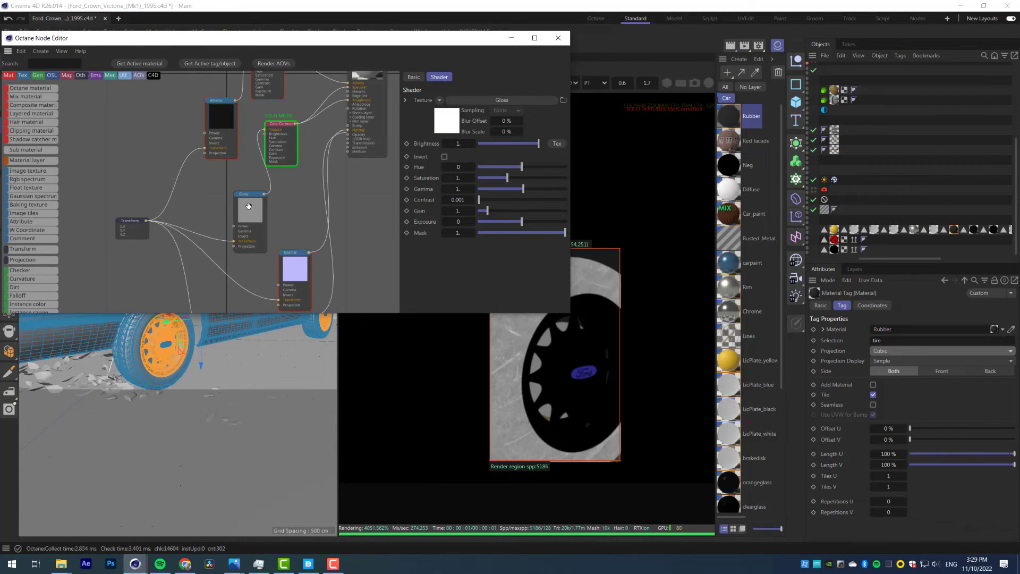
Redraw the render region around the whole wheel and set the Gloss color correction's contrast to 5
{"action": "left_click_drag", "start_coordinate": [501, 38], "coordinate": [470, 28]}
{"action": "left_click_drag", "start_coordinate": [536, 304], "coordinate": [523, 235]}
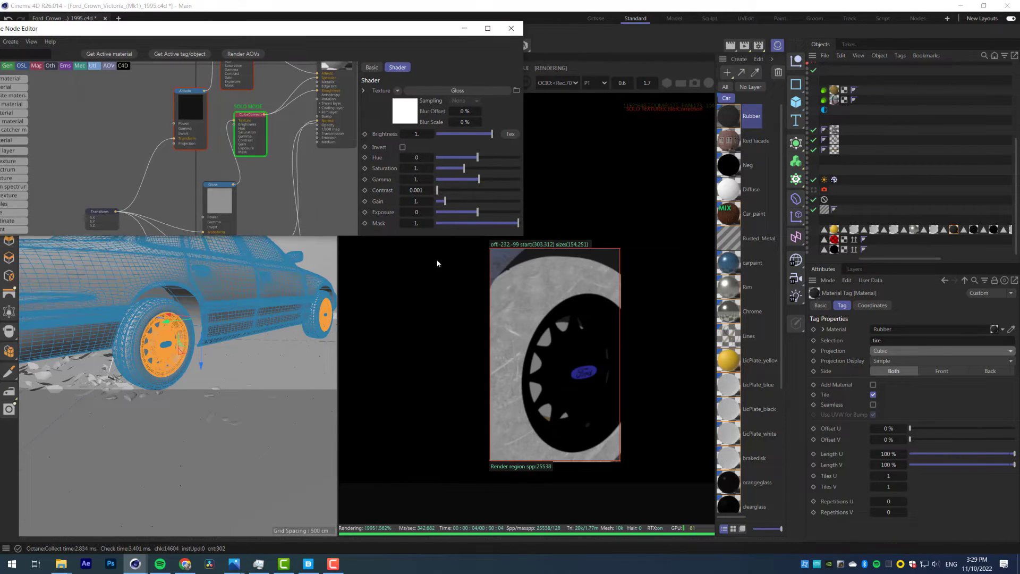
{"action": "left_click_drag", "start_coordinate": [434, 256], "coordinate": [646, 478]}
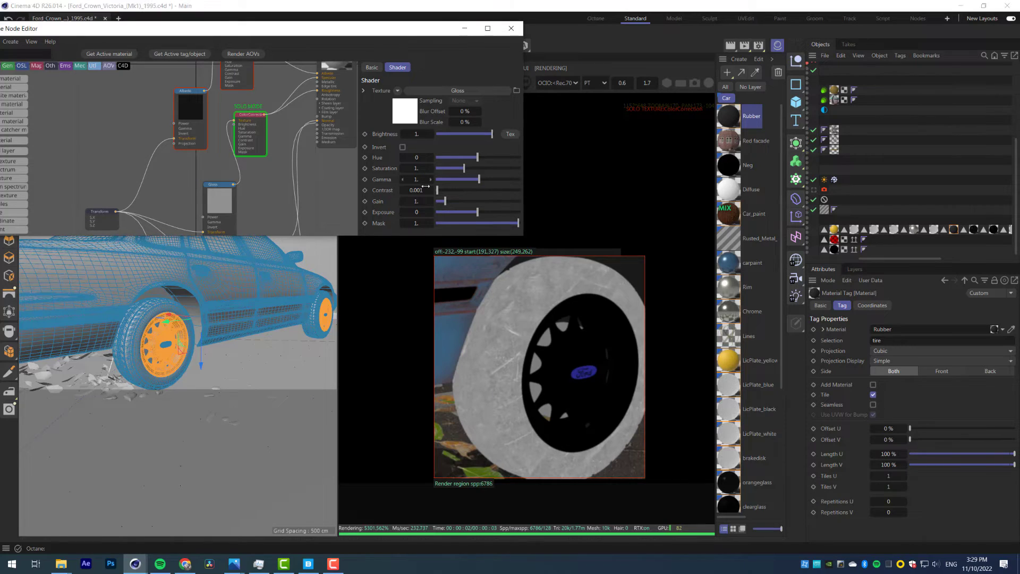
{"action": "type", "text": "5"}
{"action": "key", "text": "Return"}
Set the Transform node's scale to about 0.418 on all axes and end the Gloss color correction's solo mode
{"action": "left_click", "coordinate": [101, 216]}
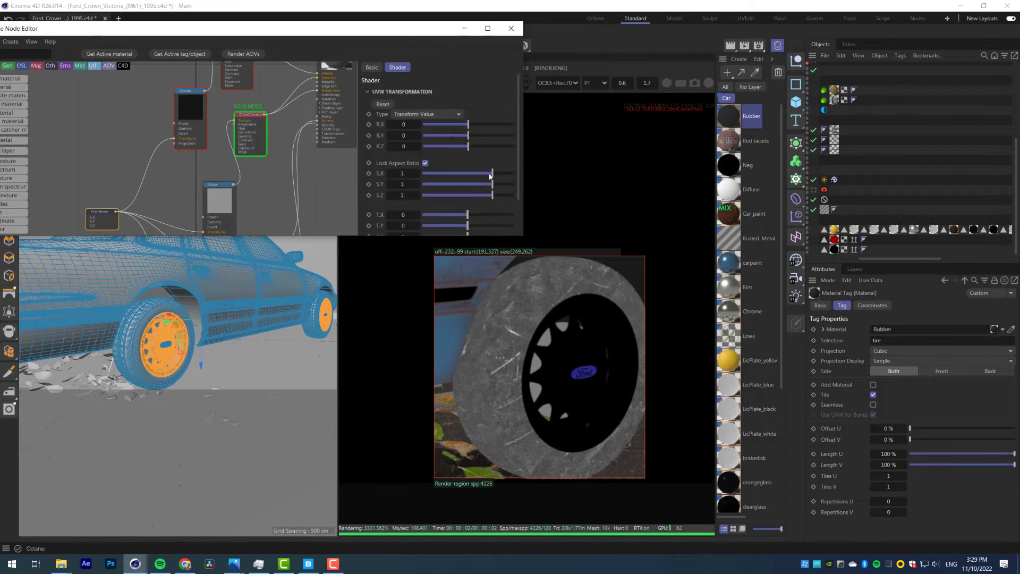
{"action": "left_click_drag", "start_coordinate": [462, 173], "coordinate": [482, 174]}
{"action": "left_click_drag", "start_coordinate": [97, 222], "coordinate": [93, 188]}
{"action": "right_click", "coordinate": [93, 188]}
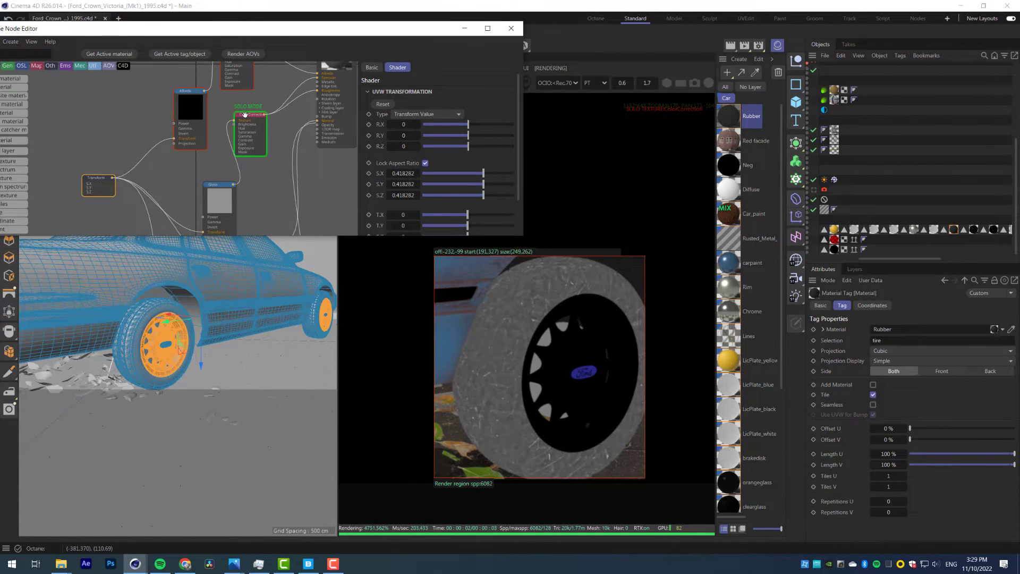
{"action": "right_click", "coordinate": [245, 115]}
{"action": "left_click", "coordinate": [269, 138]}
{"action": "left_click_drag", "start_coordinate": [568, 287], "coordinate": [535, 301]}
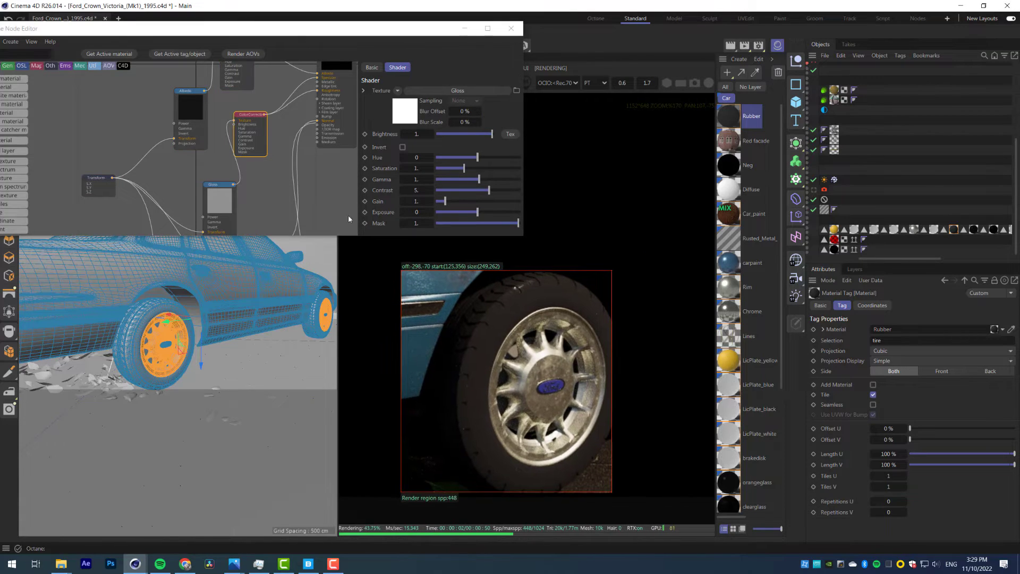
Add a Falloff node to the Rubber graph and delete the Albedo texture together with its color correction
{"action": "middle_click_drag", "start_coordinate": [192, 71], "coordinate": [182, 180]}
{"action": "left_click_drag", "start_coordinate": [181, 199], "coordinate": [101, 147]}
{"action": "left_click_drag", "start_coordinate": [198, 34], "coordinate": [249, 36]}
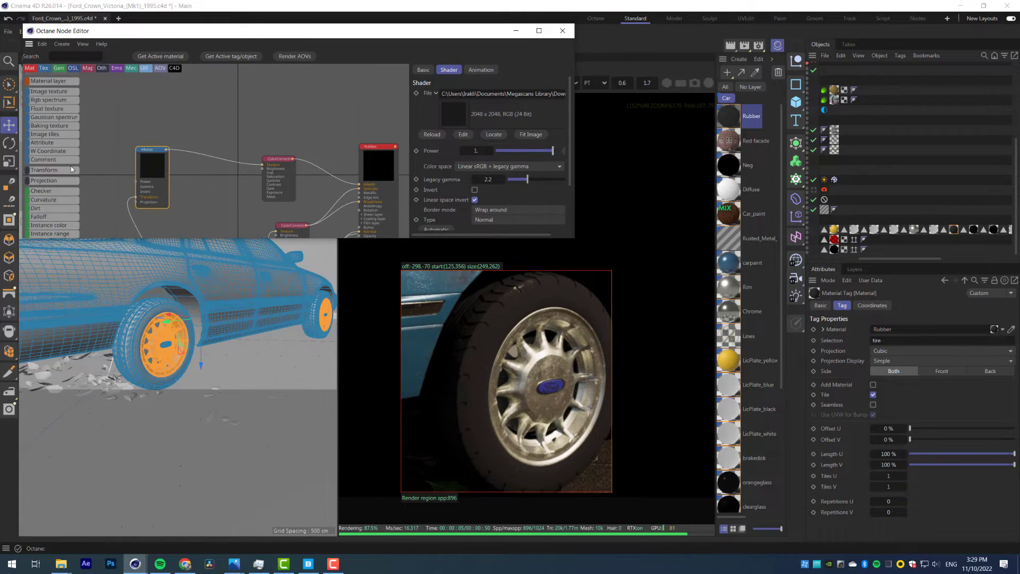
{"action": "left_click_drag", "start_coordinate": [53, 217], "coordinate": [170, 114]}
{"action": "left_click_drag", "start_coordinate": [276, 158], "coordinate": [228, 167]}
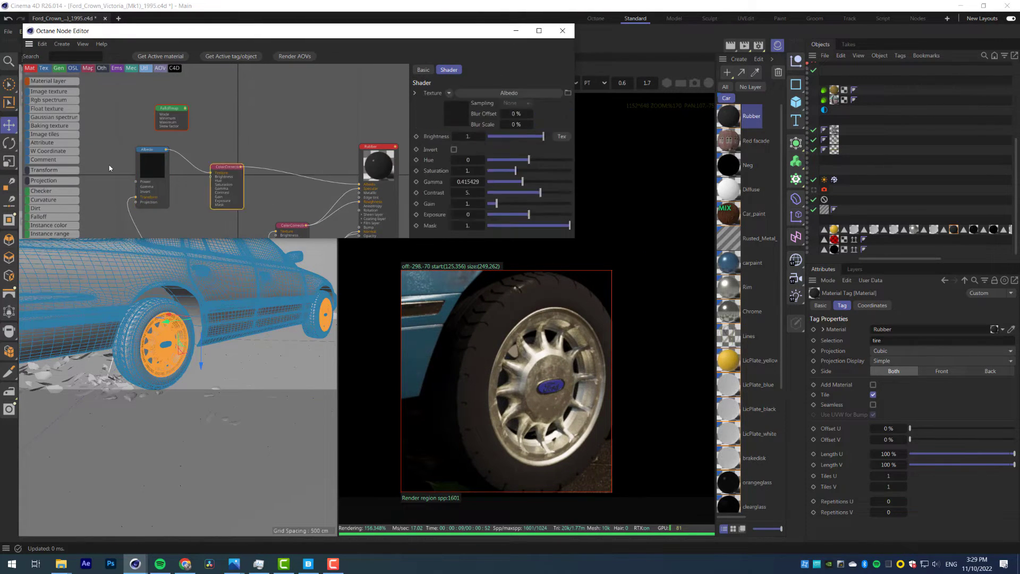
{"action": "left_click_drag", "start_coordinate": [109, 166], "coordinate": [214, 209]}
{"action": "key", "text": "Delete"}
{"action": "left_click_drag", "start_coordinate": [170, 109], "coordinate": [154, 117]}
Connect the Falloff through a new Octane gradient to the Rubber material's Albedo and invert the gradient
{"action": "scroll", "coordinate": [62, 183], "scroll_direction": "down", "scroll_amount": 5}
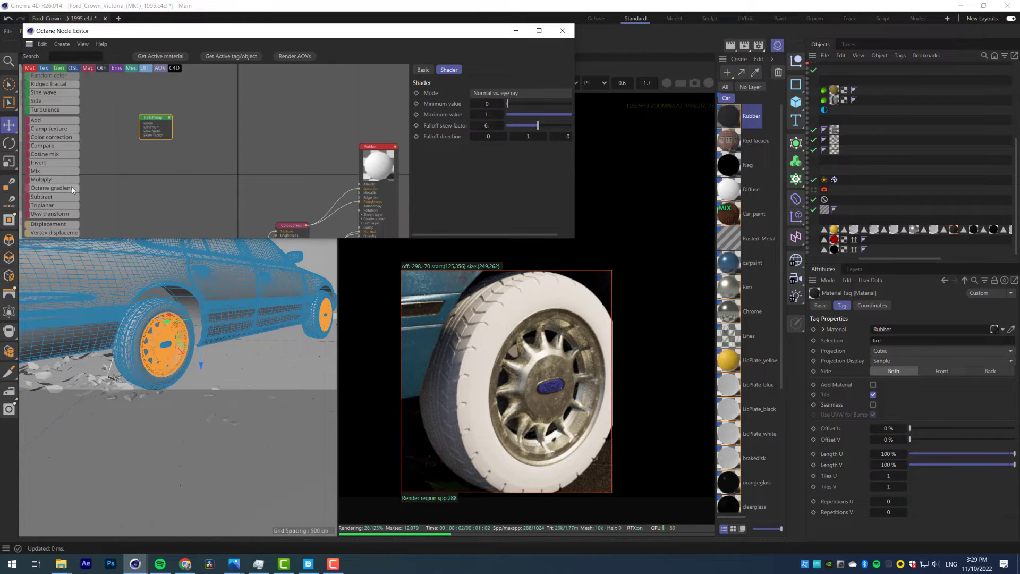
{"action": "left_click_drag", "start_coordinate": [51, 187], "coordinate": [244, 116]}
{"action": "left_click_drag", "start_coordinate": [170, 122], "coordinate": [248, 145]}
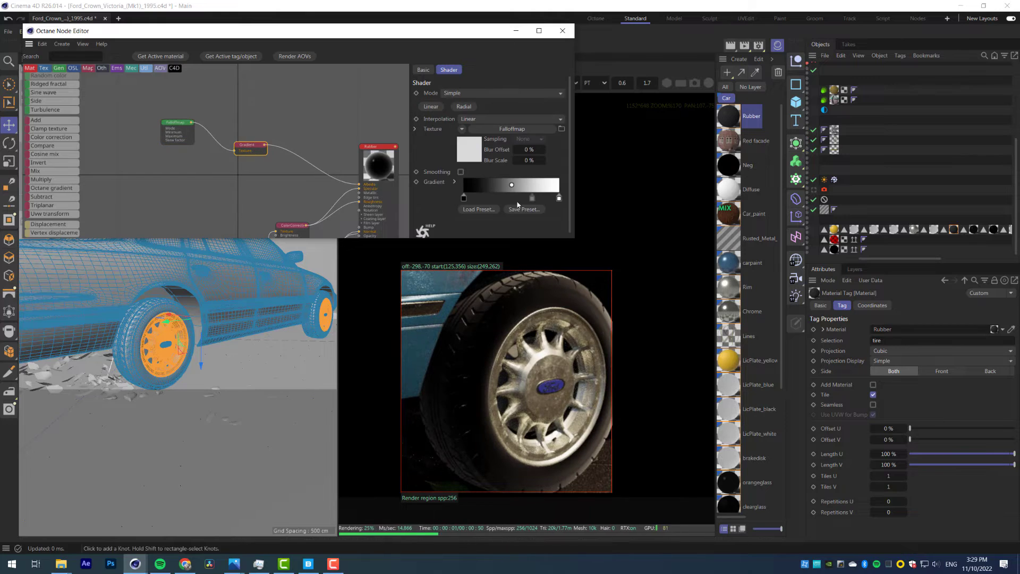
{"action": "right_click", "coordinate": [523, 199]}
{"action": "left_click", "coordinate": [551, 220]}
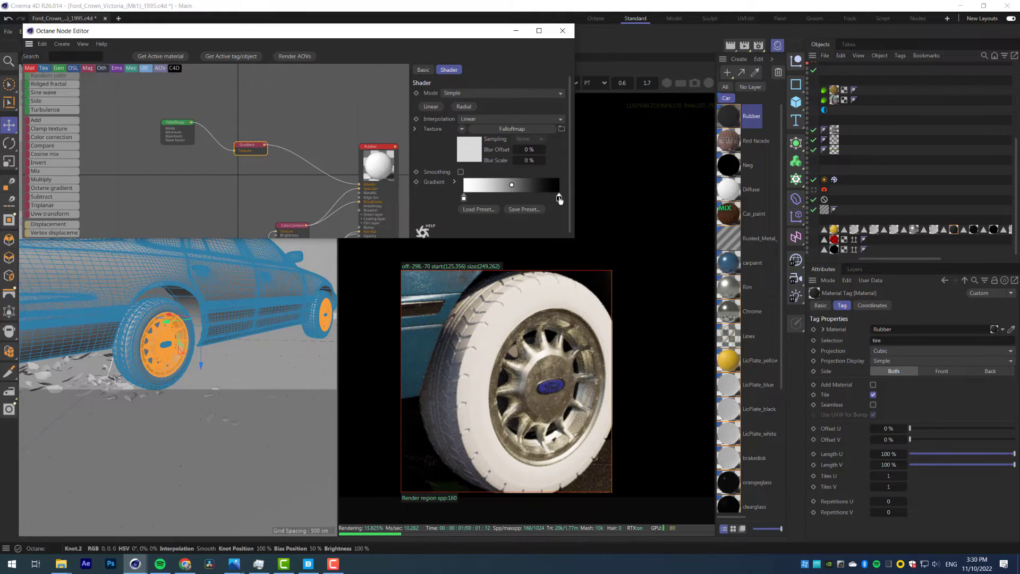
Change the gradient's white knot to a very dark gray and move the black knot to about 26.7%
{"action": "left_click_drag", "start_coordinate": [560, 199], "coordinate": [525, 199]}
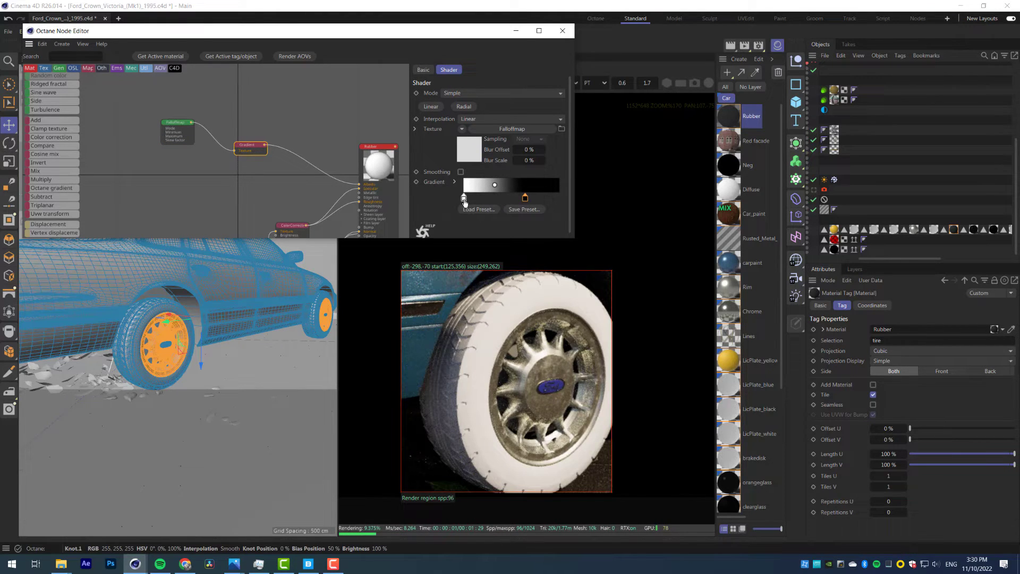
{"action": "double_click", "coordinate": [463, 198]}
{"action": "left_click", "coordinate": [446, 254]}
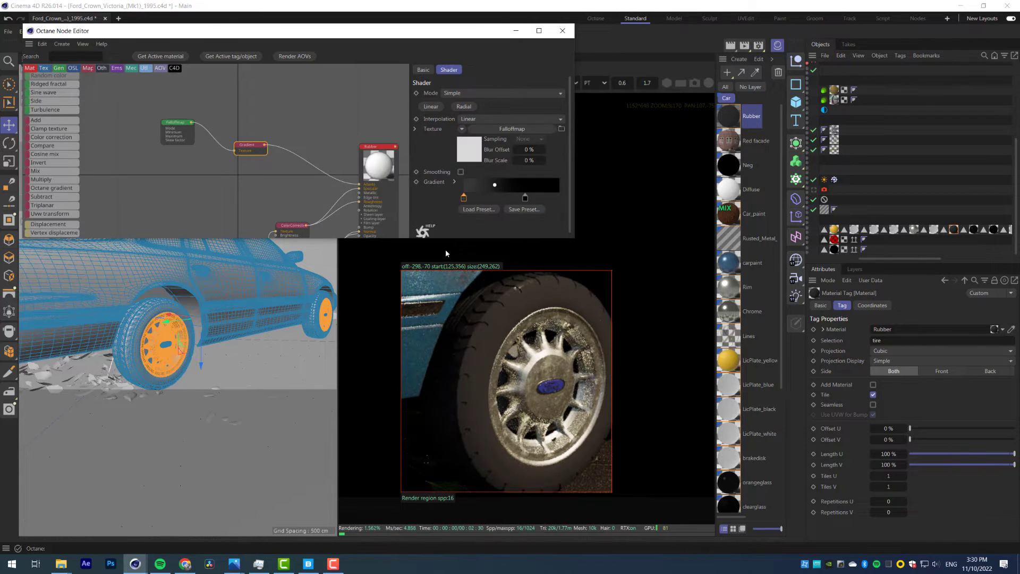
{"action": "double_click", "coordinate": [465, 199]}
{"action": "left_click", "coordinate": [451, 259]}
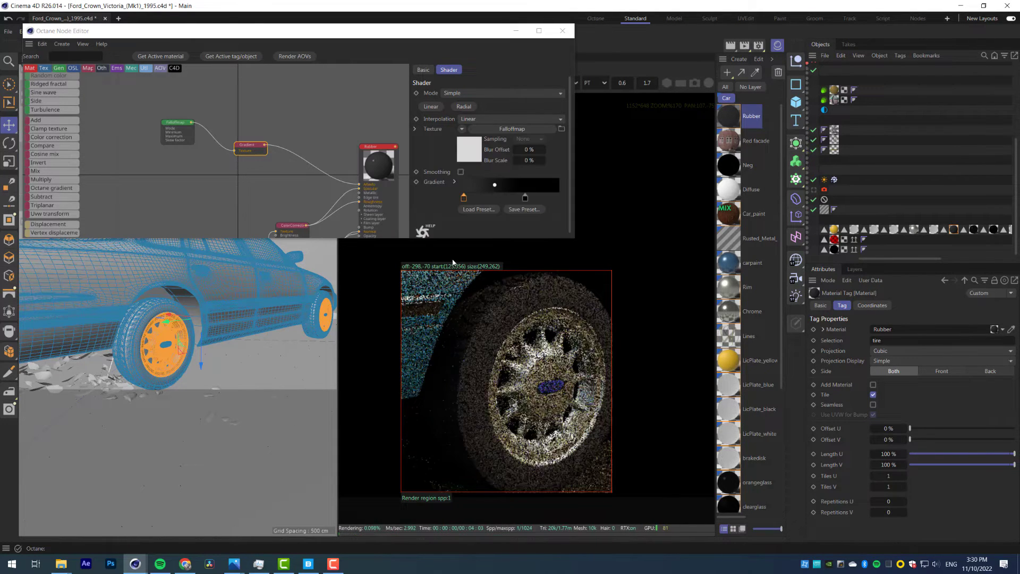
{"action": "left_click_drag", "start_coordinate": [460, 201], "coordinate": [488, 198]}
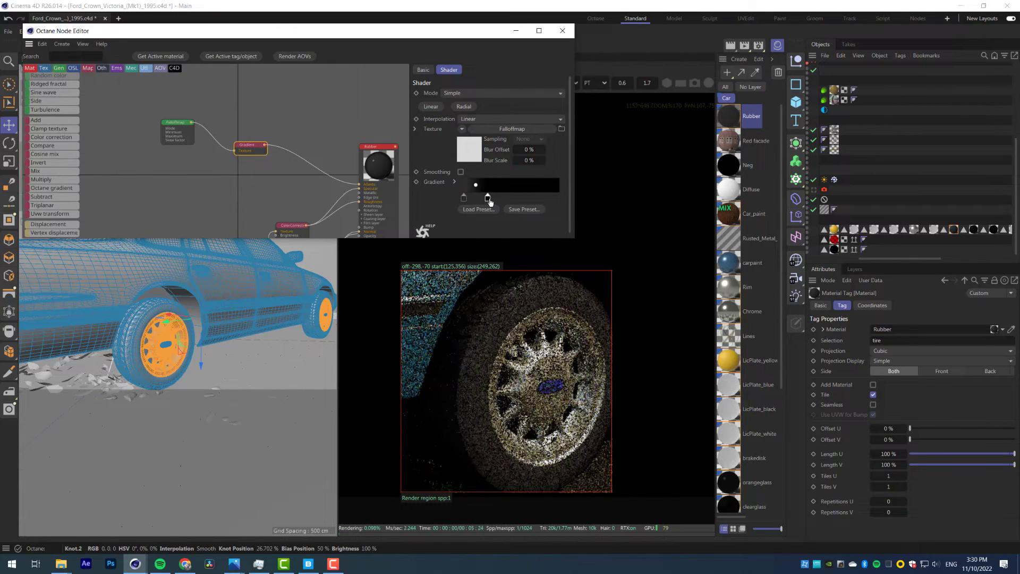
Insert an Octane gradient between the Gloss texture and the Rubber material's Bump input, and move its black knot to about 27.7%
{"action": "left_click_drag", "start_coordinate": [527, 345], "coordinate": [535, 312], "text": "alt"}
{"action": "middle_click_drag", "start_coordinate": [265, 205], "coordinate": [210, 131]}
{"action": "left_click_drag", "start_coordinate": [208, 223], "coordinate": [169, 149]}
{"action": "left_click_drag", "start_coordinate": [240, 151], "coordinate": [217, 115]}
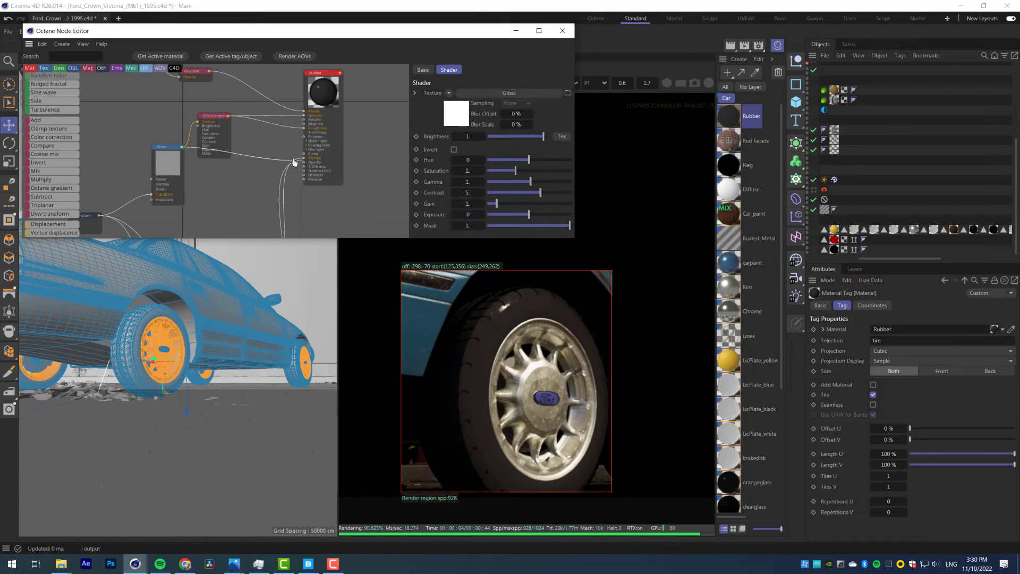
{"action": "scroll", "coordinate": [236, 157], "scroll_direction": "up", "scroll_amount": 5}
{"action": "middle_click_drag", "start_coordinate": [234, 158], "coordinate": [241, 196]}
{"action": "left_click_drag", "start_coordinate": [141, 178], "coordinate": [159, 186]}
{"action": "left_click_drag", "start_coordinate": [206, 126], "coordinate": [191, 90]}
{"action": "left_click_drag", "start_coordinate": [155, 186], "coordinate": [152, 198]}
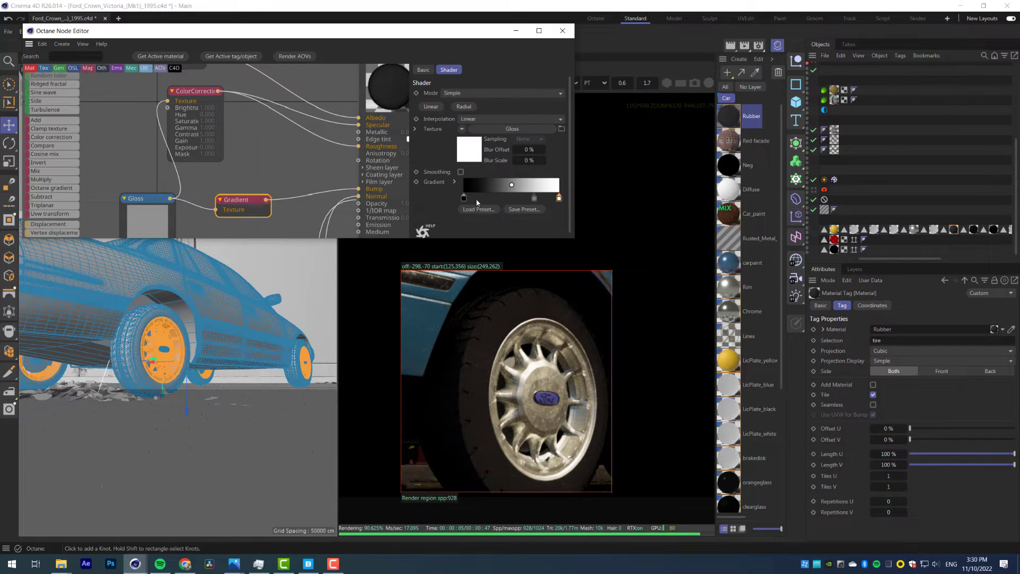
{"action": "left_click_drag", "start_coordinate": [464, 199], "coordinate": [490, 202]}
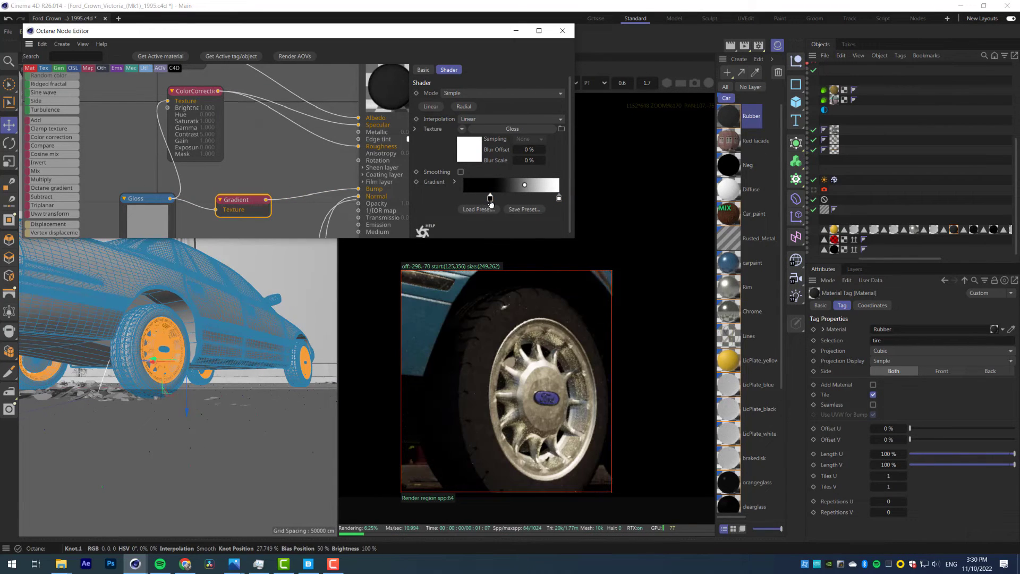
Set the Gloss color correction's Gamma to about 0.55 and minimize the node editor
{"action": "left_click", "coordinate": [208, 101]}
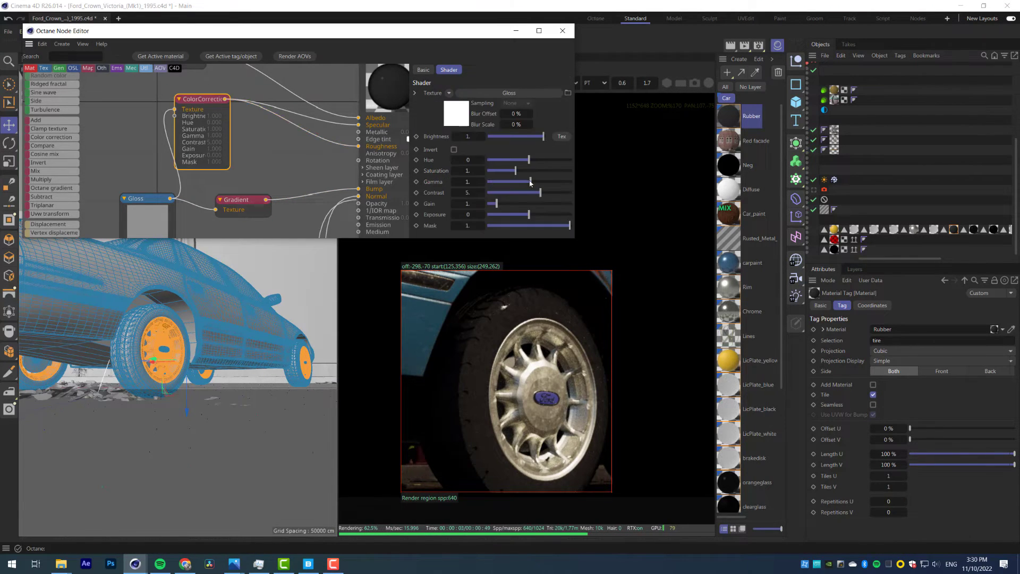
{"action": "left_click", "coordinate": [506, 184]}
{"action": "left_click_drag", "start_coordinate": [506, 184], "coordinate": [525, 187]}
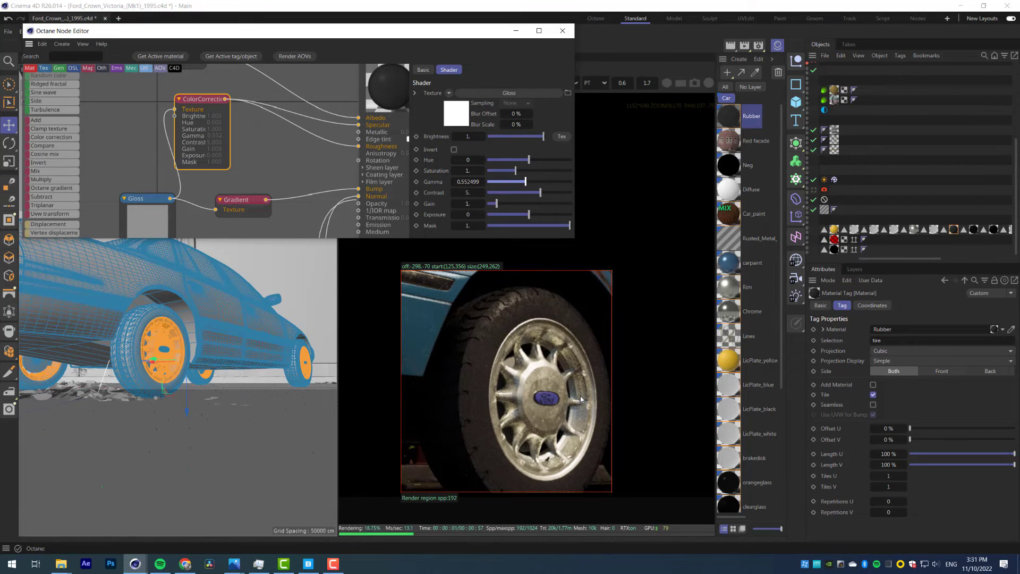
{"action": "left_click", "coordinate": [516, 31]}
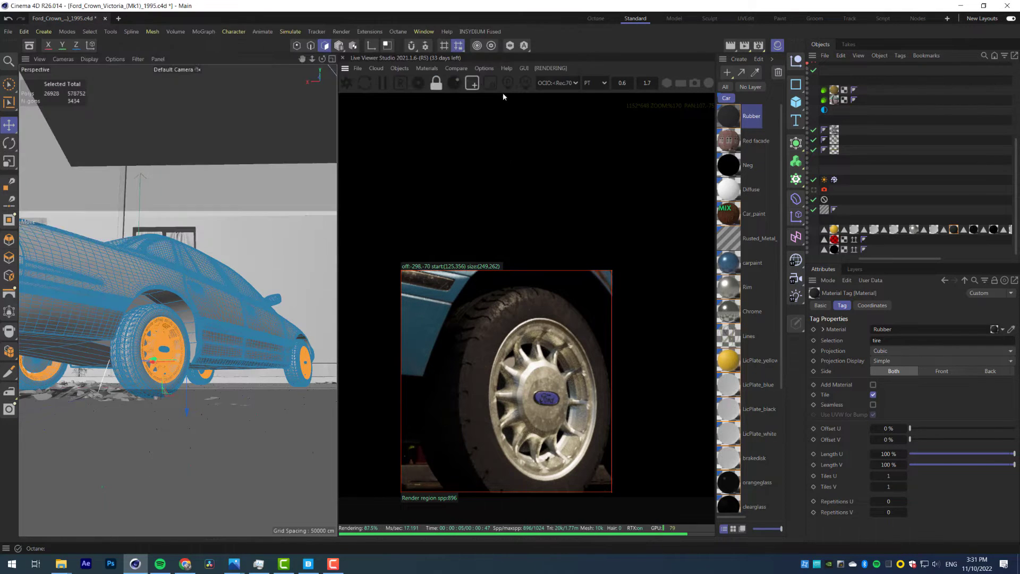
End the render region, return to model mode with the scene Camera's view, and hide the material manager
{"action": "left_click", "coordinate": [473, 83]}
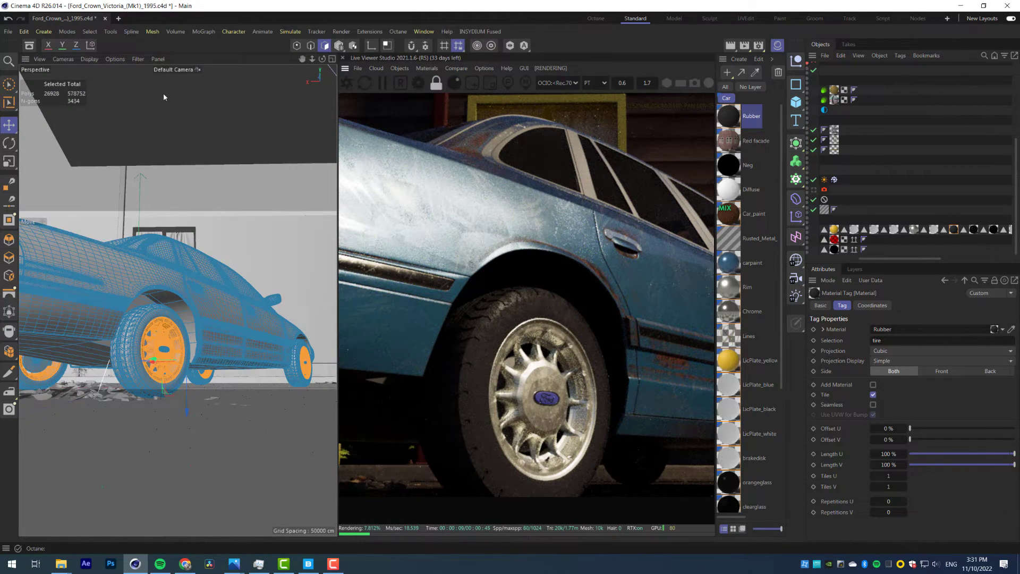
{"action": "left_click", "coordinate": [339, 47]}
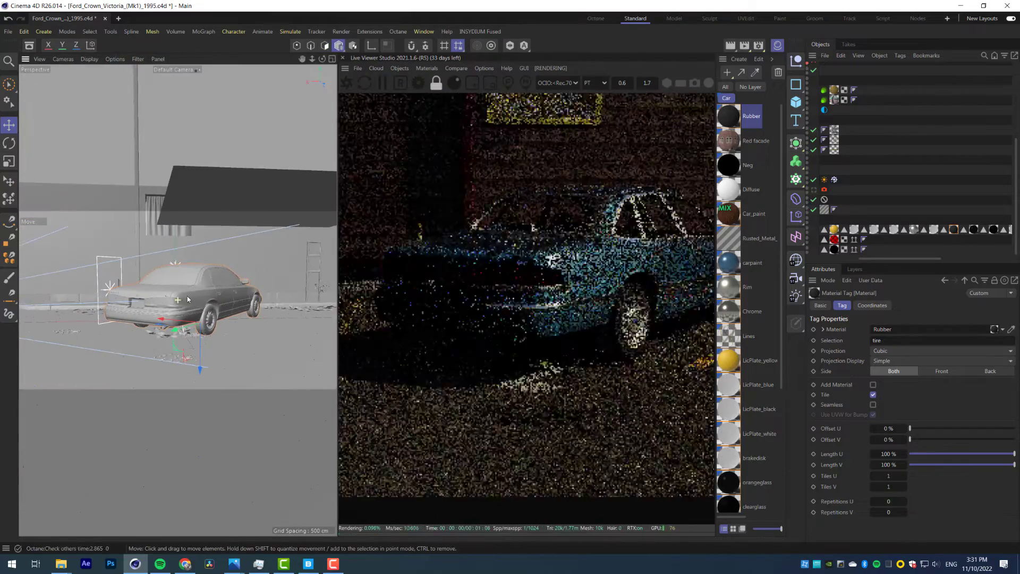
{"action": "left_click", "coordinate": [178, 71]}
{"action": "left_click", "coordinate": [192, 92]}
{"action": "scroll", "coordinate": [473, 267], "scroll_direction": "down", "scroll_amount": 5}
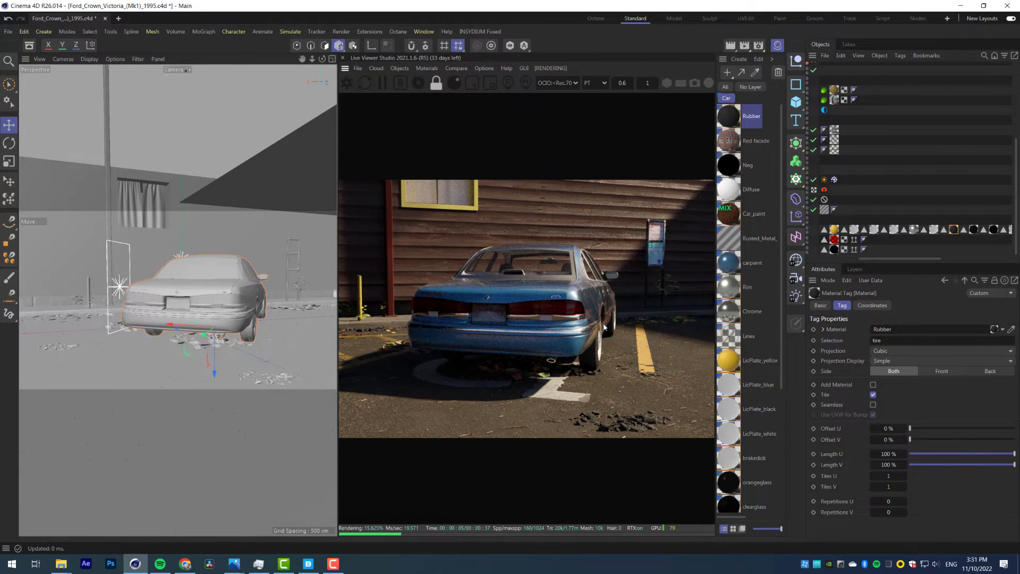
{"action": "scroll", "coordinate": [656, 253], "scroll_direction": "down", "scroll_amount": 1}
{"action": "left_click", "coordinate": [777, 46]}
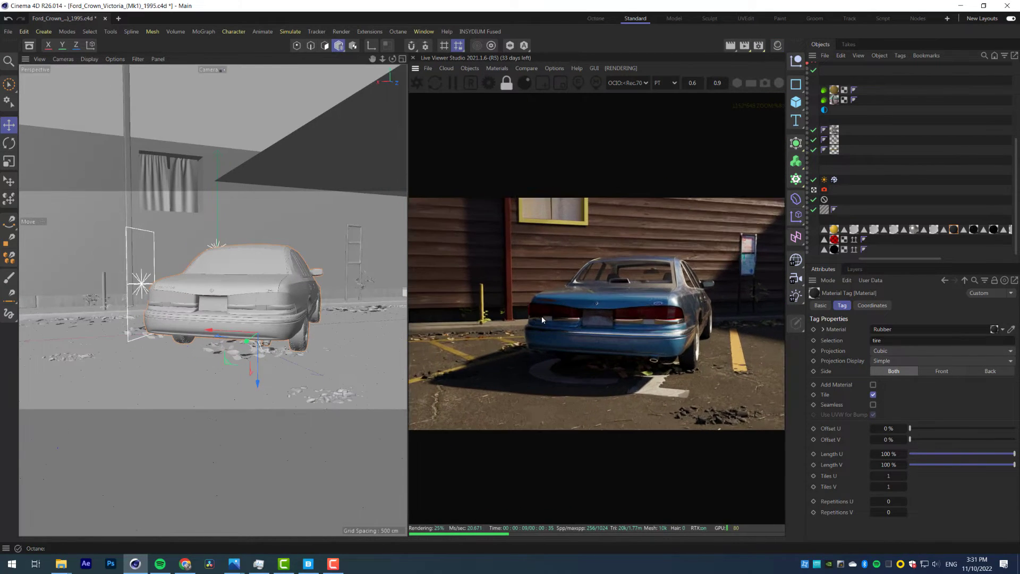
{"action": "scroll", "coordinate": [546, 318], "scroll_direction": "down", "scroll_amount": 1}
Rotate the Aset_street__M_uiyhfisga_LOD0 asset on the ground beside the building wall
{"action": "left_click", "coordinate": [110, 308]}
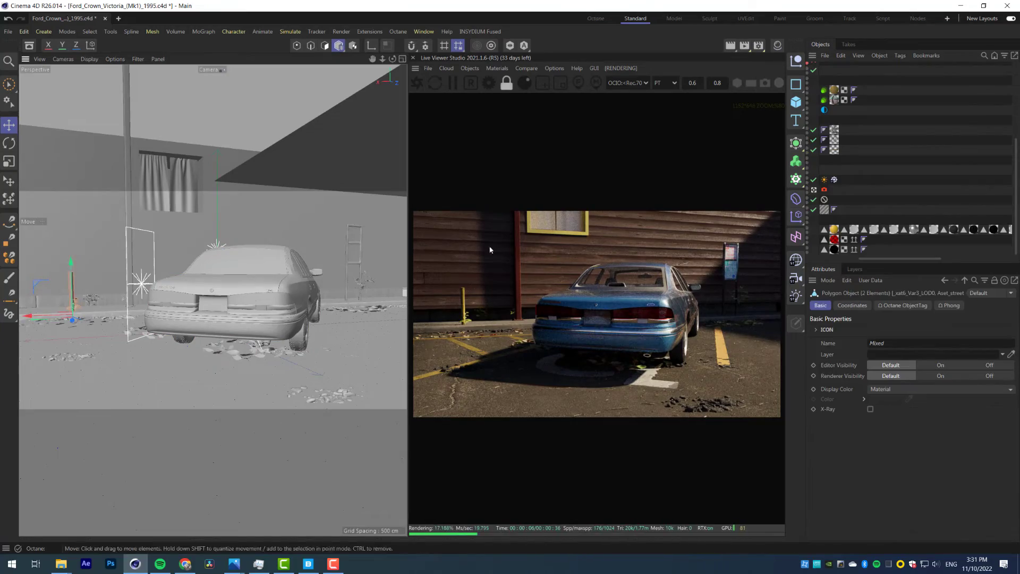
{"action": "left_click", "coordinate": [861, 100]}
{"action": "key", "text": "r"}
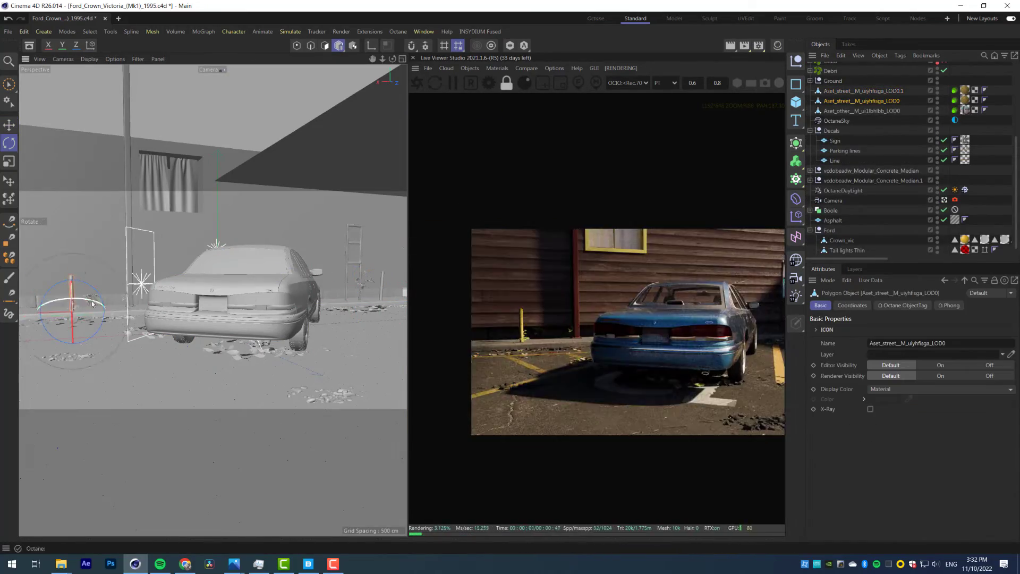
{"action": "left_click_drag", "start_coordinate": [92, 304], "coordinate": [80, 302]}
{"action": "left_click_drag", "start_coordinate": [61, 306], "coordinate": [60, 314]}
{"action": "scroll", "coordinate": [648, 302], "scroll_direction": "down", "scroll_amount": 2}
Move the large upright plane facing the parking lot along one axis and return to the scene Camera's view
{"action": "left_click", "coordinate": [68, 85]}
{"action": "left_click_drag", "start_coordinate": [160, 239], "coordinate": [224, 237], "text": "alt"}
{"action": "left_click", "coordinate": [233, 212]}
{"action": "key", "text": "e"}
{"action": "left_click_drag", "start_coordinate": [258, 269], "coordinate": [253, 317]}
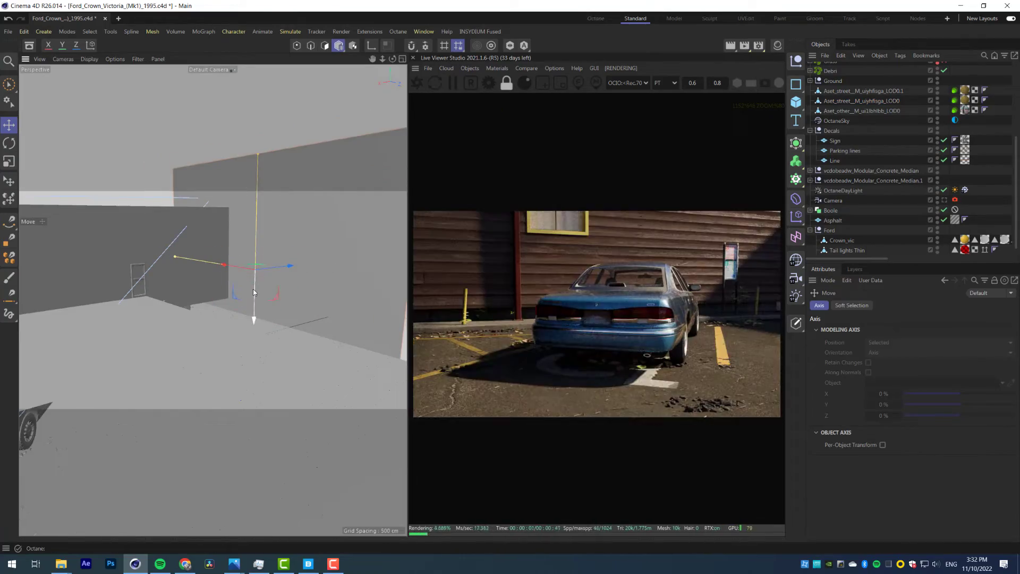
{"action": "left_click", "coordinate": [944, 200]}
{"action": "scroll", "coordinate": [505, 324], "scroll_direction": "down", "scroll_amount": 1}
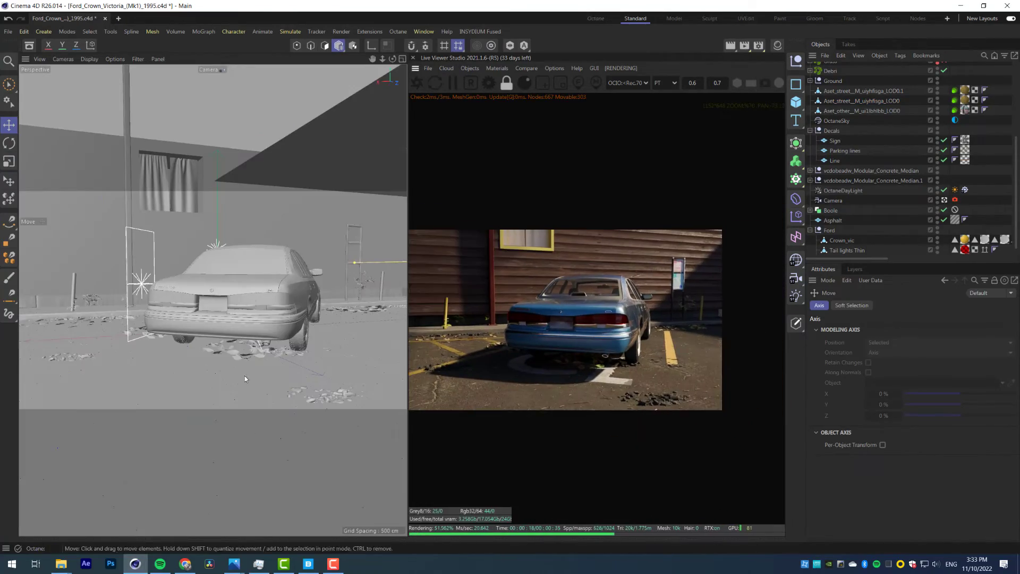
Reposition the Sign decal on the asphalt behind the car and shift the vertical metal beam farther from the window
{"action": "left_click", "coordinate": [244, 375]}
{"action": "scroll", "coordinate": [850, 175], "scroll_direction": "up", "scroll_amount": 1}
{"action": "left_click", "coordinate": [835, 168]}
{"action": "key", "text": "r"}
{"action": "key", "text": "e"}
{"action": "left_click_drag", "start_coordinate": [233, 362], "coordinate": [241, 365]}
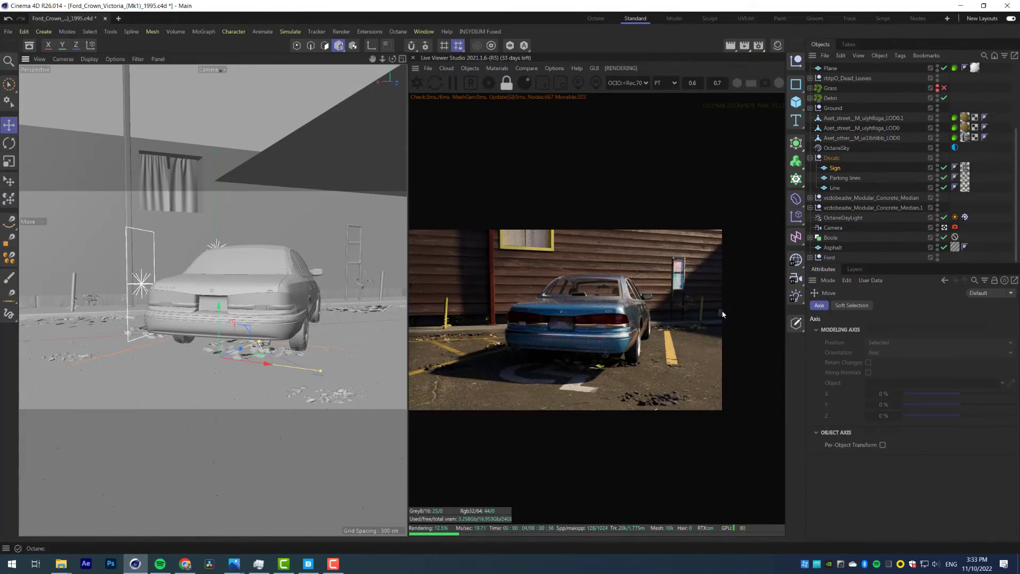
{"action": "middle_click_drag", "start_coordinate": [721, 314], "coordinate": [757, 308]}
{"action": "left_click", "coordinate": [127, 186]}
{"action": "left_click_drag", "start_coordinate": [80, 286], "coordinate": [66, 287]}
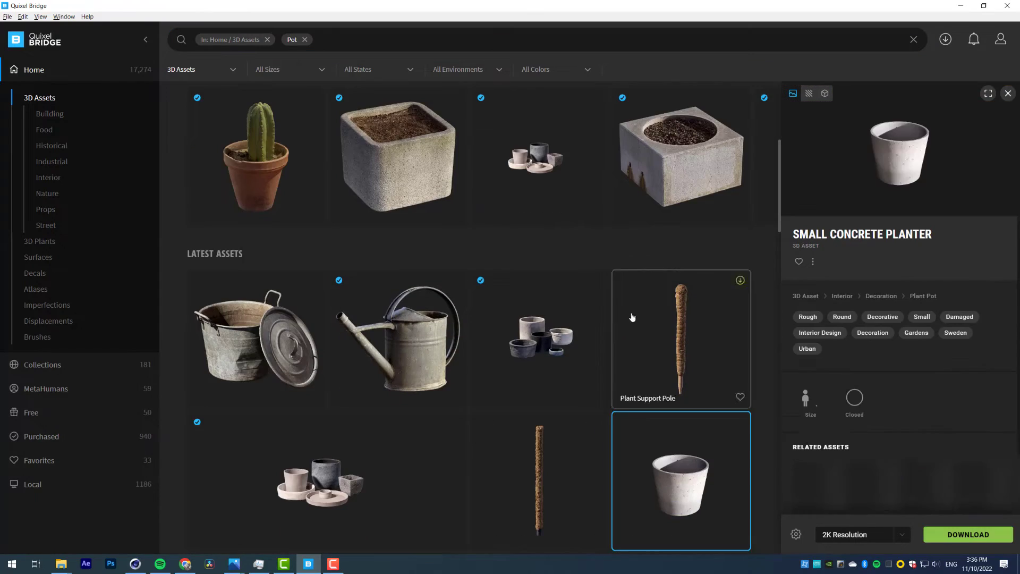
Switch to Quixel Bridge and browse the 3D asset results for pots
{"action": "scroll", "coordinate": [438, 406], "scroll_direction": "down", "scroll_amount": 3}
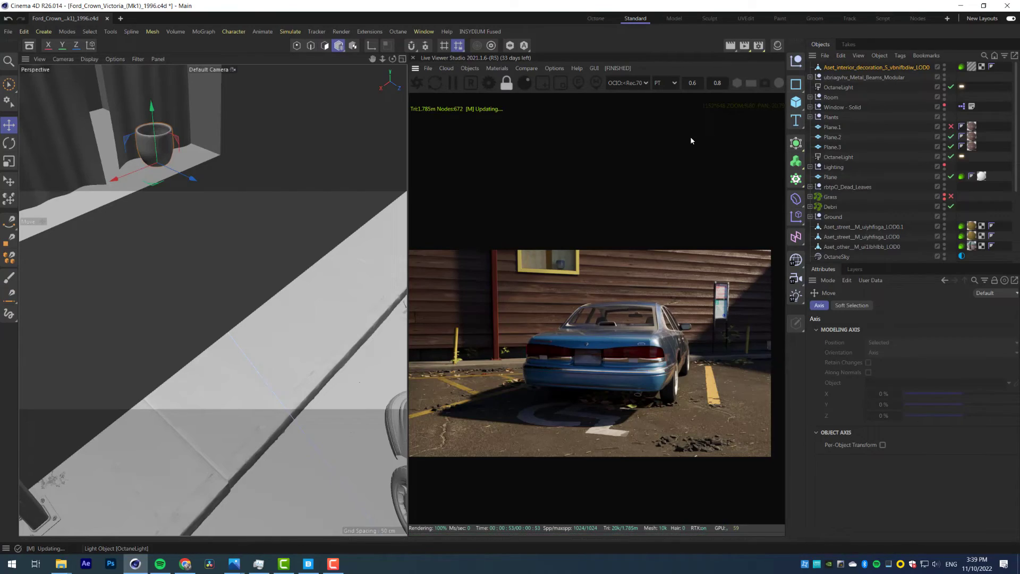
Use Transfer to place the _8o63_Var4_LOD0 plant on the window sill pot, rotate it and reposition plant and pot together
{"action": "key", "text": "shift+c"}
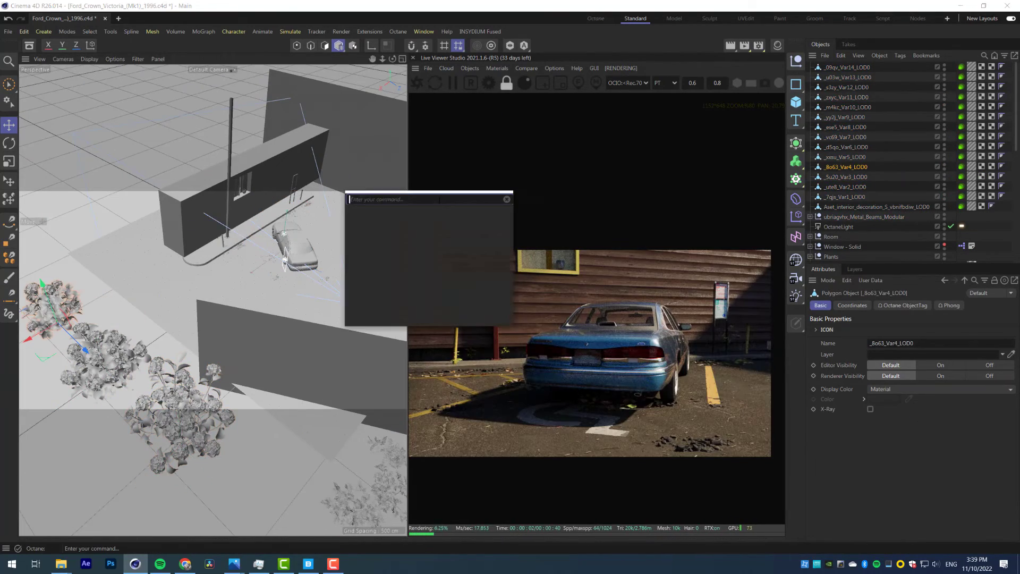
{"action": "key", "text": "Return"}
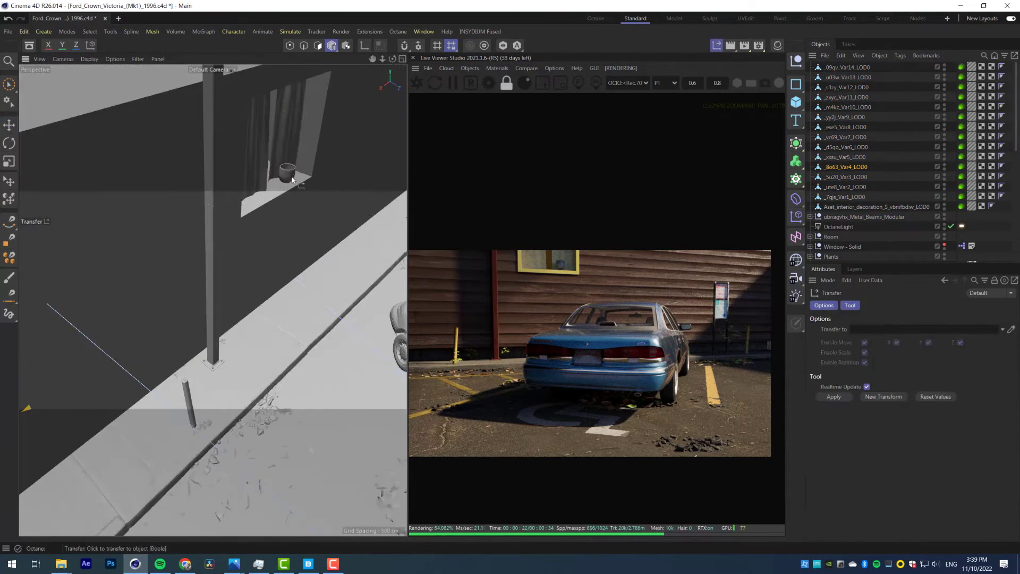
{"action": "key", "text": "r"}
{"action": "left_click_drag", "start_coordinate": [234, 233], "coordinate": [255, 232]}
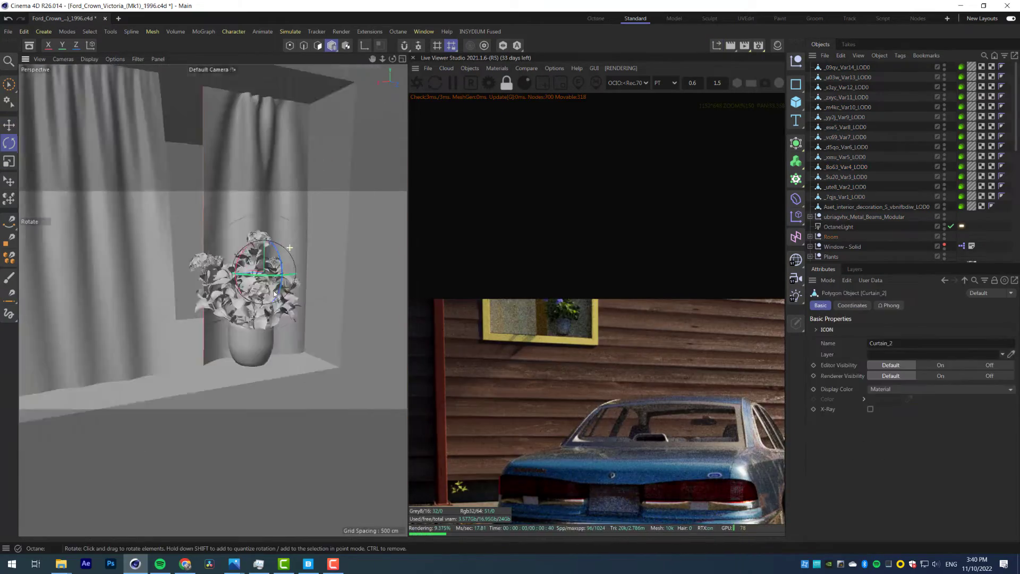
{"action": "key", "text": "e"}
{"action": "left_click_drag", "start_coordinate": [206, 303], "coordinate": [223, 300]}
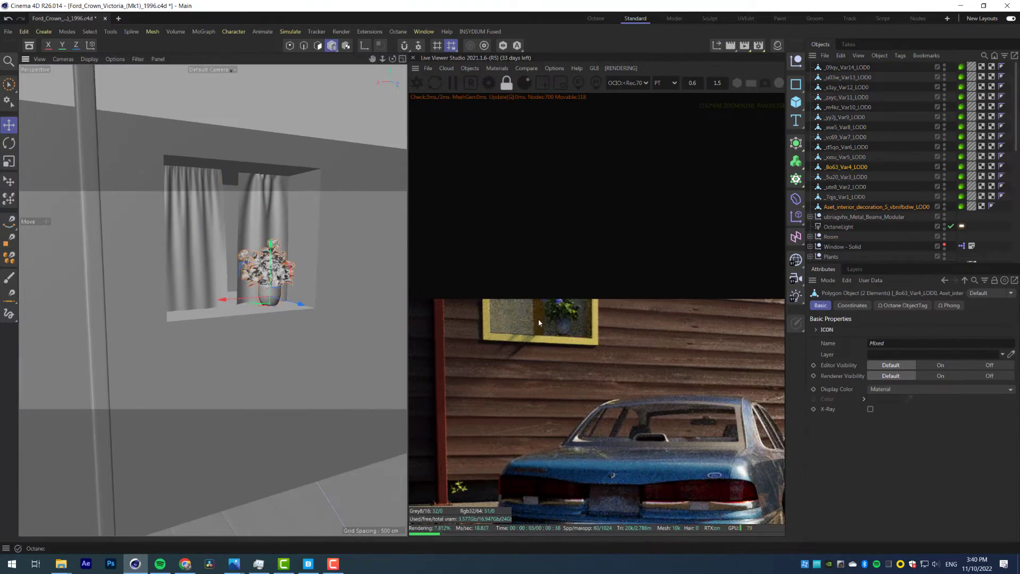
Shift the left curtain toward the potted plant, reselect the plant and pot, and save the scene
{"action": "scroll", "coordinate": [539, 322], "scroll_direction": "down", "scroll_amount": 3}
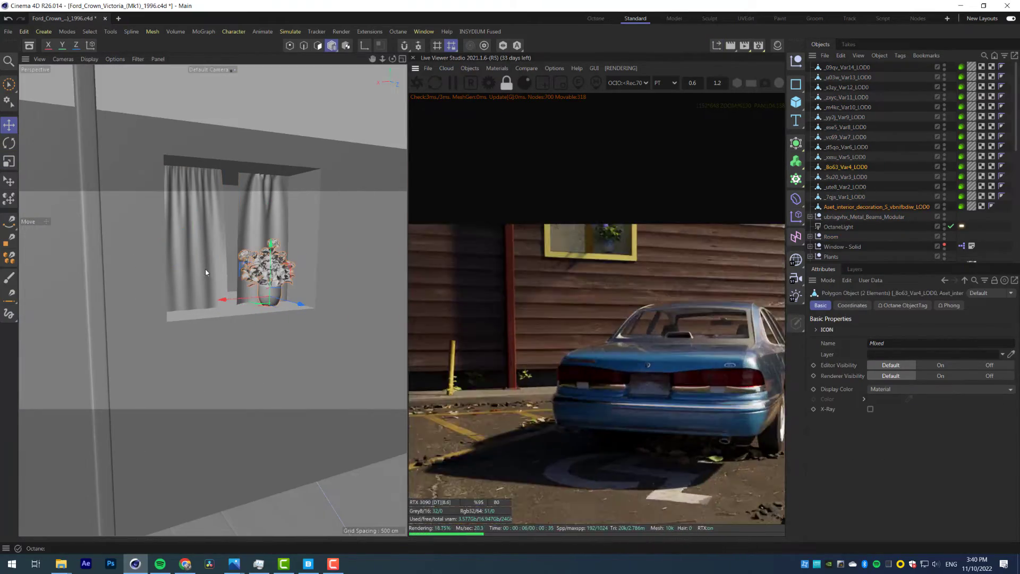
{"action": "left_click", "coordinate": [180, 261]}
{"action": "scroll", "coordinate": [557, 257], "scroll_direction": "down", "scroll_amount": 3}
{"action": "mouse_move", "coordinate": [180, 262]}
{"action": "left_mouse_down"}
{"action": "mouse_move", "coordinate": [163, 263]}
{"action": "mouse_move", "coordinate": [185, 260]}
{"action": "left_mouse_up"}
{"action": "left_click", "coordinate": [268, 268]}
{"action": "left_click", "coordinate": [270, 296], "text": "shift"}
{"action": "key", "text": "ctrl+s"}
Group the spare plant variants into a null named Flower, hide the group, and save the scene
{"action": "scroll", "coordinate": [558, 258], "scroll_direction": "down", "scroll_amount": 2}
{"action": "scroll", "coordinate": [558, 257], "scroll_direction": "up", "scroll_amount": 3}
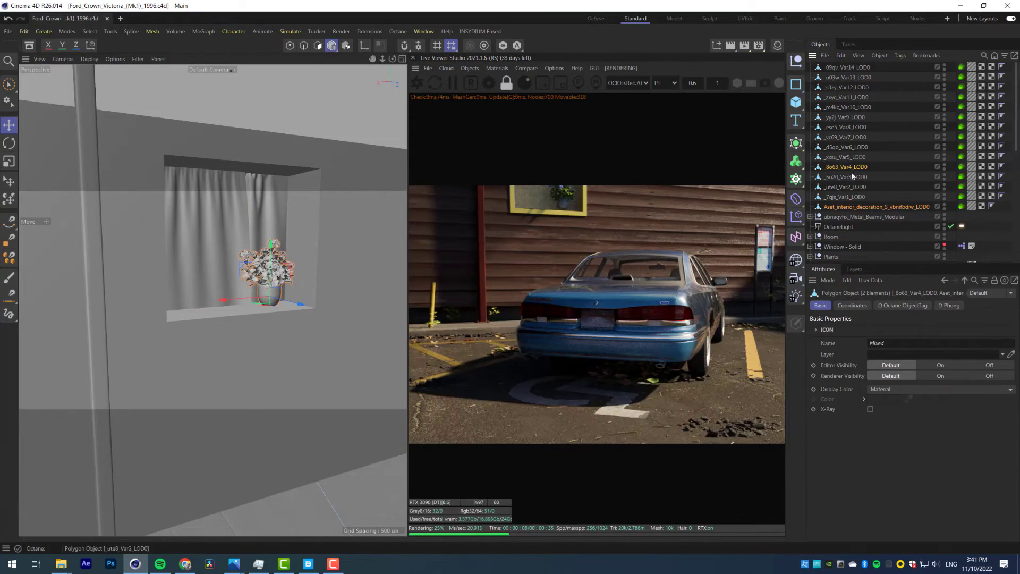
{"action": "left_click", "coordinate": [846, 68], "text": "shift"}
{"action": "key", "text": "alt+g"}
{"action": "left_click", "coordinate": [944, 68], "text": "alt"}
{"action": "left_click", "coordinate": [810, 77]}
{"action": "left_click", "coordinate": [838, 166]}
{"action": "key", "text": "ctrl+s"}
Widen the Live Viewer, set the OctaneDayLight tag's North Offset to about 0.495, and save the scene
{"action": "scroll", "coordinate": [596, 313], "scroll_direction": "down", "scroll_amount": 1}
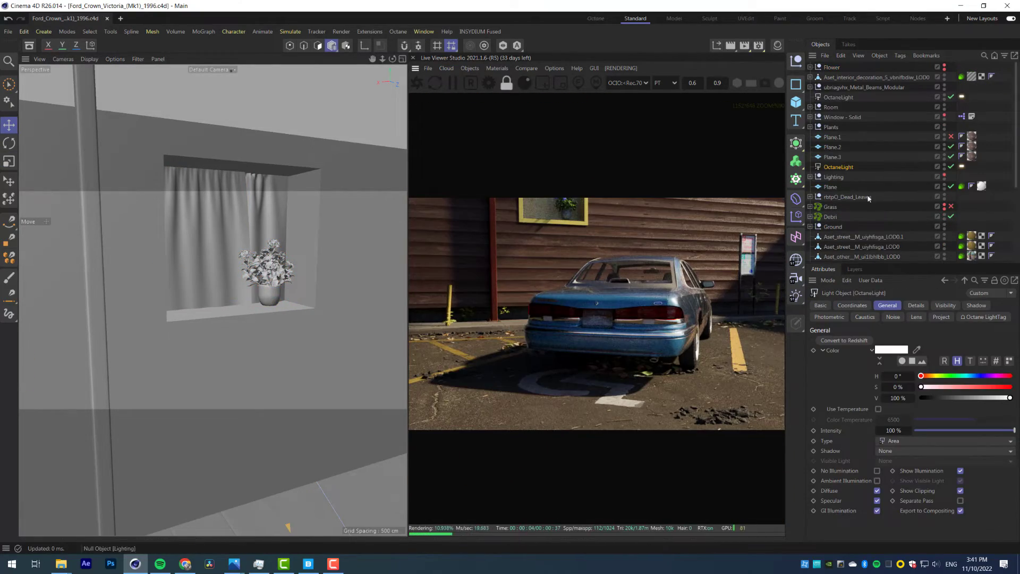
{"action": "scroll", "coordinate": [867, 196], "scroll_direction": "down", "scroll_amount": 4}
{"action": "left_click", "coordinate": [962, 218]}
{"action": "scroll", "coordinate": [566, 275], "scroll_direction": "down", "scroll_amount": 1}
{"action": "left_click_drag", "start_coordinate": [408, 279], "coordinate": [238, 279]}
{"action": "scroll", "coordinate": [510, 297], "scroll_direction": "up", "scroll_amount": 3}
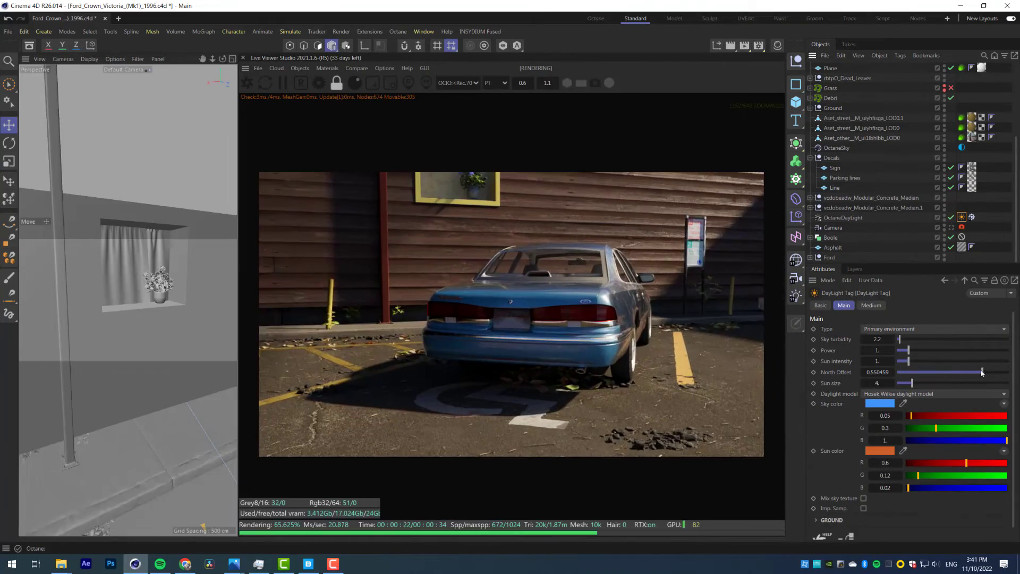
{"action": "mouse_move", "coordinate": [983, 372]}
{"action": "left_mouse_down"}
{"action": "mouse_move", "coordinate": [966, 373]}
{"action": "mouse_move", "coordinate": [979, 374]}
{"action": "left_mouse_up"}
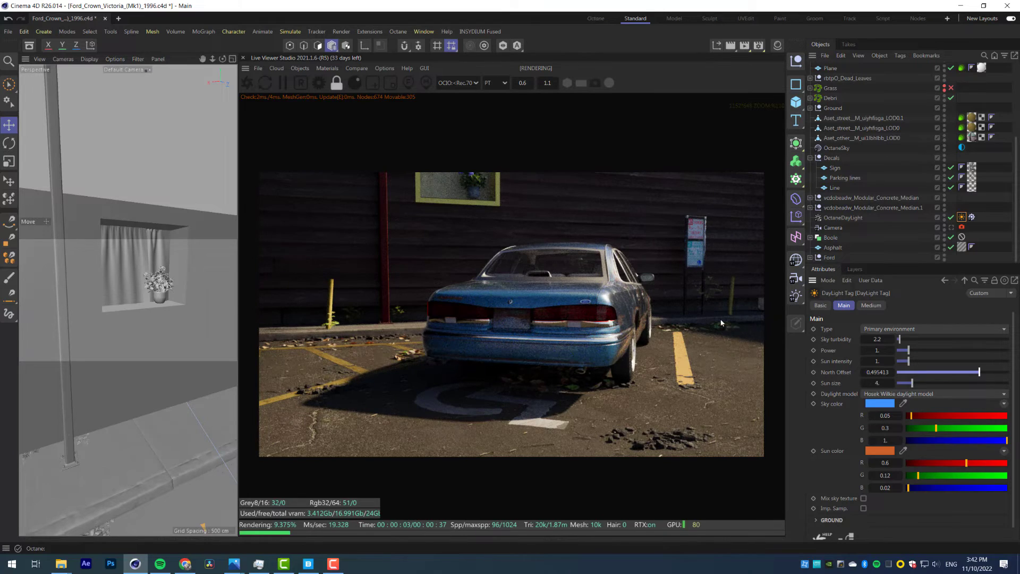
{"action": "scroll", "coordinate": [595, 364], "scroll_direction": "down", "scroll_amount": 3}
{"action": "key", "text": "ctrl+s"}
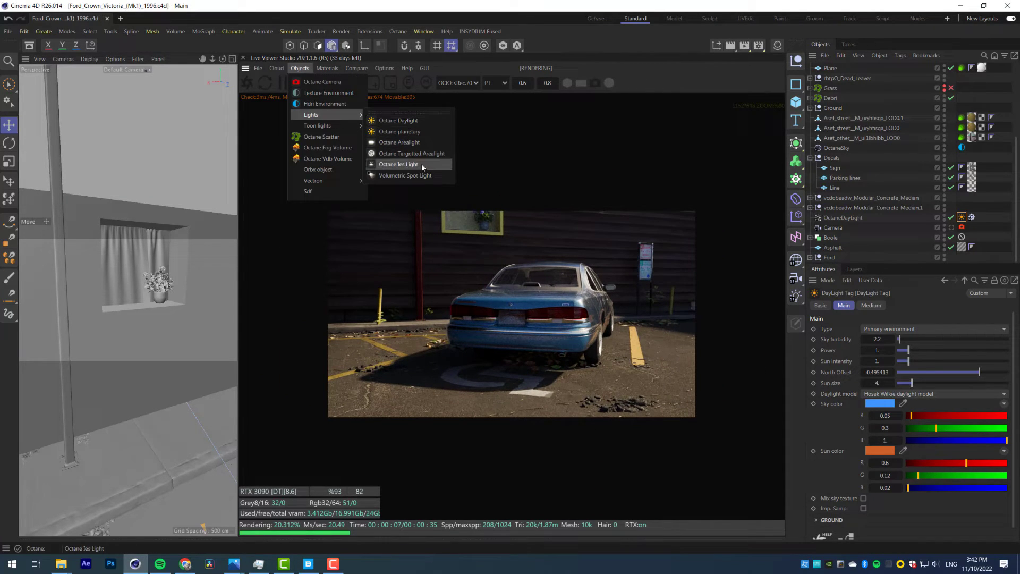
Add an Octane Volumetric Spot Light and clear its Scattering Medium
{"action": "left_click", "coordinate": [423, 159]}
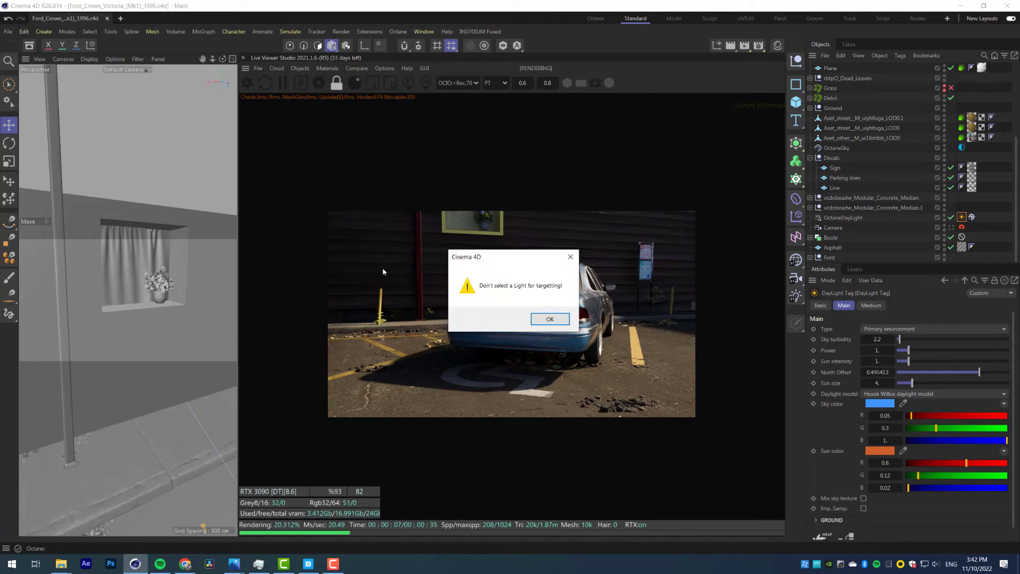
{"action": "left_click", "coordinate": [546, 318]}
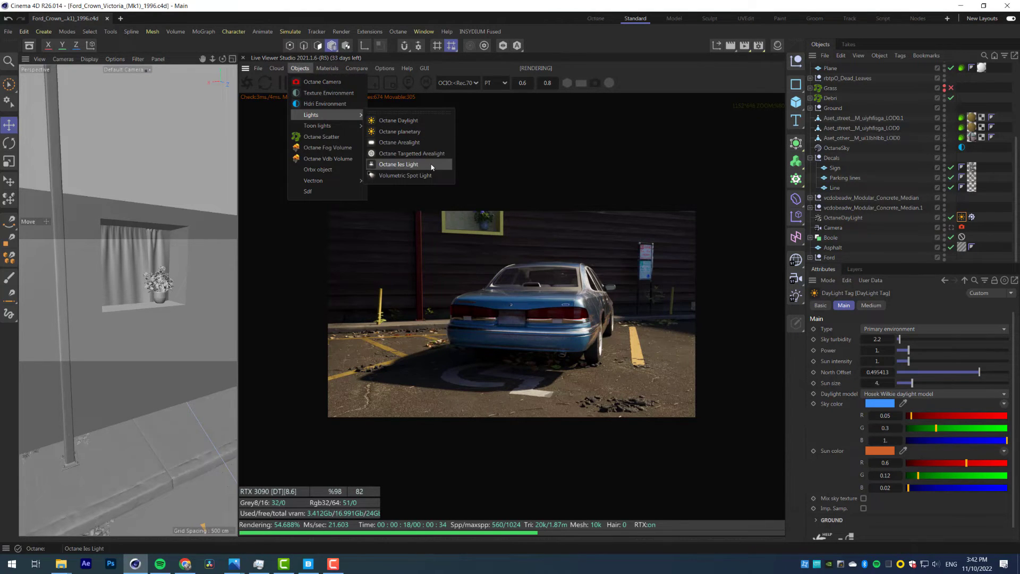
{"action": "left_click", "coordinate": [432, 180]}
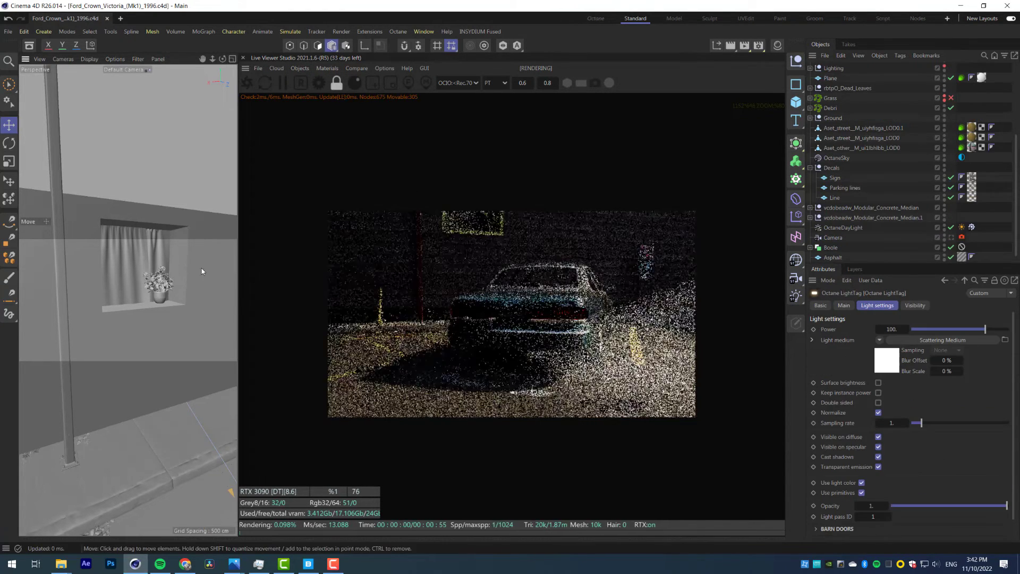
{"action": "middle_click_drag", "start_coordinate": [202, 272], "coordinate": [161, 293], "text": "alt"}
{"action": "scroll", "coordinate": [162, 293], "scroll_direction": "down", "scroll_amount": 7}
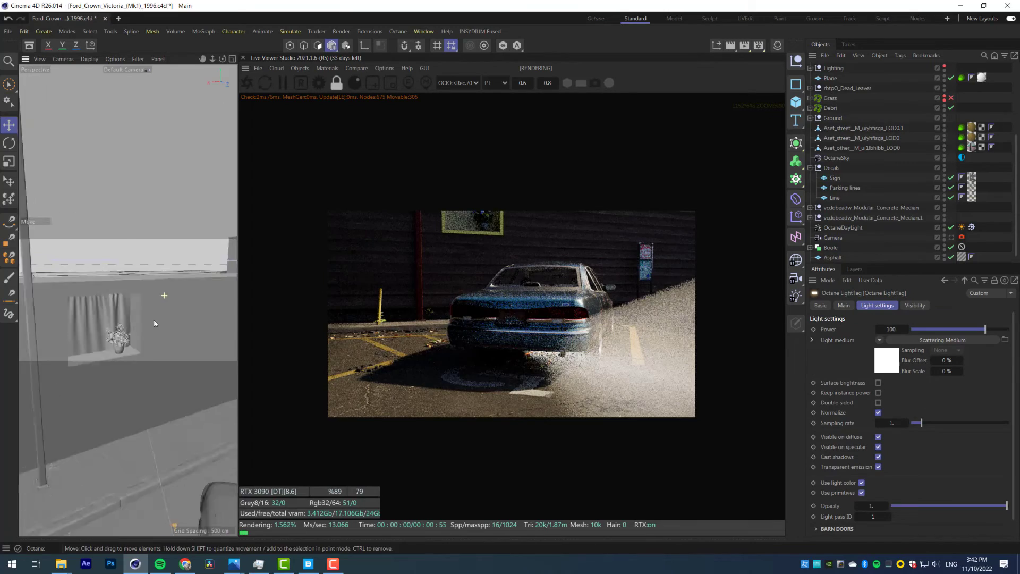
{"action": "left_click", "coordinate": [880, 340]}
{"action": "left_click", "coordinate": [894, 69]}
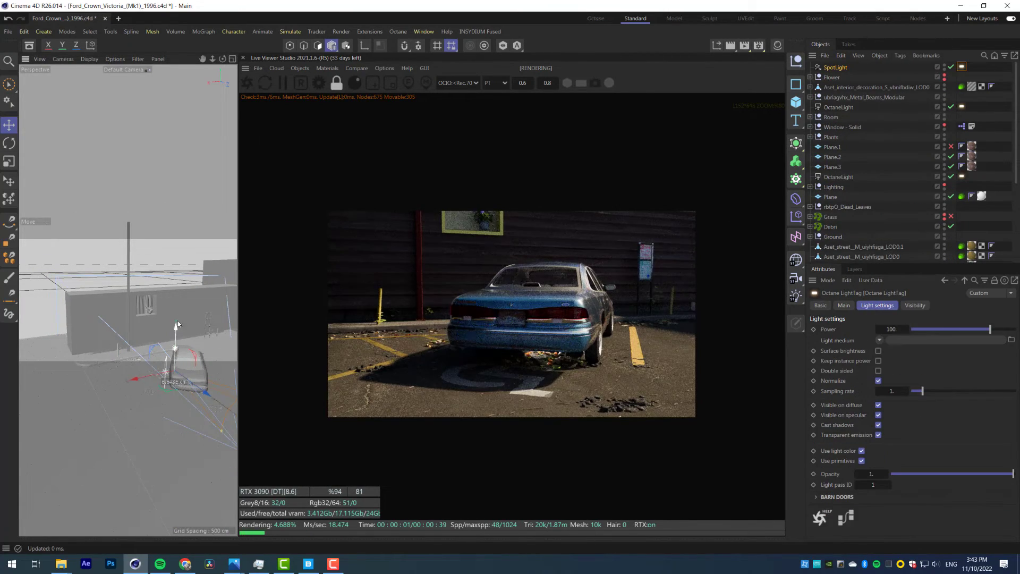
Rotate the SpotLight to aim at the building wall
{"action": "key", "text": "r"}
{"action": "left_click_drag", "start_coordinate": [137, 315], "coordinate": [211, 306]}
{"action": "left_click_drag", "start_coordinate": [212, 306], "coordinate": [165, 263], "text": "alt"}
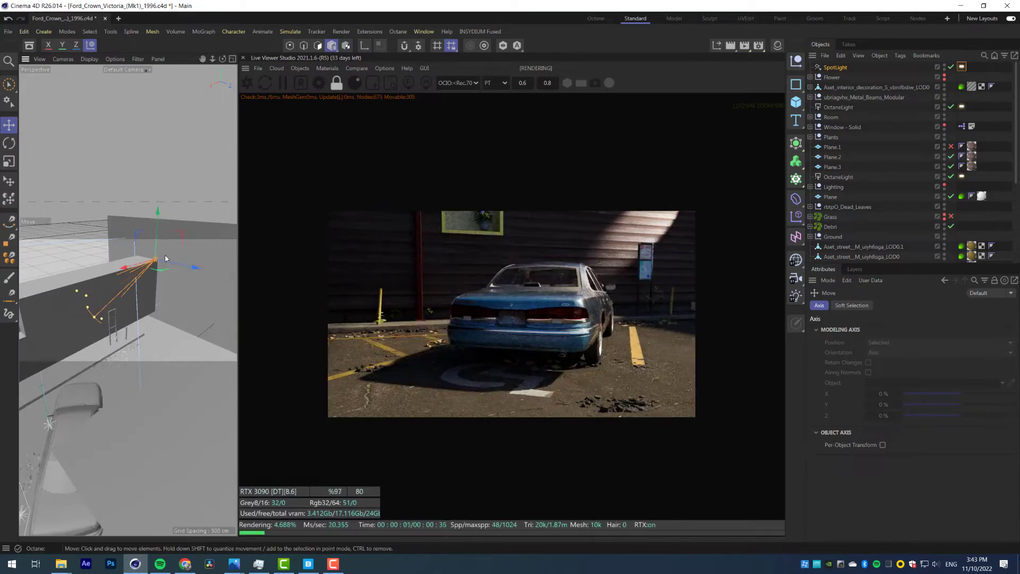
Turn off Use light color for the SpotLight and assign a Color shader in its light tag
{"action": "left_click", "coordinate": [861, 451]}
{"action": "left_click", "coordinate": [879, 340]}
{"action": "left_click", "coordinate": [911, 163]}
{"action": "left_click", "coordinate": [945, 340]}
{"action": "left_click", "coordinate": [871, 405]}
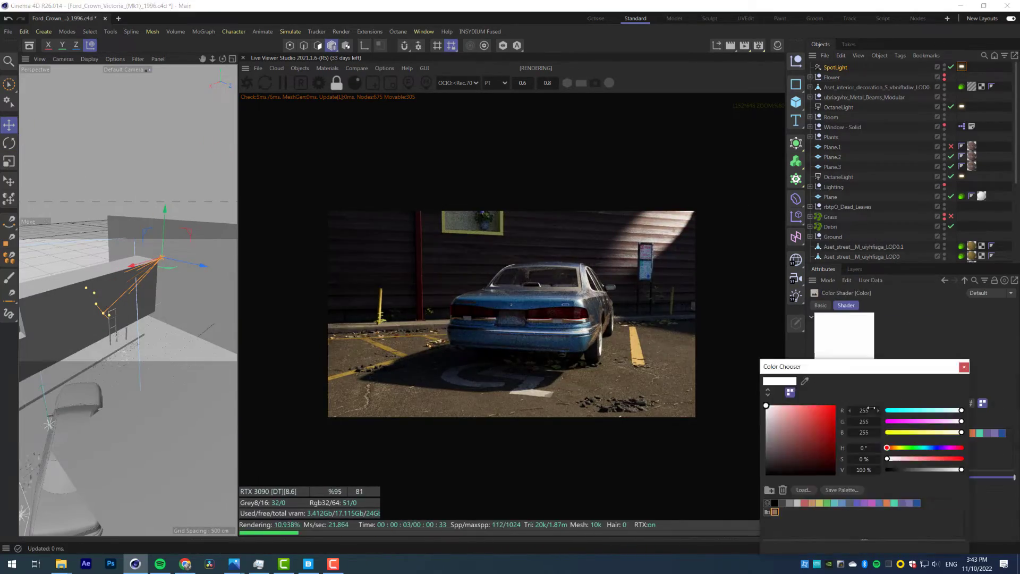
{"action": "left_click", "coordinate": [963, 367]}
Reposition the SpotLight along its axes to adjust its beam on the building wall
{"action": "left_click", "coordinate": [835, 67]}
{"action": "left_click_drag", "start_coordinate": [202, 265], "coordinate": [183, 297]}
{"action": "left_click_drag", "start_coordinate": [173, 302], "coordinate": [171, 287]}
{"action": "left_click_drag", "start_coordinate": [83, 313], "coordinate": [78, 316]}
Enable the SpotLight's barn doors, set their size to about 0.34 and barn door 1's angle to about 0.5
{"action": "left_click", "coordinate": [962, 67]}
{"action": "left_click", "coordinate": [817, 507]}
{"action": "scroll", "coordinate": [850, 478], "scroll_direction": "down", "scroll_amount": 3}
{"action": "left_click", "coordinate": [874, 452]}
{"action": "left_click_drag", "start_coordinate": [912, 463], "coordinate": [942, 463]}
{"action": "left_click_drag", "start_coordinate": [993, 474], "coordinate": [977, 475]}
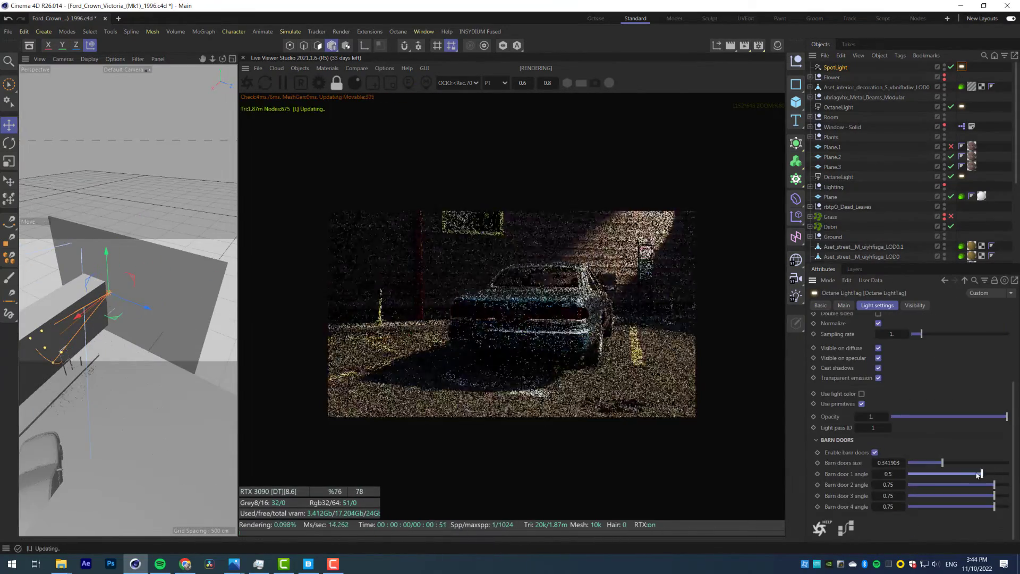
Try a duplicate of the SpotLight placed near the building wall, and delete the copy
{"action": "left_click_drag", "start_coordinate": [836, 68], "coordinate": [836, 72], "text": "ctrl"}
{"action": "left_click_drag", "start_coordinate": [95, 313], "coordinate": [114, 332], "text": "alt"}
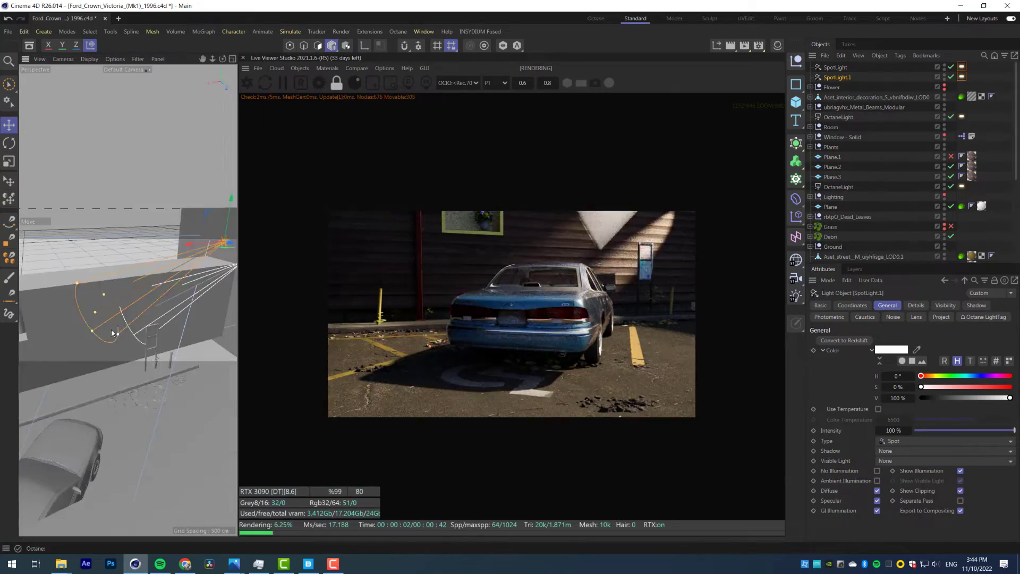
{"action": "mouse_move", "coordinate": [154, 289]}
{"action": "left_mouse_down", "text": "alt"}
{"action": "mouse_move", "coordinate": [184, 297]}
{"action": "mouse_move", "coordinate": [143, 292]}
{"action": "left_mouse_up", "text": "alt"}
{"action": "left_click_drag", "start_coordinate": [132, 293], "coordinate": [135, 294]}
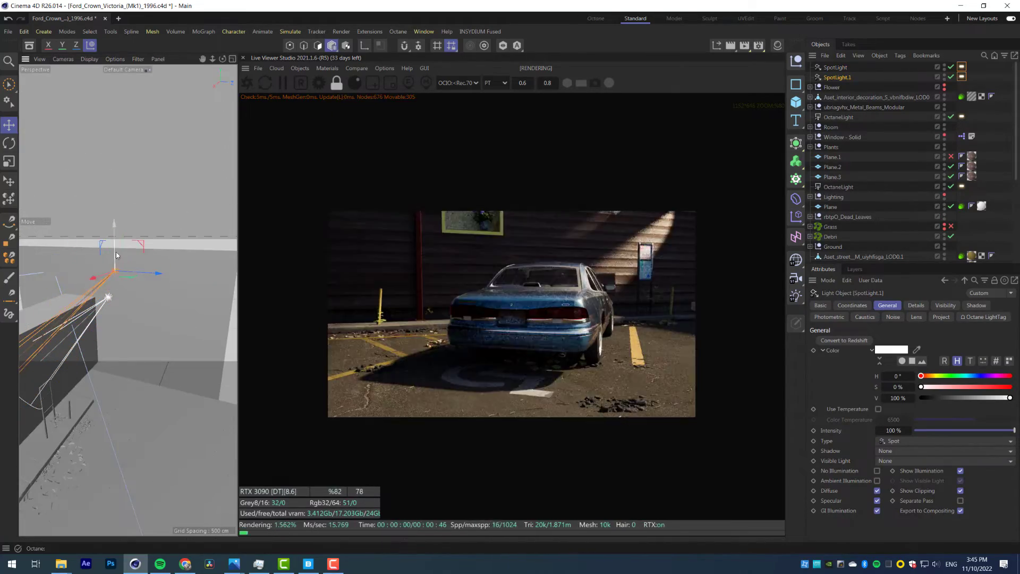
{"action": "left_click_drag", "start_coordinate": [117, 255], "coordinate": [85, 330], "text": "alt"}
{"action": "key", "text": "Delete"}
Set the SpotLight's barn door angles to about -0.35 for door 1, -0.16 for door 2 and -0.29 for door 3
{"action": "left_click", "coordinate": [835, 68]}
{"action": "left_click", "coordinate": [961, 67]}
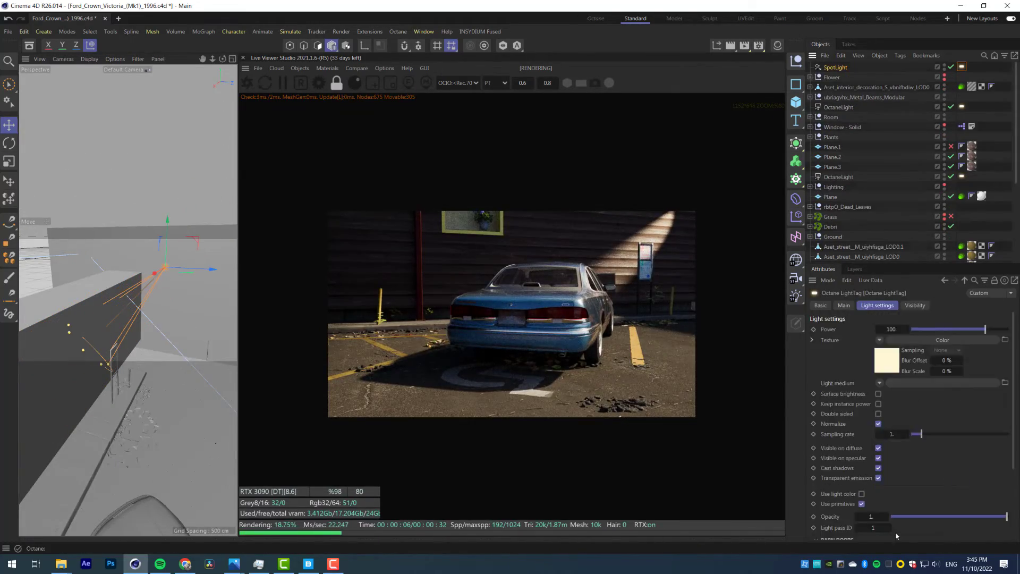
{"action": "scroll", "coordinate": [924, 447], "scroll_direction": "down", "scroll_amount": 5}
{"action": "left_click_drag", "start_coordinate": [994, 482], "coordinate": [923, 482]}
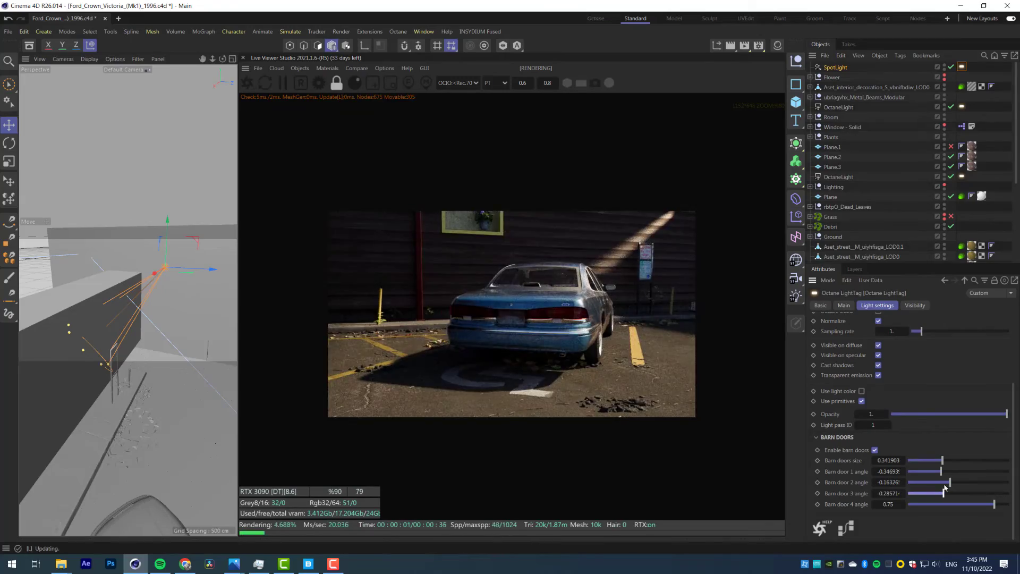
Duplicate the SpotLight and rotate the copy to try a second beam across the building wall
{"action": "left_click", "coordinate": [838, 68]}
{"action": "key", "text": "ctrl+c"}
{"action": "key", "text": "ctrl+v"}
{"action": "left_click_drag", "start_coordinate": [125, 307], "coordinate": [186, 293], "text": "alt"}
{"action": "key", "text": "r"}
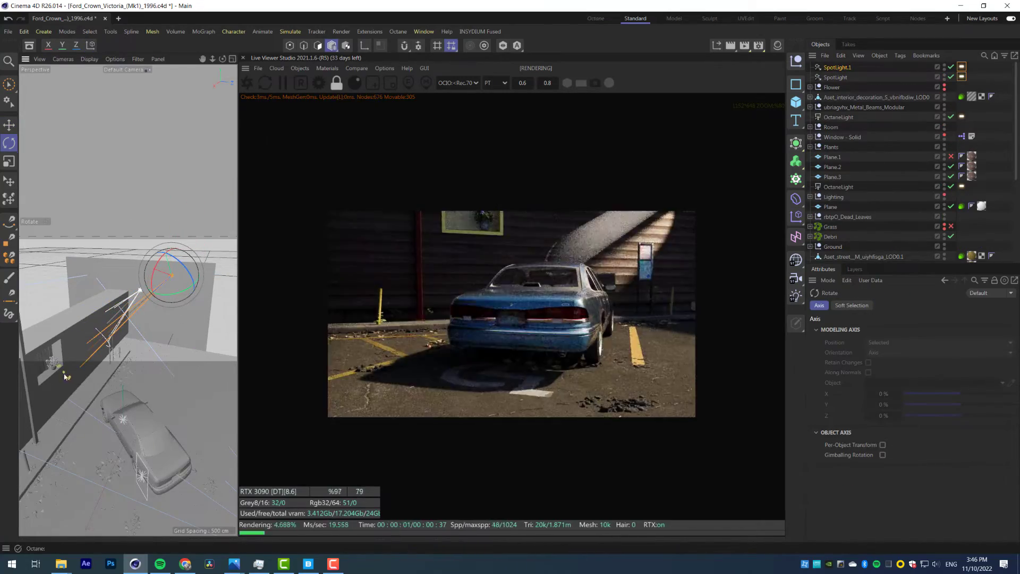
{"action": "left_click_drag", "start_coordinate": [64, 376], "coordinate": [122, 330], "text": "alt"}
{"action": "left_click_drag", "start_coordinate": [208, 252], "coordinate": [209, 233]}
Go through the light tag settings of SpotLight.1 and try repositioning it higher above the parking lot
{"action": "left_click", "coordinate": [961, 67]}
{"action": "left_click", "coordinate": [879, 383]}
{"action": "left_click", "coordinate": [913, 305]}
{"action": "left_click", "coordinate": [866, 329]}
{"action": "left_click", "coordinate": [837, 67]}
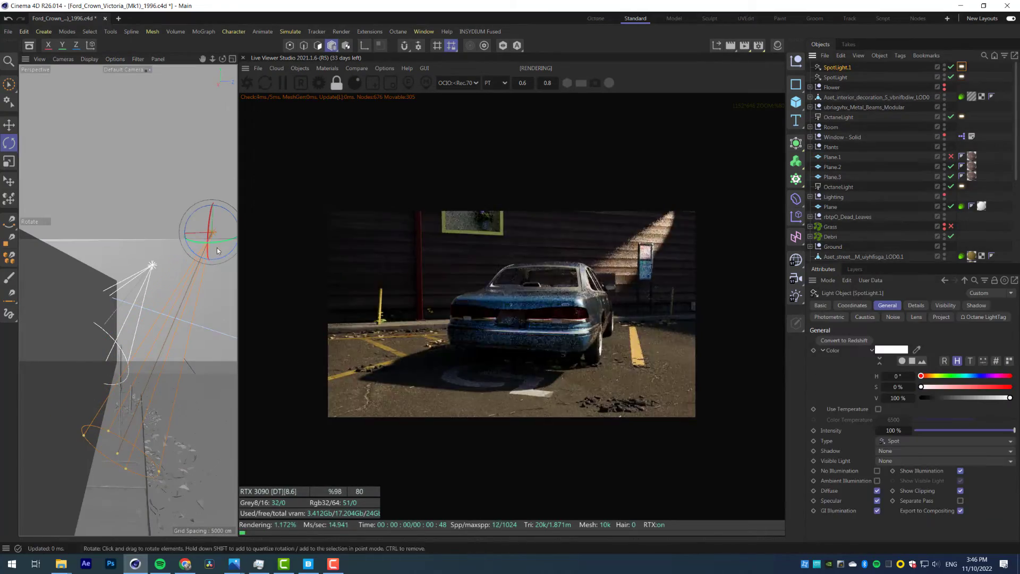
{"action": "key", "text": "e"}
{"action": "key", "text": "w"}
{"action": "left_click_drag", "start_coordinate": [213, 204], "coordinate": [223, 138]}
{"action": "left_click_drag", "start_coordinate": [127, 297], "coordinate": [186, 340], "text": "alt"}
Adjust the original SpotLight's barn door angles to about -0.01, -0.03, 0.24 and -0.03 for doors 1 to 4
{"action": "left_click", "coordinate": [835, 68]}
{"action": "left_click", "coordinate": [961, 68]}
{"action": "scroll", "coordinate": [894, 457], "scroll_direction": "down", "scroll_amount": 5}
{"action": "left_click_drag", "start_coordinate": [971, 505], "coordinate": [943, 509]}
{"action": "left_click_drag", "start_coordinate": [941, 471], "coordinate": [958, 472]}
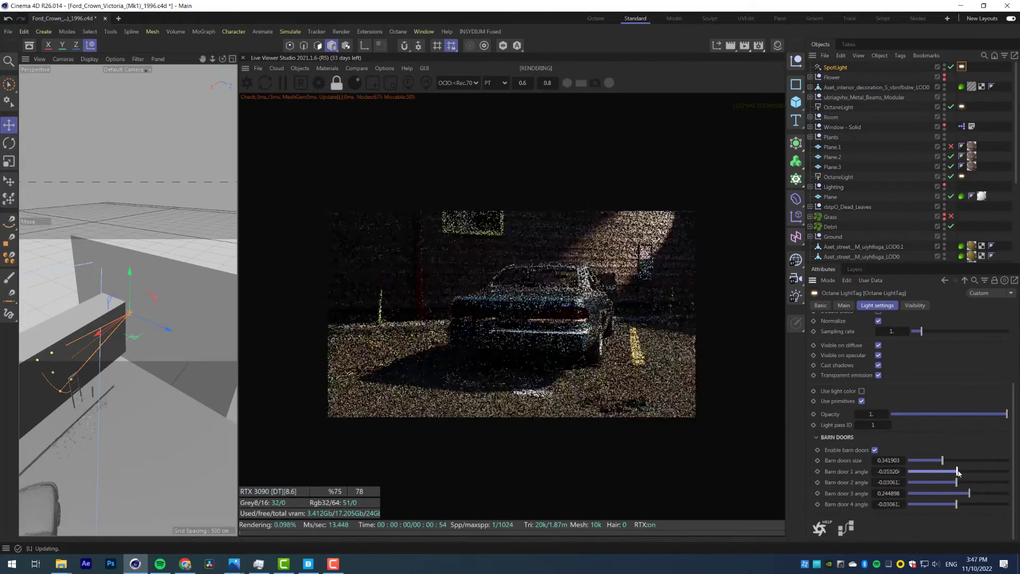
Add a cube, shape it into a narrow 200 cm long bar and position it in the beam of the SpotLight
{"action": "left_click", "coordinate": [795, 102]}
{"action": "left_click_drag", "start_coordinate": [139, 396], "coordinate": [139, 422]}
{"action": "mouse_move", "coordinate": [173, 303]}
{"action": "left_mouse_down", "text": "alt"}
{"action": "mouse_move", "coordinate": [186, 283]}
{"action": "mouse_move", "coordinate": [178, 289]}
{"action": "left_mouse_up", "text": "alt"}
{"action": "key", "text": "F2"}
{"action": "key", "text": "F4"}
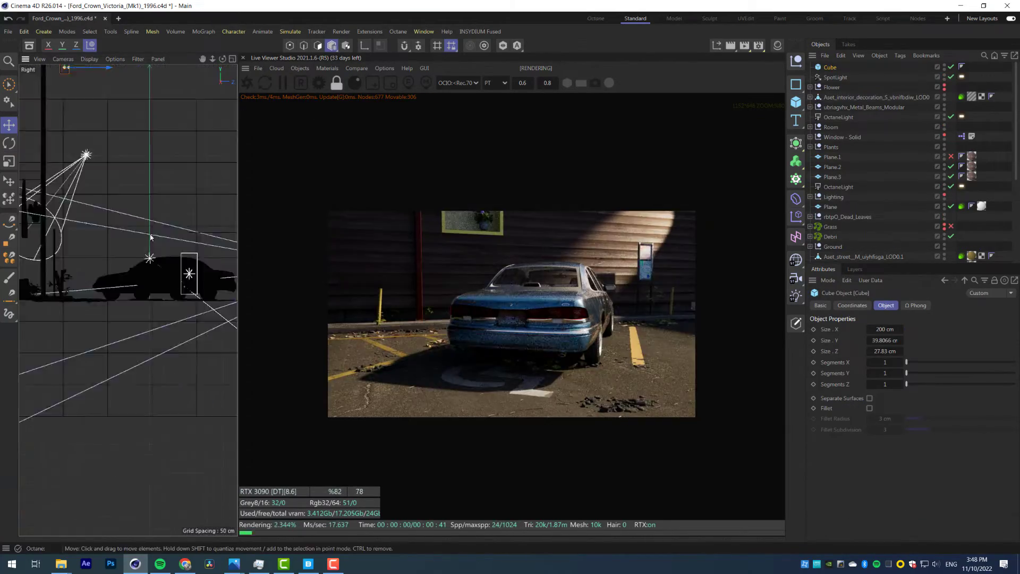
{"action": "key", "text": "F3"}
{"action": "left_click_drag", "start_coordinate": [160, 236], "coordinate": [187, 320]}
{"action": "key", "text": "F1"}
{"action": "left_click_drag", "start_coordinate": [175, 282], "coordinate": [174, 296]}
{"action": "left_click_drag", "start_coordinate": [174, 291], "coordinate": [173, 293]}
Duplicate the bar twice, space the copies side by side in the SpotLight's beam and prepare all three for rotation
{"action": "mouse_move", "coordinate": [195, 302]}
{"action": "left_mouse_down", "text": "ctrl"}
{"action": "mouse_move", "coordinate": [221, 311]}
{"action": "mouse_move", "coordinate": [186, 296]}
{"action": "left_mouse_up", "text": "ctrl"}
{"action": "left_click", "coordinate": [176, 307]}
{"action": "left_click_drag", "start_coordinate": [186, 296], "coordinate": [408, 245], "text": "alt"}
{"action": "left_click_drag", "start_coordinate": [308, 271], "coordinate": [299, 294], "text": "alt"}
{"action": "left_click", "coordinate": [249, 289]}
{"action": "left_click_drag", "start_coordinate": [241, 275], "coordinate": [321, 330]}
{"action": "left_click", "coordinate": [832, 87], "text": "shift"}
{"action": "key", "text": "r"}
Set the SpotLight's barn door 3 angle to about -0.19 and barn door 4 angle to about -0.38
{"action": "left_click", "coordinate": [961, 97]}
{"action": "scroll", "coordinate": [1011, 450], "scroll_direction": "down", "scroll_amount": 4}
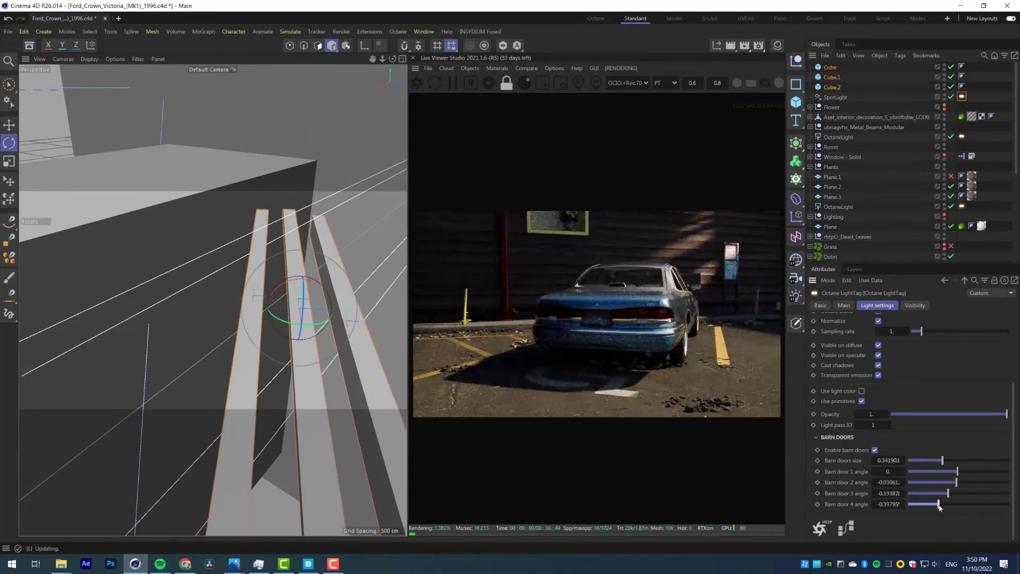
{"action": "scroll", "coordinate": [657, 321], "scroll_direction": "down", "scroll_amount": 2}
{"action": "scroll", "coordinate": [653, 323], "scroll_direction": "up", "scroll_amount": 2}
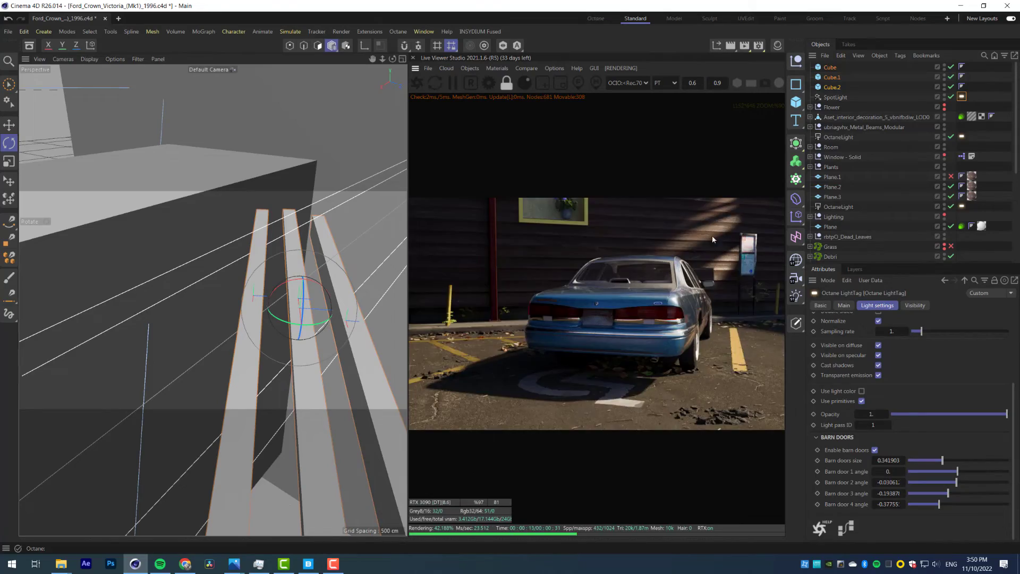
Offset the two outer bars to vary the shadow streaks on the wall, and save the scene
{"action": "left_click", "coordinate": [246, 311]}
{"action": "key", "text": "e"}
{"action": "left_click_drag", "start_coordinate": [249, 323], "coordinate": [259, 234]}
{"action": "left_click", "coordinate": [351, 340]}
{"action": "left_click_drag", "start_coordinate": [383, 323], "coordinate": [397, 324]}
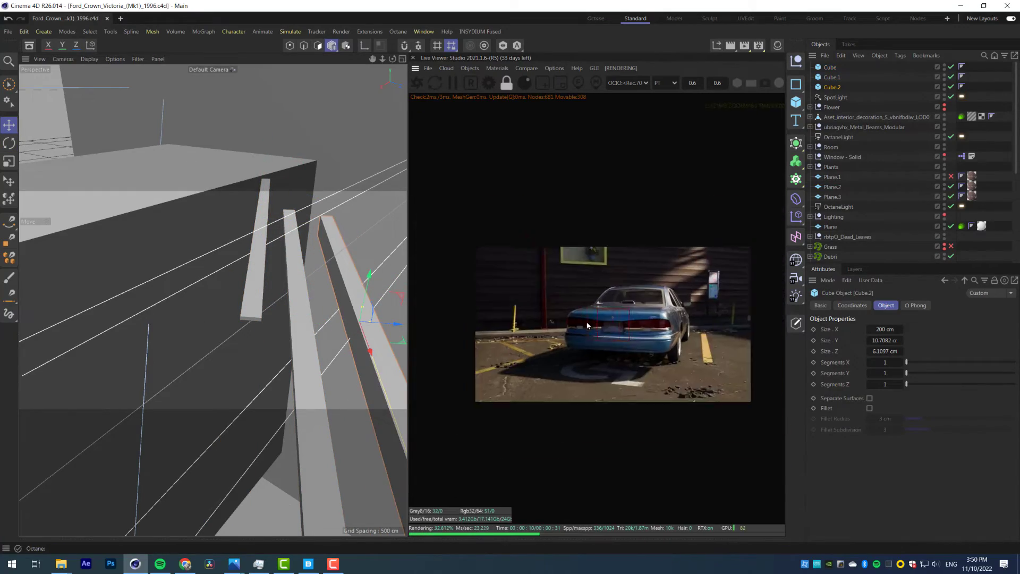
{"action": "key", "text": "ctrl+s"}
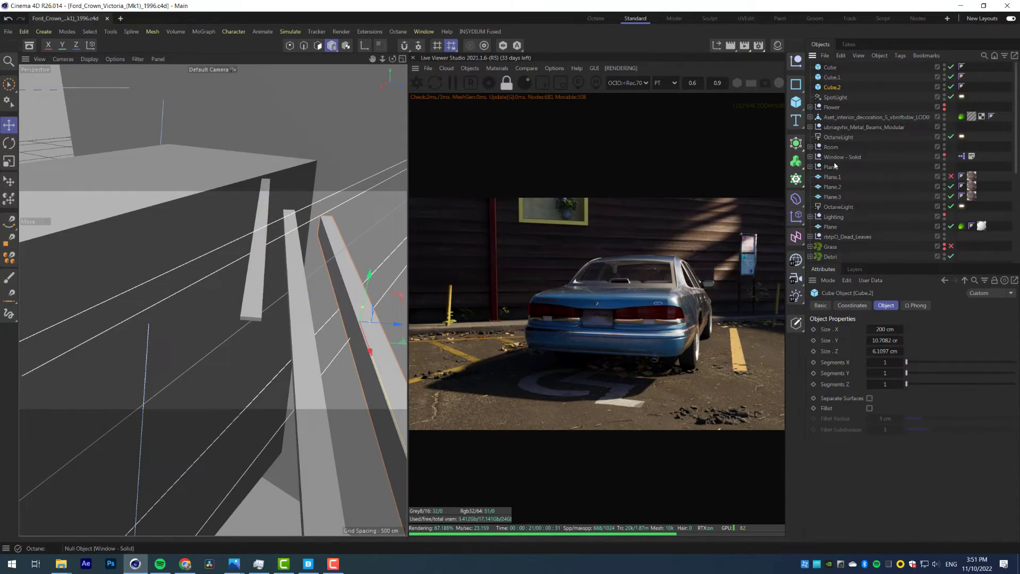
Open the Lighting group and move the Neg.3 plane above the building roof to test its effect on the light
{"action": "scroll", "coordinate": [826, 167], "scroll_direction": "down", "scroll_amount": 2}
{"action": "left_click", "coordinate": [944, 158]}
{"action": "left_click", "coordinate": [833, 157]}
{"action": "left_click", "coordinate": [810, 158]}
{"action": "scroll", "coordinate": [255, 276], "scroll_direction": "down", "scroll_amount": 5}
{"action": "left_click", "coordinate": [837, 166]}
{"action": "scroll", "coordinate": [255, 276], "scroll_direction": "down", "scroll_amount": 4}
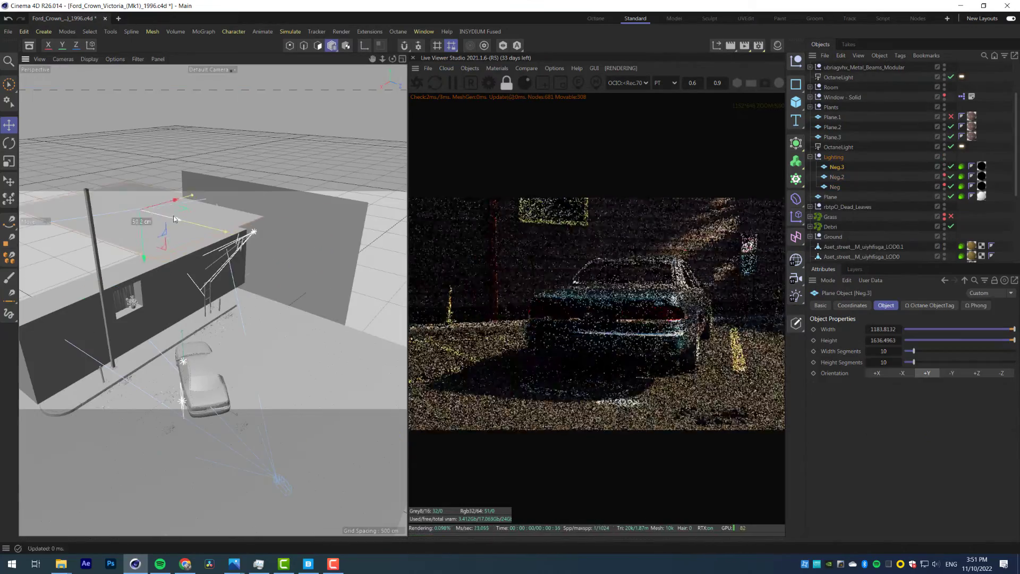
{"action": "left_click_drag", "start_coordinate": [205, 187], "coordinate": [165, 197]}
Disable the Neg.3 and Neg.2 planes in the Lighting group, and select the Neg plane
{"action": "left_click", "coordinate": [950, 167]}
{"action": "left_click", "coordinate": [837, 177]}
{"action": "left_click", "coordinate": [943, 177]}
{"action": "left_click", "coordinate": [951, 177]}
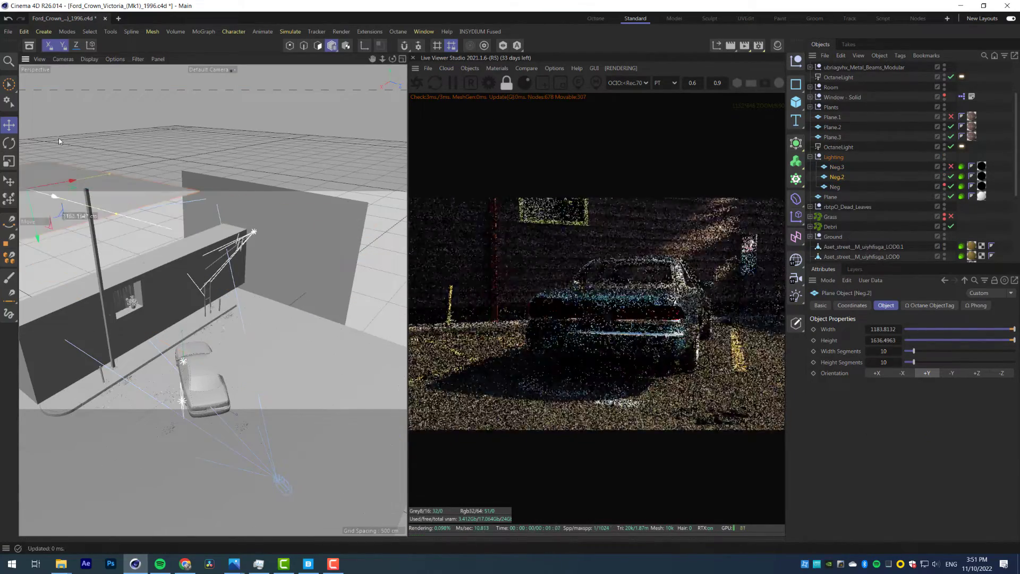
{"action": "left_click", "coordinate": [834, 187]}
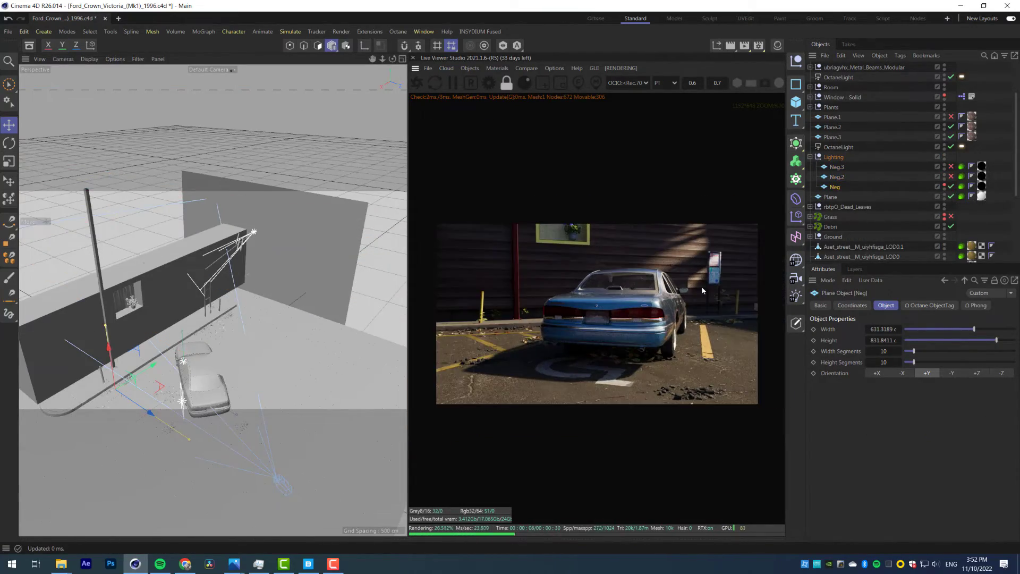
Group the three bars with their SpotLight in a null named Slash
{"action": "scroll", "coordinate": [250, 246], "scroll_direction": "up", "scroll_amount": 5}
{"action": "left_click_drag", "start_coordinate": [250, 246], "coordinate": [133, 385], "text": "alt"}
{"action": "key", "text": "alt+g"}
{"action": "double_click", "coordinate": [830, 68]}
{"action": "type", "text": "Slash"}
{"action": "key", "text": "Return"}
Duplicate the Slash group near the window and delete SpotLight 02 from the copy
{"action": "key", "text": "ctrl+c"}
{"action": "key", "text": "ctrl+v"}
{"action": "left_click", "coordinate": [810, 67]}
{"action": "left_click", "coordinate": [848, 108]}
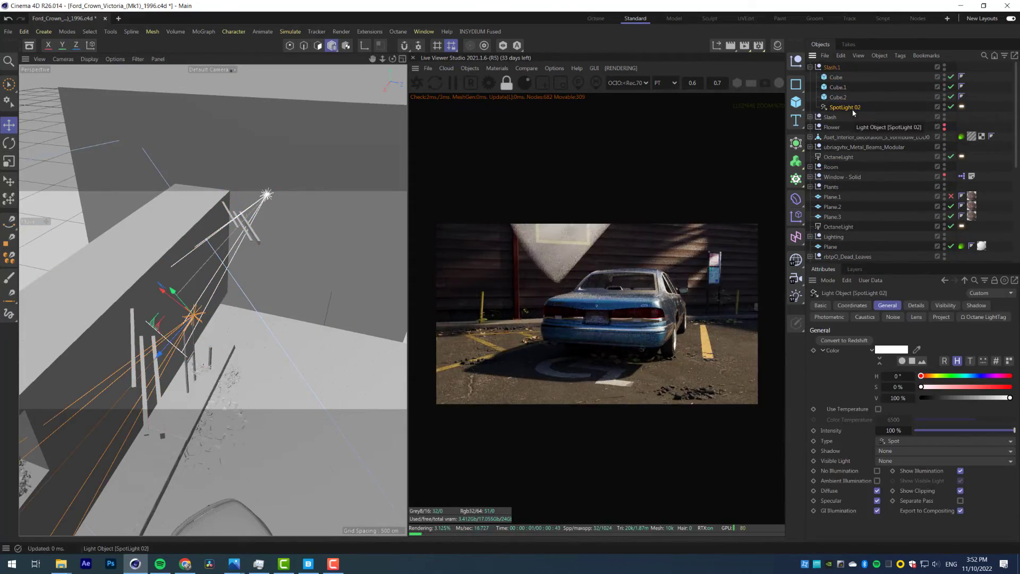
{"action": "left_click", "coordinate": [832, 67]}
{"action": "left_click_drag", "start_coordinate": [193, 319], "coordinate": [171, 337], "text": "alt"}
{"action": "scroll", "coordinate": [213, 297], "scroll_direction": "down", "scroll_amount": 5}
{"action": "left_click", "coordinate": [844, 107]}
{"action": "key", "text": "Delete"}
Add an Octane area light and position it beside the duplicated bars in front of the window
{"action": "left_click", "coordinate": [469, 68]}
{"action": "mouse_move", "coordinate": [485, 119]}
{"action": "left_click", "coordinate": [569, 131]}
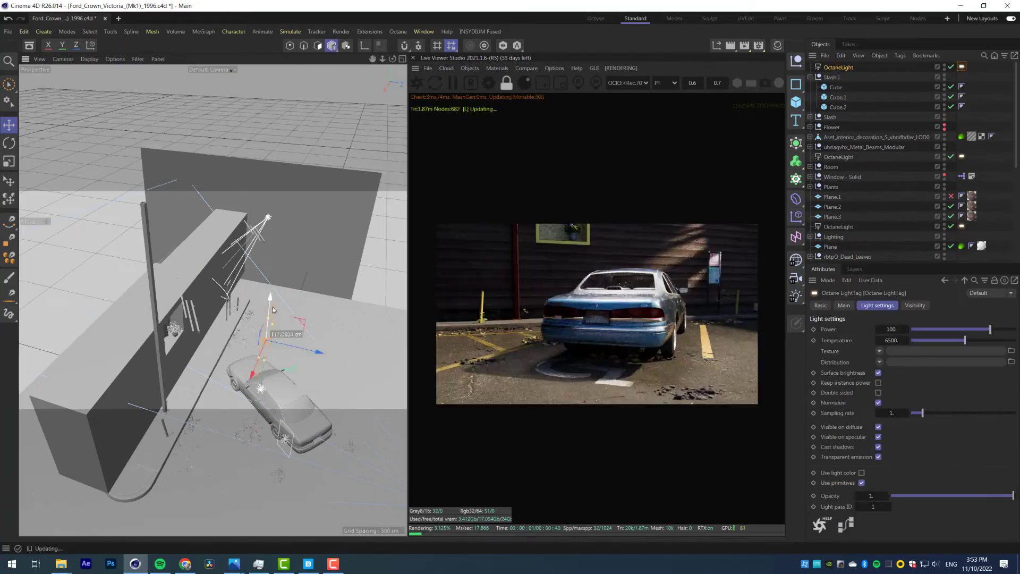
{"action": "key", "text": "e"}
{"action": "scroll", "coordinate": [228, 293], "scroll_direction": "up", "scroll_amount": 3}
{"action": "left_click_drag", "start_coordinate": [257, 318], "coordinate": [218, 323]}
{"action": "left_click_drag", "start_coordinate": [153, 321], "coordinate": [136, 300]}
{"action": "left_click_drag", "start_coordinate": [218, 324], "coordinate": [239, 340], "text": "alt"}
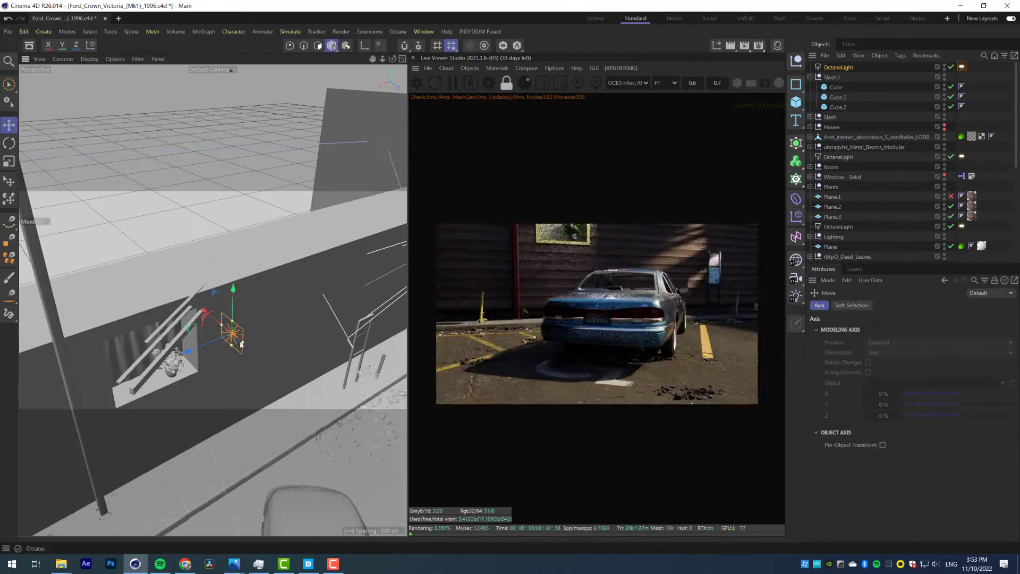
Set the new area light's power to 800 and place it inside the Slash.1 group
{"action": "left_click", "coordinate": [961, 67]}
{"action": "double_click", "coordinate": [892, 329]}
{"action": "type", "text": "800"}
{"action": "key", "text": "Return"}
{"action": "left_click_drag", "start_coordinate": [838, 67], "coordinate": [831, 78]}
Shift the Slash.1 group along the wall past the window and raise its OctaneLight above the roof edge
{"action": "left_click", "coordinate": [832, 68]}
{"action": "left_click_drag", "start_coordinate": [128, 358], "coordinate": [37, 382]}
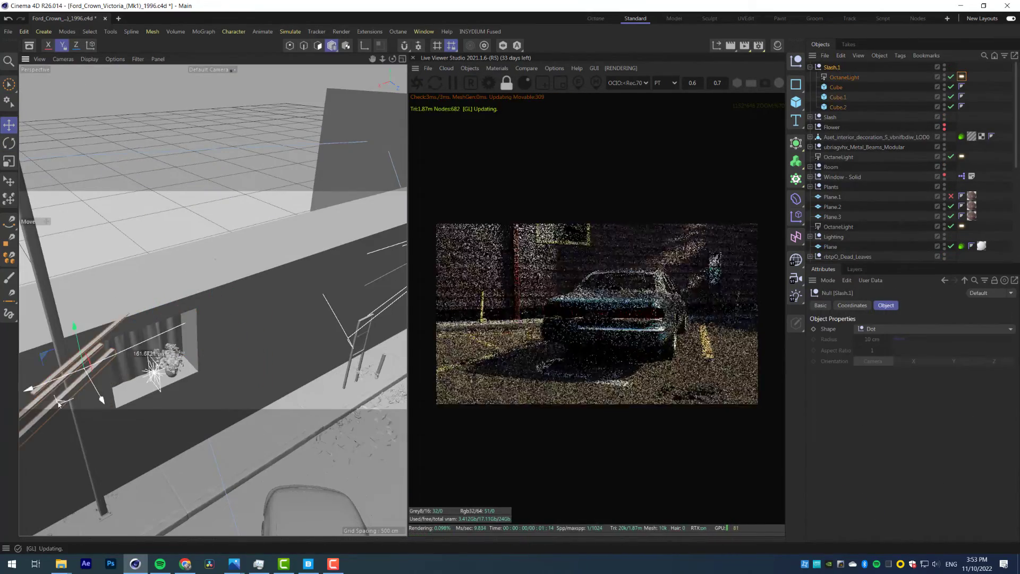
{"action": "left_click", "coordinate": [844, 78]}
{"action": "left_click_drag", "start_coordinate": [142, 313], "coordinate": [140, 246]}
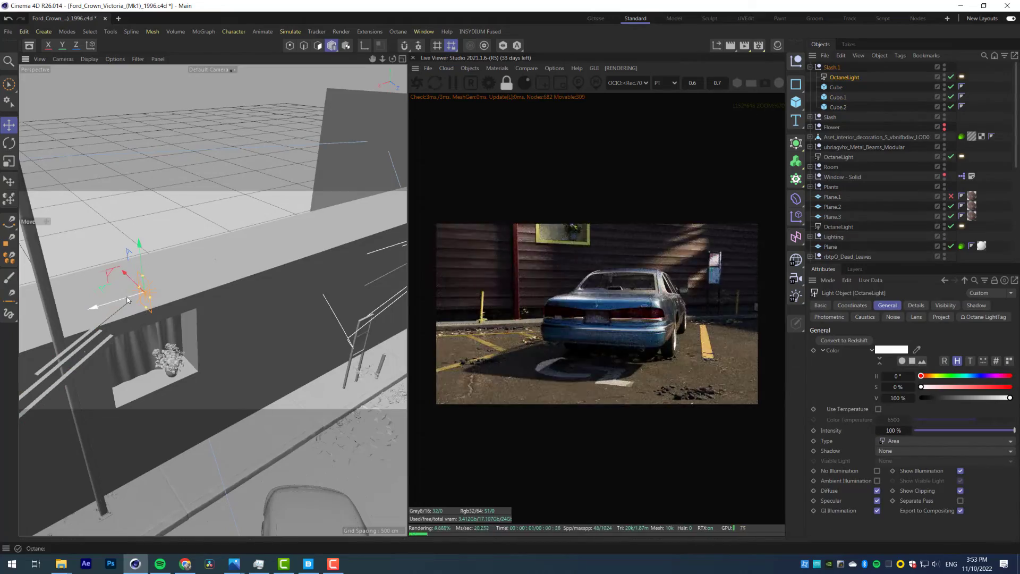
Delete one bar from Slash.1 and shift the bars closer to the window
{"action": "left_click", "coordinate": [84, 361]}
{"action": "key", "text": "Delete"}
{"action": "left_click_drag", "start_coordinate": [79, 356], "coordinate": [123, 340]}
{"action": "left_click_drag", "start_coordinate": [132, 350], "coordinate": [176, 308], "text": "alt"}
{"action": "left_click", "coordinate": [181, 302]}
{"action": "key", "text": "r"}
{"action": "left_click", "coordinate": [155, 313], "text": "shift"}
Reposition the remaining pieces of Slash.1 individually to shape the light and shadow around the window
{"action": "key", "text": "e"}
{"action": "left_click", "coordinate": [159, 324]}
{"action": "left_click_drag", "start_coordinate": [130, 334], "coordinate": [121, 352]}
{"action": "left_click_drag", "start_coordinate": [178, 309], "coordinate": [109, 361]}
{"action": "left_click", "coordinate": [164, 347]}
{"action": "left_click_drag", "start_coordinate": [195, 330], "coordinate": [150, 429]}
{"action": "left_click_drag", "start_coordinate": [204, 326], "coordinate": [174, 326]}
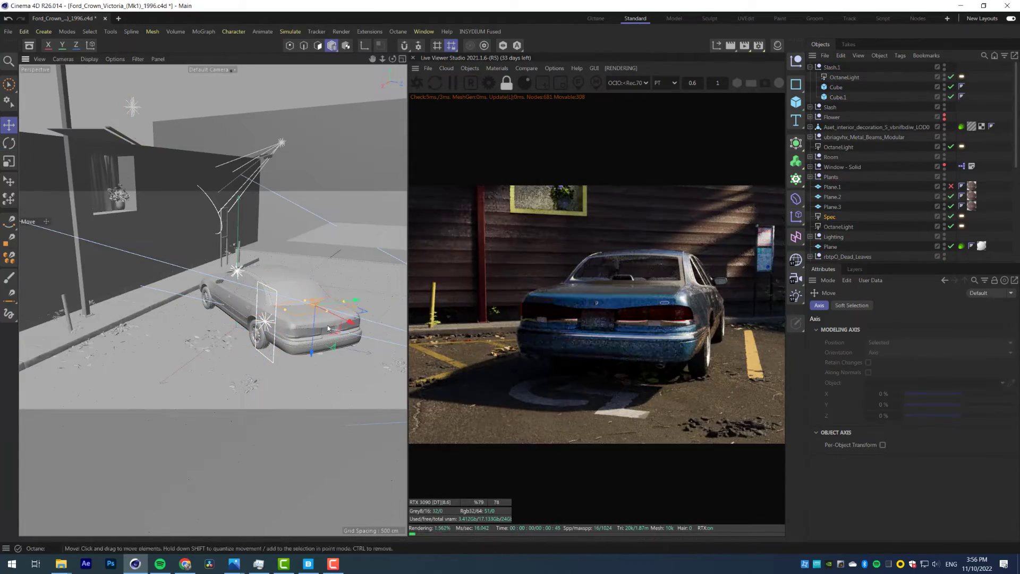
Set the Spec light's power to 10 and position it just off the rear edge of the car's trunk
{"action": "left_click", "coordinate": [961, 216]}
{"action": "key", "text": "Return"}
{"action": "scroll", "coordinate": [319, 297], "scroll_direction": "up", "scroll_amount": 5}
{"action": "left_click_drag", "start_coordinate": [319, 287], "coordinate": [345, 324], "text": "alt"}
{"action": "left_click_drag", "start_coordinate": [359, 314], "coordinate": [394, 329]}
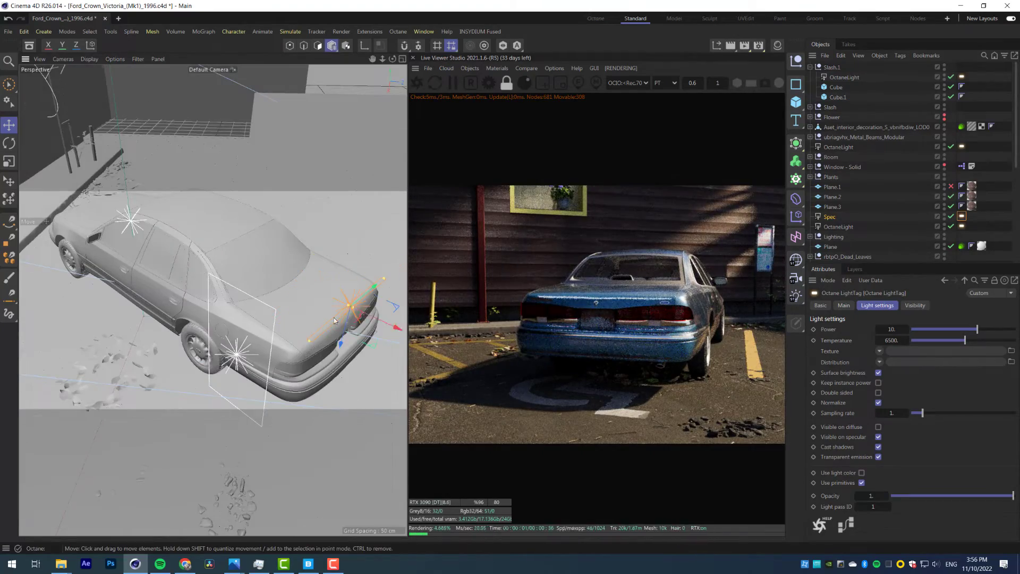
{"action": "left_click_drag", "start_coordinate": [334, 317], "coordinate": [378, 308], "text": "alt"}
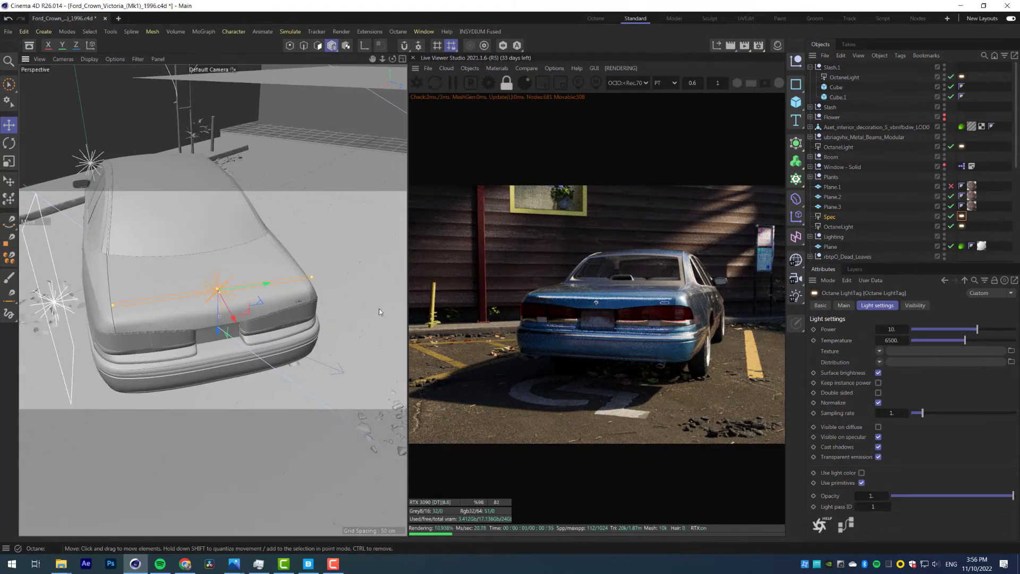
{"action": "left_click_drag", "start_coordinate": [234, 303], "coordinate": [331, 278], "text": "alt"}
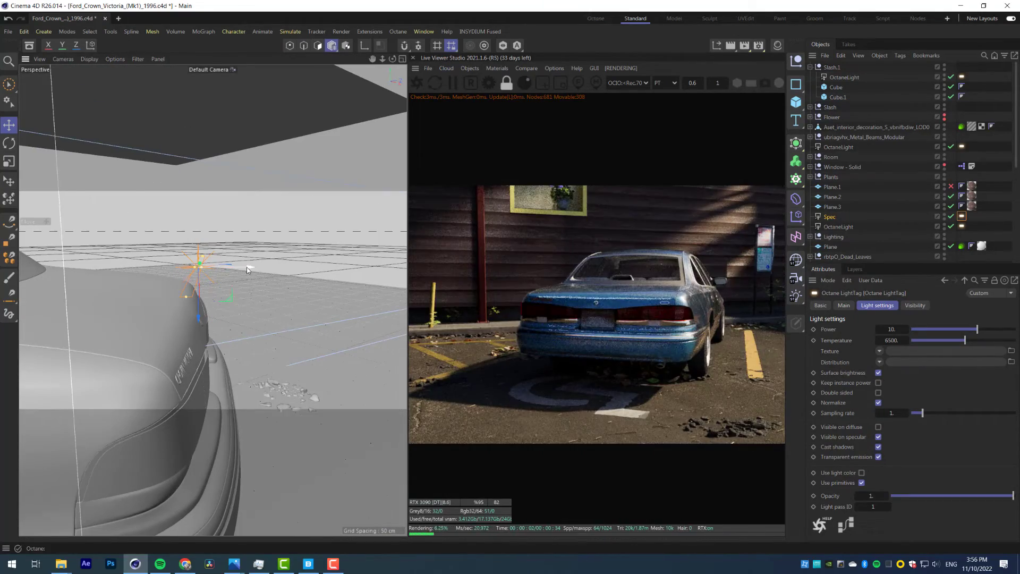
{"action": "left_click_drag", "start_coordinate": [247, 267], "coordinate": [230, 269]}
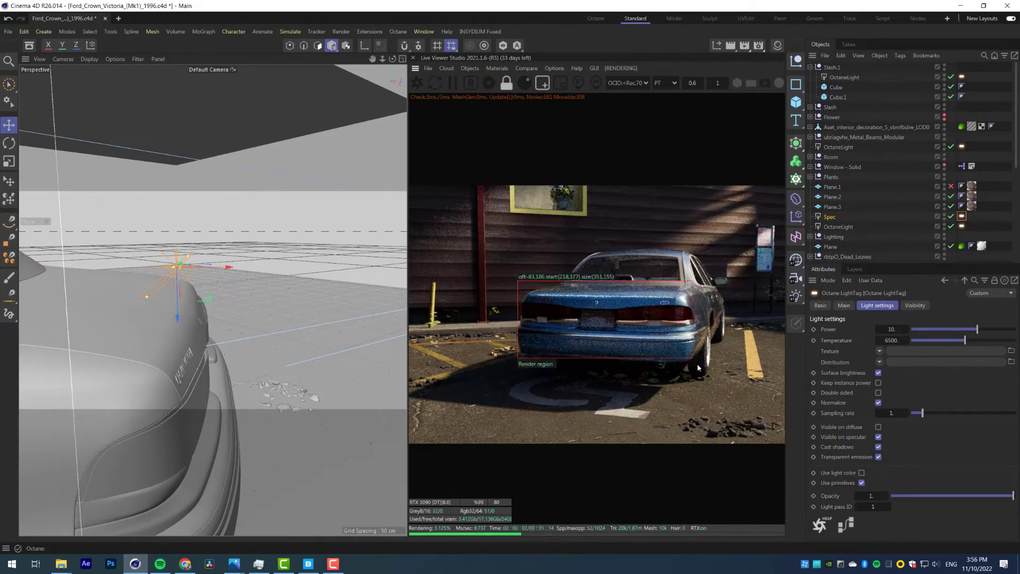
Lower the Spec light behind the trunk to catch highlights on the car's rear
{"action": "scroll", "coordinate": [637, 340], "scroll_direction": "up", "scroll_amount": 1}
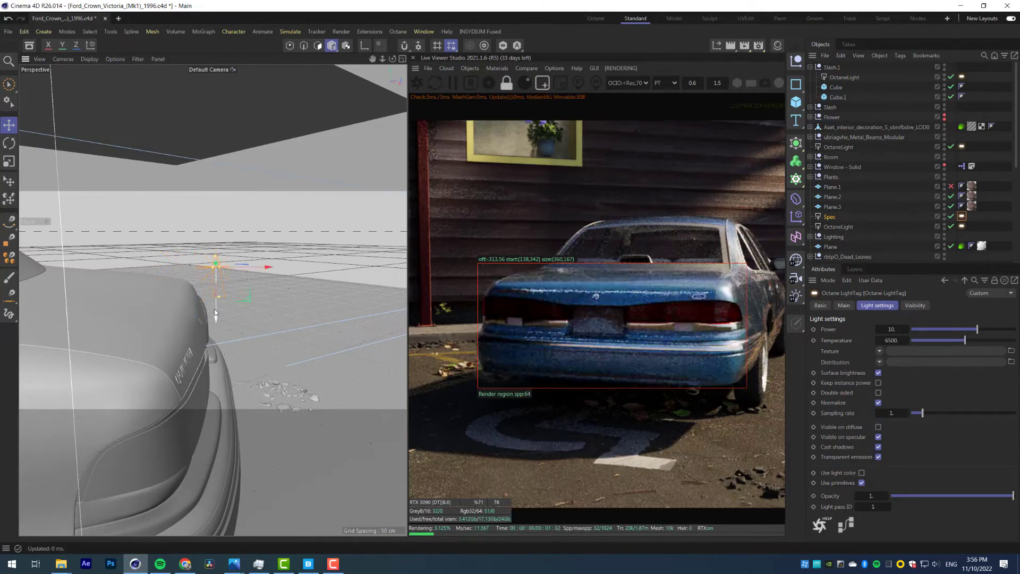
{"action": "left_click_drag", "start_coordinate": [215, 312], "coordinate": [216, 367]}
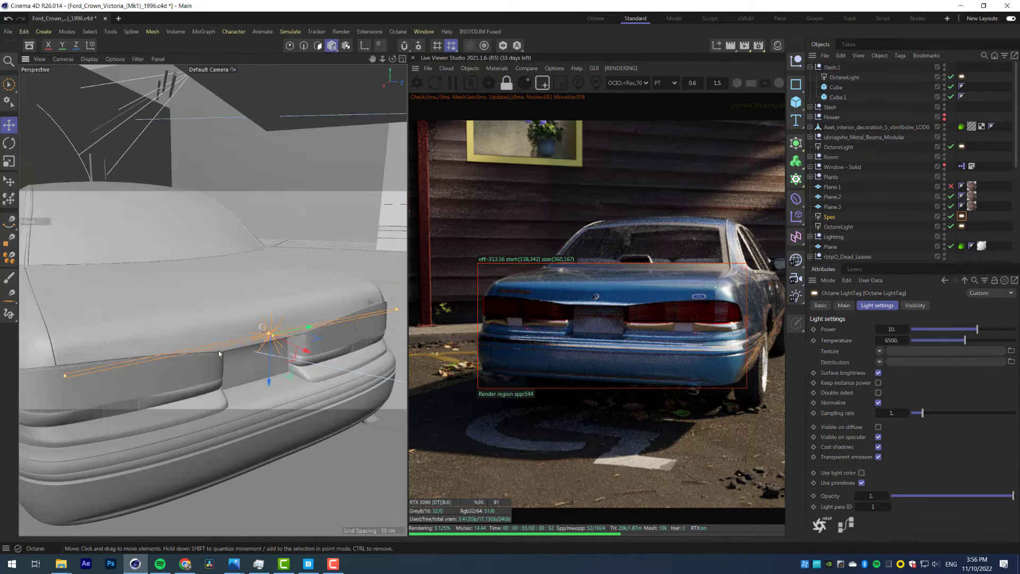
{"action": "left_click_drag", "start_coordinate": [218, 352], "coordinate": [153, 359], "text": "alt"}
{"action": "key", "text": "r"}
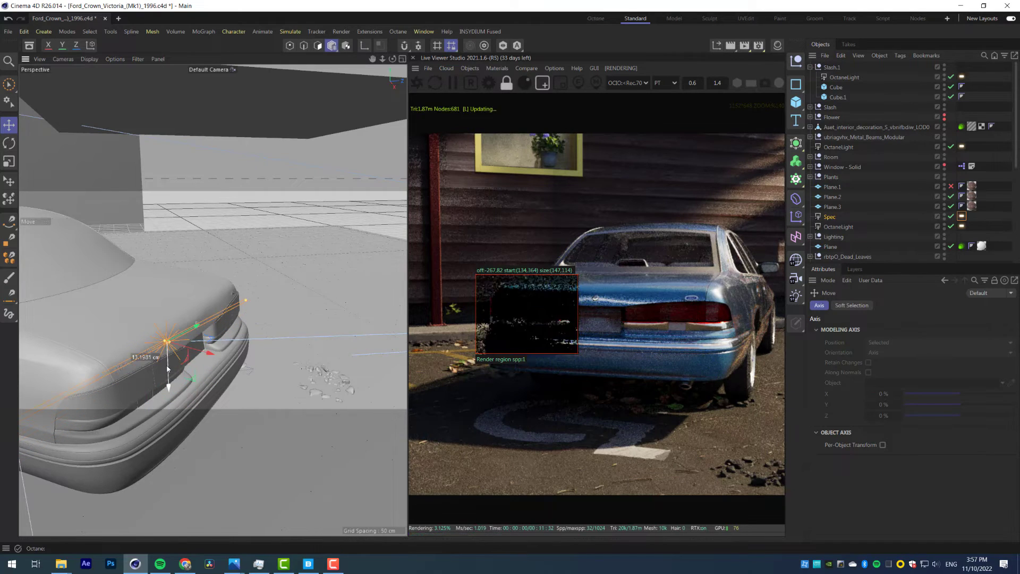
Slide the Spec light toward the left taillight and shorten it along the trunk edge
{"action": "scroll", "coordinate": [659, 358], "scroll_direction": "down", "scroll_amount": 3}
{"action": "left_click_drag", "start_coordinate": [197, 324], "coordinate": [149, 349]}
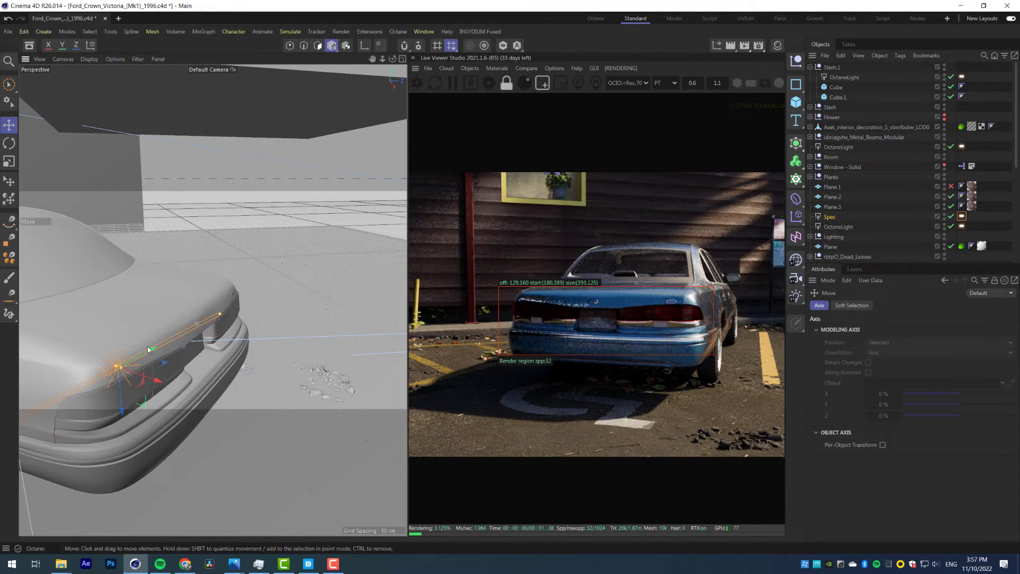
{"action": "left_click_drag", "start_coordinate": [212, 317], "coordinate": [173, 343]}
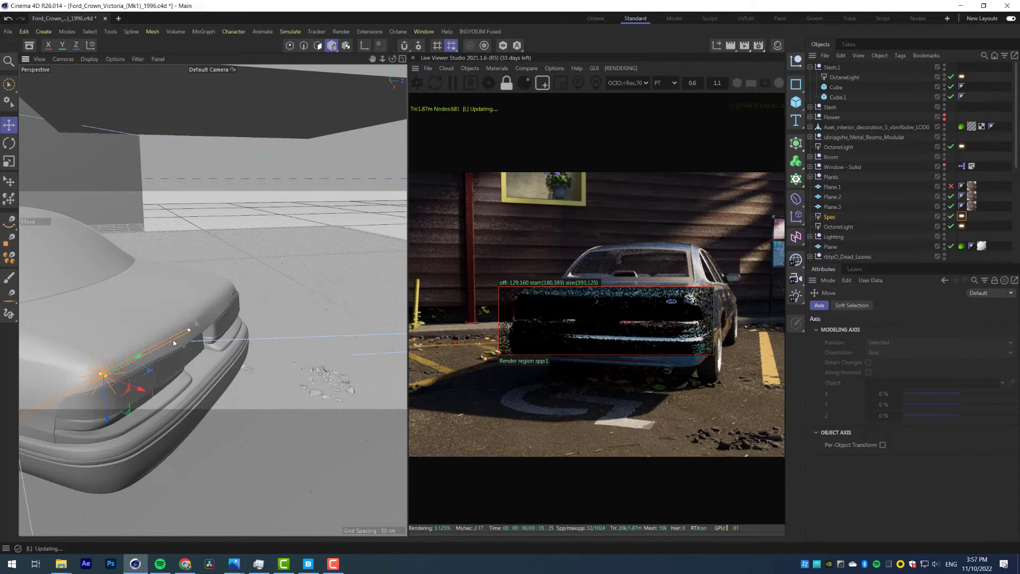
{"action": "left_click_drag", "start_coordinate": [115, 374], "coordinate": [157, 355]}
{"action": "key", "text": "r"}
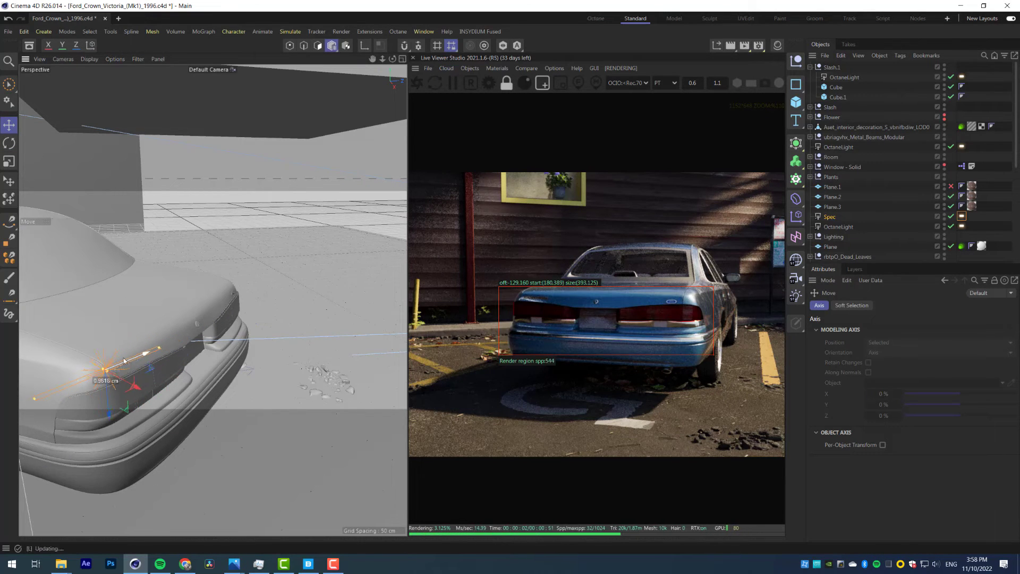
{"action": "left_click_drag", "start_coordinate": [124, 361], "coordinate": [192, 334], "text": "alt"}
{"action": "scroll", "coordinate": [595, 345], "scroll_direction": "up", "scroll_amount": 2}
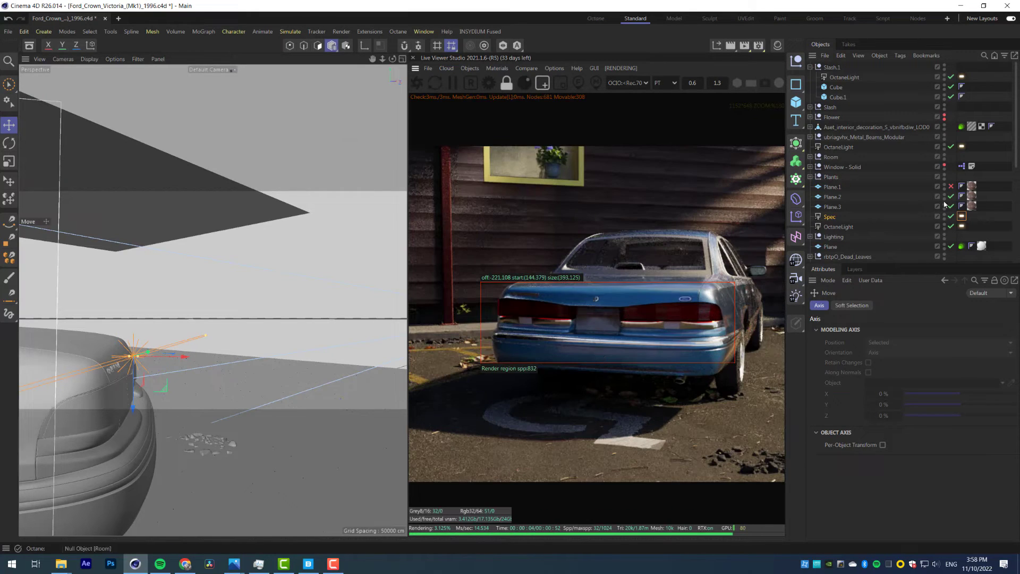
Adjust the Spec light's power and duplicate the light for the right side of the car's rear
{"action": "left_click", "coordinate": [961, 216]}
{"action": "left_click_drag", "start_coordinate": [886, 330], "coordinate": [908, 330]}
{"action": "left_click", "coordinate": [831, 217]}
{"action": "key", "text": "ctrl+c"}
{"action": "key", "text": "ctrl+v"}
{"action": "left_click_drag", "start_coordinate": [109, 366], "coordinate": [153, 419], "text": "alt"}
{"action": "key", "text": "r"}
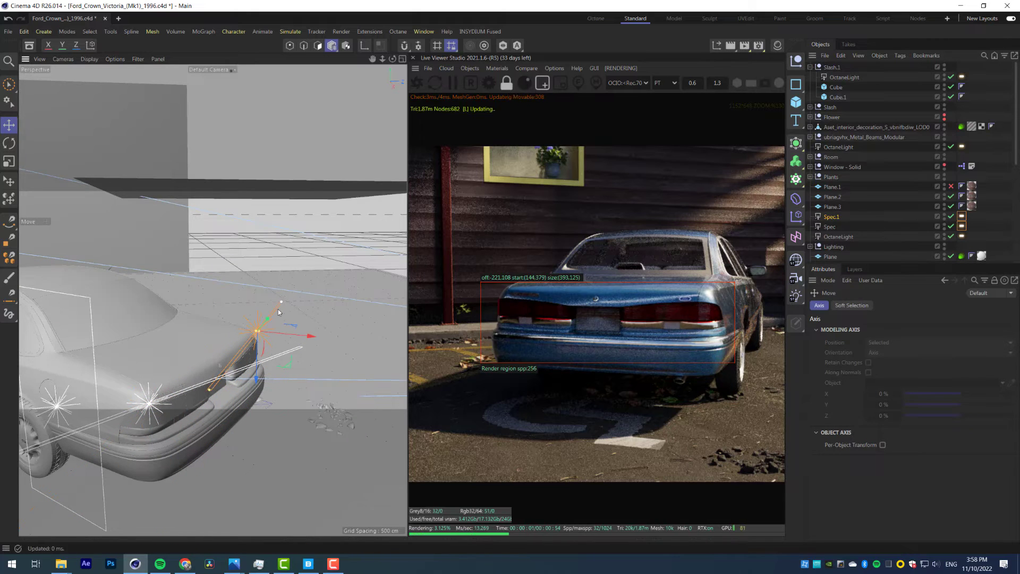
Lower the Spec.1 light and slide it along the trunk edge beside the right taillight
{"action": "left_click_drag", "start_coordinate": [270, 347], "coordinate": [270, 357]}
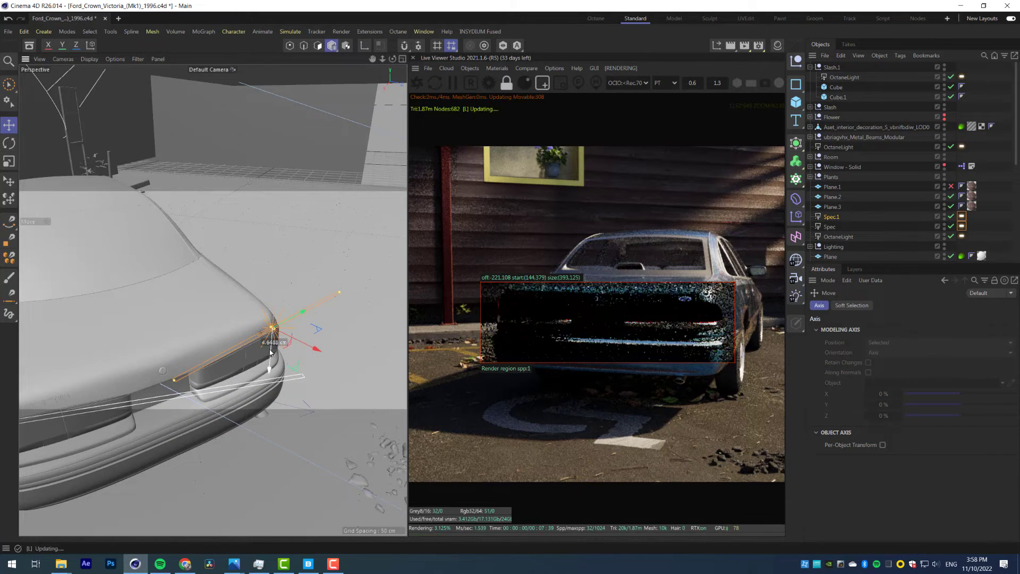
{"action": "left_click_drag", "start_coordinate": [300, 313], "coordinate": [252, 345]}
{"action": "scroll", "coordinate": [239, 343], "scroll_direction": "up", "scroll_amount": 4}
{"action": "left_click_drag", "start_coordinate": [266, 346], "coordinate": [273, 349]}
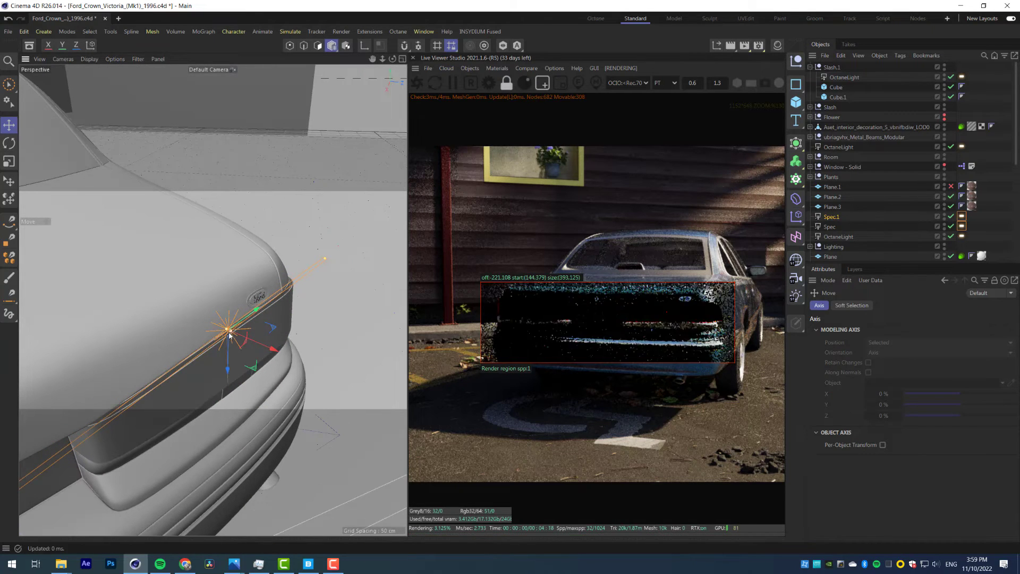
Duplicate the Spec light near the left taillight and preview that taillight in a small render region
{"action": "scroll", "coordinate": [605, 351], "scroll_direction": "down", "scroll_amount": 4}
{"action": "scroll", "coordinate": [605, 351], "scroll_direction": "down", "scroll_amount": 1}
{"action": "scroll", "coordinate": [552, 347], "scroll_direction": "up", "scroll_amount": 4}
{"action": "middle_click_drag", "start_coordinate": [552, 350], "coordinate": [605, 353]}
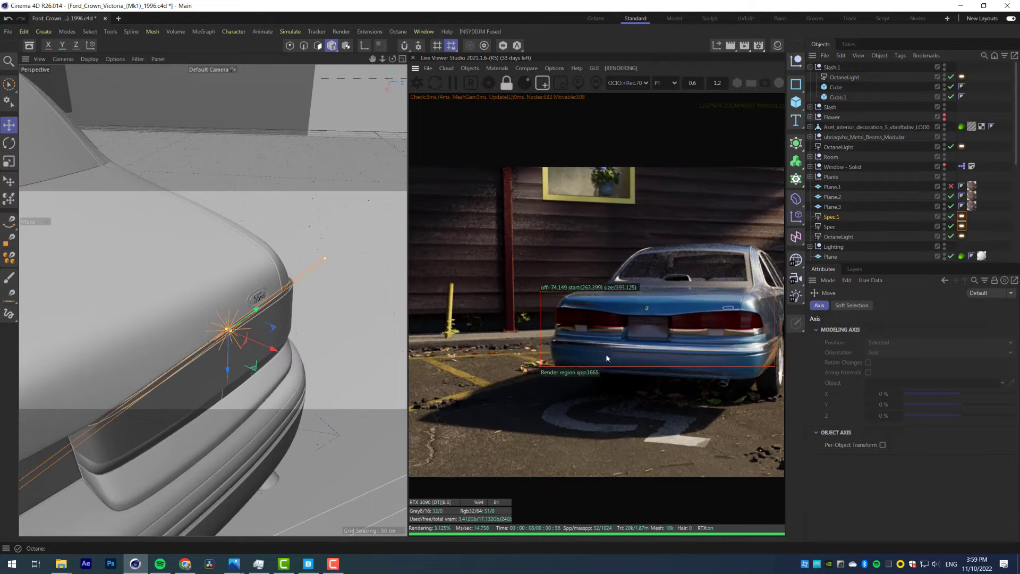
{"action": "scroll", "coordinate": [605, 353], "scroll_direction": "down", "scroll_amount": 4}
{"action": "left_click", "coordinate": [829, 227]}
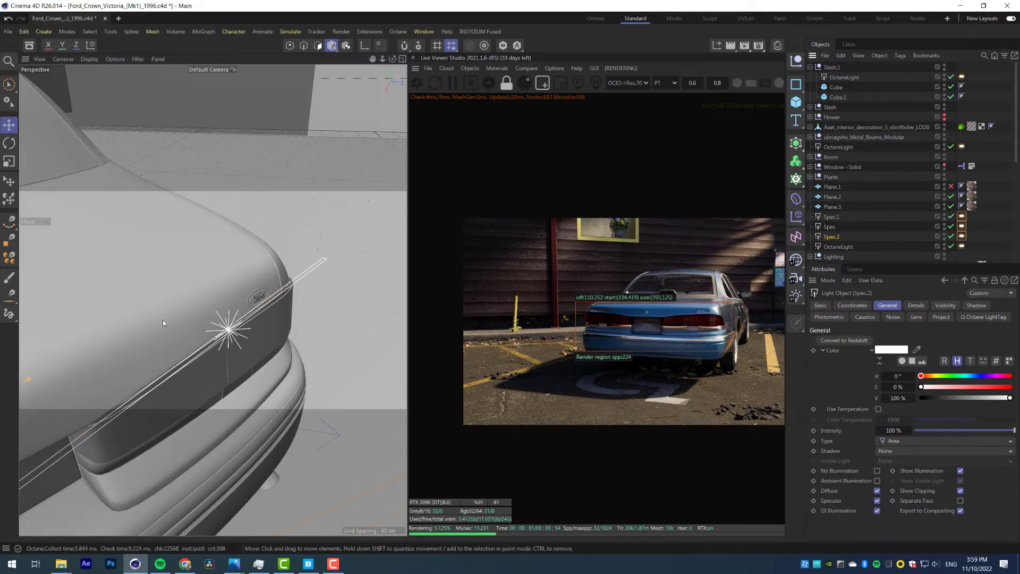
{"action": "scroll", "coordinate": [162, 320], "scroll_direction": "down", "scroll_amount": 4}
{"action": "left_click_drag", "start_coordinate": [185, 343], "coordinate": [189, 348]}
{"action": "left_click_drag", "start_coordinate": [571, 294], "coordinate": [641, 354]}
{"action": "left_click_drag", "start_coordinate": [176, 348], "coordinate": [227, 328], "text": "alt"}
{"action": "scroll", "coordinate": [223, 330], "scroll_direction": "down", "scroll_amount": 3}
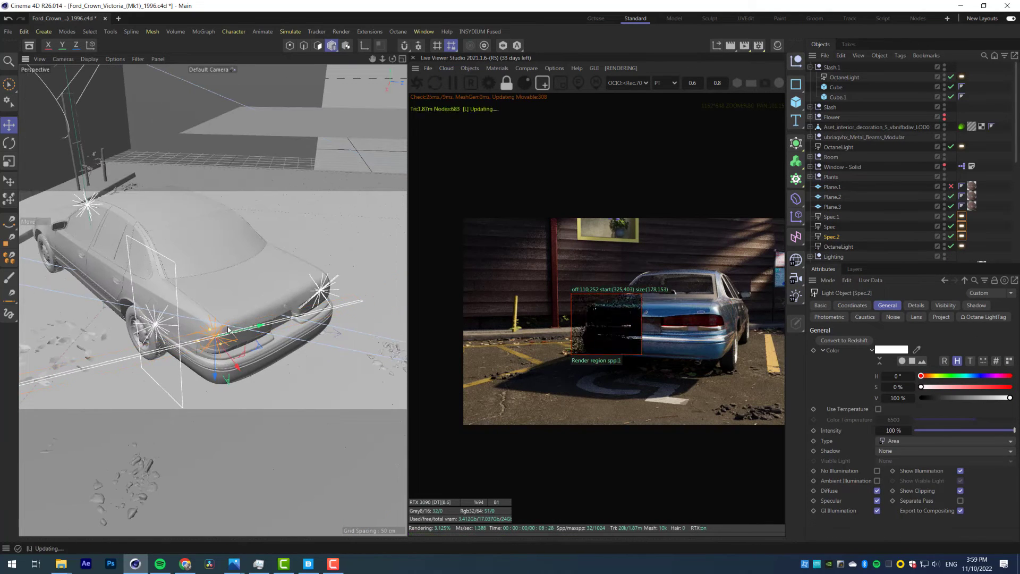
Rotate the Spec.2 light and position it just behind the left taillight
{"action": "key", "text": "r"}
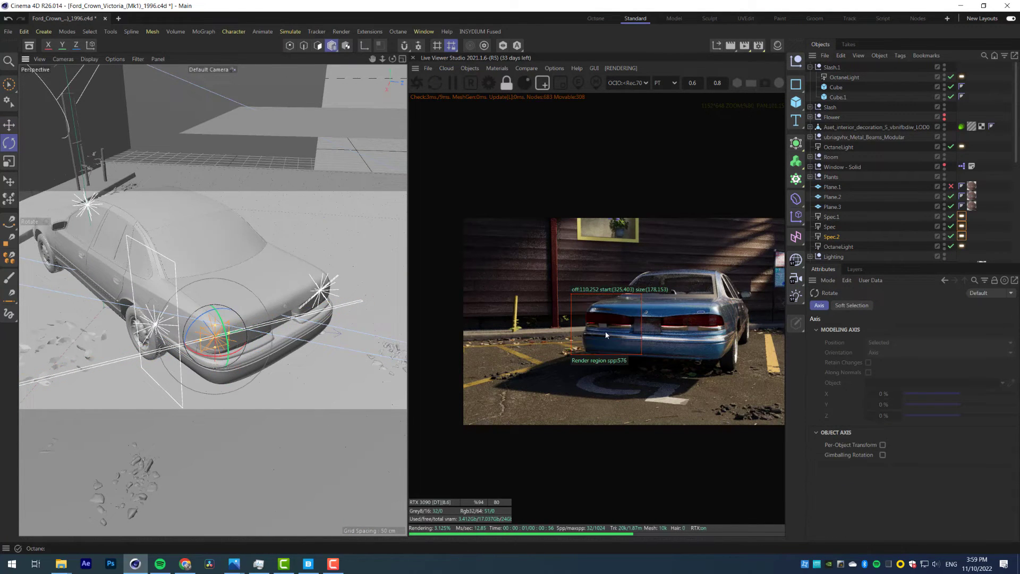
{"action": "scroll", "coordinate": [605, 334], "scroll_direction": "up", "scroll_amount": 3}
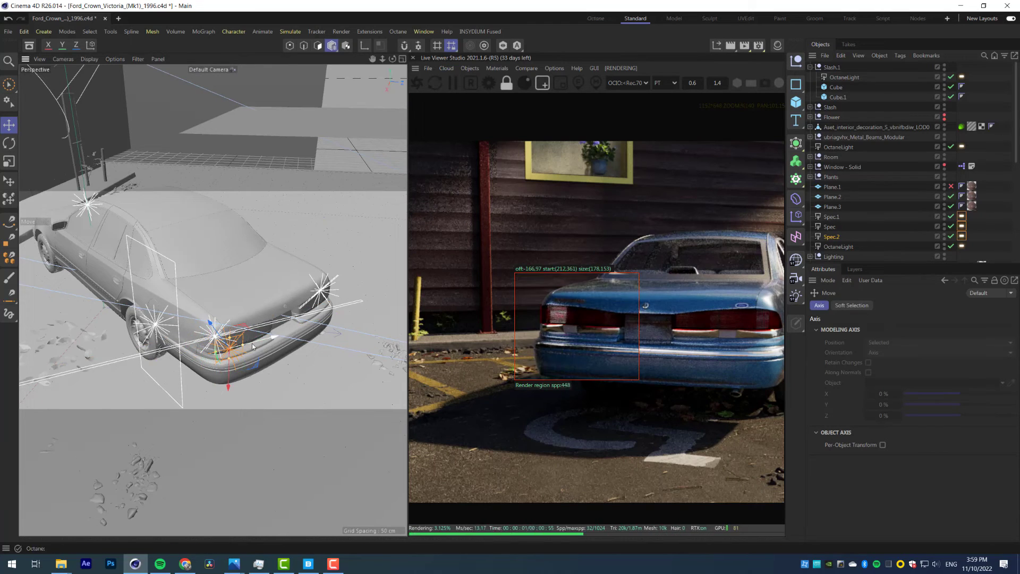
{"action": "scroll", "coordinate": [598, 396], "scroll_direction": "down", "scroll_amount": 2}
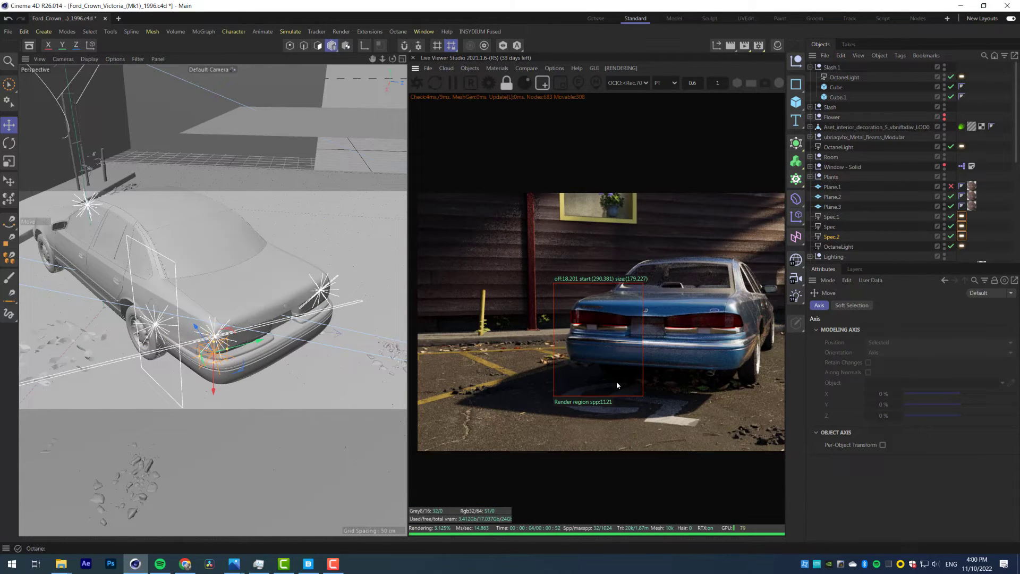
Duplicate the Spec.2 light out past the car's right rear corner and render a region around the right taillight
{"action": "left_click", "coordinate": [832, 237]}
{"action": "left_click_drag", "start_coordinate": [259, 340], "coordinate": [397, 305], "text": "ctrl"}
{"action": "scroll", "coordinate": [695, 329], "scroll_direction": "up", "scroll_amount": 2}
{"action": "middle_click_drag", "start_coordinate": [696, 329], "coordinate": [544, 377]}
{"action": "left_click_drag", "start_coordinate": [482, 326], "coordinate": [627, 427]}
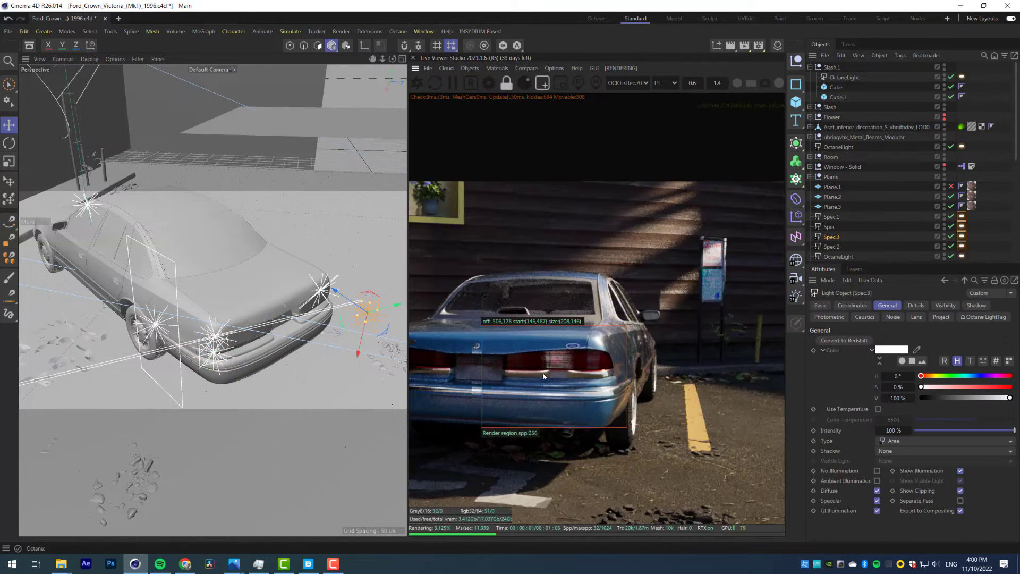
Rotate and reposition the Spec.3 light so it faces the right rear corner of the car
{"action": "left_click_drag", "start_coordinate": [361, 367], "coordinate": [354, 318], "text": "alt"}
{"action": "key", "text": "r"}
{"action": "key", "text": "e"}
{"action": "scroll", "coordinate": [665, 367], "scroll_direction": "down", "scroll_amount": 2}
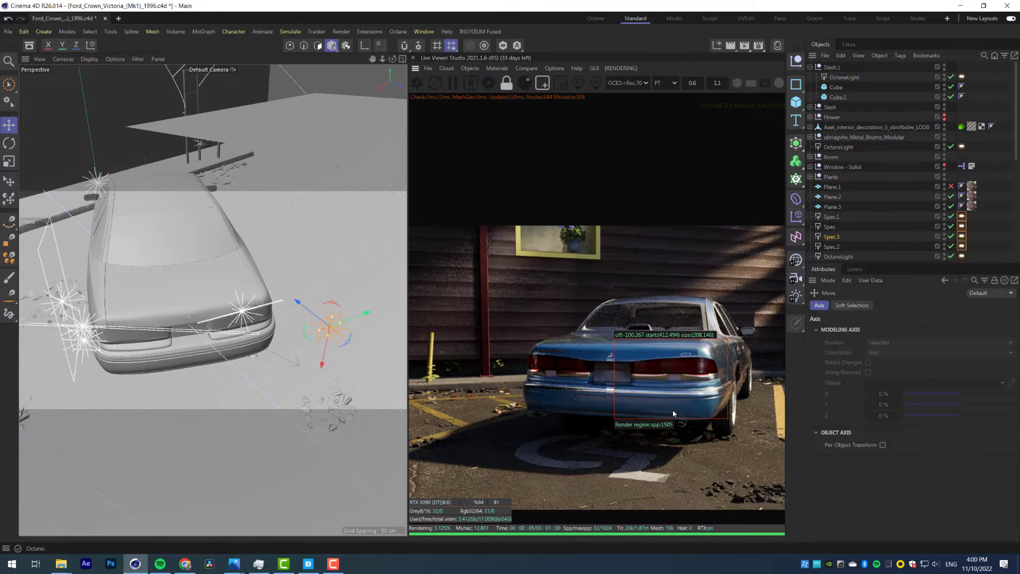
Set the render region around the car's whole rear and save the scene
{"action": "scroll", "coordinate": [680, 409], "scroll_direction": "up", "scroll_amount": 3}
{"action": "scroll", "coordinate": [690, 391], "scroll_direction": "down", "scroll_amount": 3}
{"action": "left_click_drag", "start_coordinate": [508, 332], "coordinate": [747, 444]}
{"action": "scroll", "coordinate": [687, 388], "scroll_direction": "down", "scroll_amount": 1}
{"action": "key", "text": "ctrl+s"}
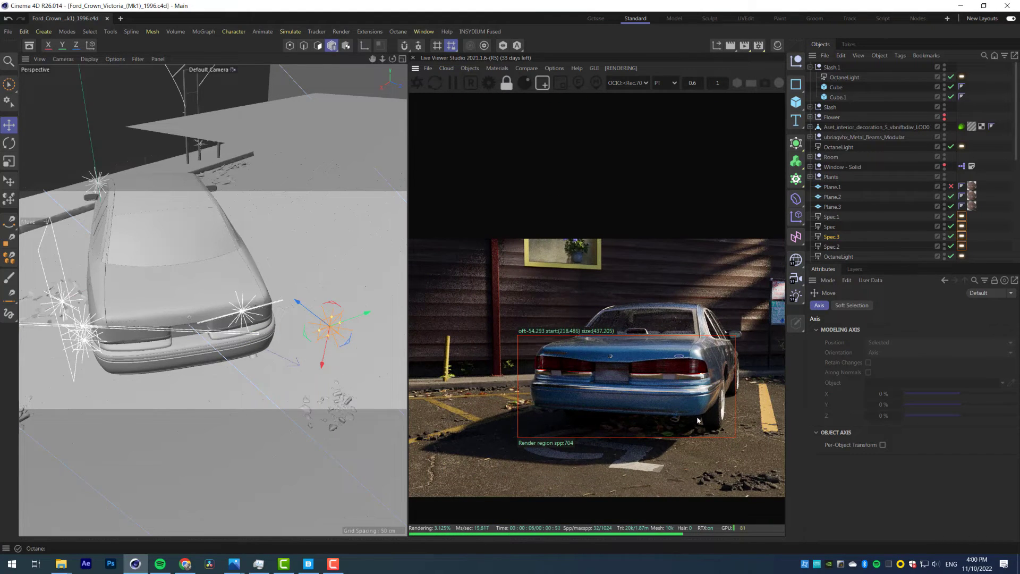
{"action": "scroll", "coordinate": [583, 252], "scroll_direction": "up", "scroll_amount": 1}
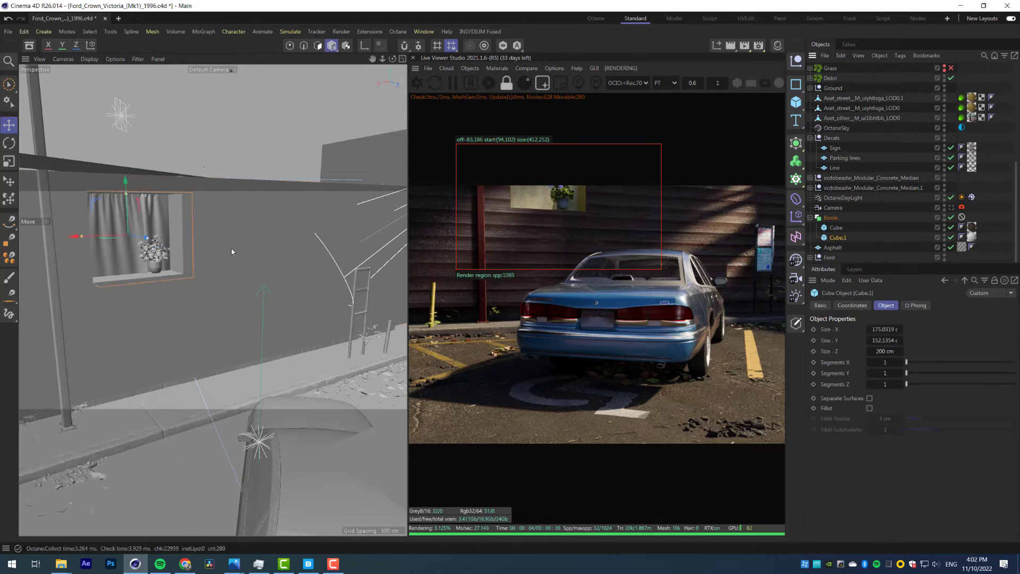
Shift the cutting cube at the window opening and take the wall Cube out of the Boole
{"action": "left_click_drag", "start_coordinate": [146, 237], "coordinate": [106, 232]}
{"action": "left_click_drag", "start_coordinate": [836, 232], "coordinate": [831, 214]}
{"action": "left_click", "coordinate": [951, 227]}
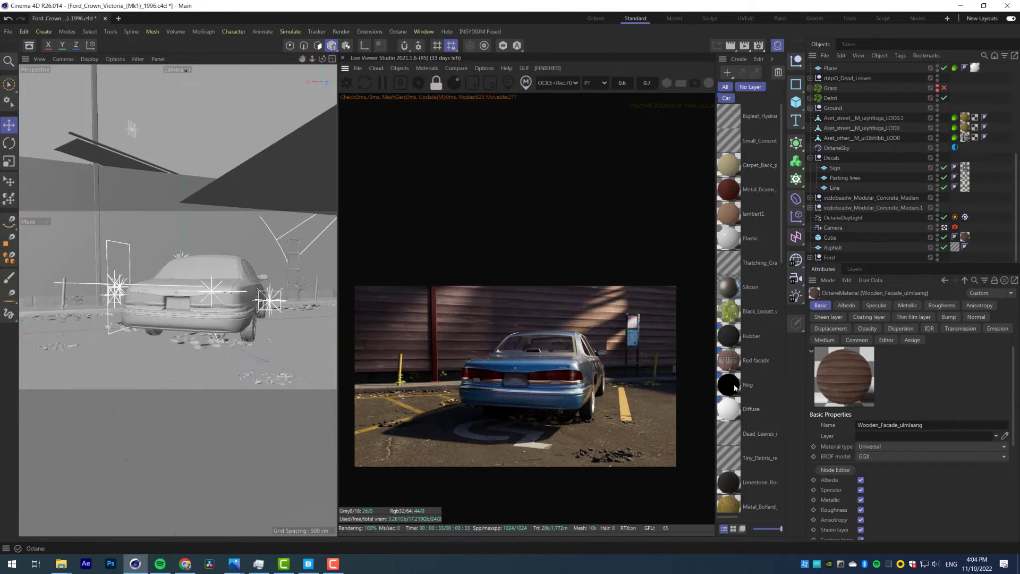
Open the Metal_Beams material in the node editor
{"action": "left_click", "coordinate": [729, 189]}
{"action": "left_click", "coordinate": [835, 469]}
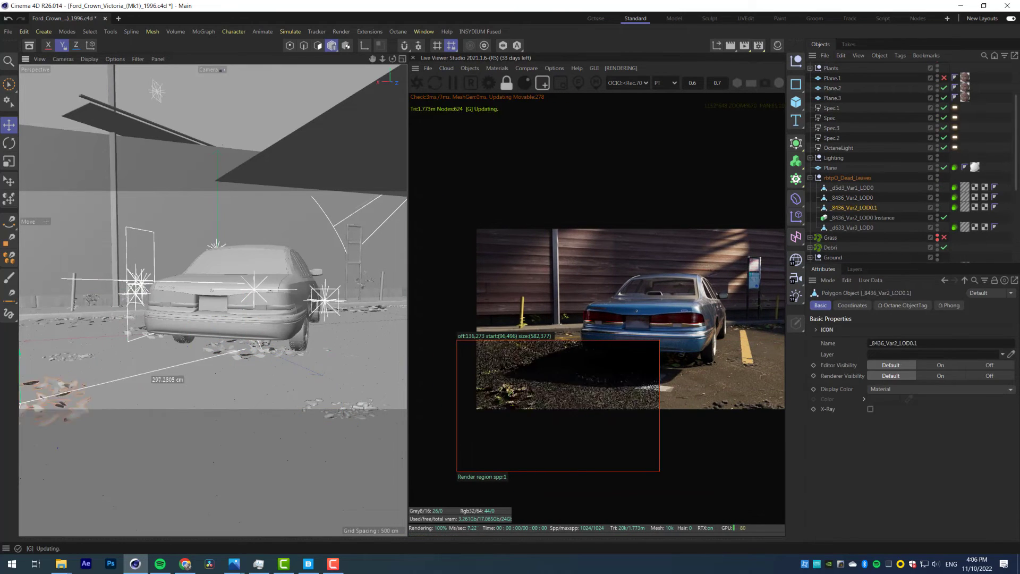
Rotate the duplicated dead leaf pile _8436_Var2_LOD0.1 and lower it onto the asphalt at the lot's left side
{"action": "key", "text": "r"}
{"action": "left_click_drag", "start_coordinate": [42, 413], "coordinate": [29, 381]}
{"action": "key", "text": "e"}
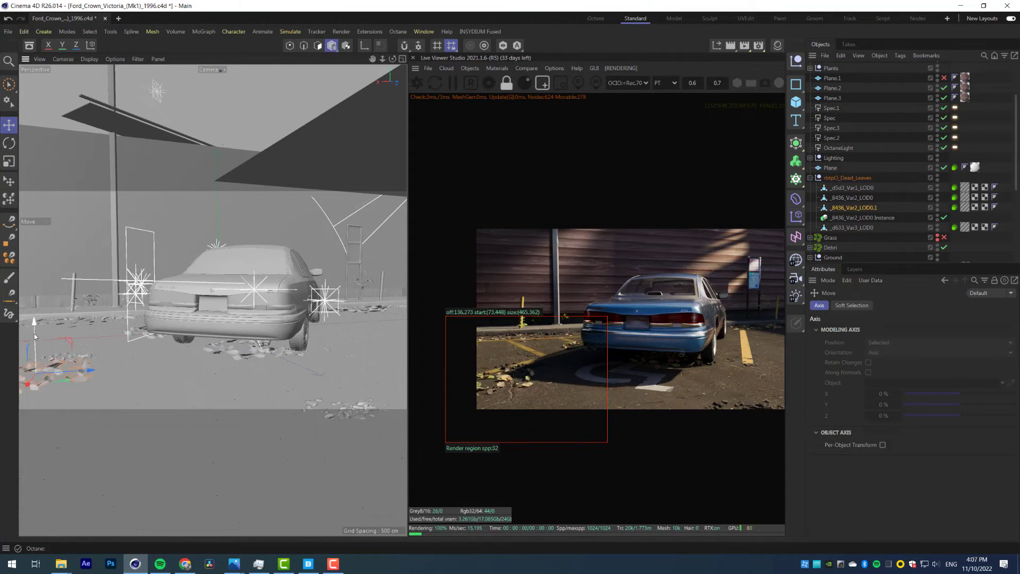
{"action": "left_click_drag", "start_coordinate": [34, 333], "coordinate": [34, 362]}
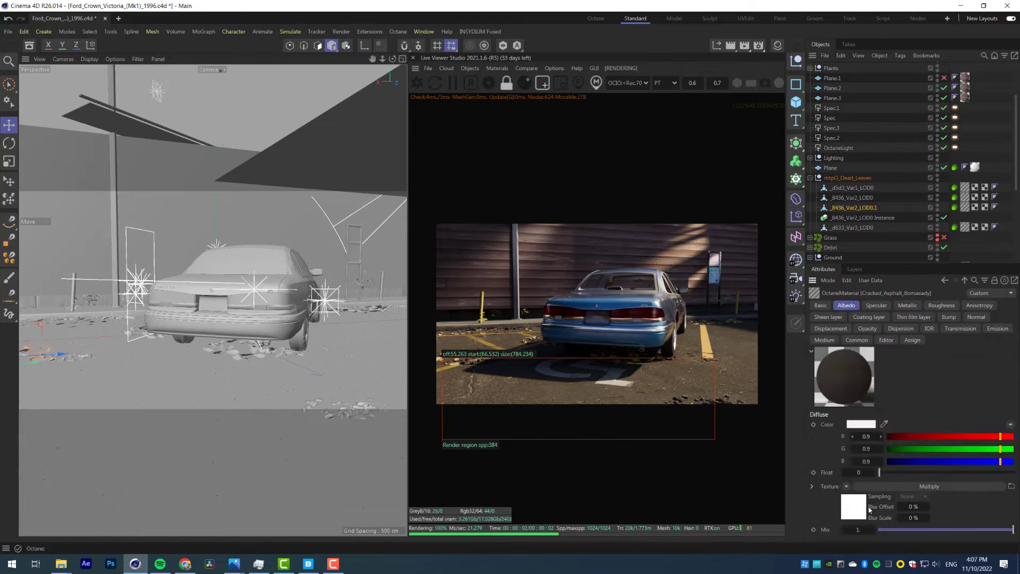
Open the Multiply texture in the Cracked_Asphalt material's albedo and turn off the render region
{"action": "left_click", "coordinate": [861, 508]}
{"action": "left_click", "coordinate": [542, 83]}
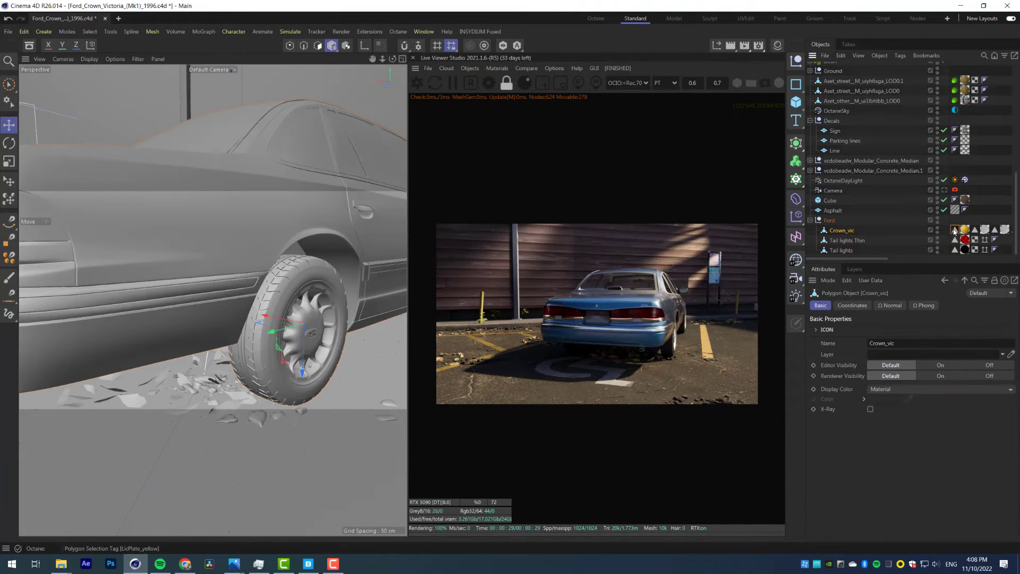
Fill-select the rear wheel's tyre polygons on the Crown_vic mesh
{"action": "scroll", "coordinate": [186, 322], "scroll_direction": "down", "scroll_amount": 5}
{"action": "left_click_drag", "start_coordinate": [850, 259], "coordinate": [884, 258]}
{"action": "key", "text": "u"}
{"action": "key", "text": "f"}
{"action": "left_click", "coordinate": [207, 288]}
{"action": "scroll", "coordinate": [207, 289], "scroll_direction": "up", "scroll_amount": 10}
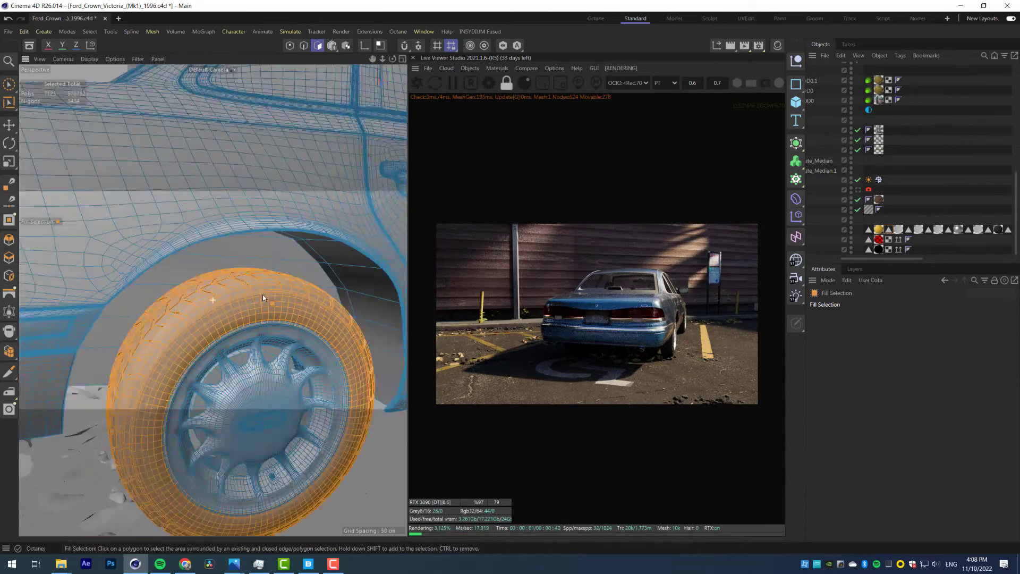
Extend the fill selection to the wheel's rim, Ford badge and badge lettering
{"action": "key", "text": "9"}
{"action": "left_click_drag", "start_coordinate": [163, 323], "coordinate": [266, 301], "text": "alt"}
{"action": "key", "text": "u"}
{"action": "key", "text": "f"}
{"action": "left_click", "coordinate": [287, 326]}
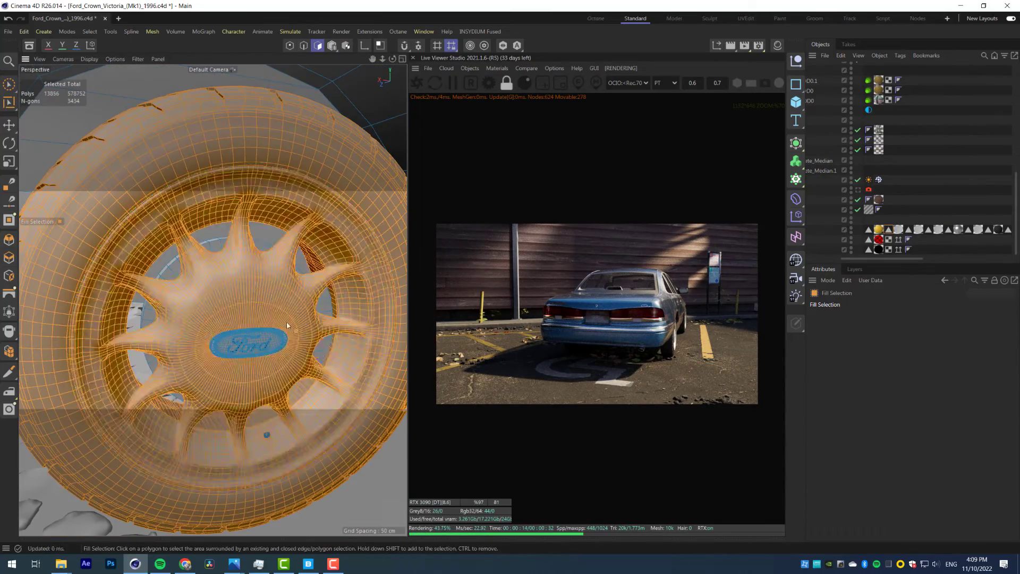
{"action": "left_click", "coordinate": [270, 340], "text": "shift"}
{"action": "scroll", "coordinate": [238, 345], "scroll_direction": "up", "scroll_amount": 5}
{"action": "left_click", "coordinate": [247, 334], "text": "shift"}
{"action": "left_click", "coordinate": [324, 338], "text": "shift"}
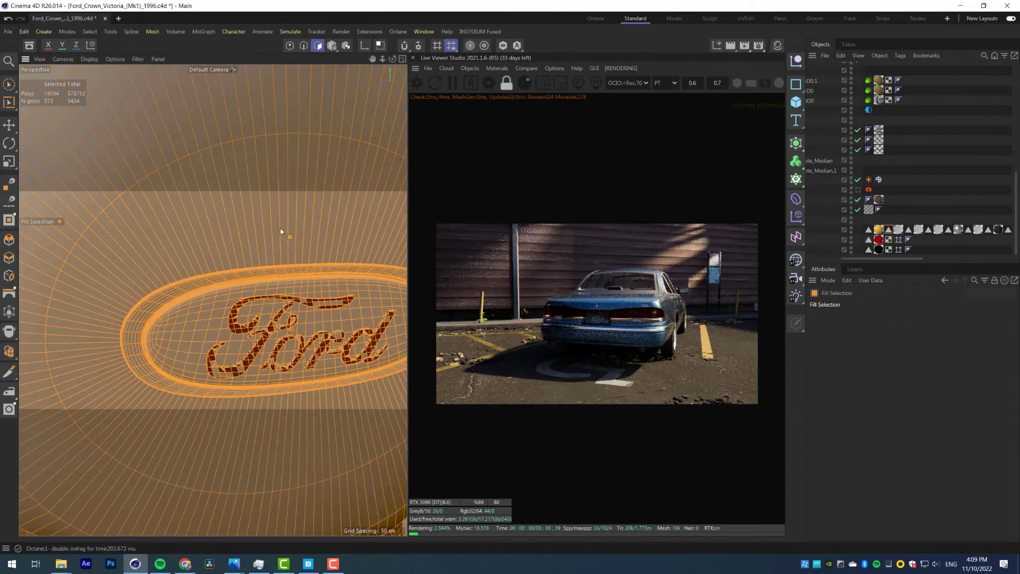
Split the selected wheel polygons into a separate object and delete the originals from the car body
{"action": "scroll", "coordinate": [265, 276], "scroll_direction": "down", "scroll_amount": 10}
{"action": "left_click_drag", "start_coordinate": [205, 332], "coordinate": [223, 308], "text": "alt"}
{"action": "right_click", "coordinate": [300, 297]}
{"action": "left_click", "coordinate": [358, 473]}
{"action": "left_click_drag", "start_coordinate": [282, 212], "coordinate": [256, 206], "text": "alt"}
{"action": "key", "text": "Delete"}
Rename the split wheel object as Tyre and return to model mode with the Move tool
{"action": "double_click", "coordinate": [842, 240]}
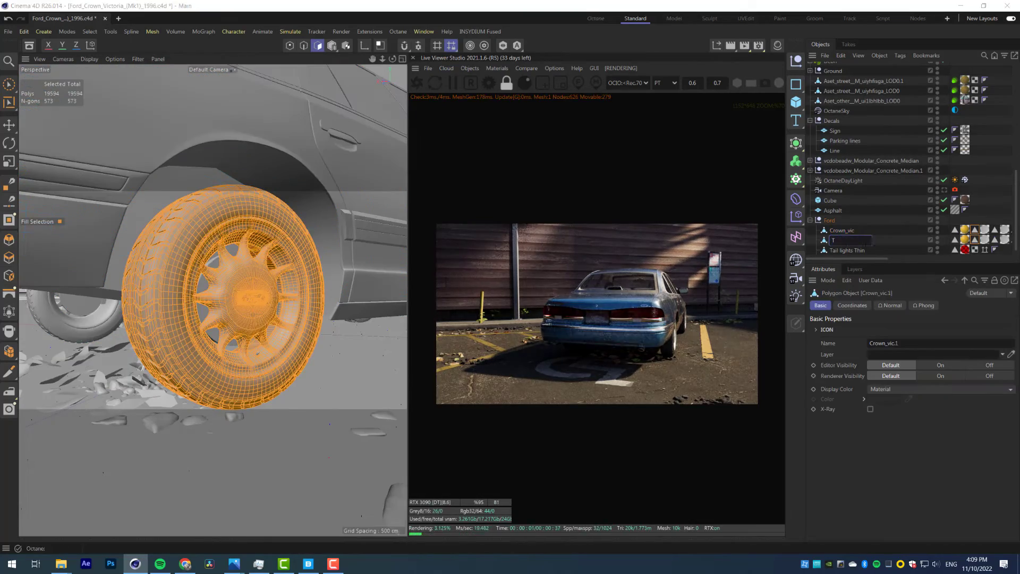
{"action": "type", "text": "Tyre"}
{"action": "key", "text": "Return"}
{"action": "left_click", "coordinate": [331, 45]}
{"action": "left_click", "coordinate": [9, 125]}
Add a Bulge deformer to the Tyre, rotate it to fit the wheel and fine-tune its settings
{"action": "left_click", "coordinate": [795, 199]}
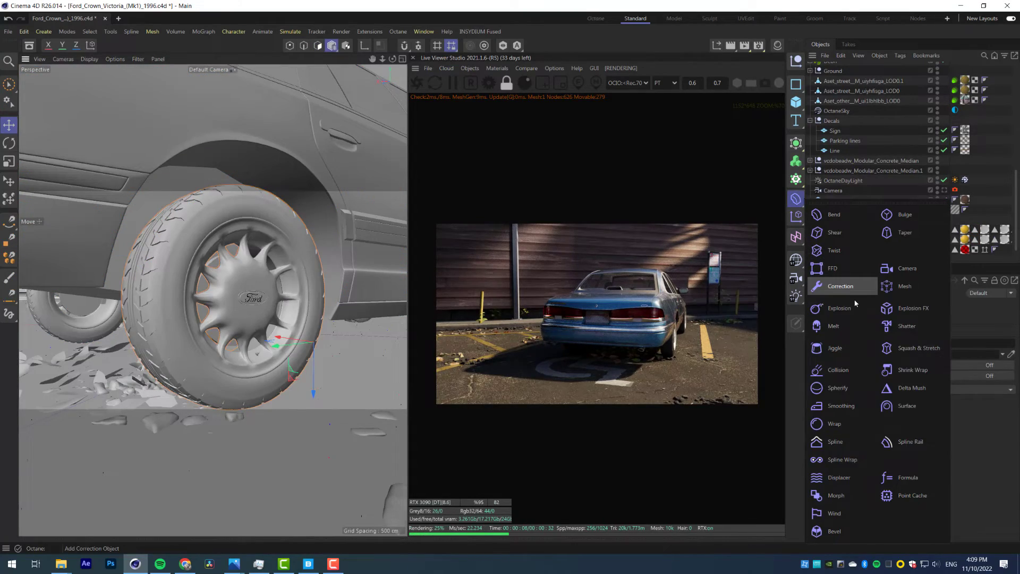
{"action": "left_click", "coordinate": [905, 214]}
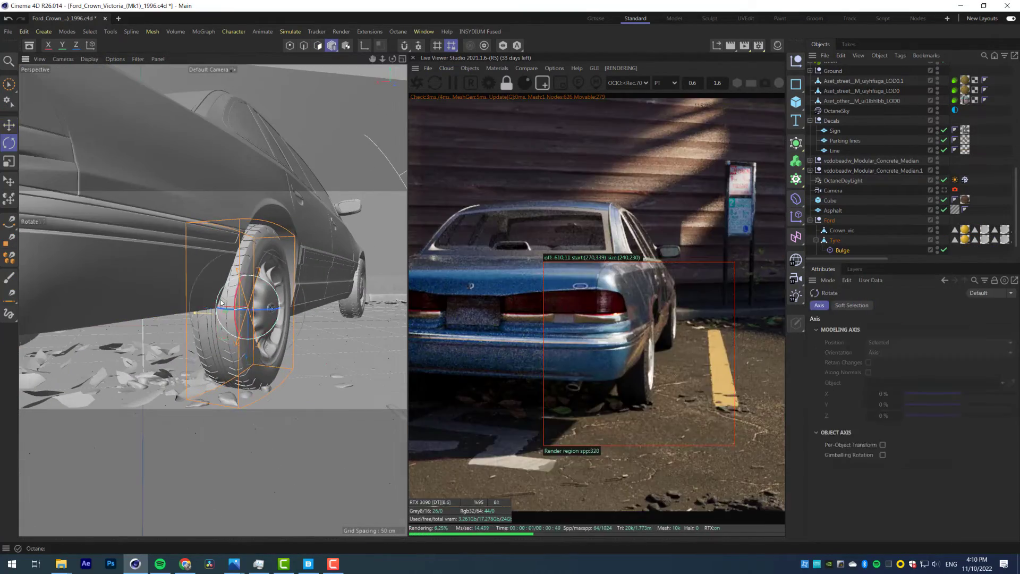
{"action": "left_click_drag", "start_coordinate": [235, 303], "coordinate": [249, 352]}
{"action": "key", "text": "e"}
{"action": "left_click", "coordinate": [842, 251]}
{"action": "left_click_drag", "start_coordinate": [961, 371], "coordinate": [957, 374]}
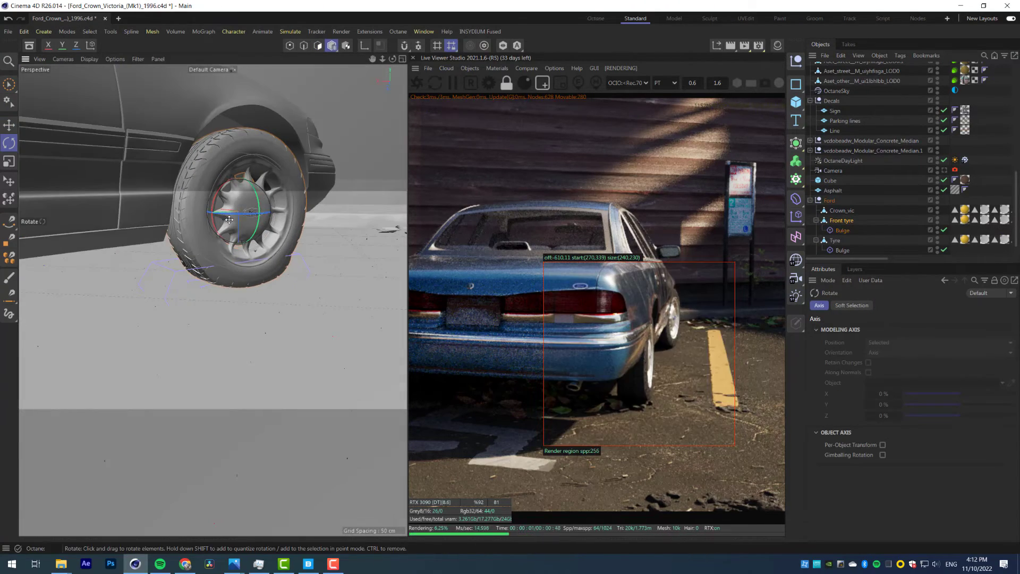
Rotate the Front tyre sideways to steer the front wheel
{"action": "left_click_drag", "start_coordinate": [229, 220], "coordinate": [260, 213]}
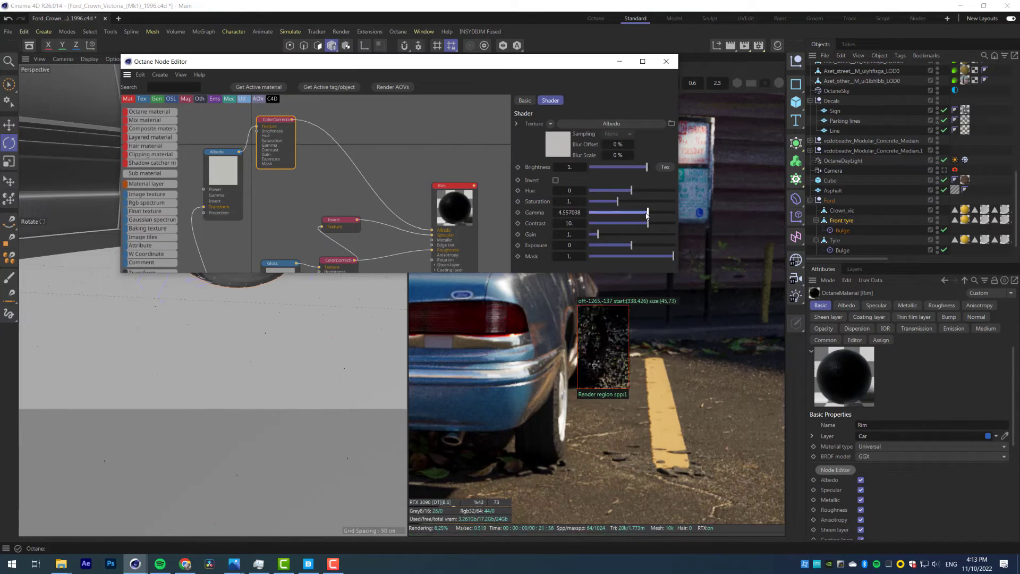
Examine the Rim material's colour correction on the car's wheel in a render region
{"action": "left_click", "coordinate": [388, 159]}
{"action": "left_click_drag", "start_coordinate": [393, 62], "coordinate": [201, 81]}
{"action": "scroll", "coordinate": [595, 372], "scroll_direction": "down", "scroll_amount": 8}
{"action": "scroll", "coordinate": [591, 415], "scroll_direction": "up", "scroll_amount": 3}
{"action": "left_click_drag", "start_coordinate": [589, 428], "coordinate": [616, 378]}
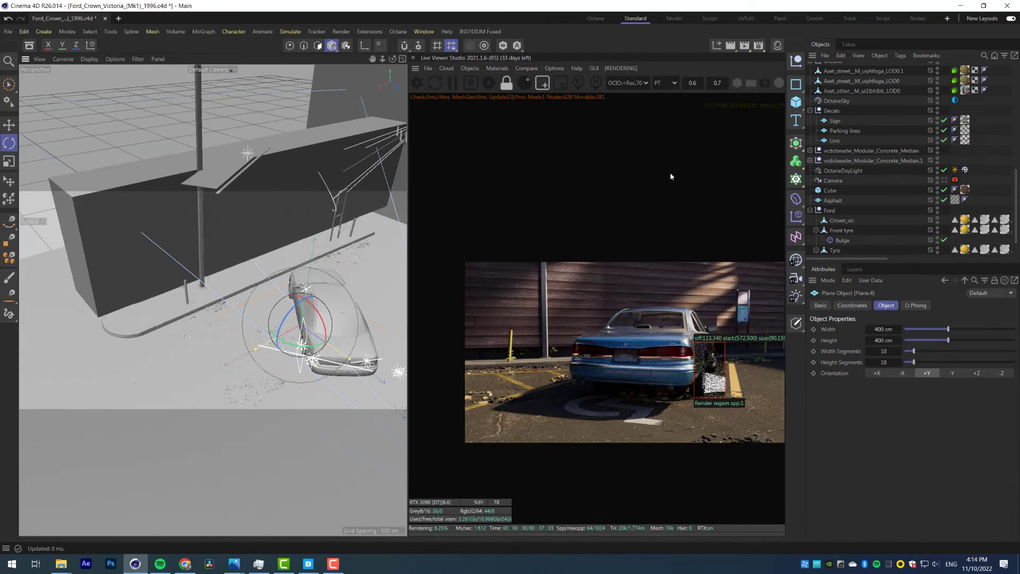
Rename the new plane as Grass and move it to the base of the wall
{"action": "double_click", "coordinate": [850, 68]}
{"action": "type", "text": "Gras"}
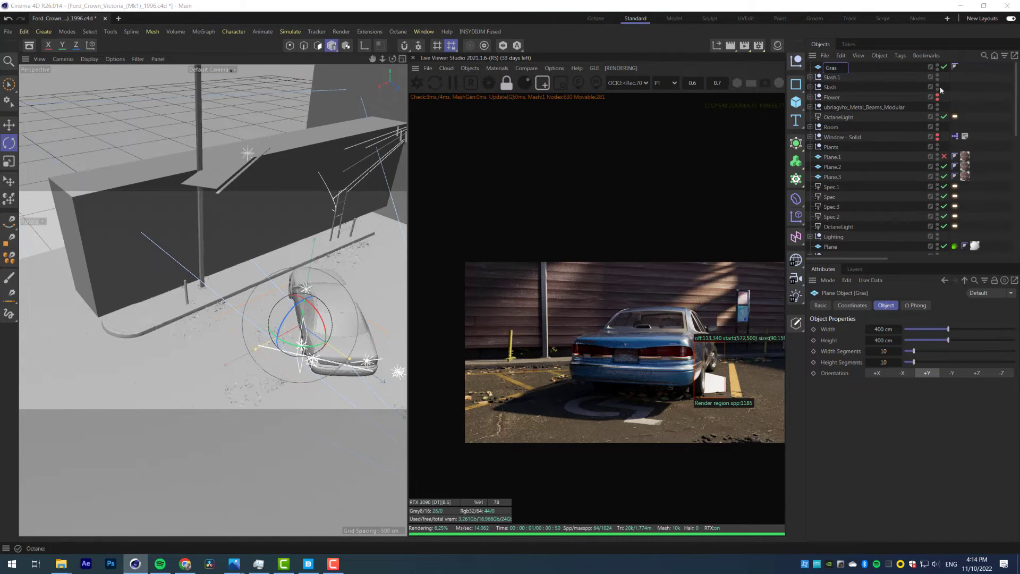
{"action": "type", "text": "s"}
{"action": "key", "text": "Return"}
{"action": "key", "text": "e"}
{"action": "left_click_drag", "start_coordinate": [219, 225], "coordinate": [219, 220]}
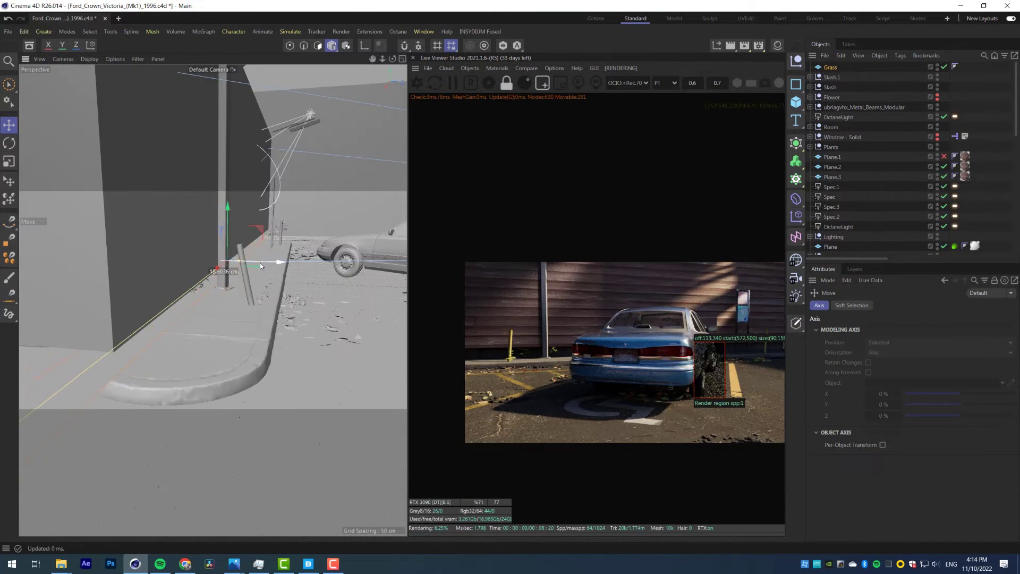
Enable the Grass scatter on the Grass plane and bring up its scale settings while previewing the blades along the wall
{"action": "left_click", "coordinate": [848, 136]}
{"action": "scroll", "coordinate": [870, 126], "scroll_direction": "up", "scroll_amount": 6}
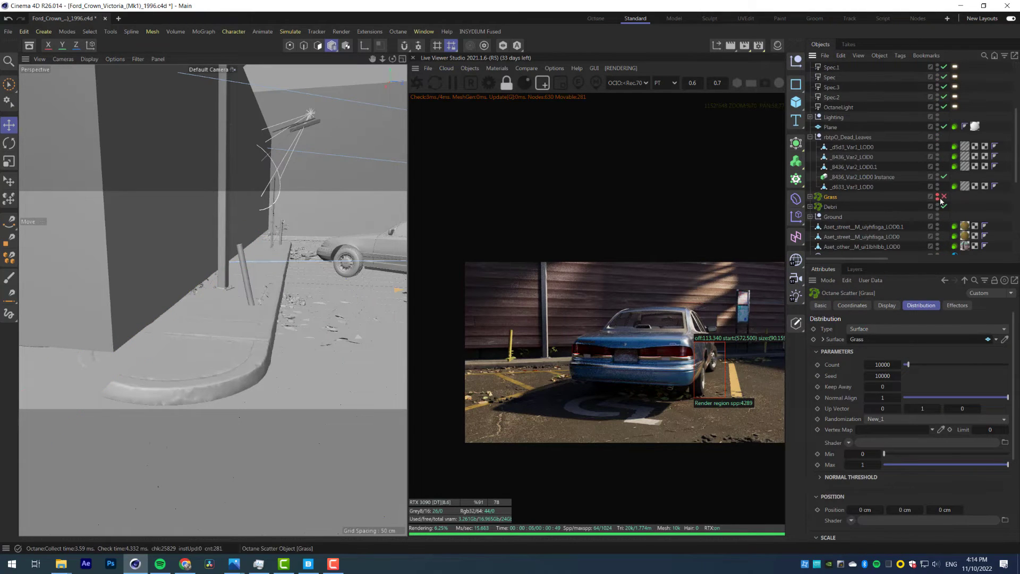
{"action": "left_click", "coordinate": [943, 196]}
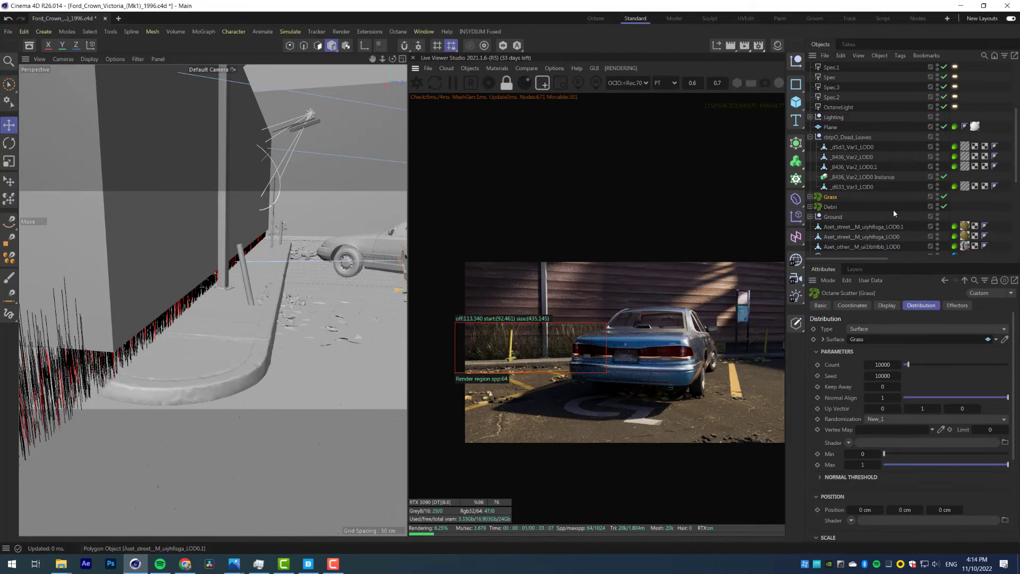
{"action": "scroll", "coordinate": [912, 500], "scroll_direction": "down", "scroll_amount": 3}
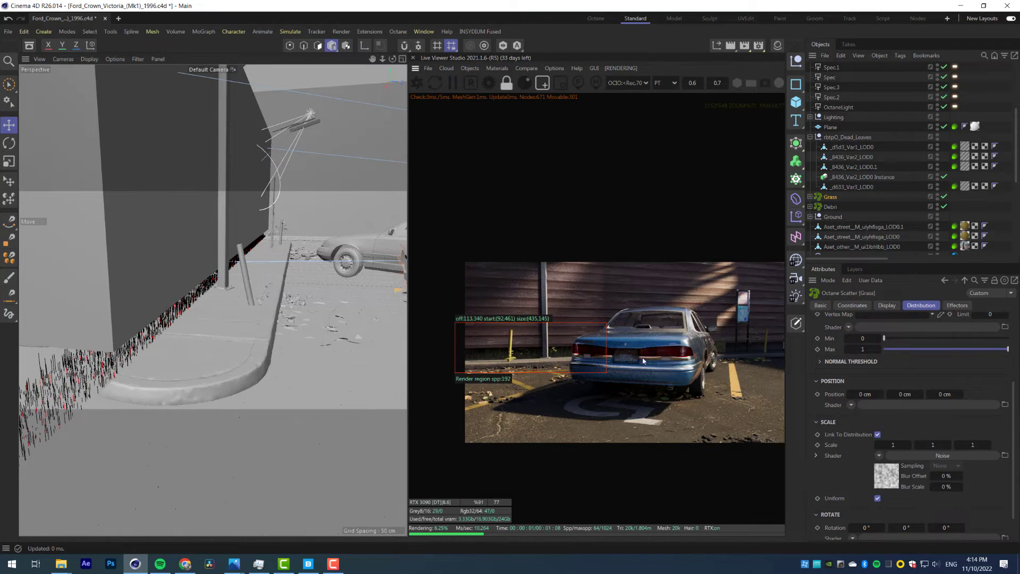
{"action": "middle_click_drag", "start_coordinate": [716, 337], "coordinate": [662, 340]}
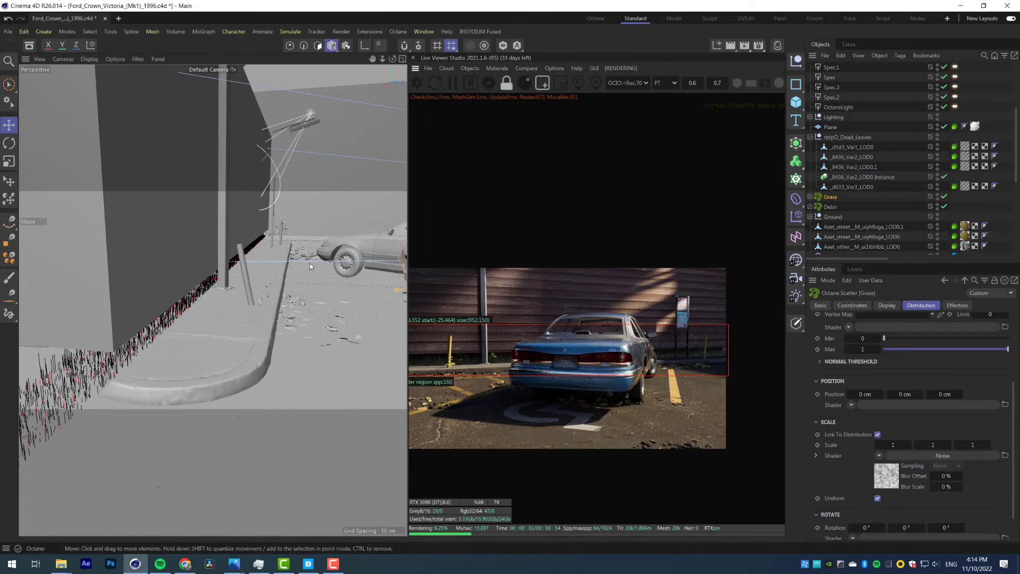
Move the Grass plane outward from the wall, set its height to about 67.4 cm and preview the full frame
{"action": "left_click", "coordinate": [277, 223]}
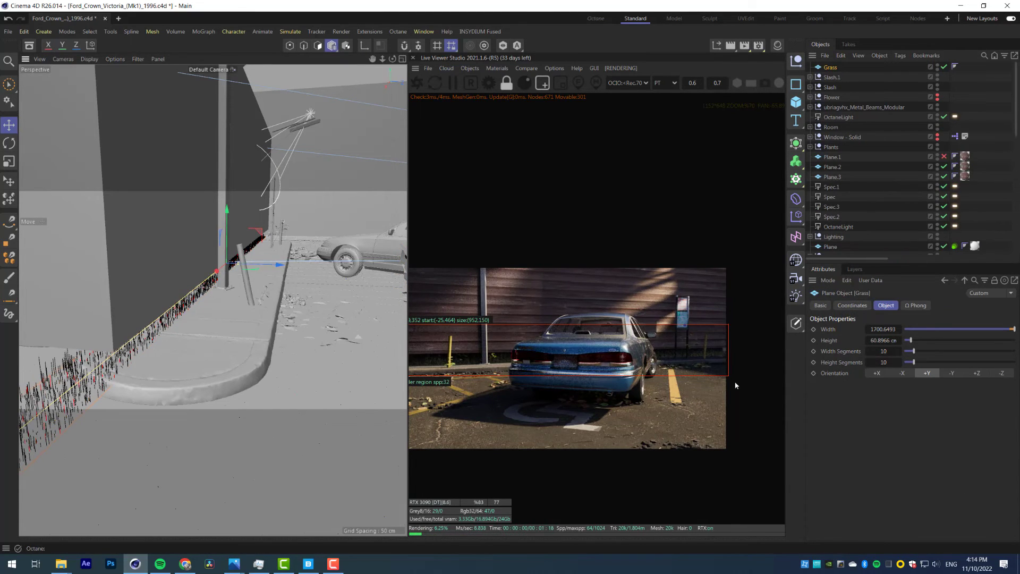
{"action": "left_click_drag", "start_coordinate": [275, 264], "coordinate": [277, 264]}
{"action": "middle_click_drag", "start_coordinate": [515, 373], "coordinate": [530, 367]}
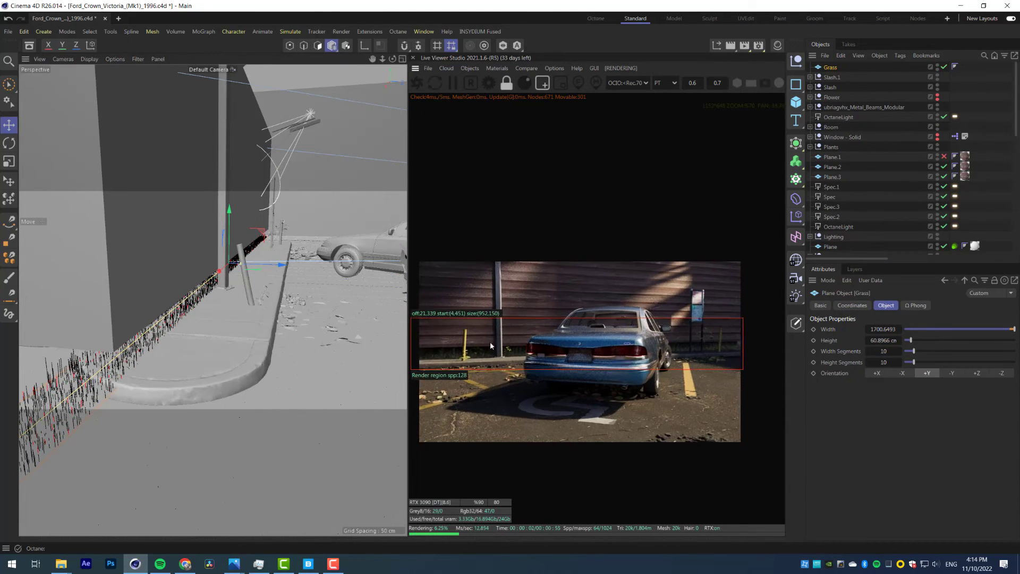
{"action": "left_click_drag", "start_coordinate": [259, 267], "coordinate": [246, 266]}
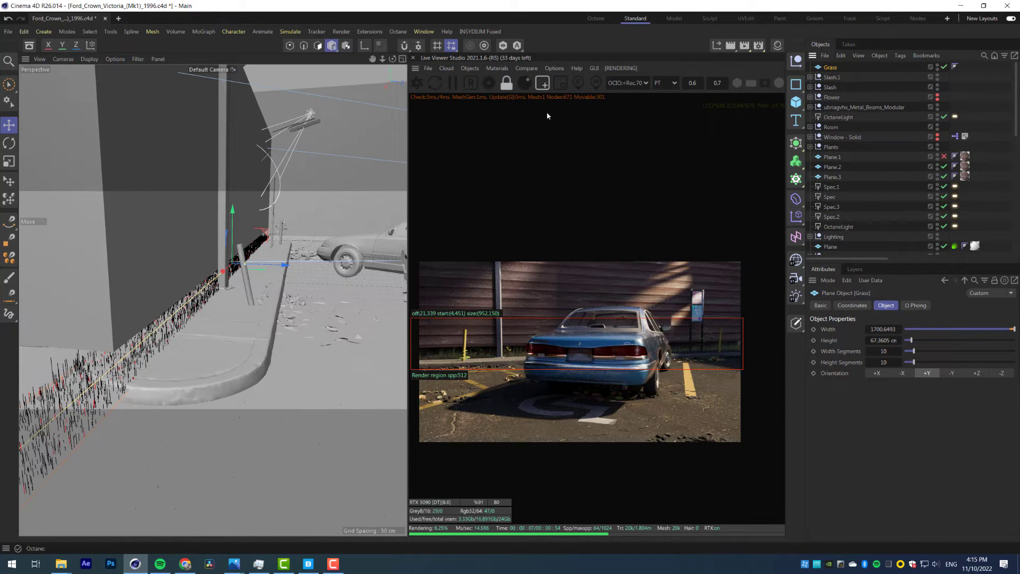
{"action": "left_click", "coordinate": [542, 82]}
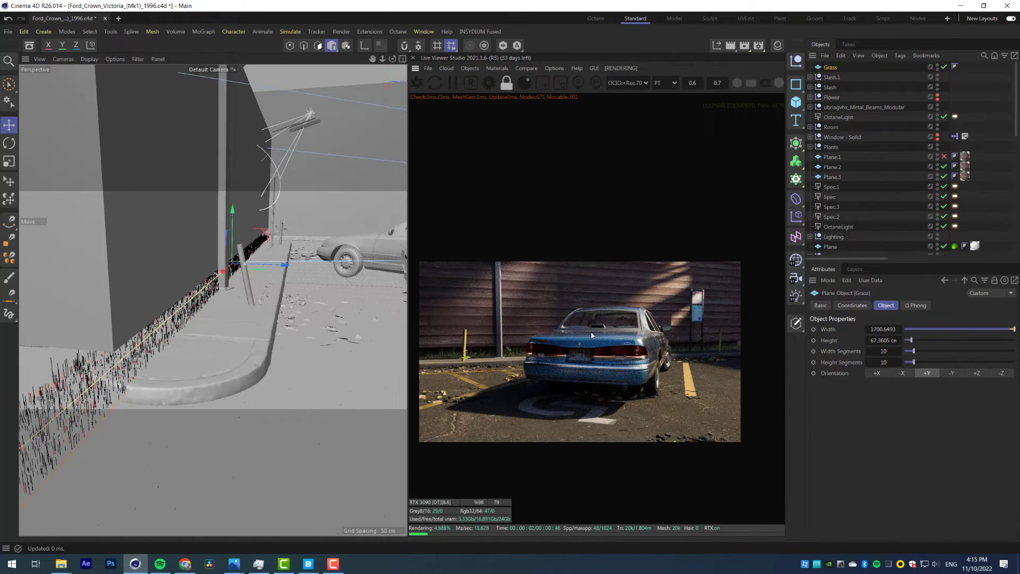
{"action": "left_click_drag", "start_coordinate": [593, 333], "coordinate": [609, 295]}
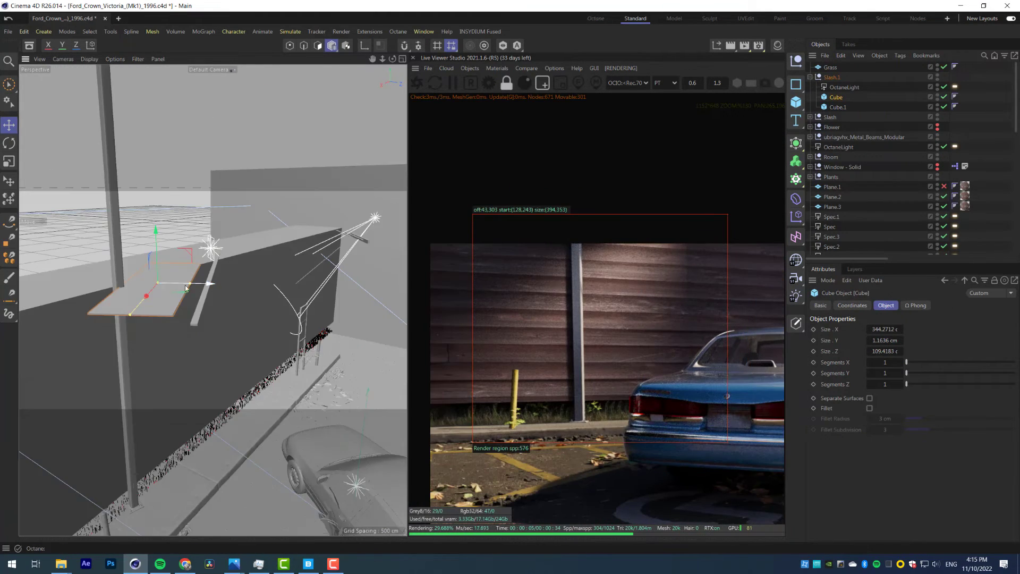
Place a copy of the wide light-blocking cube in Slash.1, nudge the narrow Cube.1 sideways and save the project
{"action": "left_click", "coordinate": [157, 257]}
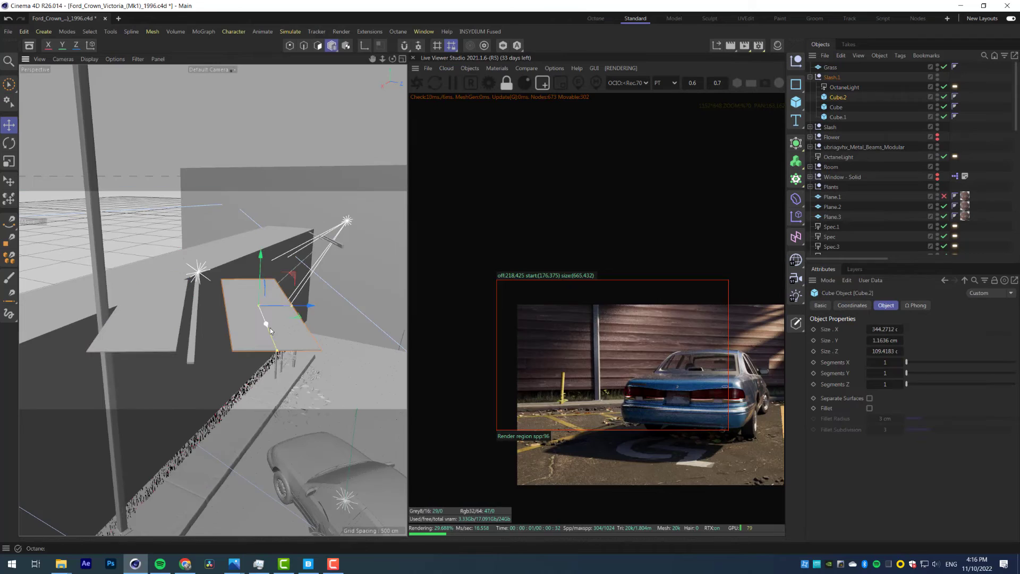
{"action": "left_click_drag", "start_coordinate": [270, 327], "coordinate": [275, 272]}
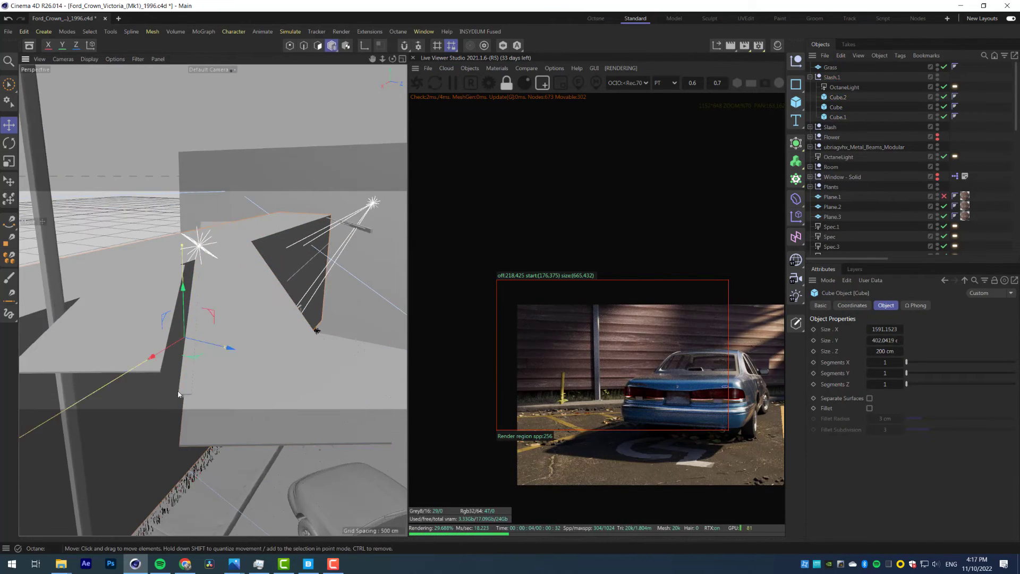
{"action": "left_click", "coordinate": [182, 392]}
{"action": "left_click_drag", "start_coordinate": [246, 285], "coordinate": [238, 286]}
{"action": "key", "text": "ctrl+s"}
Pick the material of the car's rear window in the render and set the windowglass index to 2
{"action": "scroll", "coordinate": [666, 379], "scroll_direction": "up", "scroll_amount": 10}
{"action": "left_click", "coordinate": [596, 83]}
{"action": "left_click", "coordinate": [677, 234]}
{"action": "left_click", "coordinate": [829, 456]}
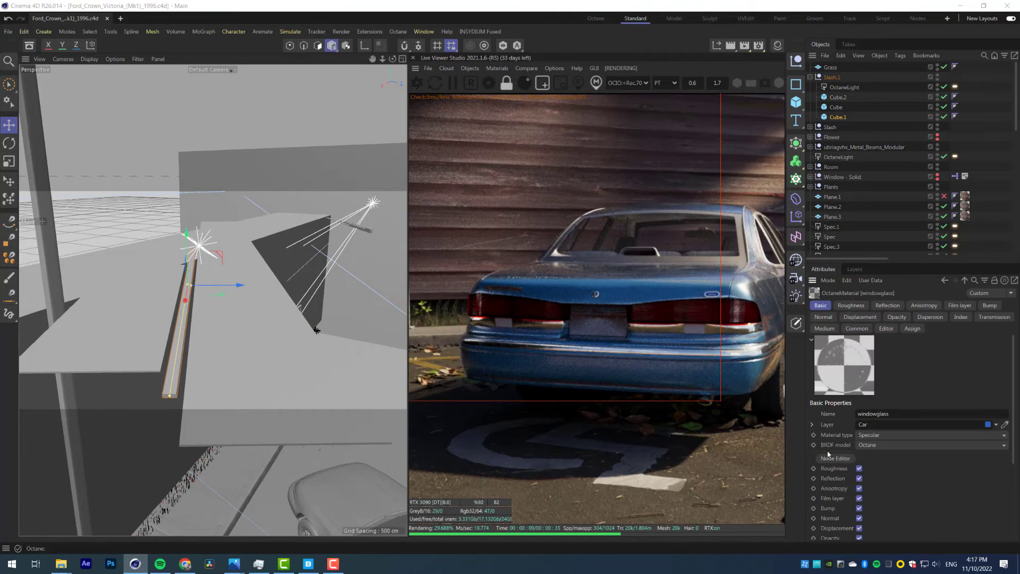
{"action": "left_click", "coordinate": [831, 458]}
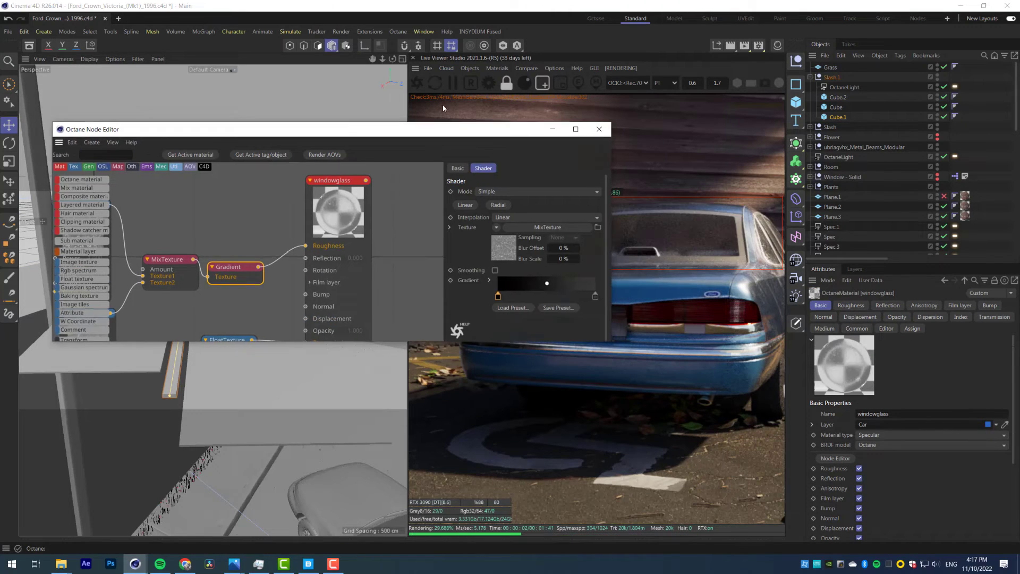
{"action": "left_click_drag", "start_coordinate": [319, 118], "coordinate": [228, 89]}
{"action": "left_click", "coordinate": [245, 140]}
{"action": "left_click", "coordinate": [375, 162]}
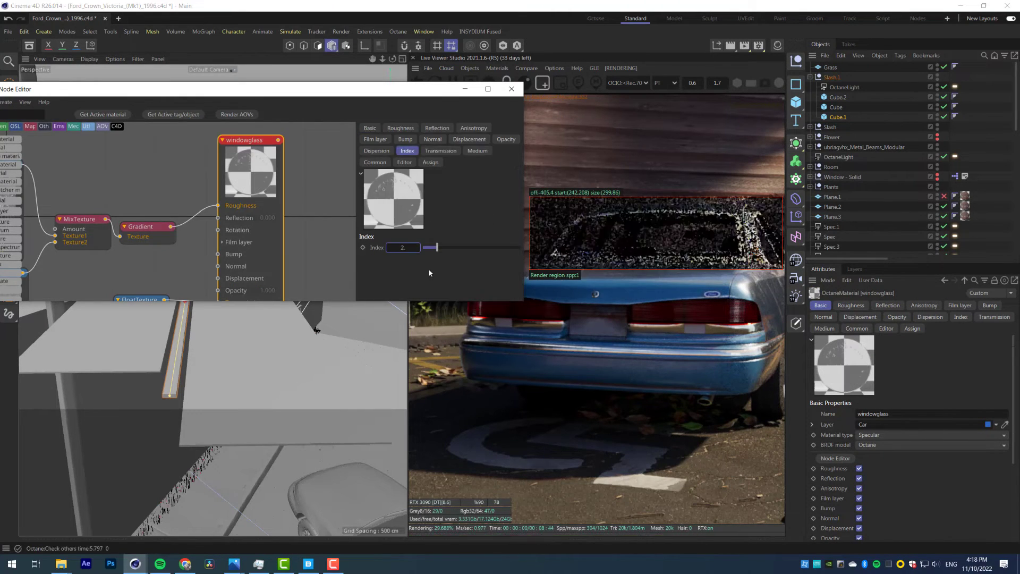
{"action": "left_click", "coordinate": [442, 287]}
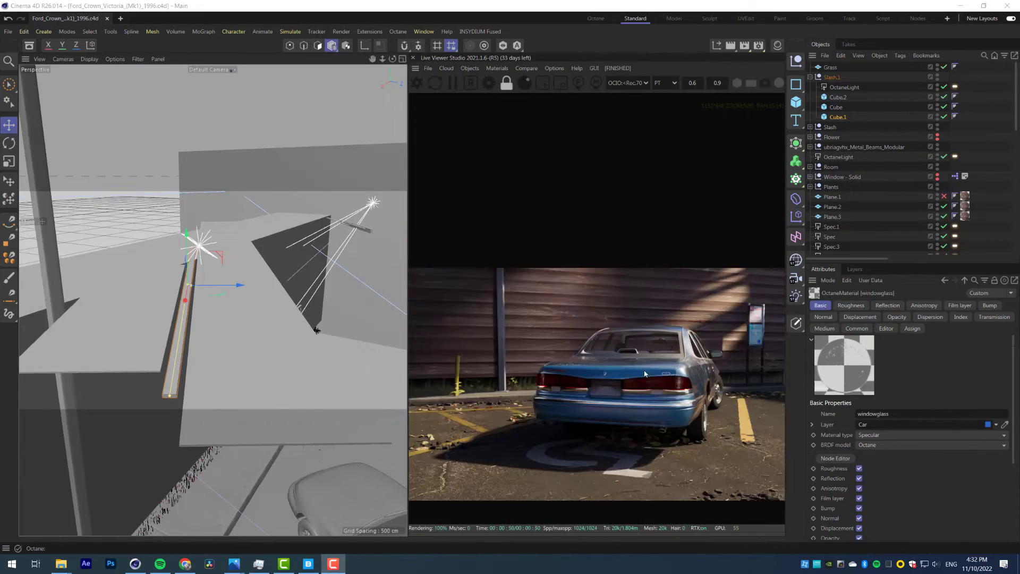
Switch the viewport to the default camera and select the windowglass material among the Car layer's materials
{"action": "left_click", "coordinate": [545, 380]}
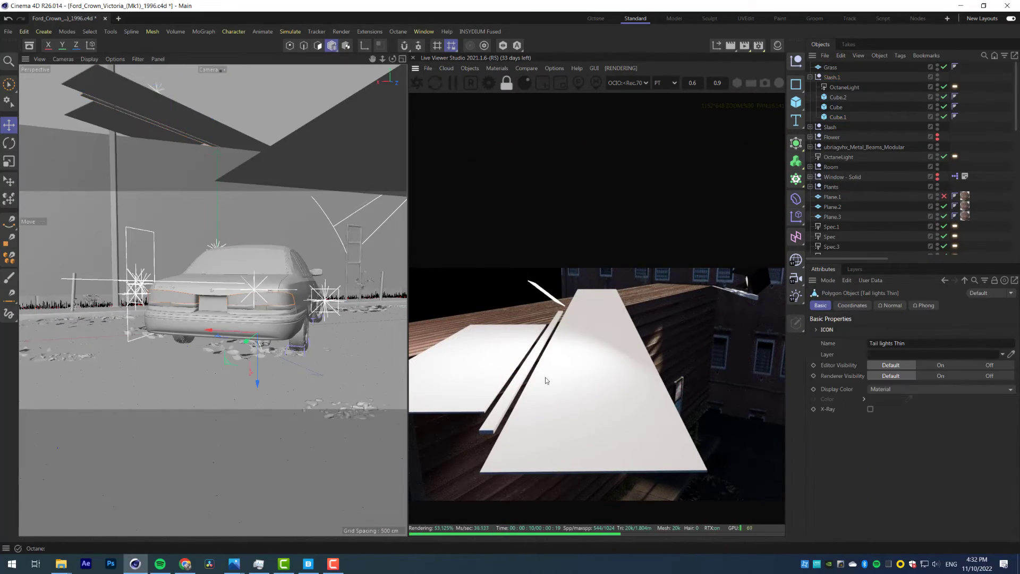
{"action": "left_click", "coordinate": [211, 72]}
{"action": "left_click", "coordinate": [229, 78]}
{"action": "left_click_drag", "start_coordinate": [178, 286], "coordinate": [119, 363], "text": "alt"}
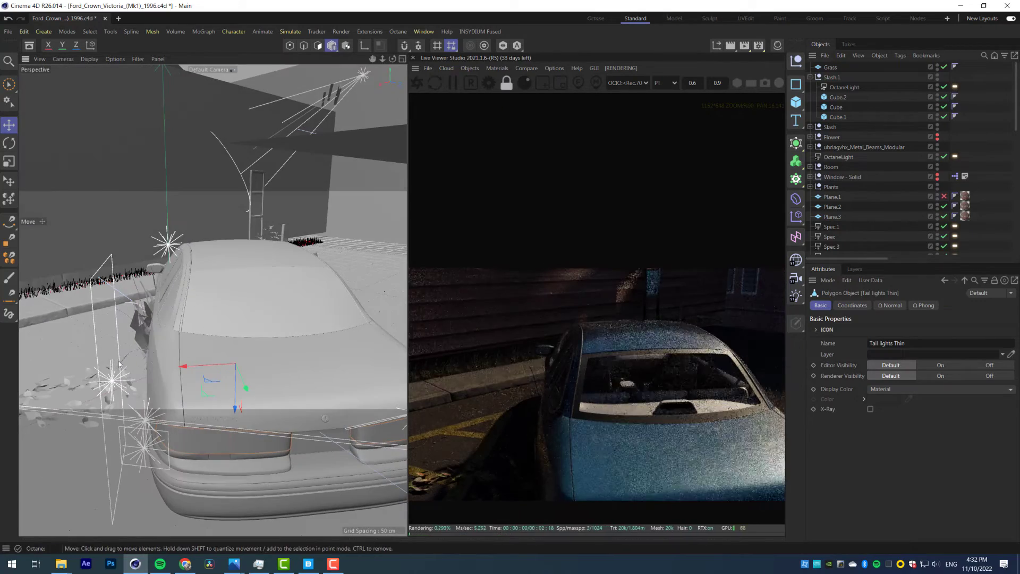
{"action": "left_click", "coordinate": [778, 45]}
{"action": "scroll", "coordinate": [759, 223], "scroll_direction": "down", "scroll_amount": 3}
{"action": "left_click", "coordinate": [749, 409]}
{"action": "scroll", "coordinate": [748, 271], "scroll_direction": "up", "scroll_amount": 3}
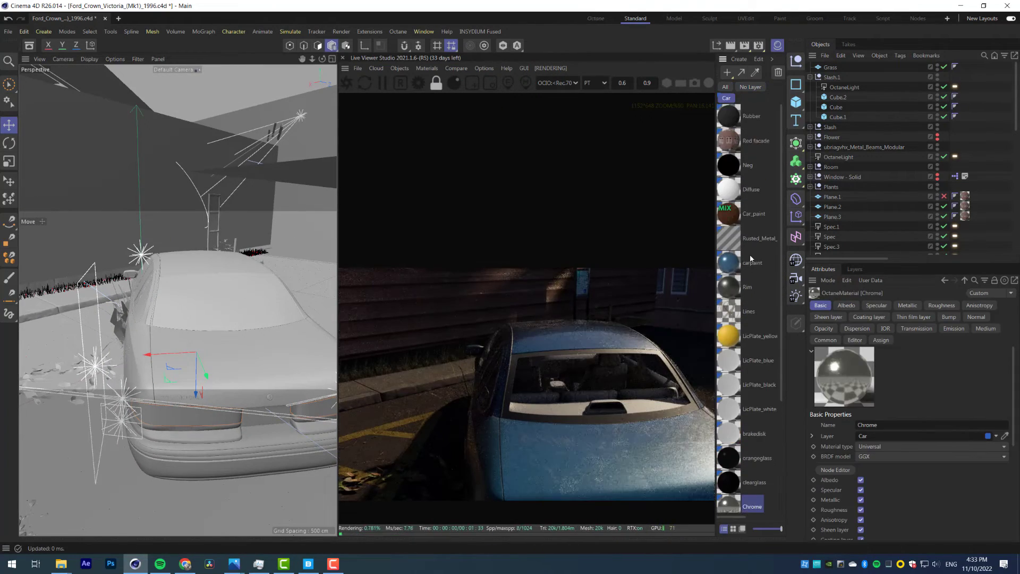
{"action": "scroll", "coordinate": [751, 259], "scroll_direction": "down", "scroll_amount": 5}
{"action": "left_click", "coordinate": [743, 456]}
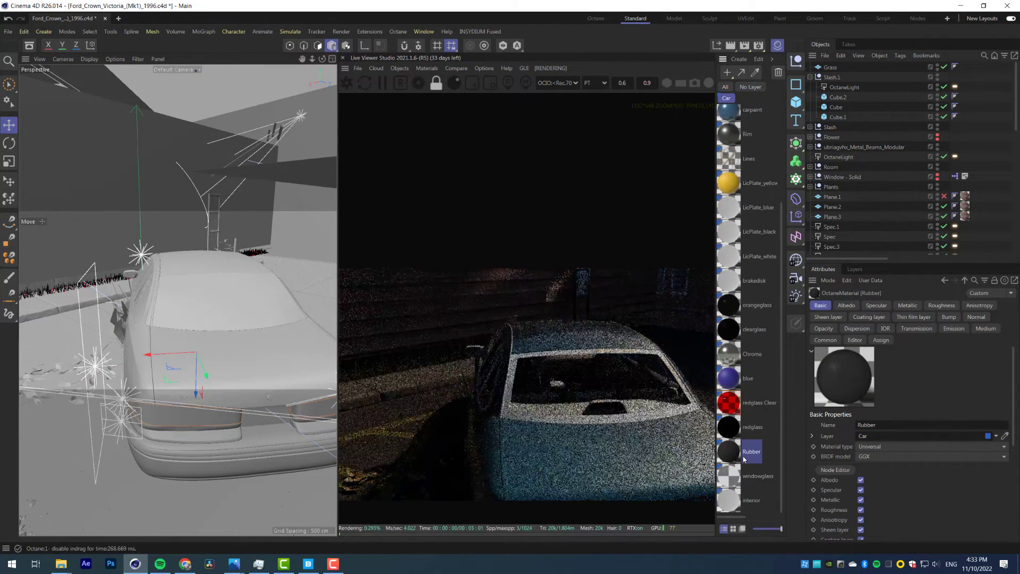
{"action": "left_click_drag", "start_coordinate": [736, 455], "coordinate": [730, 499], "text": "alt"}
{"action": "left_click_drag", "start_coordinate": [186, 338], "coordinate": [154, 314], "text": "alt"}
{"action": "left_click", "coordinate": [733, 477]}
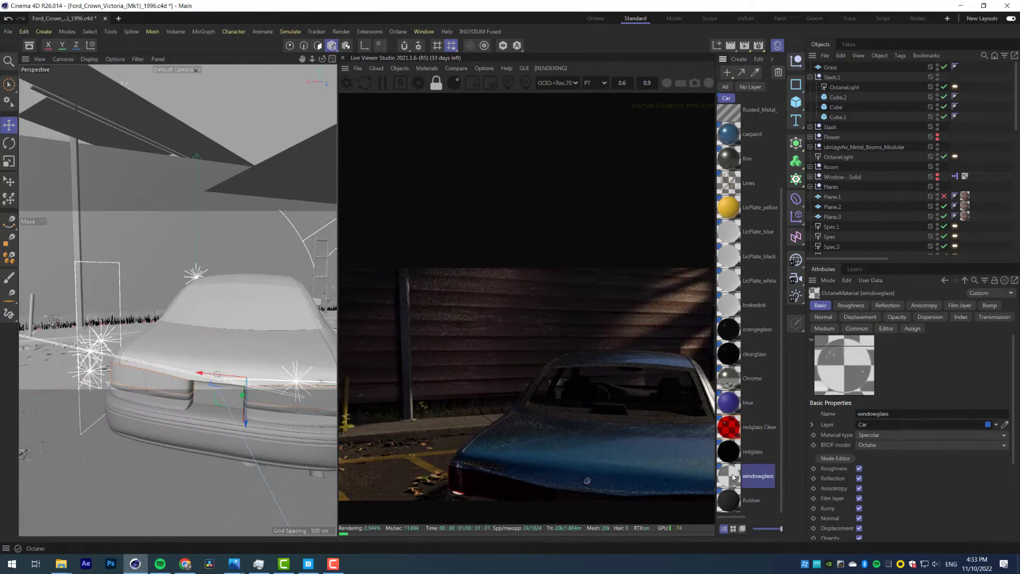
Delete the texture node feeding the windowglass transmission and set the transmission colour to white
{"action": "left_click", "coordinate": [835, 458]}
{"action": "scroll", "coordinate": [396, 298], "scroll_direction": "down", "scroll_amount": 2}
{"action": "left_click_drag", "start_coordinate": [494, 193], "coordinate": [375, 94]}
{"action": "left_click", "coordinate": [242, 259]}
{"action": "left_click_drag", "start_coordinate": [305, 260], "coordinate": [324, 273]}
{"action": "key", "text": "Delete"}
{"action": "left_click", "coordinate": [526, 251]}
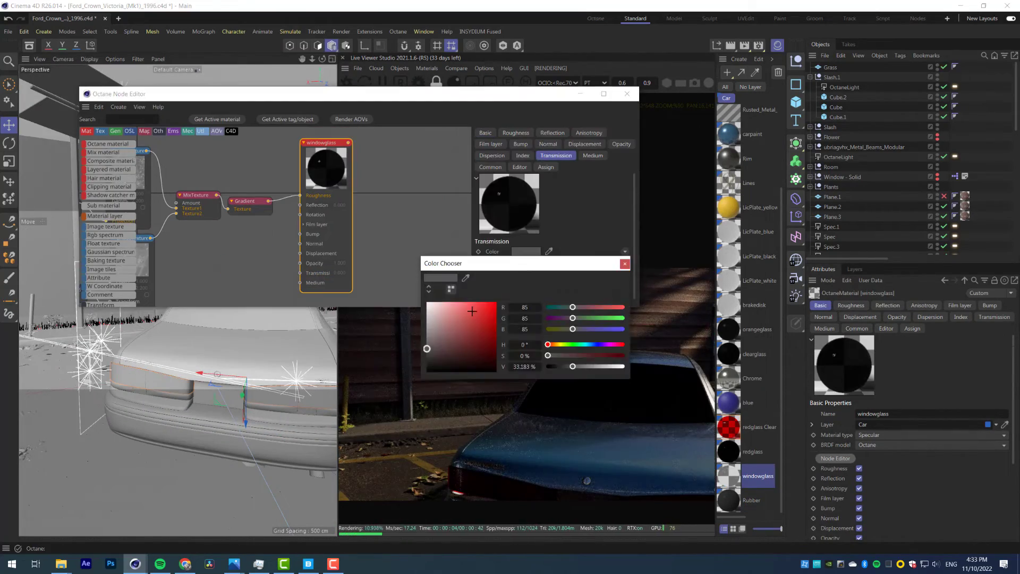
{"action": "left_click_drag", "start_coordinate": [472, 311], "coordinate": [425, 301]}
Raise the windowglass index to about 7.12, preview the car's windows in the full render and close the node editor
{"action": "left_click", "coordinate": [338, 164]}
{"action": "left_click", "coordinate": [523, 155]}
{"action": "left_click_drag", "start_coordinate": [543, 252], "coordinate": [622, 252]}
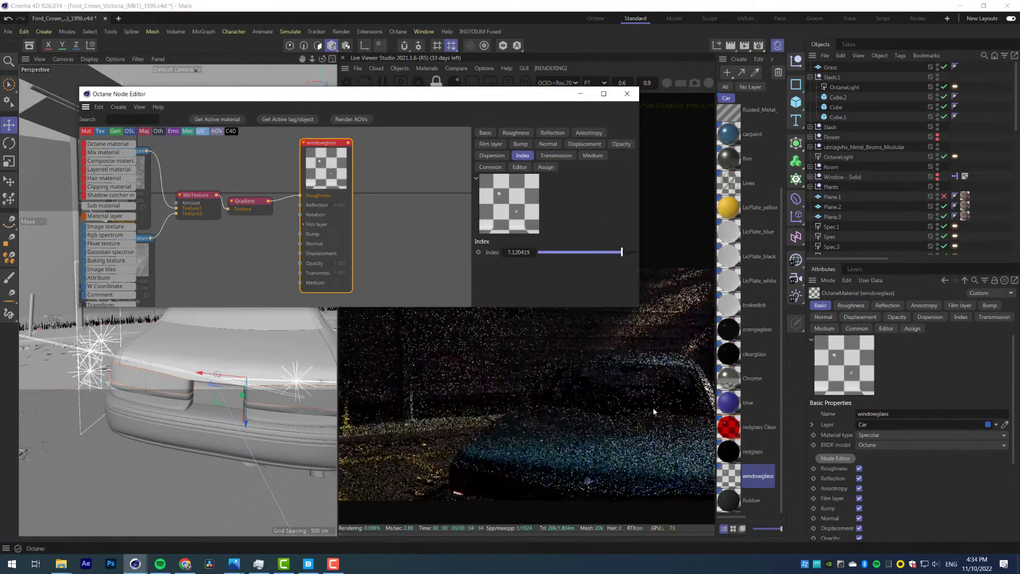
{"action": "left_click_drag", "start_coordinate": [426, 96], "coordinate": [441, 190]}
{"action": "scroll", "coordinate": [175, 133], "scroll_direction": "down", "scroll_amount": 5}
{"action": "left_click_drag", "start_coordinate": [175, 144], "coordinate": [159, 125], "text": "alt"}
{"action": "left_click_drag", "start_coordinate": [441, 191], "coordinate": [391, 78]}
{"action": "scroll", "coordinate": [531, 393], "scroll_direction": "up", "scroll_amount": 7}
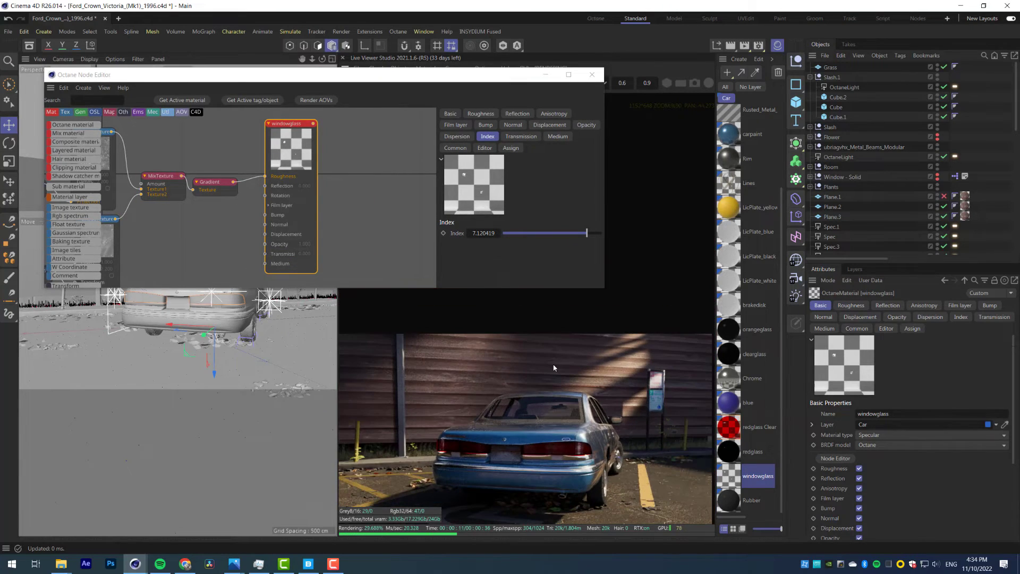
{"action": "left_click", "coordinate": [592, 74]}
Try shading the scene with a moved duplicate of the overhead Plane and delete the duplicate
{"action": "scroll", "coordinate": [834, 183], "scroll_direction": "down", "scroll_amount": 4}
{"action": "left_click", "coordinate": [832, 128]}
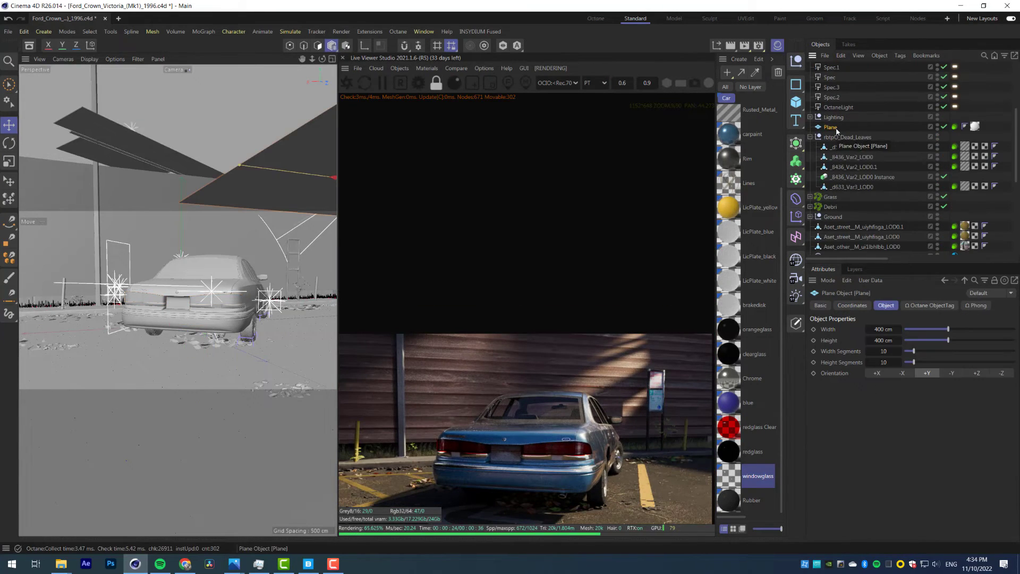
{"action": "left_click", "coordinate": [186, 70]}
{"action": "left_click", "coordinate": [944, 128]}
{"action": "left_click_drag", "start_coordinate": [148, 348], "coordinate": [77, 317], "text": "alt"}
{"action": "left_click", "coordinate": [944, 127]}
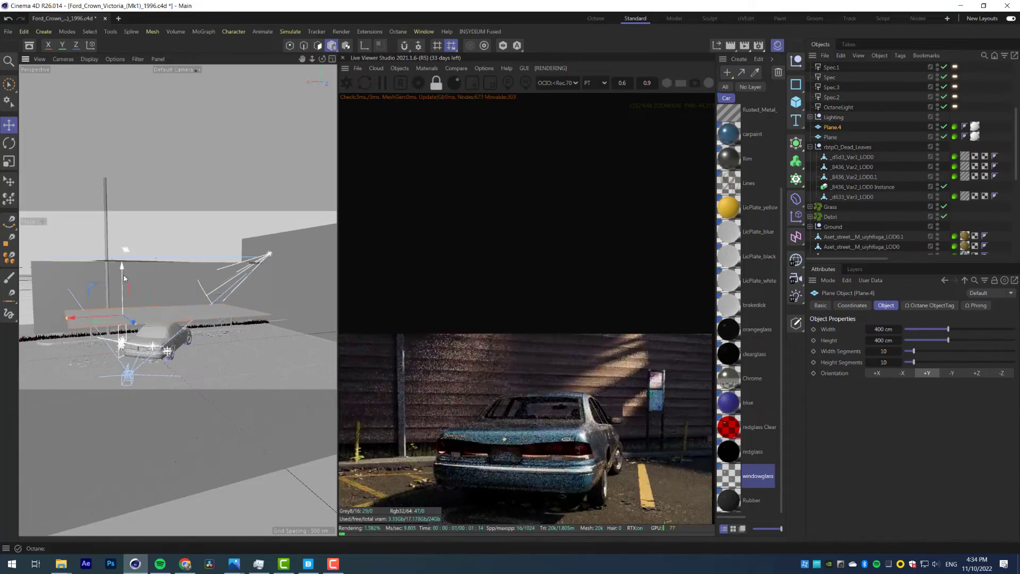
{"action": "left_click_drag", "start_coordinate": [137, 323], "coordinate": [160, 330]}
{"action": "key", "text": "Delete"}
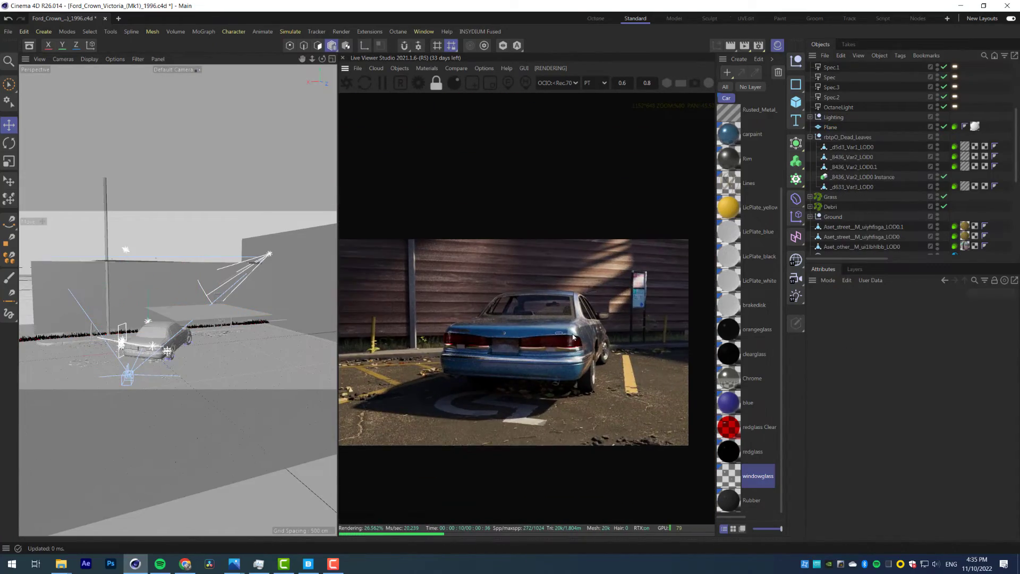
Open the Thatching_Grass material of the first Grass object in the node editor and arrange its nodes
{"action": "left_click", "coordinate": [809, 196]}
{"action": "left_click", "coordinate": [964, 206]}
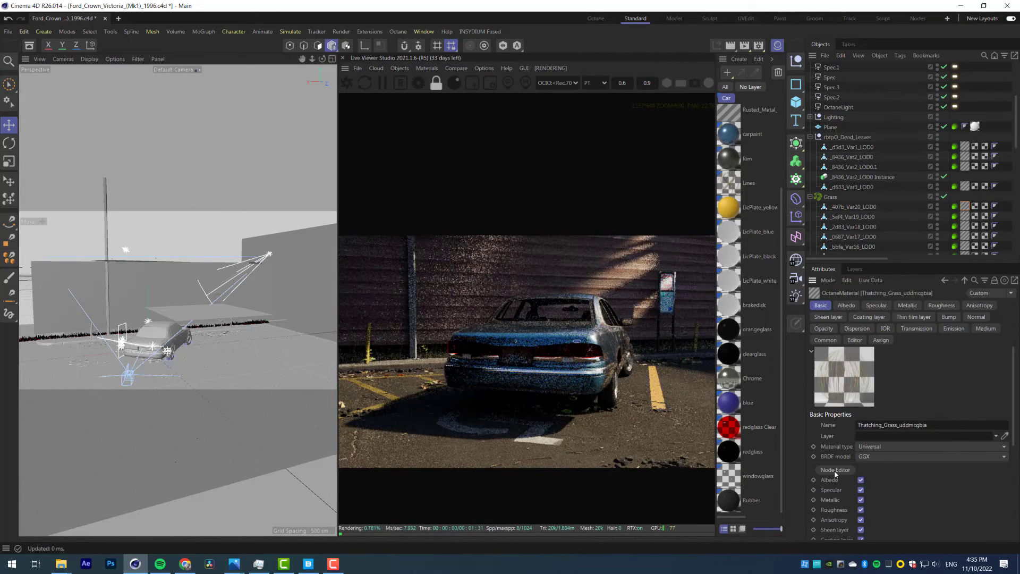
{"action": "left_click", "coordinate": [835, 470]}
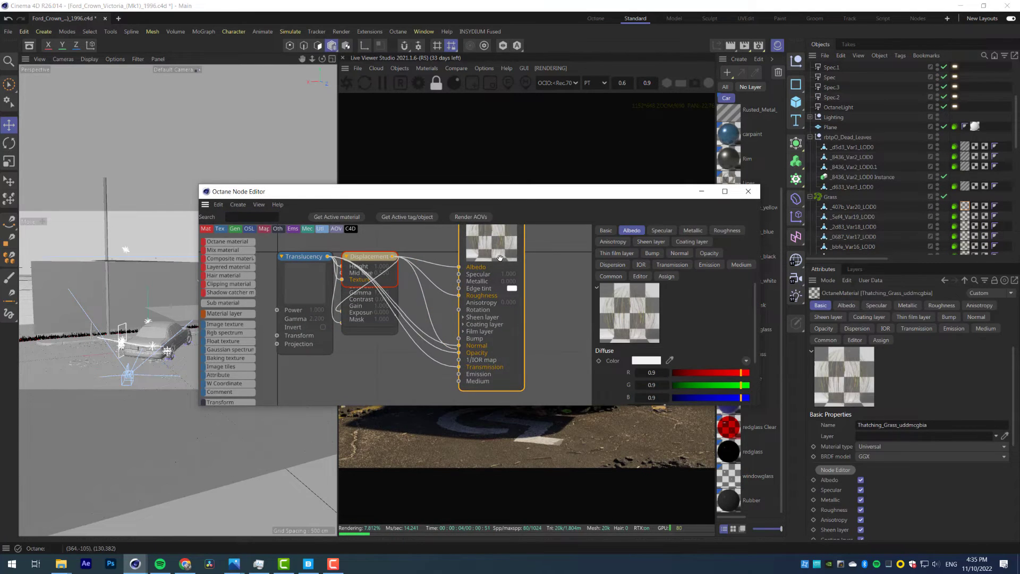
{"action": "key", "text": "ctrl+a"}
{"action": "right_click", "coordinate": [500, 257]}
{"action": "left_click", "coordinate": [551, 345]}
{"action": "left_click_drag", "start_coordinate": [527, 193], "coordinate": [447, 78]}
{"action": "scroll", "coordinate": [544, 373], "scroll_direction": "up", "scroll_amount": 3}
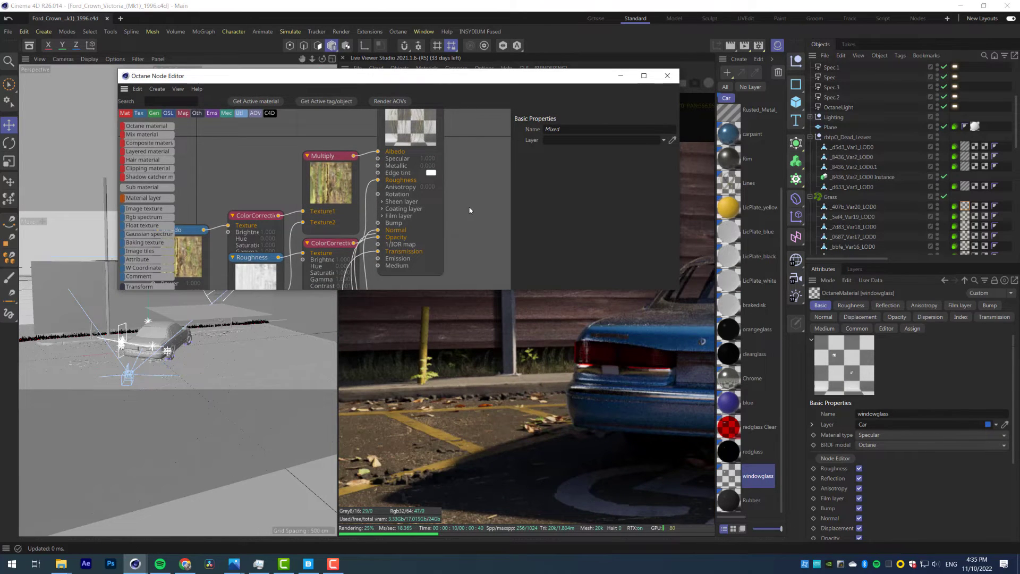
Connect the Multiply texture to the grass material's transmission, close the node editor and preview the result
{"action": "scroll", "coordinate": [469, 208], "scroll_direction": "down", "scroll_amount": 3}
{"action": "left_click_drag", "start_coordinate": [439, 150], "coordinate": [484, 170]}
{"action": "middle_click_drag", "start_coordinate": [397, 207], "coordinate": [358, 171]}
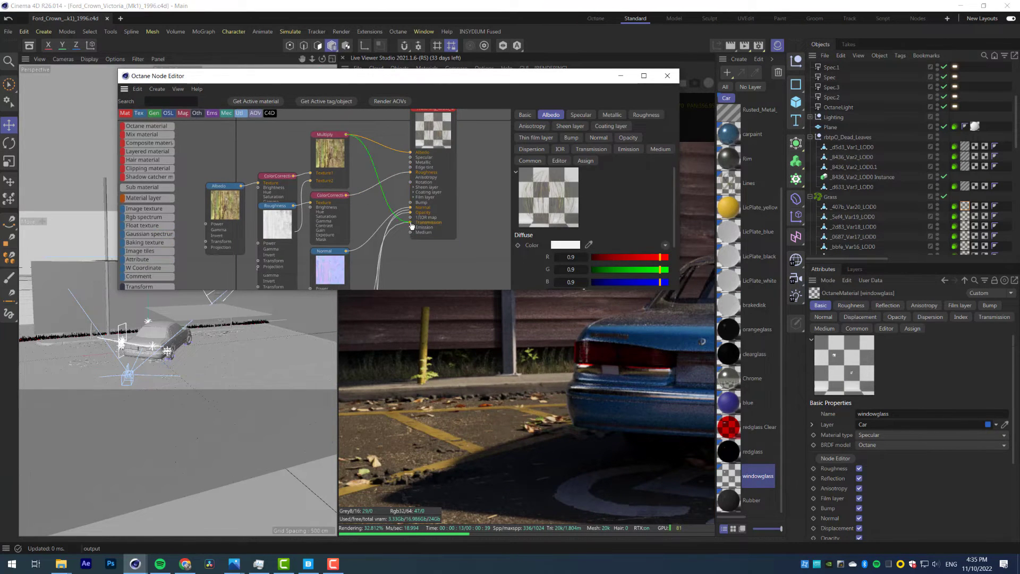
{"action": "left_click_drag", "start_coordinate": [411, 225], "coordinate": [411, 223]}
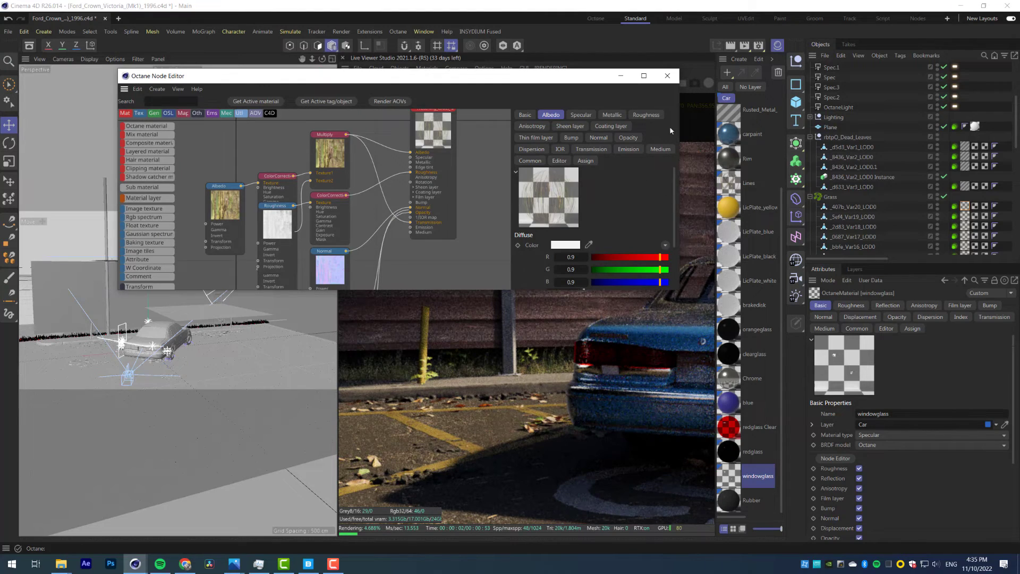
{"action": "left_click", "coordinate": [667, 75]}
{"action": "scroll", "coordinate": [554, 328], "scroll_direction": "down", "scroll_amount": 5}
{"action": "left_click_drag", "start_coordinate": [554, 328], "coordinate": [376, 279]}
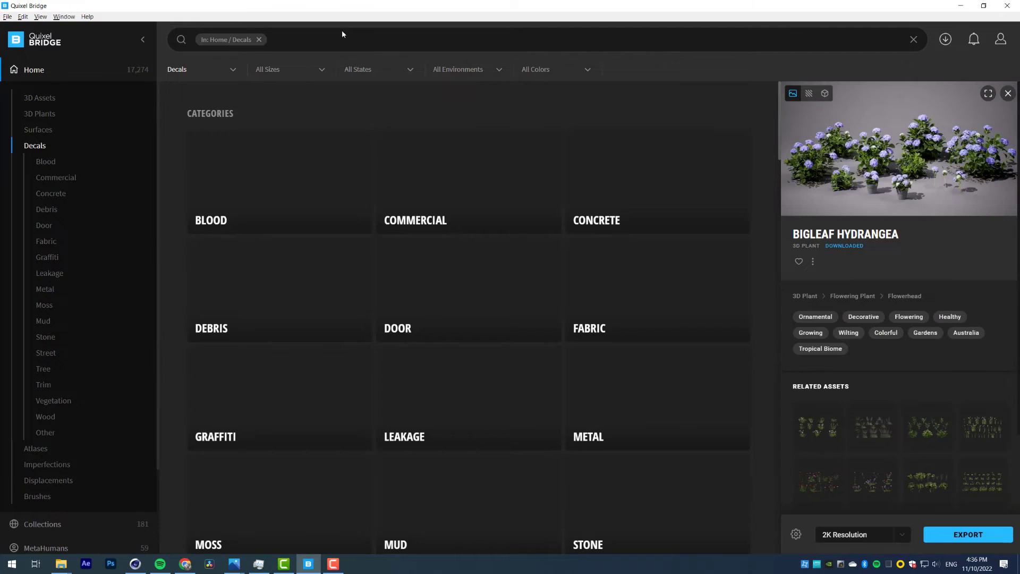
Switch to Quixel Bridge, search the decals for oil and export the downloaded asphalt Oil Stain at 2K resolution
{"action": "left_click", "coordinate": [342, 35]}
{"action": "type", "text": "oil"}
{"action": "key", "text": "Return"}
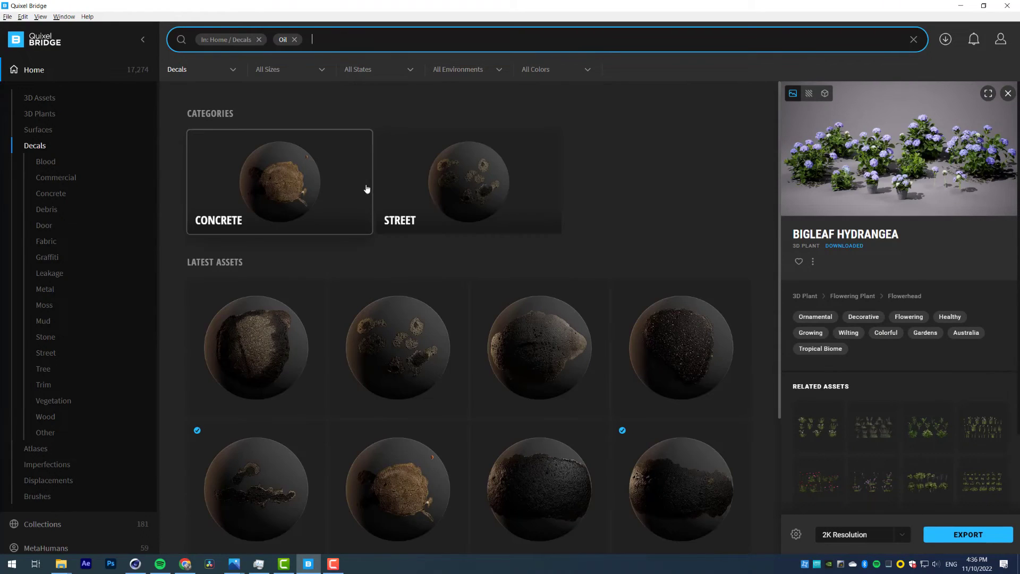
{"action": "scroll", "coordinate": [454, 186], "scroll_direction": "down", "scroll_amount": 3}
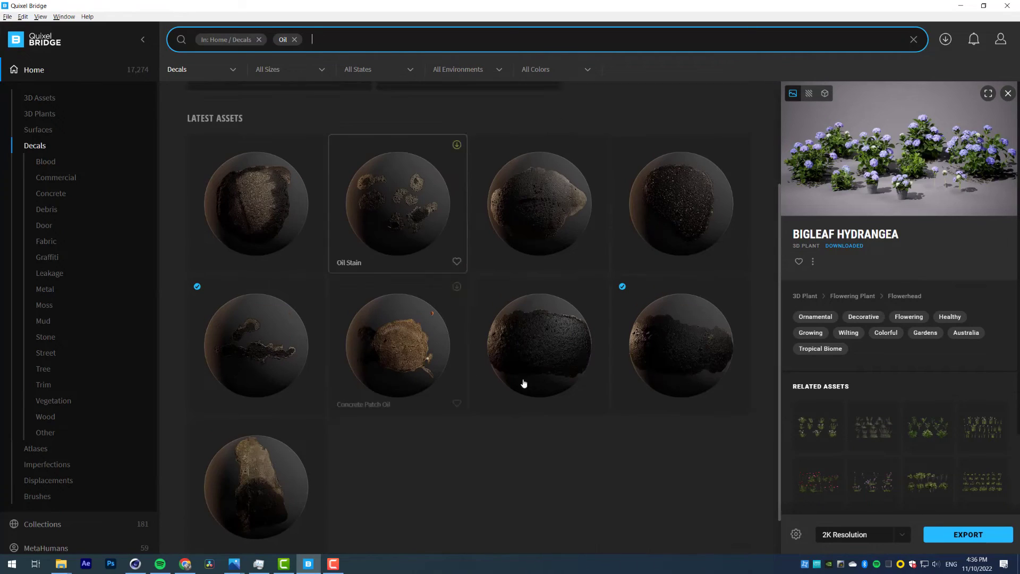
{"action": "left_click", "coordinate": [688, 364]}
{"action": "left_click", "coordinate": [531, 348]}
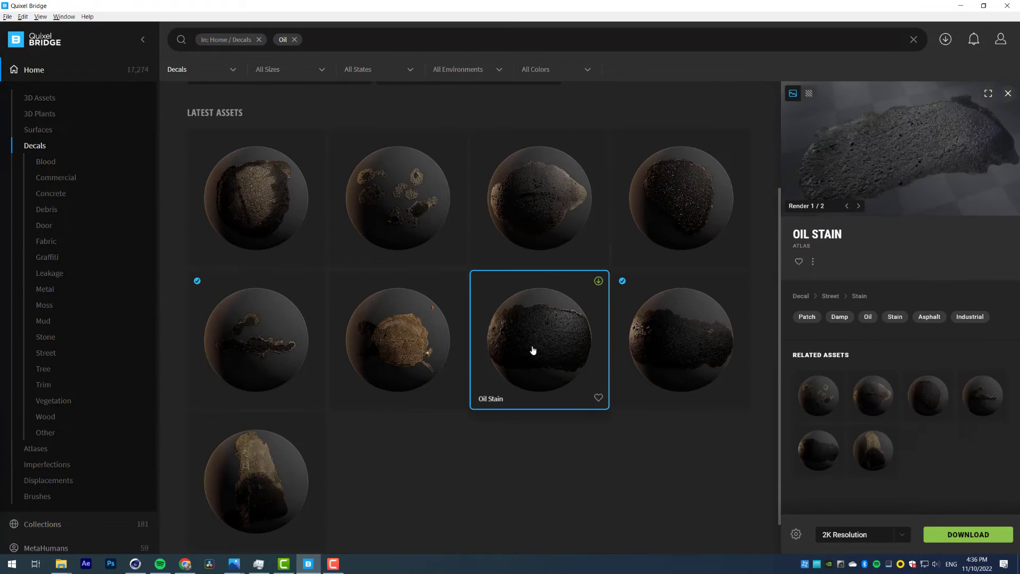
{"action": "left_click", "coordinate": [646, 346]}
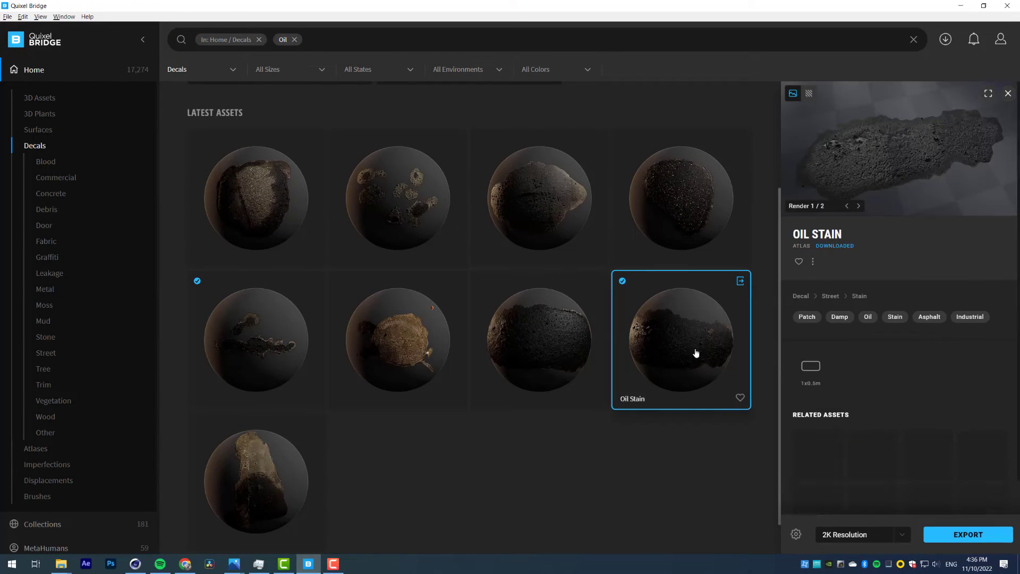
{"action": "left_click", "coordinate": [956, 535]}
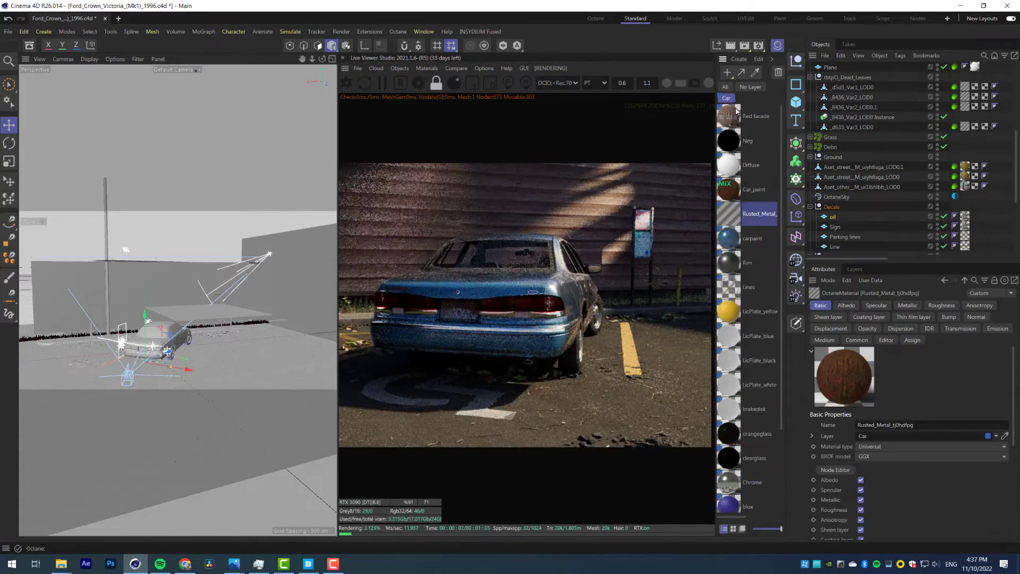
Show all materials and replace the oil plane's material with the imported Oil_Stain material
{"action": "left_click", "coordinate": [725, 87]}
{"action": "left_click_drag", "start_coordinate": [729, 116], "coordinate": [965, 216]}
{"action": "left_click", "coordinate": [833, 217]}
{"action": "left_click", "coordinate": [728, 116]}
{"action": "left_click", "coordinate": [832, 217]}
Move the oil plane onto the asphalt beyond the yellow parking line beside the car and rotate it about the vertical axis
{"action": "left_click_drag", "start_coordinate": [189, 369], "coordinate": [242, 377]}
{"action": "scroll", "coordinate": [254, 367], "scroll_direction": "up", "scroll_amount": 5}
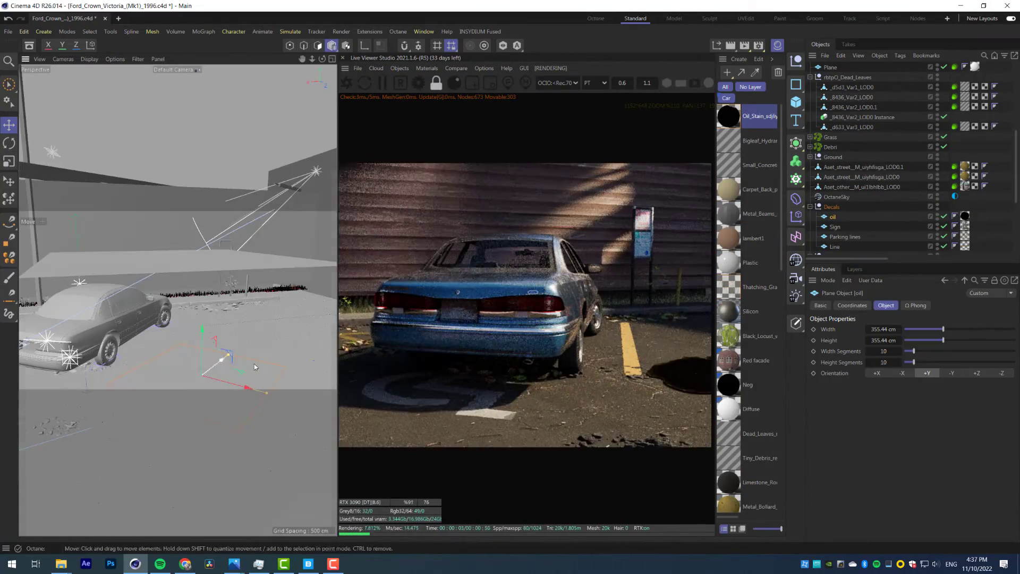
{"action": "middle_click_drag", "start_coordinate": [637, 361], "coordinate": [584, 360]}
{"action": "key", "text": "r"}
{"action": "left_click_drag", "start_coordinate": [223, 385], "coordinate": [180, 386]}
{"action": "key", "text": "e"}
{"action": "left_click_drag", "start_coordinate": [220, 390], "coordinate": [207, 365]}
Colour-correct the Oil_Stain albedo with a gamma of about 0.42 and a contrast of 5
{"action": "left_click", "coordinate": [964, 216]}
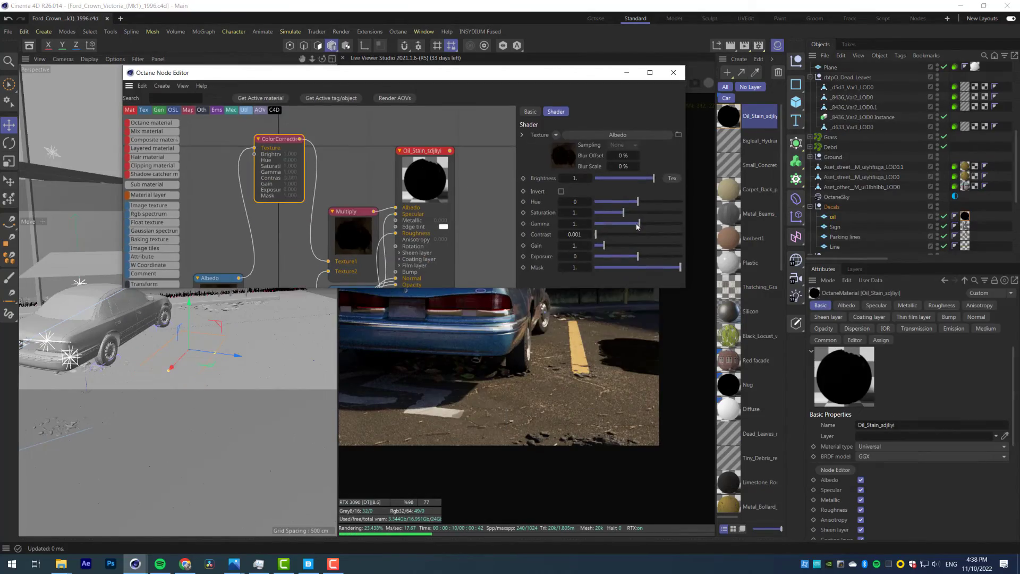
{"action": "left_click_drag", "start_coordinate": [637, 224], "coordinate": [626, 224]}
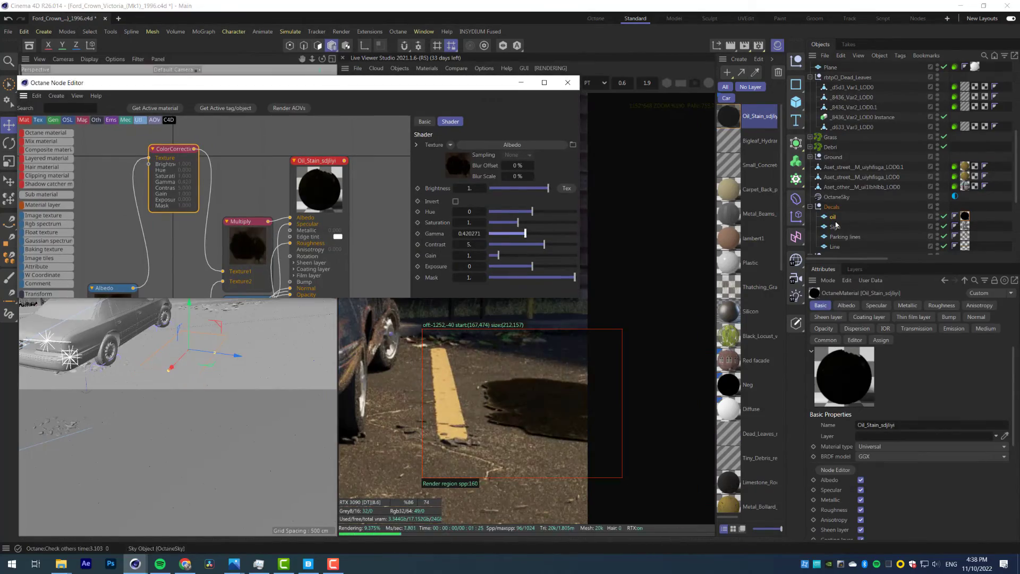
Set the oil plane's Y position to -0.6 cm and colour-correct the Oil_Stain specular with gamma about 0.23 and contrast 5
{"action": "left_click", "coordinate": [832, 217]}
{"action": "left_click", "coordinate": [855, 353]}
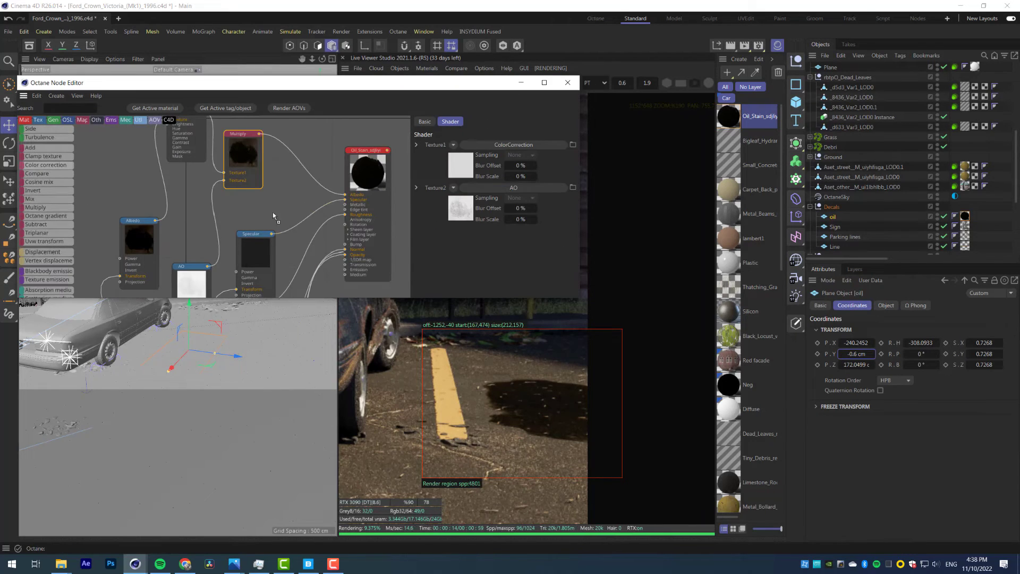
{"action": "left_click", "coordinate": [281, 218]}
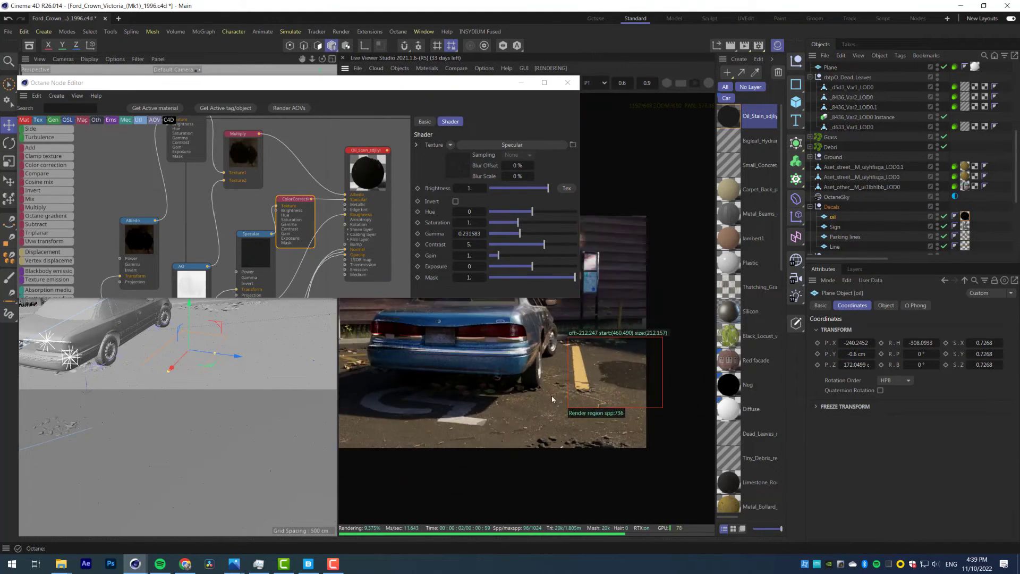
Duplicate the oil decal, move the copy to about X 240 cm and Z 322 cm behind the car, and rotate it
{"action": "left_click_drag", "start_coordinate": [193, 340], "coordinate": [181, 353]}
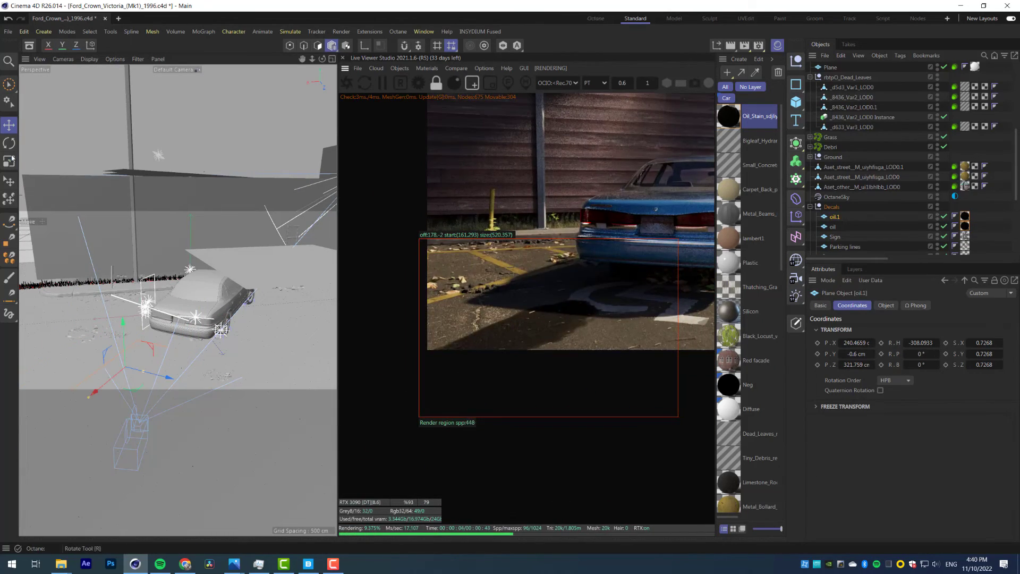
{"action": "key", "text": "r"}
{"action": "left_click_drag", "start_coordinate": [106, 373], "coordinate": [42, 375]}
{"action": "scroll", "coordinate": [556, 327], "scroll_direction": "down", "scroll_amount": 5}
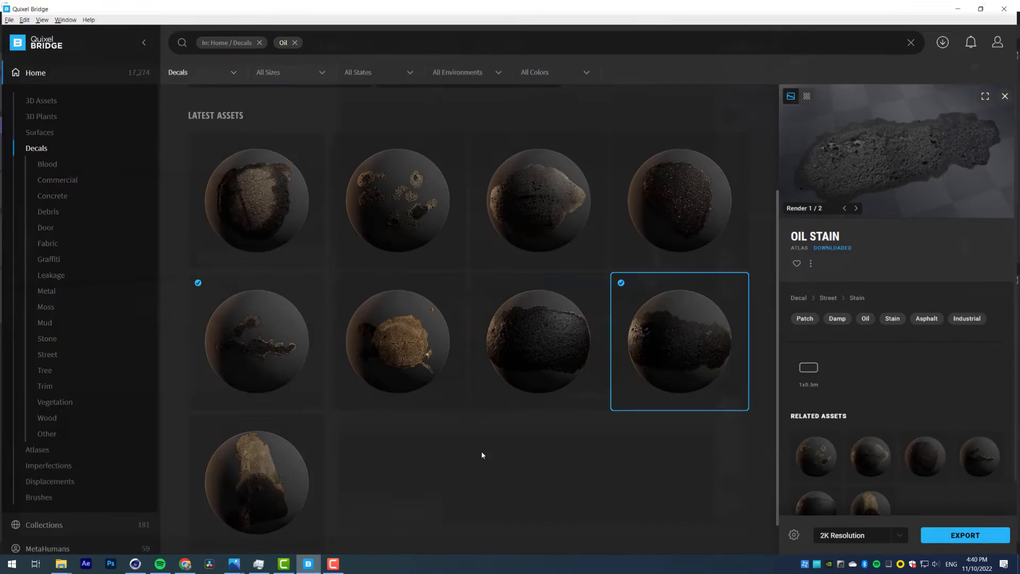
Choose an Oil Stain decal with smaller scattered spots in Quixel Bridge for the asphalt around the car
{"action": "left_click", "coordinate": [276, 315]}
{"action": "left_click", "coordinate": [397, 197]}
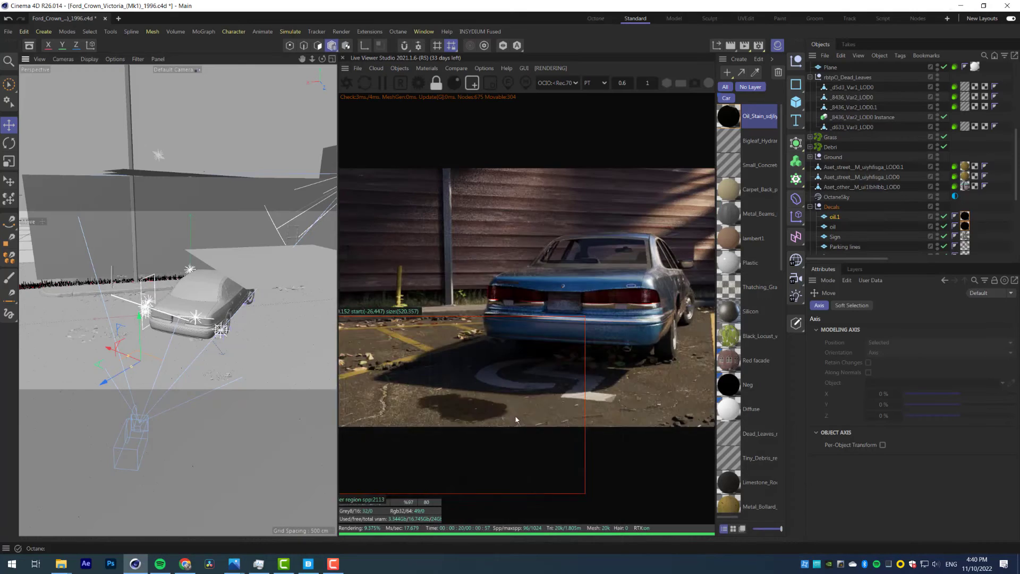
{"action": "scroll", "coordinate": [542, 375], "scroll_direction": "down", "scroll_amount": 3}
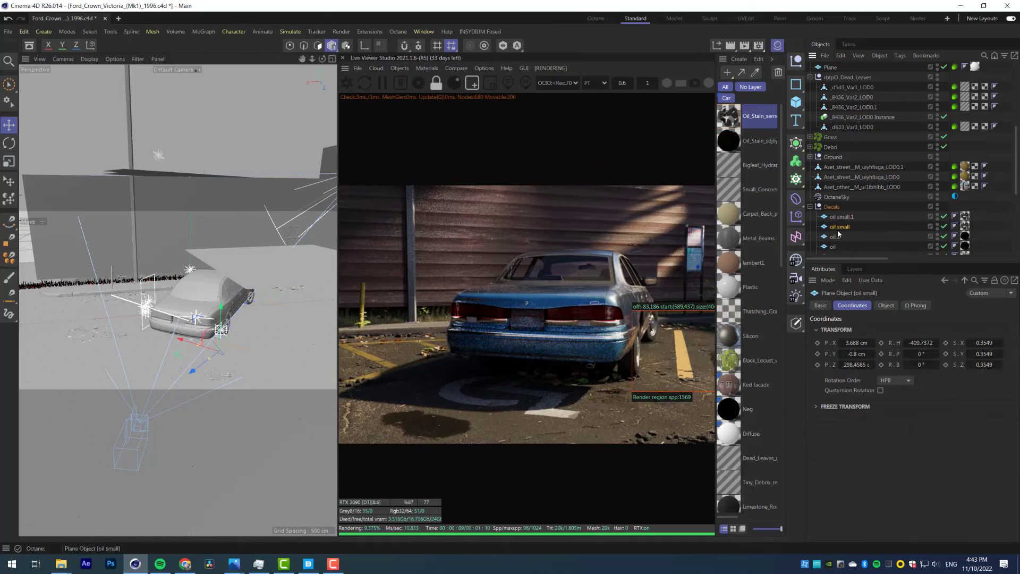
Rotate the small oil decal copy behind the car about its vertical axis and limit live rendering to the asphalt there
{"action": "left_click_drag", "start_coordinate": [388, 364], "coordinate": [688, 493]}
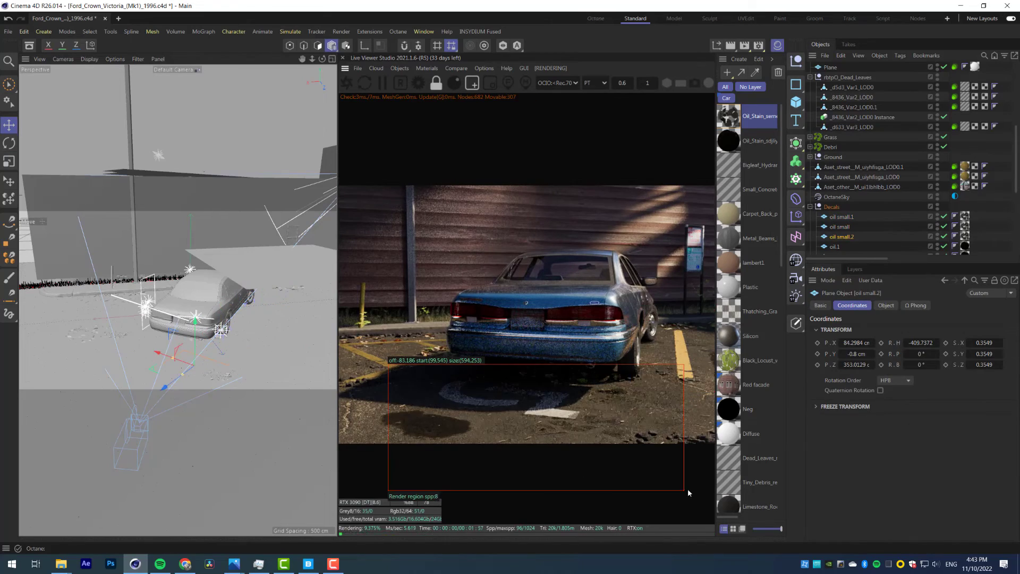
{"action": "key", "text": "r"}
{"action": "left_click_drag", "start_coordinate": [165, 391], "coordinate": [188, 394]}
{"action": "scroll", "coordinate": [531, 319], "scroll_direction": "down", "scroll_amount": 2}
{"action": "left_click_drag", "start_coordinate": [340, 350], "coordinate": [631, 447]}
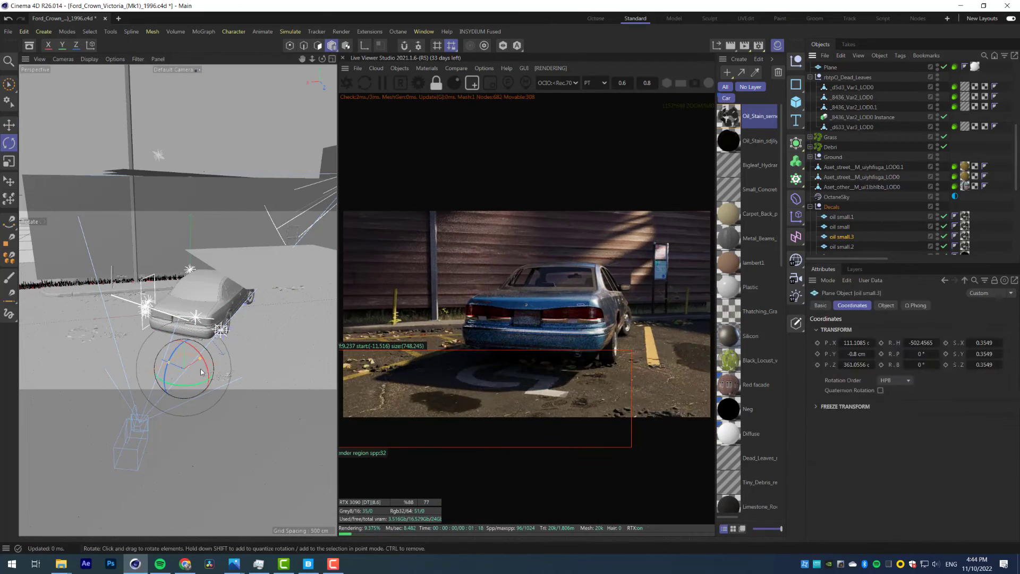
Move the small oil decal copy across the asphalt to the opposite side of the car and check its placement in the live render
{"action": "key", "text": "e"}
{"action": "left_click_drag", "start_coordinate": [154, 359], "coordinate": [102, 336], "text": "ctrl"}
{"action": "left_click_drag", "start_coordinate": [164, 332], "coordinate": [137, 344]}
{"action": "left_click_drag", "start_coordinate": [76, 346], "coordinate": [65, 341]}
{"action": "scroll", "coordinate": [448, 371], "scroll_direction": "up", "scroll_amount": 3}
{"action": "middle_click_drag", "start_coordinate": [382, 383], "coordinate": [605, 366]}
{"action": "scroll", "coordinate": [531, 357], "scroll_direction": "down", "scroll_amount": 5}
{"action": "scroll", "coordinate": [531, 358], "scroll_direction": "up", "scroll_amount": 4}
{"action": "middle_click_drag", "start_coordinate": [531, 358], "coordinate": [472, 382]}
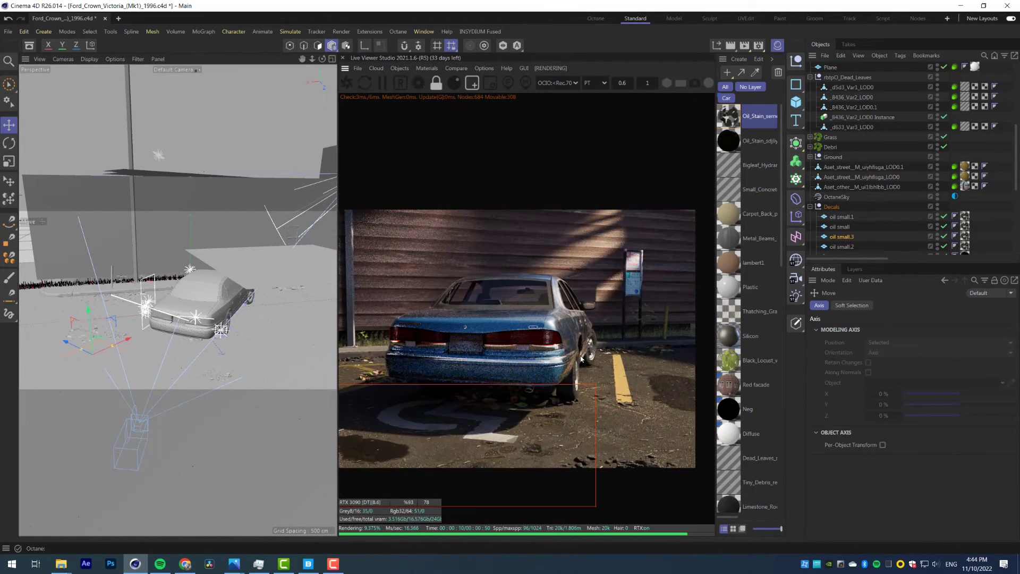
{"action": "scroll", "coordinate": [478, 345], "scroll_direction": "down", "scroll_amount": 1}
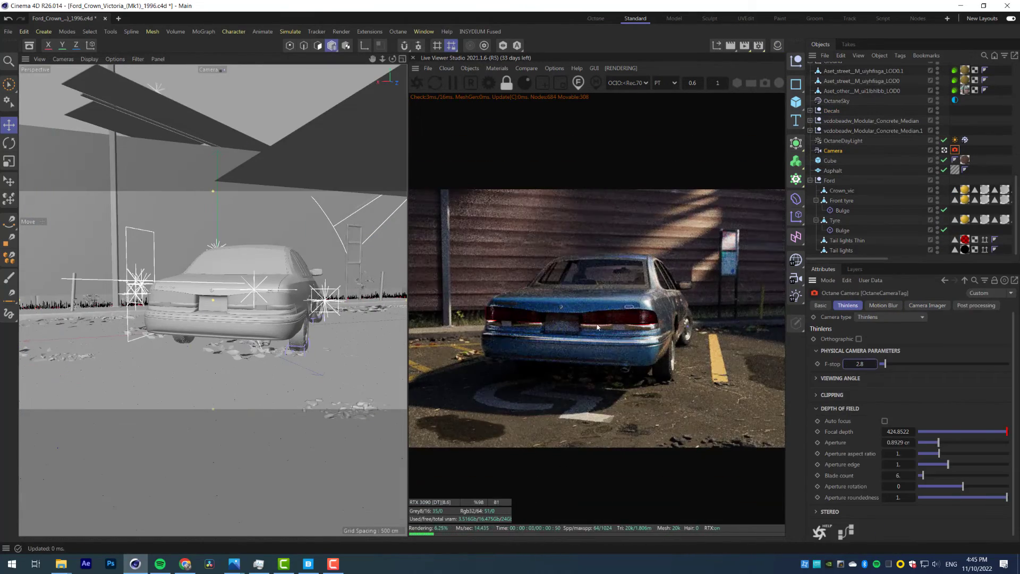
Export the Traffic Signal Control Cabinet at 2K Resolution from Quixel Bridge to Cinema 4D and place it near the wall beside the car
{"action": "scroll", "coordinate": [600, 326], "scroll_direction": "down", "scroll_amount": 2}
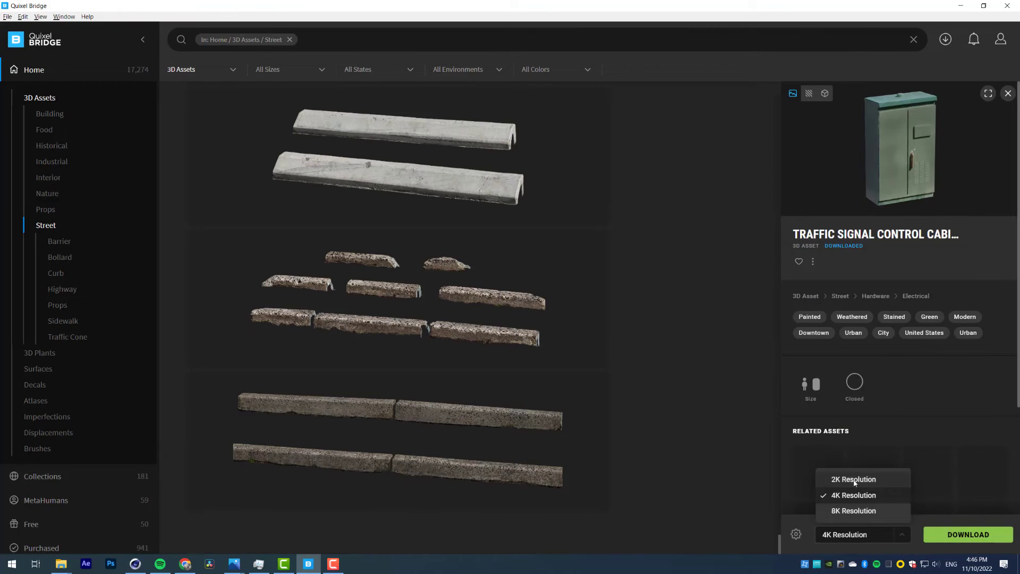
{"action": "left_click", "coordinate": [854, 479]}
{"action": "left_click", "coordinate": [967, 533]}
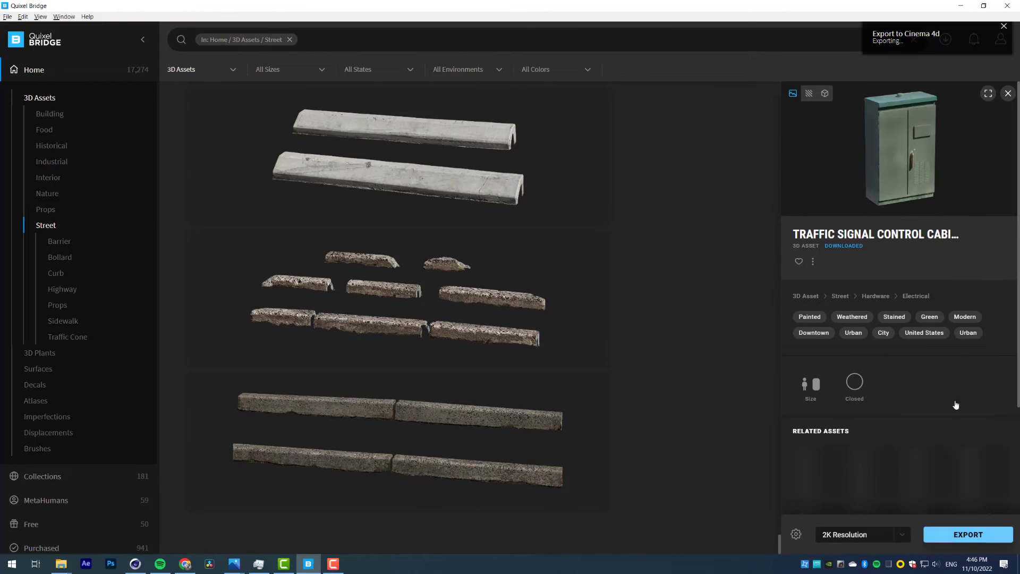
{"action": "left_click", "coordinate": [960, 10]}
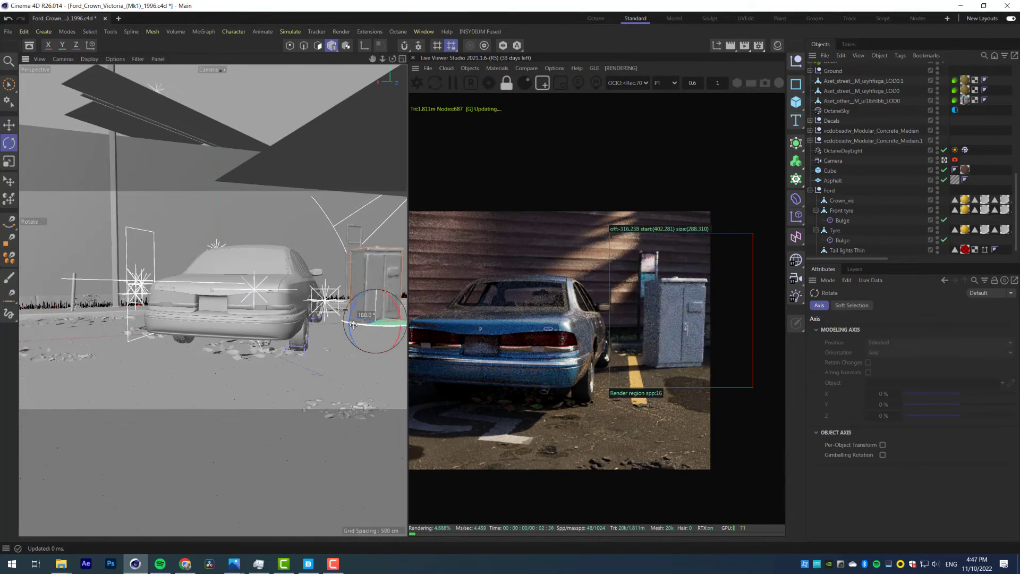
{"action": "left_click_drag", "start_coordinate": [392, 284], "coordinate": [391, 279]}
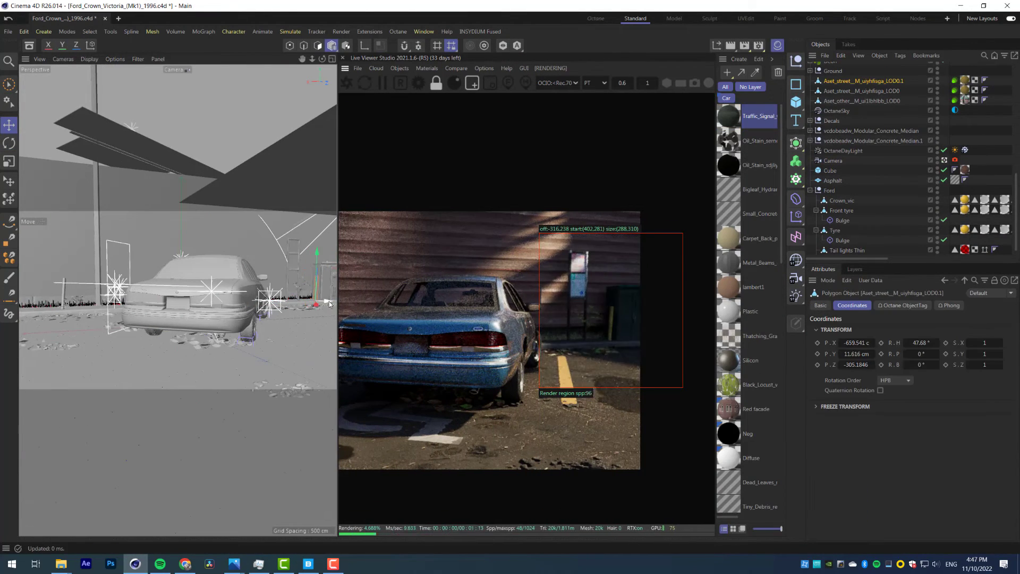
Open the reversing light's clearglass material in the node editor and change its material type to Specular
{"action": "scroll", "coordinate": [563, 308], "scroll_direction": "down", "scroll_amount": 3}
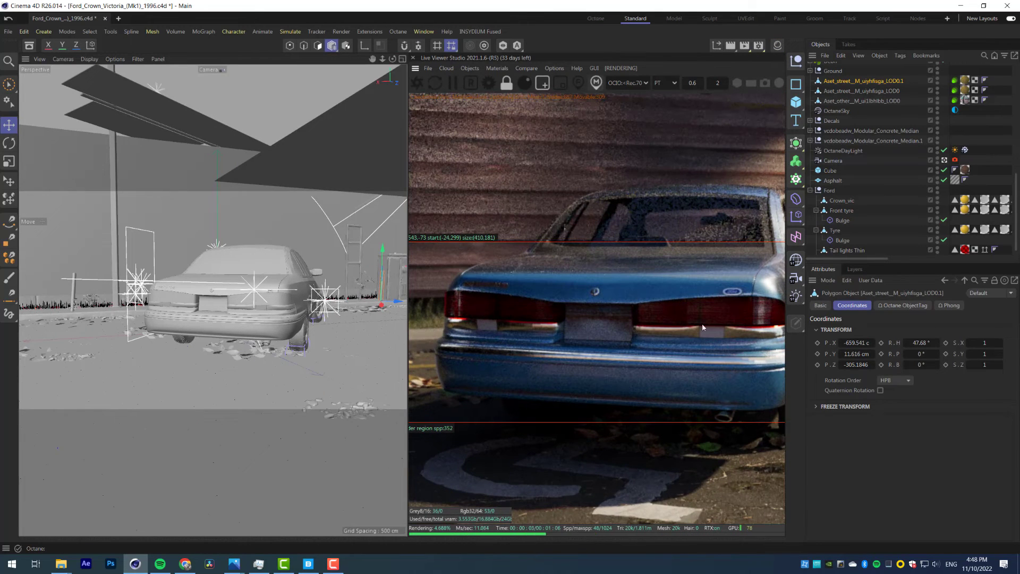
{"action": "left_click", "coordinate": [711, 332]}
{"action": "left_click", "coordinate": [837, 470]}
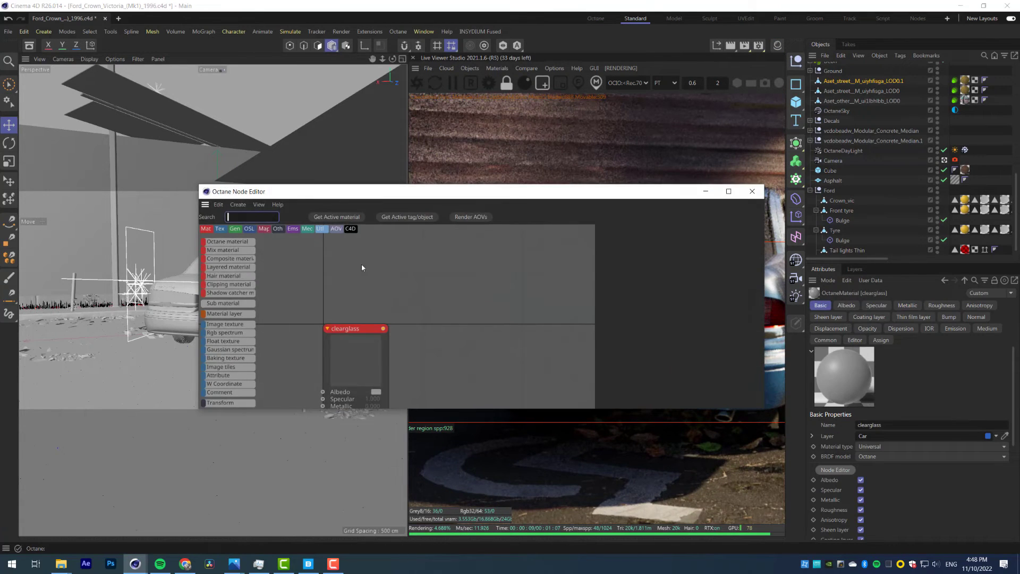
{"action": "left_click", "coordinate": [875, 447]}
{"action": "left_click", "coordinate": [876, 480]}
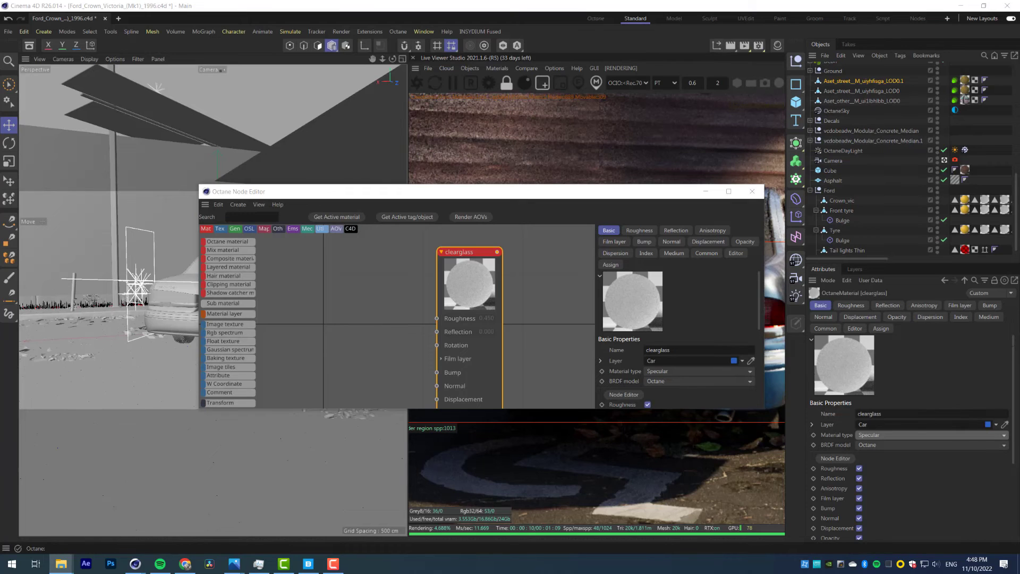
Add an image texture from the Automotive textures folder to the clearglass node graph and connect it to Bump
{"action": "left_click_drag", "start_coordinate": [0, 286], "coordinate": [291, 301]}
{"action": "middle_click_drag", "start_coordinate": [388, 354], "coordinate": [367, 300]}
{"action": "left_click_drag", "start_coordinate": [412, 340], "coordinate": [416, 318]}
{"action": "left_click_drag", "start_coordinate": [514, 192], "coordinate": [455, 428]}
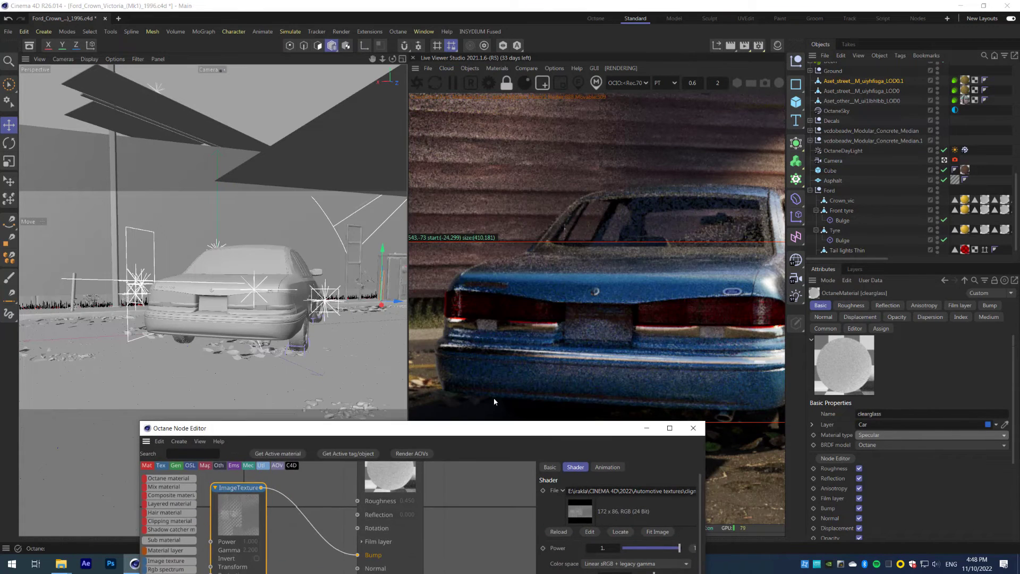
Connect the image texture to the clearglass material's Roughness as well
{"action": "scroll", "coordinate": [691, 326], "scroll_direction": "up", "scroll_amount": 5}
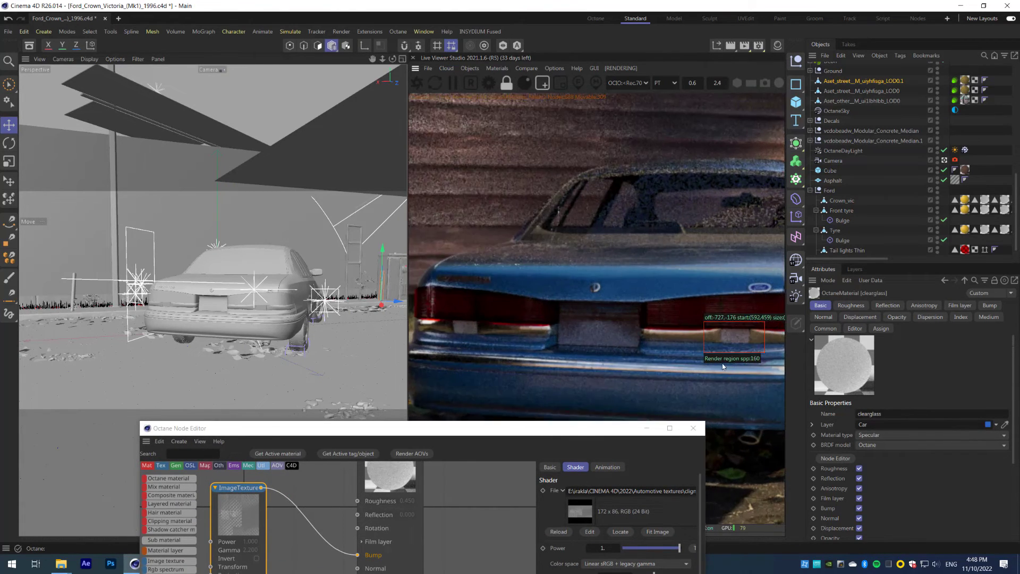
{"action": "middle_click_drag", "start_coordinate": [709, 328], "coordinate": [564, 305]}
{"action": "left_click_drag", "start_coordinate": [581, 430], "coordinate": [536, 221]}
{"action": "left_click_drag", "start_coordinate": [206, 304], "coordinate": [210, 371]}
{"action": "left_click", "coordinate": [370, 283]}
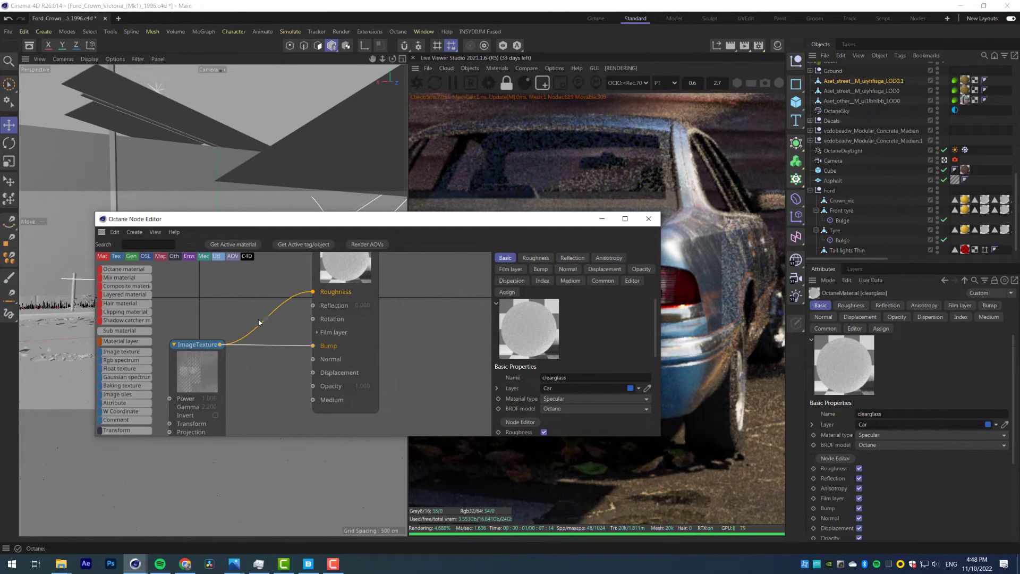
Add a Texture Projection node to the clearglass image texture and set its projection to Box
{"action": "middle_click_drag", "start_coordinate": [180, 431], "coordinate": [299, 398]}
{"action": "left_click_drag", "start_coordinate": [289, 400], "coordinate": [249, 394]}
{"action": "left_click", "coordinate": [264, 381]}
{"action": "left_click", "coordinate": [587, 280]}
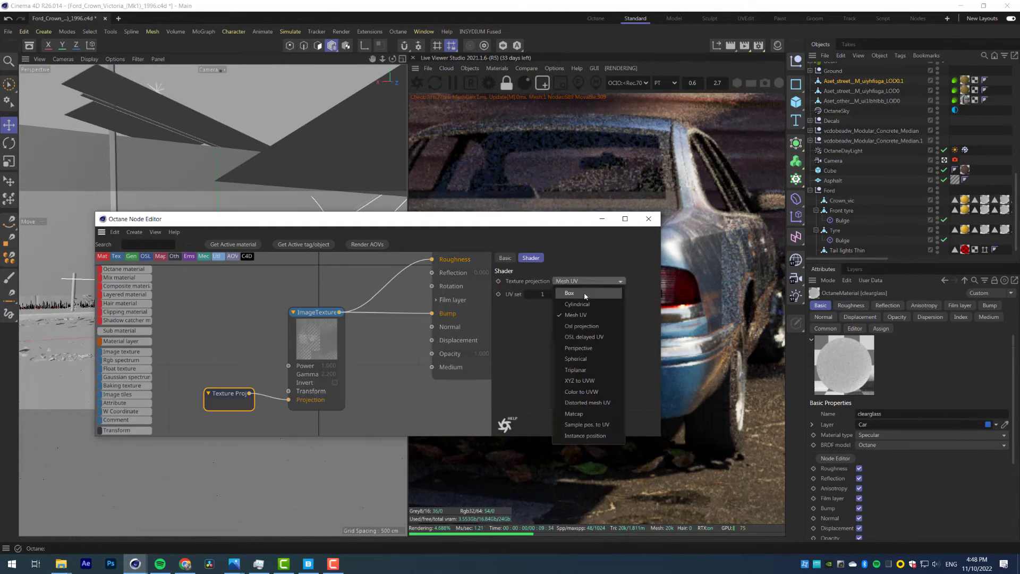
{"action": "left_click", "coordinate": [585, 292]}
Lock the aspect ratio of the box projection and scale it to about 0.05
{"action": "left_click_drag", "start_coordinate": [531, 222], "coordinate": [417, 326]}
{"action": "middle_click_drag", "start_coordinate": [275, 405], "coordinate": [235, 412]}
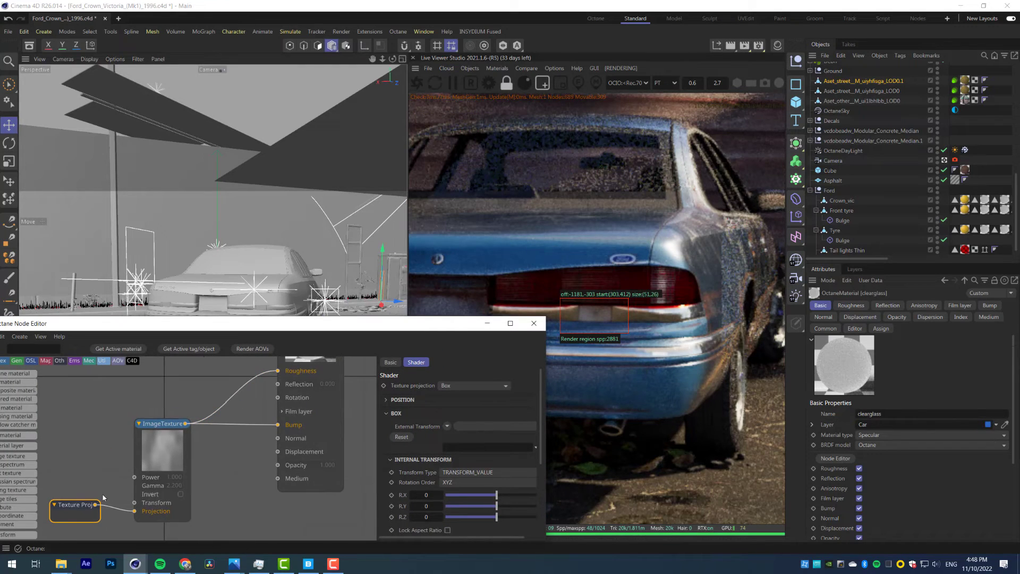
{"action": "scroll", "coordinate": [492, 496], "scroll_direction": "down", "scroll_amount": 3}
{"action": "left_click", "coordinate": [447, 448]}
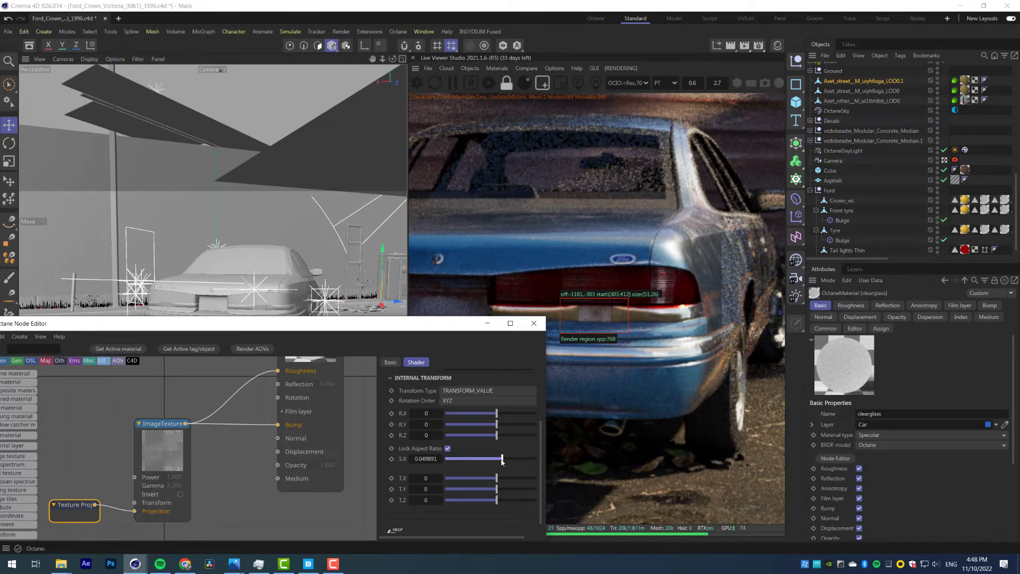
Solo the clearglass image texture in the live render, save the scene and zoom in on the reversing light
{"action": "left_click_drag", "start_coordinate": [162, 424], "coordinate": [164, 412]}
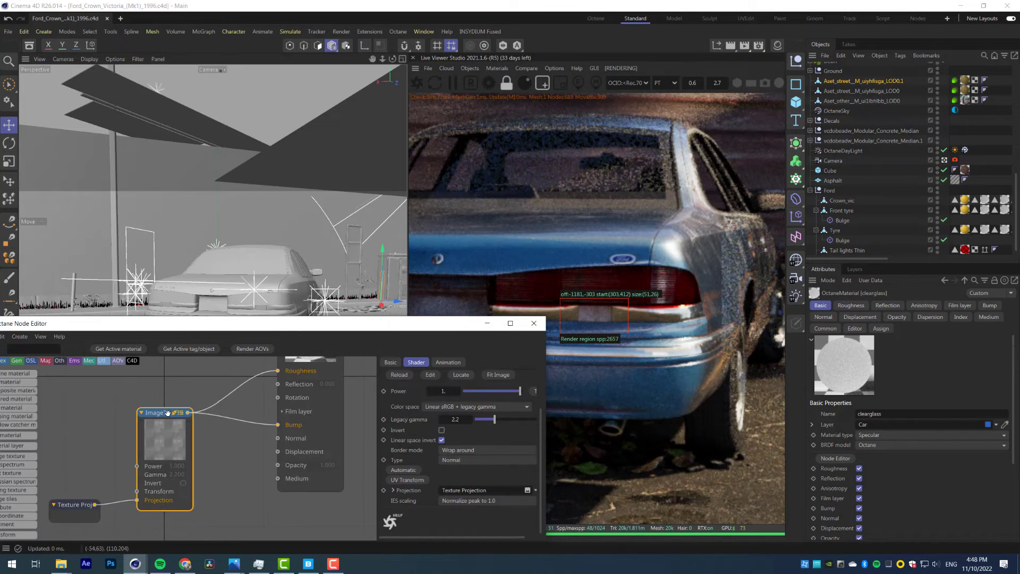
{"action": "right_click", "coordinate": [164, 412]}
{"action": "left_click", "coordinate": [183, 420]}
{"action": "key", "text": "ctrl+s"}
{"action": "scroll", "coordinate": [578, 324], "scroll_direction": "up", "scroll_amount": 1}
{"action": "middle_click_drag", "start_coordinate": [579, 324], "coordinate": [604, 331]}
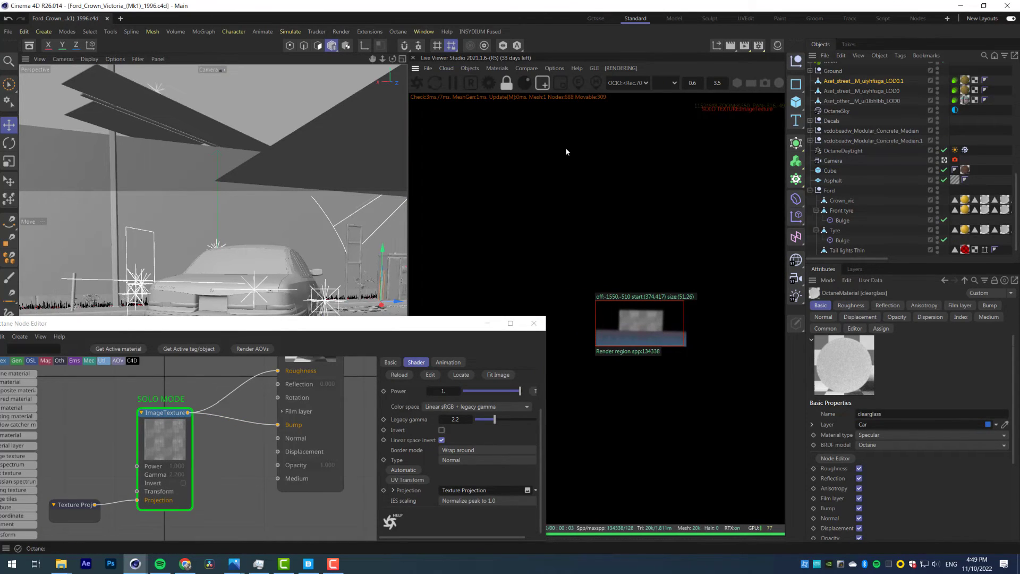
Readjust the box projection scale of the soloed texture and turn off the render region
{"action": "left_click", "coordinate": [84, 507]}
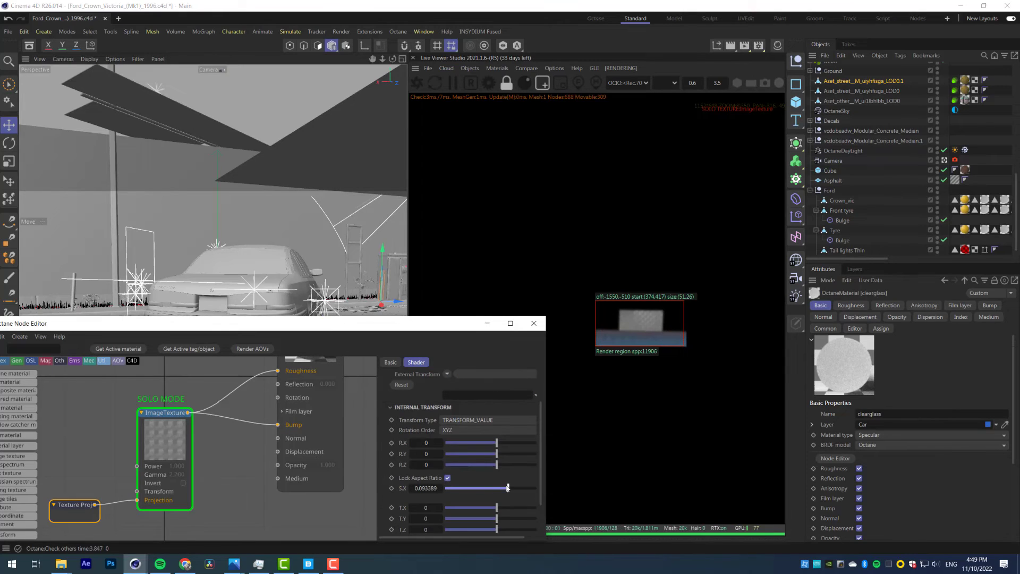
{"action": "left_click_drag", "start_coordinate": [172, 427], "coordinate": [151, 421]}
{"action": "left_click", "coordinate": [542, 84]}
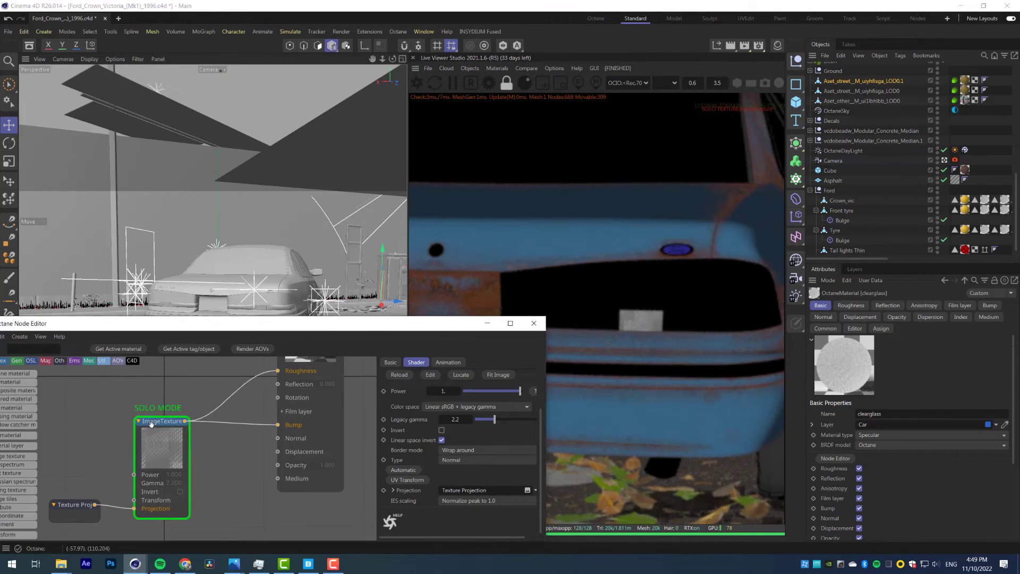
End solo mode on the image texture and draw a render region around the reversing light
{"action": "right_click", "coordinate": [155, 420]}
{"action": "left_click", "coordinate": [175, 427]}
{"action": "left_click", "coordinate": [543, 83]}
{"action": "left_click_drag", "start_coordinate": [595, 300], "coordinate": [683, 345]}
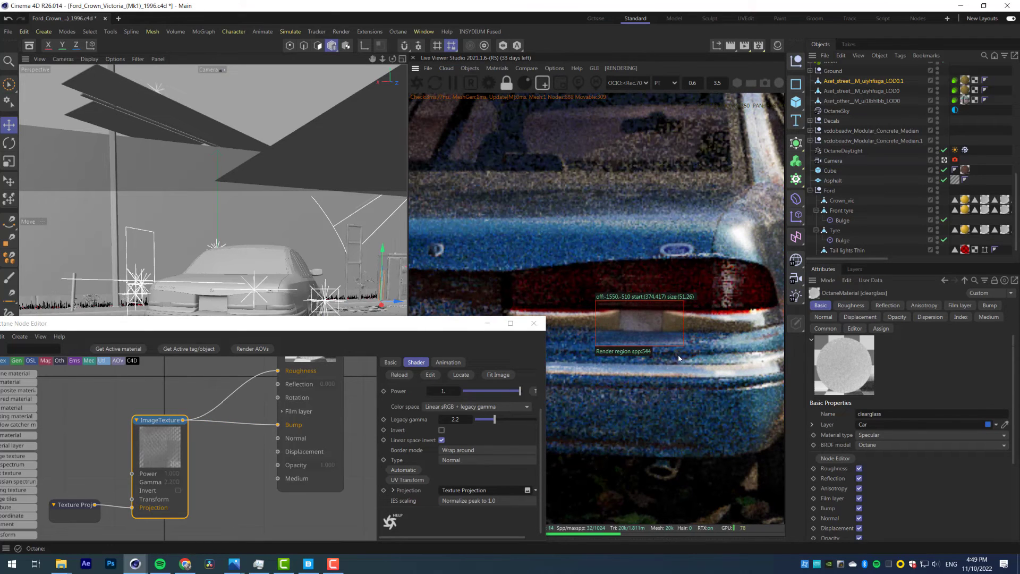
Insert a Gradient between the image texture and the clearglass Bump and Roughness, bringing its black and white knots close together
{"action": "left_click_drag", "start_coordinate": [164, 422], "coordinate": [156, 421]}
{"action": "left_click_drag", "start_coordinate": [250, 323], "coordinate": [241, 287]}
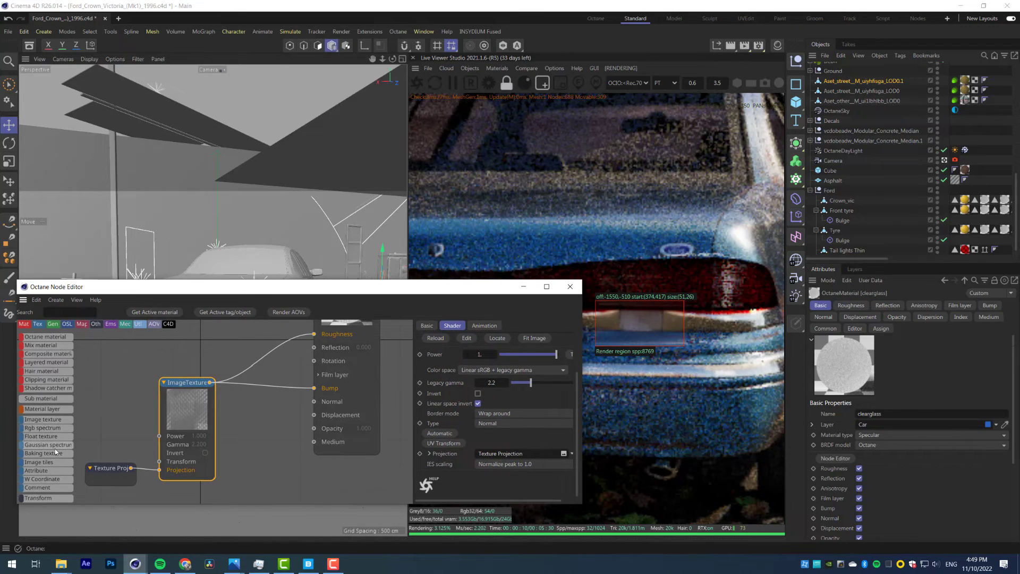
{"action": "scroll", "coordinate": [55, 448], "scroll_direction": "down", "scroll_amount": 5}
{"action": "left_click_drag", "start_coordinate": [53, 468], "coordinate": [256, 411]}
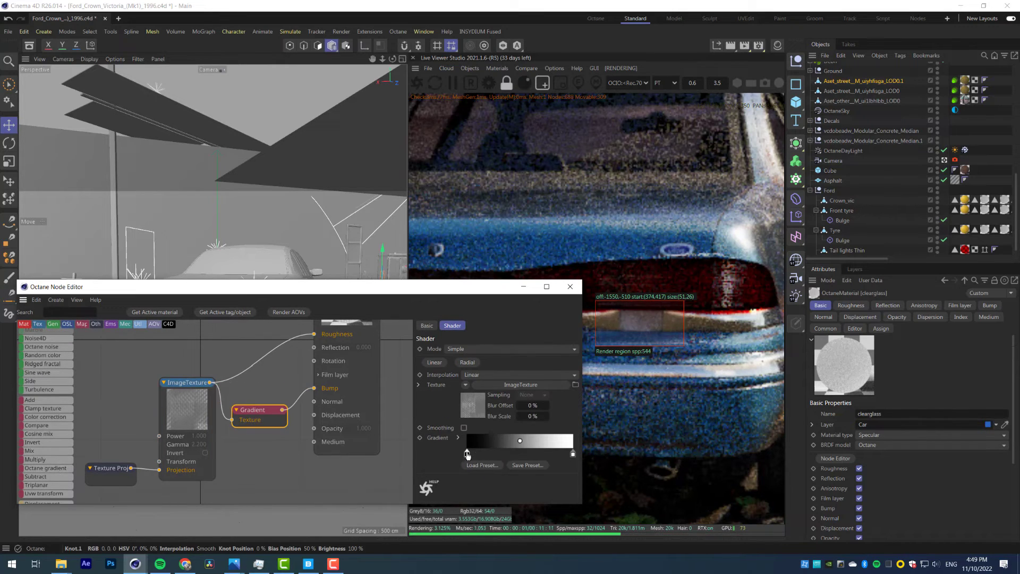
{"action": "left_click_drag", "start_coordinate": [467, 454], "coordinate": [507, 453]}
{"action": "left_click_drag", "start_coordinate": [572, 454], "coordinate": [501, 454]}
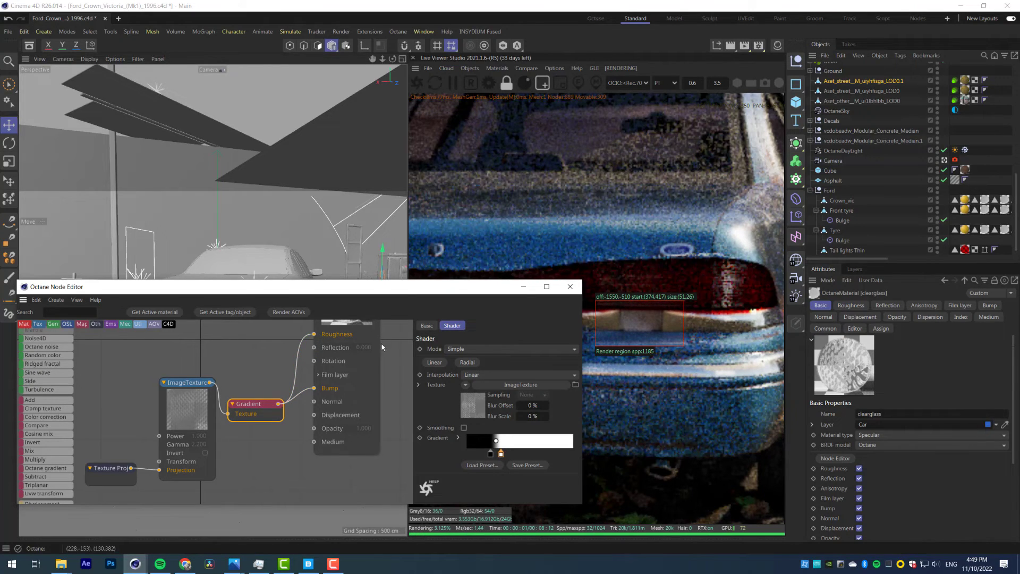
Enable fake shadows in the clearglass material's common settings
{"action": "middle_click_drag", "start_coordinate": [381, 346], "coordinate": [362, 383]}
{"action": "left_click", "coordinate": [338, 353]}
{"action": "left_click", "coordinate": [463, 349]}
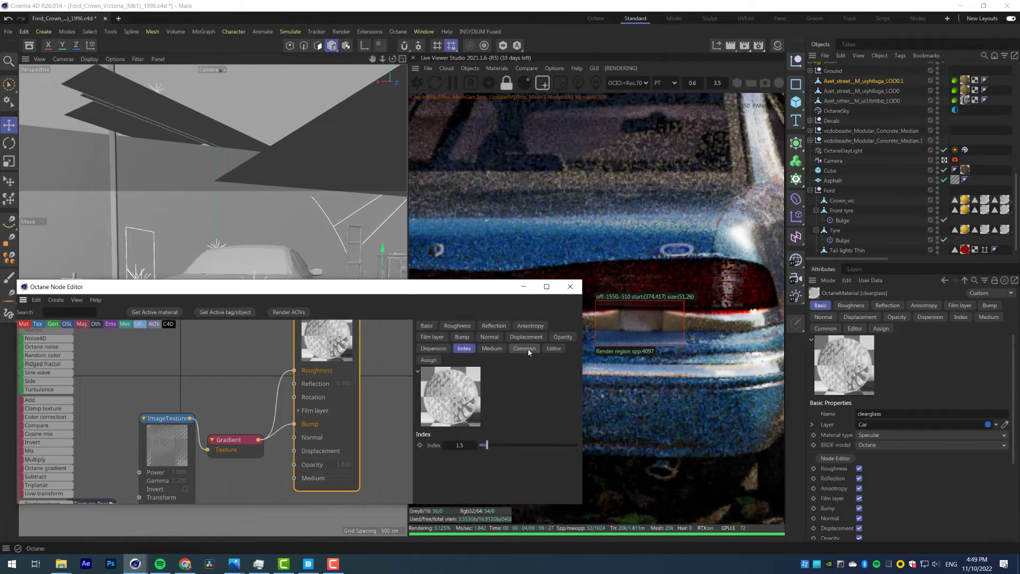
{"action": "left_click", "coordinate": [499, 464]}
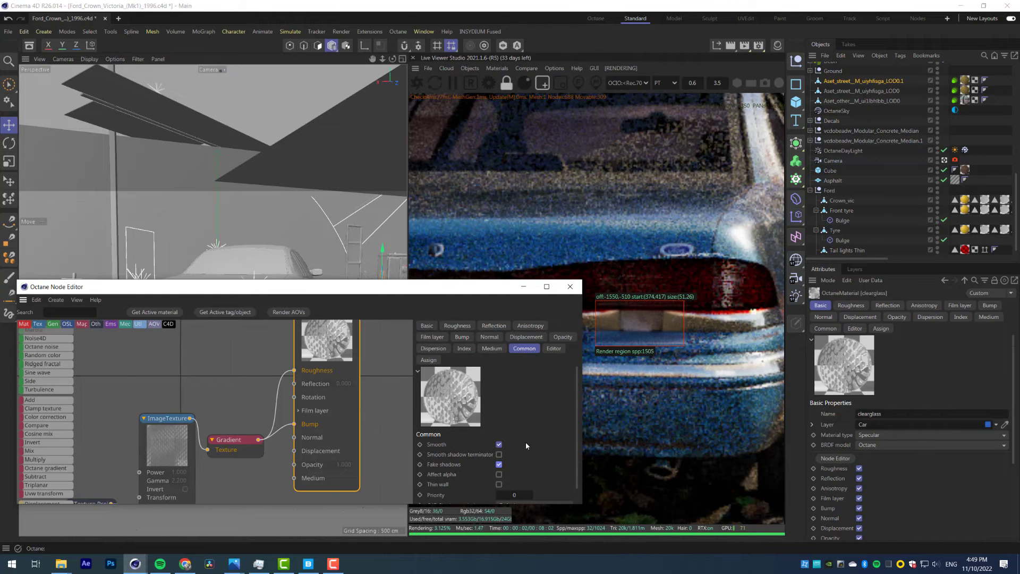
Examine the reversing lights and the car's rear in the live render using different render regions and zoom levels
{"action": "left_click", "coordinate": [671, 326]}
{"action": "scroll", "coordinate": [670, 326], "scroll_direction": "down", "scroll_amount": 3}
{"action": "left_click_drag", "start_coordinate": [434, 292], "coordinate": [419, 459]}
{"action": "scroll", "coordinate": [652, 315], "scroll_direction": "down", "scroll_amount": 2}
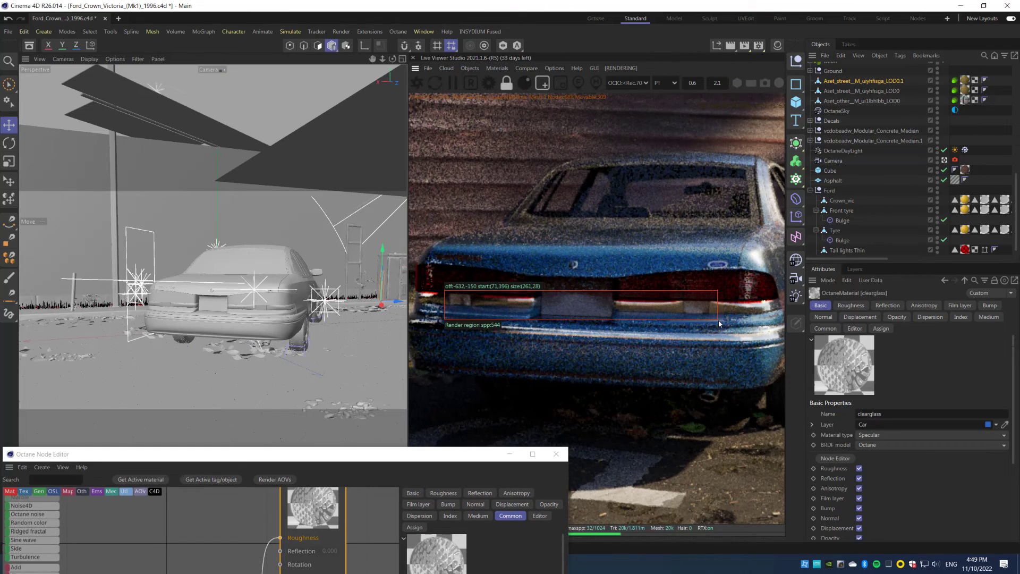
{"action": "scroll", "coordinate": [719, 324], "scroll_direction": "down", "scroll_amount": 2}
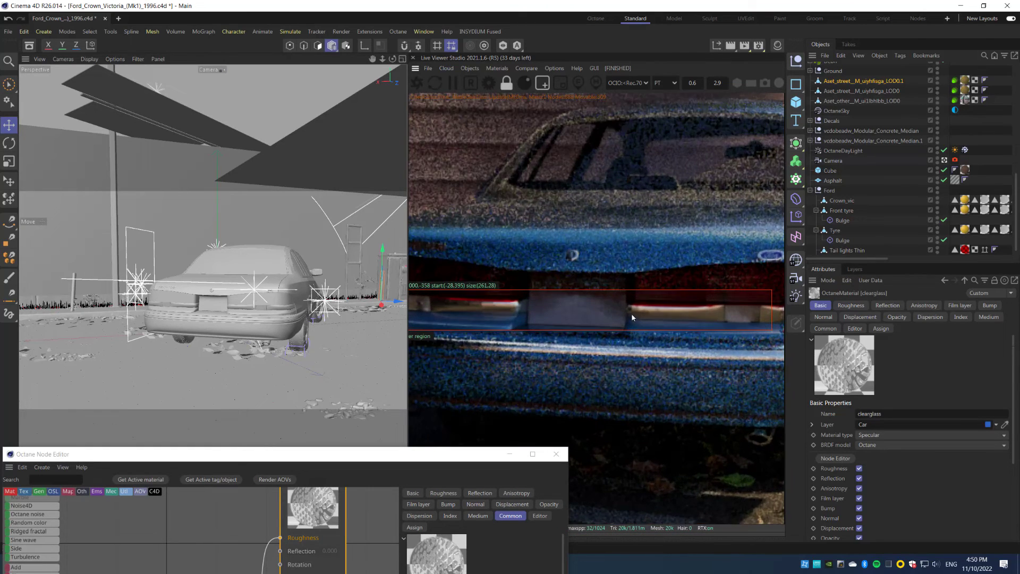
{"action": "scroll", "coordinate": [512, 313], "scroll_direction": "up", "scroll_amount": 2}
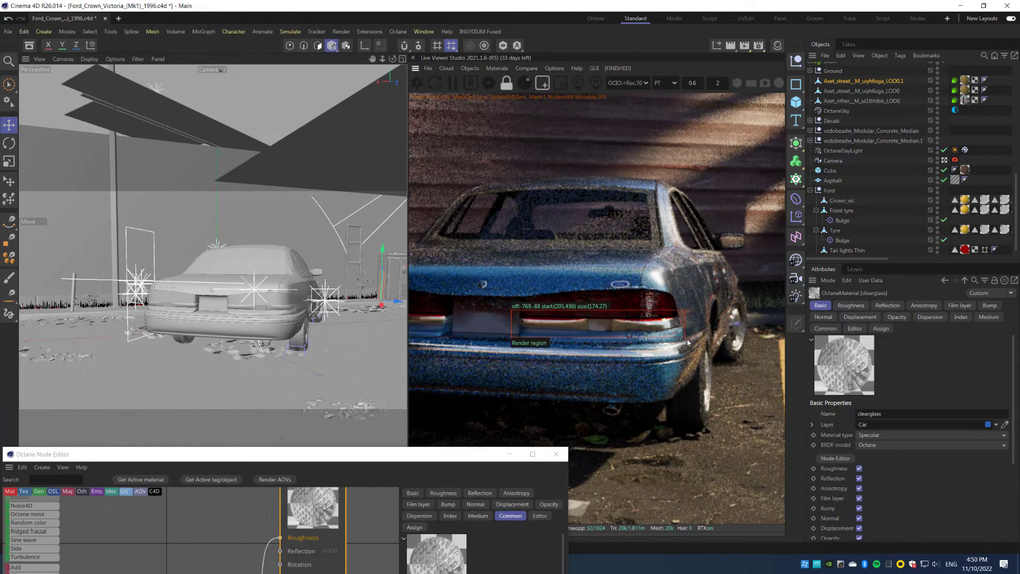
{"action": "middle_click_drag", "start_coordinate": [515, 365], "coordinate": [484, 409]}
{"action": "left_click_drag", "start_coordinate": [607, 338], "coordinate": [649, 436]}
{"action": "left_click_drag", "start_coordinate": [699, 482], "coordinate": [698, 480]}
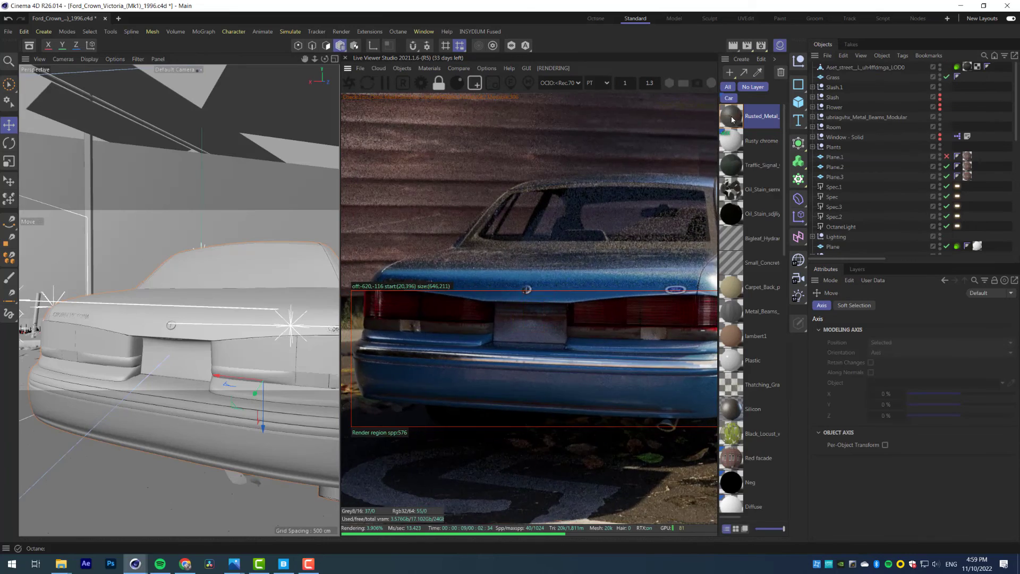
Open the Rusted_Metal_2x2 material's node network and spread out its Albedo texture and ColorCorrection nodes
{"action": "double_click", "coordinate": [732, 120]}
{"action": "left_click_drag", "start_coordinate": [467, 222], "coordinate": [374, 65]}
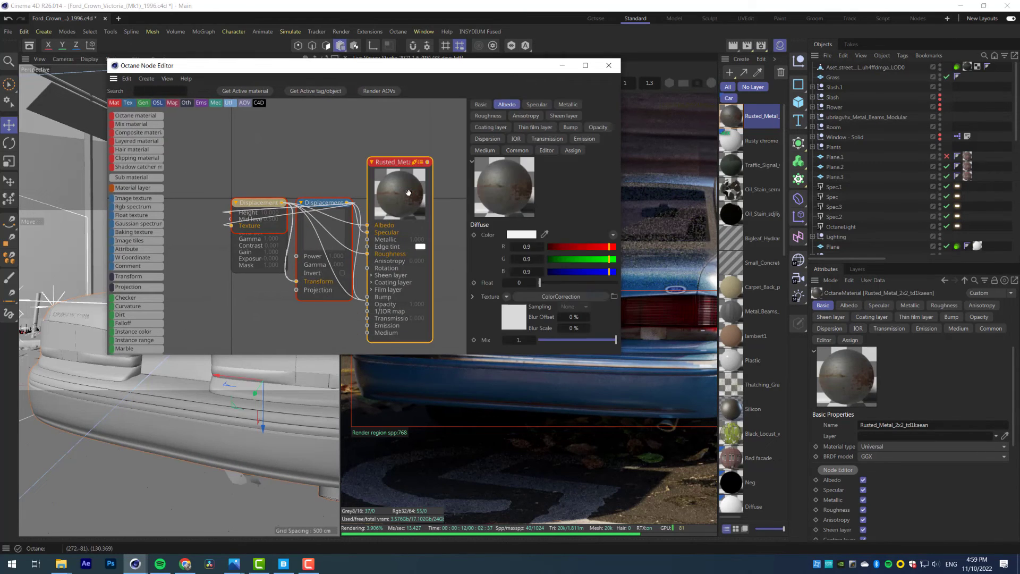
{"action": "right_click", "coordinate": [408, 193]}
{"action": "left_click", "coordinate": [449, 281]}
{"action": "left_click", "coordinate": [450, 261]}
{"action": "left_click_drag", "start_coordinate": [321, 230], "coordinate": [299, 144]}
{"action": "left_click_drag", "start_coordinate": [237, 243], "coordinate": [210, 164]}
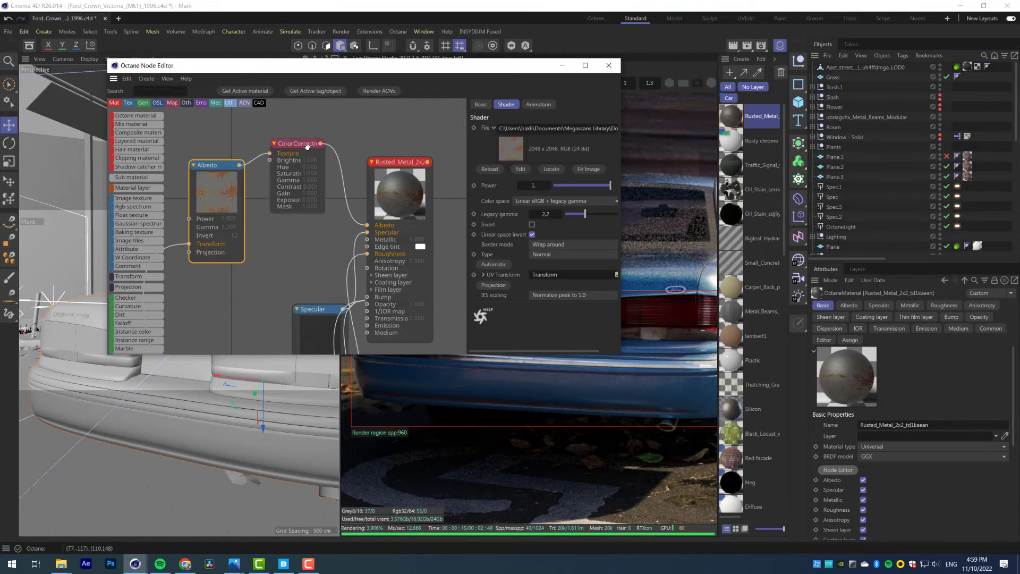
{"action": "left_click", "coordinate": [307, 145]}
{"action": "left_click_drag", "start_coordinate": [308, 65], "coordinate": [241, 32]}
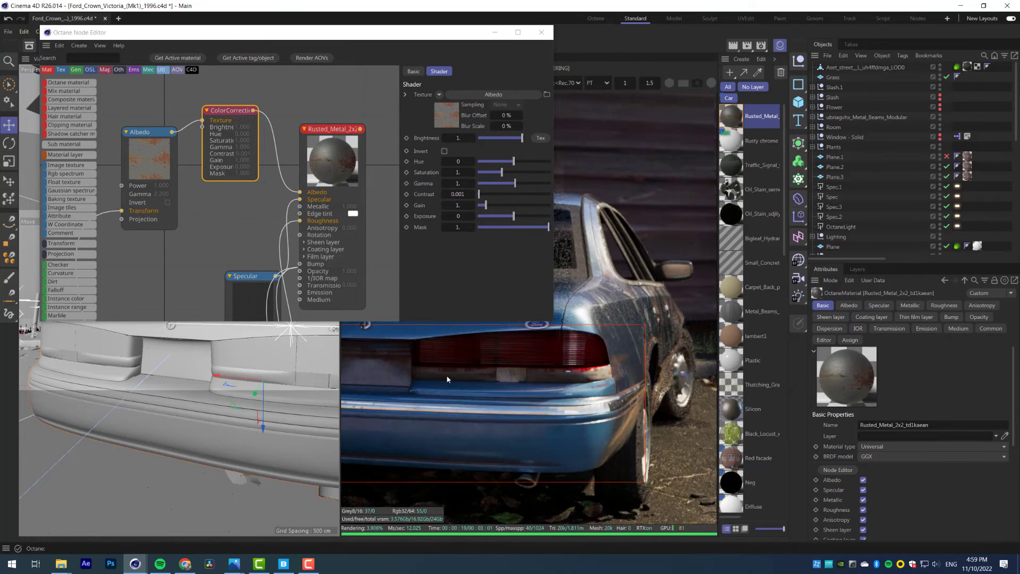
Set the albedo ColorCorrection's contrast to 5 and lower its gamma to about 0.48
{"action": "type", "text": "5"}
{"action": "key", "text": "Return"}
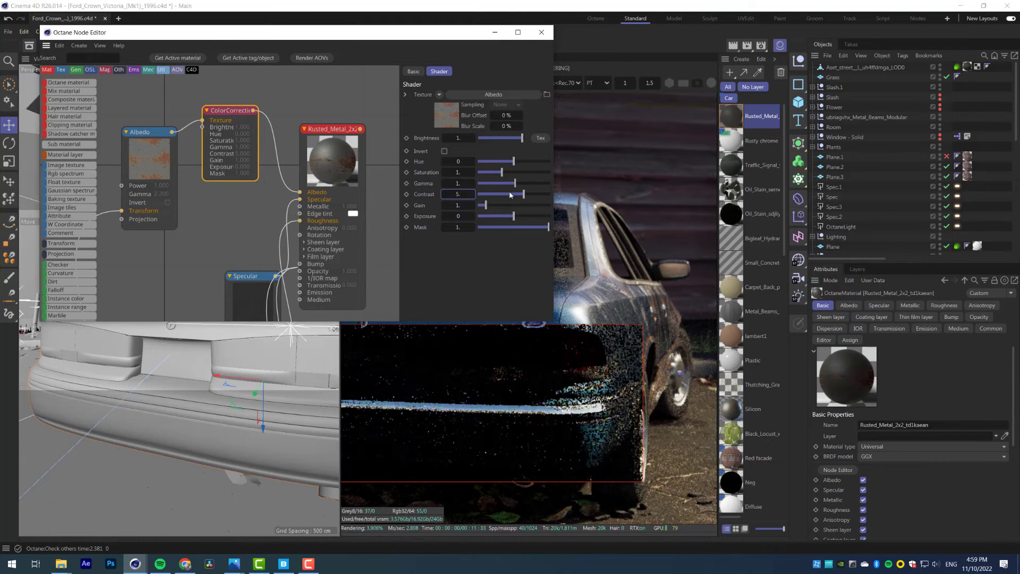
{"action": "left_click_drag", "start_coordinate": [514, 183], "coordinate": [509, 184]}
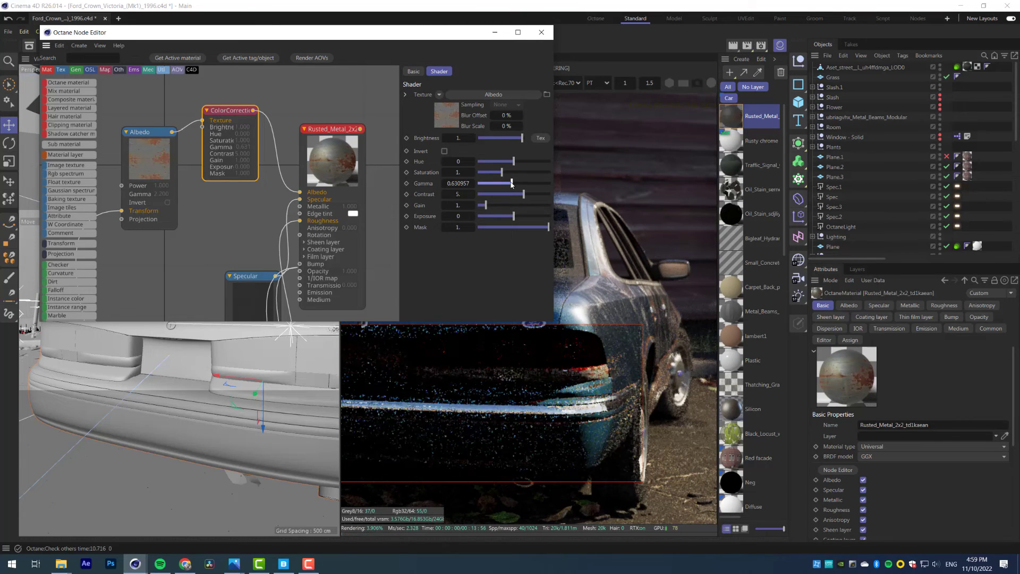
Spread out the Specular texture and its ColorCorrection nodes below the albedo branch
{"action": "left_click_drag", "start_coordinate": [270, 276], "coordinate": [215, 246]}
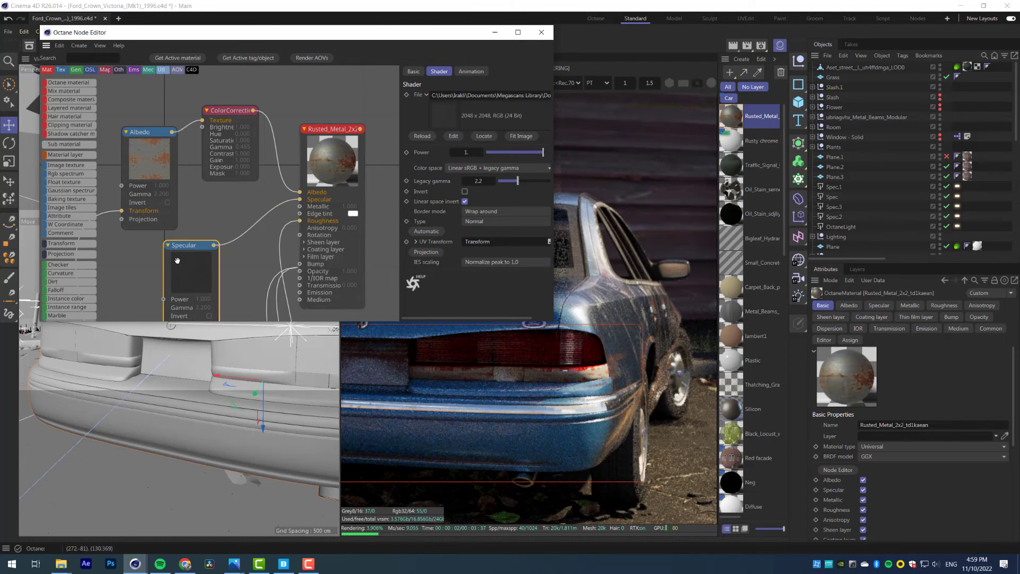
{"action": "left_click_drag", "start_coordinate": [615, 389], "coordinate": [616, 388]}
{"action": "middle_click_drag", "start_coordinate": [195, 243], "coordinate": [203, 216]}
{"action": "scroll", "coordinate": [83, 265], "scroll_direction": "down", "scroll_amount": 3}
{"action": "left_click_drag", "start_coordinate": [255, 202], "coordinate": [258, 201]}
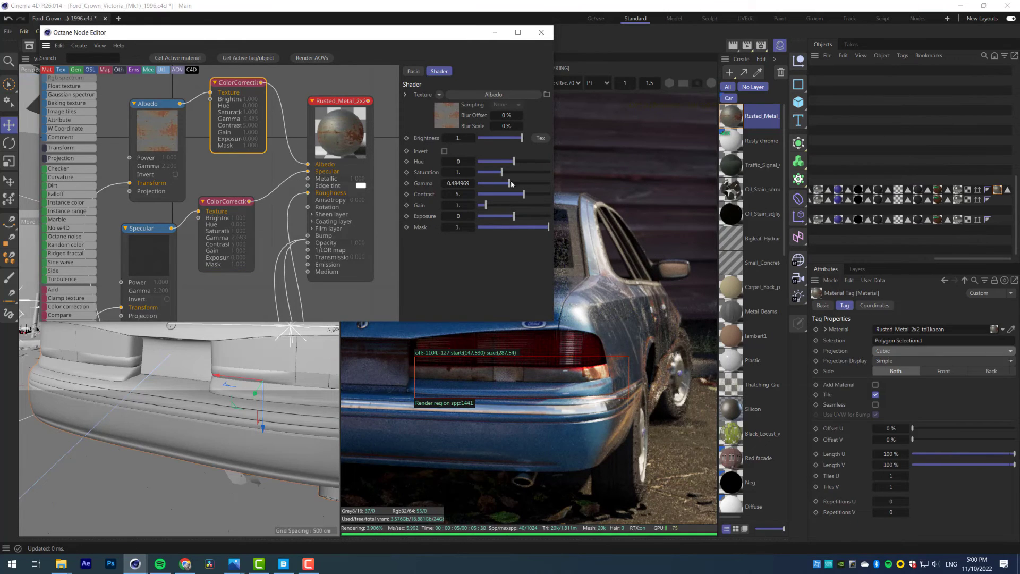
Try a higher gamma on the albedo ColorCorrection and undo the change
{"action": "left_click_drag", "start_coordinate": [511, 184], "coordinate": [522, 184]}
{"action": "key", "text": "ctrl+z"}
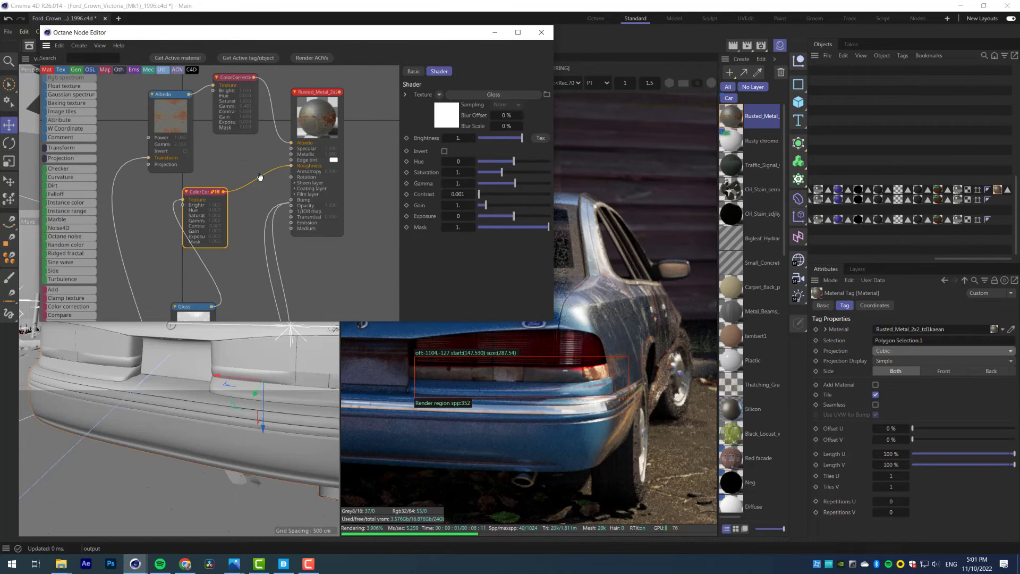
Try a contrast of 10 and a gamma of about 2.68 on the Gloss texture's ColorCorrection
{"action": "scroll", "coordinate": [260, 176], "scroll_direction": "up", "scroll_amount": 2}
{"action": "type", "text": "10."}
{"action": "key", "text": "Return"}
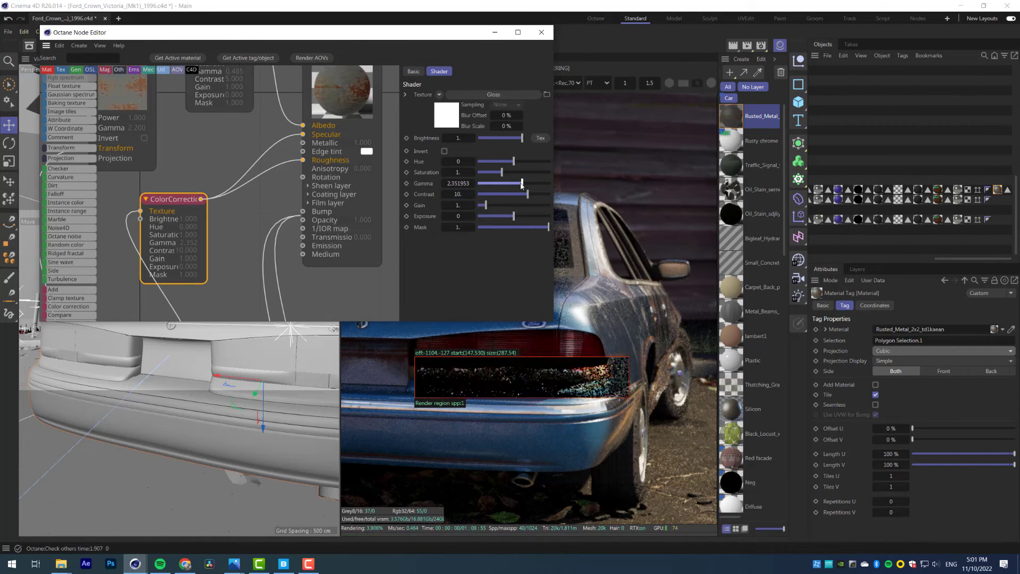
{"action": "left_click_drag", "start_coordinate": [521, 183], "coordinate": [523, 186]}
{"action": "scroll", "coordinate": [340, 69], "scroll_direction": "down", "scroll_amount": 1}
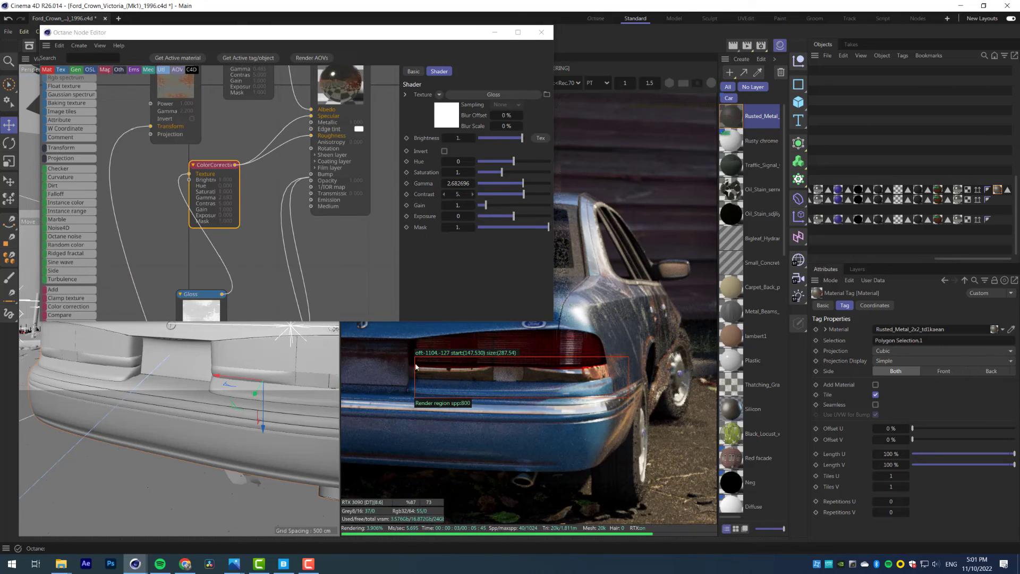
Place the Gloss texture node beside its ColorCorrection and lower that correction's gamma to about 1.58
{"action": "scroll", "coordinate": [515, 383], "scroll_direction": "down", "scroll_amount": 3}
{"action": "scroll", "coordinate": [490, 371], "scroll_direction": "up", "scroll_amount": 1}
{"action": "middle_click_drag", "start_coordinate": [523, 393], "coordinate": [412, 402]}
{"action": "left_click_drag", "start_coordinate": [201, 294], "coordinate": [159, 218]}
{"action": "left_click_drag", "start_coordinate": [213, 165], "coordinate": [227, 162]}
{"action": "left_click_drag", "start_coordinate": [522, 186], "coordinate": [519, 186]}
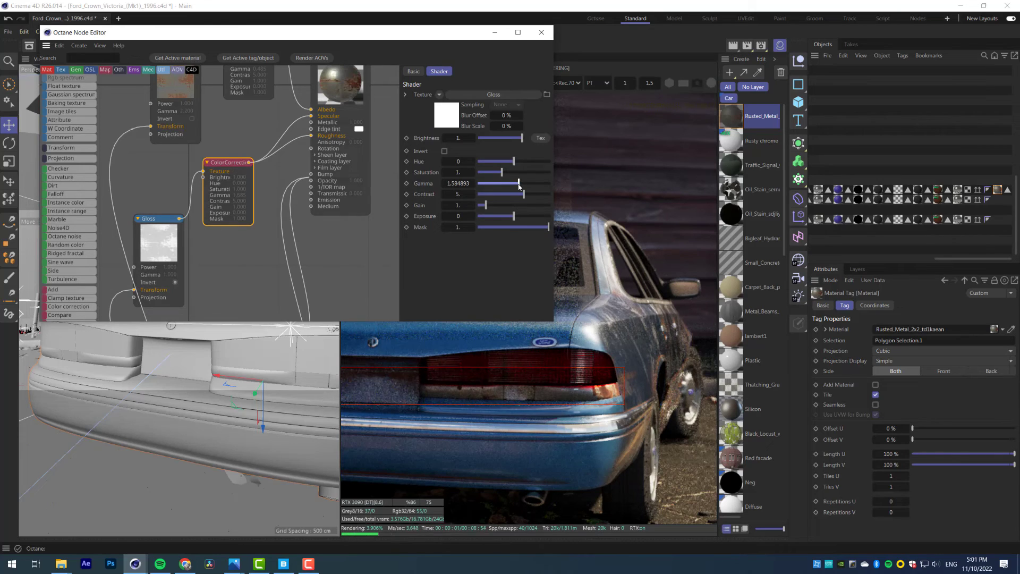
Close the node editor and examine the car's rear and trunk lock in the live render with a new render region
{"action": "middle_click_drag", "start_coordinate": [434, 396], "coordinate": [521, 393]}
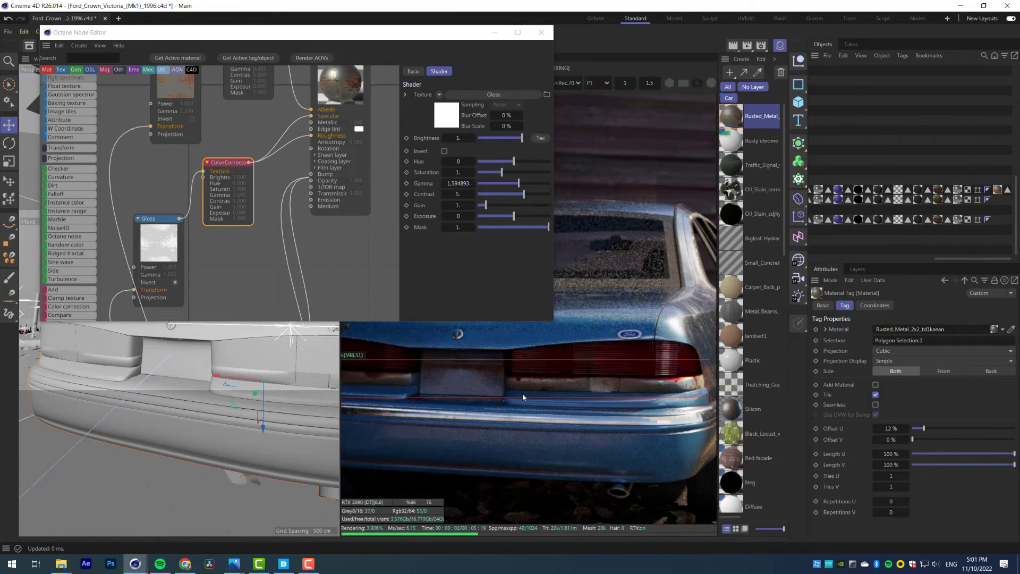
{"action": "scroll", "coordinate": [452, 394], "scroll_direction": "down", "scroll_amount": 2}
{"action": "middle_click_drag", "start_coordinate": [632, 414], "coordinate": [611, 410]}
{"action": "left_click", "coordinate": [542, 32]}
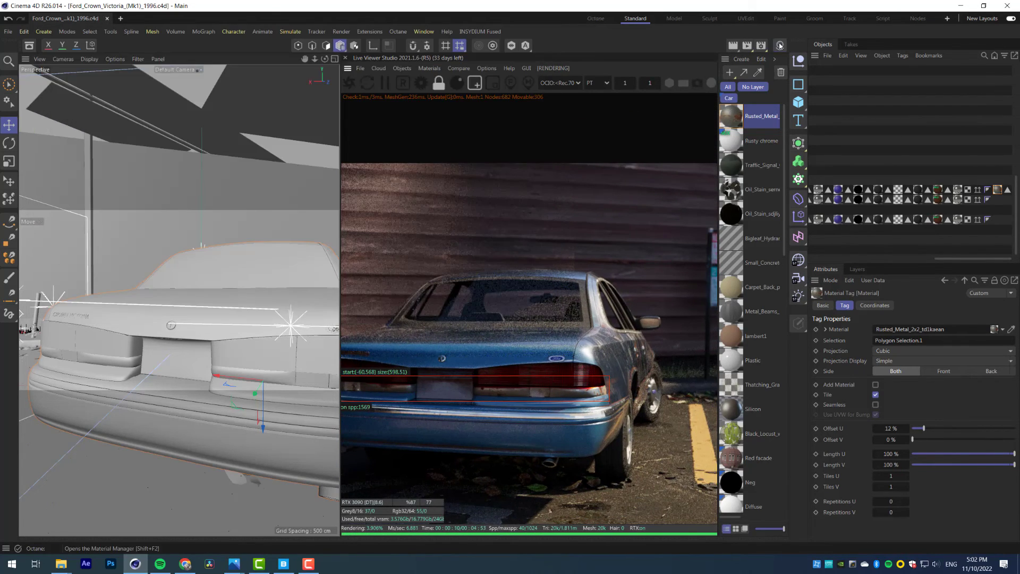
{"action": "left_click_drag", "start_coordinate": [498, 346], "coordinate": [546, 385]}
{"action": "scroll", "coordinate": [630, 429], "scroll_direction": "up", "scroll_amount": 2}
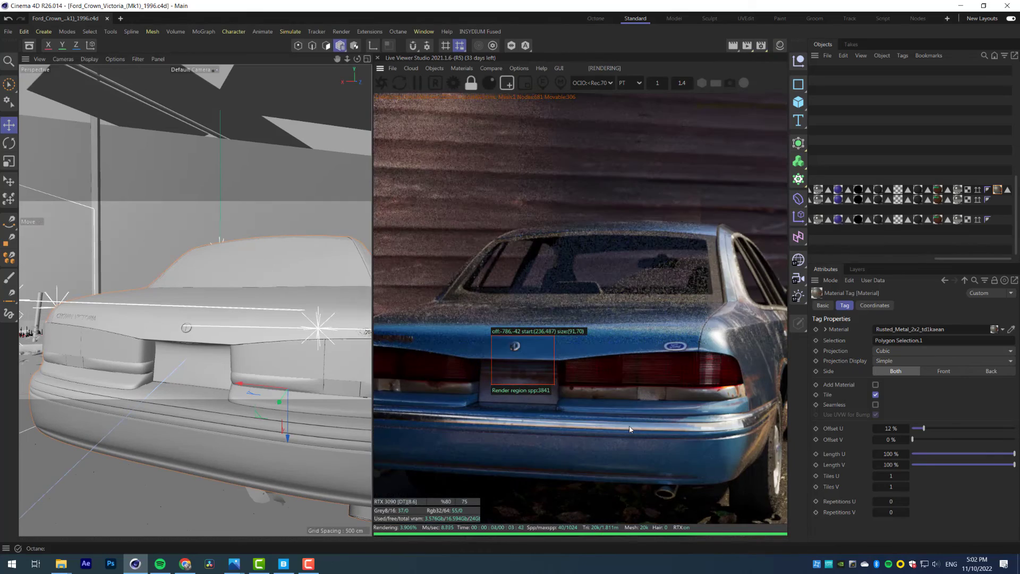
Fill-select the polygons of the trim strip along the car's rear bumper
{"action": "left_click", "coordinate": [326, 46]}
{"action": "left_click_drag", "start_coordinate": [139, 352], "coordinate": [223, 347], "text": "alt"}
{"action": "left_click", "coordinate": [193, 339]}
{"action": "key", "text": "u"}
{"action": "key", "text": "f"}
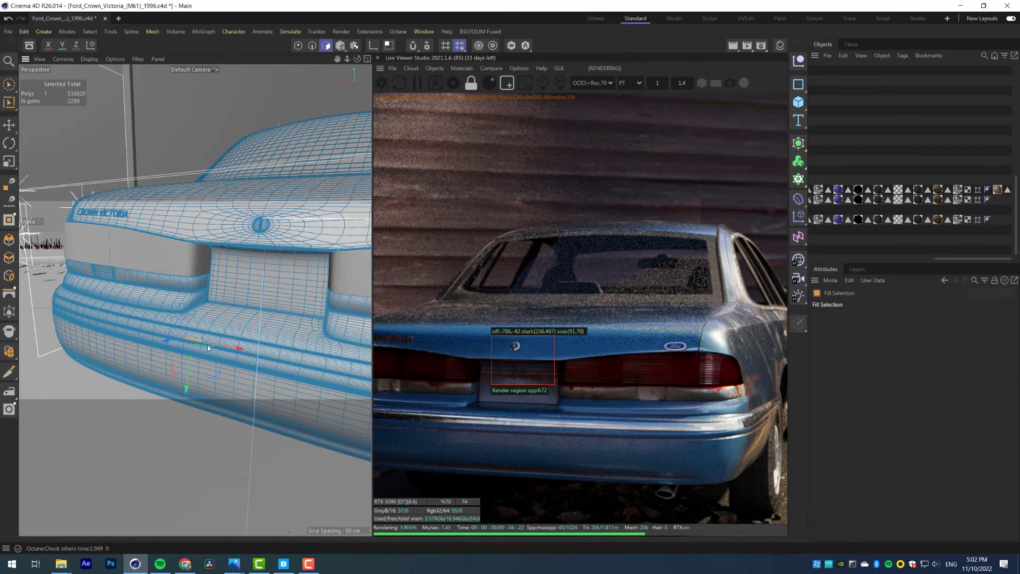
{"action": "left_click", "coordinate": [270, 355]}
Apply the Rusted_Metal_2x2 material to the selected bumper strip and draw a render region over the bumper
{"action": "left_click", "coordinate": [779, 45]}
{"action": "left_click", "coordinate": [746, 126]}
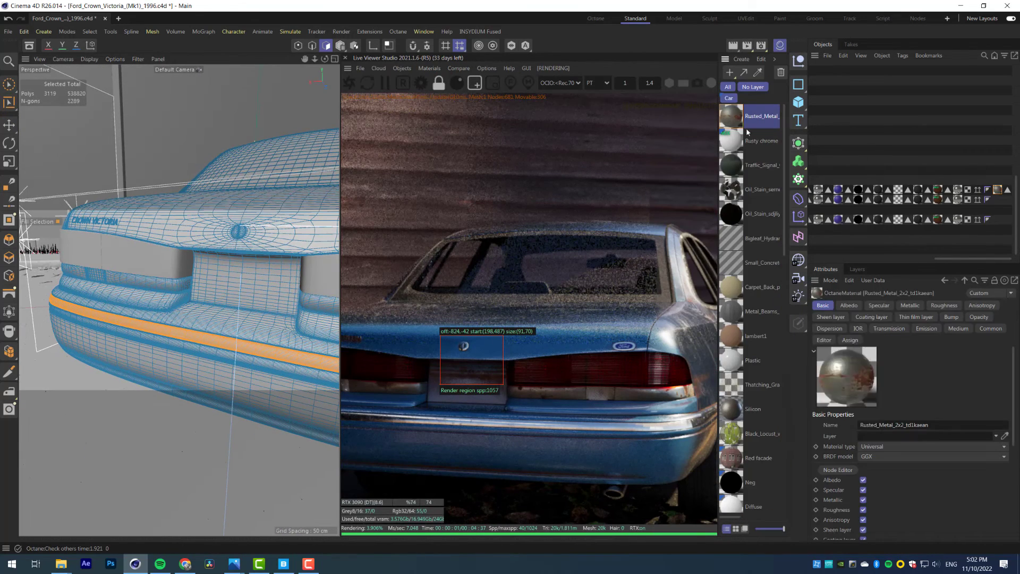
{"action": "right_click", "coordinate": [748, 132]}
{"action": "left_click", "coordinate": [760, 217]}
{"action": "left_click_drag", "start_coordinate": [388, 403], "coordinate": [684, 441]}
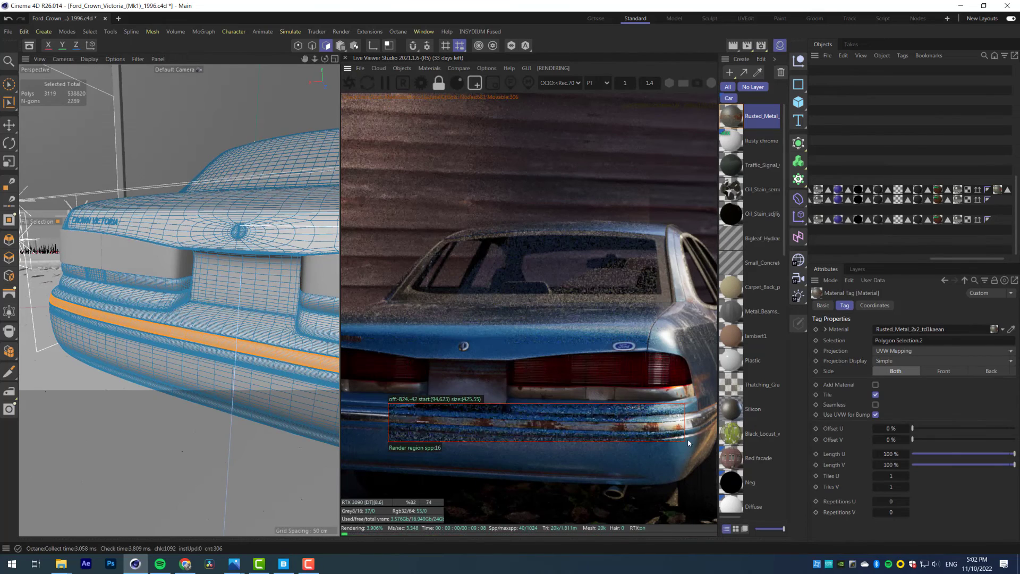
Set the bumper strip's material tag to Cubic projection with an Offset U of 28%
{"action": "left_click", "coordinate": [943, 350]}
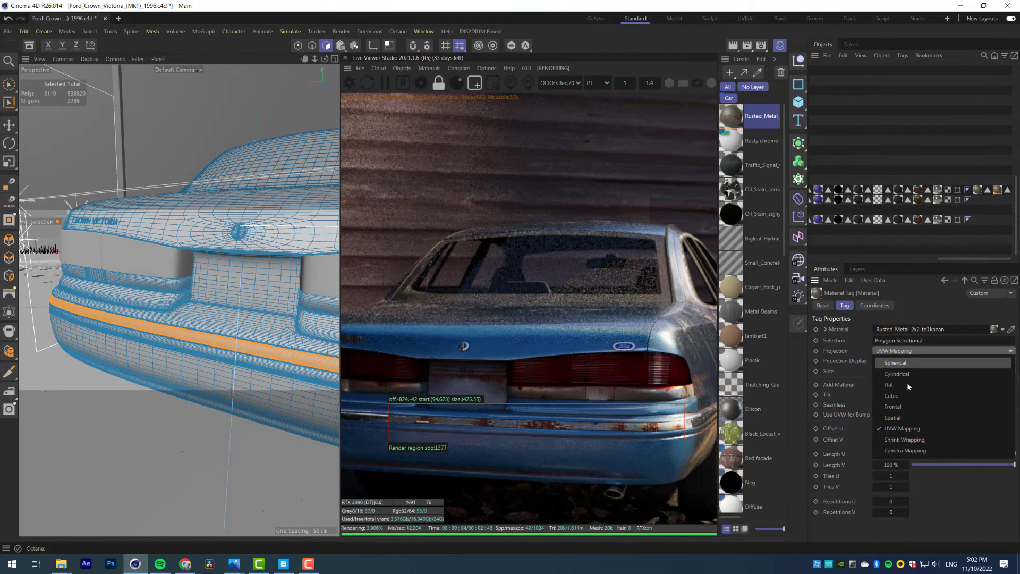
{"action": "left_click", "coordinate": [903, 389]}
{"action": "scroll", "coordinate": [502, 413], "scroll_direction": "down", "scroll_amount": 3}
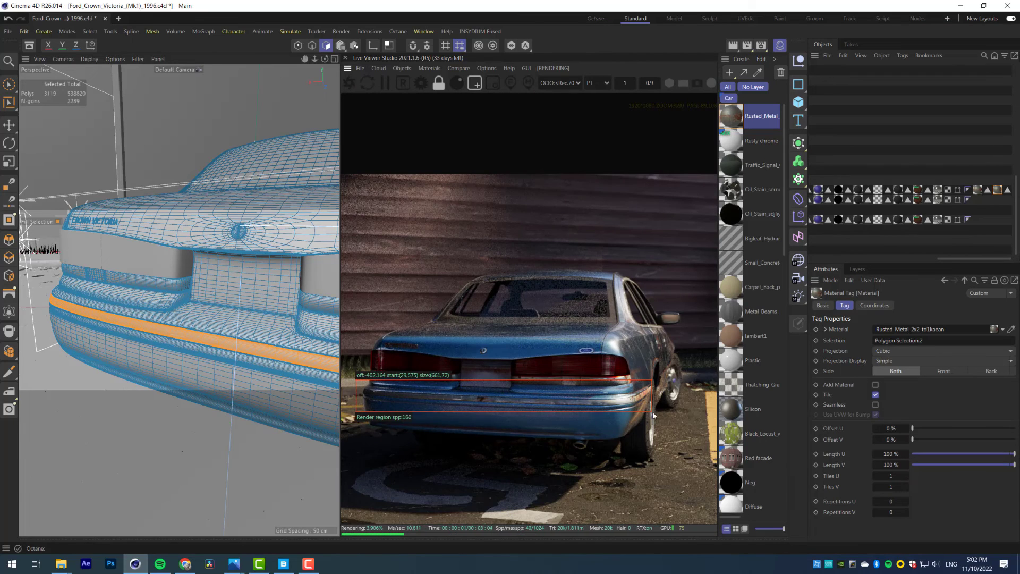
{"action": "scroll", "coordinate": [653, 409], "scroll_direction": "up", "scroll_amount": 2}
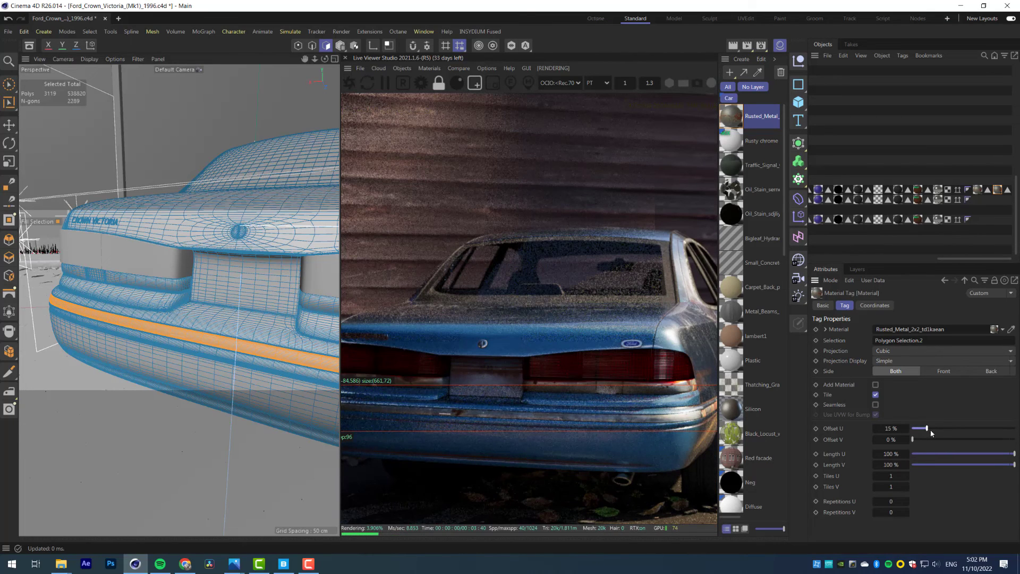
{"action": "left_click_drag", "start_coordinate": [930, 429], "coordinate": [941, 429]}
{"action": "scroll", "coordinate": [595, 416], "scroll_direction": "down", "scroll_amount": 3}
{"action": "middle_click_drag", "start_coordinate": [595, 416], "coordinate": [477, 376]}
Draw a render region around the rear wheel and replace the Front tyre's rim material with Rusted_Metal_2x2
{"action": "left_click_drag", "start_coordinate": [557, 340], "coordinate": [631, 452]}
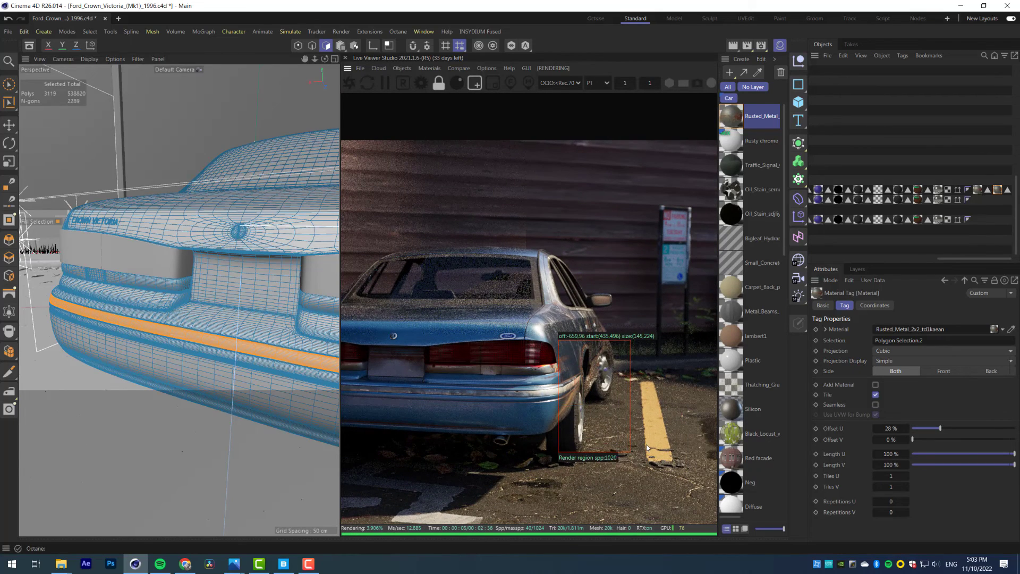
{"action": "scroll", "coordinate": [859, 203], "scroll_direction": "left", "scroll_amount": 5}
{"action": "left_click", "coordinate": [851, 201]}
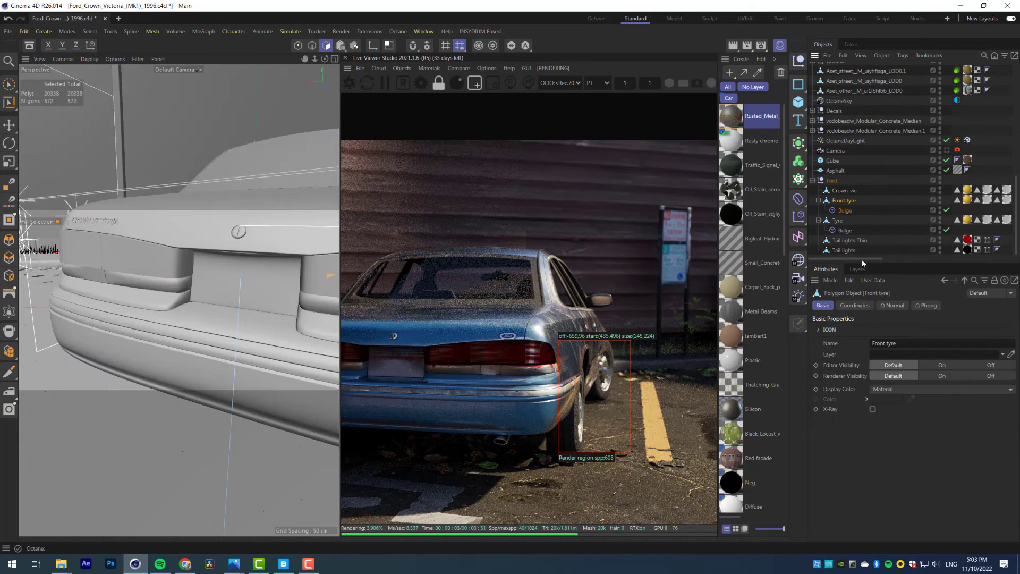
{"action": "left_click_drag", "start_coordinate": [867, 259], "coordinate": [910, 260]}
{"action": "key", "text": "o"}
{"action": "double_click", "coordinate": [919, 200]}
{"action": "left_click_drag", "start_coordinate": [732, 117], "coordinate": [741, 121]}
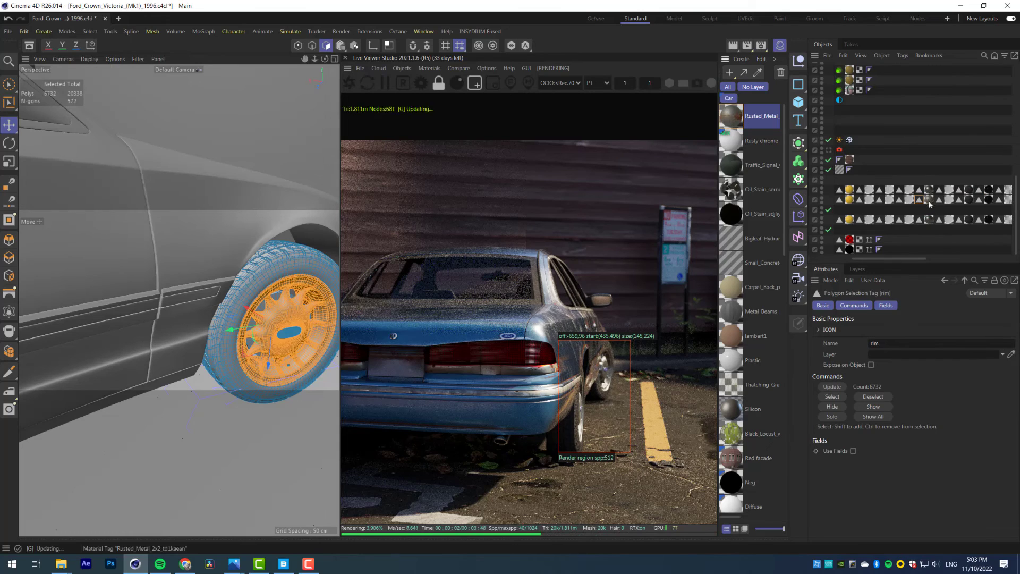
Recall the Tyre object's rim selection and replace the material on its rim tag with Rusted_Metal_2x2
{"action": "left_click", "coordinate": [918, 220]}
{"action": "middle_click_drag", "start_coordinate": [106, 319], "coordinate": [183, 303], "text": "alt"}
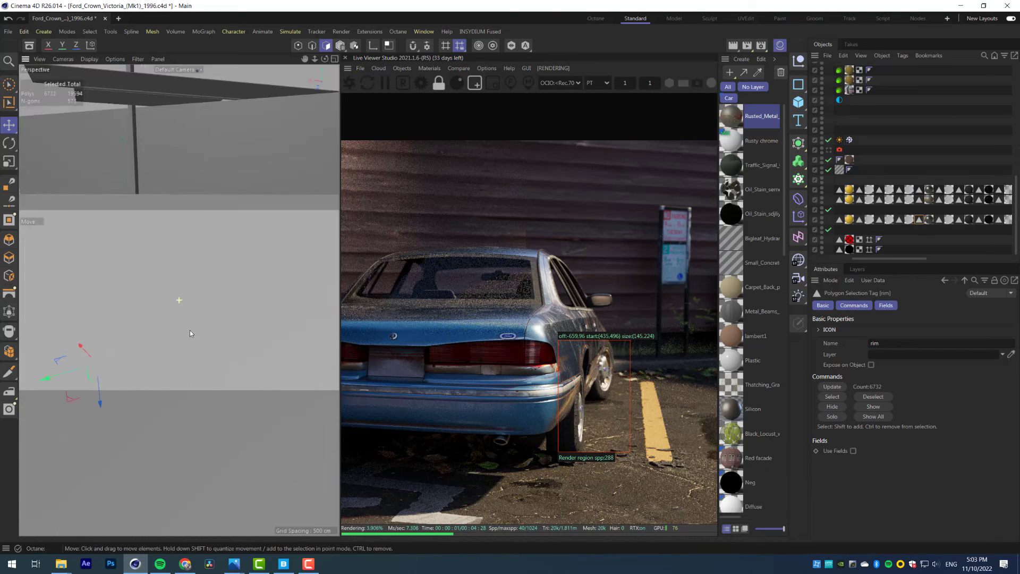
{"action": "left_click_drag", "start_coordinate": [183, 302], "coordinate": [198, 292], "text": "alt"}
{"action": "scroll", "coordinate": [175, 303], "scroll_direction": "up", "scroll_amount": 4}
{"action": "left_click", "coordinate": [929, 219]}
{"action": "left_click_drag", "start_coordinate": [737, 117], "coordinate": [909, 329]}
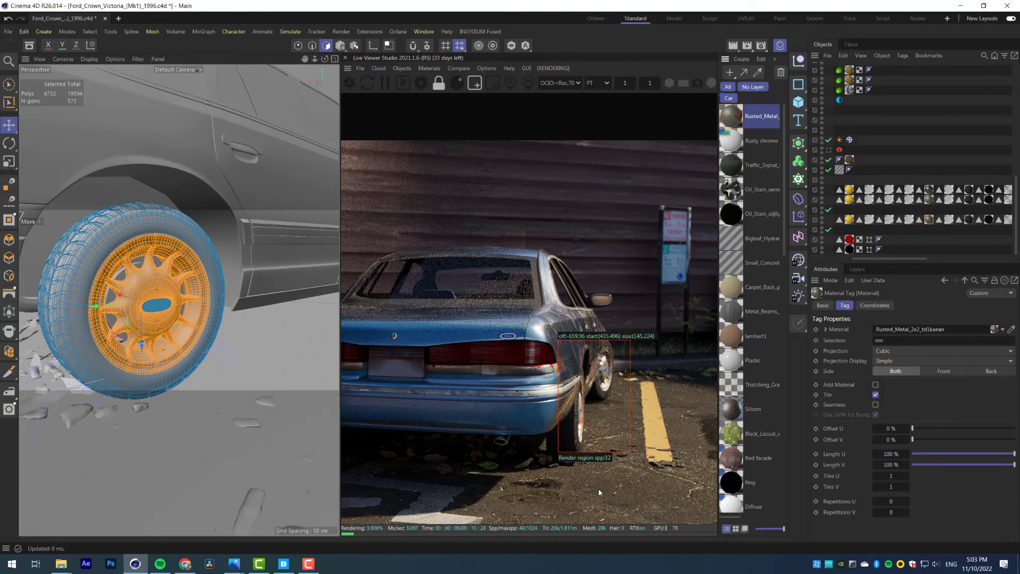
Draw a render region around the exhaust tip under the rear bumper
{"action": "scroll", "coordinate": [399, 372], "scroll_direction": "down", "scroll_amount": 3}
{"action": "scroll", "coordinate": [584, 379], "scroll_direction": "up", "scroll_amount": 3}
{"action": "mouse_move", "coordinate": [440, 363]}
{"action": "middle_mouse_down"}
{"action": "mouse_move", "coordinate": [584, 379]}
{"action": "mouse_move", "coordinate": [549, 350]}
{"action": "middle_mouse_up"}
{"action": "left_click_drag", "start_coordinate": [558, 406], "coordinate": [617, 454]}
Select the car body and fill-select the exhaust tip's polygons beneath the rear bumper
{"action": "middle_click_drag", "start_coordinate": [111, 340], "coordinate": [250, 414], "text": "alt"}
{"action": "left_click", "coordinate": [341, 46]}
{"action": "left_click_drag", "start_coordinate": [64, 319], "coordinate": [159, 308], "text": "alt"}
{"action": "left_click", "coordinate": [159, 308]}
{"action": "left_click", "coordinate": [326, 47]}
{"action": "key", "text": "u"}
{"action": "key", "text": "f"}
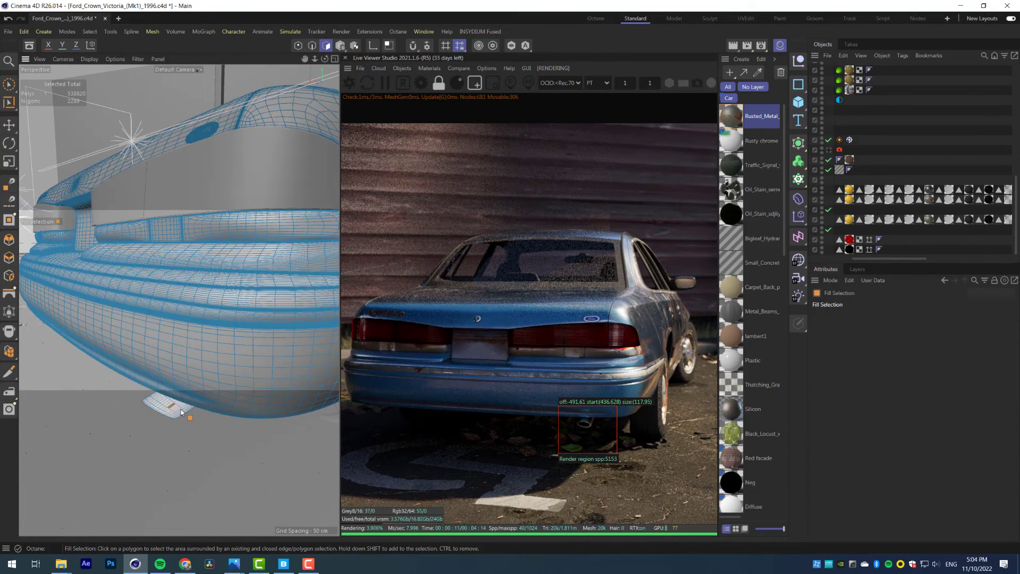
{"action": "left_click", "coordinate": [170, 406]}
Add the remaining exhaust pipe polygons to the selection and apply Rusted_Metal_2x2 to them
{"action": "left_click_drag", "start_coordinate": [753, 120], "coordinate": [200, 322]}
{"action": "scroll", "coordinate": [171, 433], "scroll_direction": "up", "scroll_amount": 8}
{"action": "left_click", "coordinate": [176, 283], "text": "shift"}
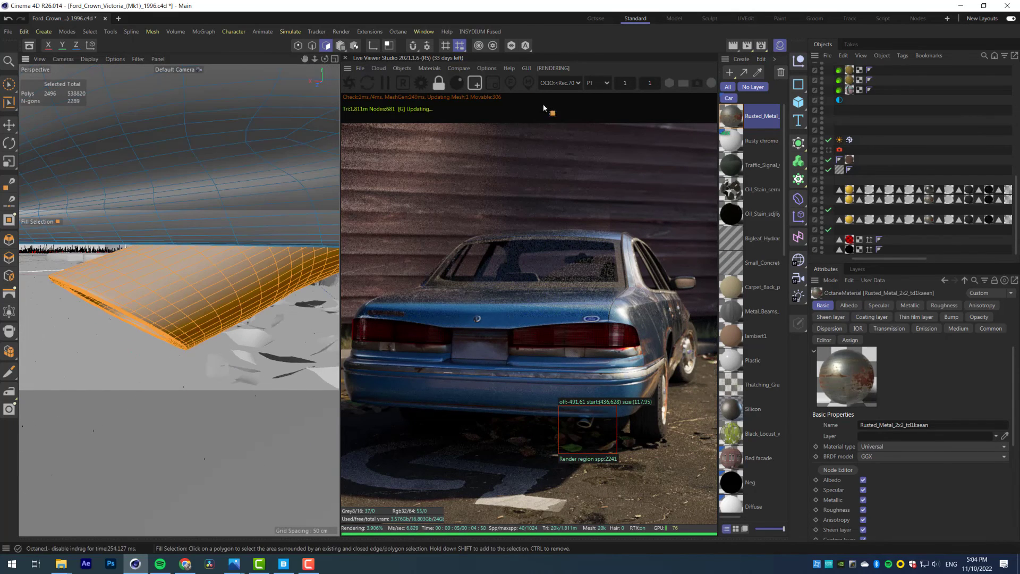
{"action": "left_click_drag", "start_coordinate": [754, 117], "coordinate": [183, 295]}
{"action": "left_click_drag", "start_coordinate": [359, 393], "coordinate": [429, 445]}
Draw a render region around the round trunk lock and apply Rusted_Metal_2x2 to its polygons
{"action": "scroll", "coordinate": [533, 376], "scroll_direction": "down", "scroll_amount": 4}
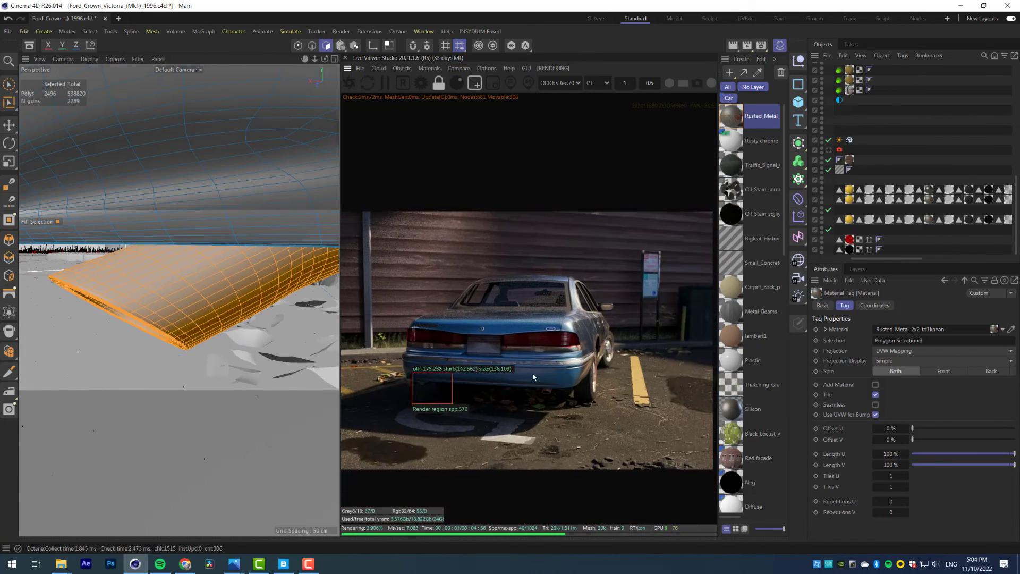
{"action": "middle_click_drag", "start_coordinate": [533, 375], "coordinate": [558, 435]}
{"action": "scroll", "coordinate": [521, 395], "scroll_direction": "up", "scroll_amount": 7}
{"action": "left_click_drag", "start_coordinate": [475, 356], "coordinate": [557, 403]}
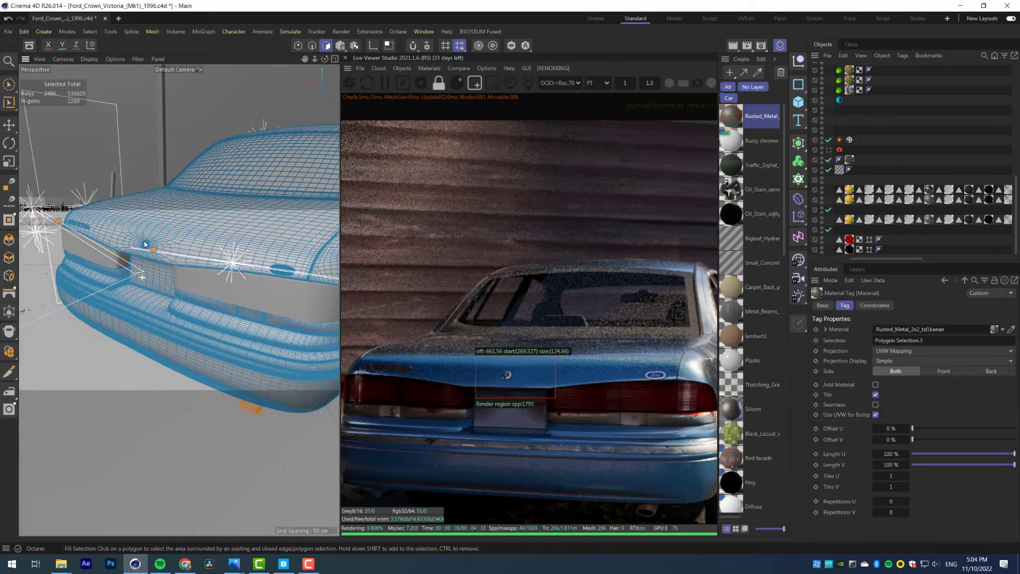
{"action": "left_click", "coordinate": [733, 118]}
{"action": "left_click_drag", "start_coordinate": [739, 124], "coordinate": [177, 308]}
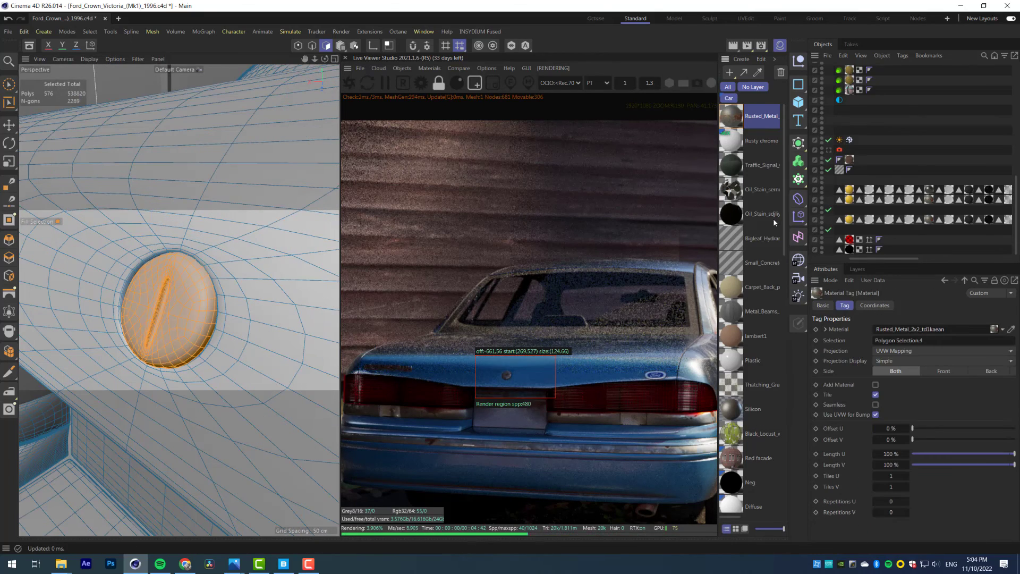
Examine the trunk and tail light area in the live render using different render regions
{"action": "left_click_drag", "start_coordinate": [359, 354], "coordinate": [431, 393]}
{"action": "scroll", "coordinate": [615, 412], "scroll_direction": "down", "scroll_amount": 4}
{"action": "scroll", "coordinate": [618, 392], "scroll_direction": "down", "scroll_amount": 1}
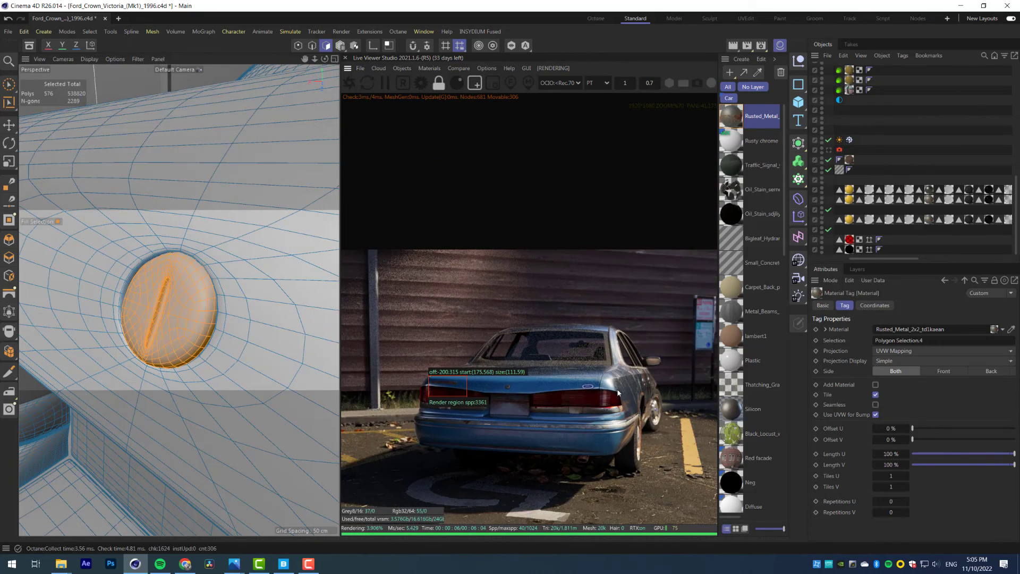
{"action": "middle_click_drag", "start_coordinate": [521, 434], "coordinate": [590, 339]}
{"action": "left_click_drag", "start_coordinate": [432, 300], "coordinate": [623, 342]}
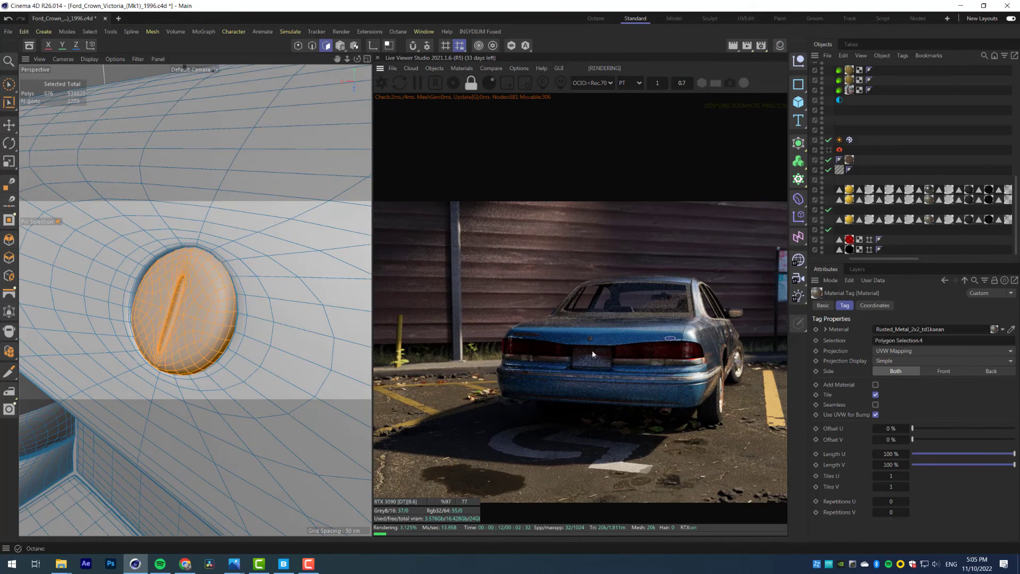
Activate the Move tool and switch the viewport from the default camera to the scene Camera
{"action": "key", "text": "e"}
{"action": "left_click", "coordinate": [193, 70]}
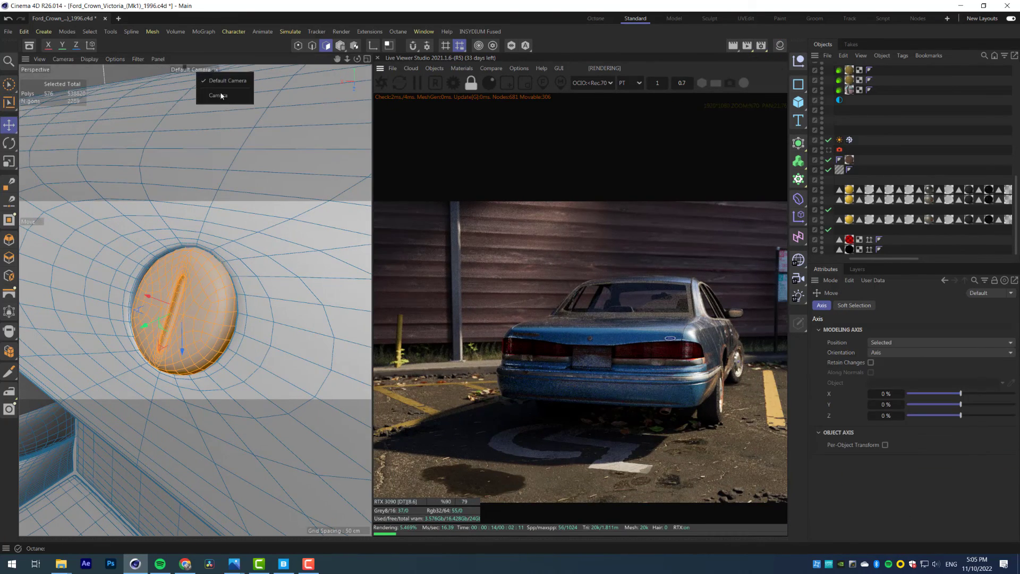
{"action": "left_click", "coordinate": [220, 96]}
{"action": "scroll", "coordinate": [559, 242], "scroll_direction": "down", "scroll_amount": 2}
{"action": "middle_click_drag", "start_coordinate": [559, 246], "coordinate": [585, 241]}
{"action": "left_click_drag", "start_coordinate": [871, 259], "coordinate": [832, 259]}
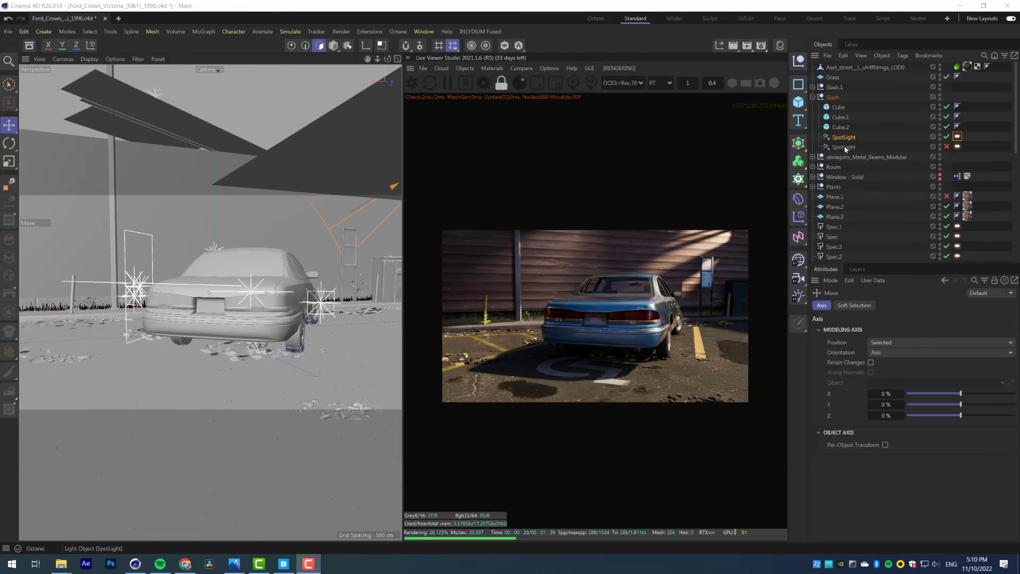
Delete the disabled SpotLight from the Slash group and select the remaining SpotLight
{"action": "left_click", "coordinate": [844, 148]}
{"action": "key", "text": "Delete"}
{"action": "left_click", "coordinate": [848, 139]}
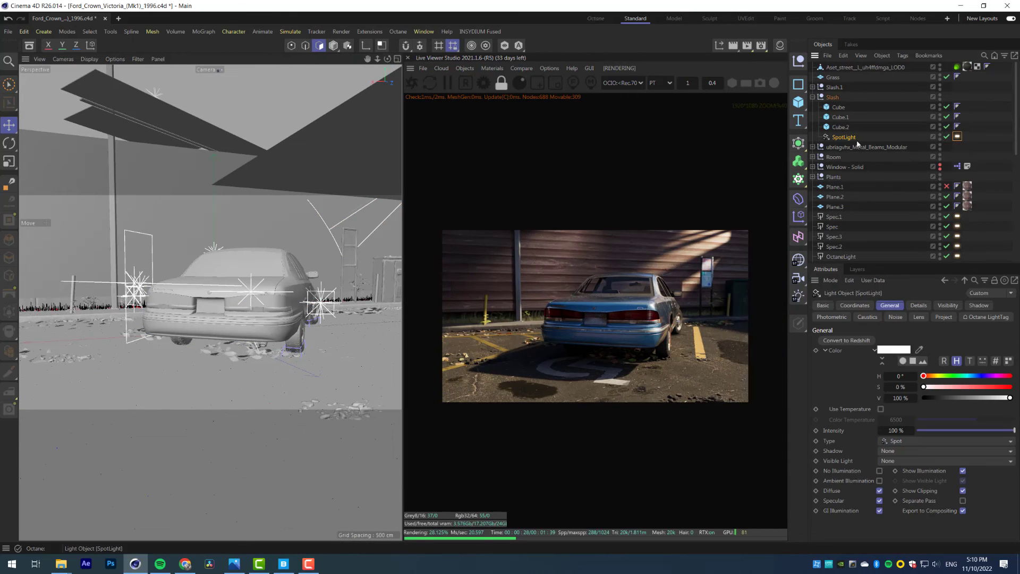
Set the Octane path tracing maximum samples to 4096 and enlarge the Live Viewer for the car render
{"action": "left_click", "coordinate": [460, 83]}
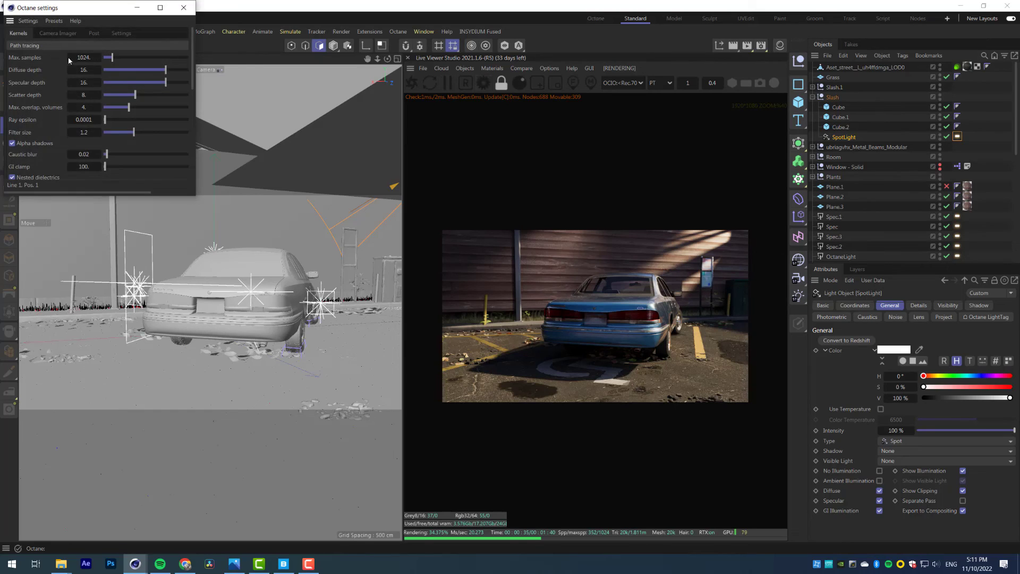
{"action": "type", "text": "4096"}
{"action": "key", "text": "Return"}
{"action": "left_click", "coordinate": [183, 7]}
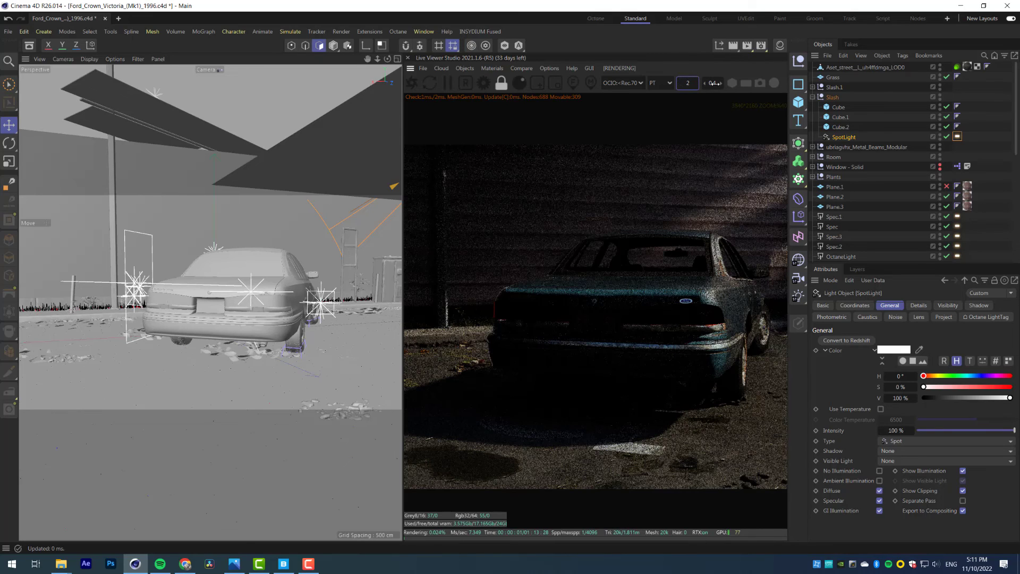
{"action": "scroll", "coordinate": [624, 274], "scroll_direction": "down", "scroll_amount": 1}
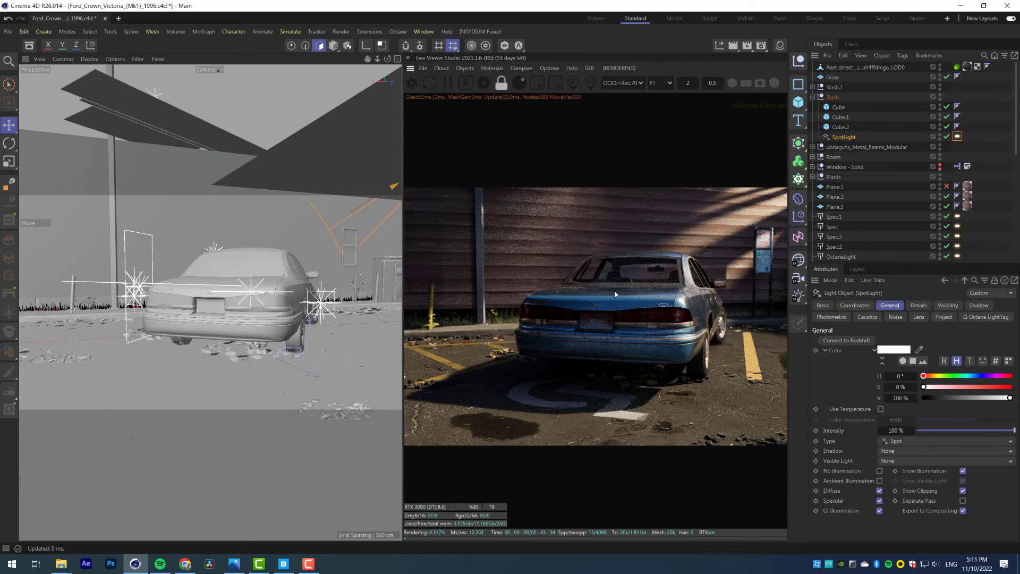
{"action": "left_click_drag", "start_coordinate": [402, 488], "coordinate": [170, 487]}
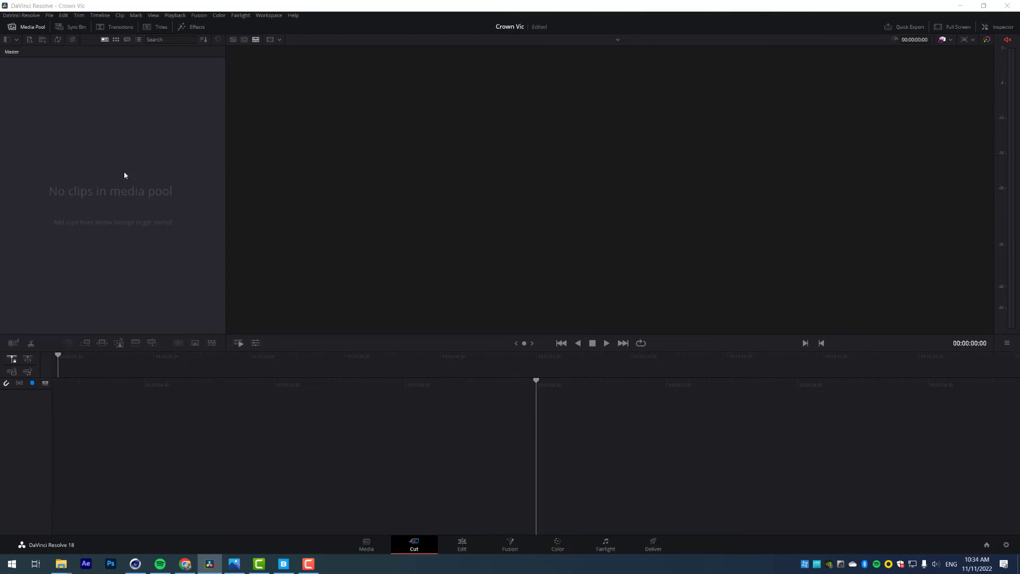
Switch to DaVinci Resolve and import the Beauty EXR render from the wip folder in Crown_vic_Tutorial
{"action": "double_click", "coordinate": [123, 171]}
{"action": "left_click", "coordinate": [200, 128]}
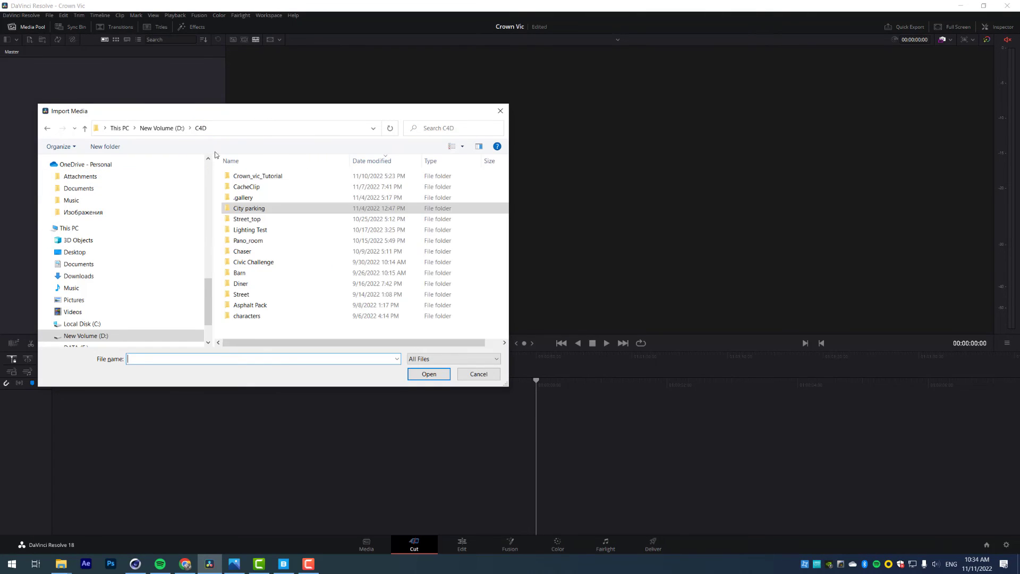
{"action": "double_click", "coordinate": [255, 175]}
{"action": "double_click", "coordinate": [261, 219]}
{"action": "double_click", "coordinate": [248, 188]}
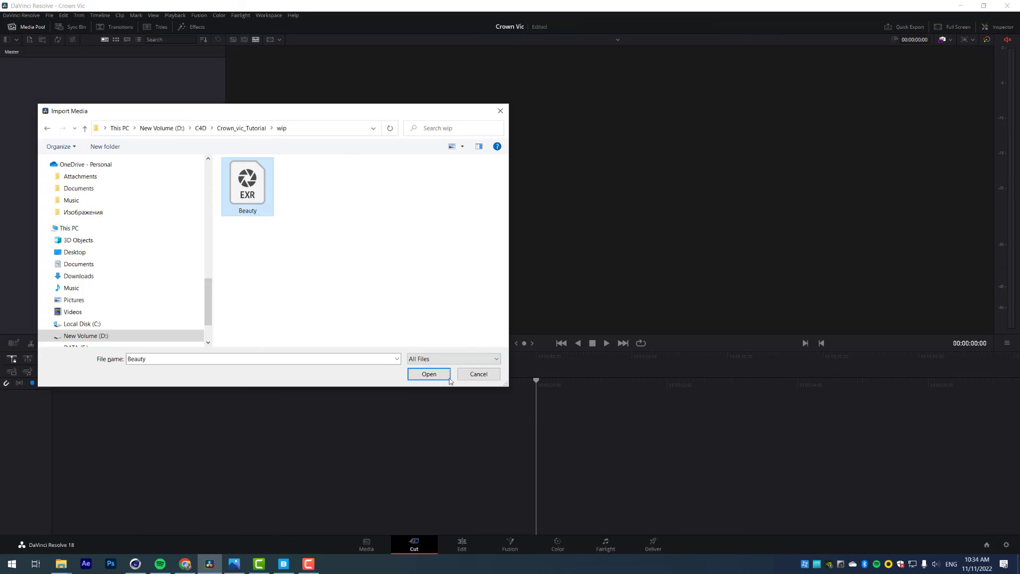
Create a new timeline from the Beauty.exr clip using the project settings
{"action": "right_click", "coordinate": [43, 83]}
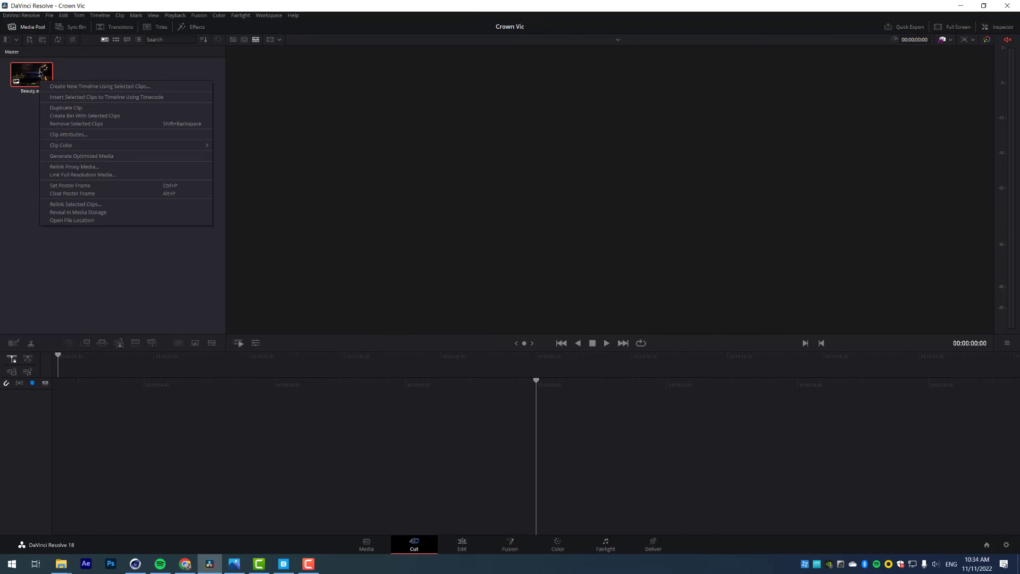
{"action": "left_click", "coordinate": [106, 86]}
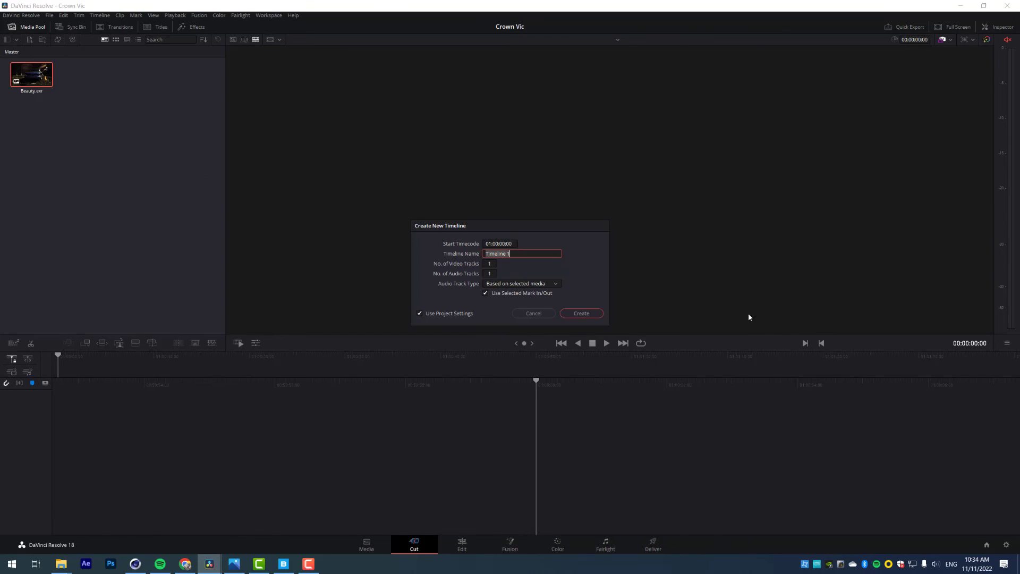
{"action": "left_click", "coordinate": [575, 314]}
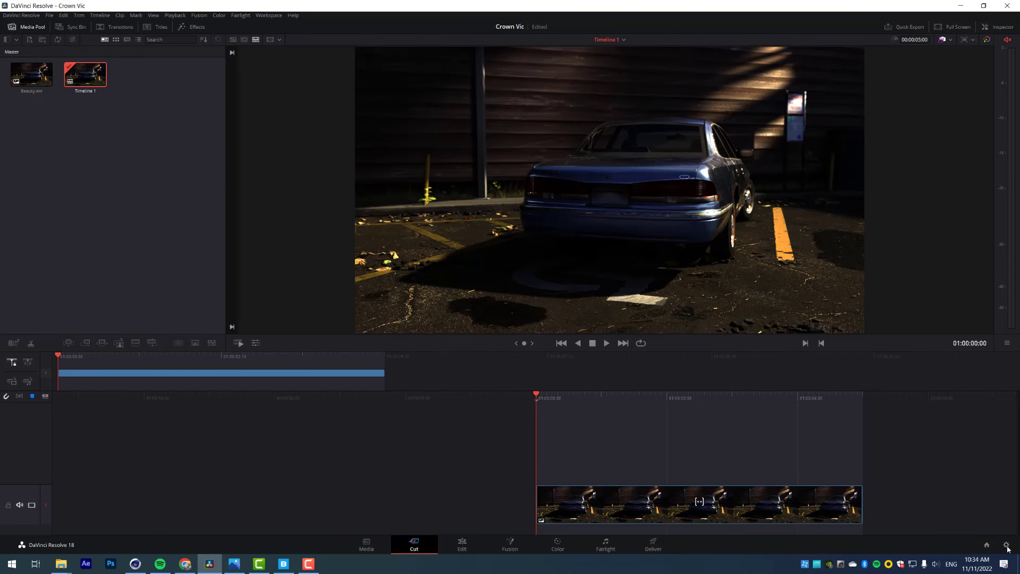
Set the project's color science to ACEScct in the color management settings
{"action": "left_click", "coordinate": [1006, 545]}
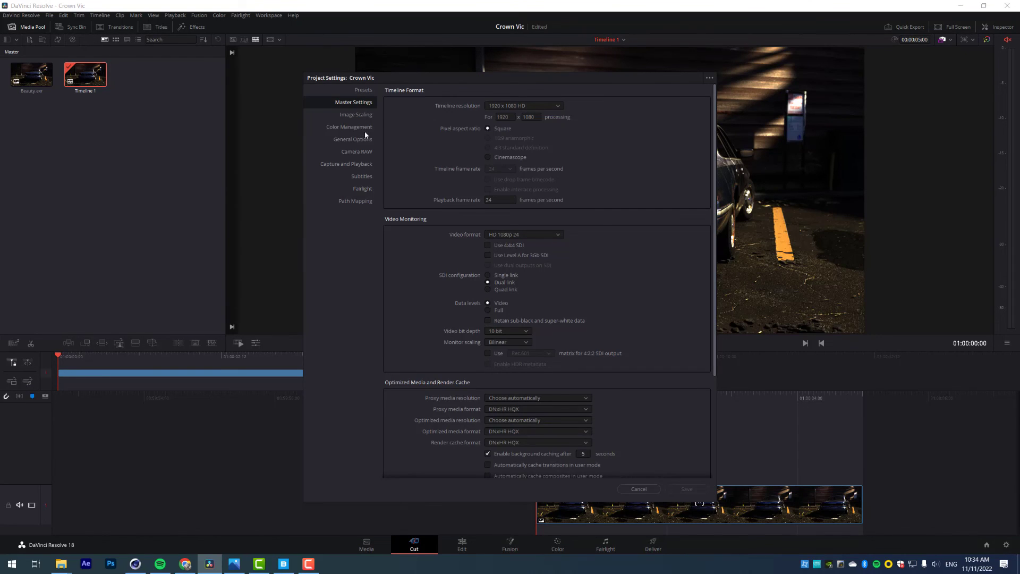
{"action": "left_click", "coordinate": [349, 127]}
{"action": "left_click", "coordinate": [534, 105]}
{"action": "left_click", "coordinate": [522, 142]}
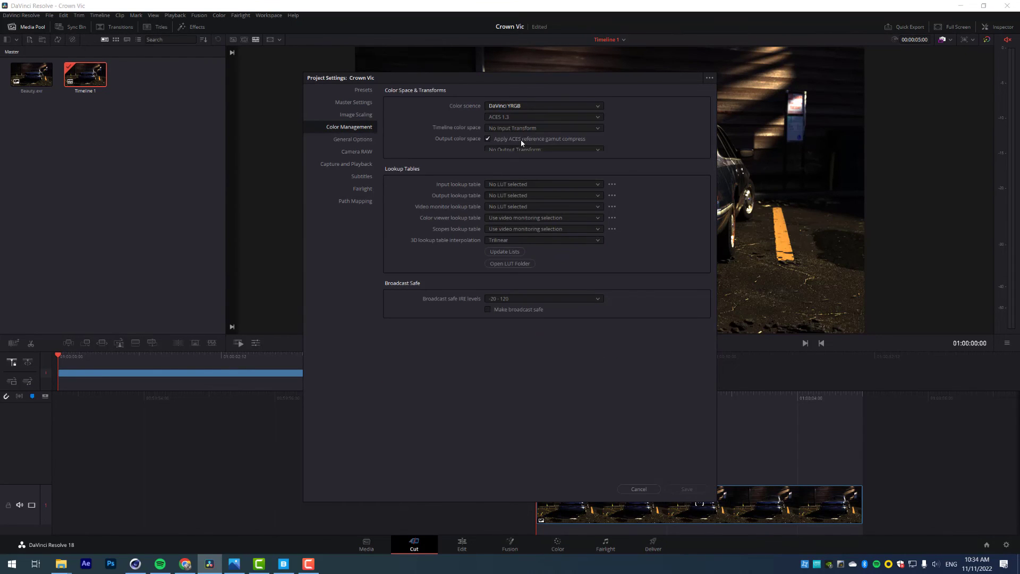
Set the ACES input transform to ACEScg - CSC and choose an ACES output transform
{"action": "left_click", "coordinate": [512, 129]}
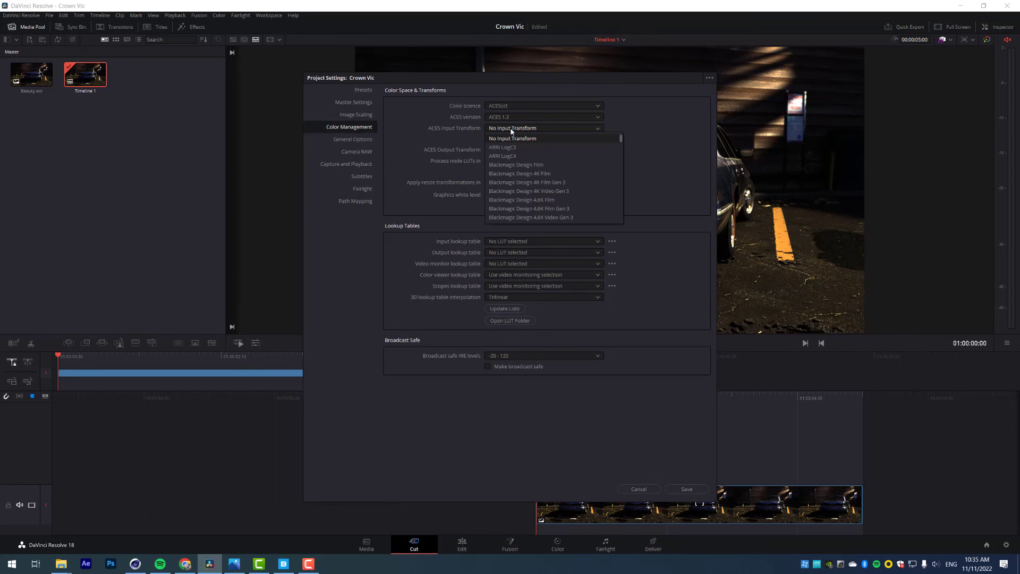
{"action": "scroll", "coordinate": [526, 154], "scroll_direction": "down", "scroll_amount": 10}
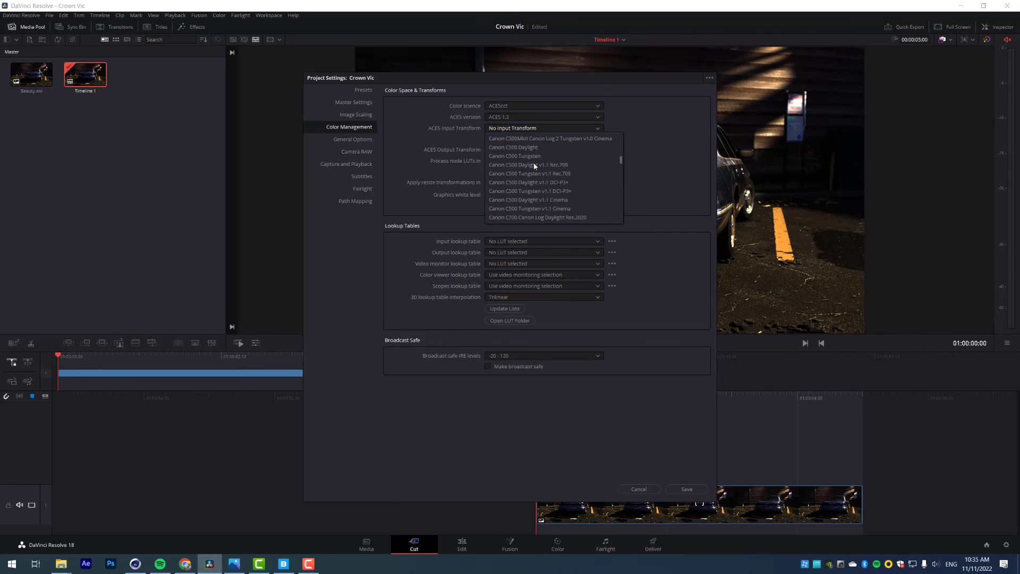
{"action": "scroll", "coordinate": [534, 166], "scroll_direction": "down", "scroll_amount": 8}
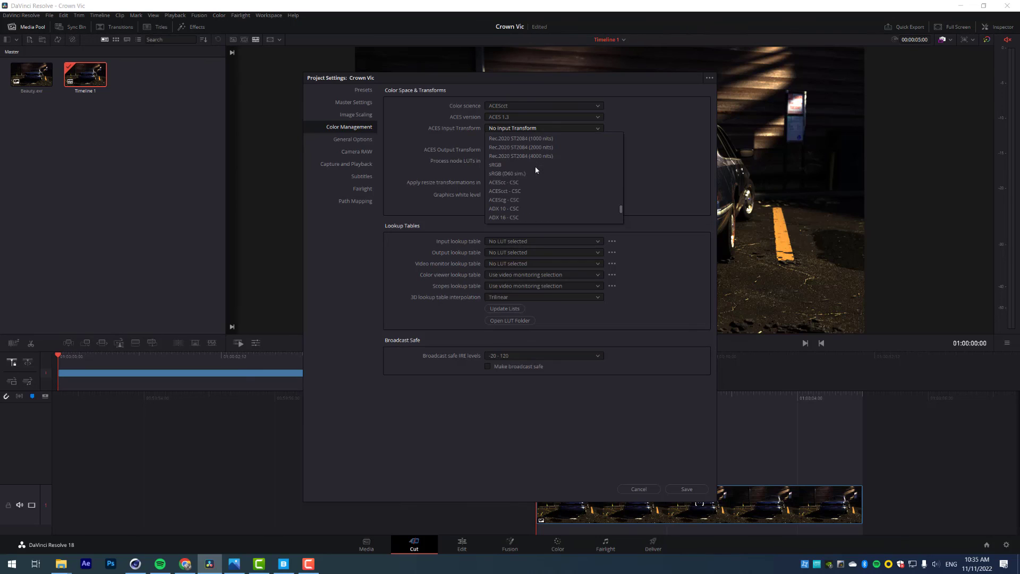
{"action": "left_click", "coordinate": [531, 201]}
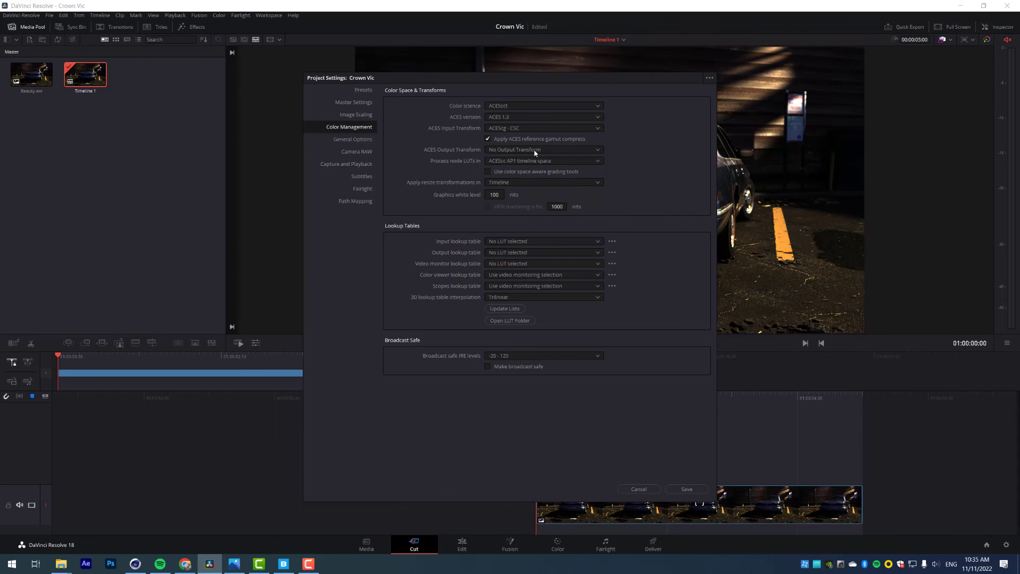
{"action": "left_click", "coordinate": [534, 151]}
{"action": "left_click", "coordinate": [518, 181]}
Set the timeline resolution to 3840 x 2160 Ultra HD and save the project settings
{"action": "left_click", "coordinate": [364, 94]}
{"action": "left_click", "coordinate": [353, 102]}
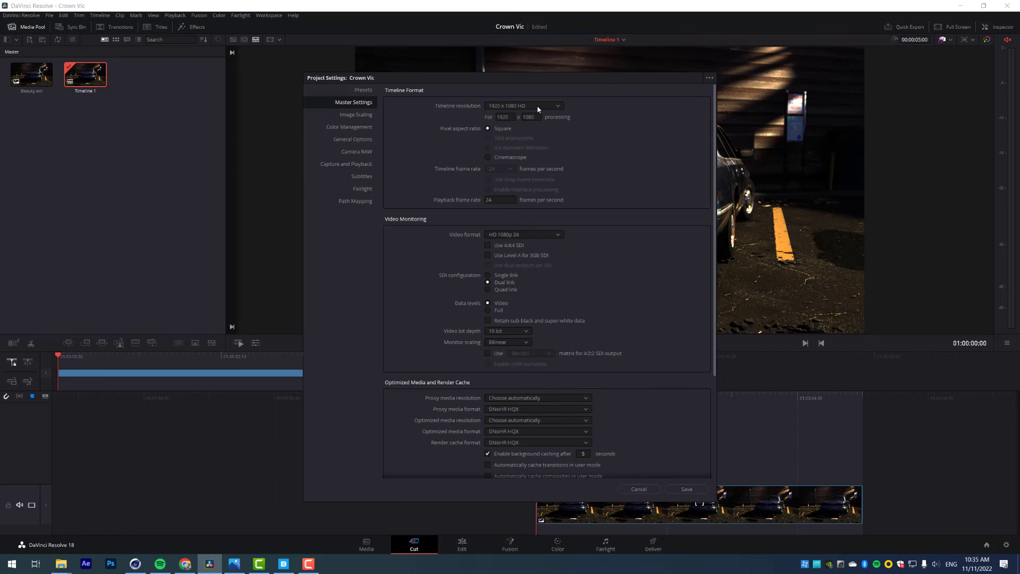
{"action": "left_click", "coordinate": [537, 106]}
{"action": "scroll", "coordinate": [546, 184], "scroll_direction": "down", "scroll_amount": 3}
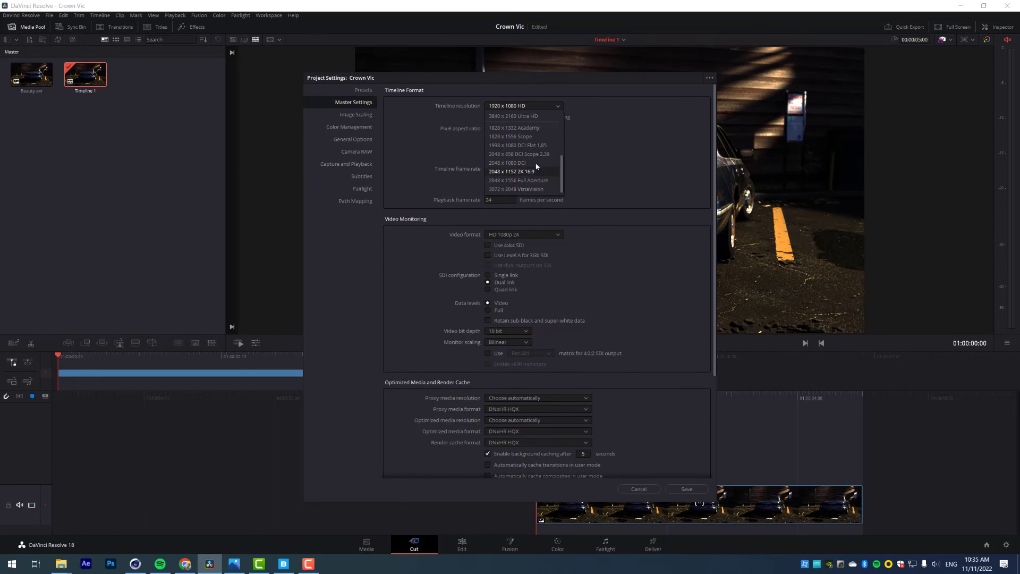
{"action": "left_click", "coordinate": [520, 116]}
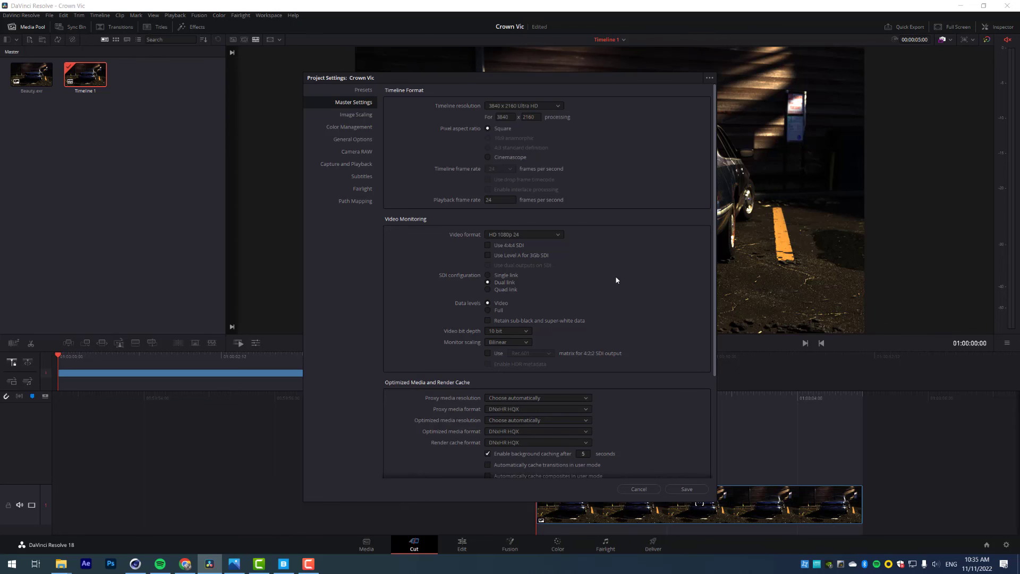
{"action": "left_click", "coordinate": [673, 490]}
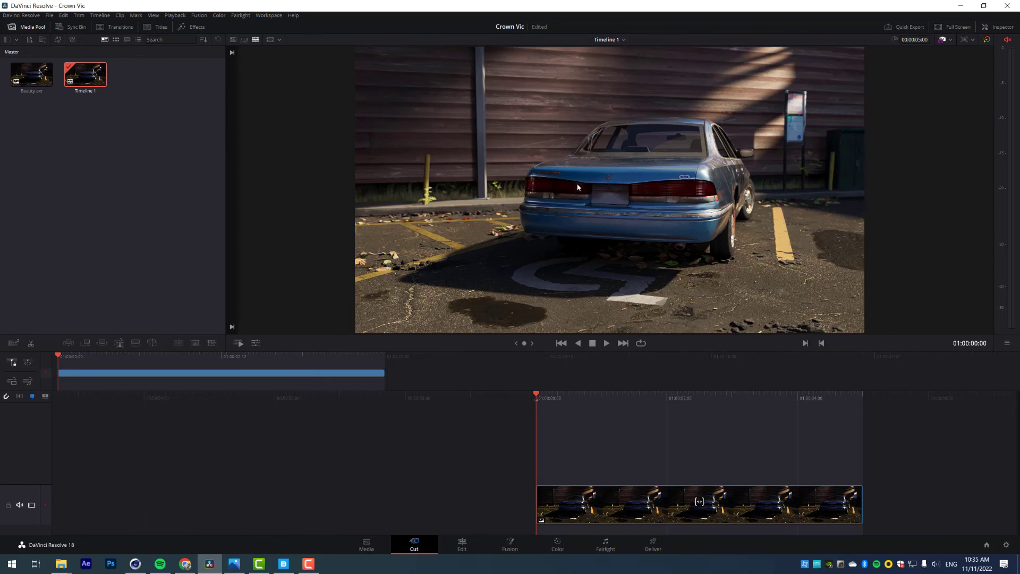
Go to the Color page and enable grading node 02
{"action": "left_click", "coordinate": [557, 547]}
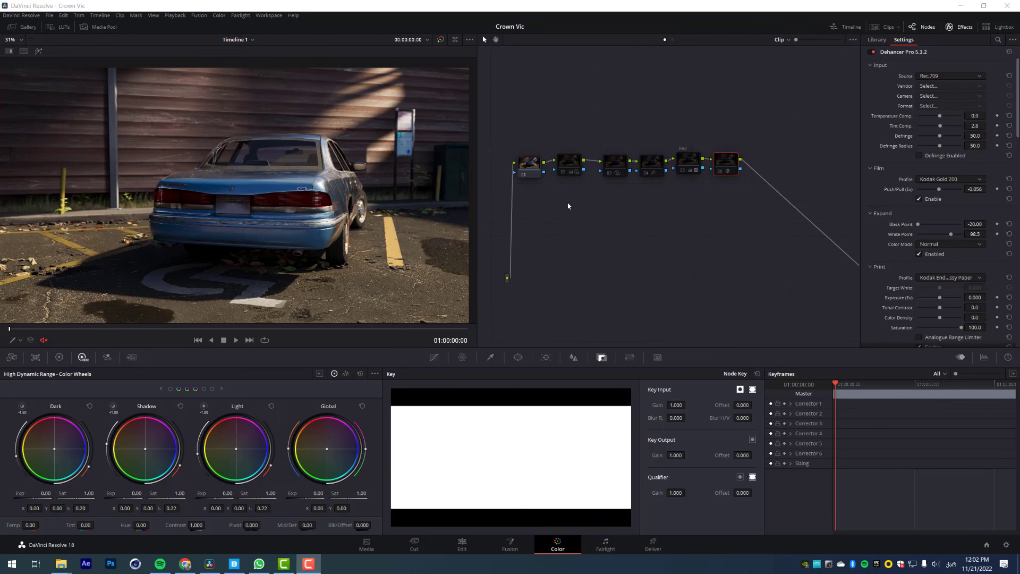
{"action": "middle_click_drag", "start_coordinate": [558, 160], "coordinate": [561, 167]}
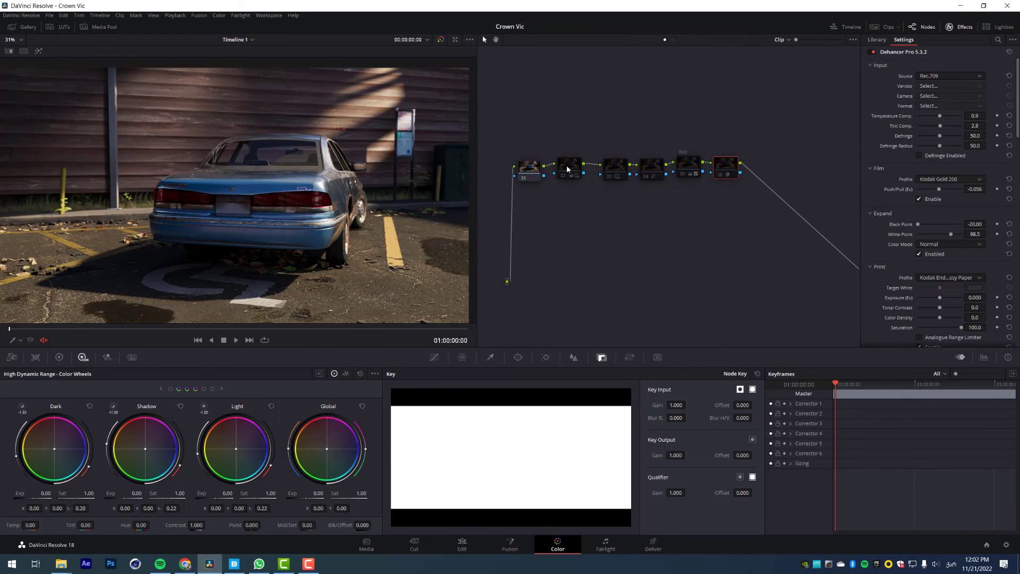
{"action": "left_click", "coordinate": [567, 169]}
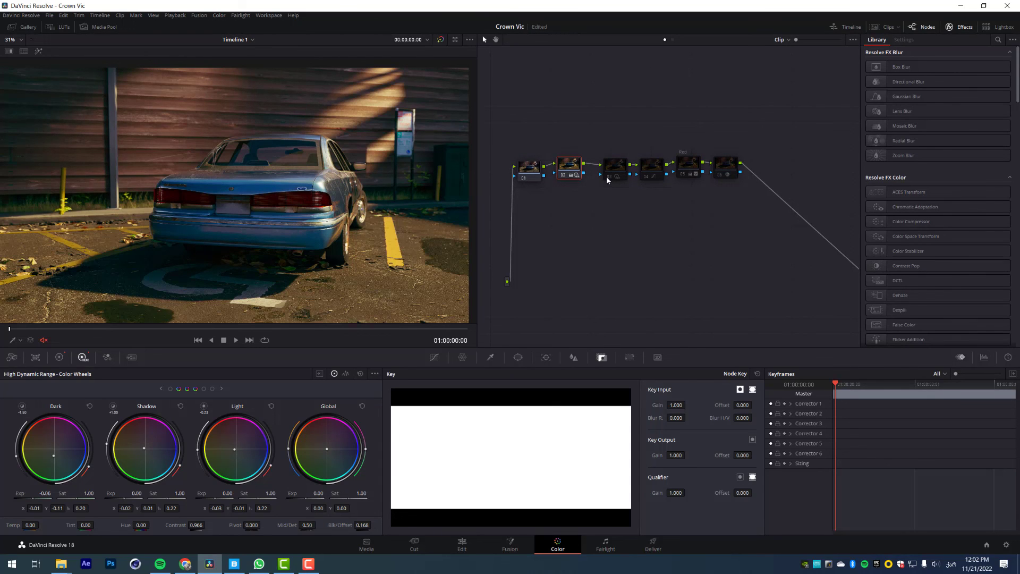
Enable grading nodes 03 and 04 and check their effect on the car image
{"action": "scroll", "coordinate": [295, 194], "scroll_direction": "down", "scroll_amount": 2}
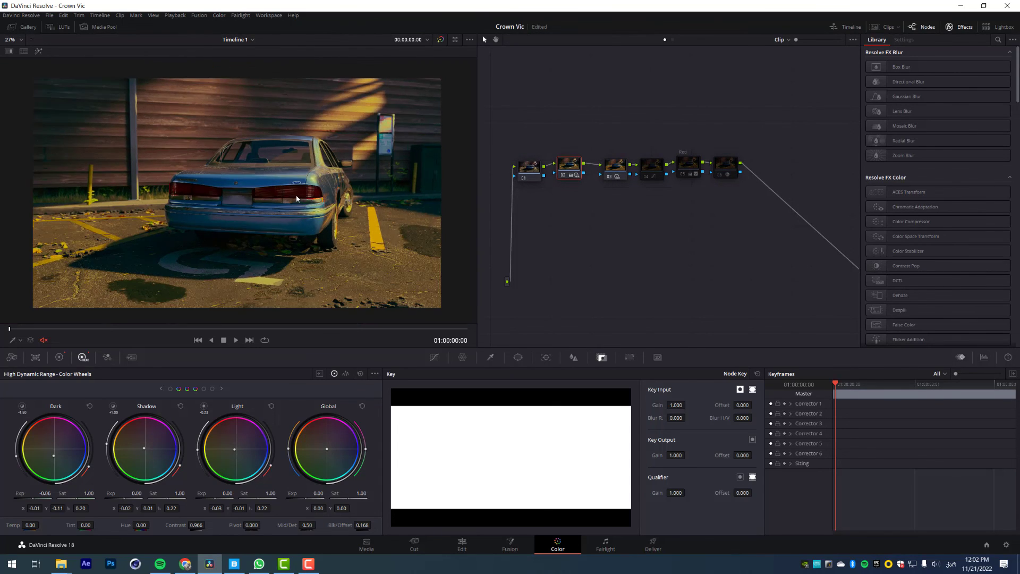
{"action": "scroll", "coordinate": [293, 185], "scroll_direction": "up", "scroll_amount": 1}
{"action": "middle_click_drag", "start_coordinate": [296, 194], "coordinate": [291, 188]}
{"action": "scroll", "coordinate": [291, 191], "scroll_direction": "up", "scroll_amount": 1}
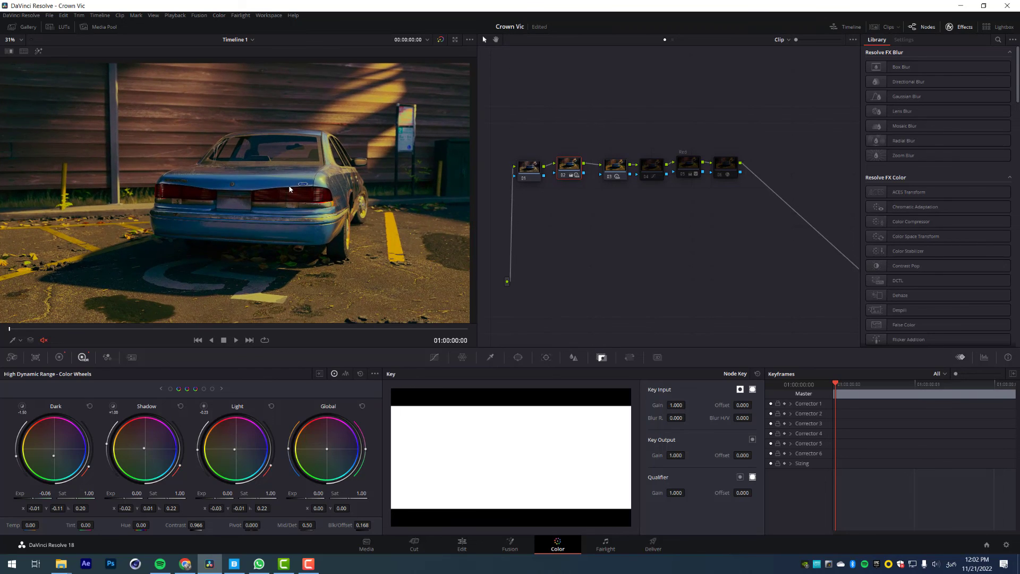
{"action": "left_click", "coordinate": [645, 177]}
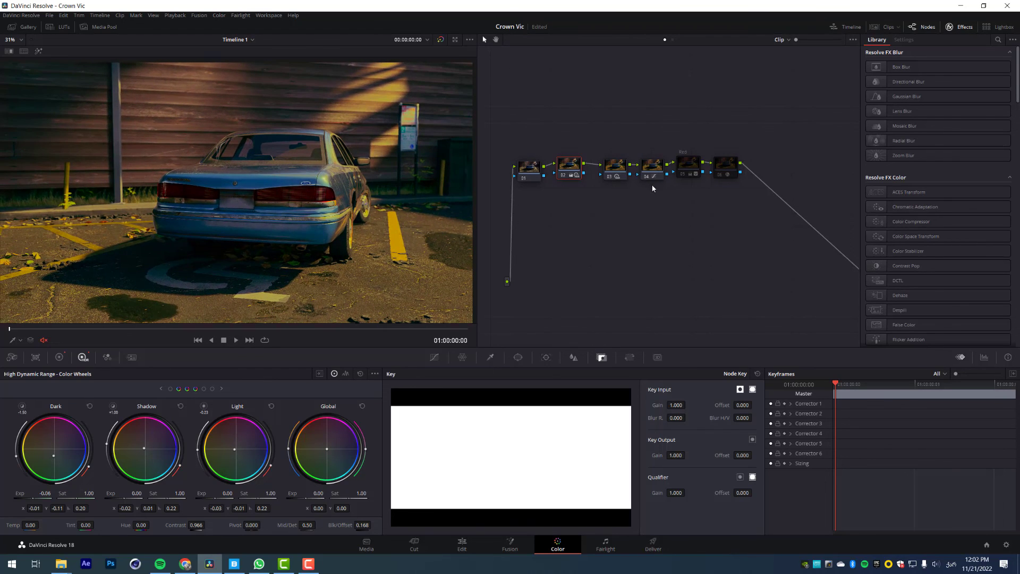
{"action": "middle_click_drag", "start_coordinate": [308, 182], "coordinate": [304, 182]}
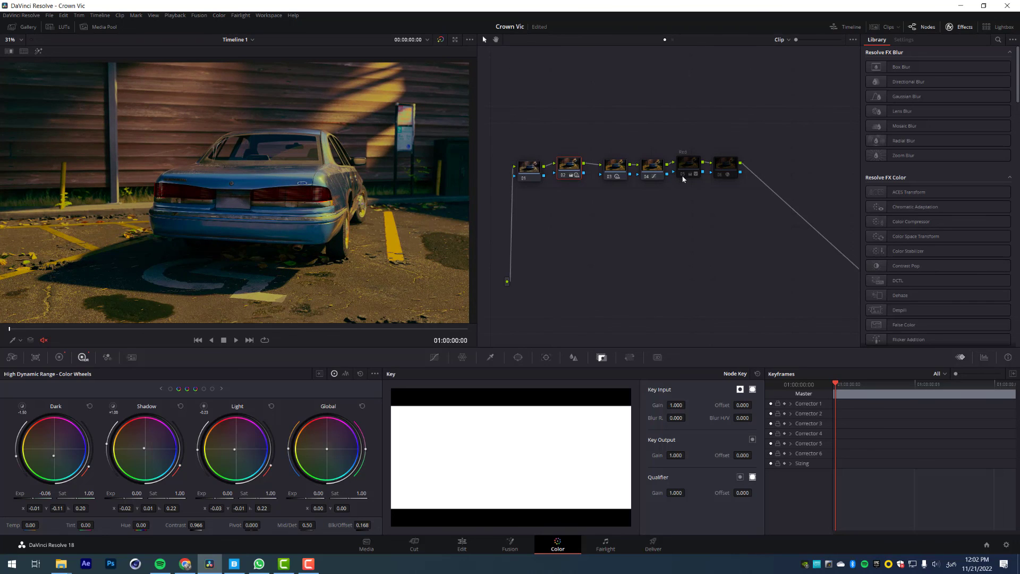
Enable the Red node 05 and the final Dehancer node 06, comparing their effect on the image
{"action": "scroll", "coordinate": [325, 212], "scroll_direction": "up", "scroll_amount": 5}
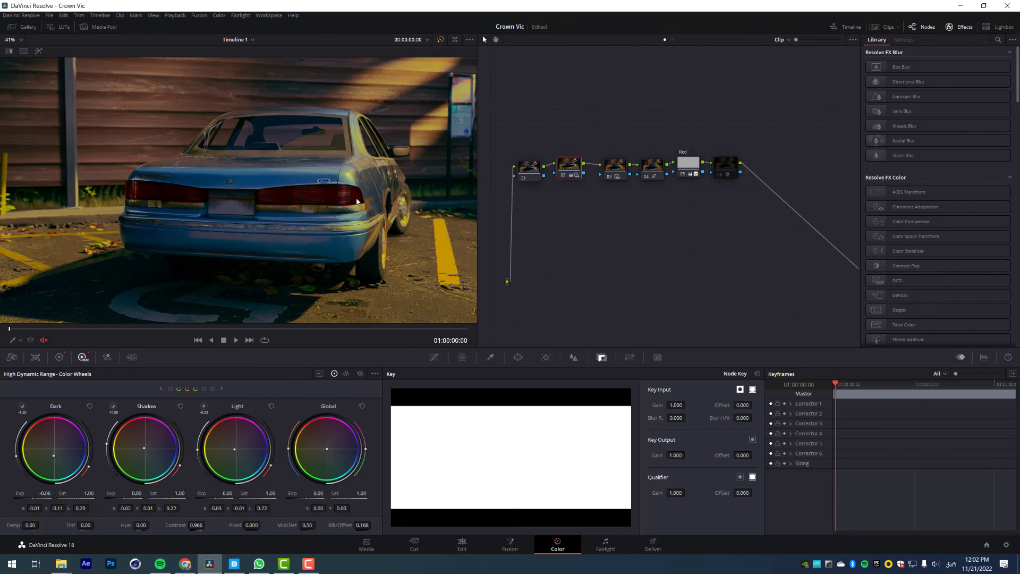
{"action": "left_click", "coordinate": [682, 175]}
{"action": "left_click", "coordinate": [683, 175]}
{"action": "scroll", "coordinate": [383, 191], "scroll_direction": "down", "scroll_amount": 5}
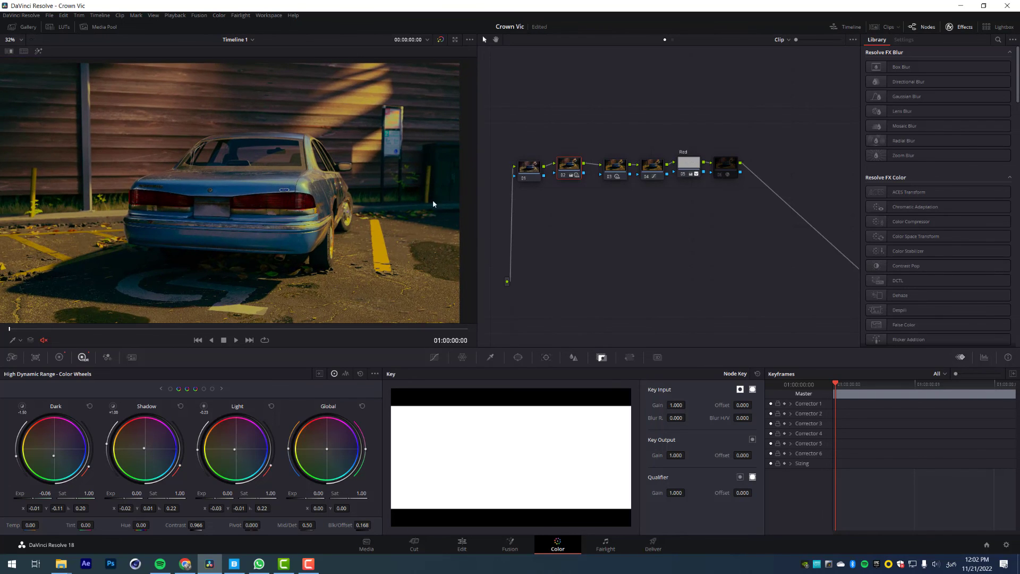
{"action": "scroll", "coordinate": [298, 180], "scroll_direction": "down", "scroll_amount": 1}
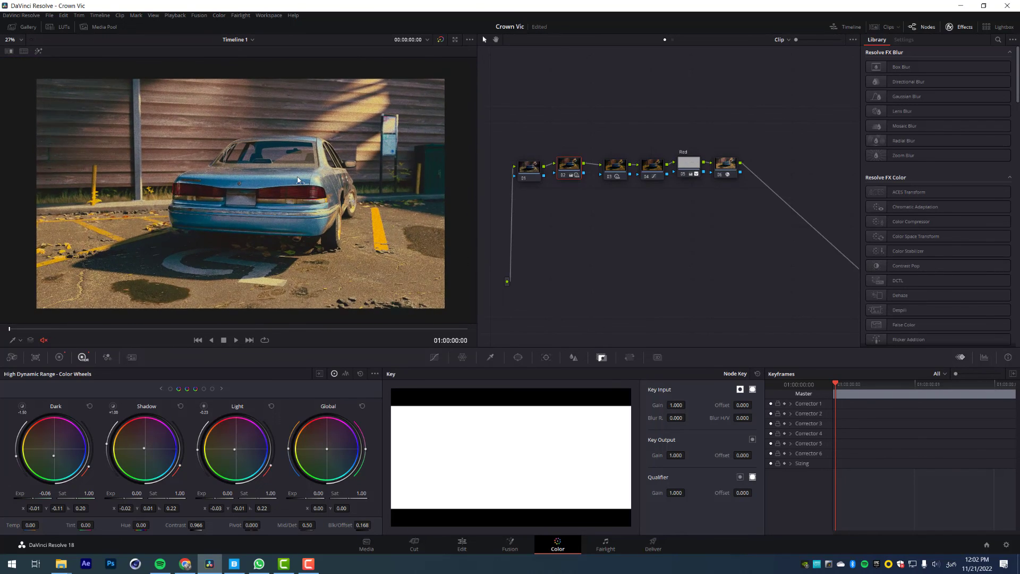
{"action": "scroll", "coordinate": [297, 179], "scroll_direction": "up", "scroll_amount": 1}
{"action": "middle_click_drag", "start_coordinate": [292, 178], "coordinate": [287, 178]}
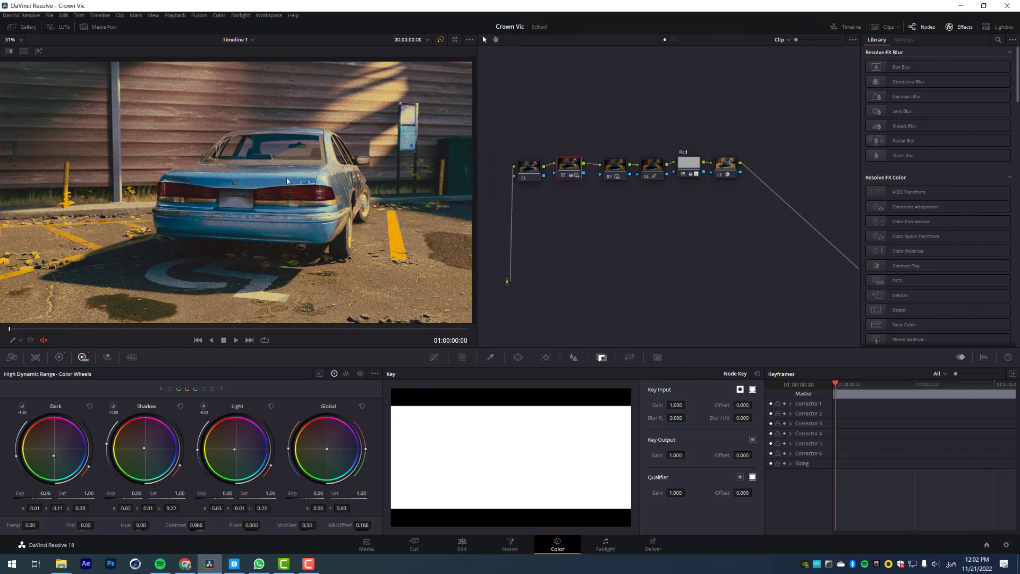
Enlarge the viewer, hide the effects library and examine the fully graded car image
{"action": "key", "text": "alt+f"}
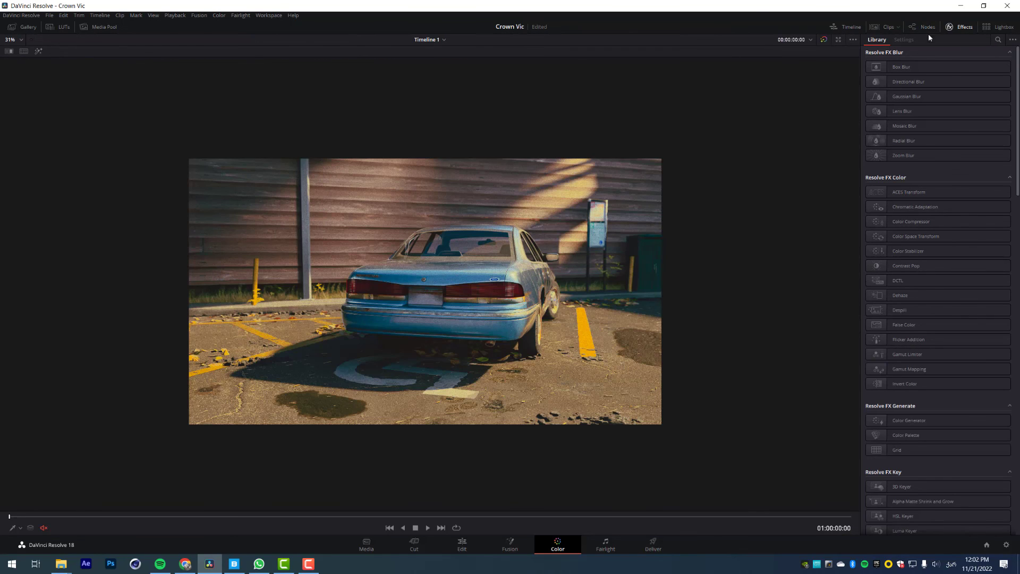
{"action": "left_click", "coordinate": [962, 27]}
{"action": "scroll", "coordinate": [535, 231], "scroll_direction": "up", "scroll_amount": 5}
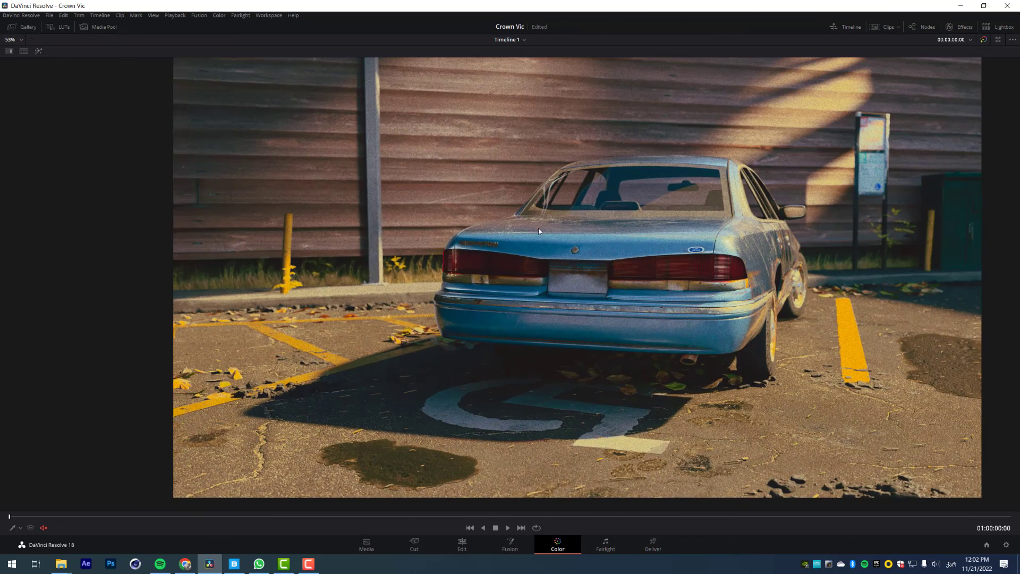
{"action": "middle_click_drag", "start_coordinate": [539, 231], "coordinate": [512, 244]}
{"action": "scroll", "coordinate": [513, 243], "scroll_direction": "down", "scroll_amount": 1}
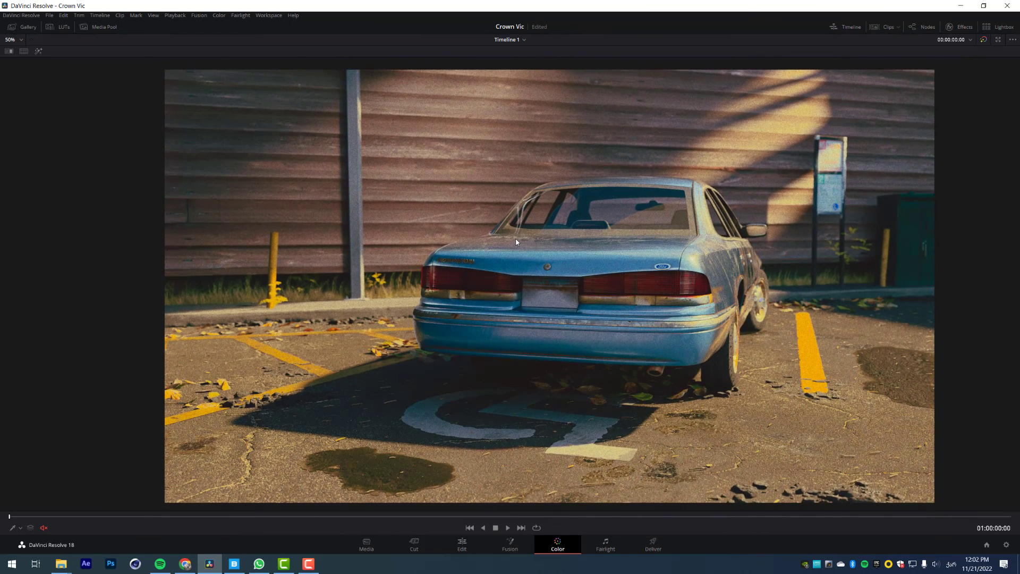
{"action": "middle_click_drag", "start_coordinate": [520, 239], "coordinate": [505, 240]}
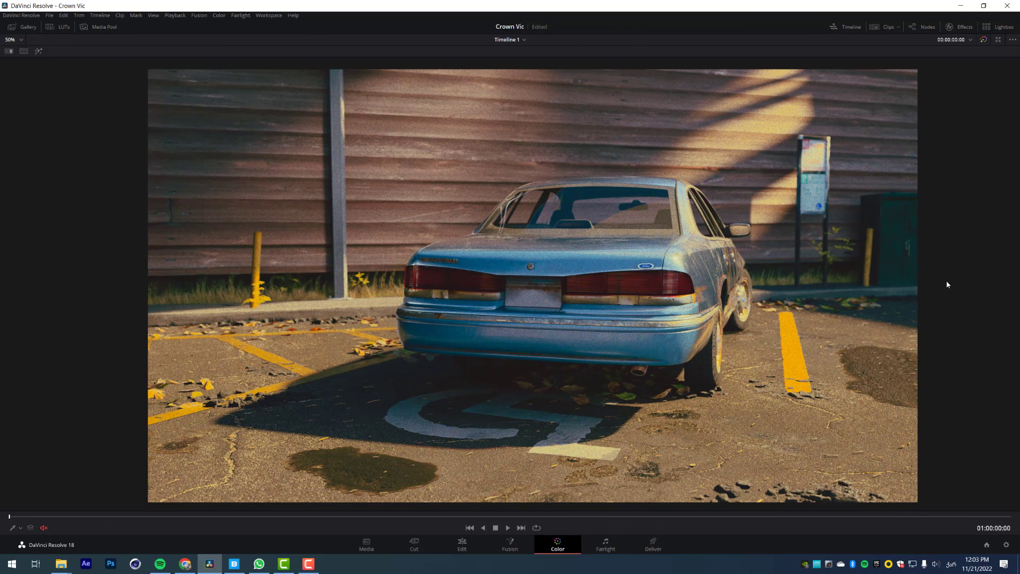